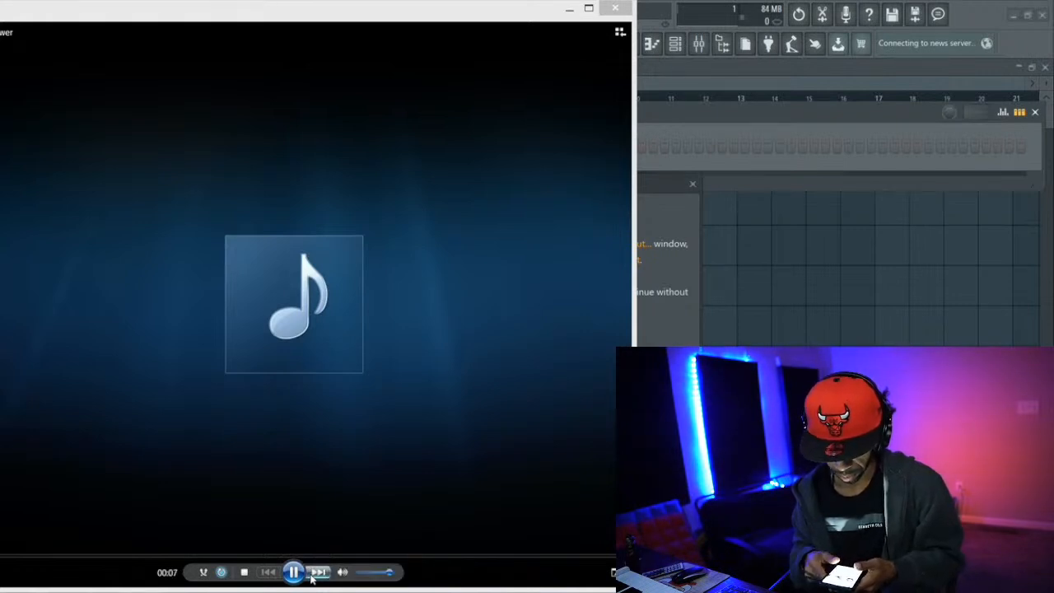
Listen to the song in the media player and adjust the system playback volume
key(XF86AudioRaiseVolume)
key(XF86AudioRaiseVolume)
key(XF86AudioRaiseVolume)
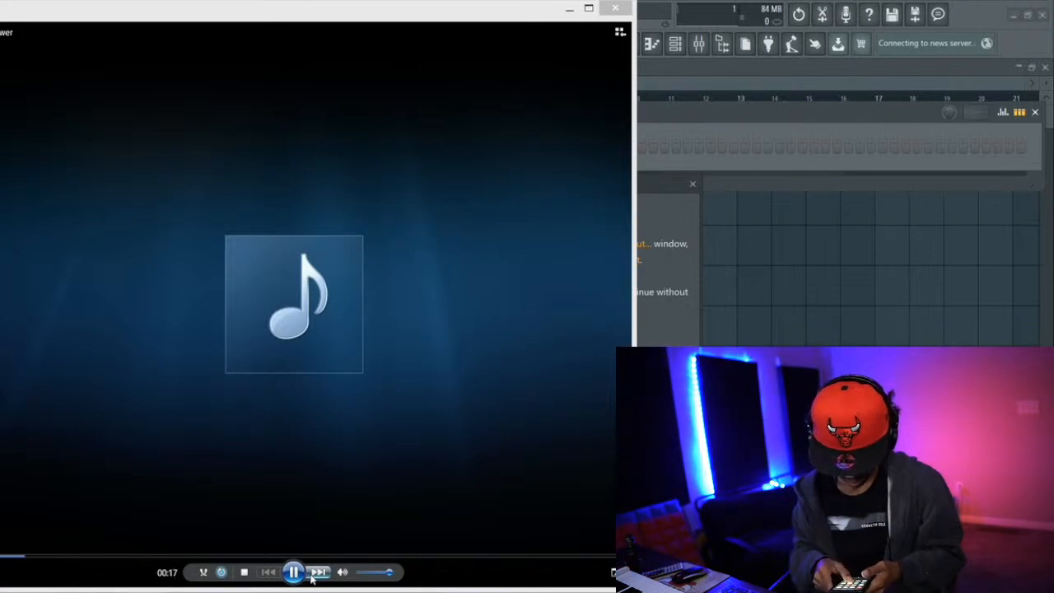
key(XF86AudioRaiseVolume)
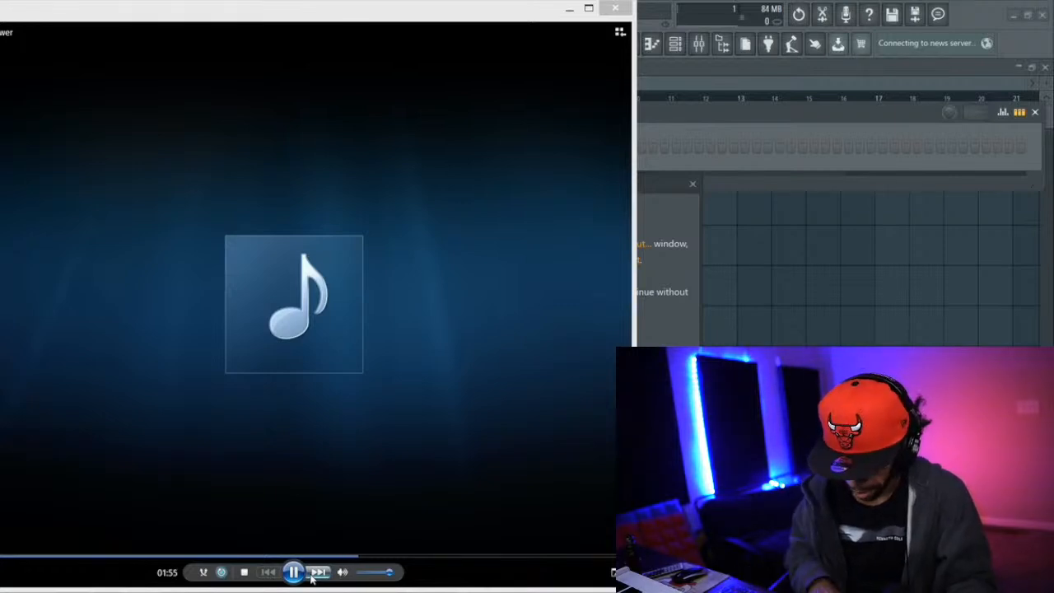
key(XF86AudioLowerVolume)
key(XF86AudioLowerVolume)
key(XF86AudioLowerVolume)
key(XF86AudioLowerVolume)
key(XF86AudioLowerVolume)
key(XF86AudioLowerVolume)
key(XF86AudioLowerVolume)
key(XF86AudioLowerVolume)
key(XF86AudioLowerVolume)
key(XF86AudioLowerVolume)
key(XF86AudioLowerVolume)
key(XF86AudioLowerVolume)
key(XF86AudioLowerVolume)
key(XF86AudioLowerVolume)
key(XF86AudioLowerVolume)
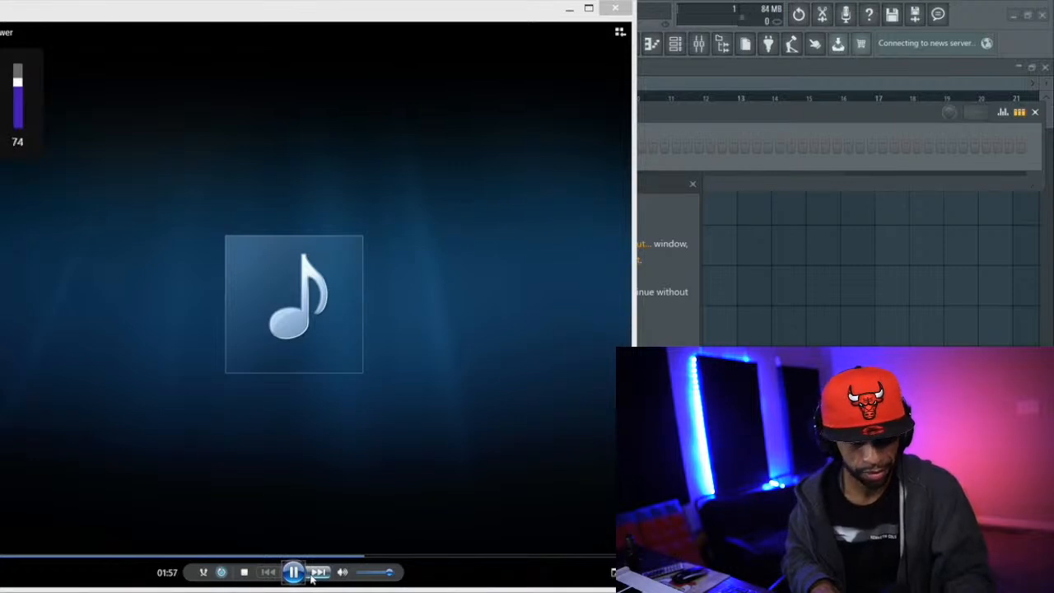
key(XF86AudioLowerVolume)
key(XF86AudioLowerVolume)
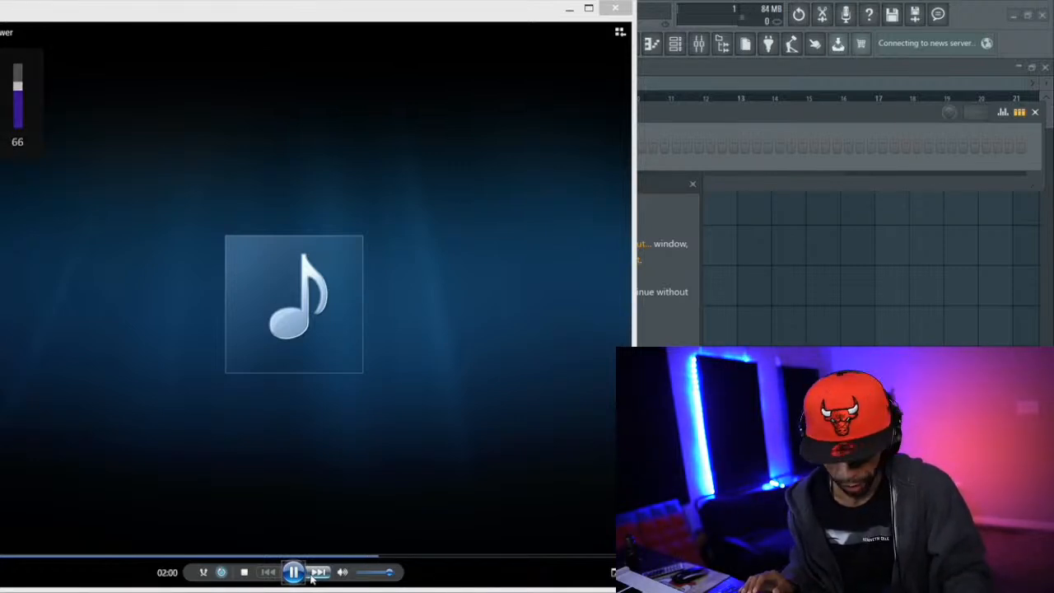
key(XF86AudioRaiseVolume)
key(XF86AudioRaiseVolume)
key(XF86AudioRaiseVolume)
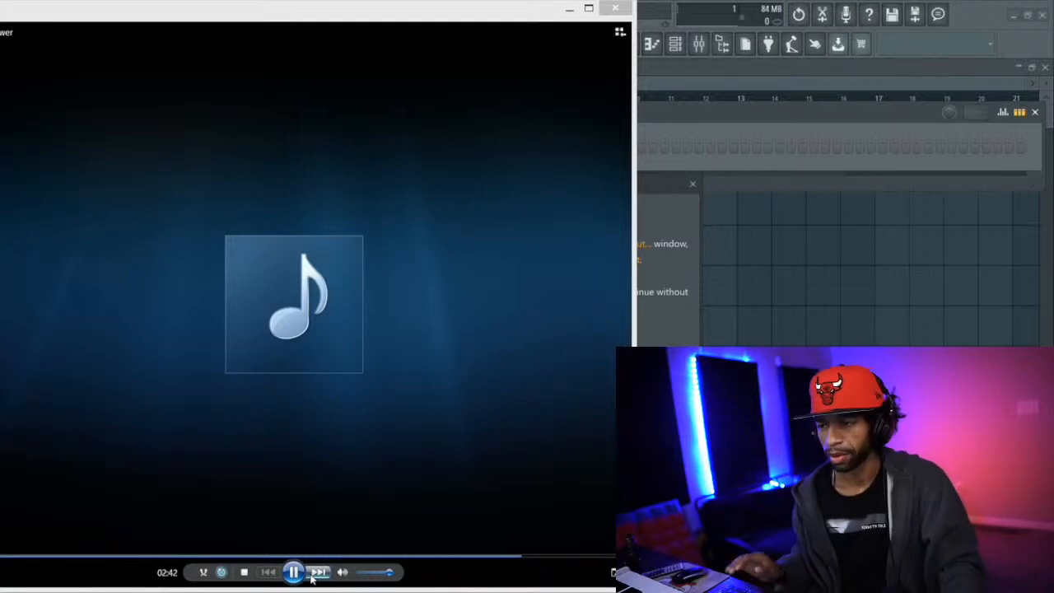
Switch to FL Studio, dismiss its update notice, and close the media player
click(969, 17)
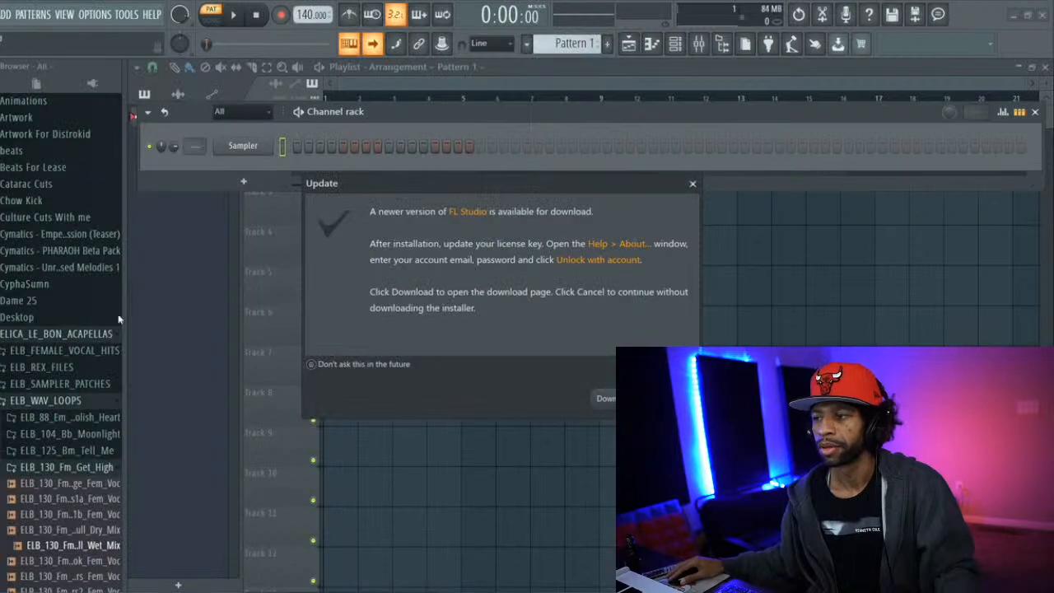
click(670, 398)
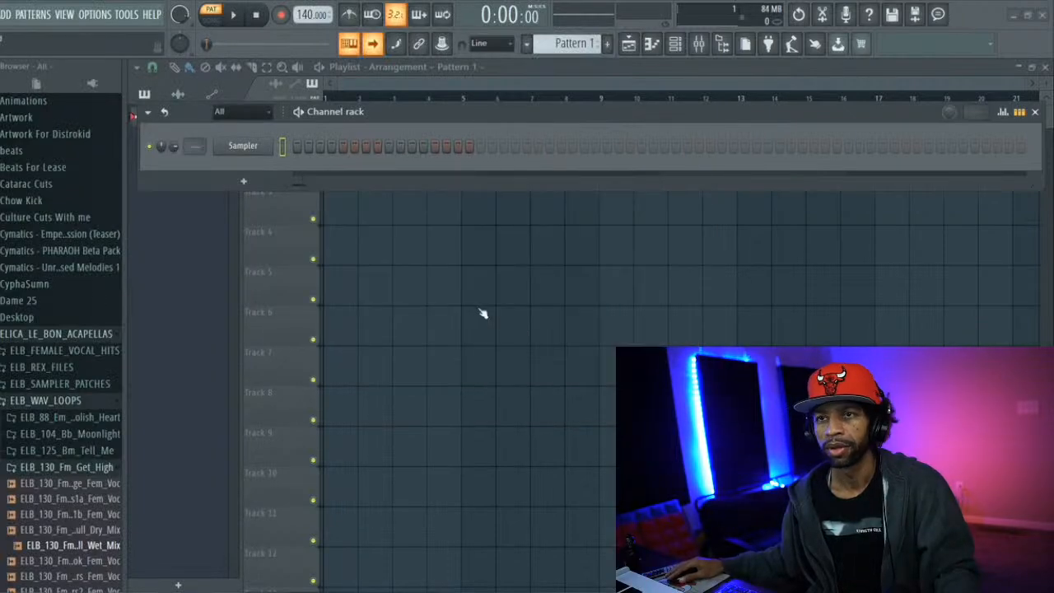
click(4, 15)
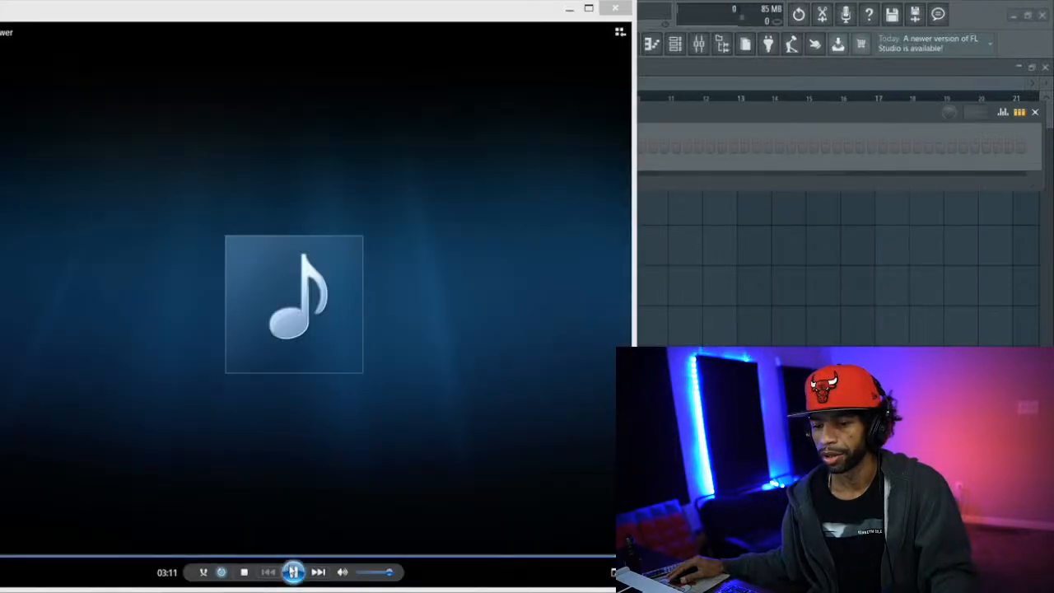
click(615, 10)
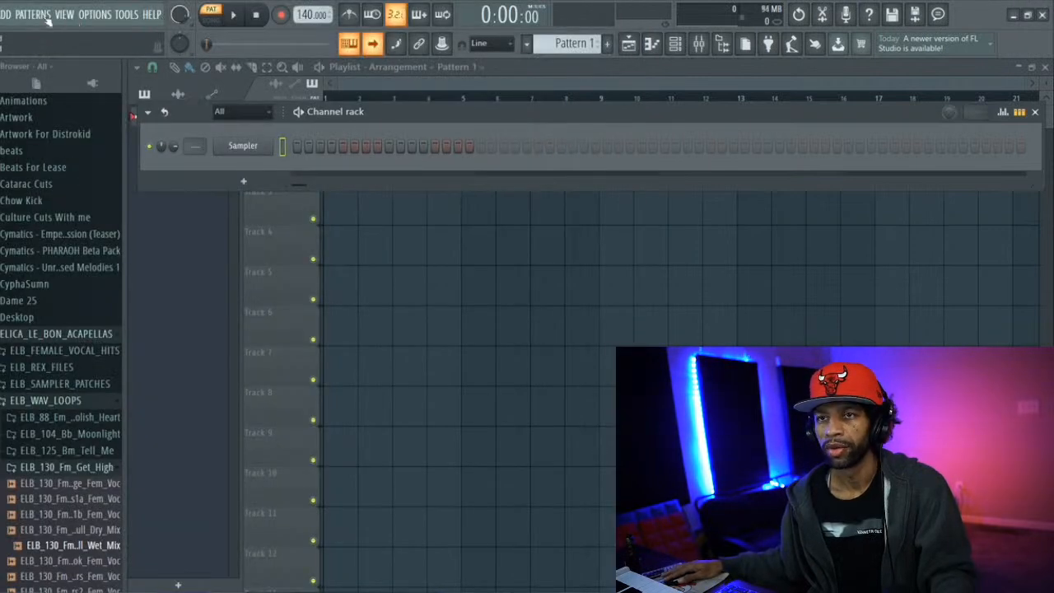
Add a Pigments instrument channel and move its plugin window up so more of it is visible
click(5, 15)
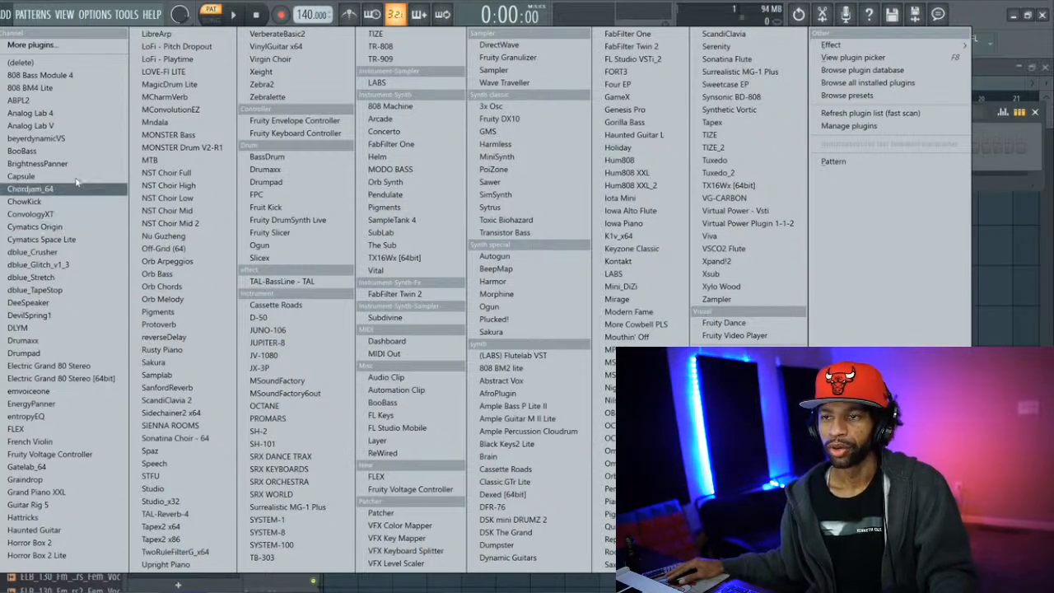
click(169, 311)
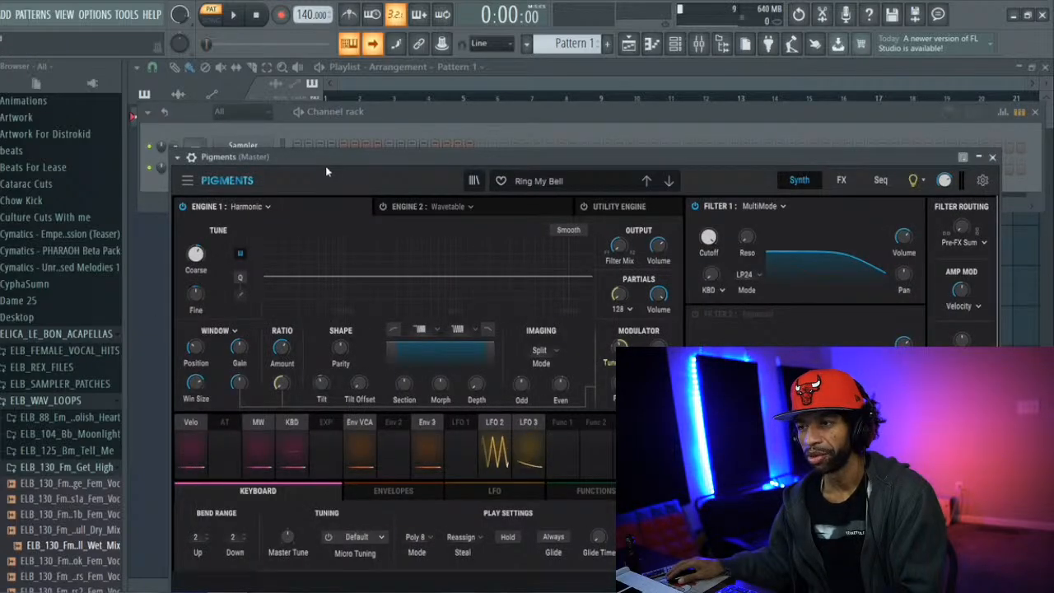
drag(320, 157, 284, 71)
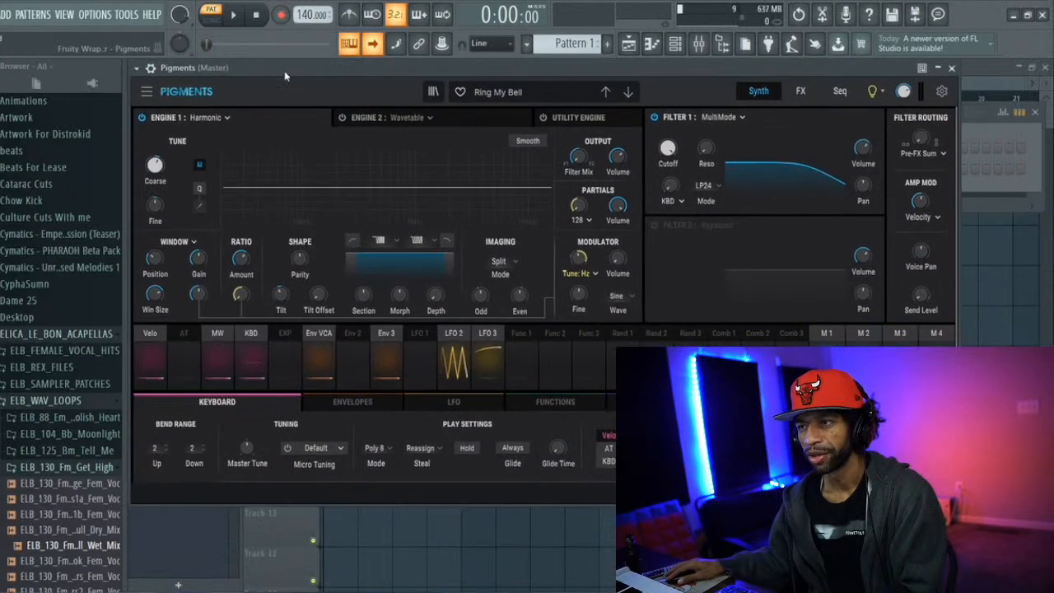
Show the Pigments preset browser and filter it to the Pigments 3.0 bank
click(431, 92)
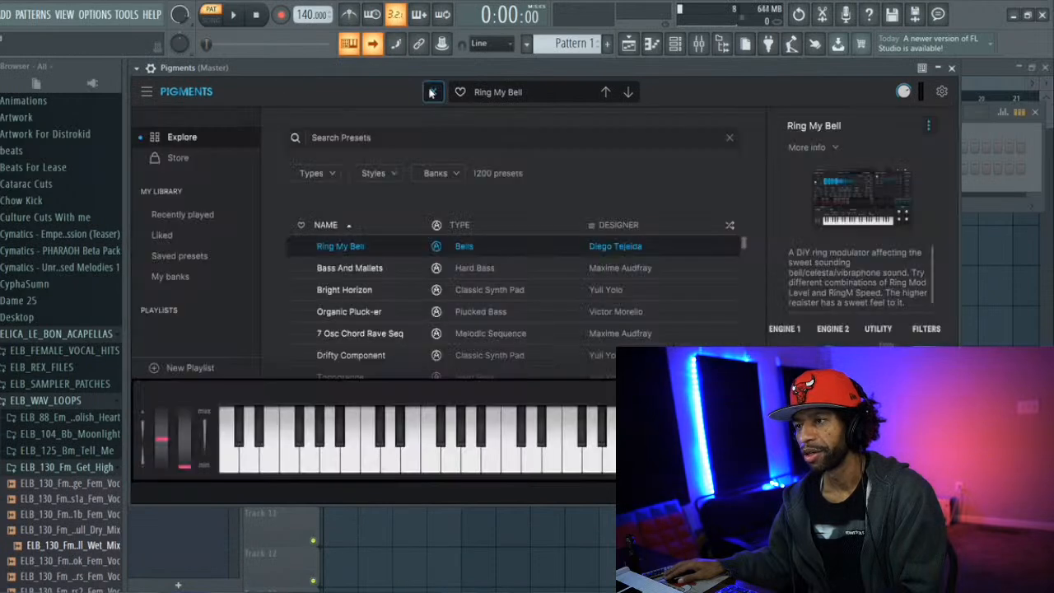
click(435, 172)
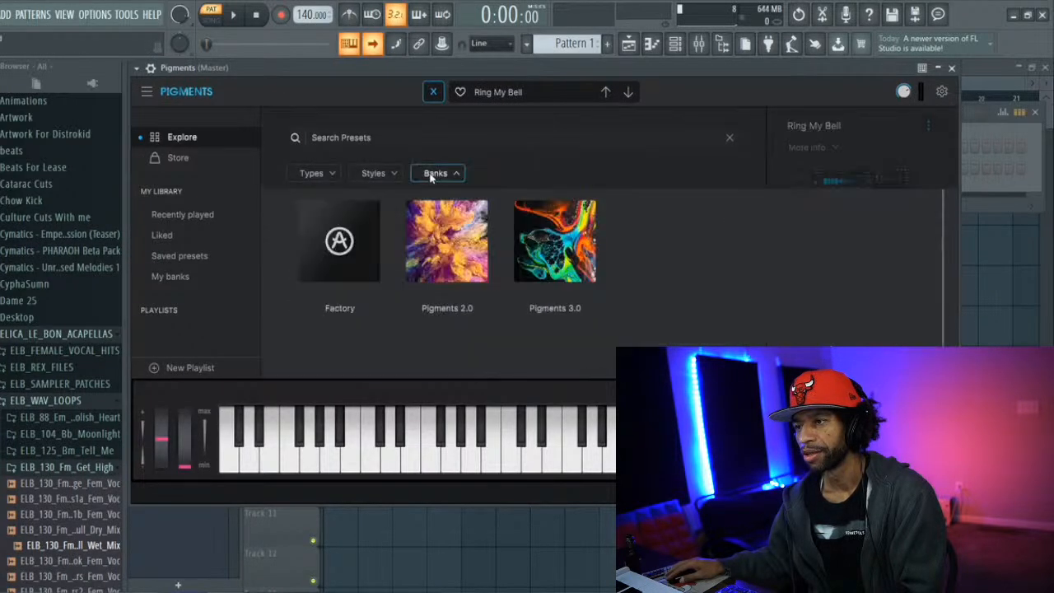
click(551, 240)
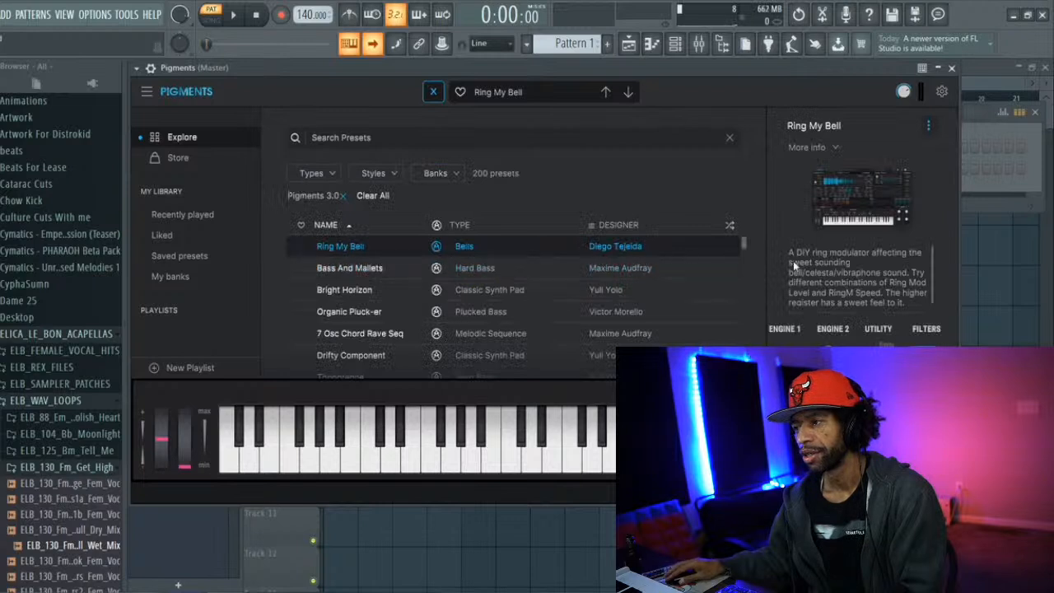
Audition the Ricochet, 7 Osc Chord Rave Seq and Crystal Arp presets, and view the empty piano roll
scroll(731, 234, down, 2)
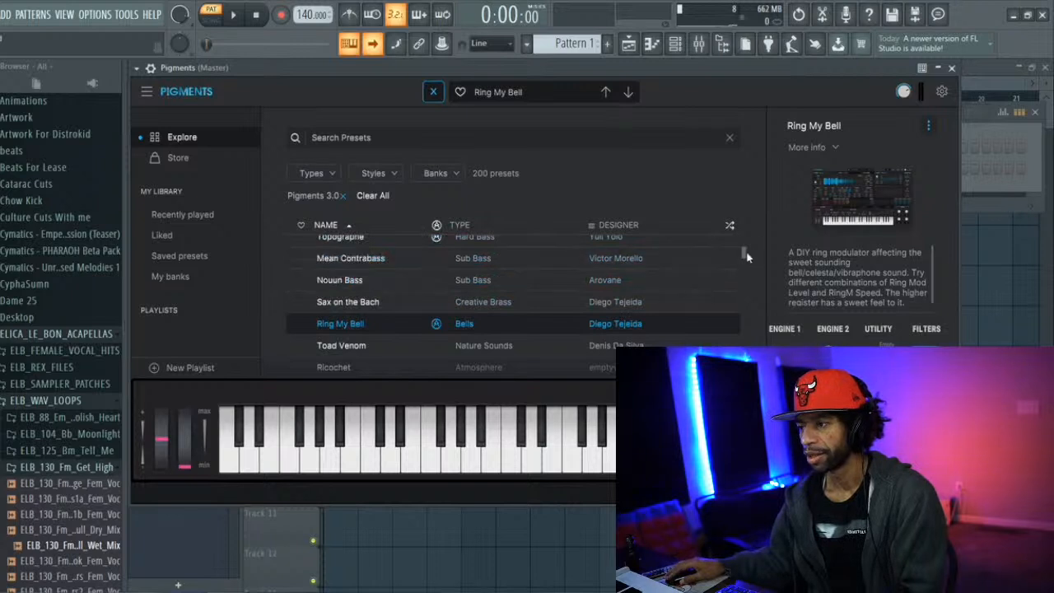
scroll(701, 271, down, 2)
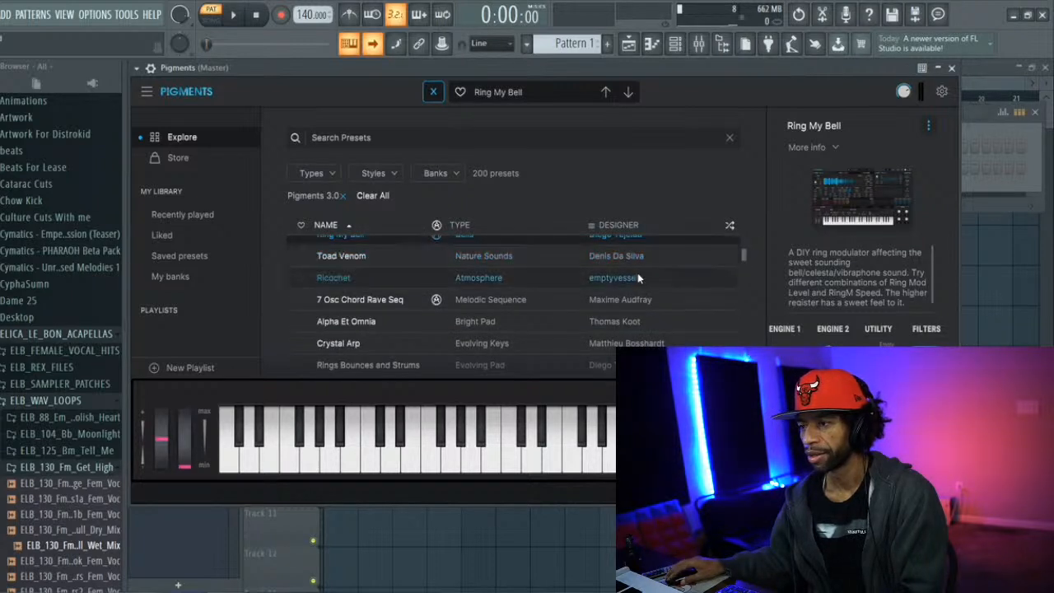
click(637, 276)
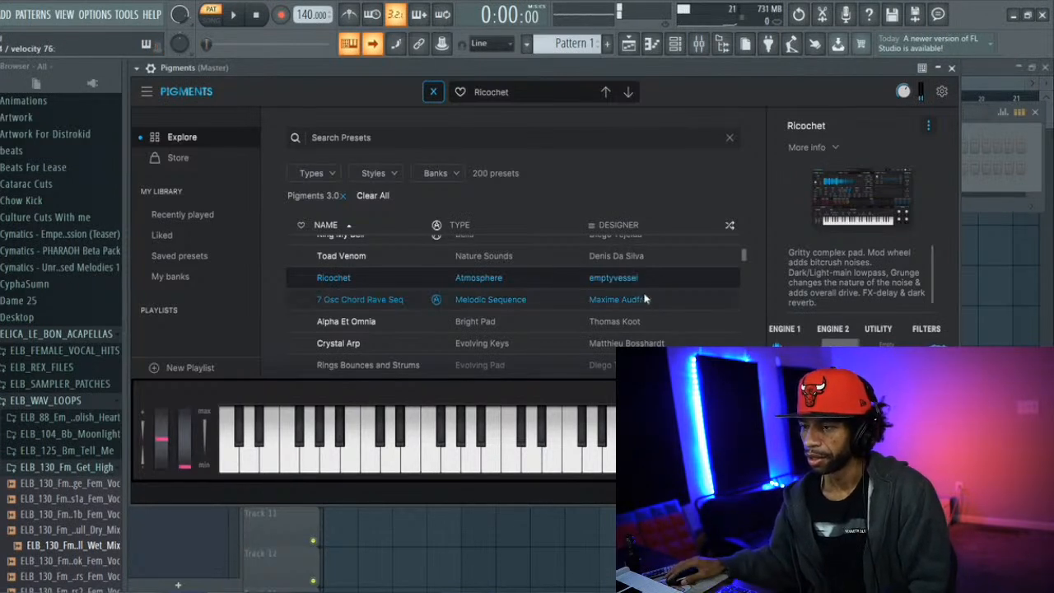
click(528, 305)
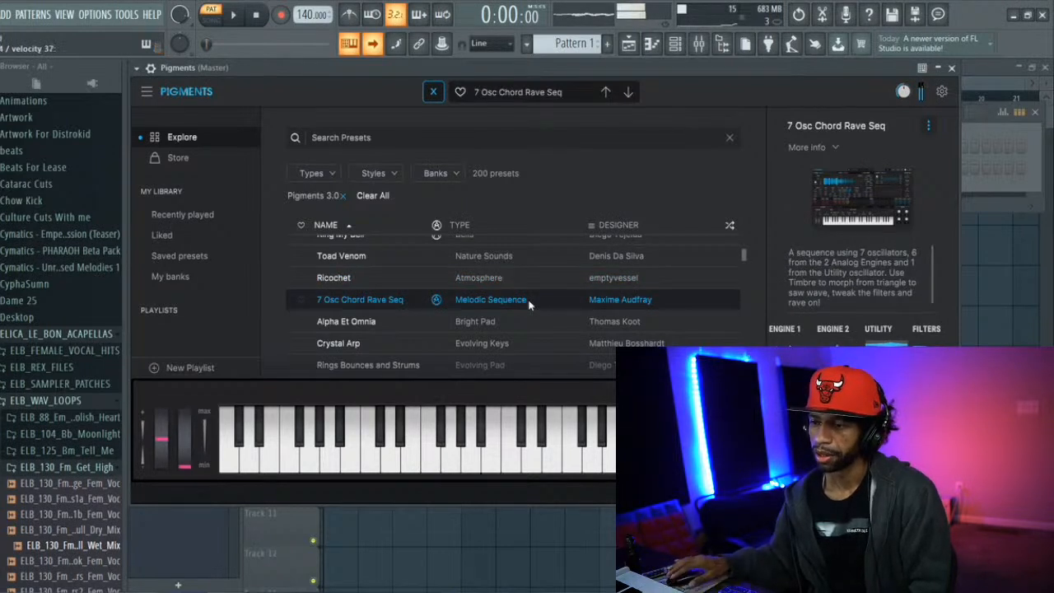
click(473, 342)
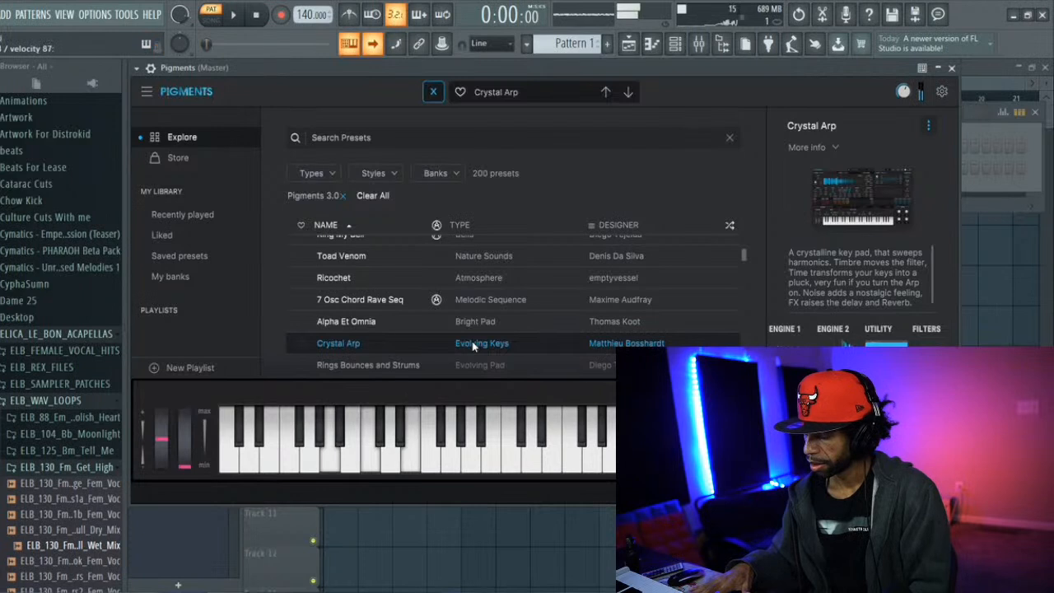
click(653, 44)
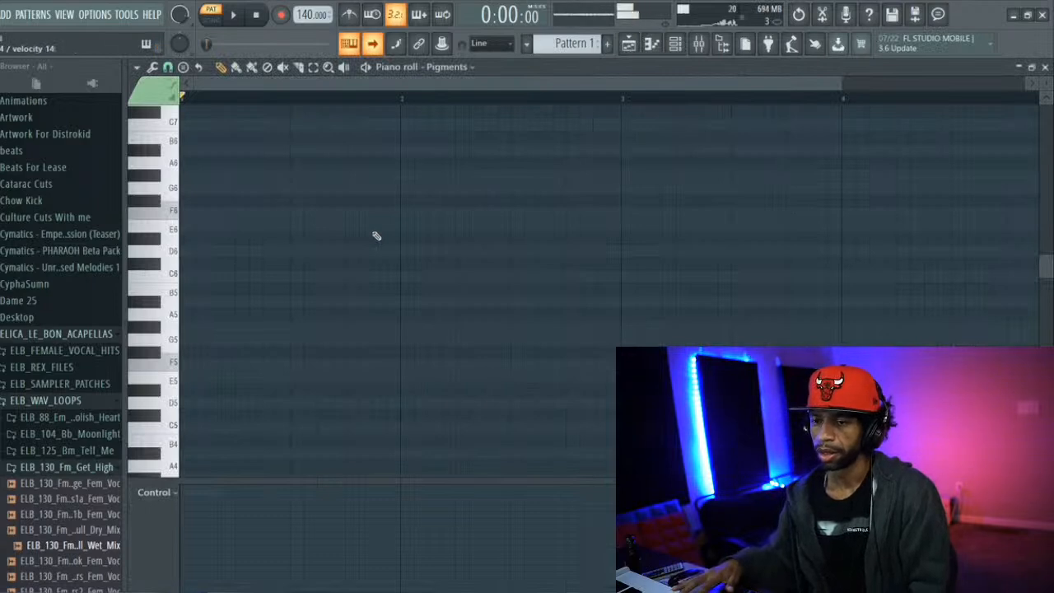
scroll(376, 237, down, 3)
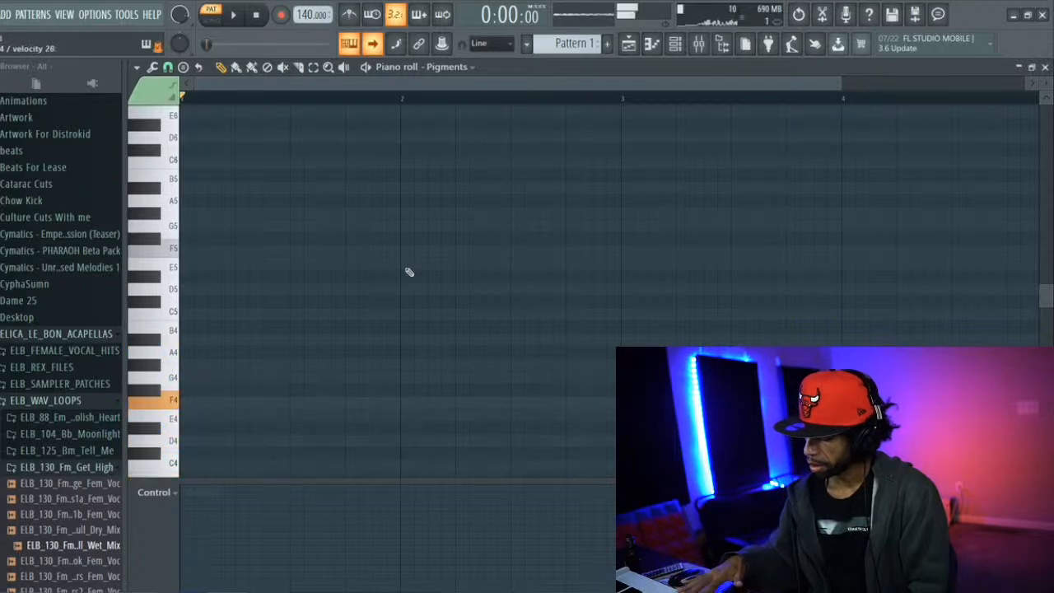
Return to the Pigments channel's plugin window and load the Rings Bounces and Strums preset
click(674, 46)
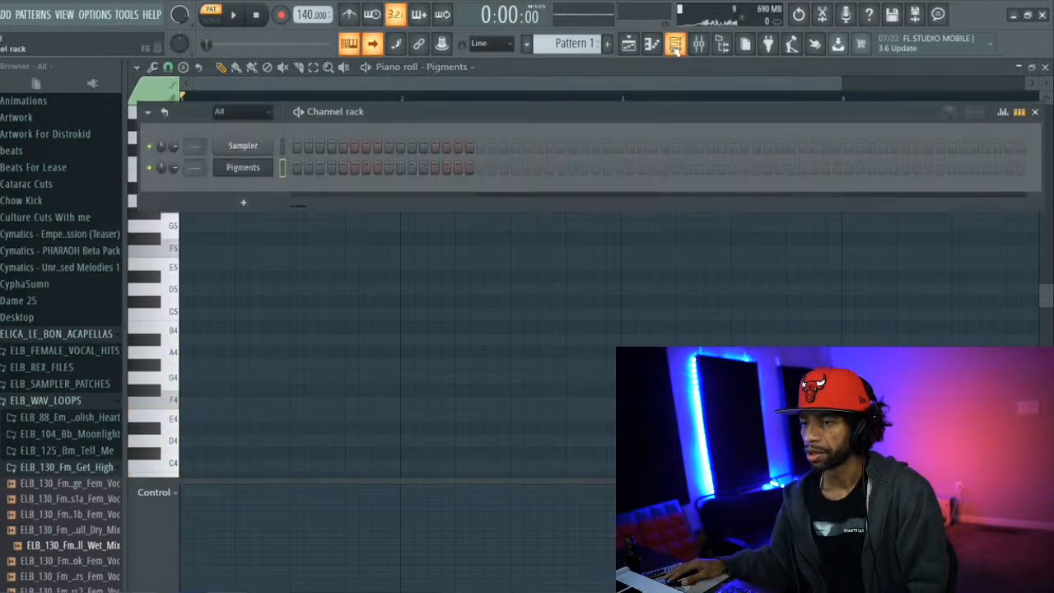
click(262, 167)
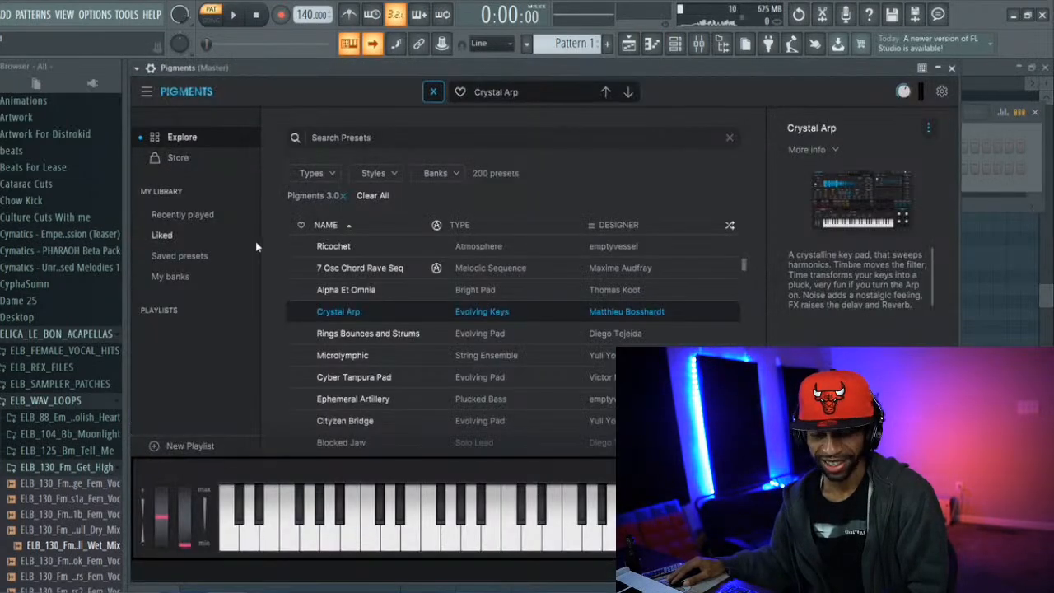
click(392, 338)
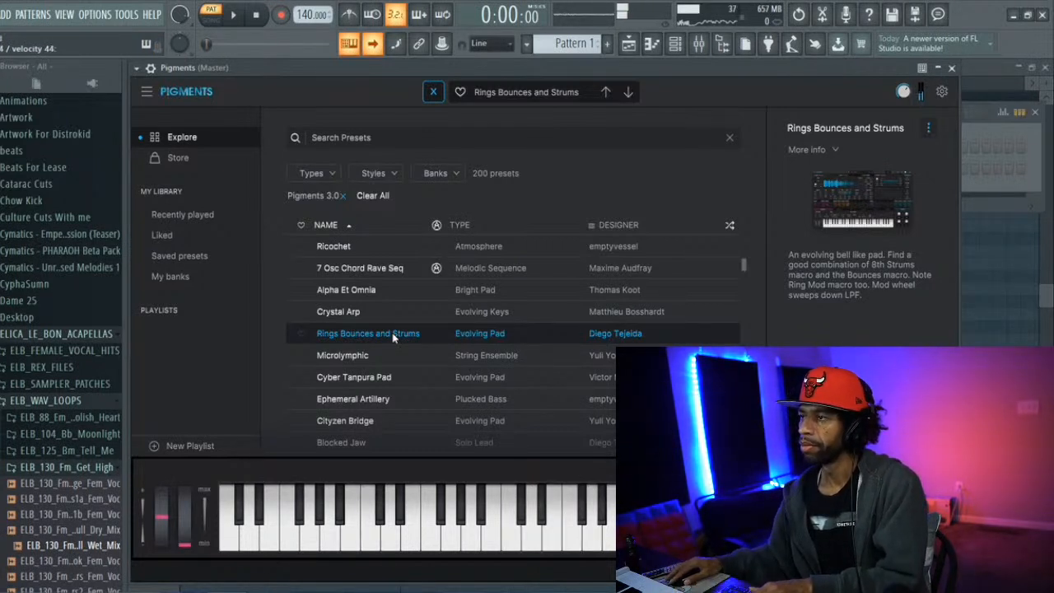
Draw a C major chord of C4, C5, E5 and G5 at the start of bar 1, each three beats long
click(651, 43)
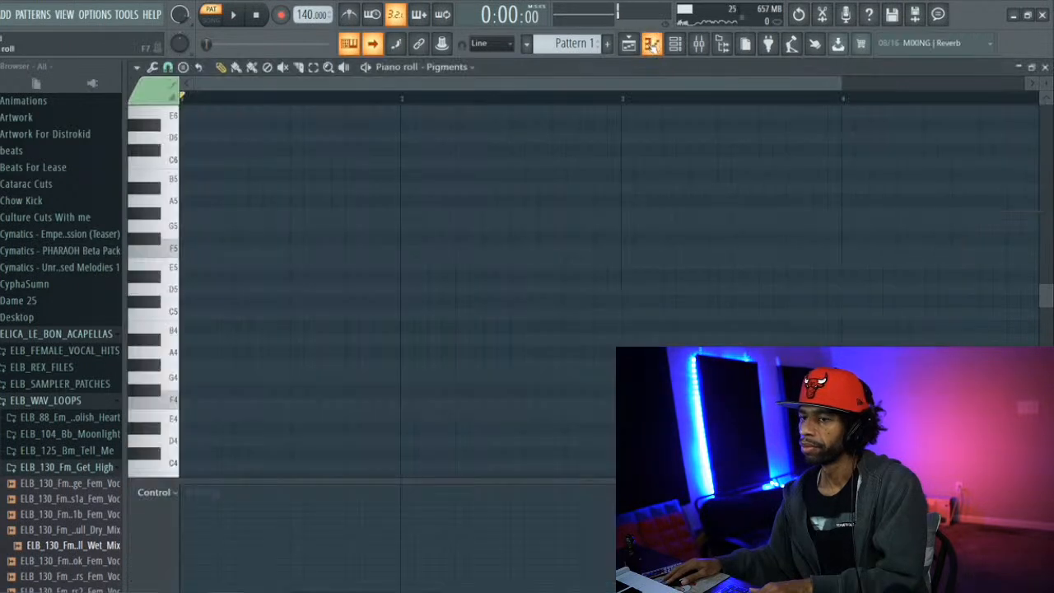
click(192, 466)
drag(201, 465, 345, 462)
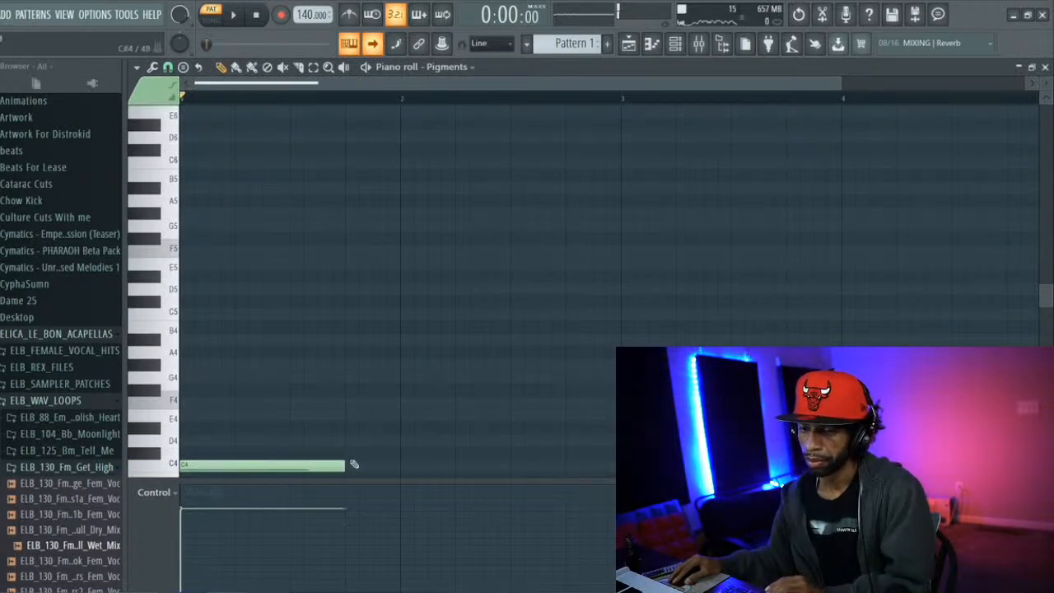
click(186, 314)
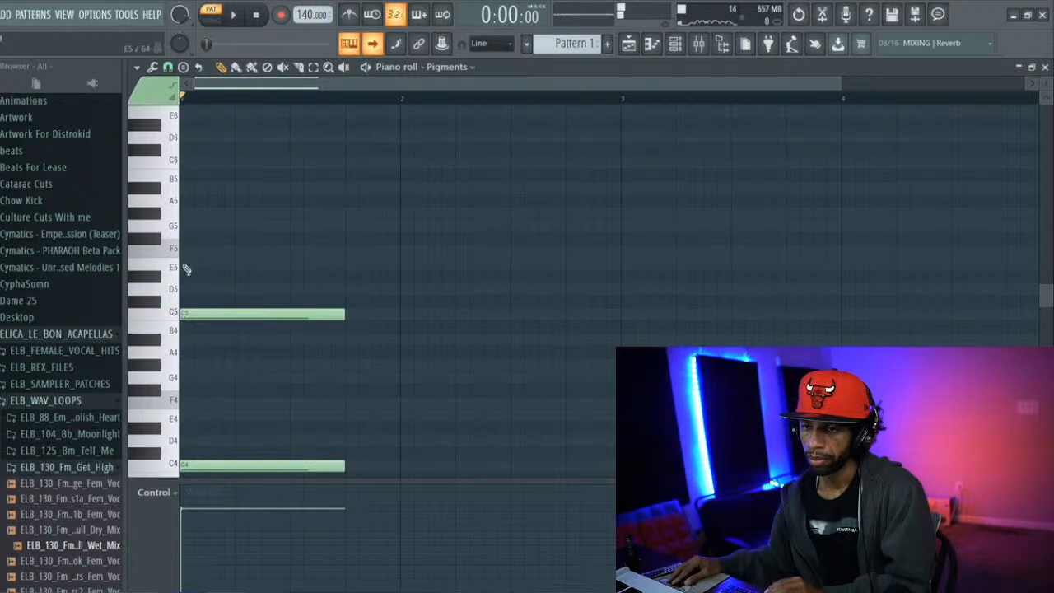
click(187, 267)
click(184, 227)
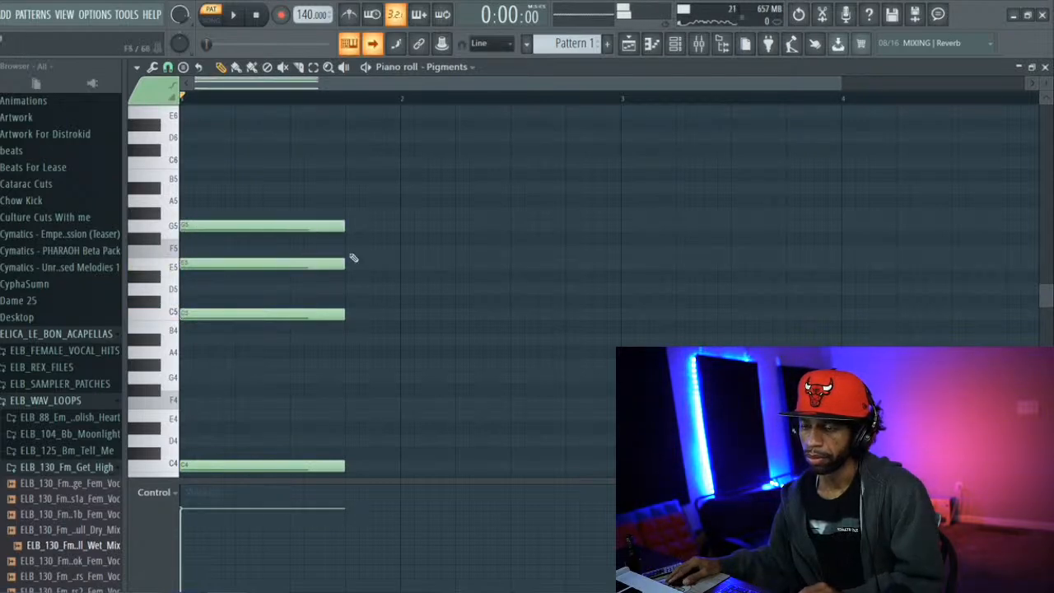
Shorten all four notes of the bar 1 chord to one beat and play back the pattern to check it
key(space)
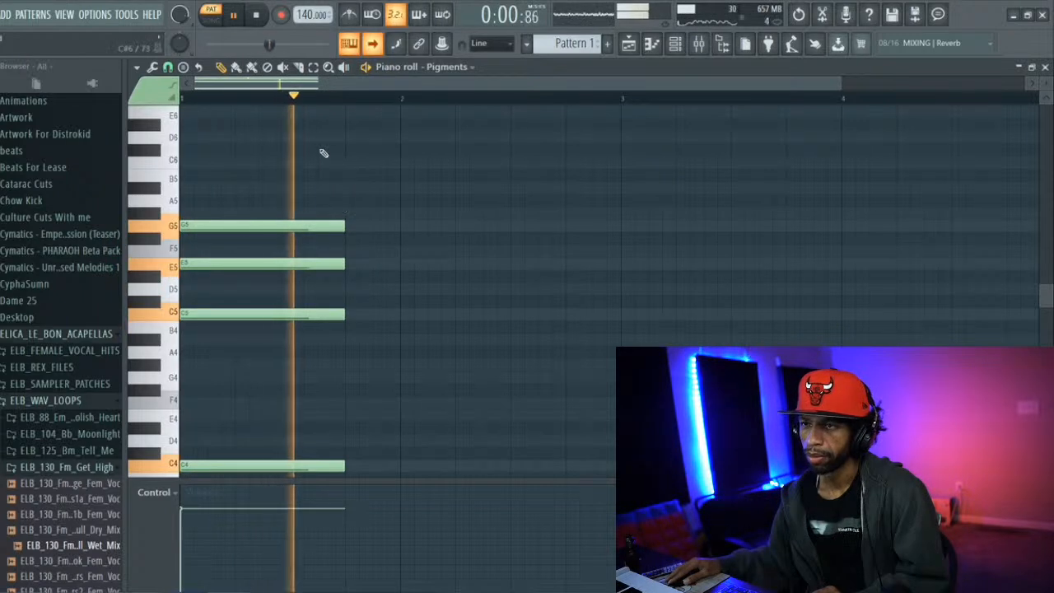
key(space)
click(314, 68)
drag(341, 188, 335, 469)
click(221, 67)
drag(367, 346, 256, 345)
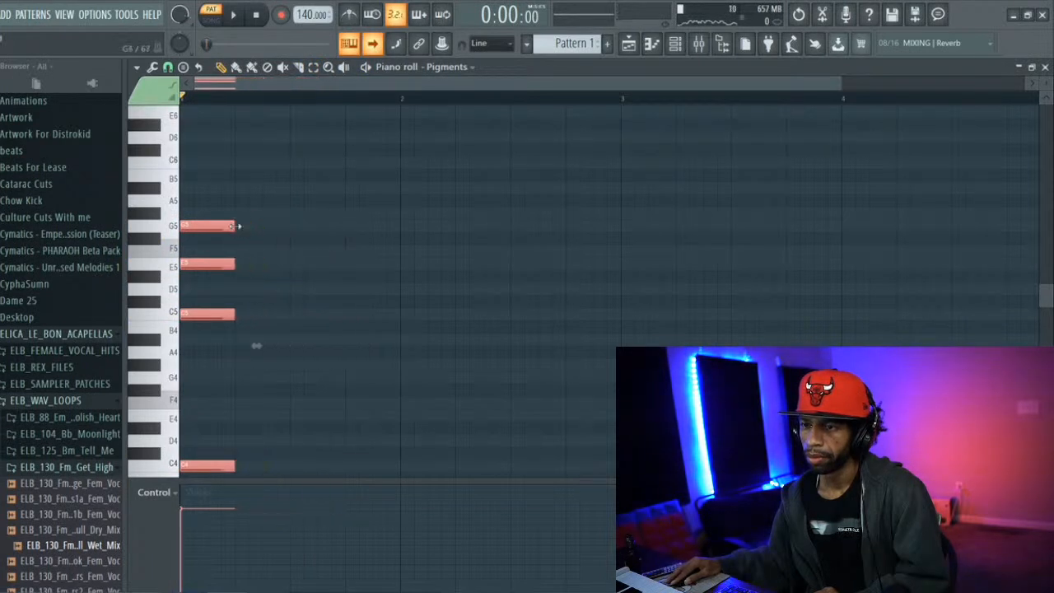
key(space)
key(space)
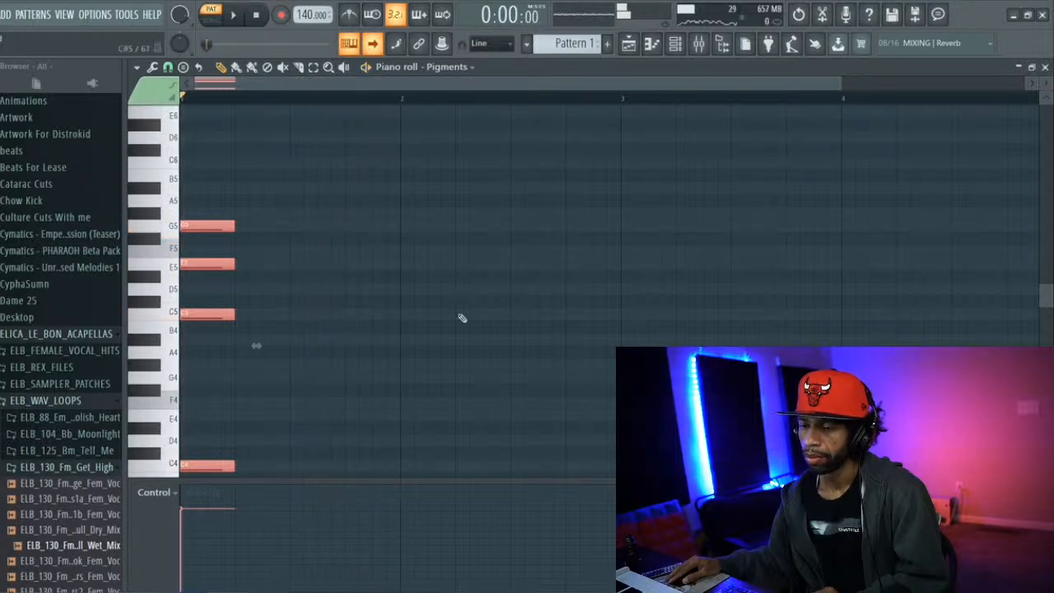
Draw a one-beat chord of B3, B4, D5 and F5 at the start of bar 2 and play back the pattern
scroll(449, 419, down, 2)
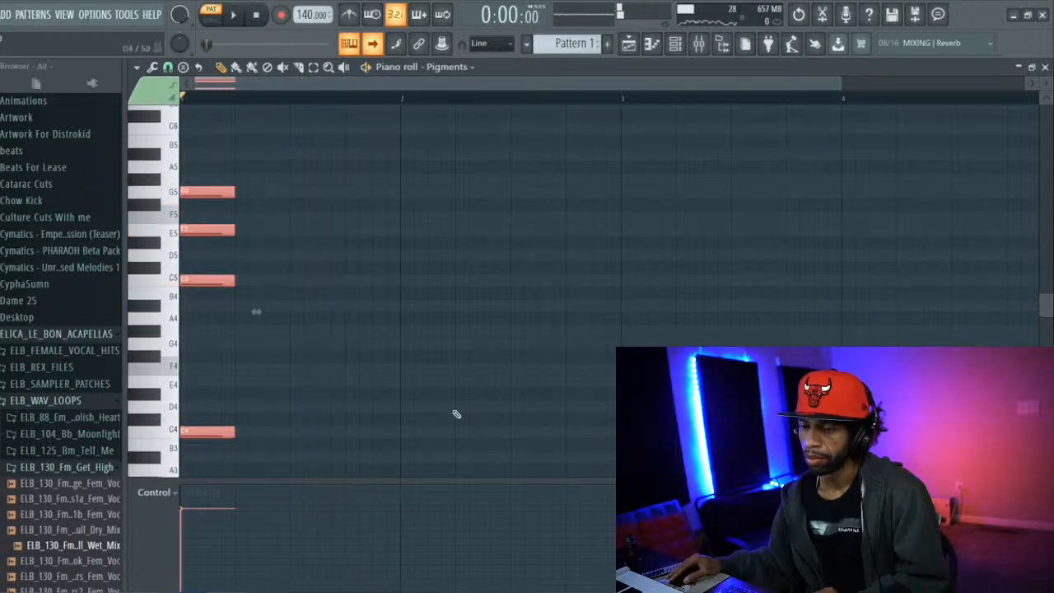
click(404, 406)
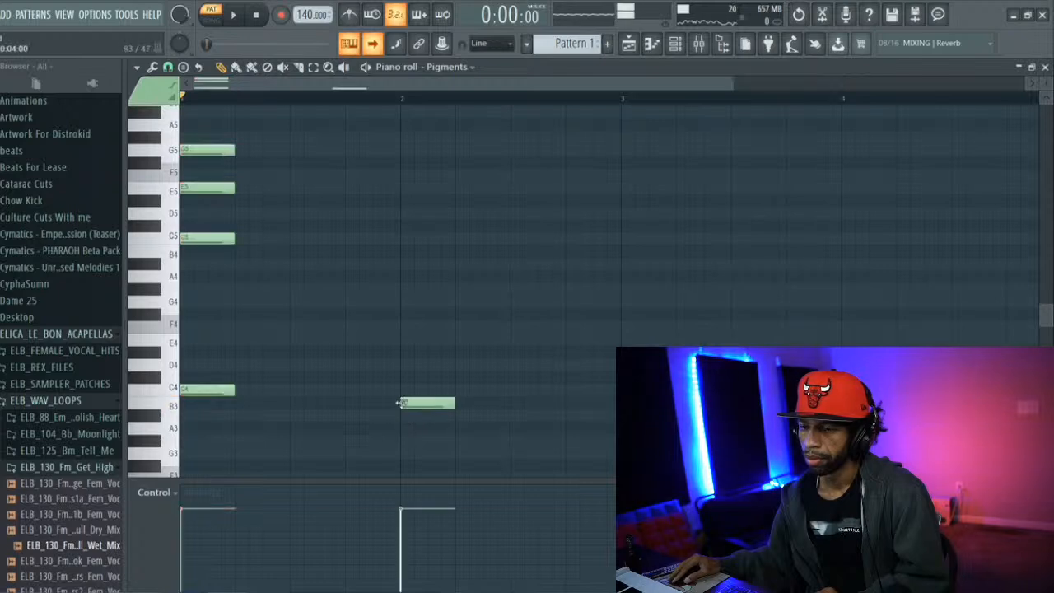
click(405, 251)
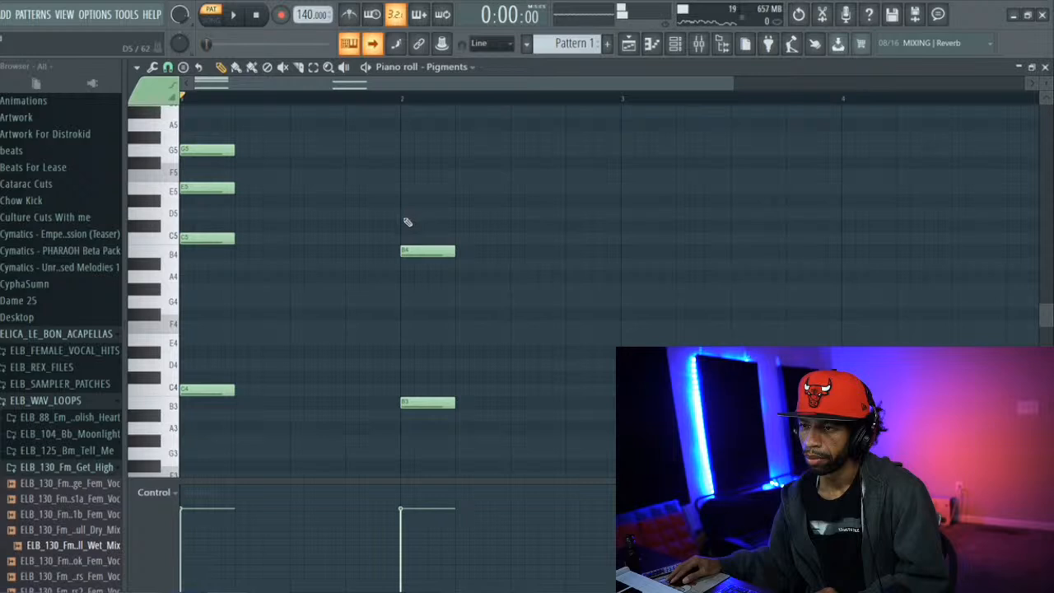
click(405, 214)
click(408, 174)
key(space)
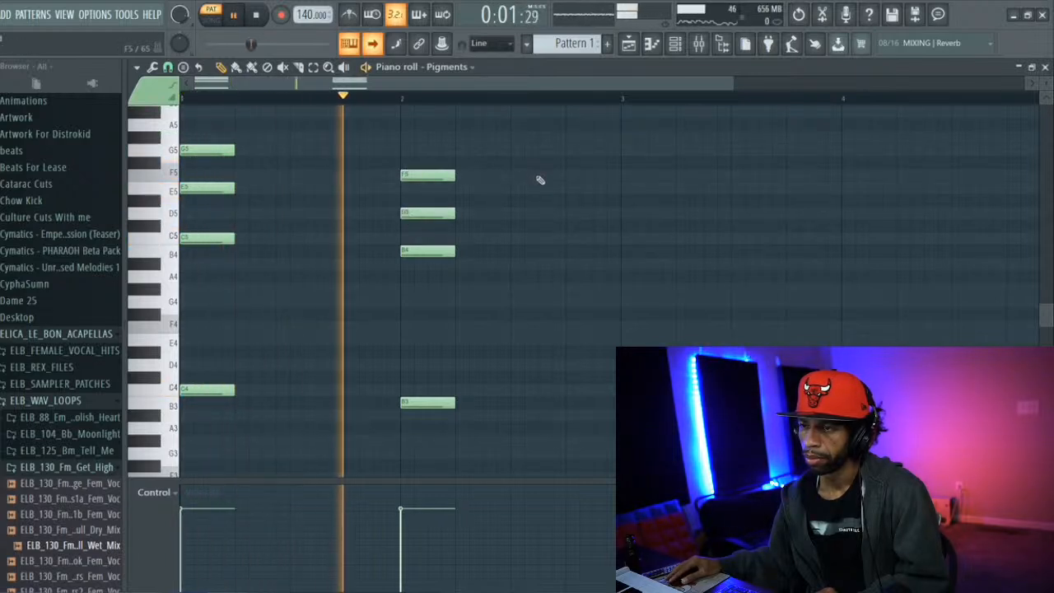
key(space)
drag(439, 175, 415, 175)
Try a slower project tempo of 121 and 123 BPM while playing back the two chords
mouse_move(313, 14)
mouse_down()
mouse_move(313, 49)
mouse_move(312, 12)
mouse_up()
key(space)
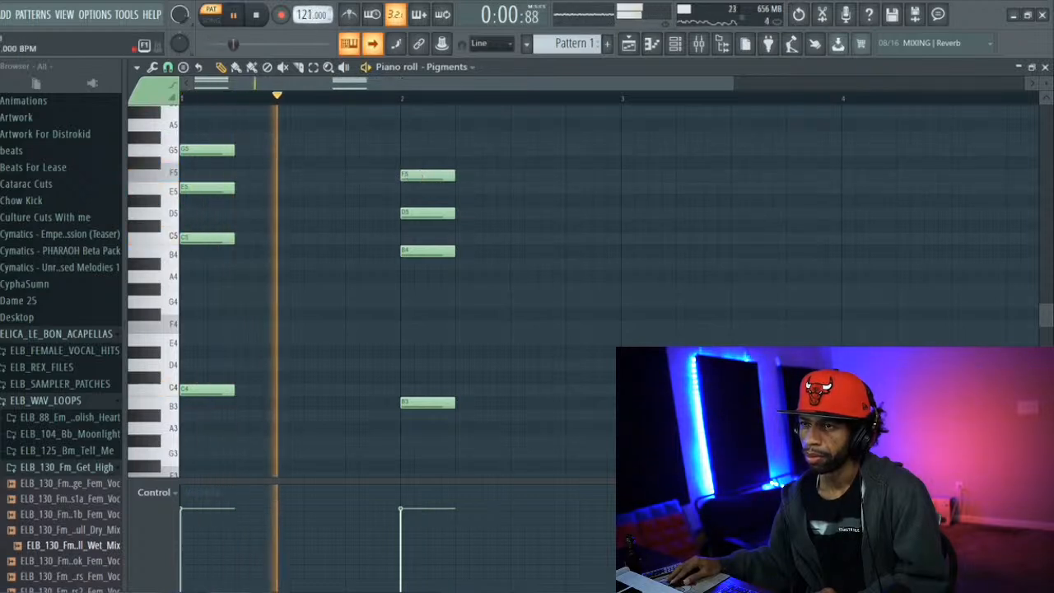
drag(313, 14, 313, 12)
key(space)
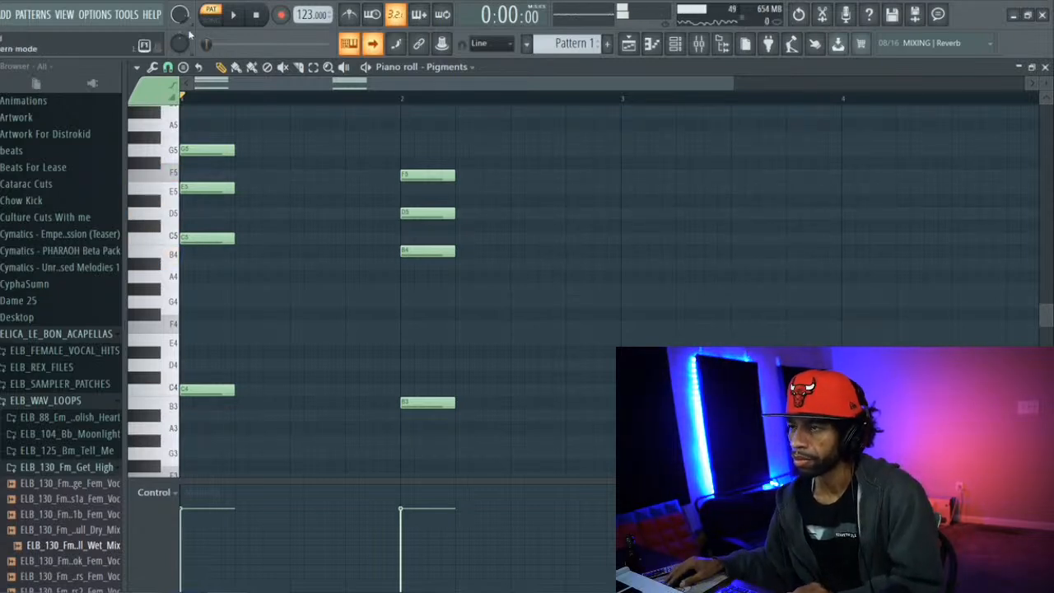
Move the bar 2 chord to beat 4 and up one semitone, and raise its D#5 note to E5
drag(425, 158, 443, 423)
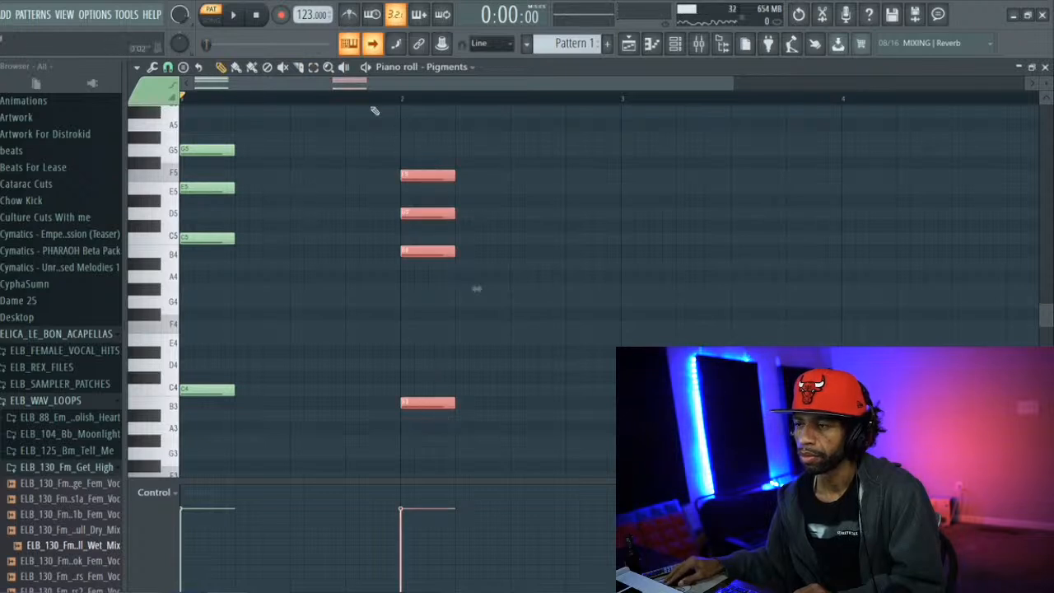
drag(442, 175, 604, 149)
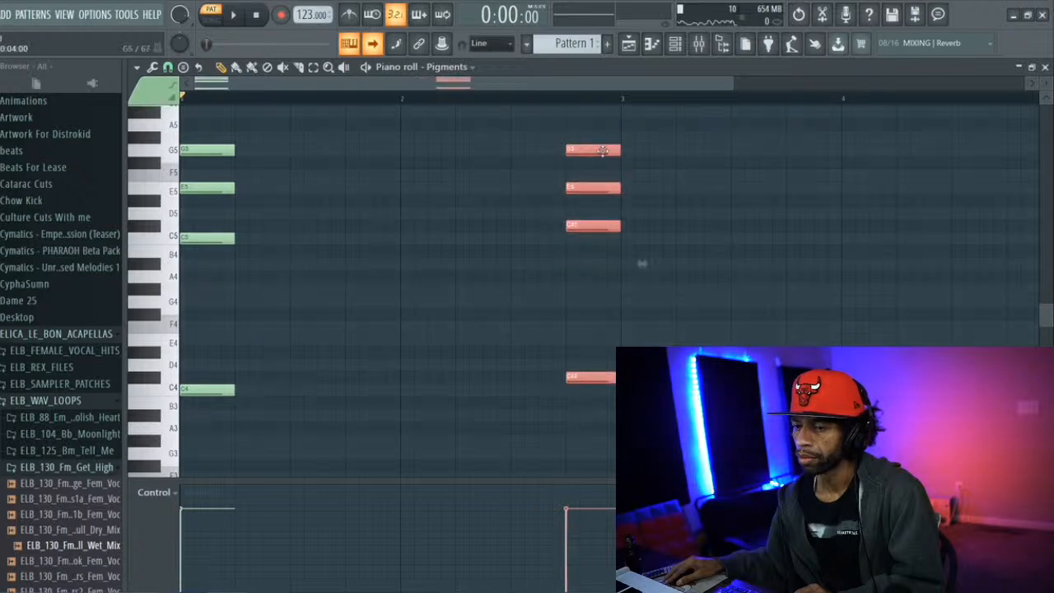
drag(603, 151, 596, 158)
key(space)
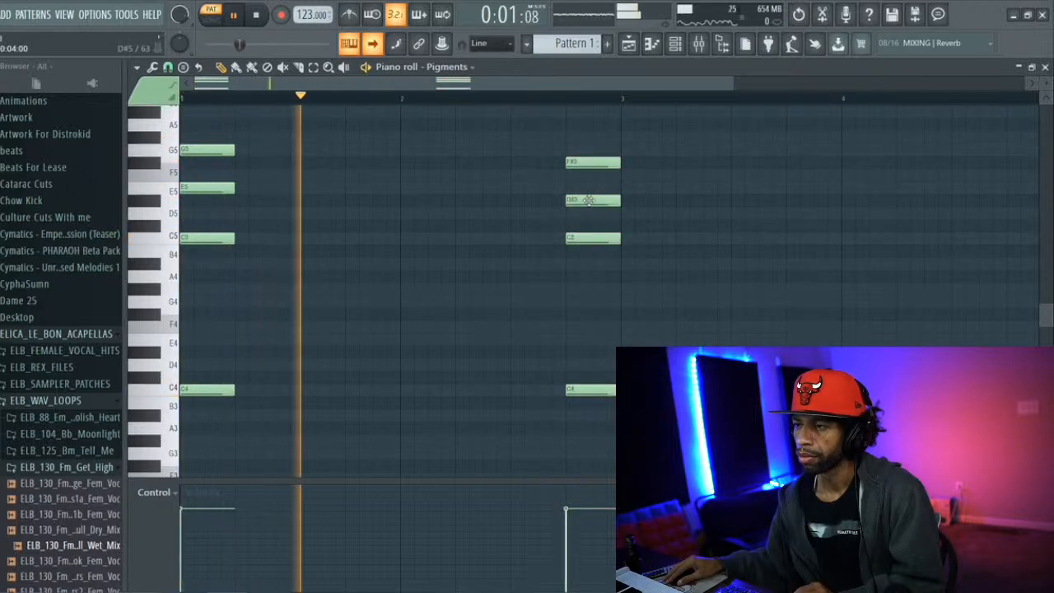
key(space)
drag(590, 199, 587, 188)
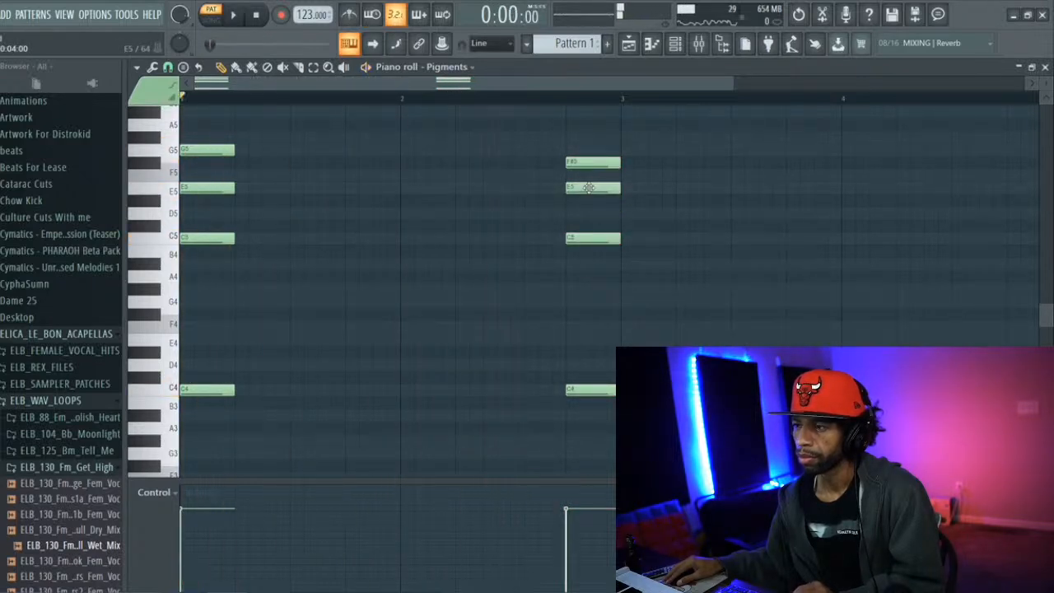
Move the second chord to beat 2 of bar 2 and raise its top note to G5 during playback
click(313, 66)
drag(584, 136, 613, 421)
click(220, 69)
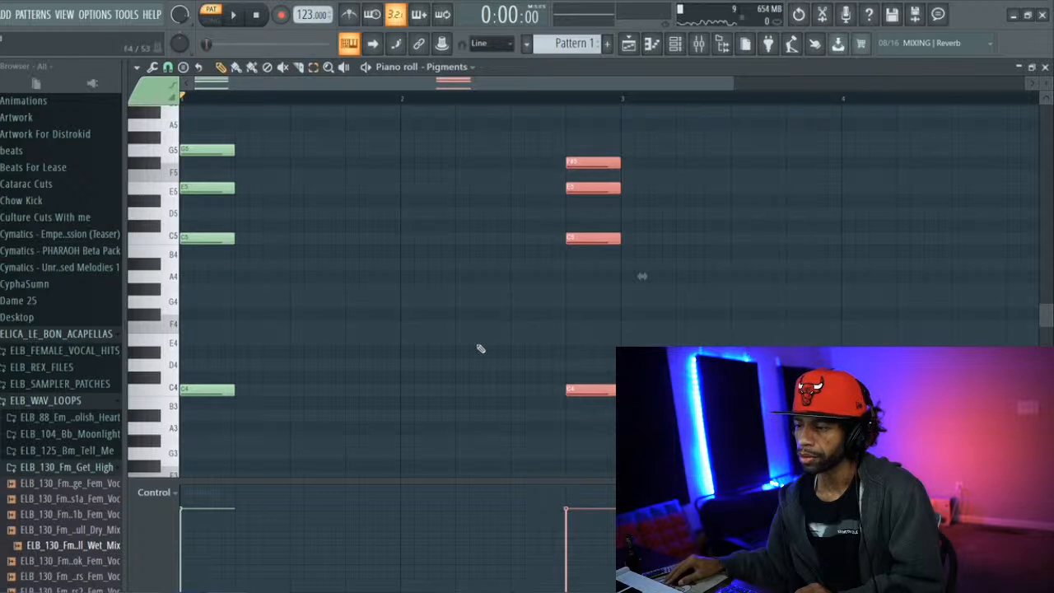
drag(574, 389, 463, 389)
key(space)
ctrl+click(470, 143)
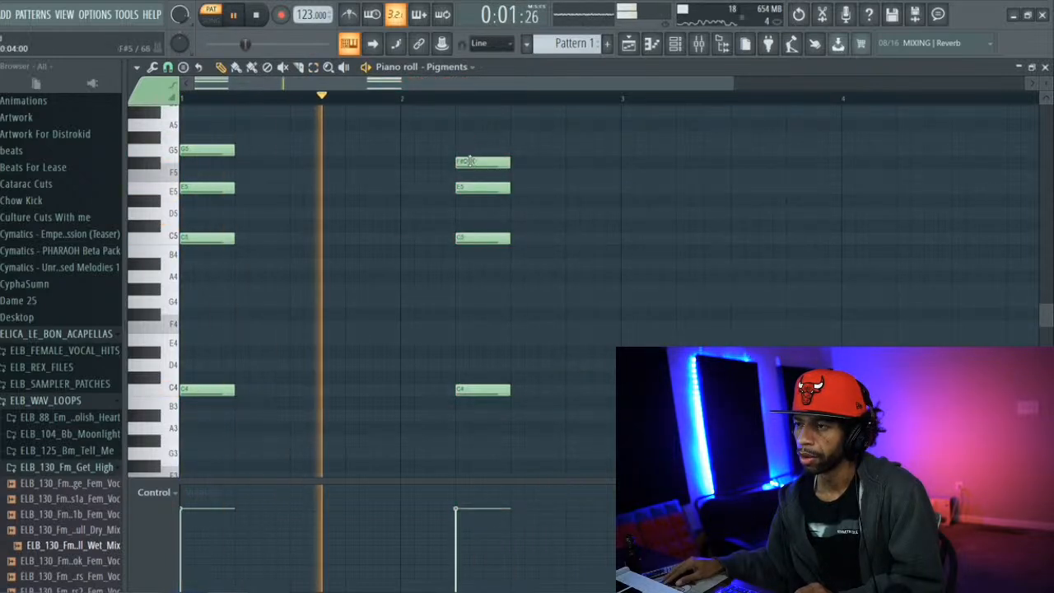
drag(470, 160, 469, 148)
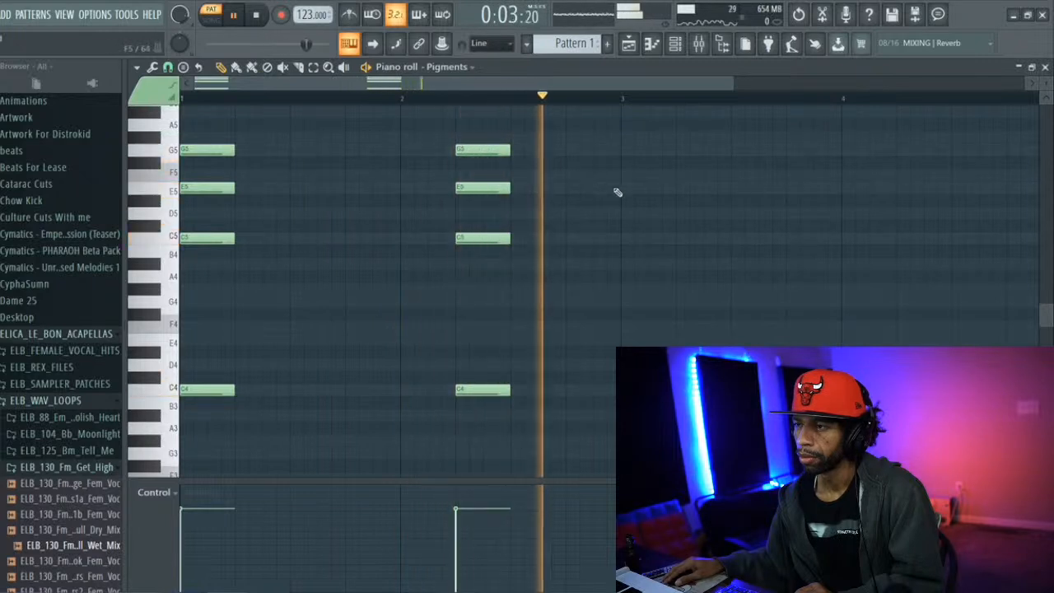
Set the project tempo to 128 BPM and play back the pattern
key(space)
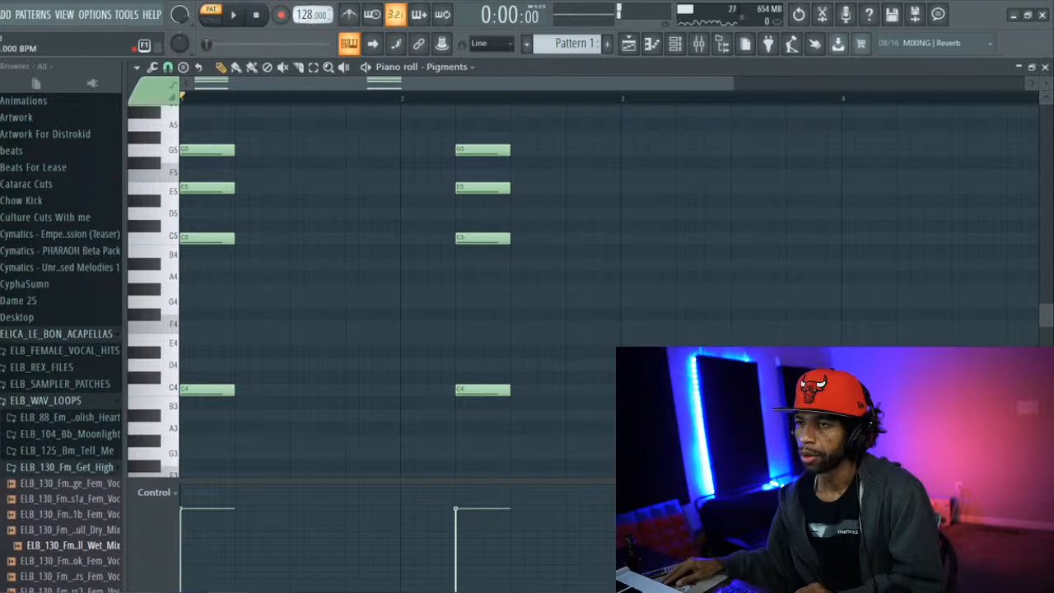
key(space)
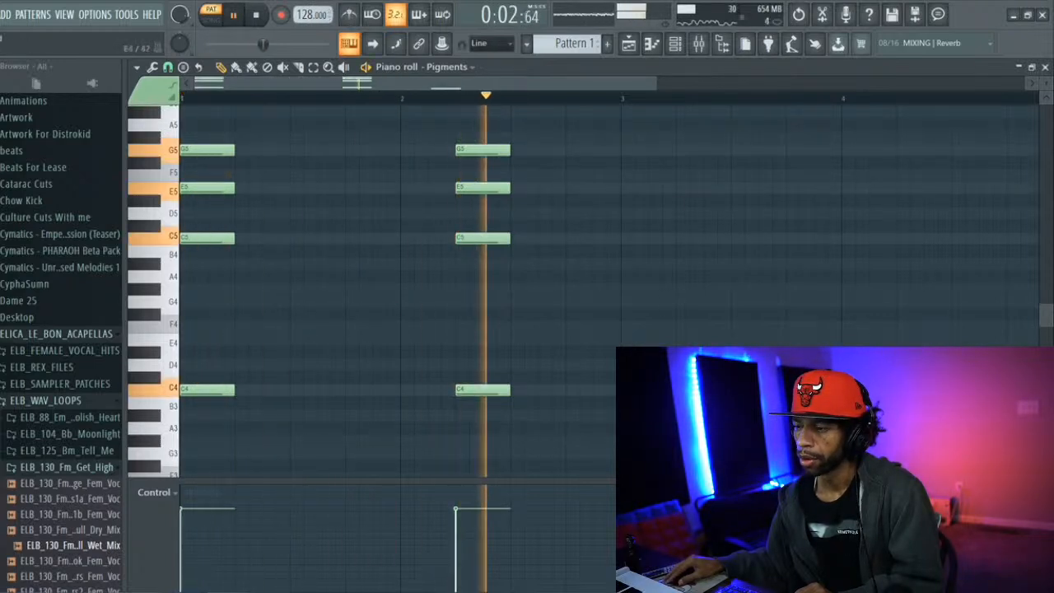
key(space)
Complete a one-beat chord of B3, B4, D5 and F5 at the start of bar 3 and play it back
click(624, 252)
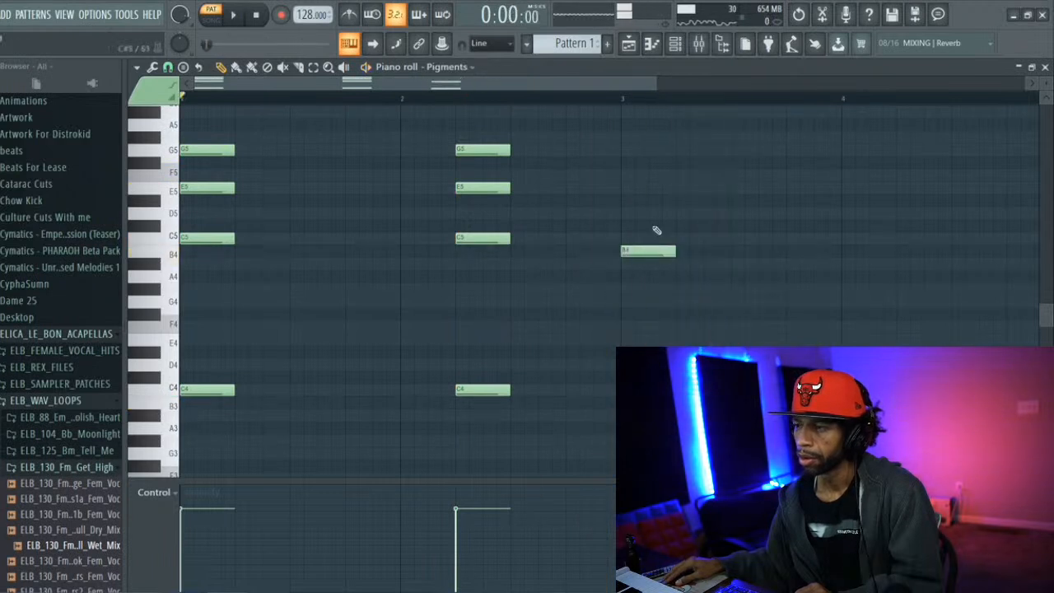
click(623, 213)
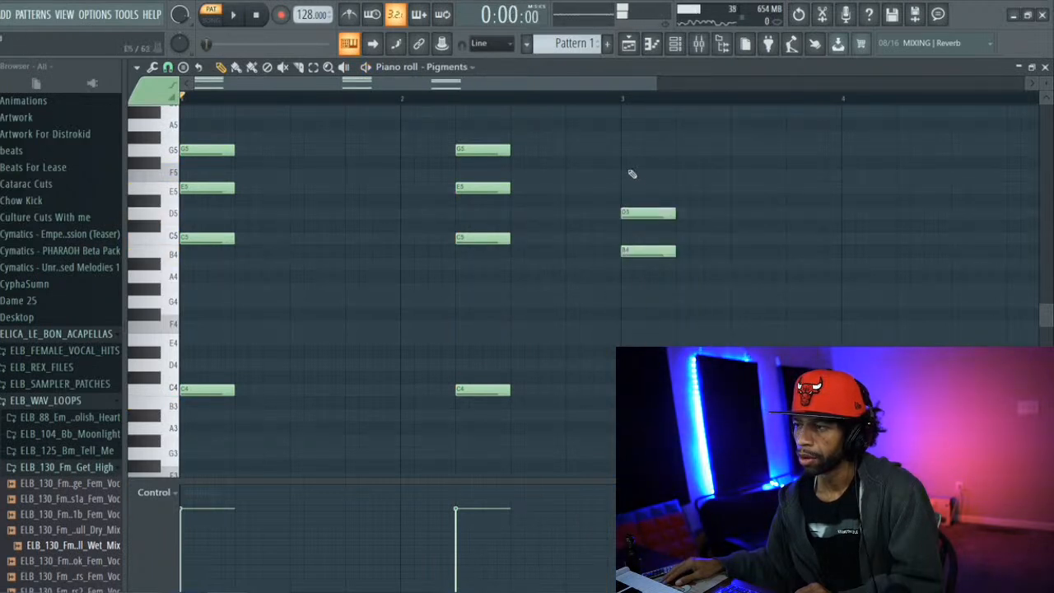
click(623, 163)
click(647, 167)
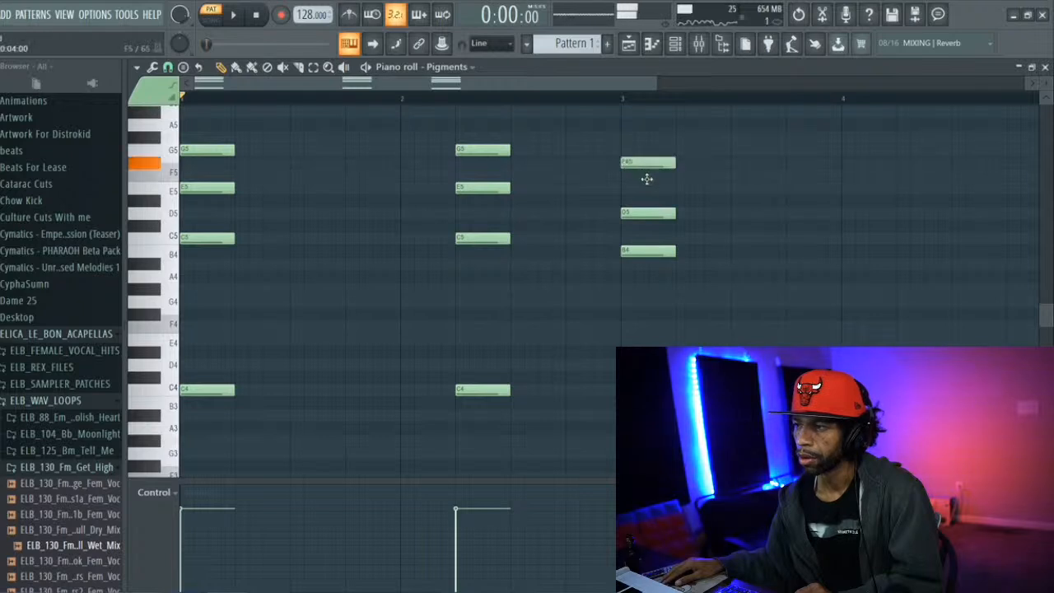
drag(647, 179, 652, 187)
key(space)
drag(536, 86, 671, 91)
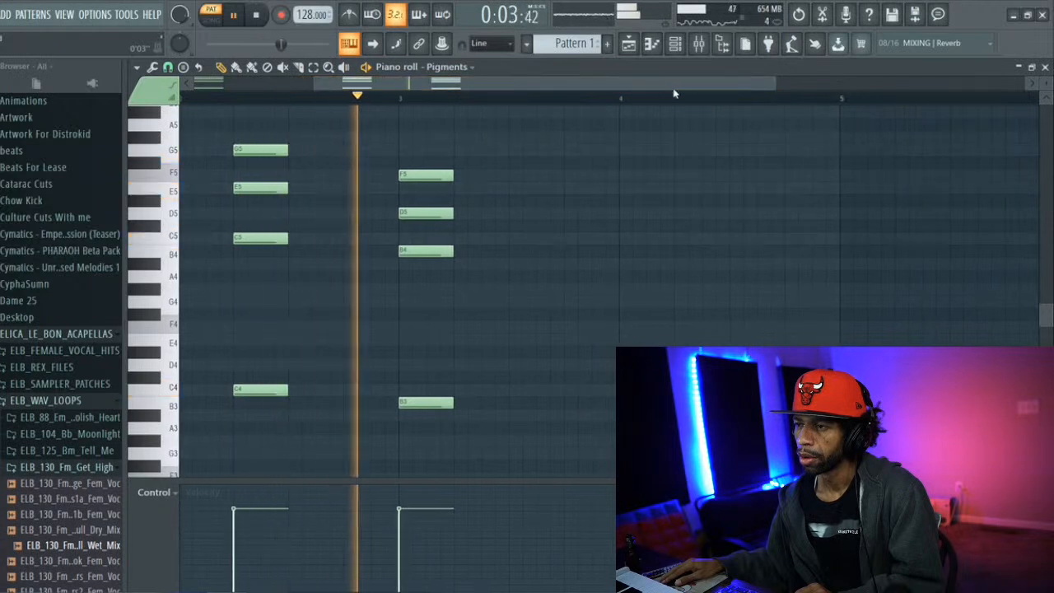
key(space)
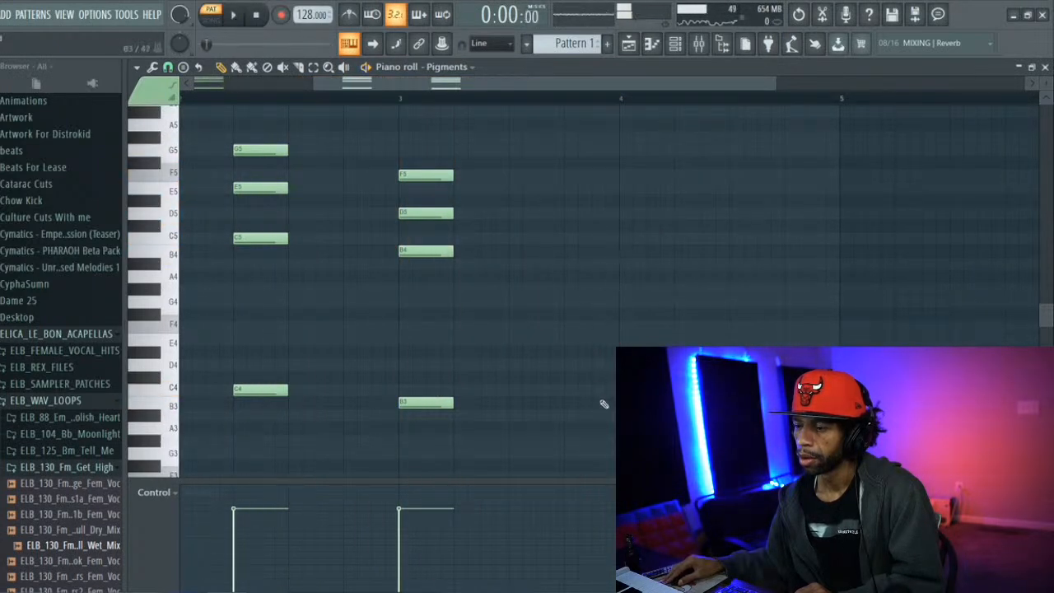
Add B4, D5 and F5 above the B3 at the start of bar 4 and play back the pattern
click(630, 252)
click(627, 215)
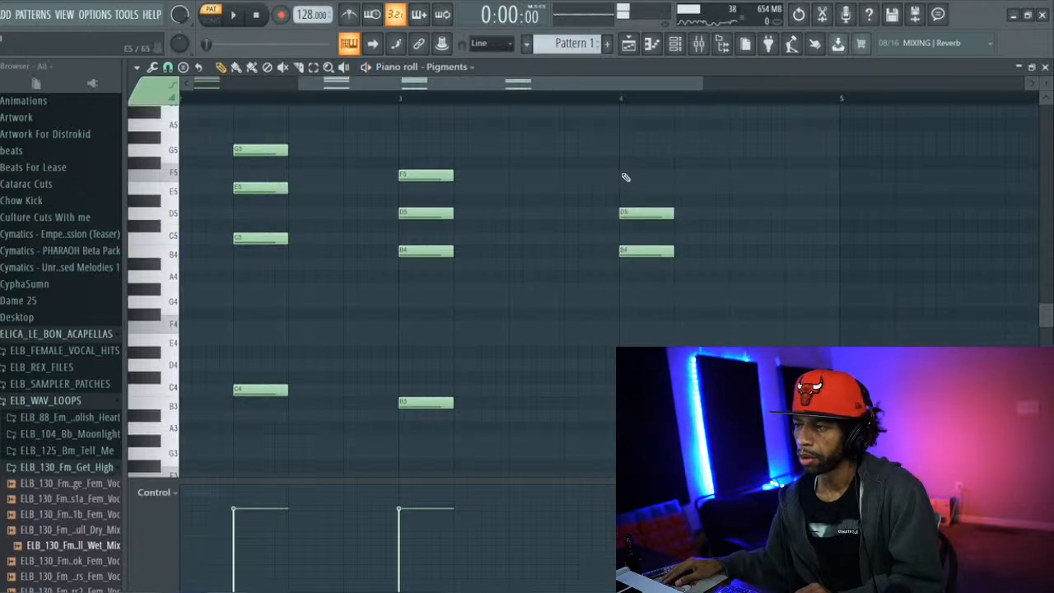
click(625, 177)
key(space)
drag(568, 79, 606, 80)
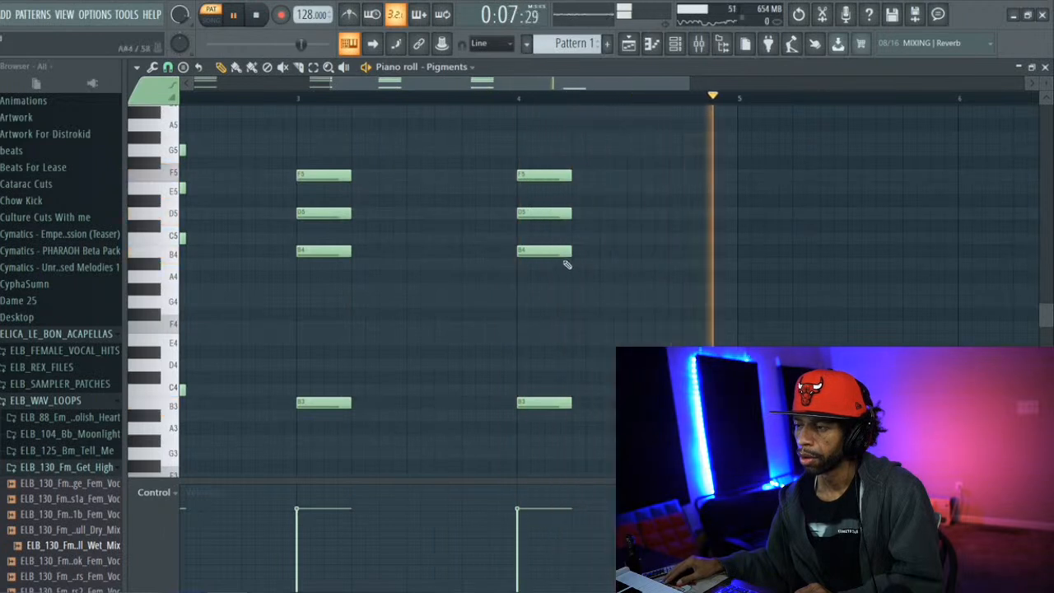
key(space)
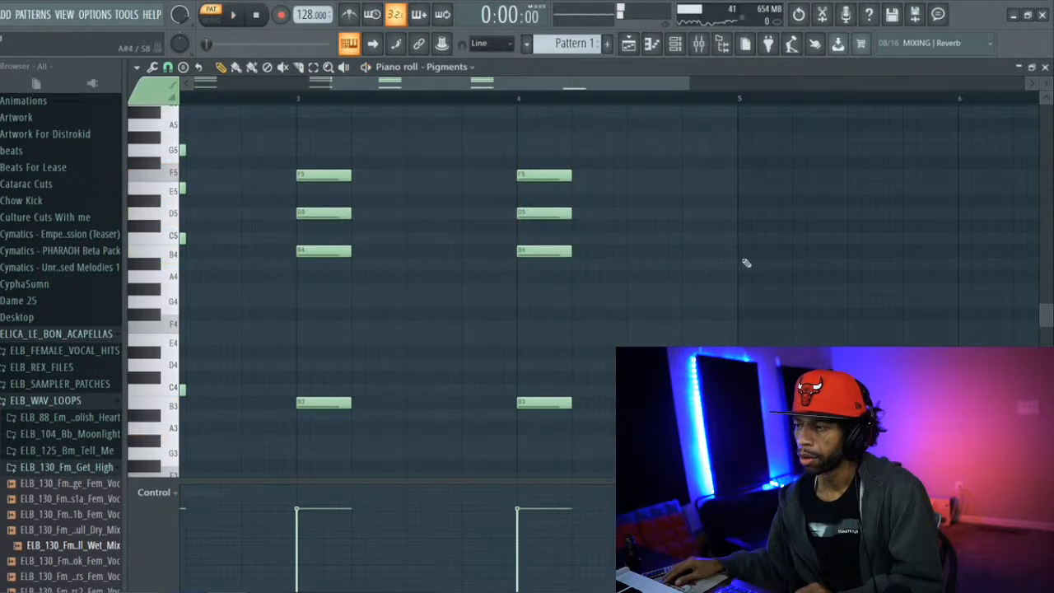
Build an A minor chord at the start of bar 5 by adding A4, C5 and E5 above A3, and start playback
click(745, 263)
click(744, 238)
drag(745, 232, 744, 221)
drag(753, 265, 754, 277)
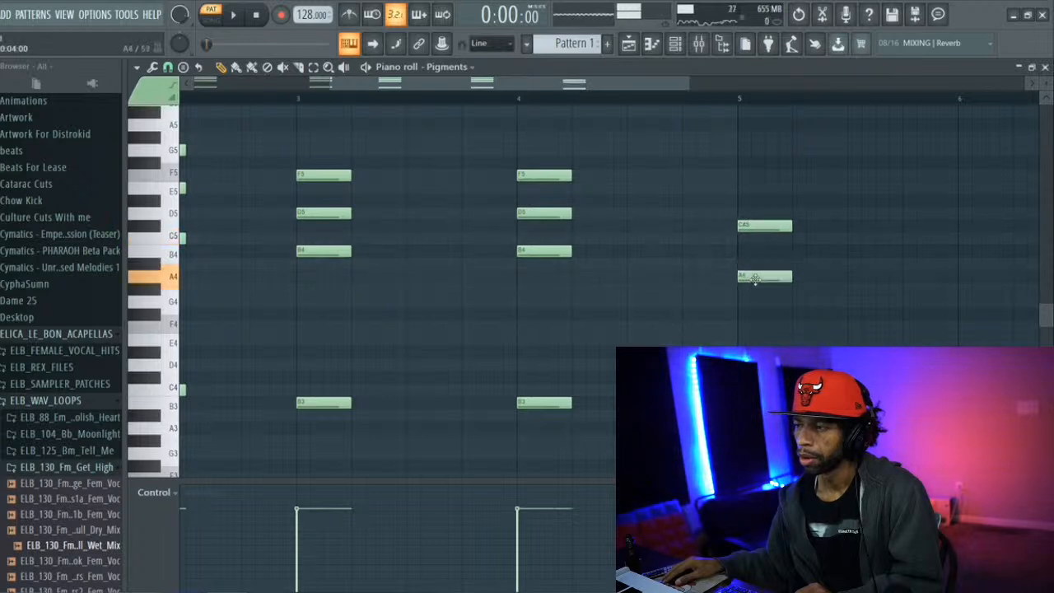
drag(748, 229, 748, 241)
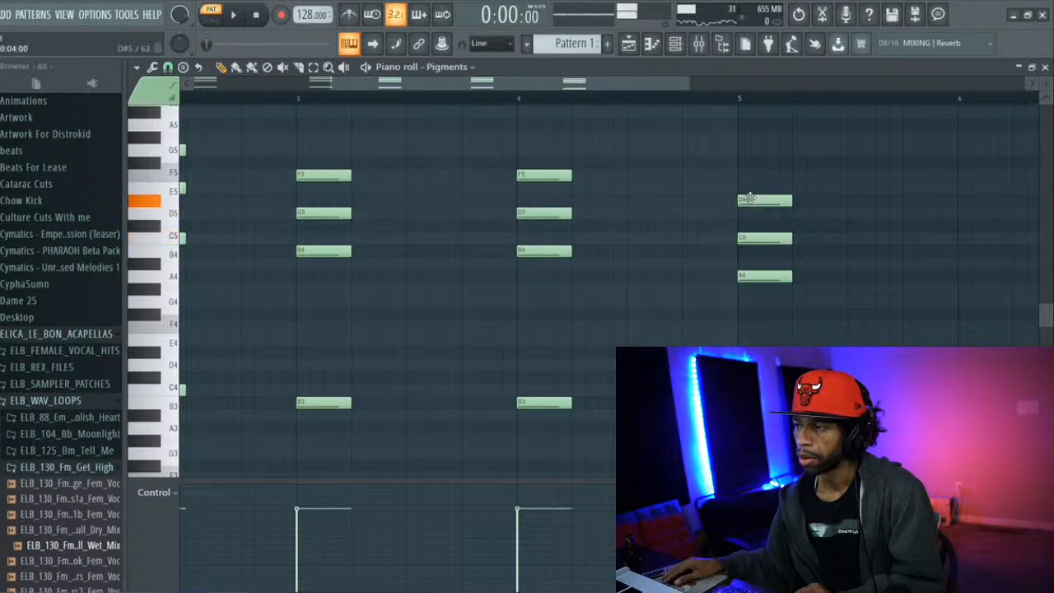
drag(745, 197, 745, 186)
key(space)
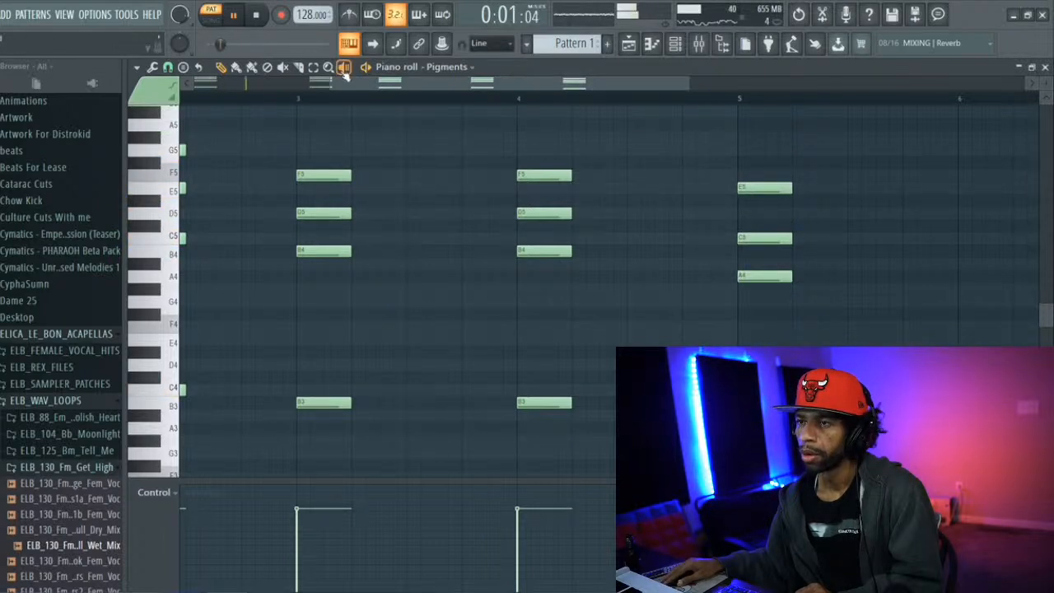
Move all four notes of the bar 4 chord one beat later, to beat 2
drag(562, 159, 572, 387)
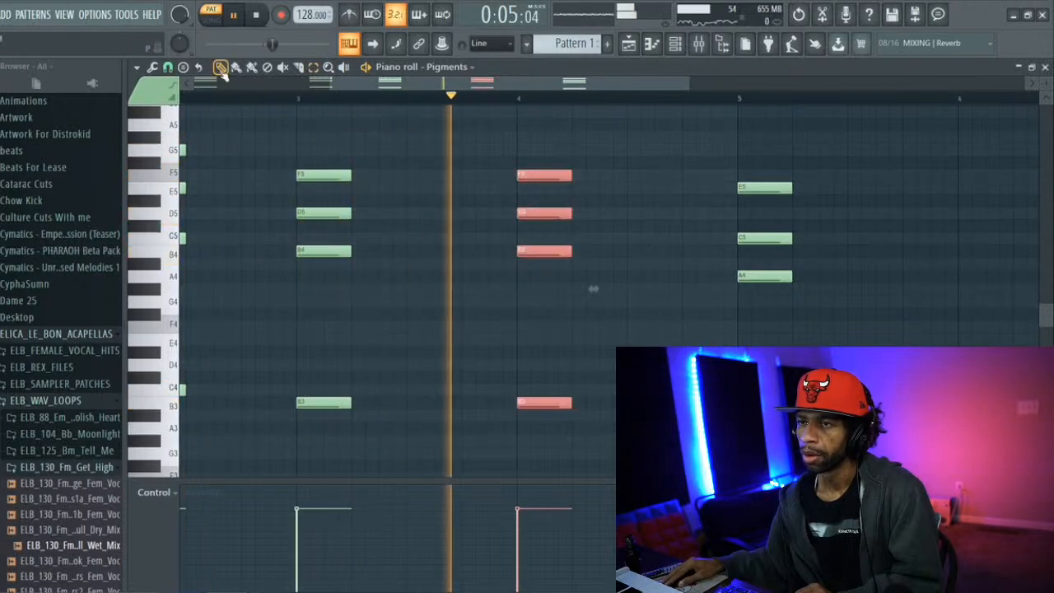
drag(560, 173, 607, 170)
key(space)
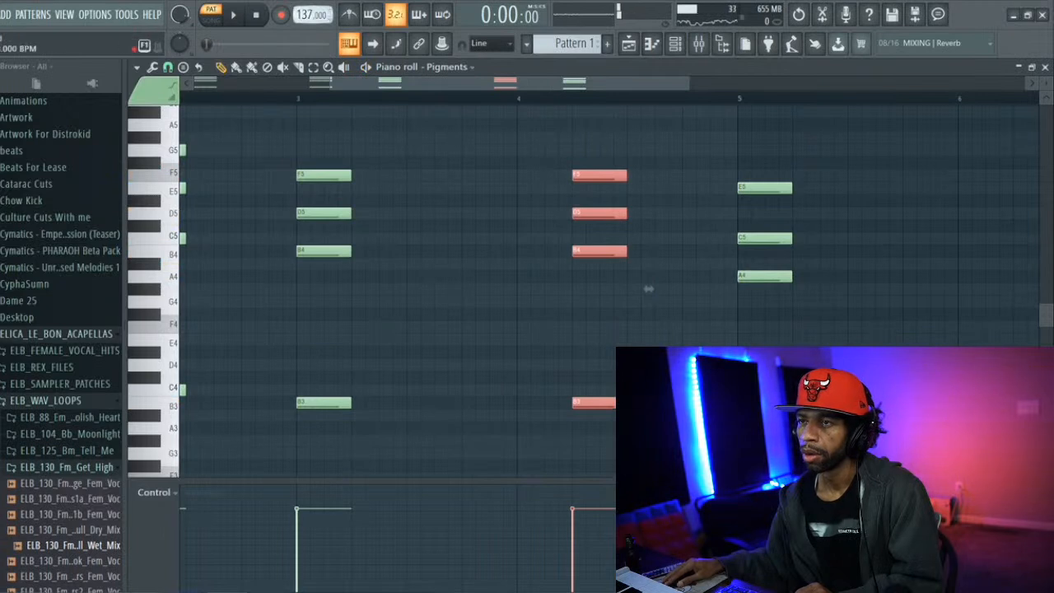
Raise the project tempo in stages to 160 BPM, playing back the chord progression to judge the speed
key(space)
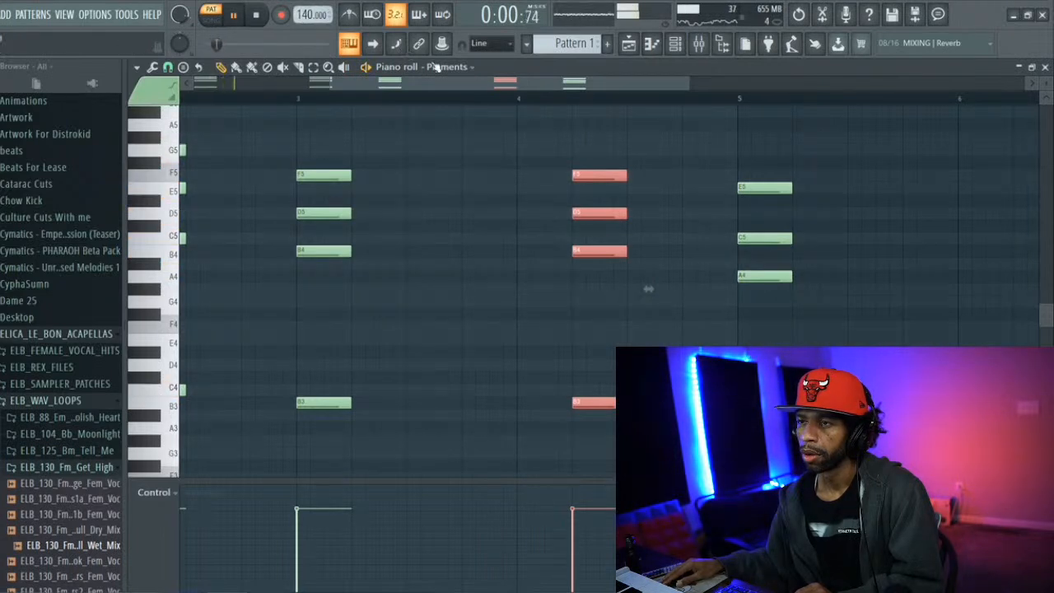
key(space)
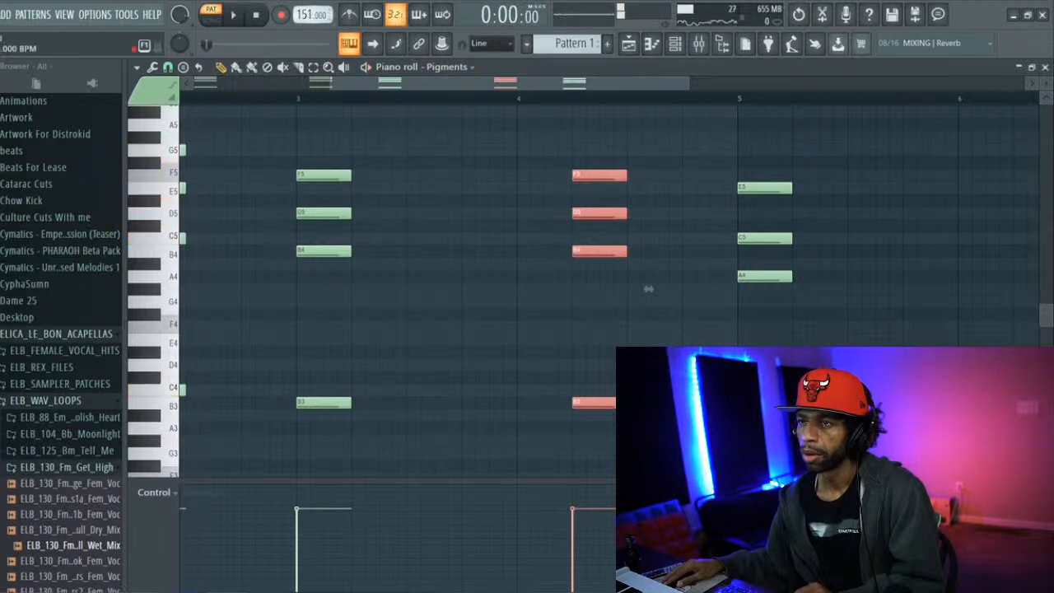
key(space)
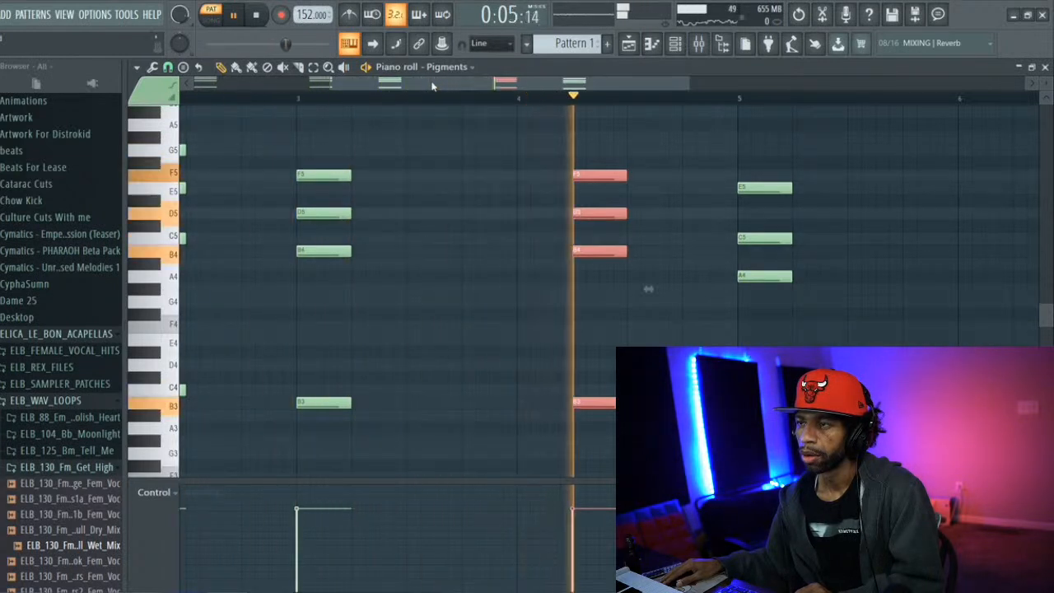
key(space)
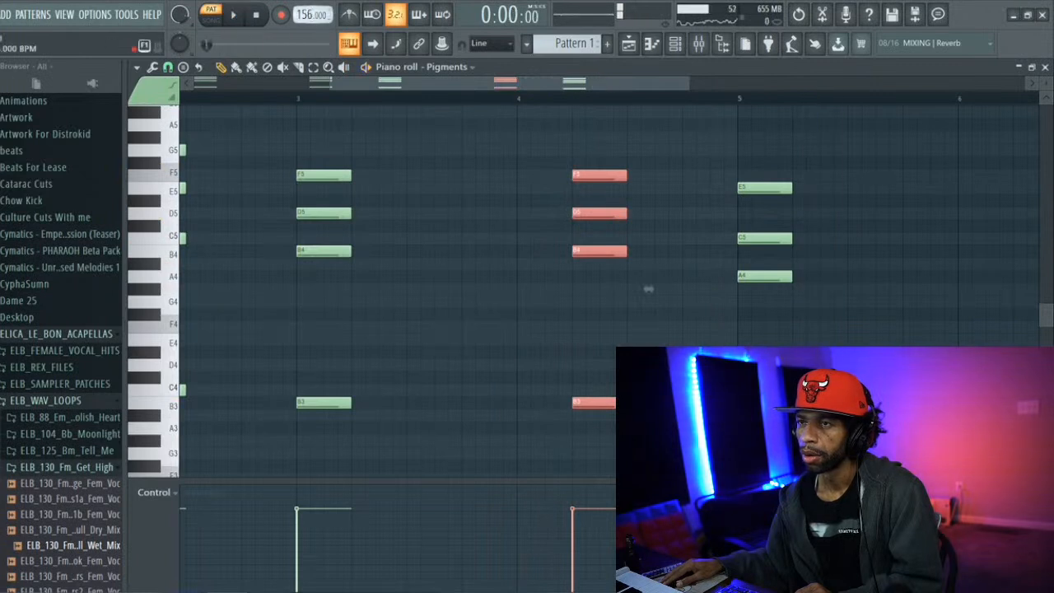
key(space)
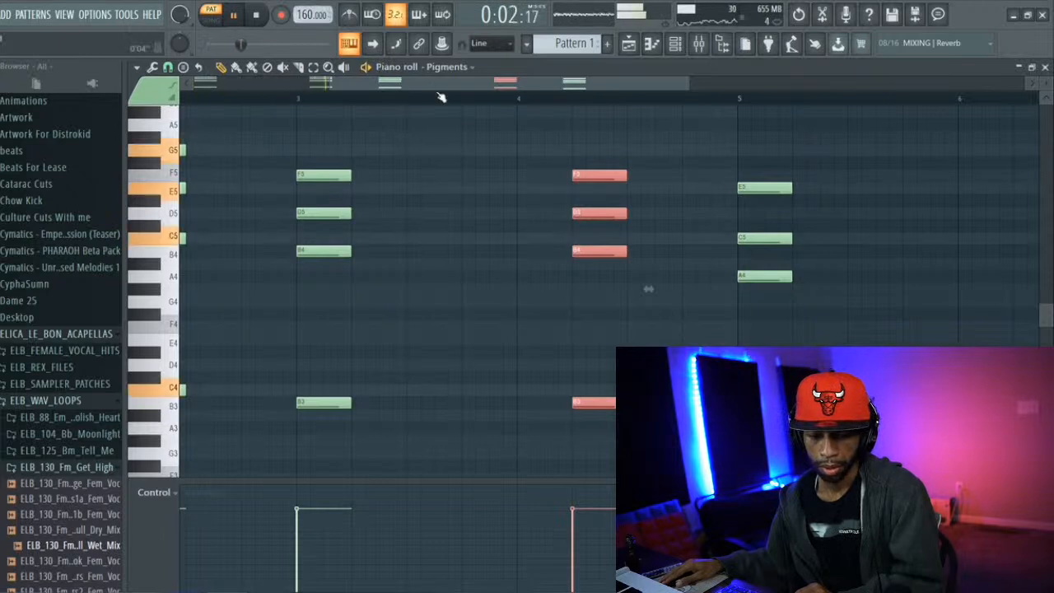
drag(467, 87, 602, 106)
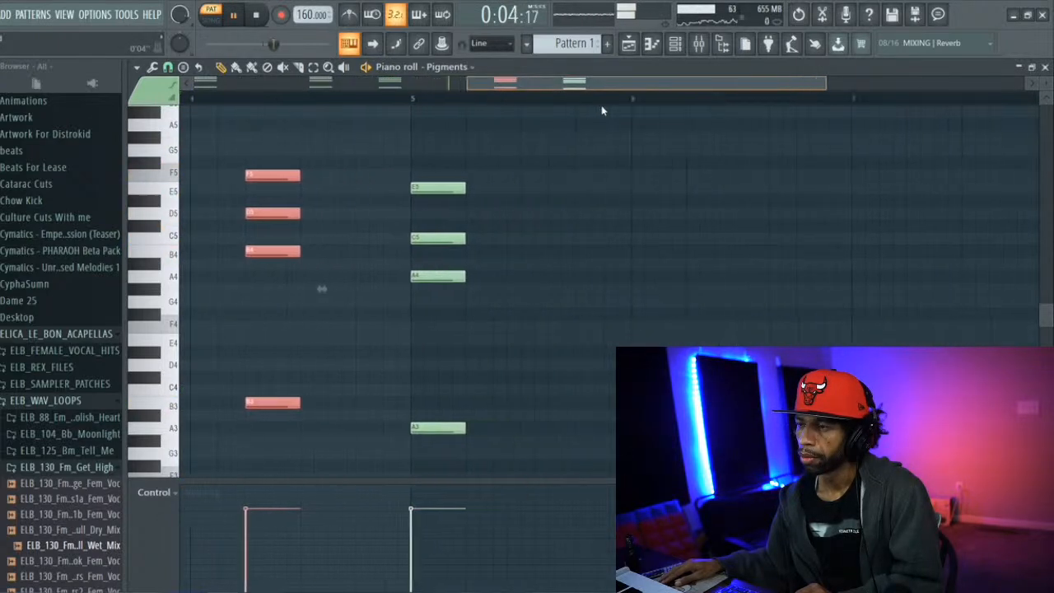
key(space)
key(space)
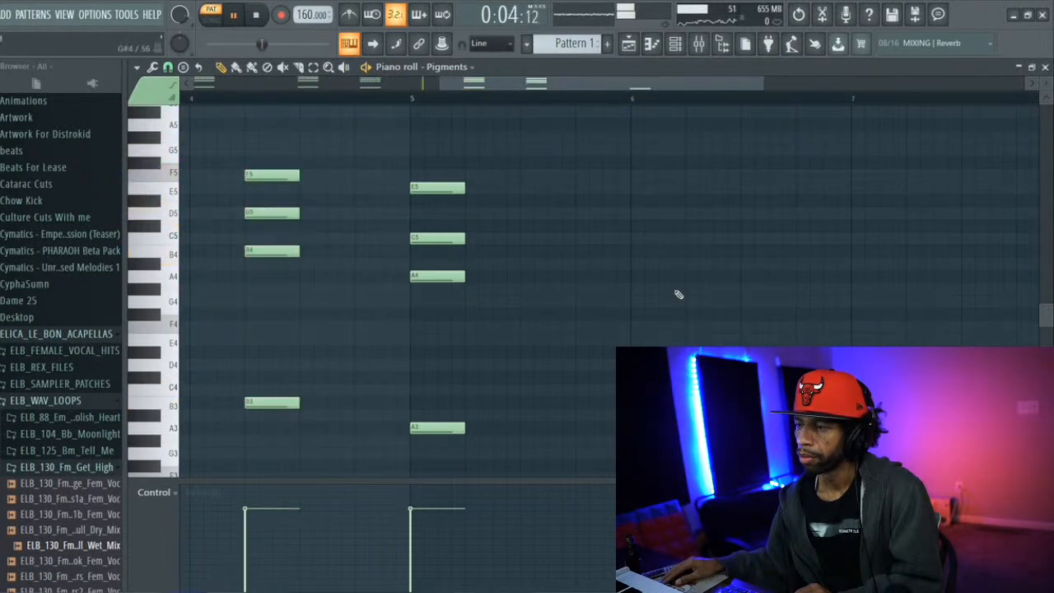
Complete an A minor chord on beat 2 of bar 6 by adding A4, C5 and E5, and play back the pattern
click(689, 277)
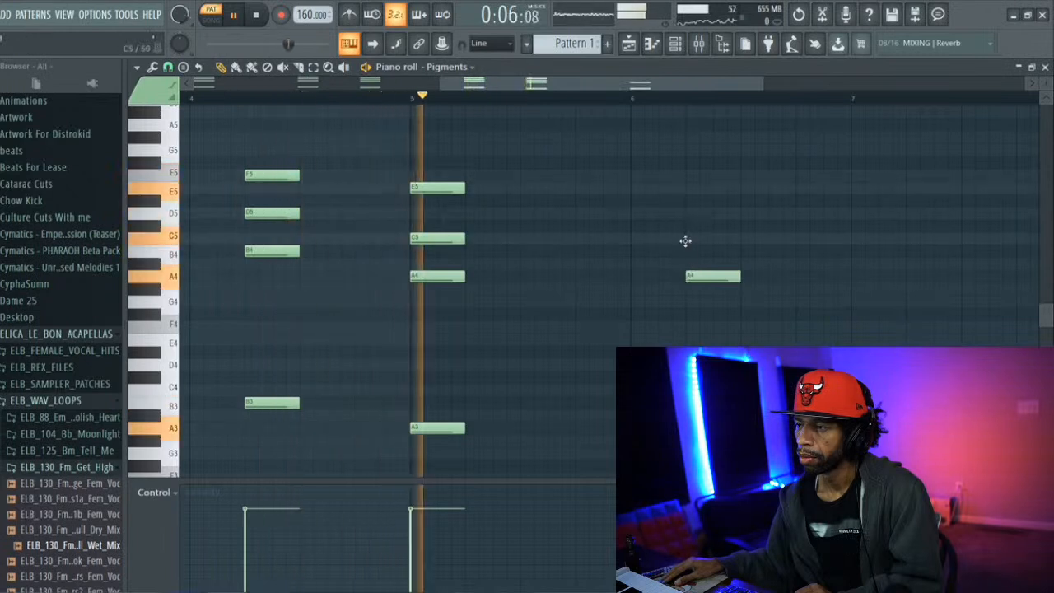
click(684, 239)
click(688, 189)
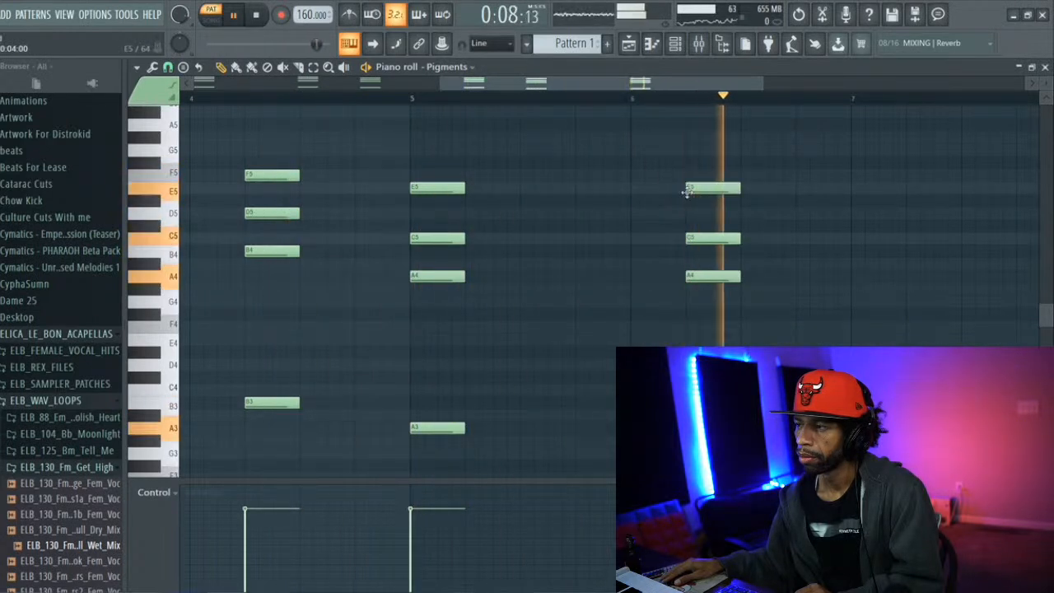
key(space)
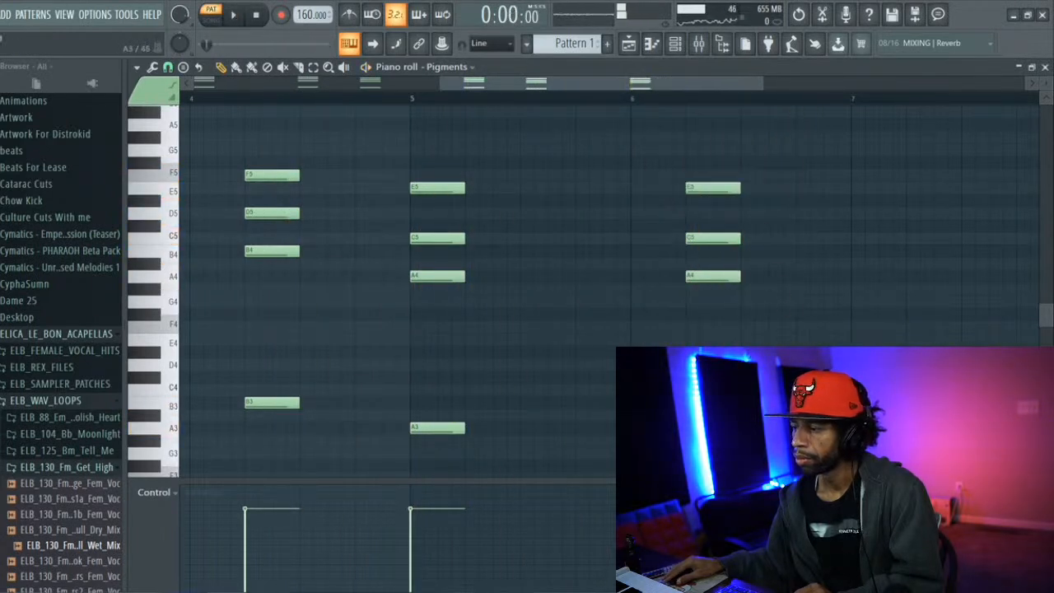
Build a chord of A4, C5 and F5 above A3 halfway through beat 3 of bar 6, and start playback
click(772, 278)
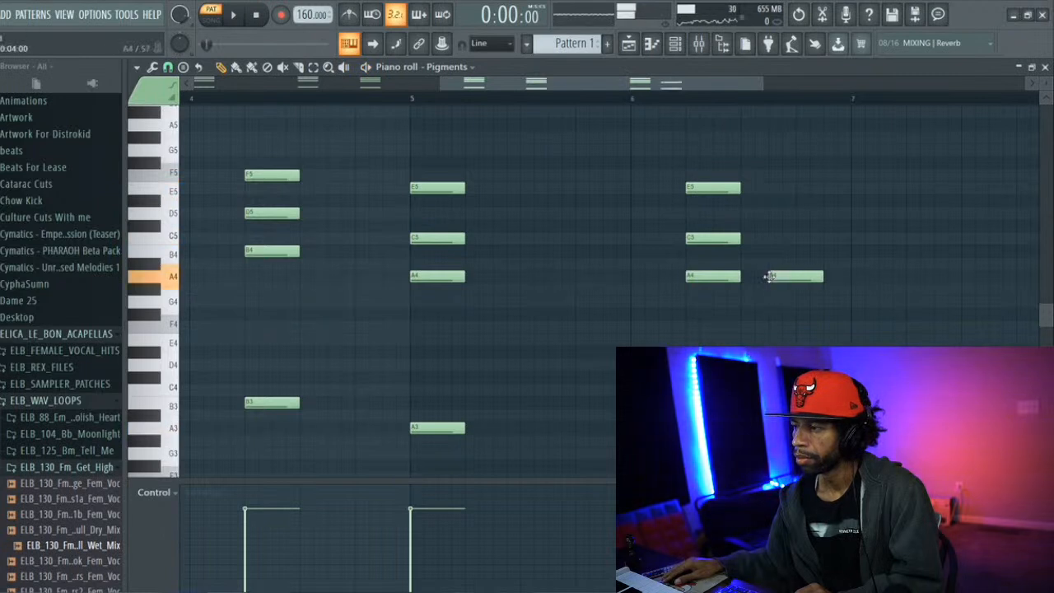
click(771, 164)
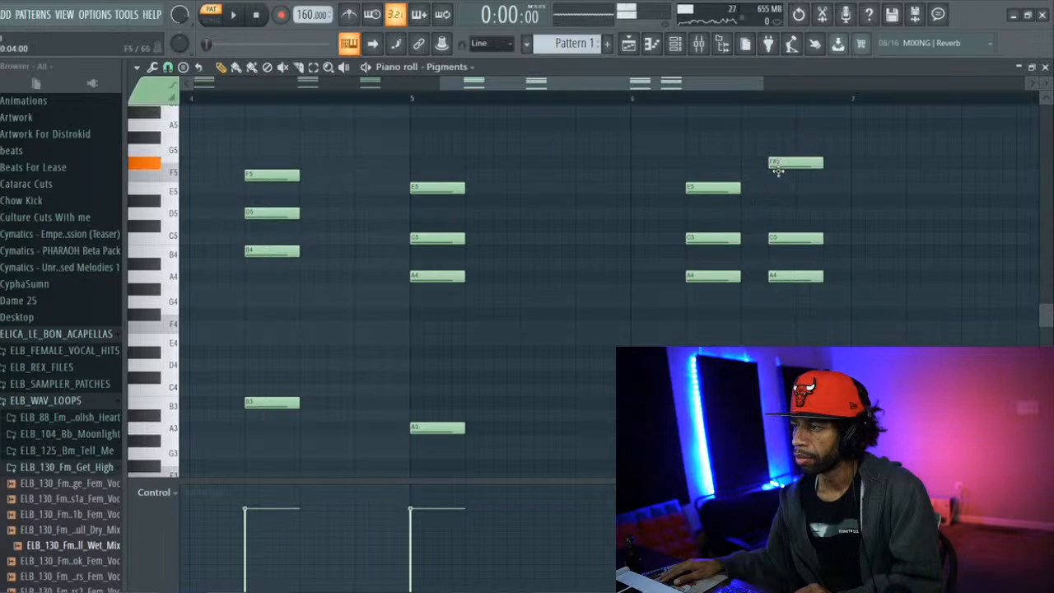
drag(776, 169, 778, 179)
key(space)
Build a G major chord at the start of bar 7 with G4, B4 and D5 above G3, and play back the pattern
drag(638, 85, 705, 97)
scroll(765, 244, down, 3)
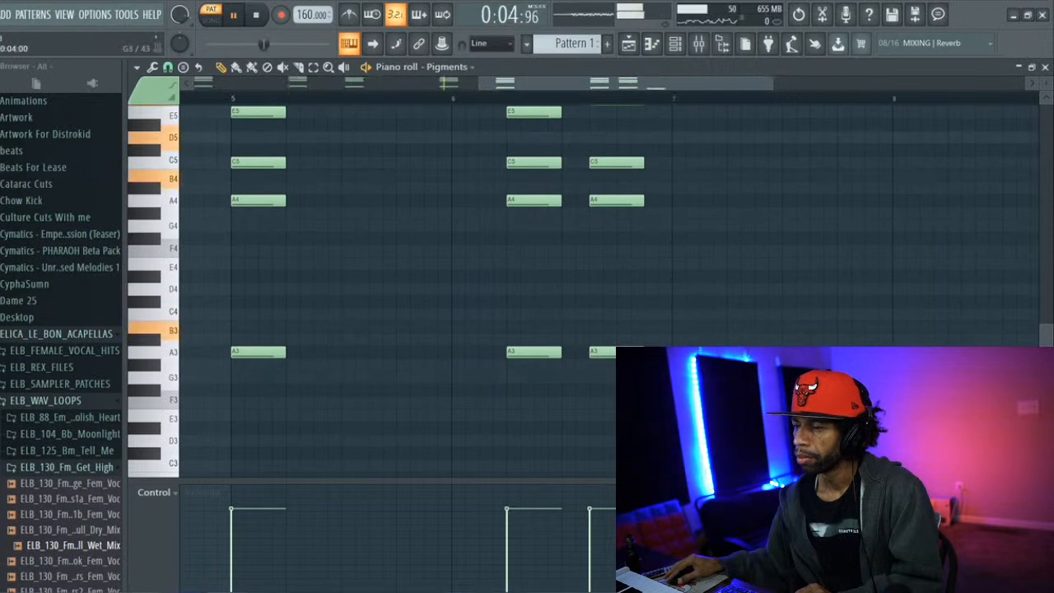
click(677, 224)
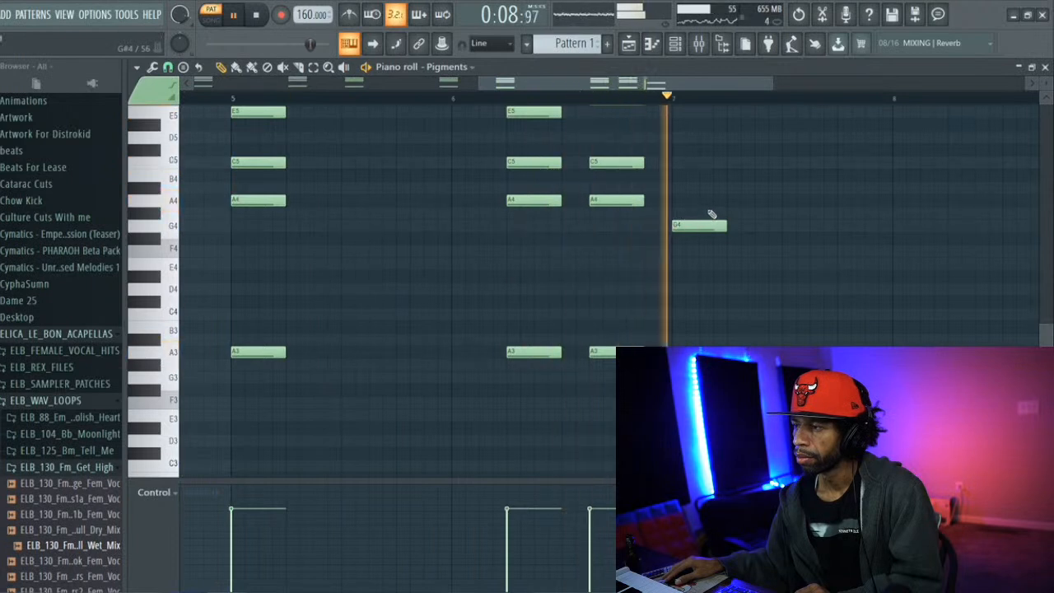
scroll(698, 201, up, 1)
scroll(699, 201, up, 2)
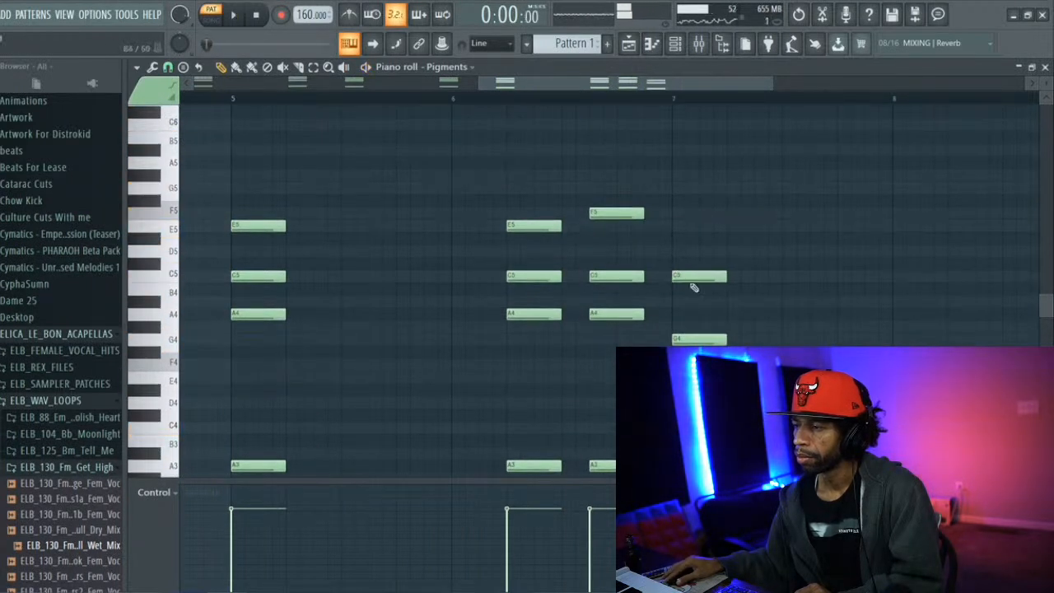
drag(695, 272, 694, 293)
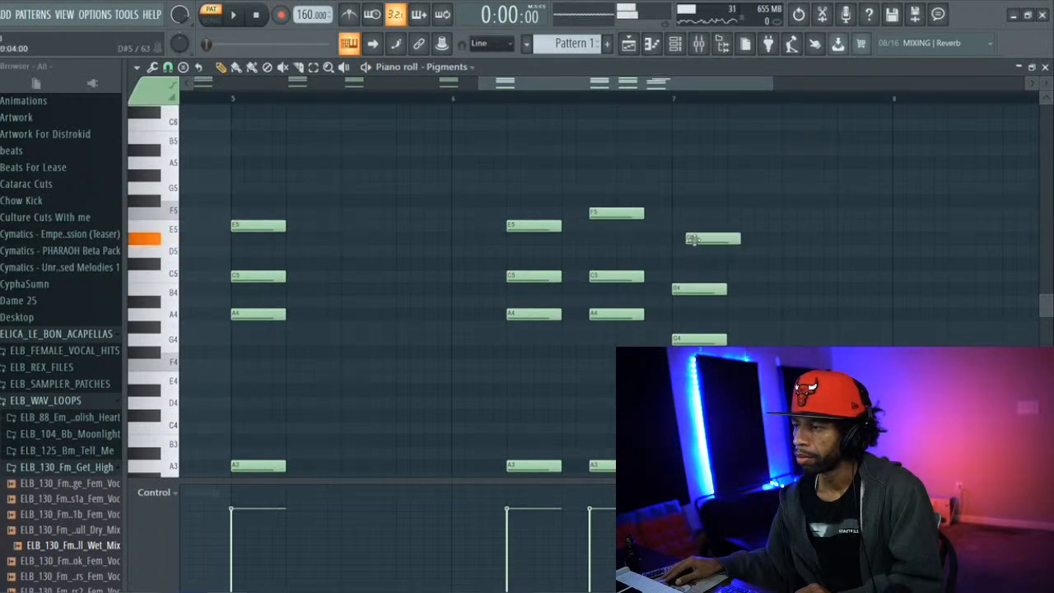
drag(698, 236, 686, 249)
key(space)
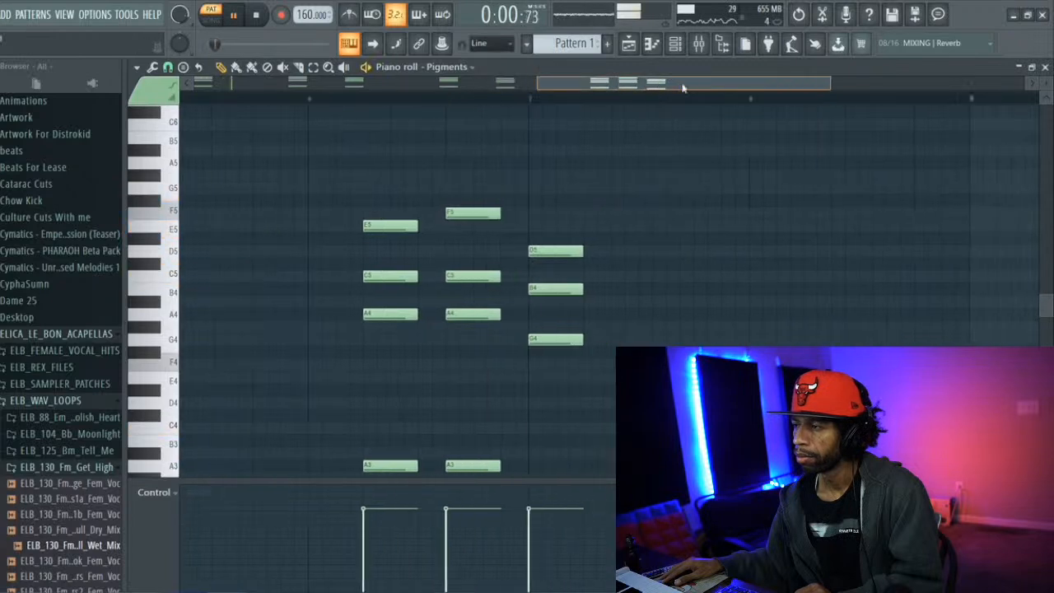
Add G4, B4 and D5 at the start of bar 8 and listen to the progression up to that chord
click(681, 337)
click(688, 289)
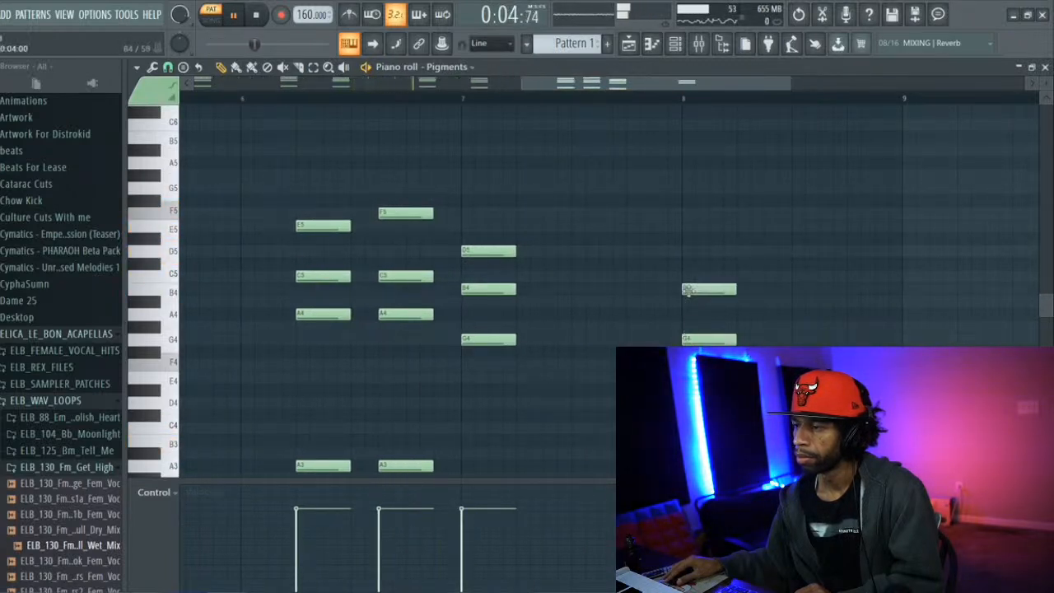
click(704, 250)
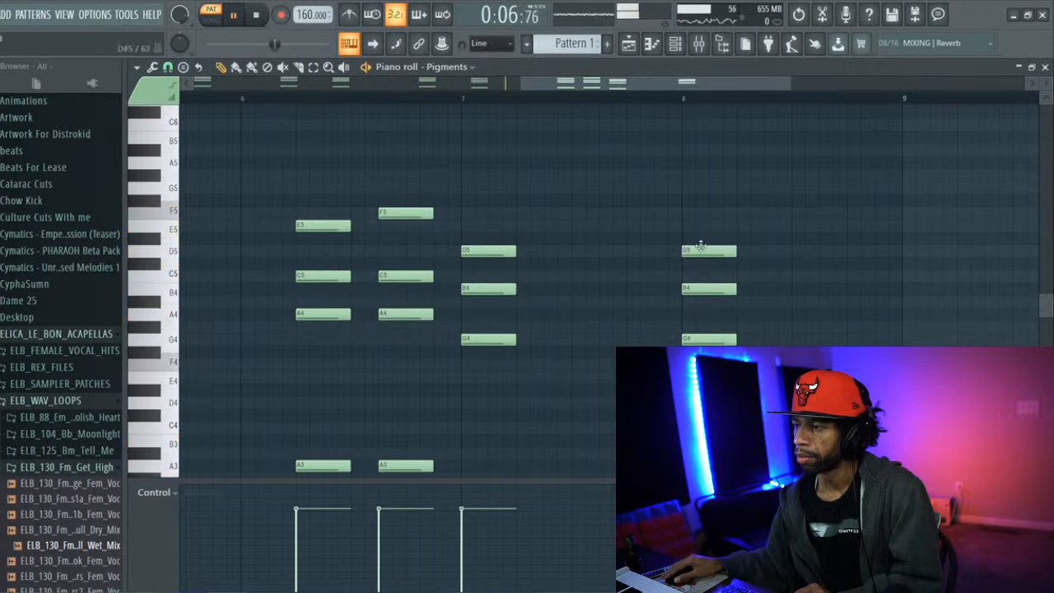
scroll(704, 253, down, 3)
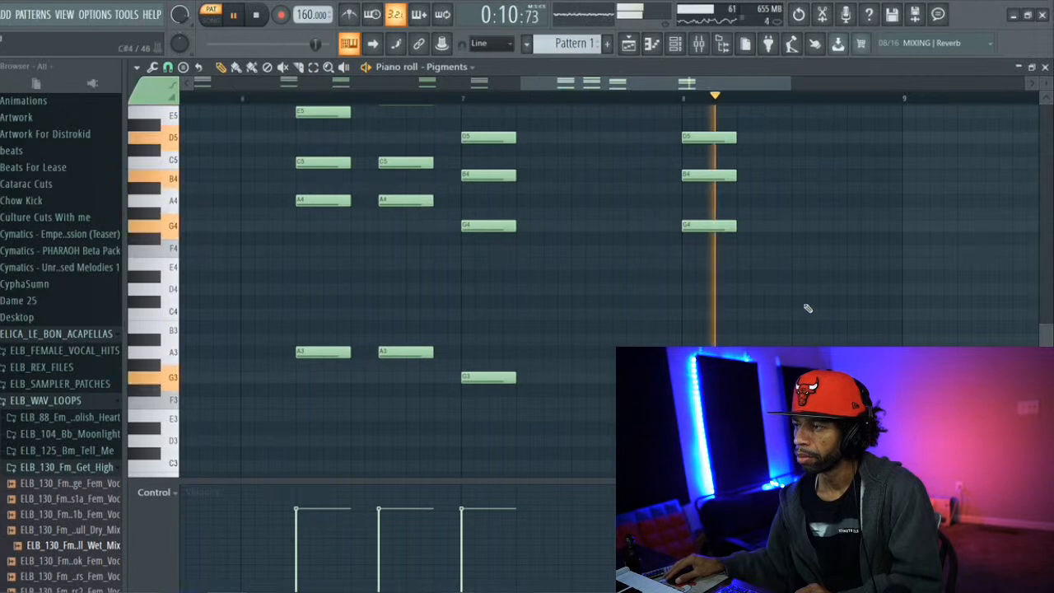
key(space)
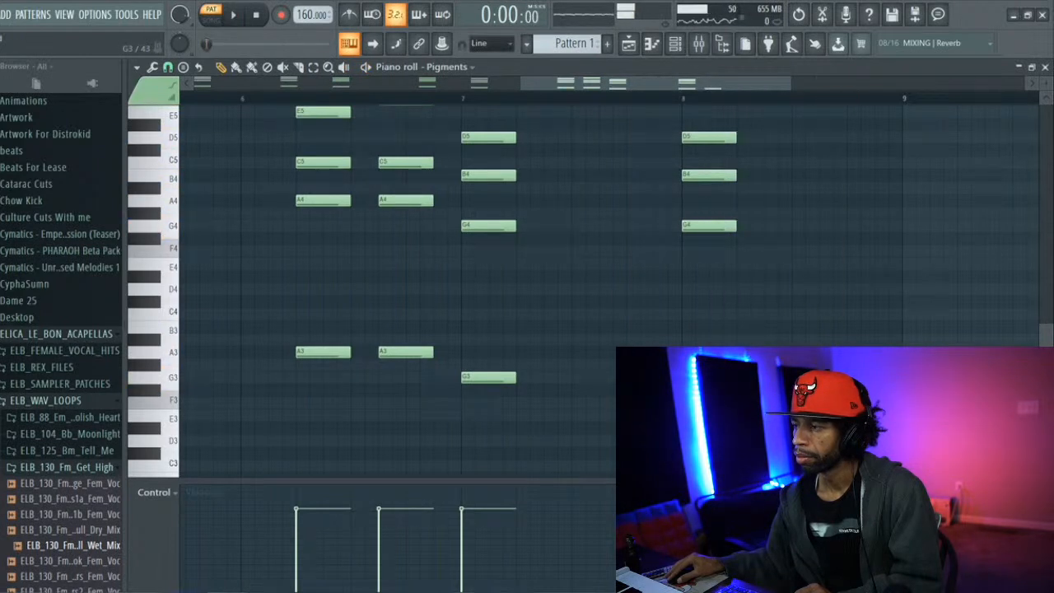
Add G4, B4 and D5 halfway through beat 2 of bar 8 and G#4, C5 and E5 on beat 4, and start playback
click(767, 224)
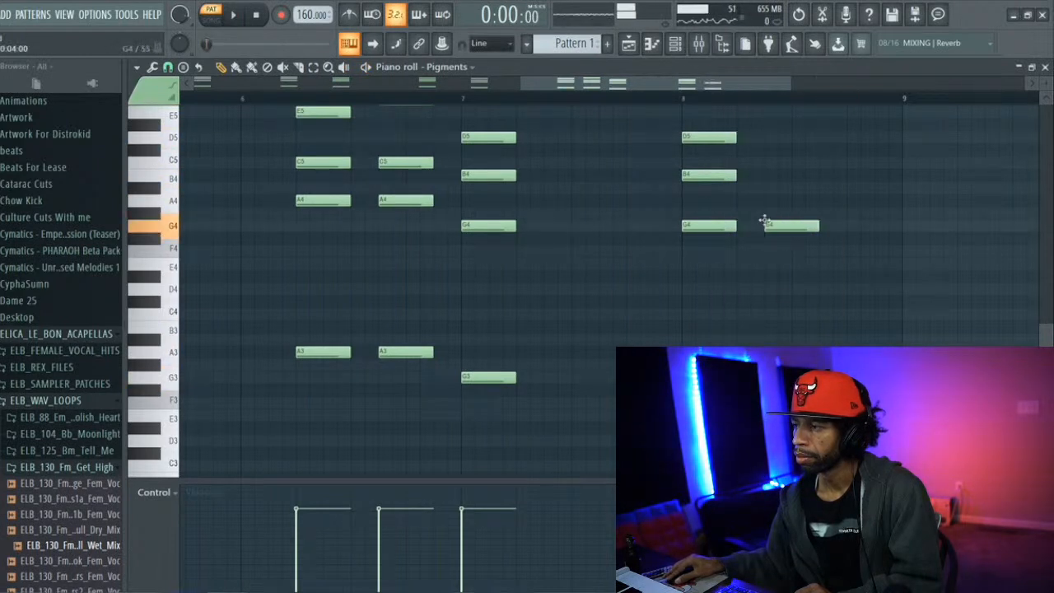
click(767, 173)
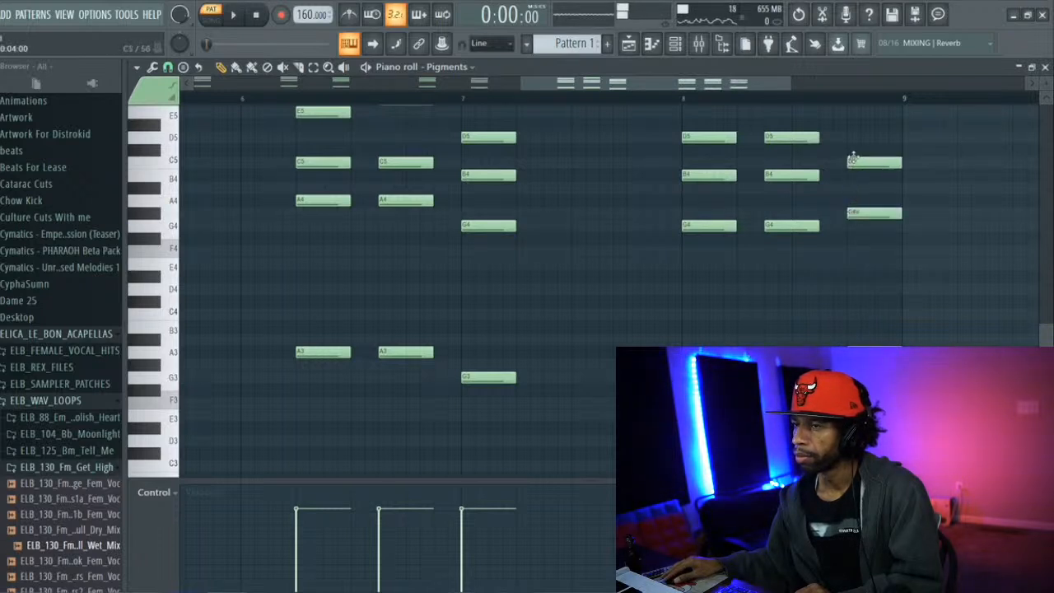
click(848, 125)
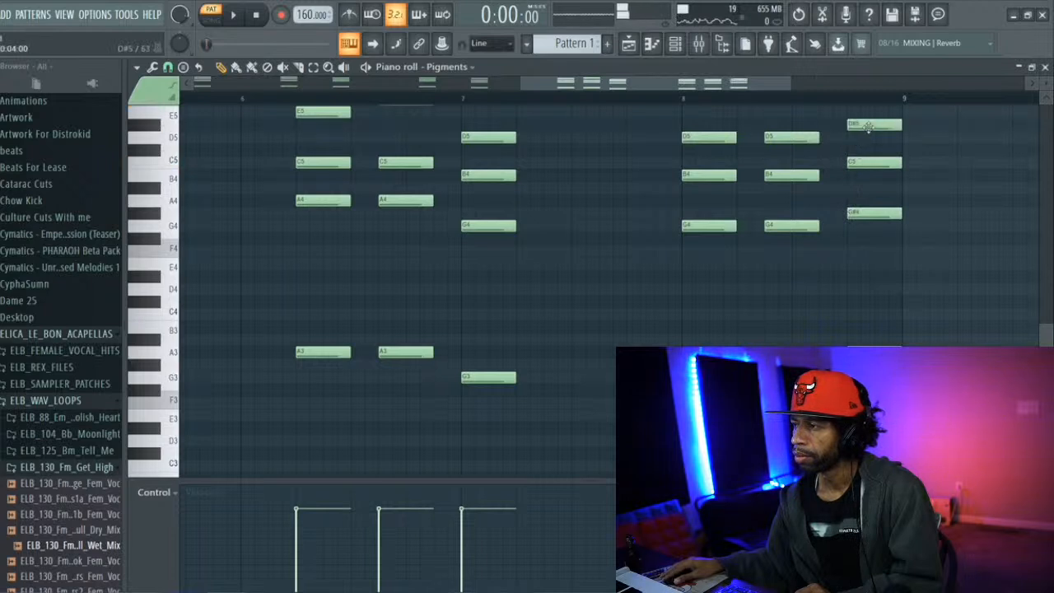
drag(868, 122, 867, 110)
key(space)
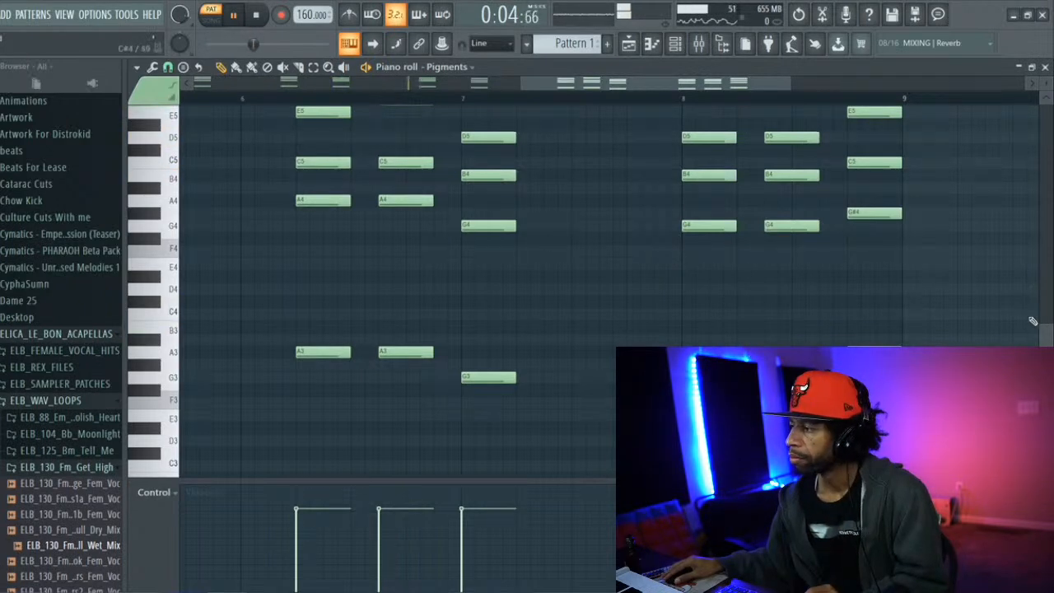
Raise the G#4 of the last chord in bar 8 to A4 and play back the pattern
drag(1045, 339, 1046, 314)
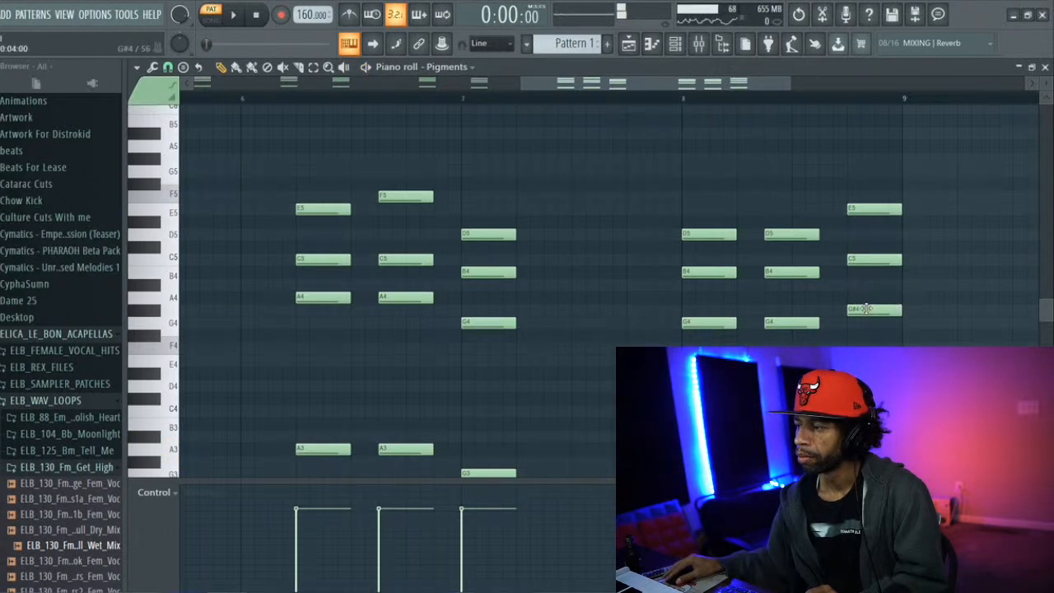
drag(866, 293, 867, 296)
key(space)
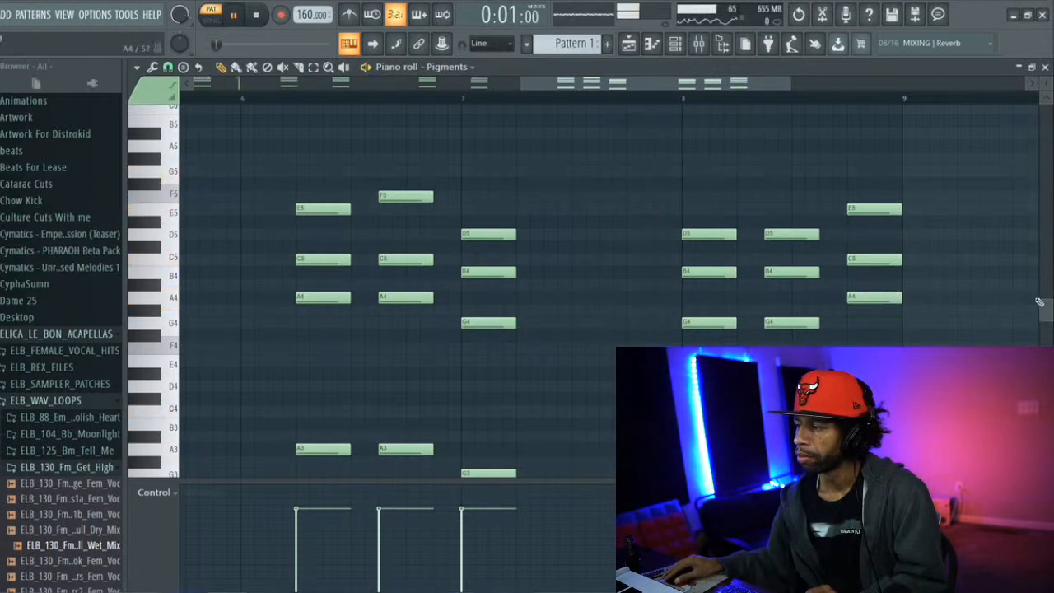
Route the Pigments channel to mixer track Insert 1 and leave only the mixer showing
click(698, 43)
click(682, 47)
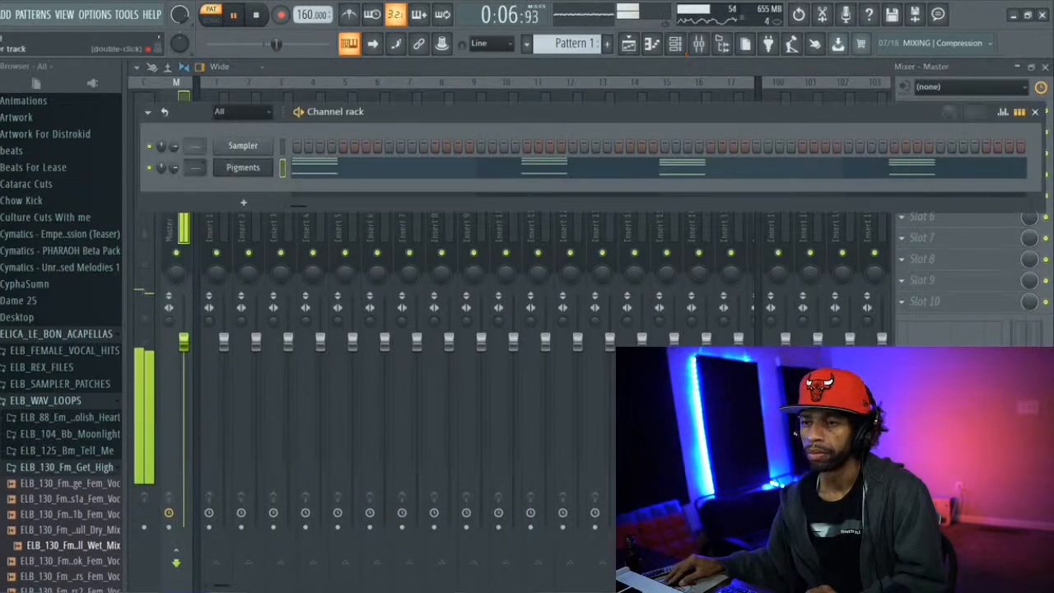
click(213, 97)
key(ctrl+l)
key(F6)
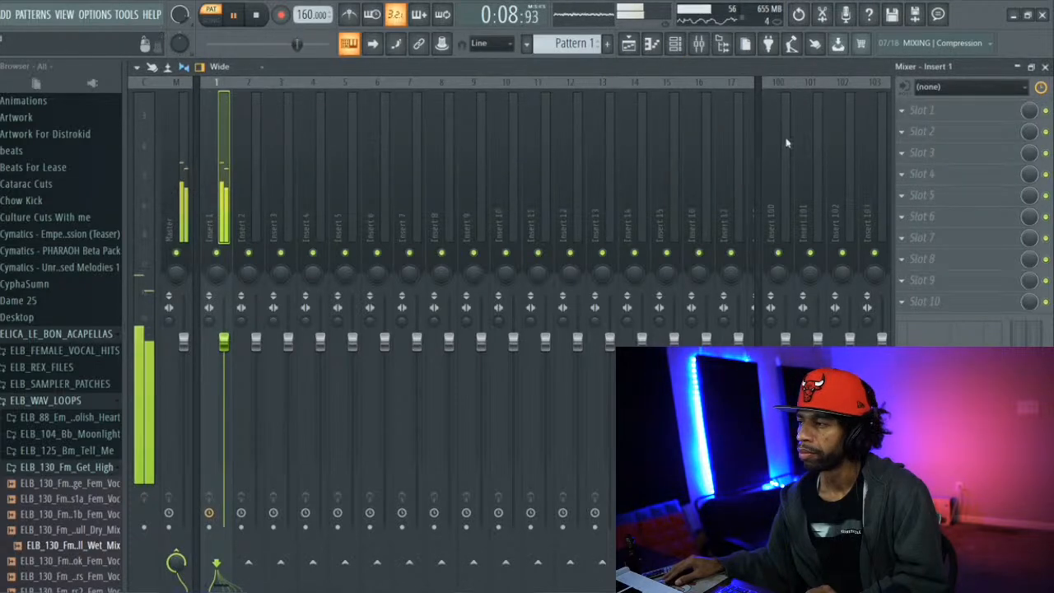
Load Fruity Parametric EQ 2 into the first effect slot of Insert 1
click(898, 109)
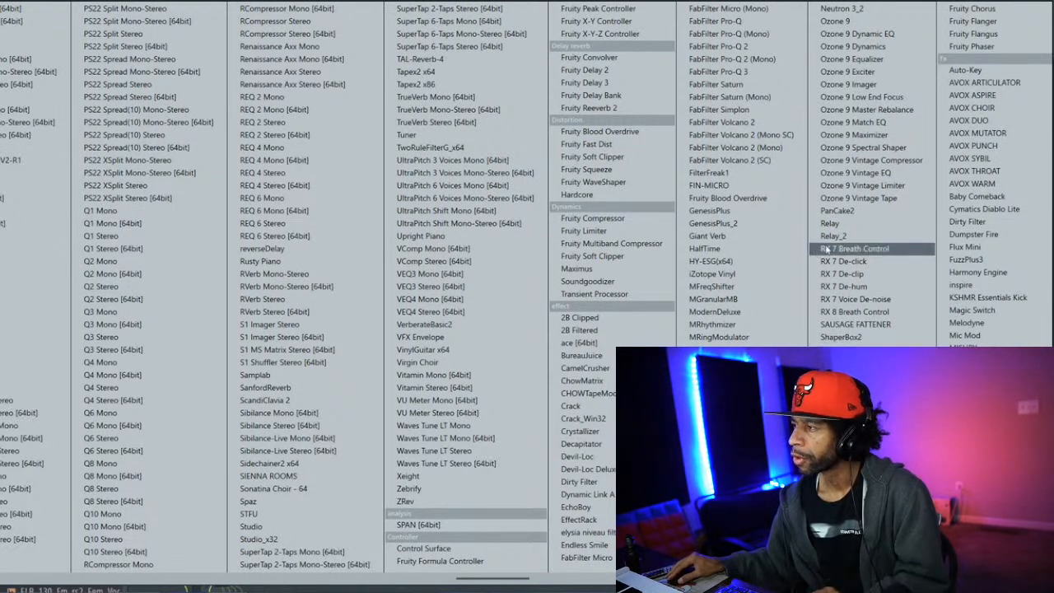
scroll(801, 237, right, 3)
scroll(799, 237, right, 4)
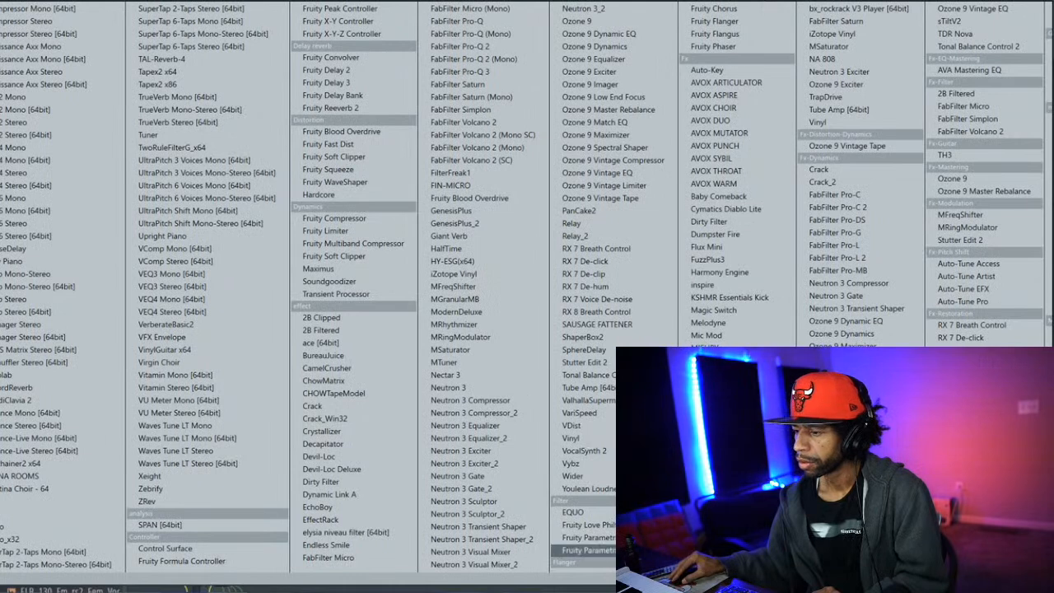
click(588, 549)
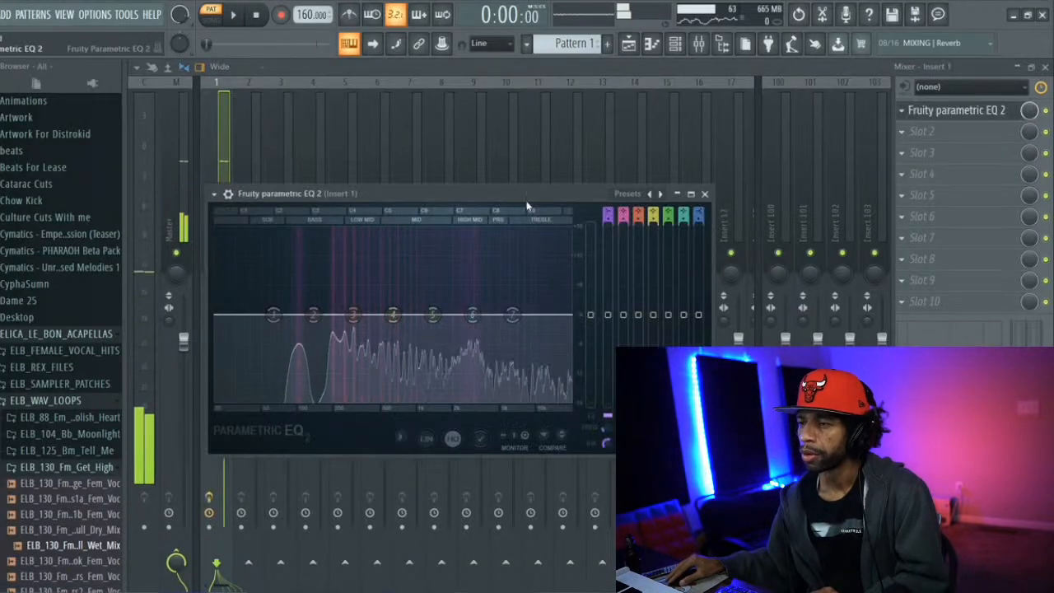
Apply the Radio mastering preset to Fruity Parametric EQ 2 and start playback
click(634, 194)
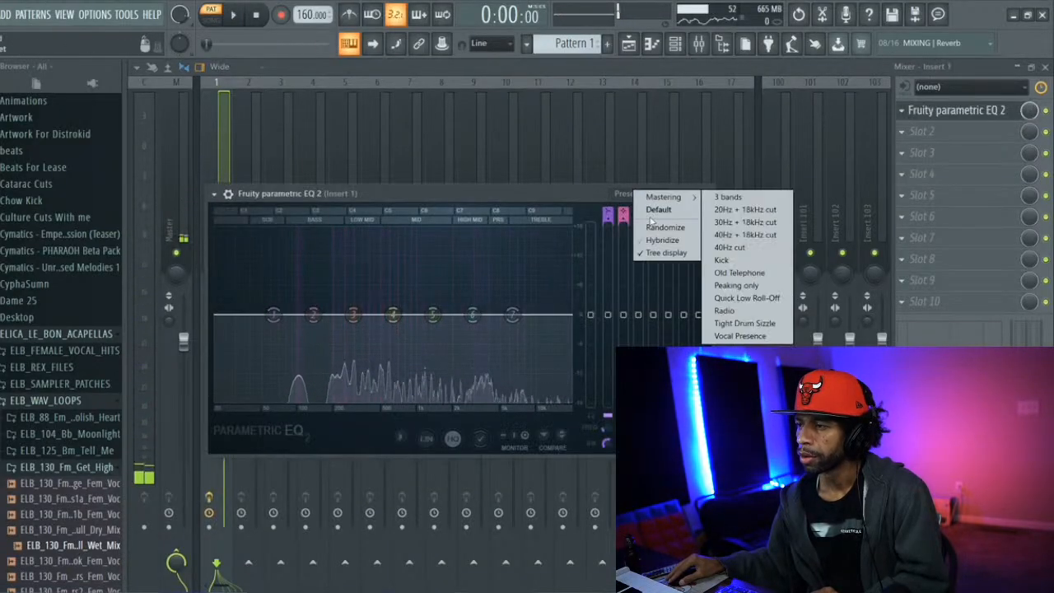
mouse_move(667, 198)
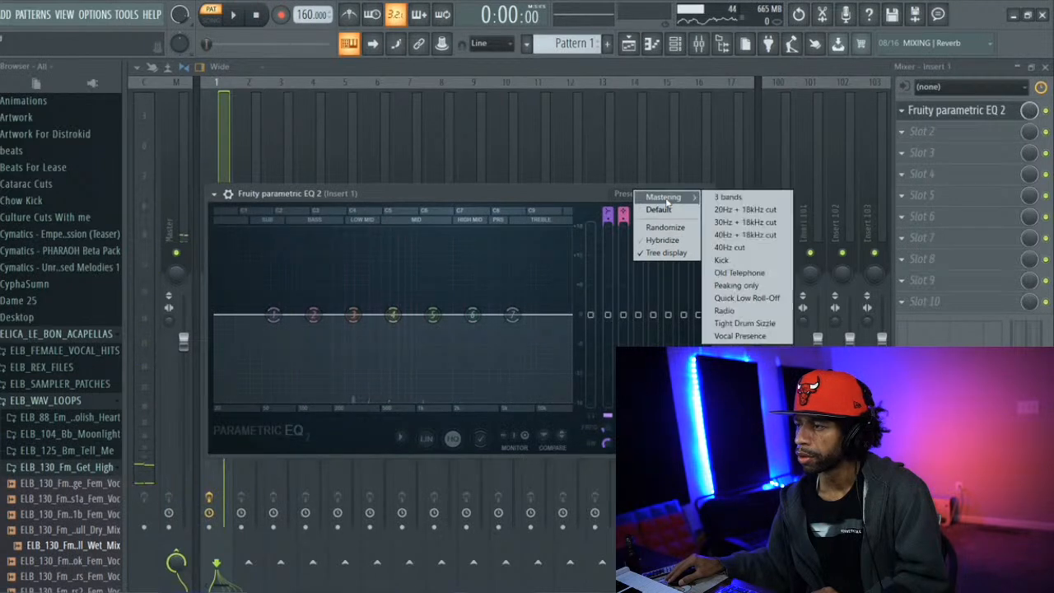
click(724, 310)
key(space)
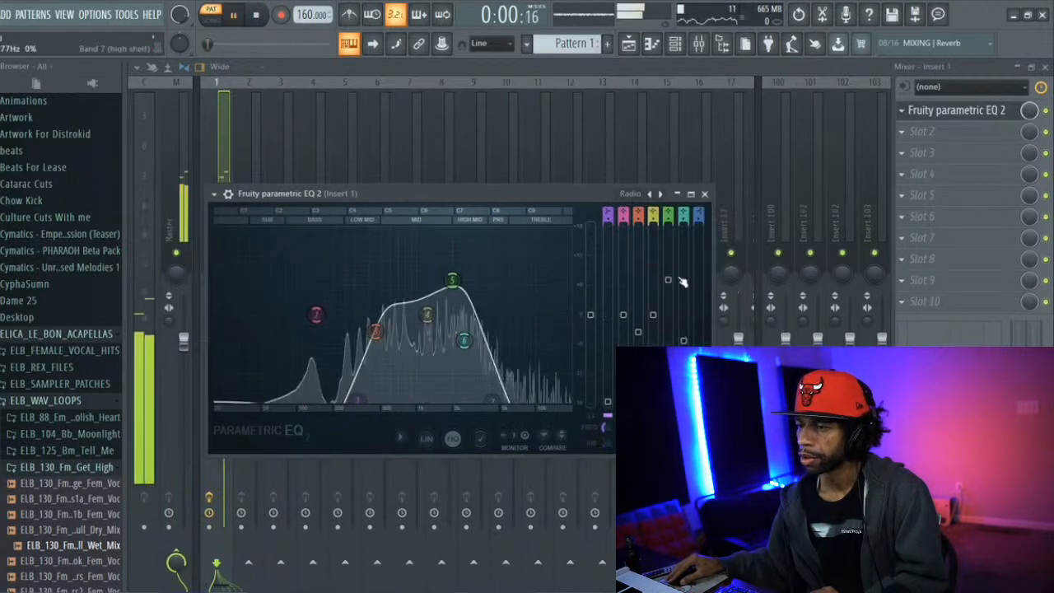
Lower the EQ's band 5 gain and shift band 7 to a higher frequency, close the EQ and check the sound by playing the pattern
drag(455, 287, 454, 296)
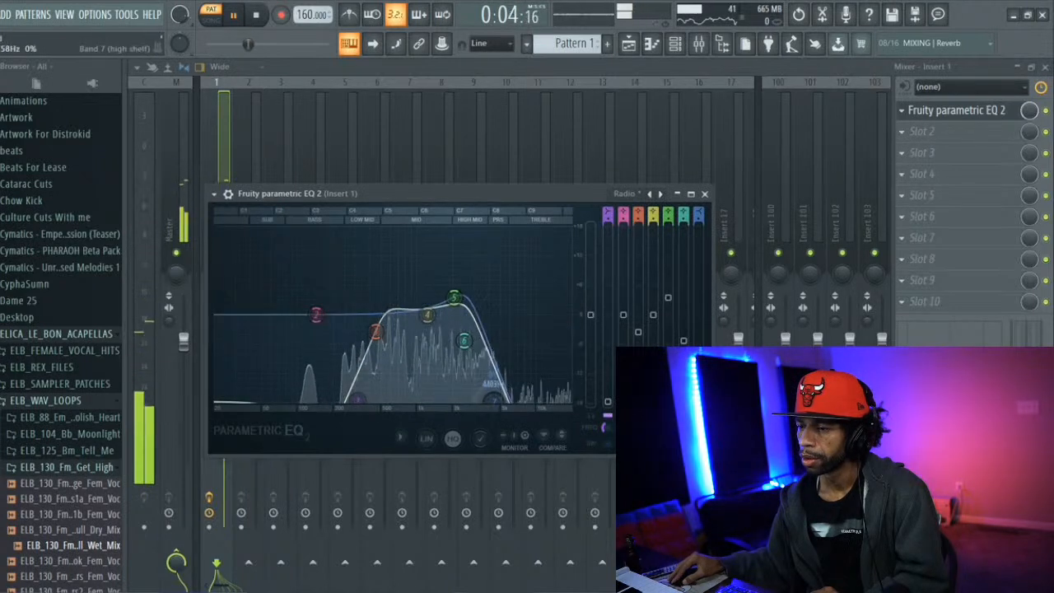
drag(507, 400, 509, 402)
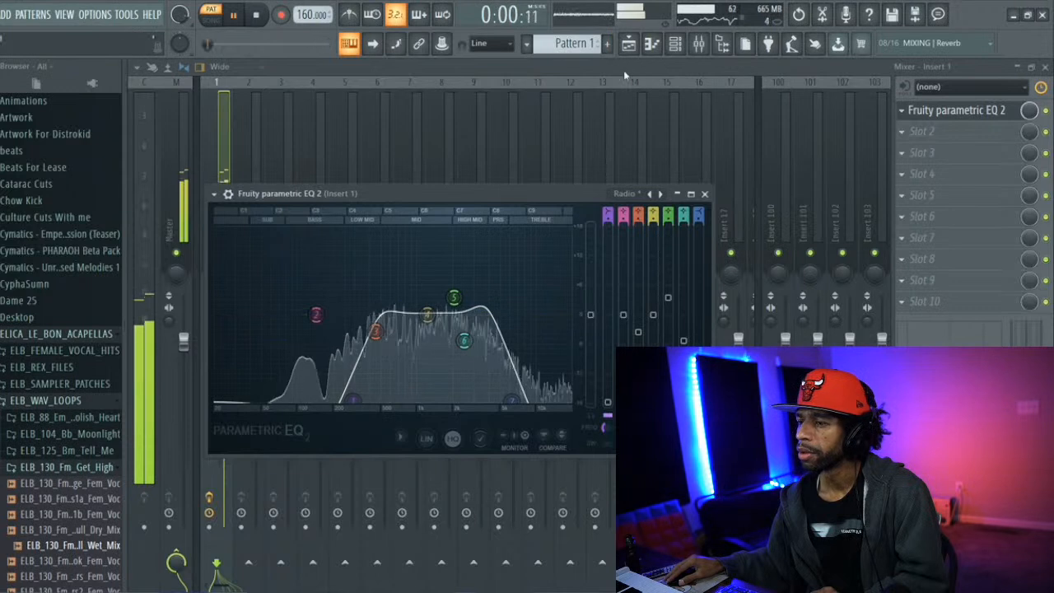
key(space)
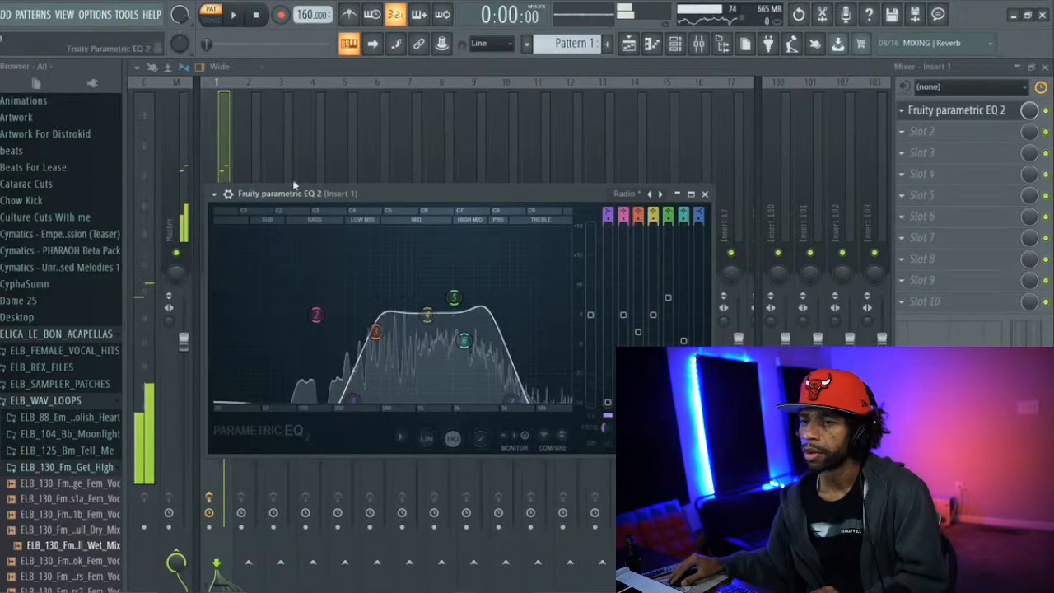
click(219, 172)
key(space)
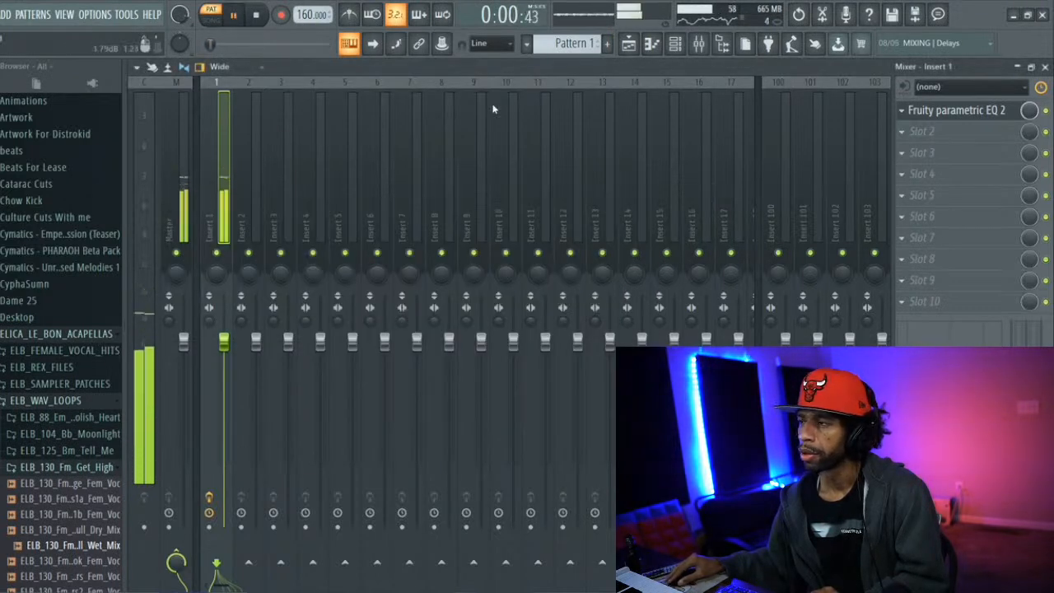
key(space)
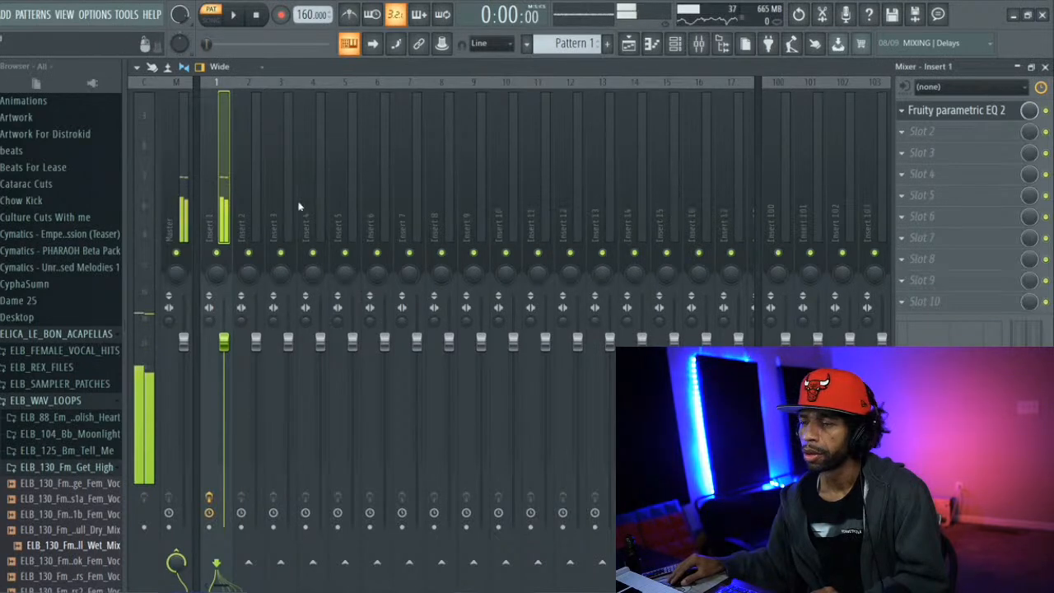
Open the Pigments channel's piano roll and try a G5 note on beat 4 of bar 2, removing it again
click(628, 43)
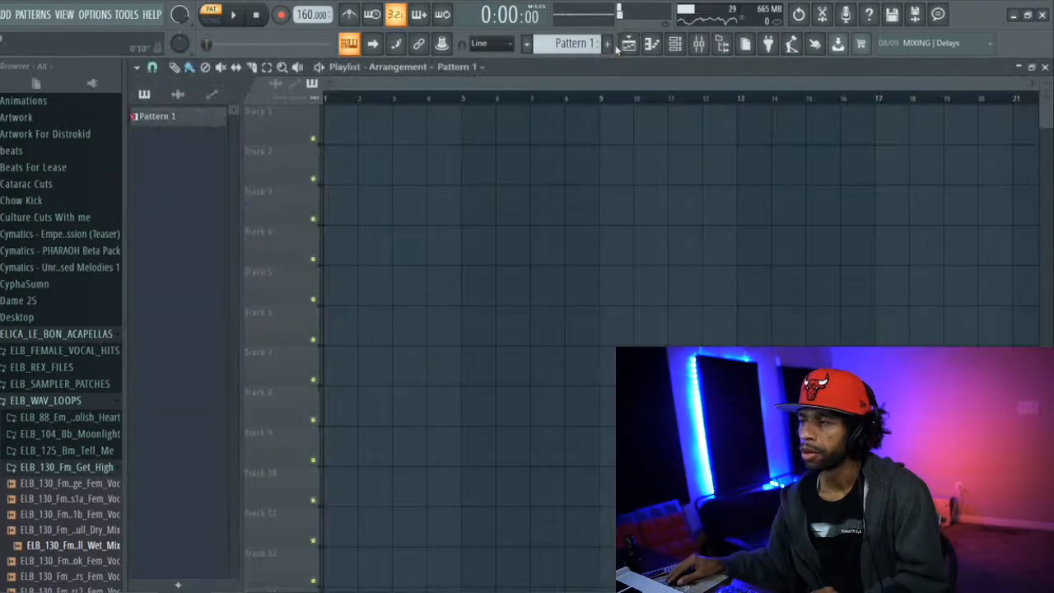
click(673, 46)
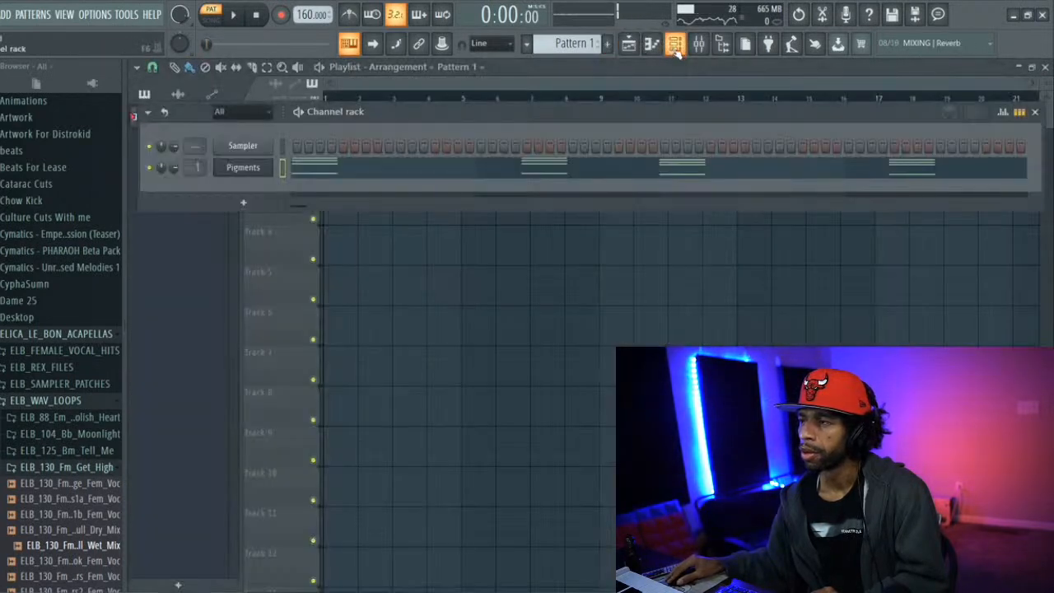
right_click(257, 168)
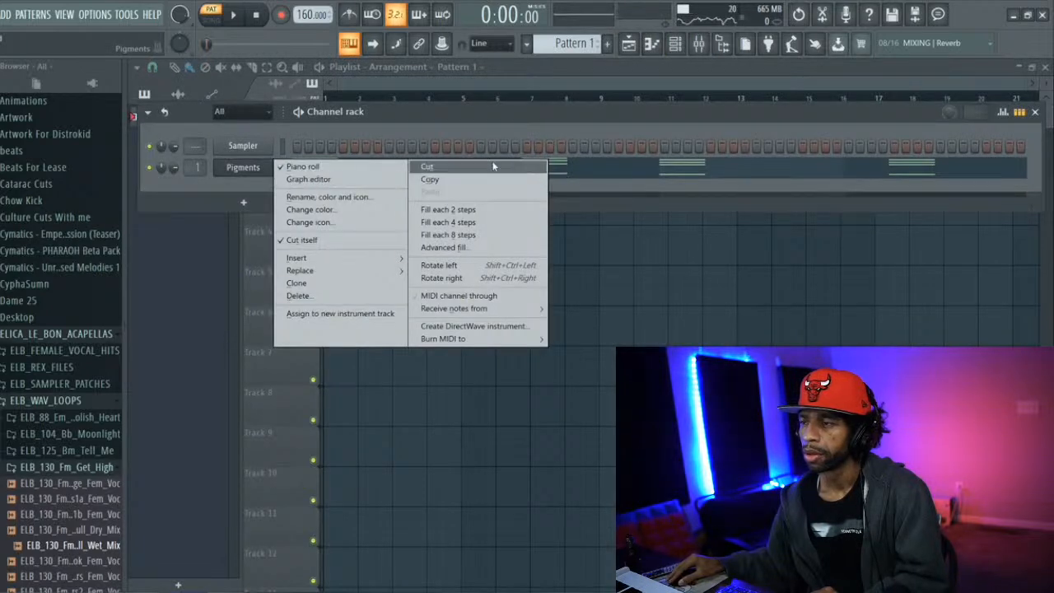
click(578, 172)
click(575, 172)
click(570, 170)
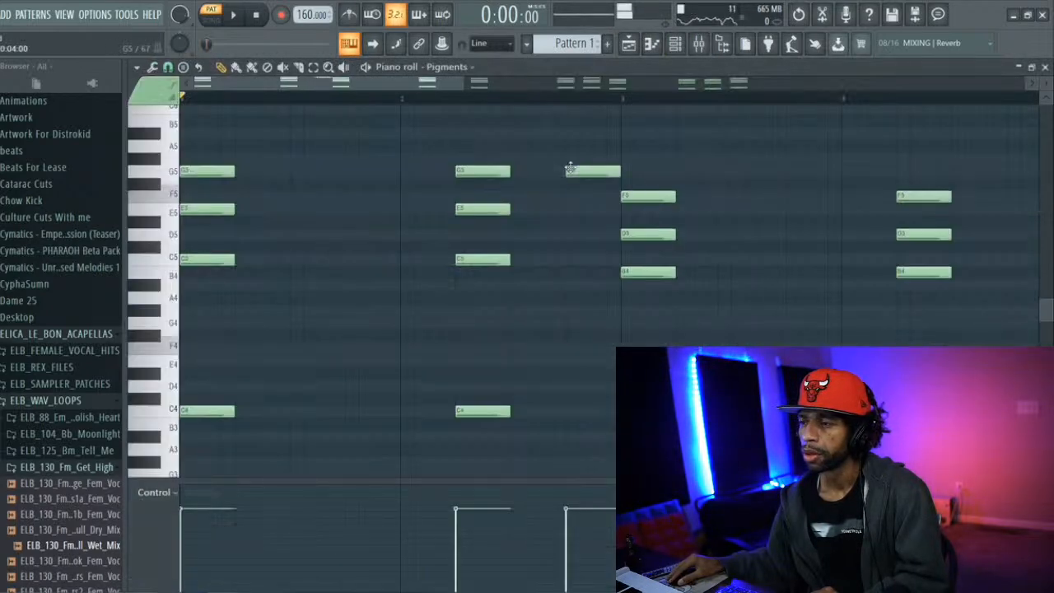
right_click(569, 170)
Try an E5 note on beat 4 of bar 1 and a D5 note on beat 4 of bar 2 during playback
key(space)
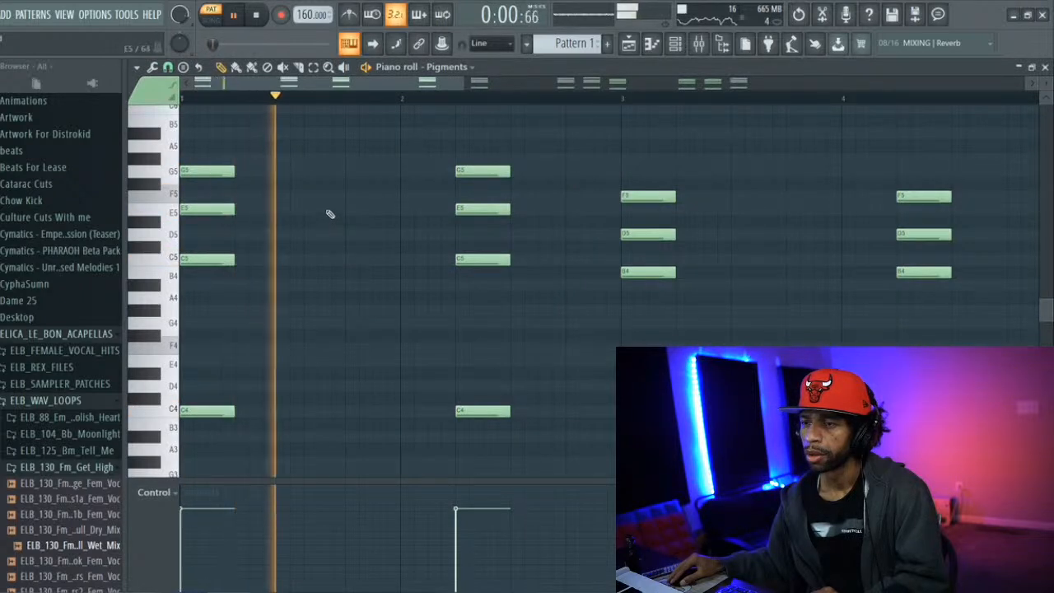
click(346, 206)
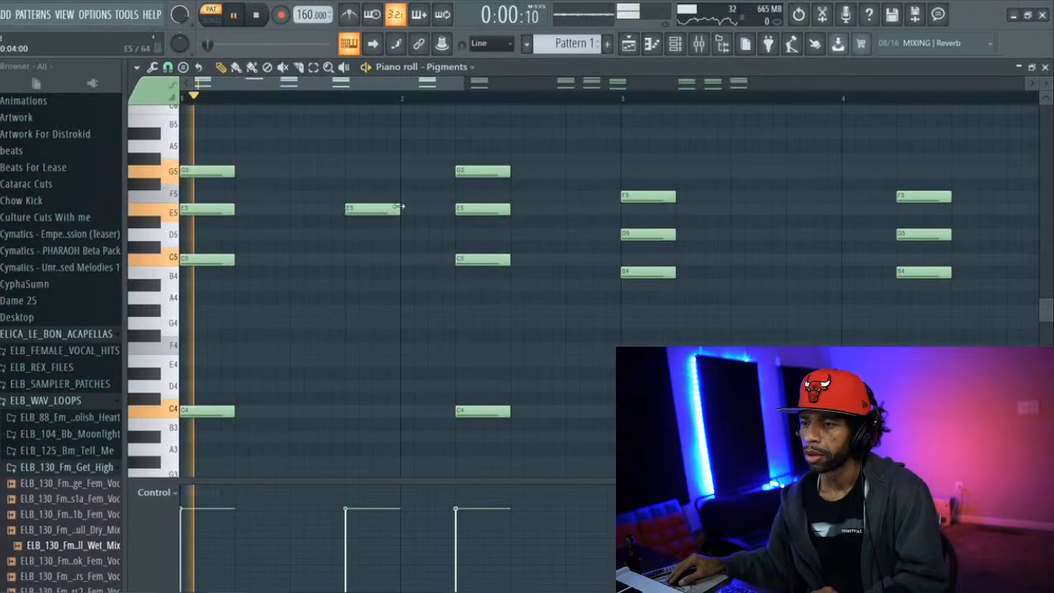
click(576, 236)
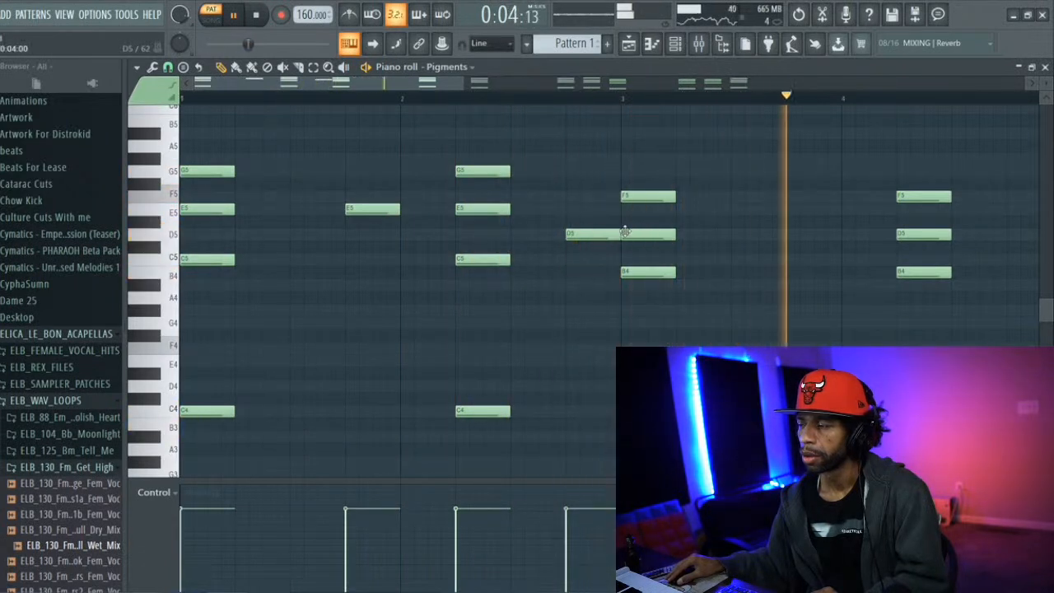
key(space)
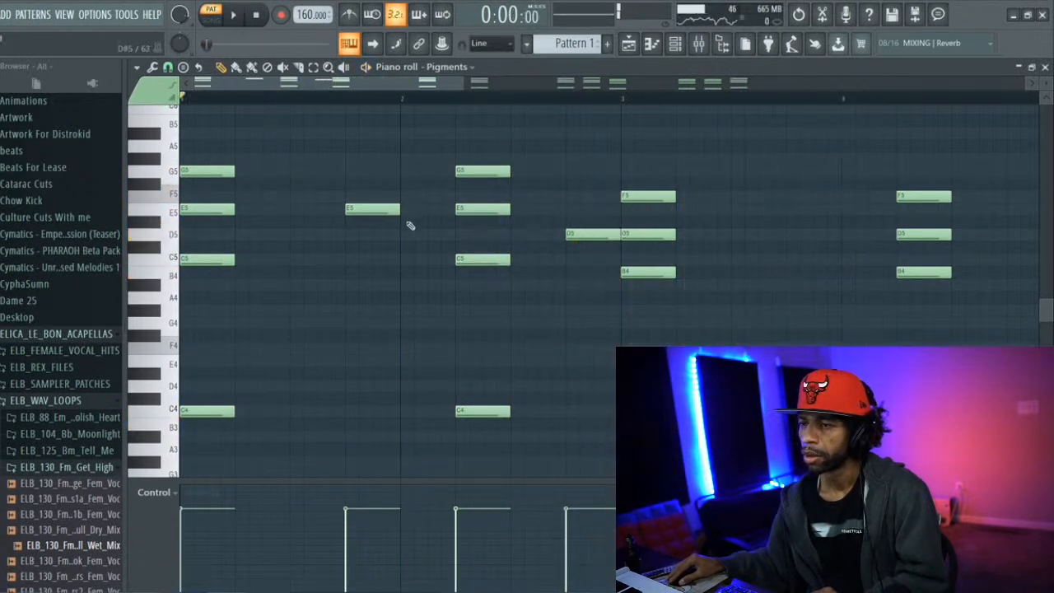
Try raising the added bar 1 note to F5, followed by an E5 note at the start of bar 2, and play the pattern
drag(373, 203, 374, 195)
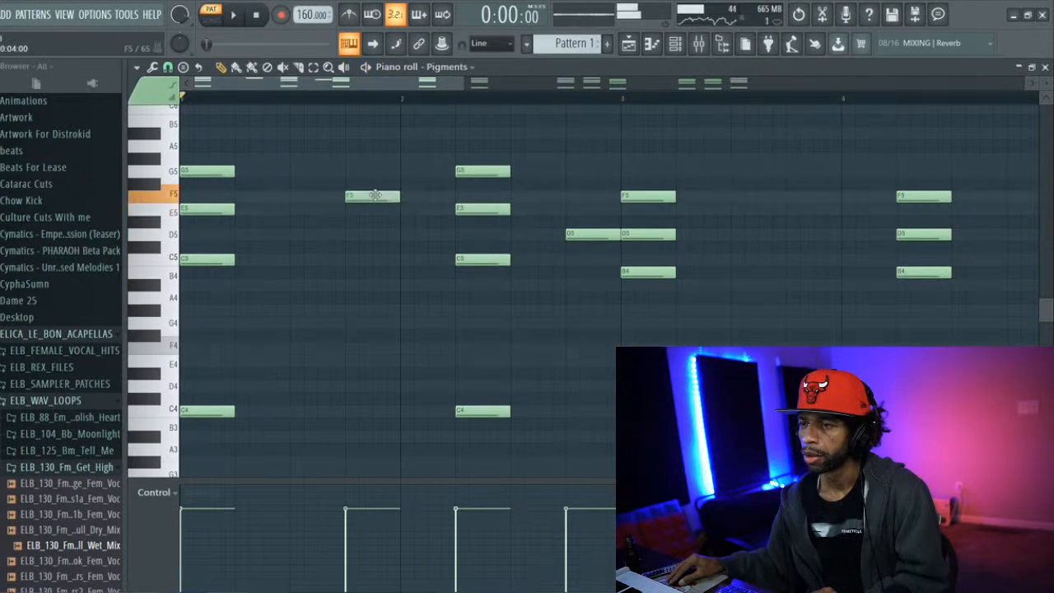
click(409, 210)
key(space)
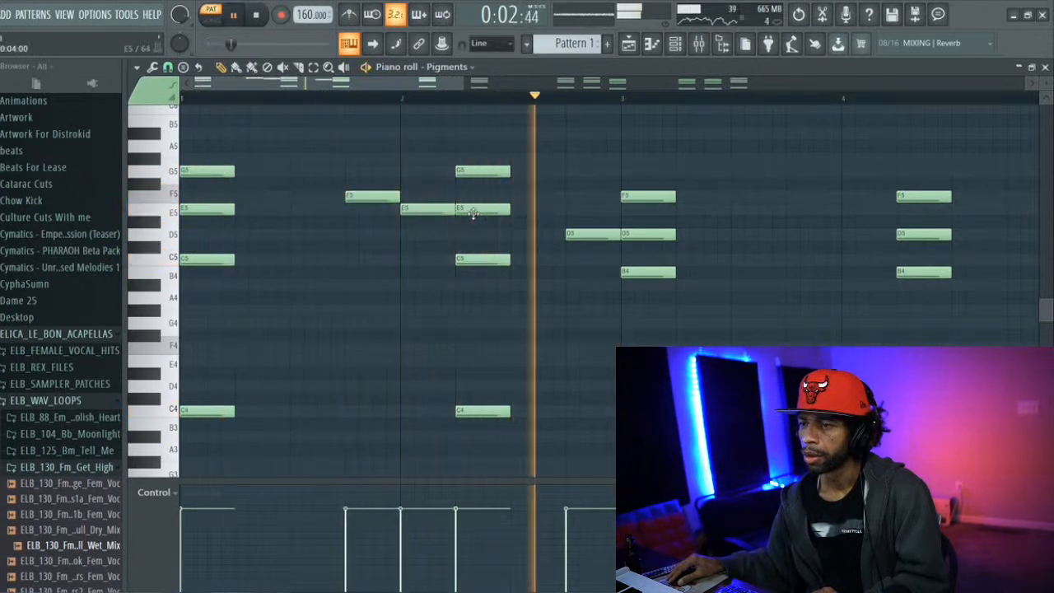
key(space)
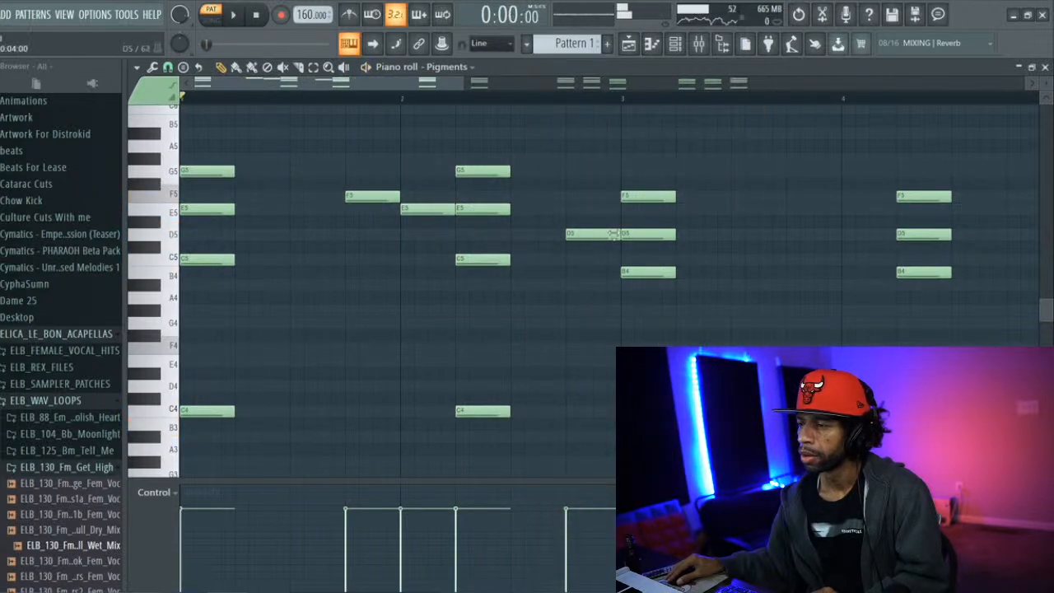
Delete the three added single notes between the chords in bars 1 and 2
right_click(593, 233)
right_click(435, 209)
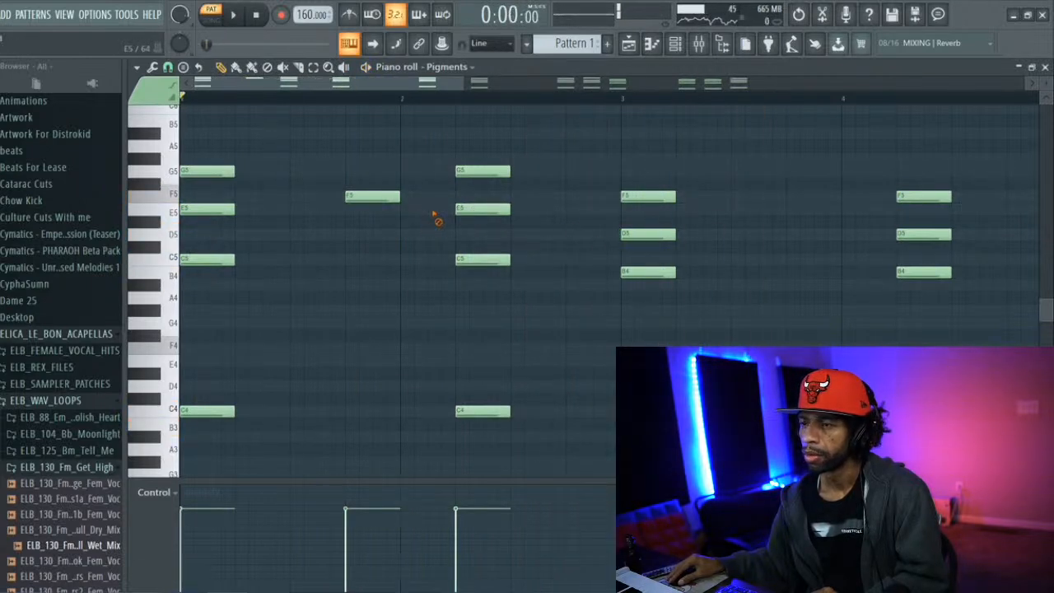
right_click(382, 196)
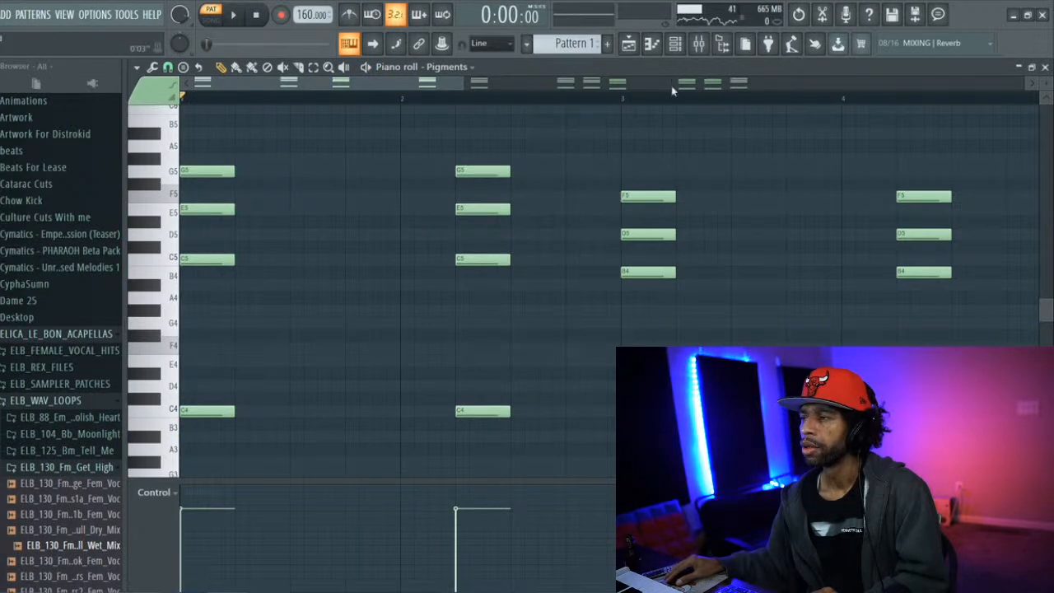
Render Pattern 1 as a 16-bit stereo WAV audio clip with the tail set to Leave remainder
click(699, 44)
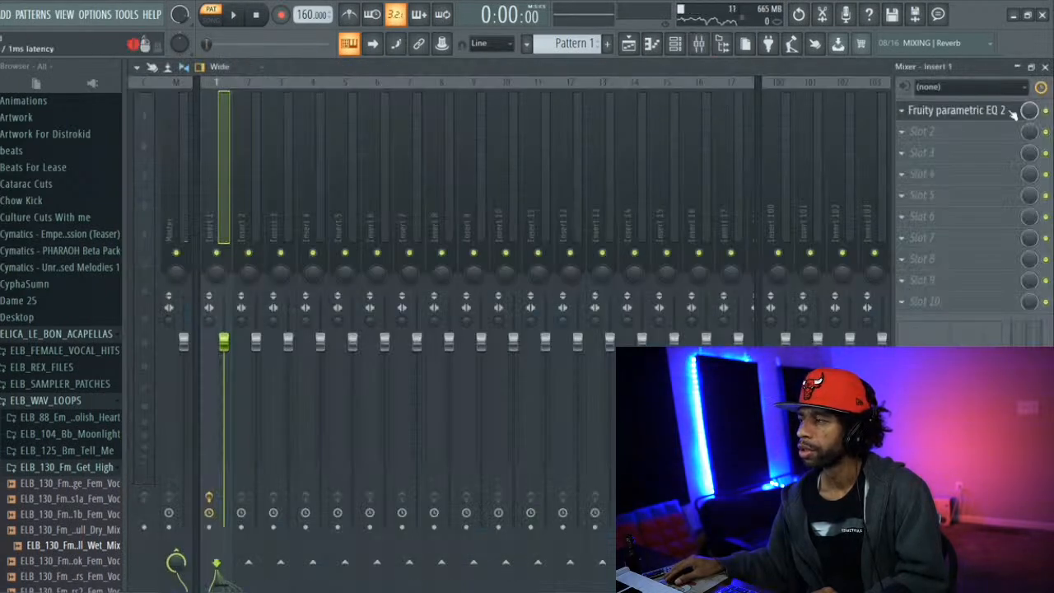
click(628, 43)
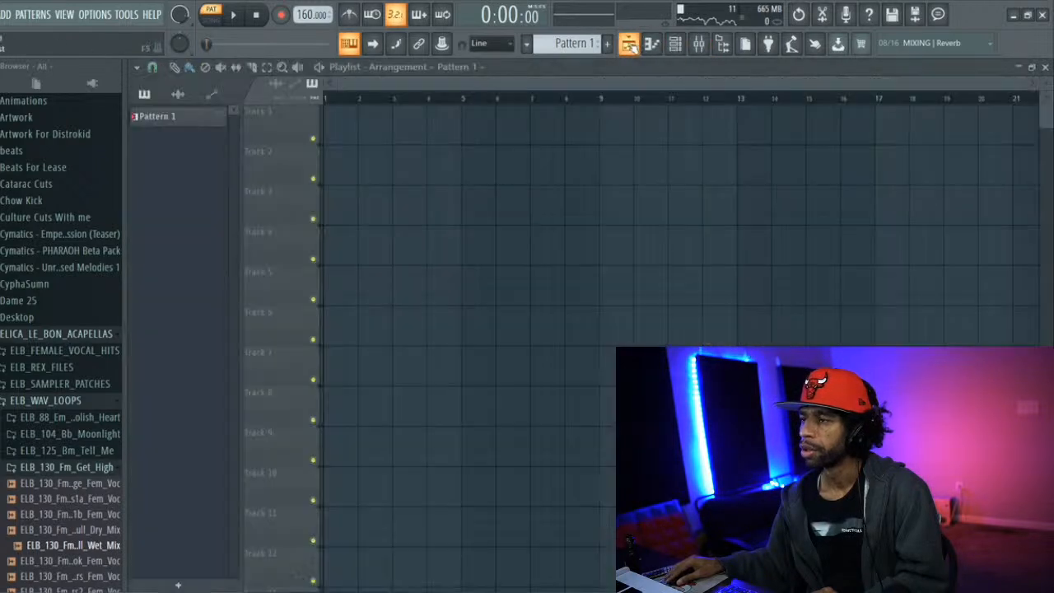
right_click(158, 116)
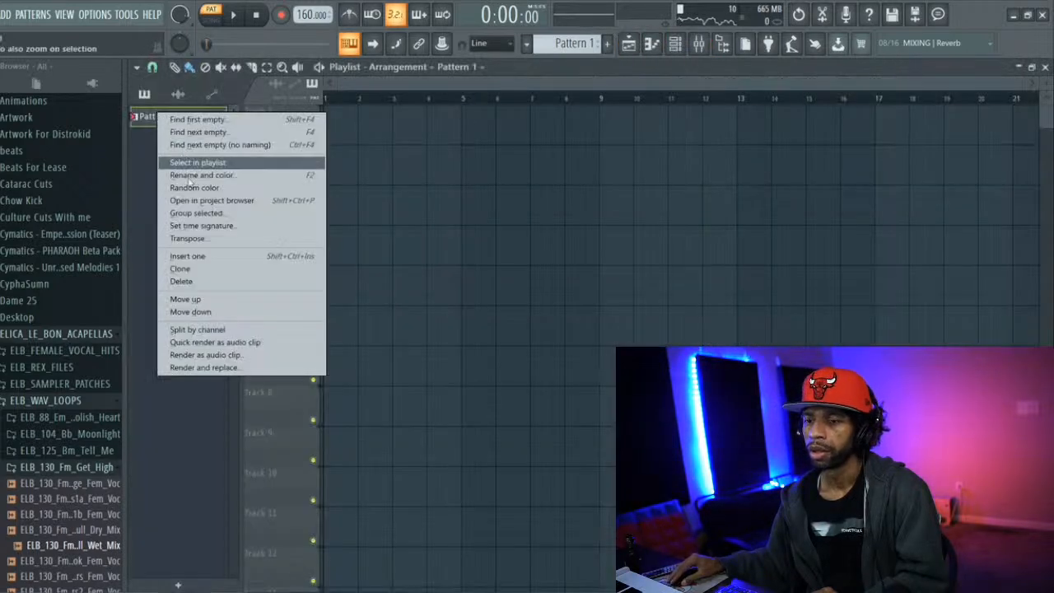
click(229, 356)
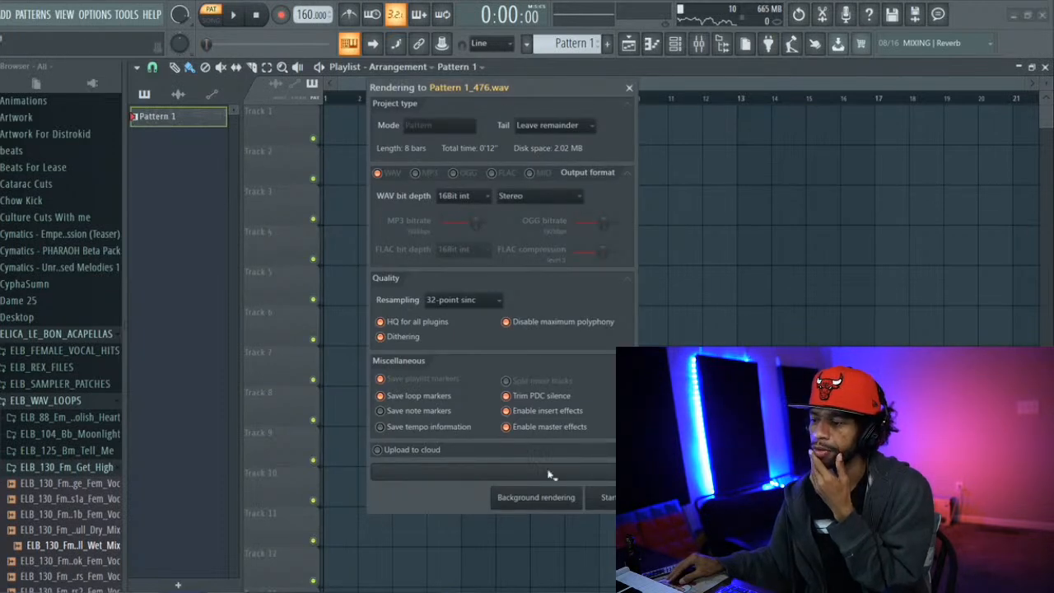
click(601, 498)
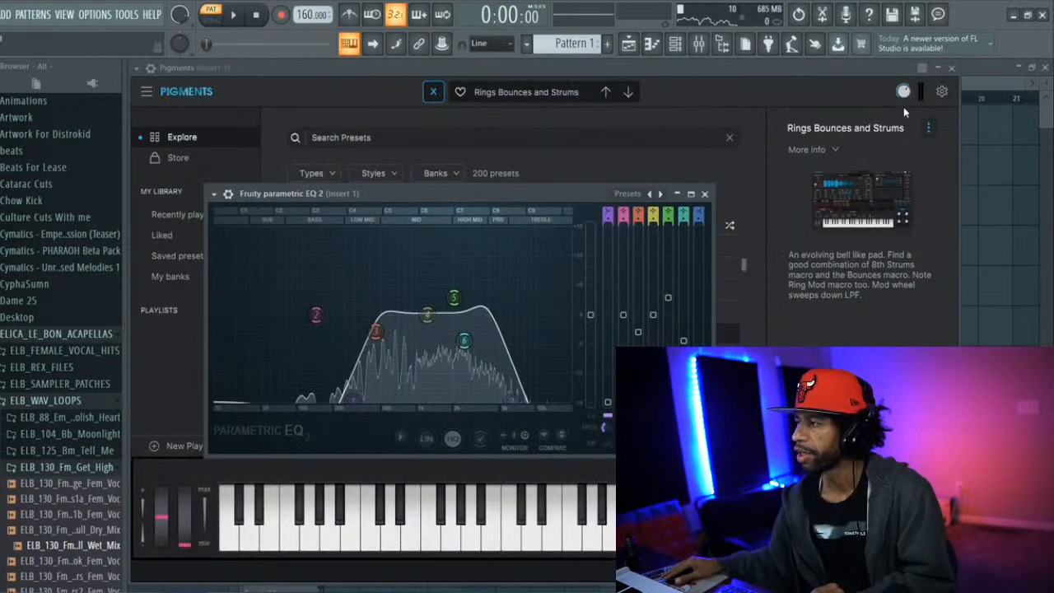
Place the rendered Pattern 1 clip at the start of playlist Track 1 and select bars 1 to 8 for looping in song mode
click(977, 63)
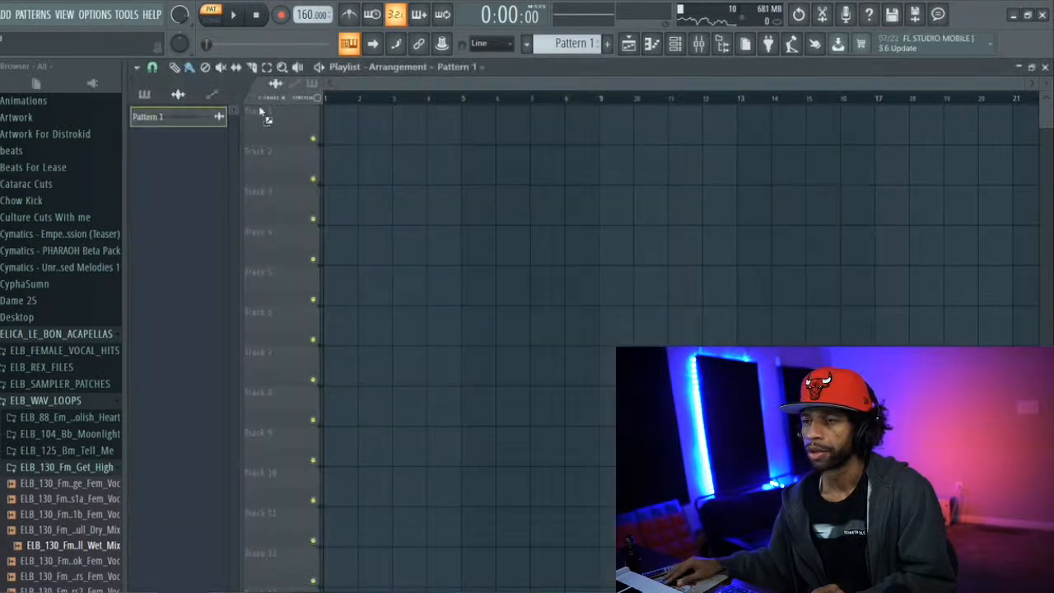
click(328, 120)
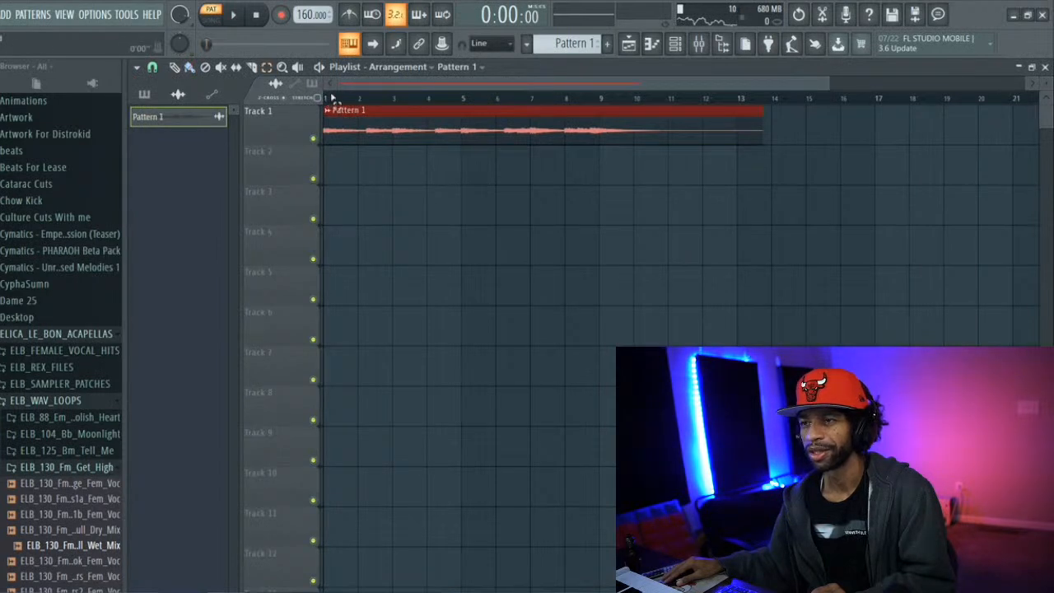
drag(328, 102, 595, 111)
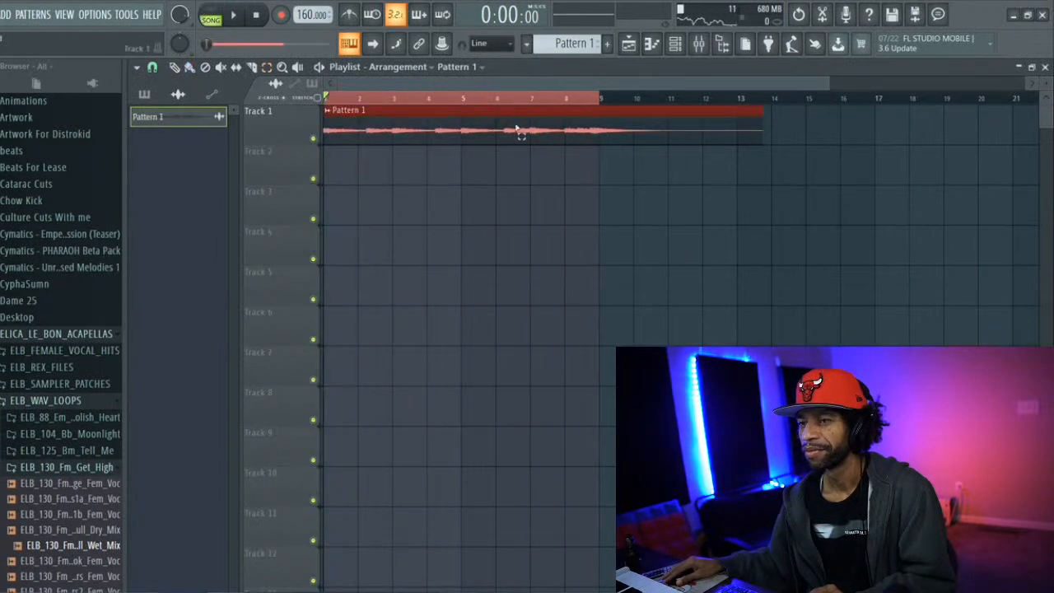
Route the Pattern 1 audio clip to mixer track Insert 1 and play it back with the mixer showing
double_click(337, 113)
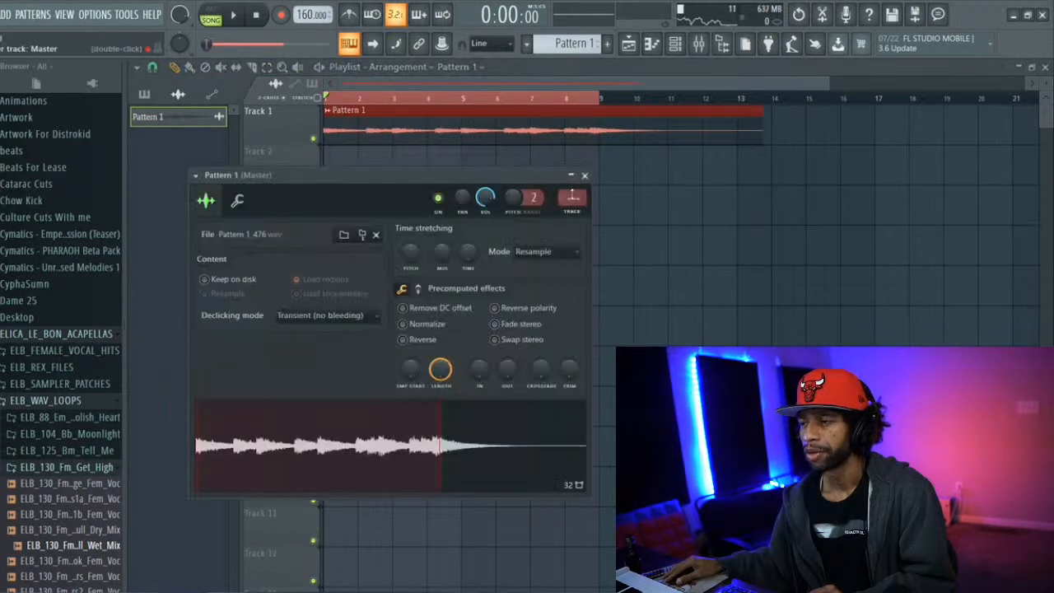
key(space)
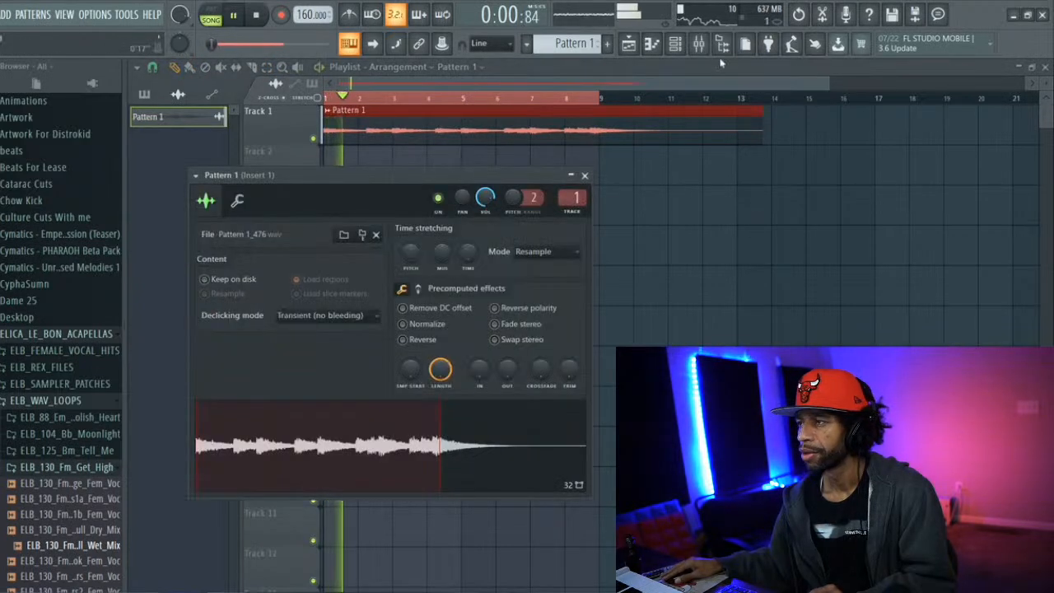
click(699, 45)
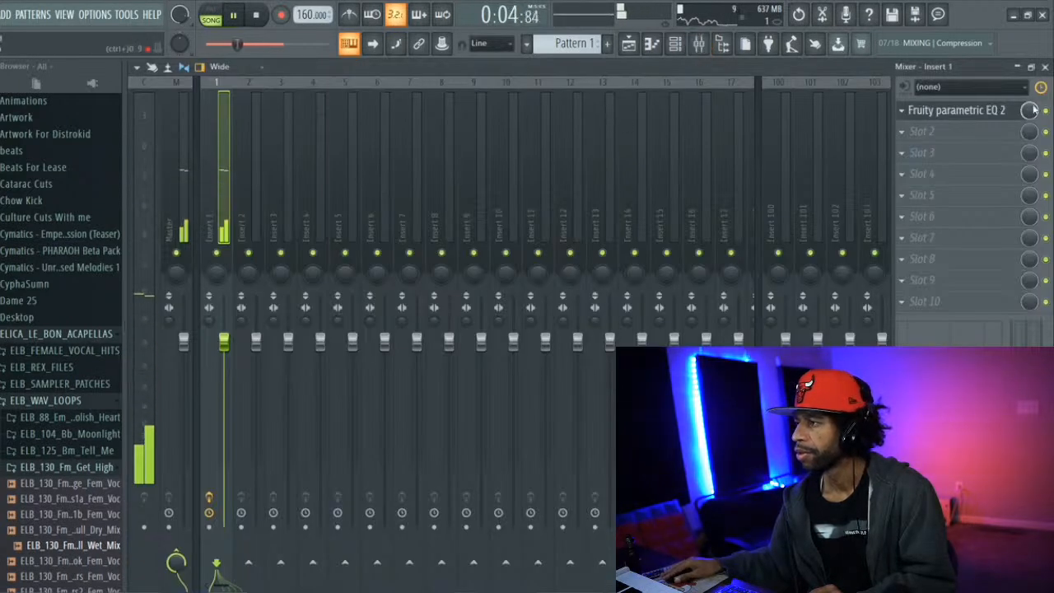
click(674, 44)
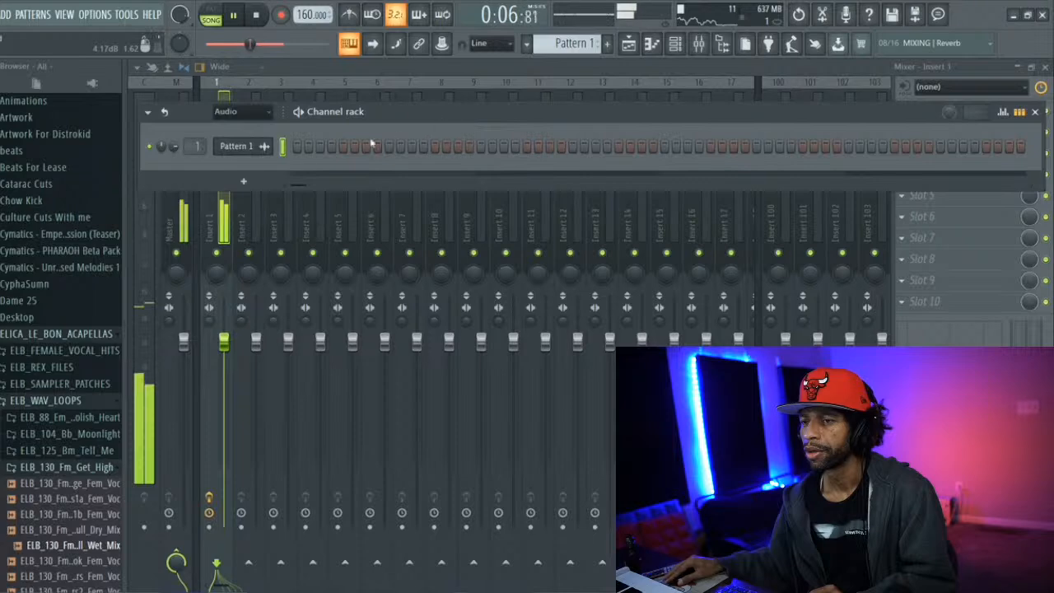
click(215, 216)
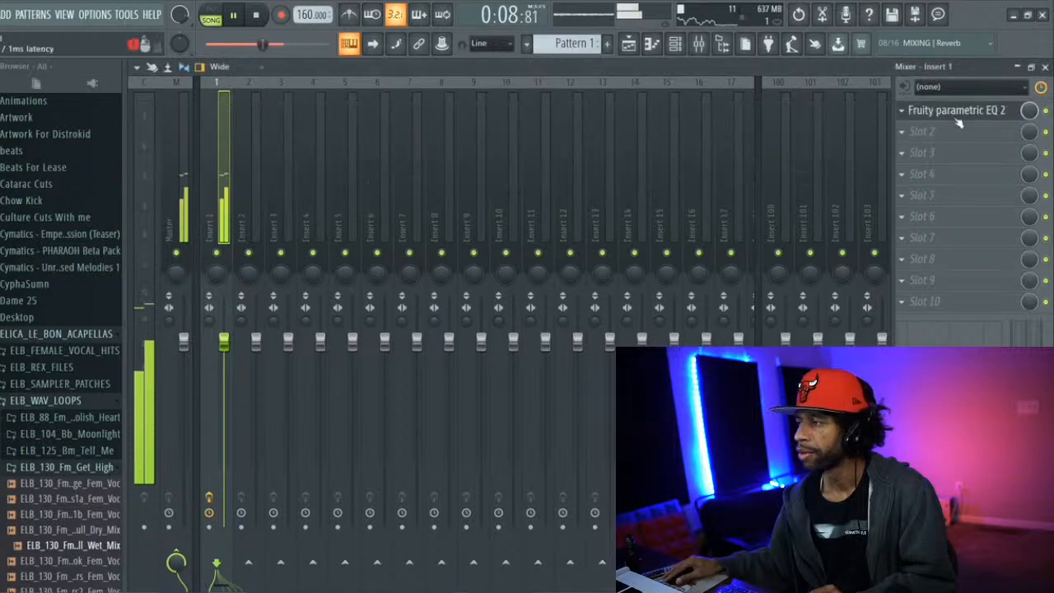
Load RVerb Mono-Stereo into the second effect slot of Insert 1 and lower its mix level
click(901, 130)
scroll(811, 210, down, 2)
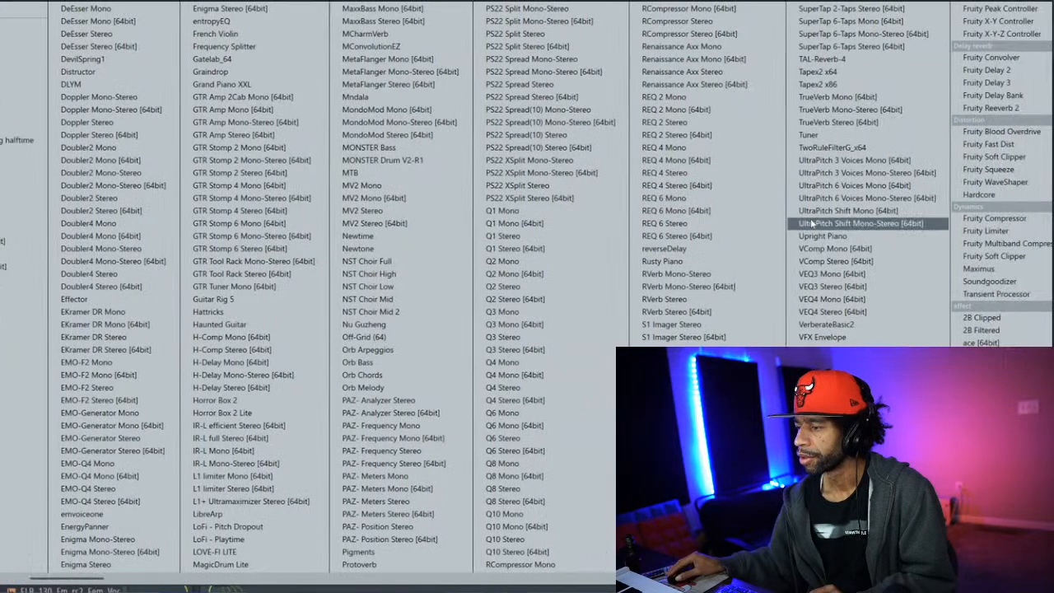
scroll(802, 237, down, 4)
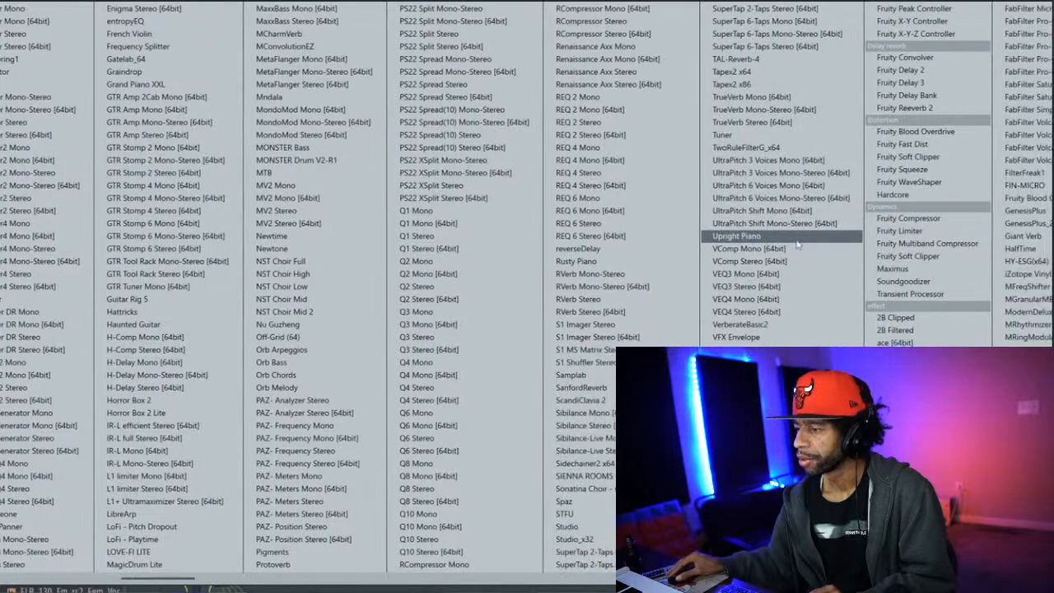
scroll(796, 246, down, 2)
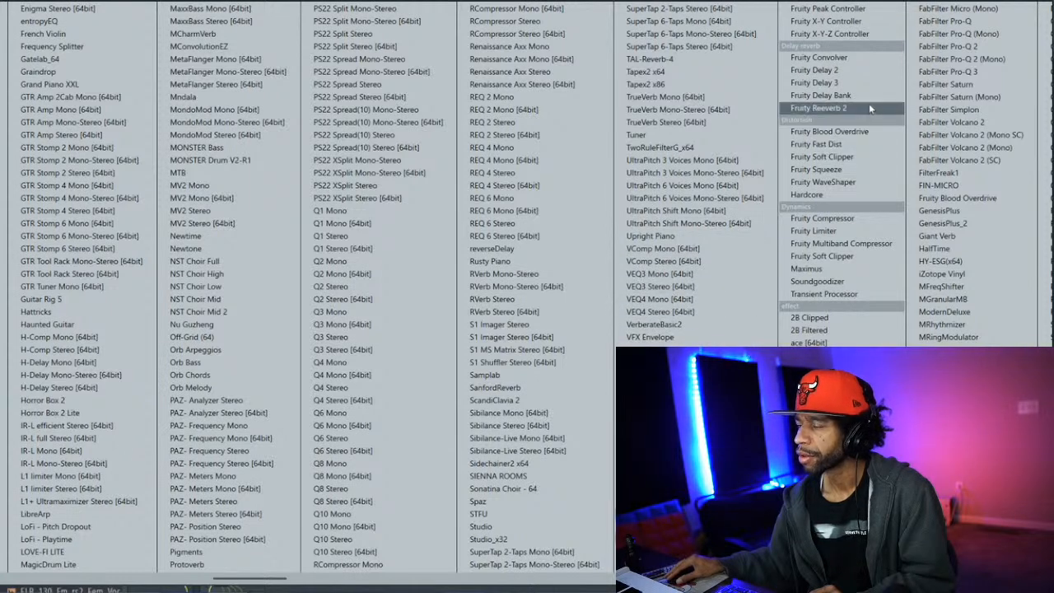
click(545, 274)
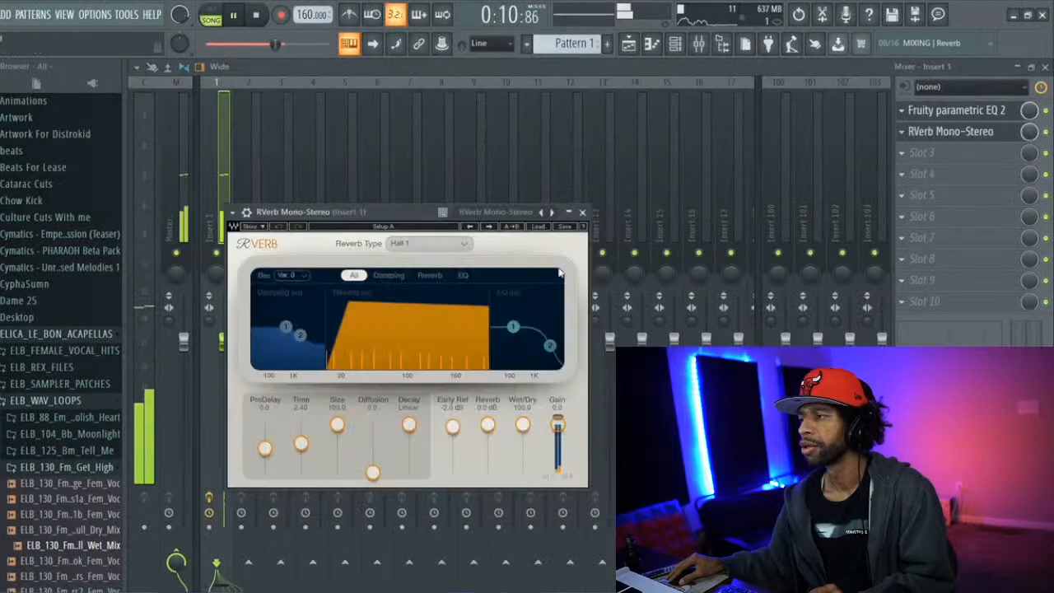
drag(1029, 133, 1029, 184)
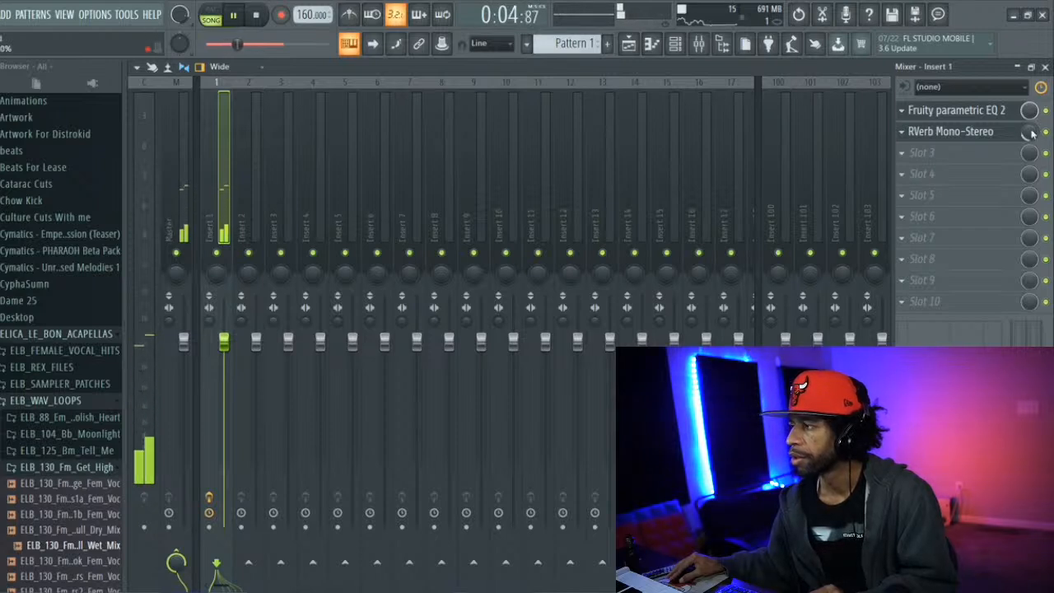
Insert FIN-MICRO between the EQ and RVerb on Insert 1, keeping the Infinity preset, and raise its Amount slightly
drag(912, 131, 913, 152)
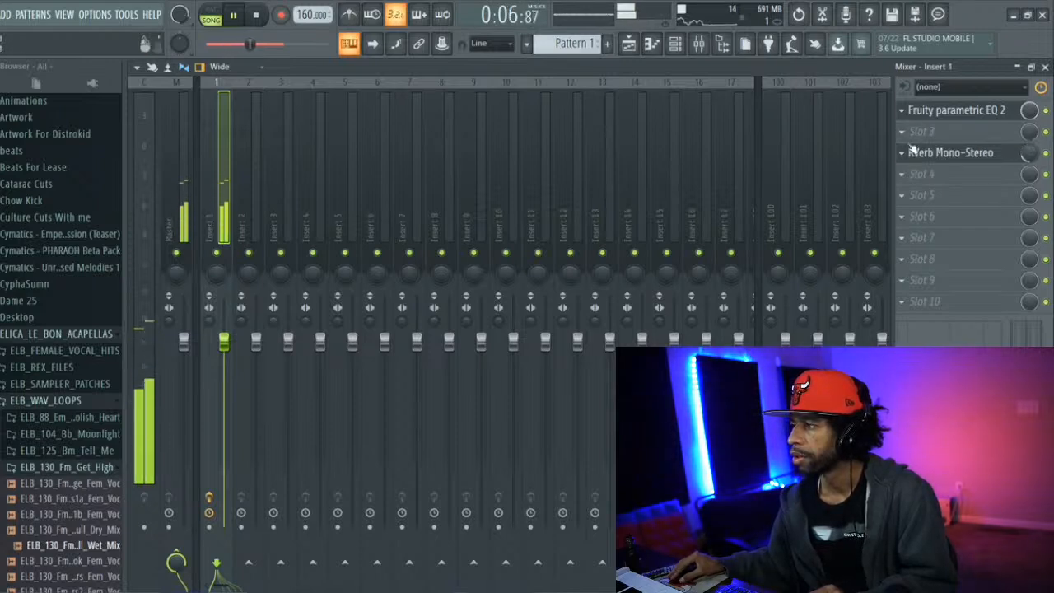
click(912, 133)
scroll(891, 141, down, 4)
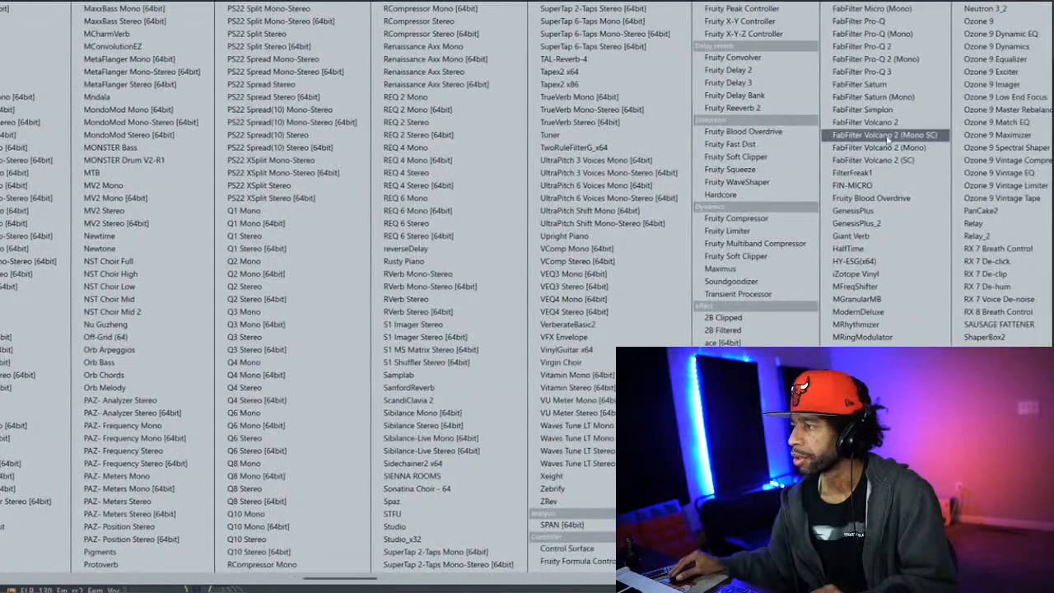
click(868, 186)
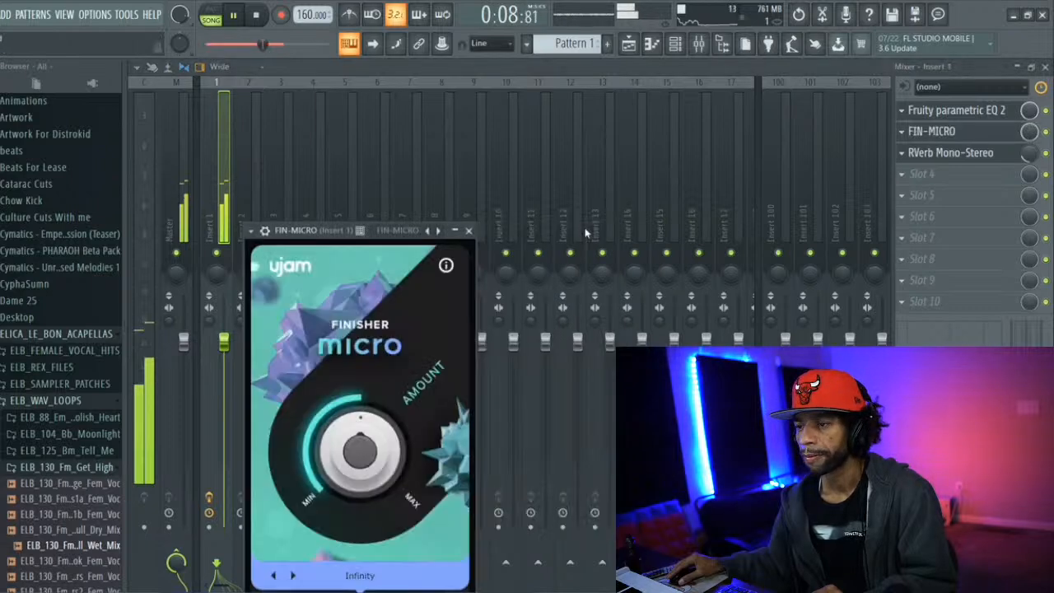
drag(384, 475, 367, 438)
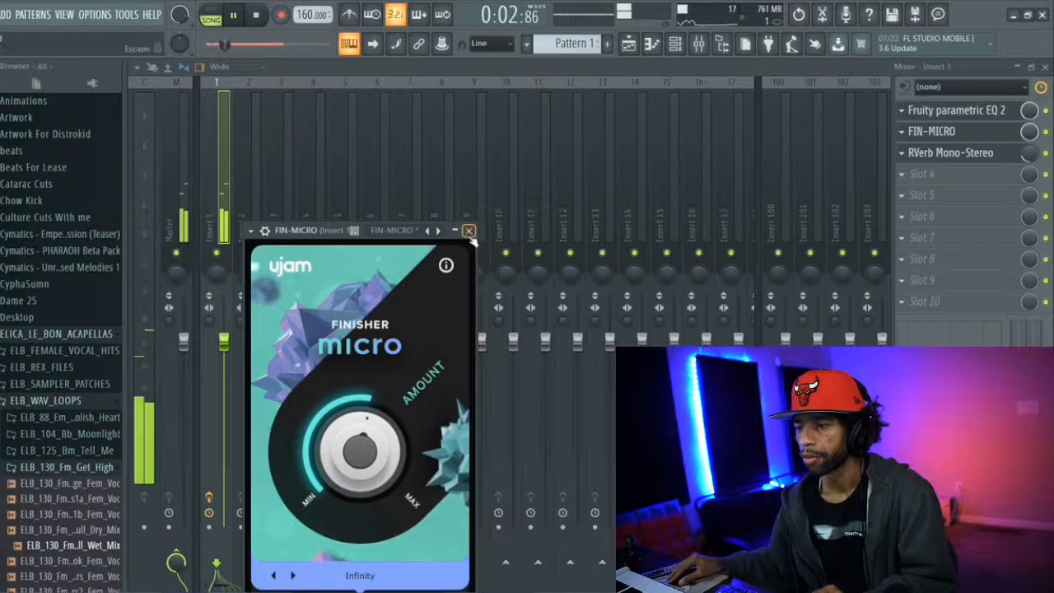
Lower the Finisher Micro Amount, move FIN-MICRO below RVerb Mono-Stereo on Insert 1, and stop playback
drag(374, 437, 357, 442)
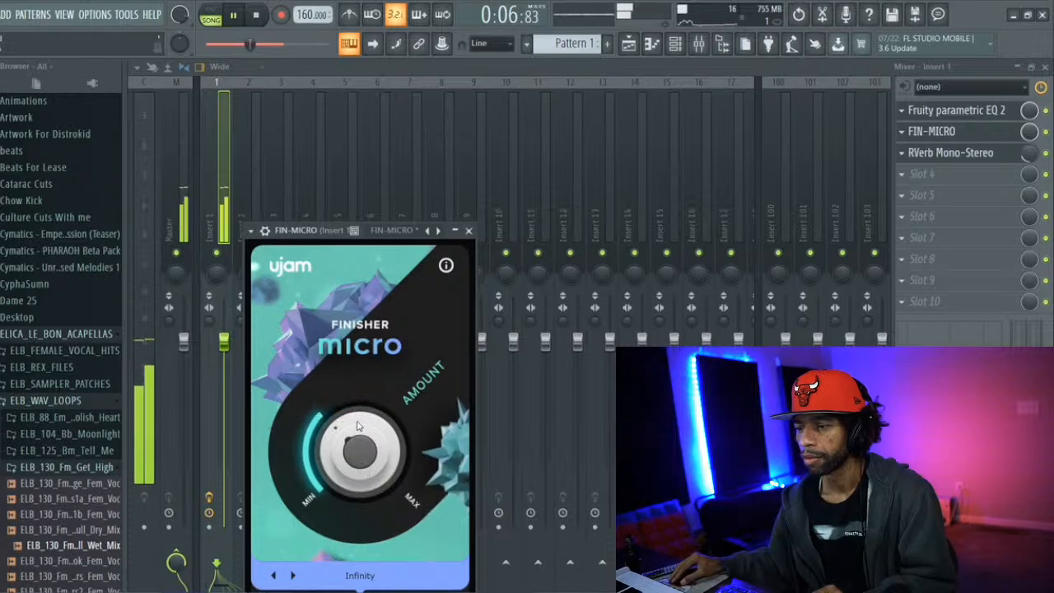
click(469, 231)
drag(906, 109, 932, 164)
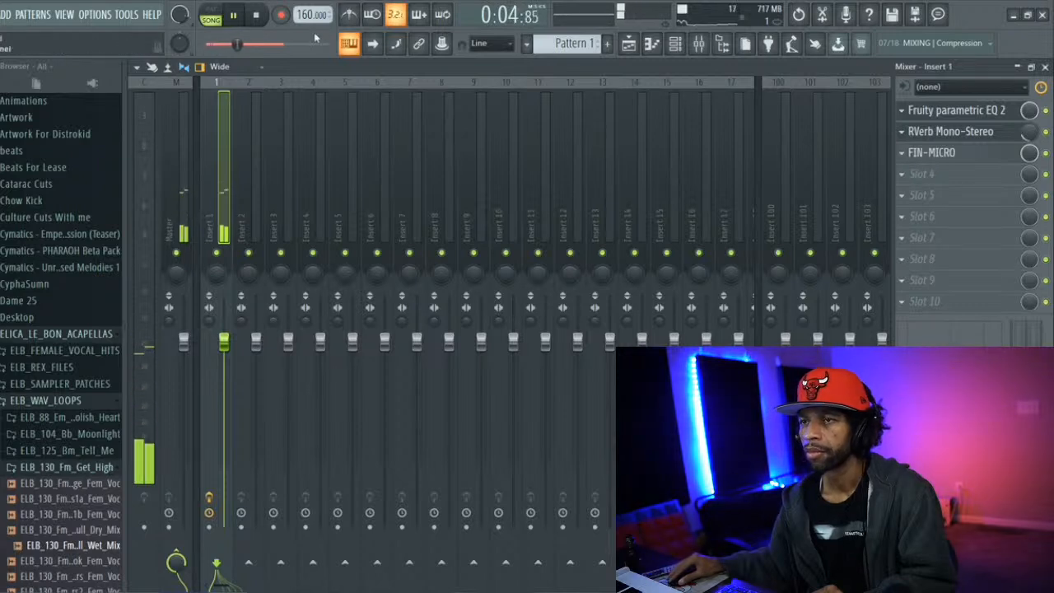
click(255, 21)
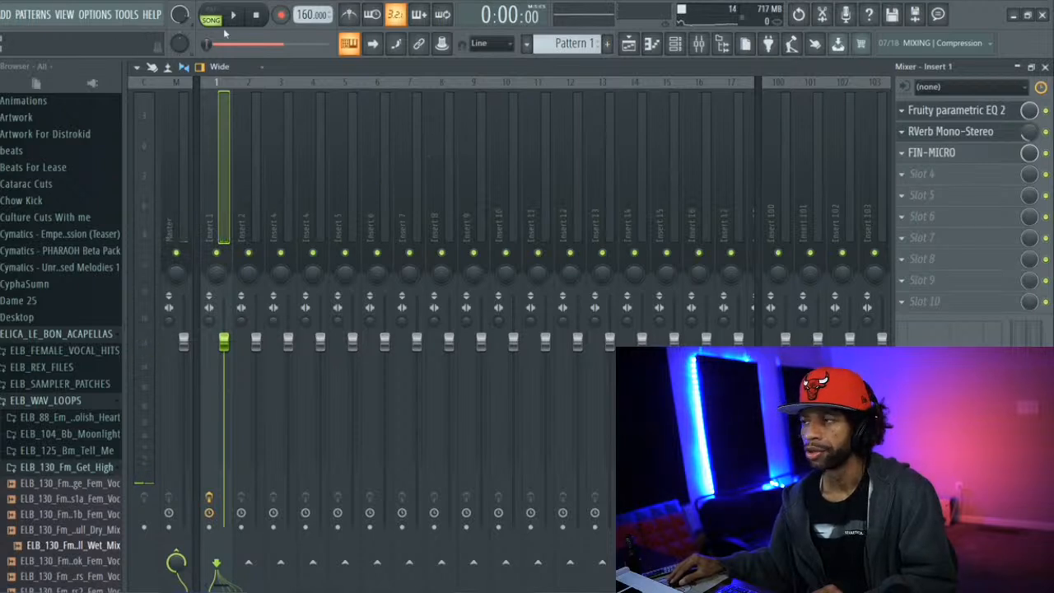
Show all channels in the channel rack and copy the Pigments notes into the Sampler channel
click(675, 43)
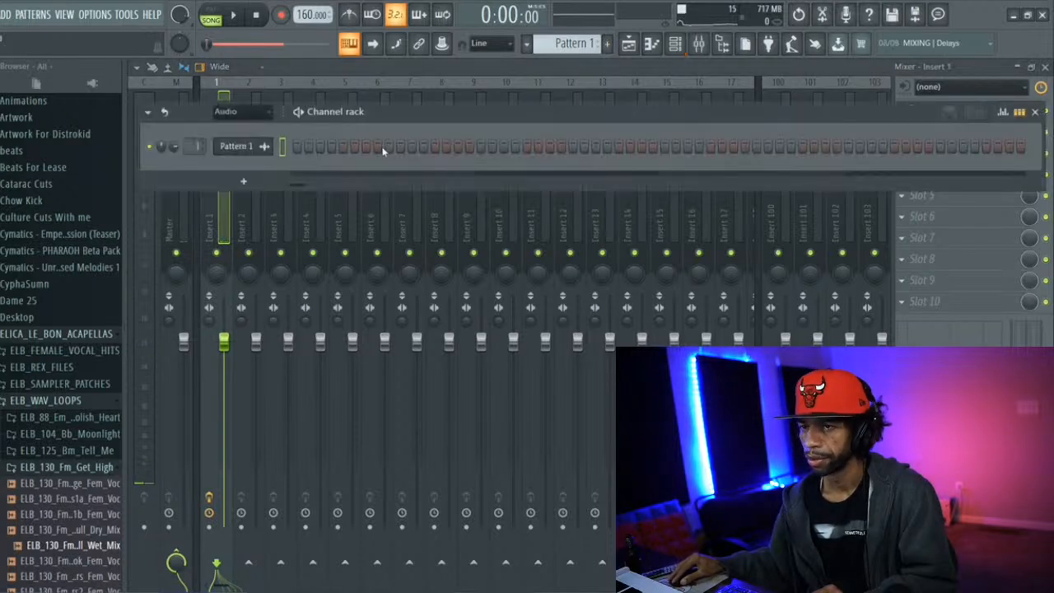
click(267, 111)
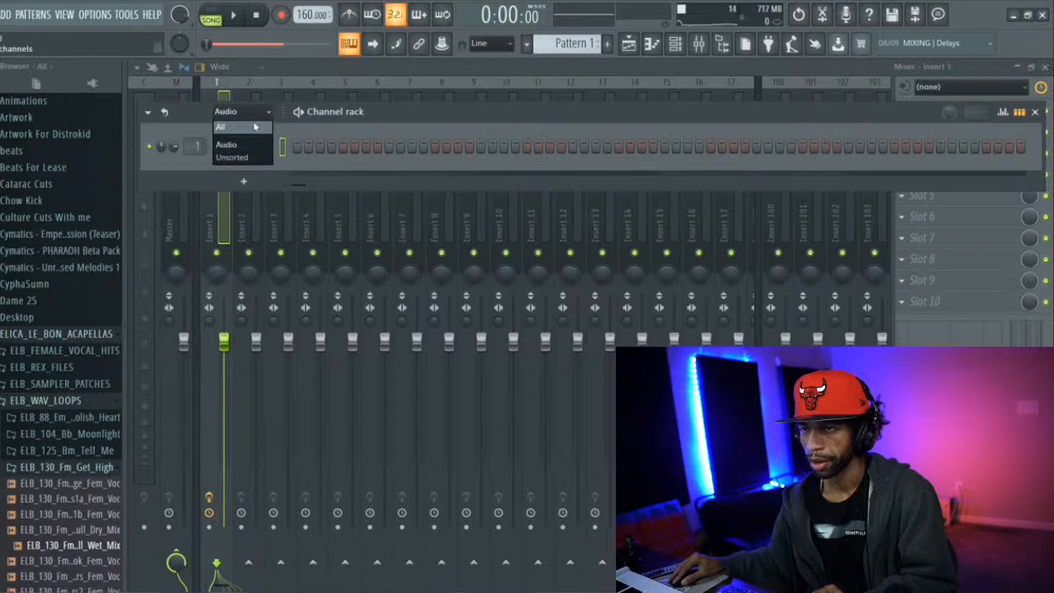
click(252, 128)
right_click(254, 168)
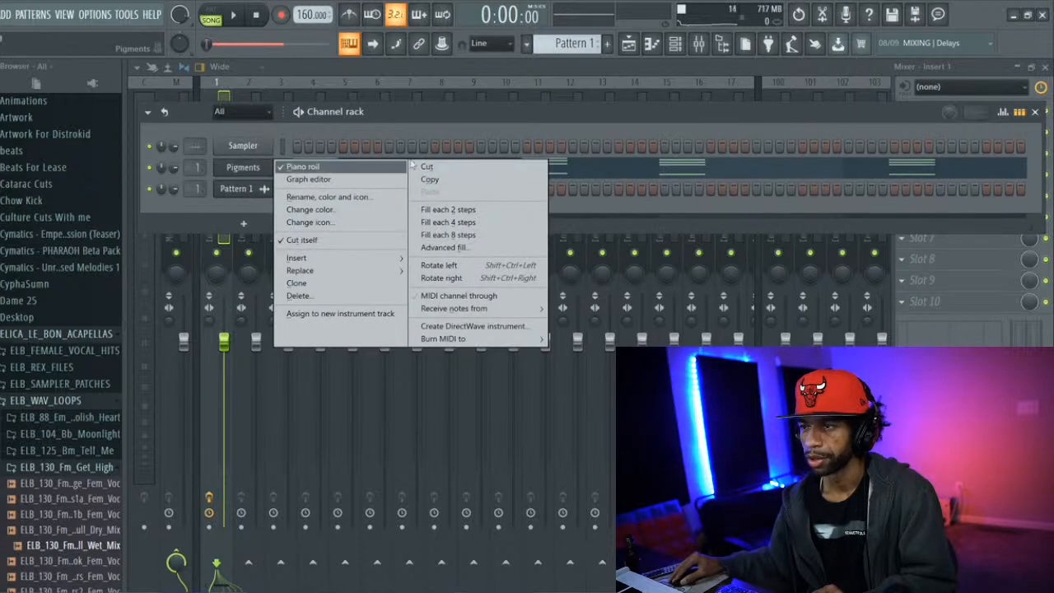
click(436, 180)
right_click(271, 146)
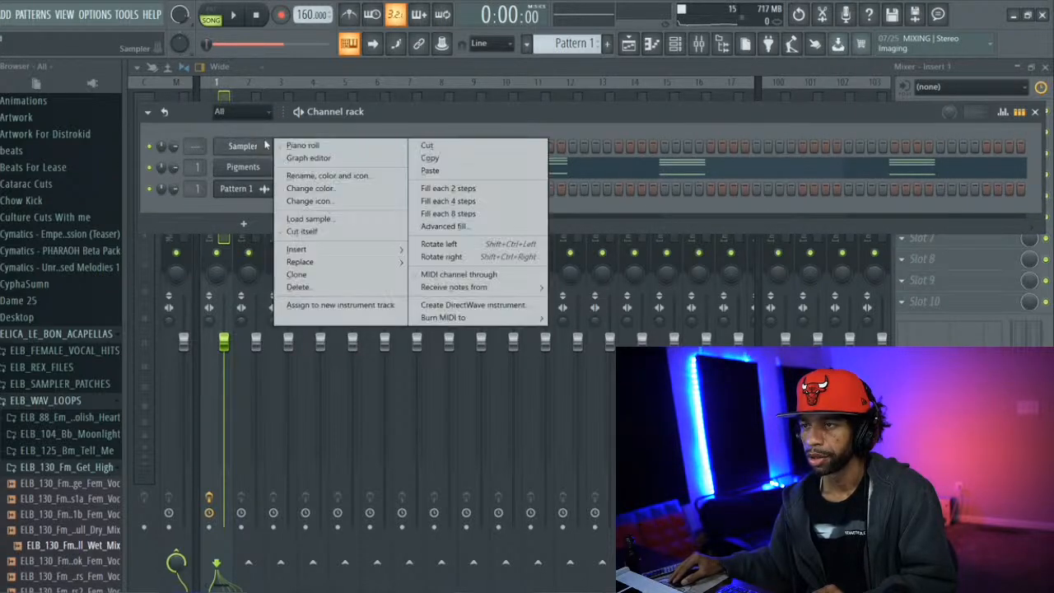
click(436, 170)
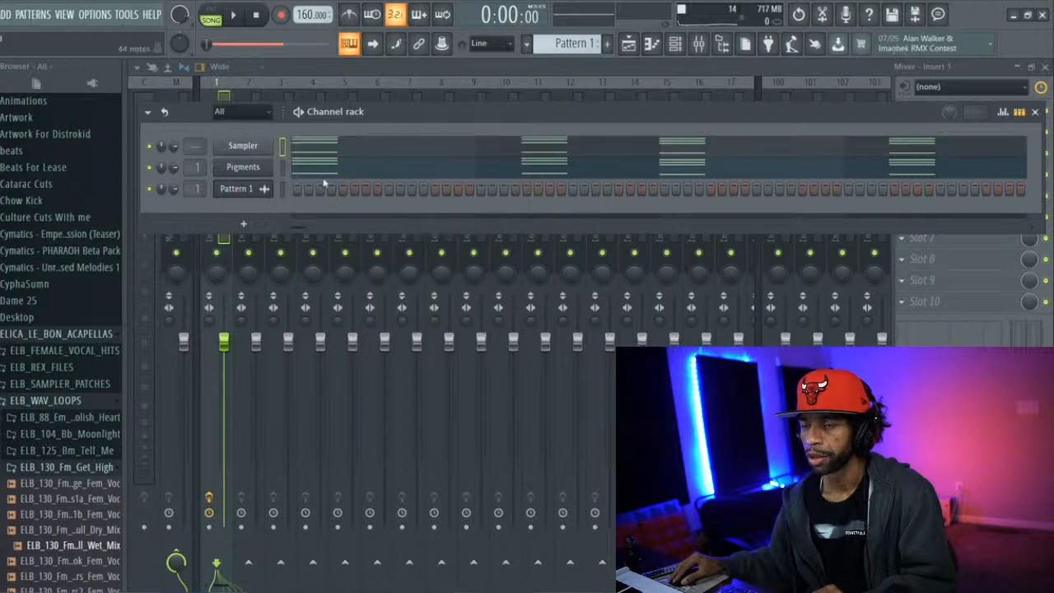
Open the Pigments instrument, search its preset styles for "lofi" and filter the presets by the Experimental genre
click(263, 169)
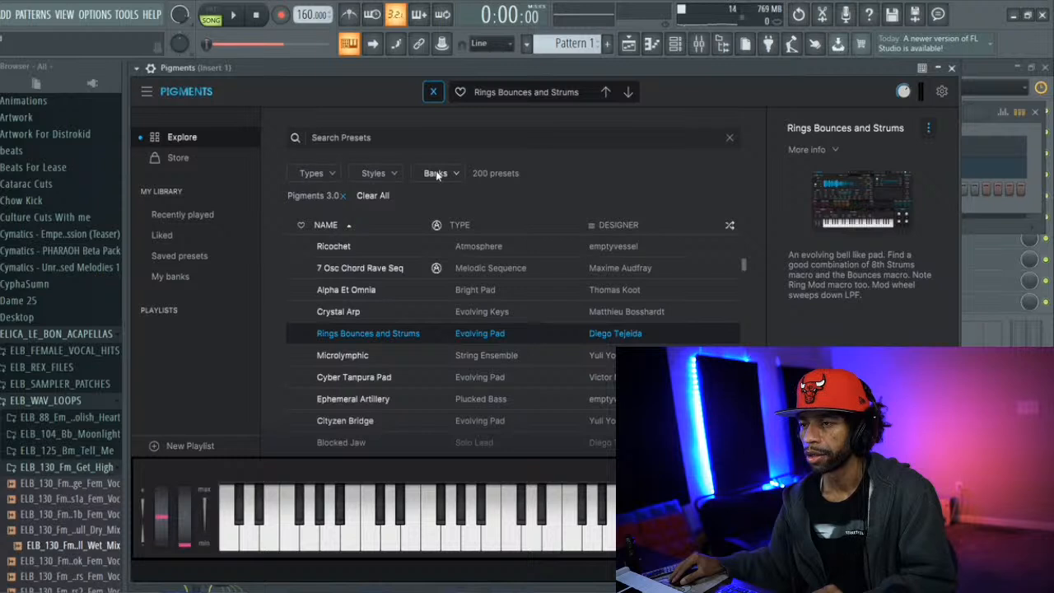
click(377, 173)
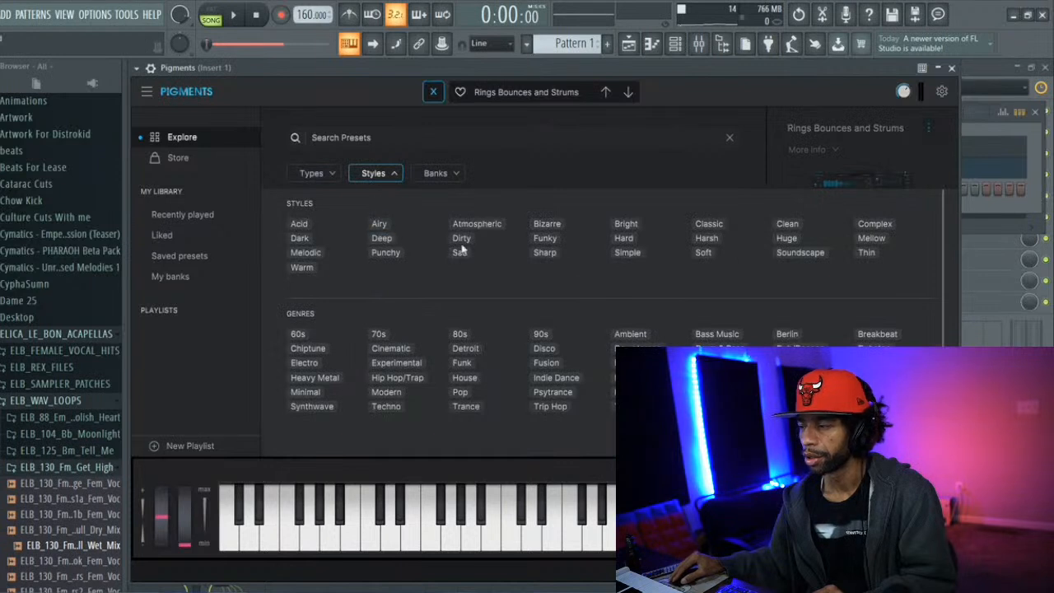
scroll(517, 307, down, 3)
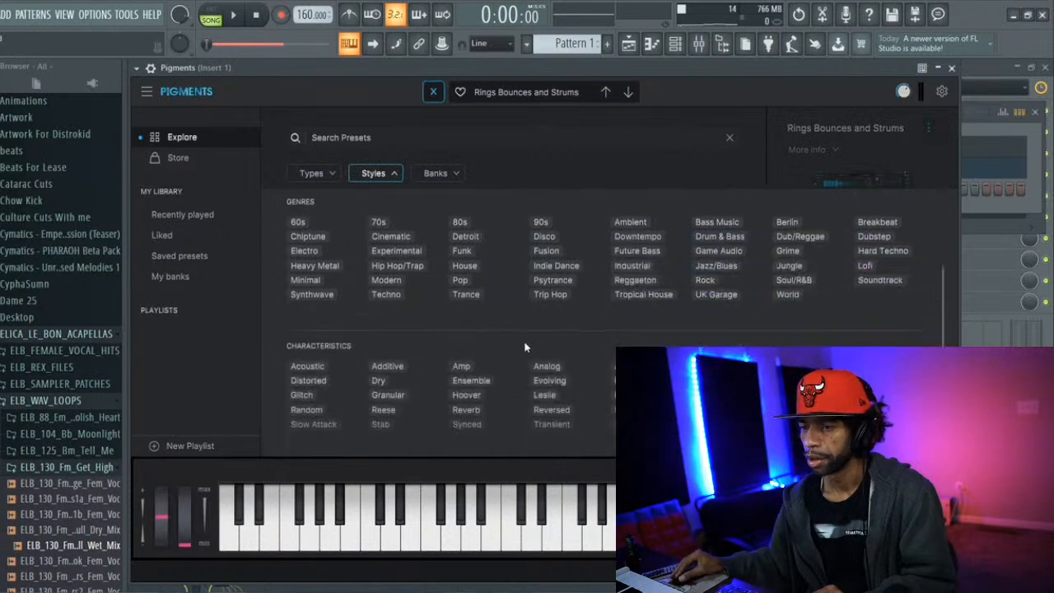
scroll(524, 348, up, 3)
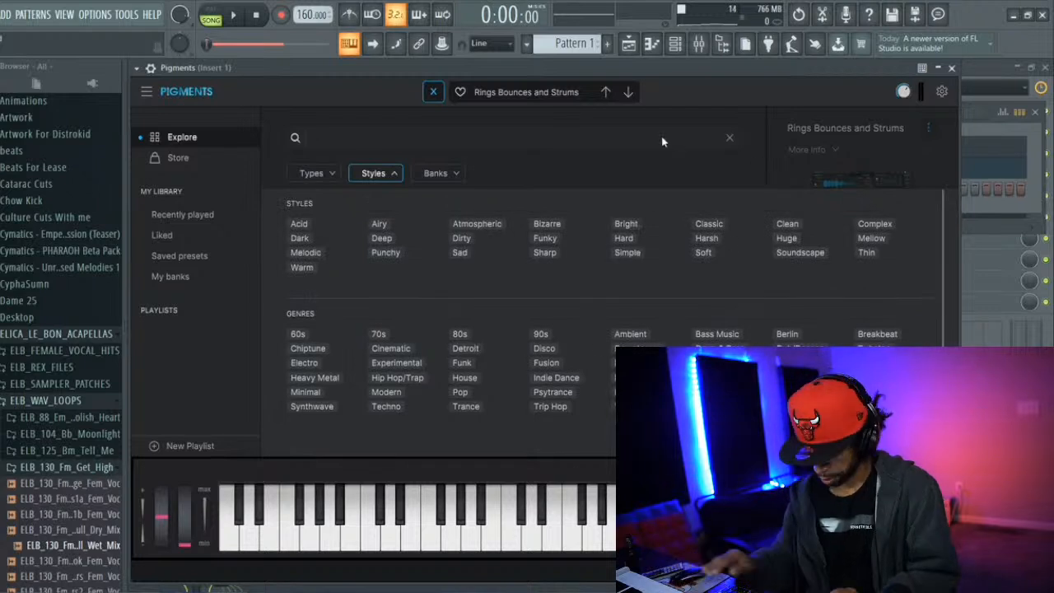
text(lo)
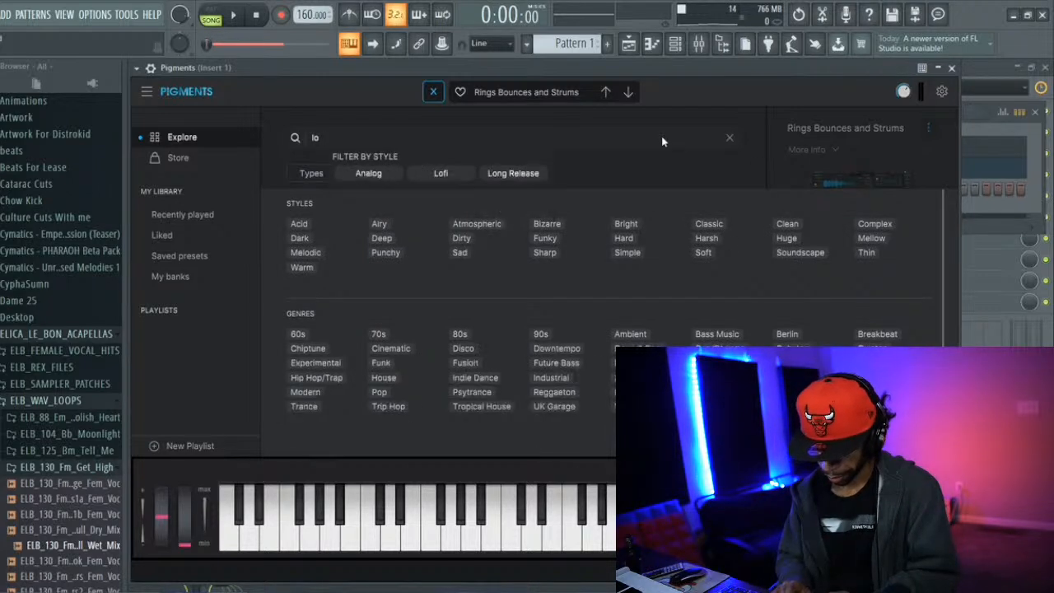
text(fi)
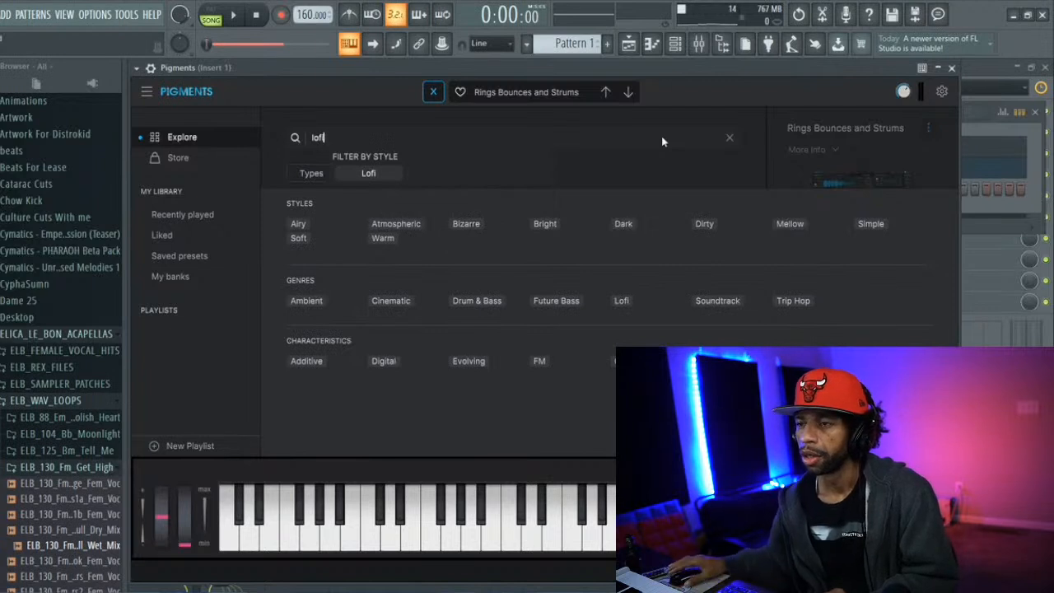
click(369, 176)
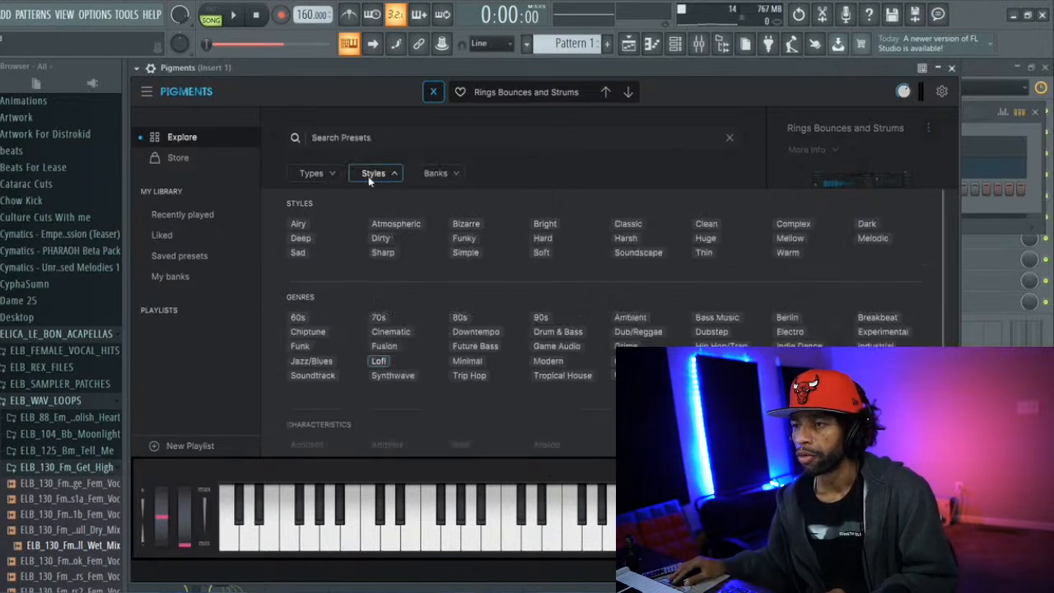
scroll(394, 296, down, 2)
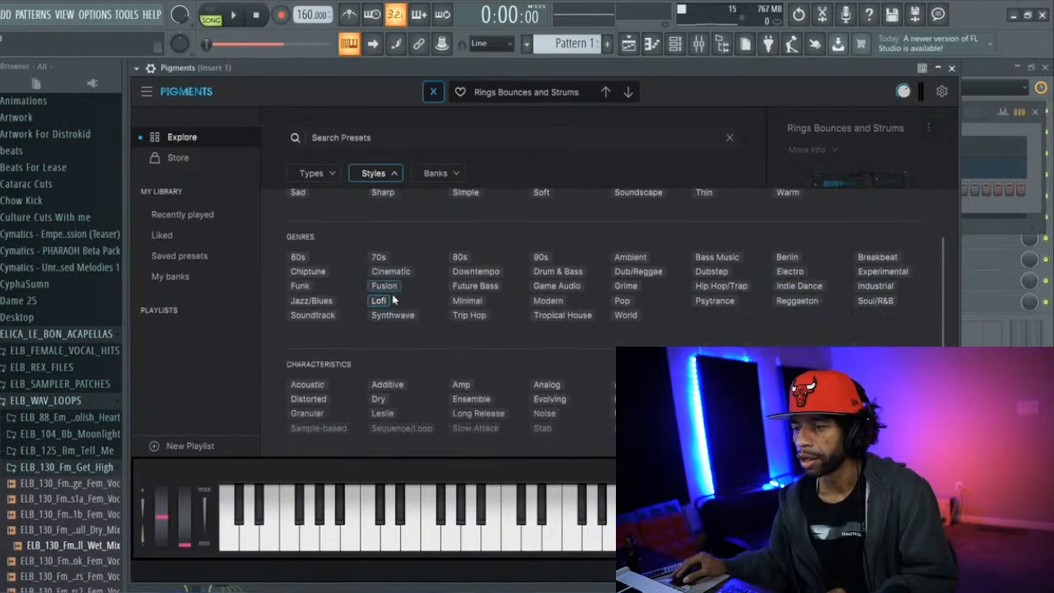
click(380, 301)
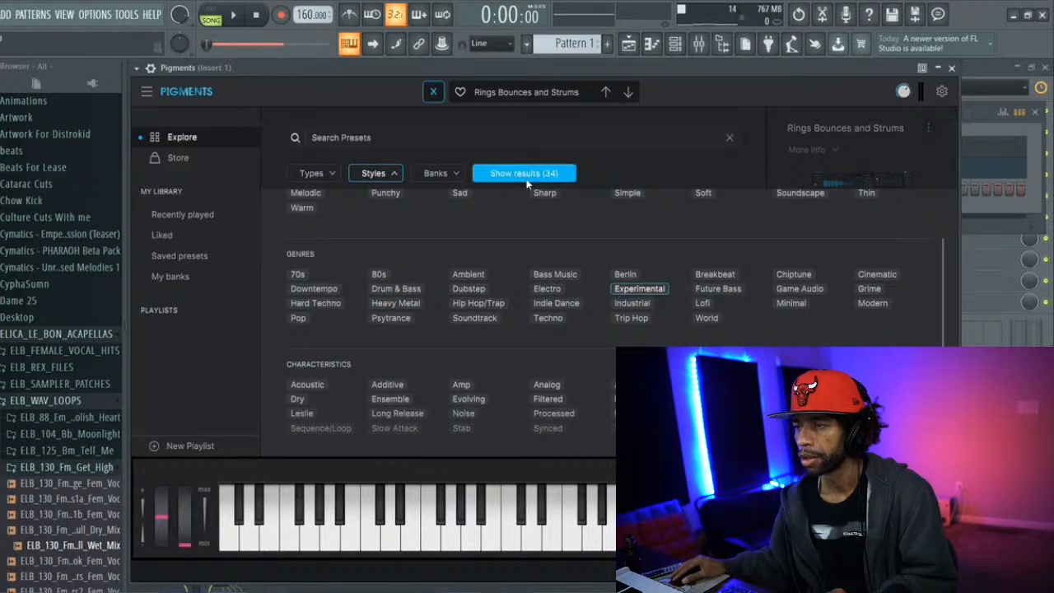
Search for "lofi", add the Lofi style filter and load the Far Stab preset from the results
click(419, 142)
text(lo)
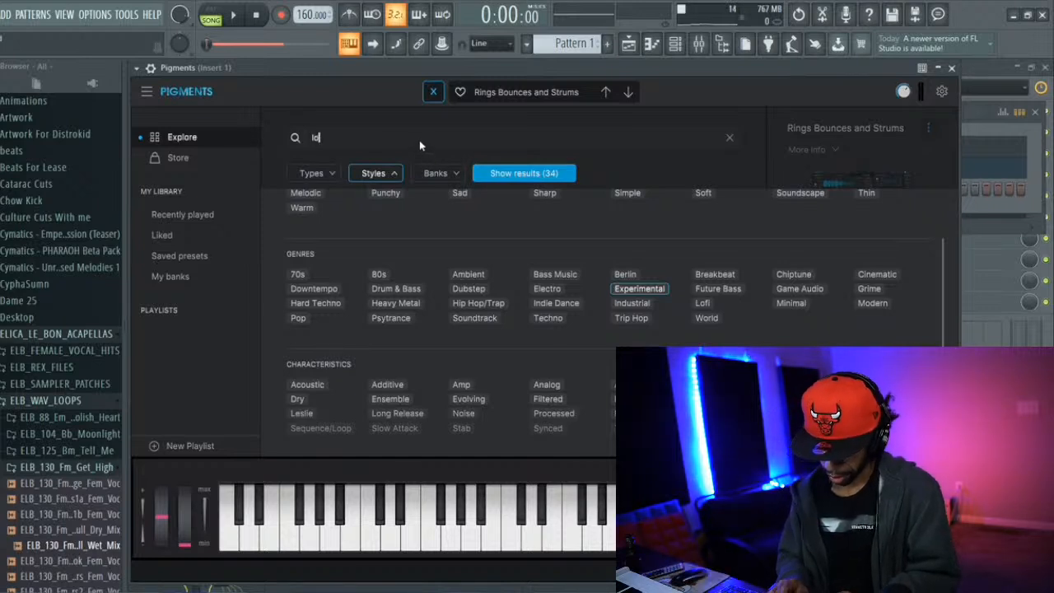
text(fi)
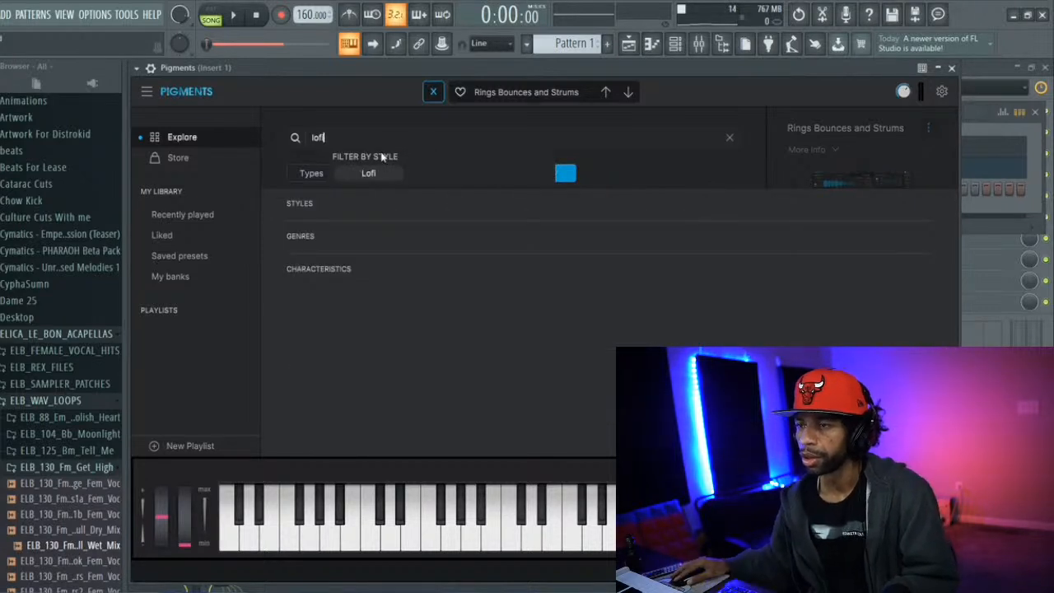
click(375, 171)
click(508, 172)
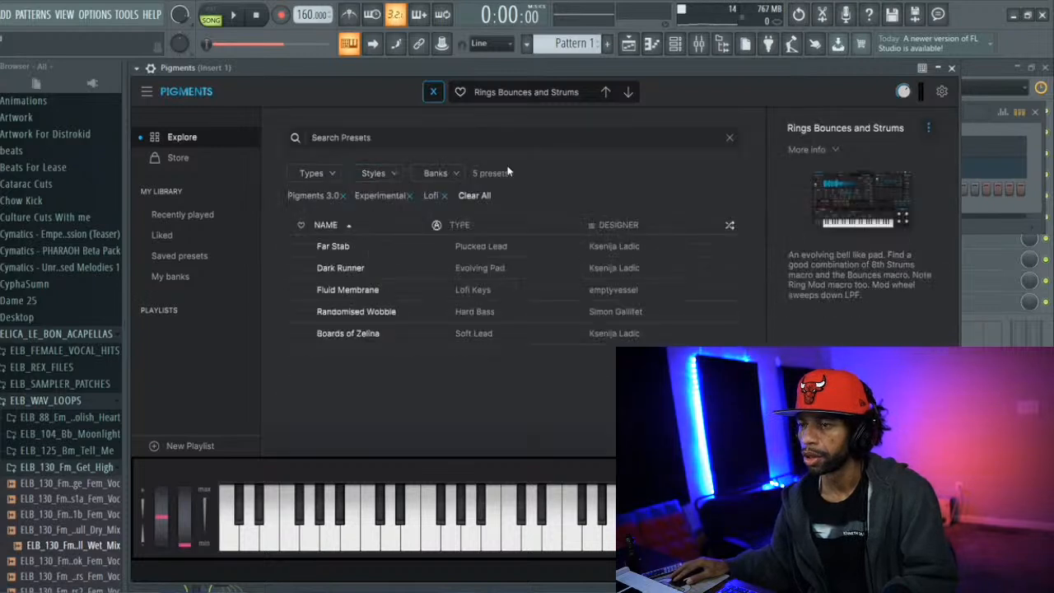
click(348, 245)
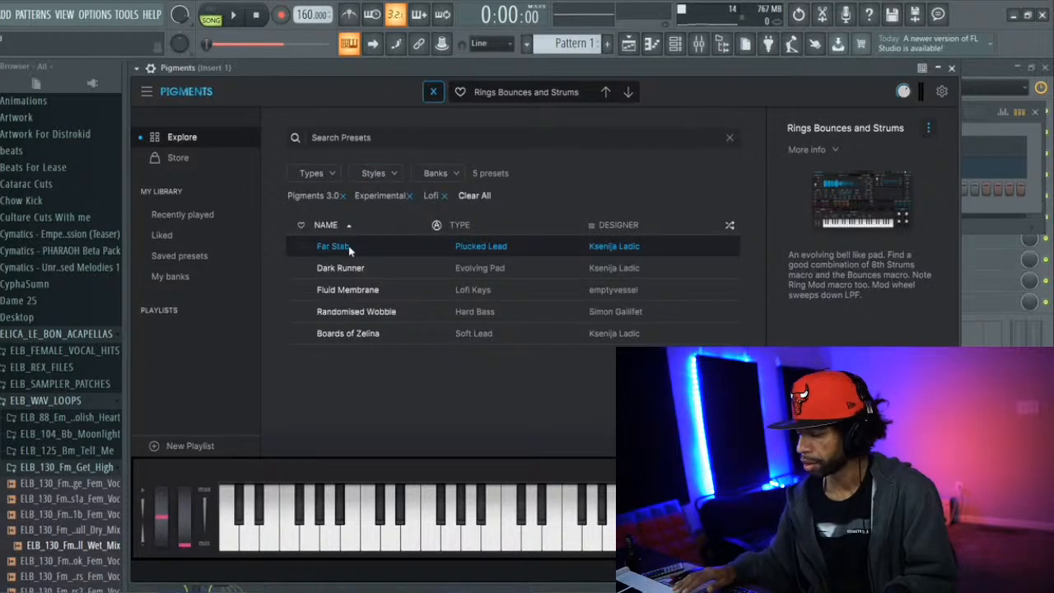
Try Pigments on mixer track 2, return it to track 1 and audition Far Stab over the song playback
click(698, 44)
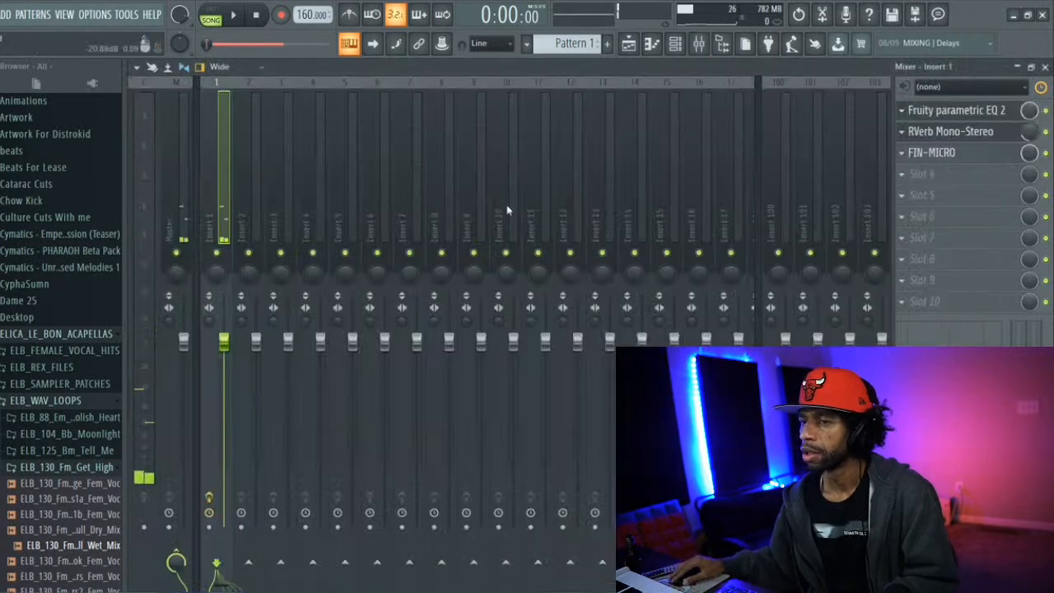
click(674, 42)
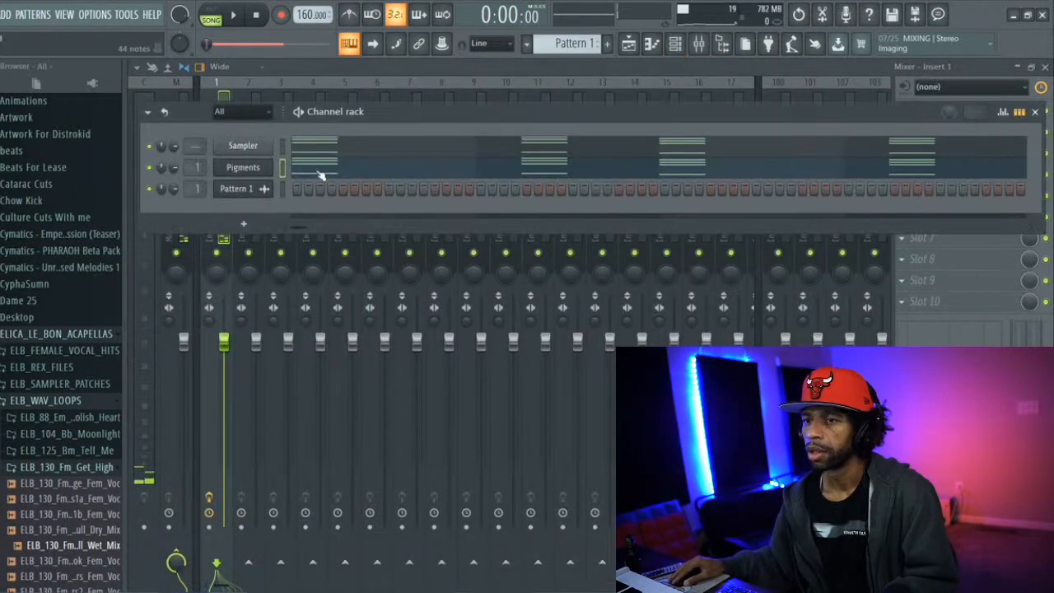
scroll(195, 168, up, 1)
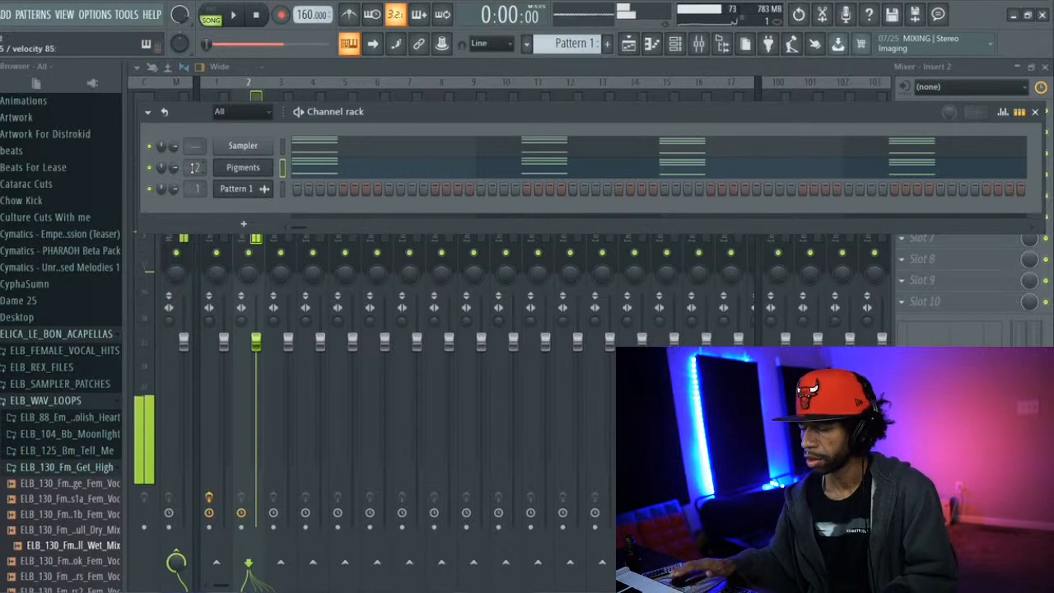
scroll(195, 168, down, 1)
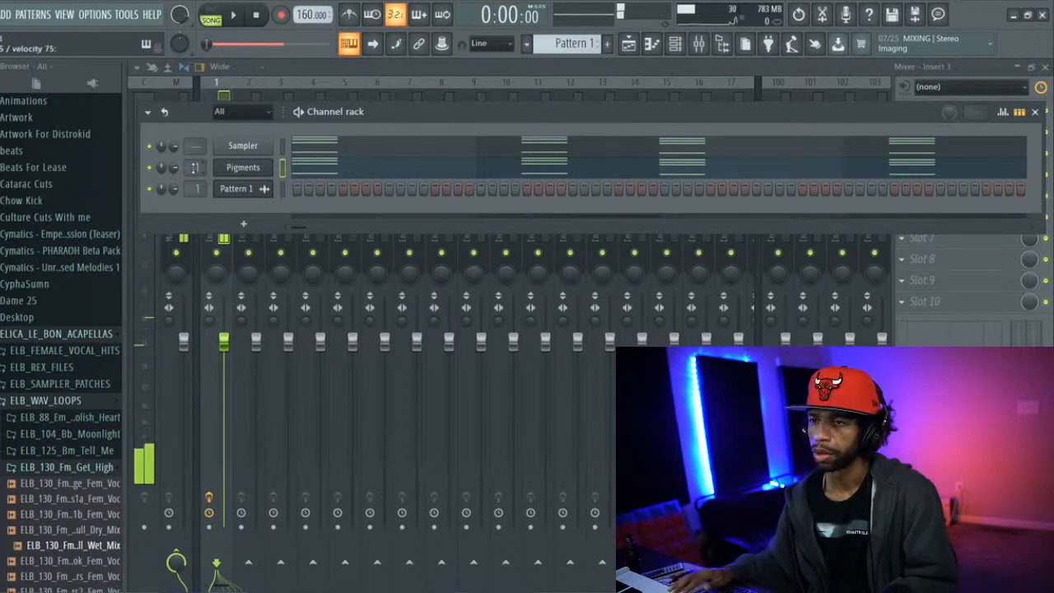
key(space)
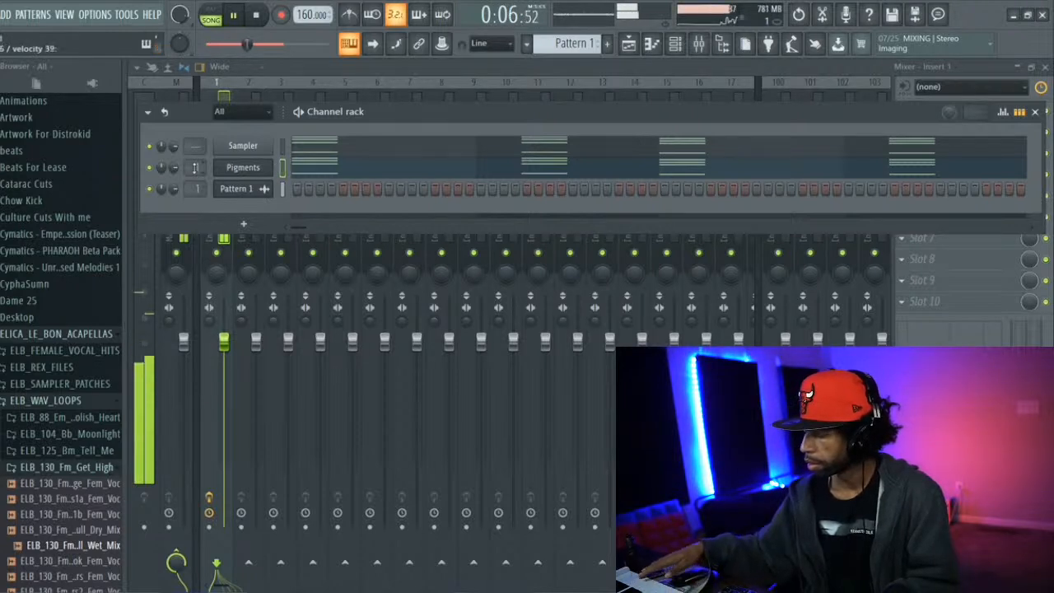
key(space)
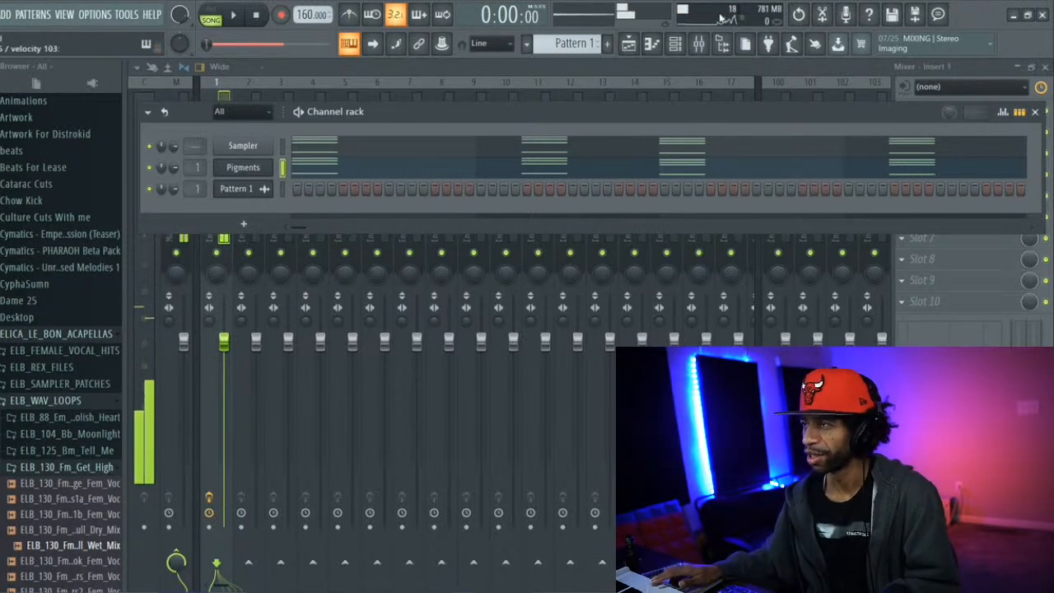
Audition Dark Runner, Fluid Membrane and Randomised Wobble in Pigments, then load Boards of Zelina and try it over the song
click(237, 168)
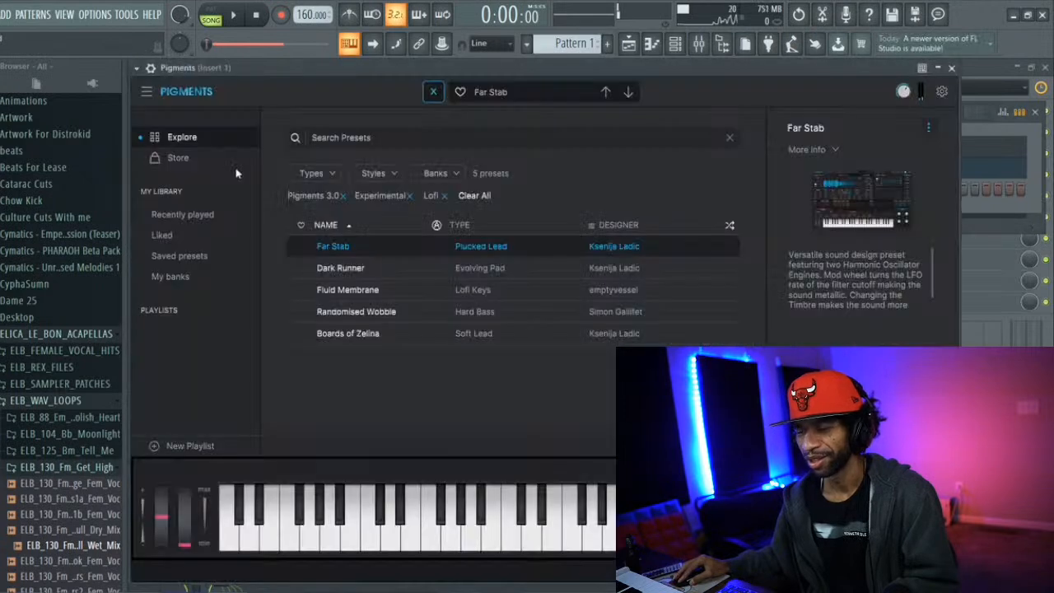
click(360, 267)
click(367, 291)
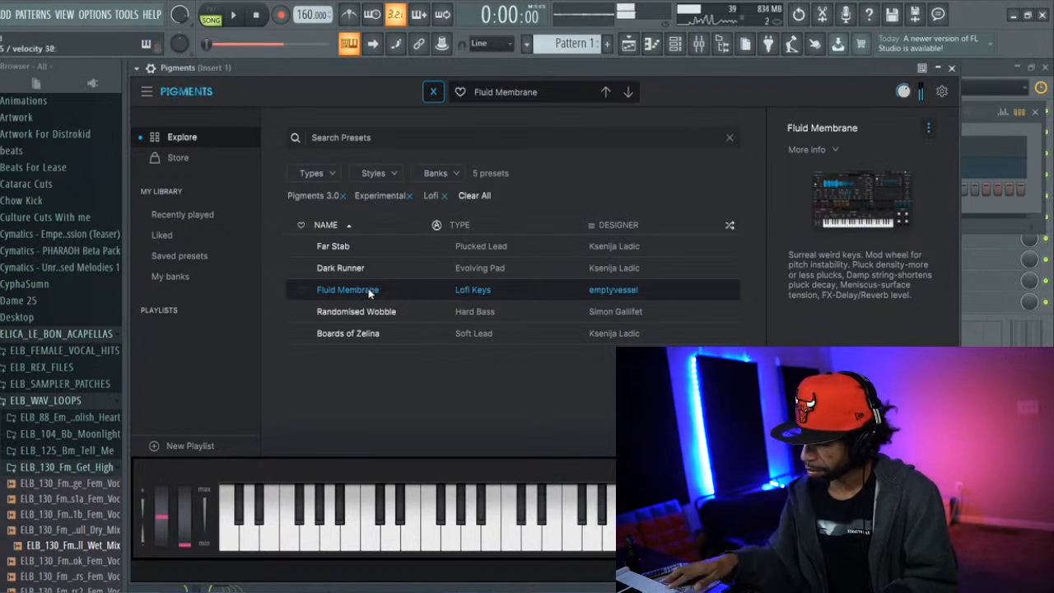
click(370, 310)
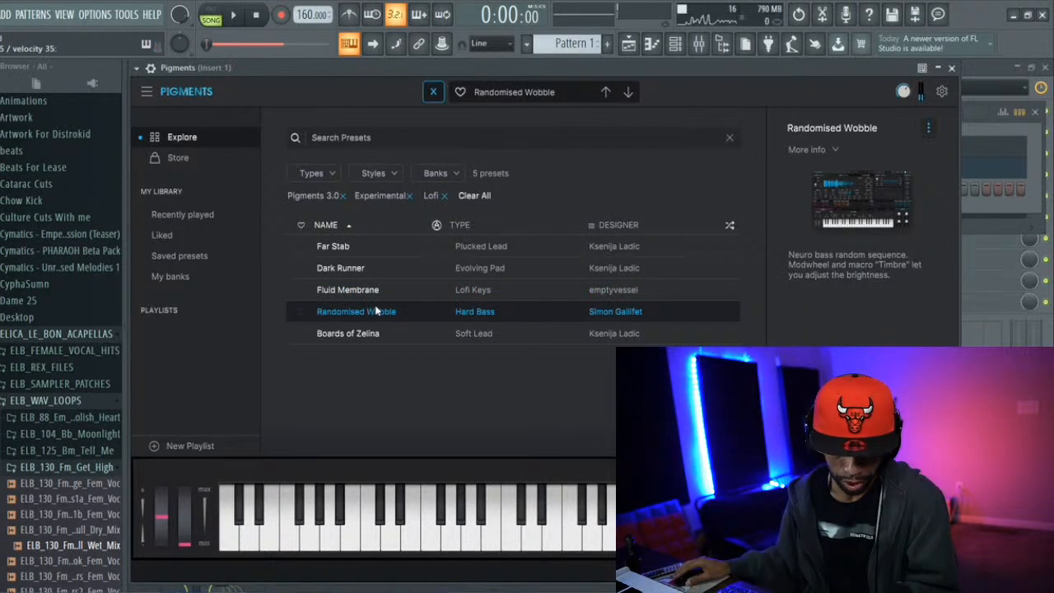
click(358, 333)
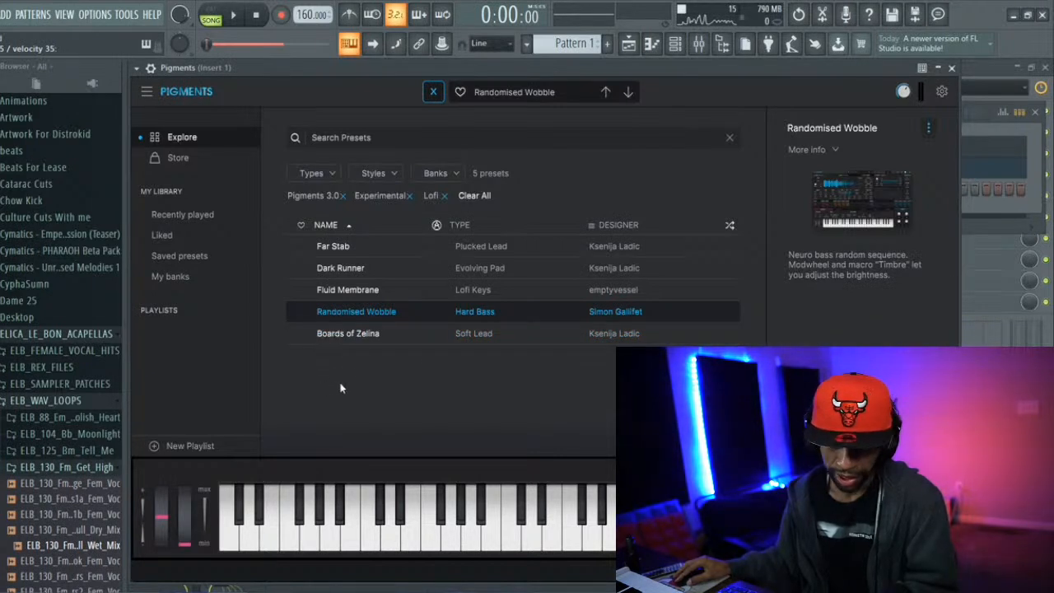
click(421, 333)
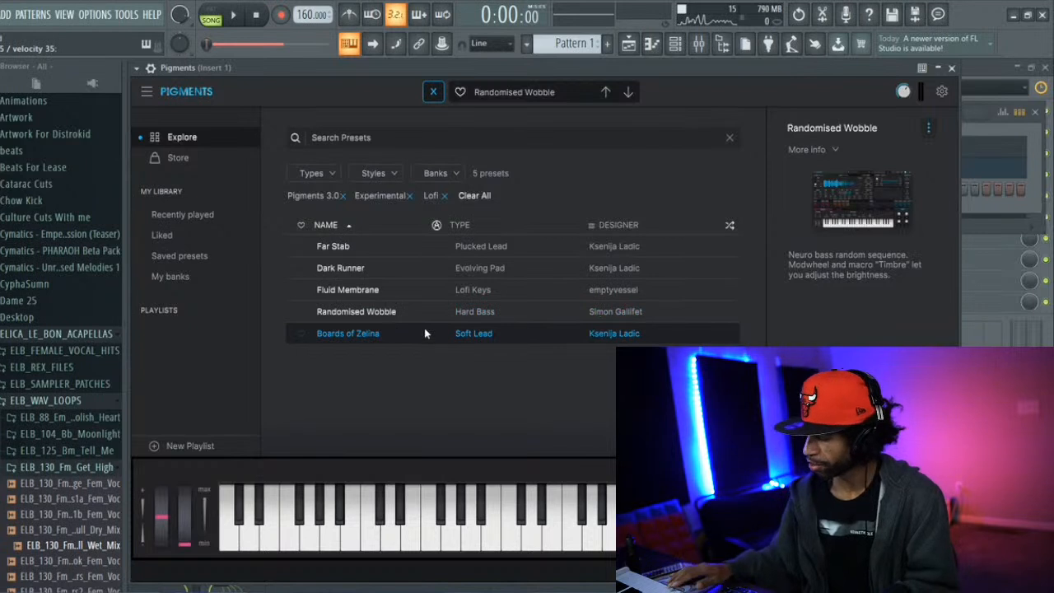
key(space)
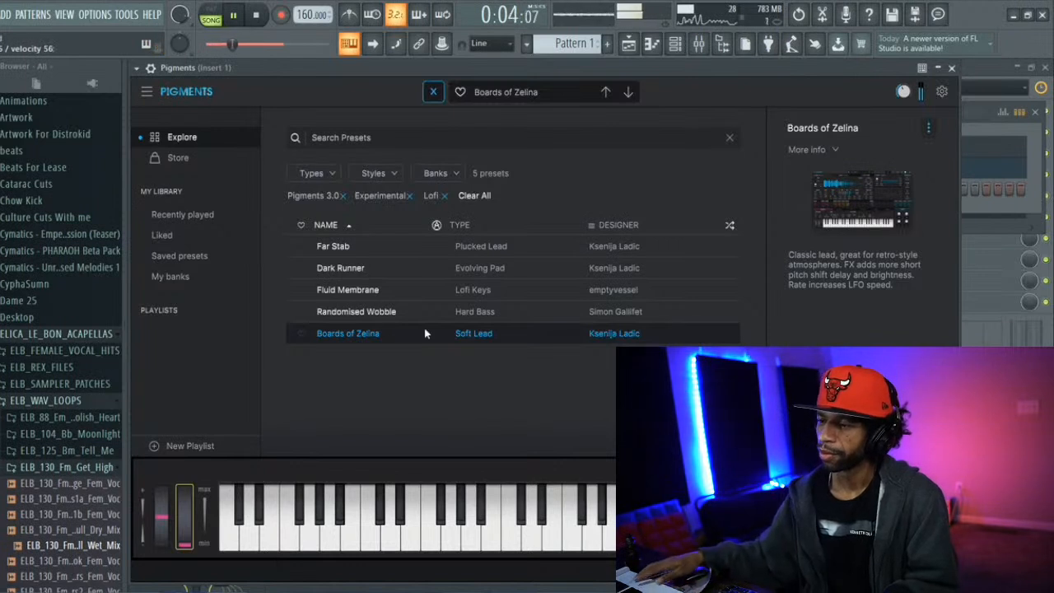
key(space)
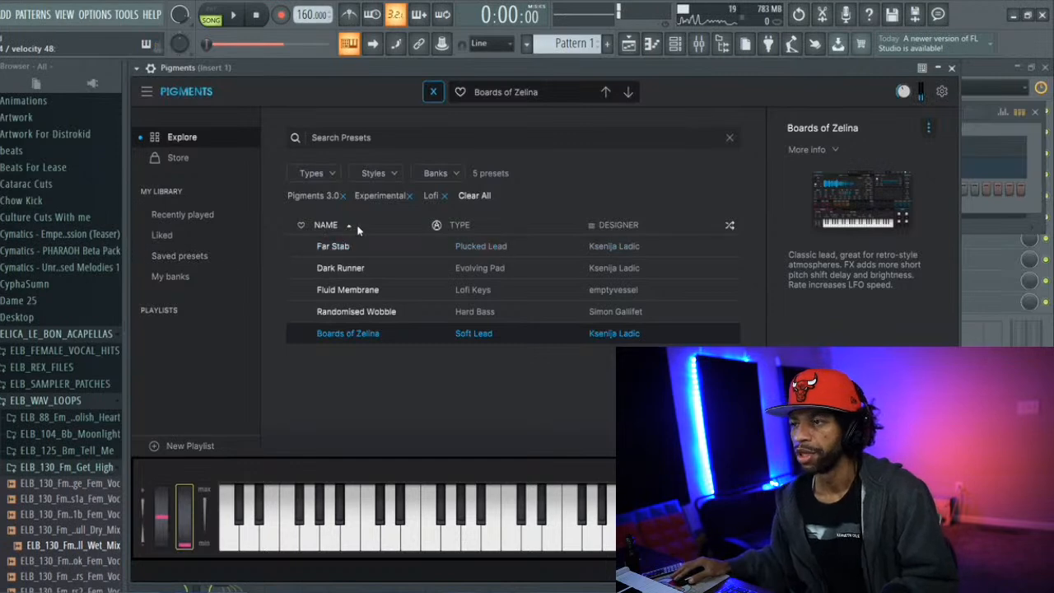
Adjust Filter 1's resonance on Boards of Zelina, enable Filter 2 with its cutoff at 611 Hz and audition it over the song
click(509, 96)
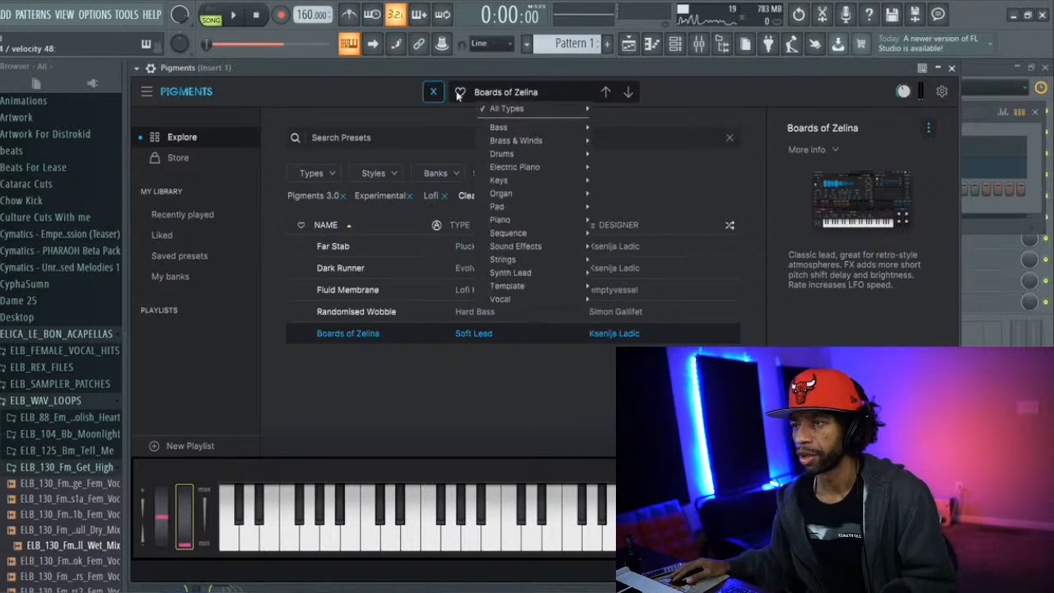
click(433, 93)
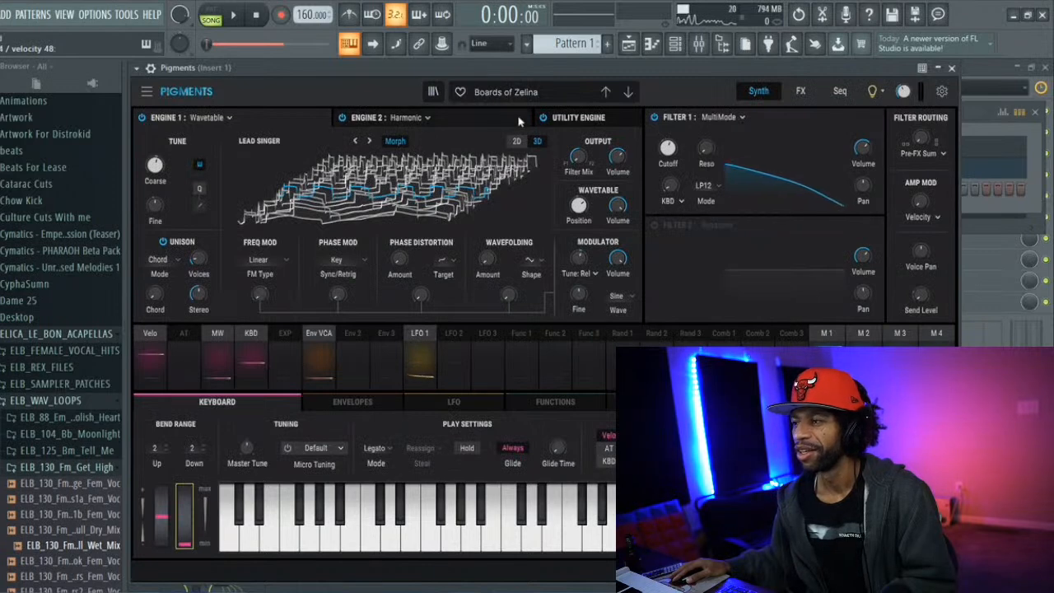
drag(707, 146, 719, 142)
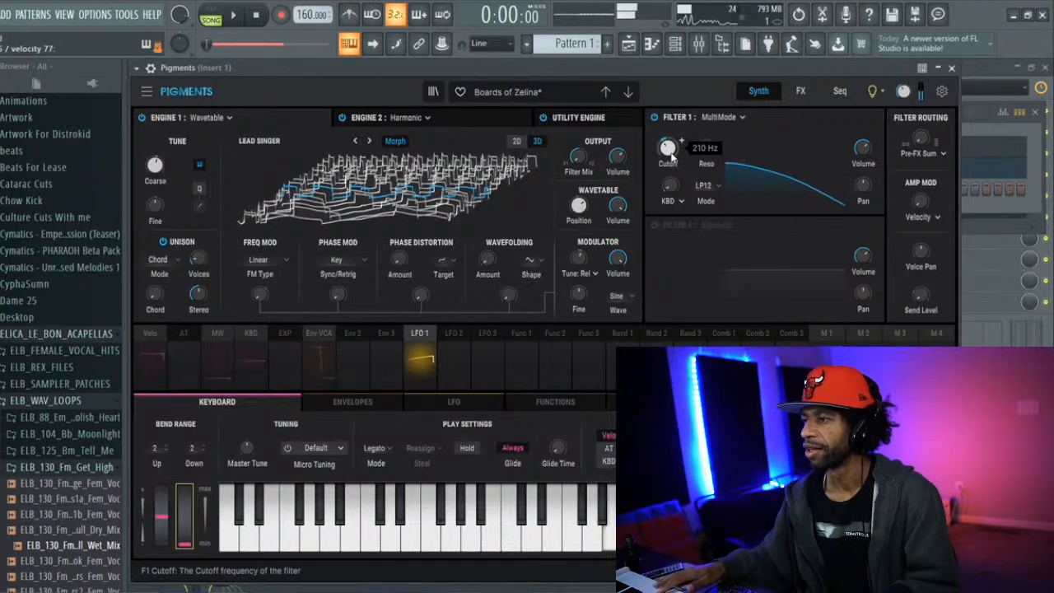
click(652, 224)
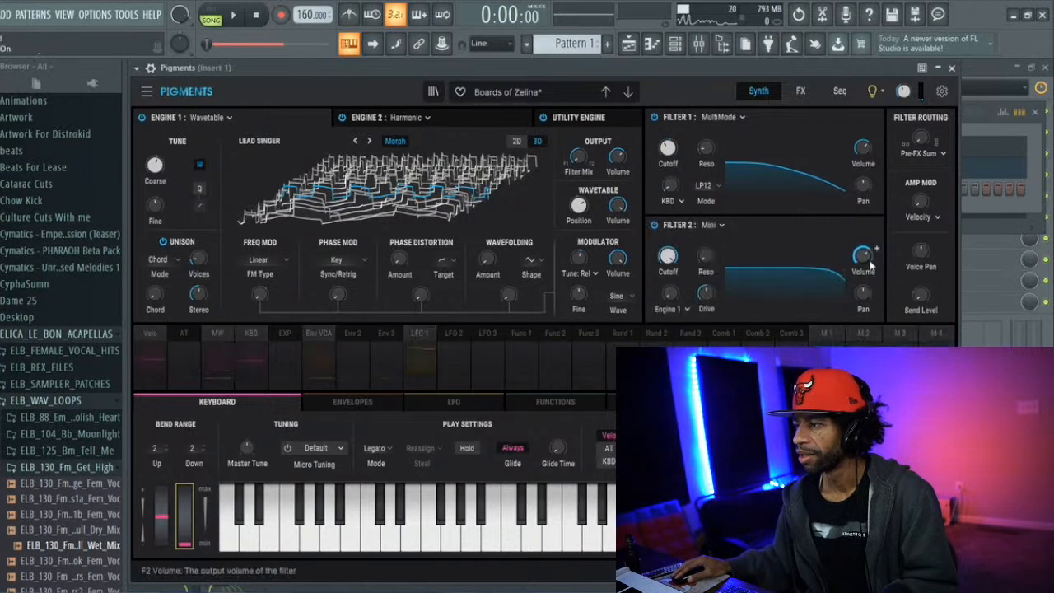
mouse_move(668, 257)
mouse_down()
mouse_move(669, 243)
mouse_move(673, 257)
mouse_up()
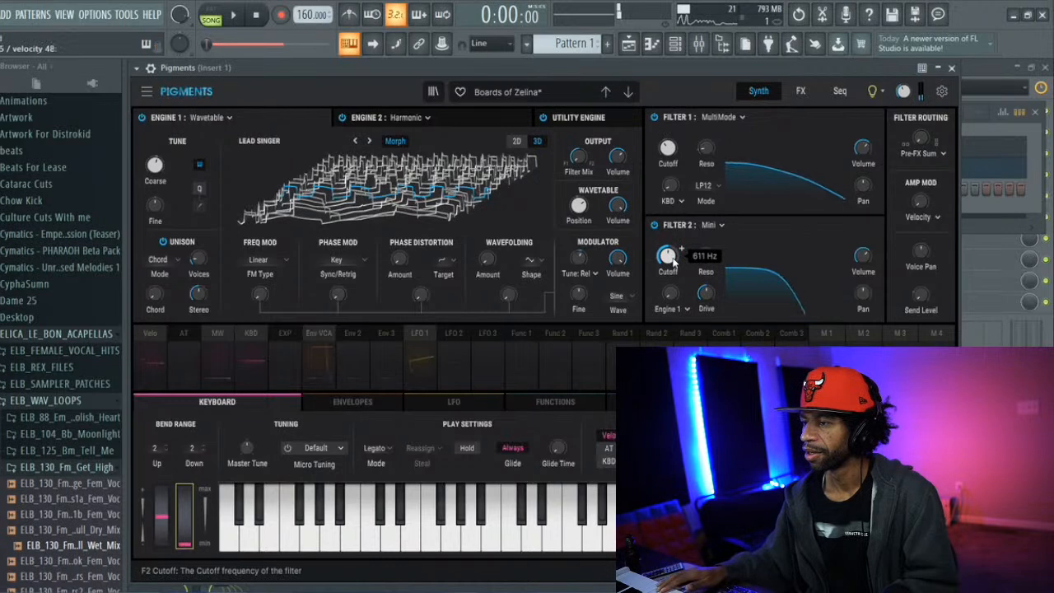
key(space)
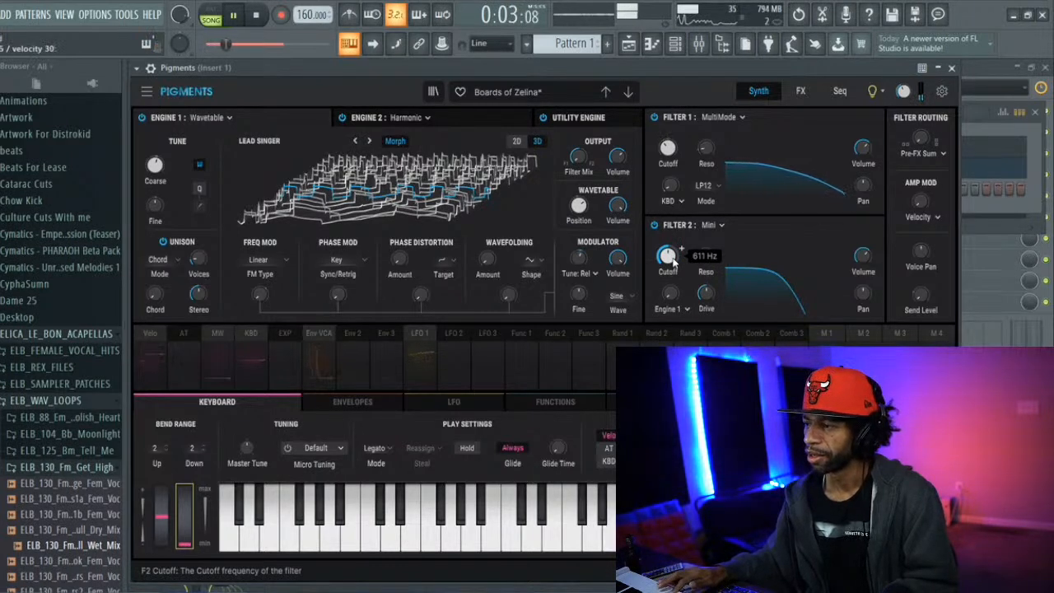
key(space)
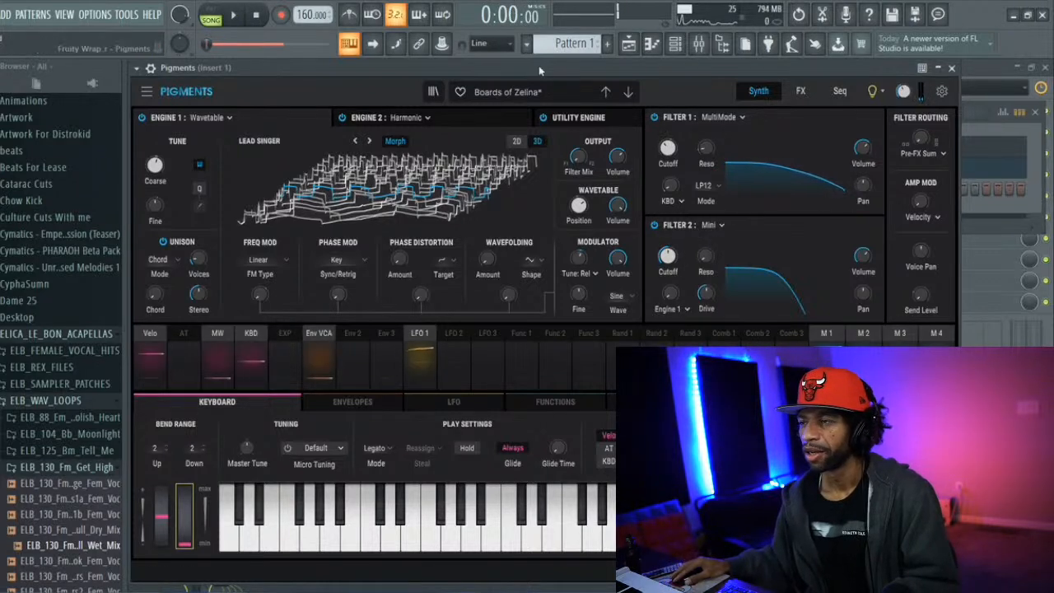
Load the Emotional Piano preset in Pigments and audition it over the song playback
click(539, 91)
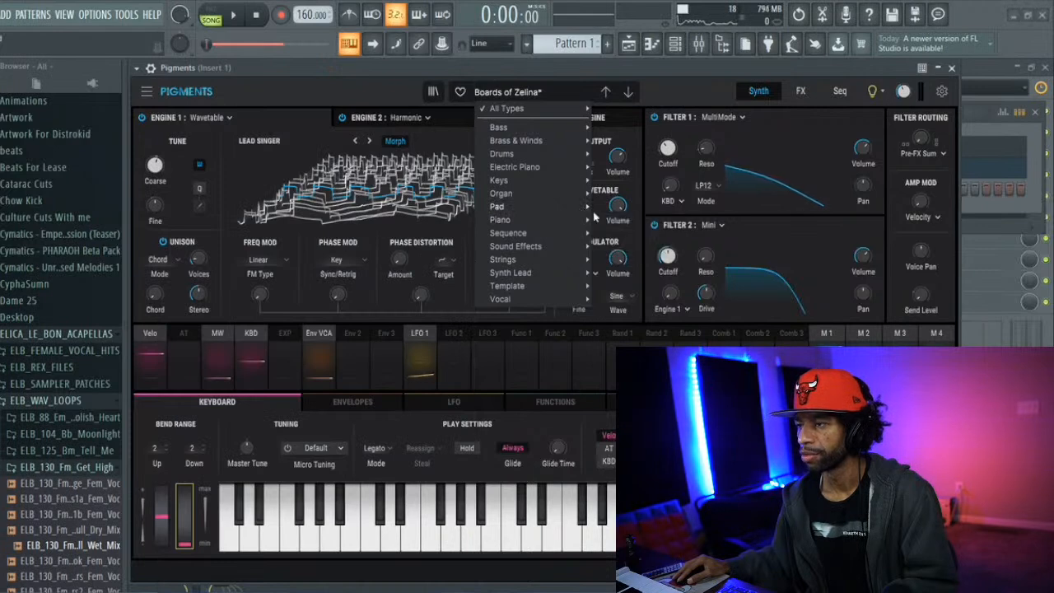
mouse_move(585, 221)
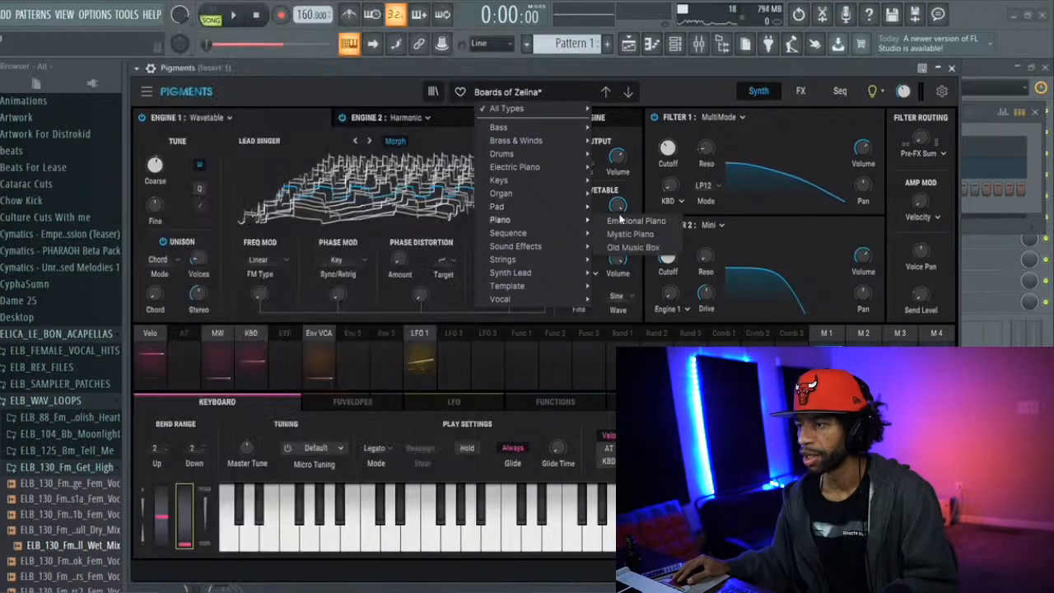
click(622, 221)
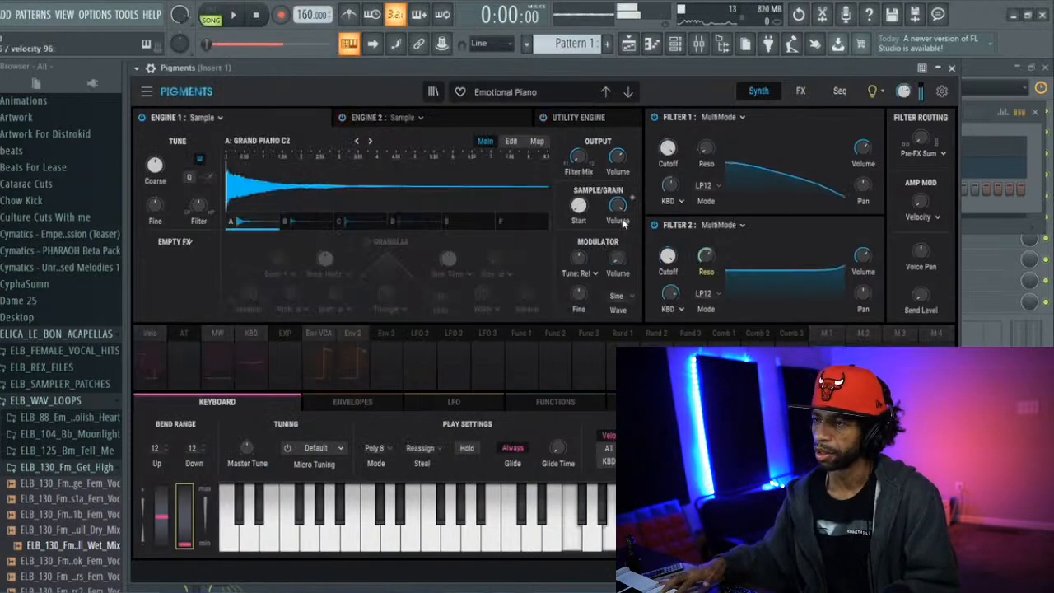
key(space)
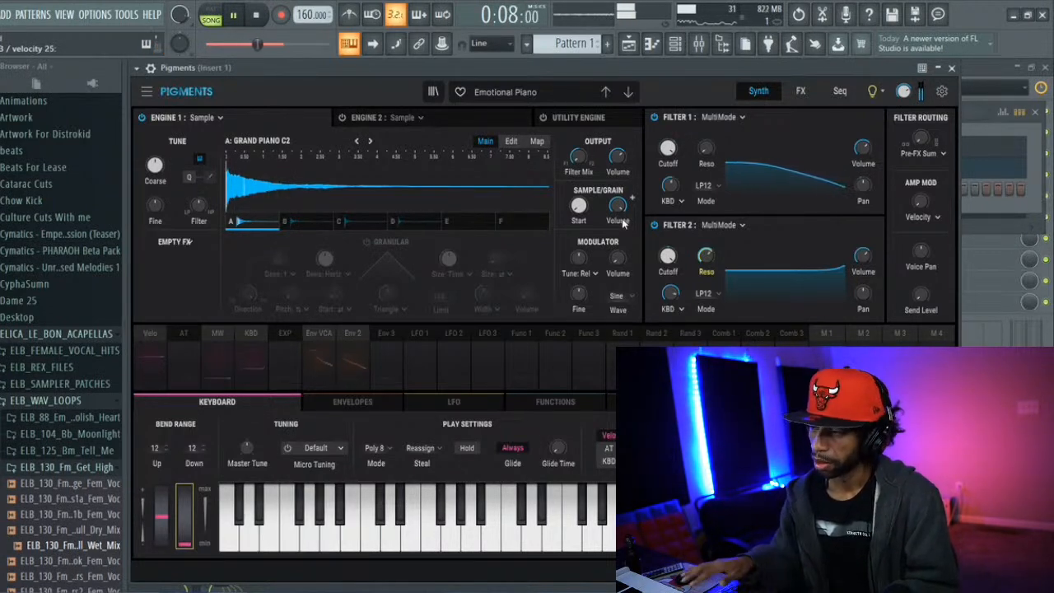
key(space)
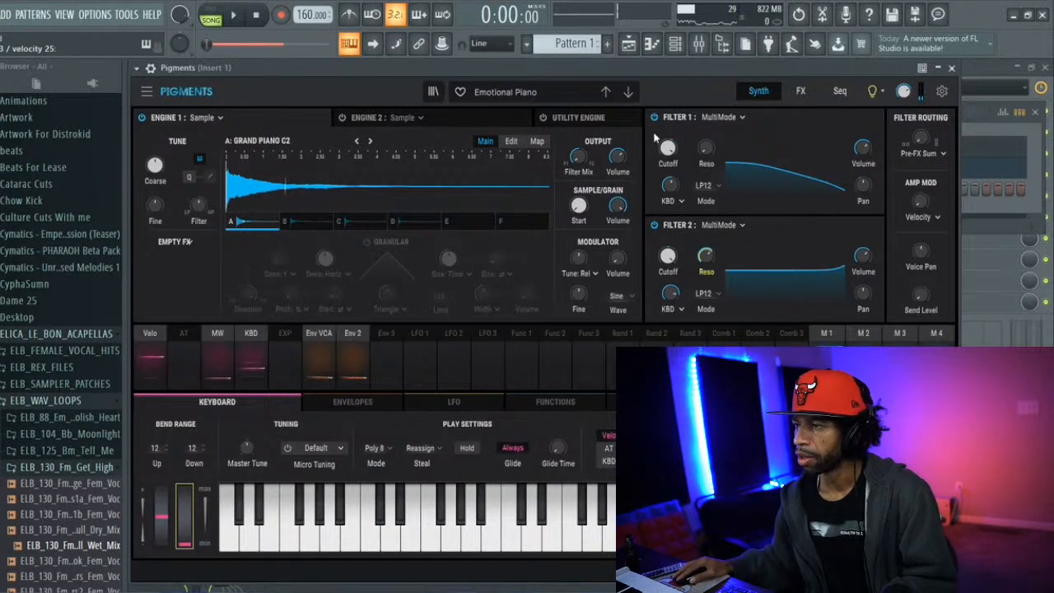
Try the Mystic Piano preset in Pigments, then load Old Music Box from the piano presets
click(542, 94)
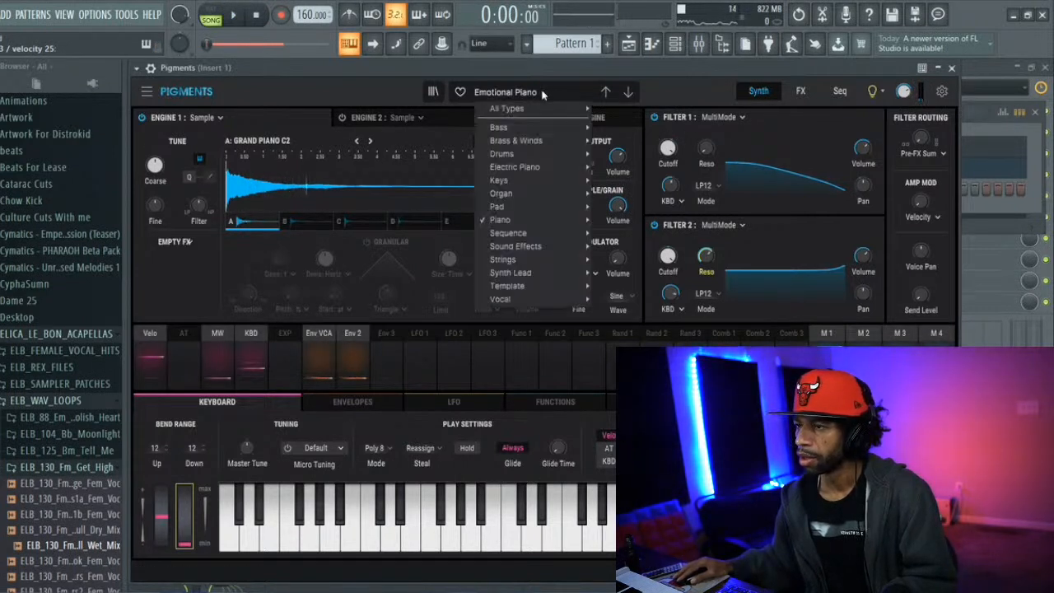
mouse_move(565, 223)
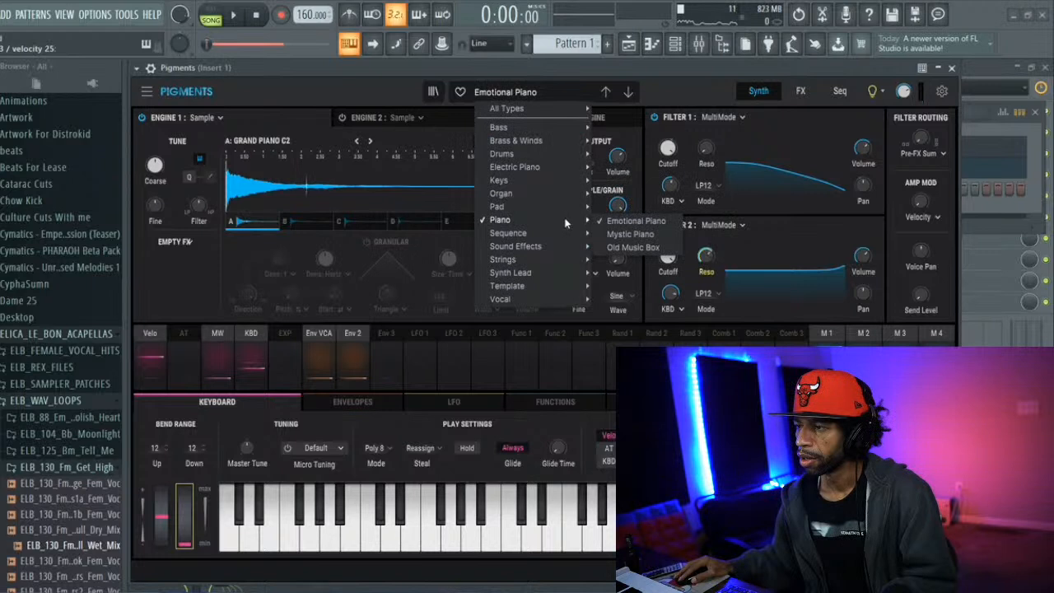
click(611, 234)
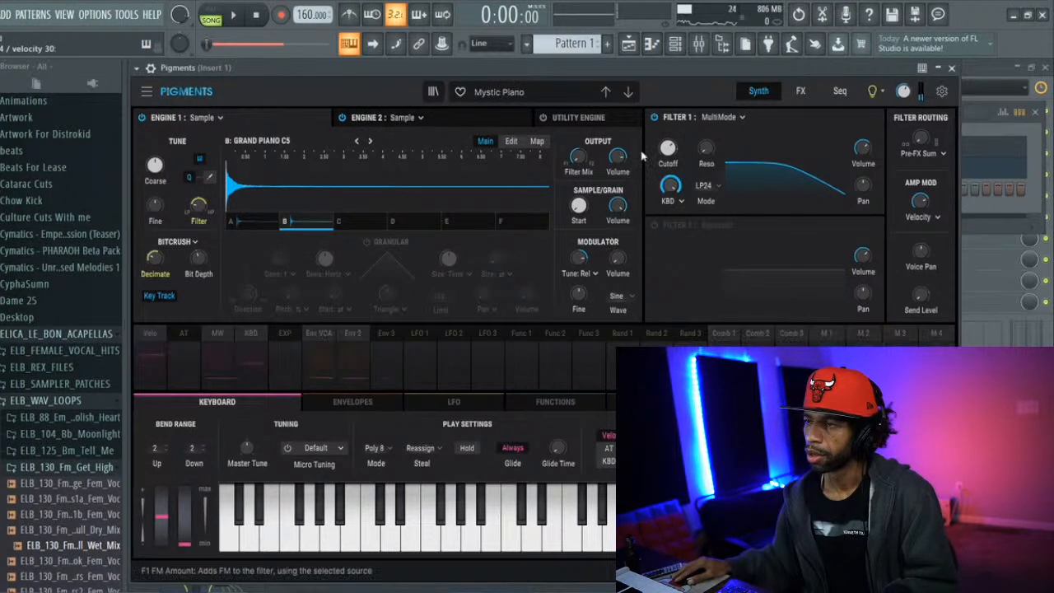
click(567, 91)
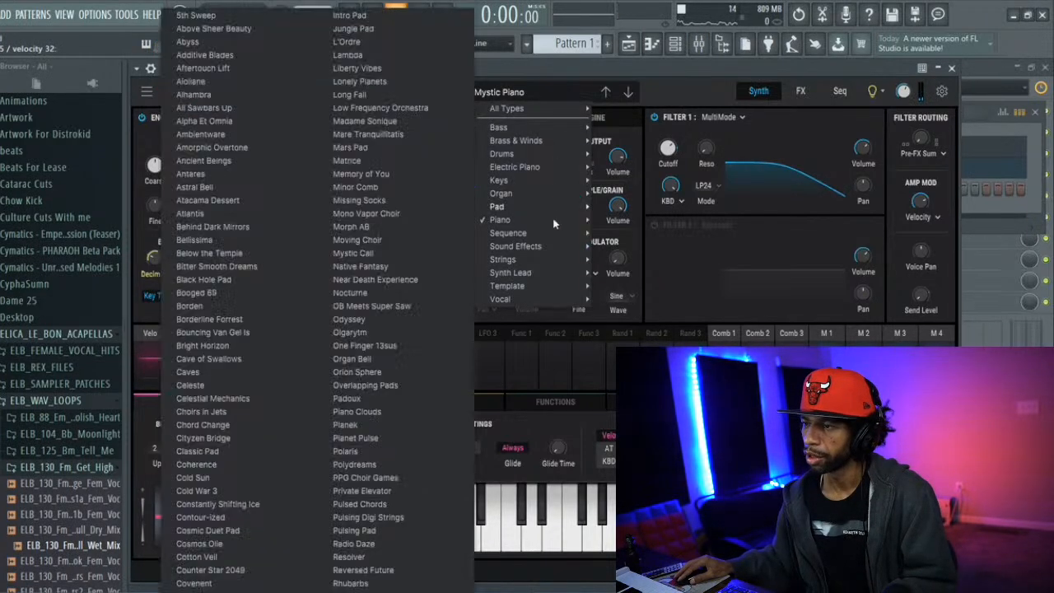
mouse_move(574, 221)
click(632, 247)
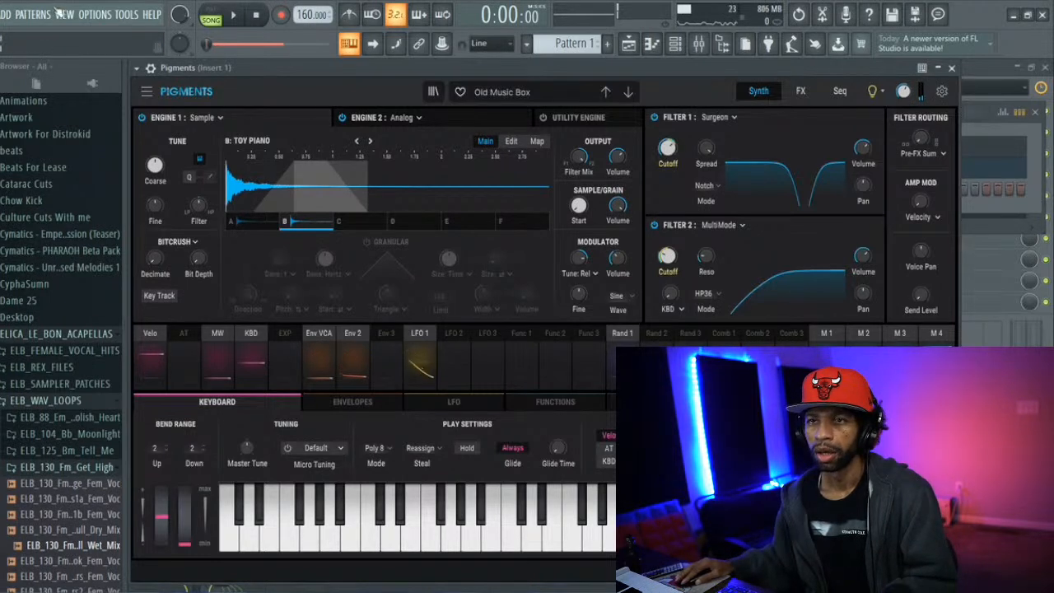
Add the TIZE instrument as a new channel and reposition its plugin window over Pigments
click(5, 15)
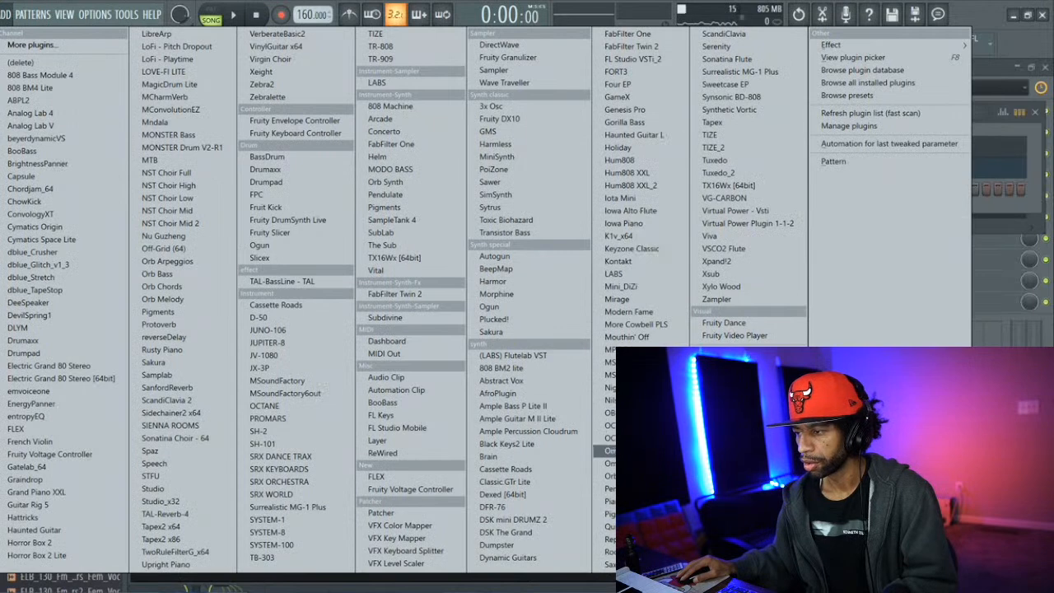
click(713, 135)
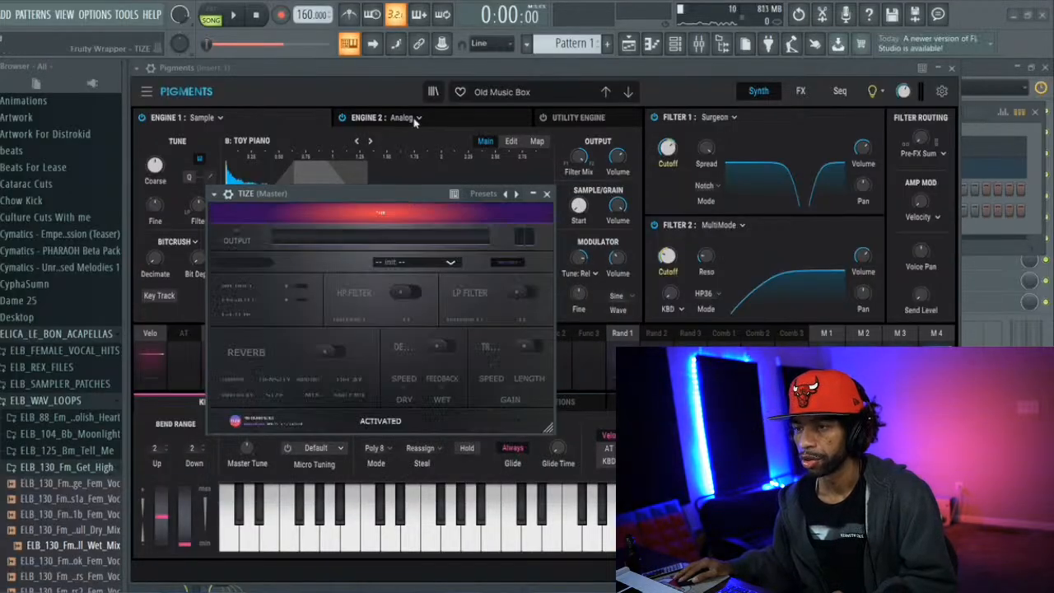
drag(409, 192, 415, 107)
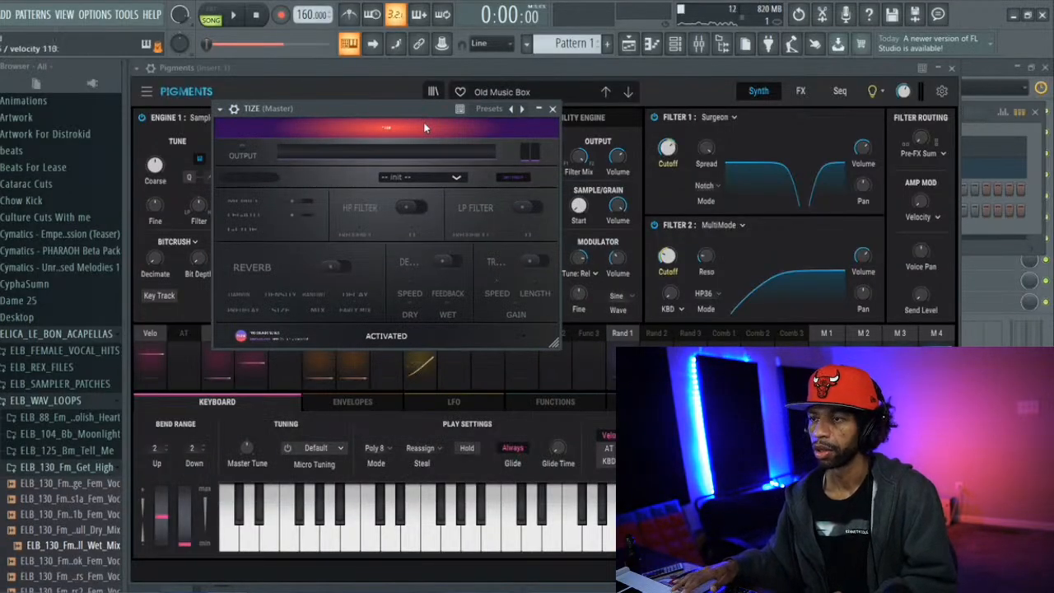
click(686, 48)
click(687, 48)
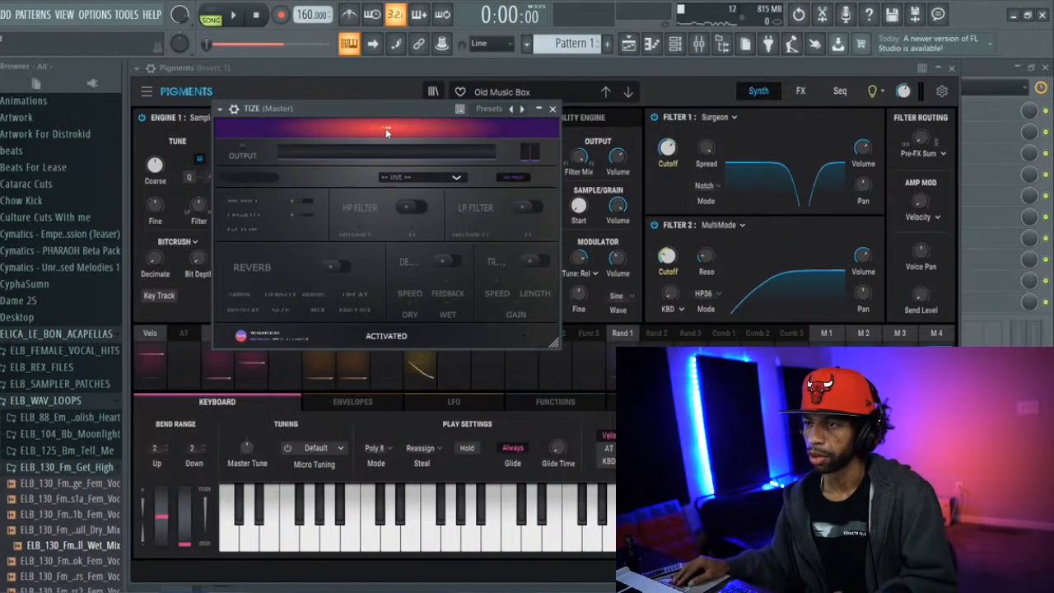
Load the Dark Gamer Lead preset in TIZE and cancel the preset-naming dialog
click(407, 177)
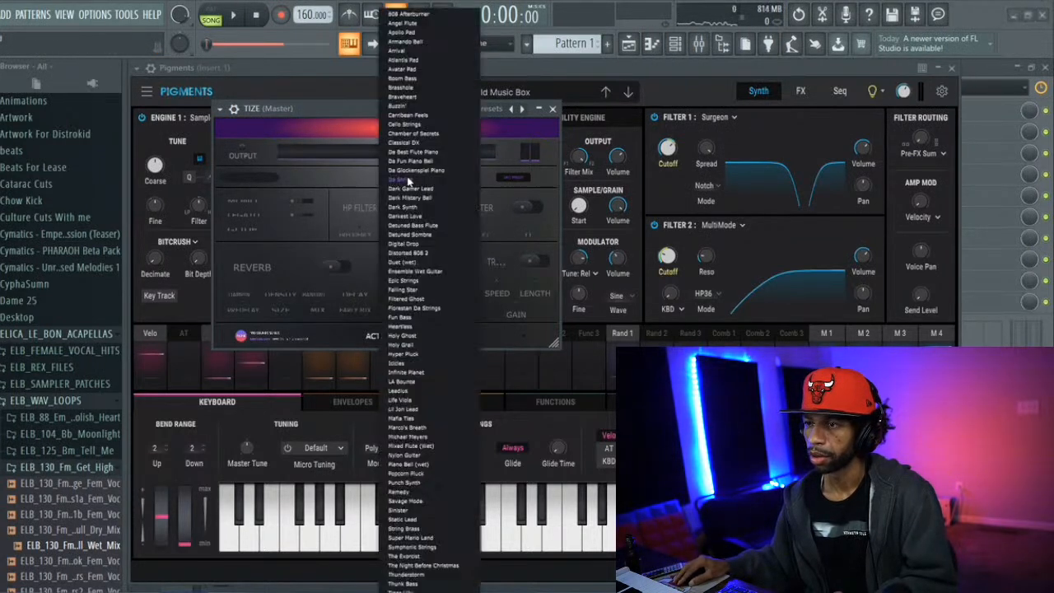
click(407, 189)
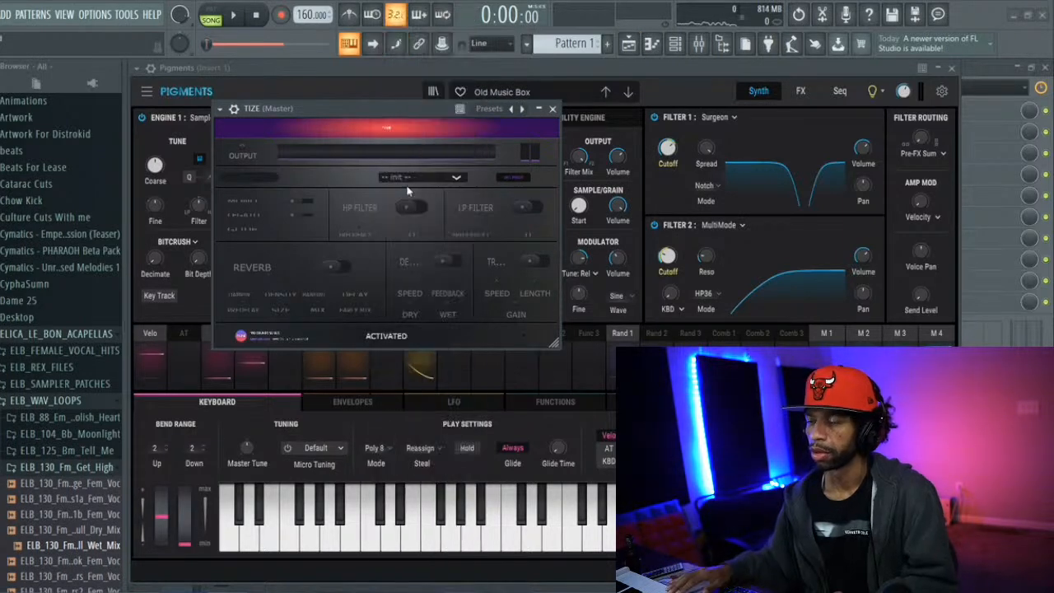
click(447, 179)
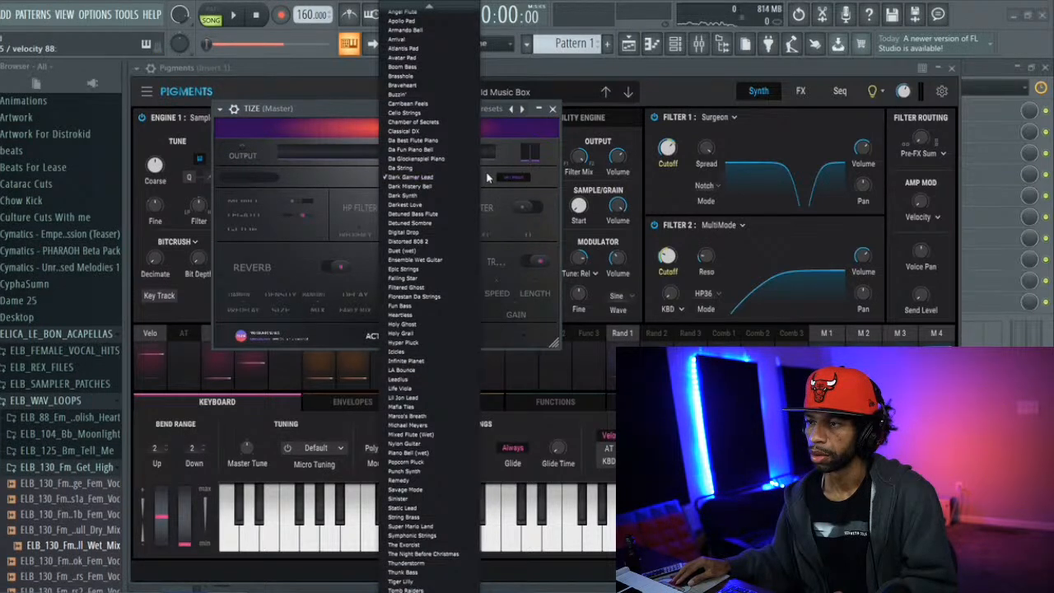
click(486, 178)
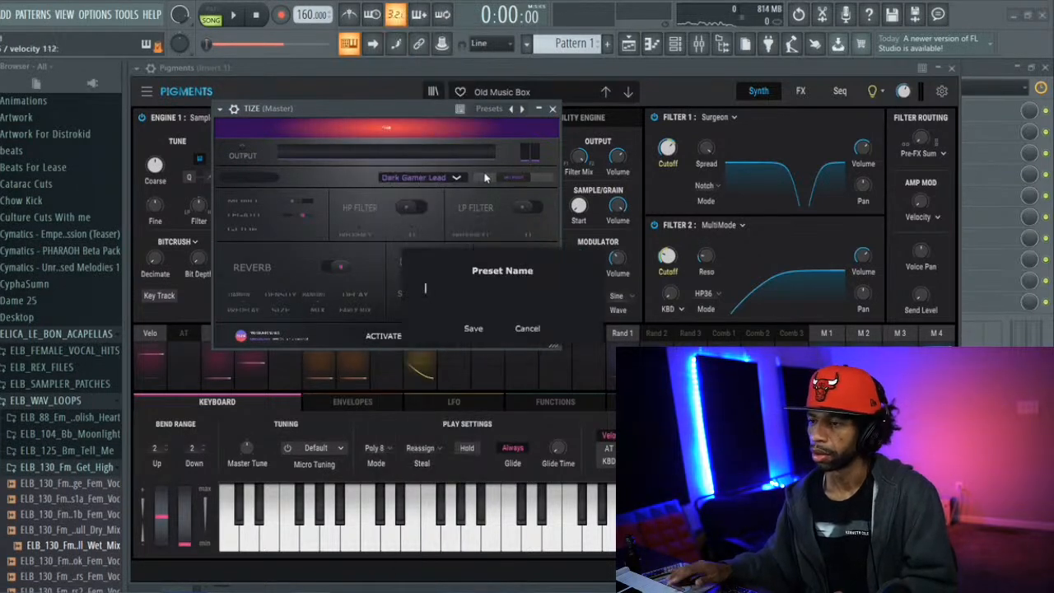
click(527, 329)
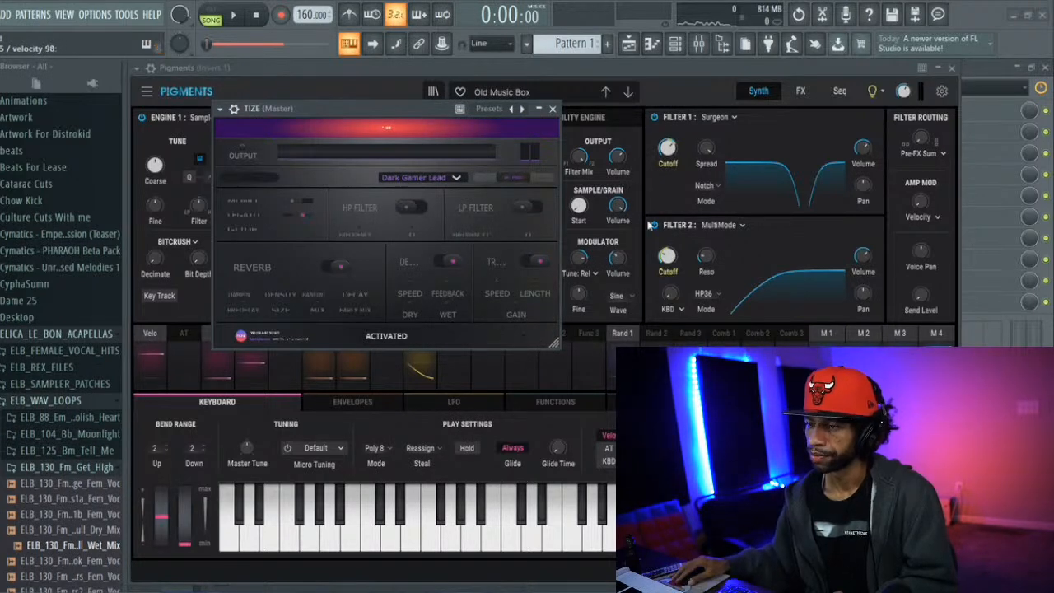
Reopen the TIZE window from the channel rack and reposition the enlarged interface so its title bar controls are reachable
click(674, 44)
click(674, 44)
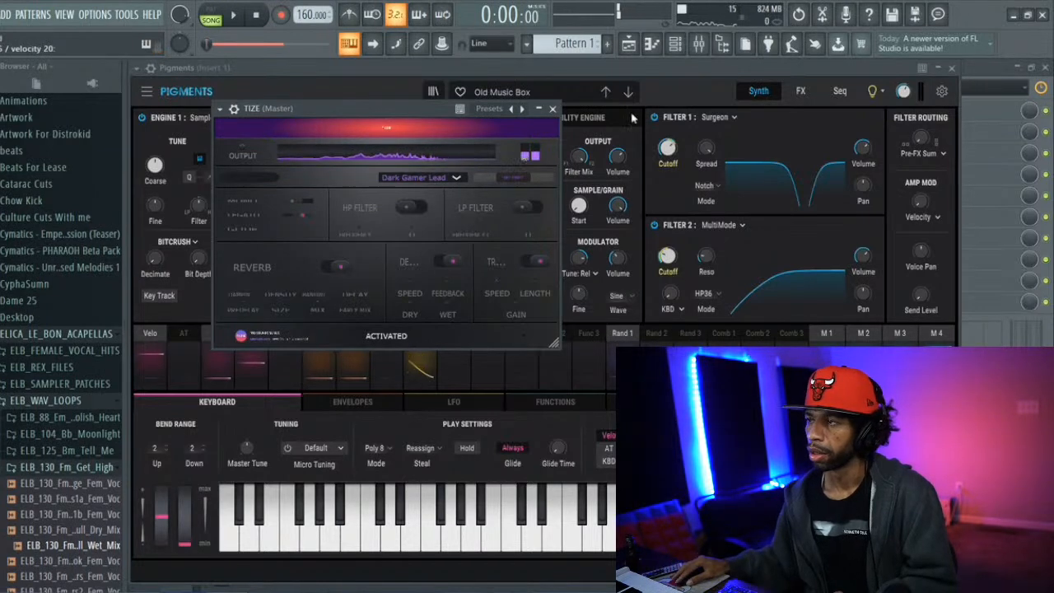
click(675, 44)
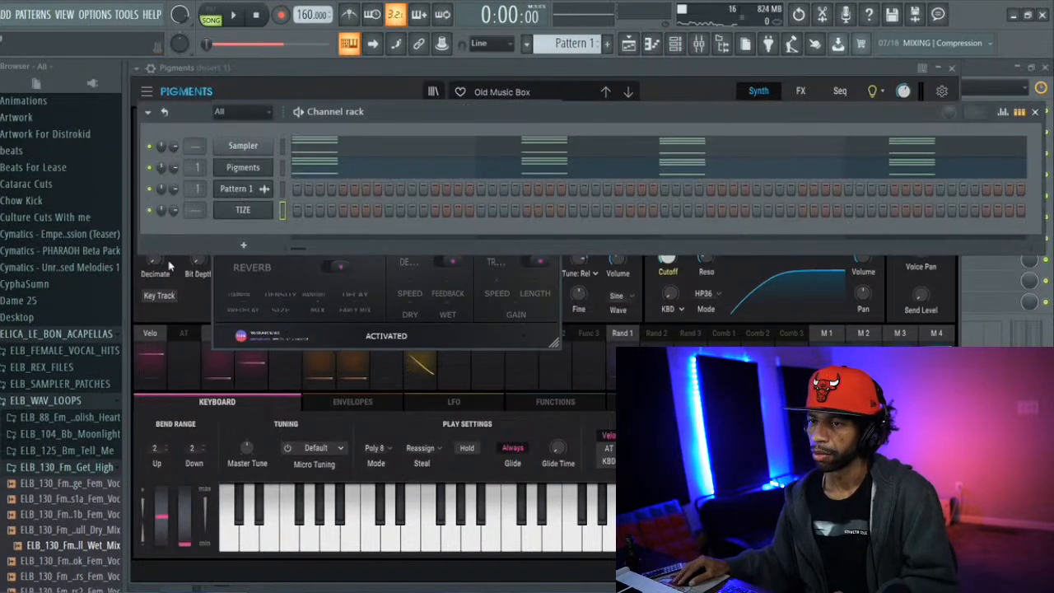
click(243, 210)
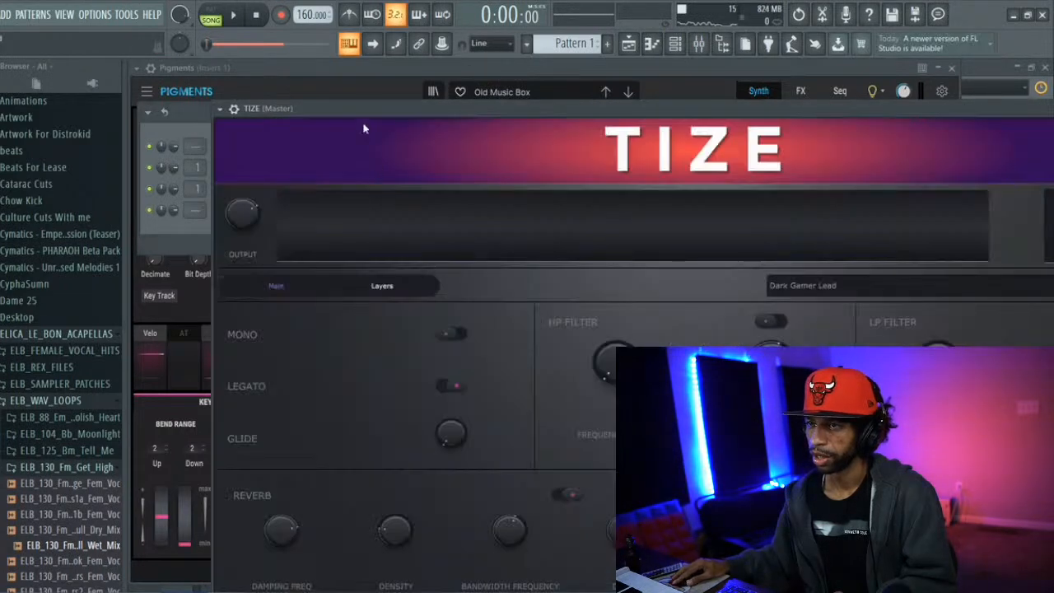
drag(359, 111, 103, 6)
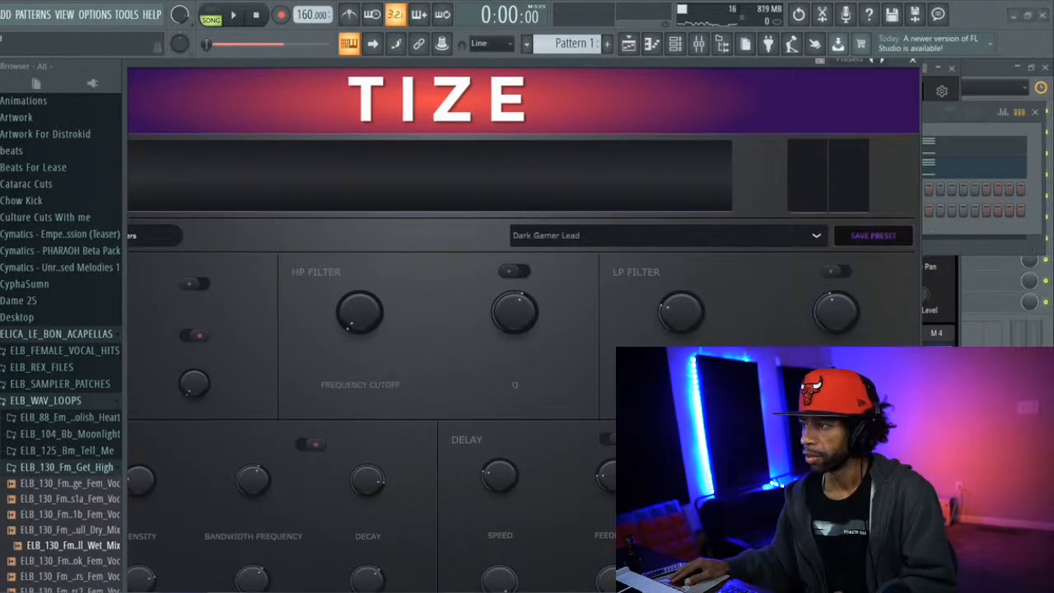
drag(581, 121, 605, 139)
drag(514, 134, 581, 52)
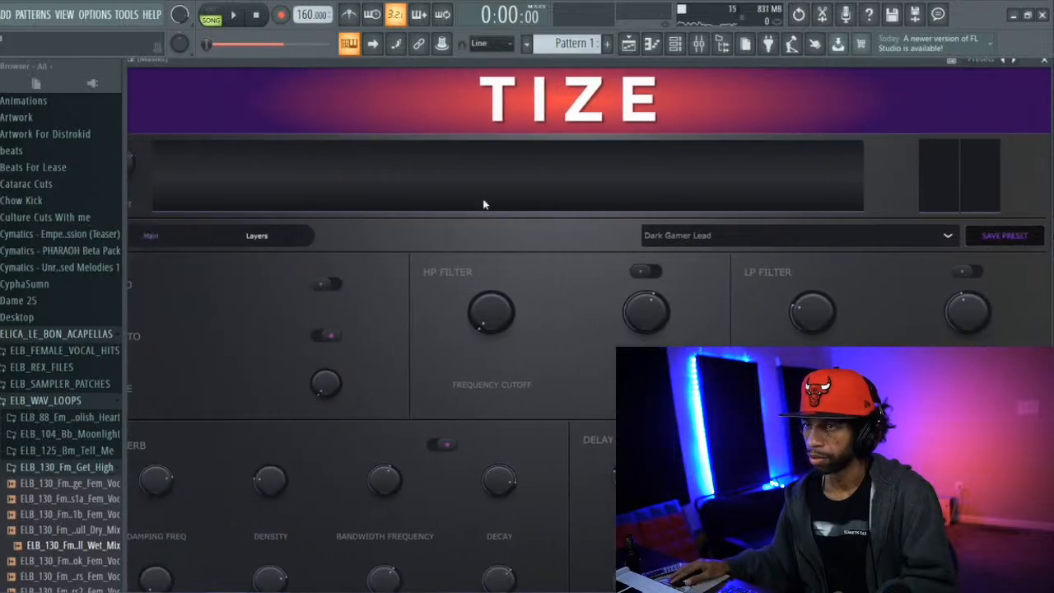
drag(400, 61, 493, 118)
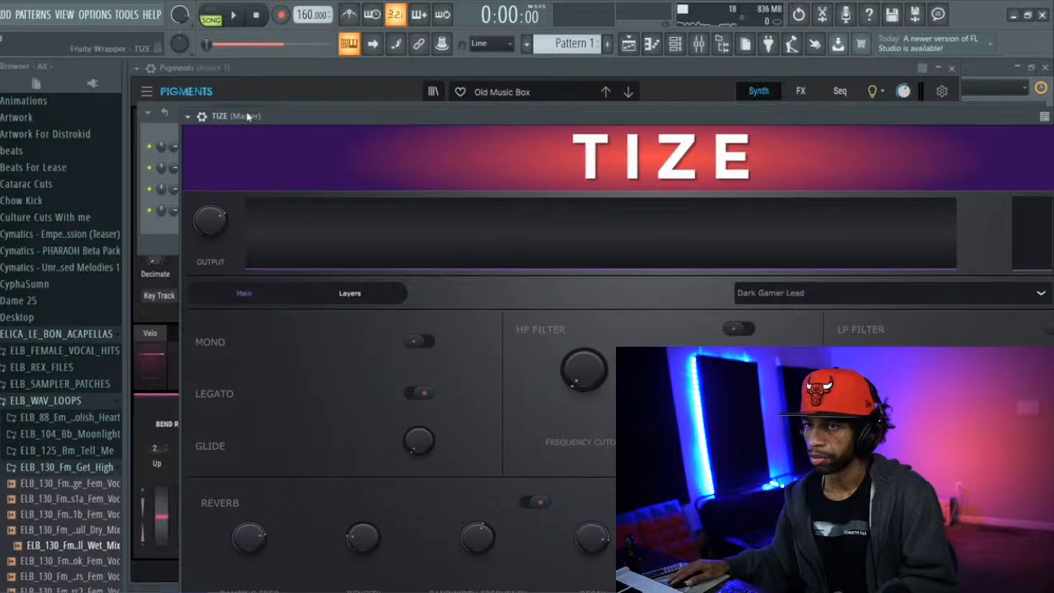
Examine TIZE's plugin options, including its wrapper settings, processing and troubleshooting pages and its miscellaneous channel functions
click(189, 117)
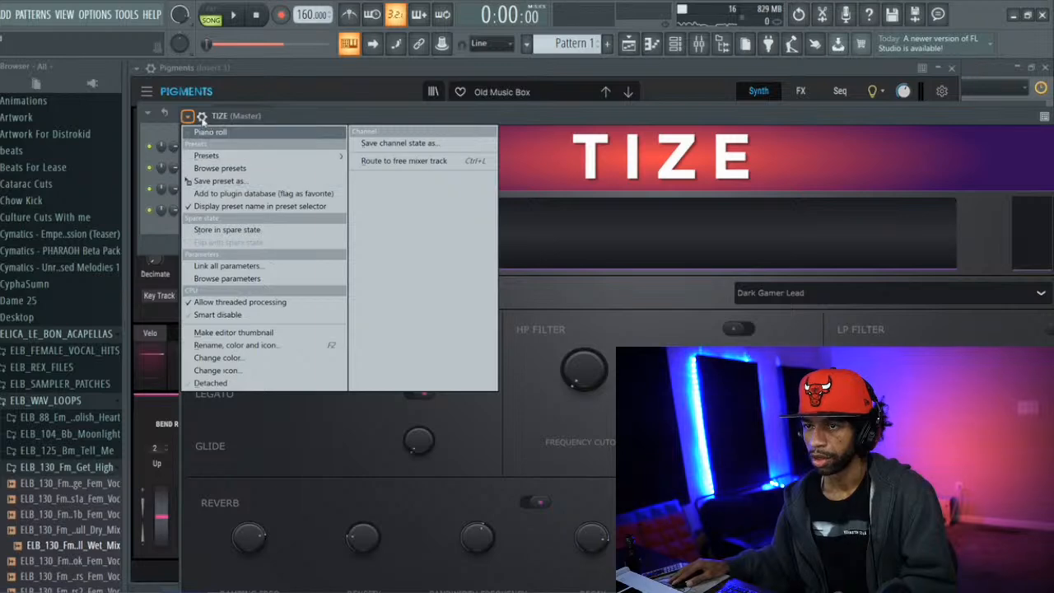
click(202, 117)
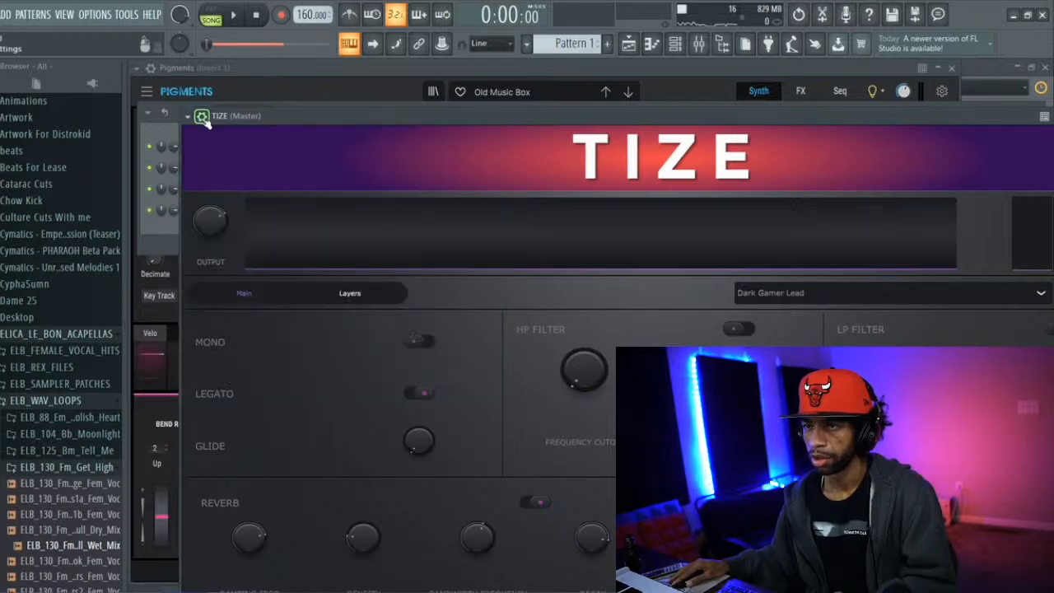
click(201, 117)
click(230, 141)
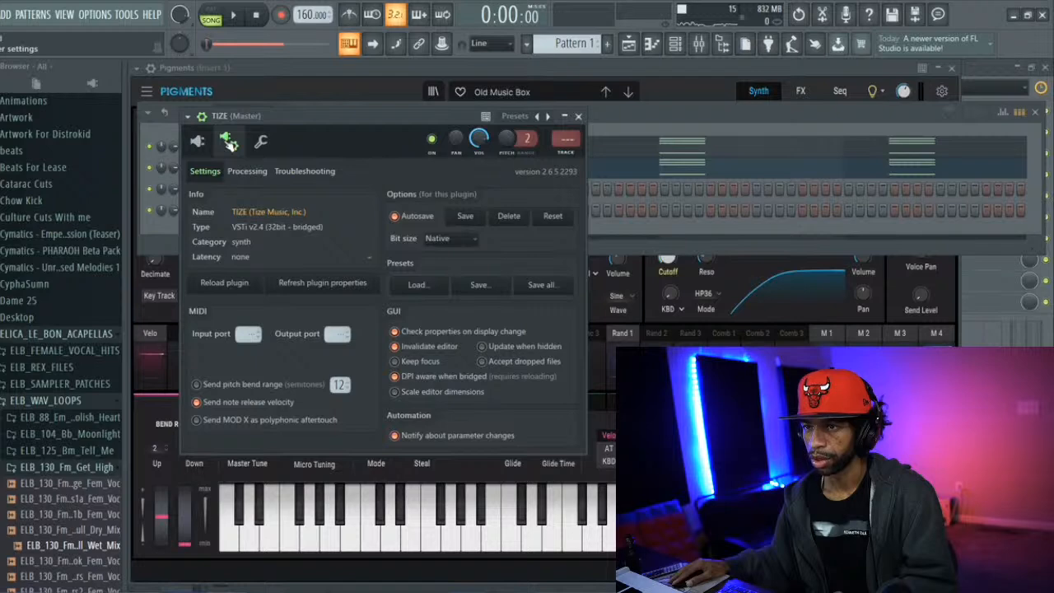
click(200, 141)
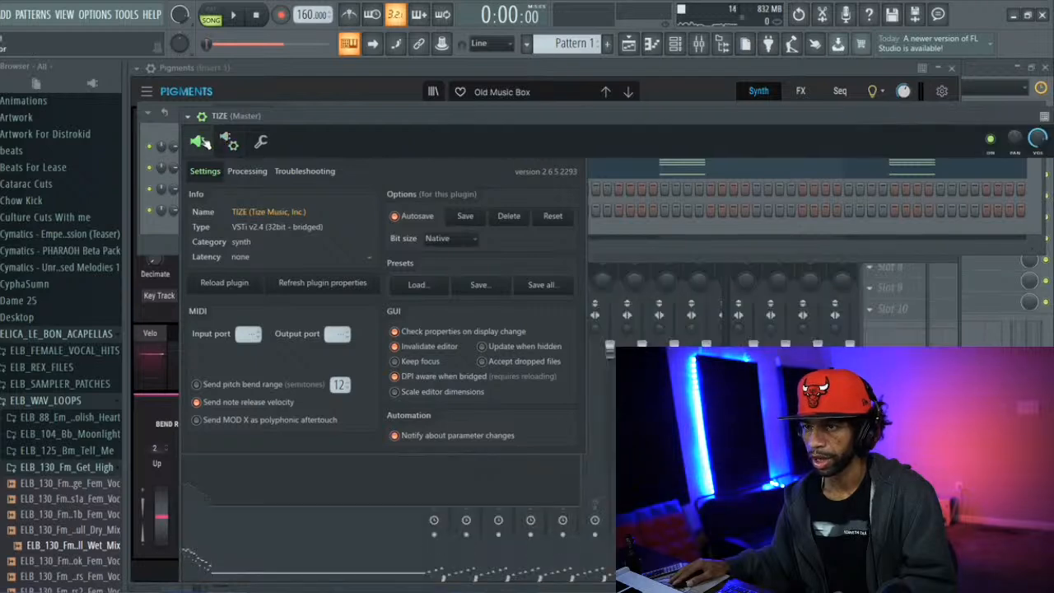
click(228, 142)
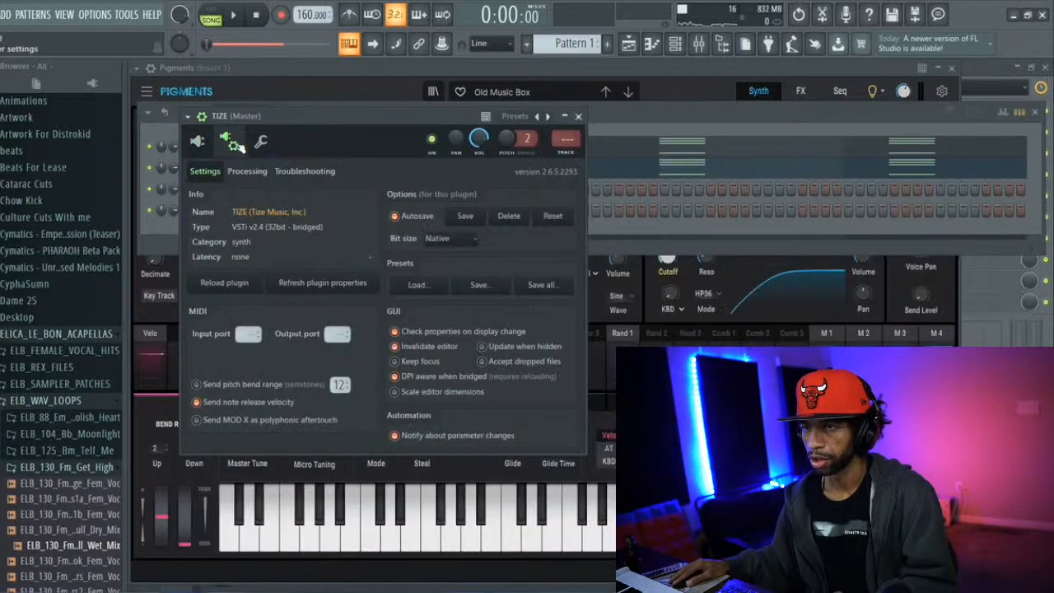
click(261, 143)
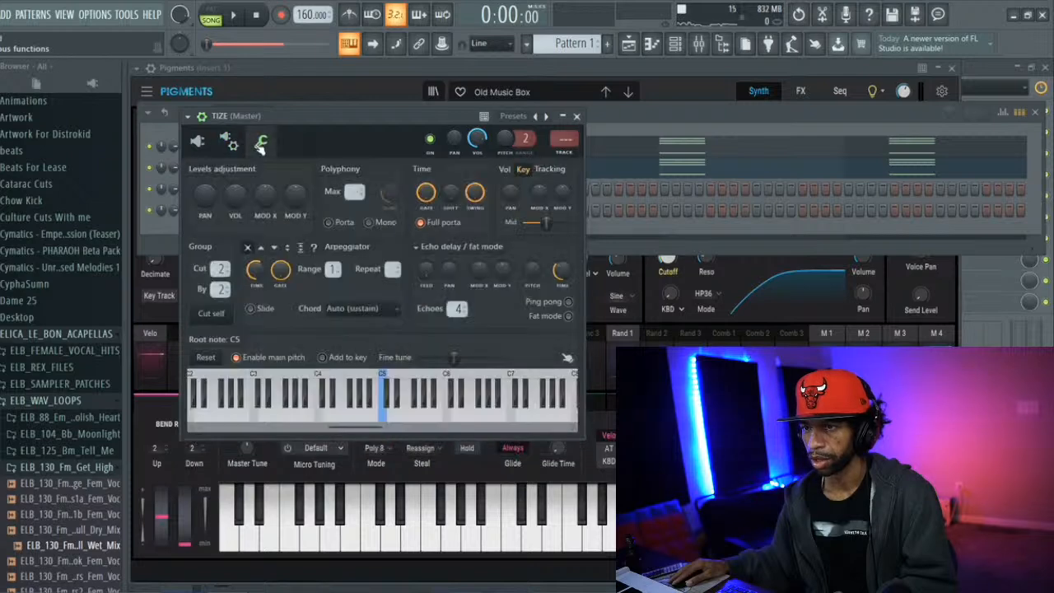
click(231, 143)
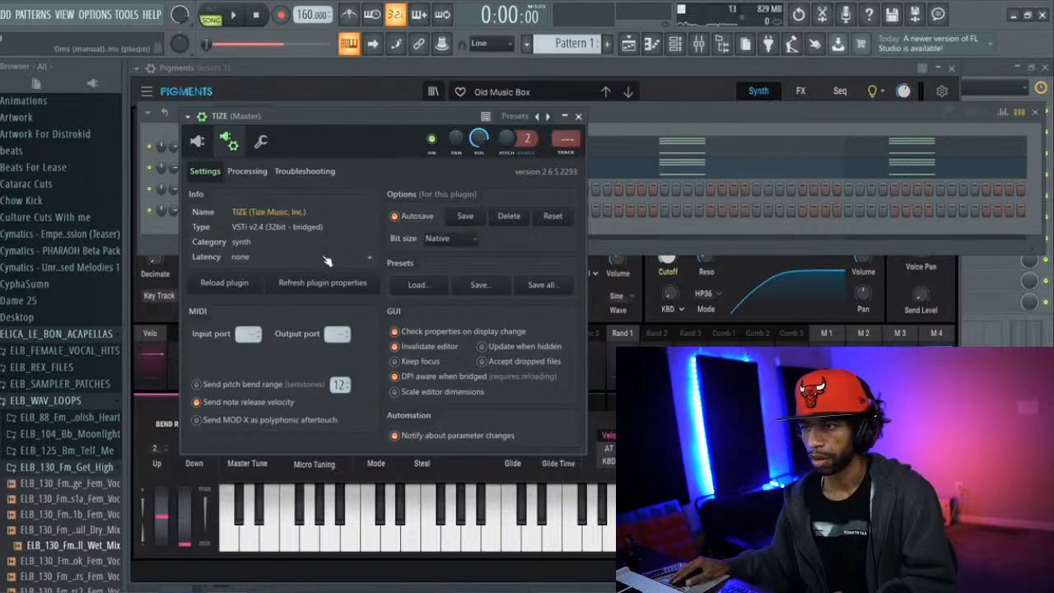
click(301, 174)
click(258, 174)
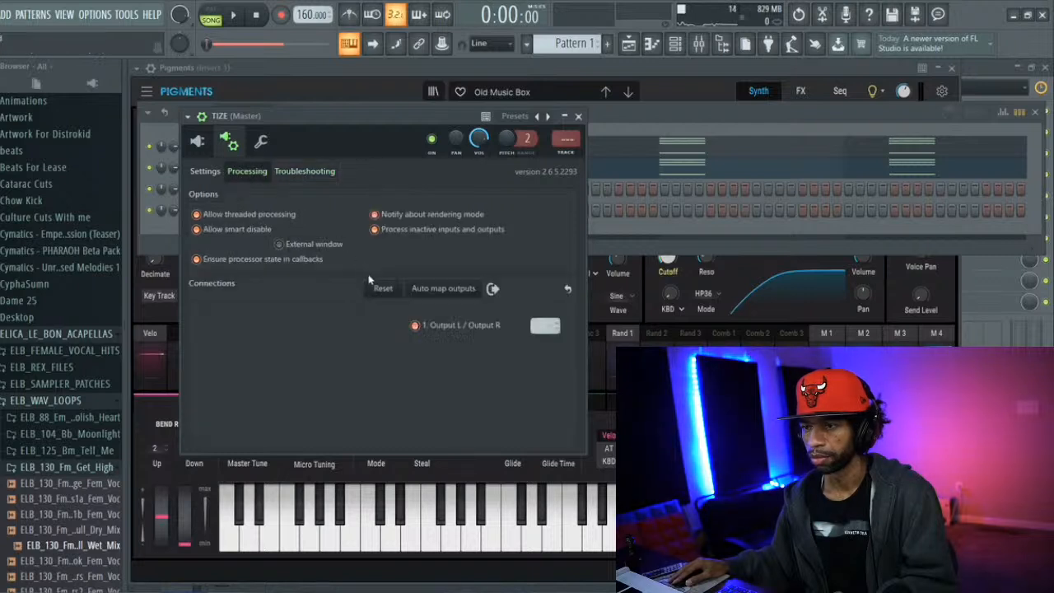
click(211, 174)
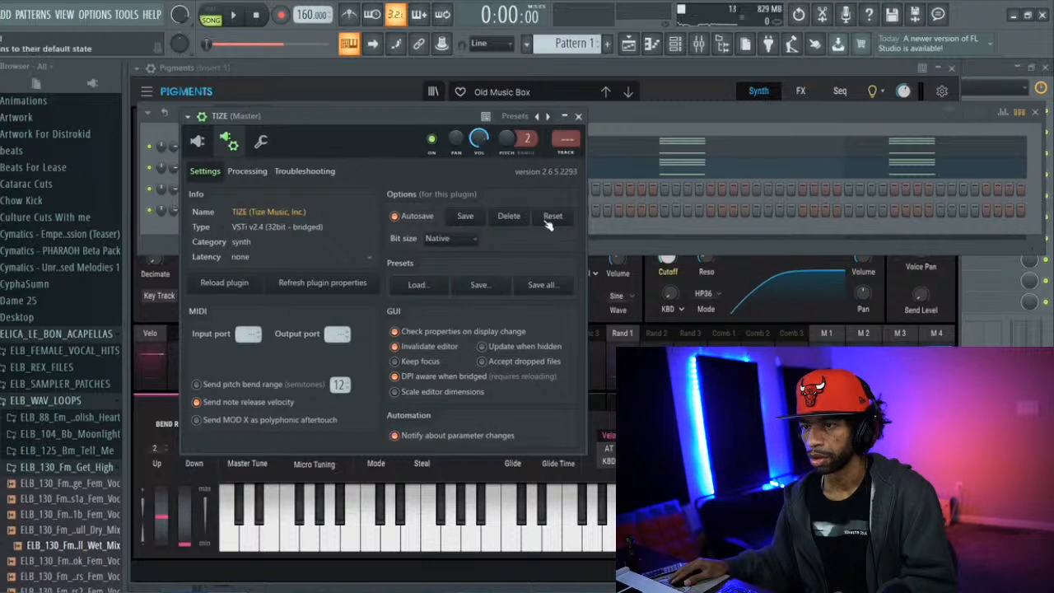
Reload the TIZE plugin and reopen its editor from the channel rack
click(236, 285)
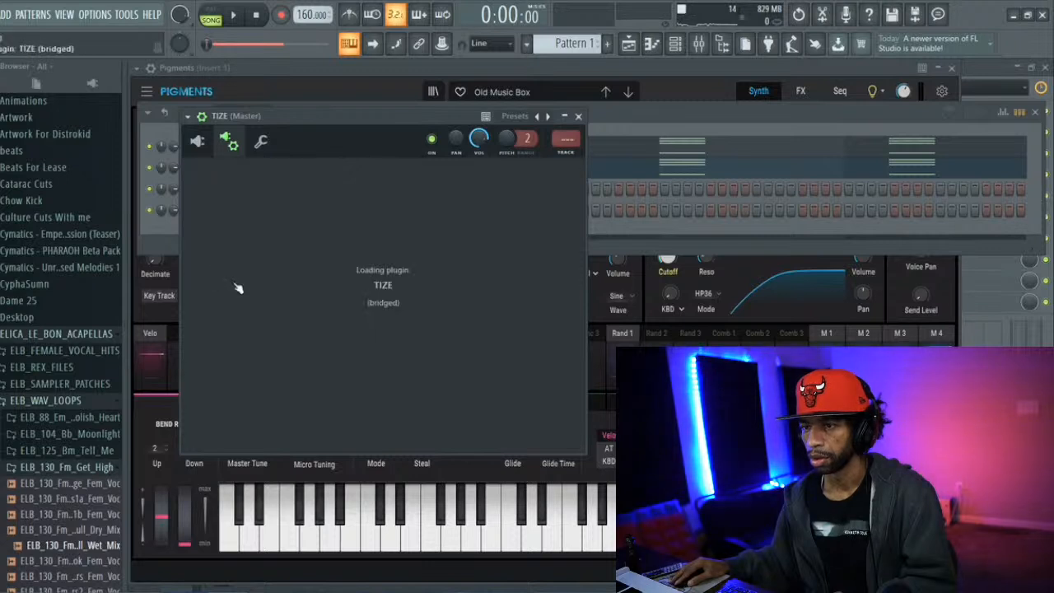
click(200, 144)
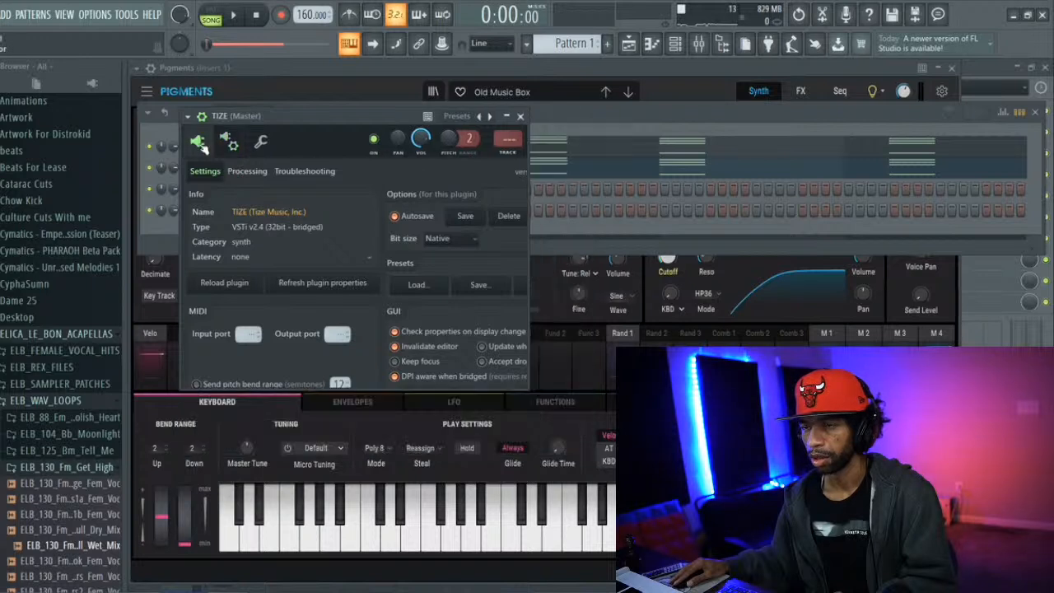
click(151, 238)
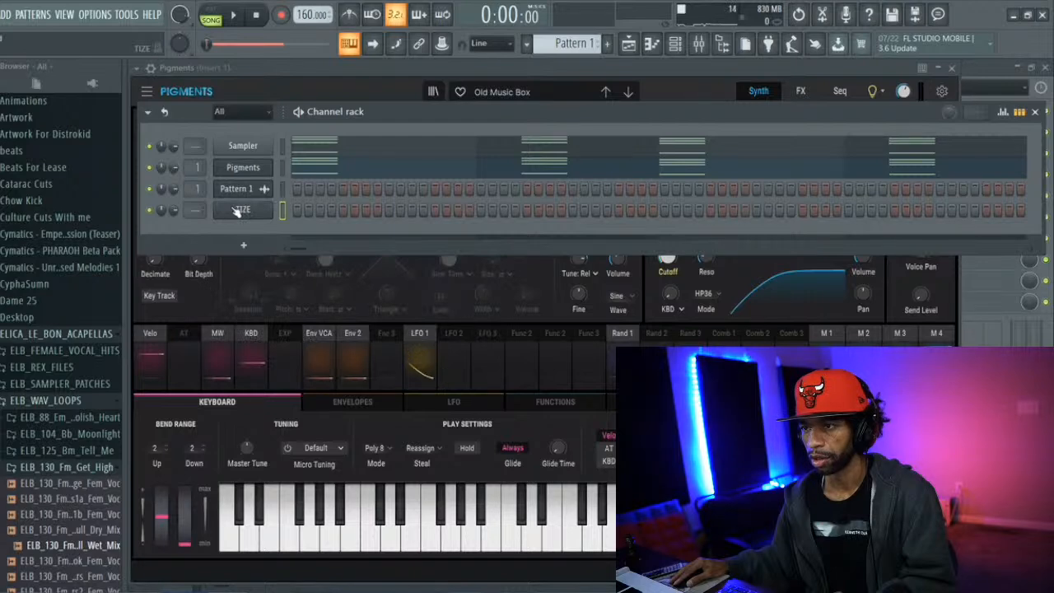
click(236, 211)
click(242, 212)
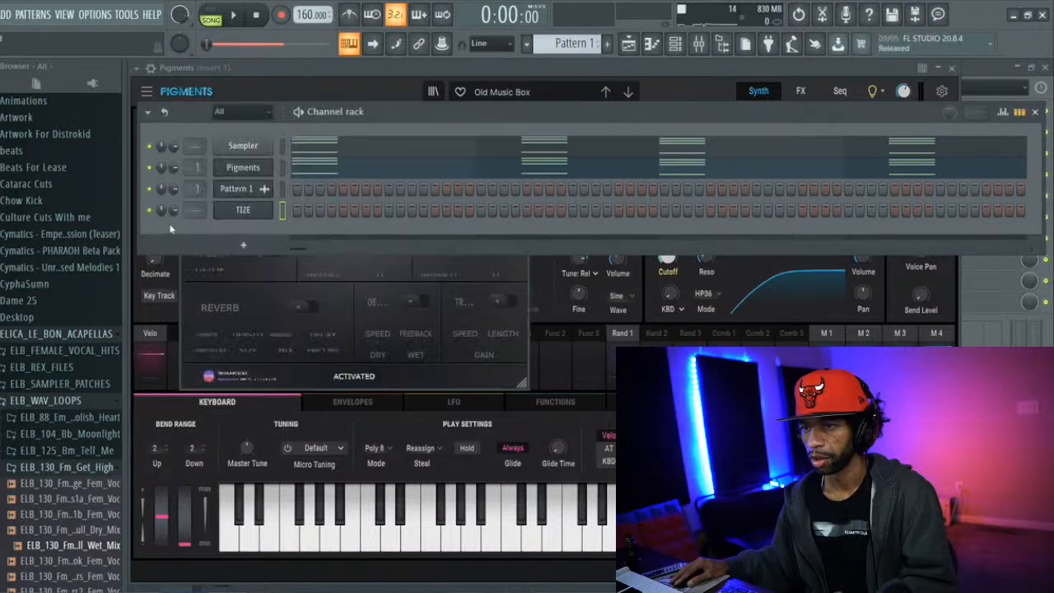
click(241, 212)
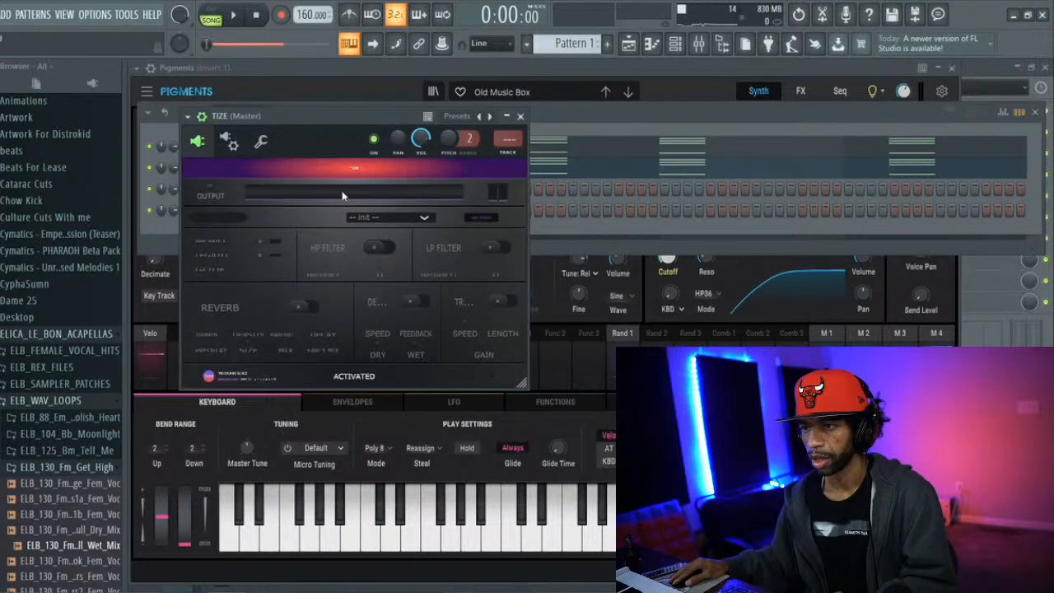
Load the Dark Gamer Lead preset in TIZE and audition it
click(369, 217)
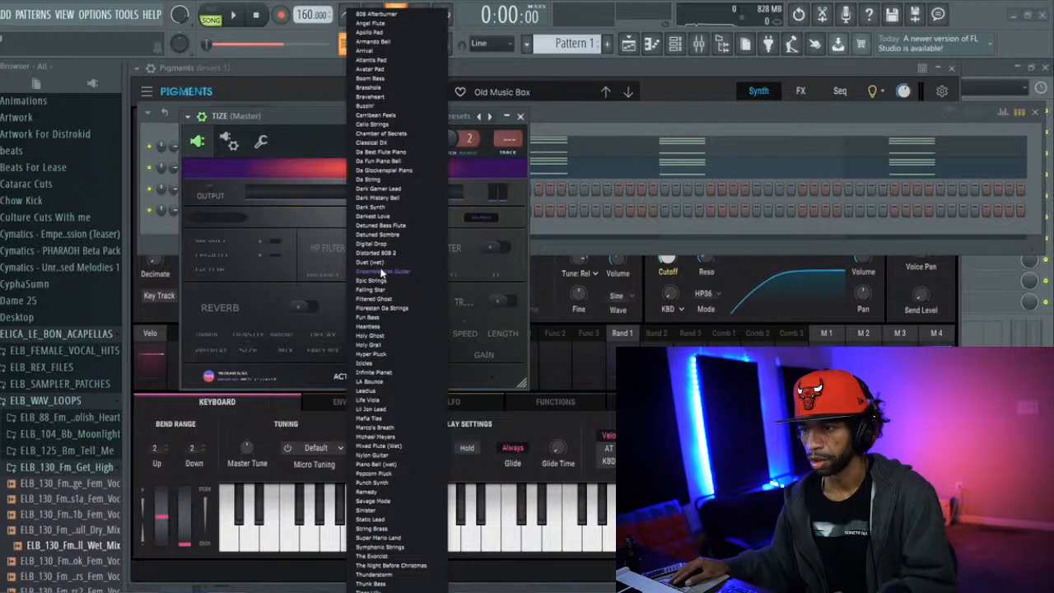
click(381, 192)
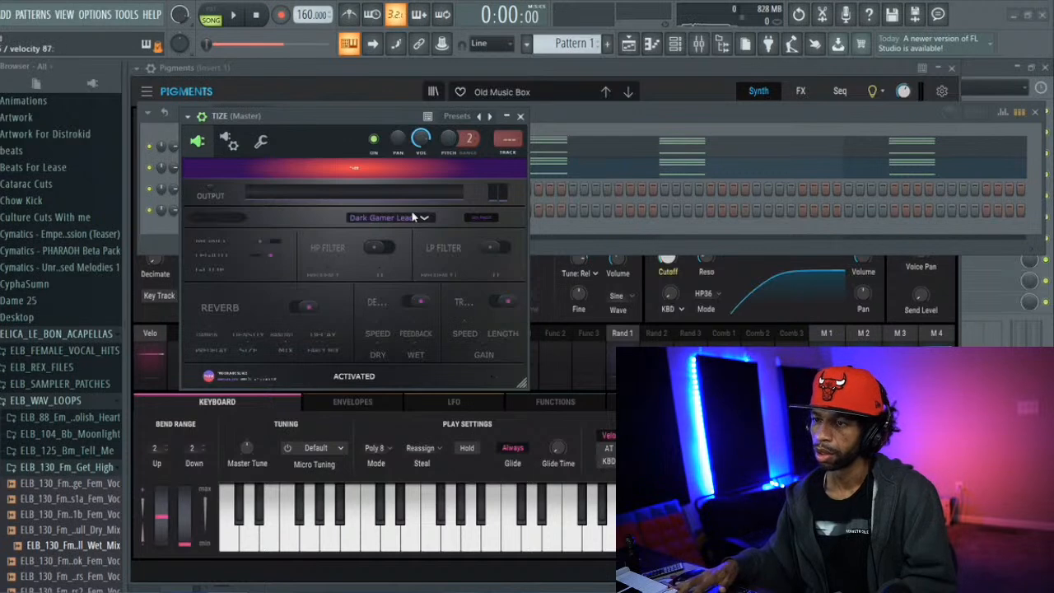
click(144, 230)
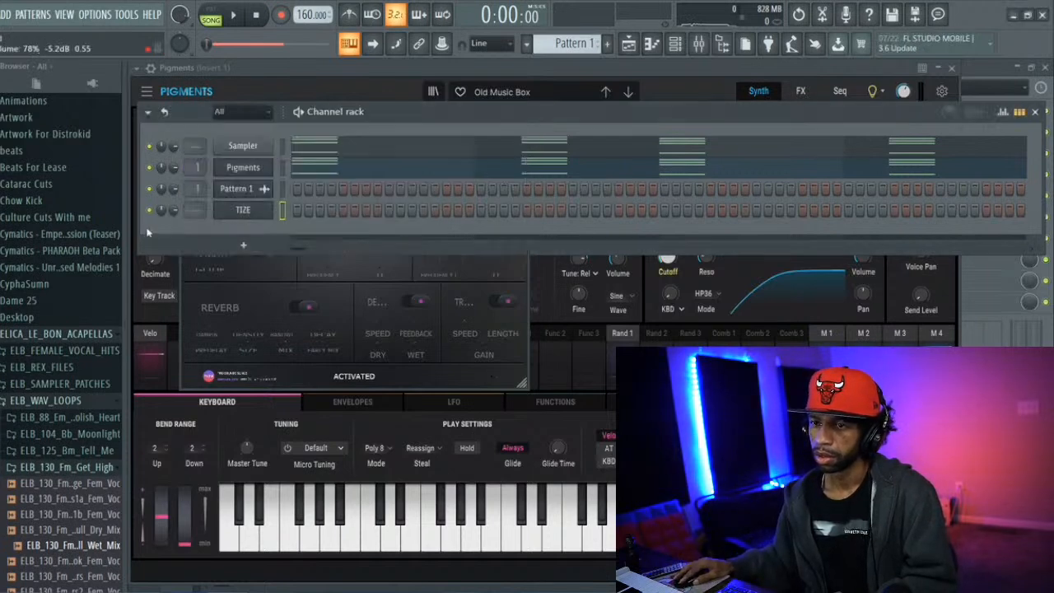
click(244, 269)
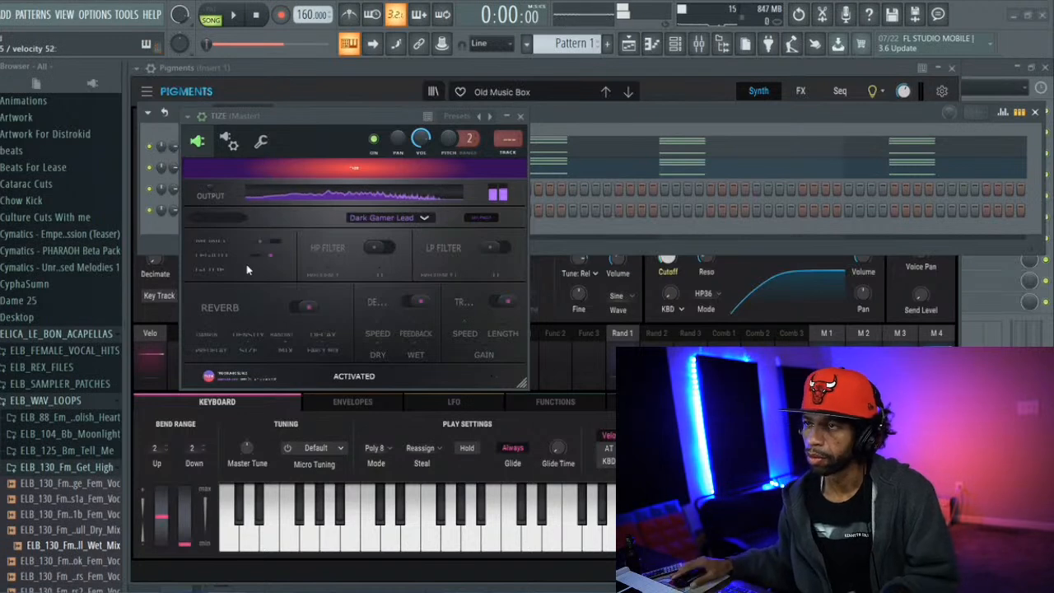
click(168, 229)
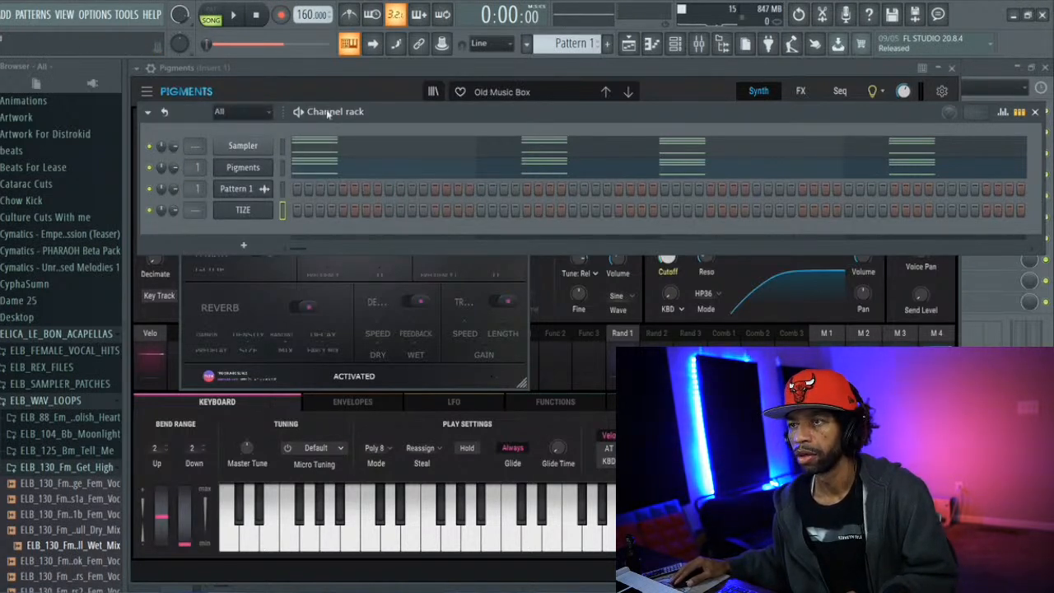
right_click(240, 168)
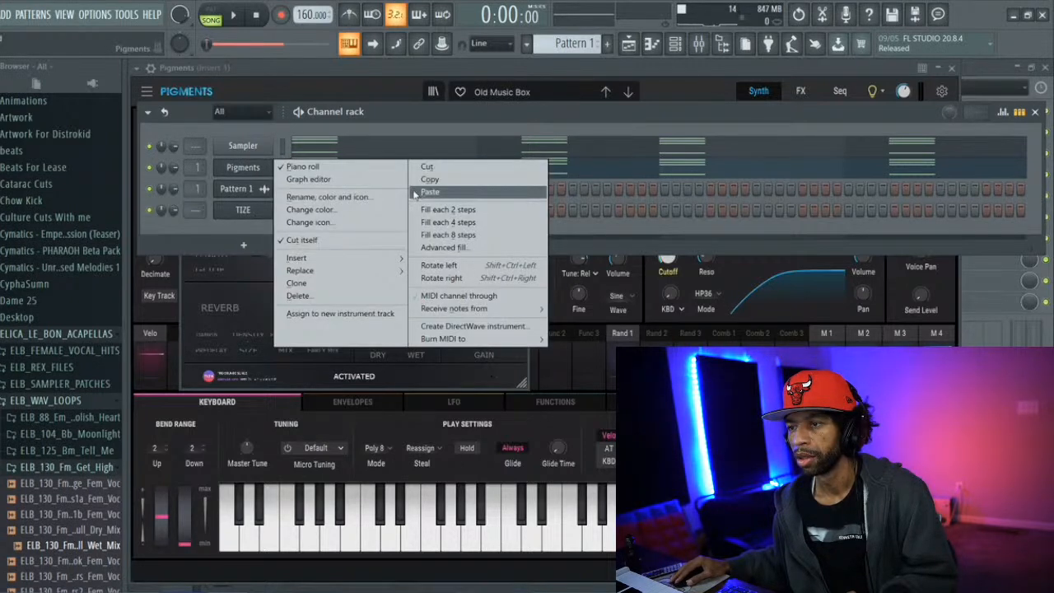
click(233, 274)
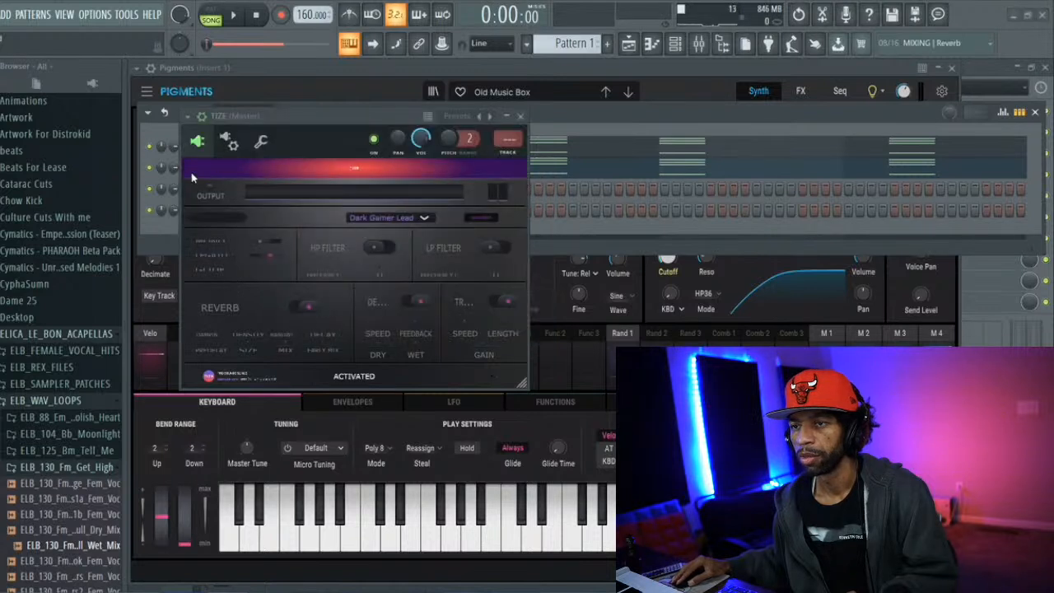
Detach the TIZE window to enlarge its interface, reposition it closer to the browser, and reattach it
click(188, 120)
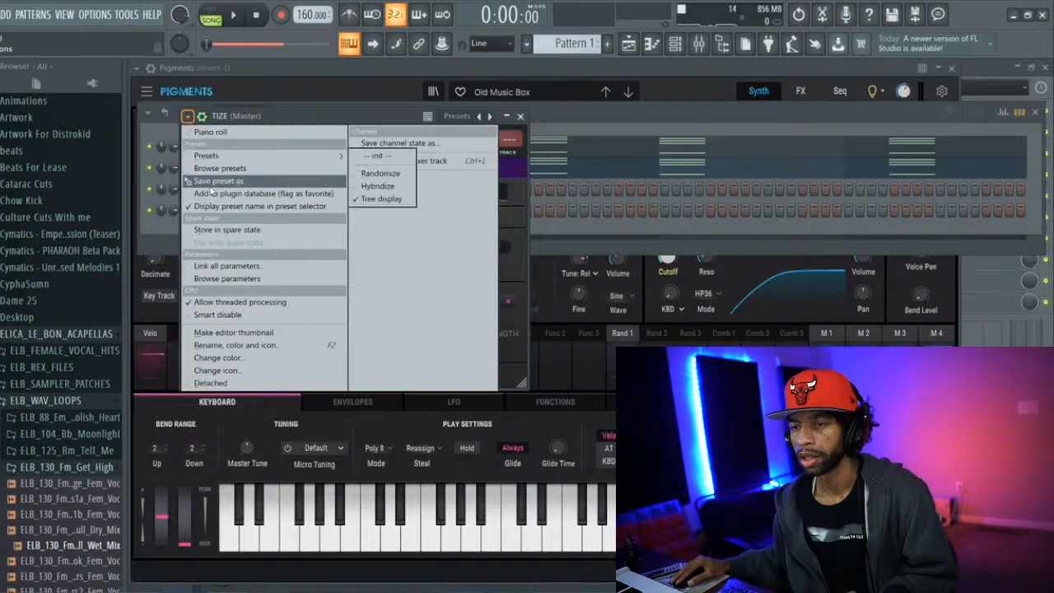
click(243, 384)
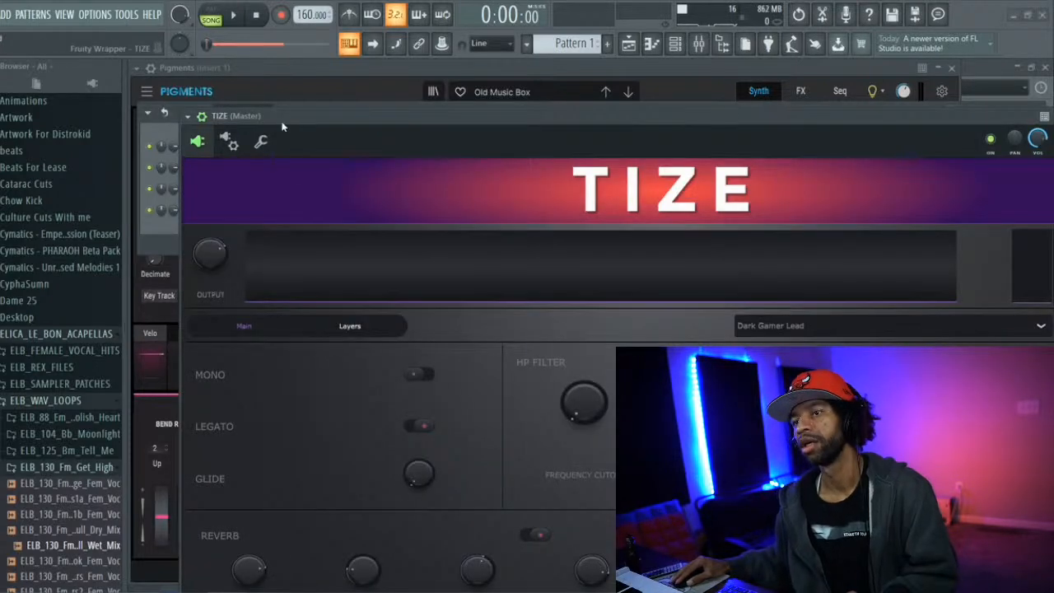
drag(284, 121, 224, 119)
click(126, 110)
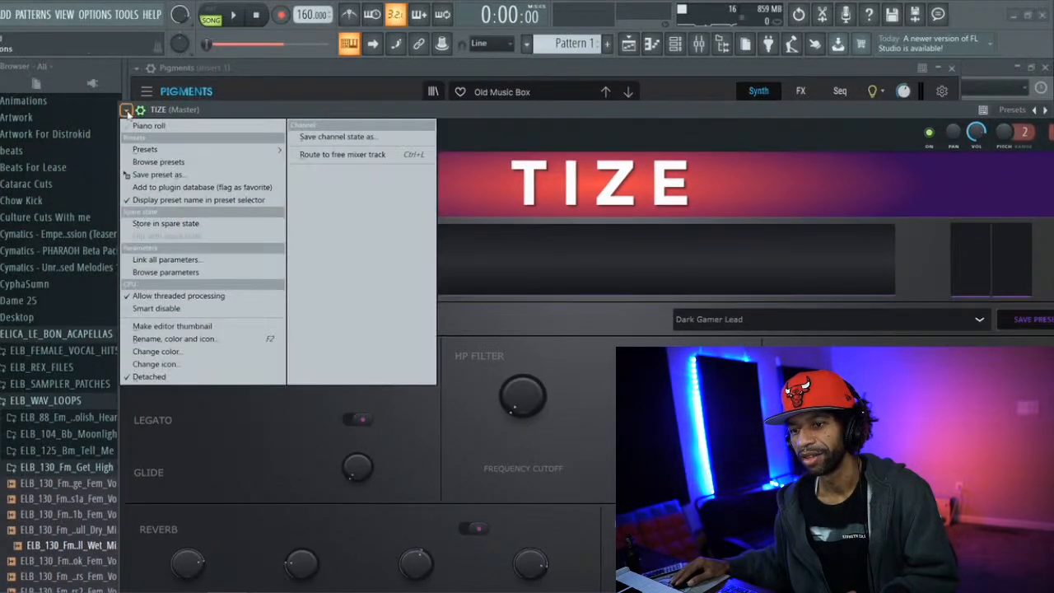
click(186, 376)
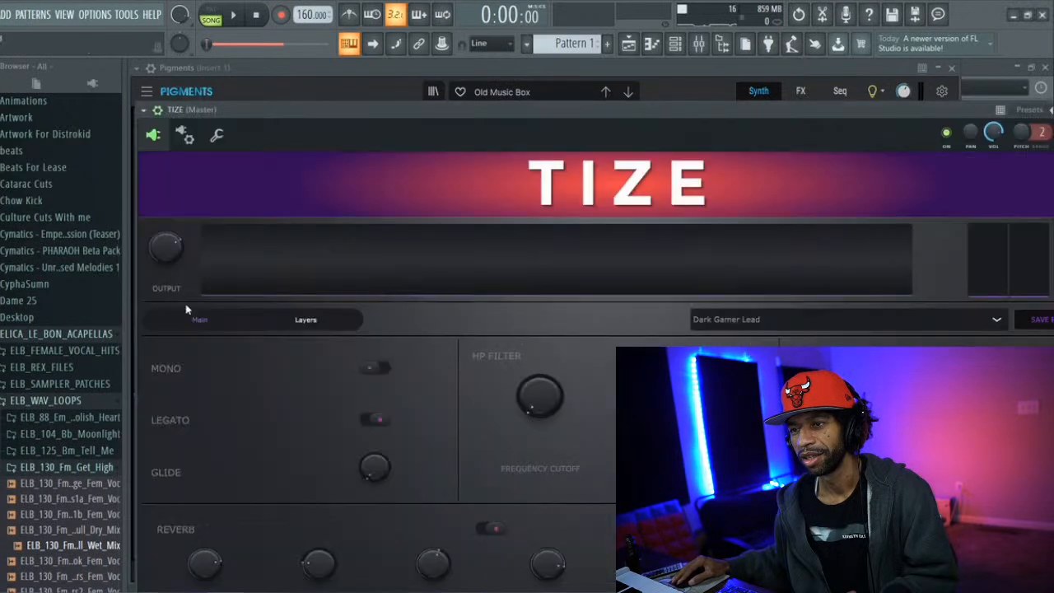
Delete the Pigments channel and the Pattern 1 audio clip channel from the channel rack
click(294, 94)
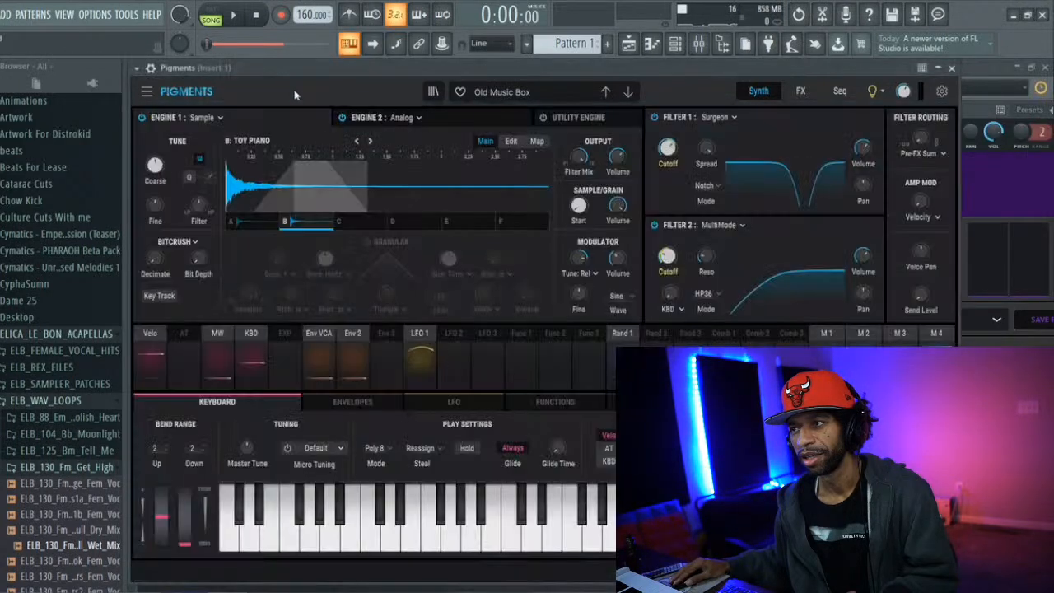
click(674, 45)
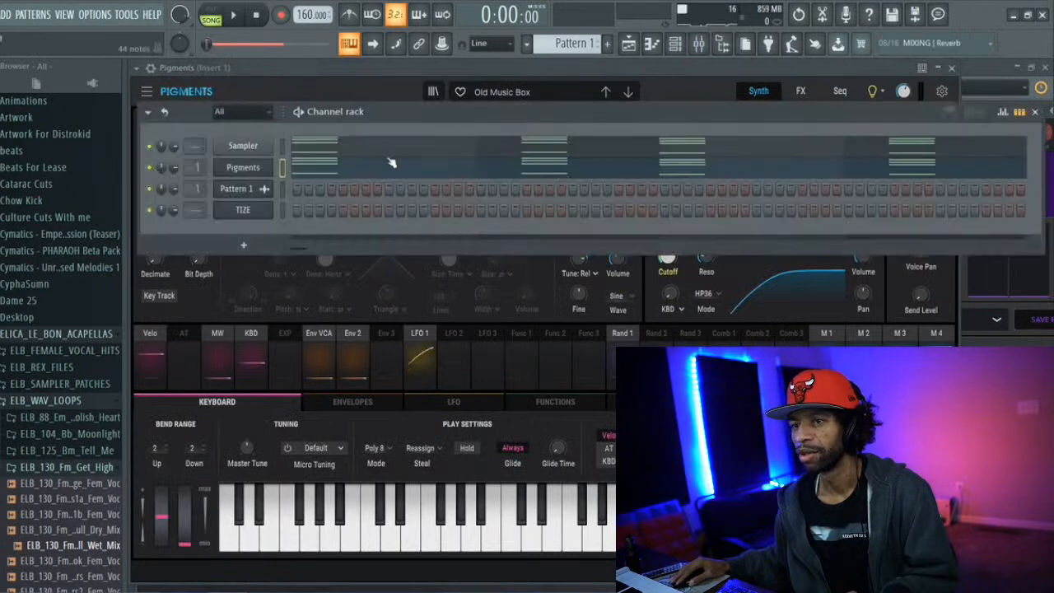
right_click(241, 168)
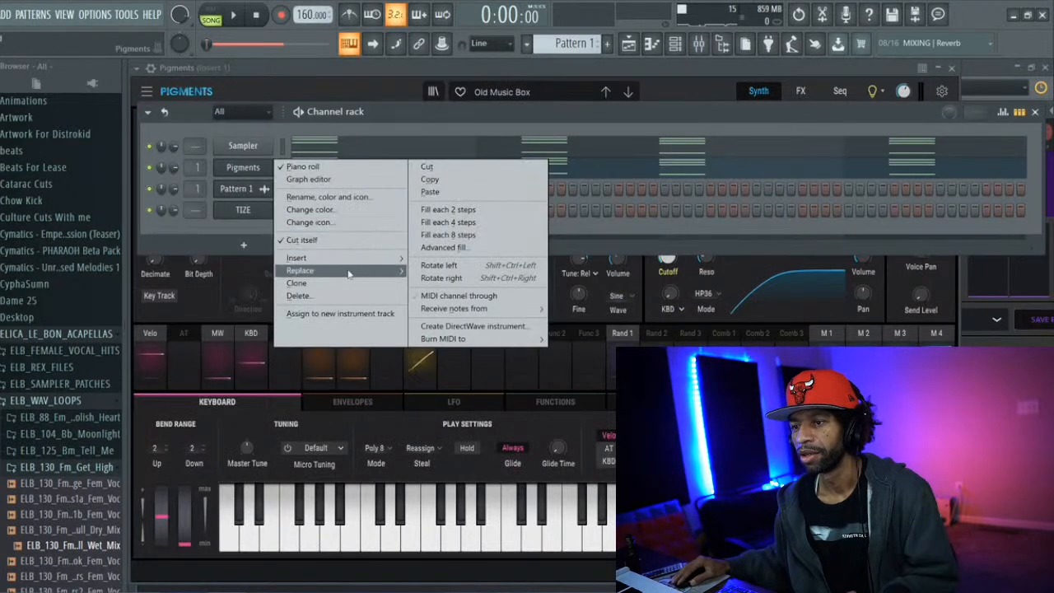
click(341, 297)
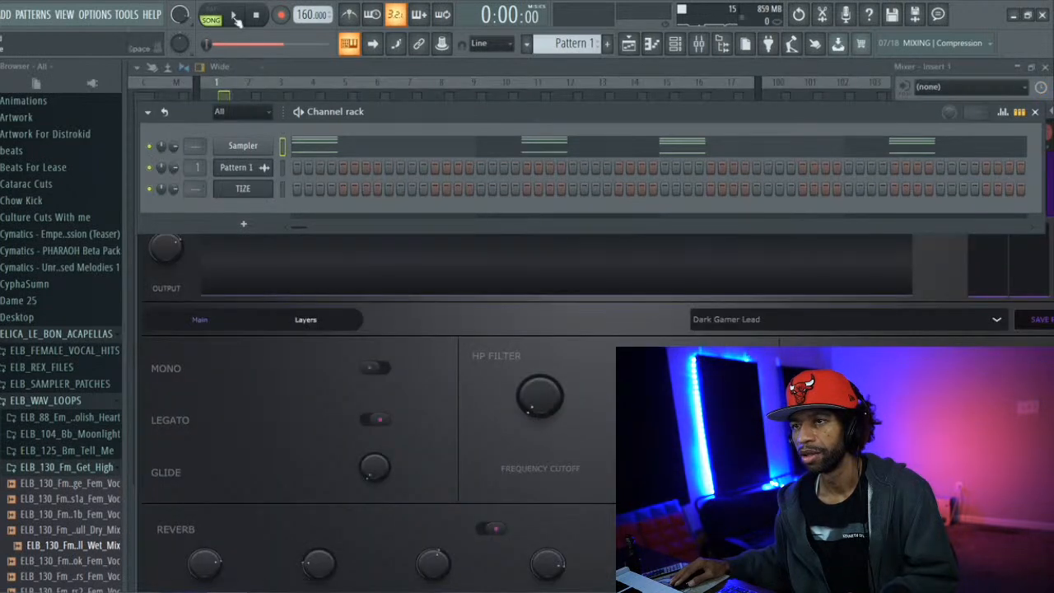
click(233, 14)
click(256, 15)
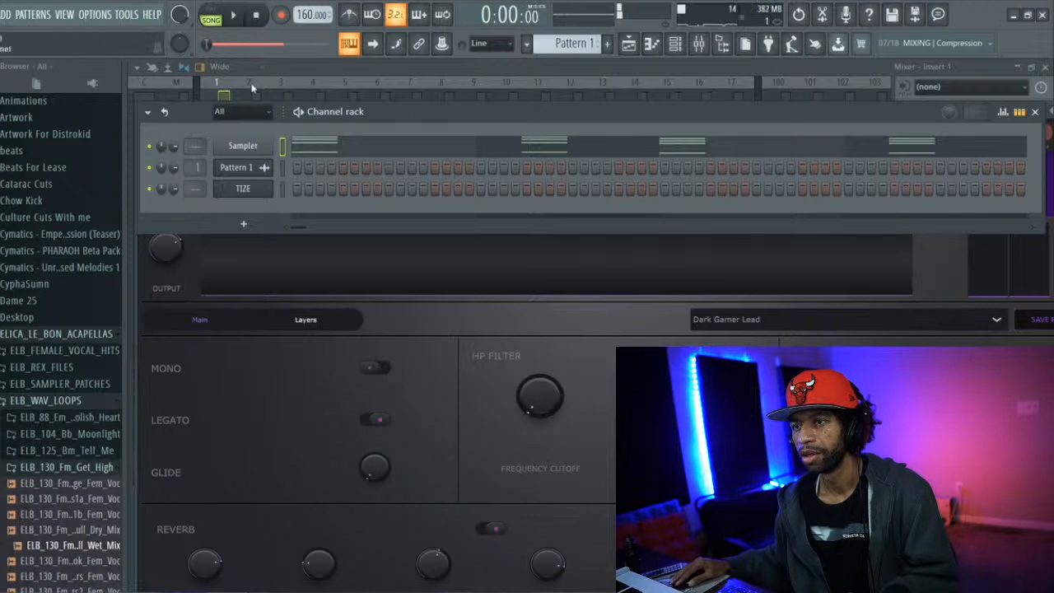
right_click(249, 163)
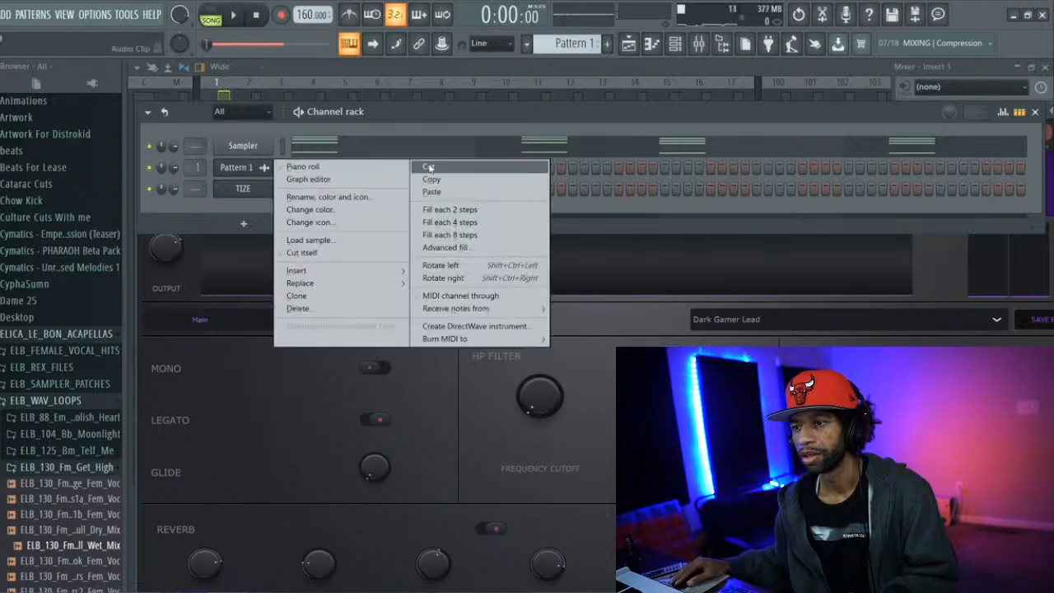
click(296, 308)
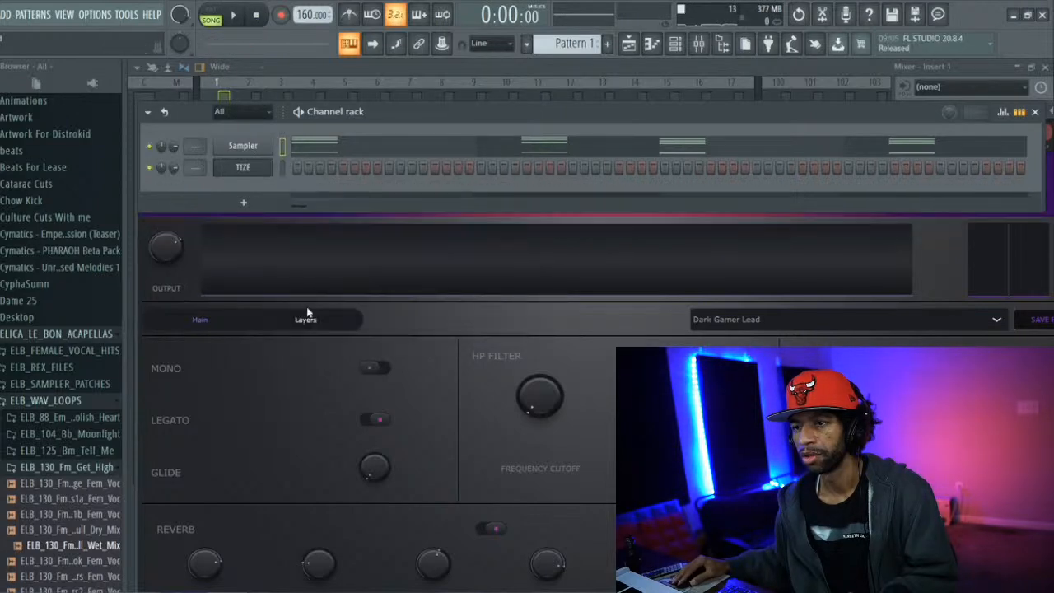
Open TIZE's piano roll and enter a C5, E5 and G5 chord at the start of bar 1
click(250, 170)
click(249, 171)
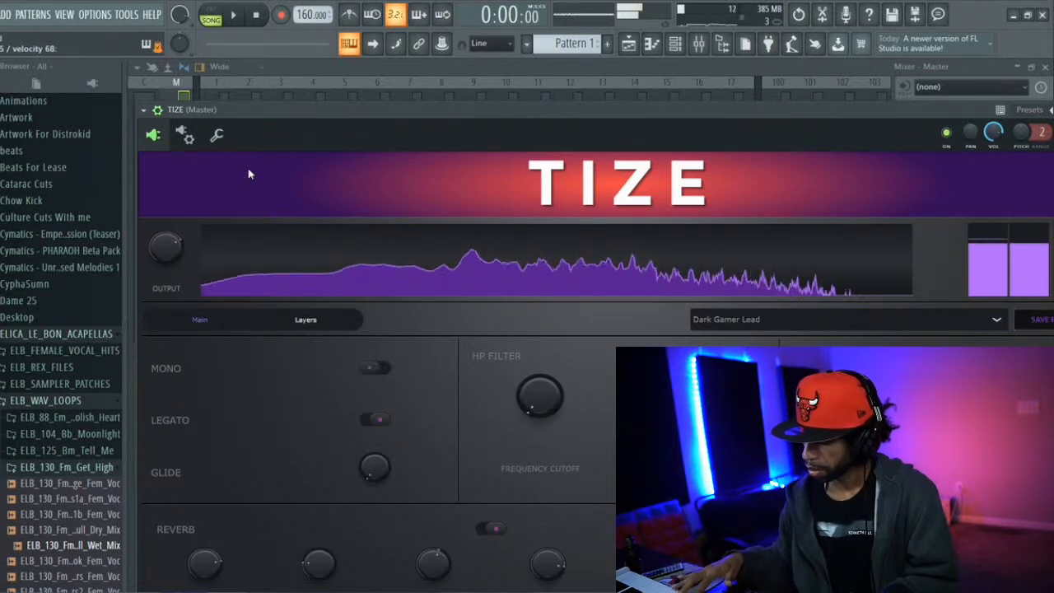
click(654, 45)
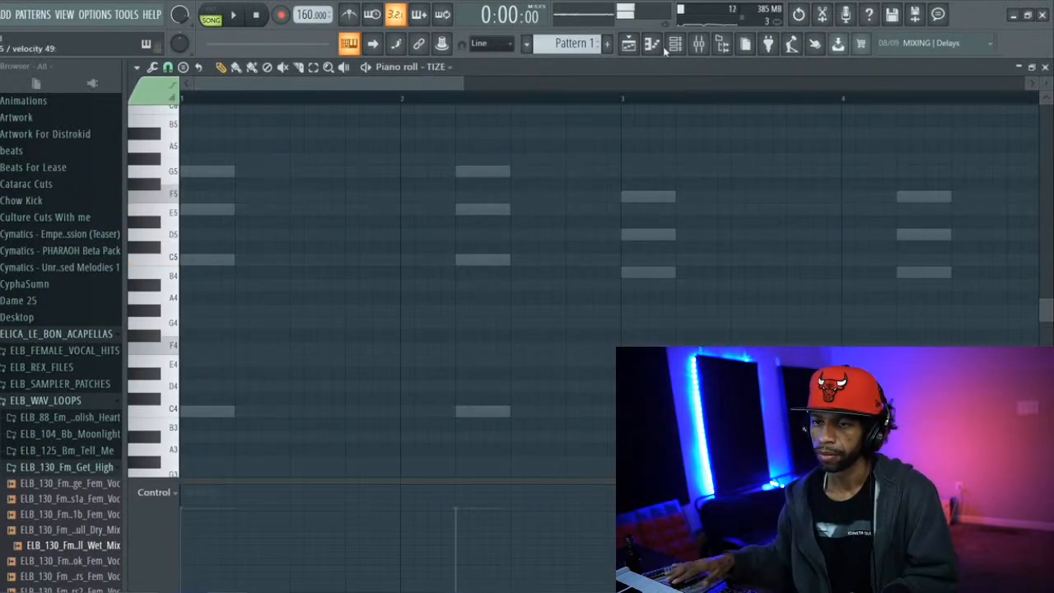
click(191, 258)
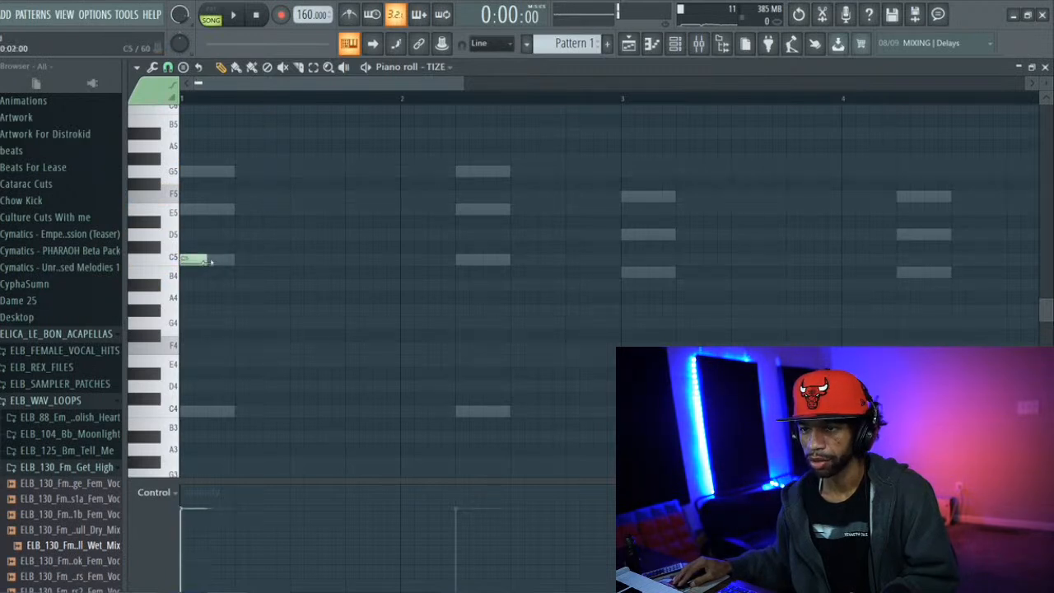
click(188, 208)
click(186, 173)
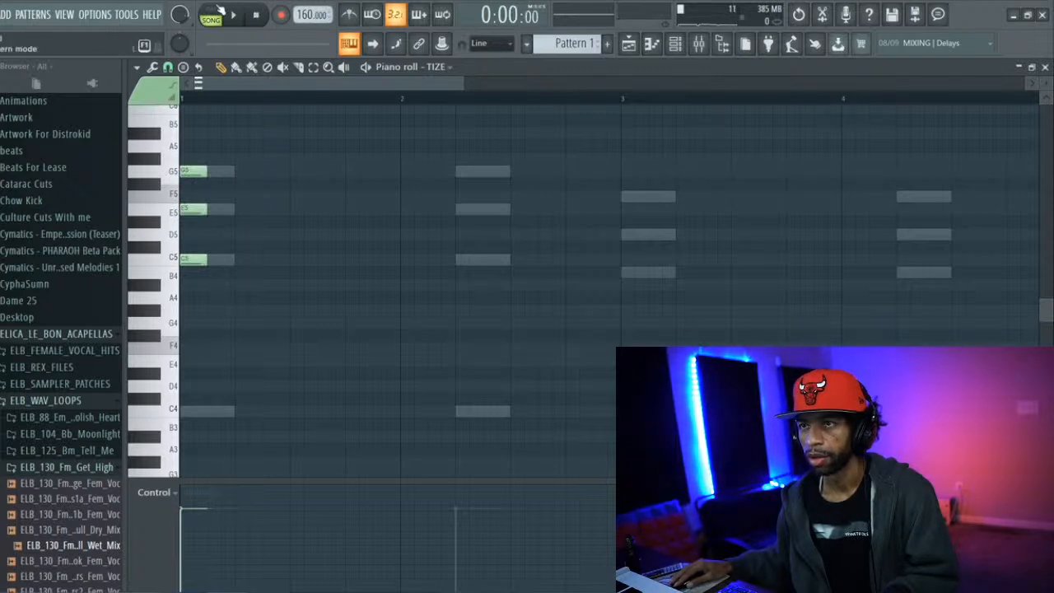
Switch playback to pattern mode, repeat the C5, E5 and G5 chord on beat 2 of bar 1, and audition it
click(231, 15)
key(space)
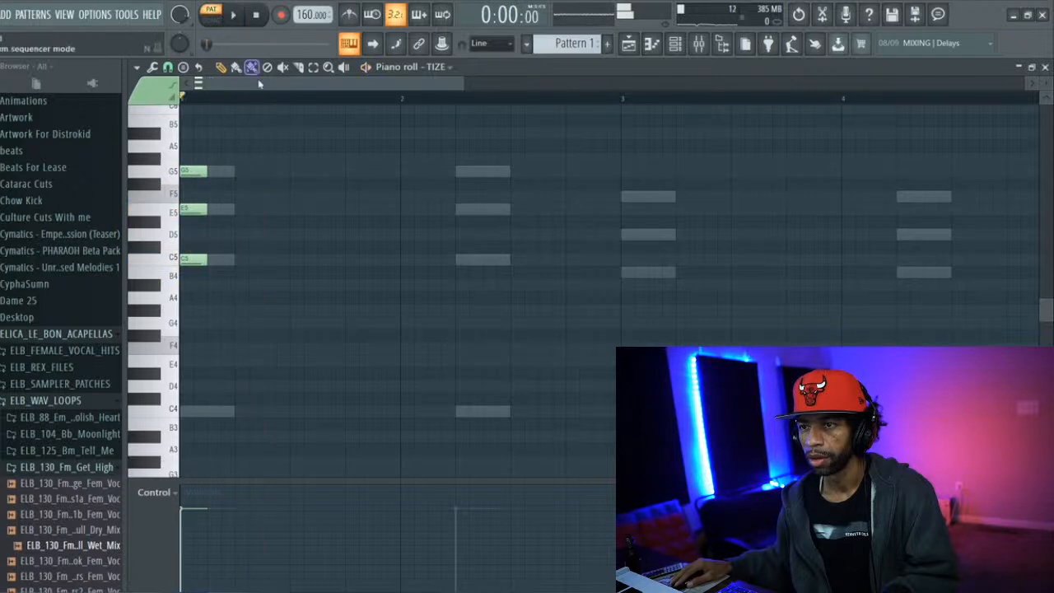
click(240, 260)
click(240, 209)
key(space)
key(space)
Enter a B4, D5 and F5 chord at the start of bar 2, repeat it on beat 2, and play it back
click(405, 260)
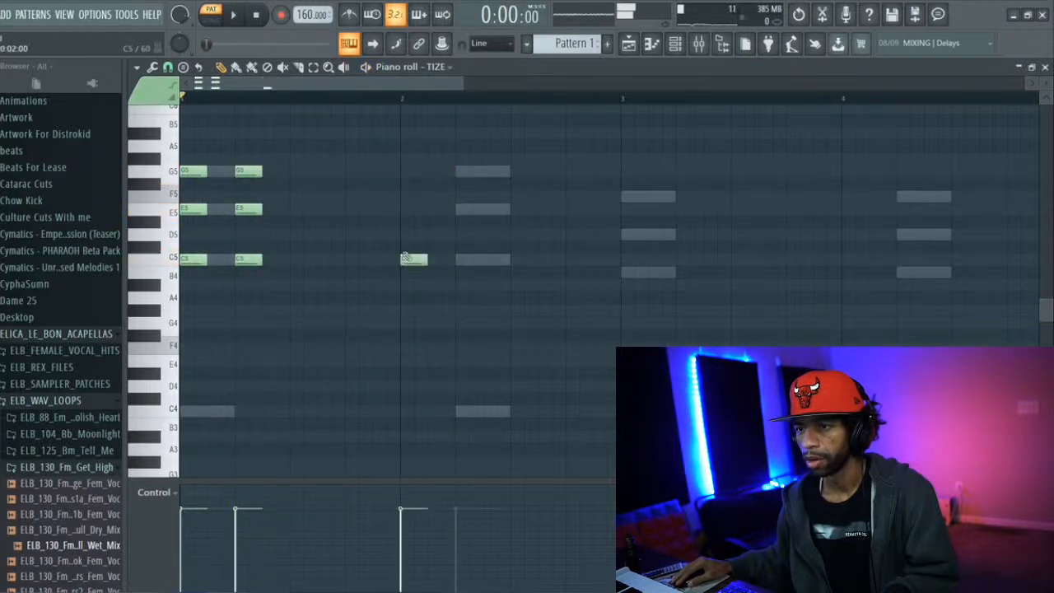
click(403, 209)
click(410, 171)
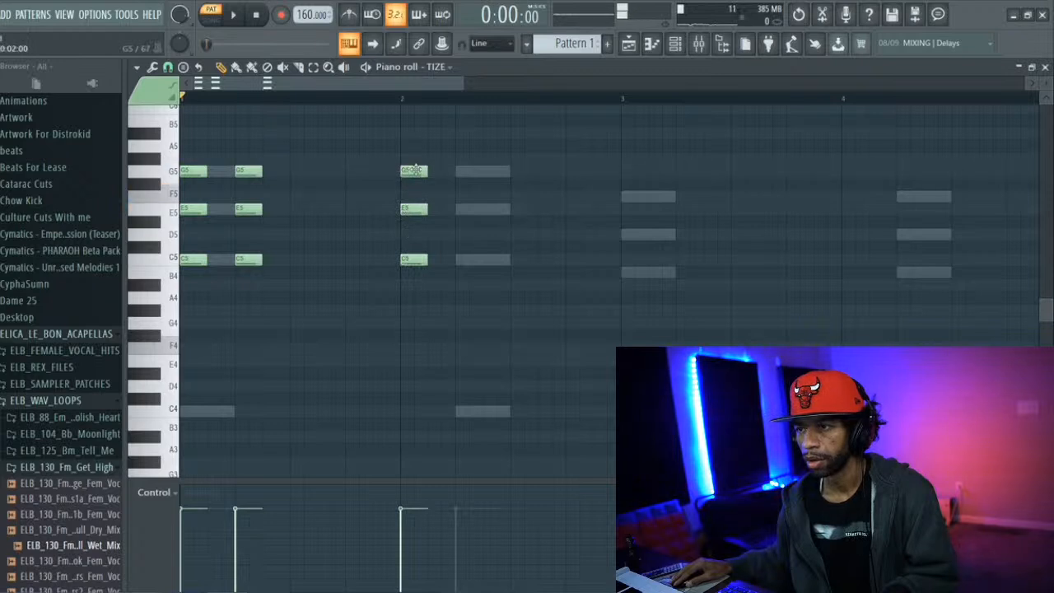
click(405, 286)
drag(406, 293, 410, 277)
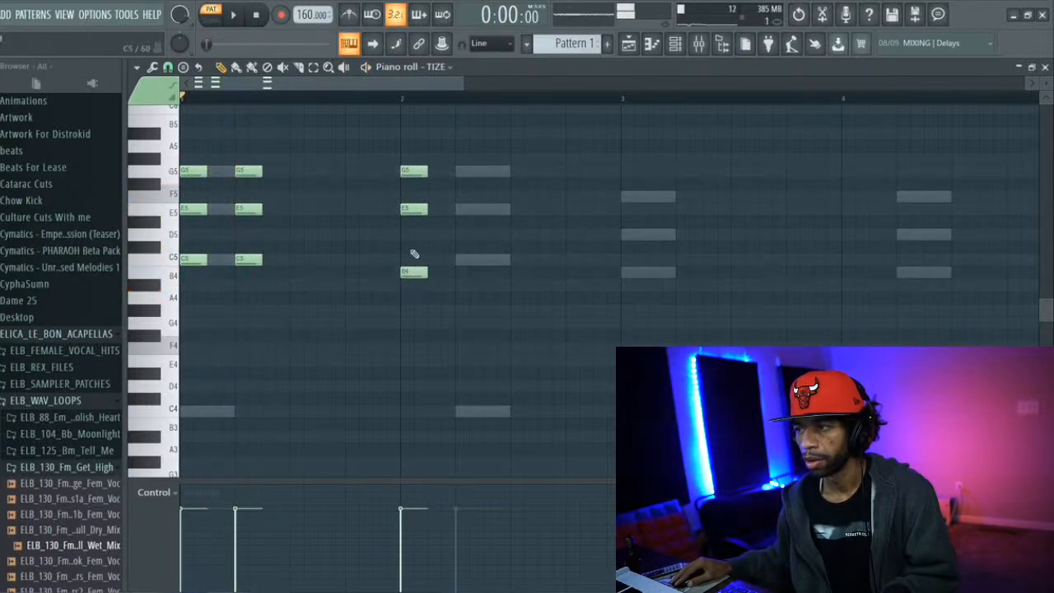
drag(411, 209, 410, 236)
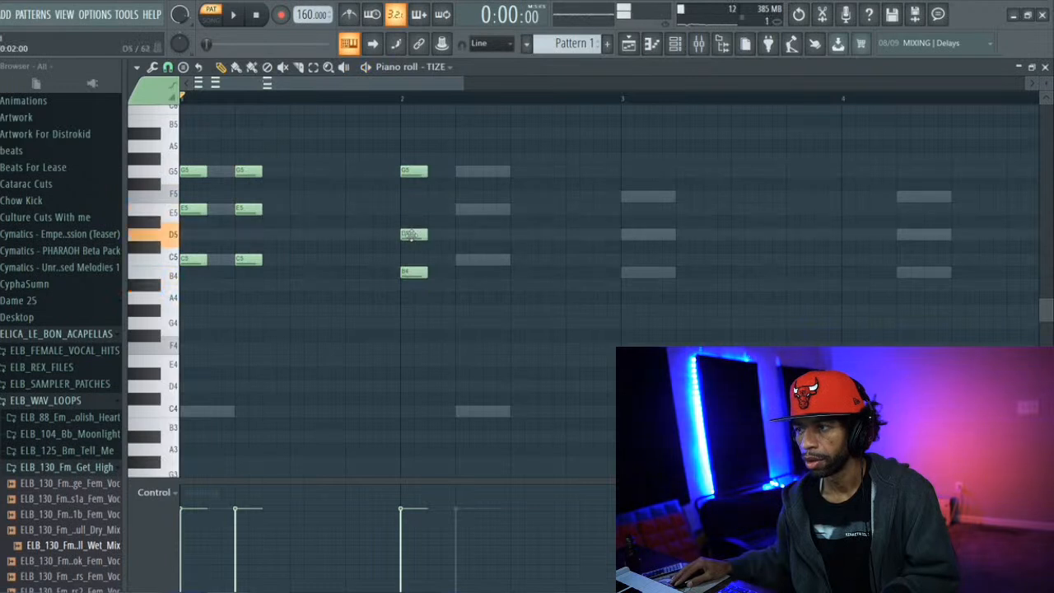
drag(414, 172, 414, 202)
click(457, 270)
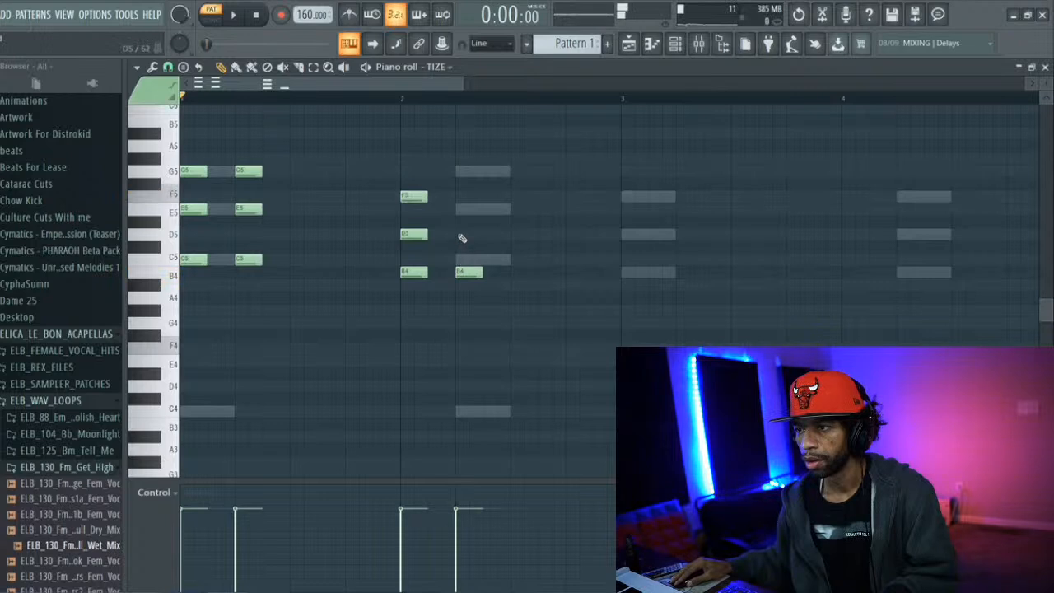
key(space)
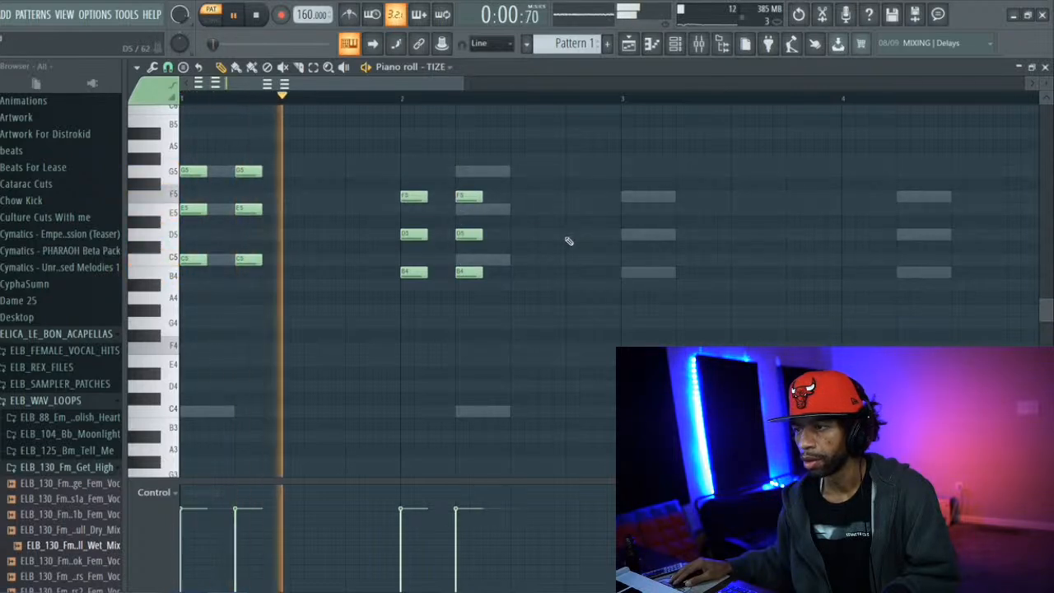
Enter a chord of A4, C5 and E5 at the start of bar 3, adjusting the pitches against playback
click(623, 272)
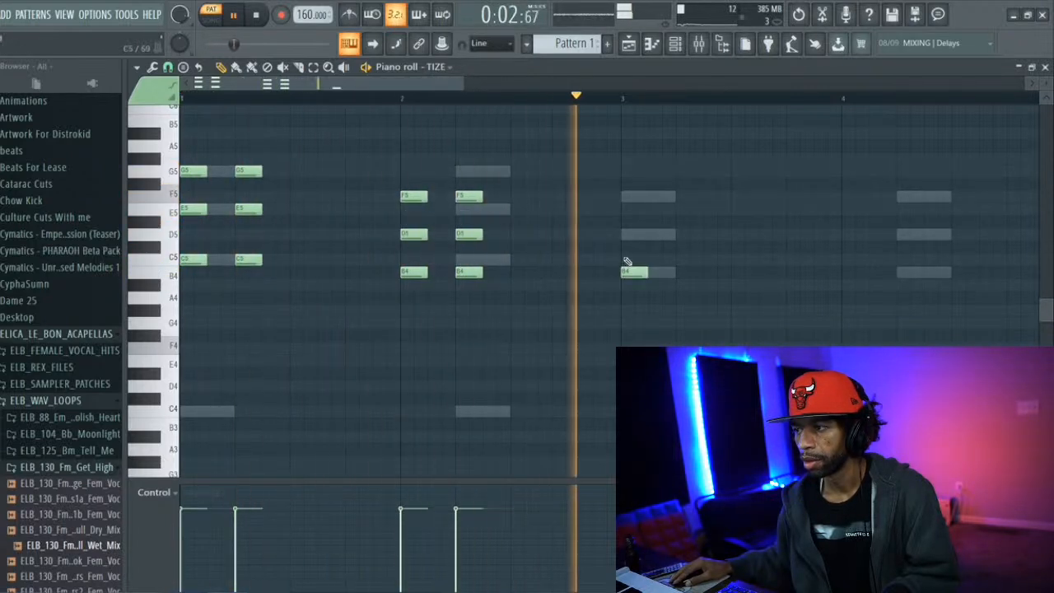
click(624, 233)
drag(630, 274, 635, 285)
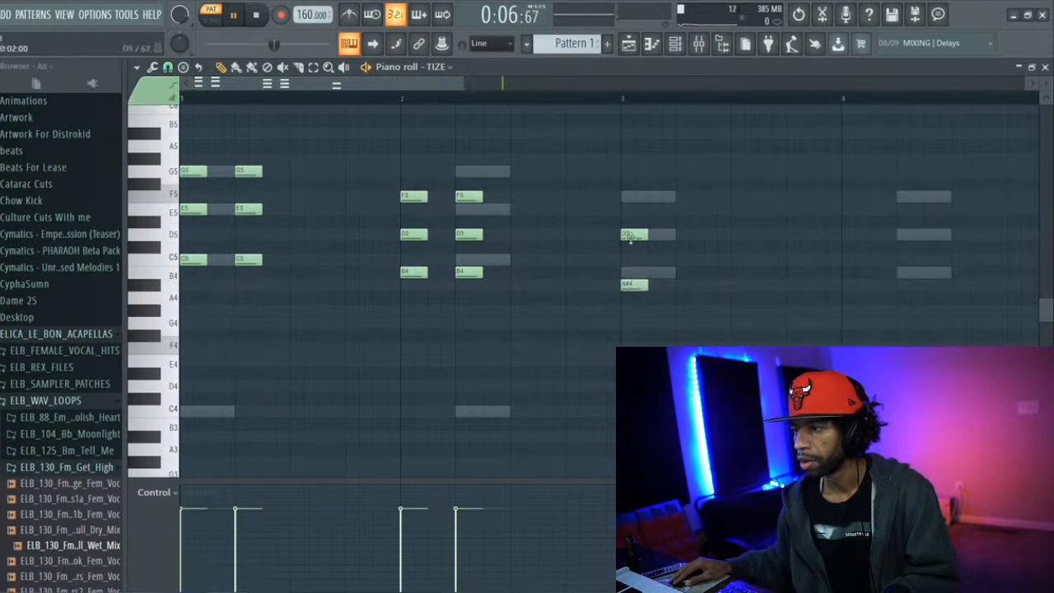
drag(629, 236, 628, 261)
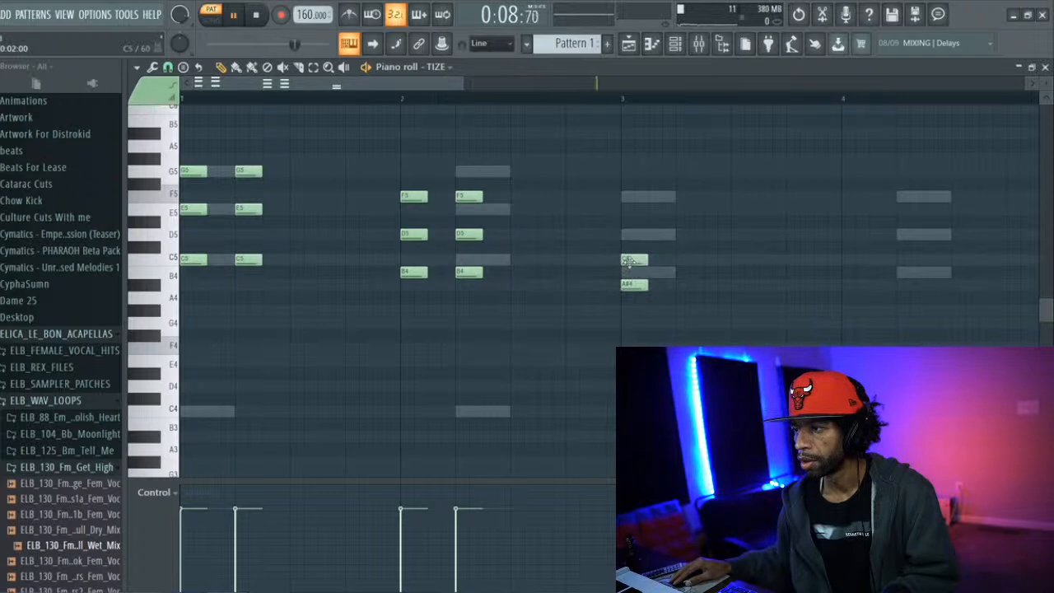
click(623, 223)
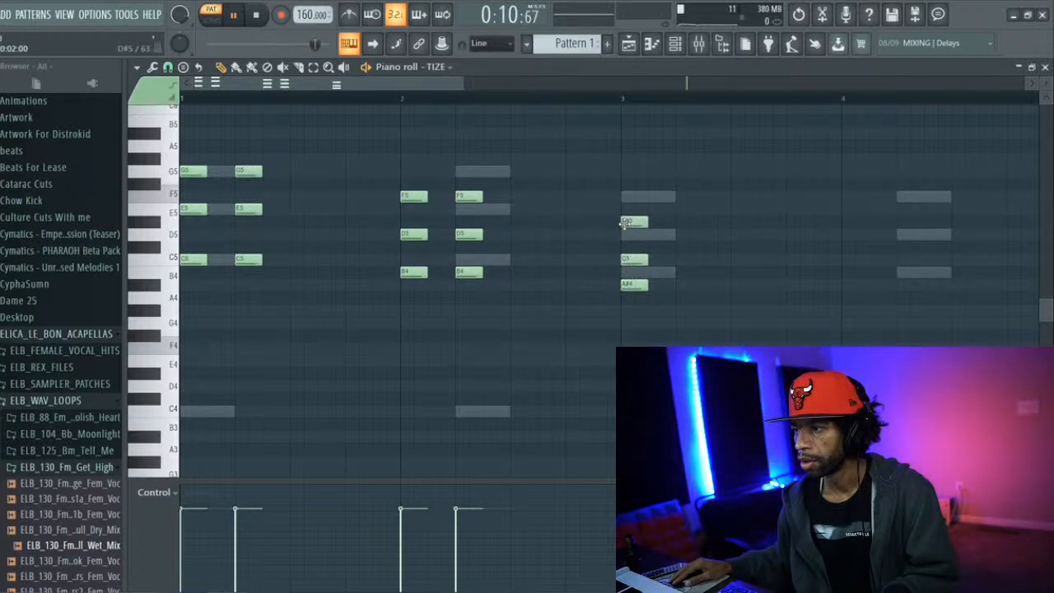
drag(632, 226, 632, 213)
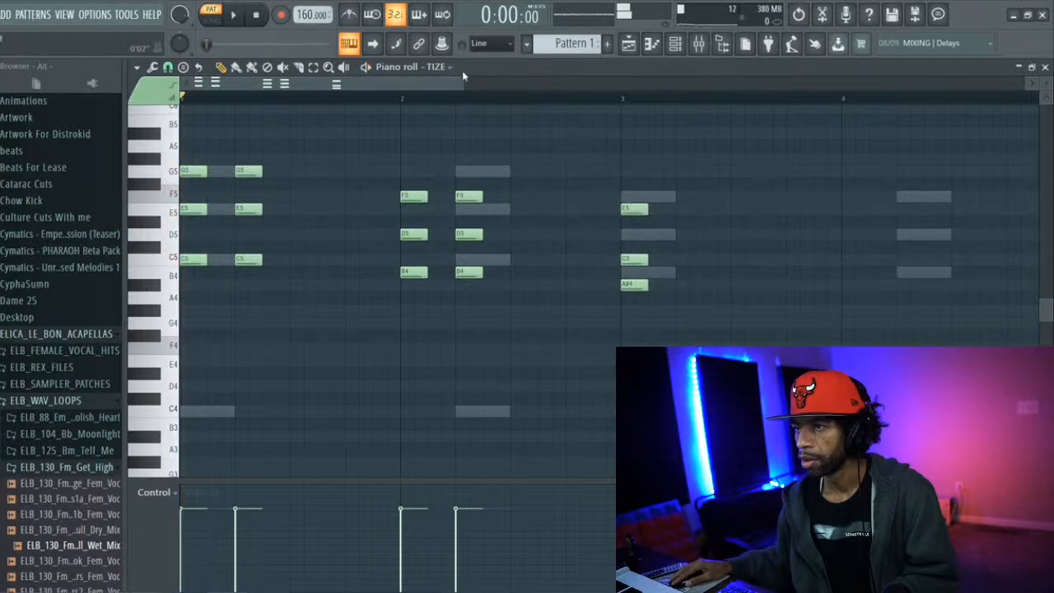
drag(443, 83, 564, 129)
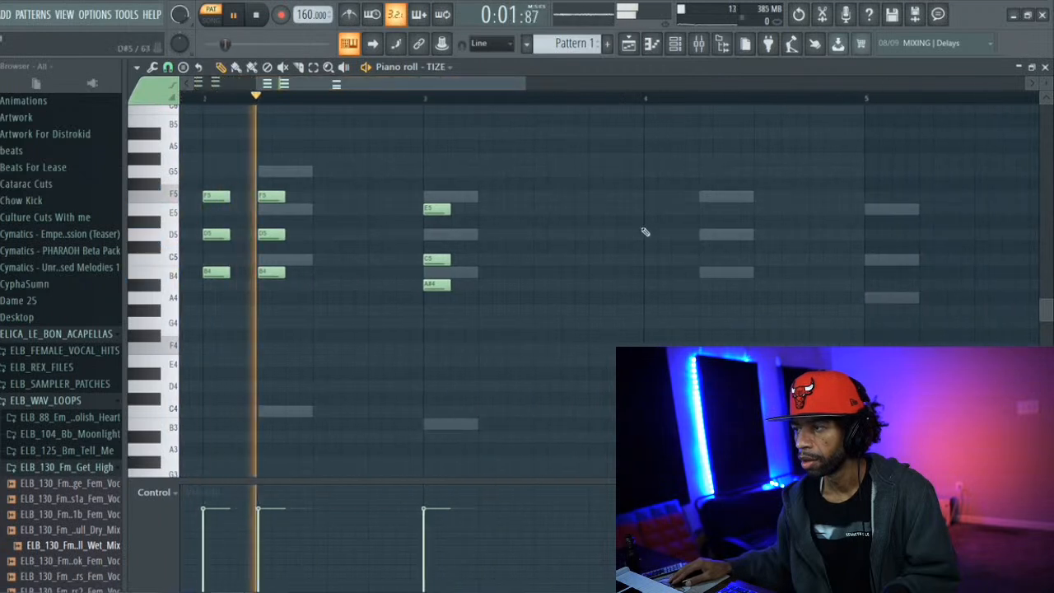
key(space)
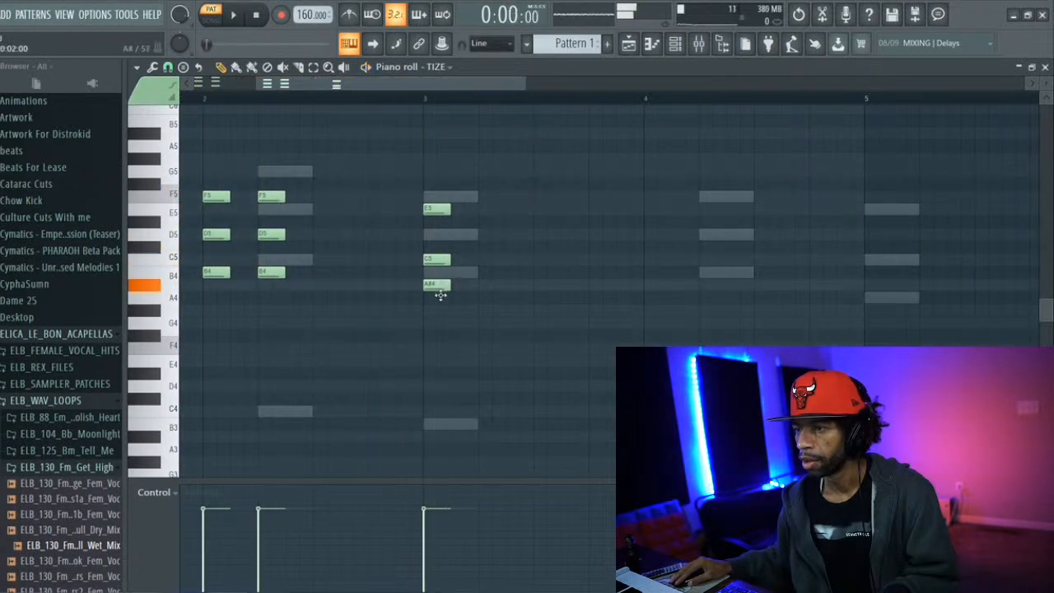
drag(441, 296, 441, 308)
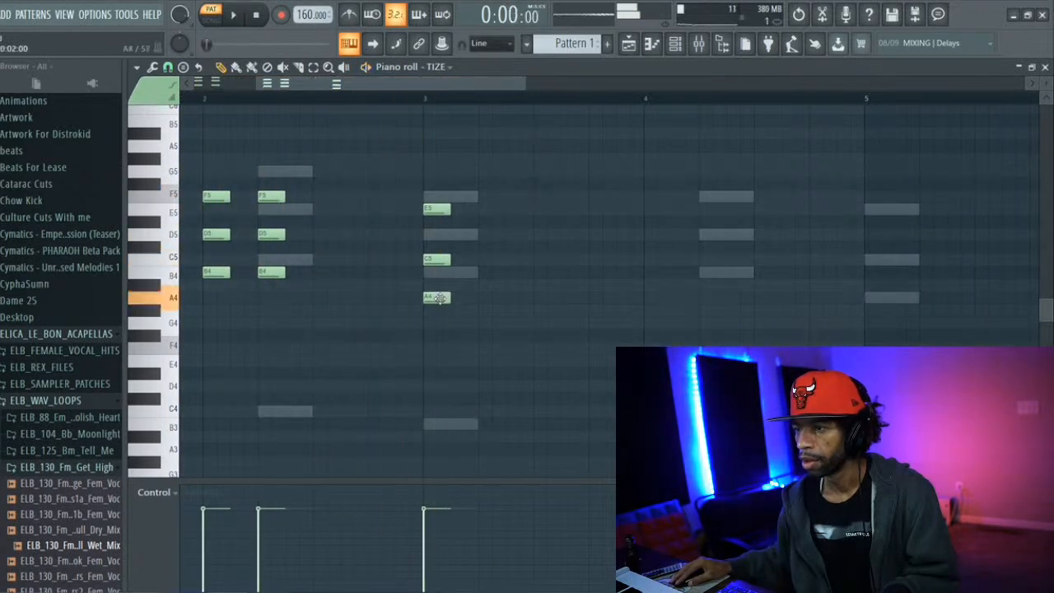
Enter a G4, B4 and D5 chord at the start of bar 4, repeat it one and a half beats in, and audition it
click(656, 310)
drag(647, 310, 647, 323)
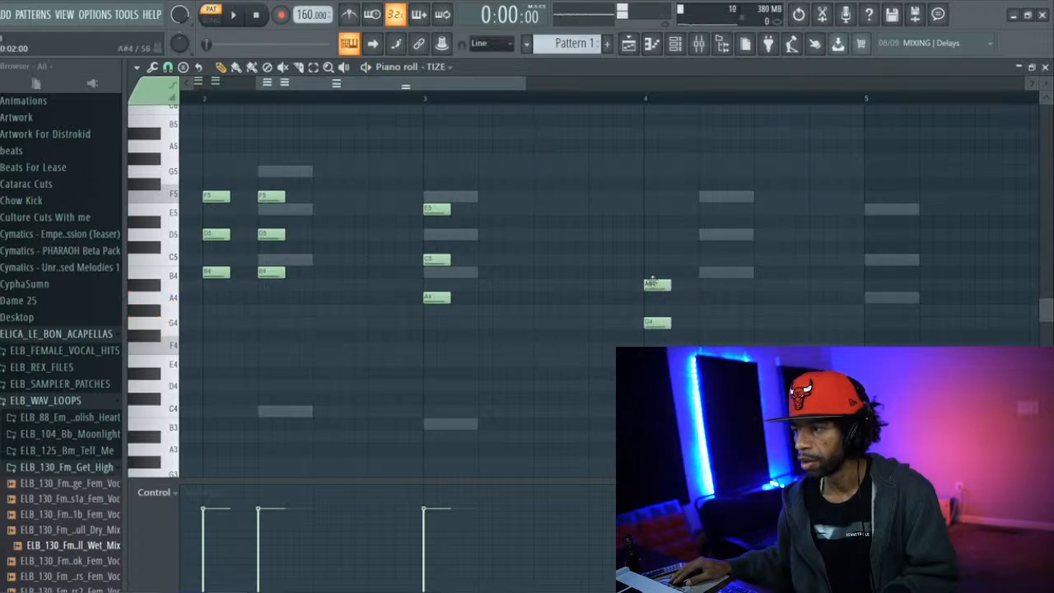
drag(650, 280, 650, 271)
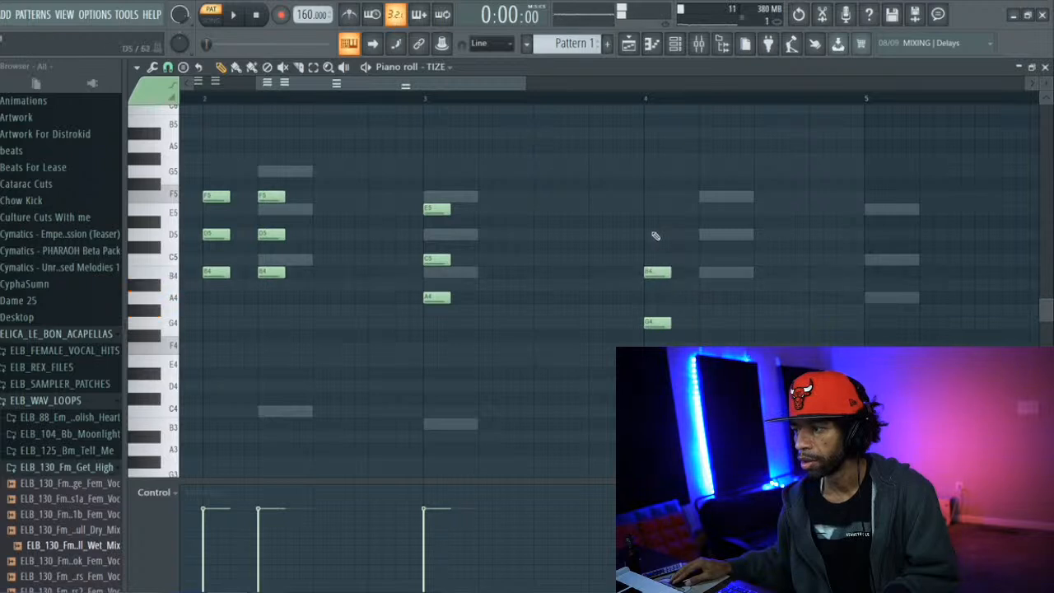
key(space)
drag(493, 84, 565, 165)
key(space)
click(510, 324)
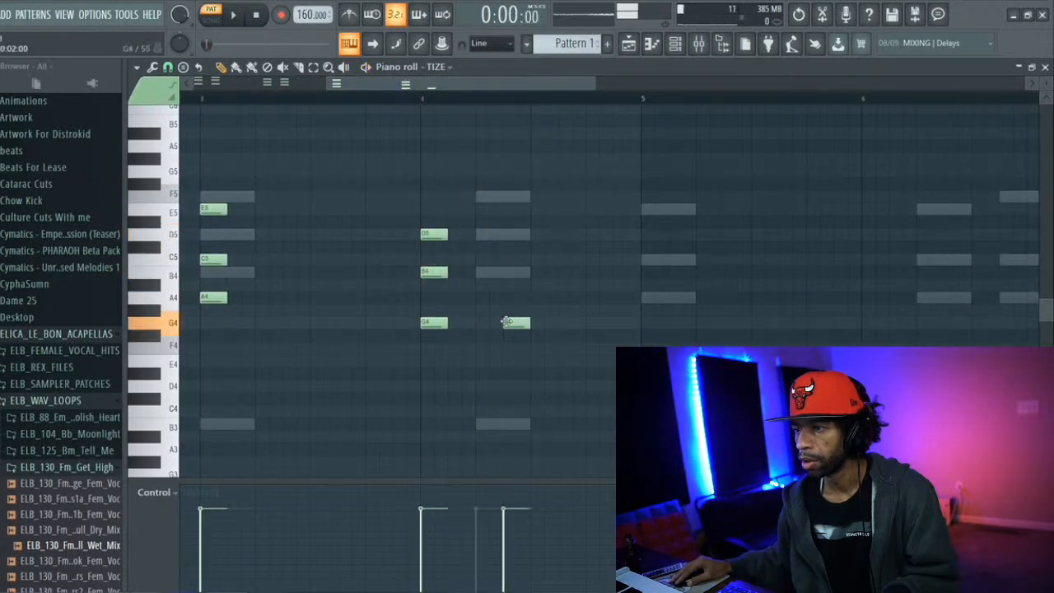
click(508, 273)
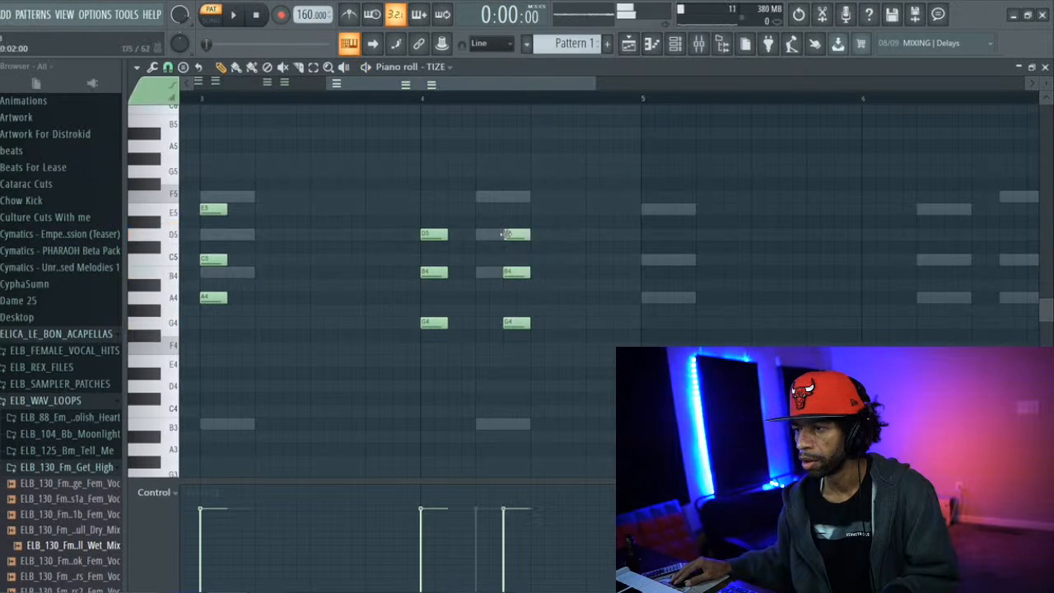
key(space)
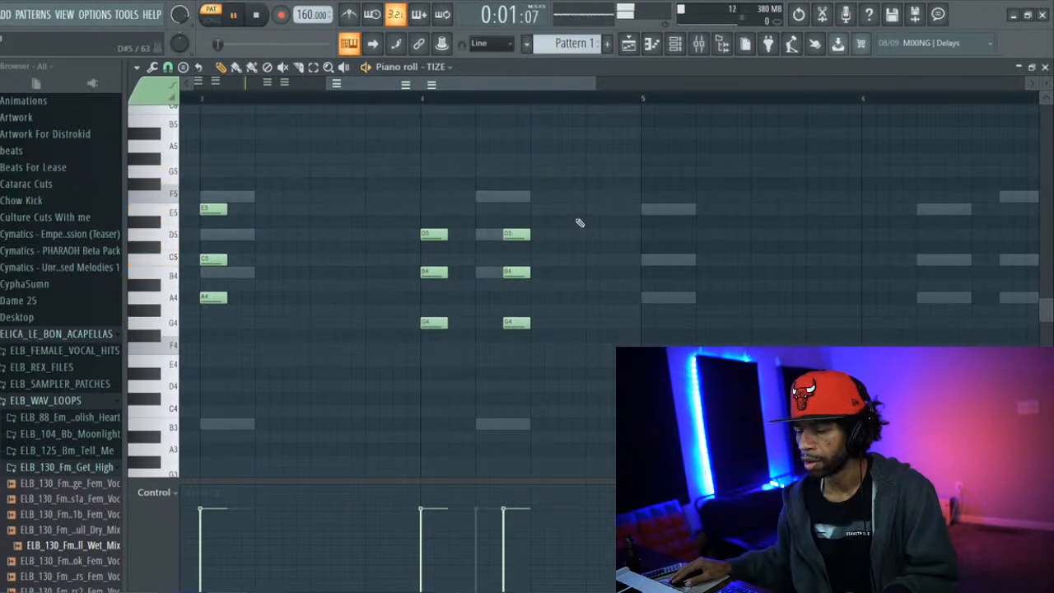
Duplicate the four-bar chord sequence to start at bar 5 and add an A4, C5 and E5 chord on beat 4 of bar 8
key(ctrl+a)
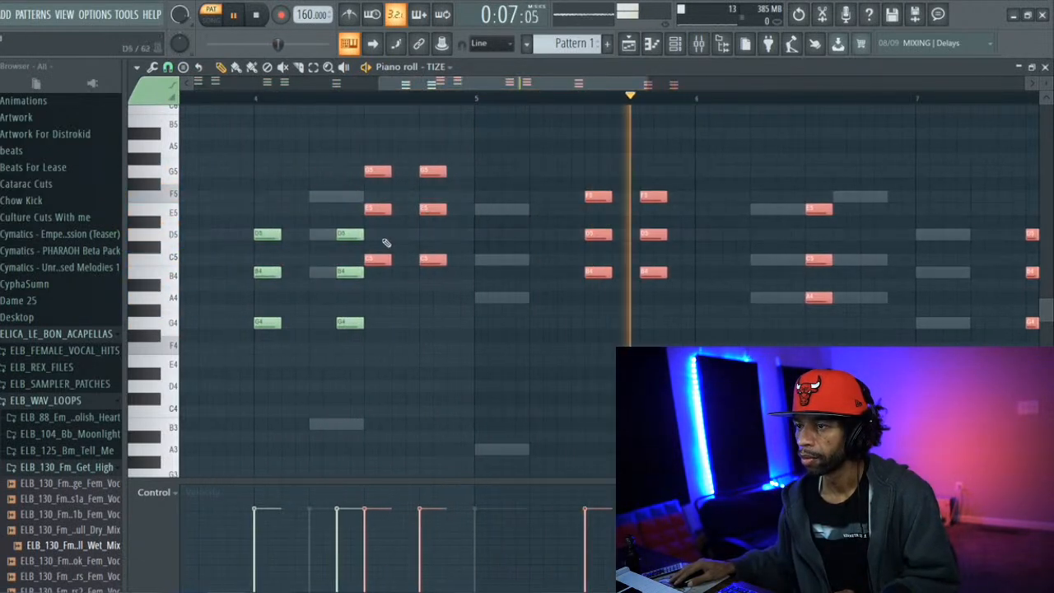
drag(373, 261, 484, 261)
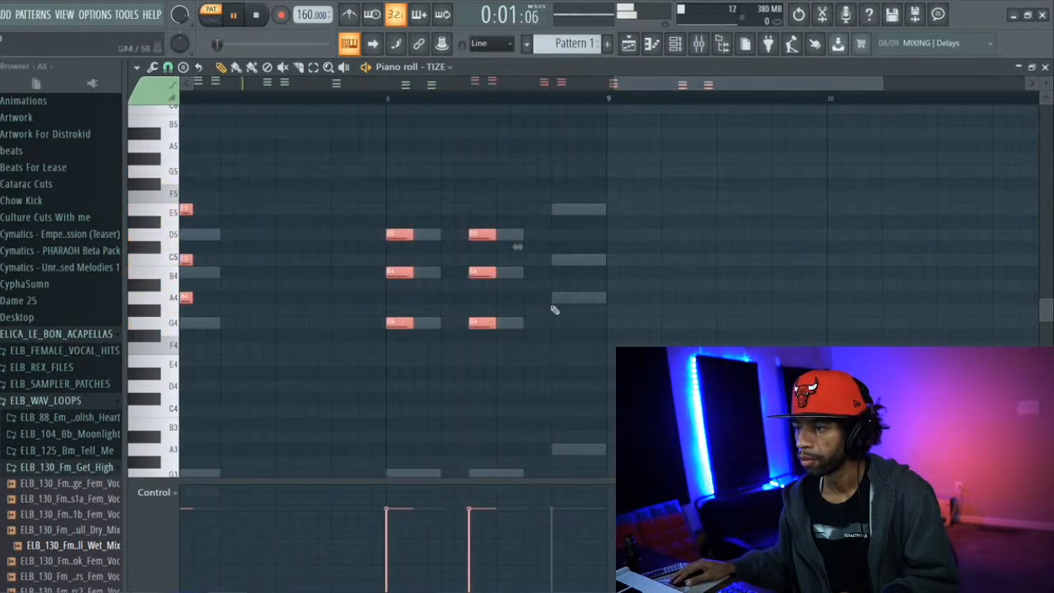
drag(554, 311, 560, 296)
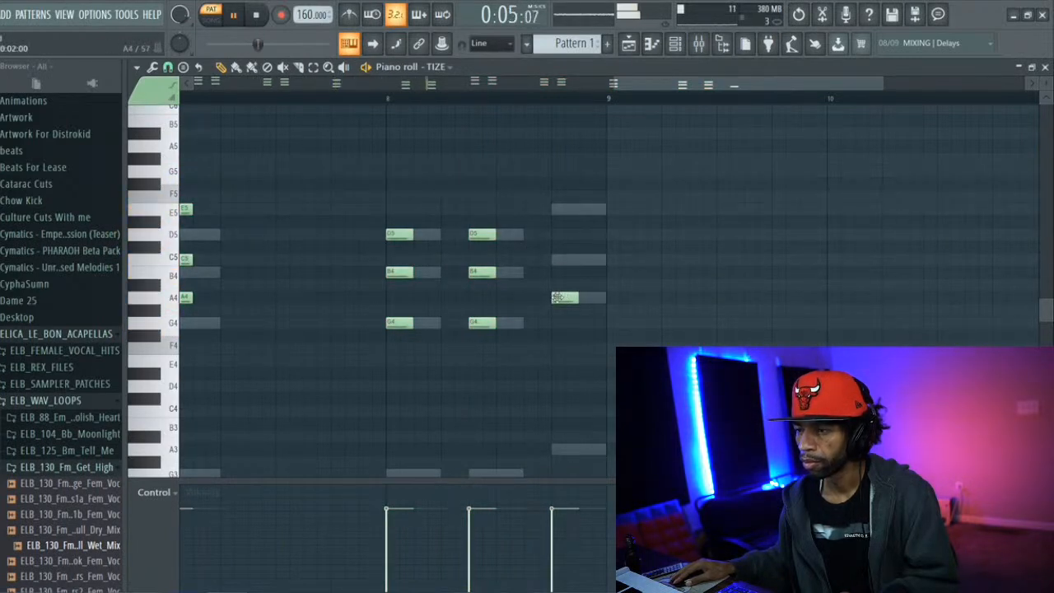
click(558, 259)
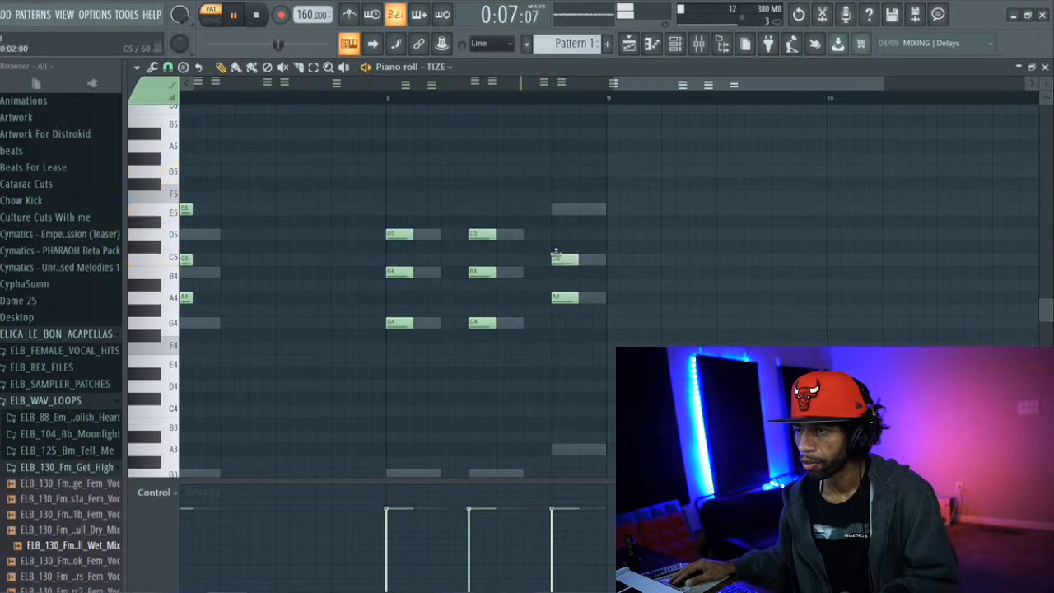
click(563, 210)
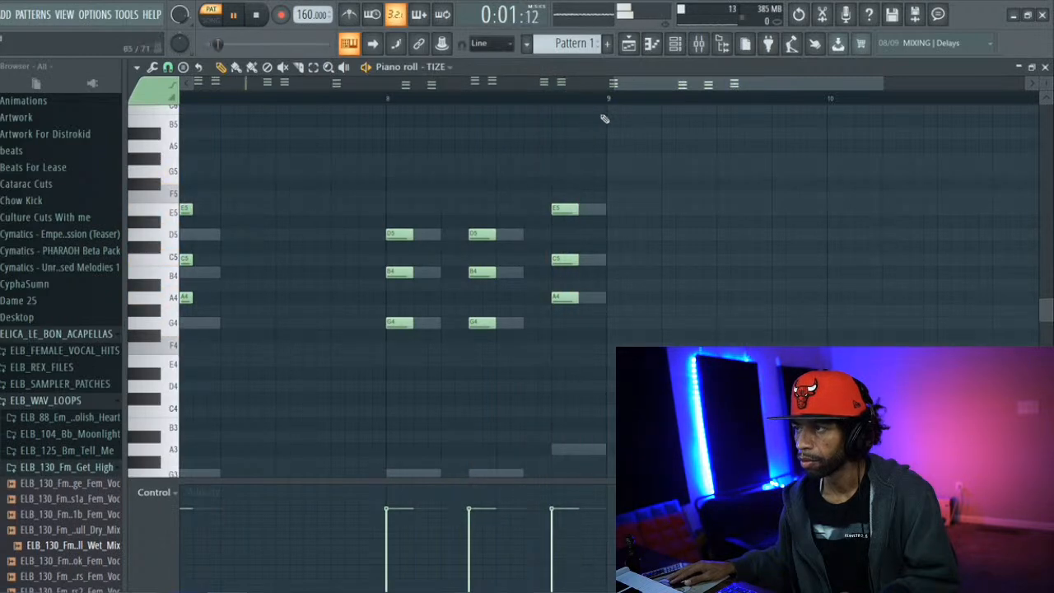
Delete the Sampler channel from the channel rack and route the TIZE channel to mixer track 1
click(675, 46)
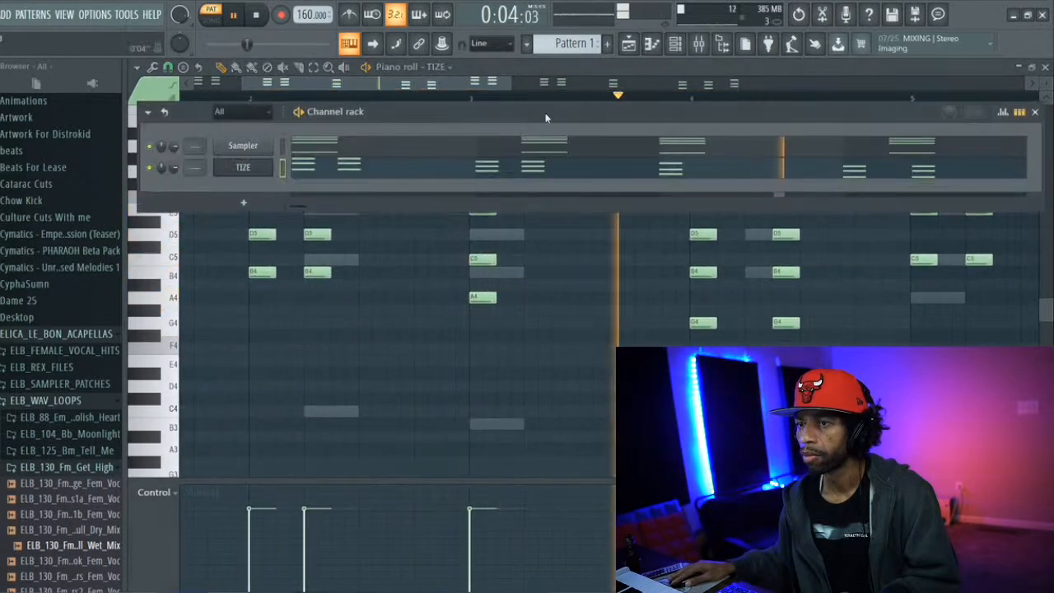
right_click(254, 147)
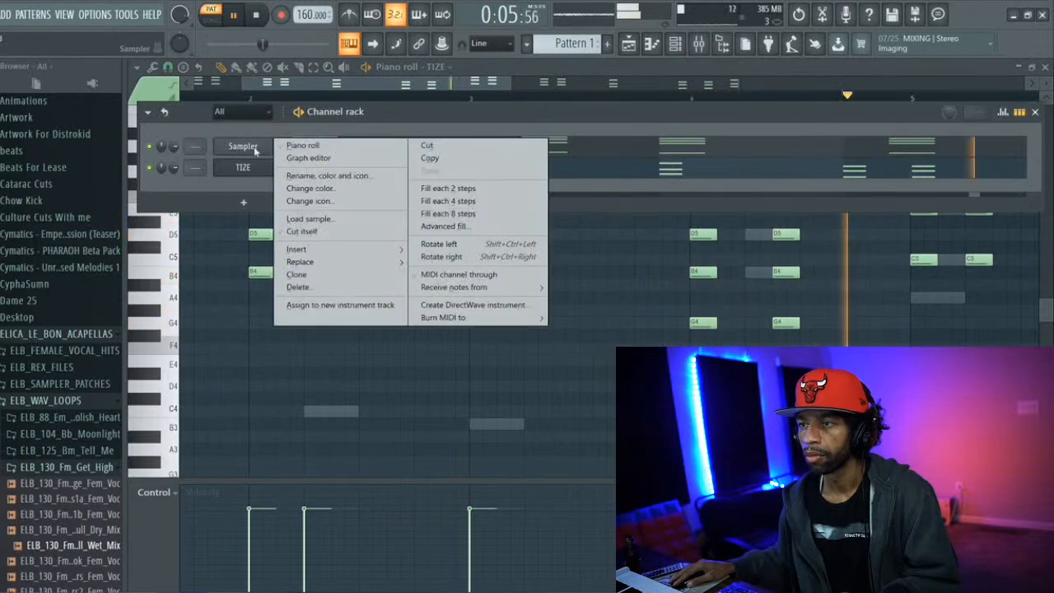
click(298, 287)
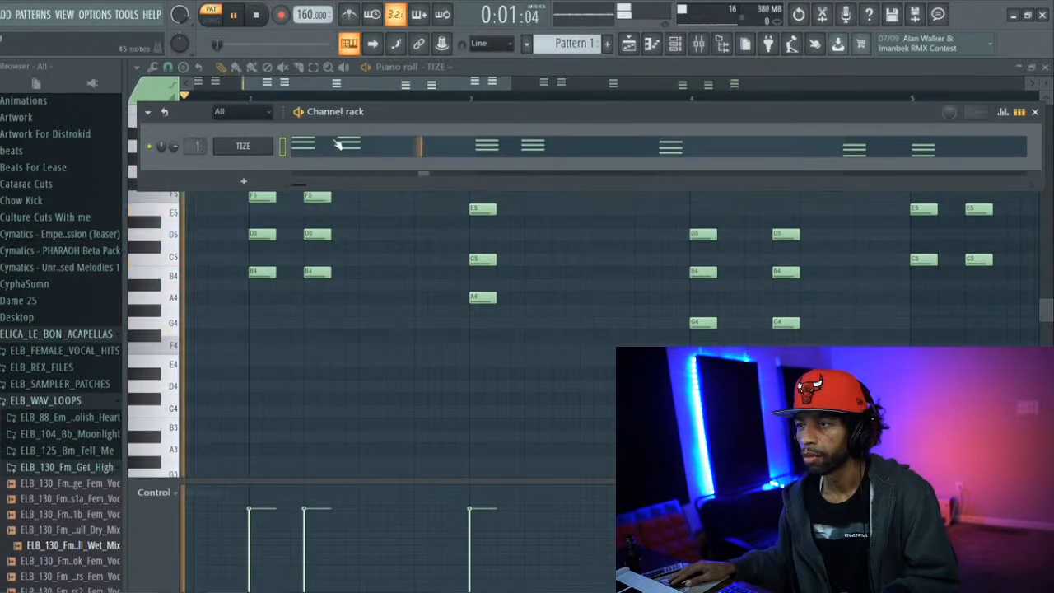
click(677, 45)
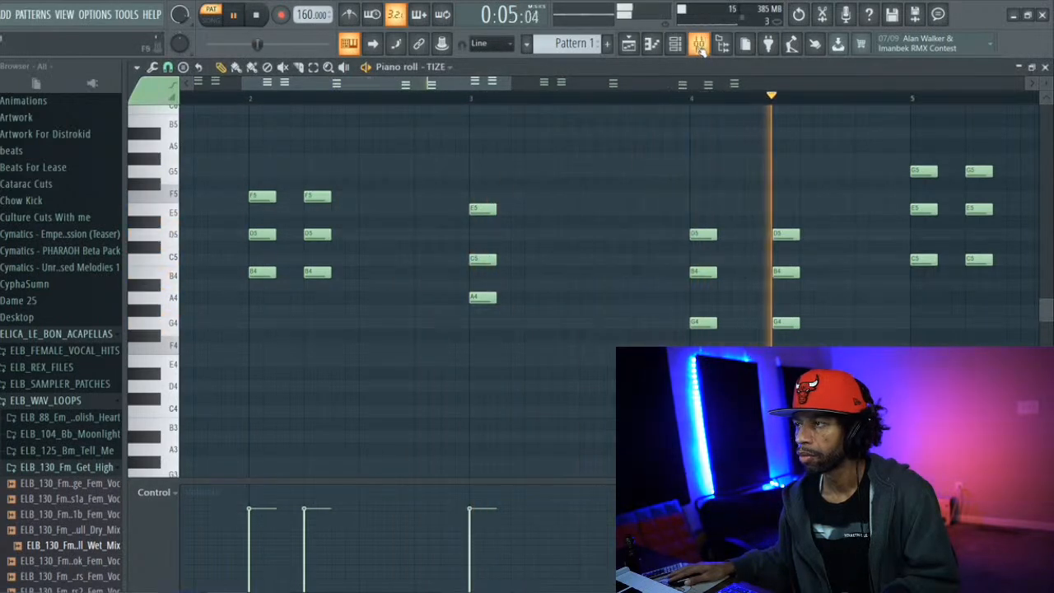
Delete the FIN-MICRO effect from slot 3 of mixer Insert 1
click(699, 46)
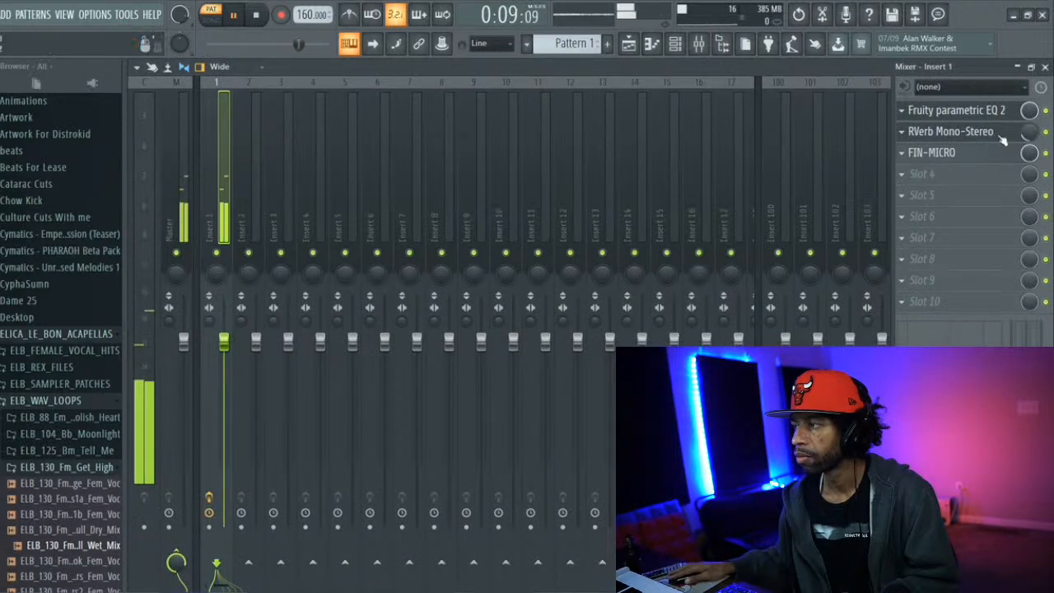
click(901, 153)
click(910, 182)
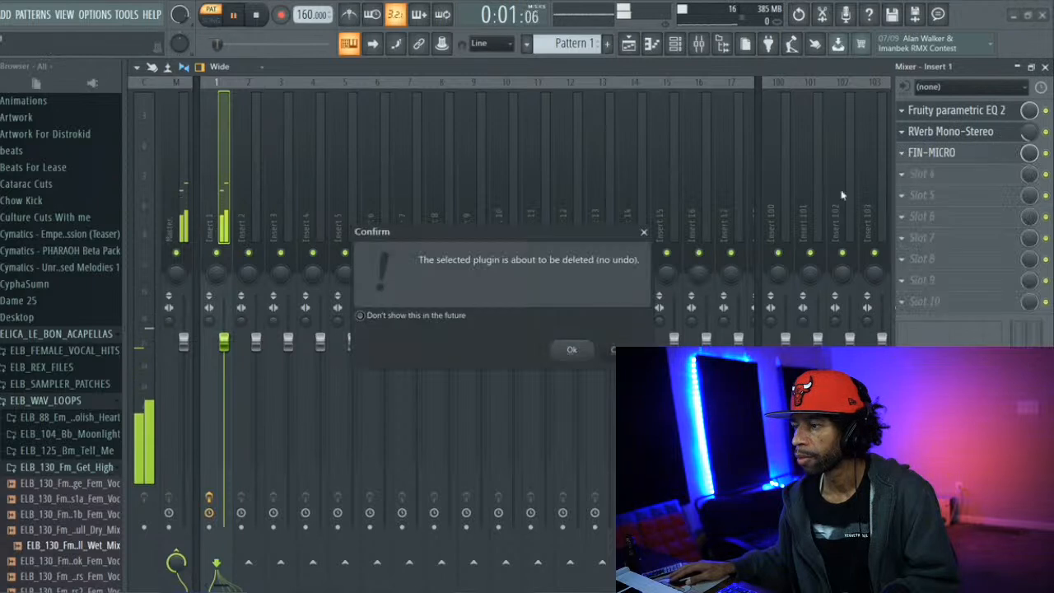
click(586, 349)
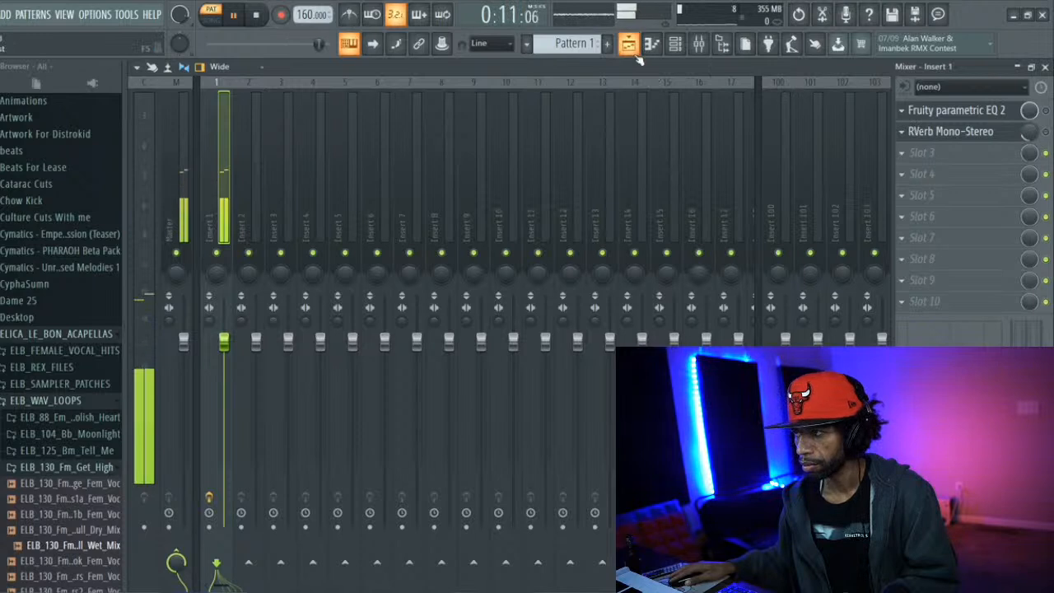
Stop playback and add an OCTANE instrument channel to the channel rack
click(673, 48)
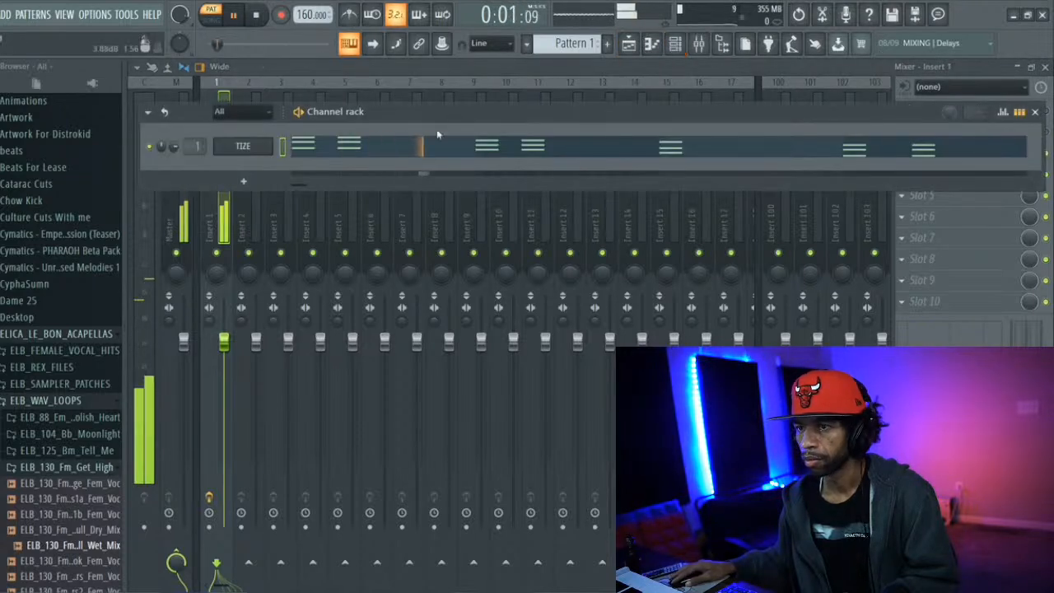
key(space)
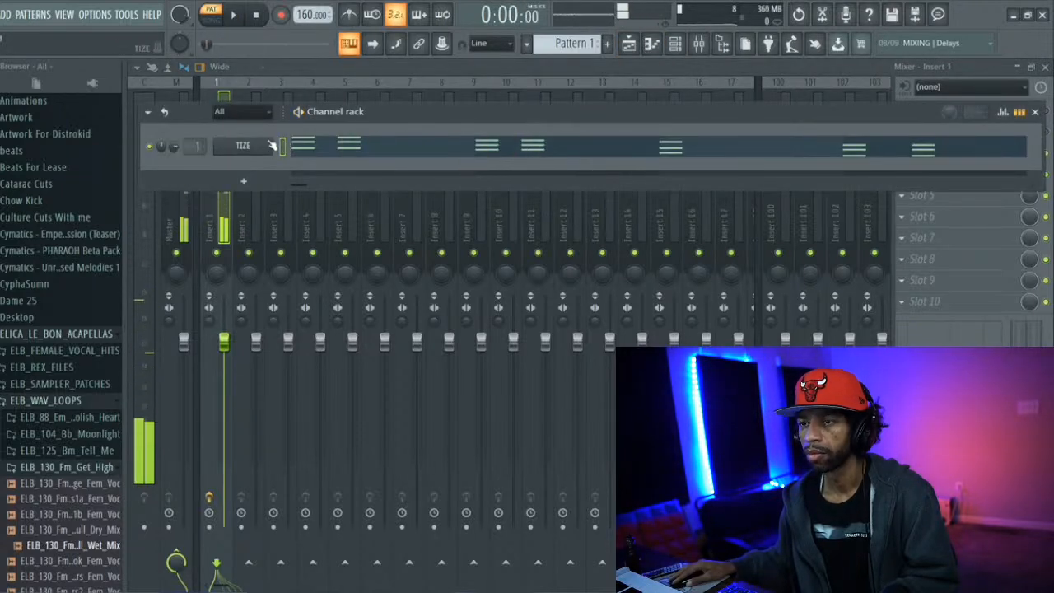
click(14, 20)
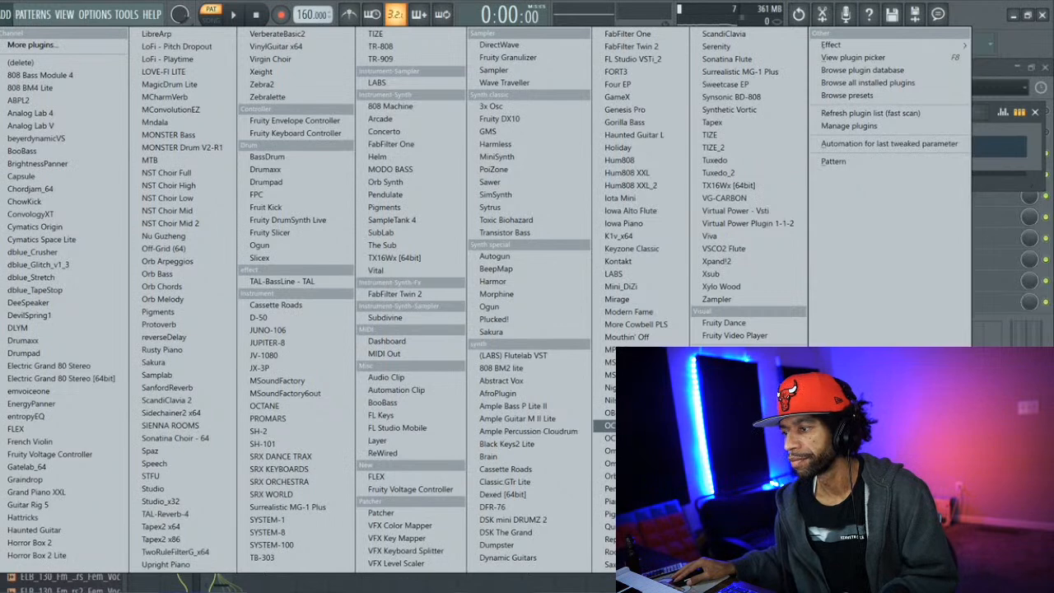
click(609, 424)
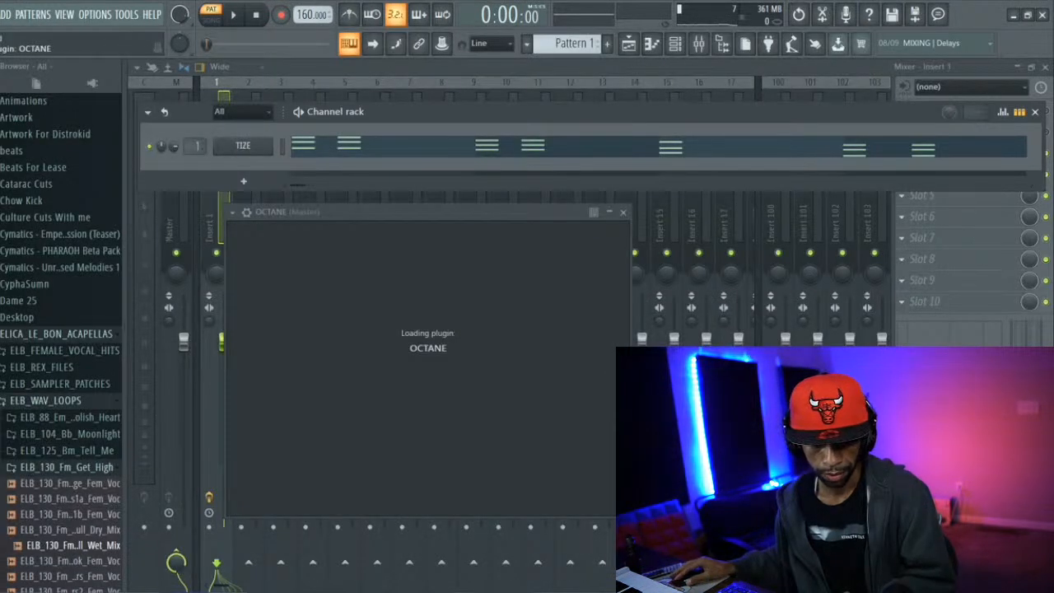
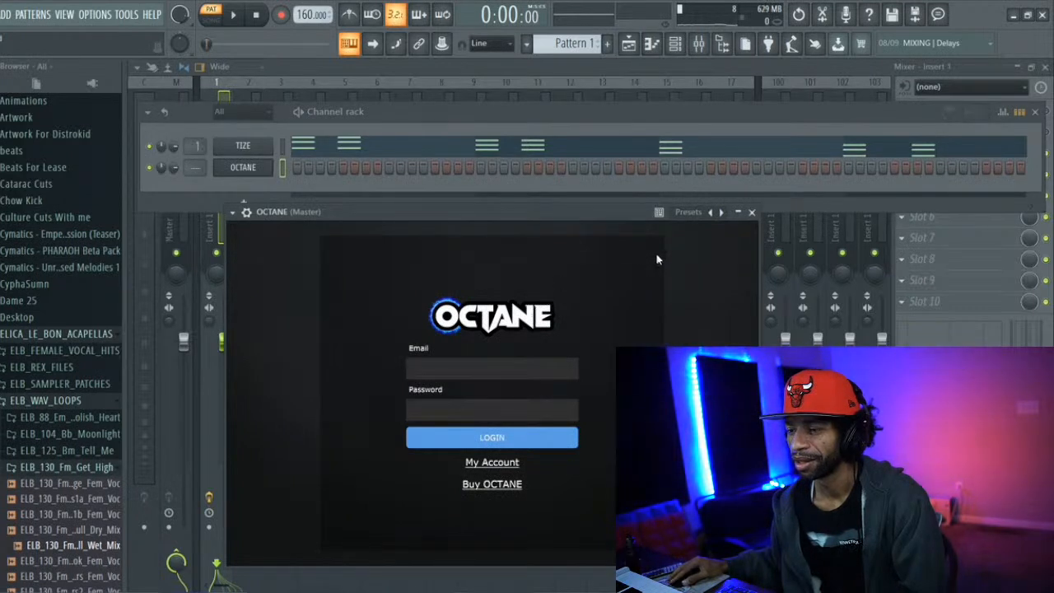
Close the OCTANE plugin window and delete its channel from the channel rack
click(751, 213)
right_click(250, 172)
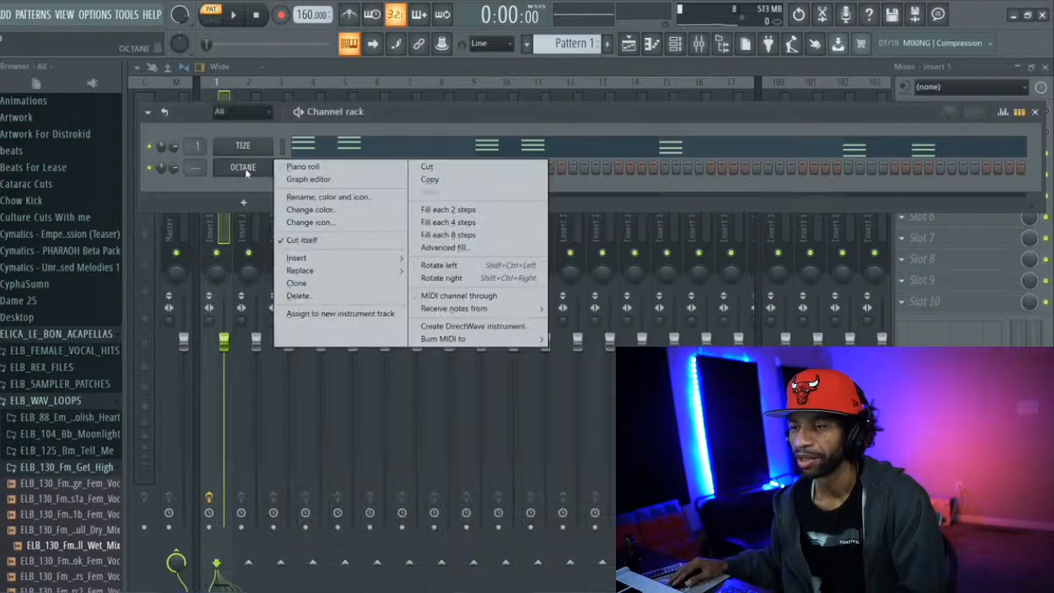
click(297, 296)
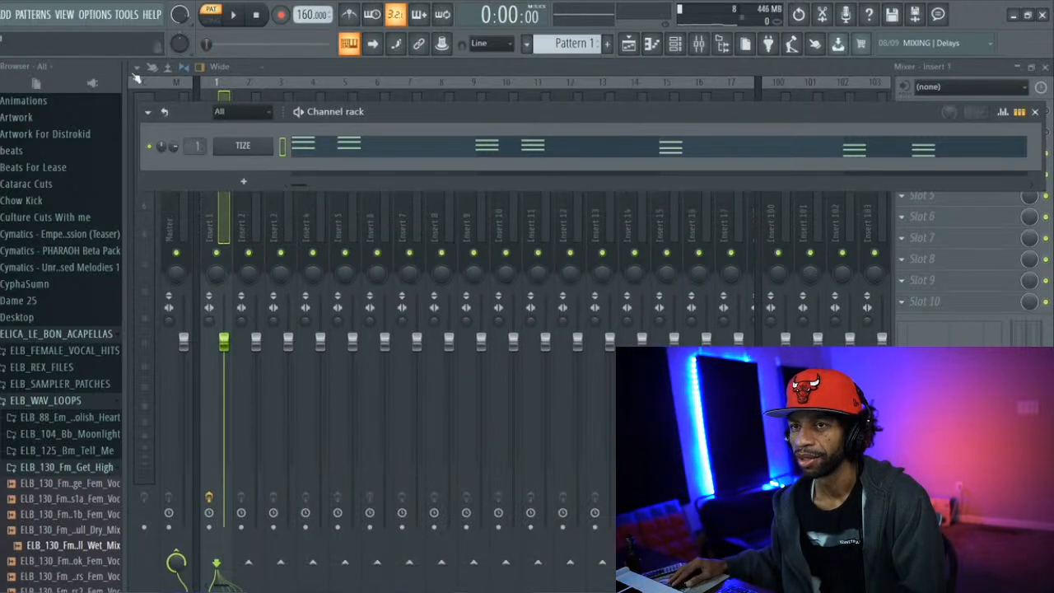
Add an OCTANE_2 instrument channel to the channel rack below TIZE
click(95, 14)
click(6, 14)
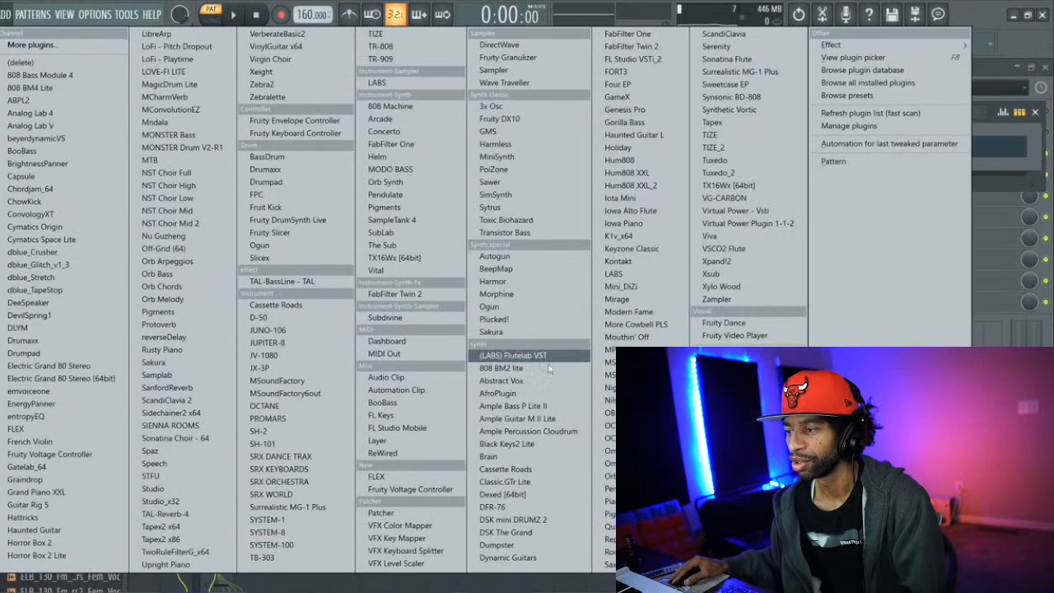
click(625, 437)
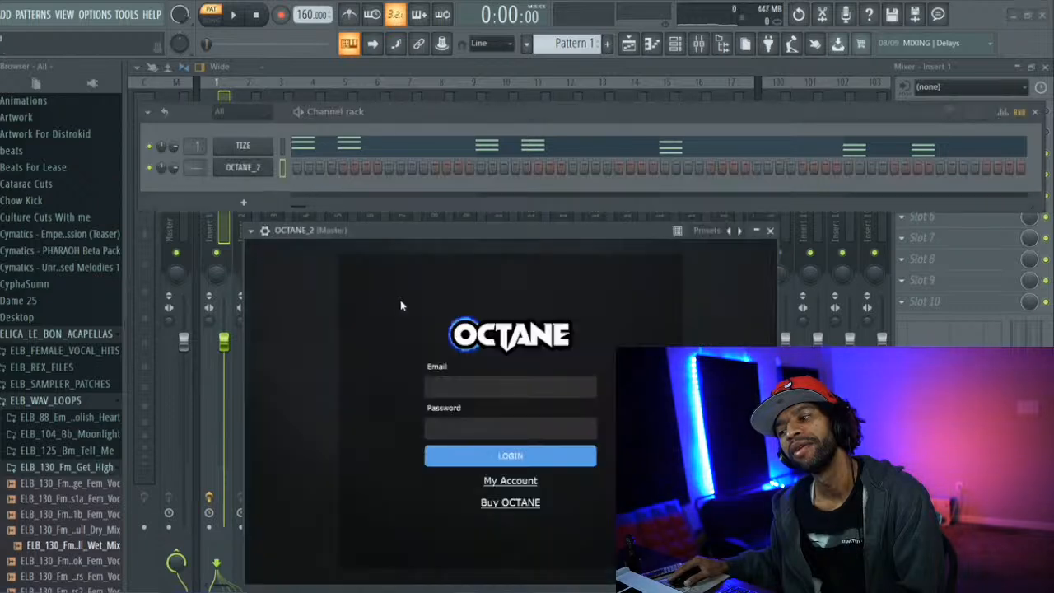
Enter the account email and password in the OCTANE login form and try to log in
click(486, 428)
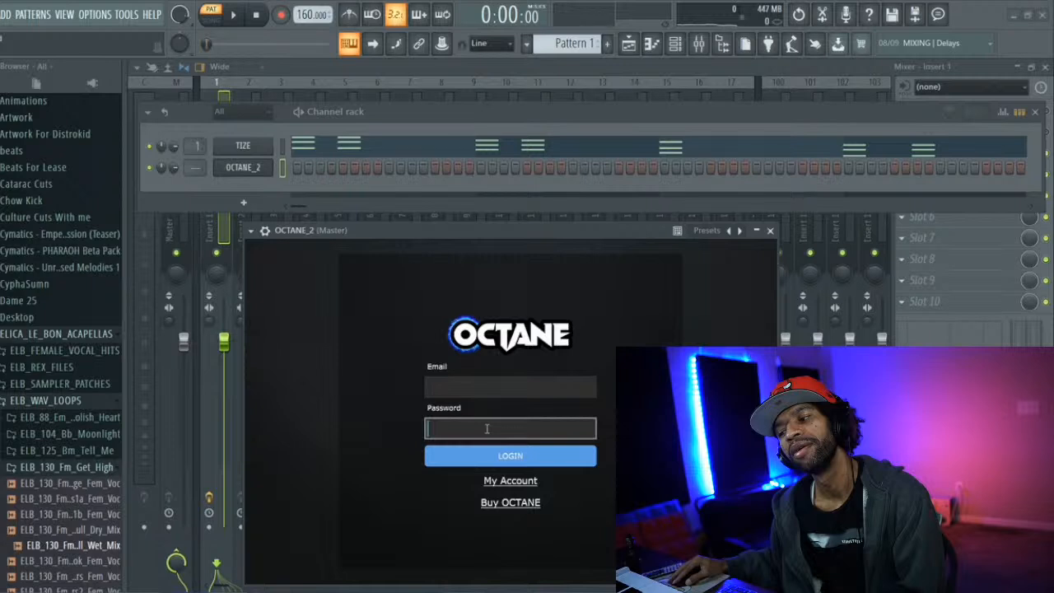
text(*)
click(467, 389)
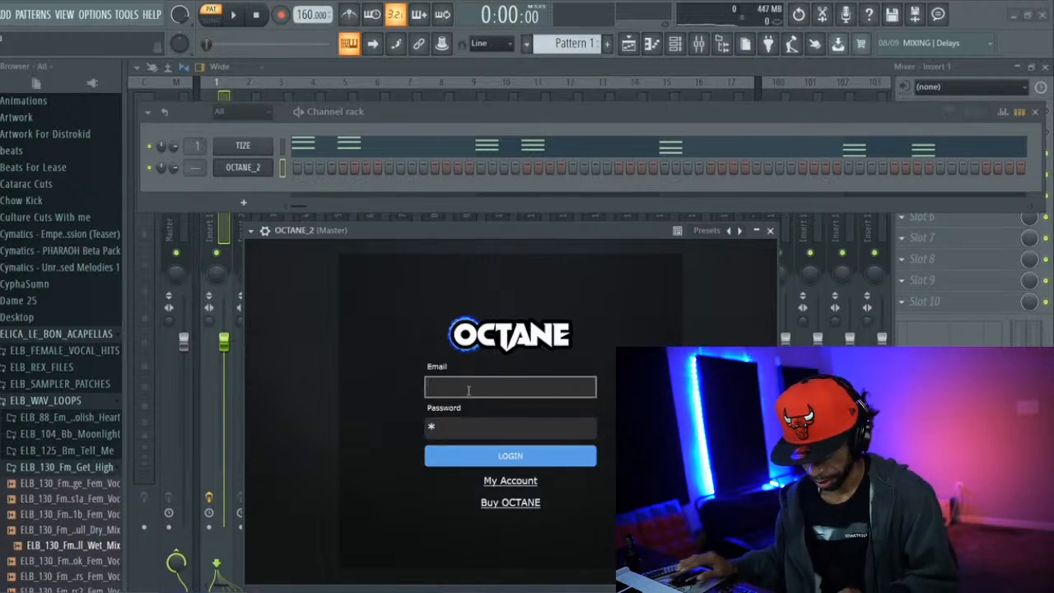
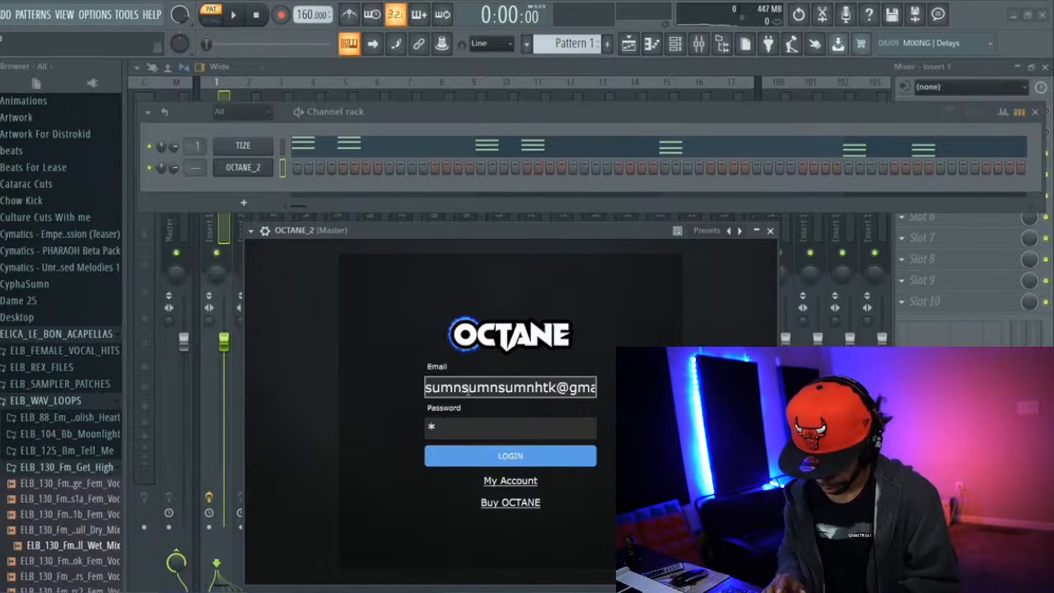
click(464, 432)
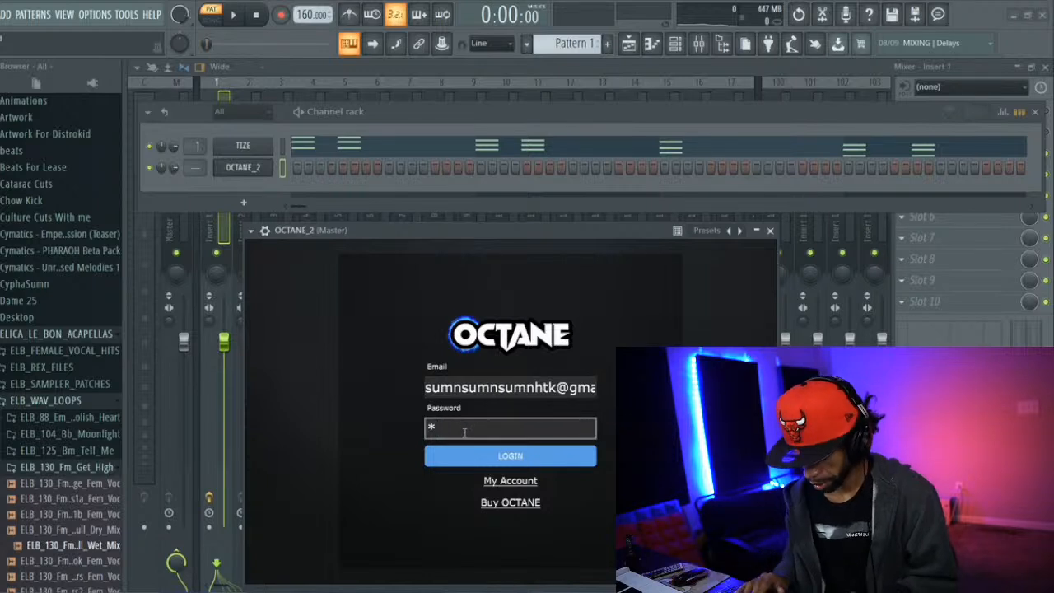
text(*******)
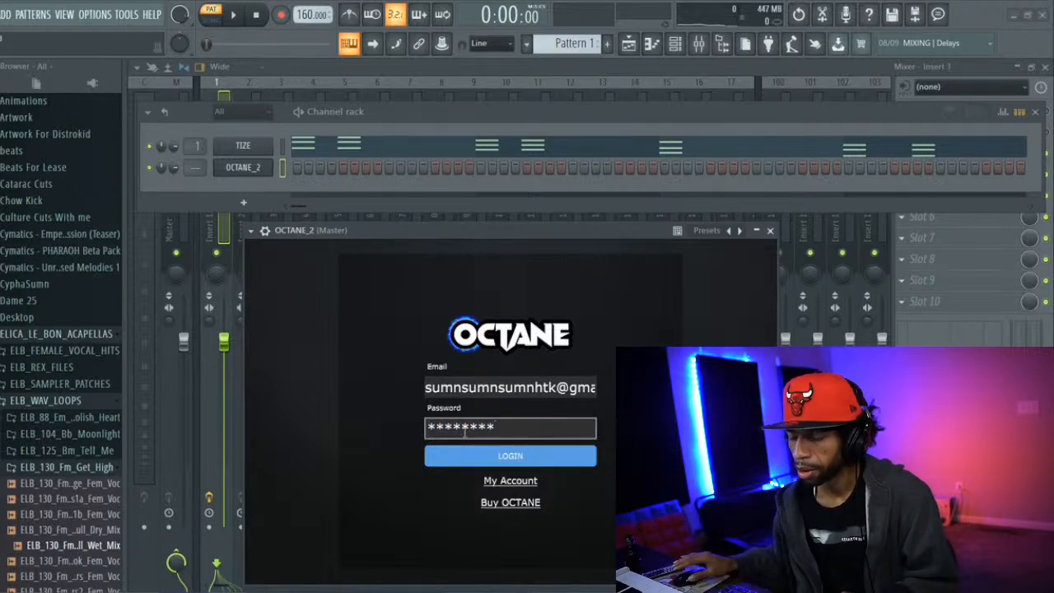
click(485, 457)
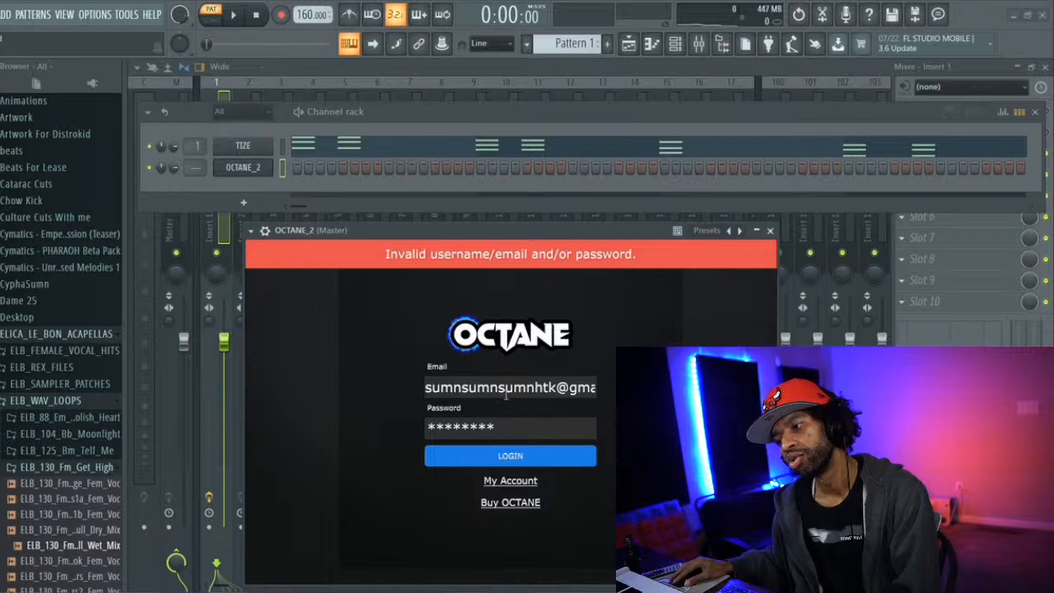
Check the email field, replace the OCTANE account password with a fresh entry and submit the login again
drag(506, 395, 607, 405)
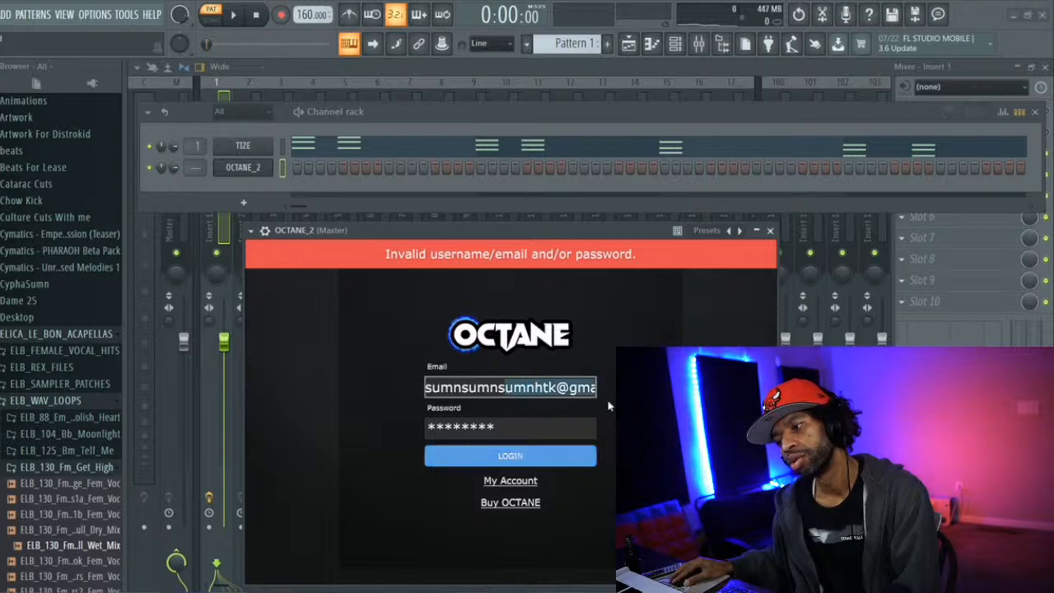
key(Left)
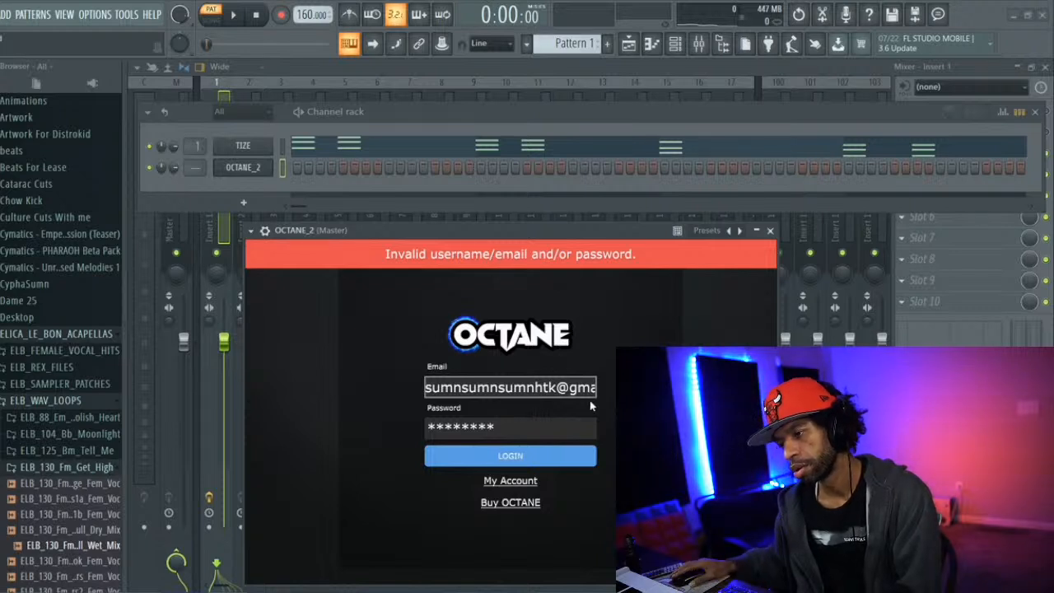
click(503, 425)
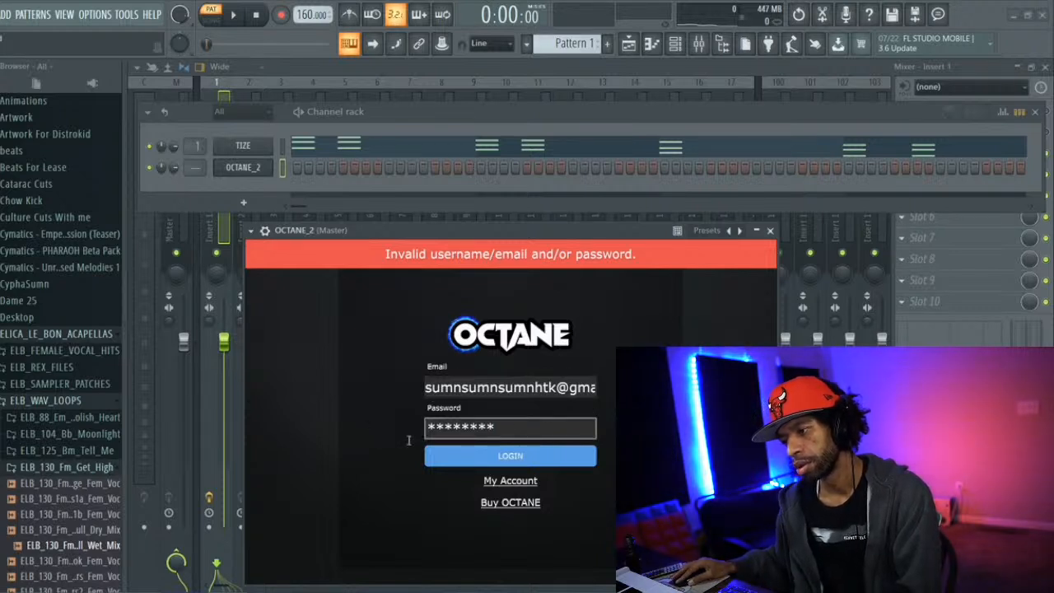
click(437, 427)
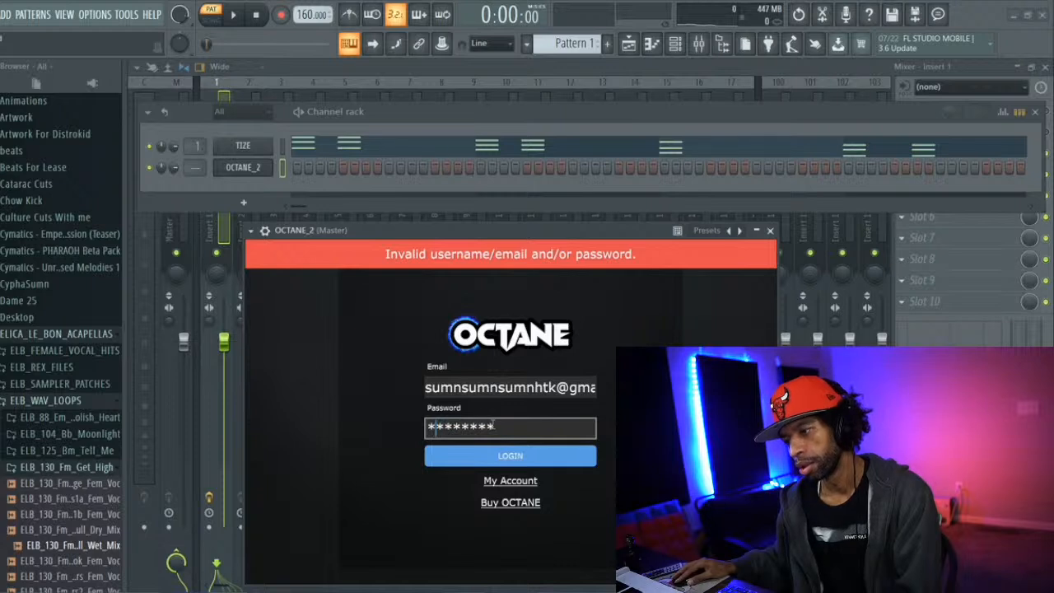
drag(493, 426, 427, 426)
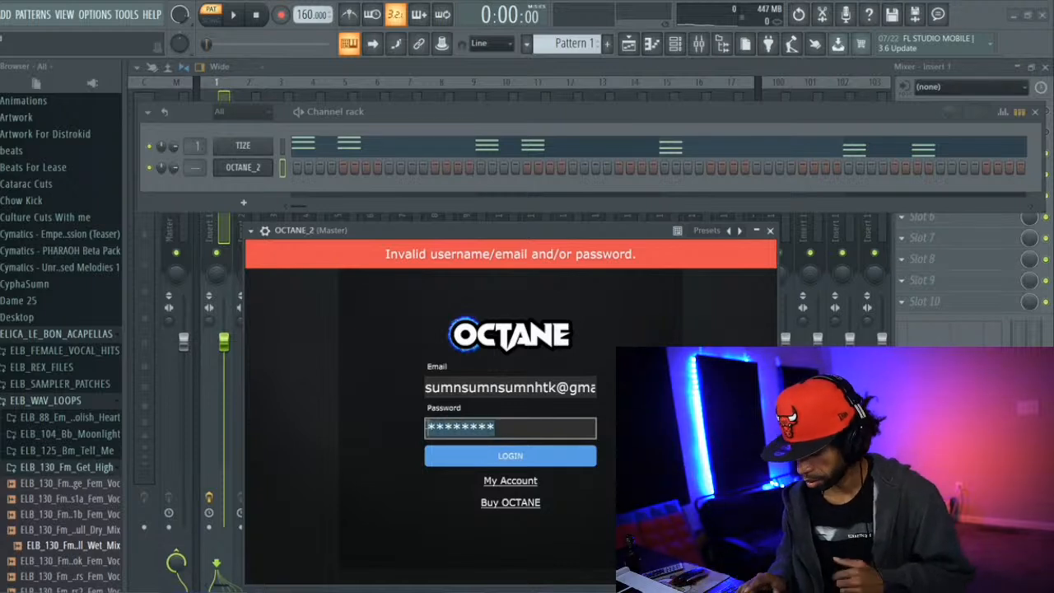
key(BackSpace)
text(*********)
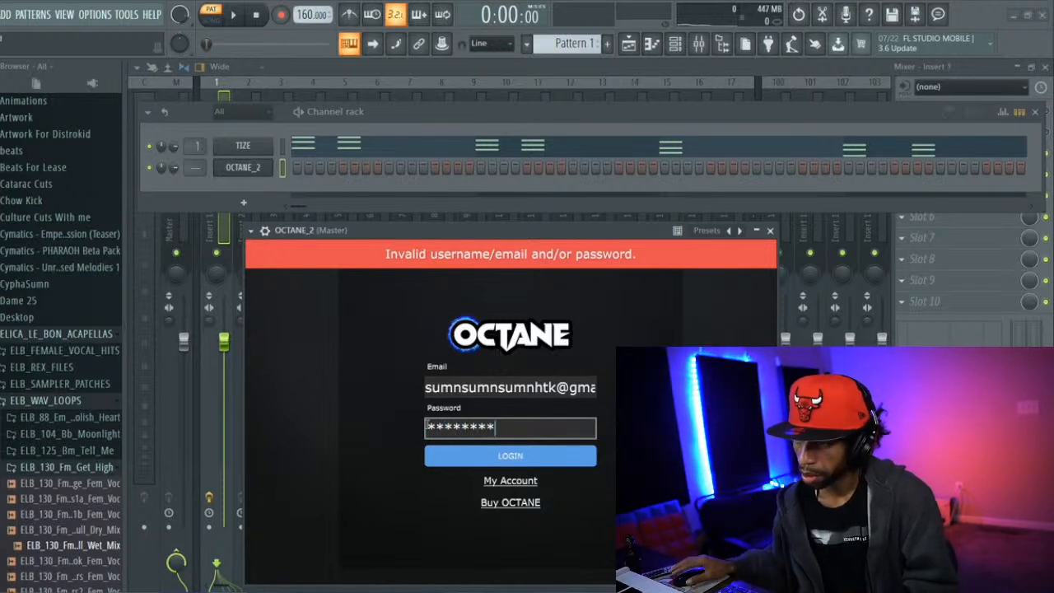
click(486, 452)
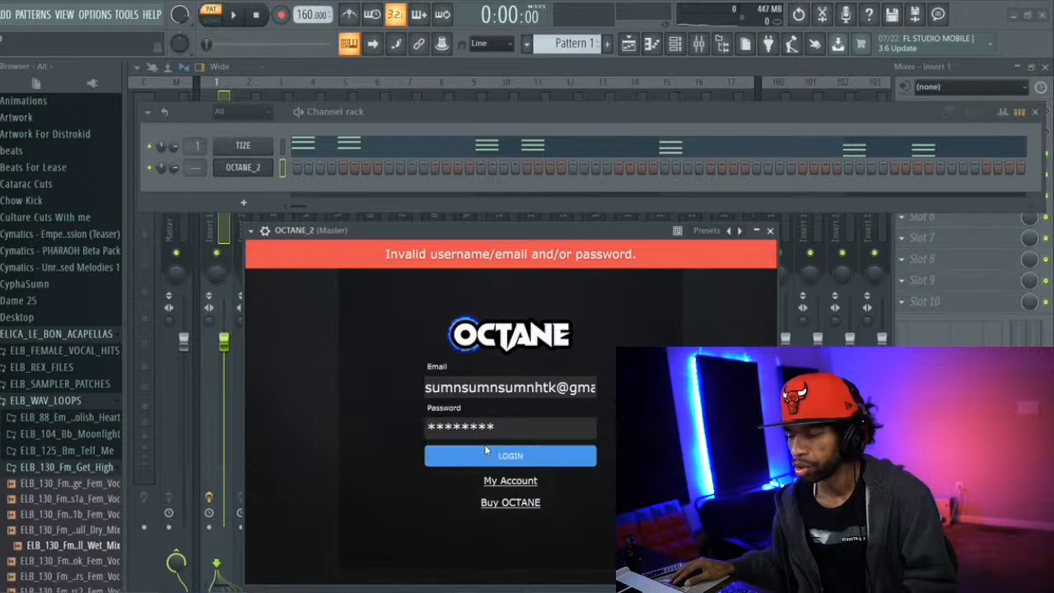
click(488, 460)
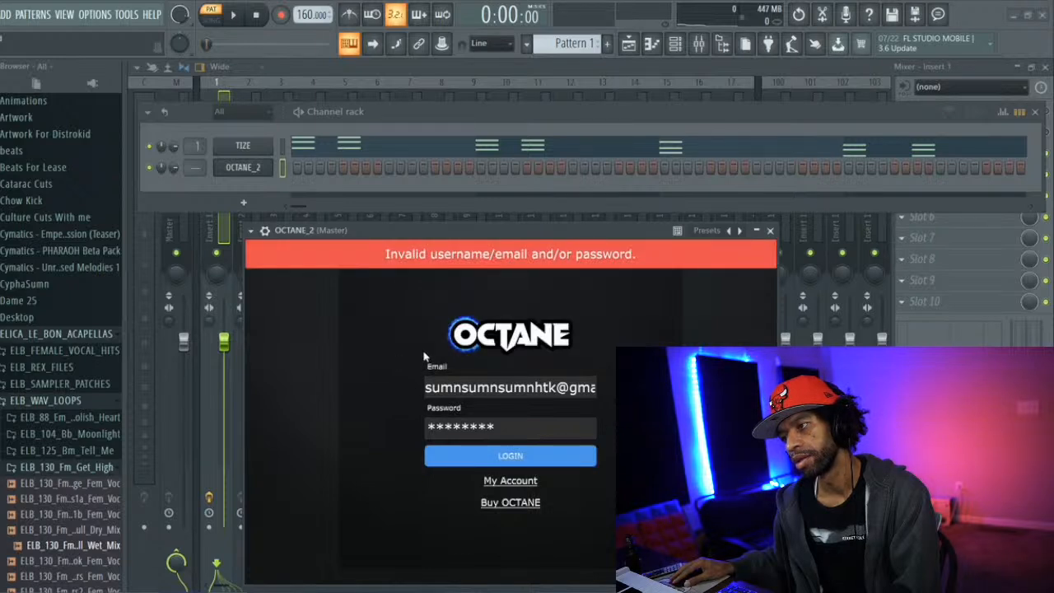
Clear and re-enter the account password, retry the OCTANE login several times and close the plugin window
drag(497, 426, 408, 434)
key(BackSpace)
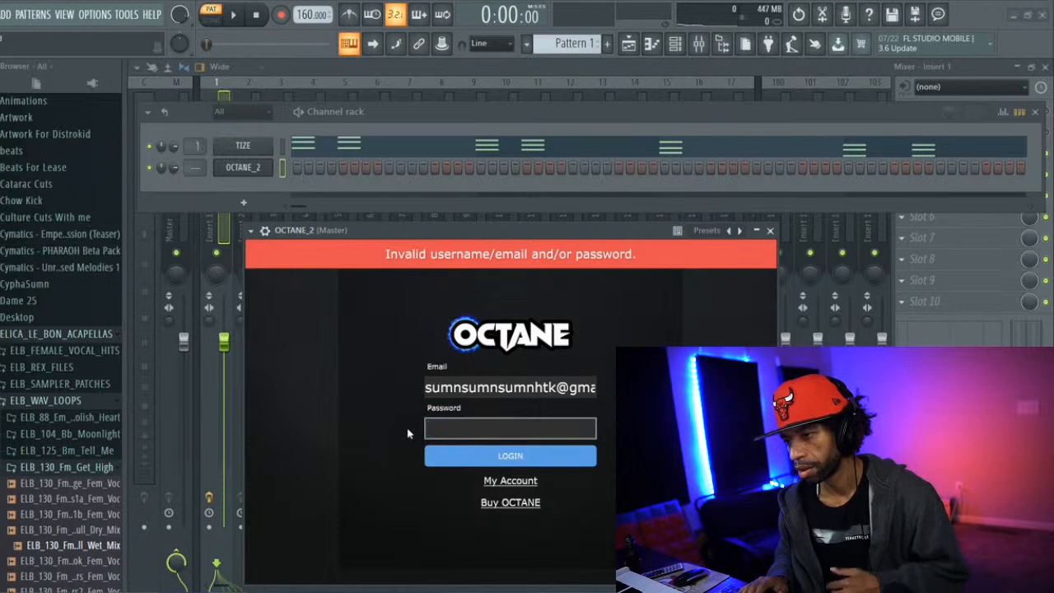
text(**)
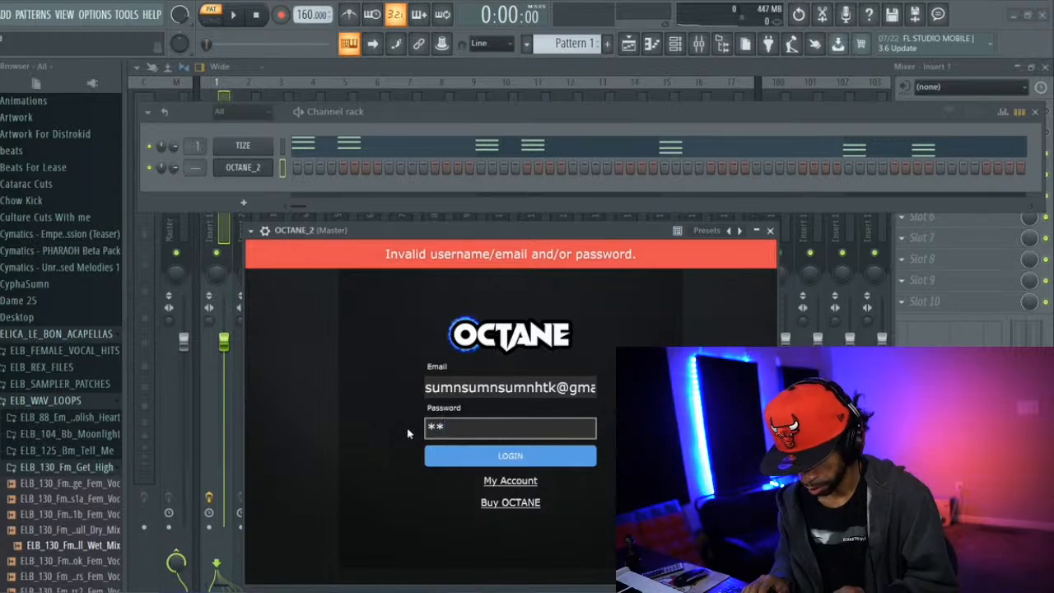
text(******)
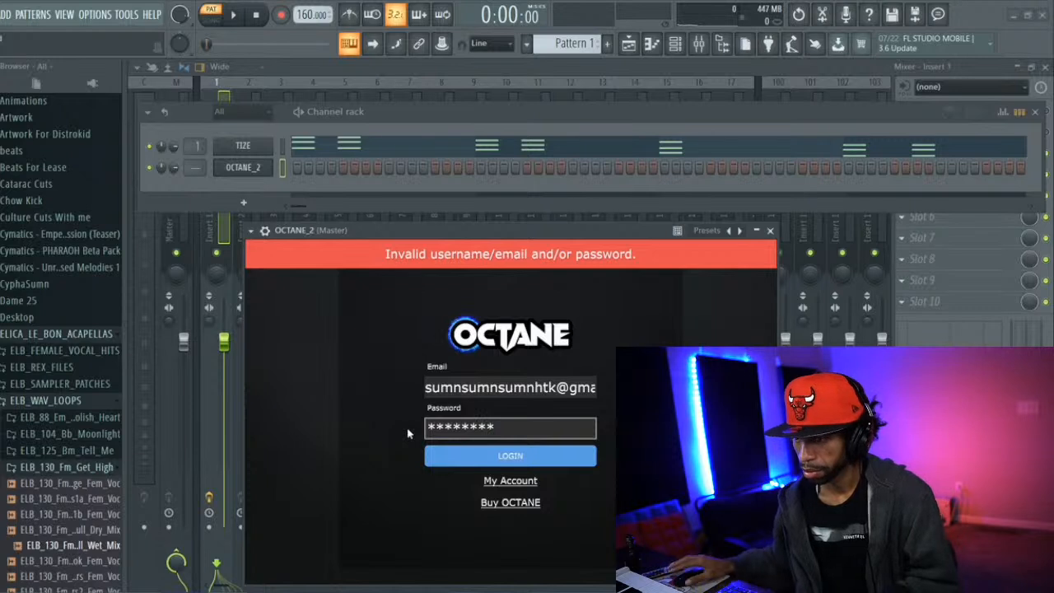
click(465, 458)
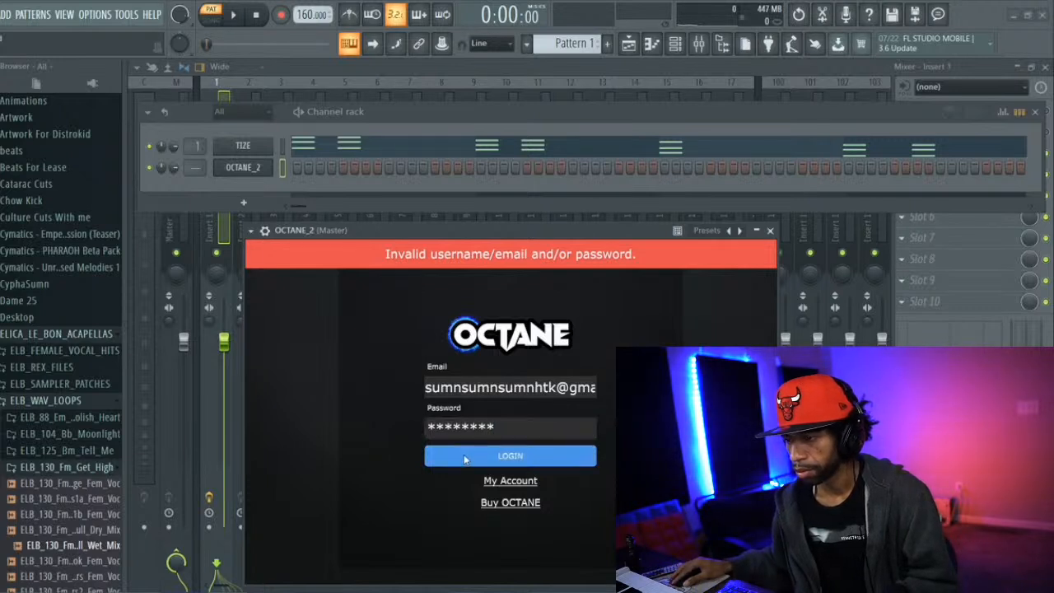
click(466, 458)
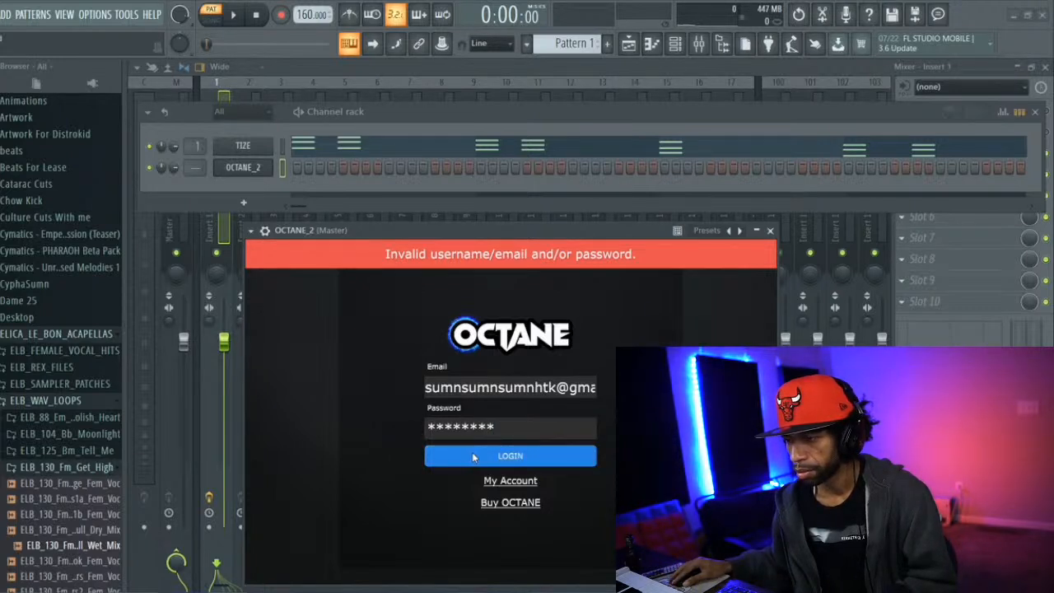
click(498, 458)
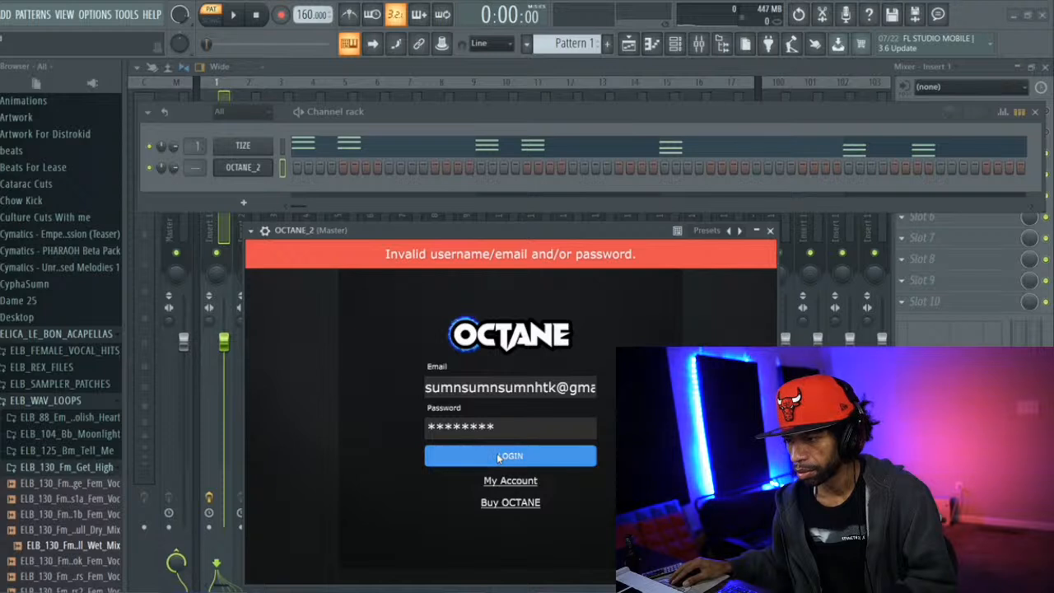
click(498, 459)
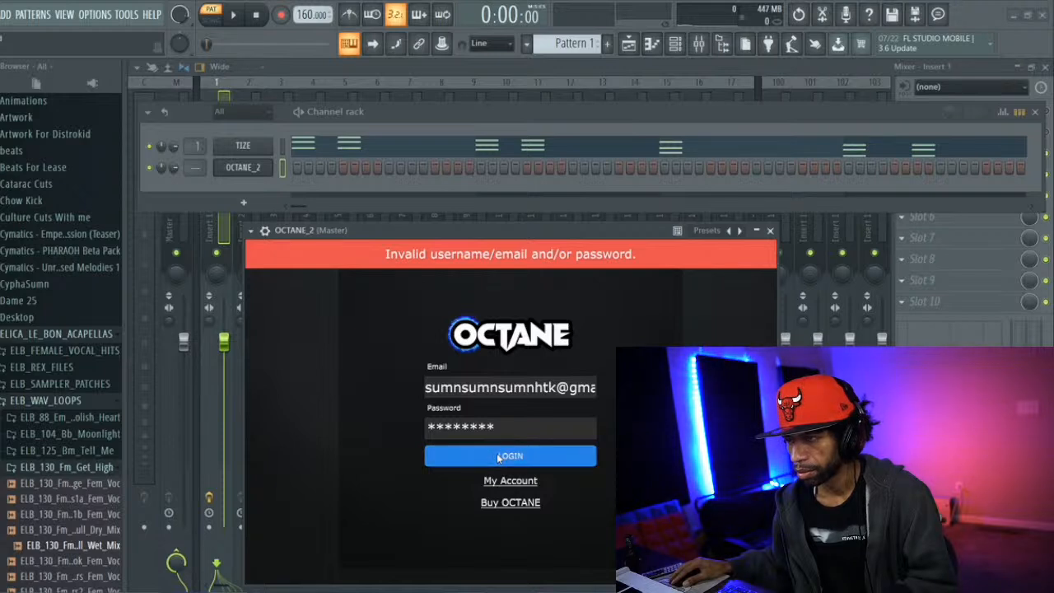
click(771, 230)
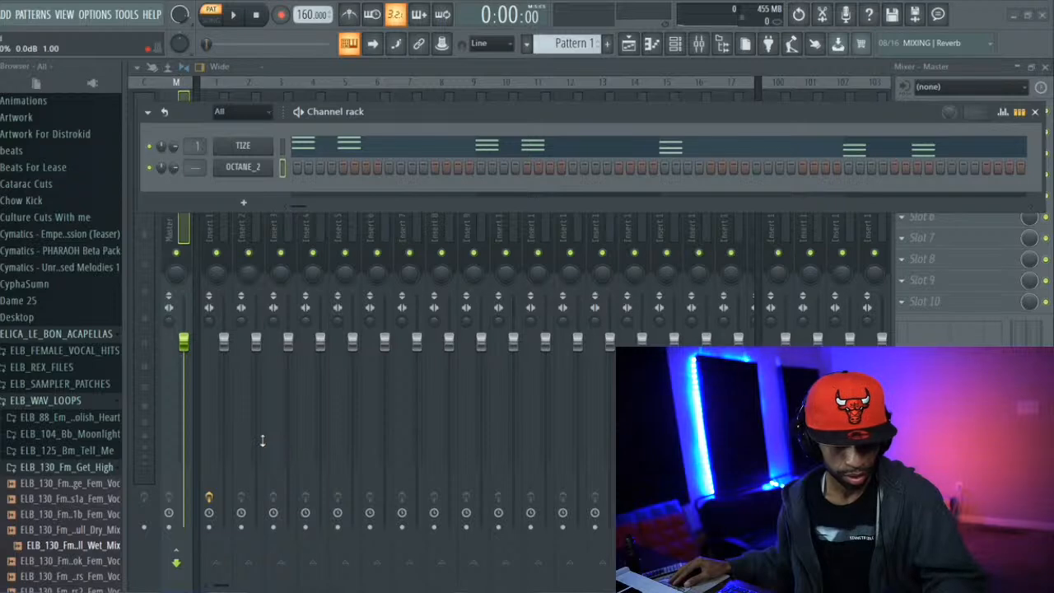
Switch to Streamlabs OBS and close the Force Quit Applications window
key(super+Tab)
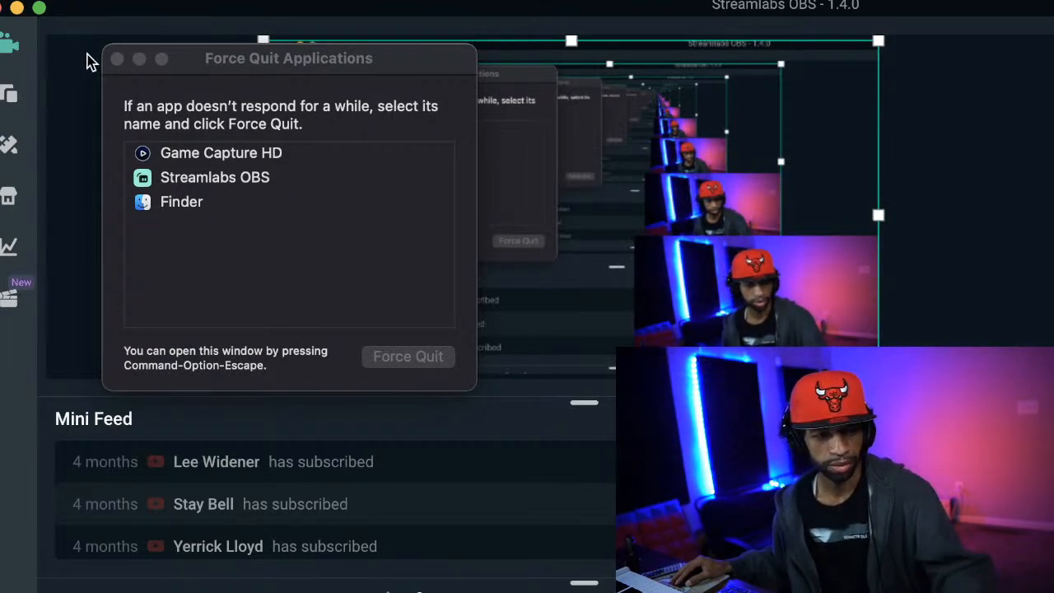
click(117, 59)
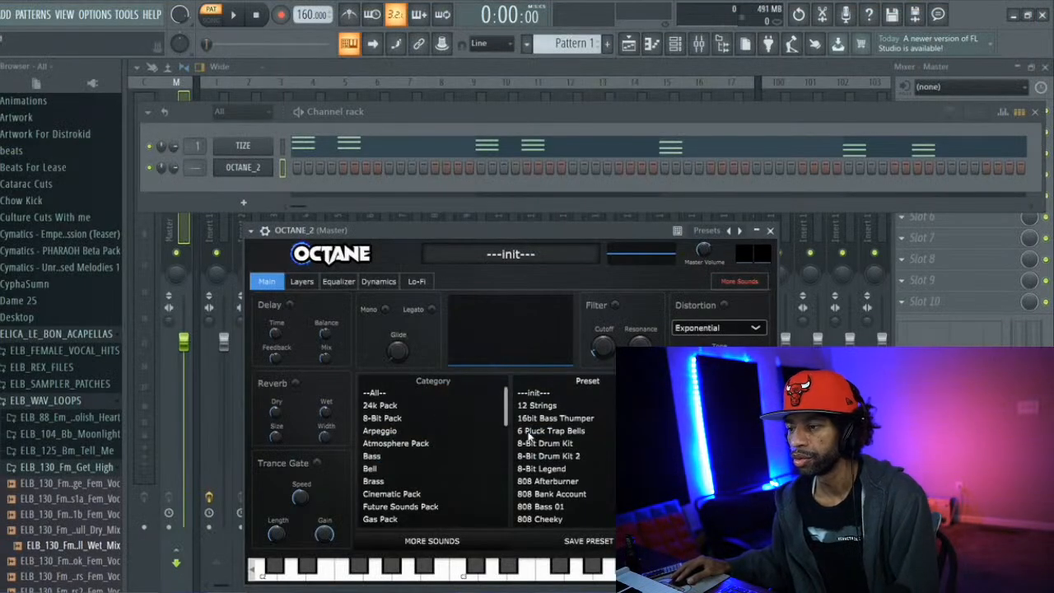
Examine OCTANE's category list and the installed and available packs in its More Sounds library, then close the plugin window
drag(504, 401, 499, 450)
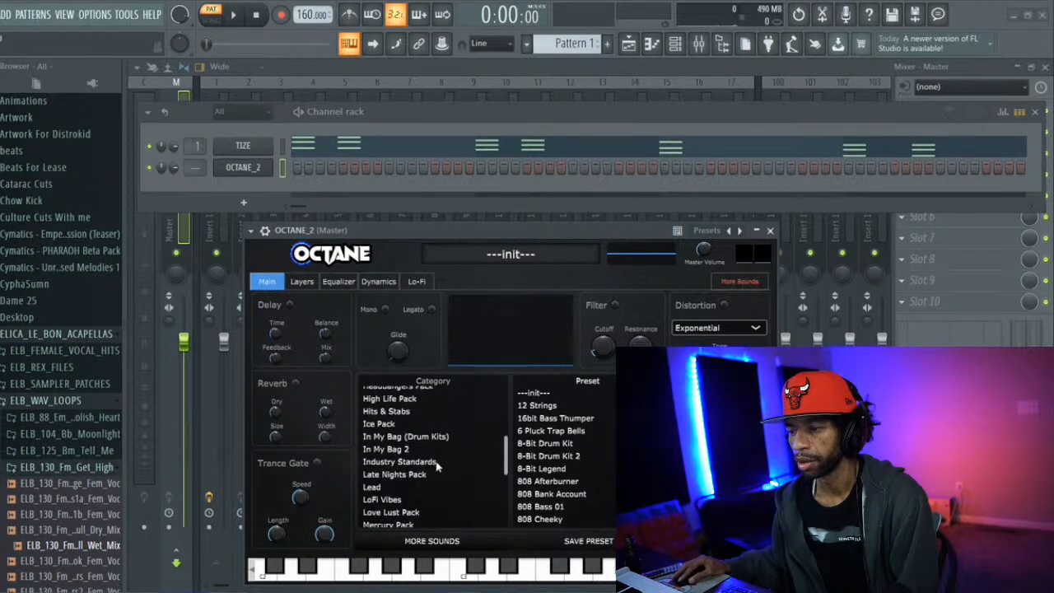
click(734, 283)
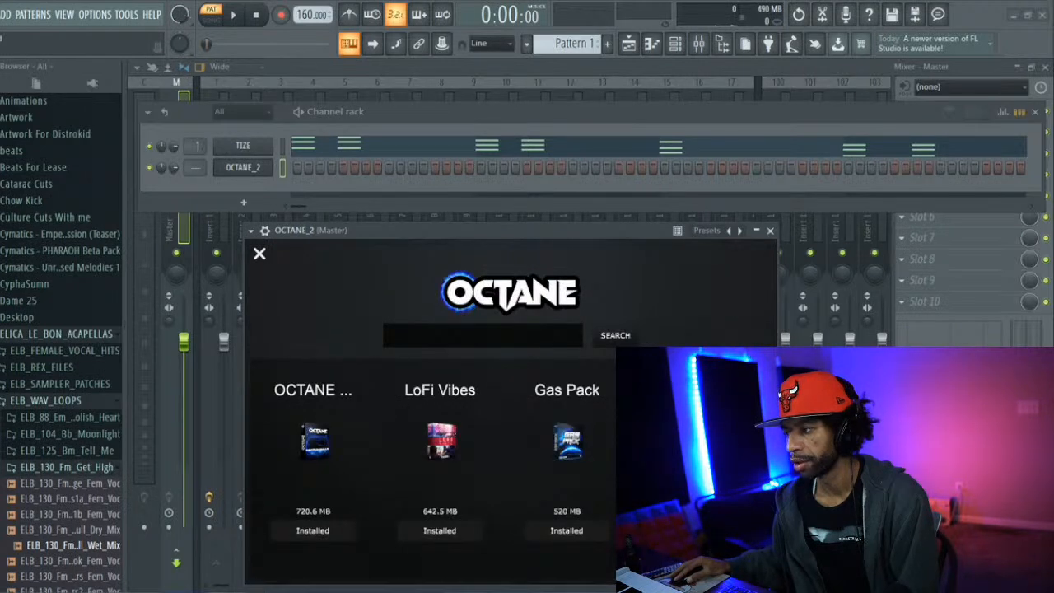
scroll(440, 469, down, 5)
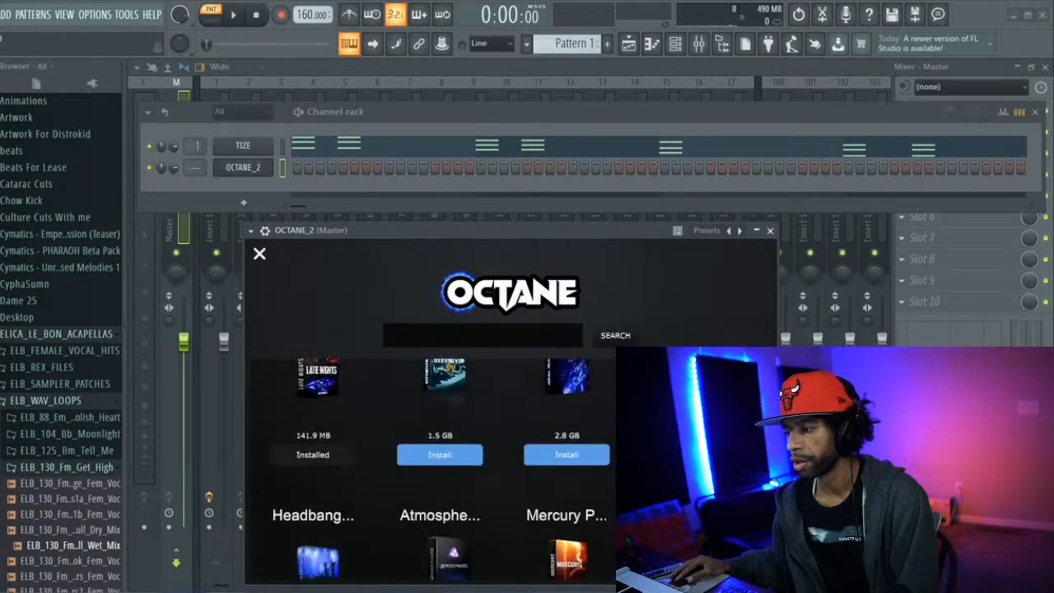
scroll(441, 469, up, 2)
scroll(441, 461, up, 1)
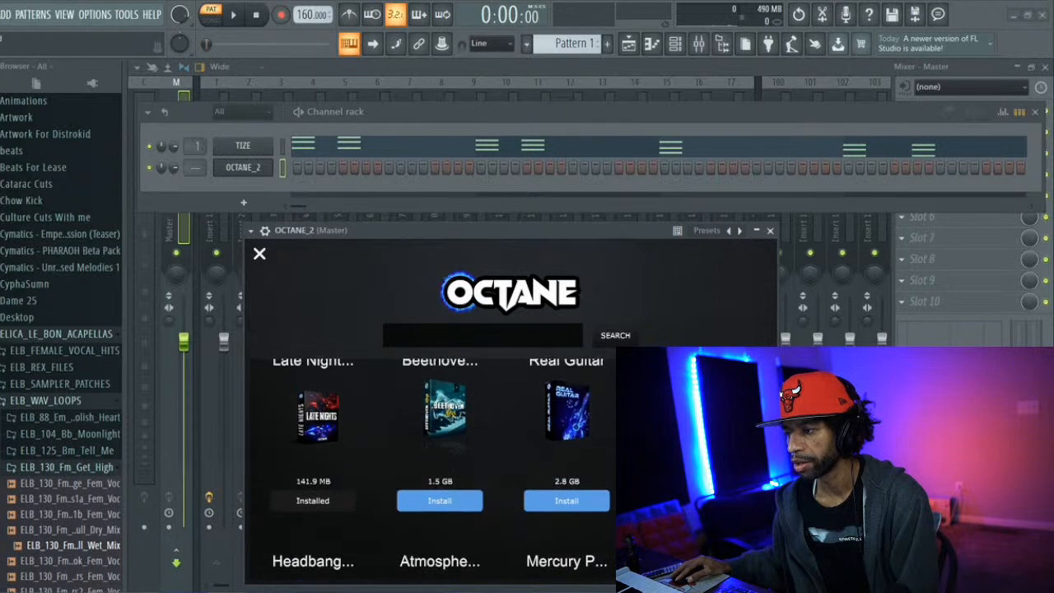
scroll(441, 469, down, 2)
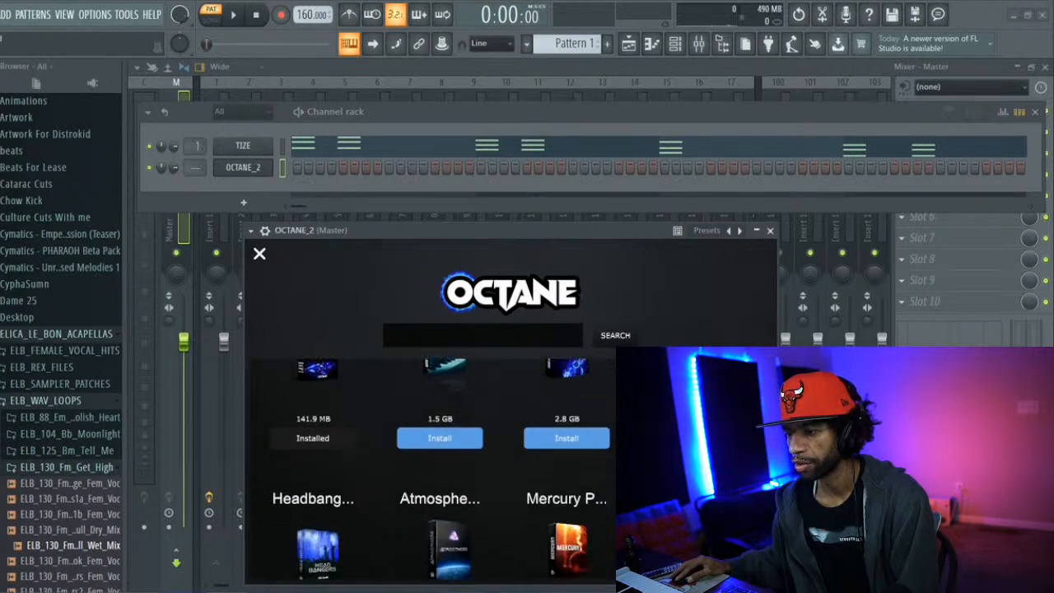
scroll(441, 470, down, 5)
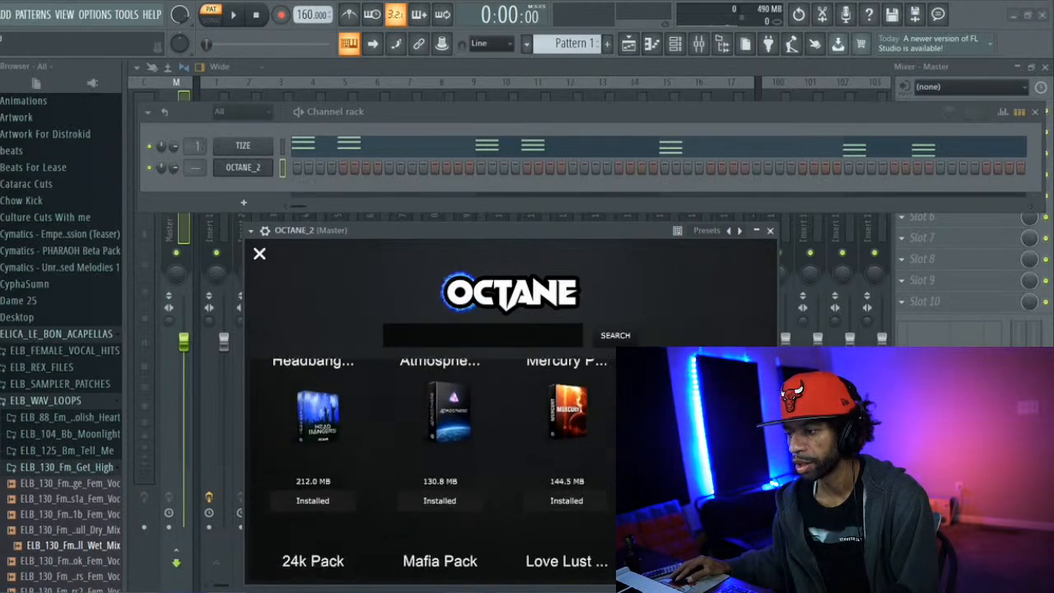
scroll(441, 469, up, 1)
scroll(440, 469, down, 3)
scroll(441, 469, down, 1)
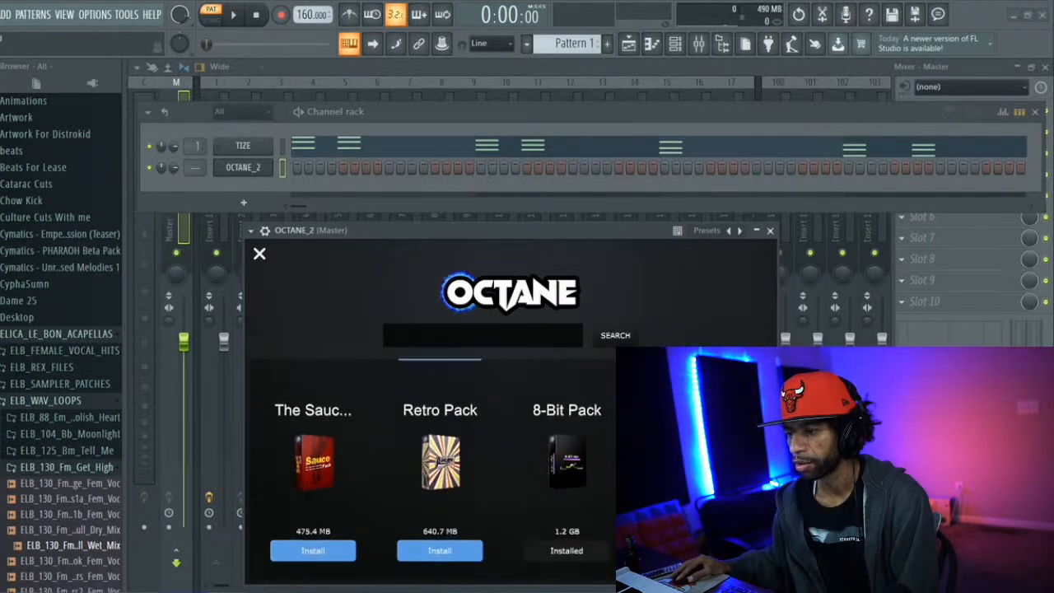
scroll(440, 469, down, 5)
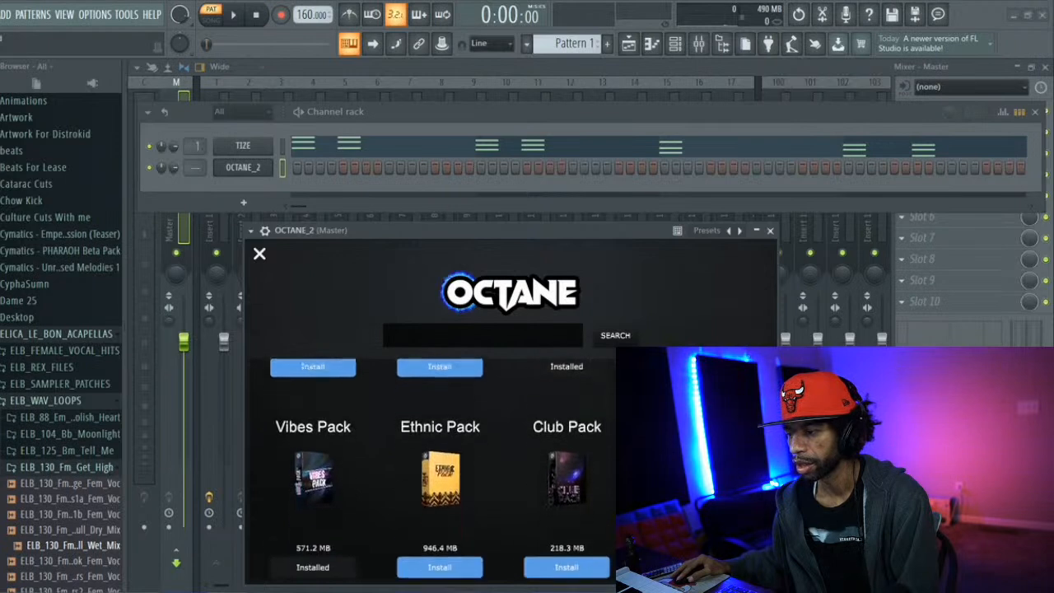
scroll(440, 469, down, 5)
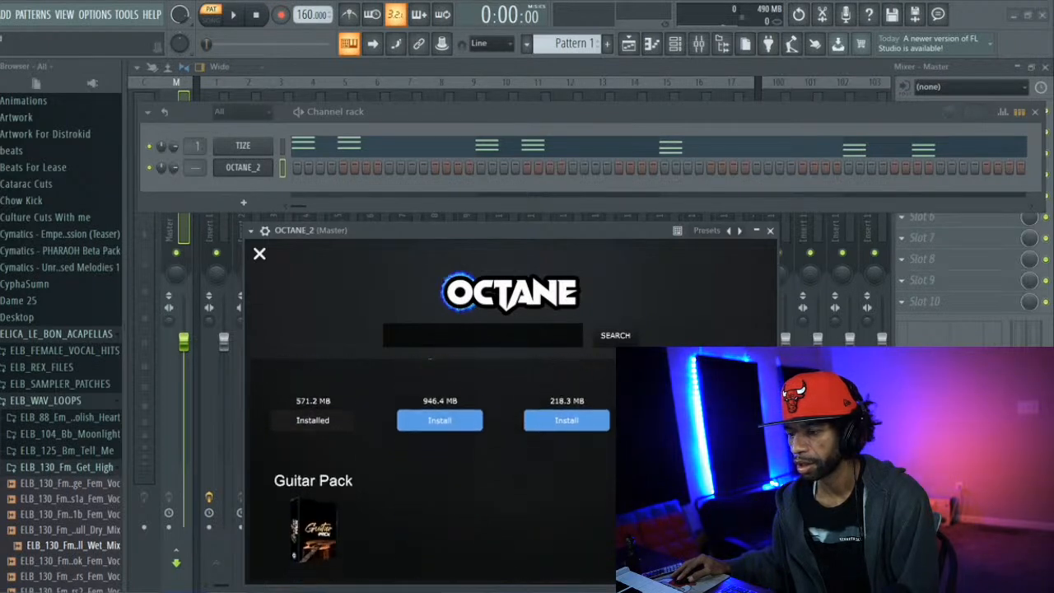
scroll(441, 469, up, 10)
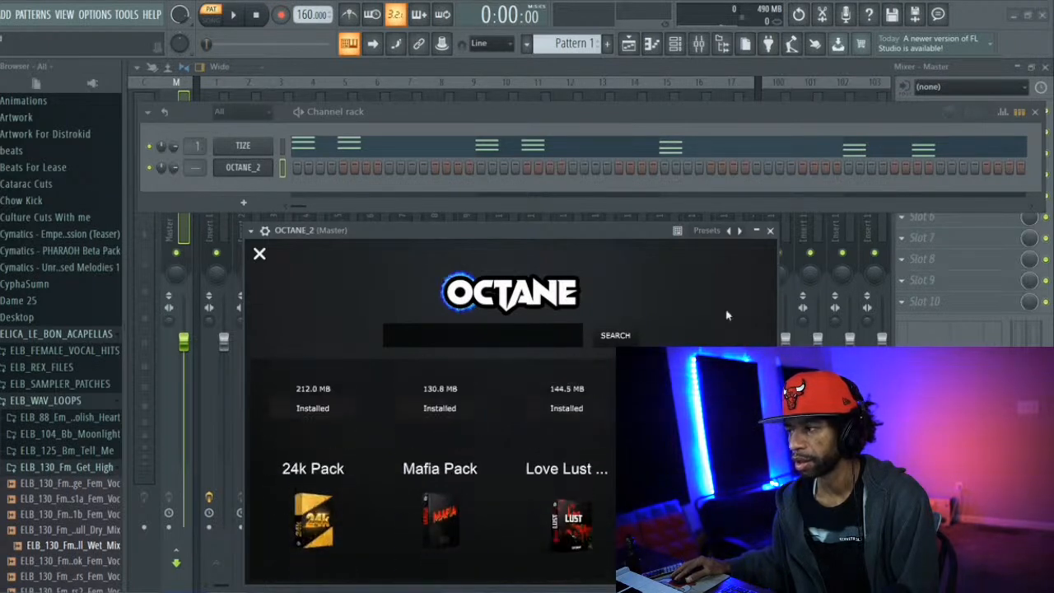
click(768, 231)
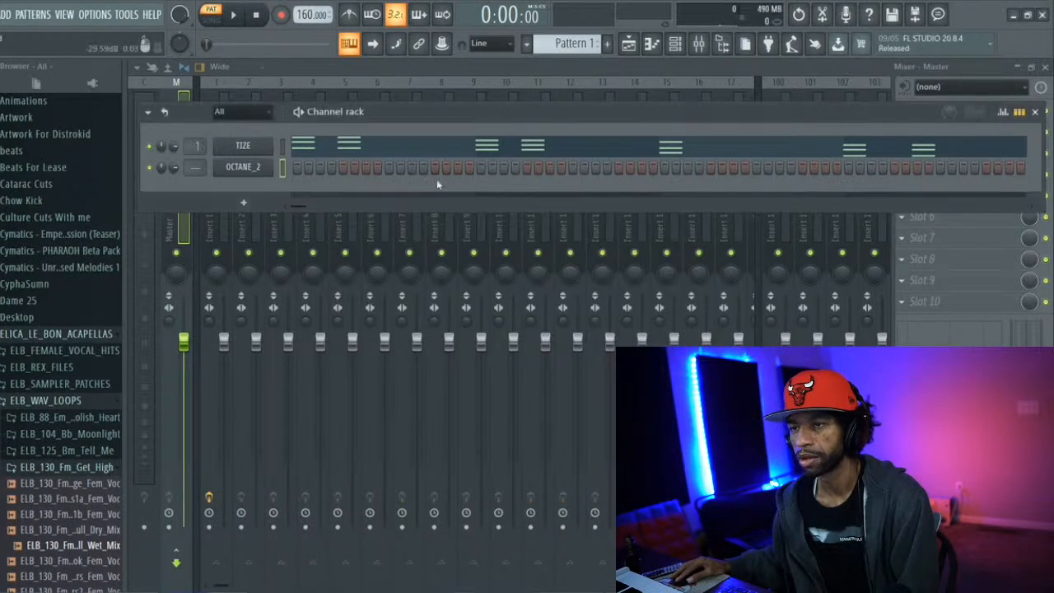
Reopen the OCTANE_2 channel's plugin and move its window up to just below the main toolbar
click(247, 168)
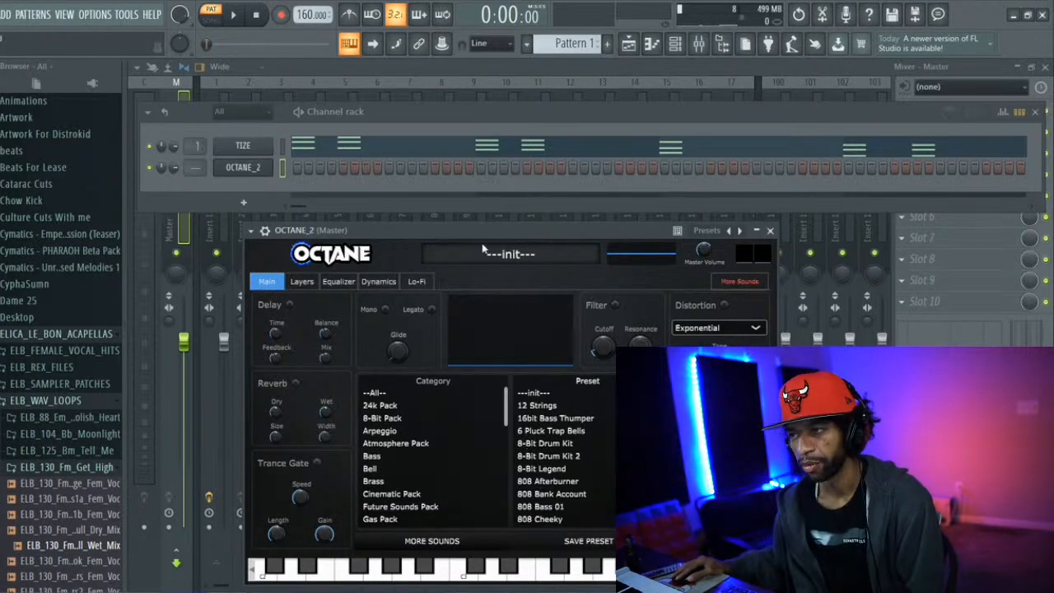
drag(483, 235, 370, 94)
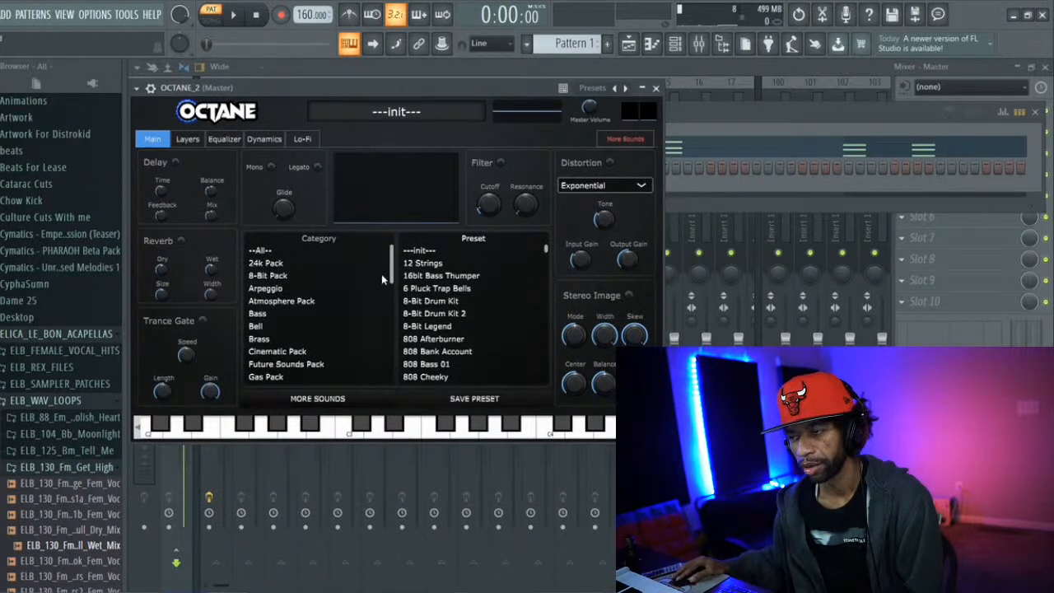
drag(392, 282, 393, 308)
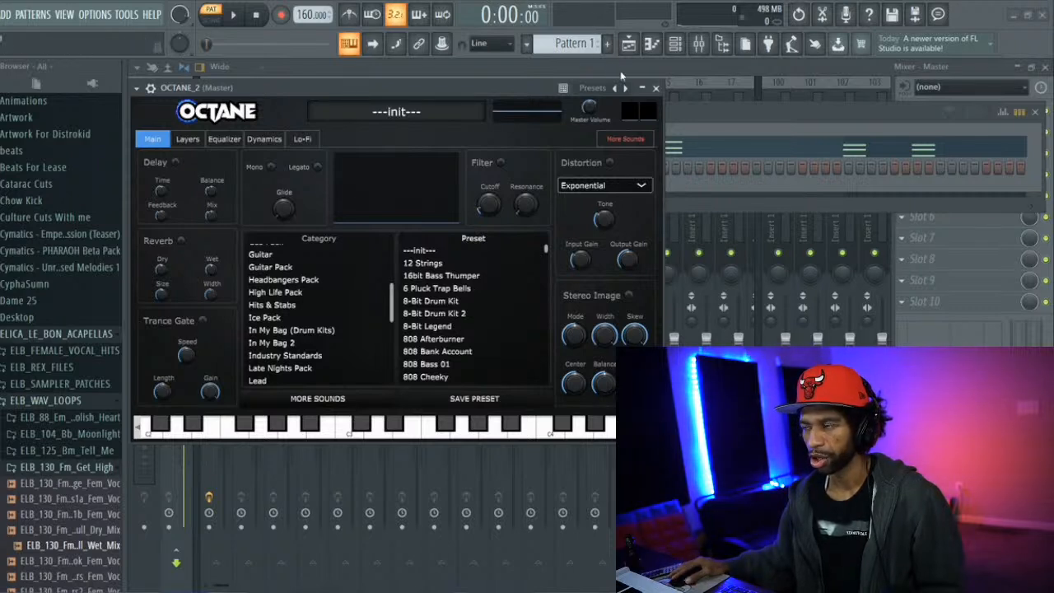
drag(496, 86, 488, 60)
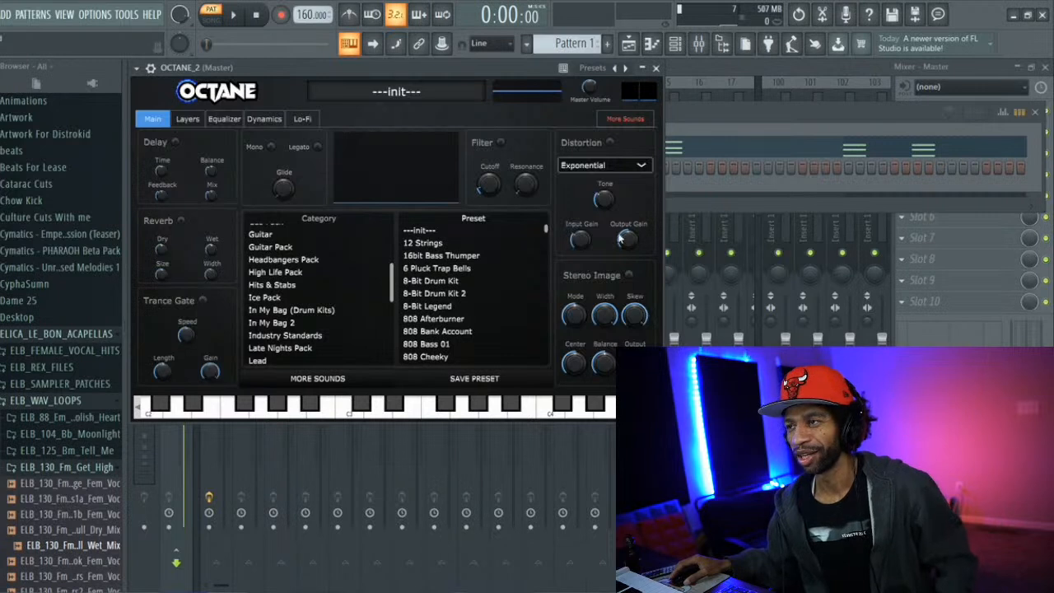
click(703, 119)
click(519, 70)
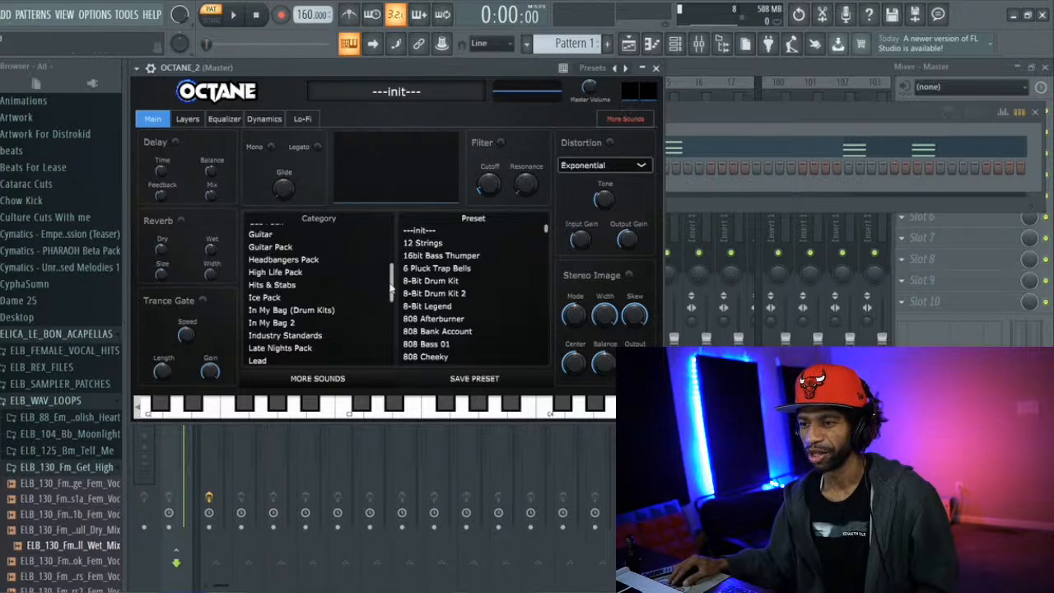
Load the Carribean Calesta preset from the Wavy Pack category in OCTANE
mouse_move(392, 288)
mouse_down()
mouse_move(392, 330)
mouse_move(392, 308)
mouse_up()
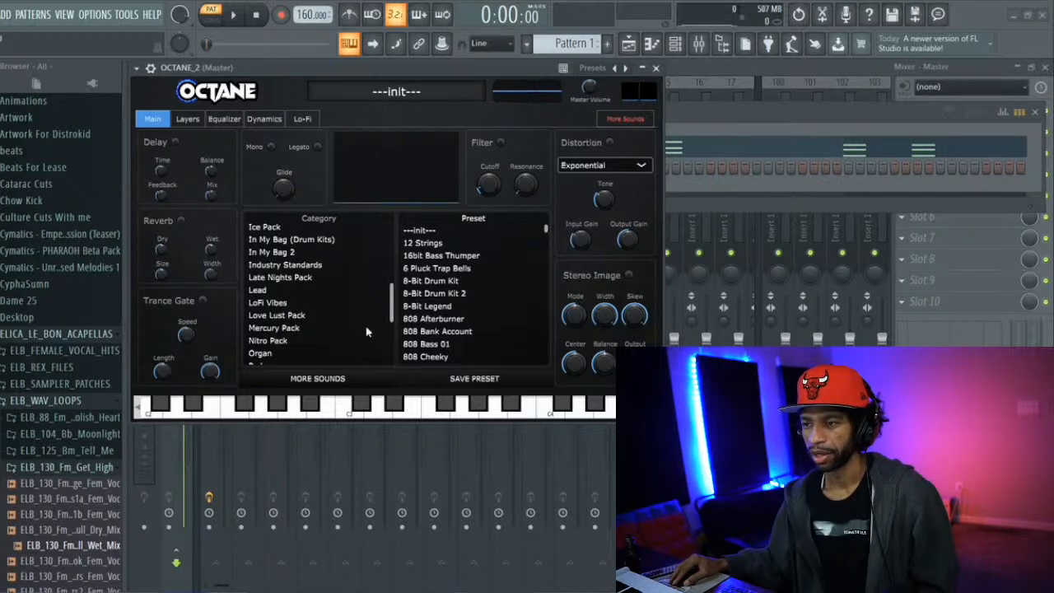
drag(392, 305, 389, 341)
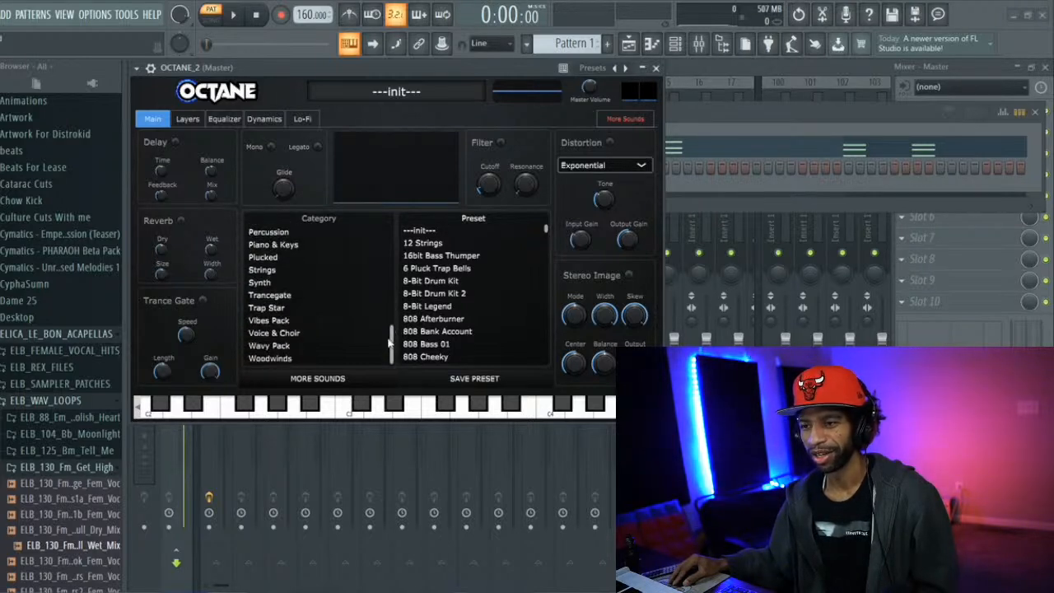
click(292, 347)
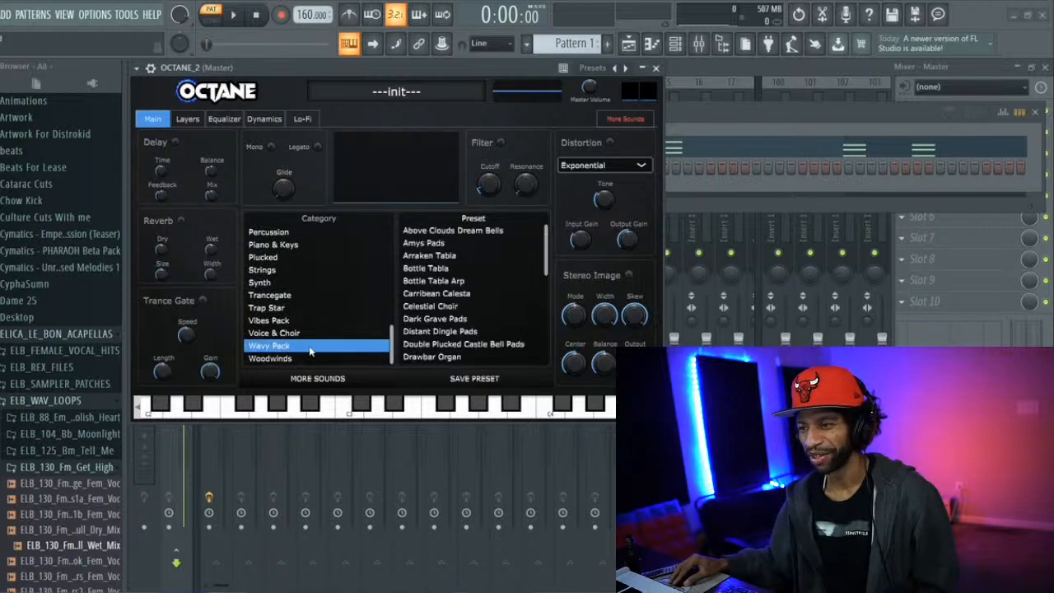
click(419, 295)
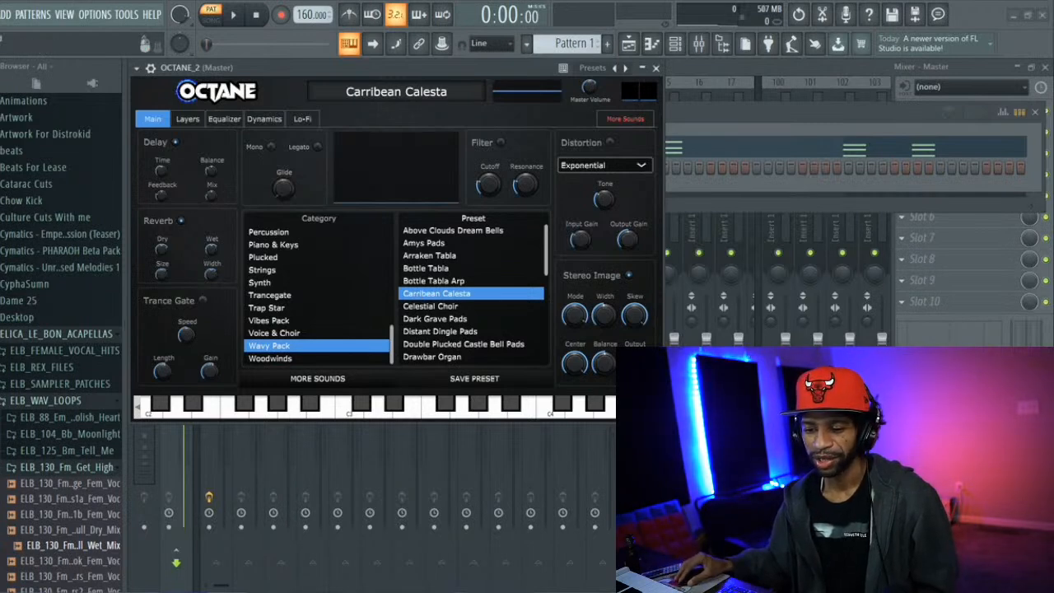
Switch to Chrome, open YouTube and view the account menu of the signed-in channel
click(116, 590)
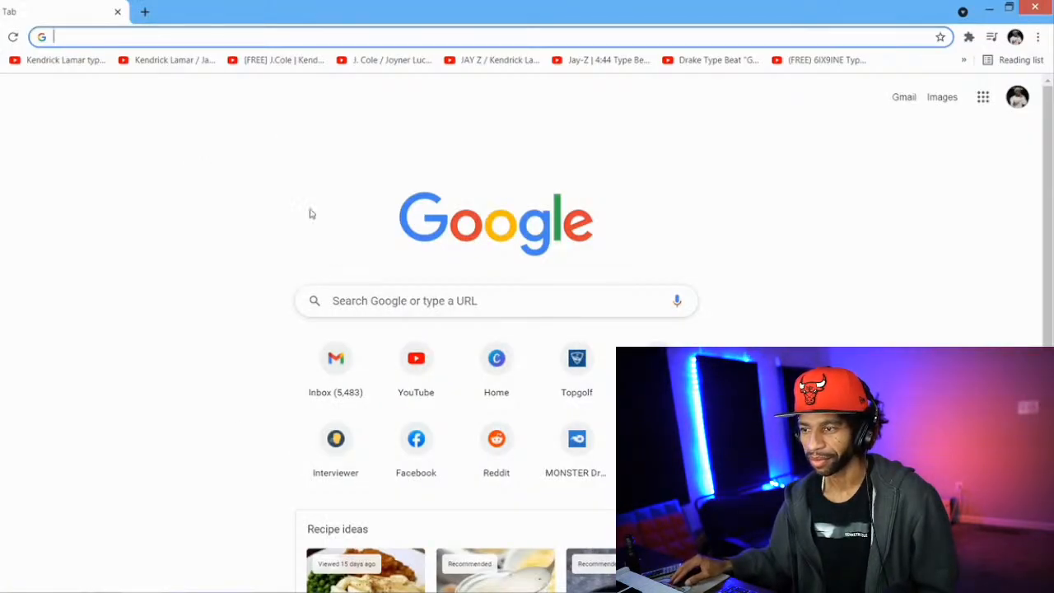
click(405, 364)
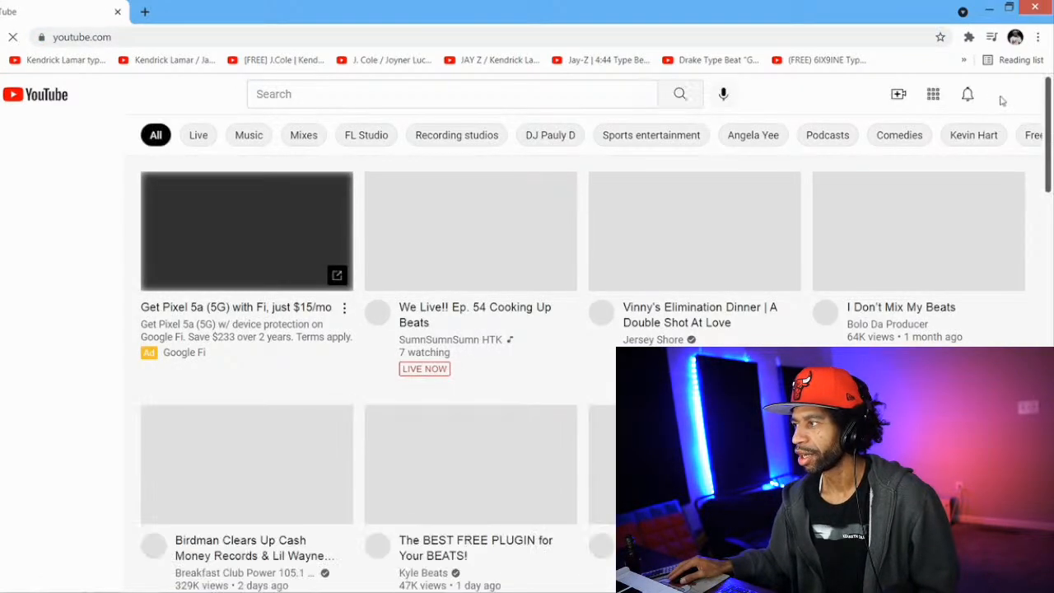
click(1007, 95)
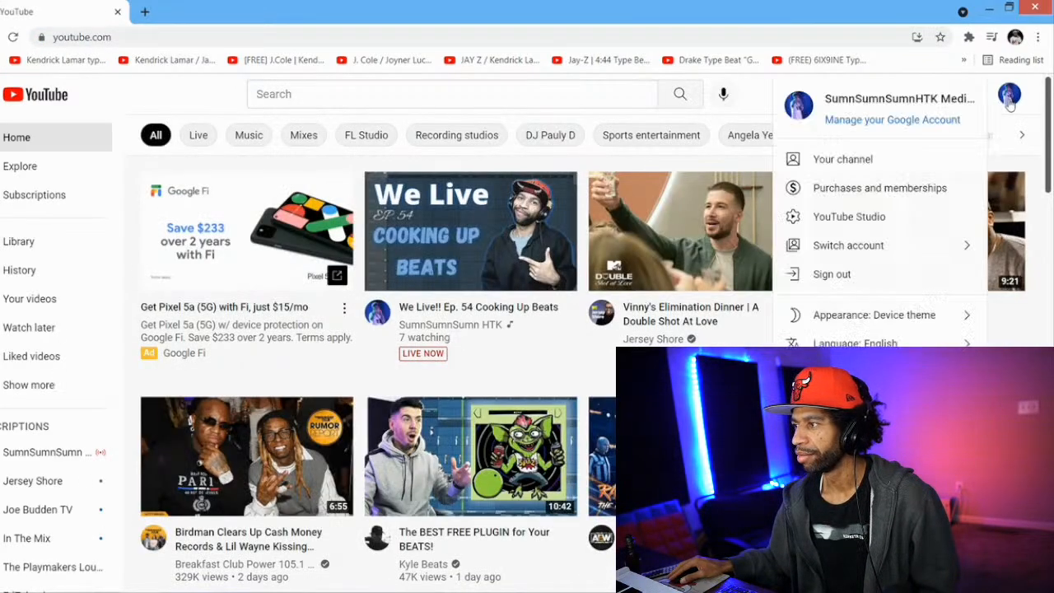
Search YouTube for the creator by first initial and surname, and look through the channel's notifications
click(589, 97)
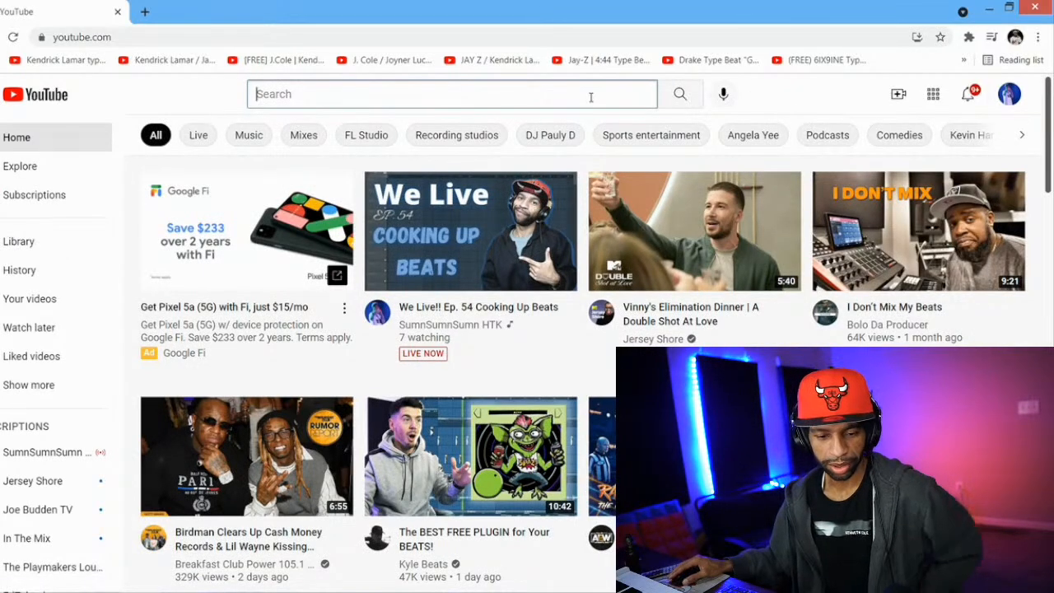
text(g)
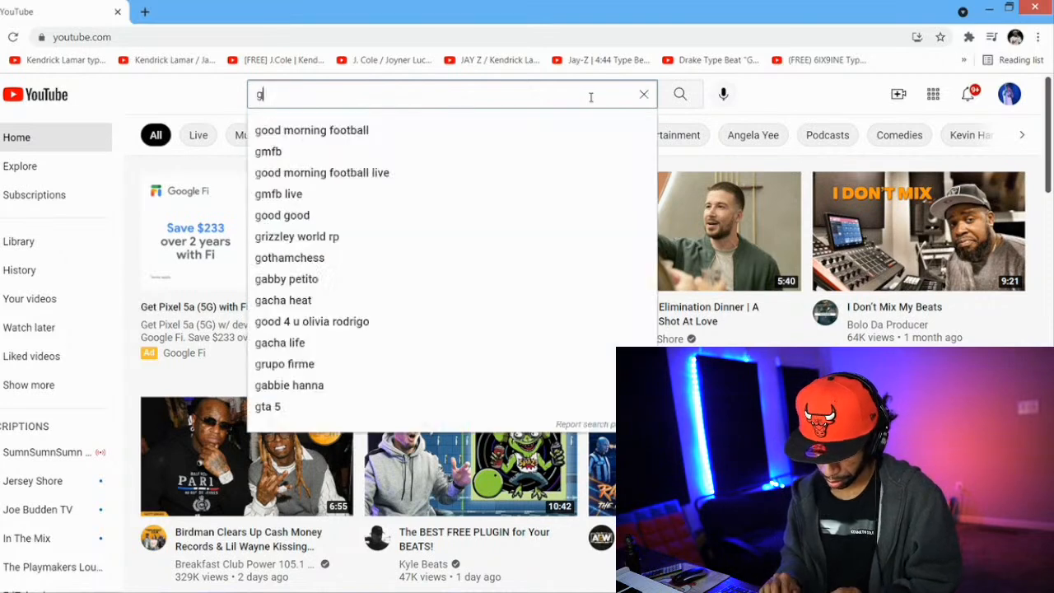
text(. will)
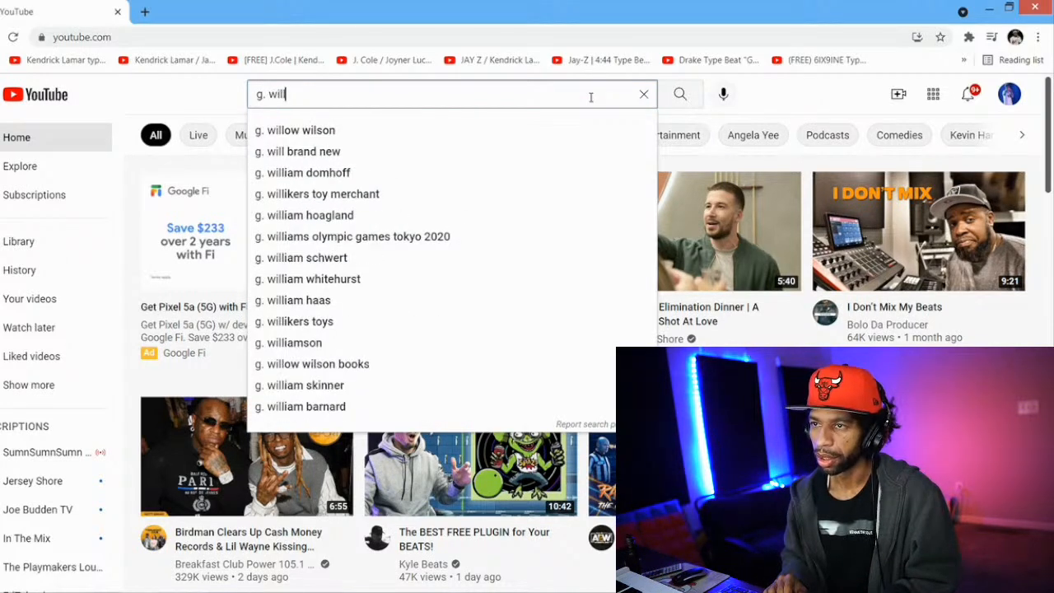
text(iams)
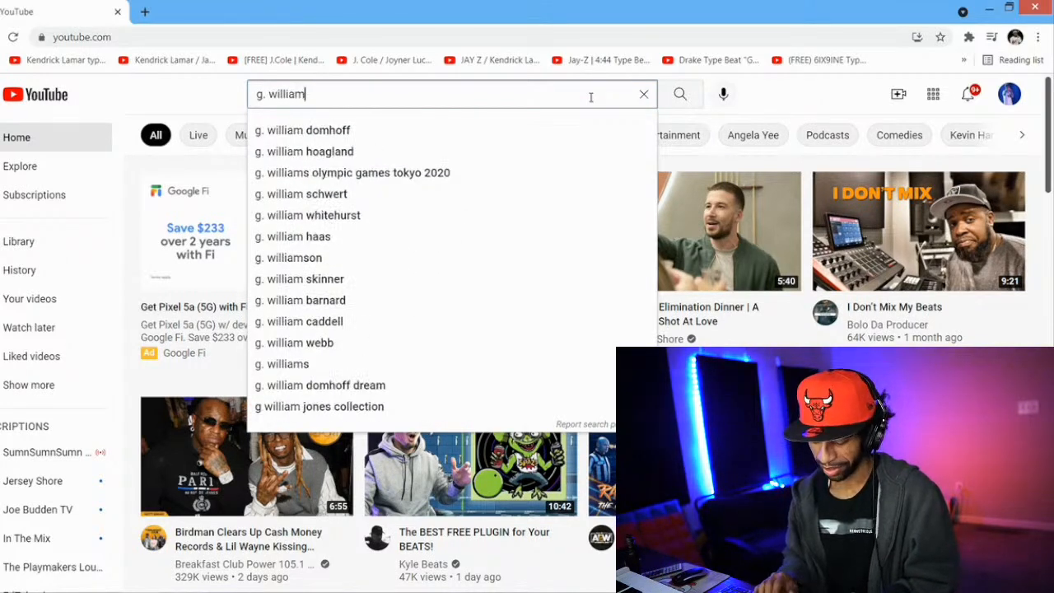
key(Return)
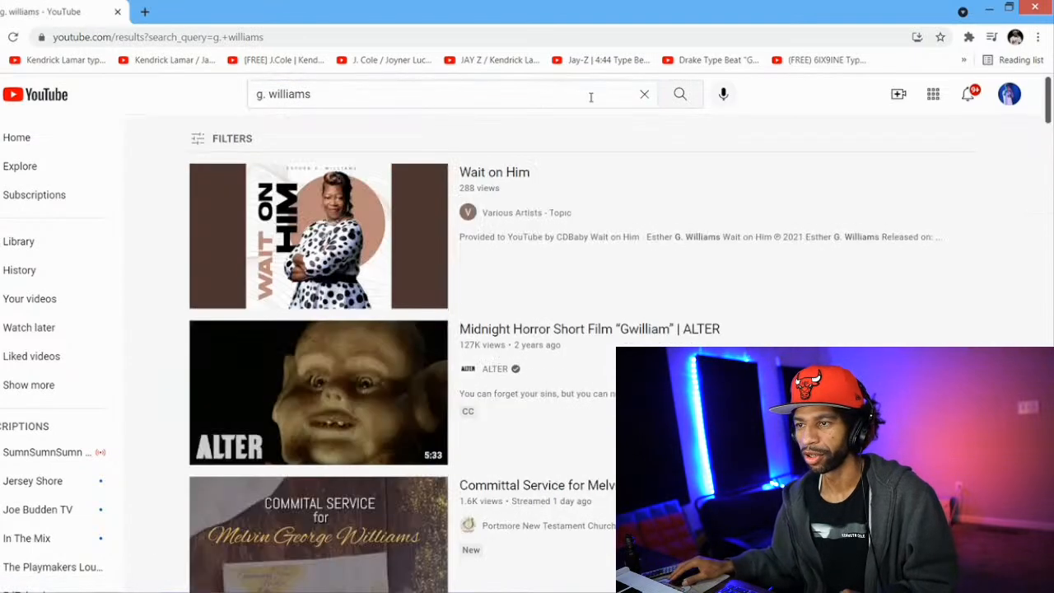
click(968, 94)
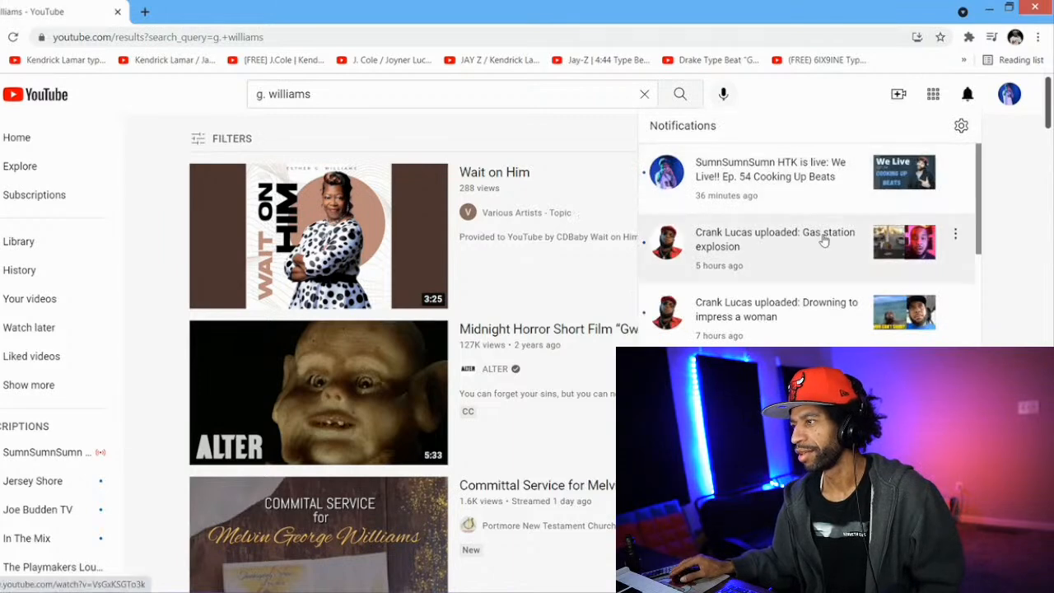
drag(979, 200, 975, 461)
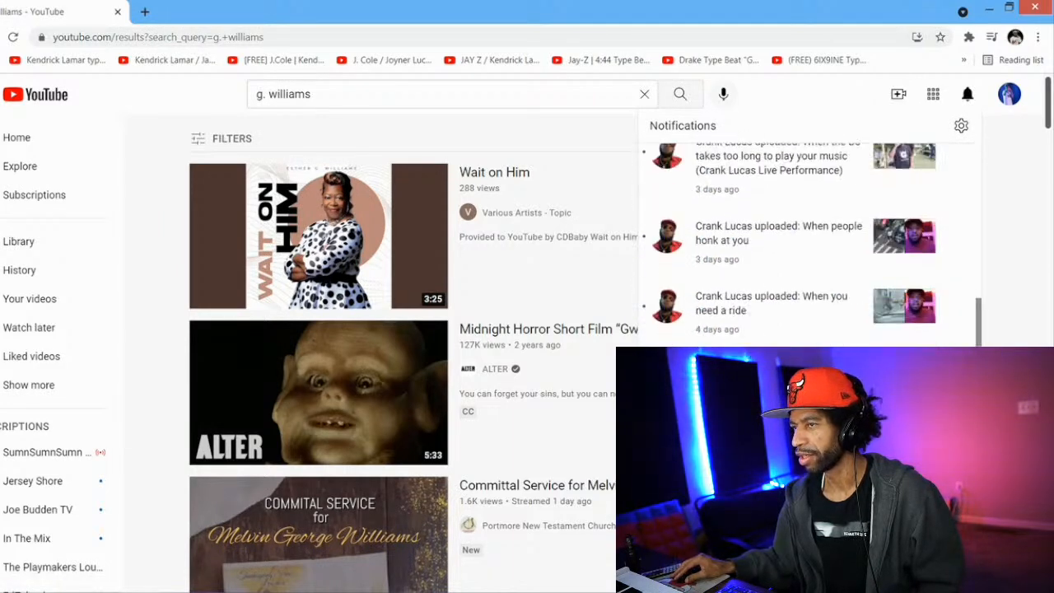
Search again using the creator's full first name and surname, and filter the results by type Channel
click(263, 95)
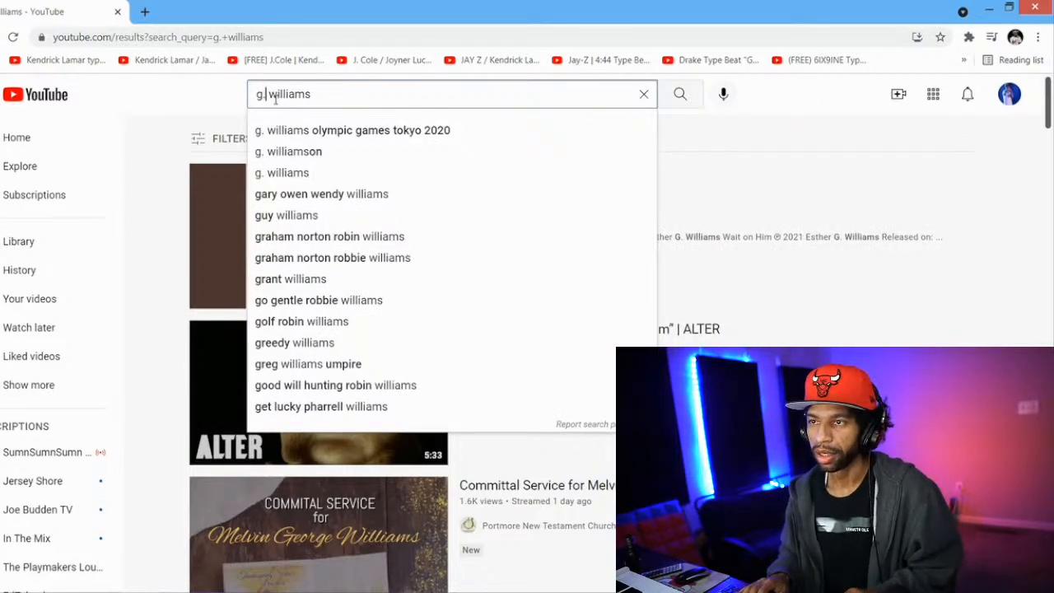
key(BackSpace)
text(abrie)
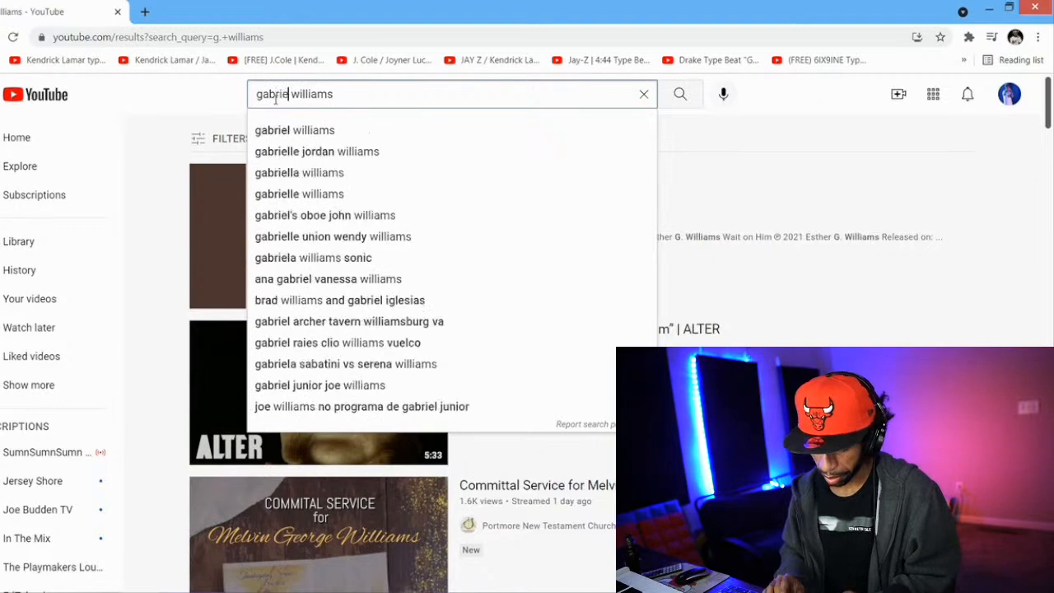
text(l)
key(Return)
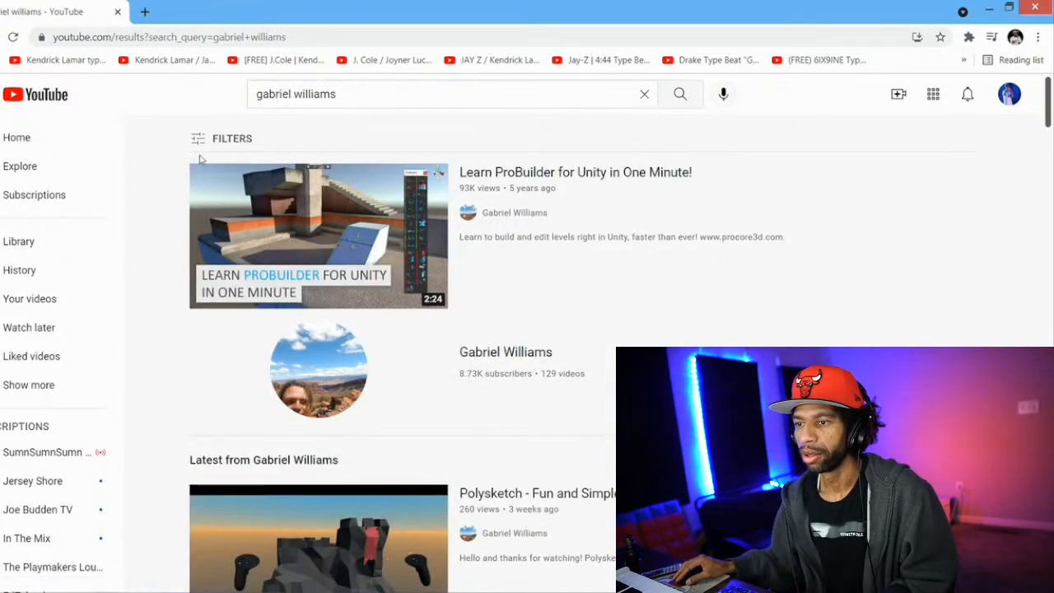
click(199, 140)
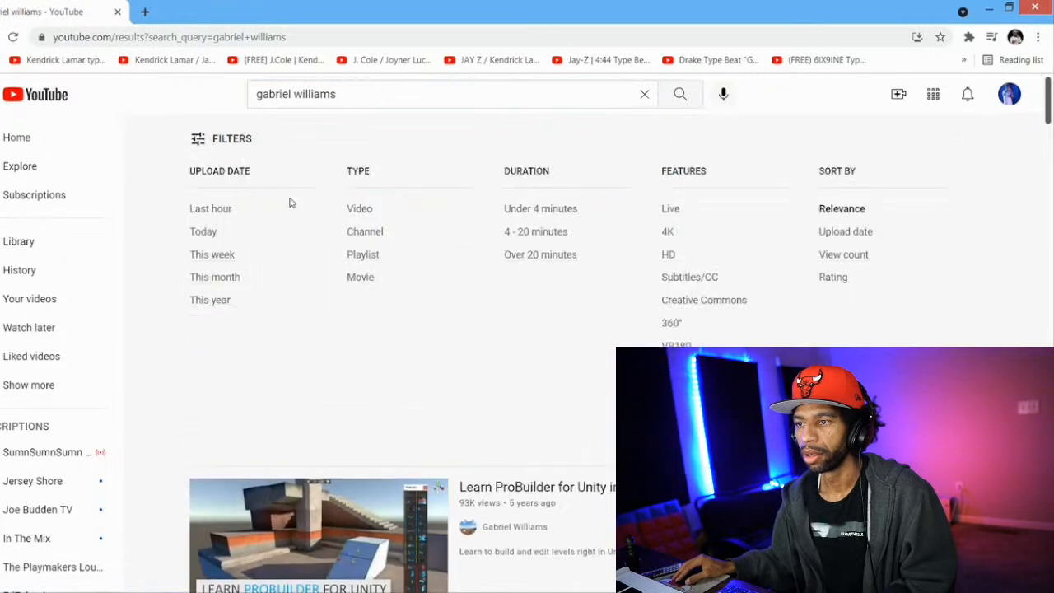
click(352, 231)
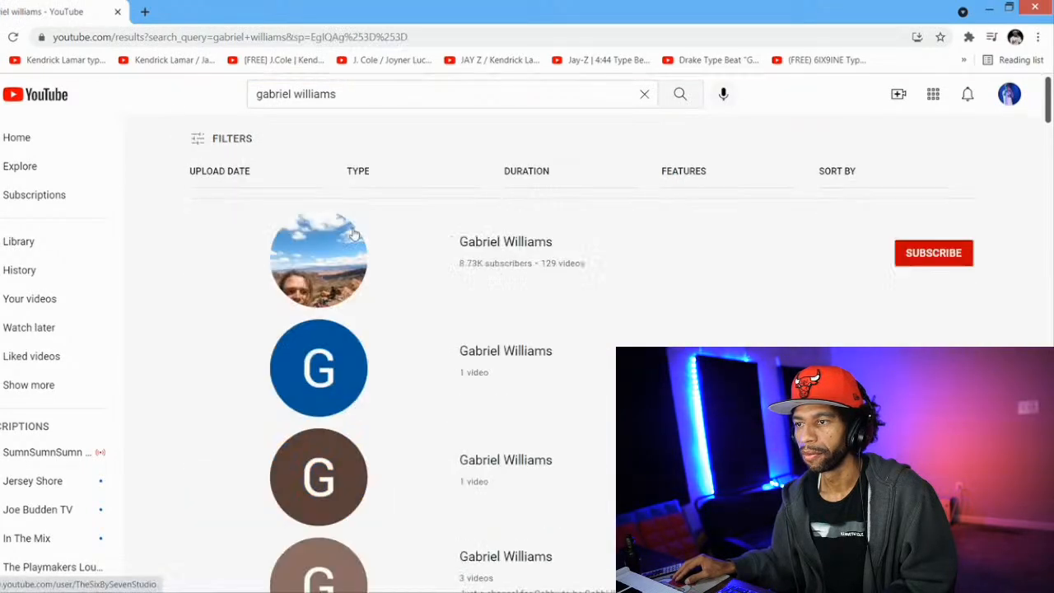
Look through the YouTube channel search results for the creator's channel
scroll(311, 206, down, 3)
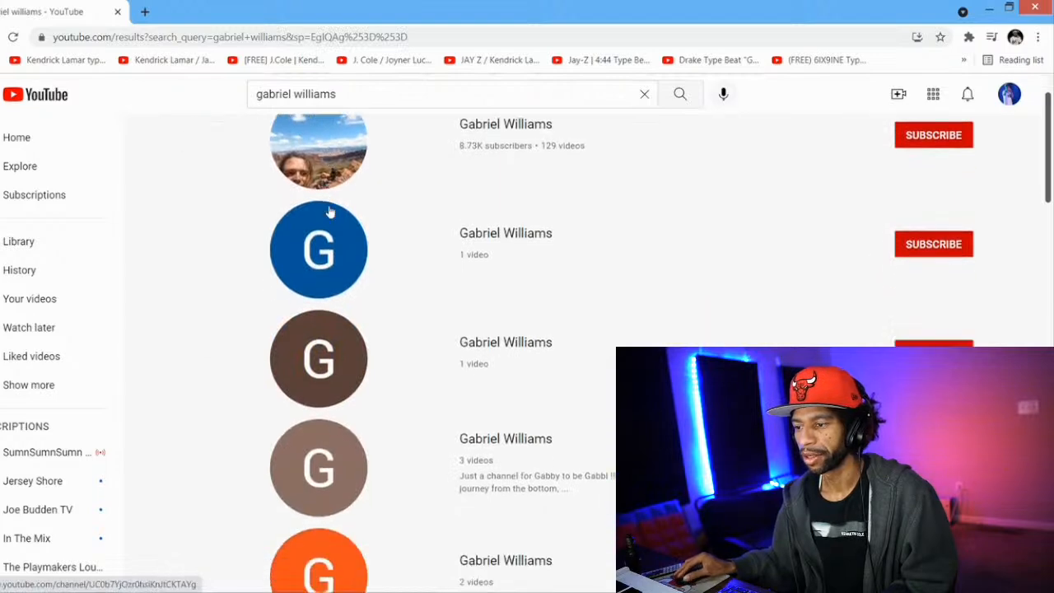
scroll(317, 212, down, 6)
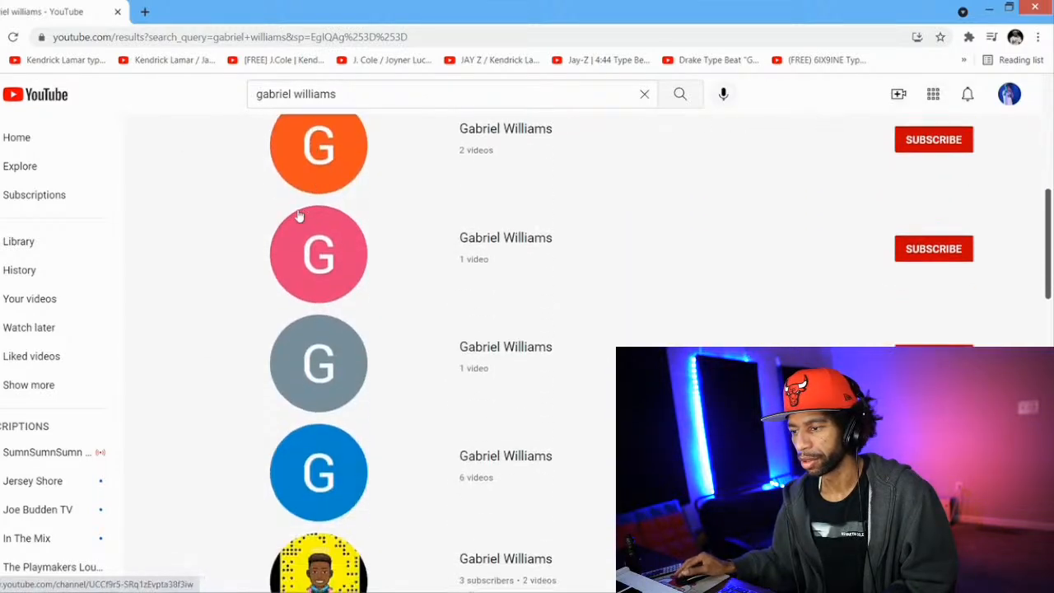
scroll(313, 213, down, 2)
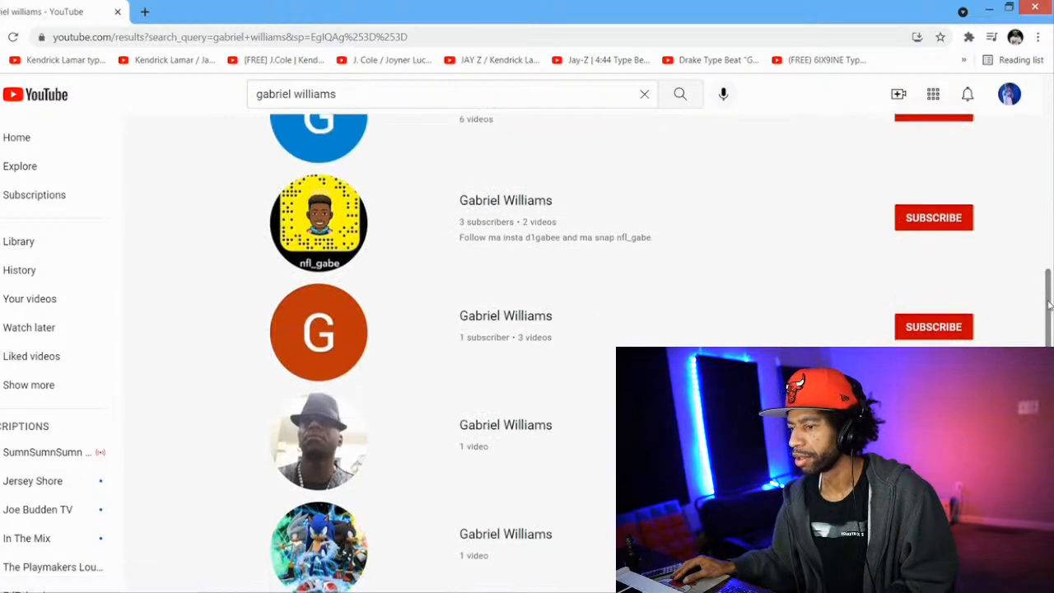
scroll(576, 354, down, 8)
scroll(527, 354, down, 10)
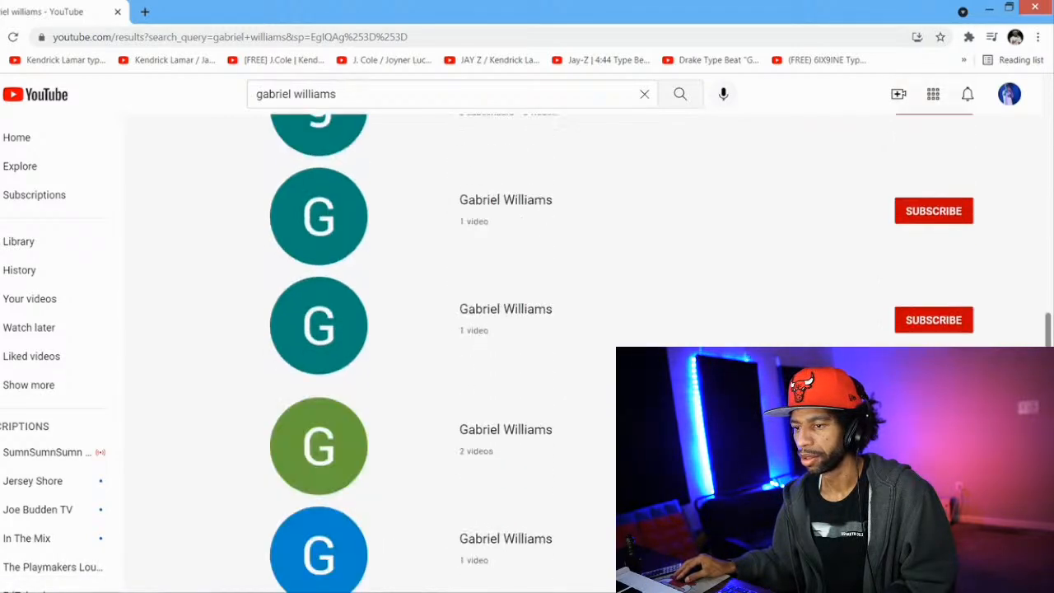
scroll(527, 354, down, 10)
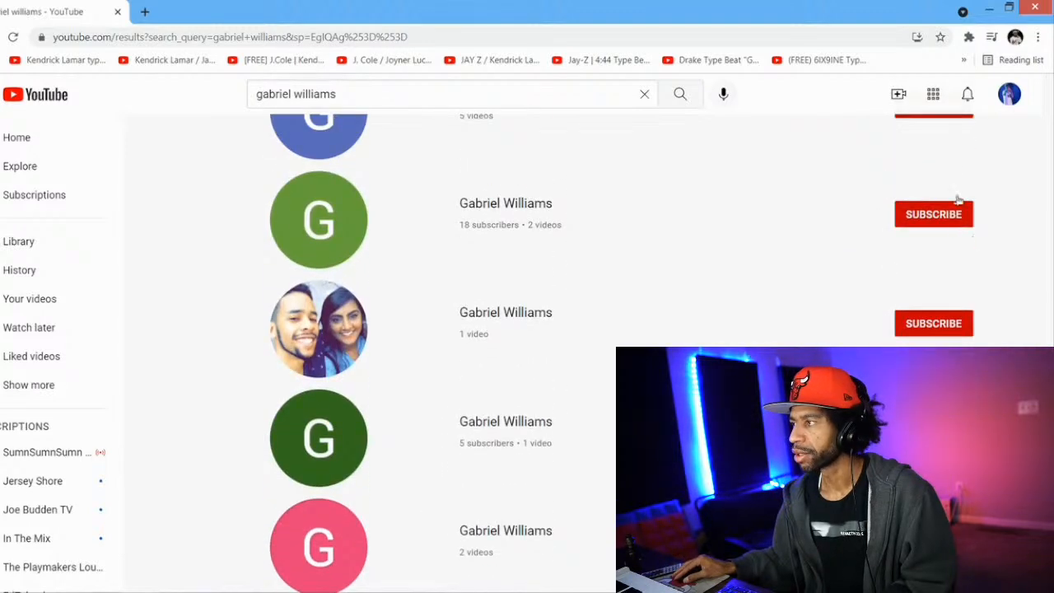
Check the current channel's notifications, switch to another YouTube account, and look over the search results again
click(965, 95)
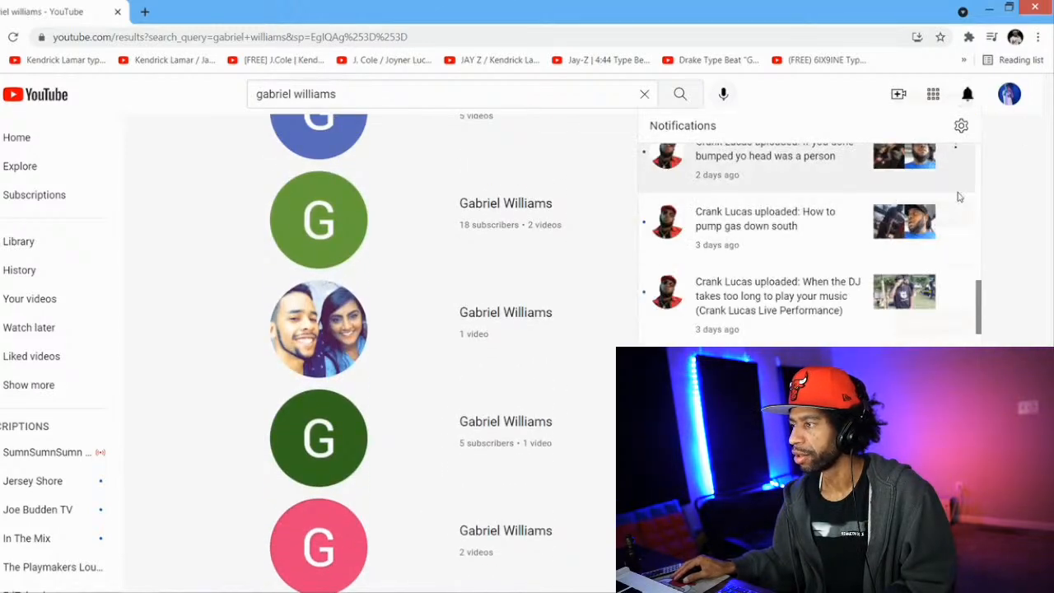
scroll(978, 306, down, 1)
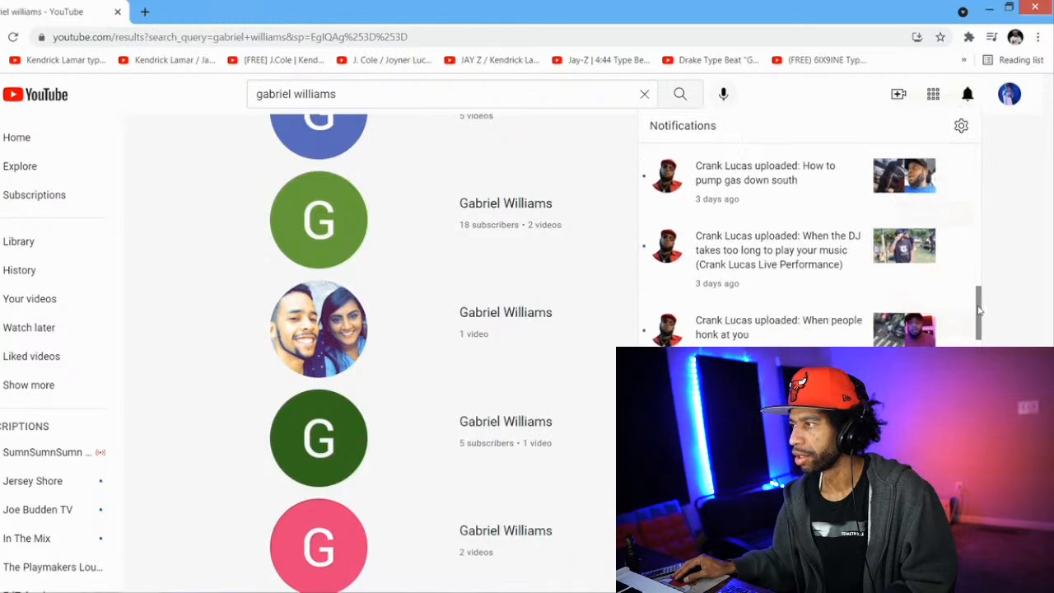
click(1009, 94)
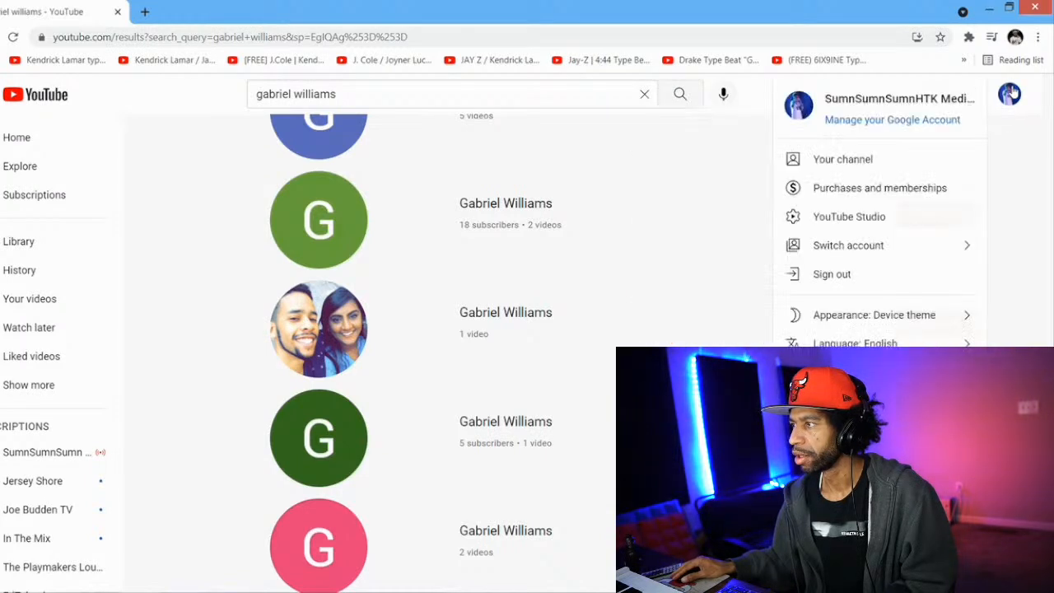
click(931, 244)
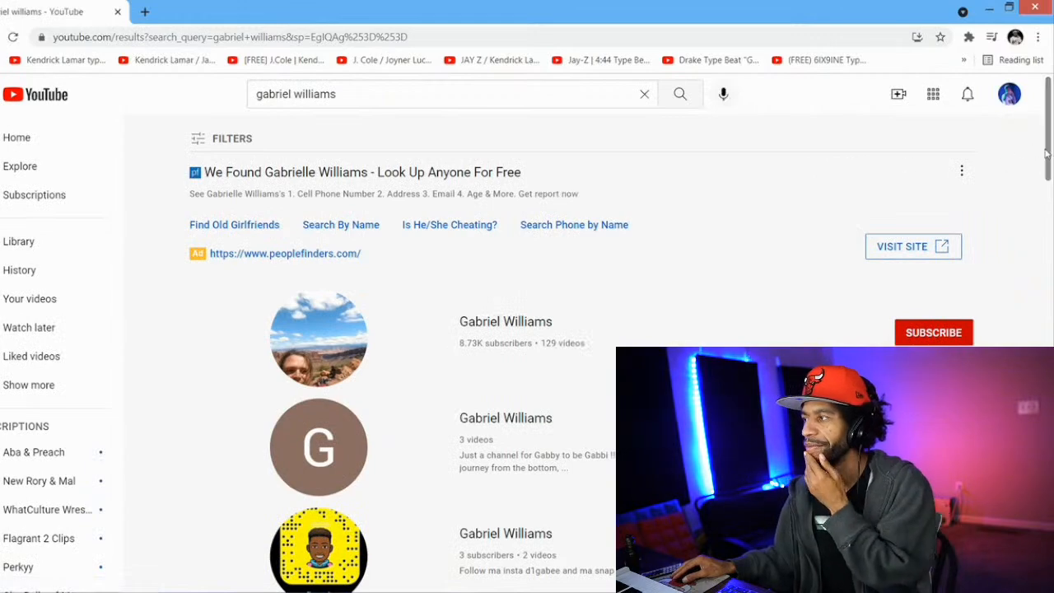
scroll(1048, 156, down, 5)
scroll(1048, 156, up, 5)
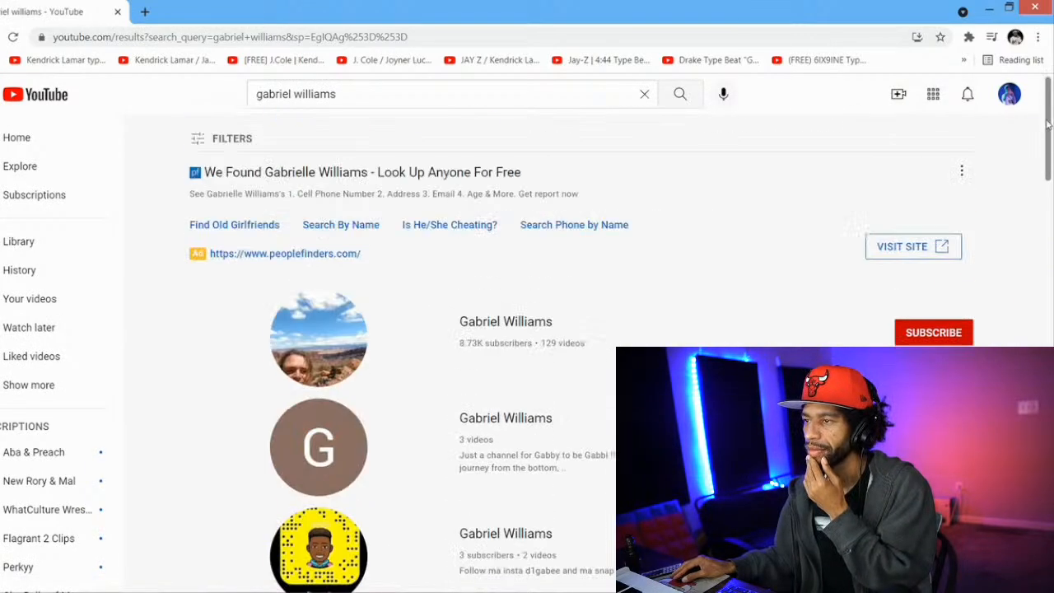
Find the creator's comment reply in the notifications and open the "2021 Studio Tour" video it belongs to
click(969, 97)
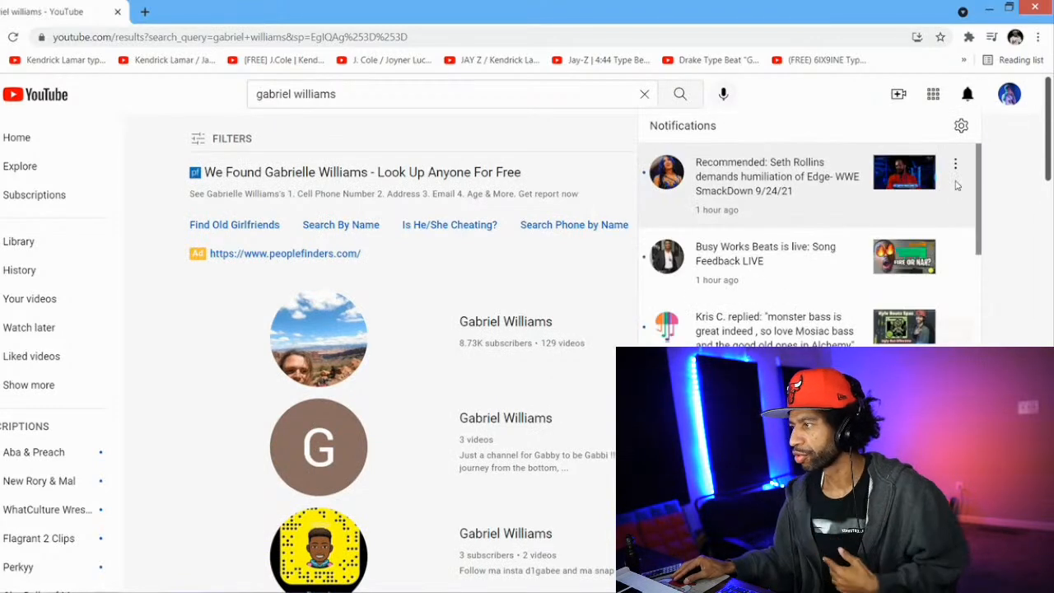
drag(978, 172, 992, 549)
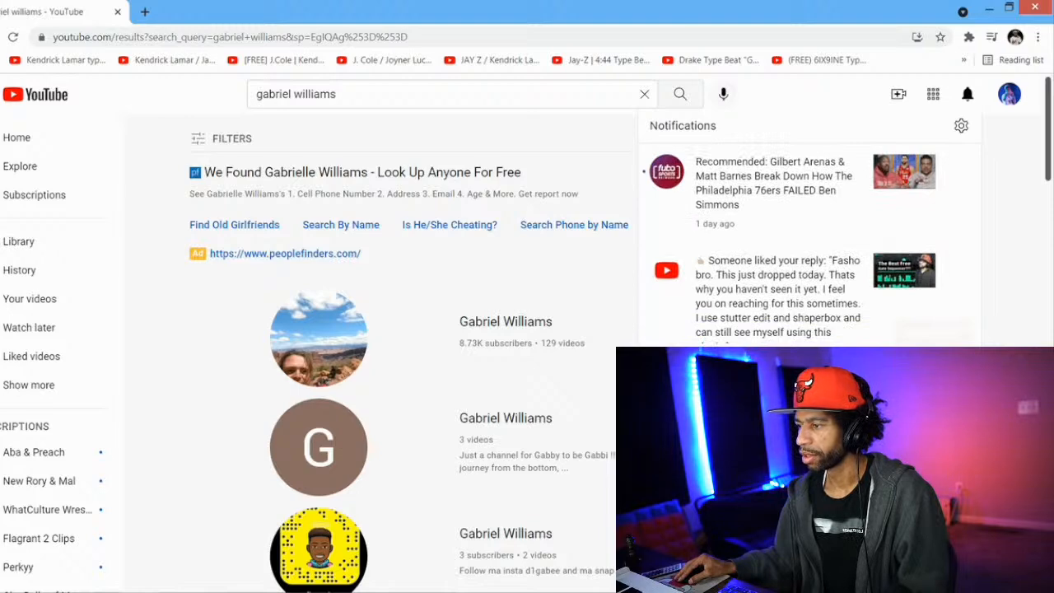
click(774, 411)
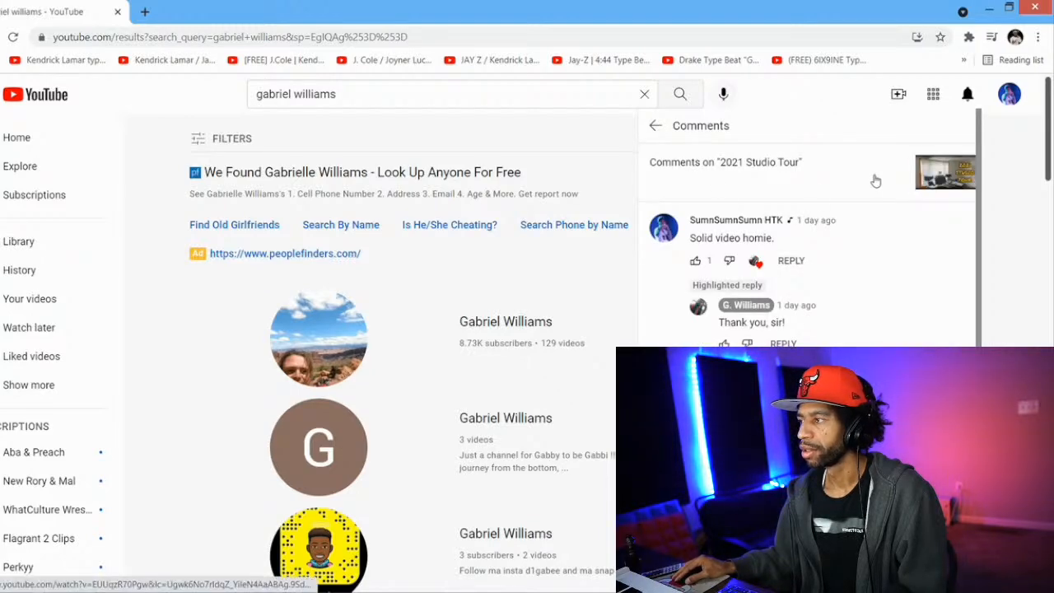
click(918, 174)
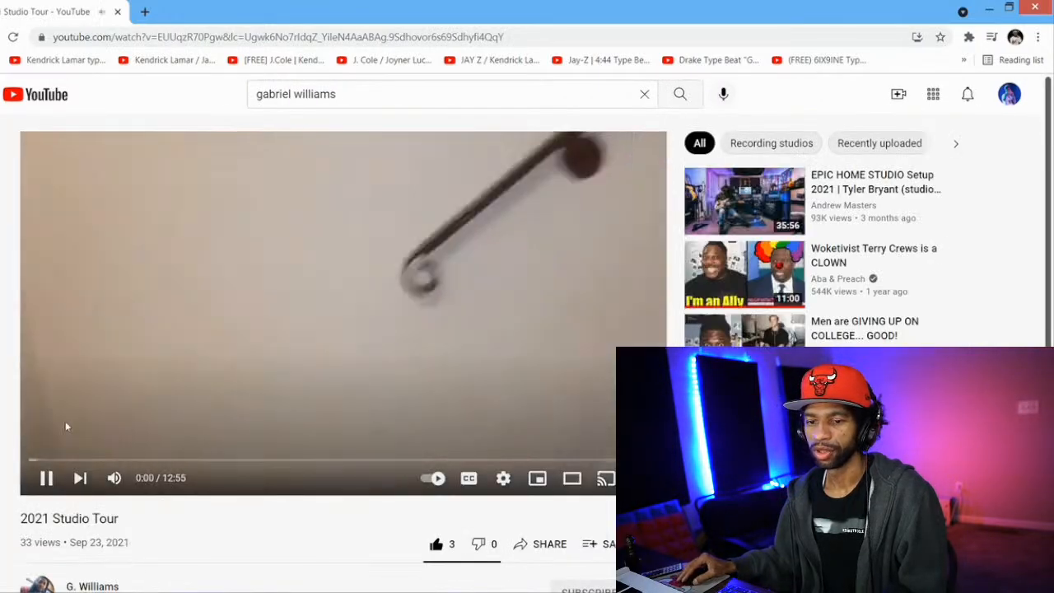
Pause the "2021 Studio Tour" video and read its description and comments
click(46, 478)
scroll(50, 485, down, 3)
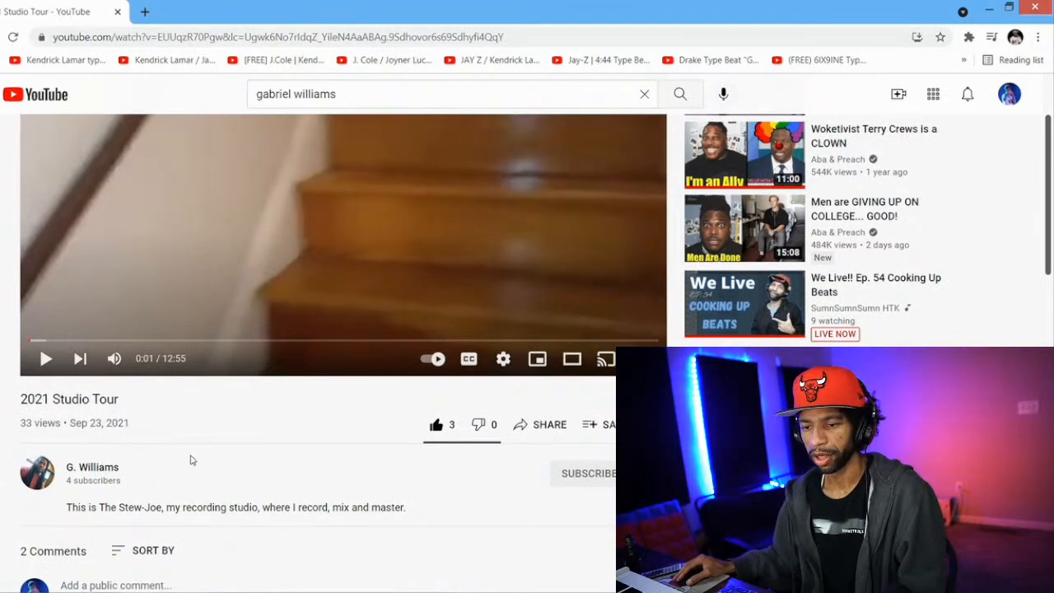
scroll(190, 456, down, 4)
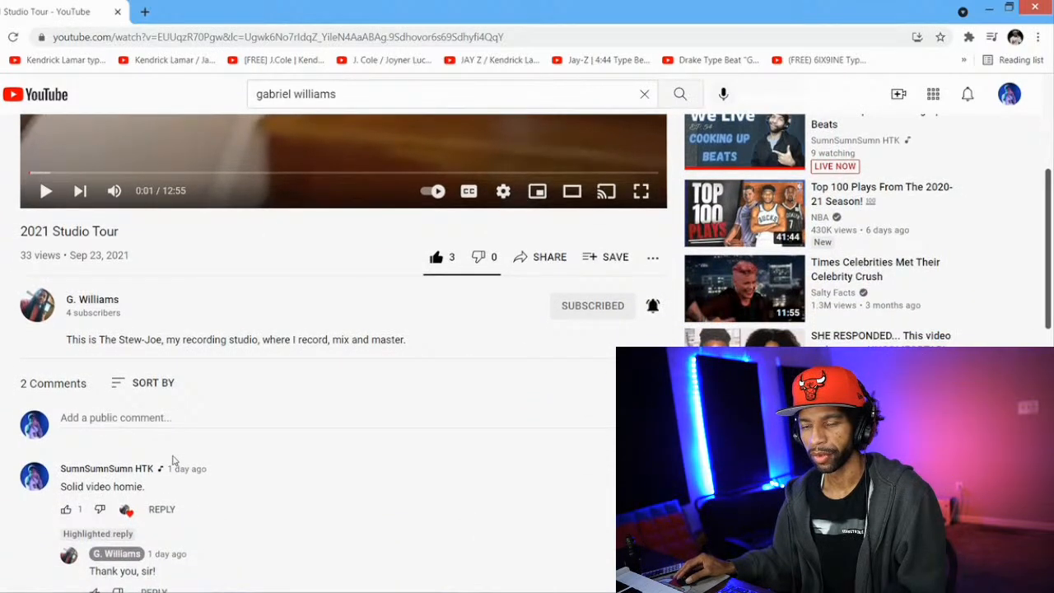
scroll(172, 460, up, 3)
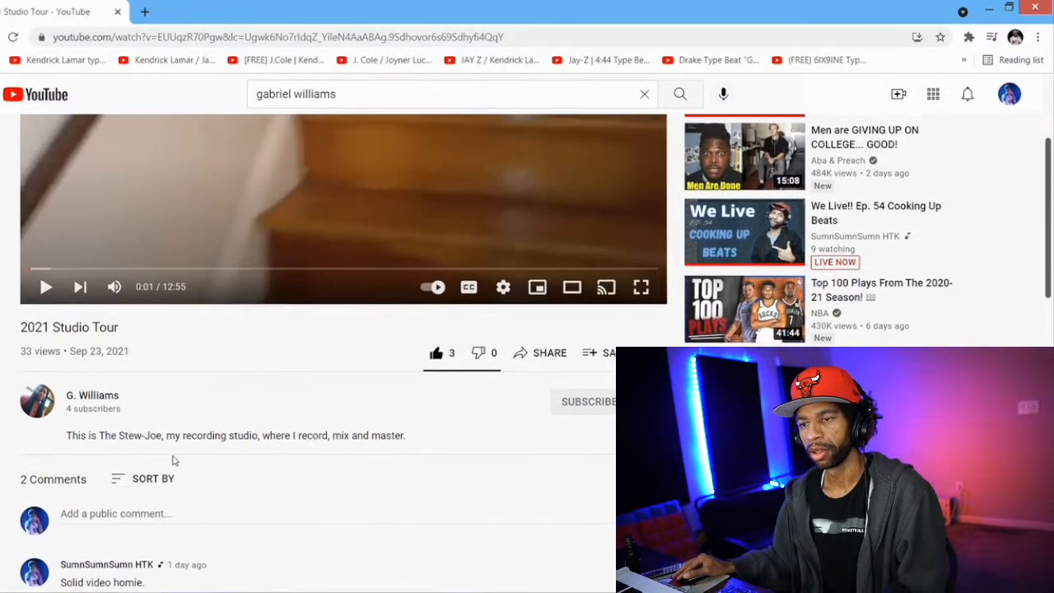
scroll(172, 459, up, 2)
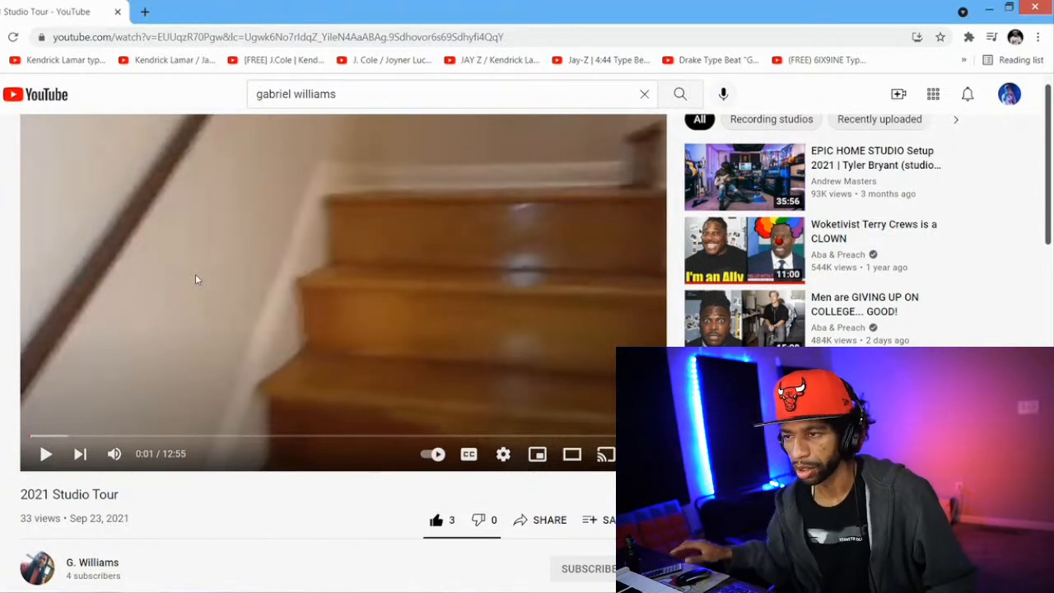
Skim the first few minutes of the studio tour video, return it to the start, and view the channel details below
click(188, 436)
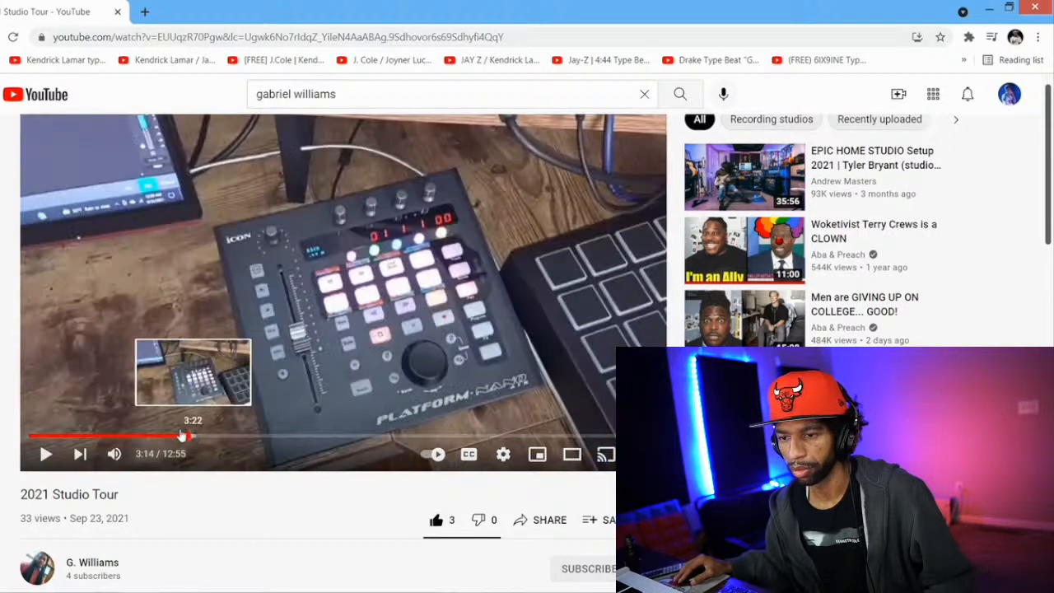
click(171, 436)
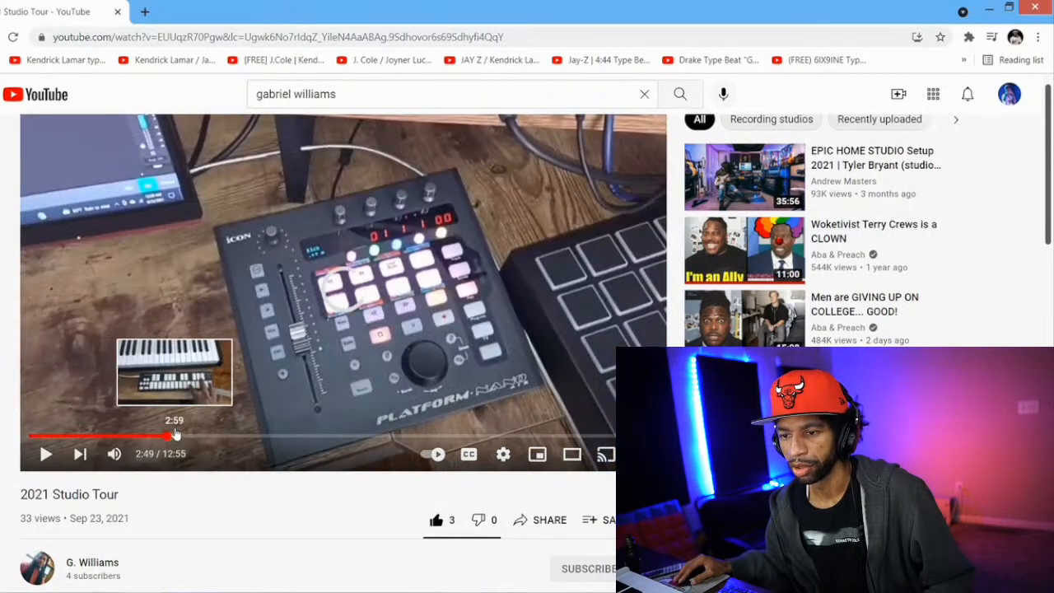
click(164, 436)
click(144, 438)
drag(144, 438, 31, 438)
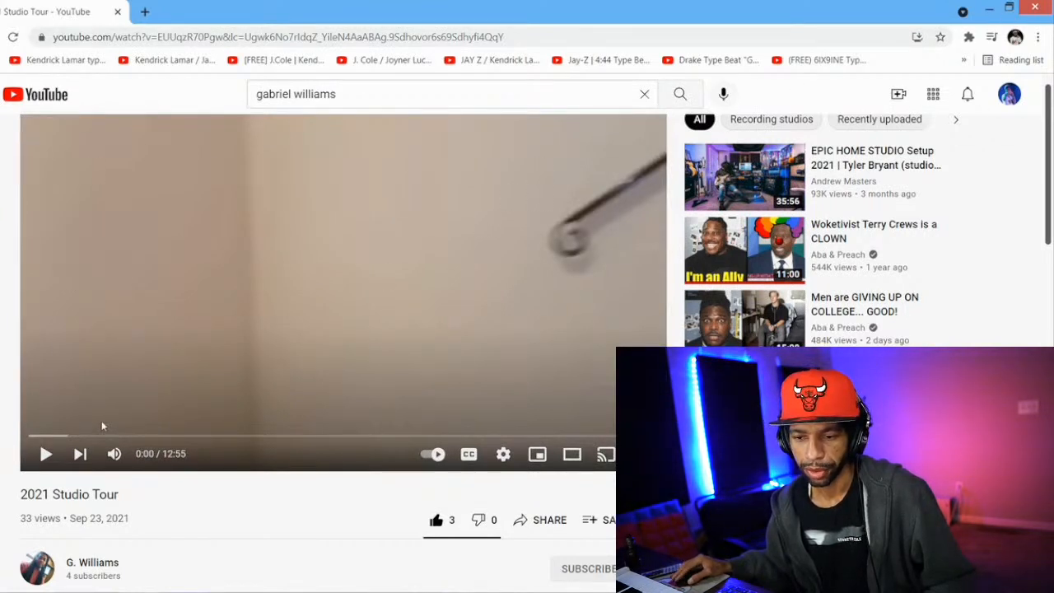
scroll(102, 426, down, 1)
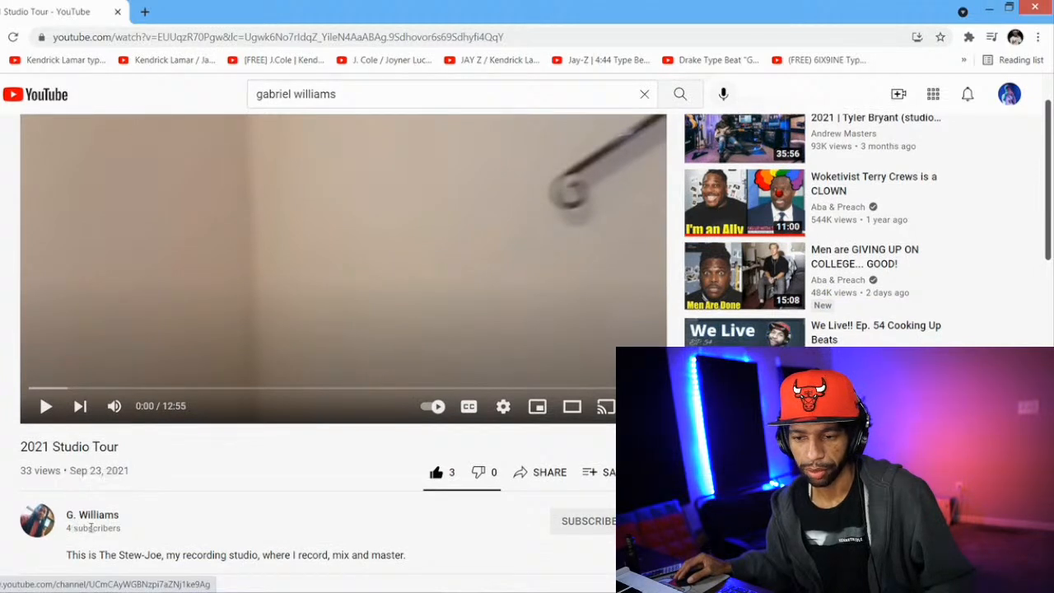
scroll(112, 520, down, 1)
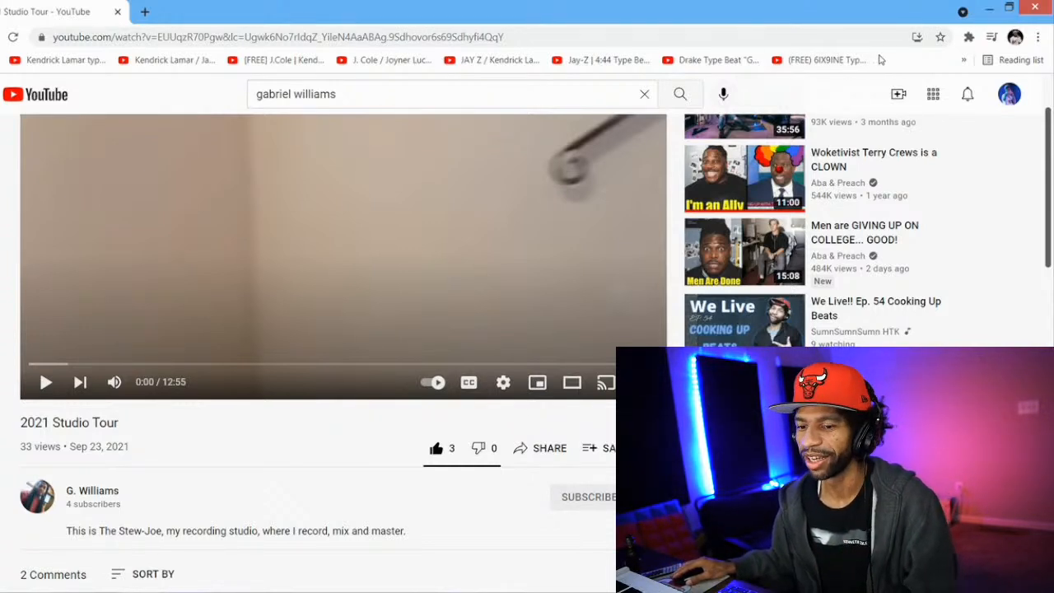
Switch back to FL Studio and play Pattern 1, stopping playback after a short listen
click(990, 12)
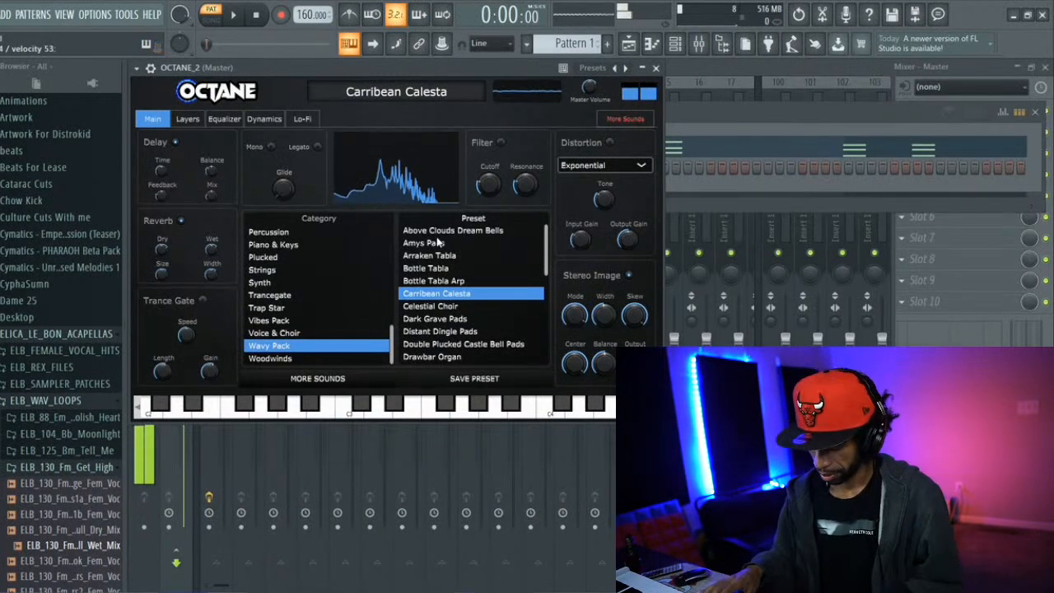
key(space)
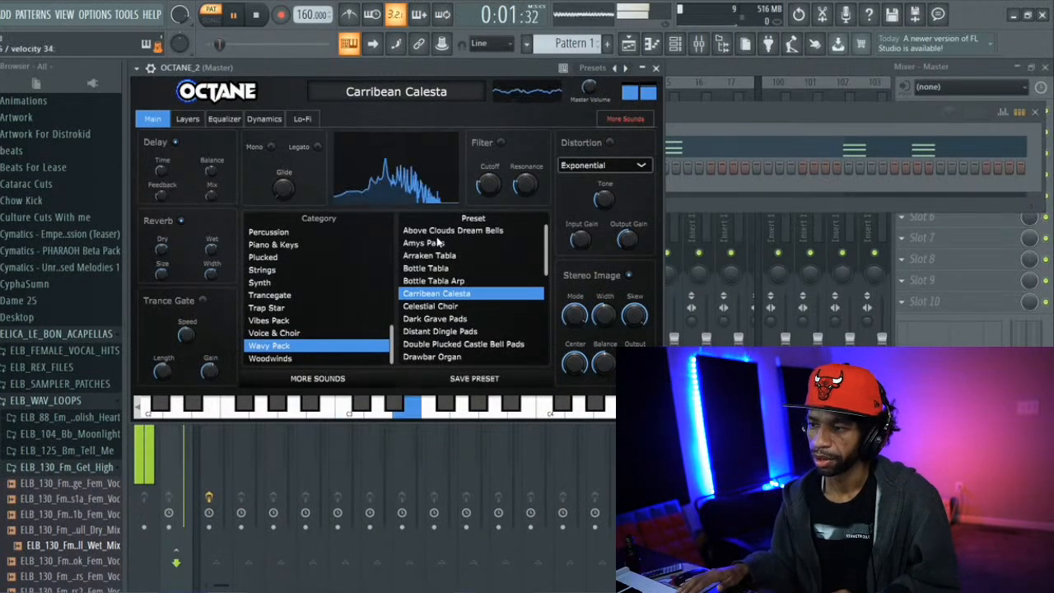
key(space)
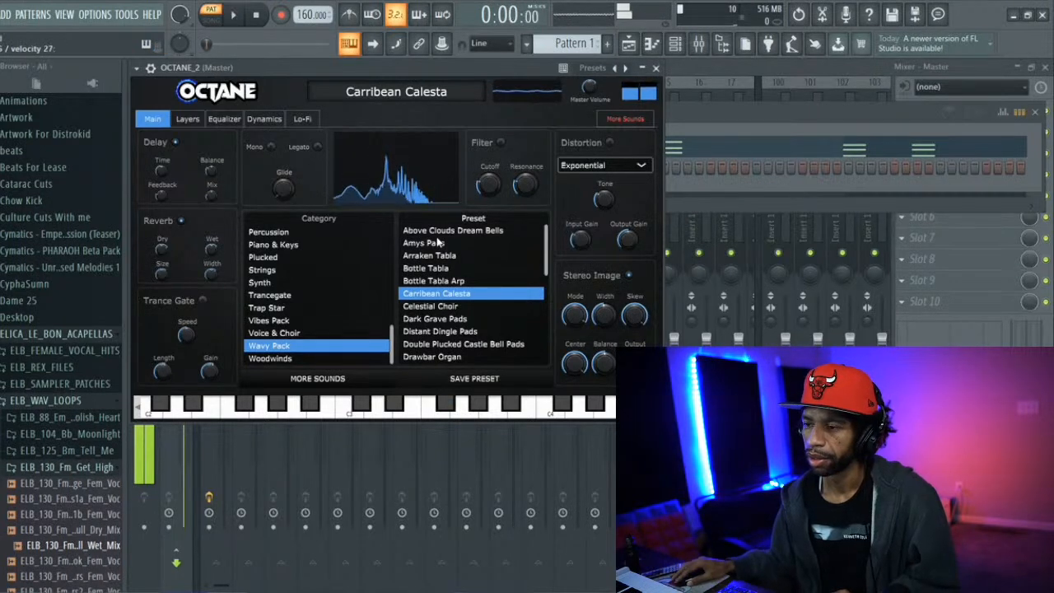
Try the Dark Grave Pads and Drawbar Organ presets from OCTANE's Wavy Pack category
click(440, 319)
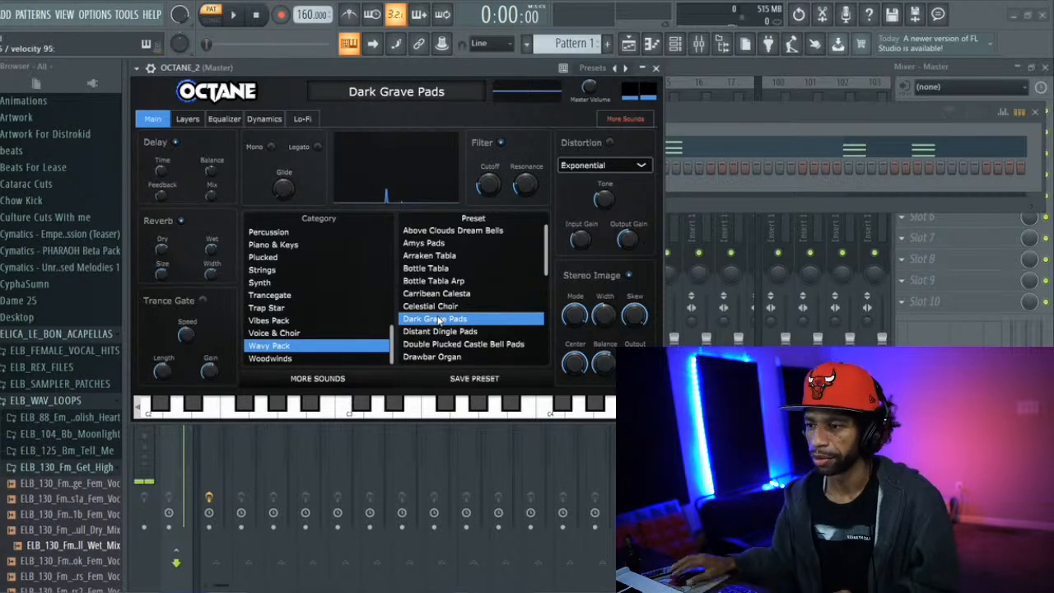
click(451, 357)
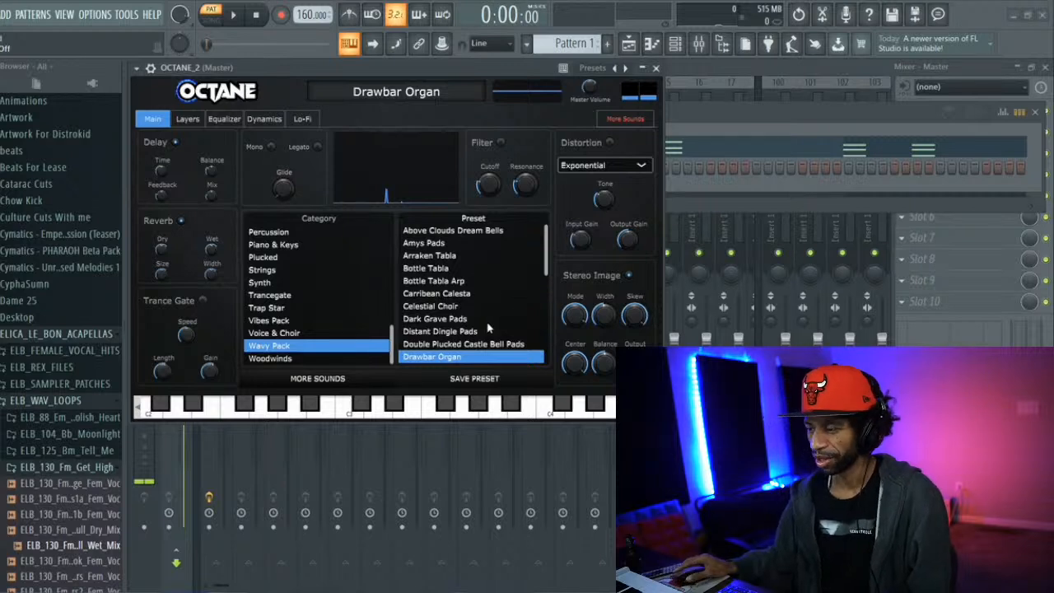
Browse the remaining Wavy Pack presets, try Marimba Rhodes, and load Perculator Vibes
scroll(488, 328, down, 5)
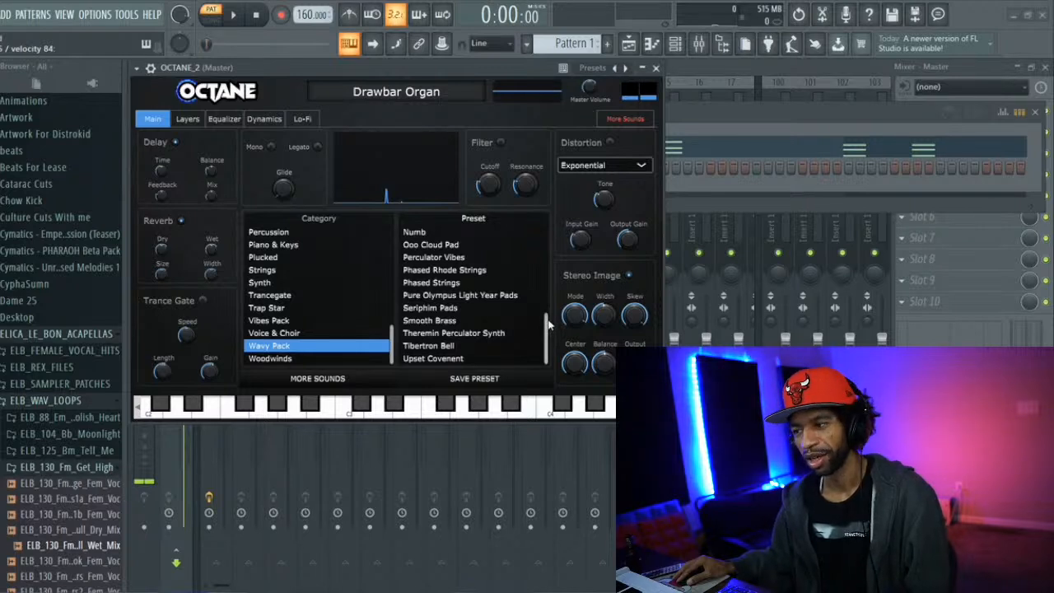
scroll(549, 324, up, 1)
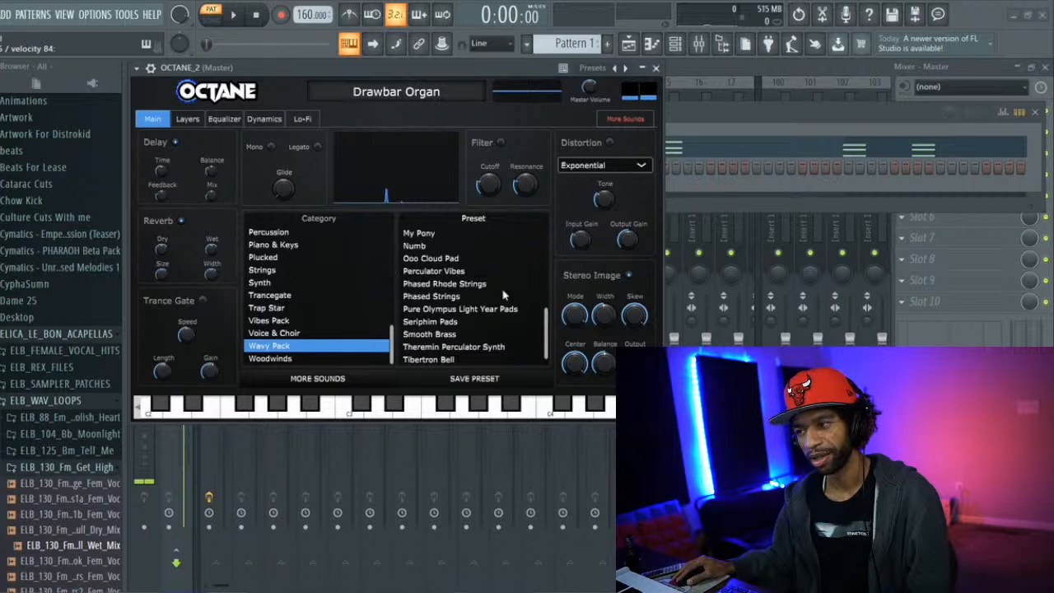
drag(547, 320, 545, 311)
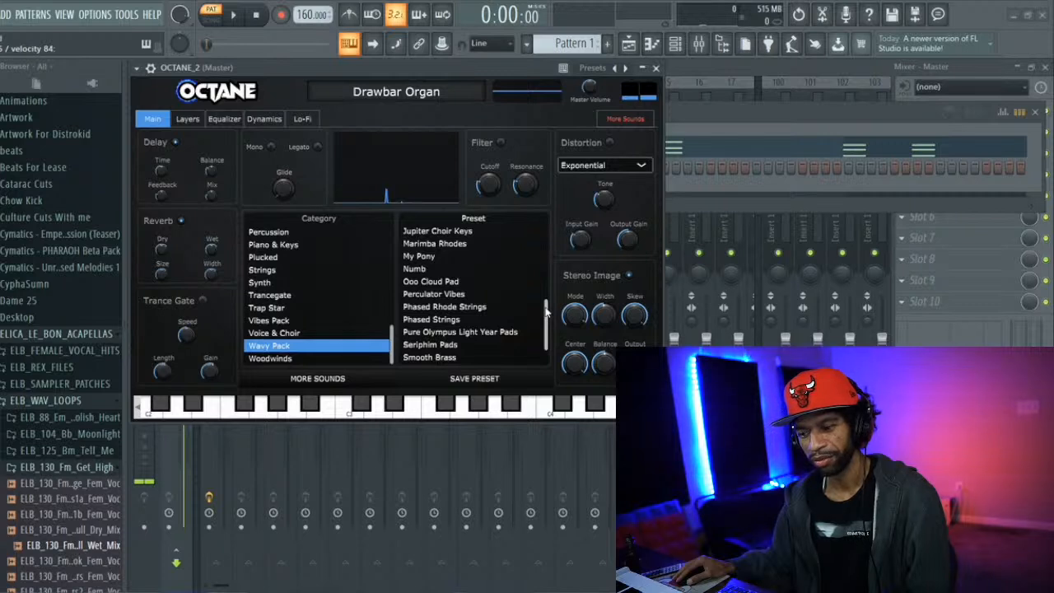
drag(545, 310, 547, 269)
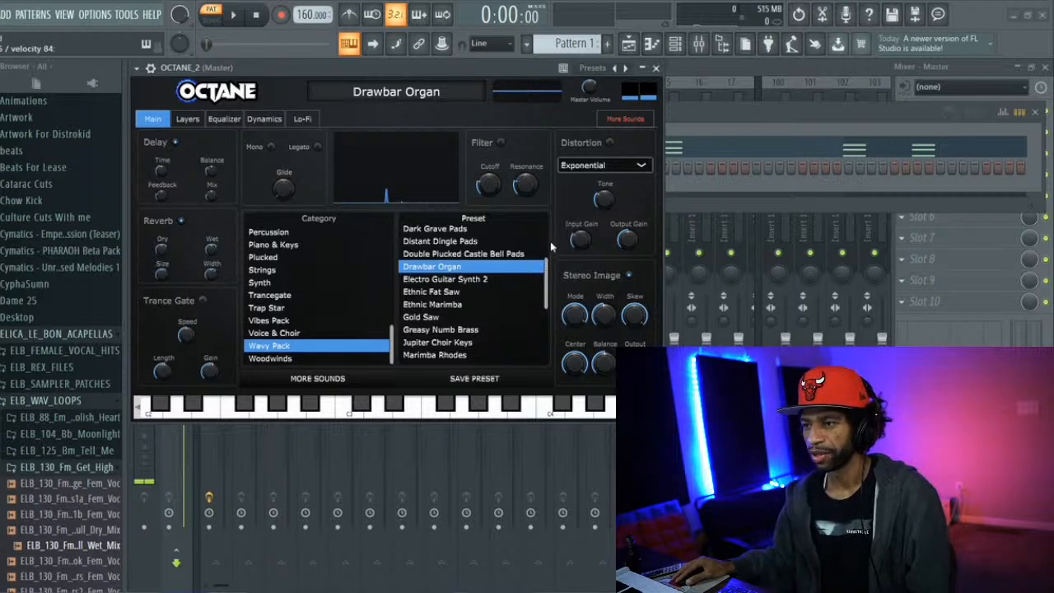
scroll(481, 283, down, 3)
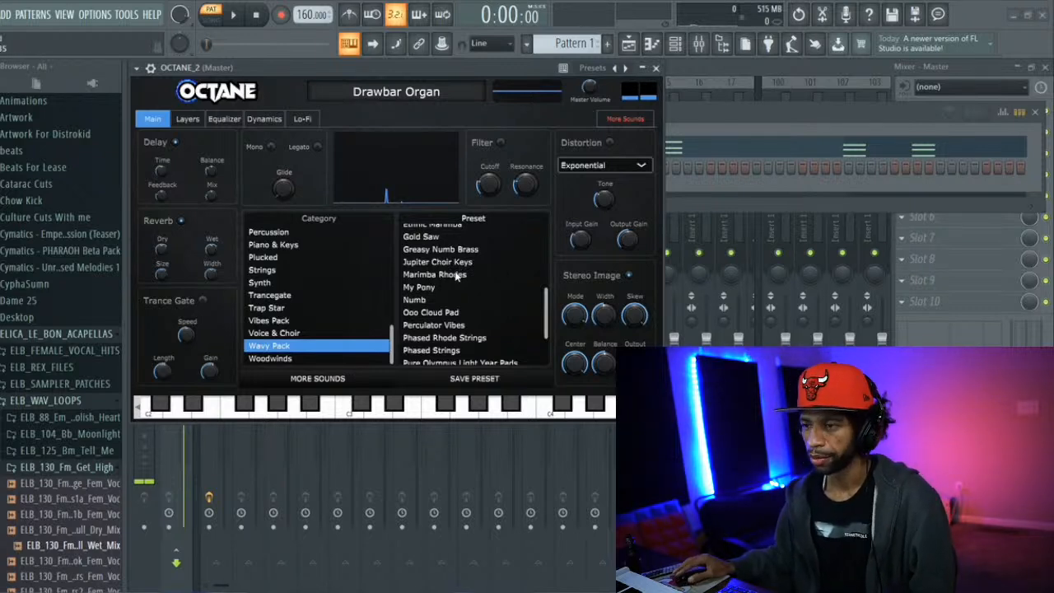
click(456, 276)
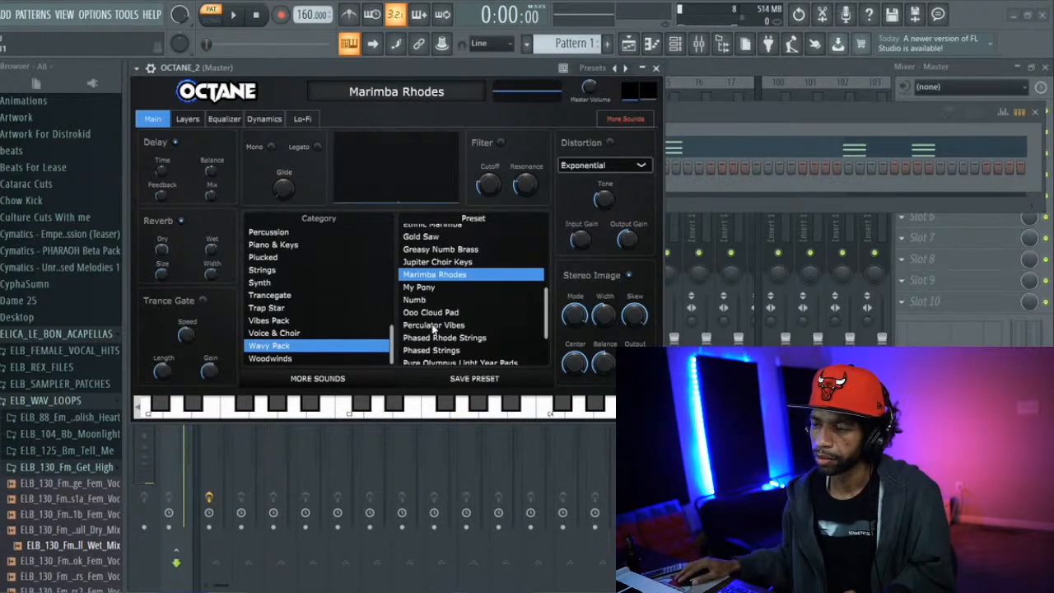
click(432, 326)
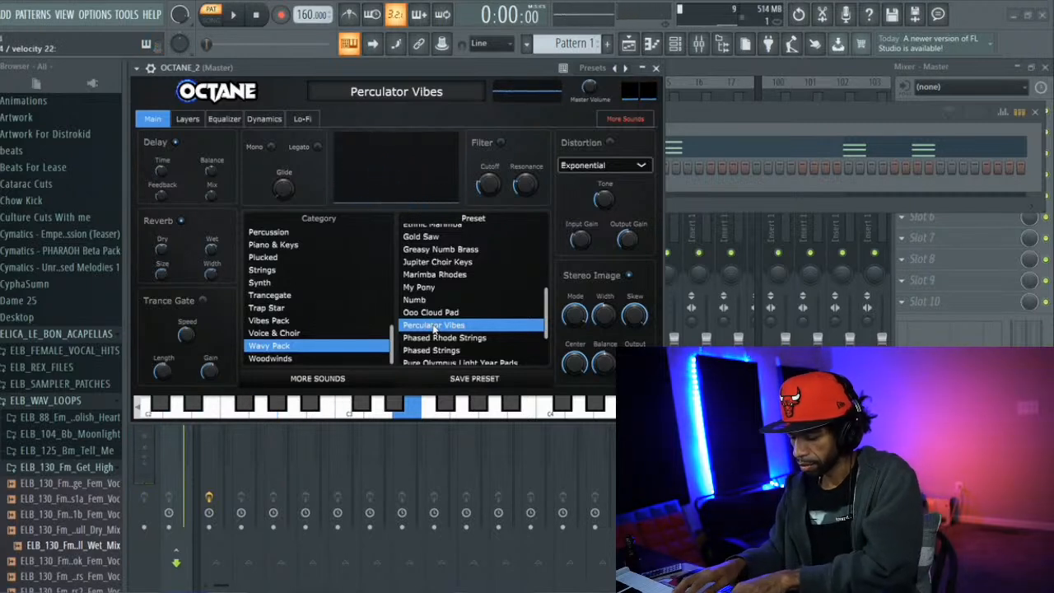
Close the OCTANE plugin window and play Pattern 1, stopping playback after a short listen
click(655, 67)
click(235, 14)
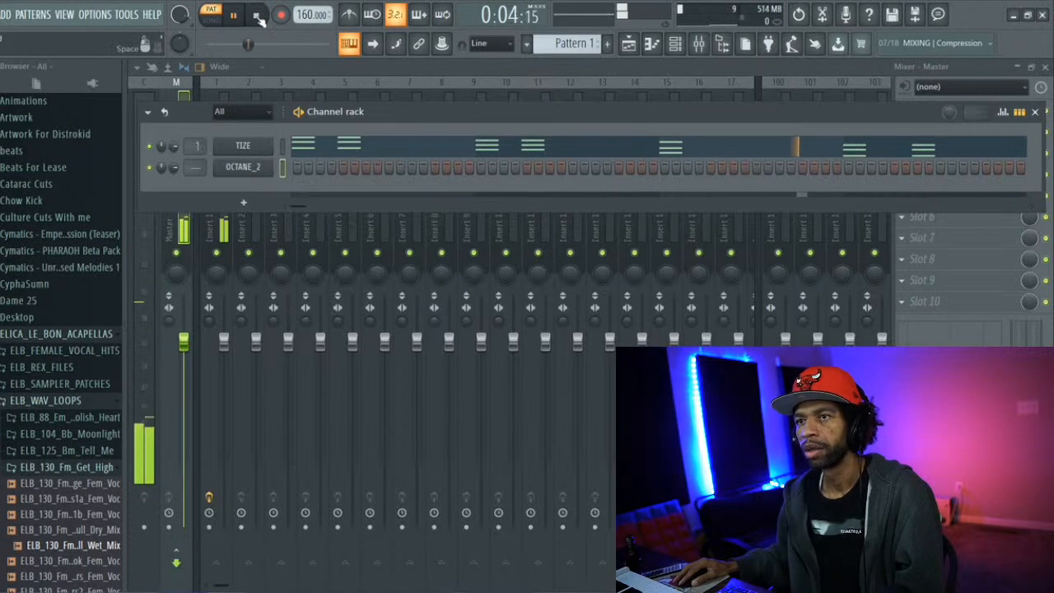
click(257, 15)
Start a new empty project without saving the changes to untitled.flp
click(1, 14)
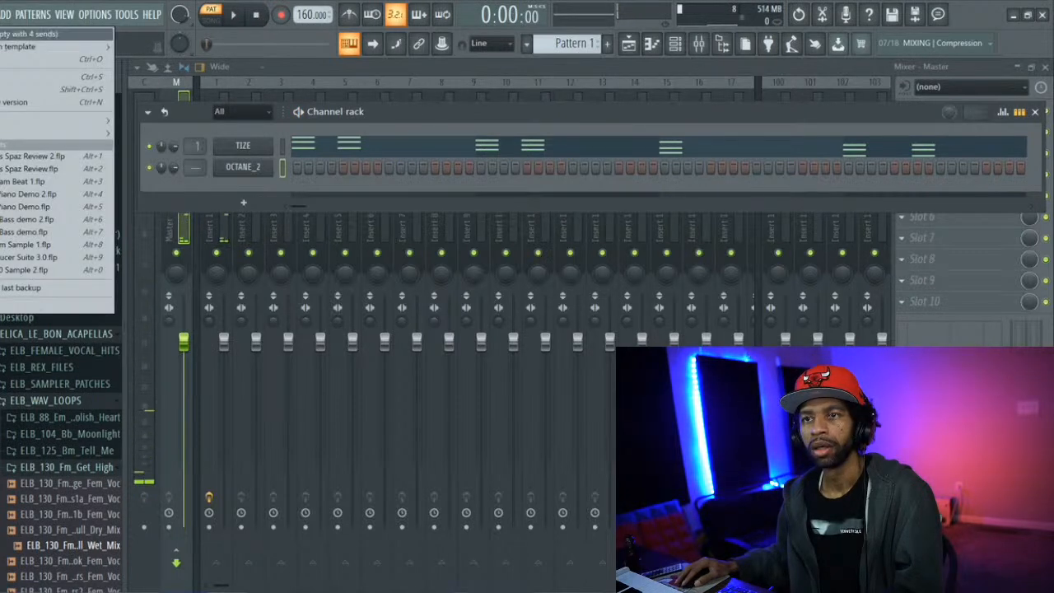
click(4, 35)
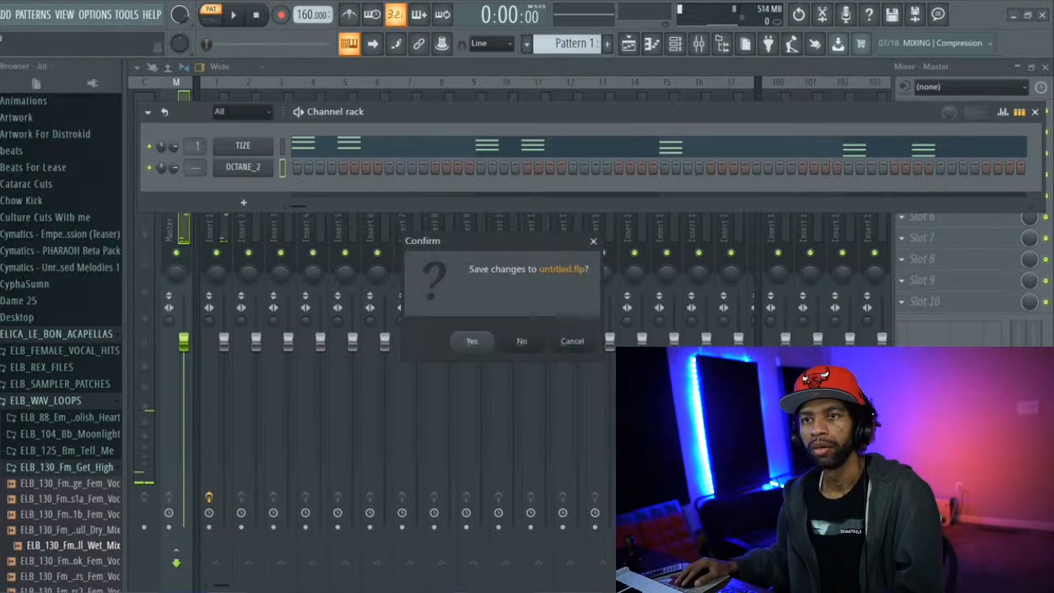
click(526, 340)
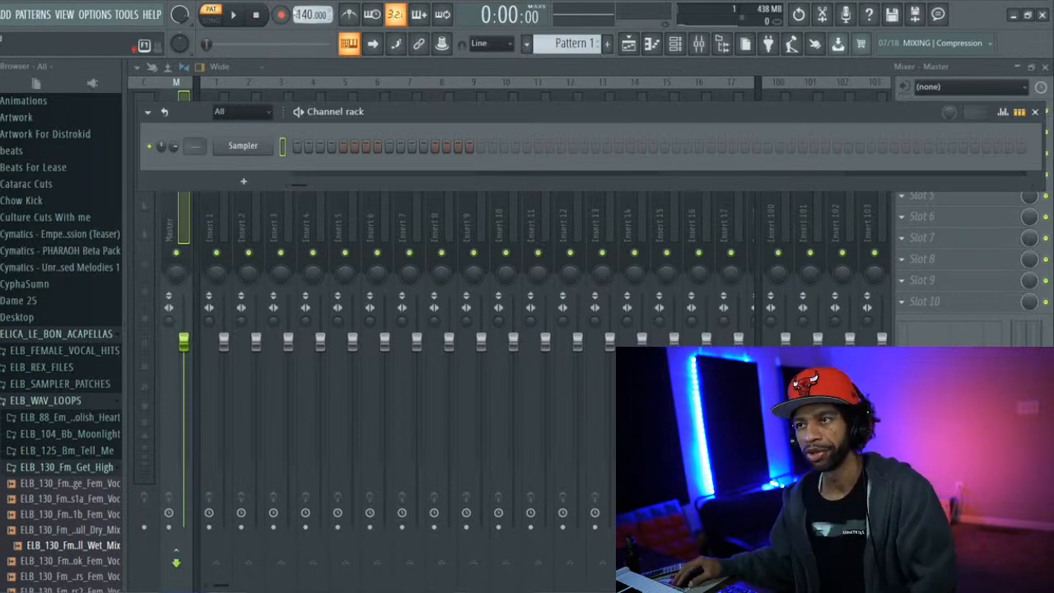
Set the project tempo to 96 BPM
scroll(306, 14, down, 2)
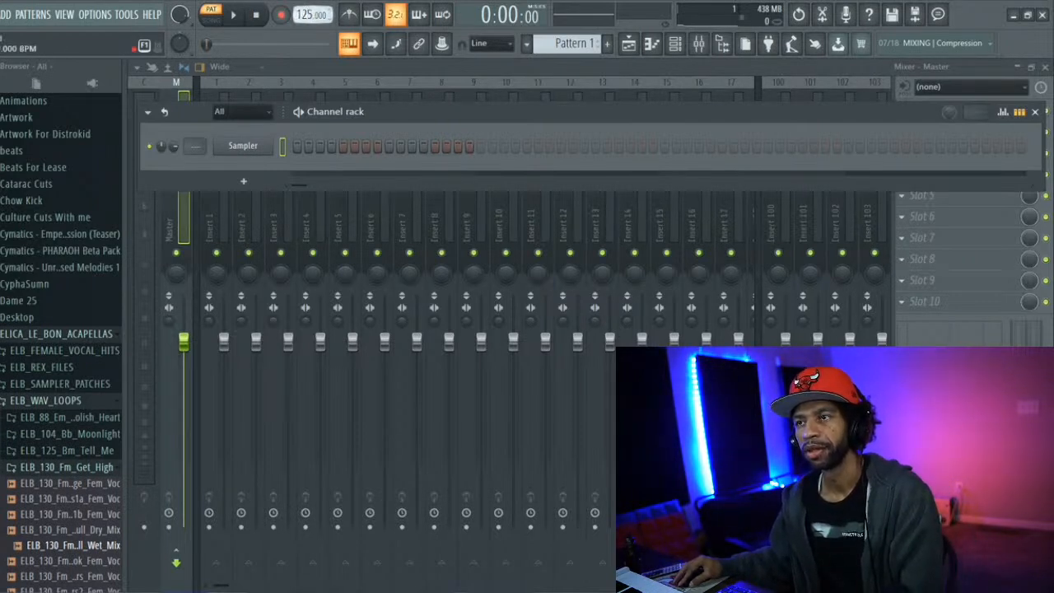
scroll(306, 14, down, 7)
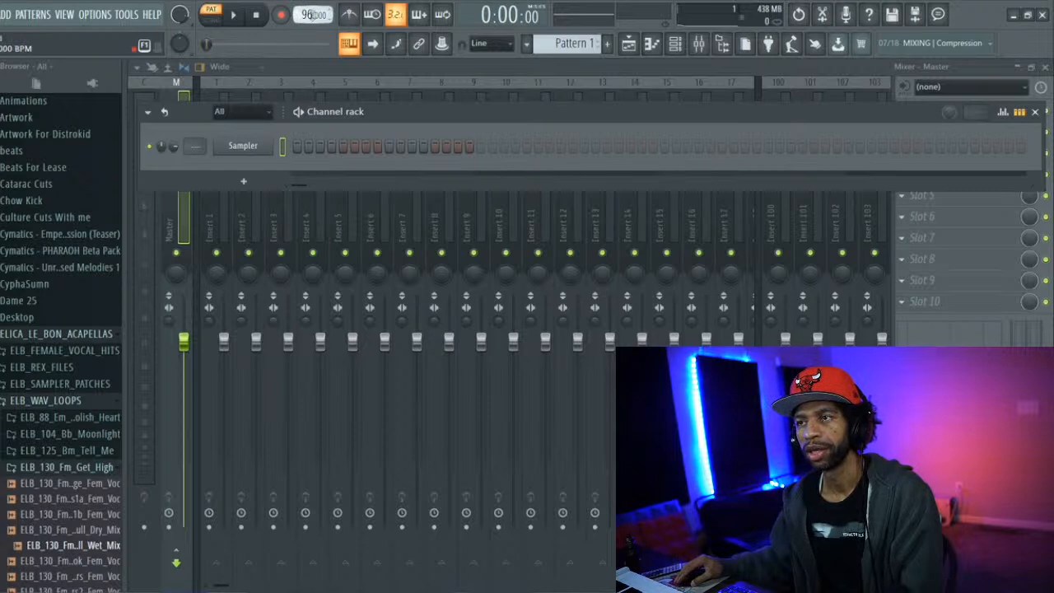
scroll(304, 14, down, 1)
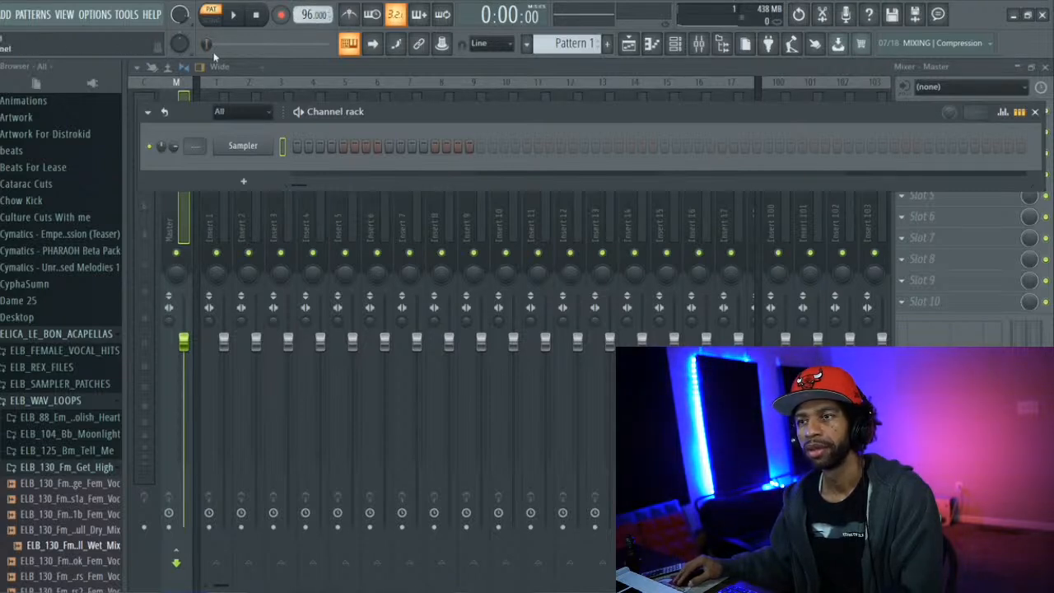
Set the piano roll's scale highlighting root note to D, keeping the Minor Melodic scale
click(651, 43)
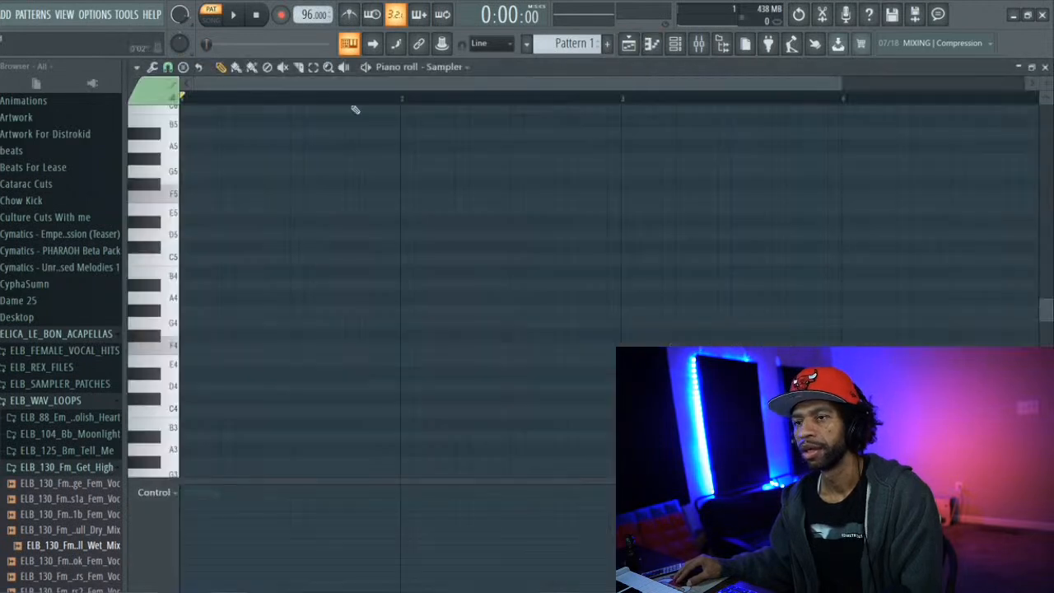
click(136, 67)
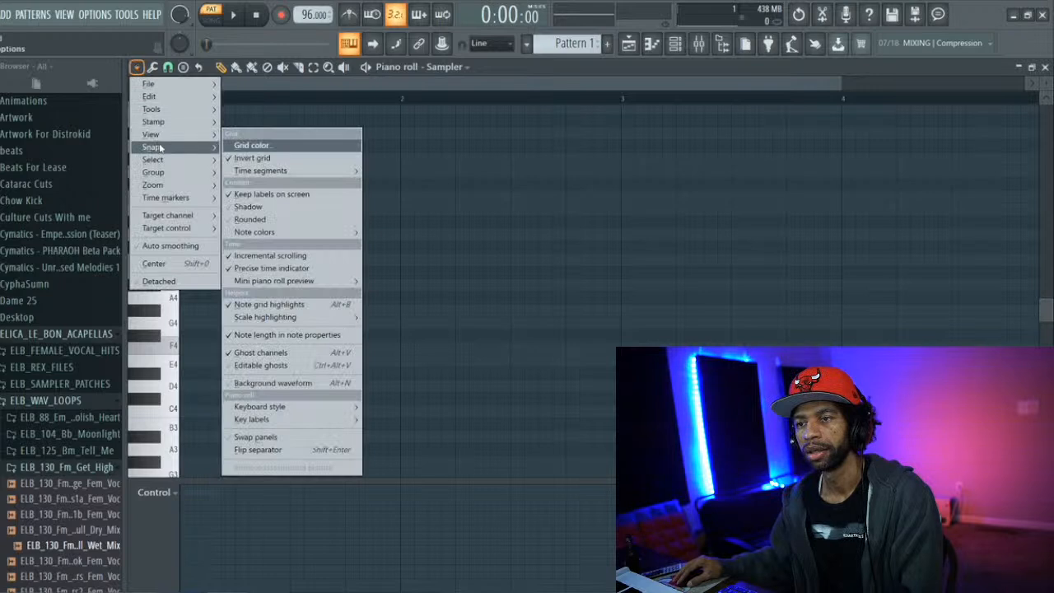
mouse_move(169, 148)
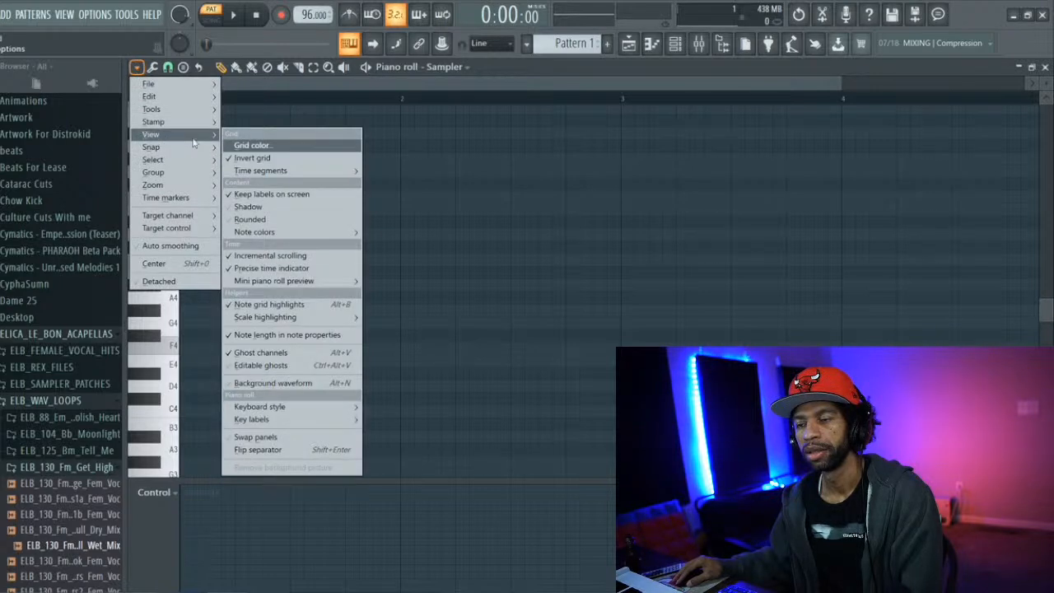
mouse_move(346, 320)
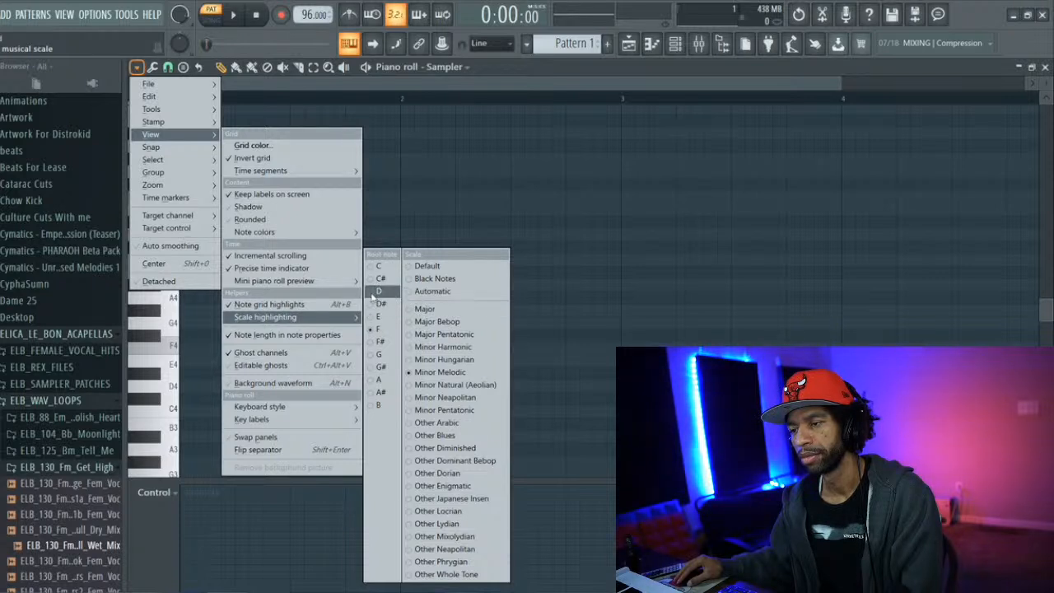
click(377, 291)
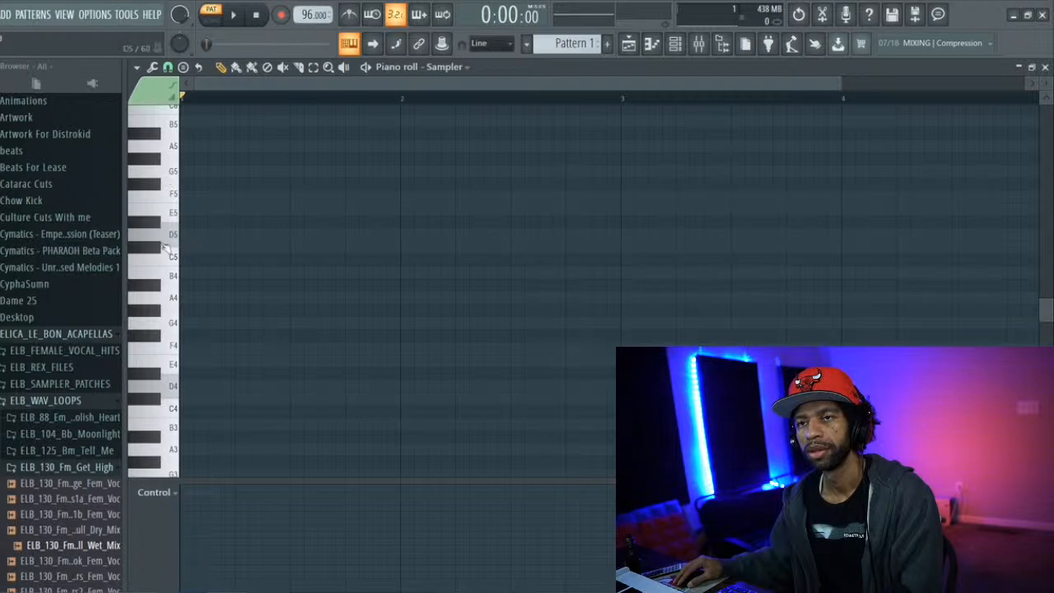
Add an Omnisphere instrument channel, position its window below the toolbar, and dismiss the splash screen
click(6, 15)
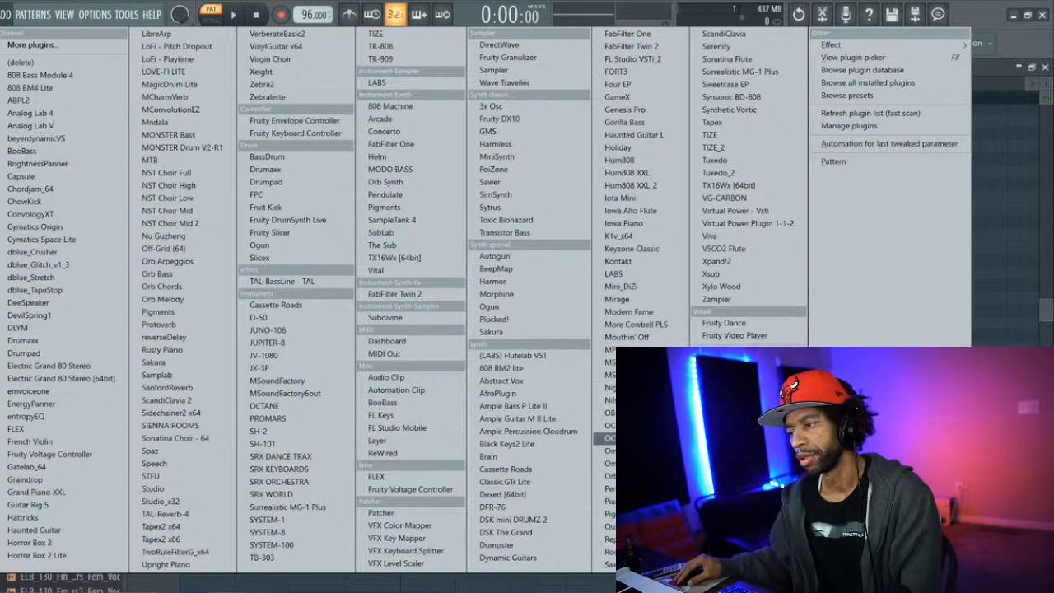
click(607, 437)
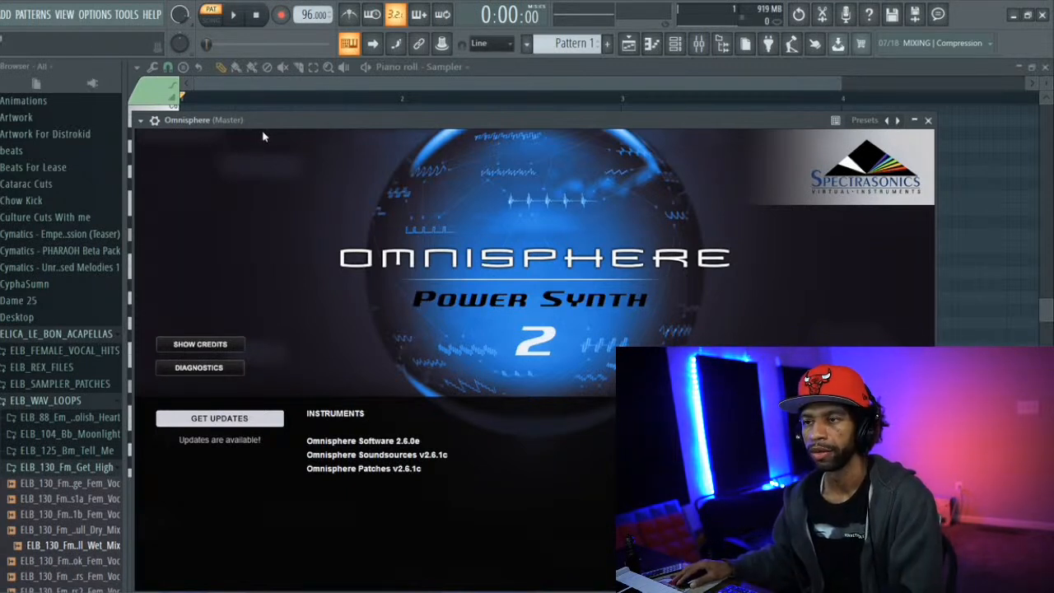
drag(269, 121, 272, 75)
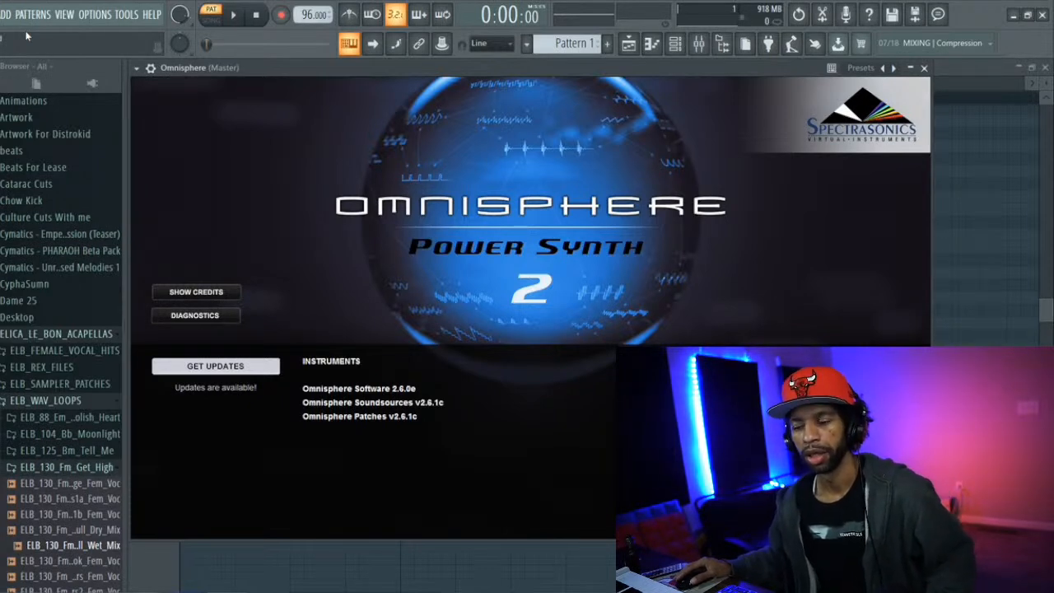
click(439, 162)
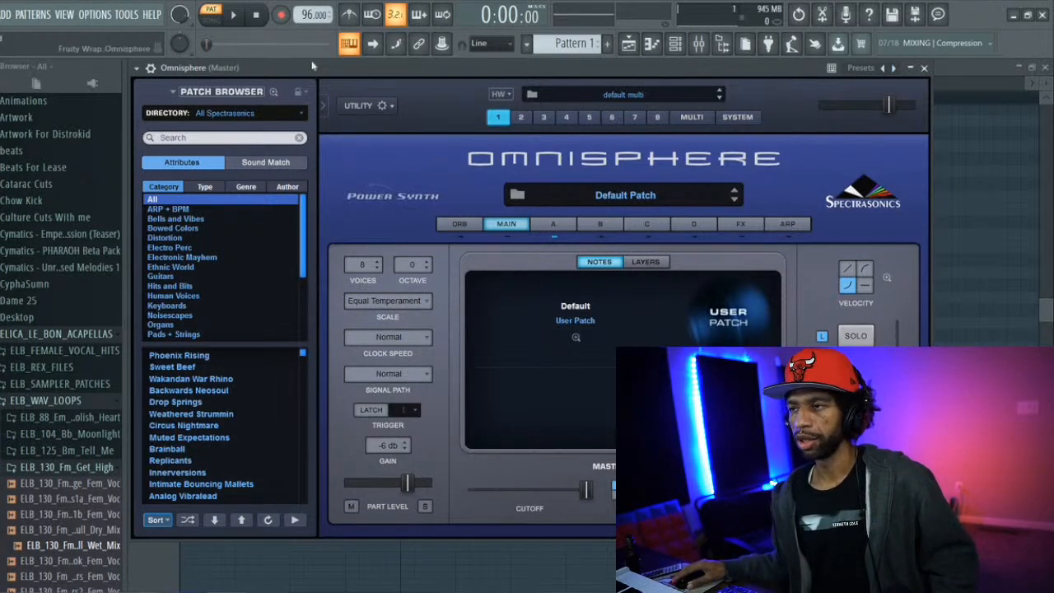
mouse_move(329, 69)
mouse_down()
mouse_move(343, 80)
mouse_move(329, 70)
mouse_up()
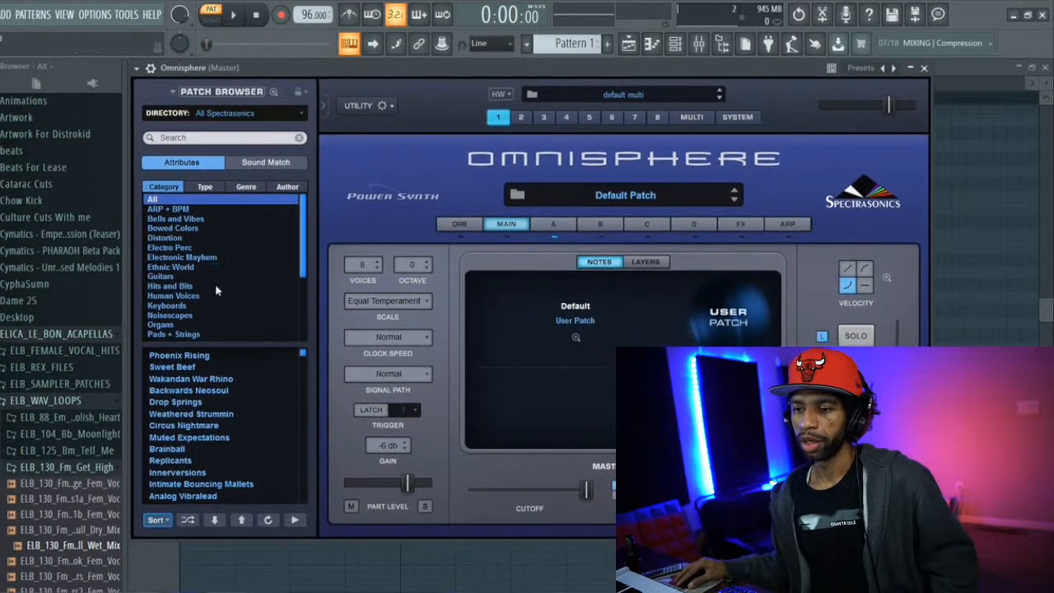
Show Omnisphere's Keyboards patches in shuffled order and load Shimmer Stone Keys after trying Talkbox Oww Amp
drag(302, 243, 302, 267)
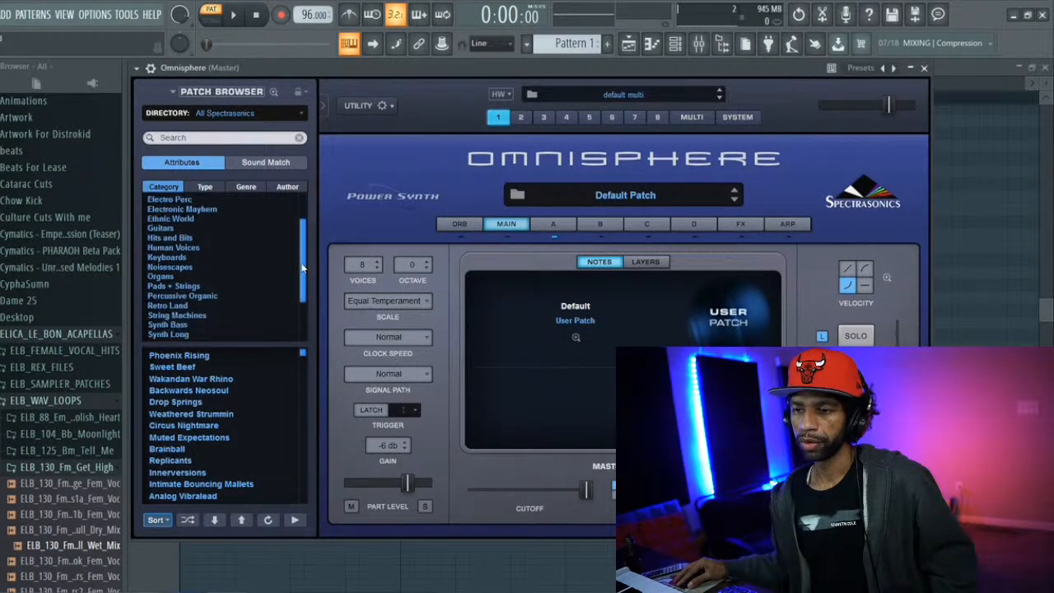
click(167, 257)
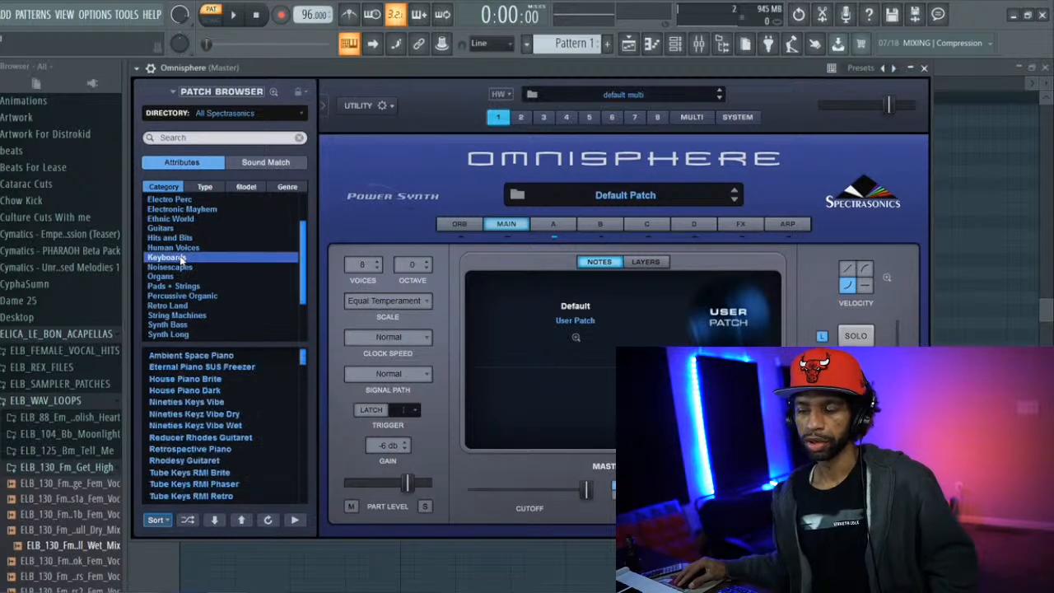
click(188, 521)
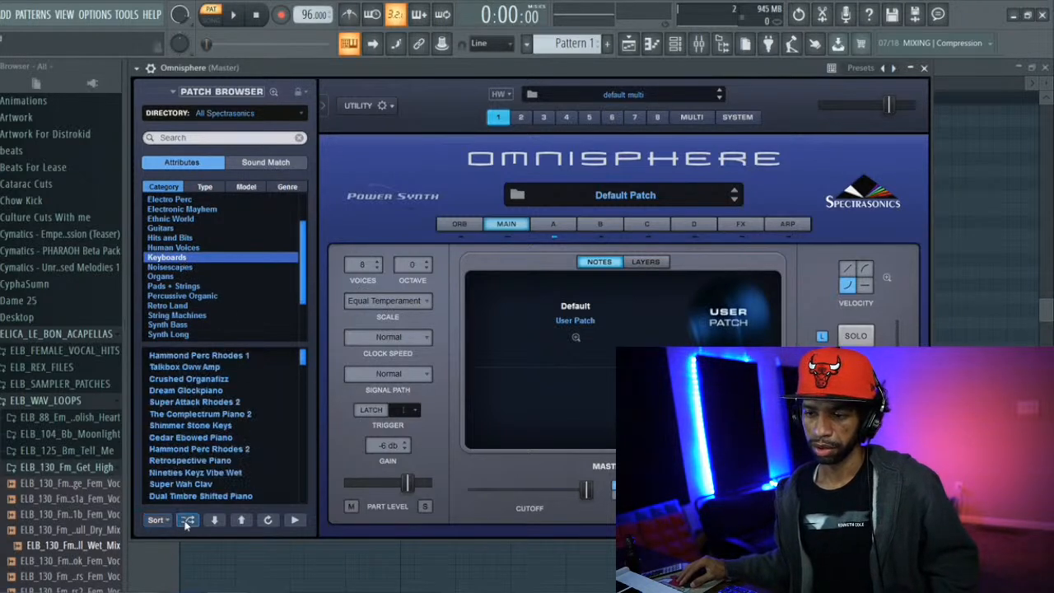
click(202, 368)
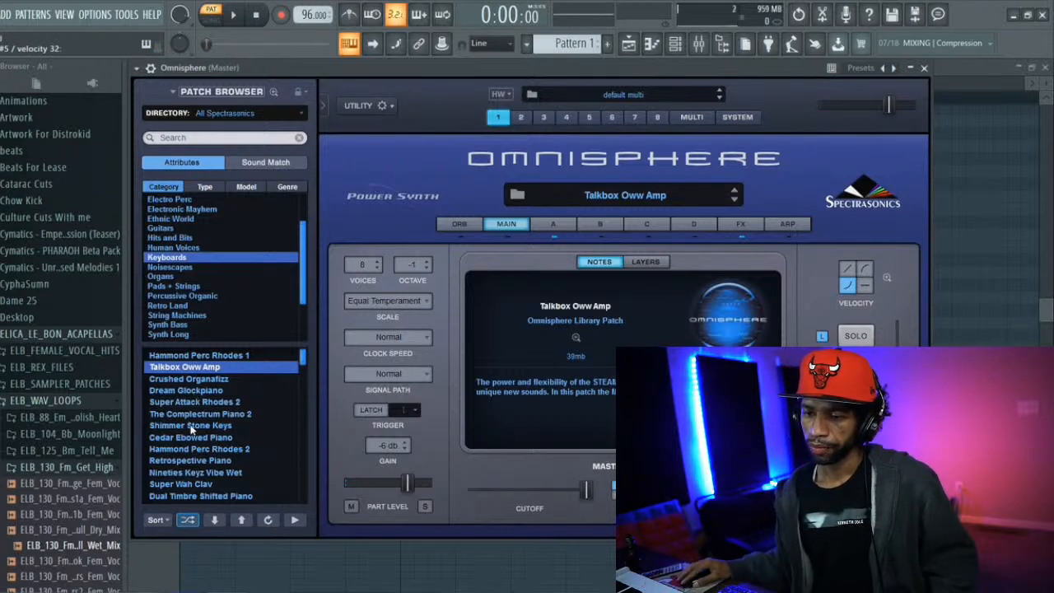
click(191, 427)
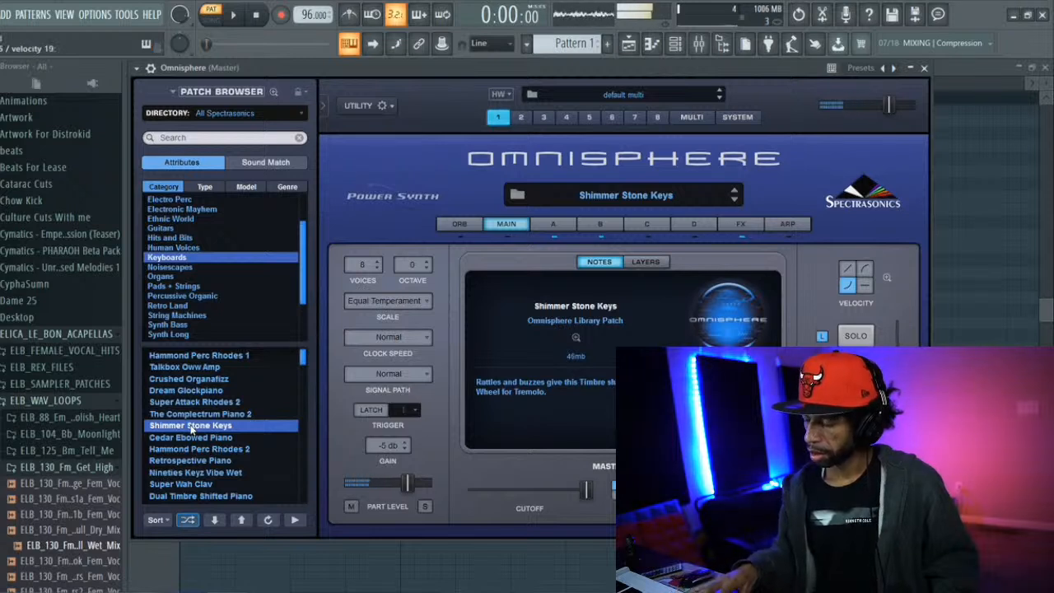
Lower the project tempo to 82 BPM
drag(308, 15, 309, 23)
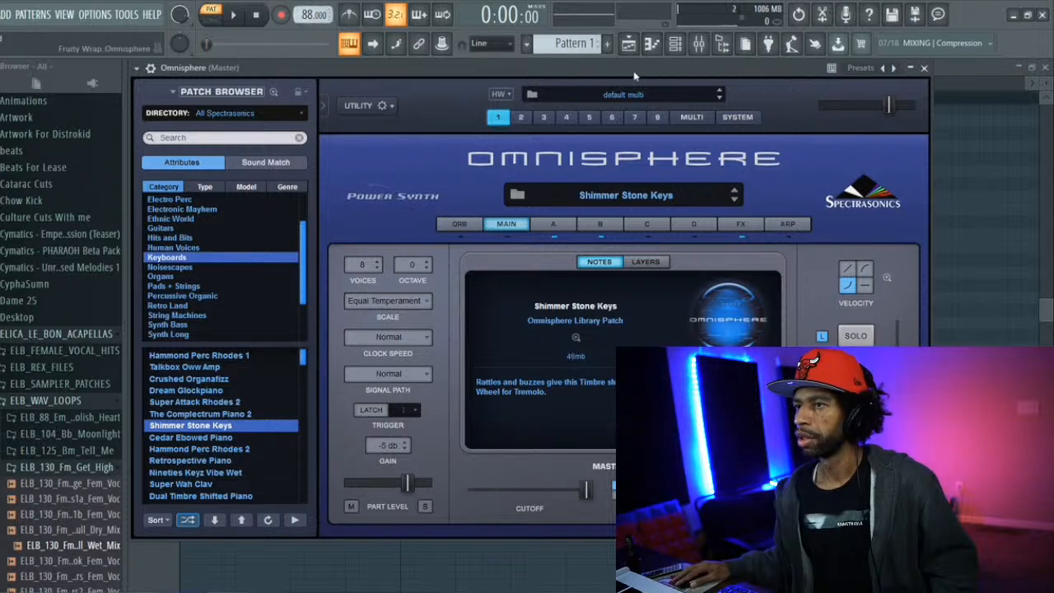
drag(309, 14, 308, 20)
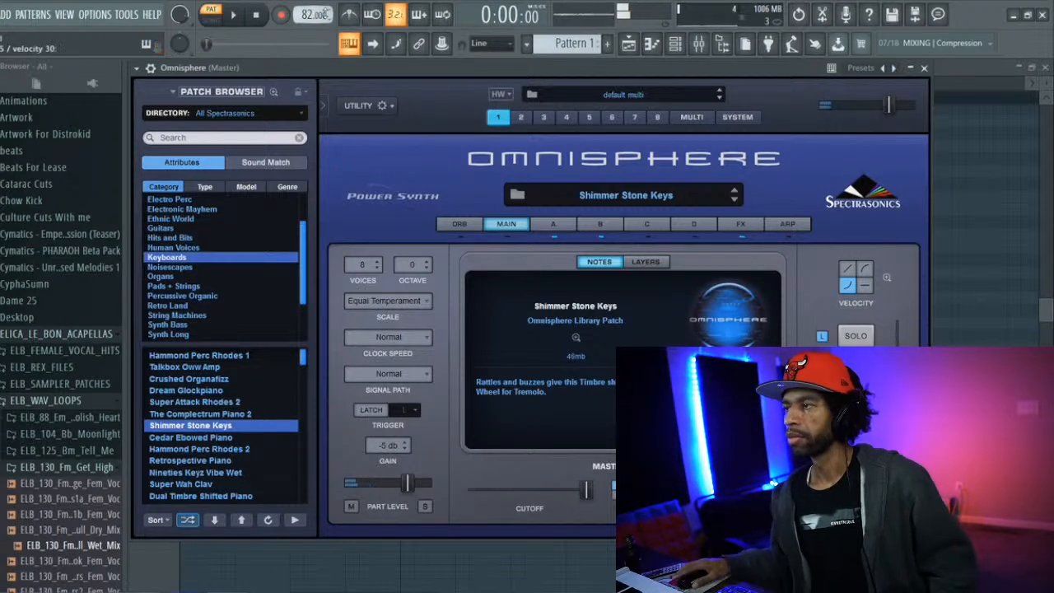
Draw a C5, E5 and G5 chord three beats long at the start of Omnisphere's piano roll and play it
click(650, 47)
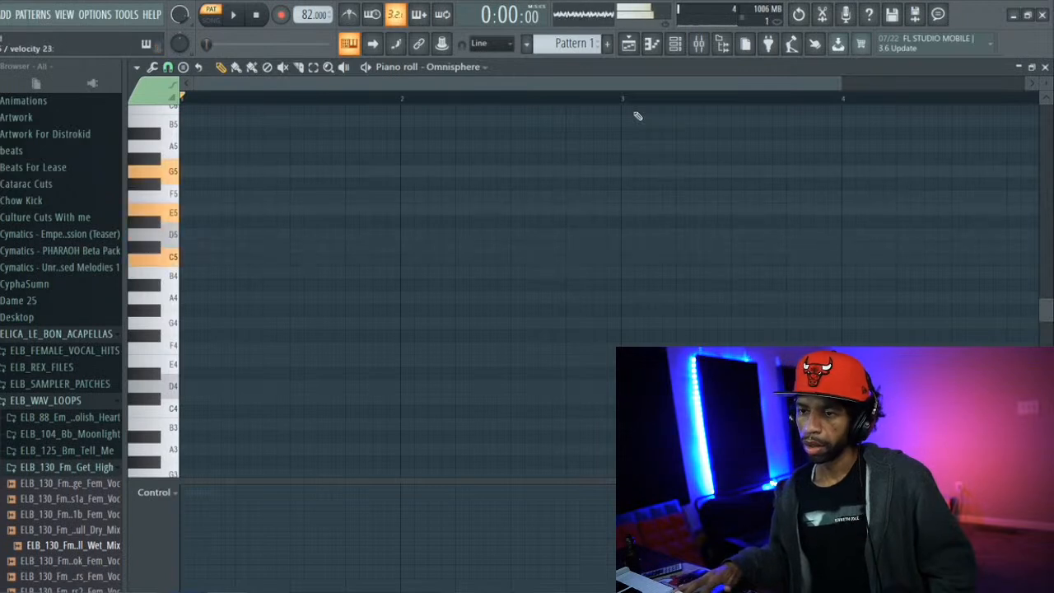
click(190, 260)
click(185, 211)
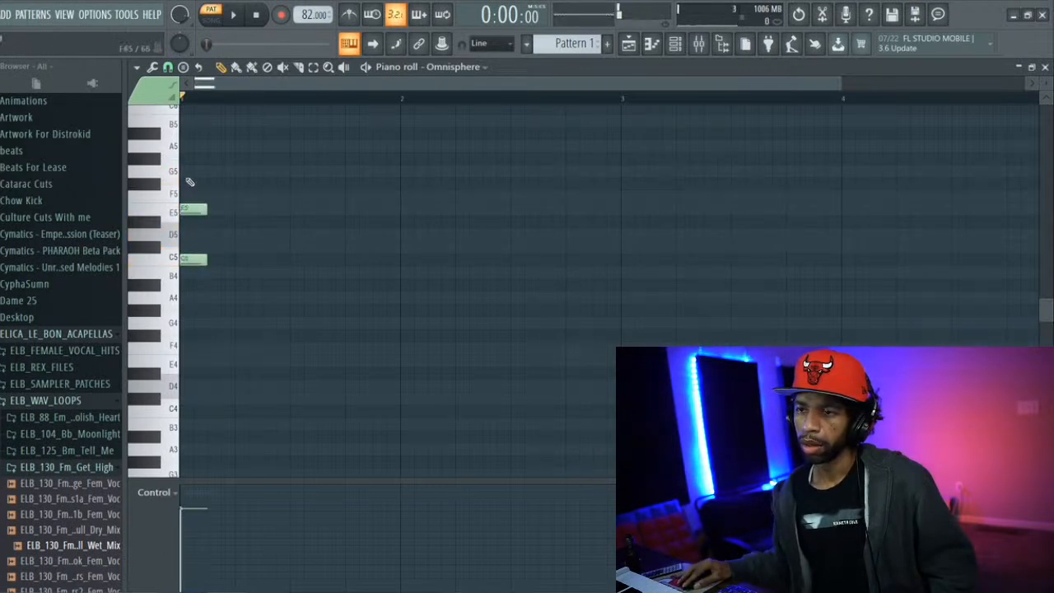
drag(244, 173, 339, 171)
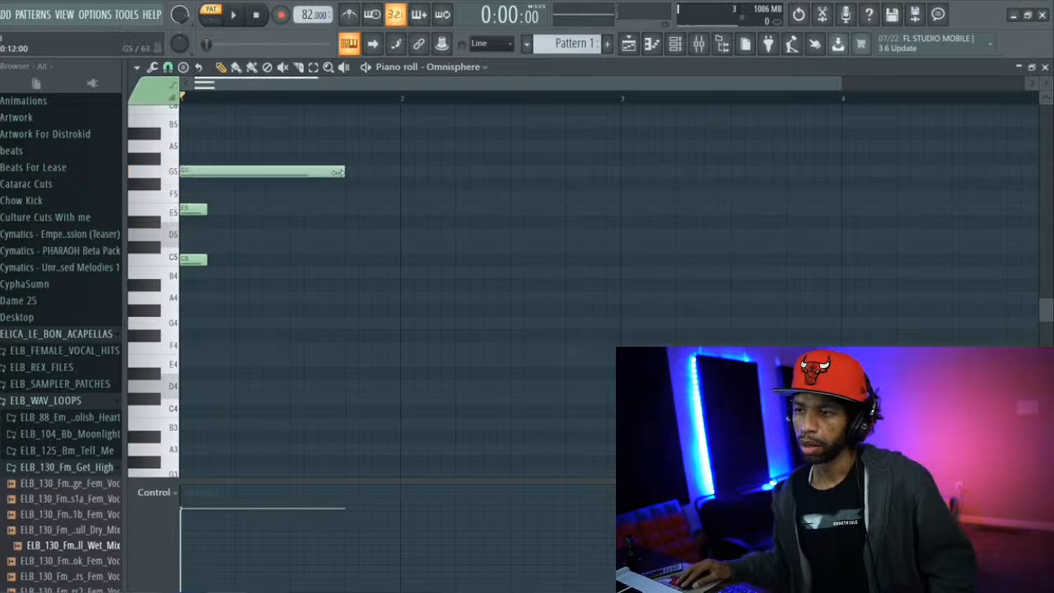
drag(210, 209, 311, 214)
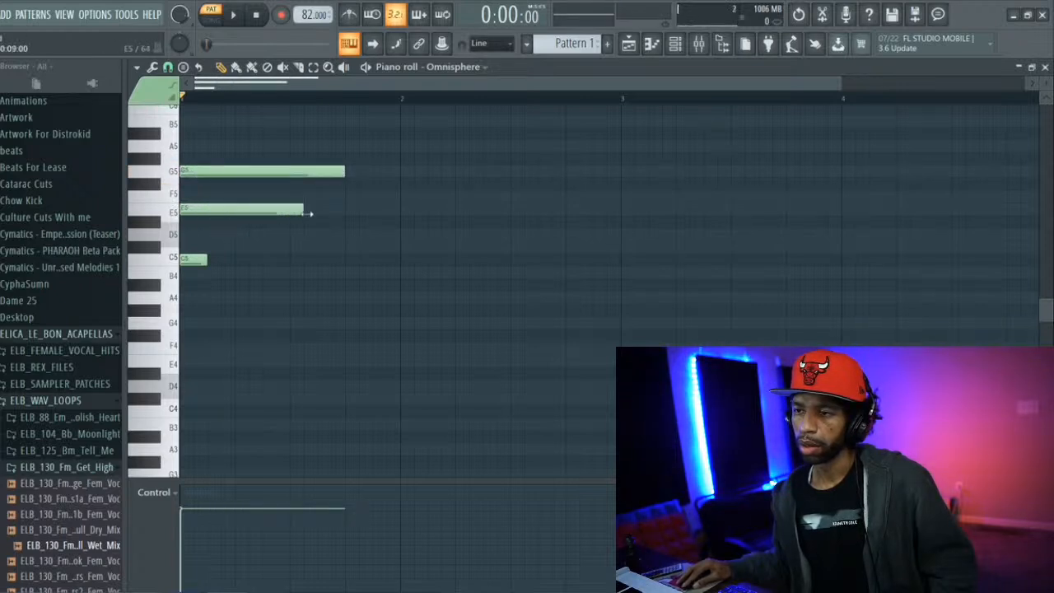
drag(211, 260, 367, 266)
key(space)
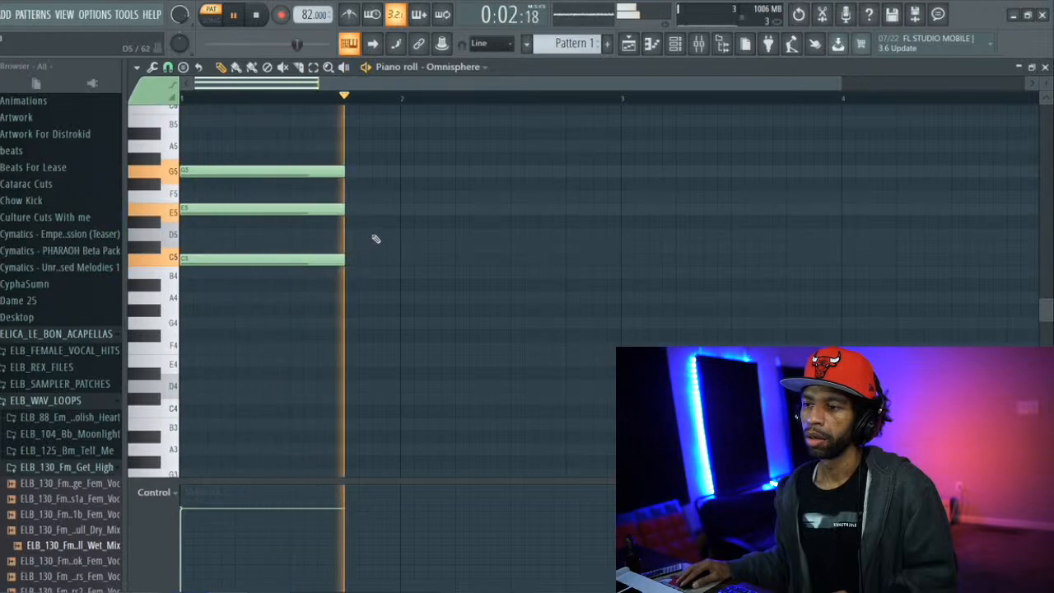
key(space)
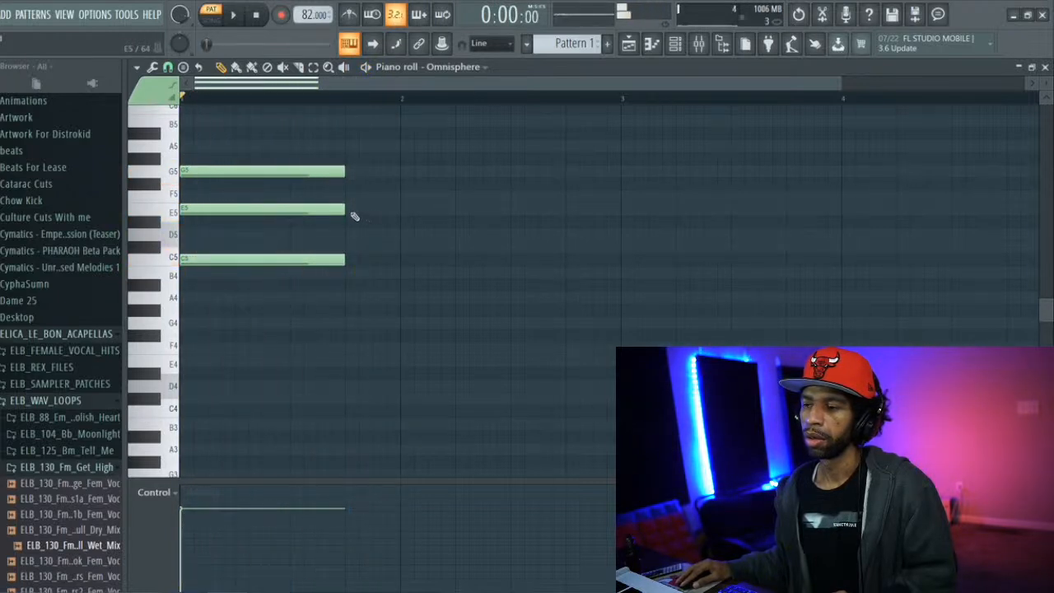
Lengthen the C5, E5 and G5 chord notes to six beats, ending midway through bar 2, and play them
drag(345, 208, 494, 224)
drag(347, 258, 514, 270)
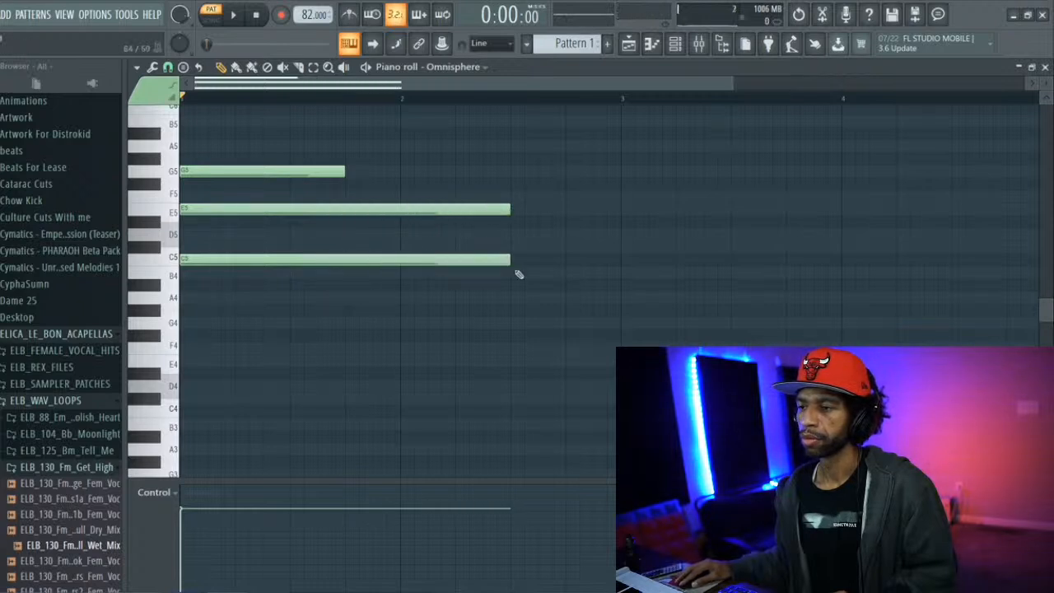
drag(346, 171, 492, 175)
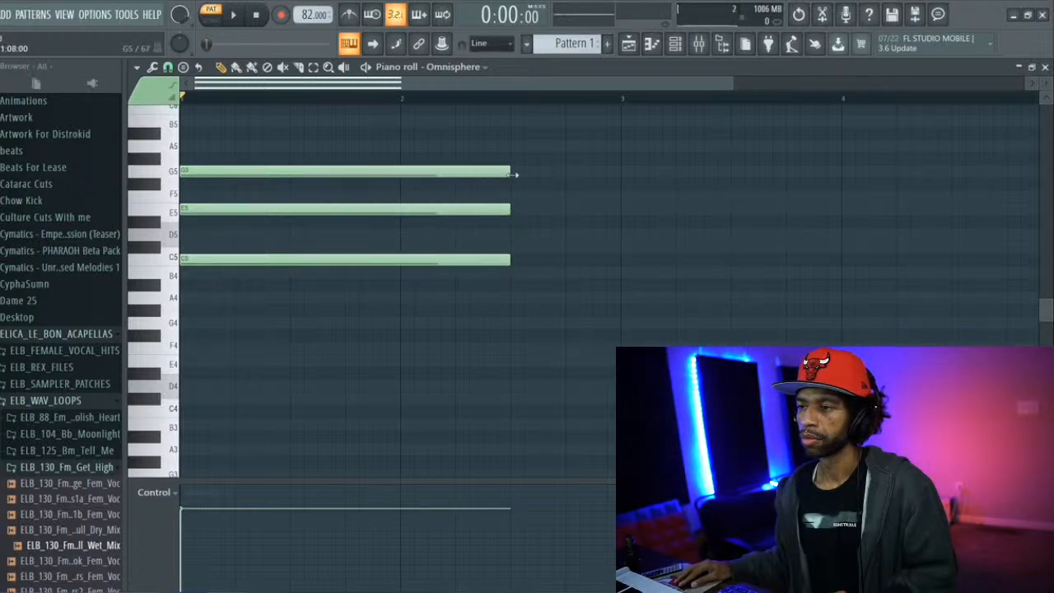
key(space)
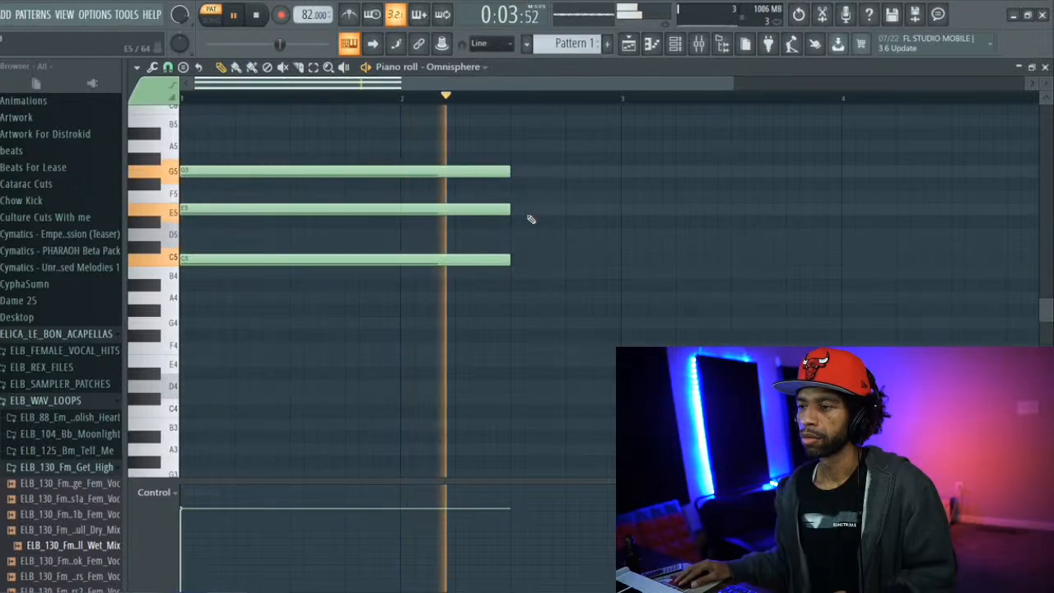
key(space)
Add a one-beat F5 note on beat 2 of bar 2, ending together with the chord
click(462, 196)
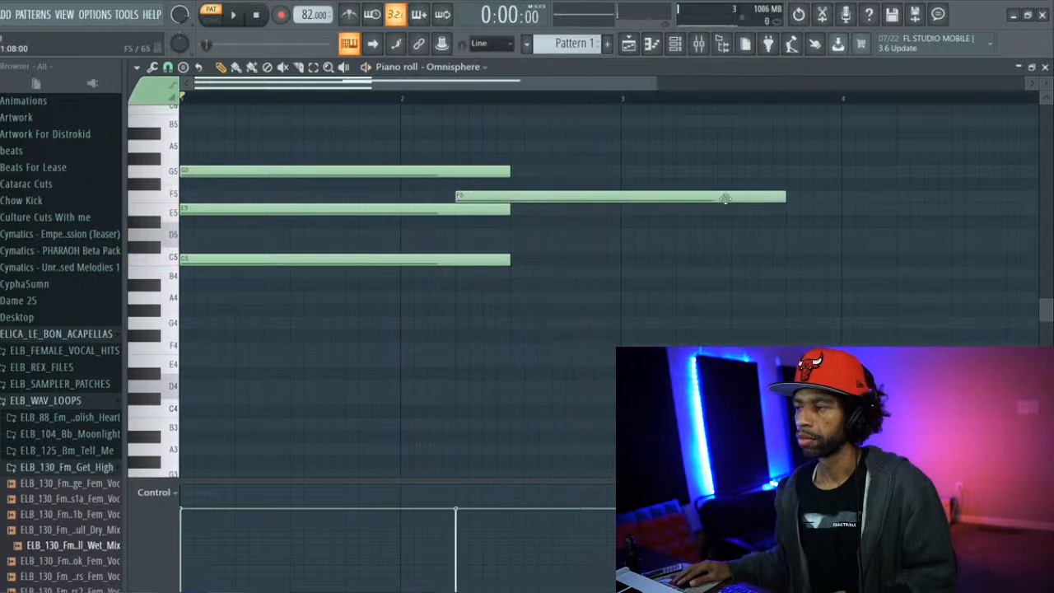
drag(779, 197, 510, 196)
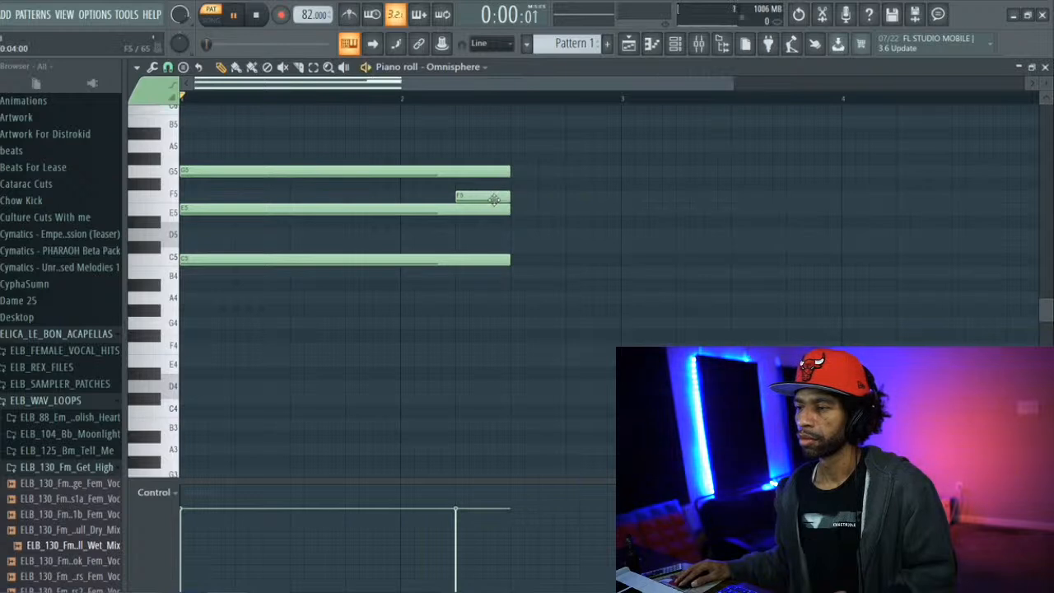
Try a one-beat D5 note starting half a beat after the chord ends in bar 2 and play the pattern
key(space)
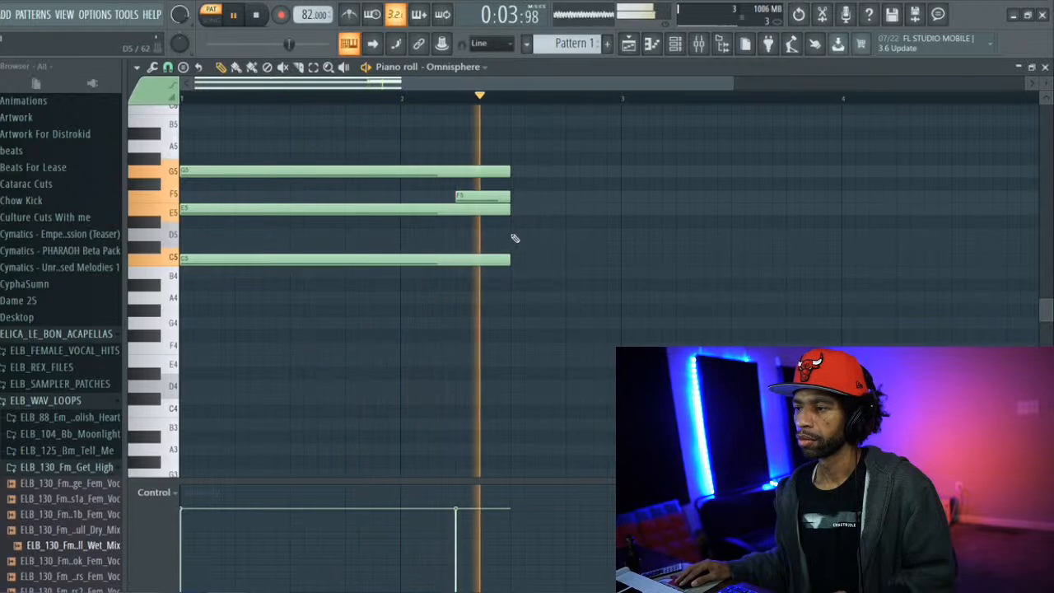
click(515, 238)
key(space)
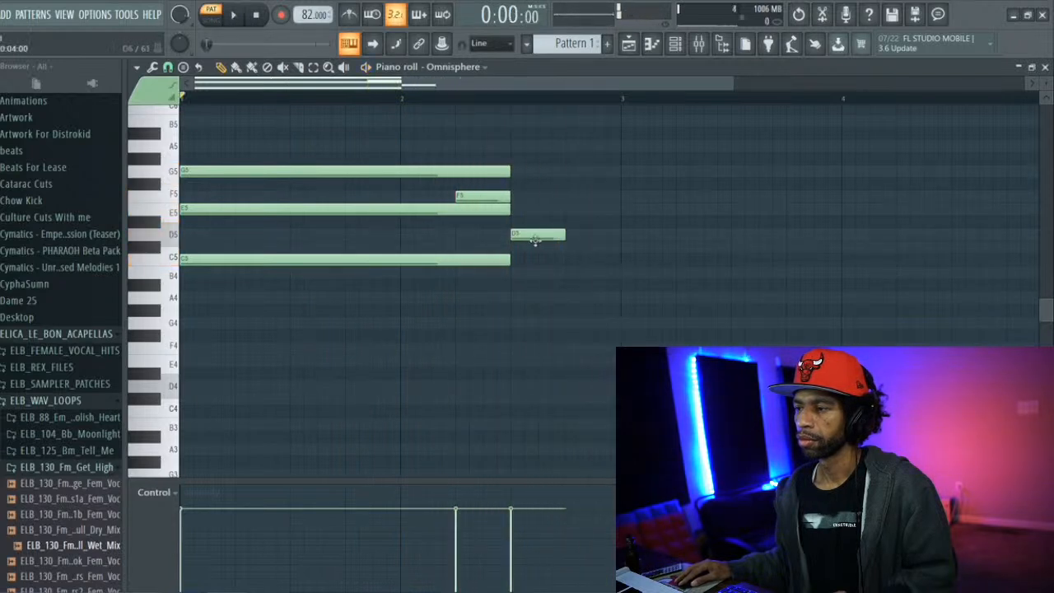
drag(533, 236, 560, 237)
key(space)
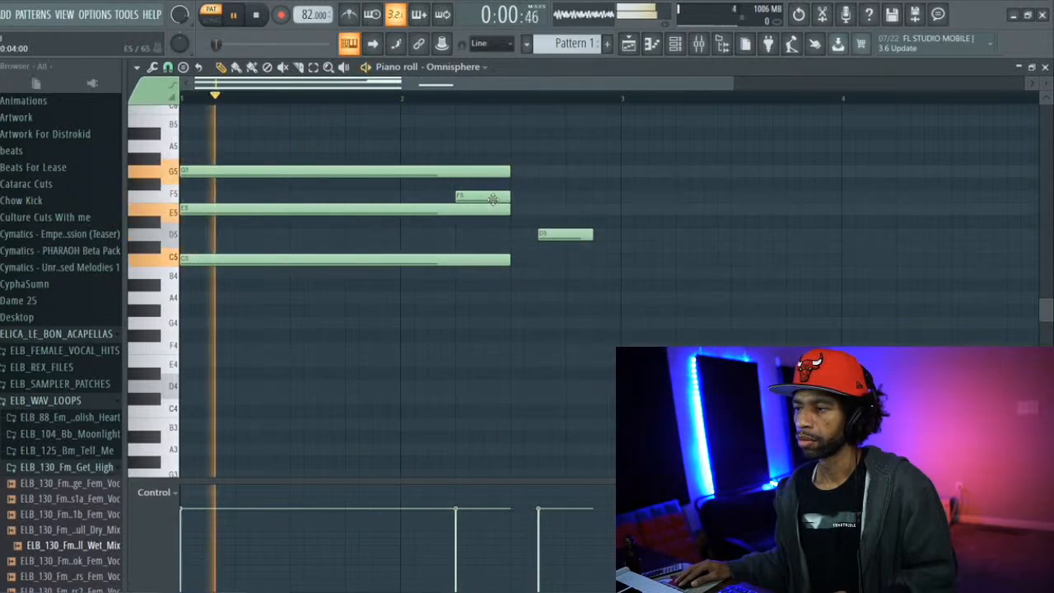
mouse_move(493, 199)
mouse_down()
mouse_move(548, 205)
mouse_move(483, 202)
mouse_up()
key(space)
key(space)
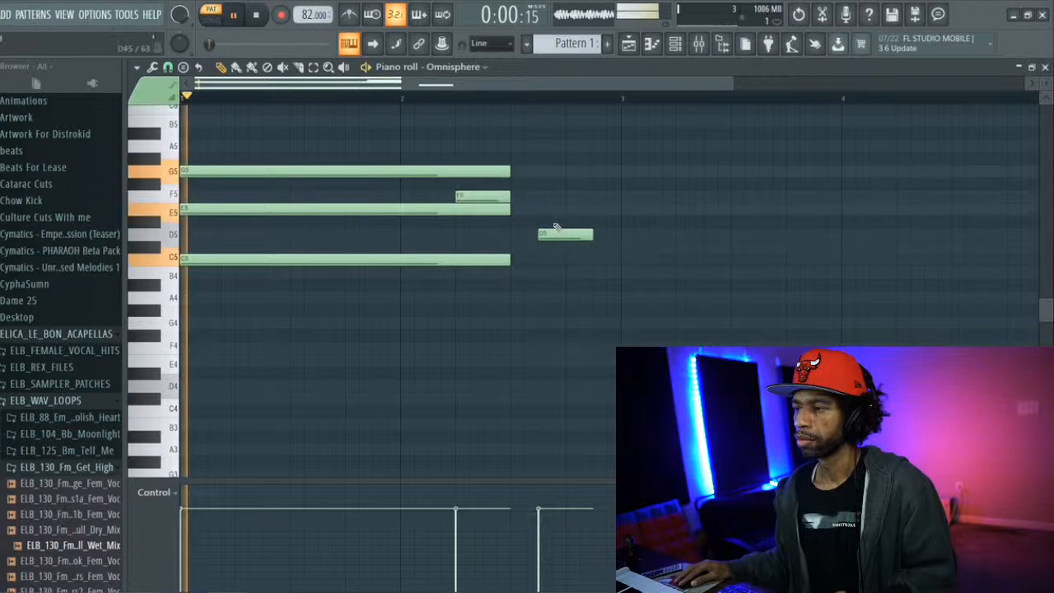
Try the D5 half a beat before the chord ends, return it to half a beat after, and follow it with a one-beat C5
drag(547, 234, 493, 235)
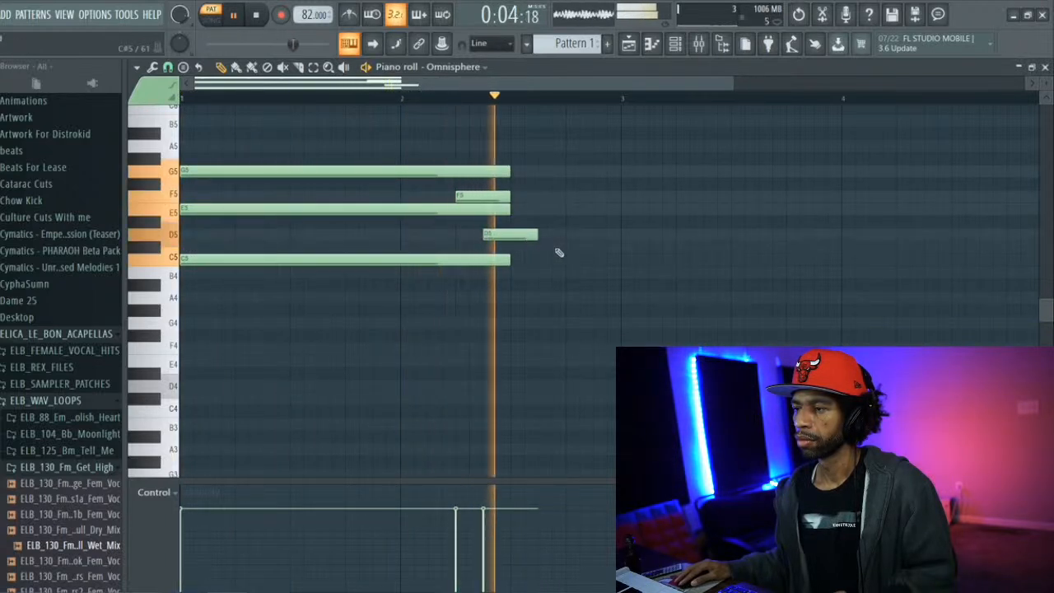
key(space)
drag(519, 237, 573, 239)
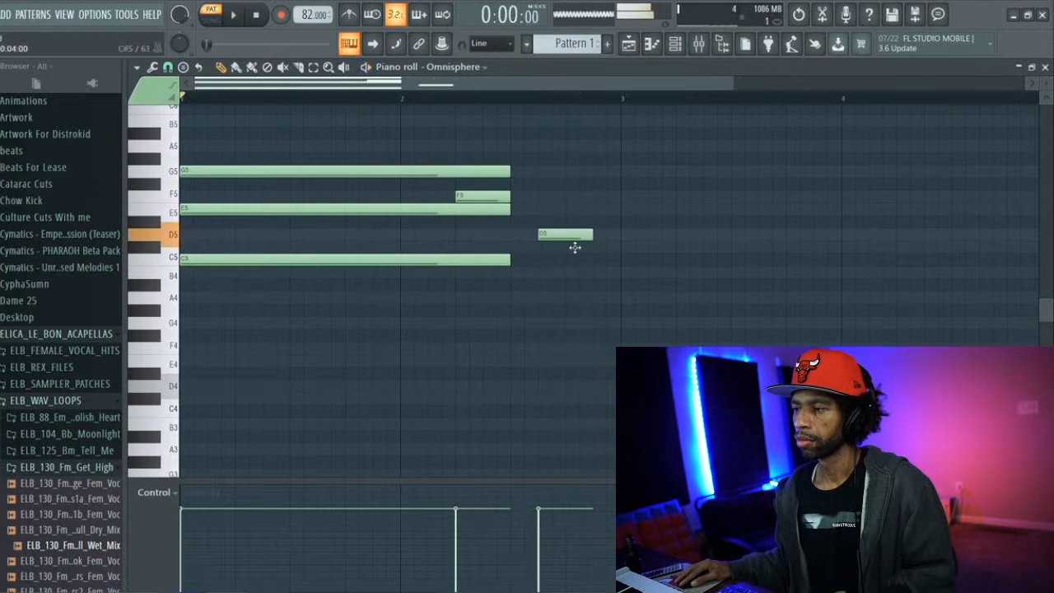
key(space)
click(607, 260)
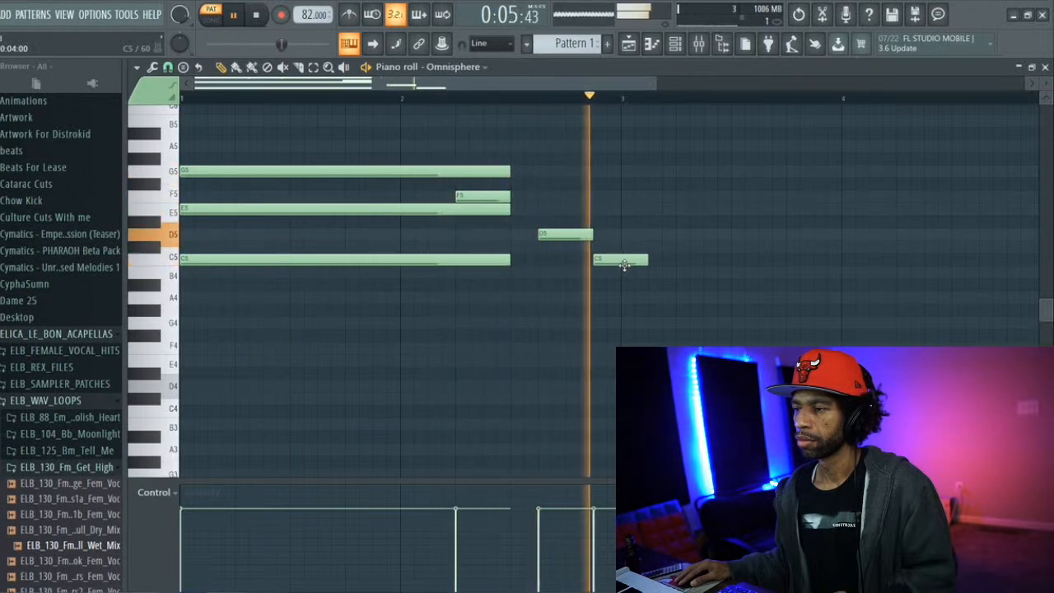
key(space)
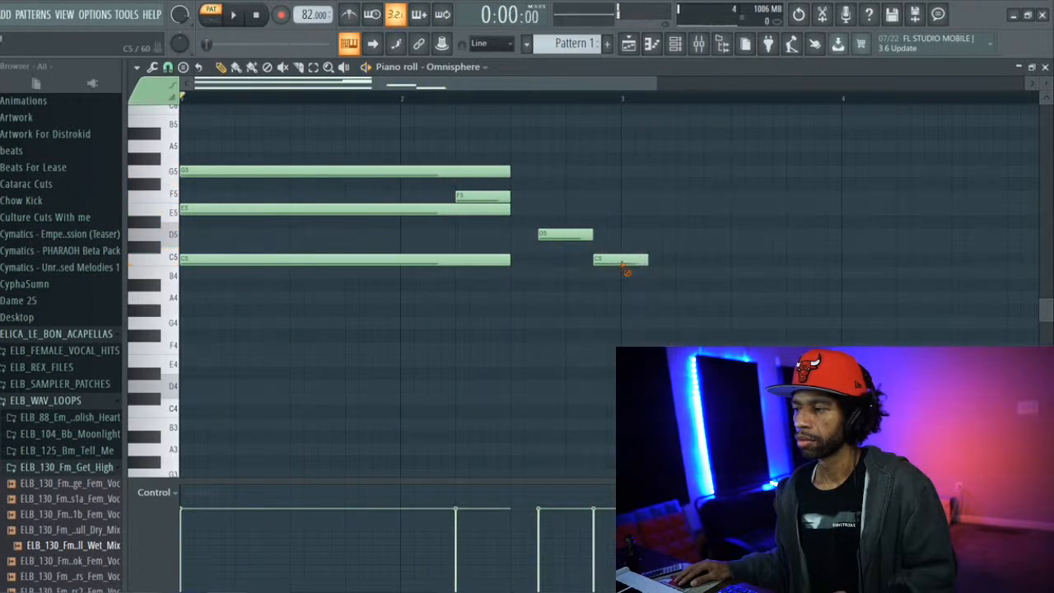
Delete the short F5, D5 and C5 notes and shorten the G5, E5 and C5 chord to exactly one bar
right_click(622, 263)
right_click(576, 235)
right_click(503, 197)
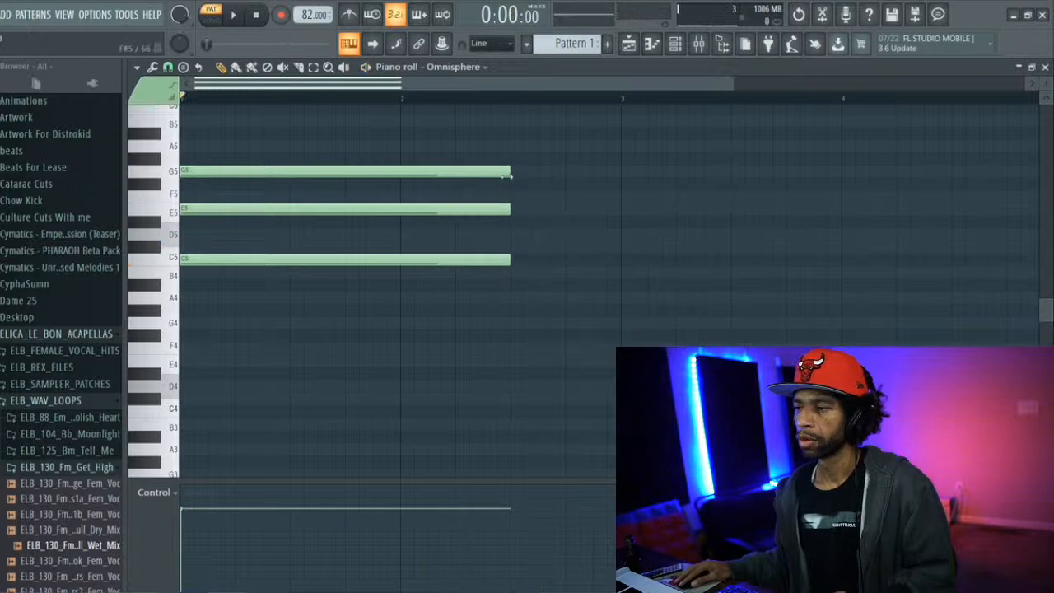
drag(486, 168, 402, 161)
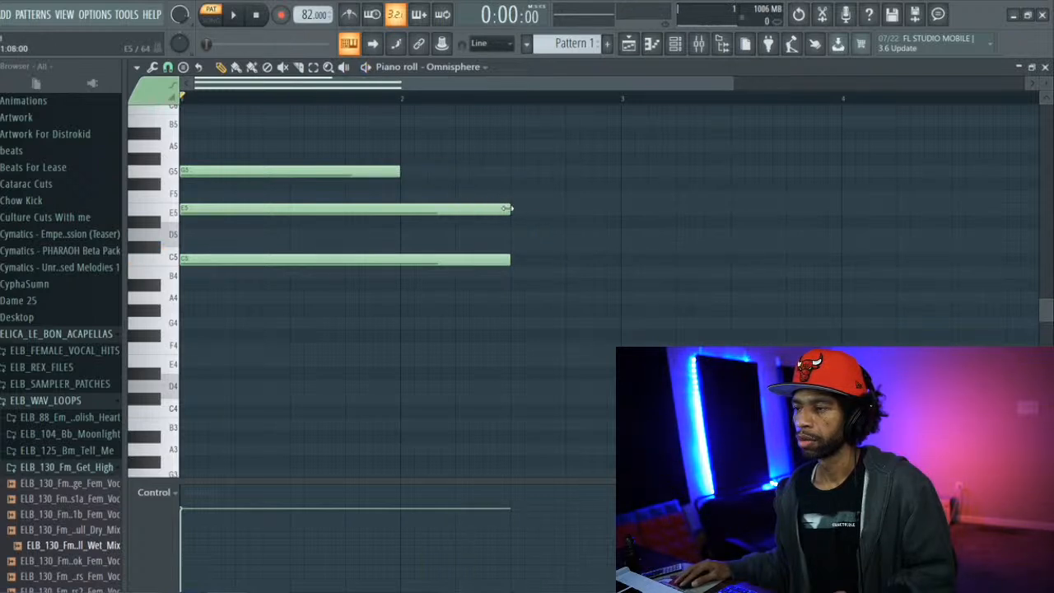
drag(508, 209, 404, 203)
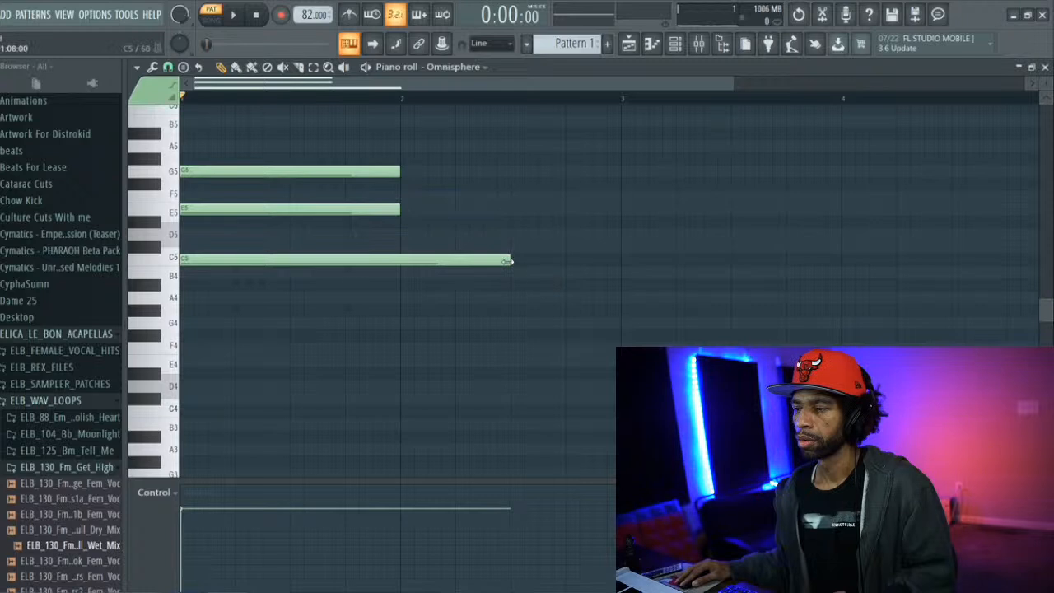
drag(509, 260, 414, 256)
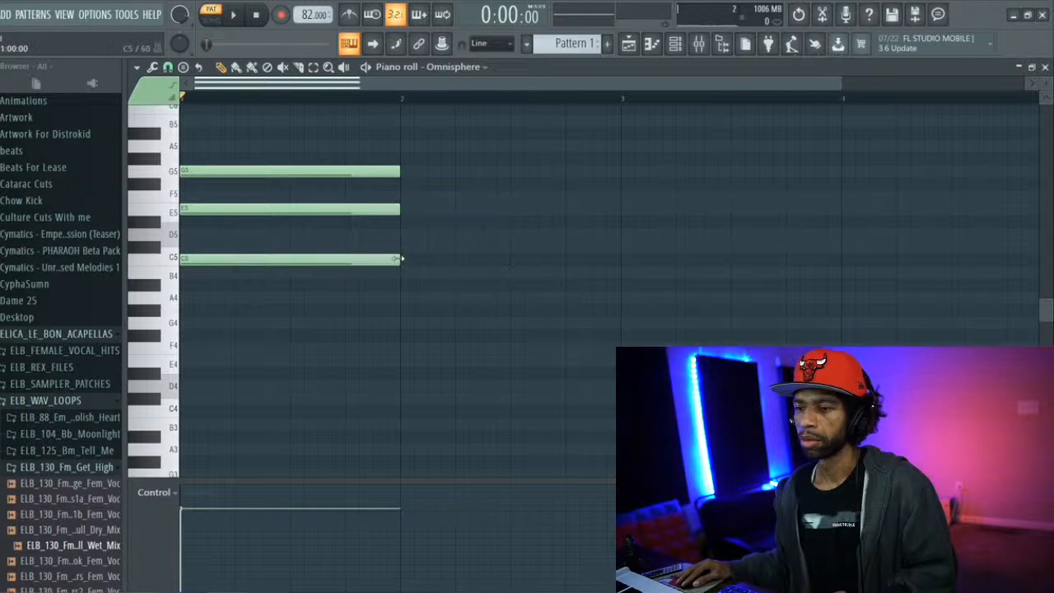
Draw a one-bar B4, D5 and F5 chord in bar 2 and play the pattern
click(406, 273)
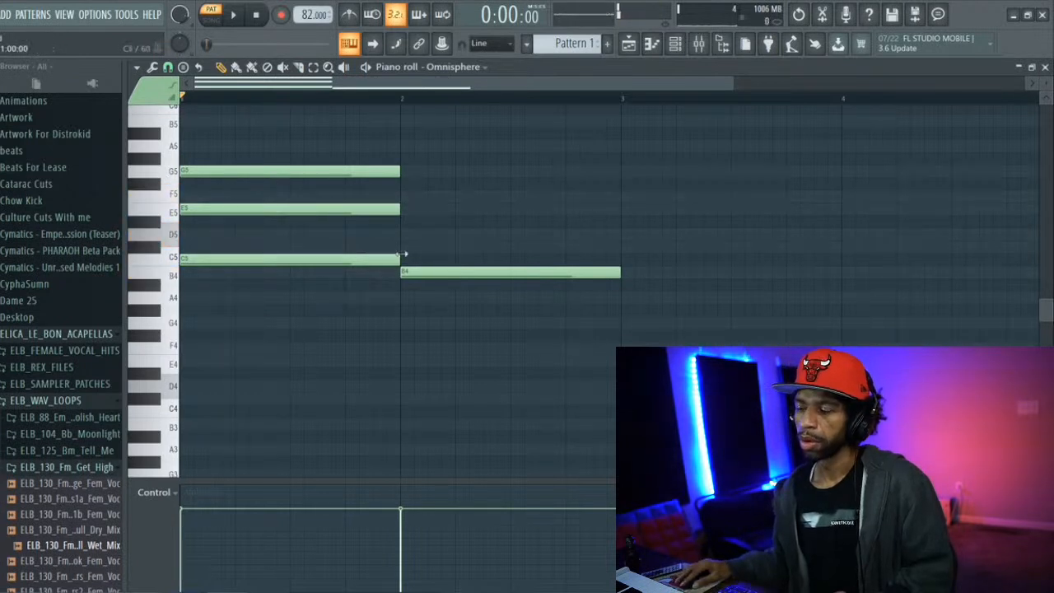
key(space)
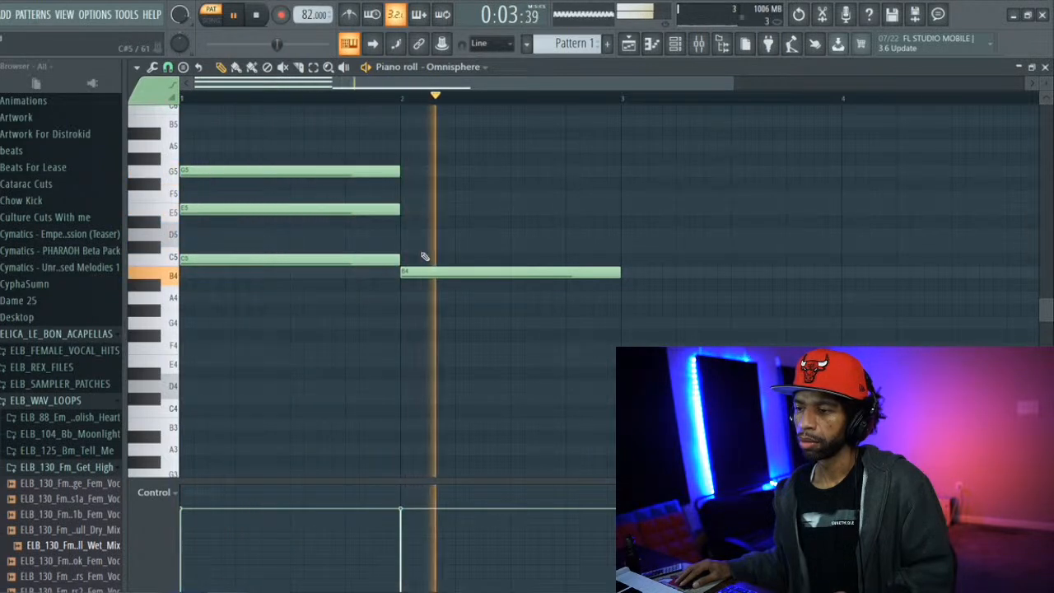
key(space)
click(418, 233)
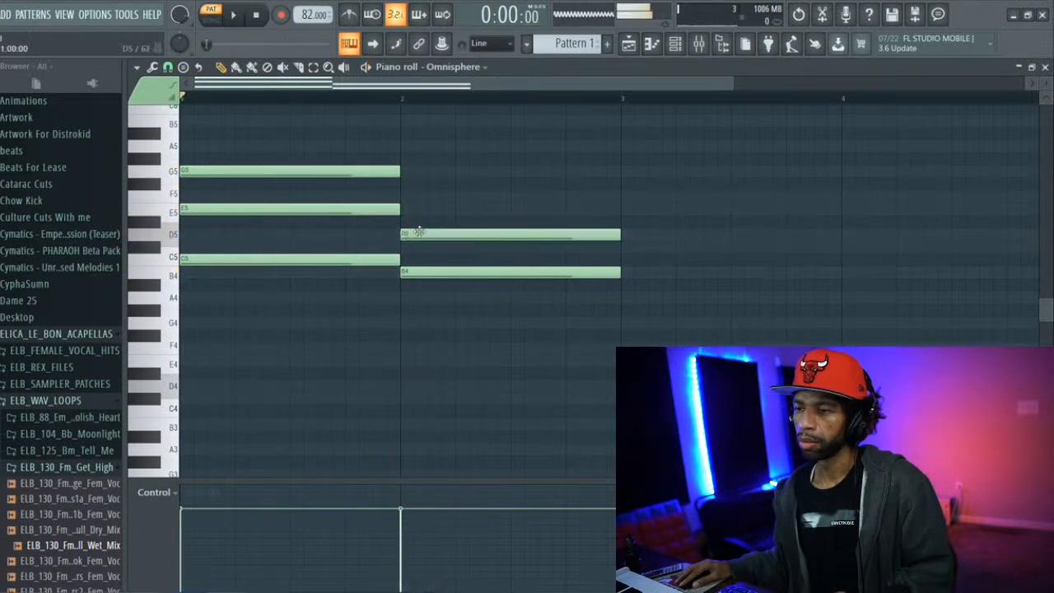
click(401, 185)
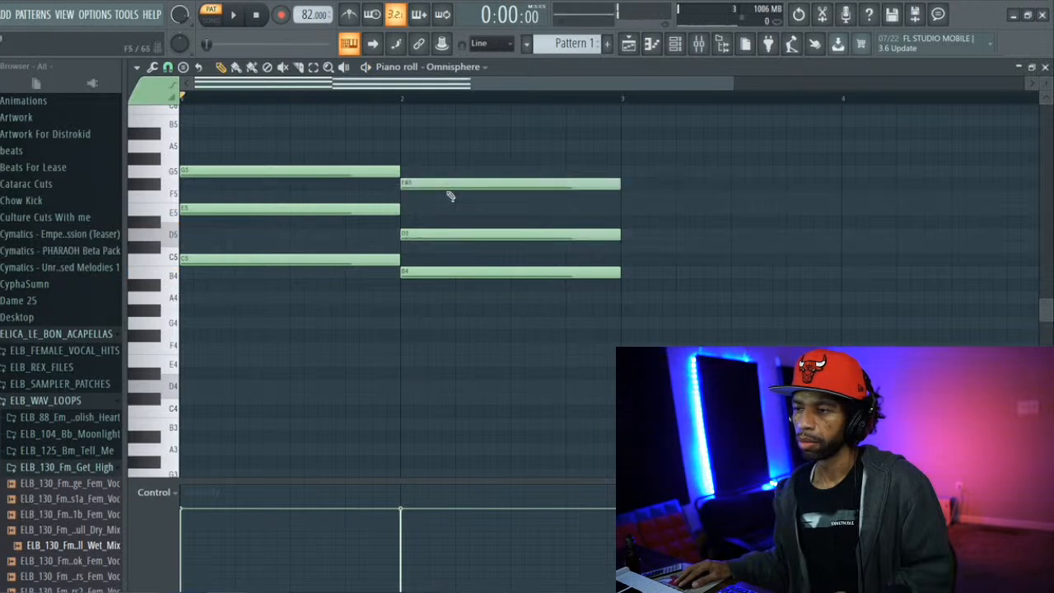
drag(446, 192, 444, 204)
key(space)
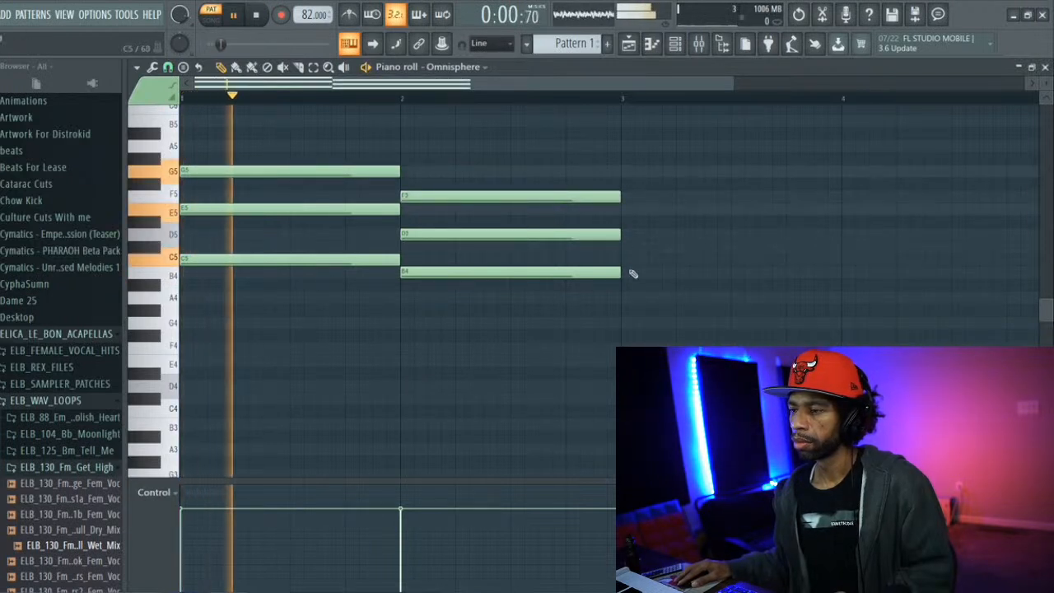
Draw a one-bar A4, C5 and E5 chord in bar 3 and lower the project tempo to 78 BPM
click(624, 296)
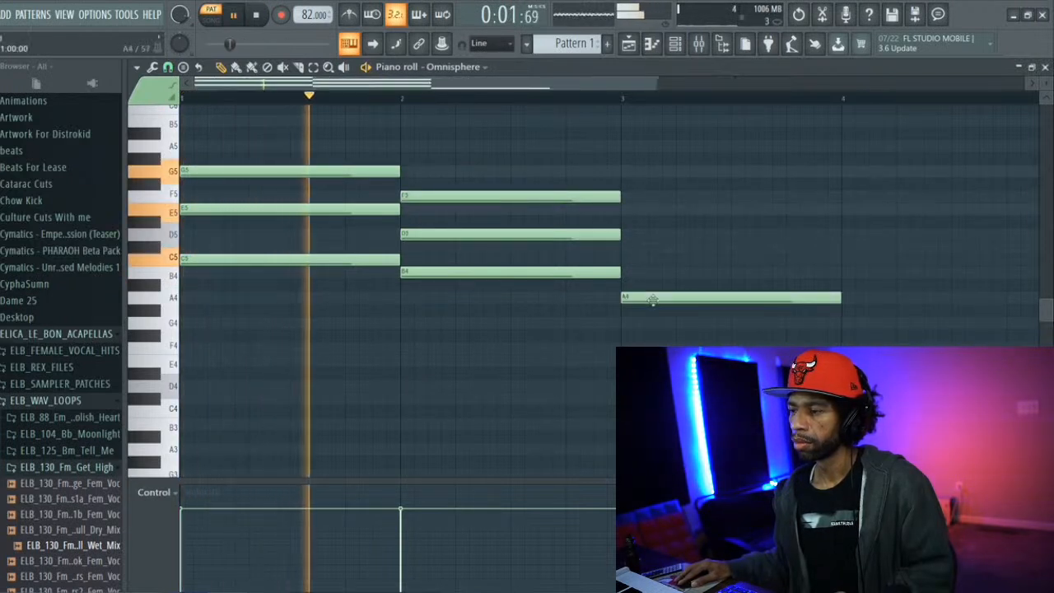
click(626, 260)
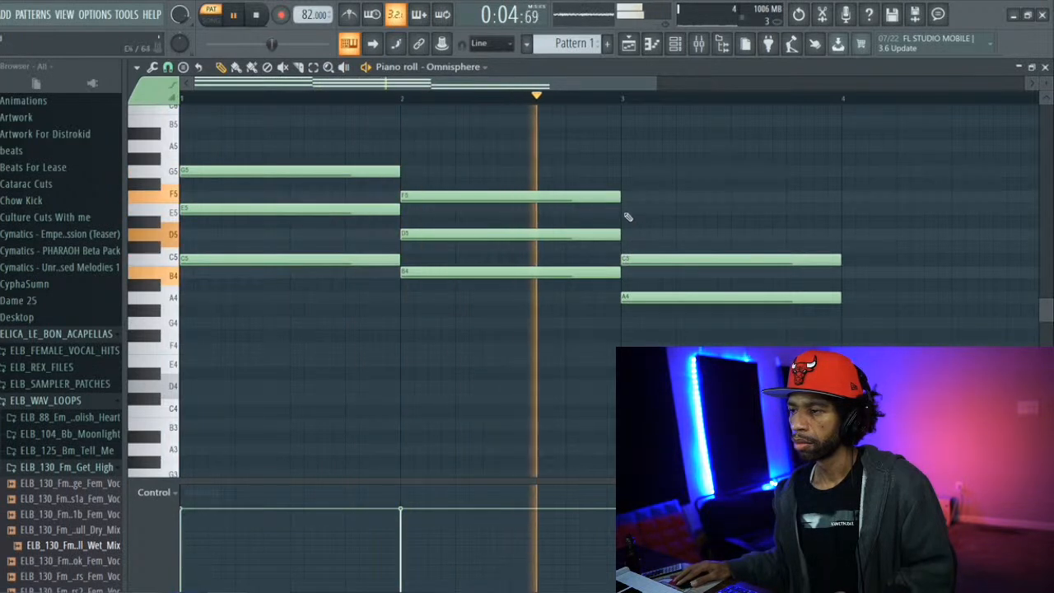
click(626, 221)
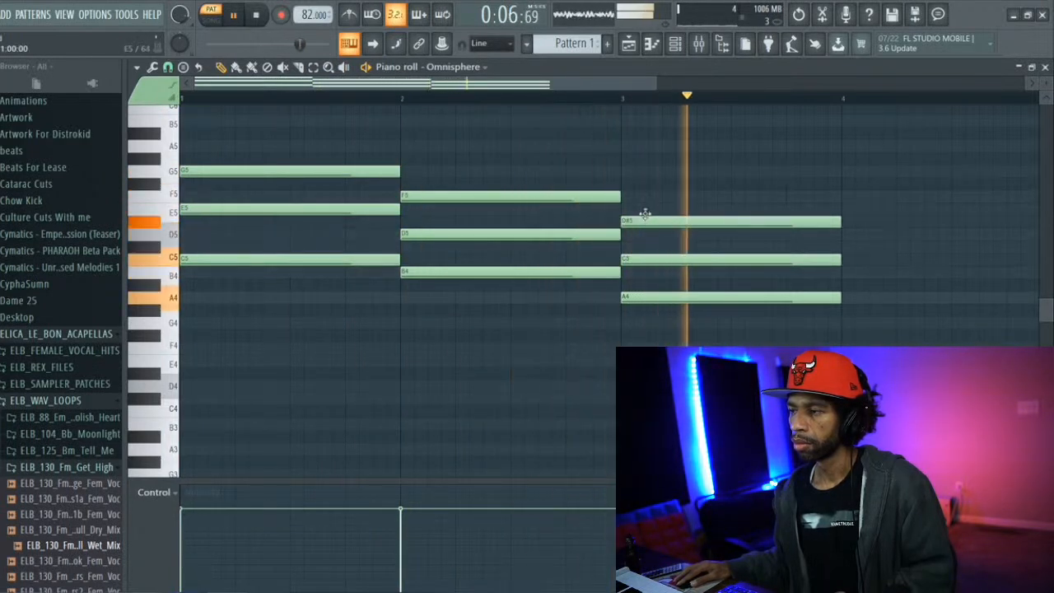
drag(644, 209, 644, 207)
key(space)
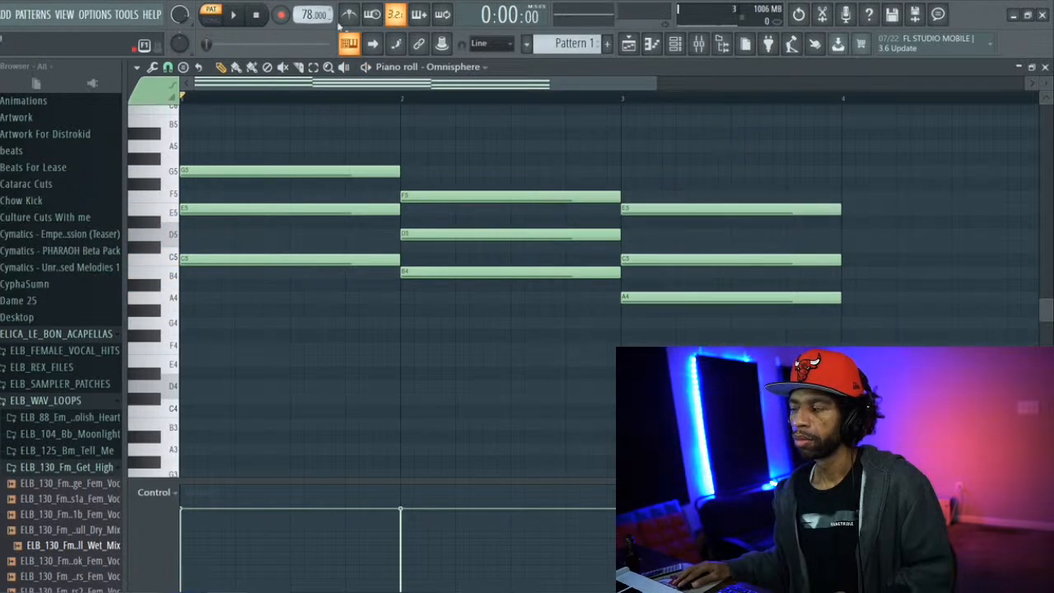
Draw a one-bar G4, B4 and D5 chord in bar 4 while the pattern plays
key(space)
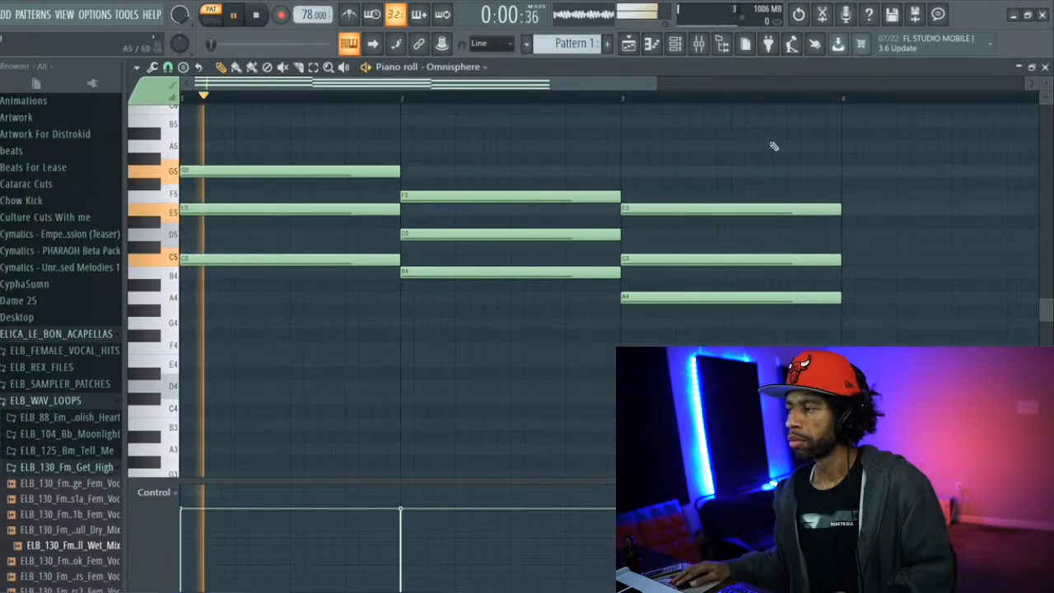
click(846, 322)
click(856, 284)
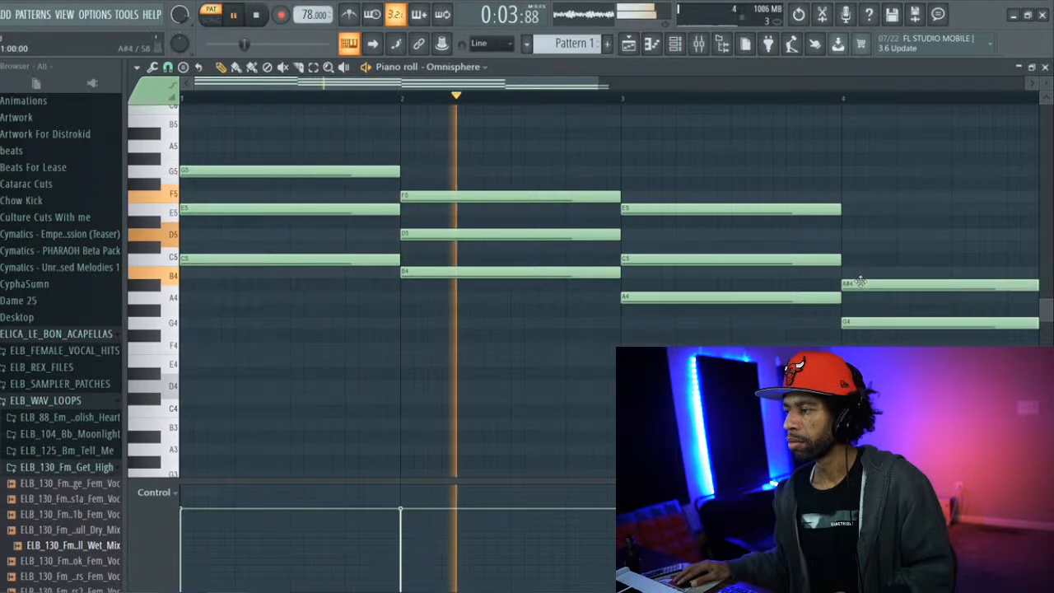
drag(858, 282, 856, 271)
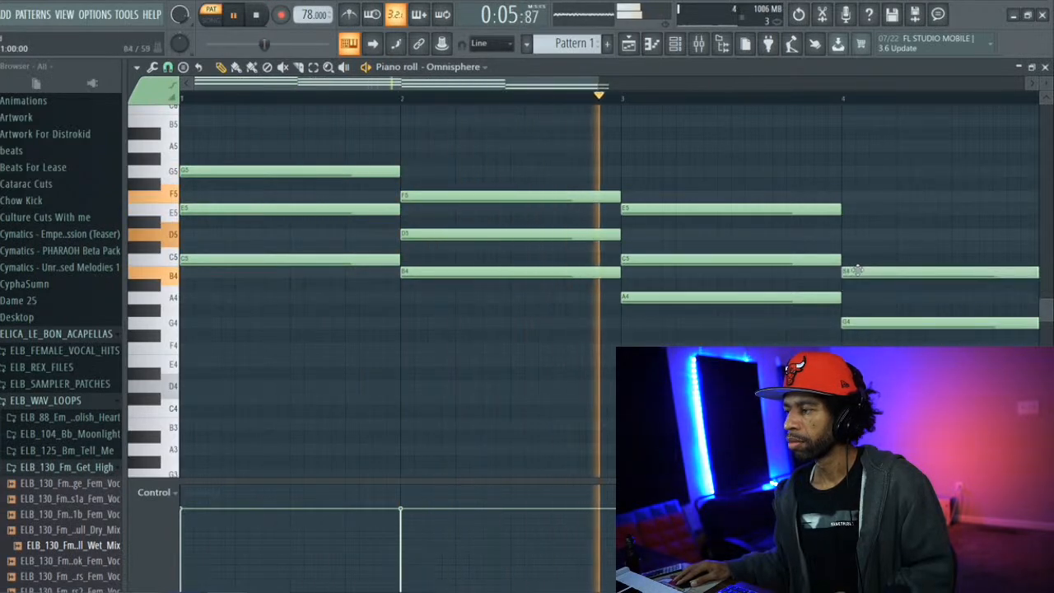
click(864, 233)
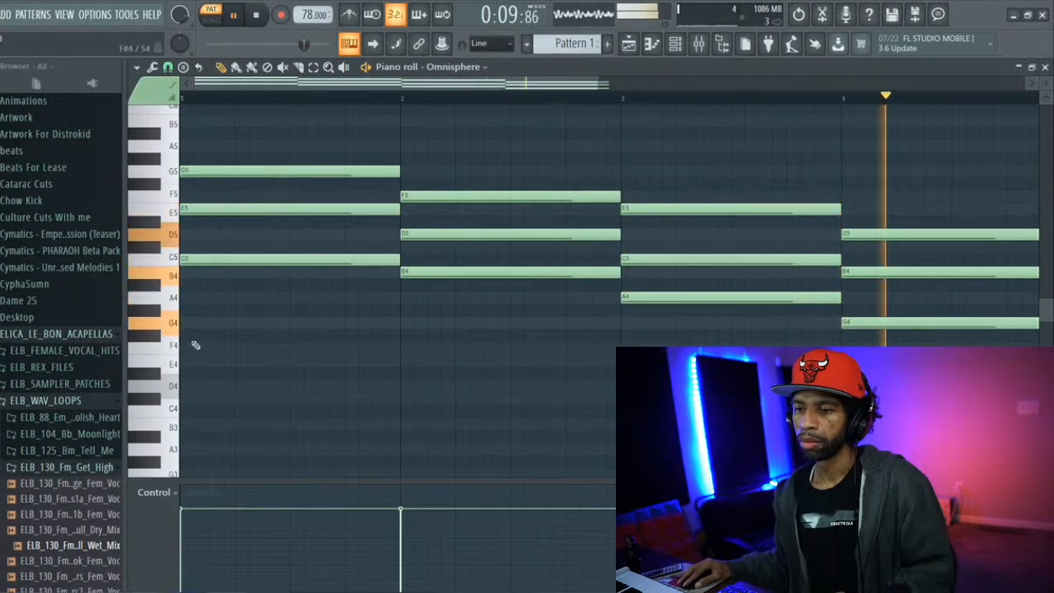
Draw one-bar bass notes C4, B3, A3 and G3 under the chords in bars 1 to 4 and play the pattern
click(183, 408)
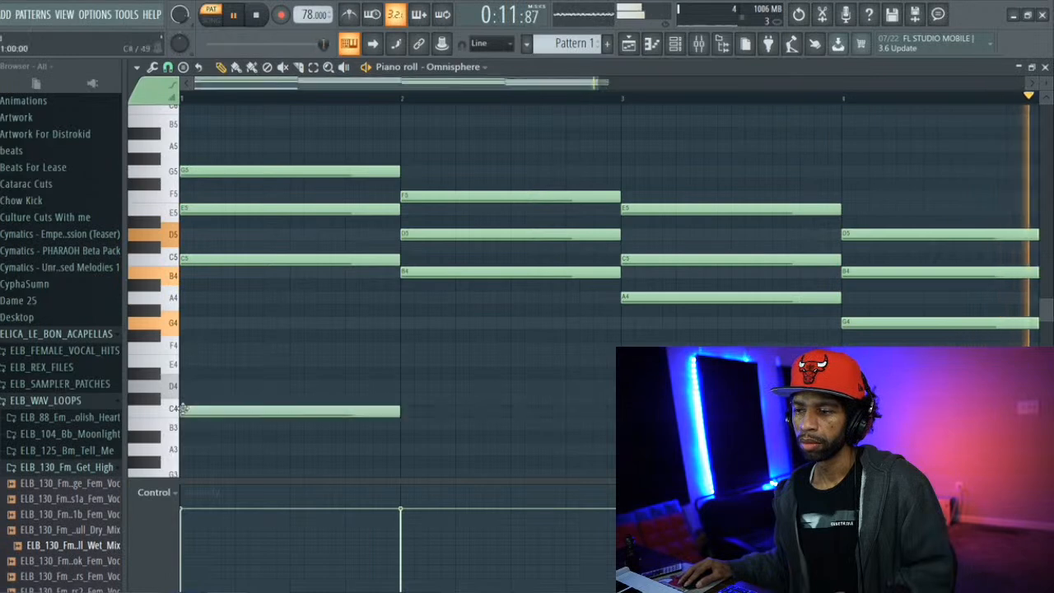
click(402, 434)
key(space)
drag(558, 434, 559, 421)
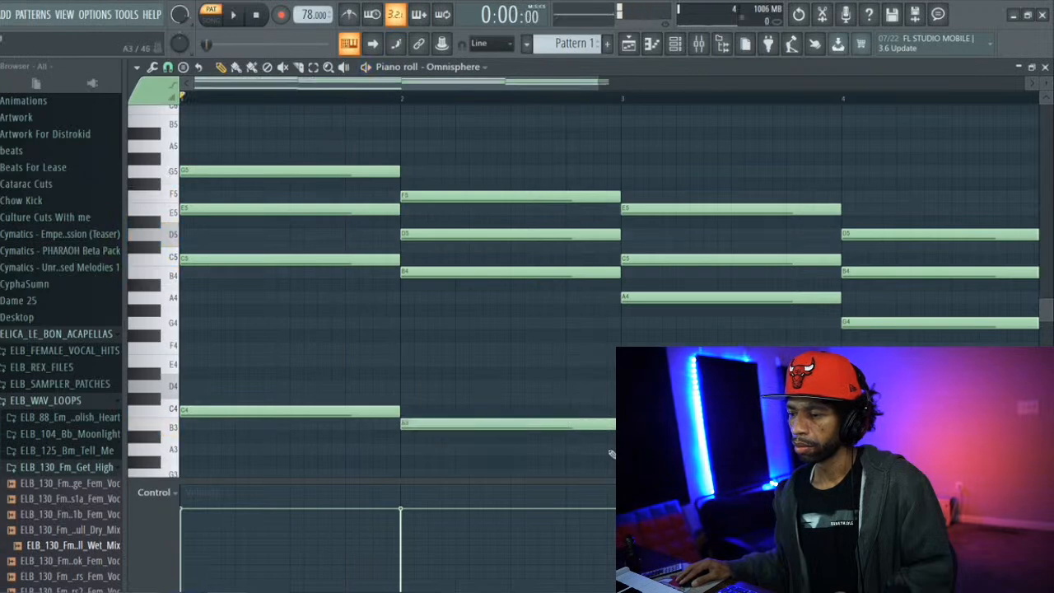
scroll(583, 343, down, 3)
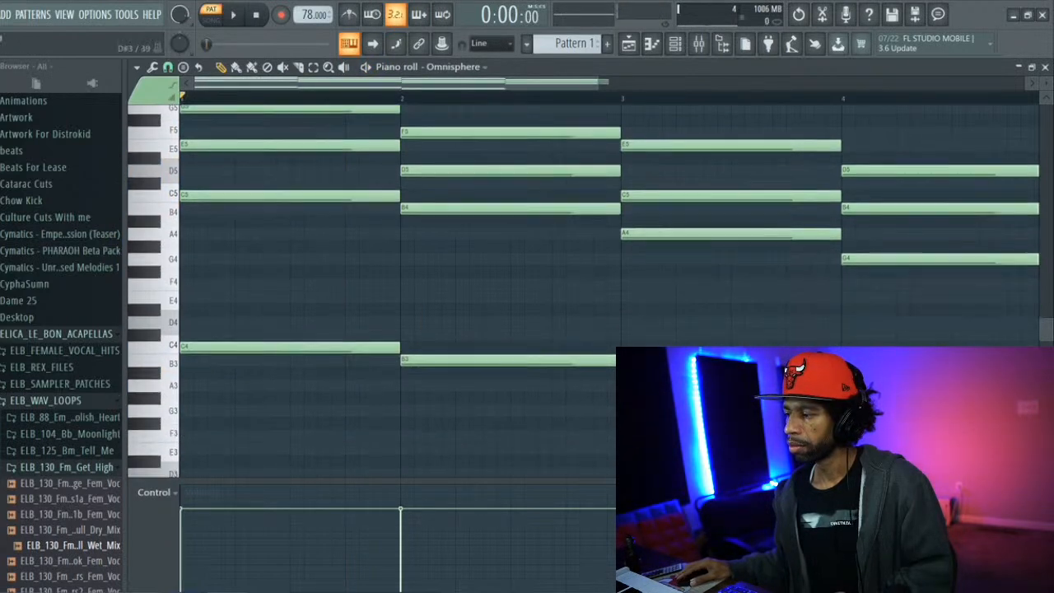
click(856, 398)
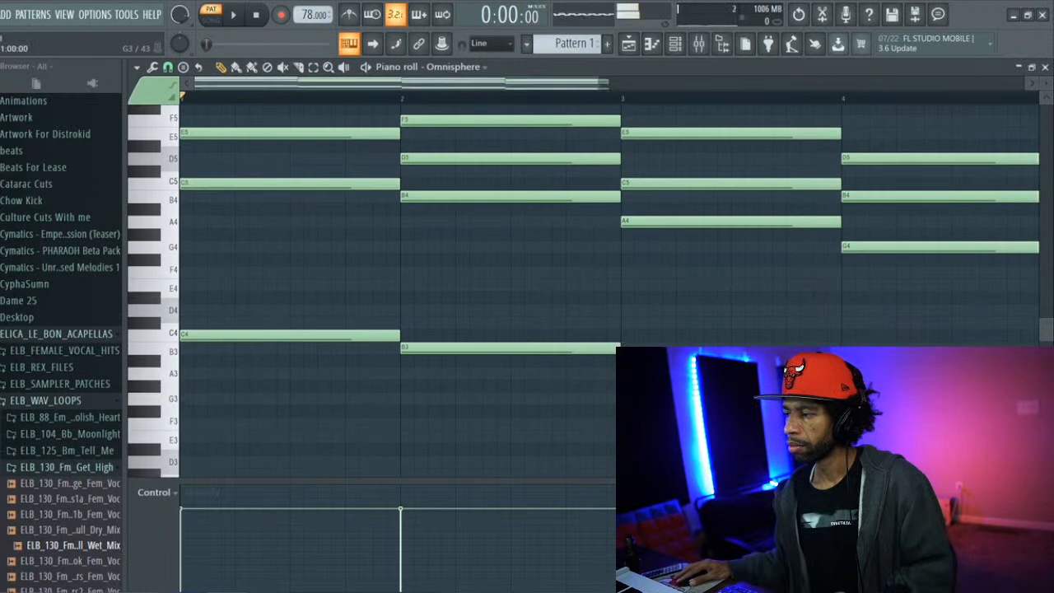
key(space)
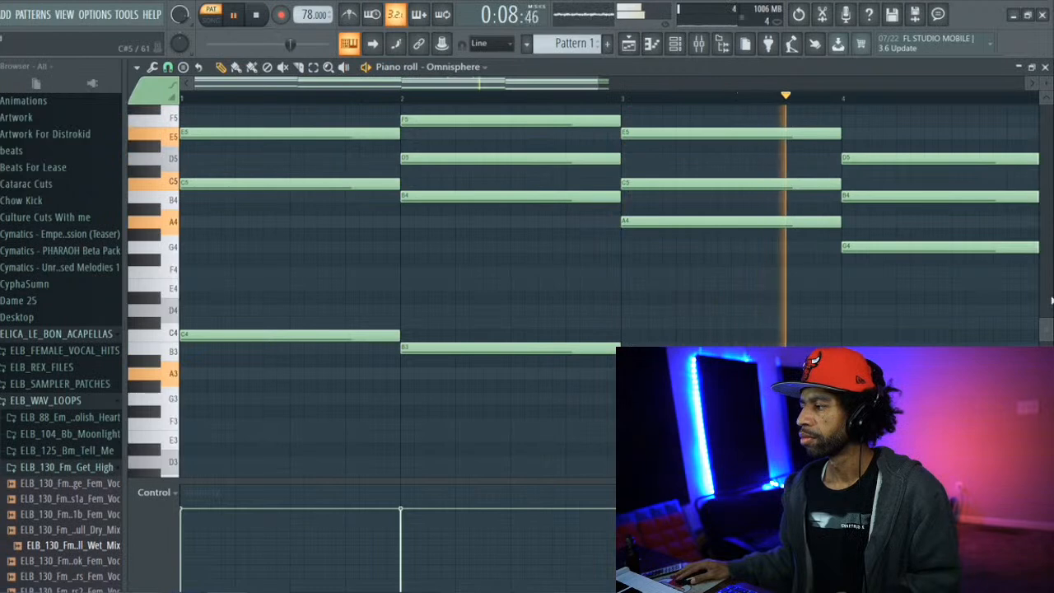
Add a one-bar B5 note on top of the bar 1 chord, try it at neighbouring pitches, and play it back at B5
drag(1049, 338, 1045, 297)
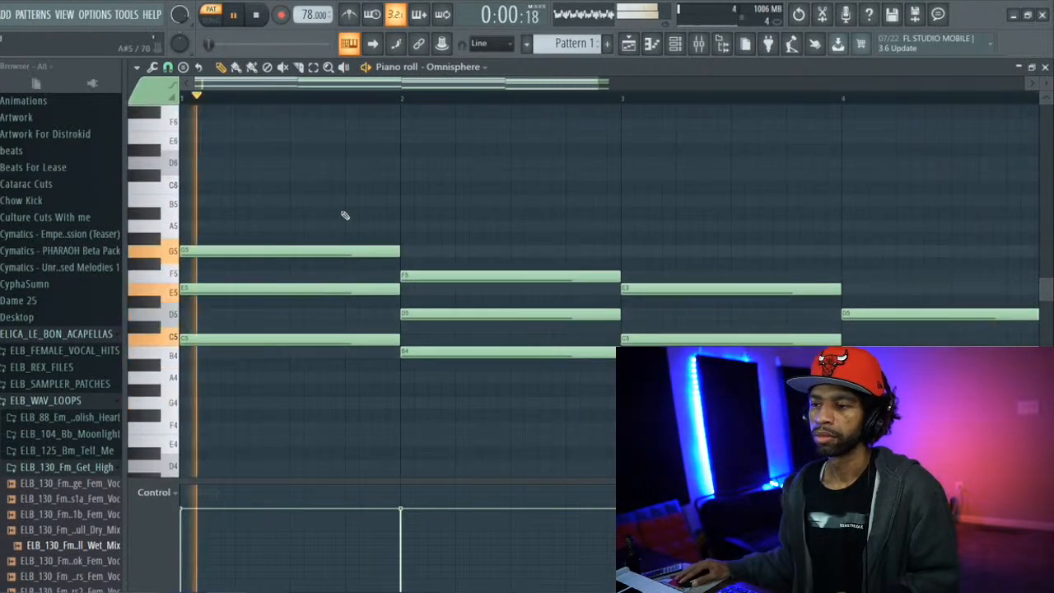
key(space)
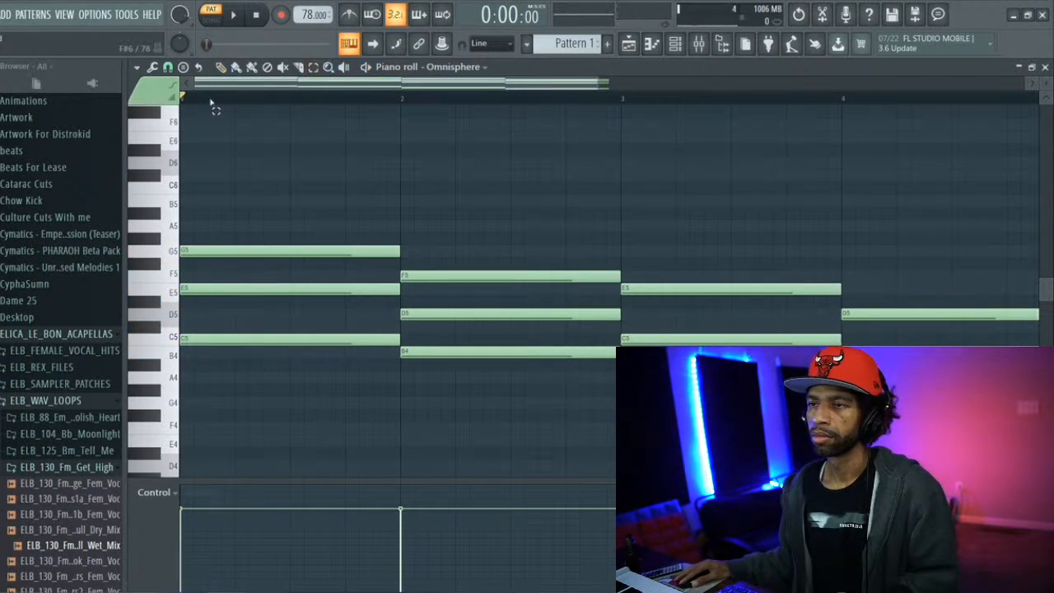
click(185, 202)
key(space)
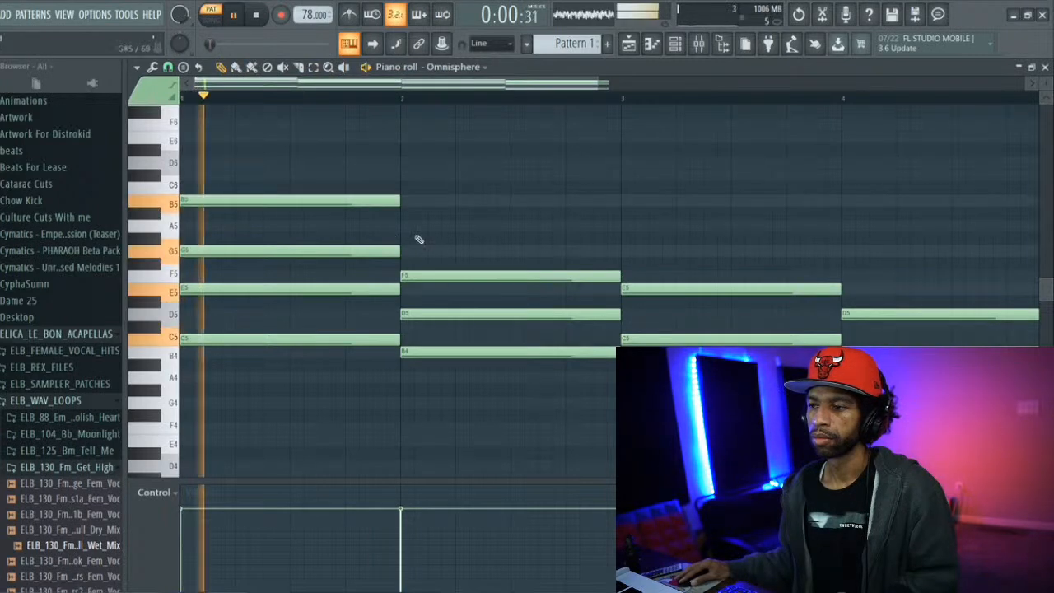
key(space)
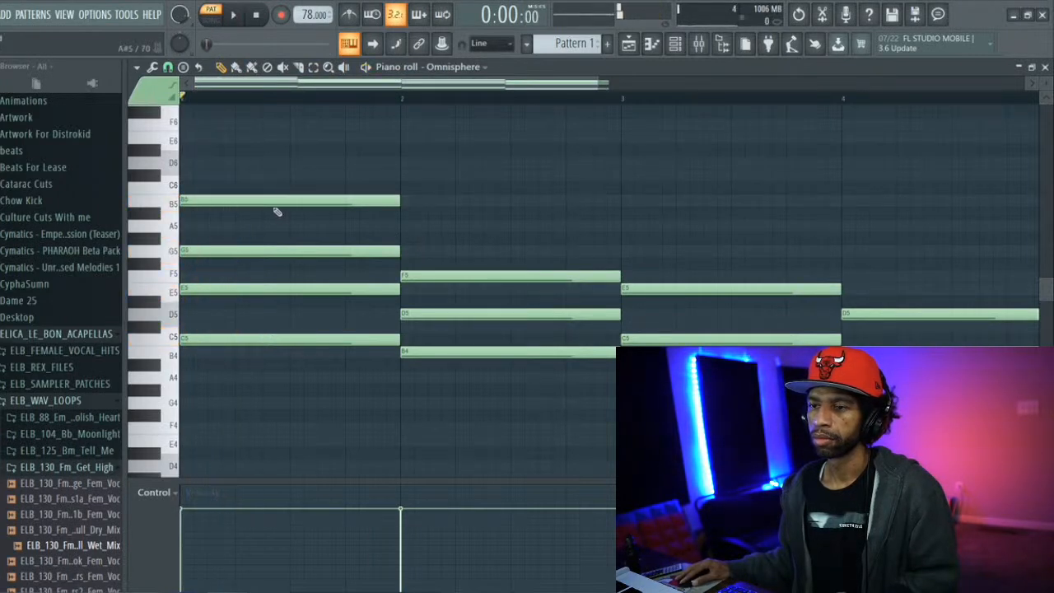
drag(273, 206, 274, 183)
drag(275, 175, 275, 214)
key(space)
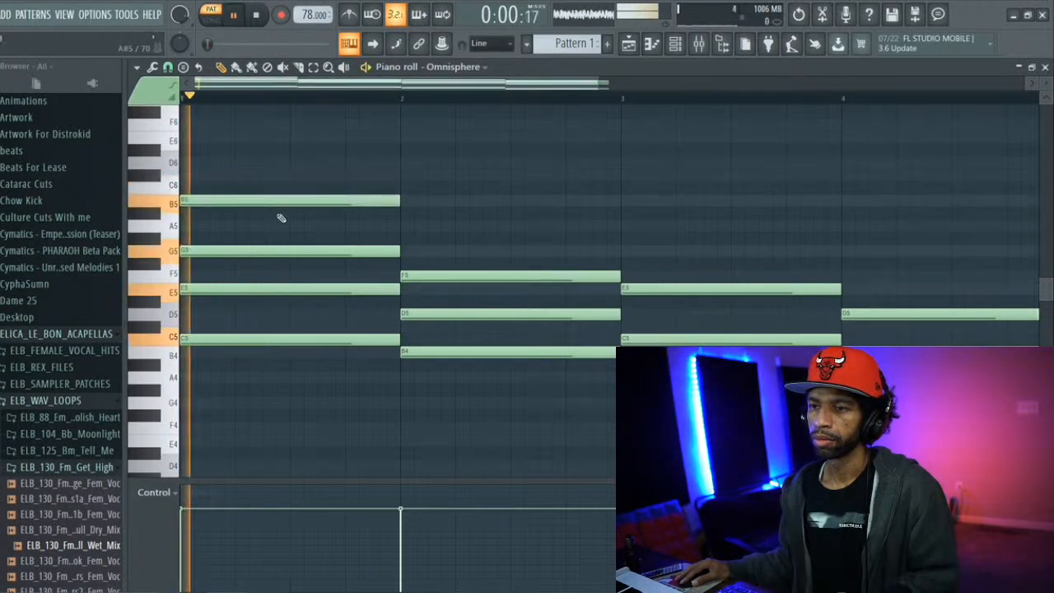
Add one-bar top notes A5 in bar 2, G5 in bar 3 and F5 in bar 4 while the pattern plays
click(401, 224)
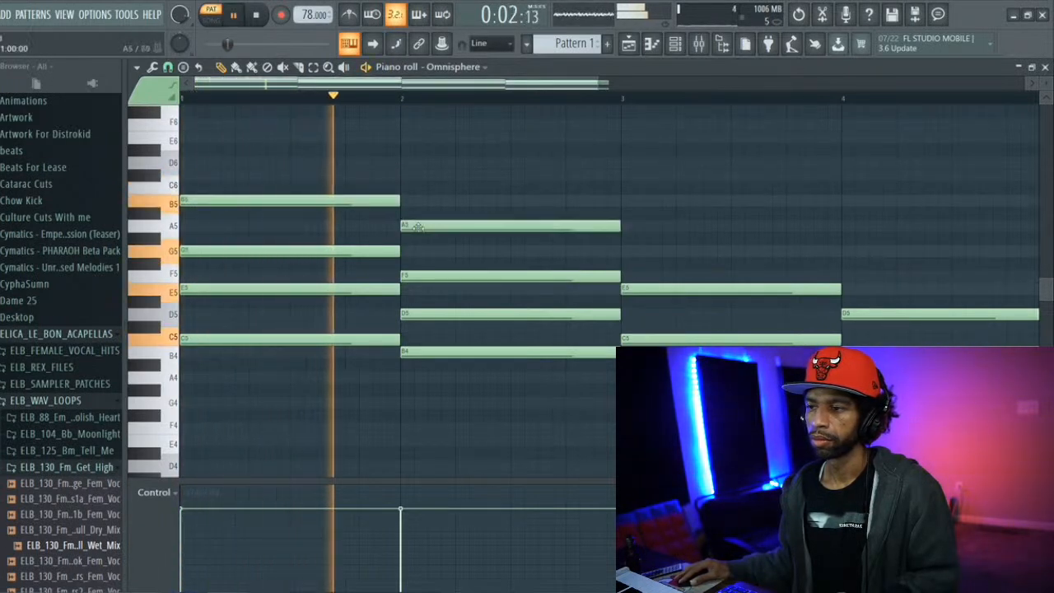
click(623, 250)
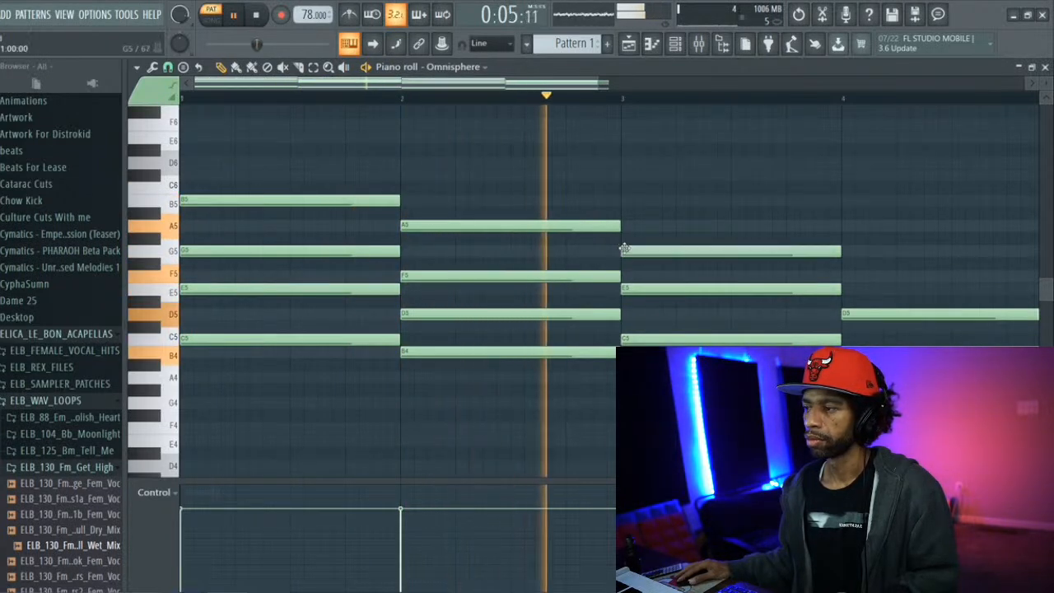
click(846, 277)
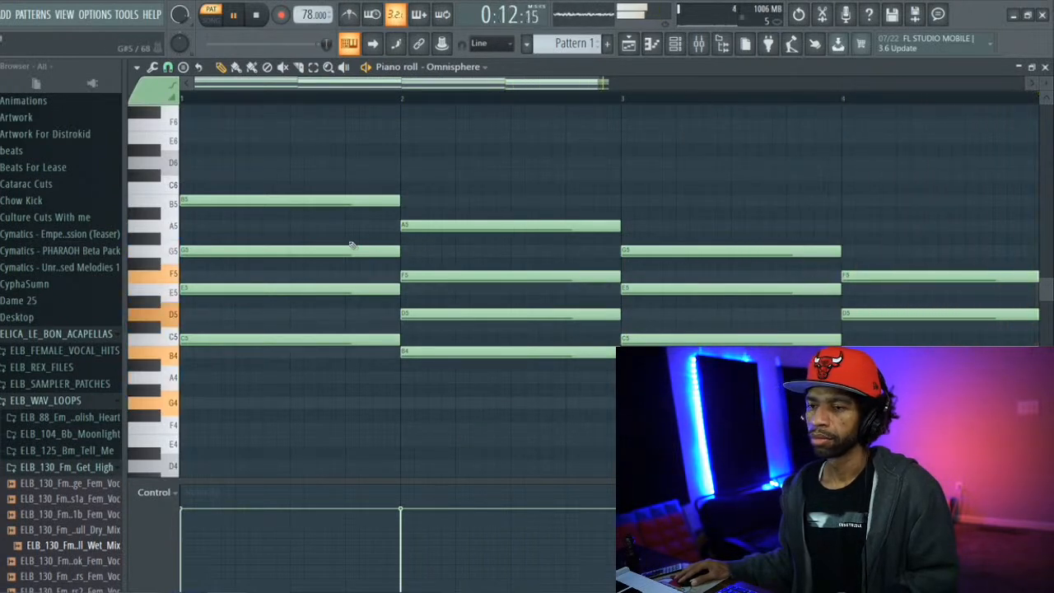
key(space)
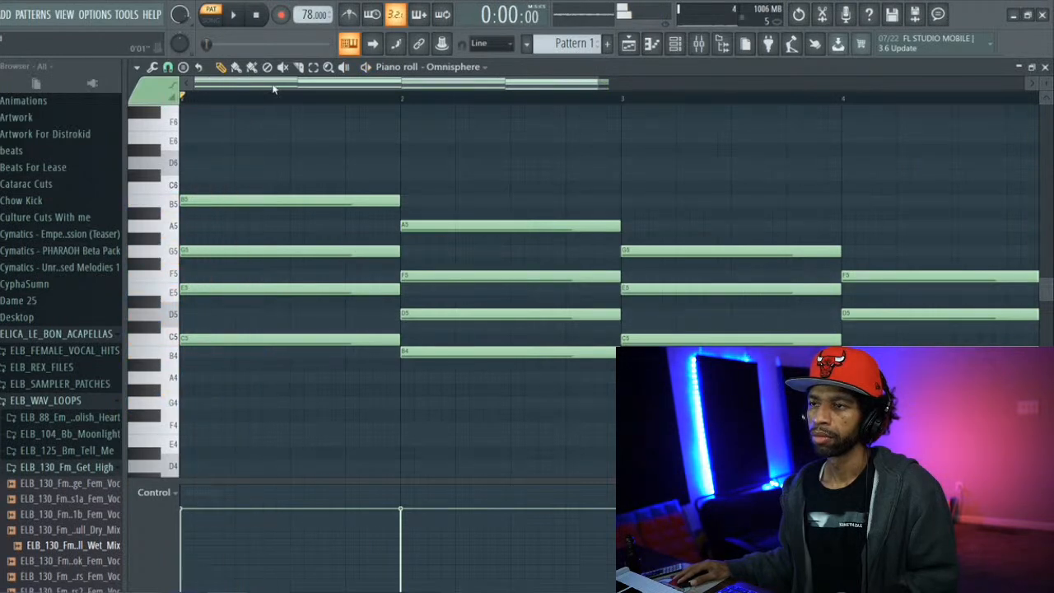
Try the G5 and B5 notes of the bar 1 chord an octave lower, play the pattern, and raise them back up
drag(277, 169, 275, 255)
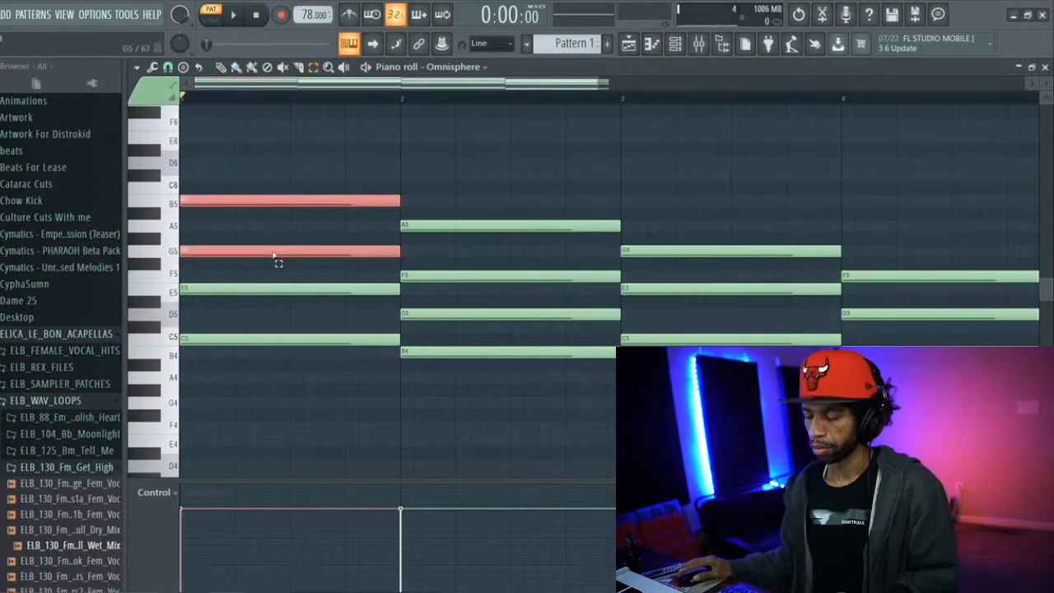
key(ctrl+Down)
key(space)
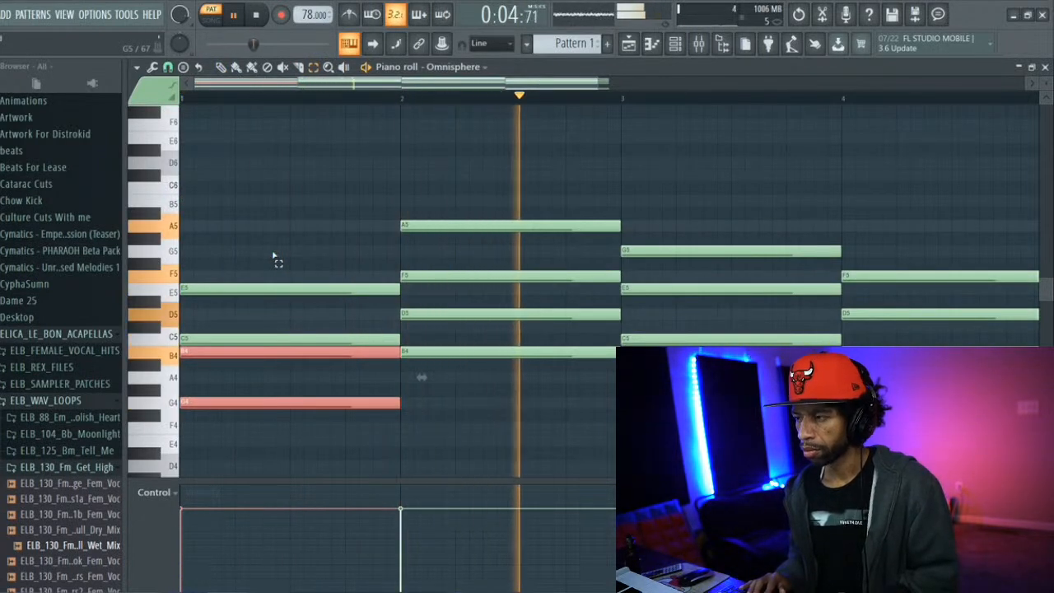
key(space)
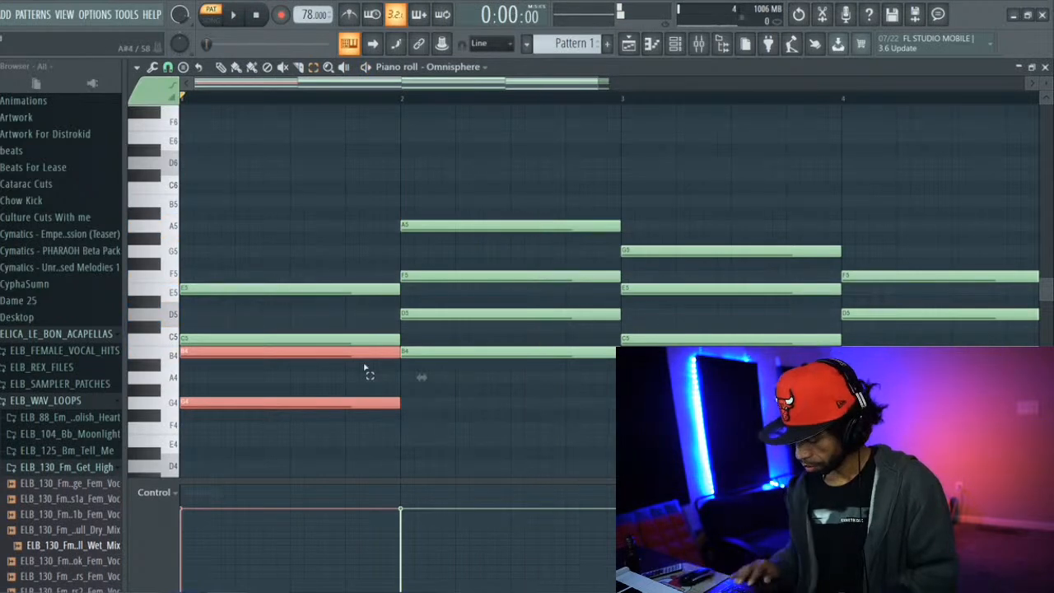
key(ctrl+Up)
Try the top two notes of the chords in bars 3 and 4 an octave lower while the pattern plays
drag(757, 226, 752, 296)
key(Delete)
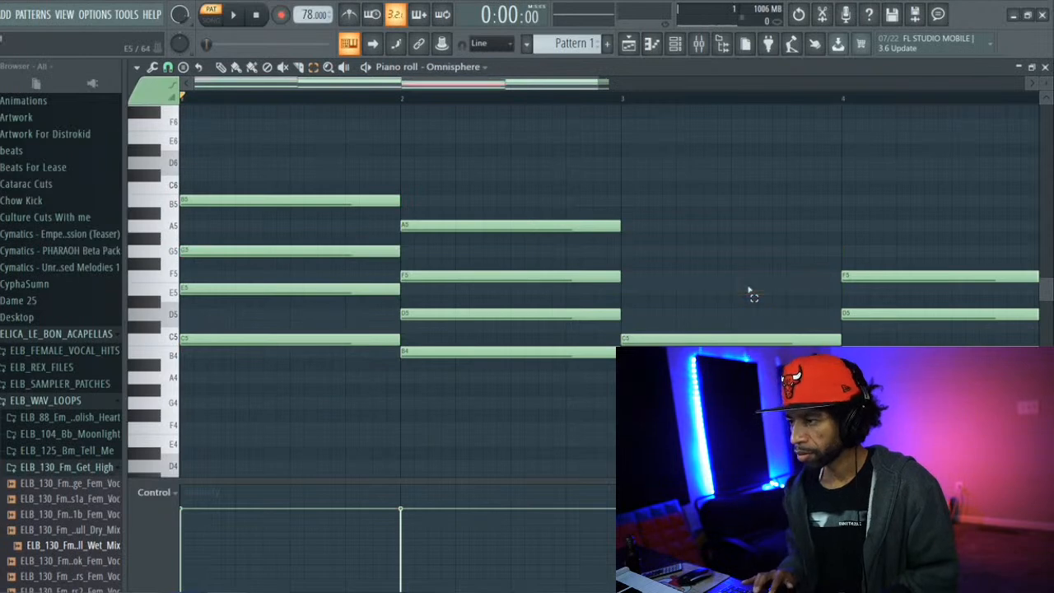
key(space)
drag(910, 247, 911, 324)
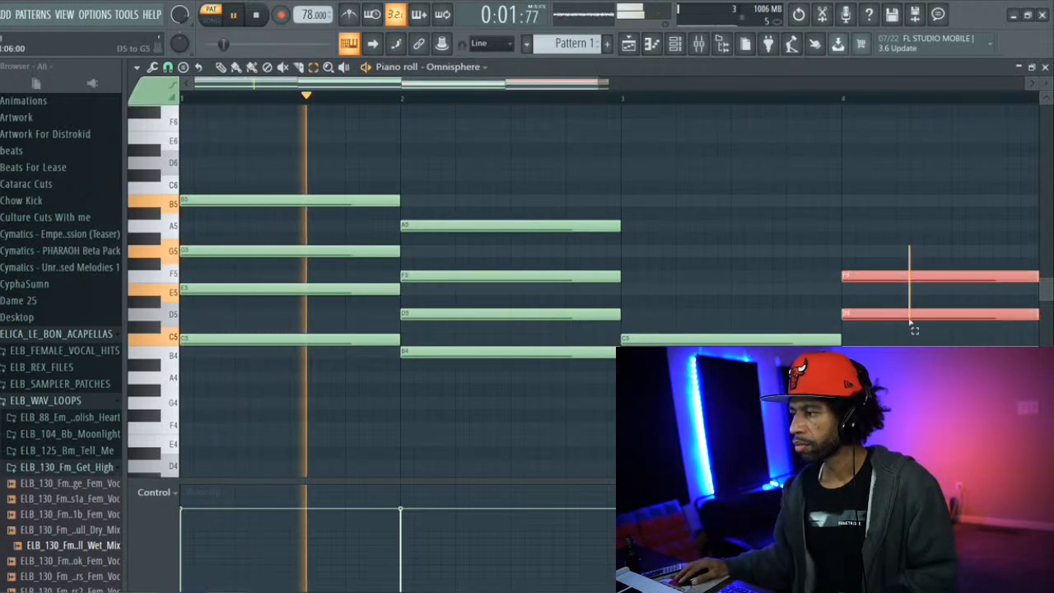
key(Delete)
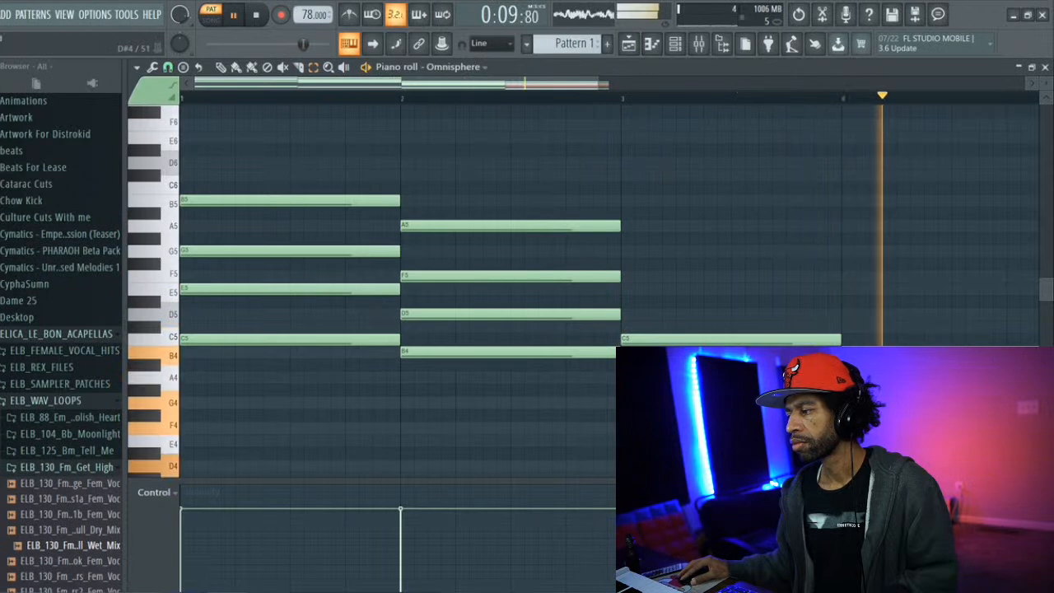
Raise the lowered notes in bars 4 and 3 back up an octave and stop playback
scroll(577, 288, down, 2)
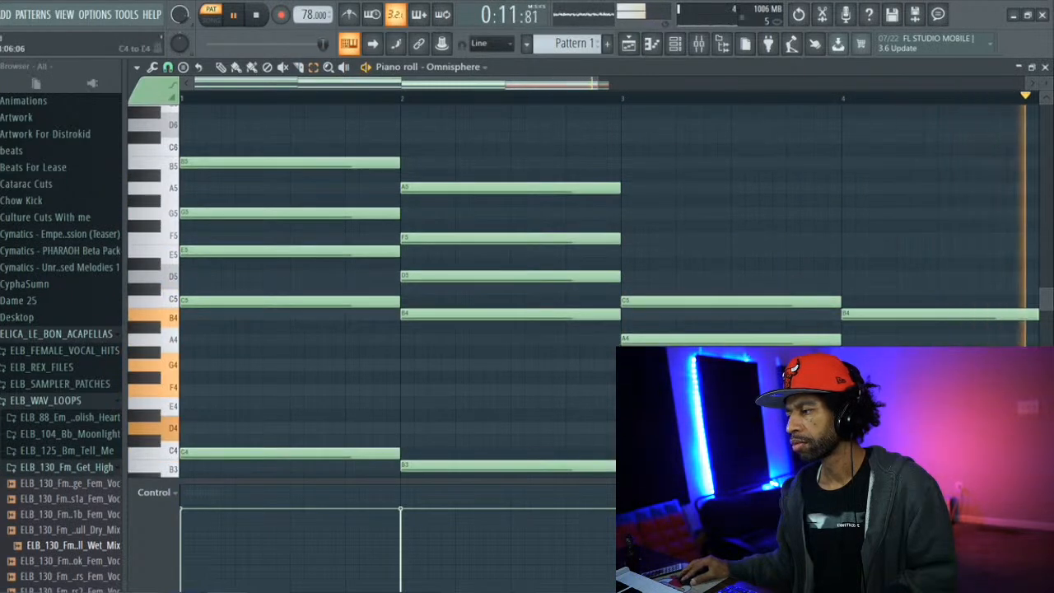
key(ctrl+Up)
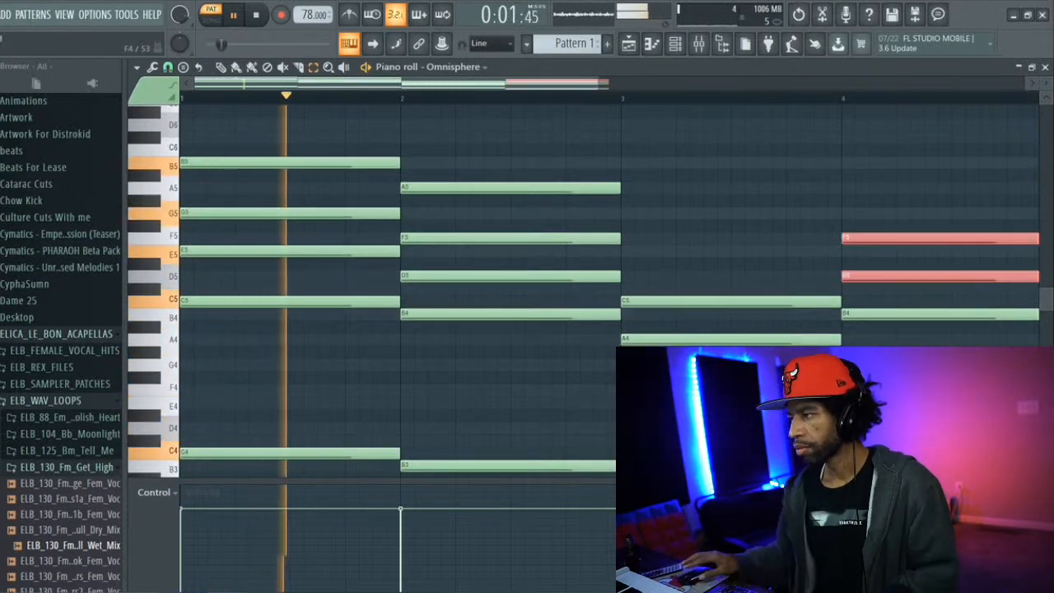
drag(638, 365, 786, 415)
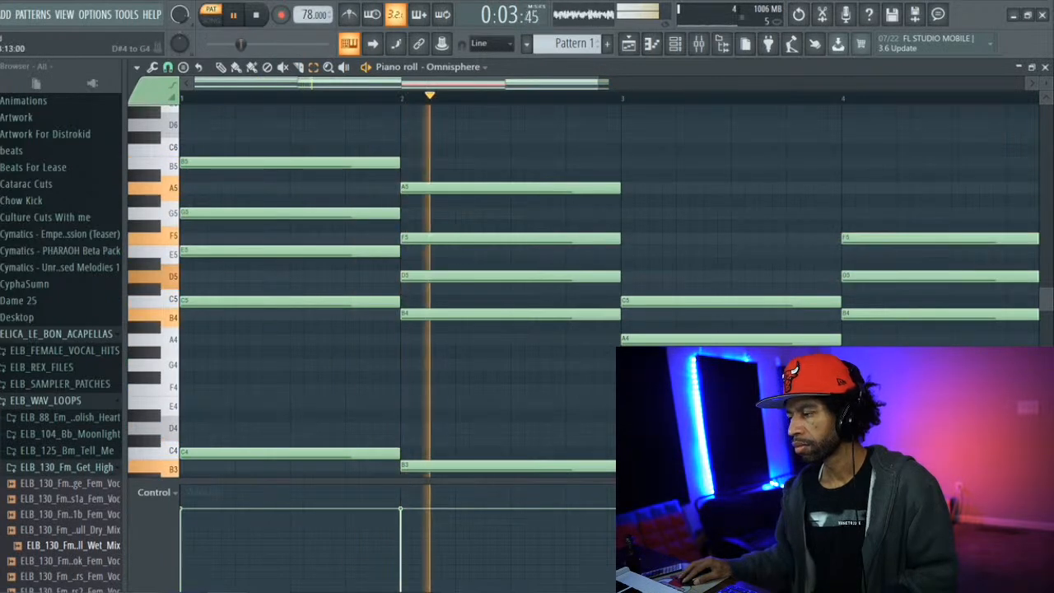
key(ctrl+Up)
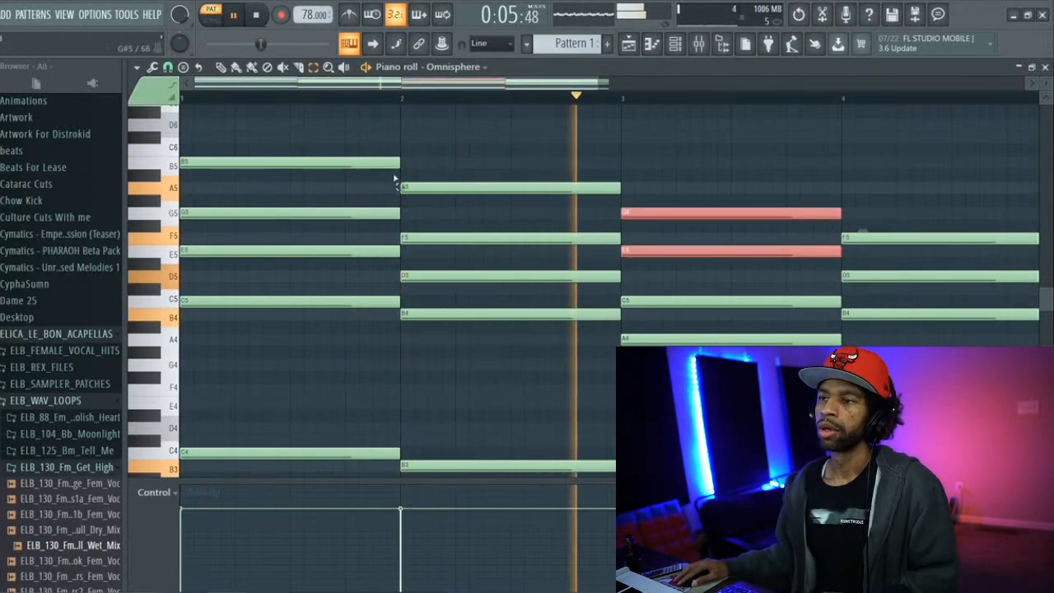
key(space)
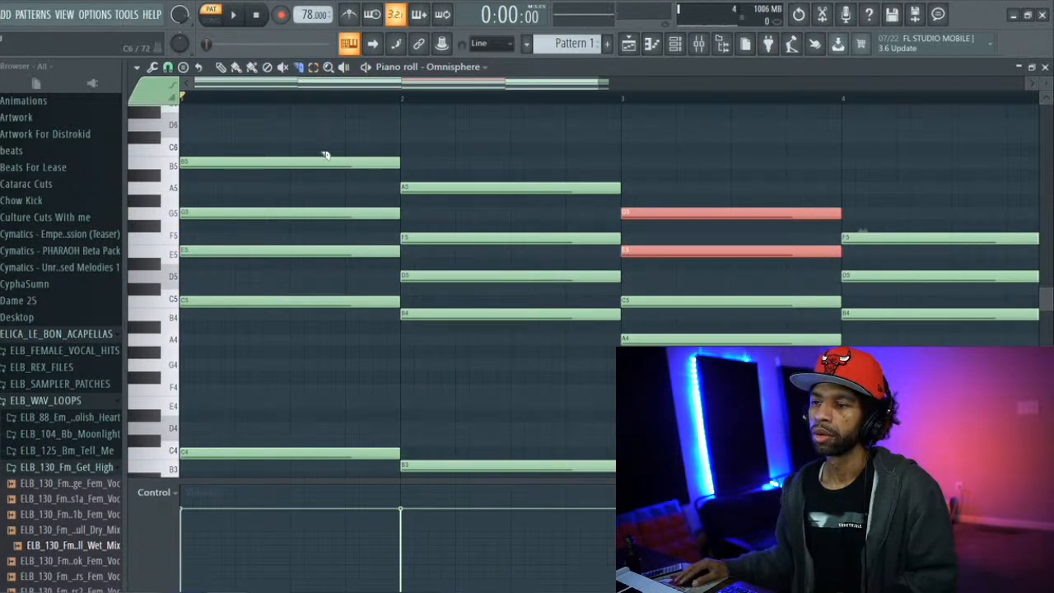
Try slicing the B5 note in the second half of bar 1 while the pattern plays, and undo the slice
key(space)
drag(319, 154, 319, 175)
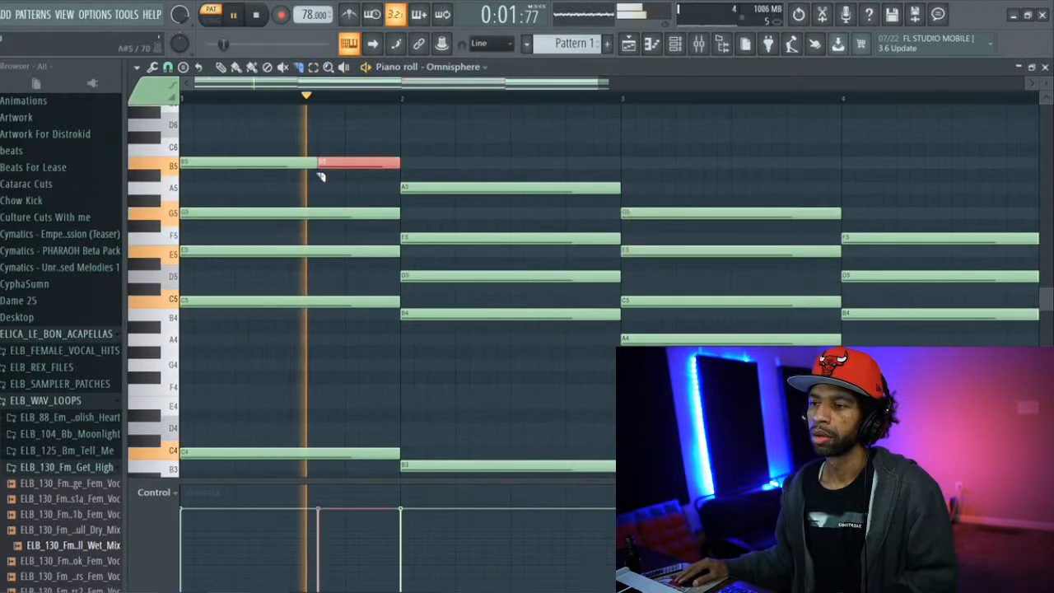
key(space)
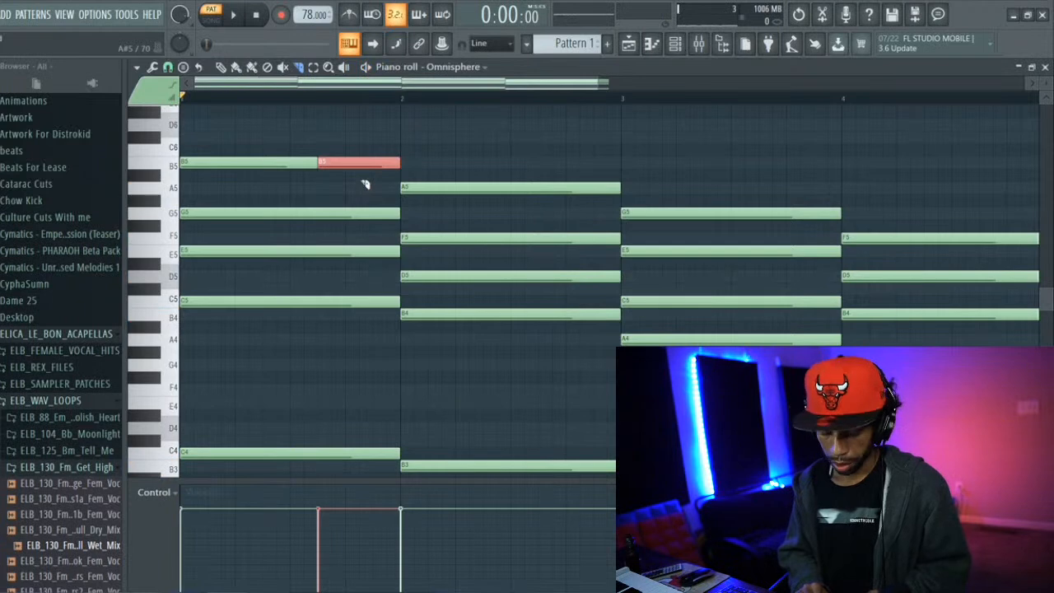
key(ctrl+z)
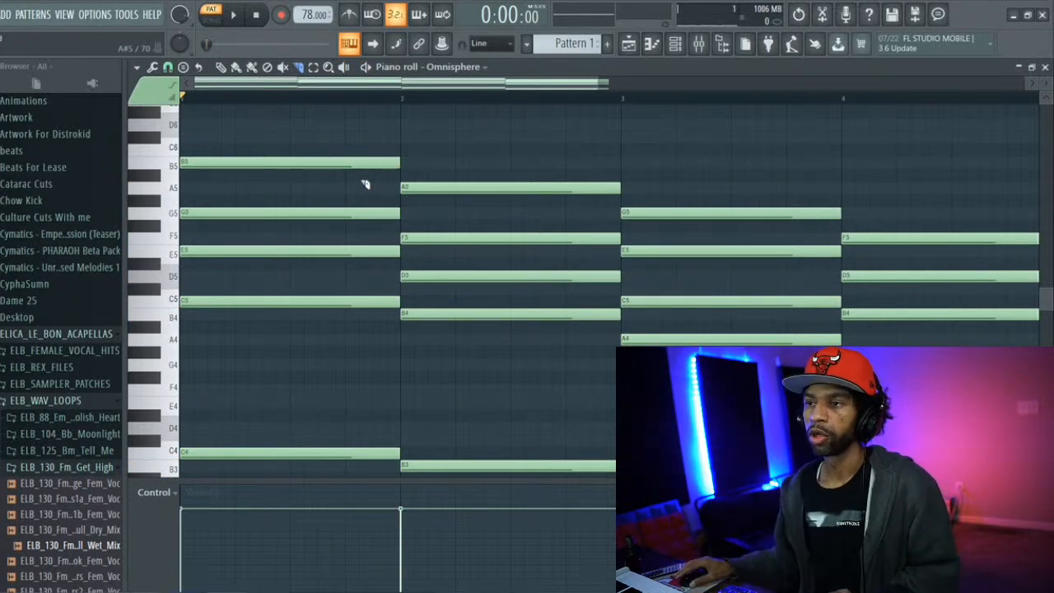
Try a one-bar F#6 note above the chords starting in bar 1 and delete it
scroll(348, 144, up, 3)
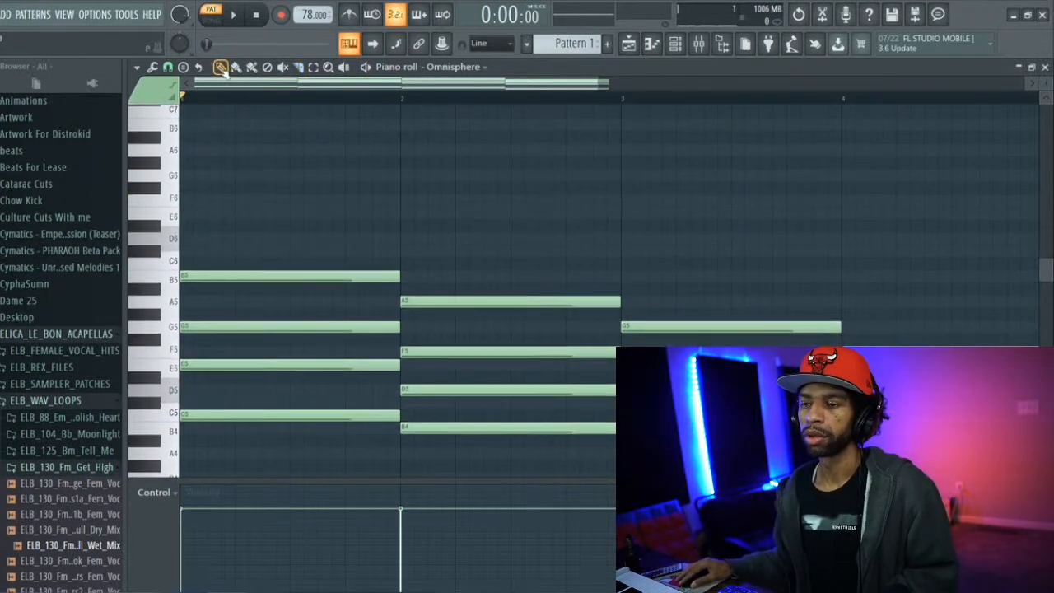
click(255, 187)
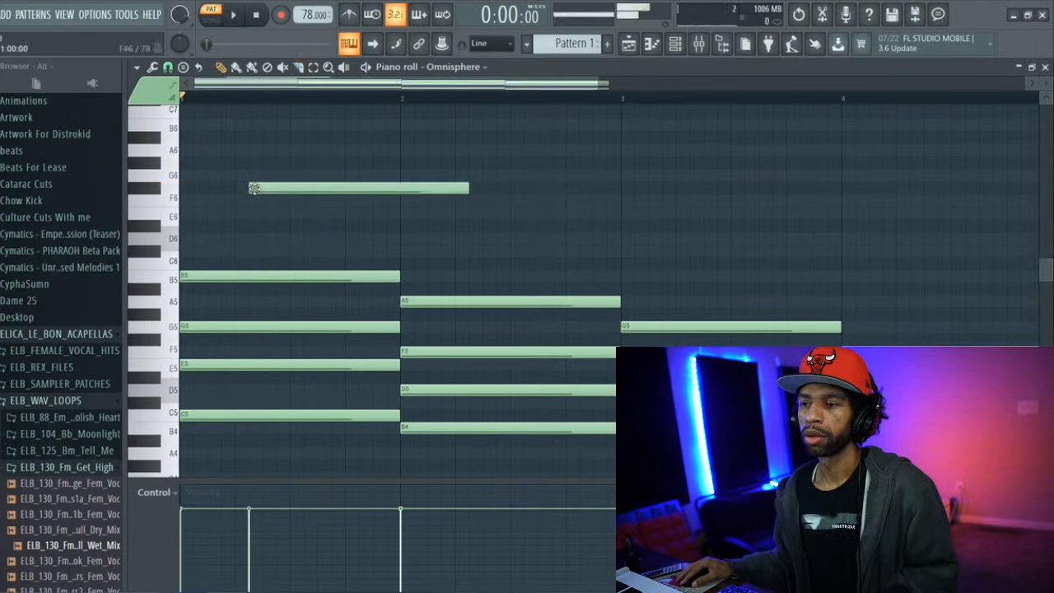
right_click(441, 188)
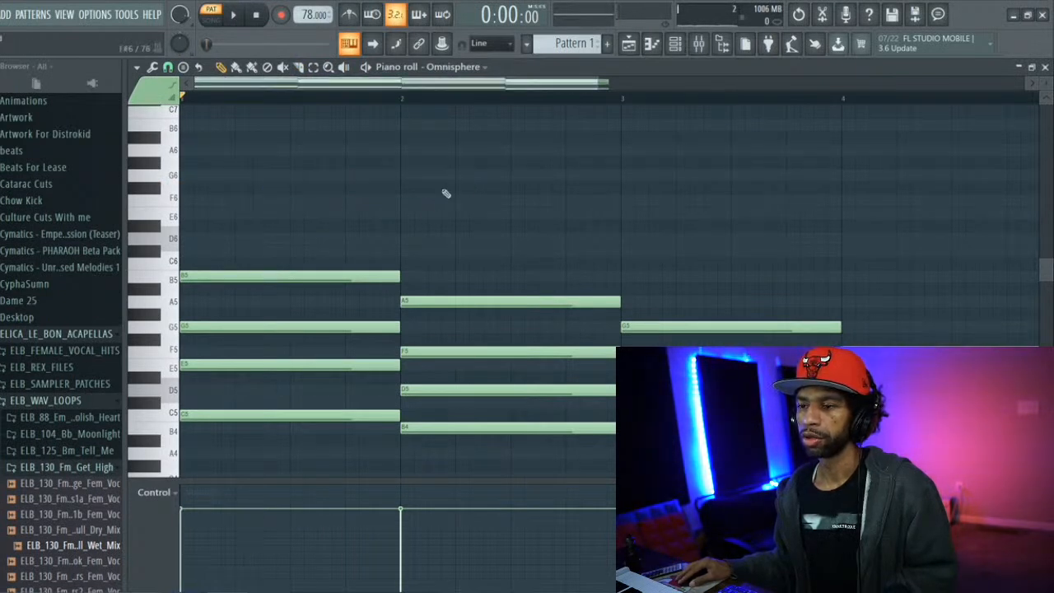
Strum the starts of all the chord notes with their ends preserved, and play the pattern to check it
key(ctrl+a)
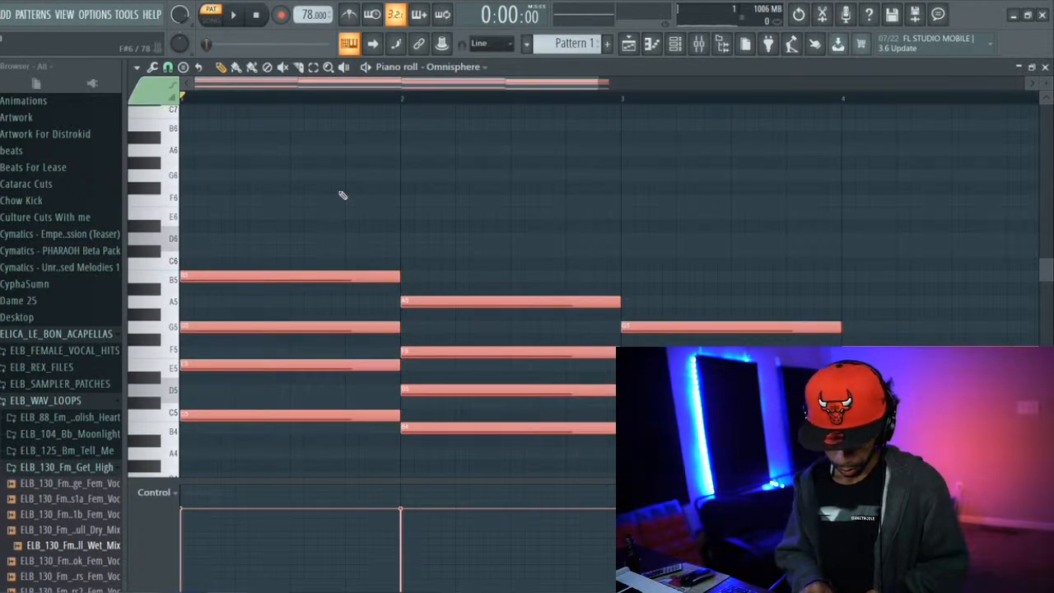
key(alt+s)
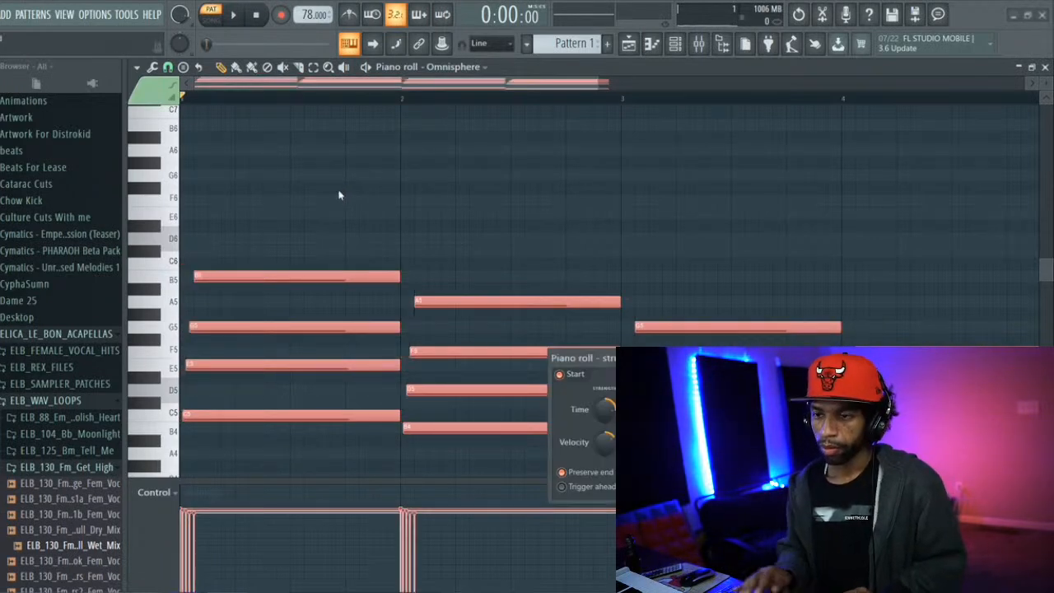
key(space)
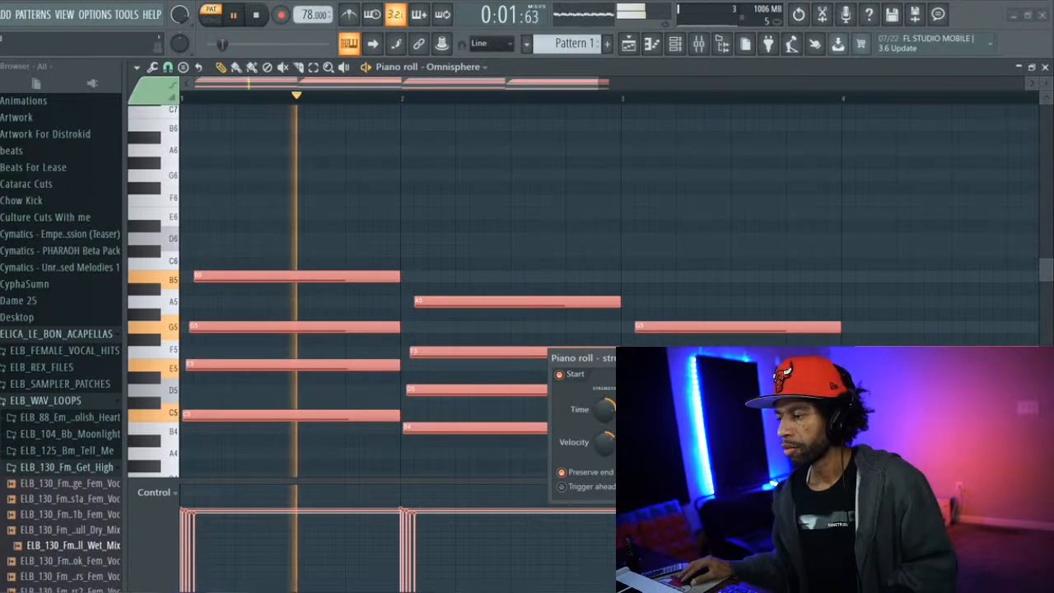
click(729, 490)
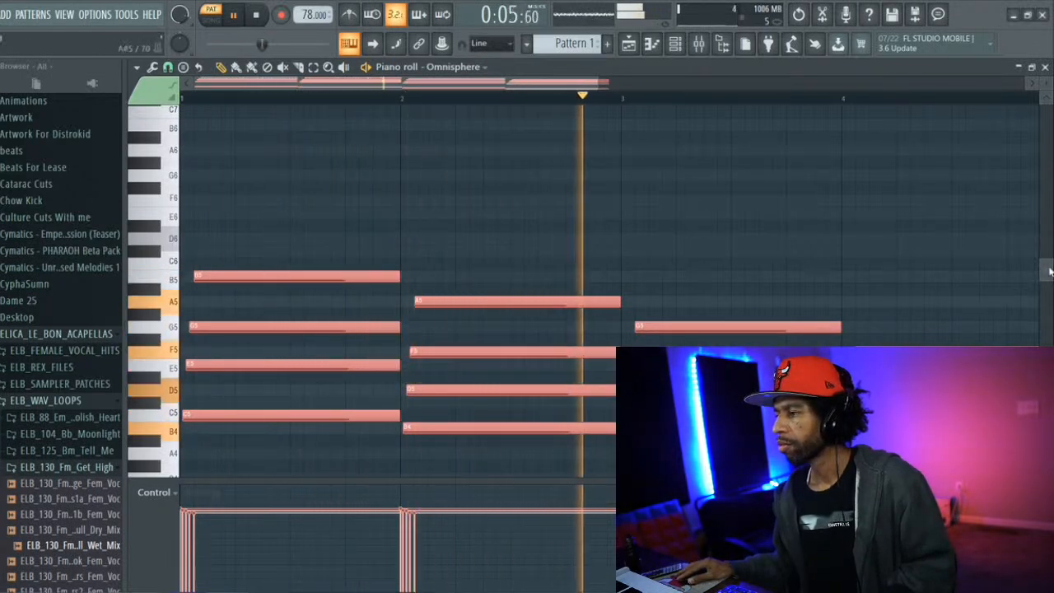
scroll(576, 288, down, 4)
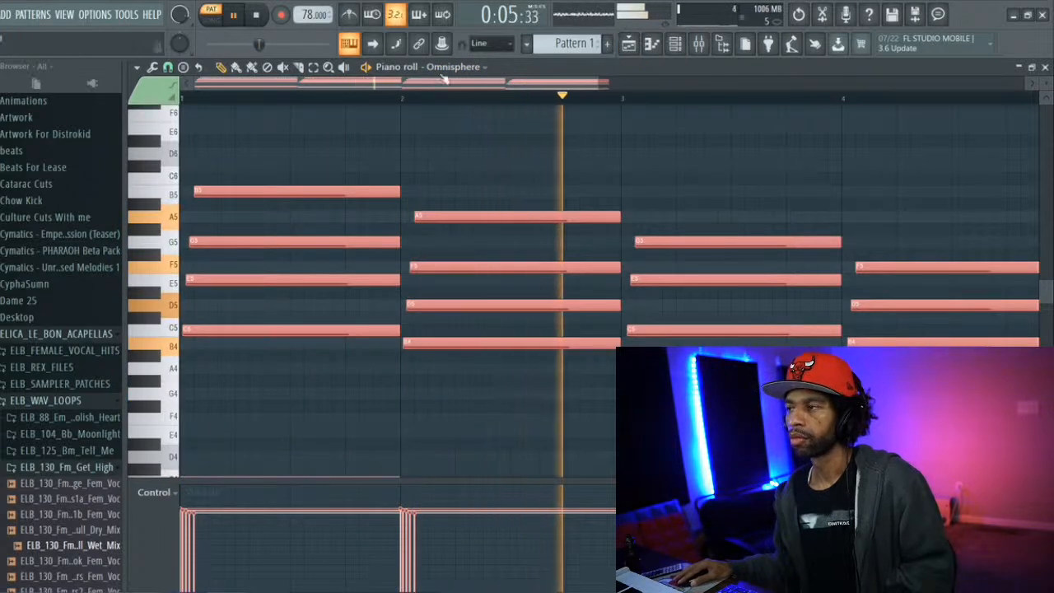
key(space)
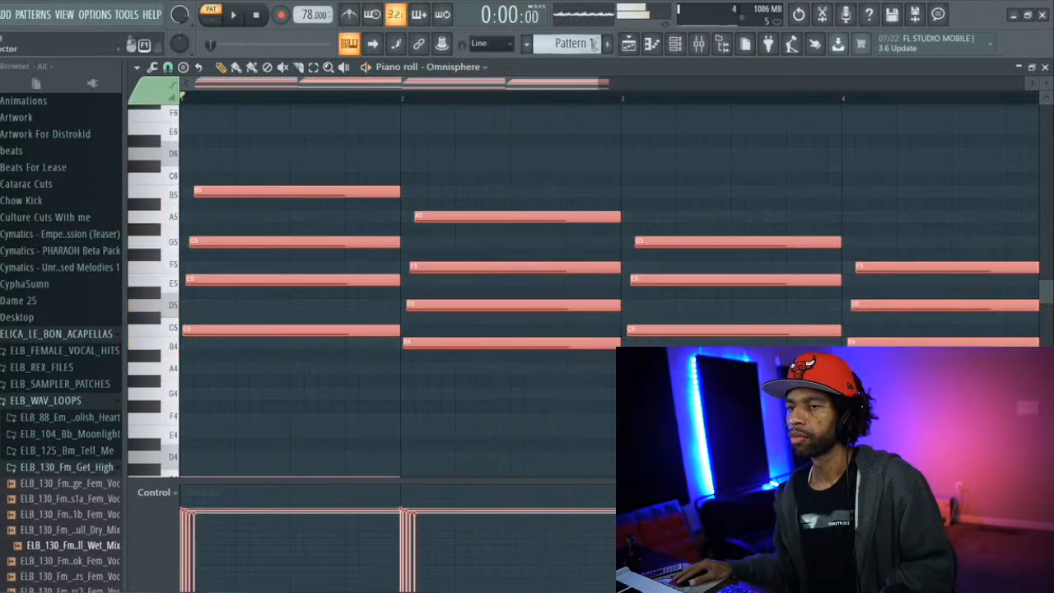
Add a second Omnisphere instrument channel and show the channel rack over the mixer
click(7, 17)
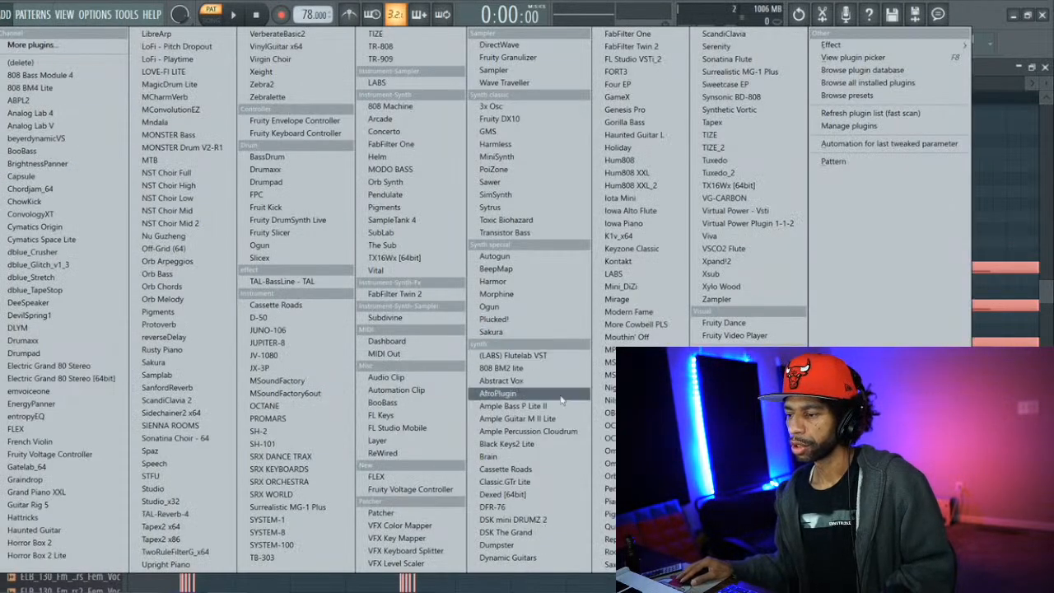
click(605, 451)
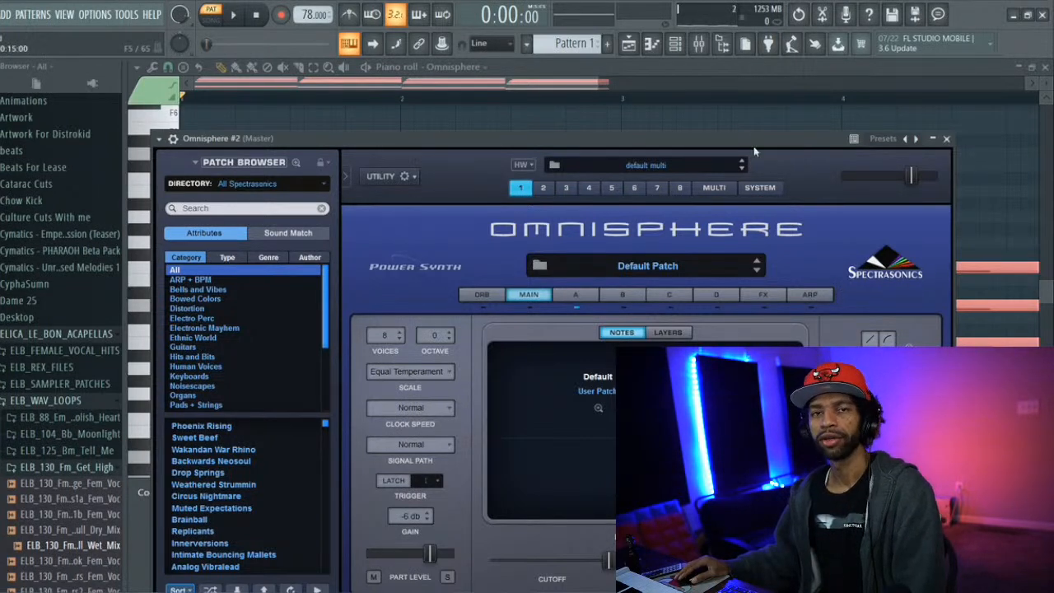
click(708, 47)
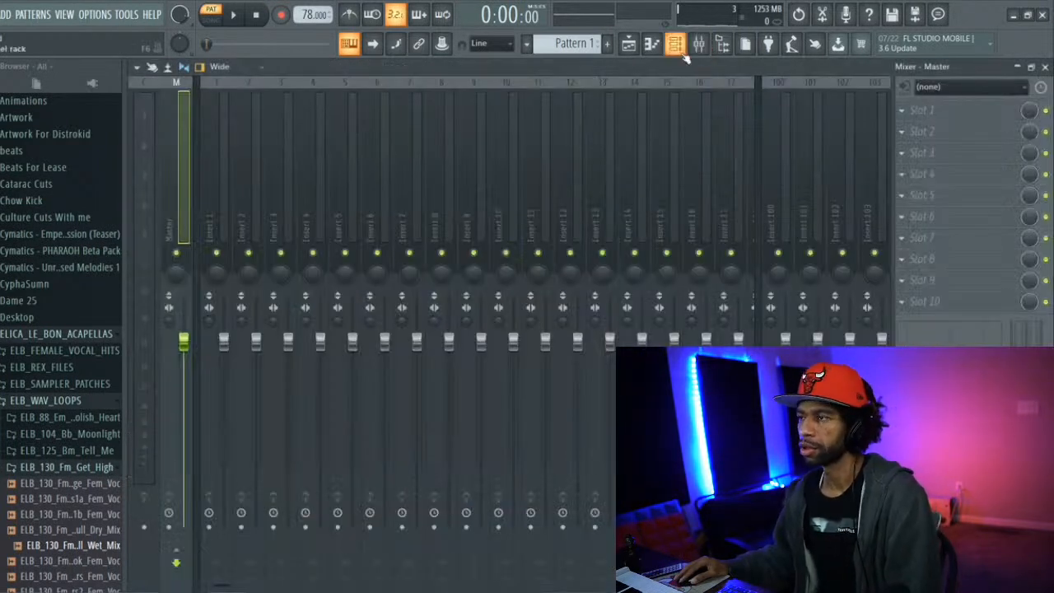
click(676, 48)
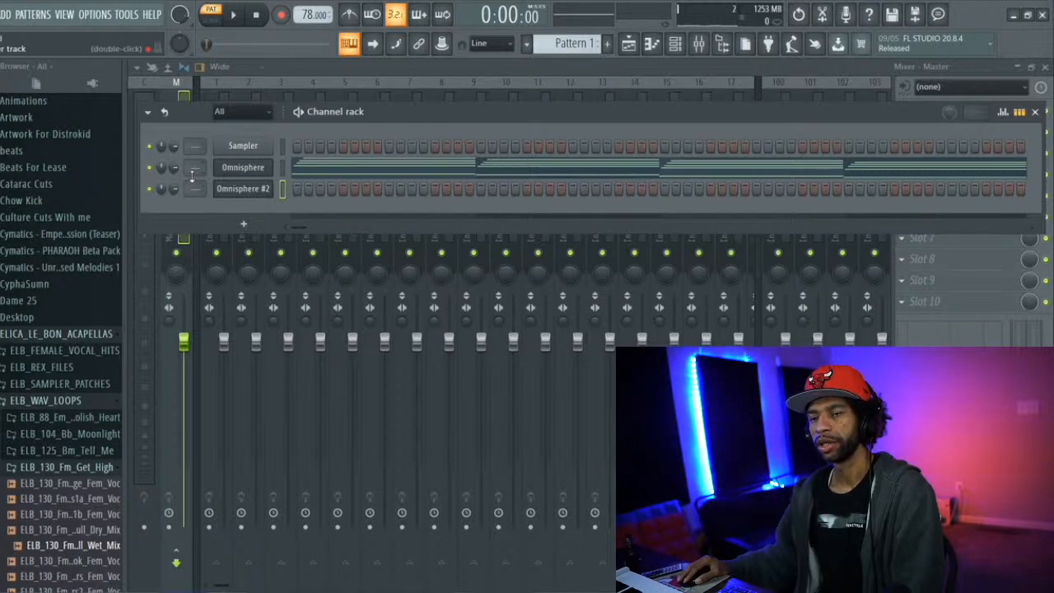
Move the channel rack clear of the mixer and try Insert 1's fader at about -22 dB before returning it to 0 dB
drag(340, 121, 426, 111)
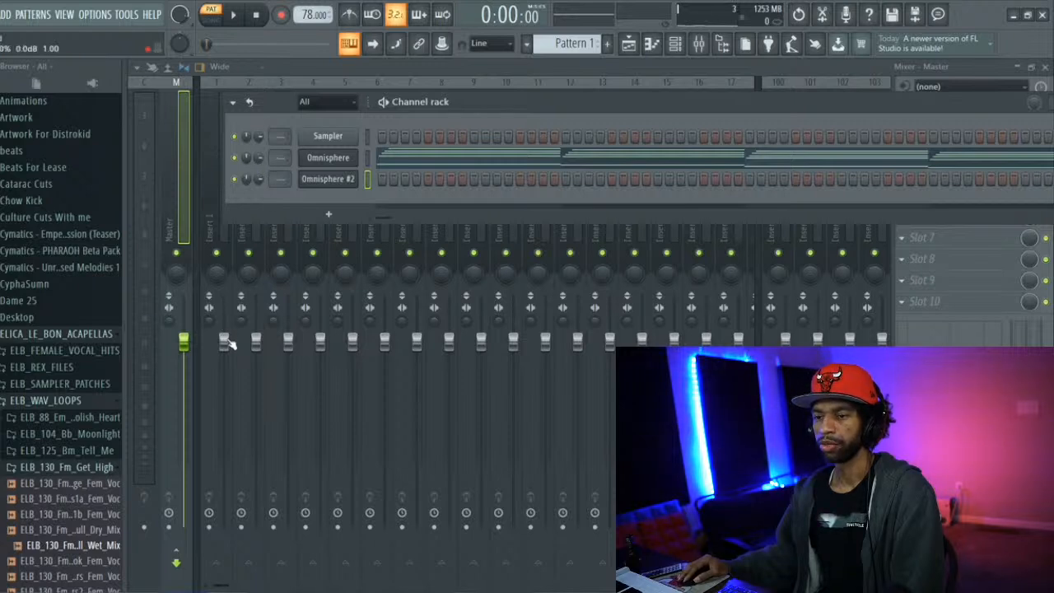
drag(633, 102, 690, 191)
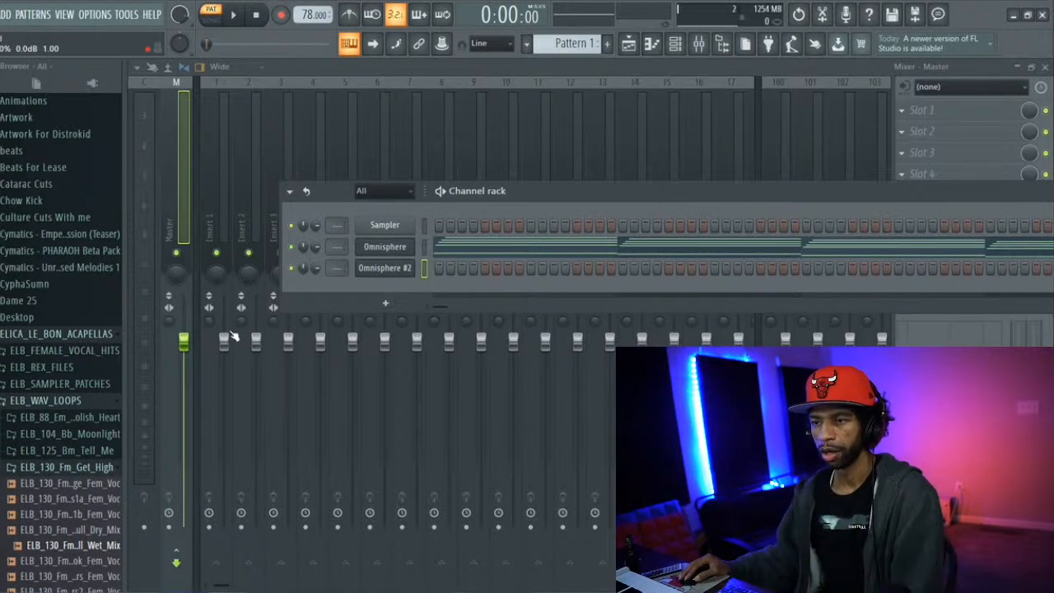
drag(223, 339, 224, 479)
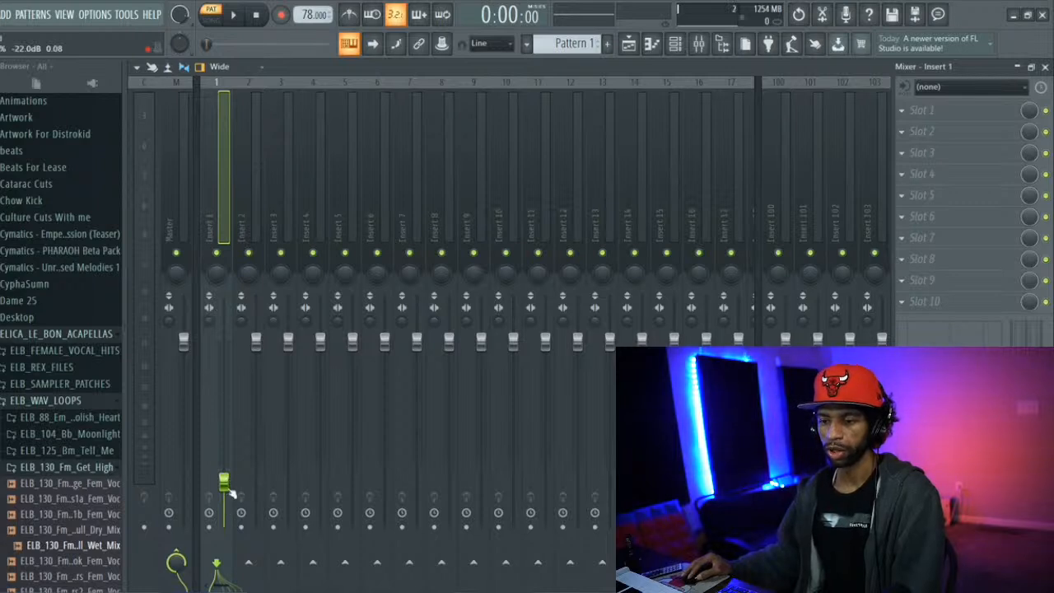
drag(230, 486, 223, 340)
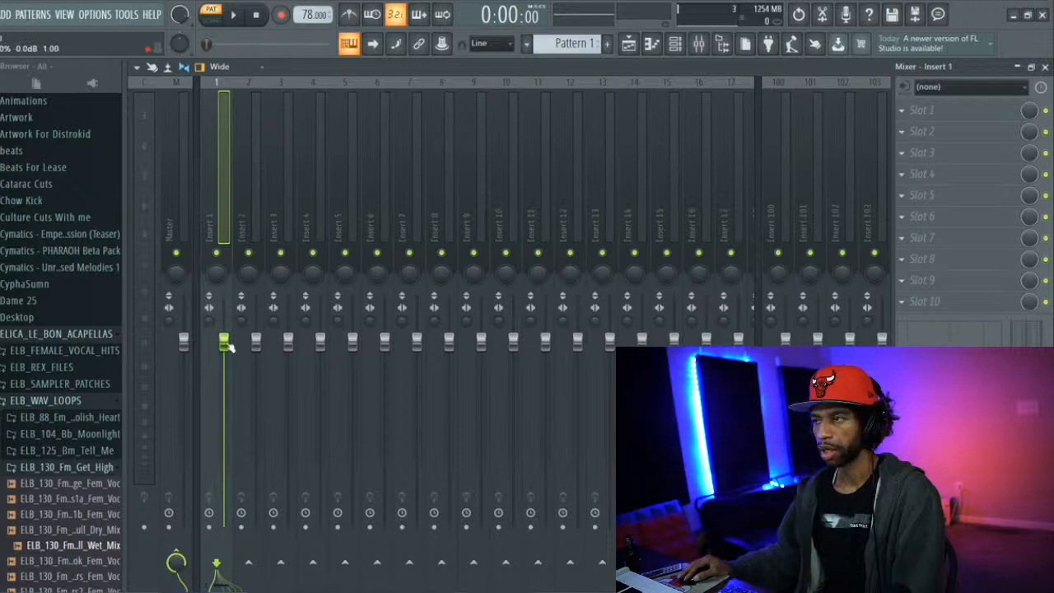
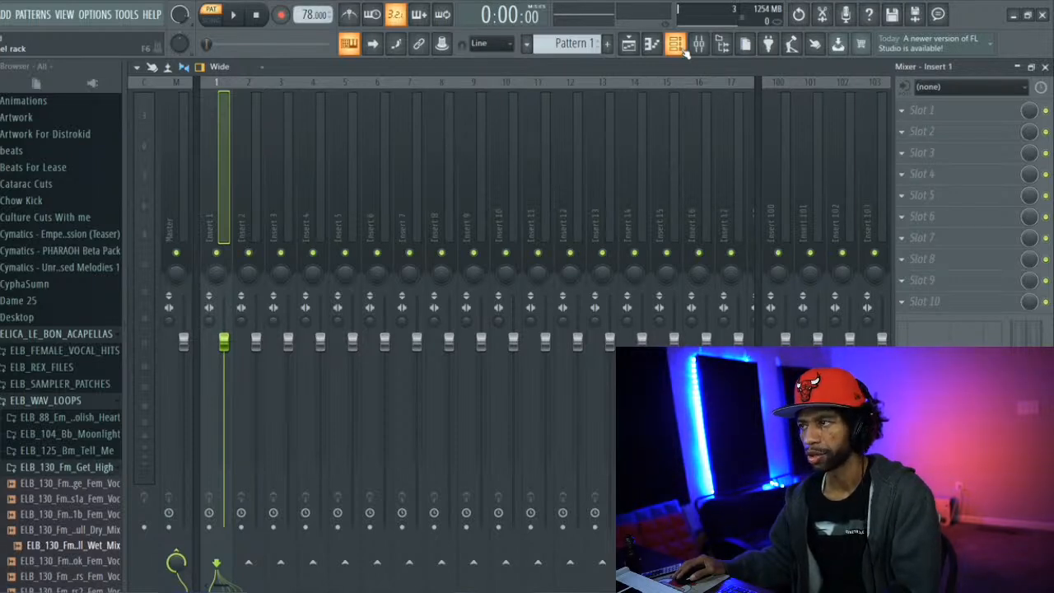
Show the channel rack over the mixer and route the first Omnisphere channel to mixer Insert 1 while the pattern plays
click(680, 47)
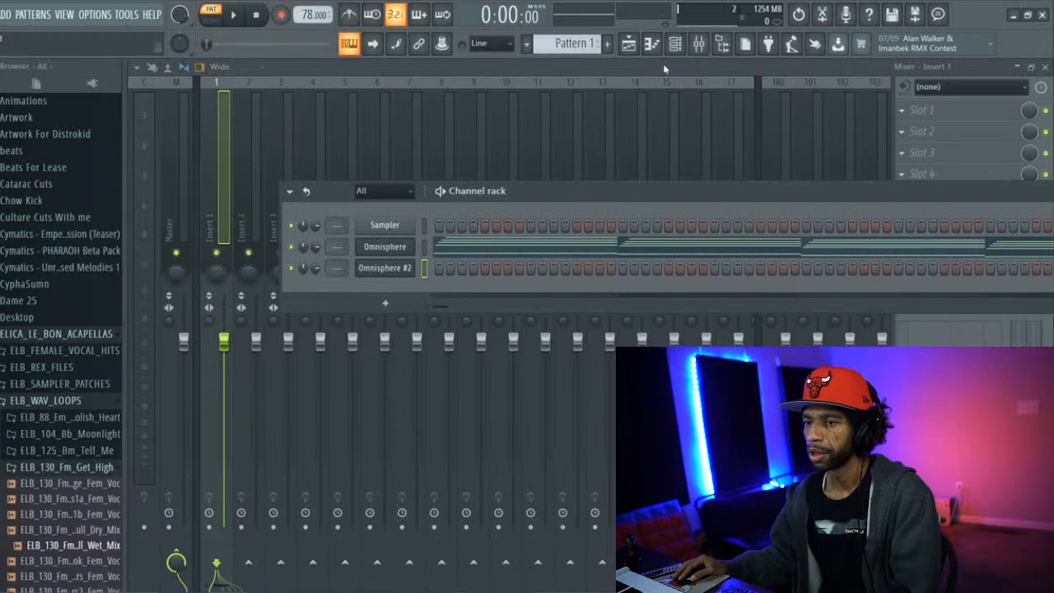
click(238, 15)
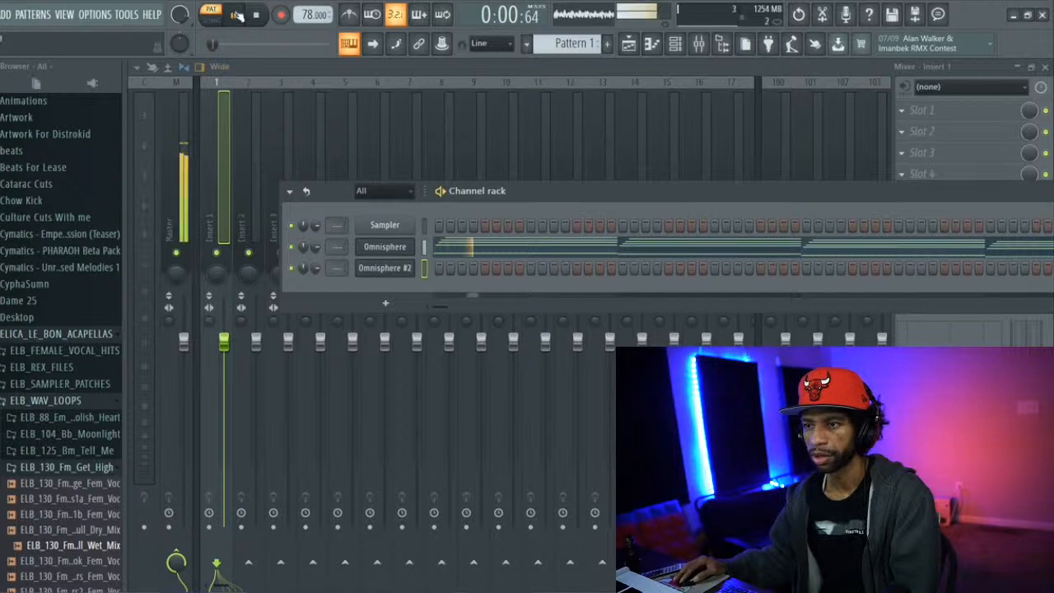
drag(337, 246, 334, 228)
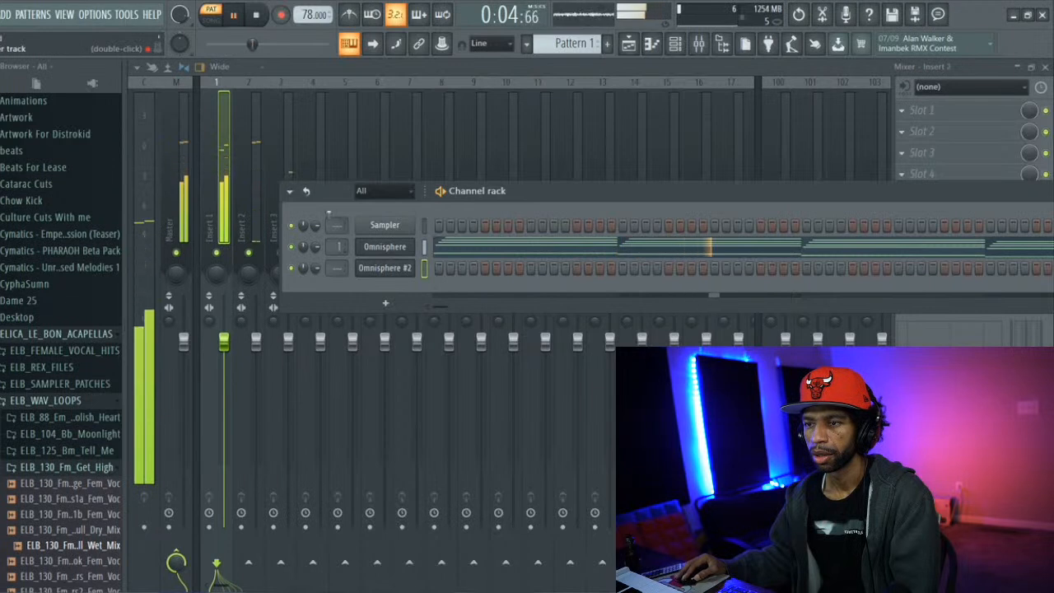
click(265, 17)
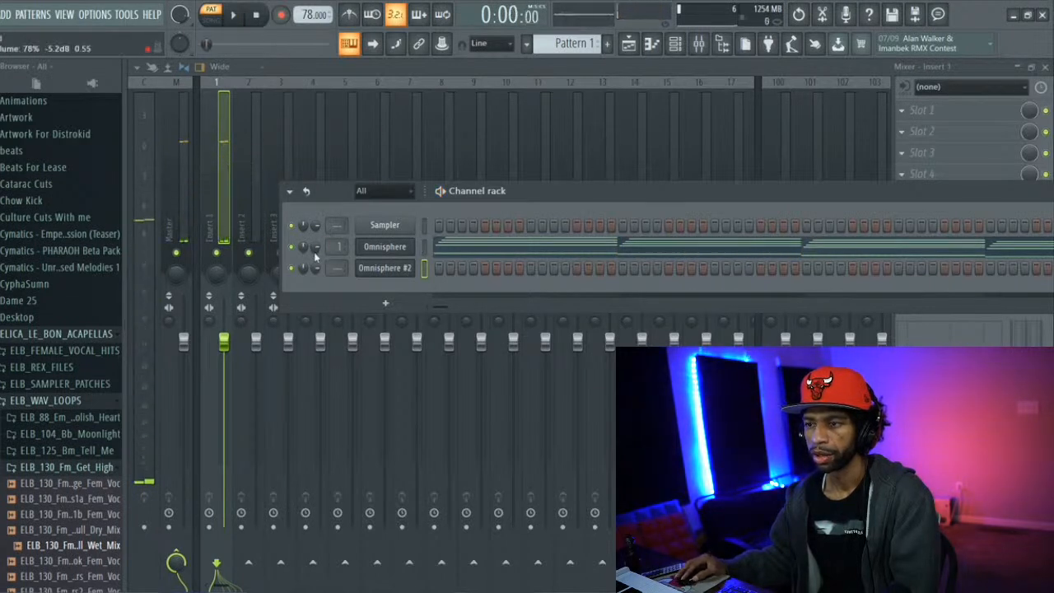
Lower the first Omnisphere channel's volume to about 46% during playback, and stop the pattern
key(space)
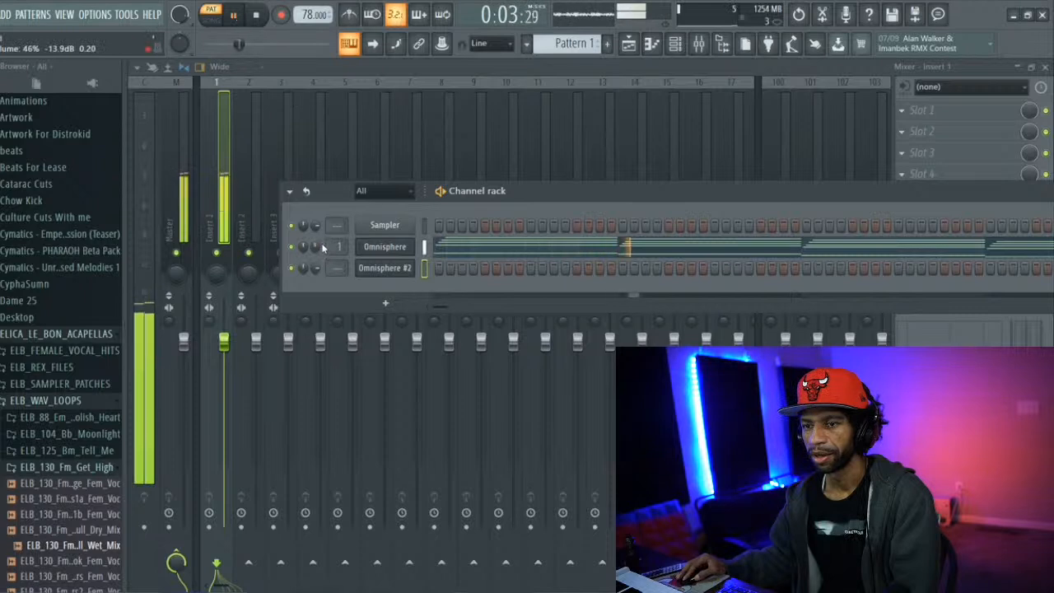
drag(318, 249, 317, 253)
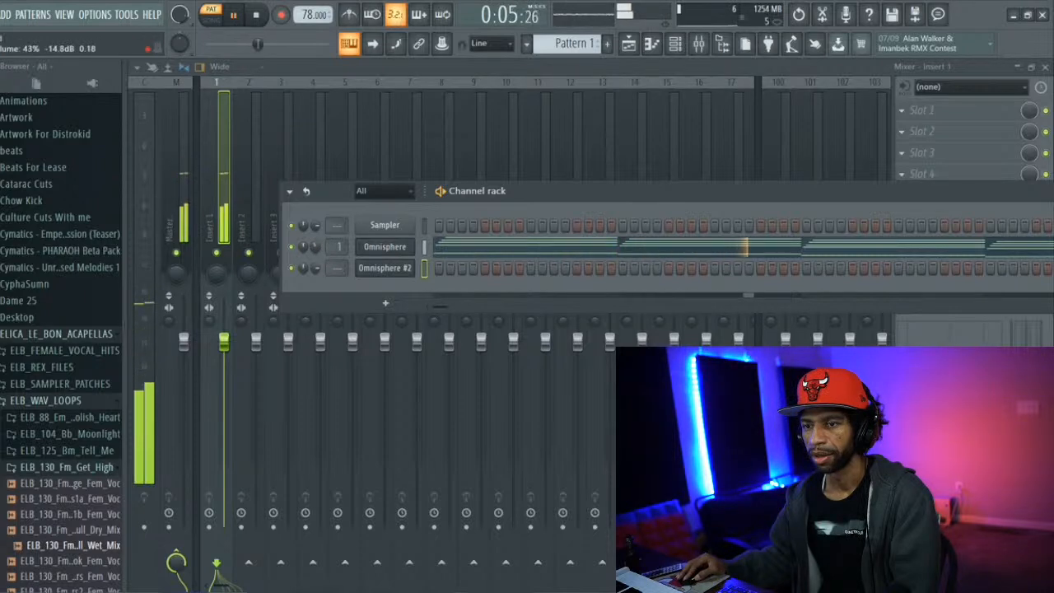
click(257, 20)
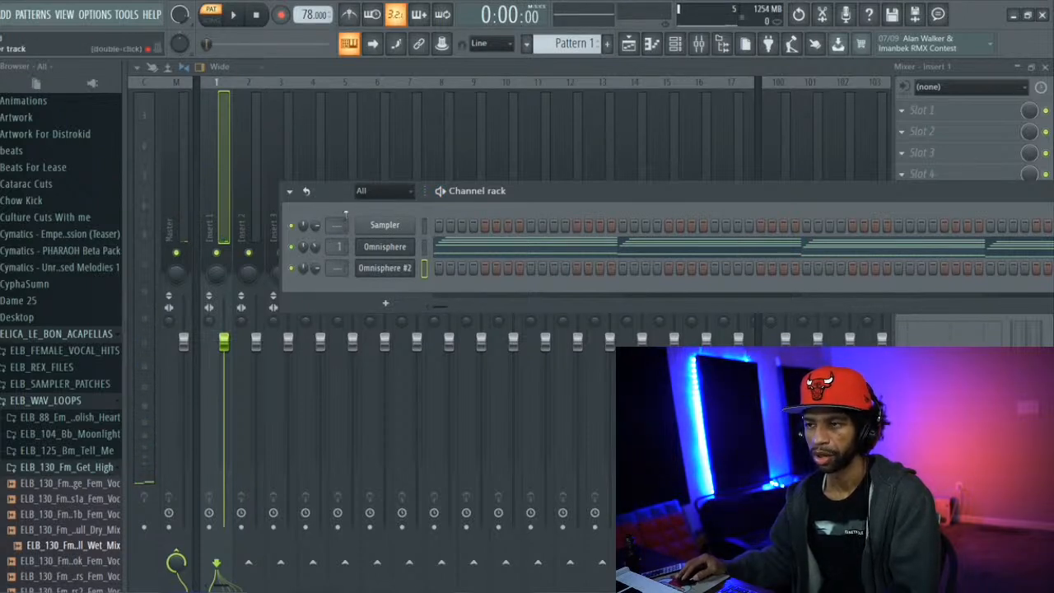
Move the channel rack up beside the browser, and open the Omnisphere #2 plugin window fully in view over it
drag(508, 190, 354, 71)
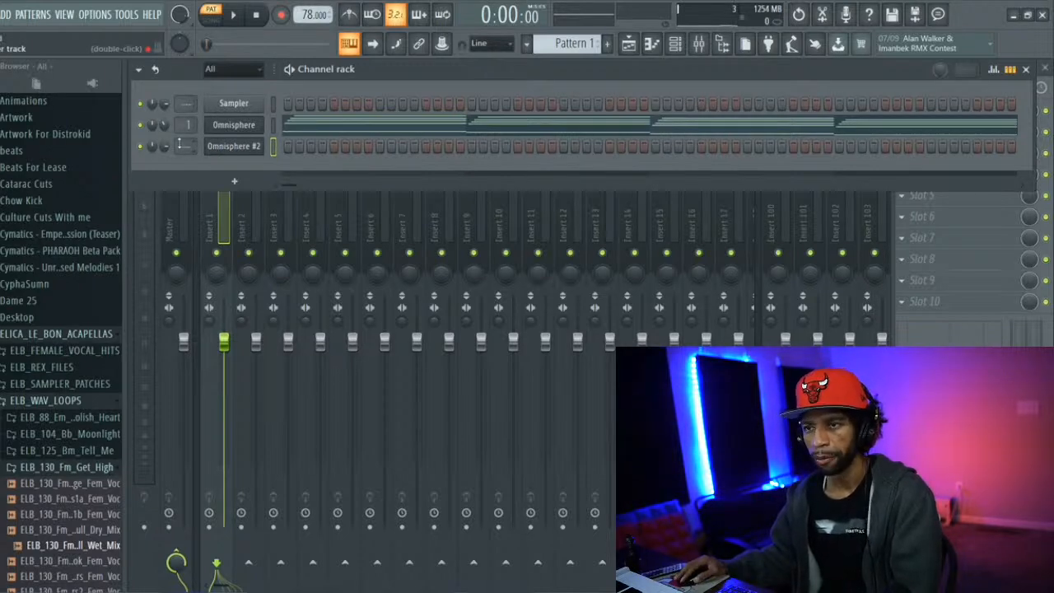
click(233, 146)
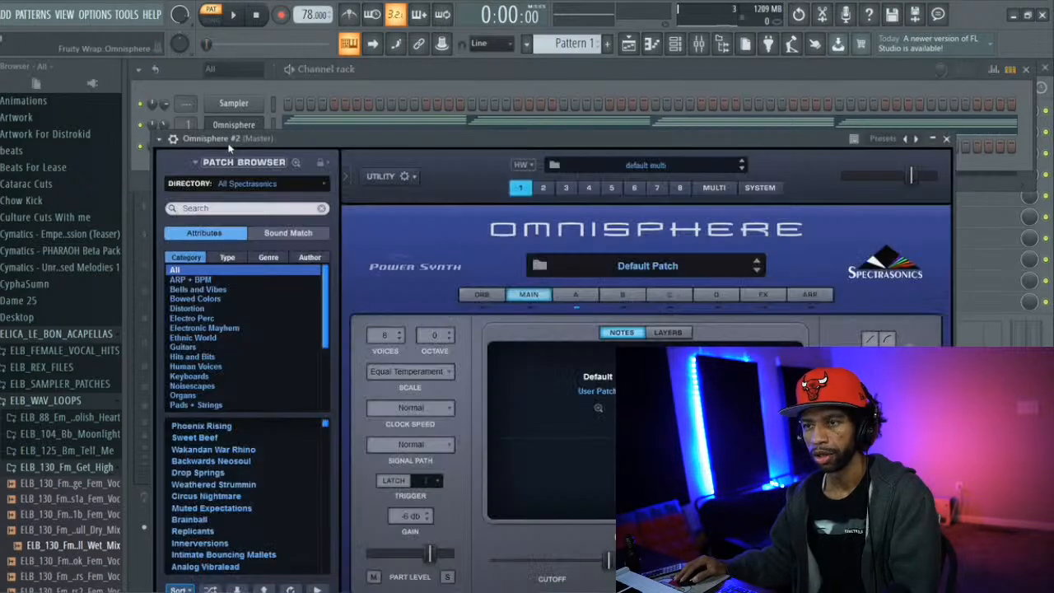
drag(281, 142, 285, 75)
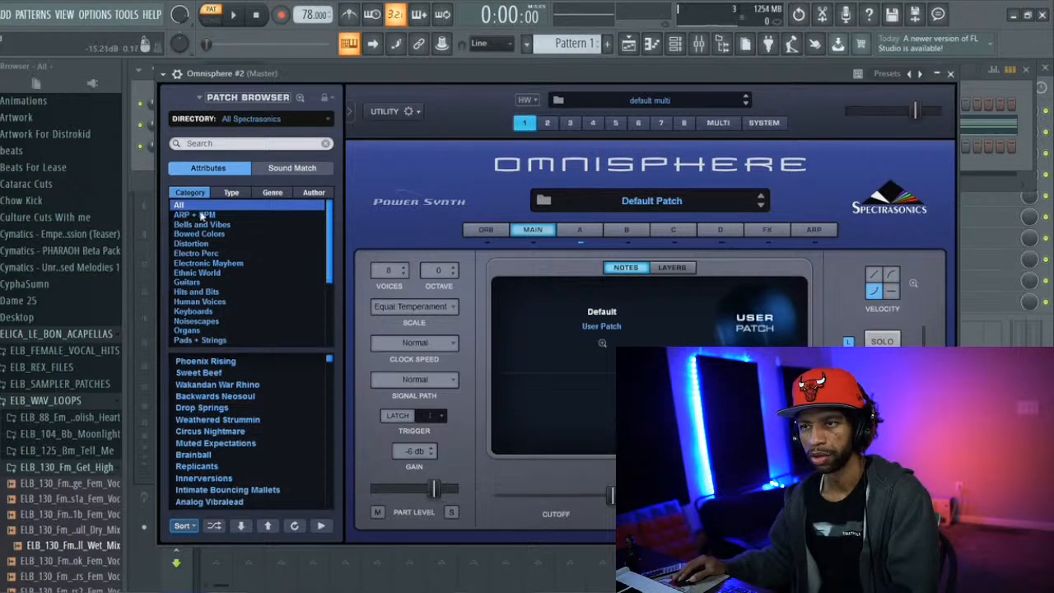
drag(282, 73, 255, 68)
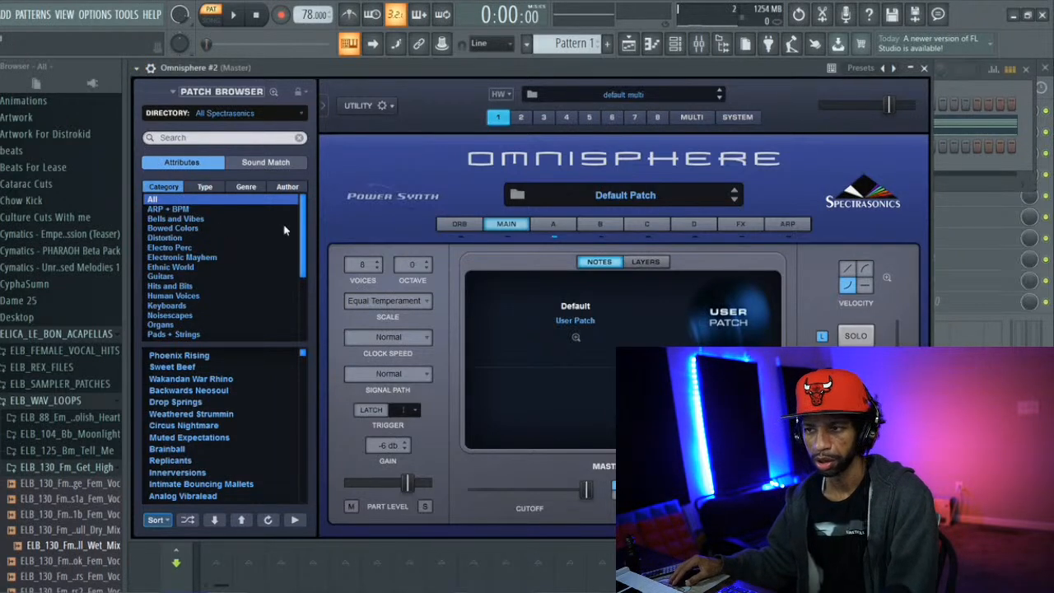
Filter Omnisphere #2's patches to the Guitars category and load the Jazz Guitar Fingers b patch
scroll(302, 212, down, 1)
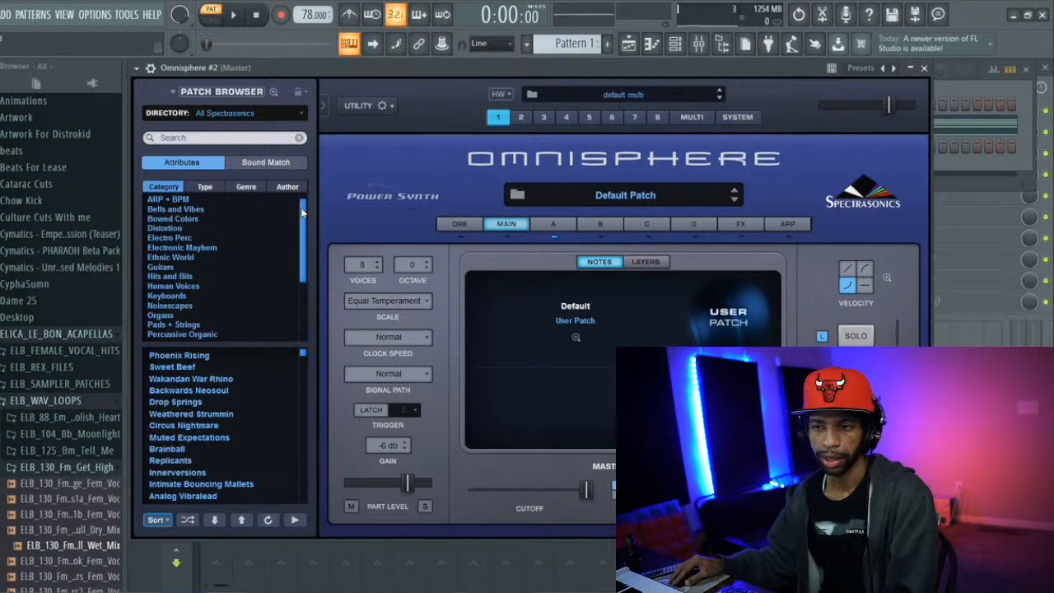
scroll(302, 207, up, 1)
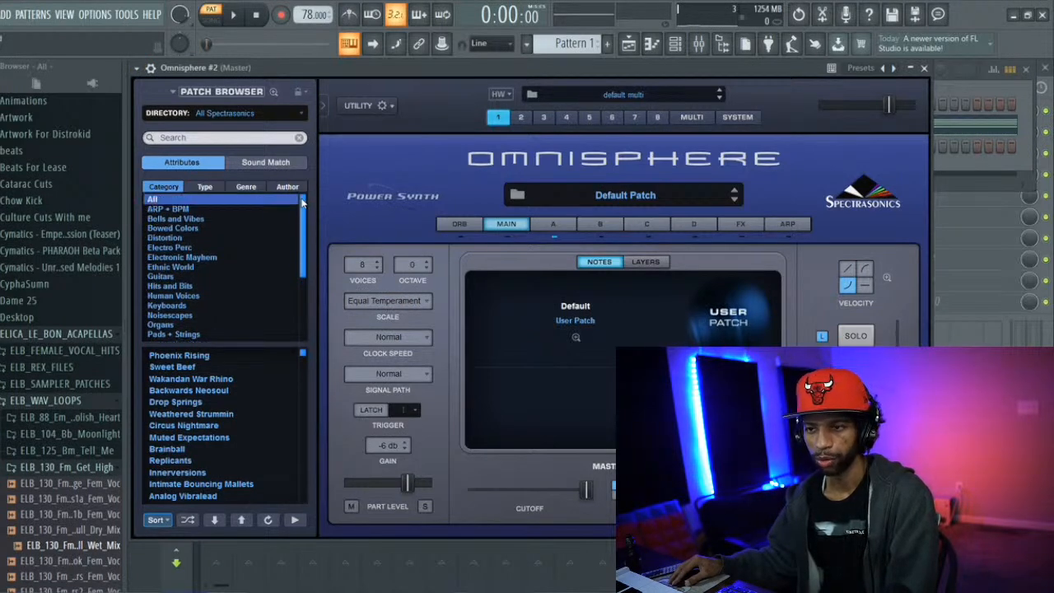
click(165, 277)
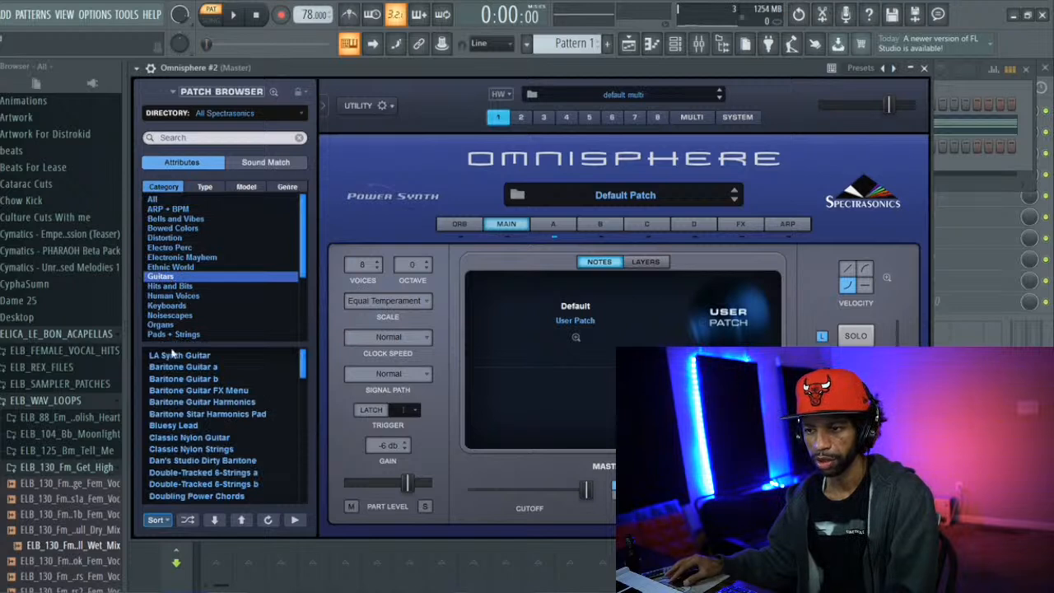
mouse_move(303, 362)
mouse_down()
mouse_move(305, 373)
mouse_move(305, 362)
mouse_up()
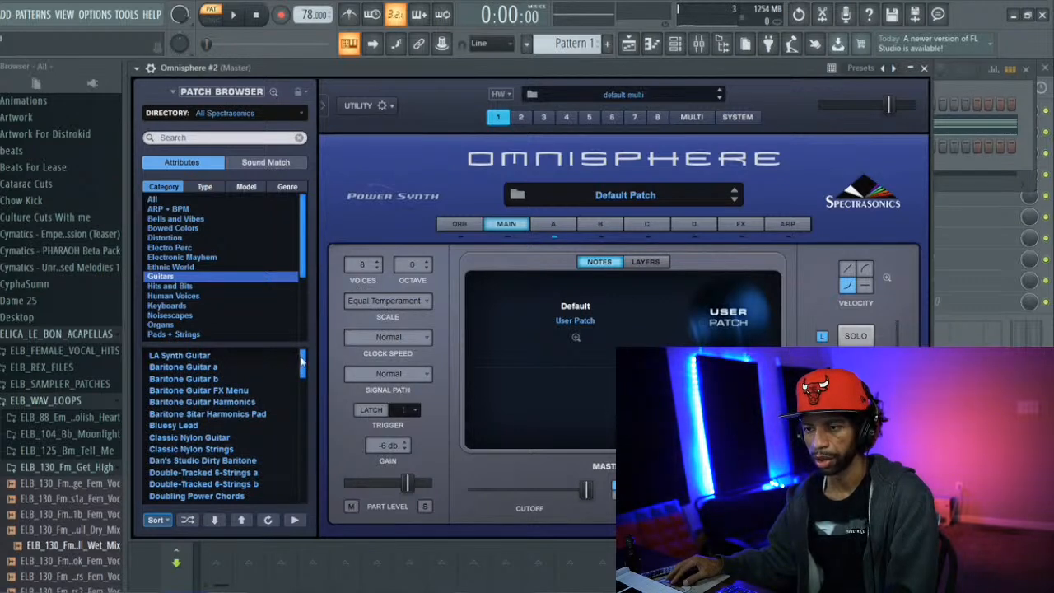
drag(305, 368, 302, 438)
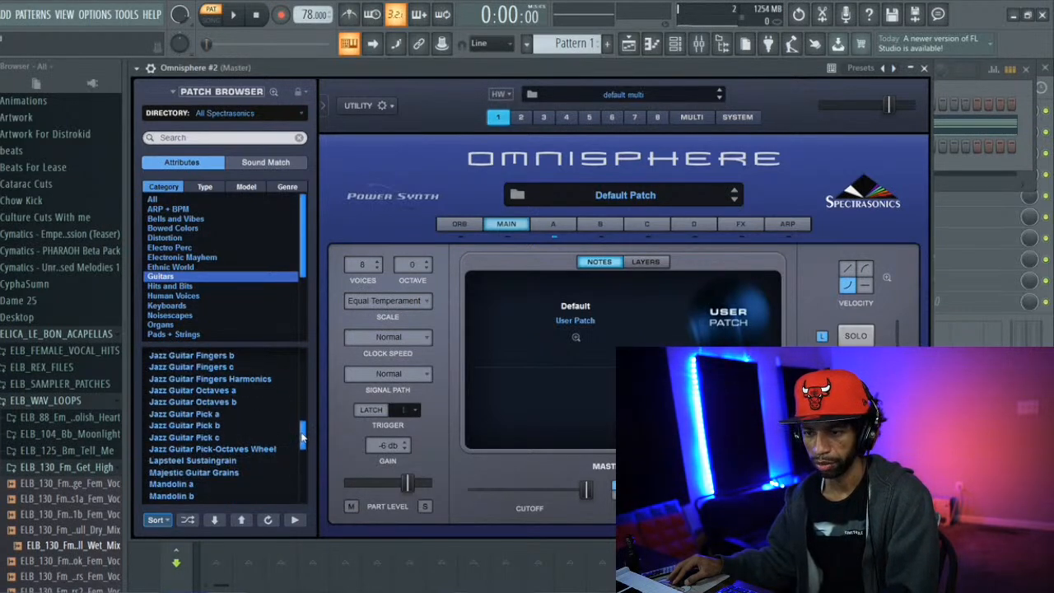
click(208, 356)
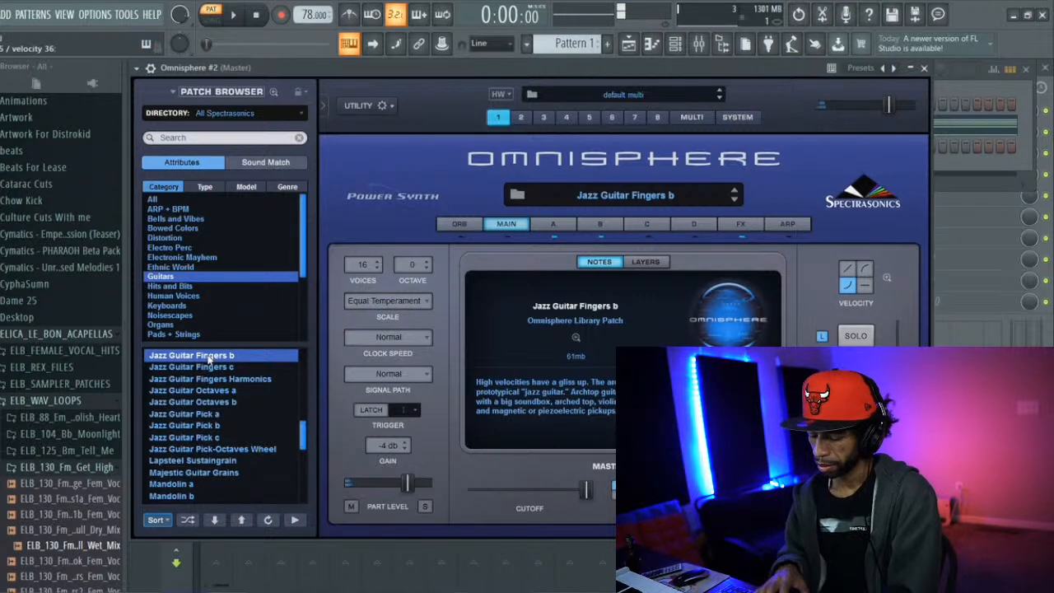
Open Omnisphere #2's piano roll and place a two-beat C5 note at the start of bar 1
key(space)
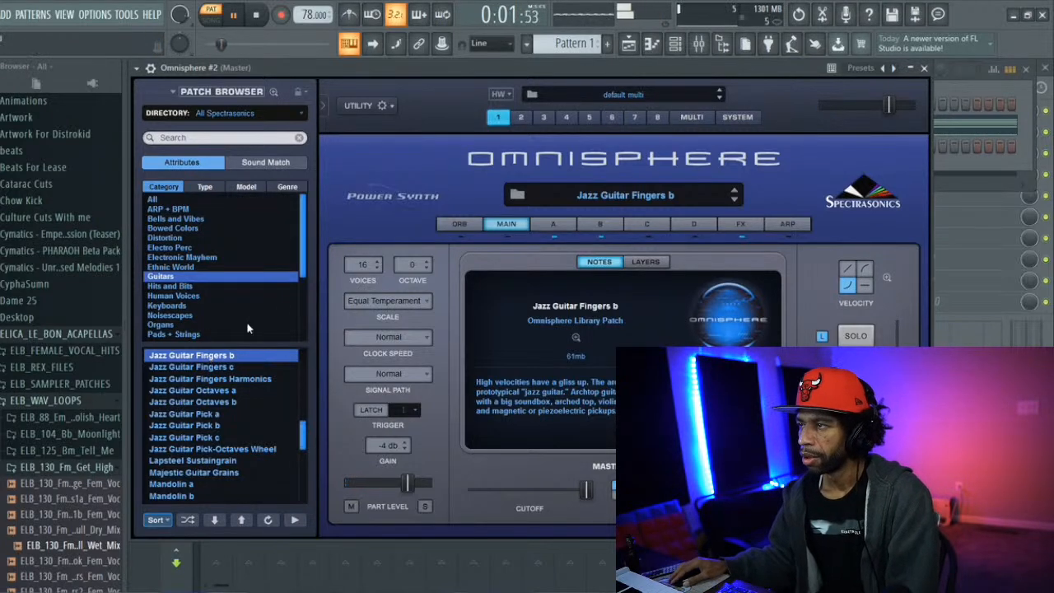
click(650, 46)
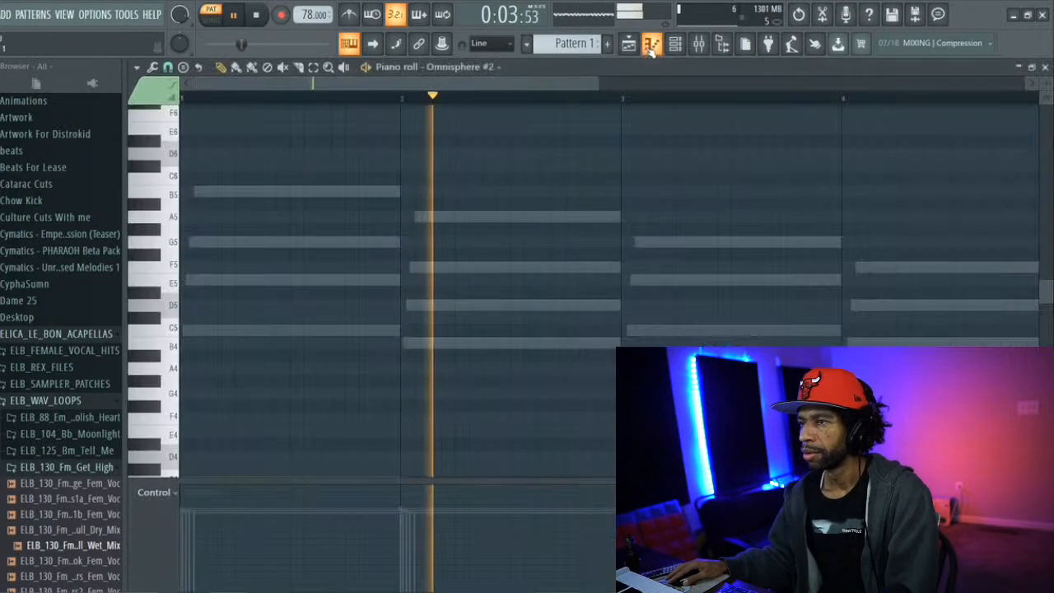
key(space)
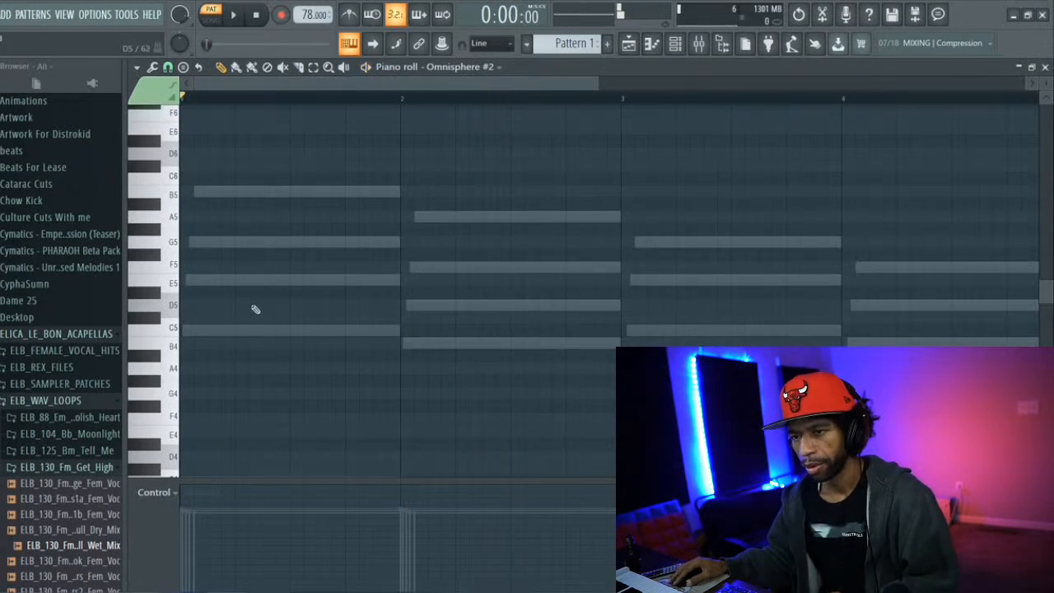
click(183, 329)
key(space)
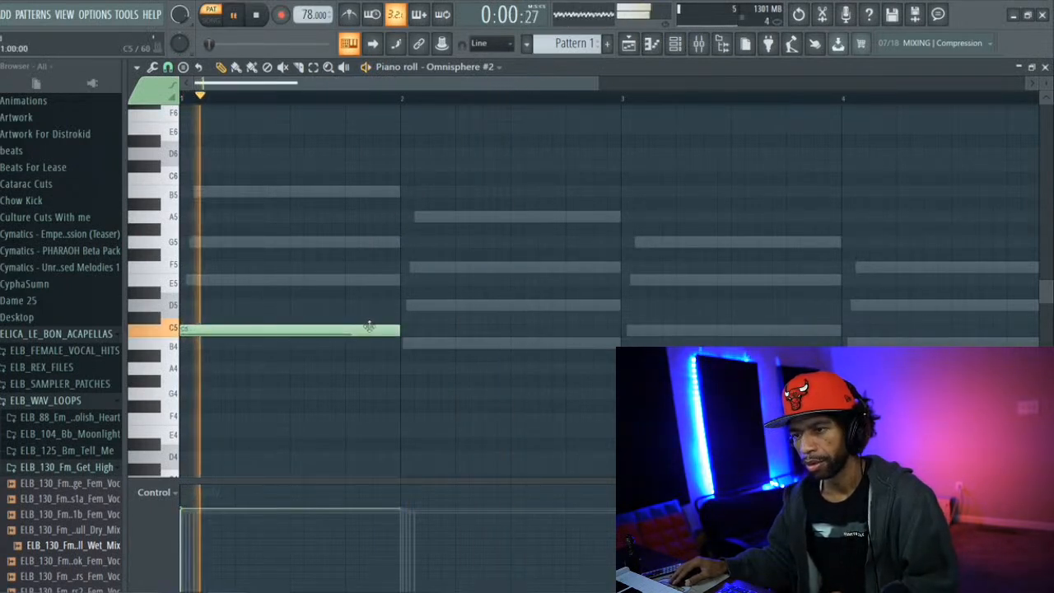
drag(401, 331, 290, 335)
key(space)
Add a half-beat E5 note on beat 3 of bar 1, raise its velocity above the C5's, and play the phrase
click(292, 289)
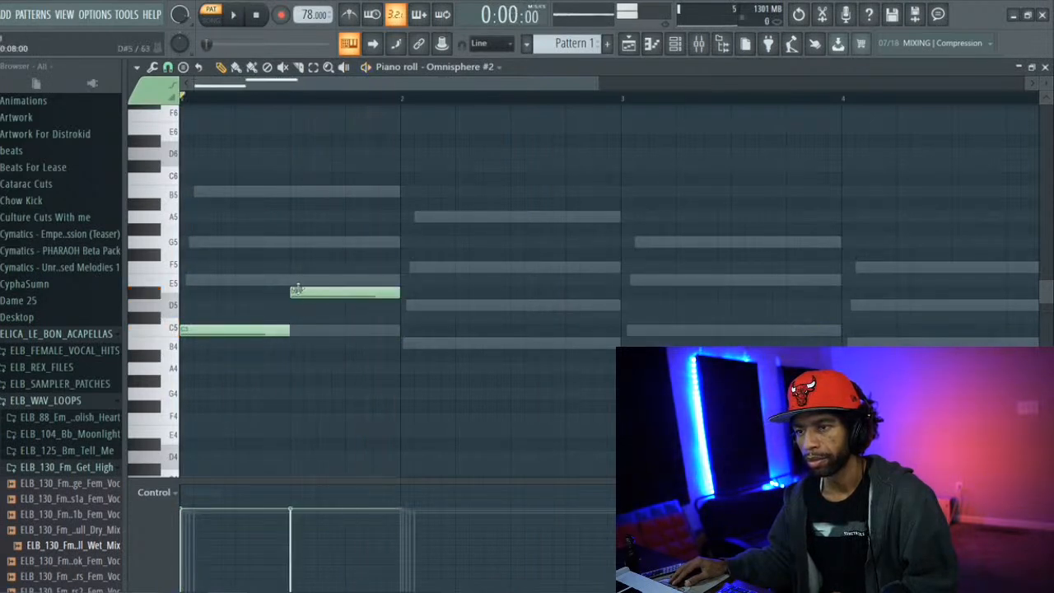
drag(298, 290, 298, 280)
key(space)
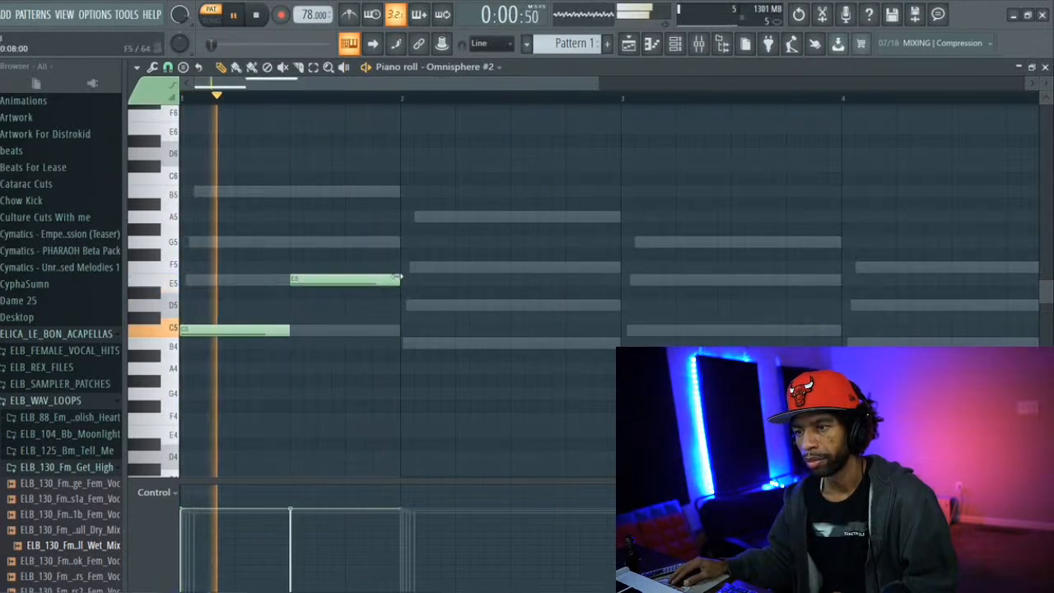
drag(397, 279, 317, 280)
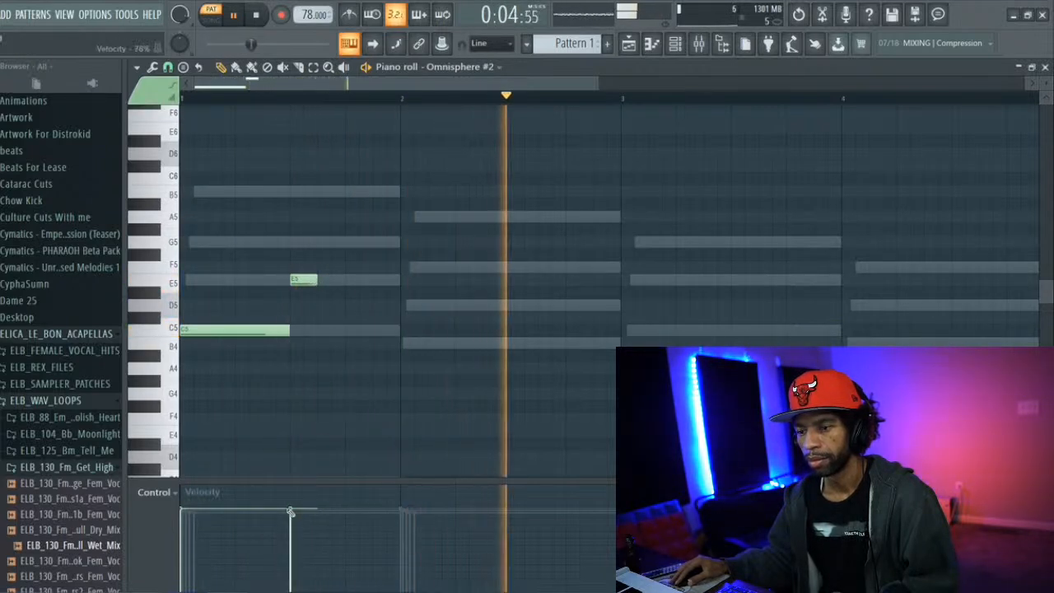
drag(292, 492, 292, 490)
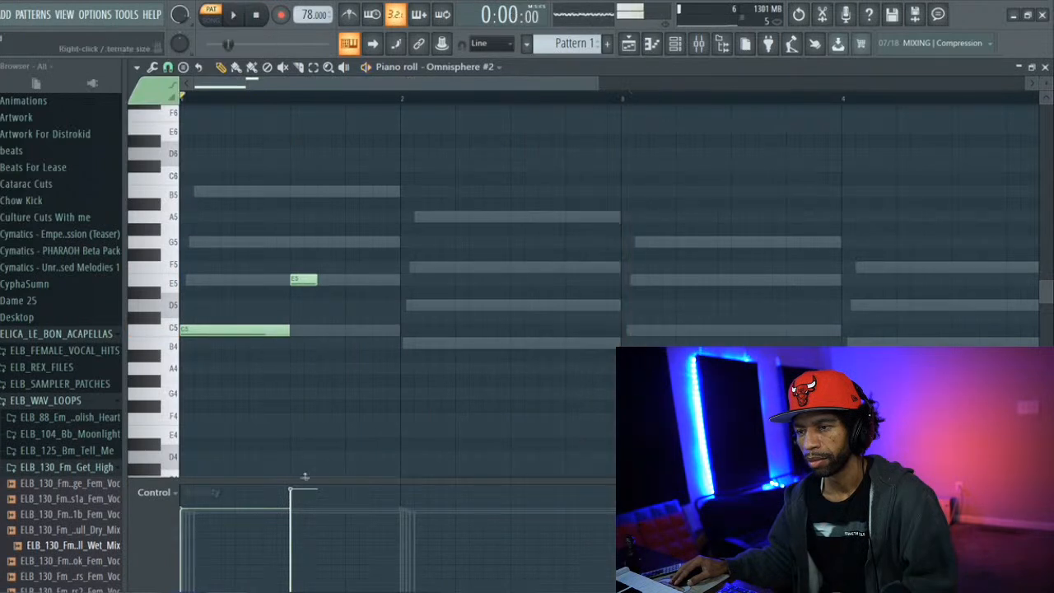
key(space)
key(space)
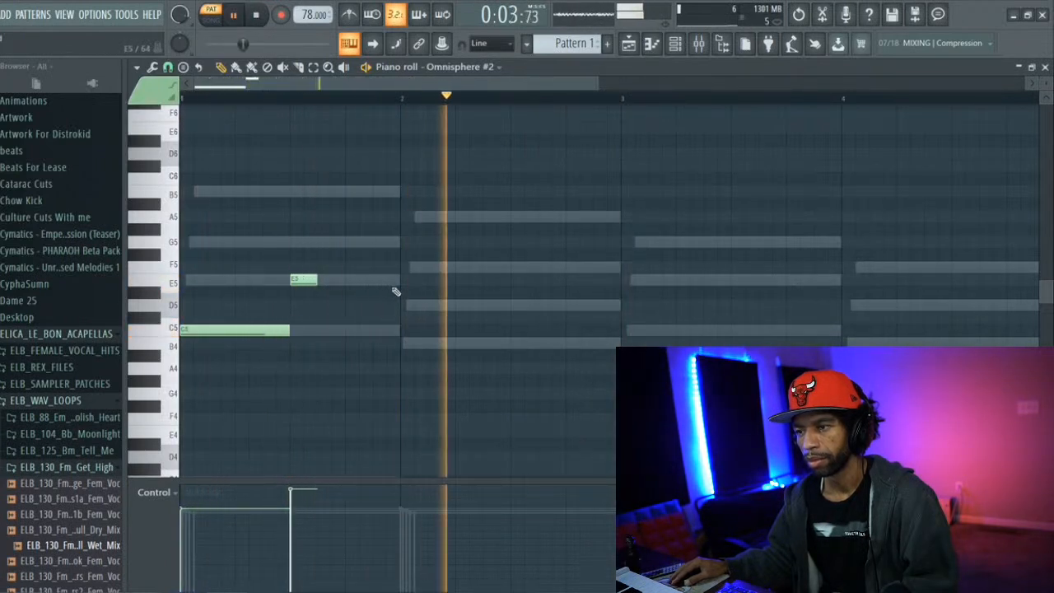
key(space)
key(space)
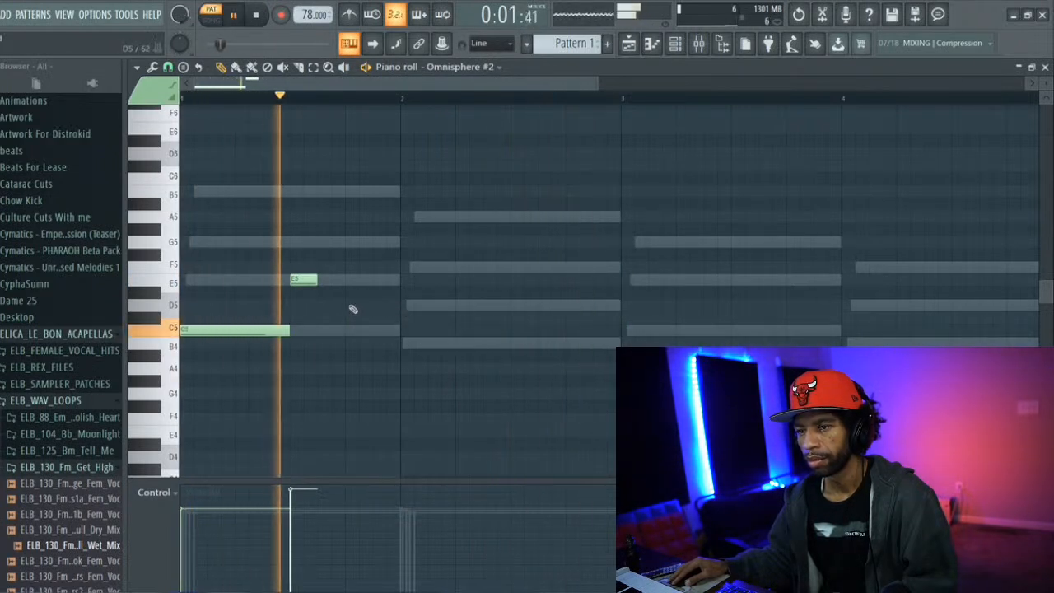
Add a half-beat D5 on beat 4 of bar 1 with slightly lower velocity than the E5, and a two-beat B4 starting bar 2
click(353, 306)
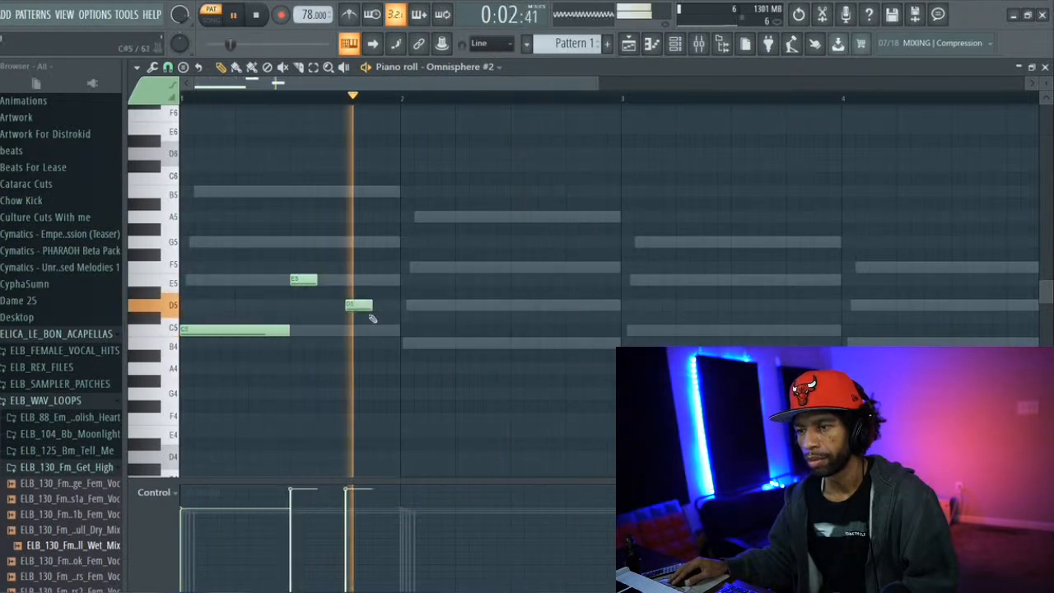
click(405, 343)
drag(428, 346, 558, 352)
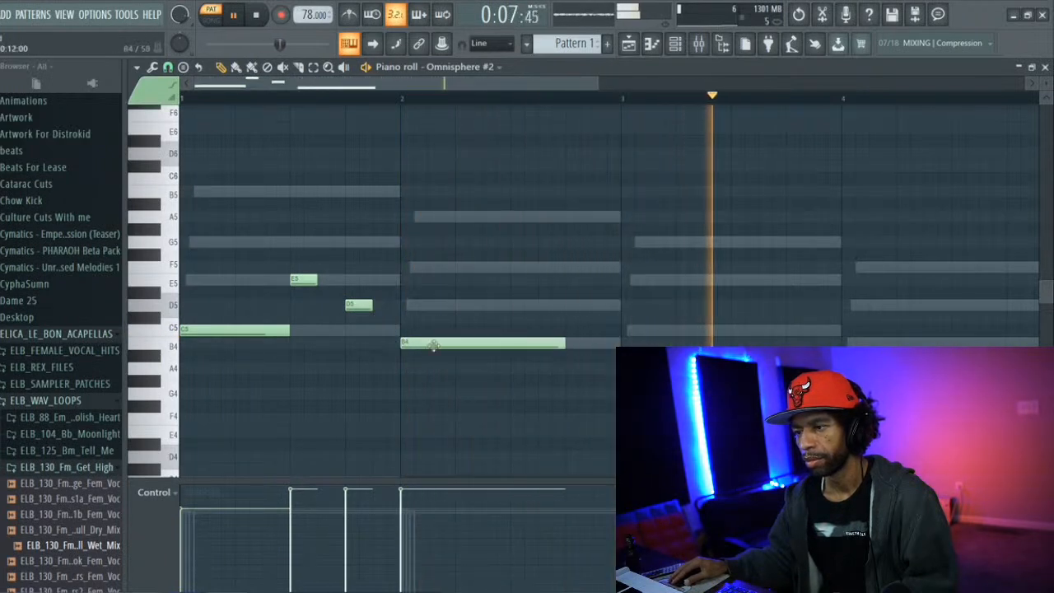
click(348, 499)
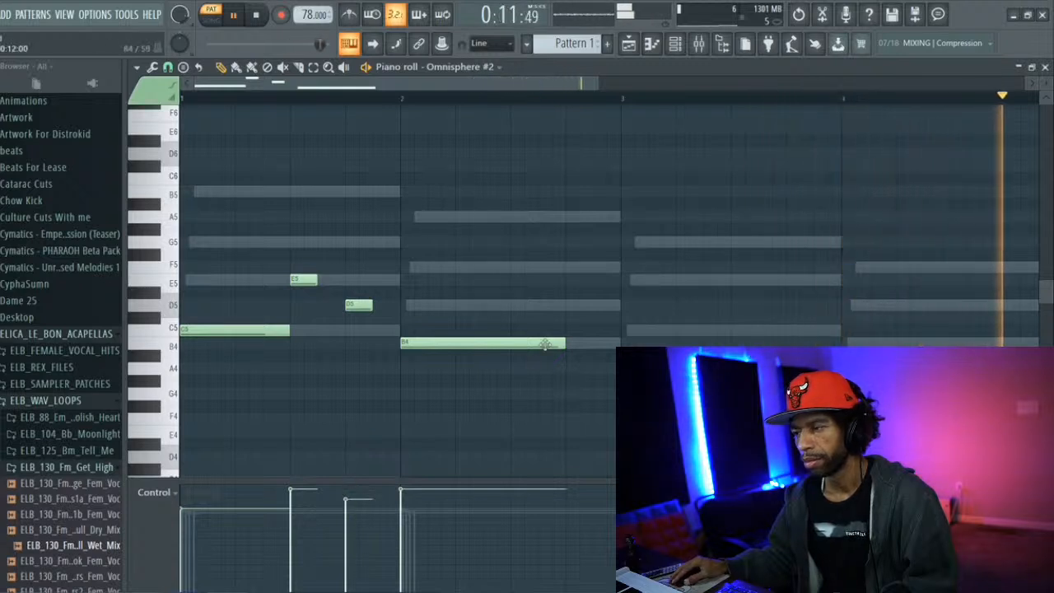
drag(563, 346, 510, 348)
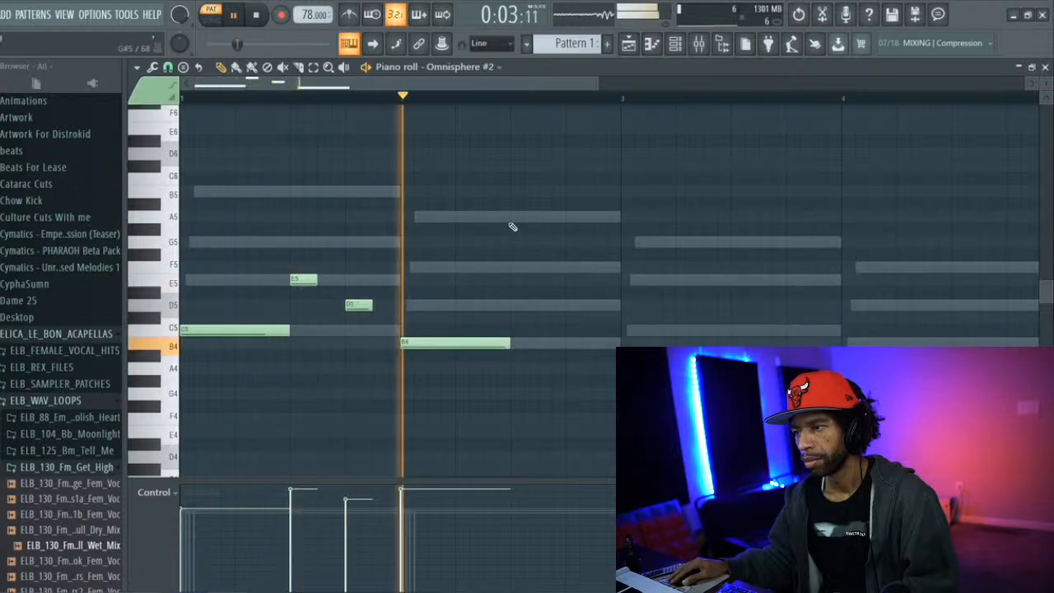
key(space)
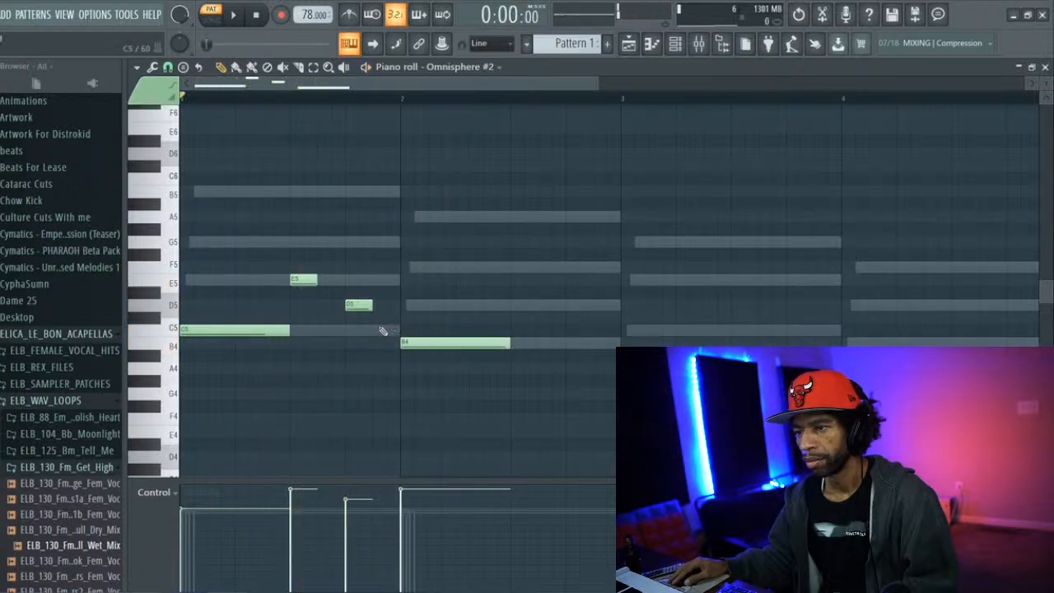
Add a C5 note on the last half beat of bar 1 with velocity just below the D5's, and play the melody
click(377, 329)
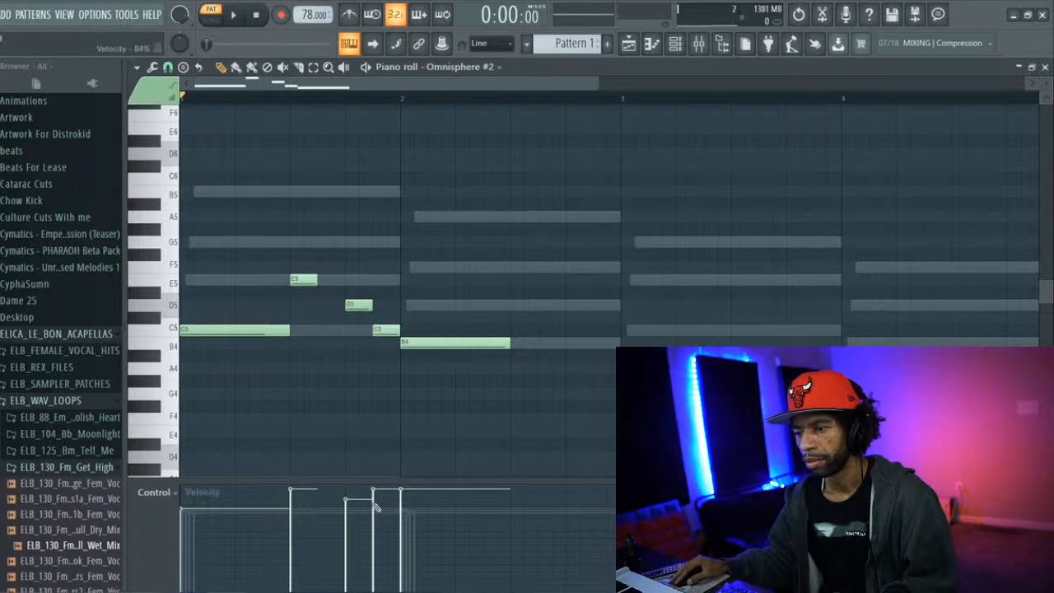
key(space)
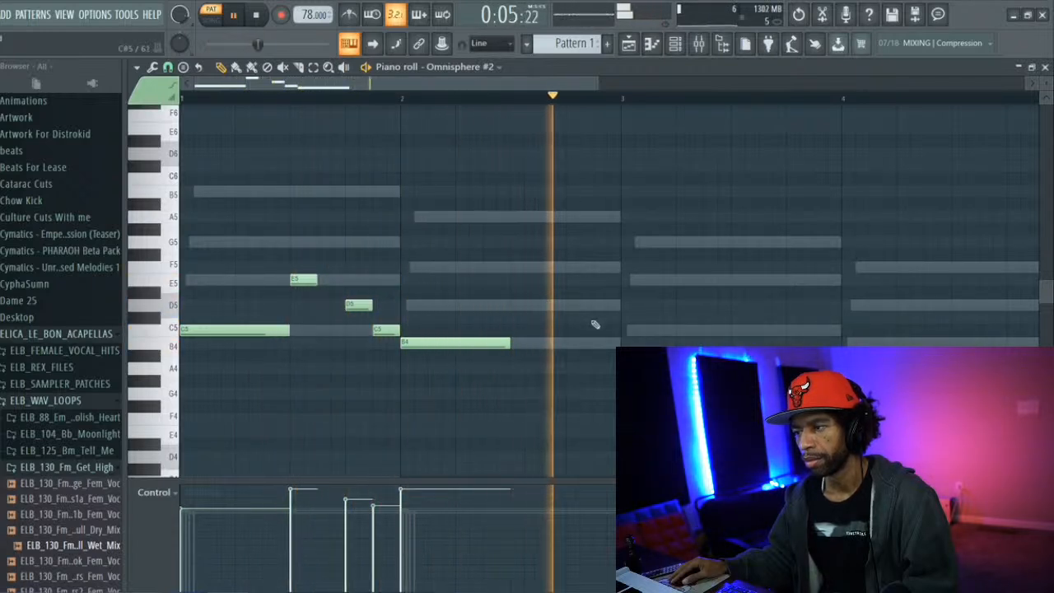
key(space)
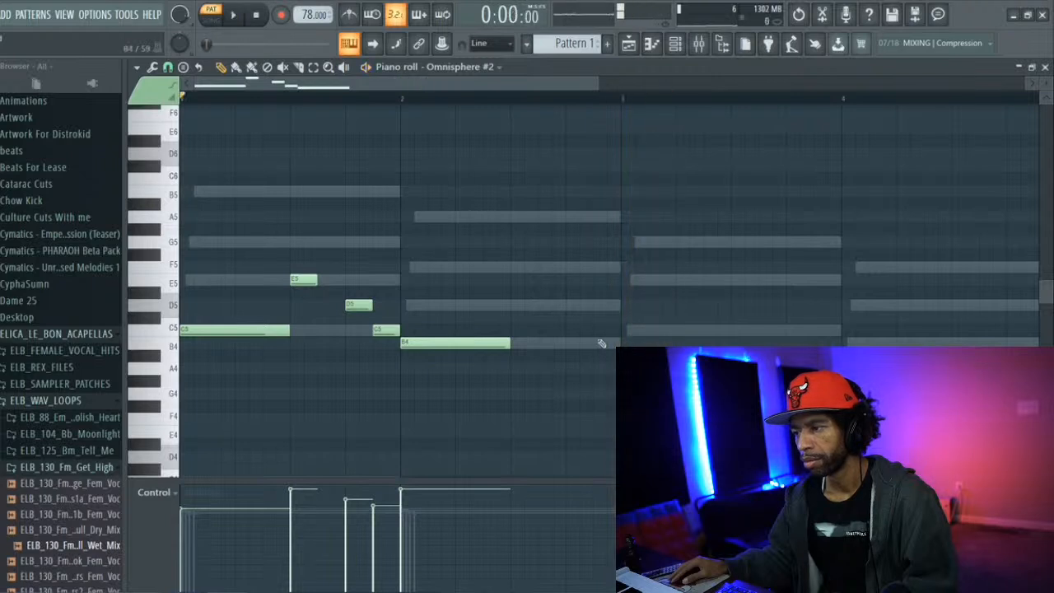
Add quarter-beat D5 and B4 notes back to back at the end of bar 2 and play the melody
click(596, 305)
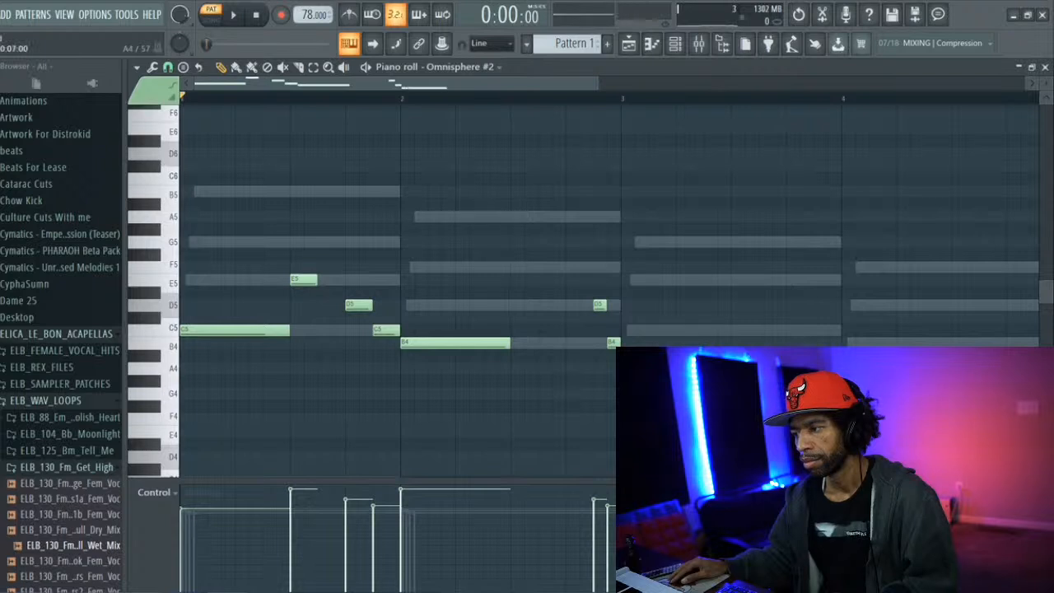
key(space)
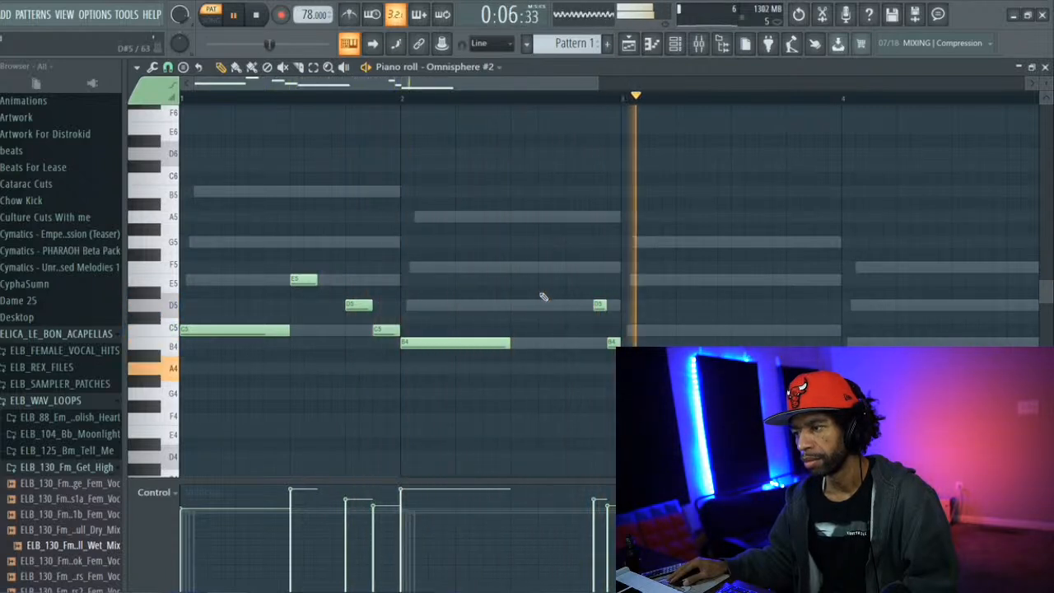
key(space)
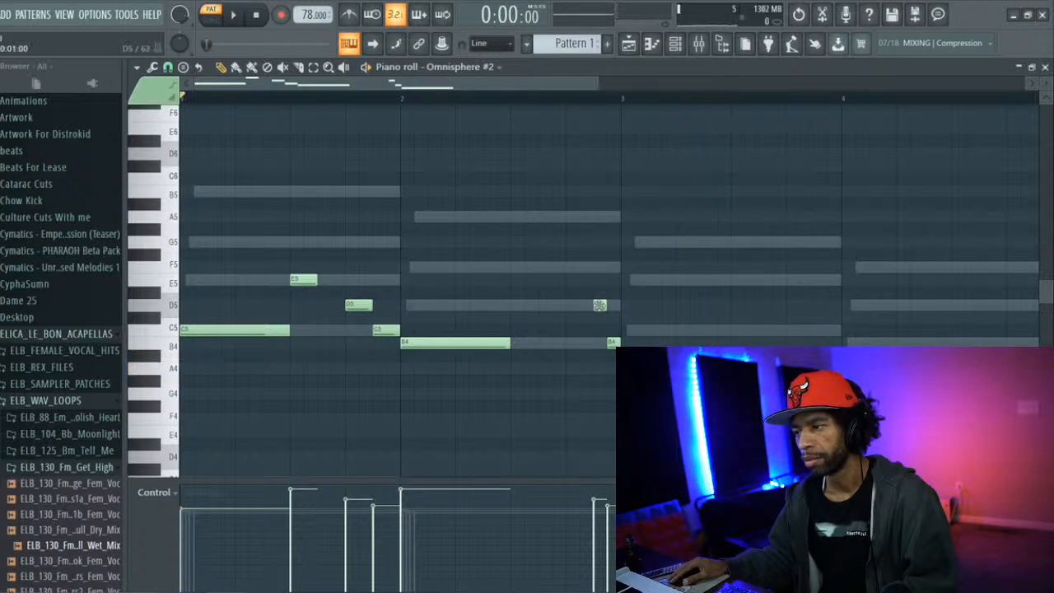
key(space)
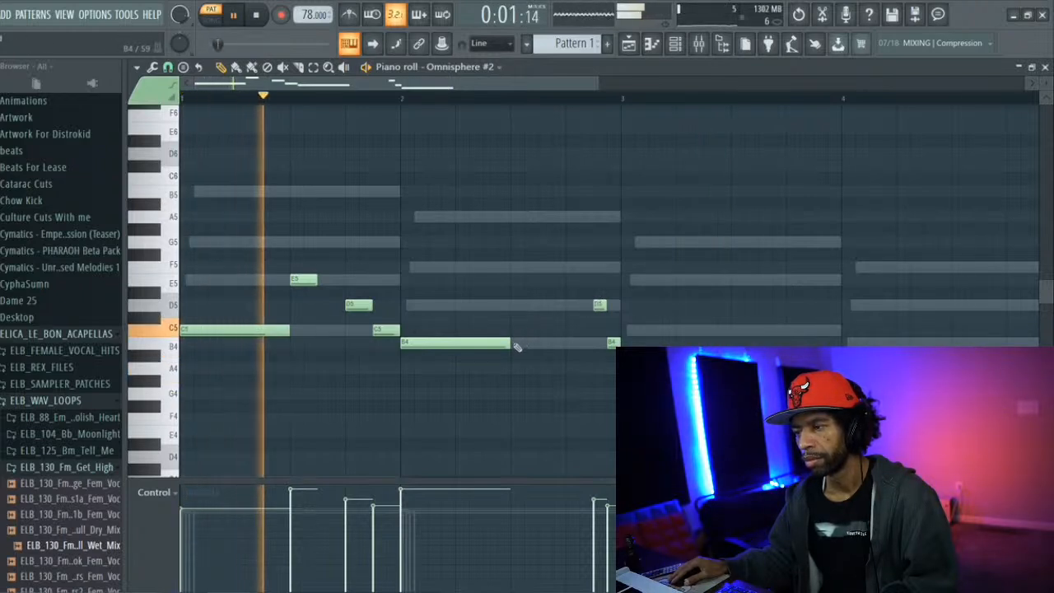
Shorten bar 2's opening B4 to one and a half beats and follow it with half-beat A5 and G5 notes
drag(510, 343, 482, 343)
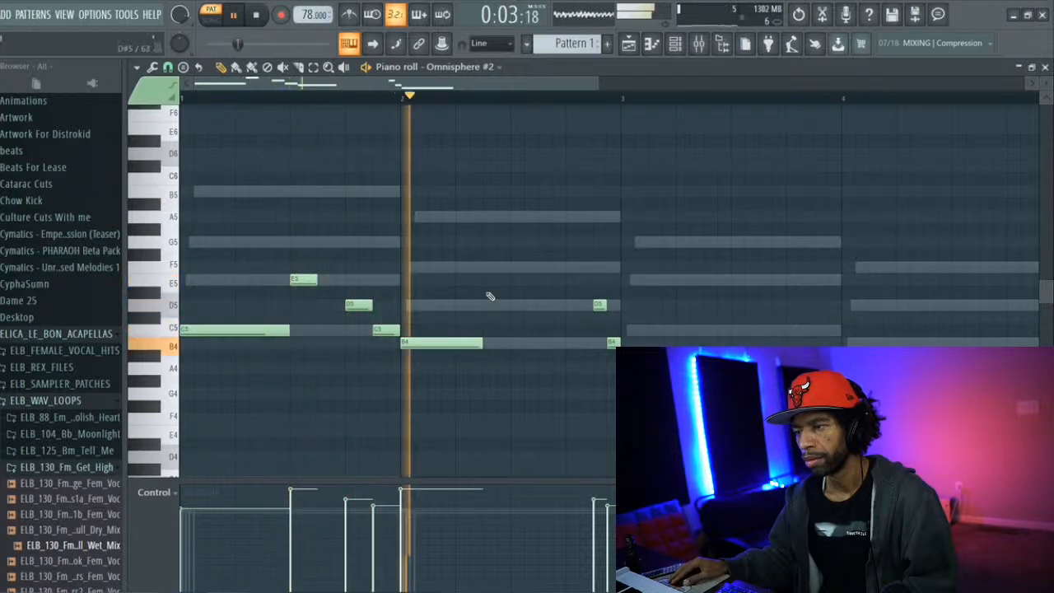
click(487, 216)
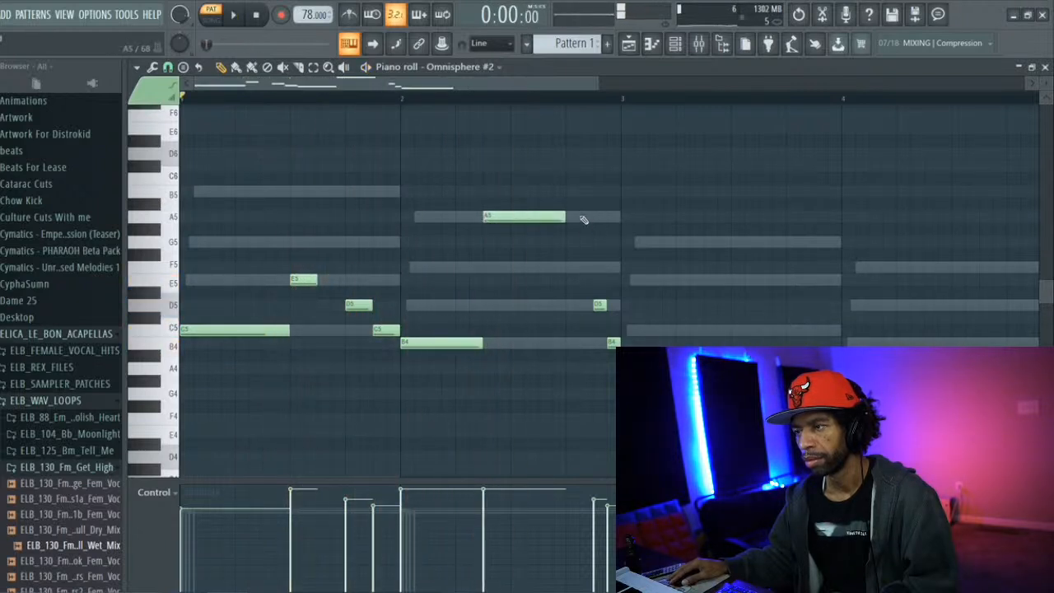
drag(568, 216, 511, 217)
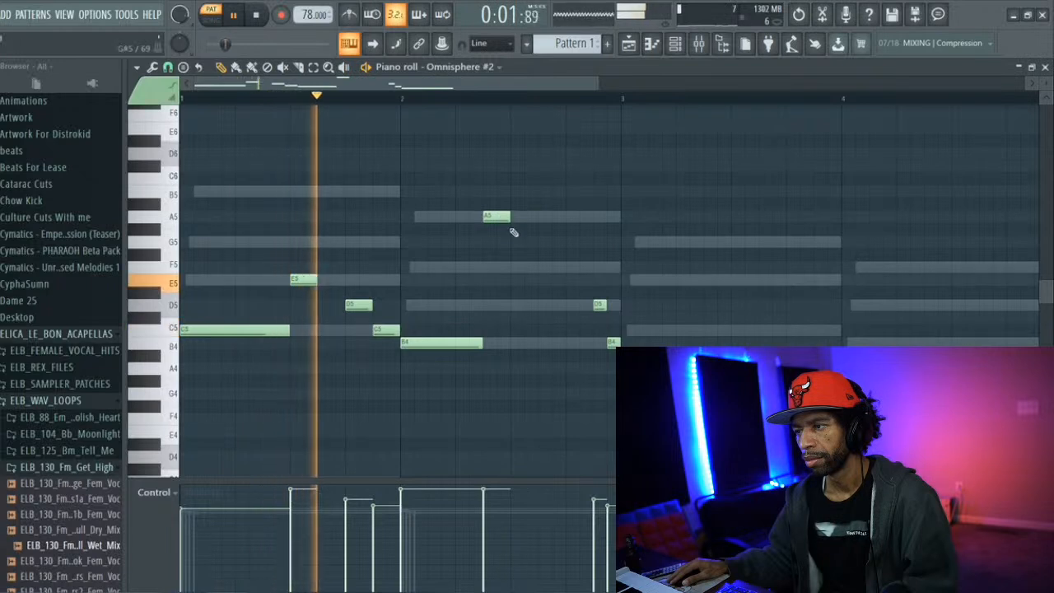
click(518, 242)
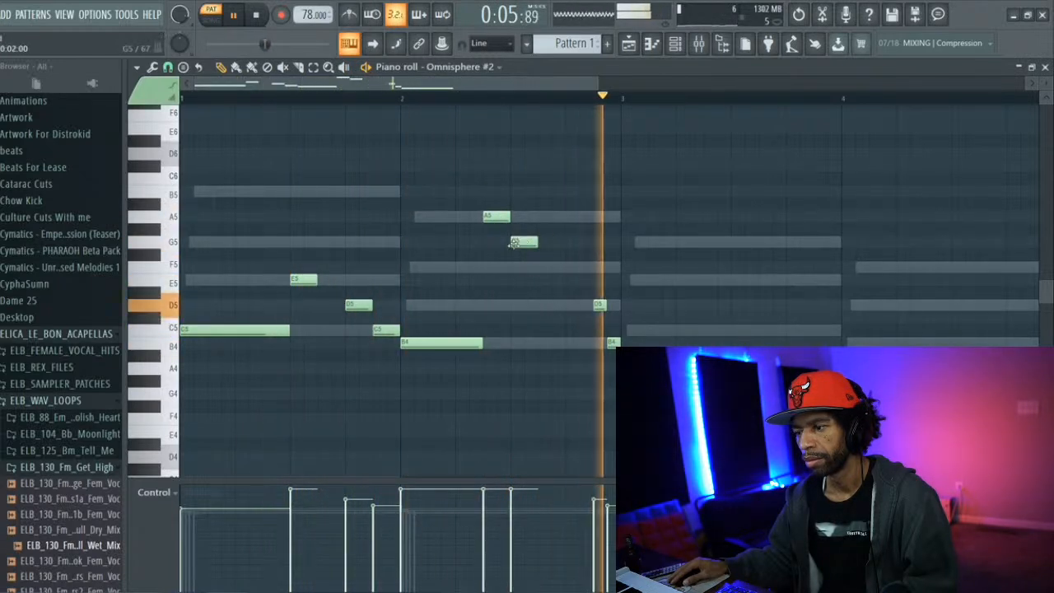
Lower the A5's velocity and the G5's further, then add a half-beat E5 directly after the G5 in bar 2
drag(486, 492, 486, 503)
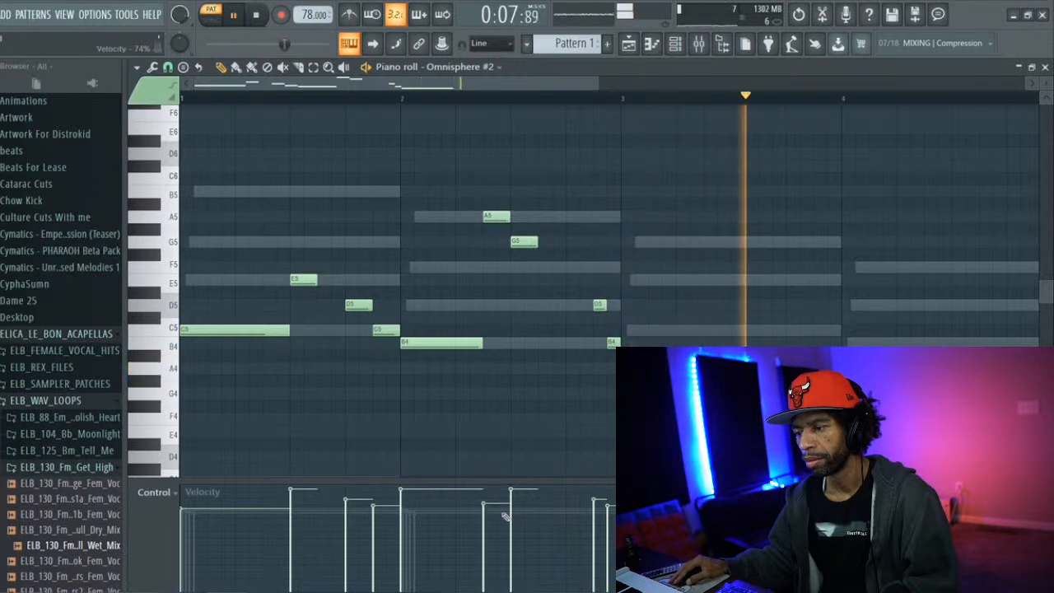
click(507, 517)
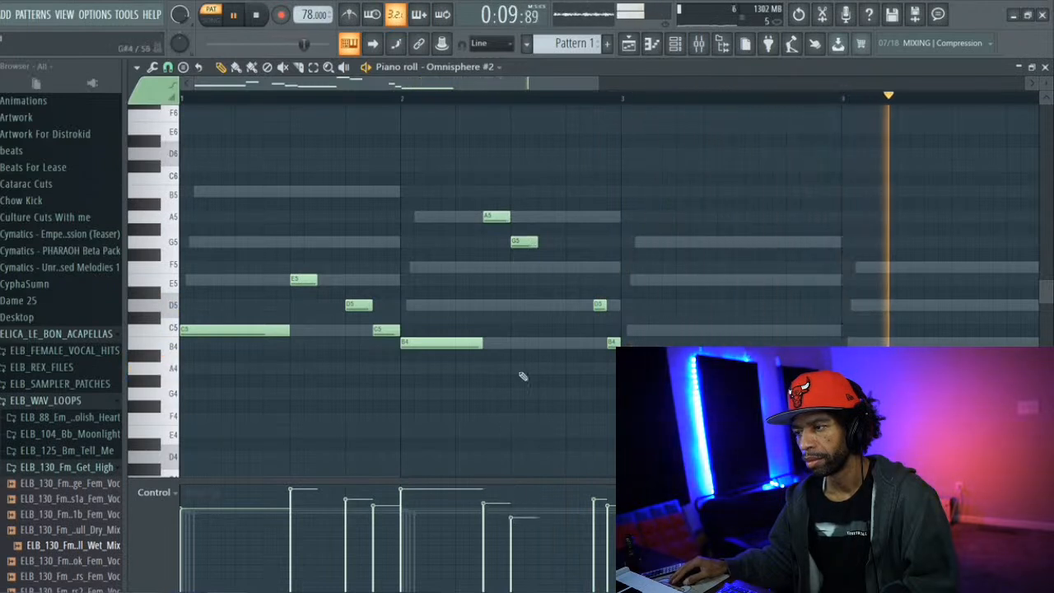
click(548, 281)
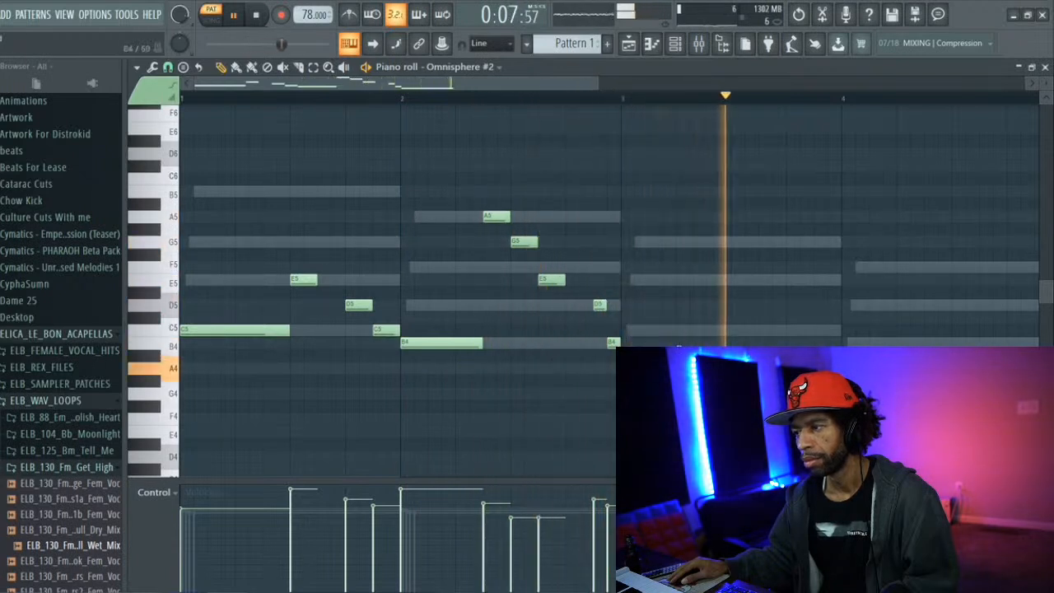
Move bar 2's A5 down to D5 and its G5 down to C5, and place a two-beat A4 at the start of bar 3
drag(490, 219, 493, 161)
scroll(513, 169, up, 2)
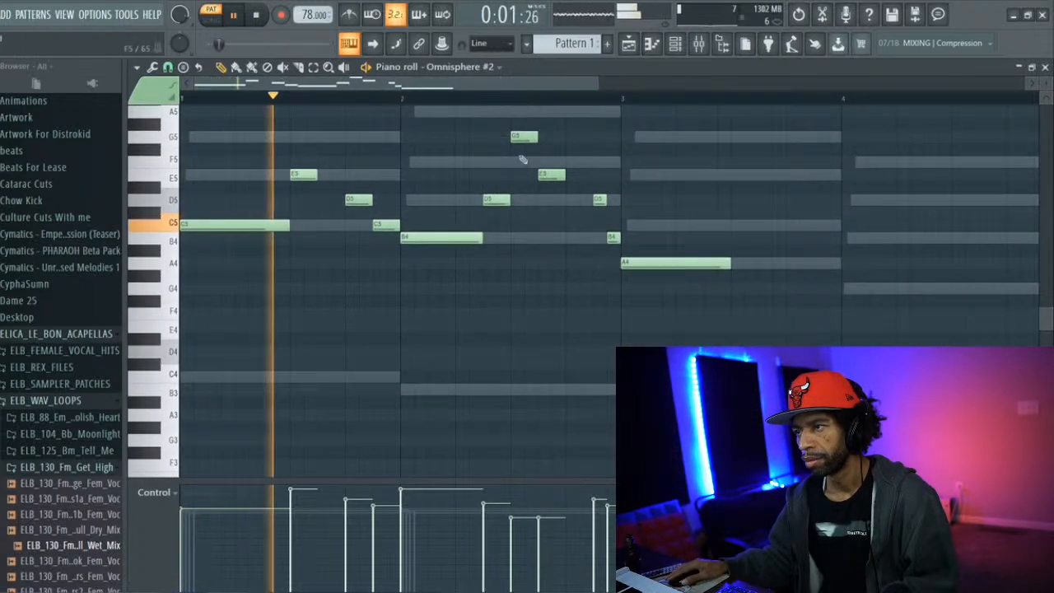
drag(520, 142, 521, 220)
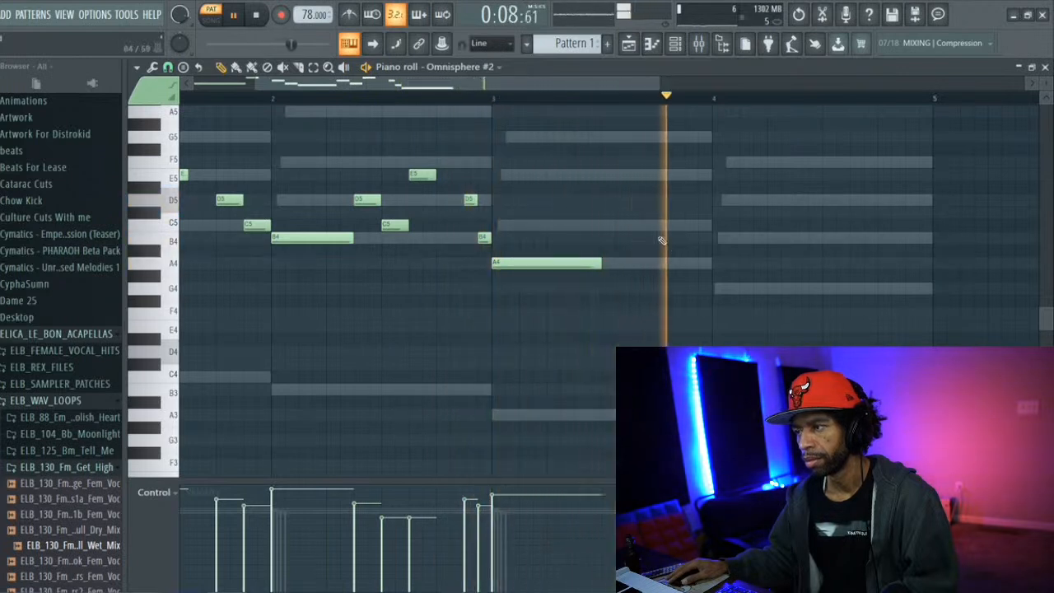
Add half-beat C5, D5 and A4 notes in succession over the last one and a half beats of bar 3
click(635, 223)
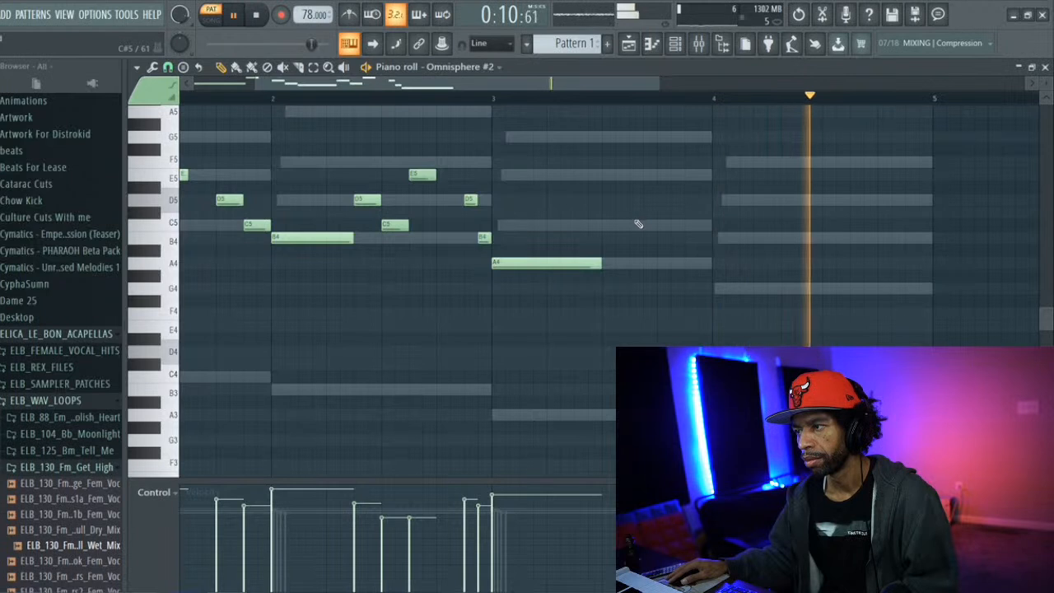
click(659, 212)
drag(666, 200, 667, 200)
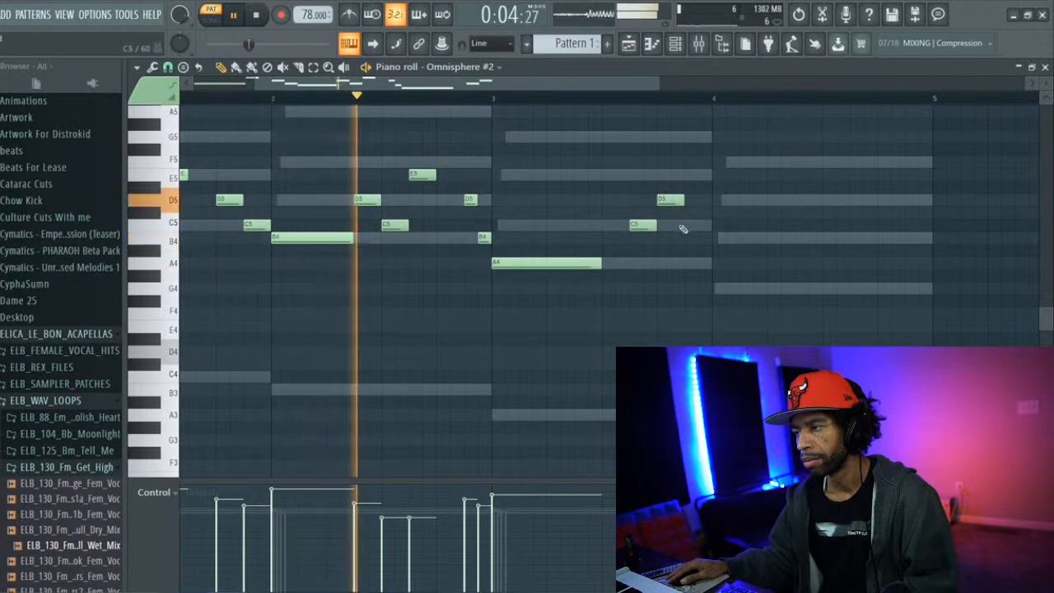
click(690, 265)
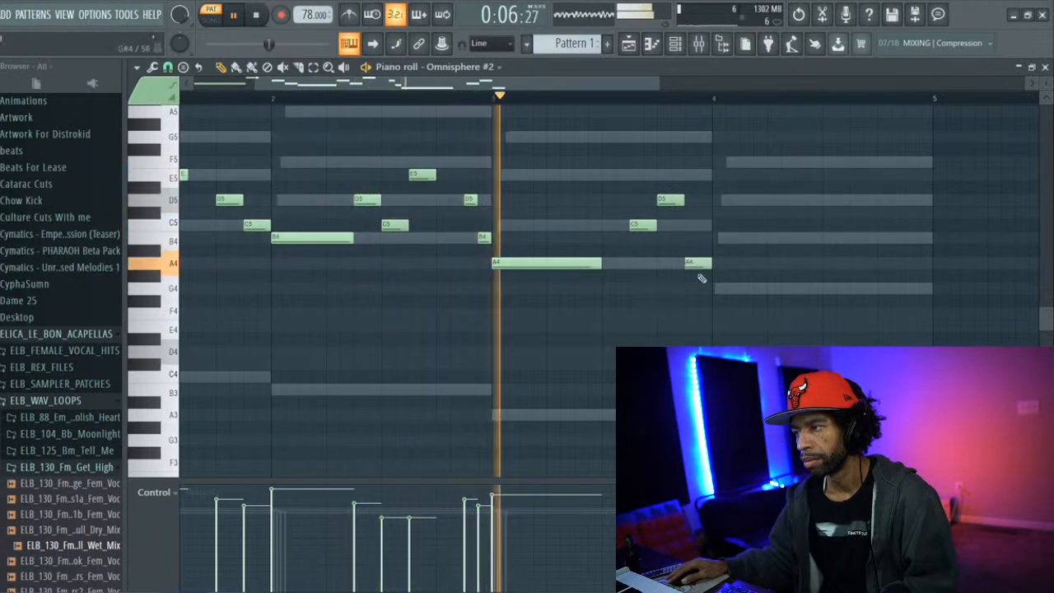
Place a G4 at the start of bar 4 and lengthen it to two beats
click(715, 289)
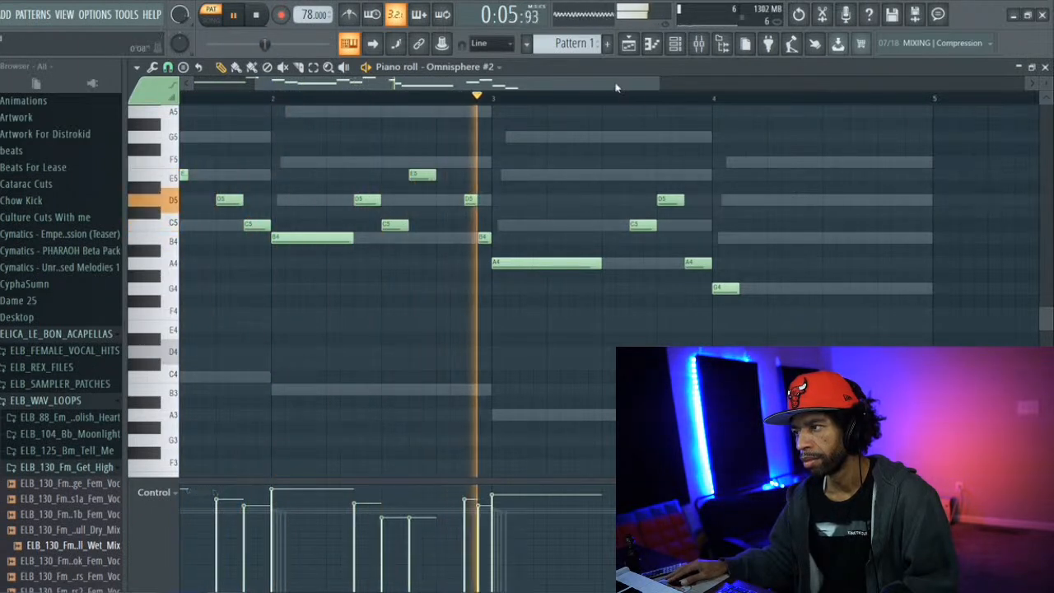
drag(737, 293, 821, 292)
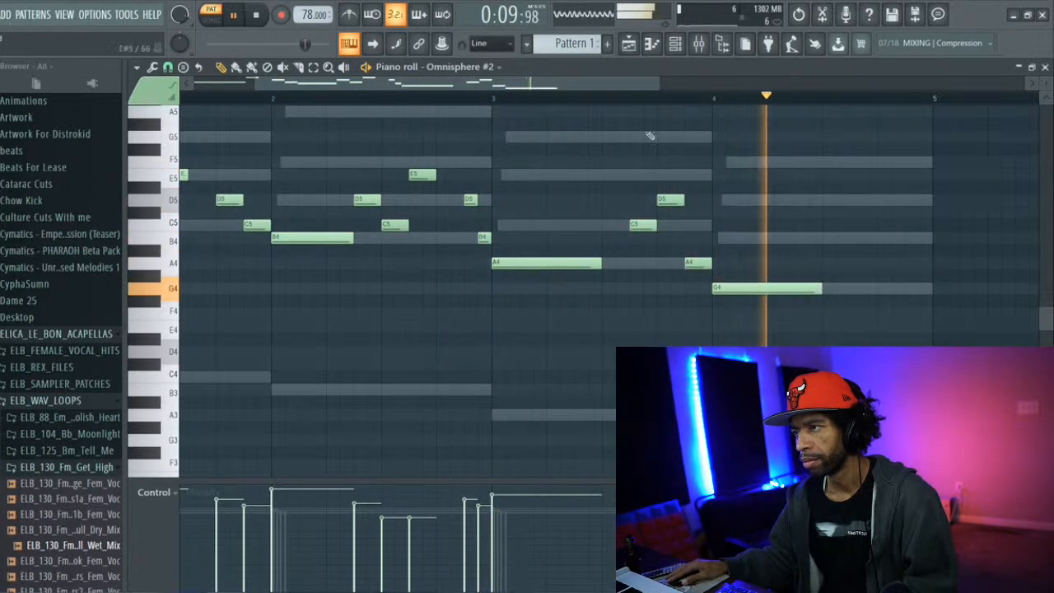
drag(603, 86, 650, 93)
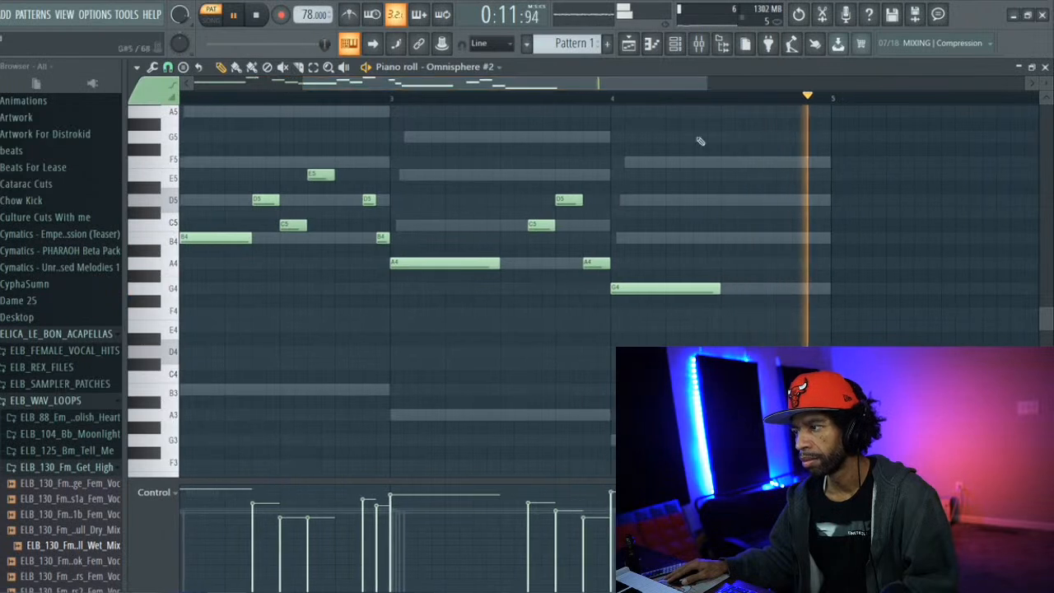
Add two quarter-beat B4s half a beat apart from beat 3 of bar 4, a half-beat D5 on beat 4, and a G4 half a beat after it
click(722, 238)
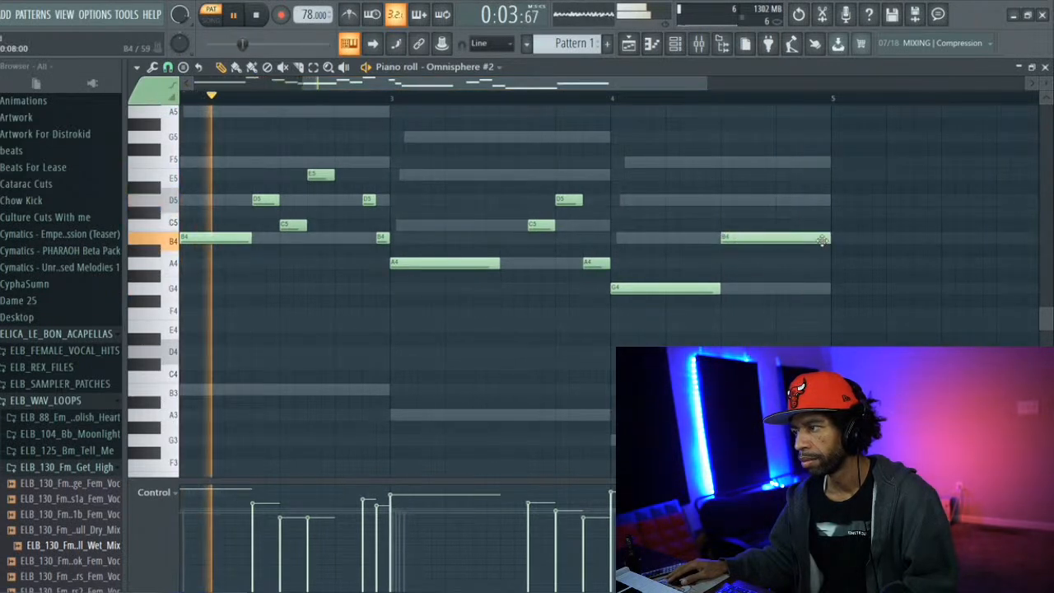
drag(827, 238, 730, 236)
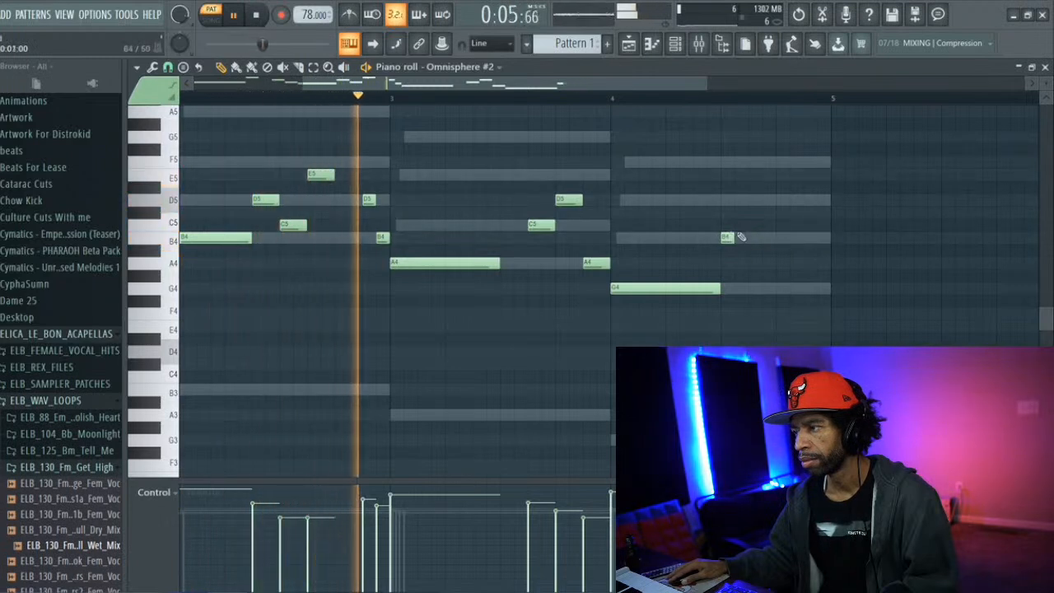
click(754, 238)
click(782, 201)
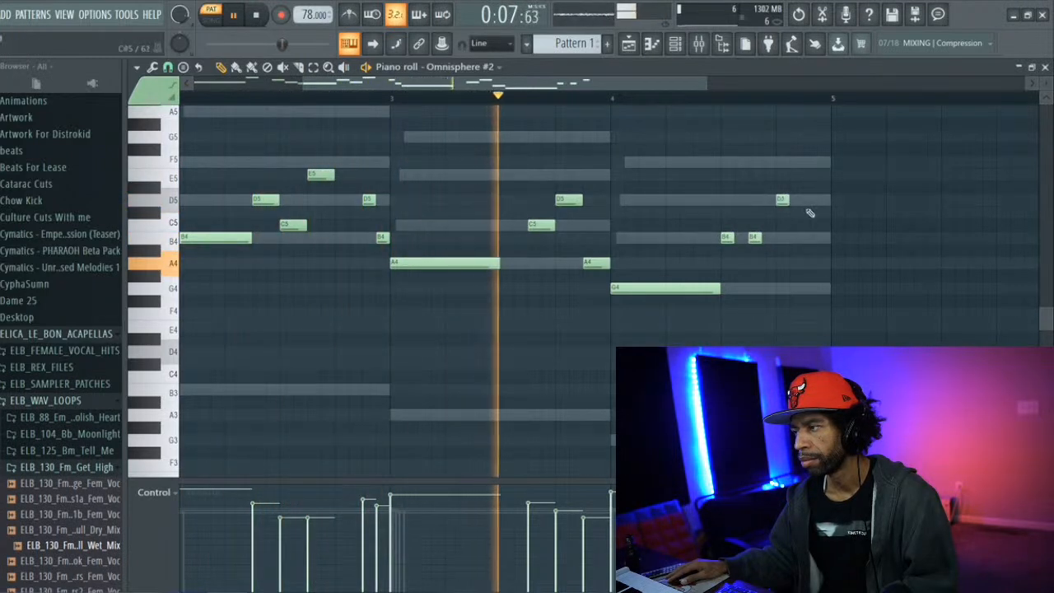
drag(789, 201, 799, 203)
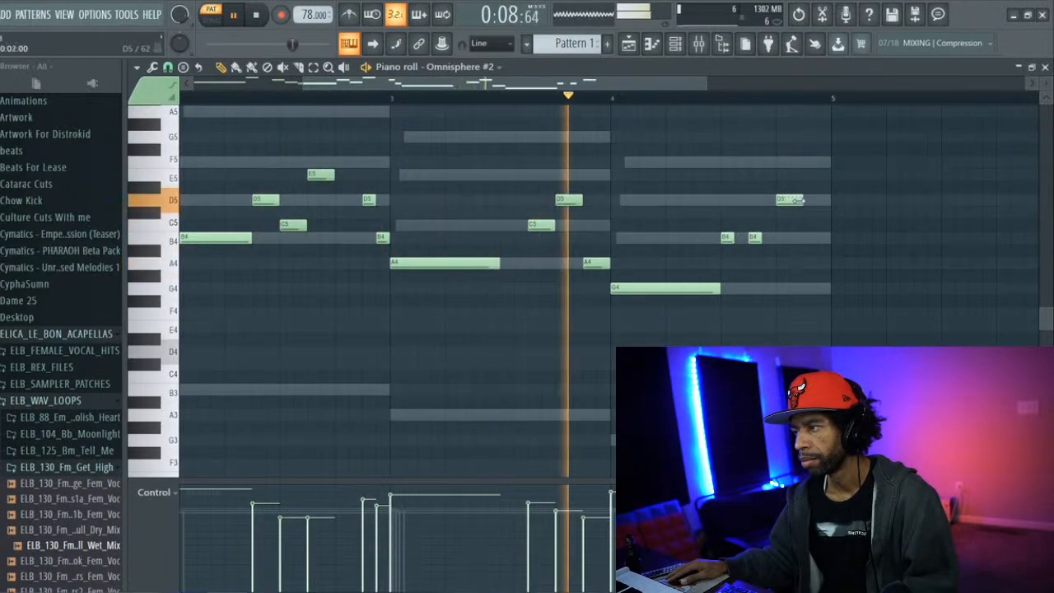
click(806, 287)
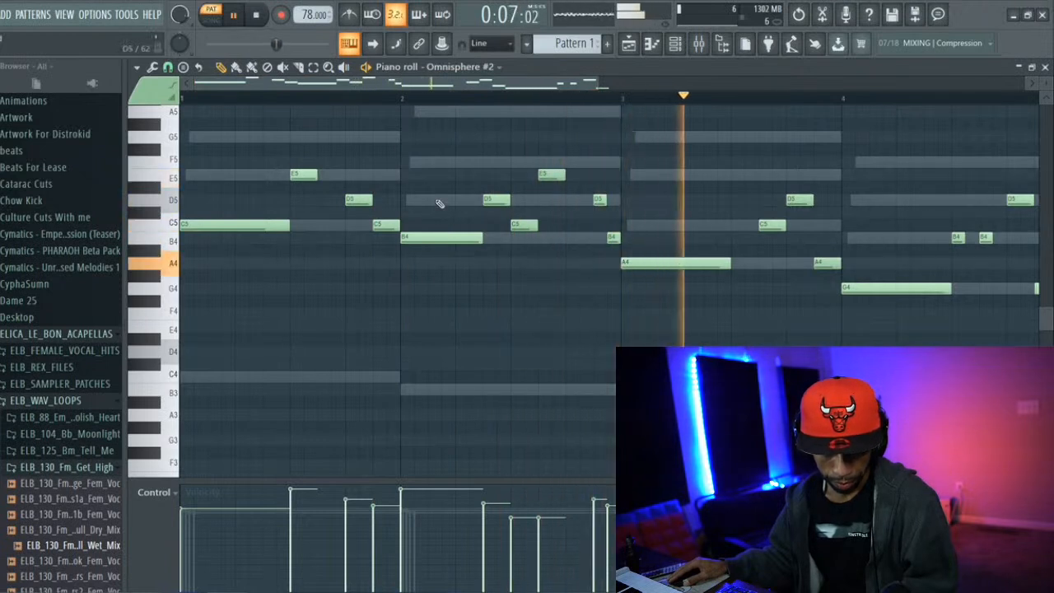
Restart playback from the beginning to review the melody over the chords, and stop it
click(258, 16)
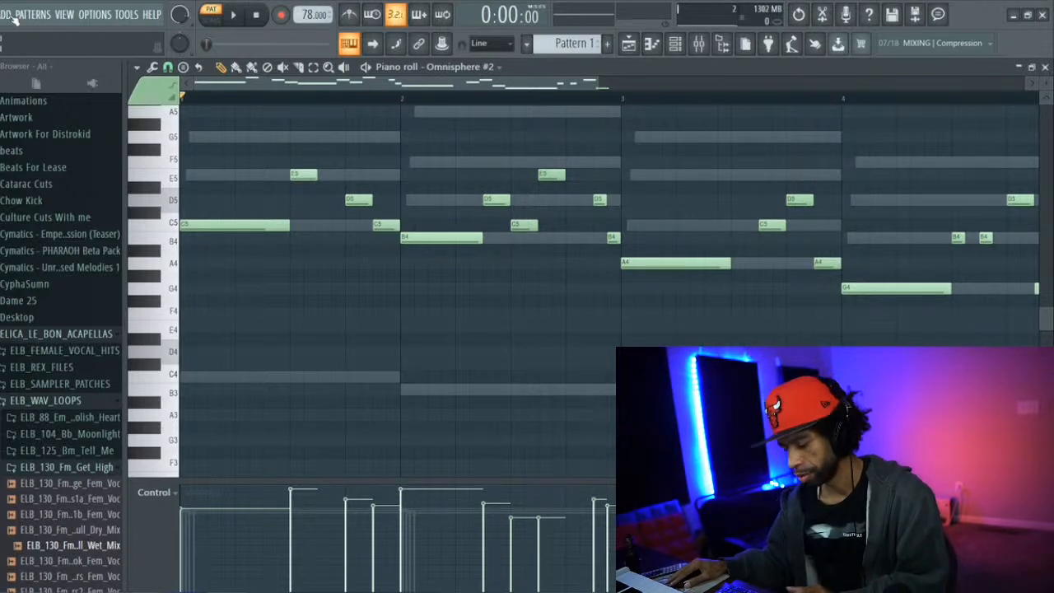
key(space)
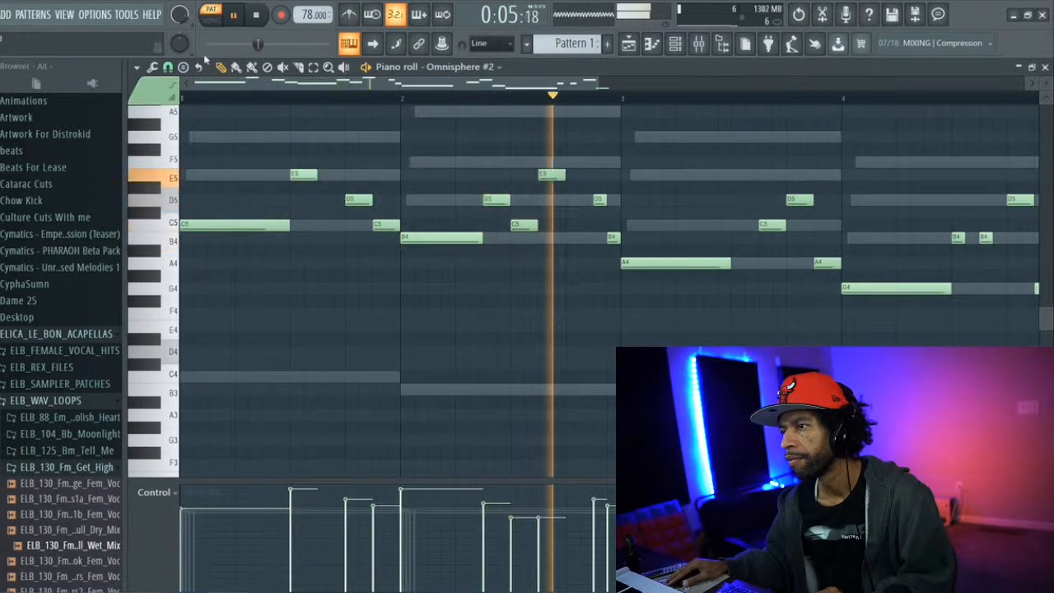
key(space)
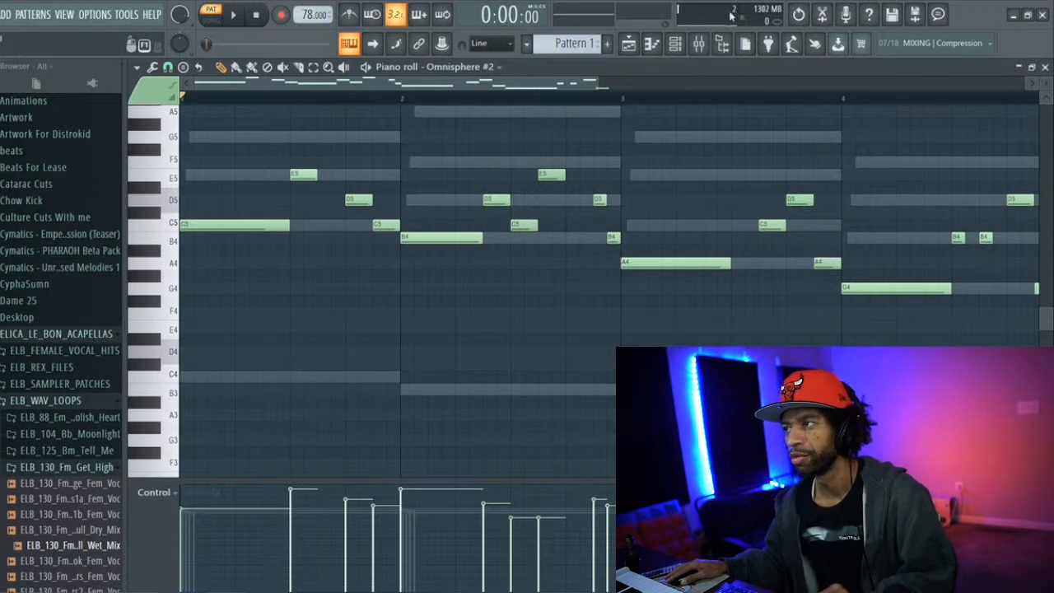
Save the project in the fl studio files folder as "54th Stream Beat 1"
click(1, 14)
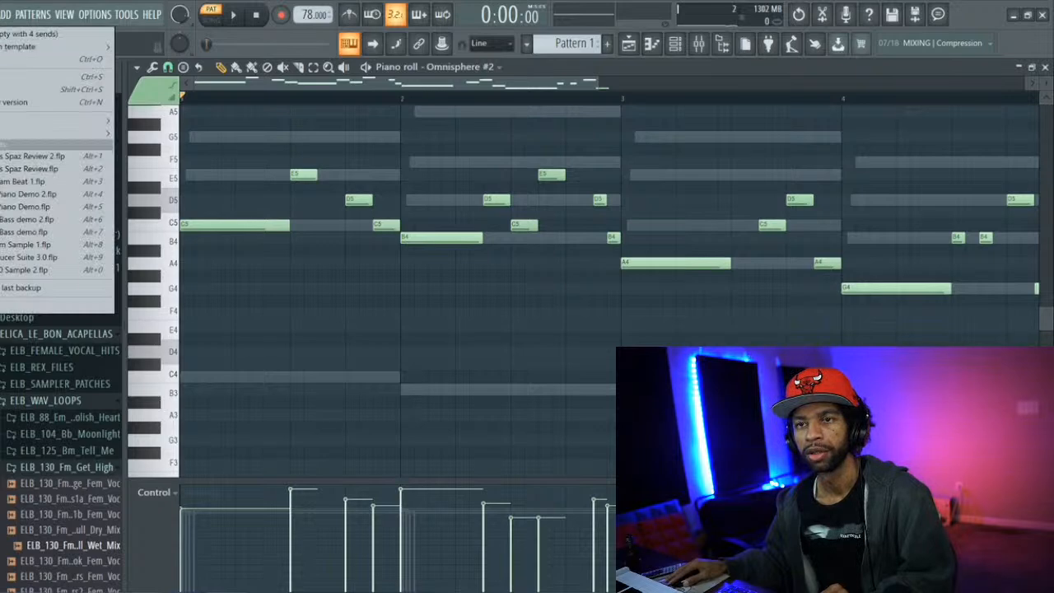
click(1, 89)
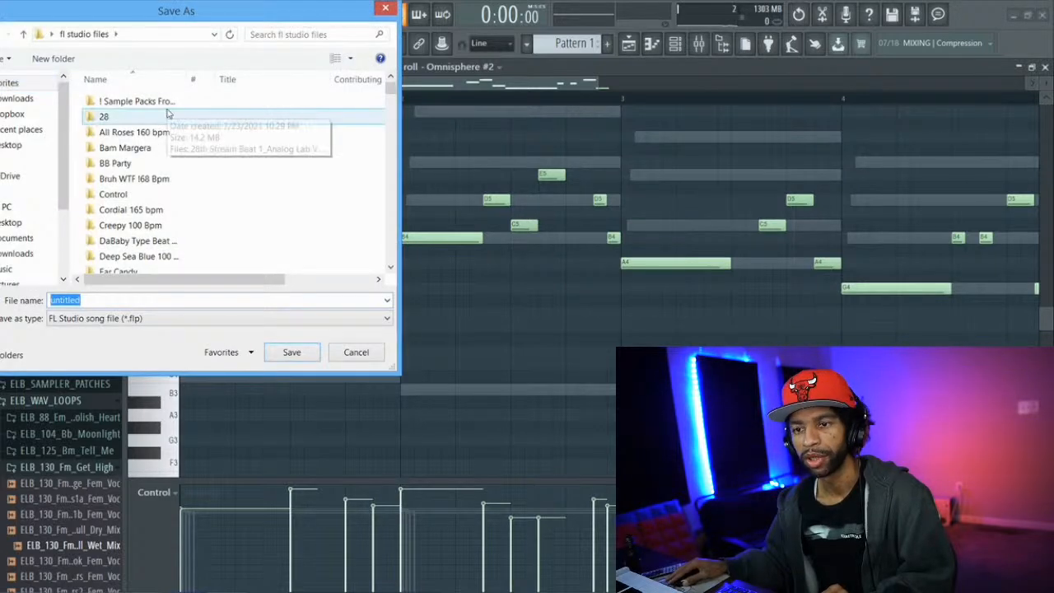
key(BackSpace)
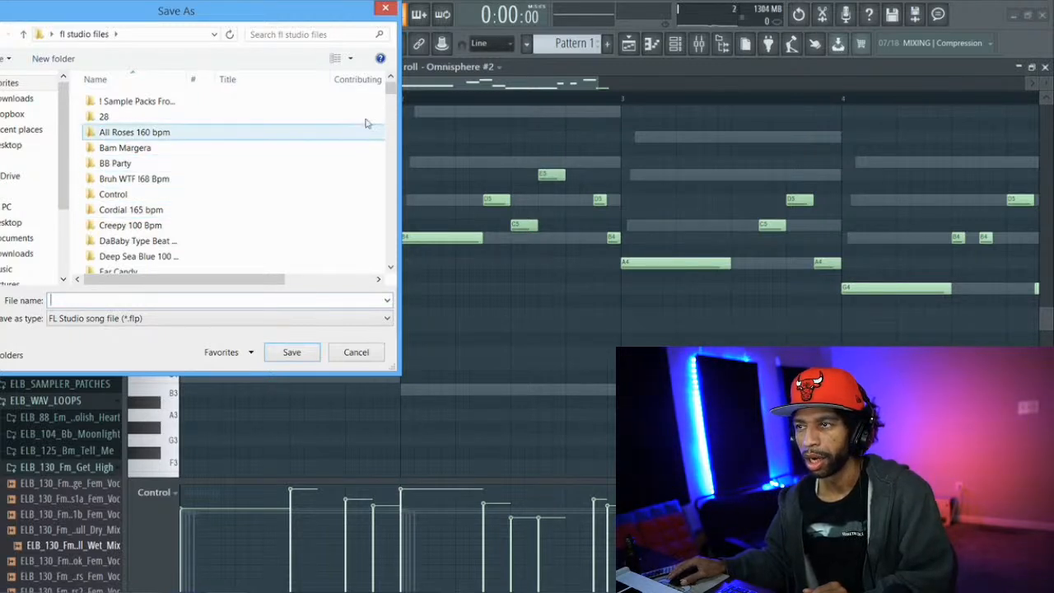
drag(390, 94, 390, 124)
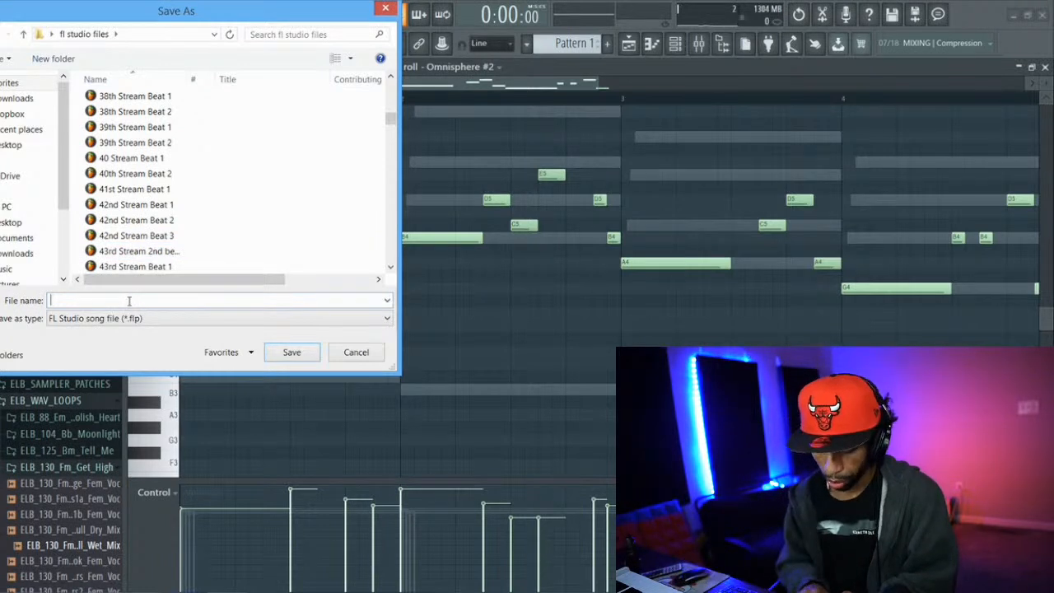
text(53)
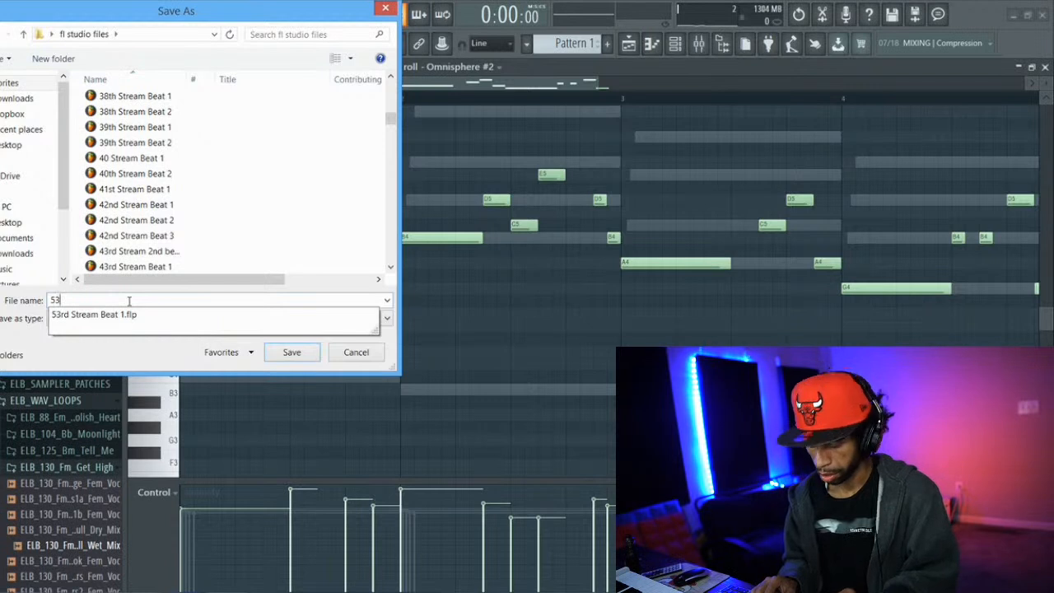
key(BackSpace)
text(4th Stream Beat 1)
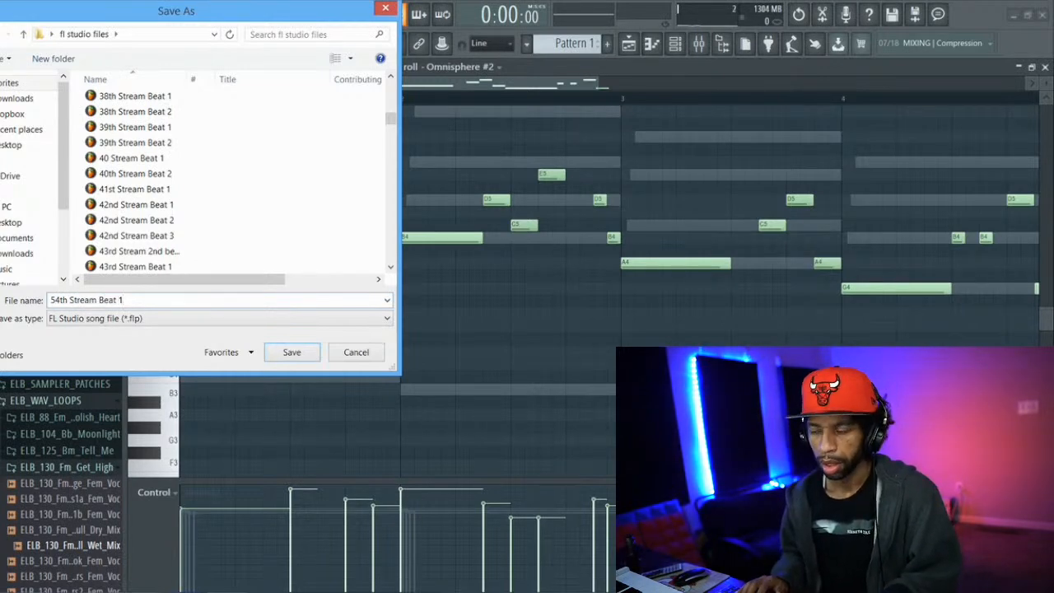
key(Return)
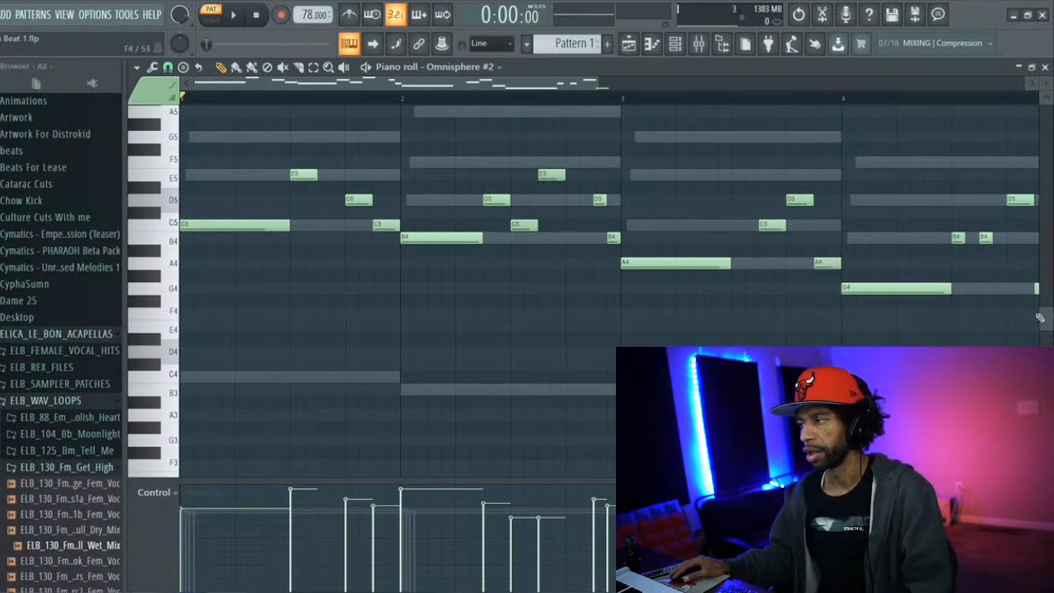
Open the channel rack over the piano roll
click(676, 45)
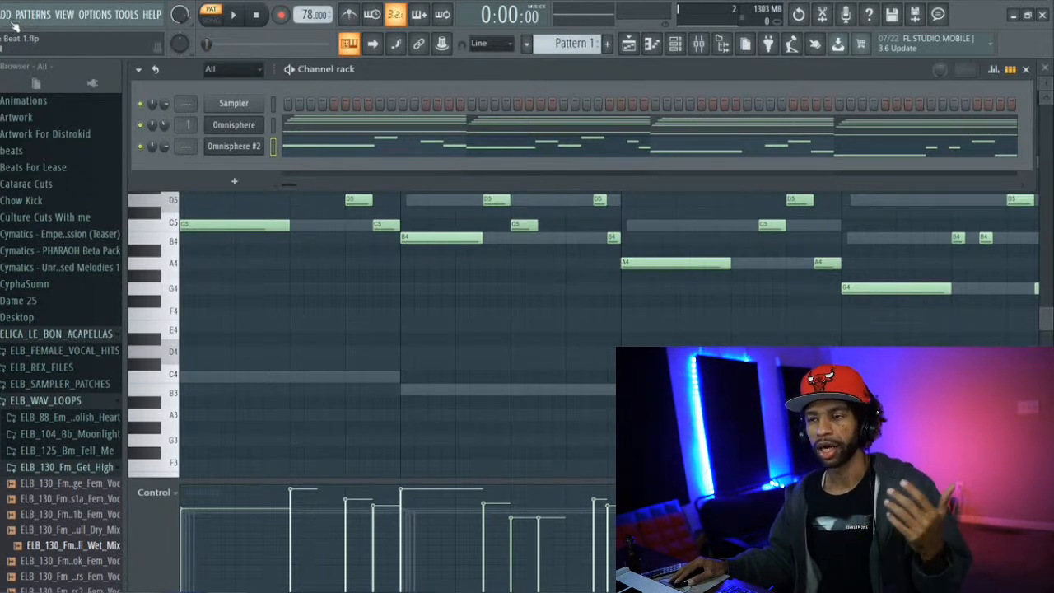
Add a third Omnisphere instance to the channel rack and move its window clear of the upper edge of the workspace
click(6, 15)
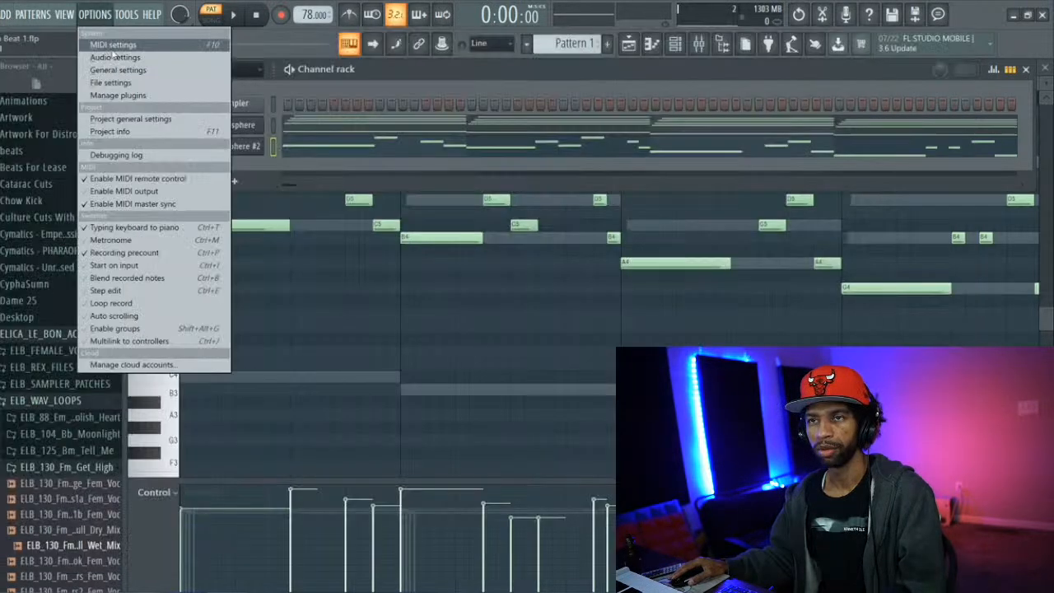
mouse_move(42, 23)
mouse_move(4, 15)
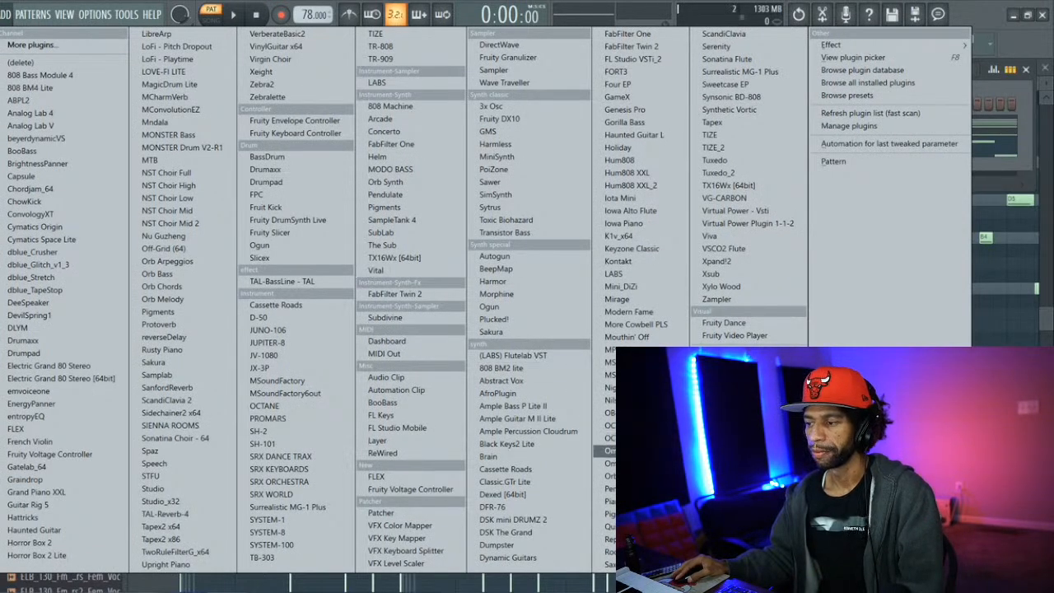
click(608, 449)
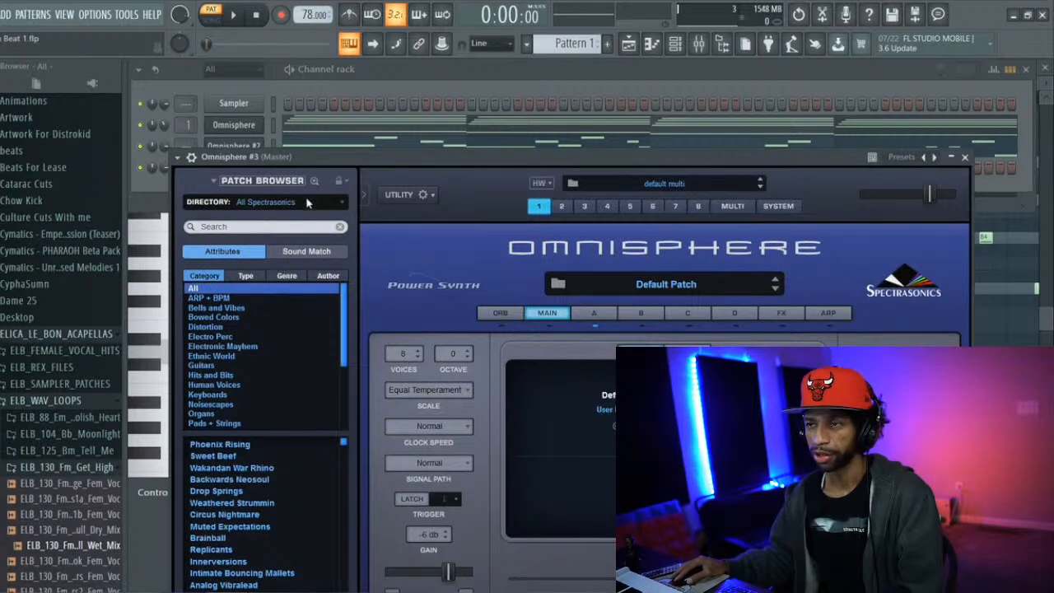
drag(382, 155, 343, 68)
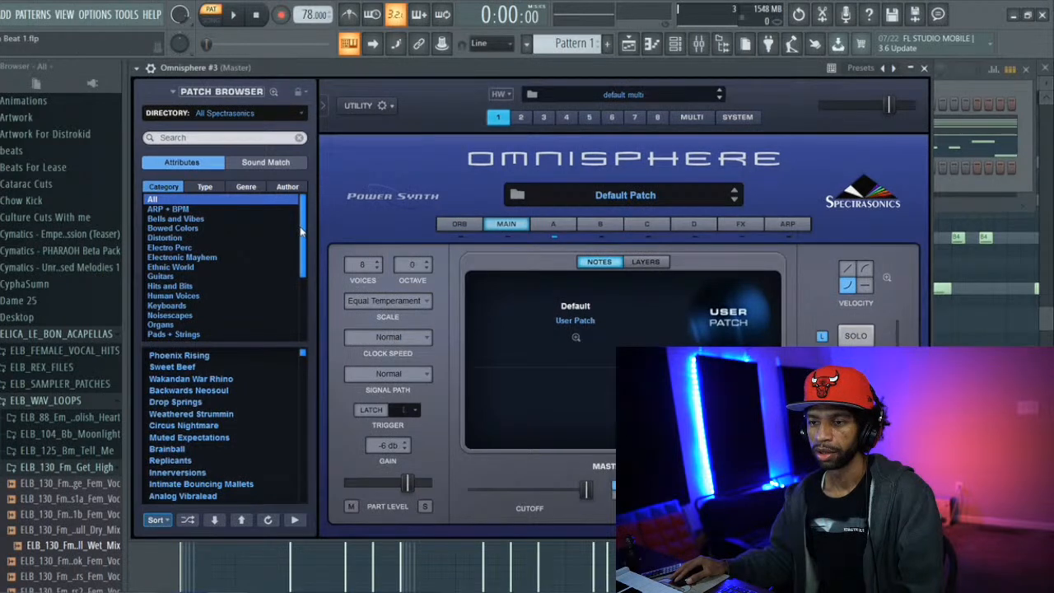
Shuffle the Pads + Strings patches, try Air Glass, load Human Flutes and audition it over the playing pattern
scroll(299, 237, down, 1)
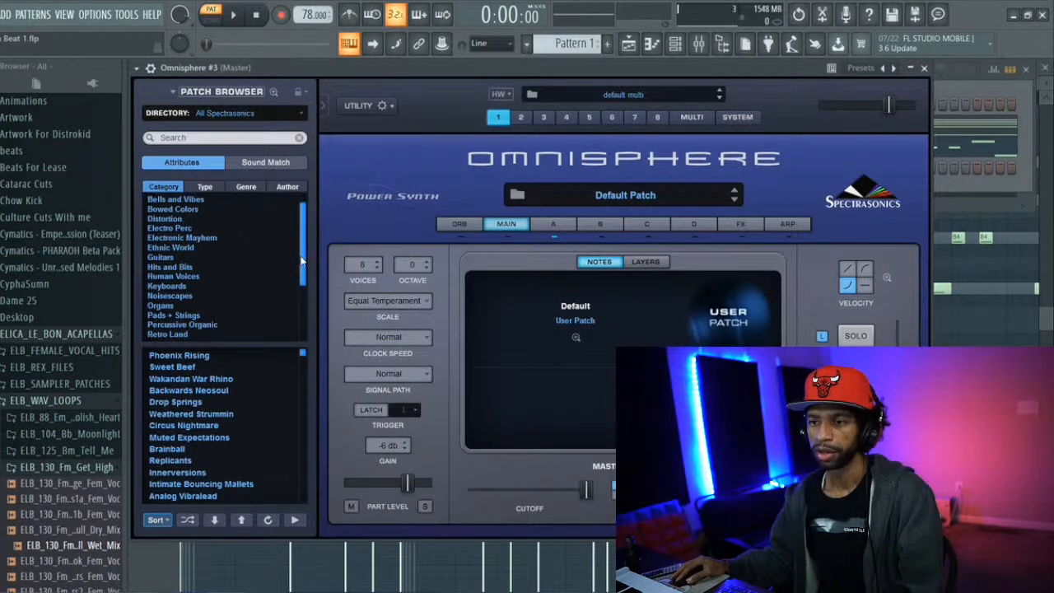
click(189, 316)
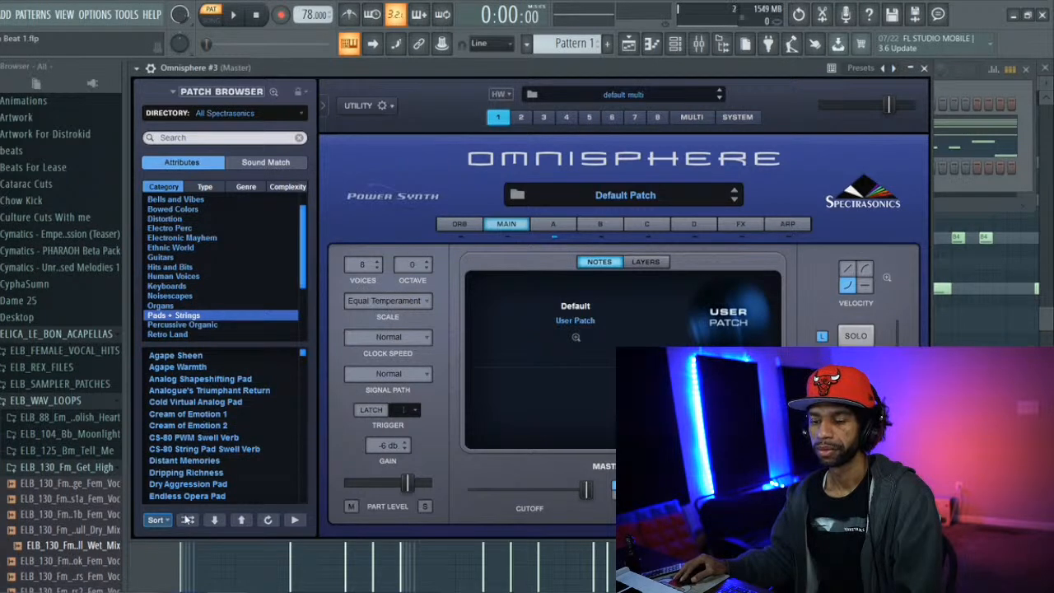
click(188, 519)
click(179, 359)
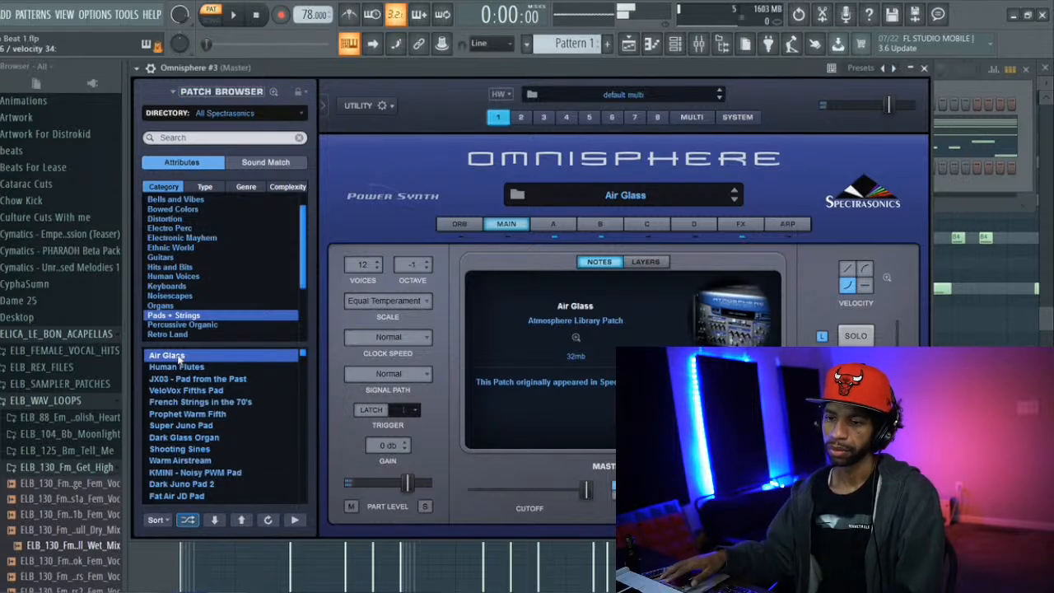
click(175, 368)
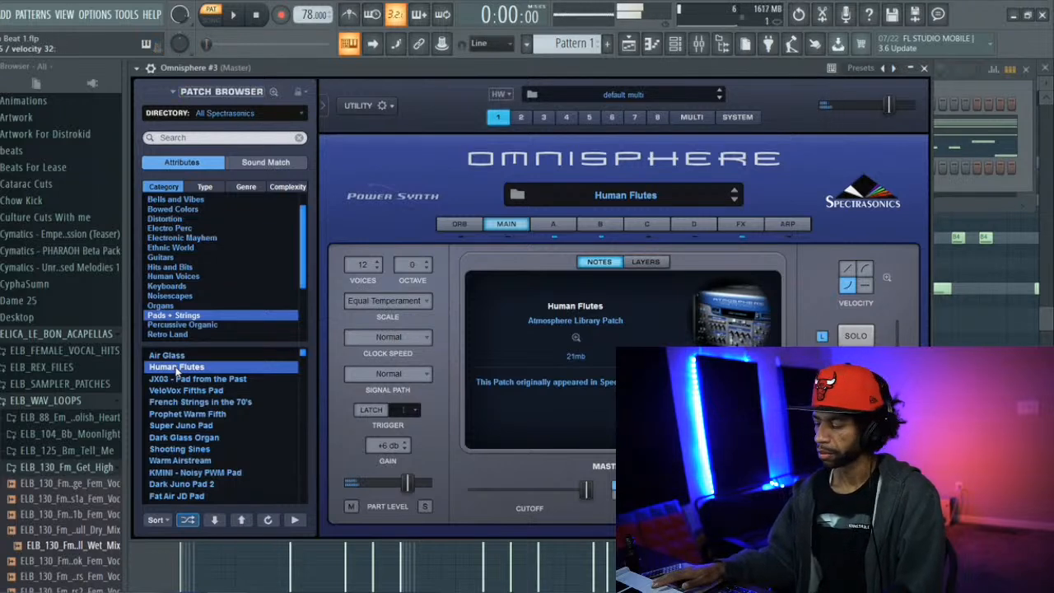
key(space)
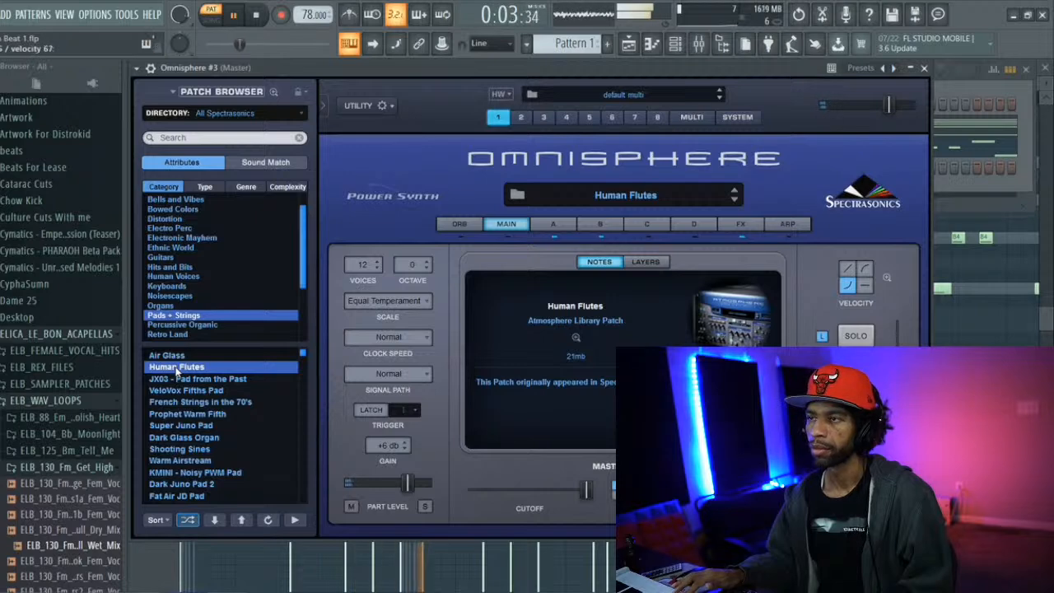
key(space)
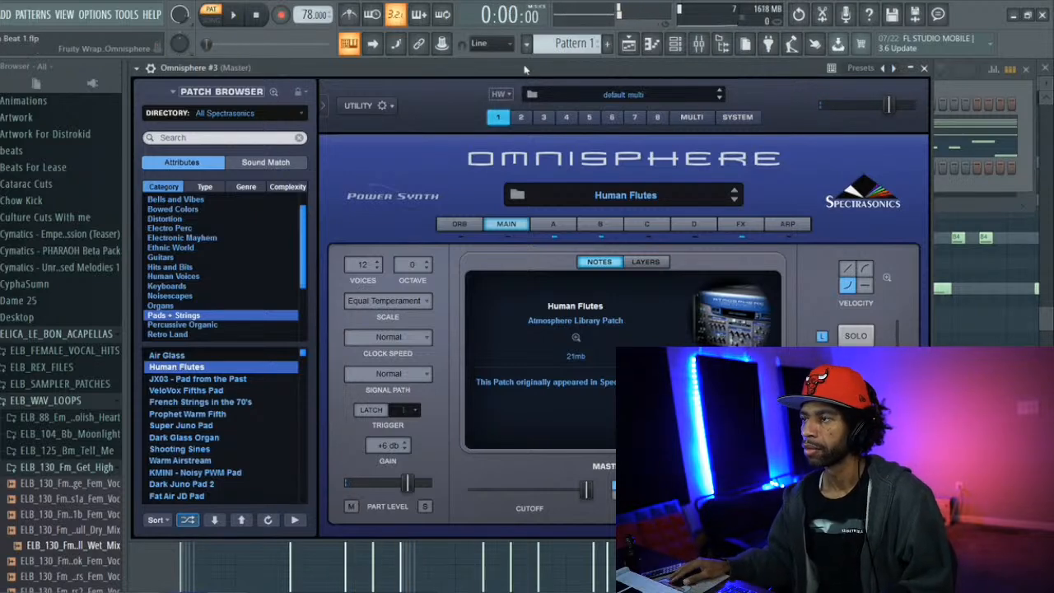
In Omnisphere #3's piano roll, add half-beat notes during playback checks: C5 at the start of bar 1 and E5 half a beat after beat 3
click(651, 46)
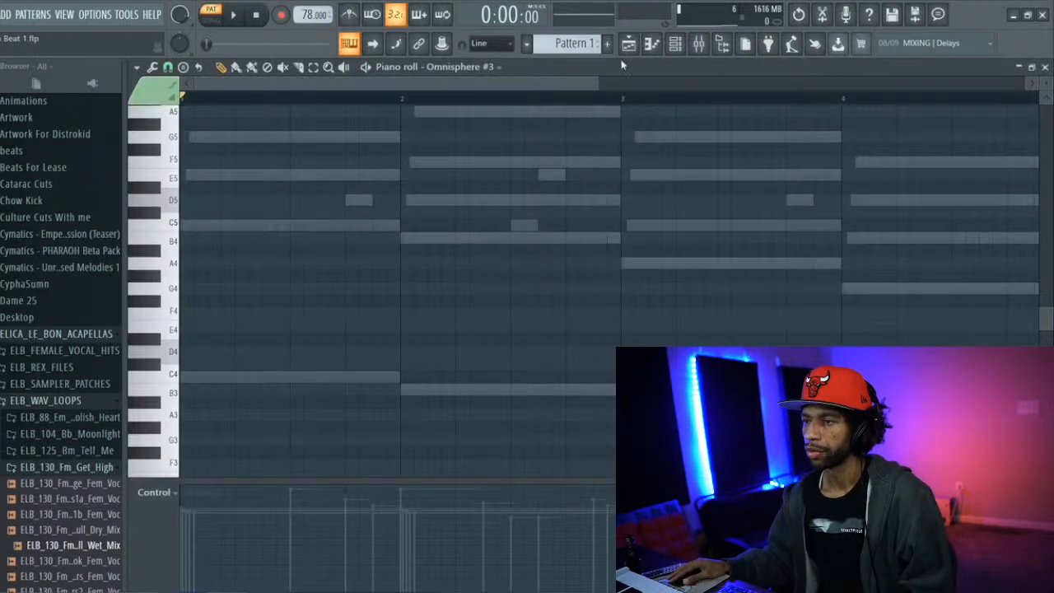
click(157, 224)
click(159, 229)
click(187, 226)
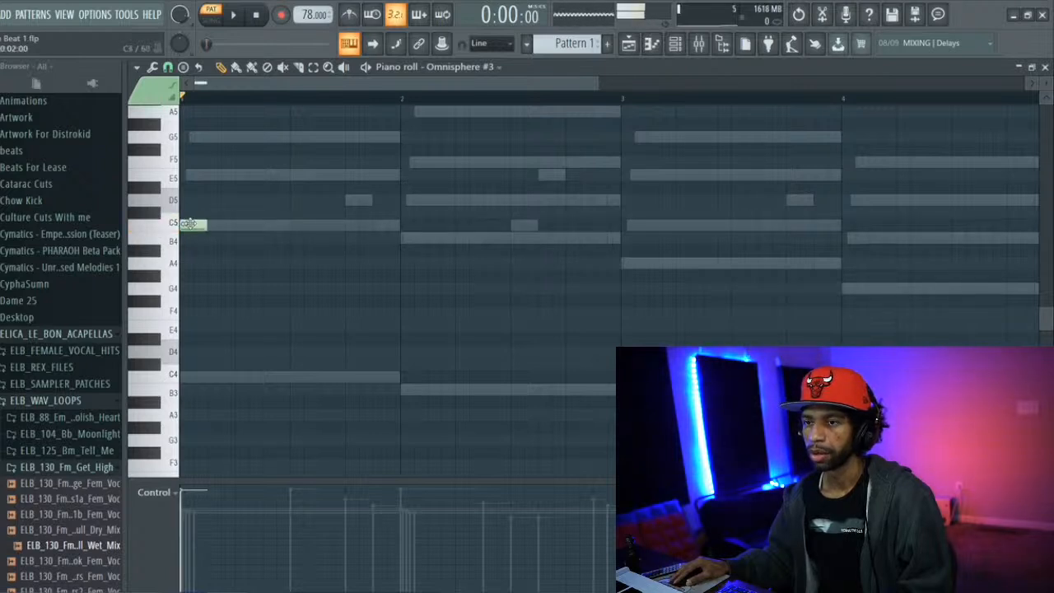
key(space)
key(space)
key(space)
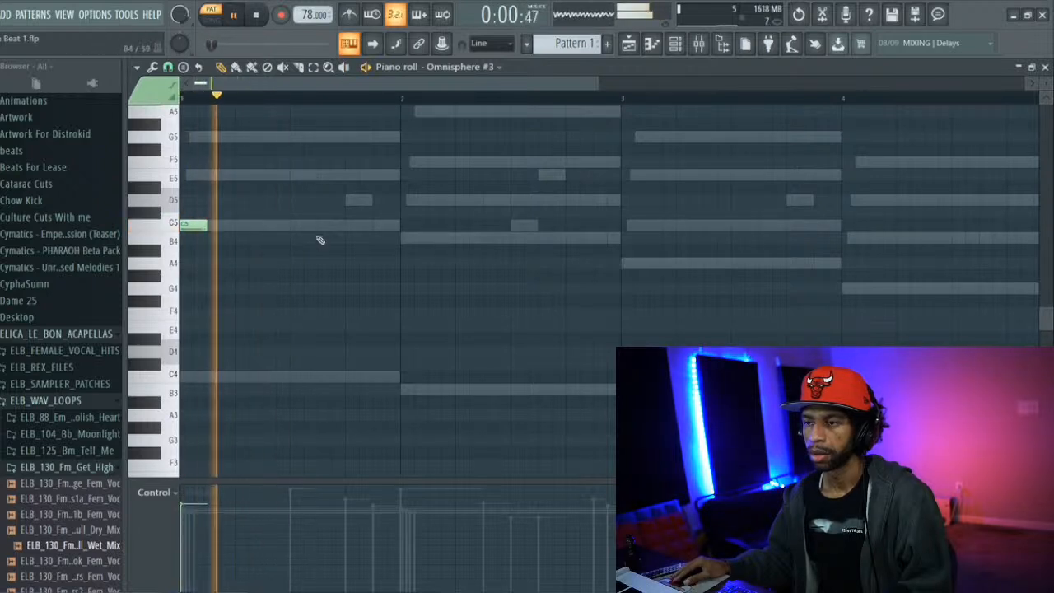
click(325, 175)
key(space)
key(space)
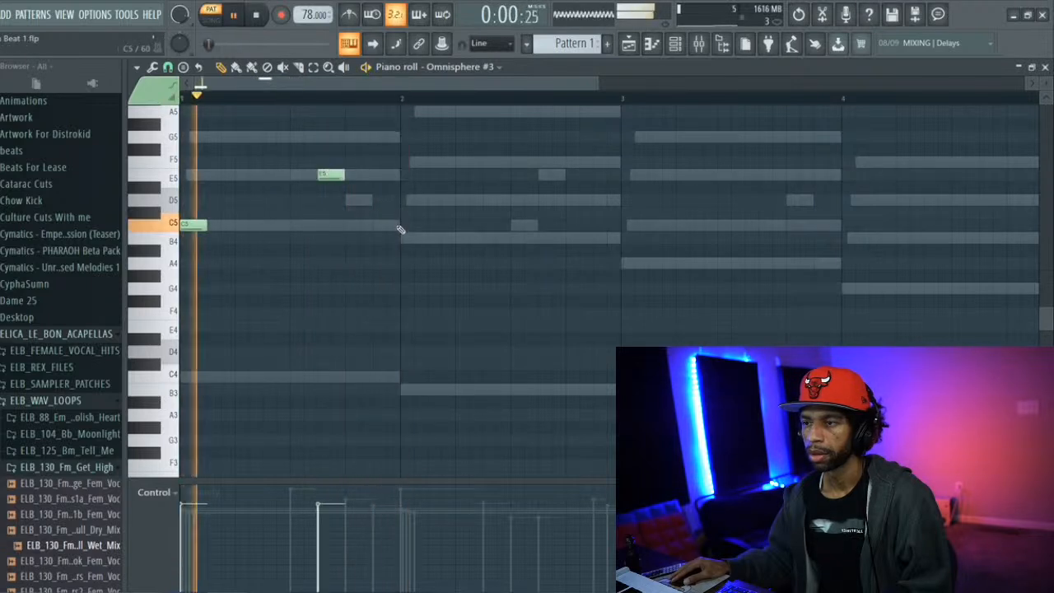
Add half-beat notes: B4 at the start of bar 2, D5 half a beat after its beat 4, and A4 at the start of bar 3
click(402, 238)
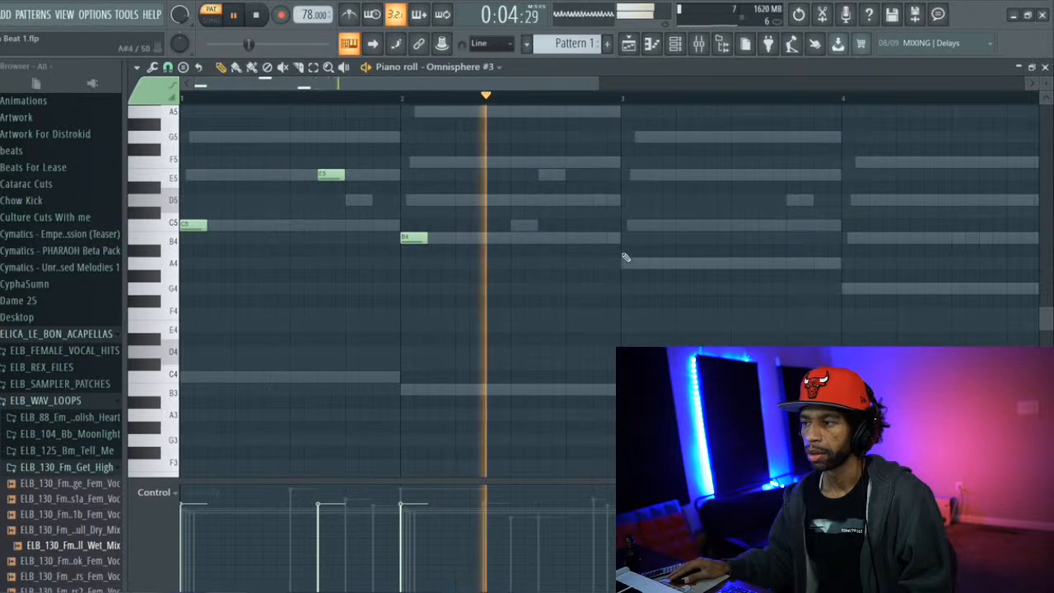
click(596, 200)
click(623, 262)
key(space)
key(space)
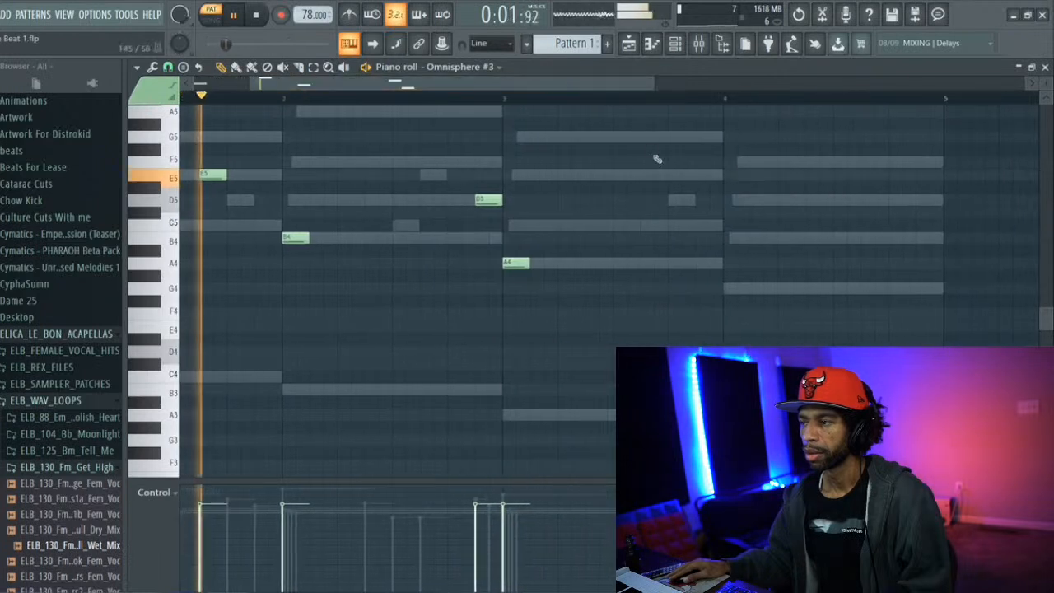
Add a half-beat G4 at the start of bar 4, and transpose all the Omnisphere #3 notes up one octave
click(728, 289)
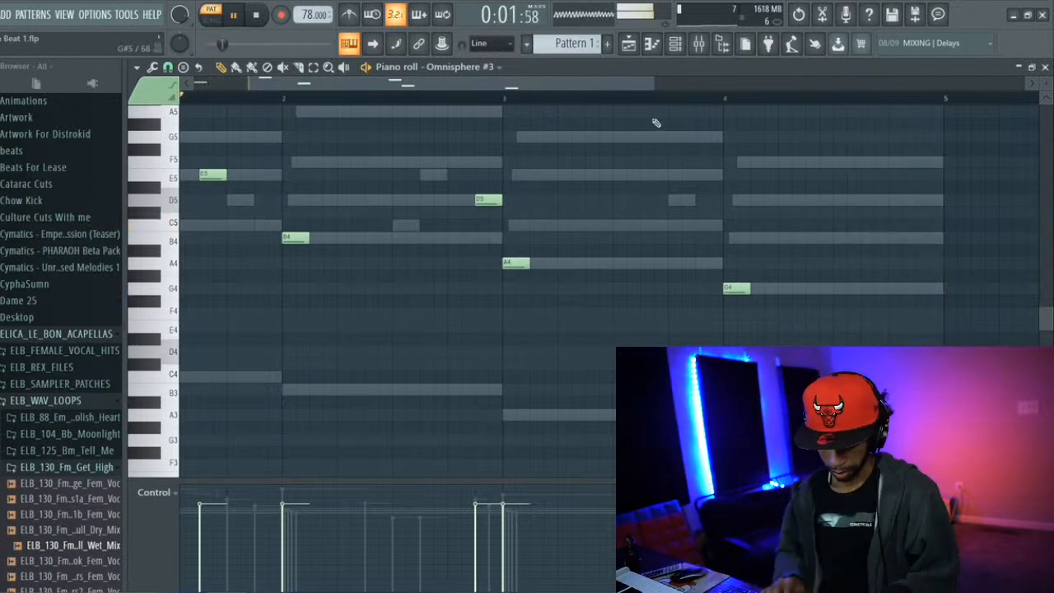
key(ctrl+a)
key(ctrl+Up)
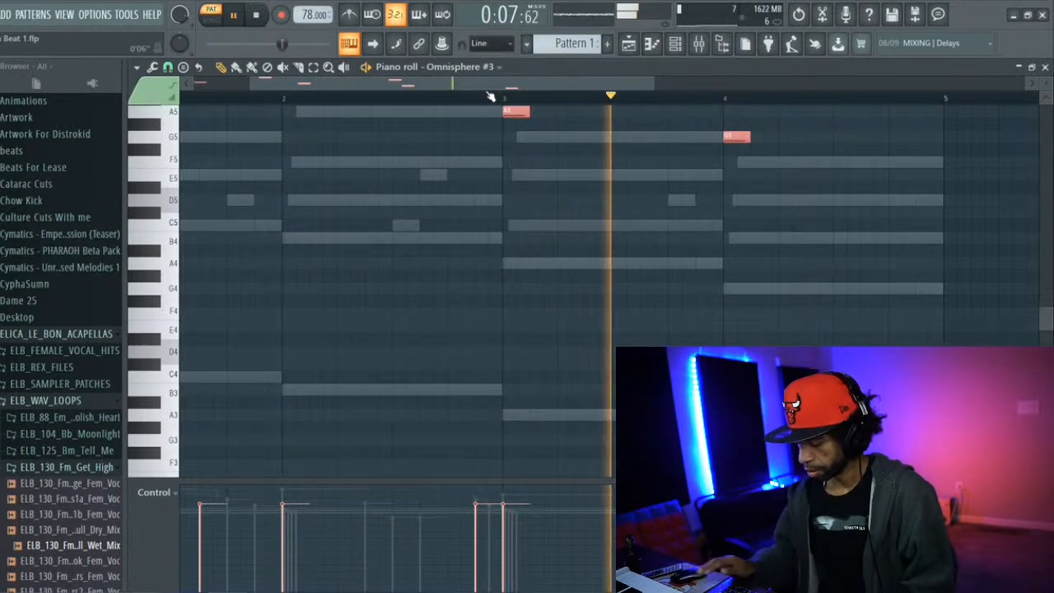
Route Omnisphere #2 to mixer track 2 and Omnisphere #3 to track 3, and select Insert 3
click(699, 44)
click(674, 44)
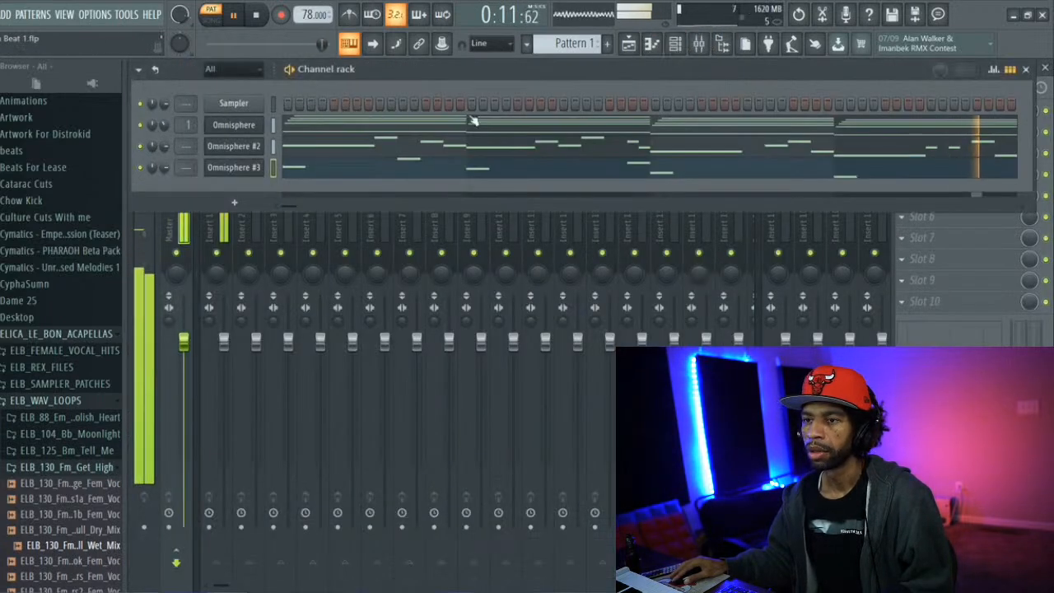
drag(192, 146, 192, 162)
click(276, 221)
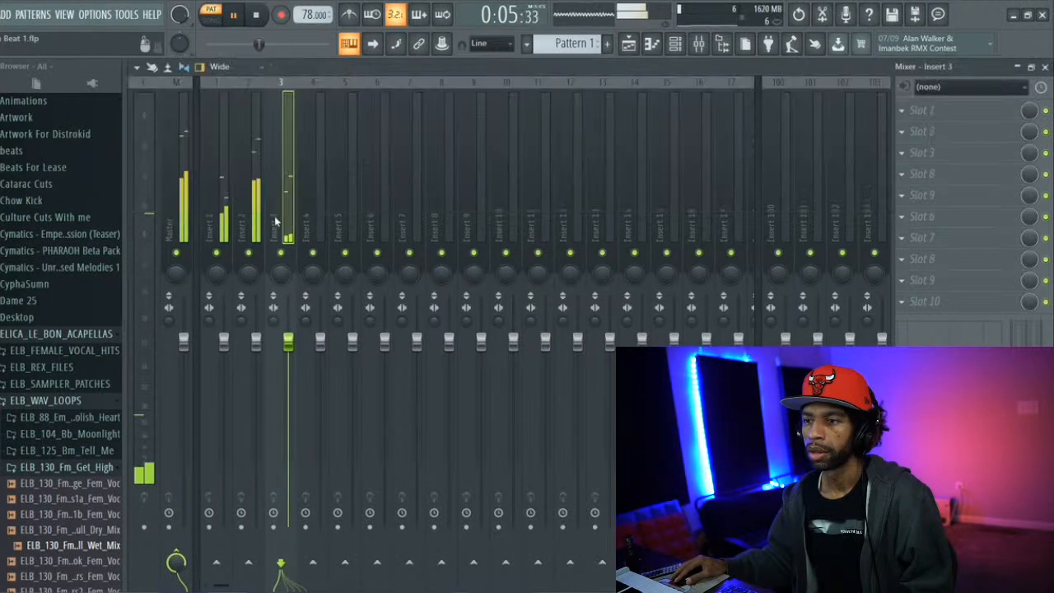
Load Fruity parametric EQ 2 in Insert 3's first effect slot and apply its Radio mastering preset
click(906, 109)
scroll(831, 144, down, 5)
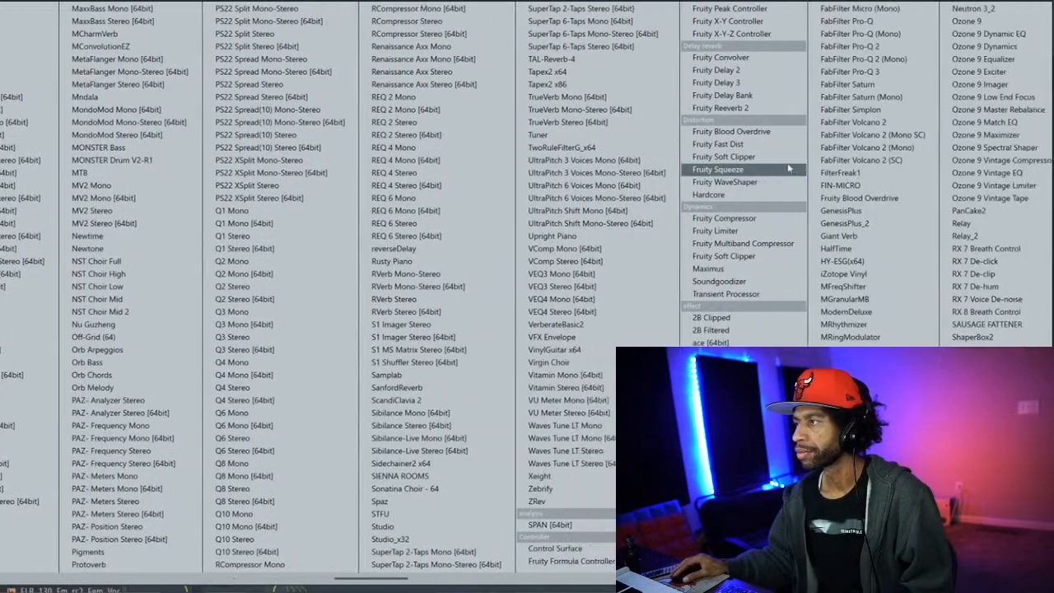
scroll(782, 169, down, 3)
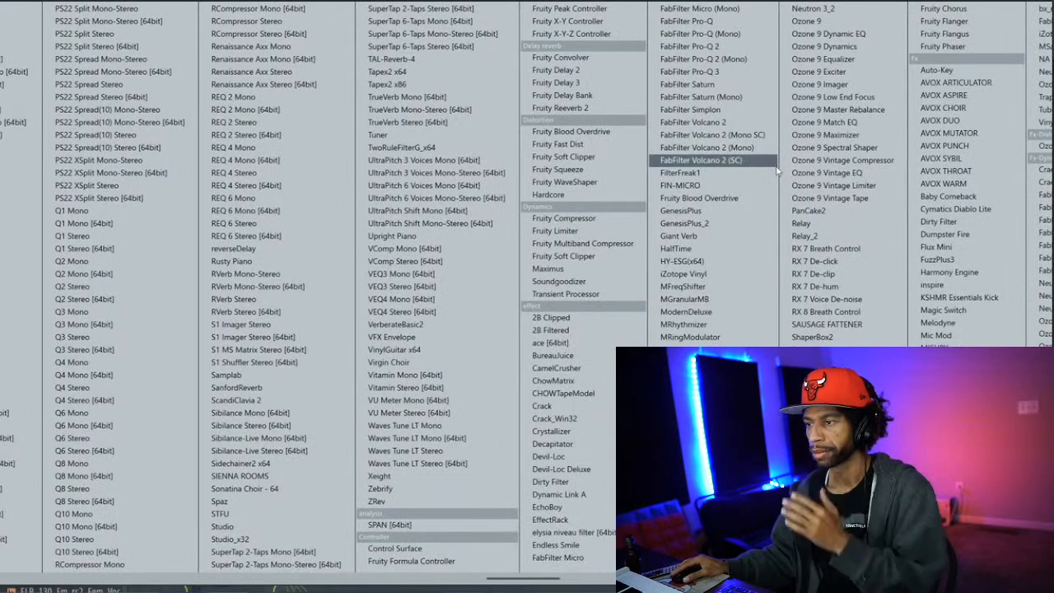
scroll(719, 222, down, 1)
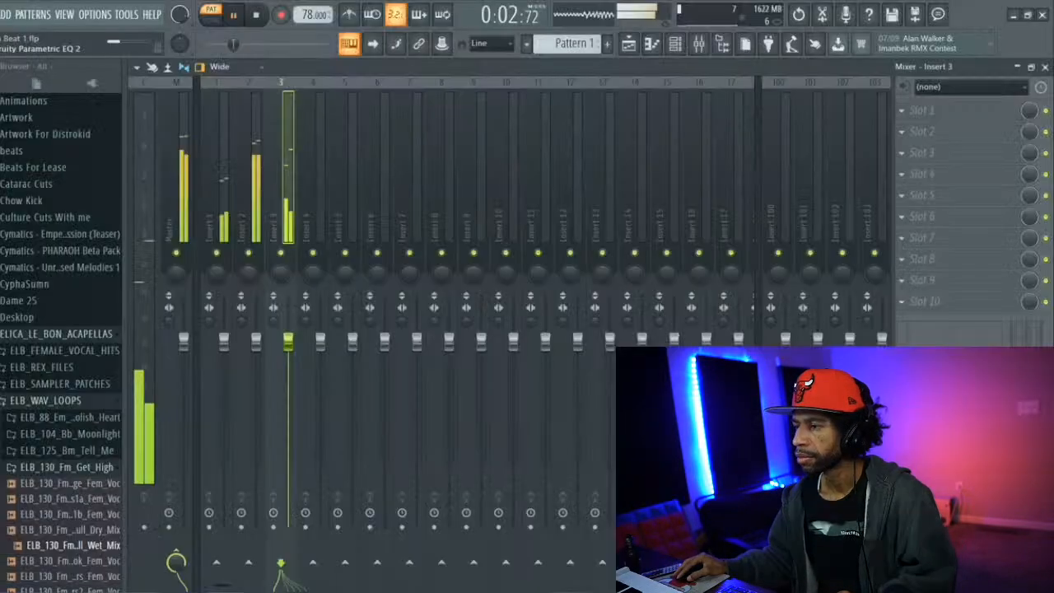
click(556, 122)
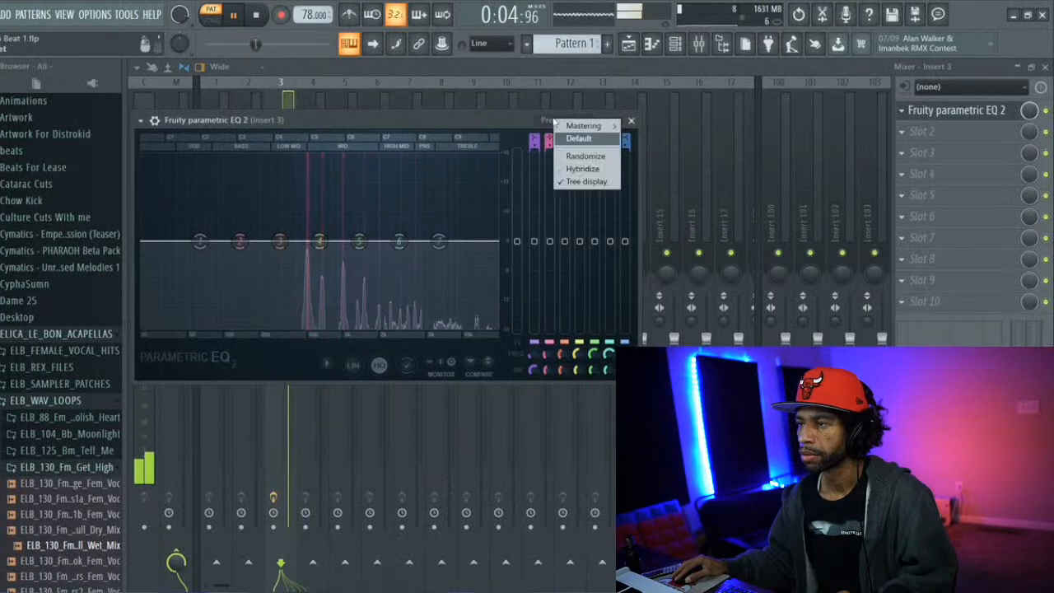
mouse_move(589, 126)
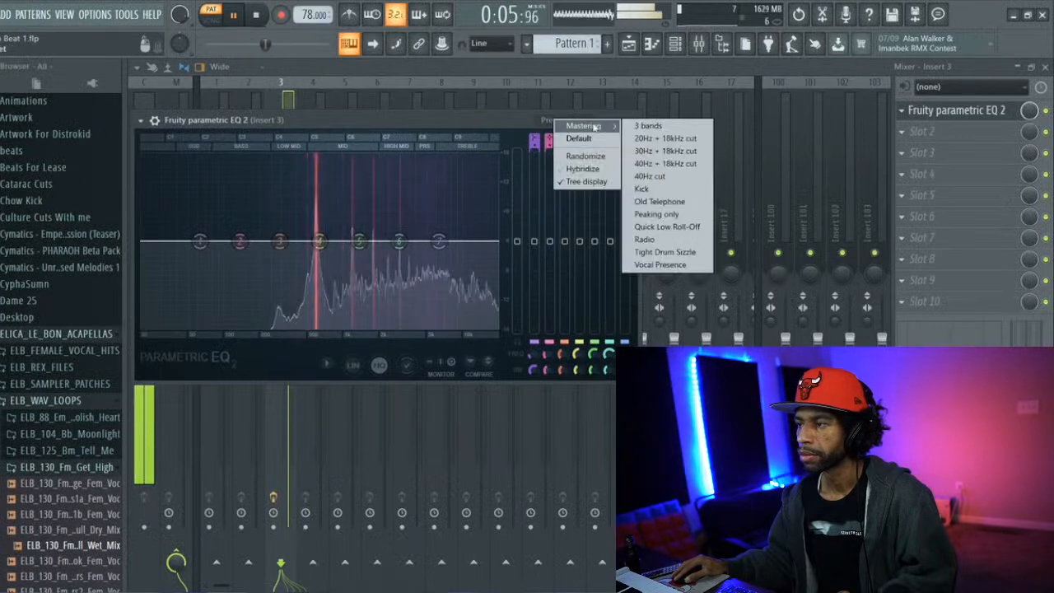
click(654, 239)
Lower the EQ's band 5 boost and shift band 7 to a lower frequency, and turn down Insert 3's fader
drag(383, 211, 378, 231)
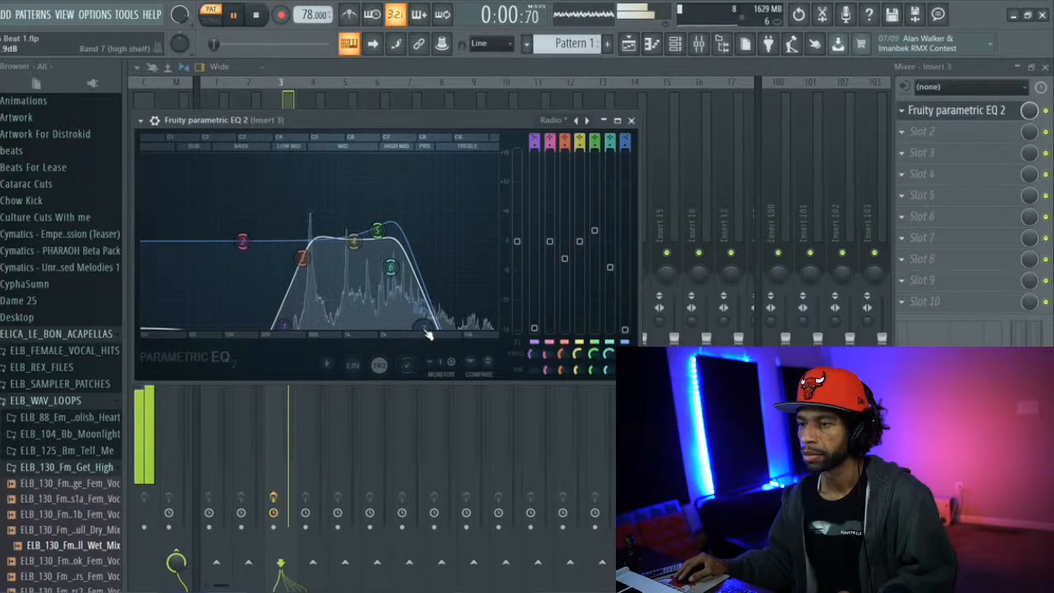
drag(430, 331, 417, 330)
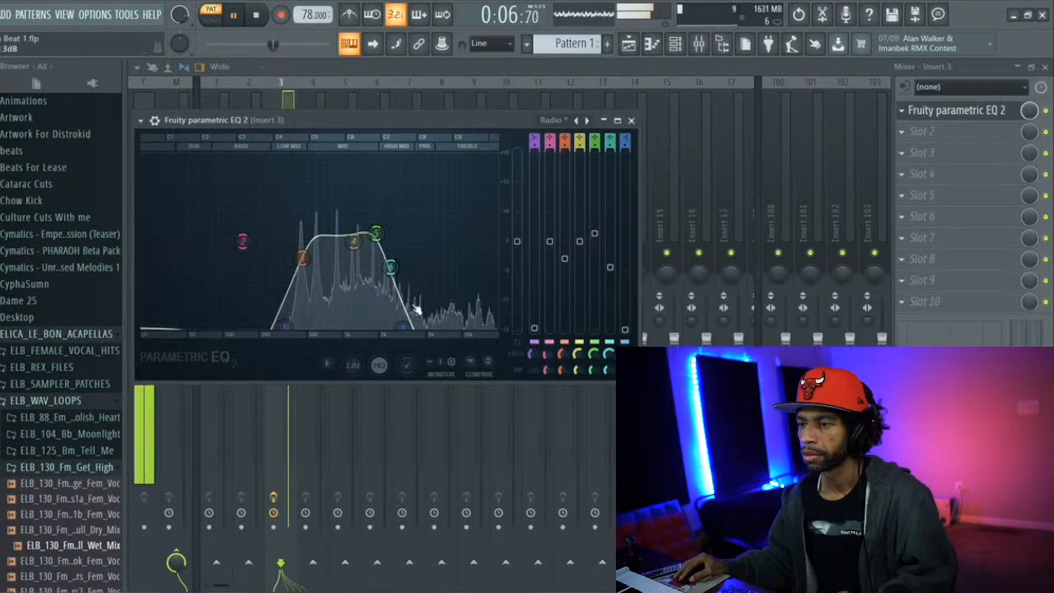
click(388, 76)
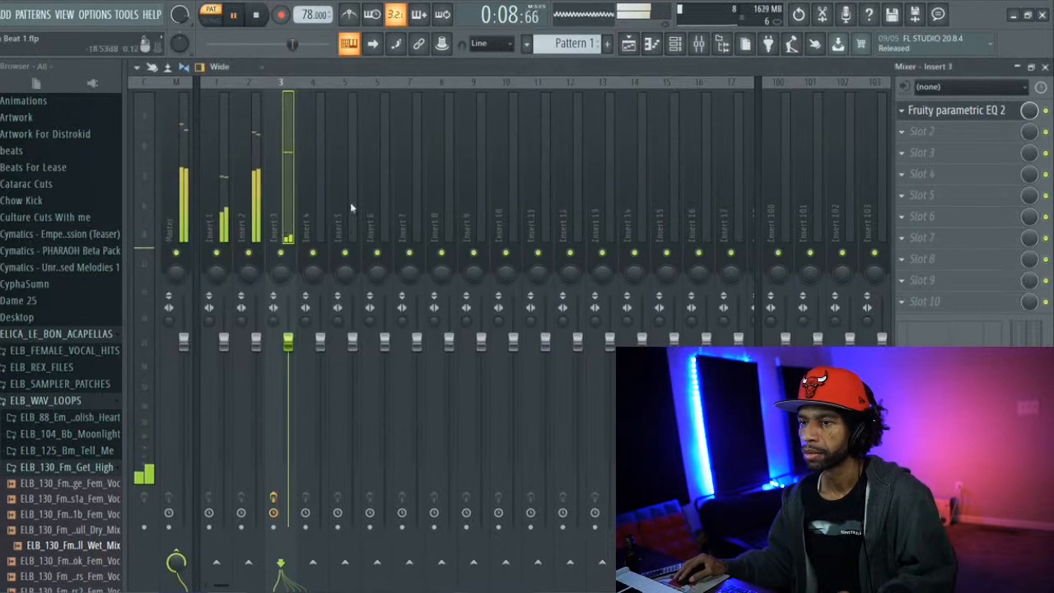
drag(287, 339, 287, 370)
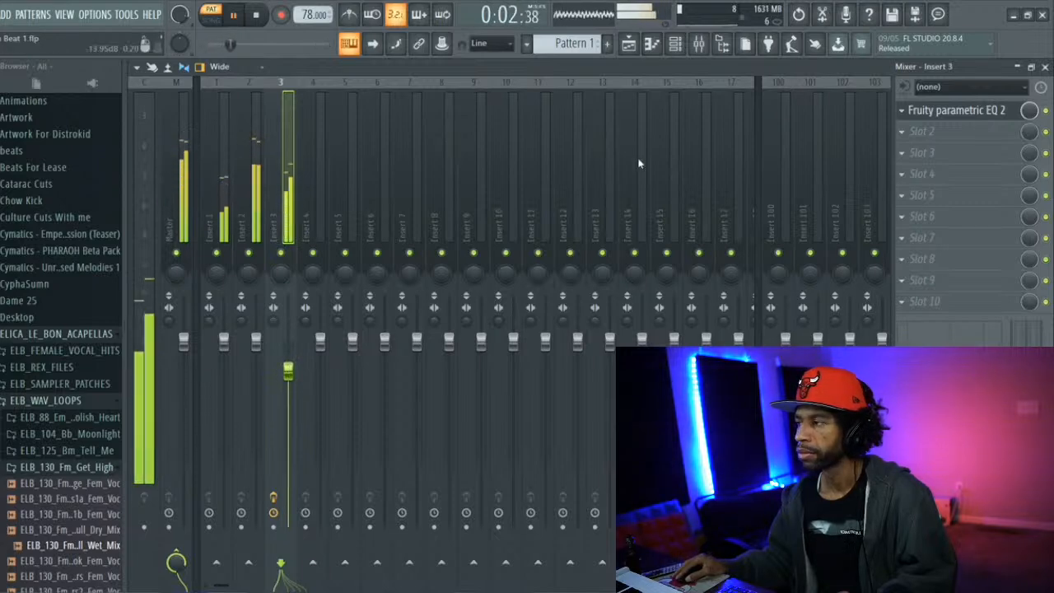
Load RVerb Stereo in Insert 3's second effect slot at a reduced mix level, and raise the track's fader slightly
click(911, 134)
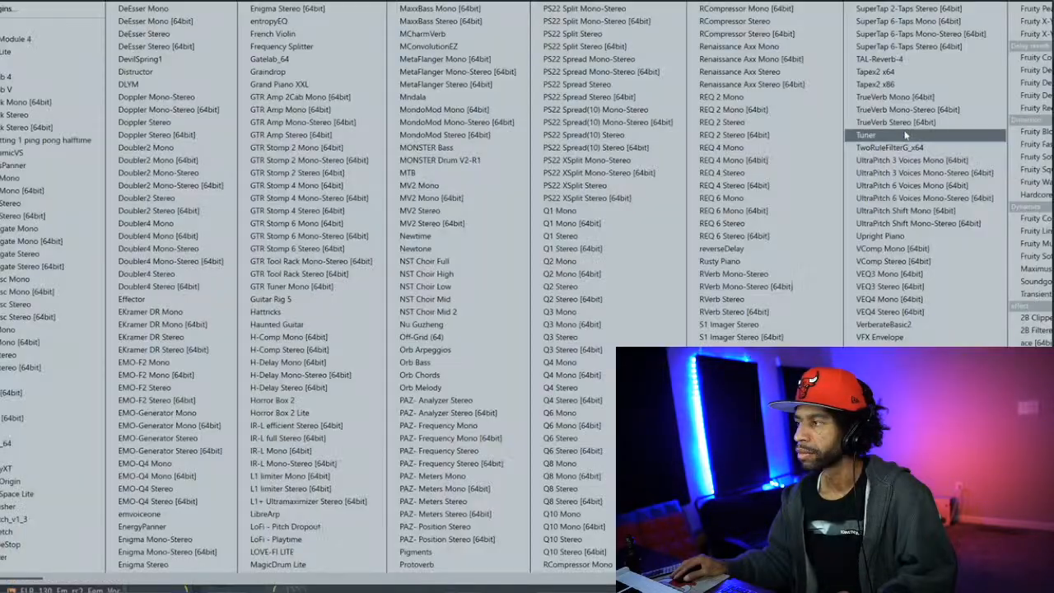
click(786, 306)
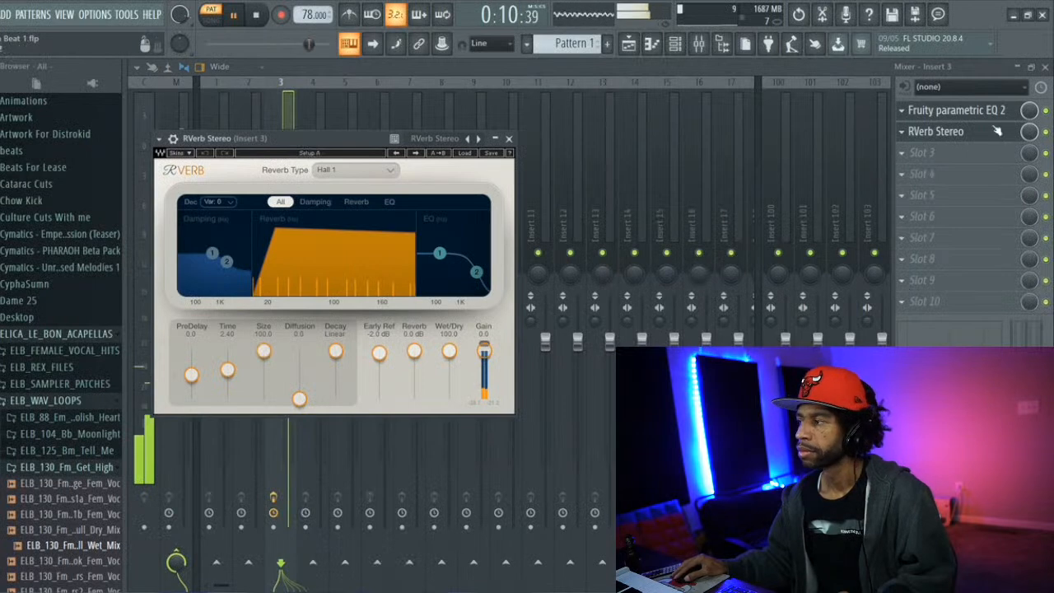
click(997, 131)
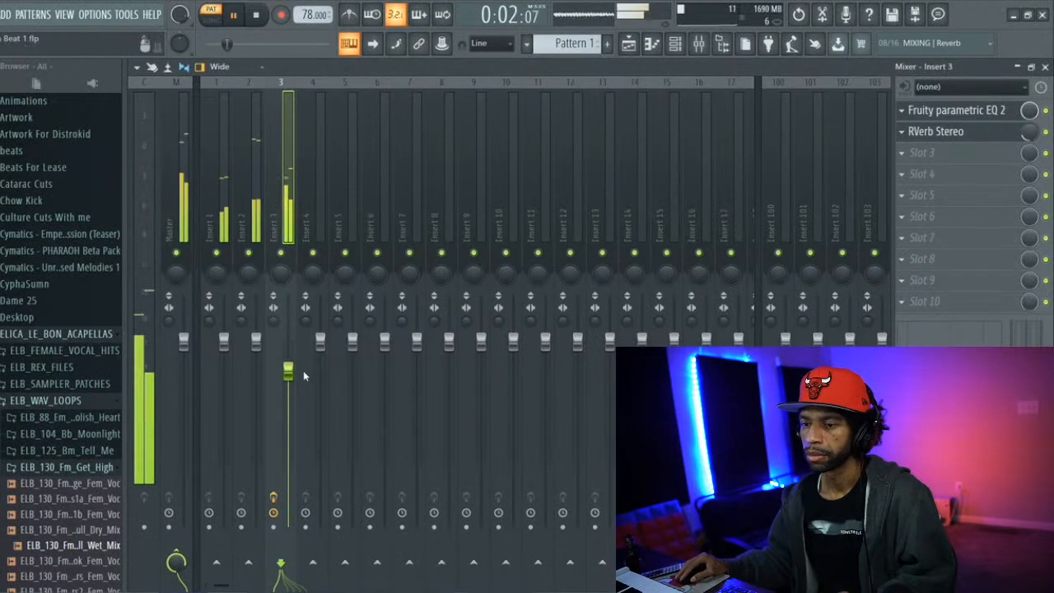
drag(291, 374, 292, 366)
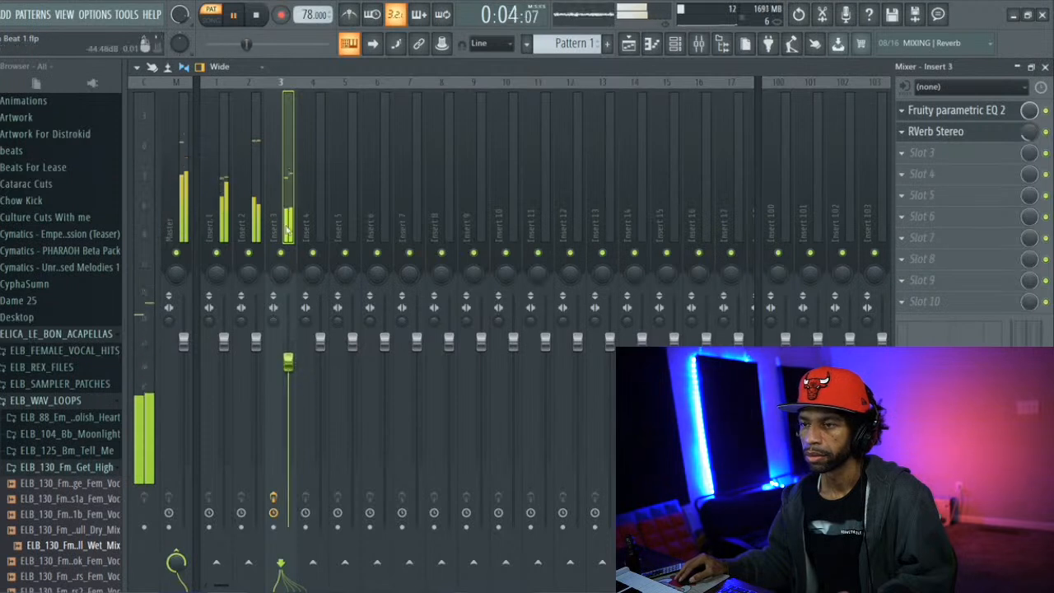
Shift band 7 of Insert 3's parametric EQ to a higher frequency to let more highs through
click(937, 115)
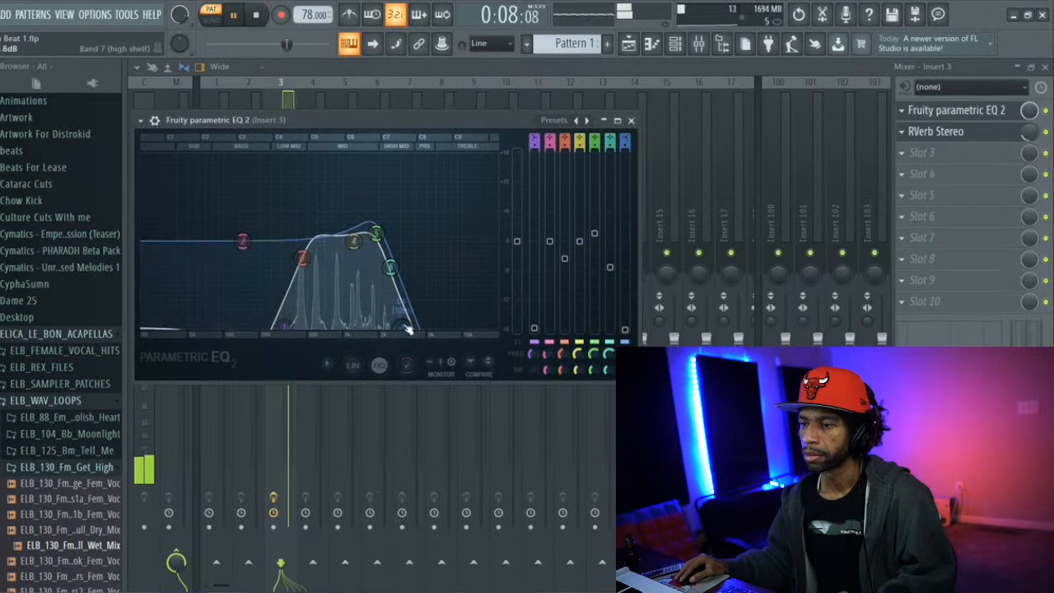
drag(407, 329, 436, 330)
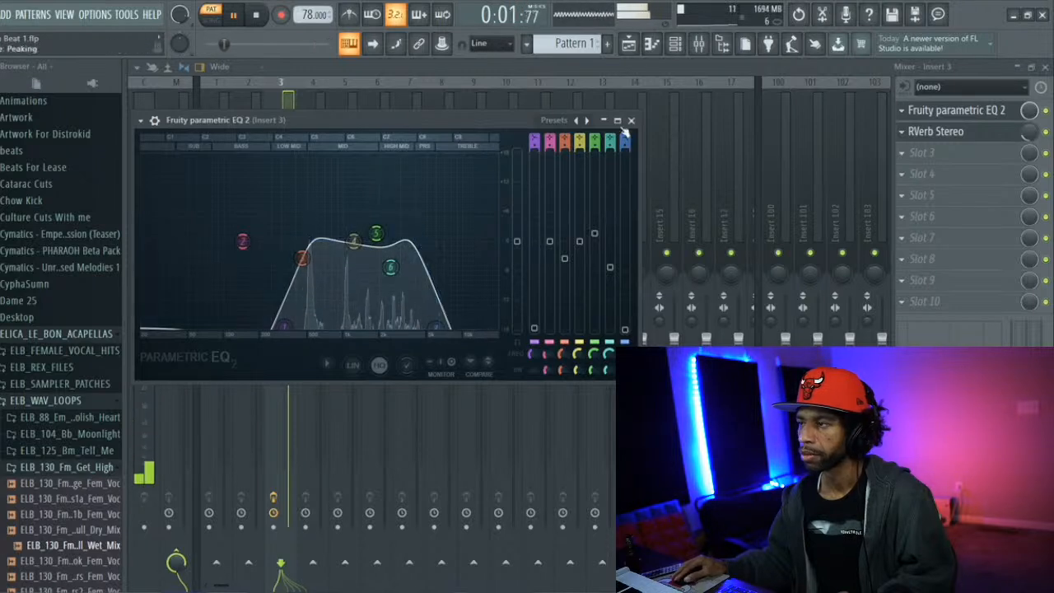
Close Insert 3's parametric EQ, stop playback and save the project
click(644, 68)
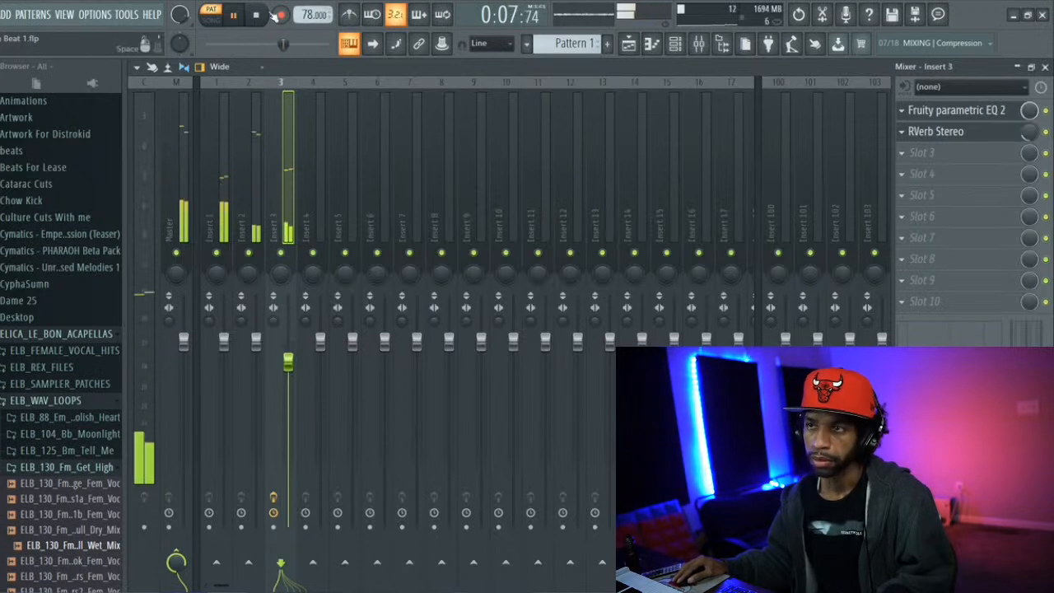
click(258, 16)
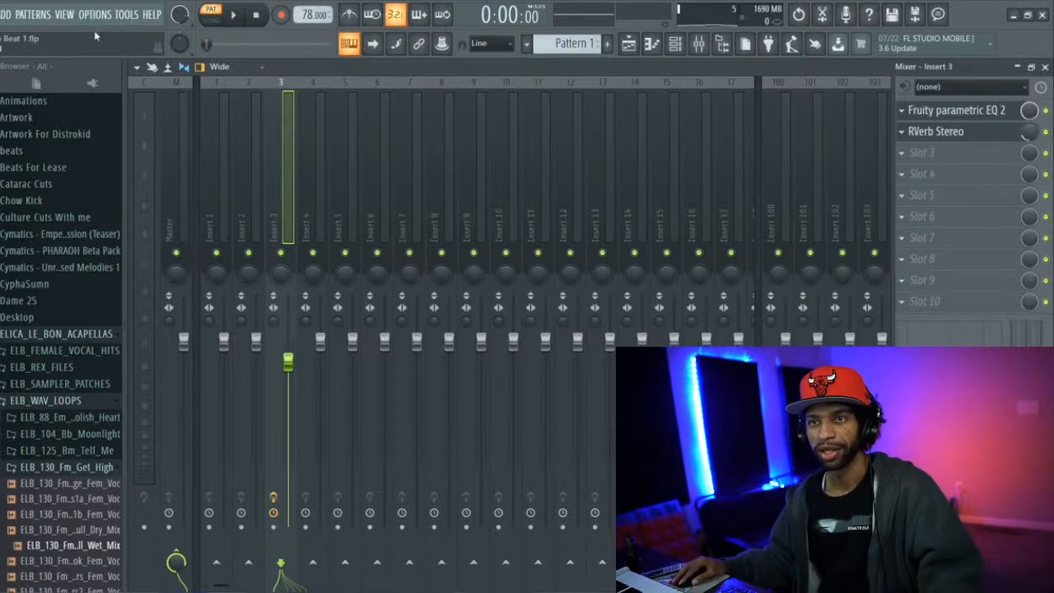
click(1, 14)
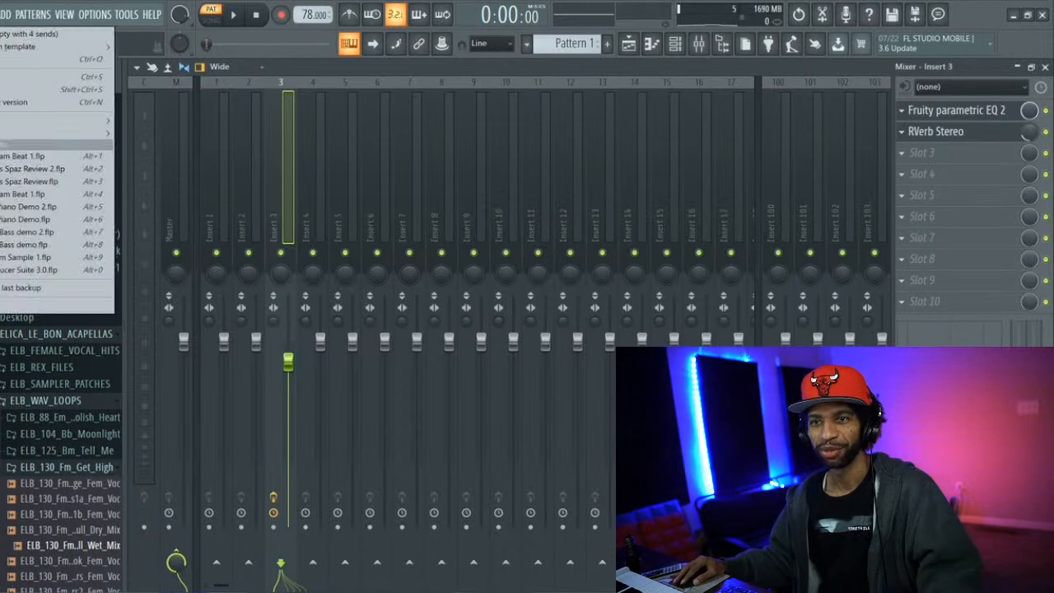
click(2, 78)
click(2, 14)
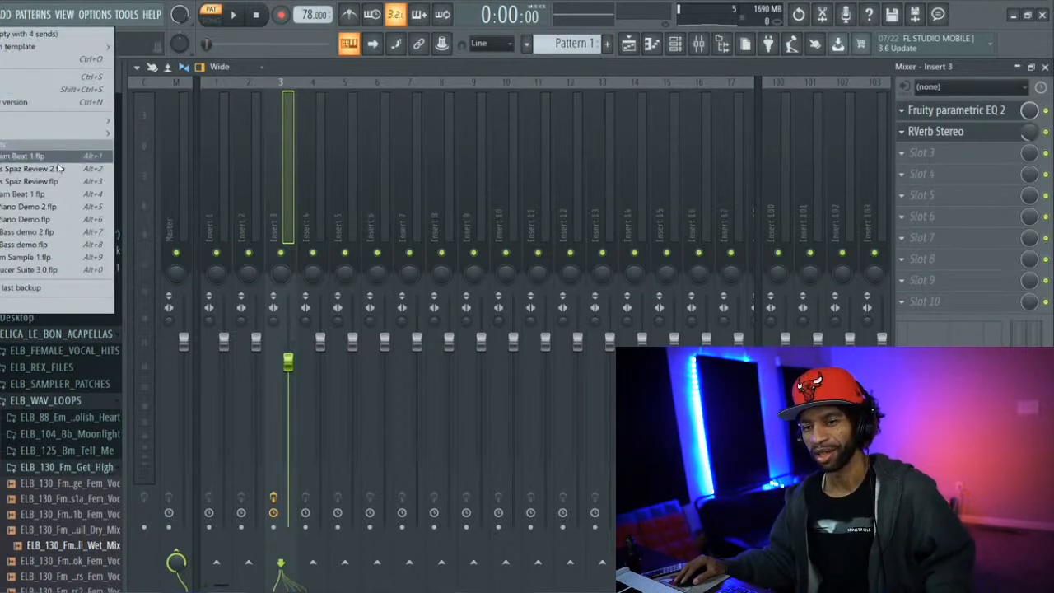
click(40, 61)
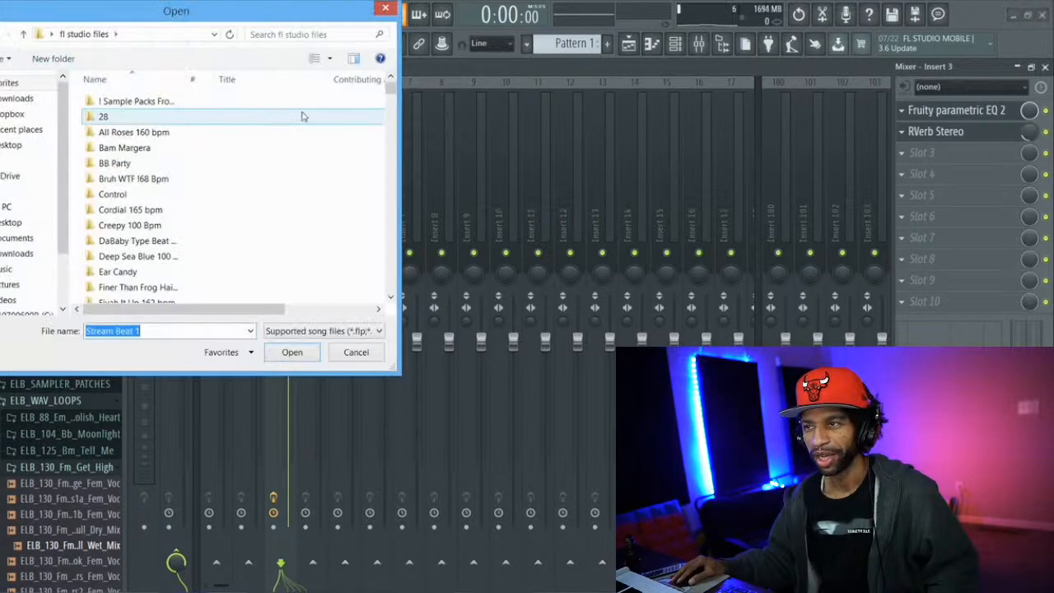
drag(392, 90, 395, 59)
click(392, 7)
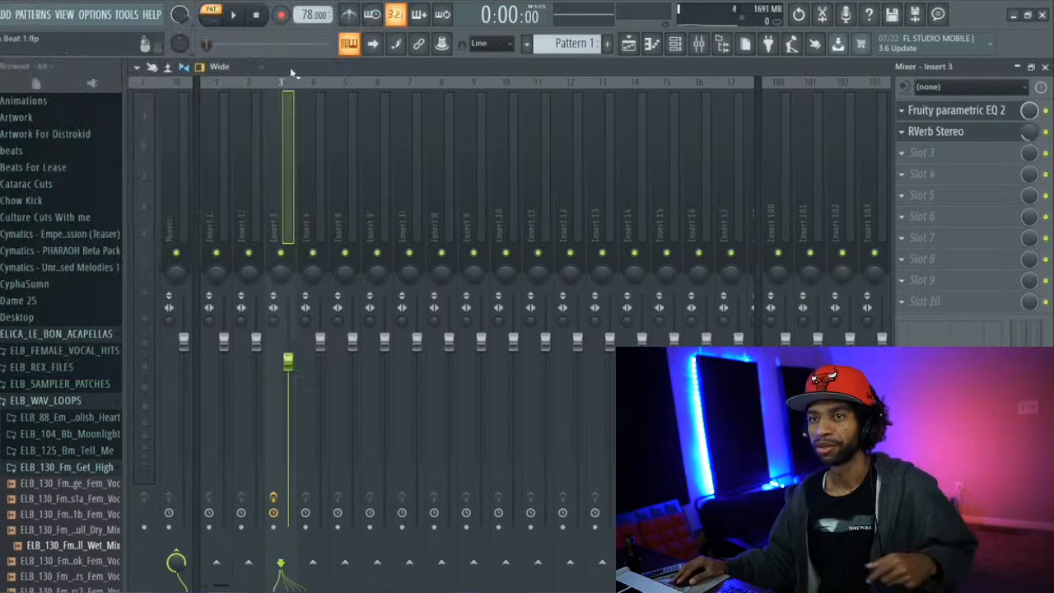
Add another Omnisphere instance to the project and move its window clear so the whole patch browser shows
click(10, 15)
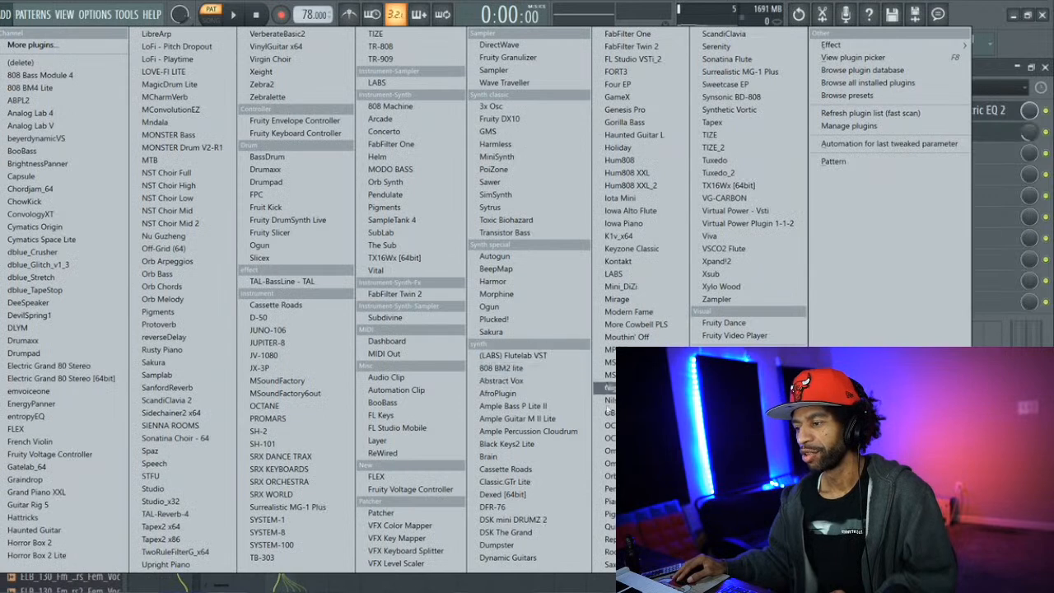
click(609, 450)
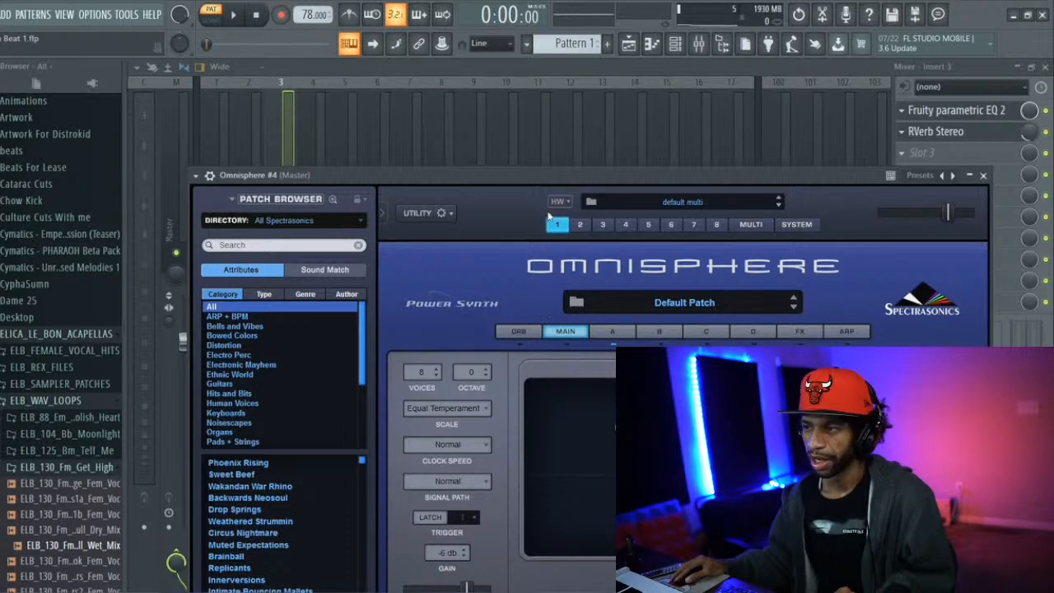
drag(535, 171, 470, 65)
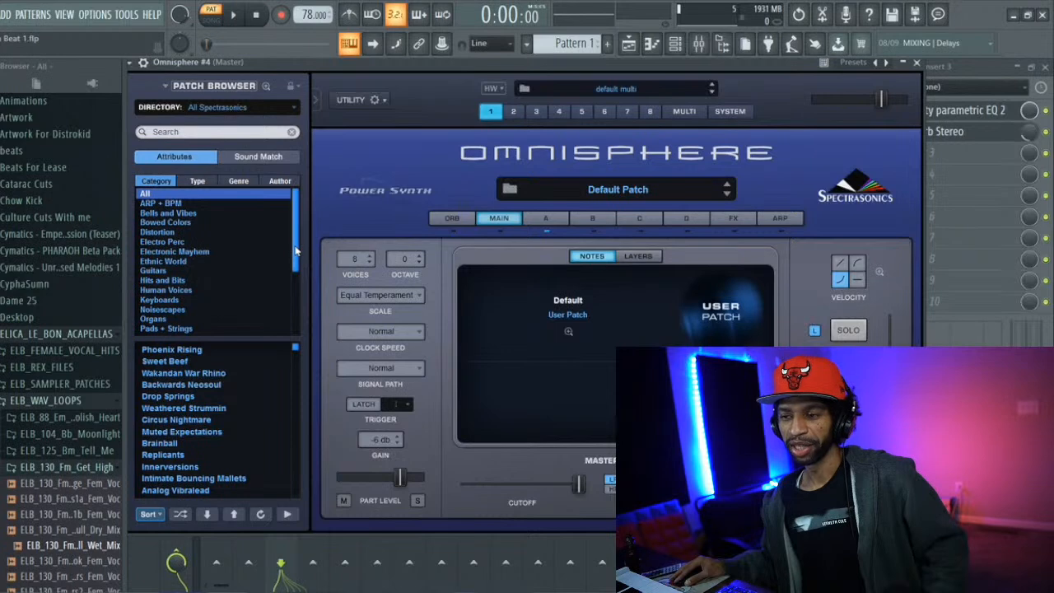
Filter Omnisphere's patch browser to the String Machines category and shuffle the patch list
scroll(293, 260, down, 1)
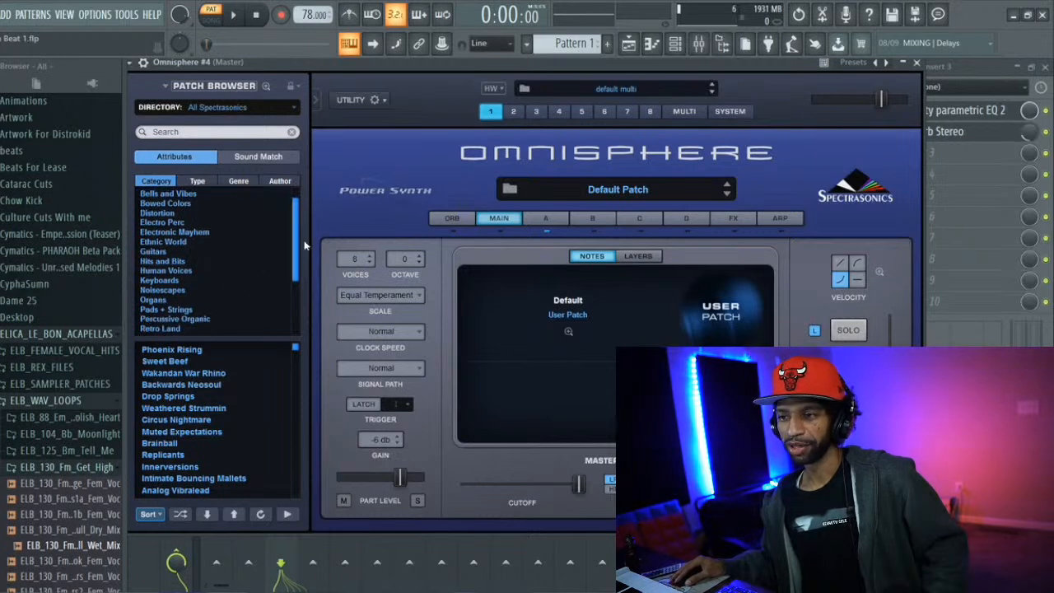
scroll(297, 255, down, 1)
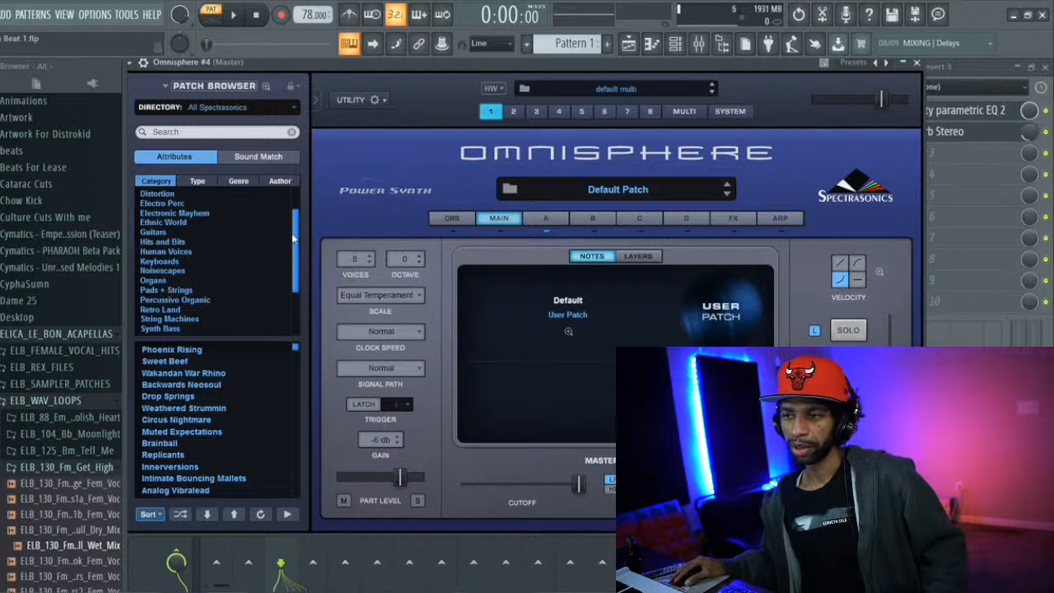
drag(294, 239, 294, 247)
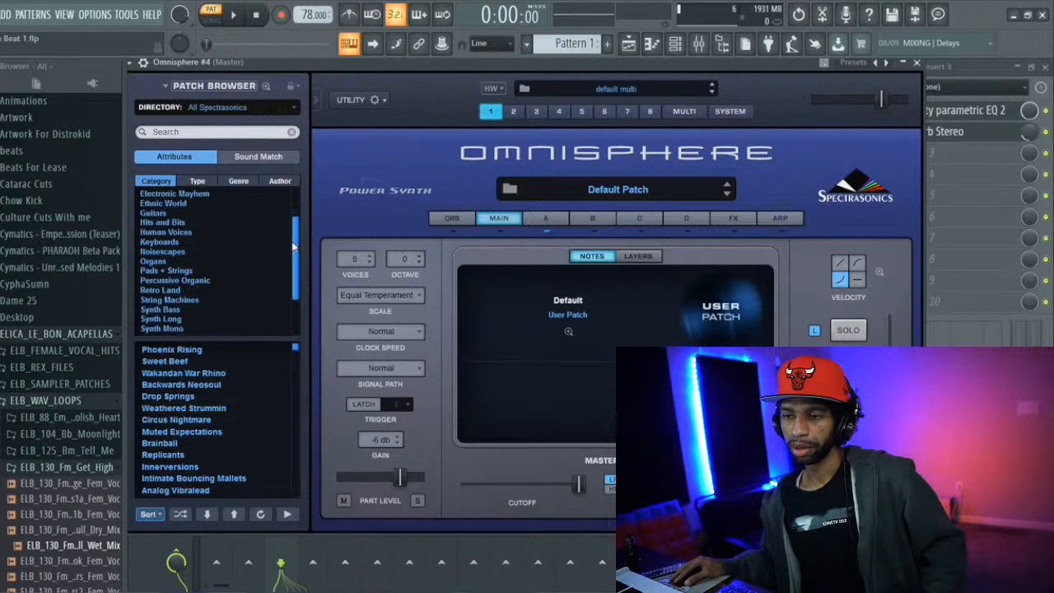
click(198, 302)
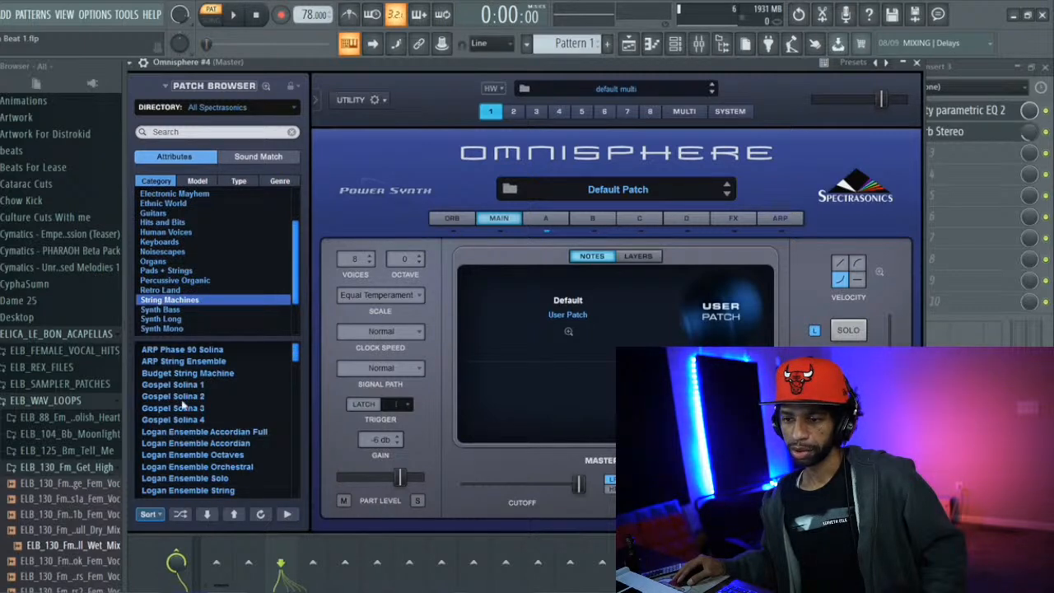
click(183, 515)
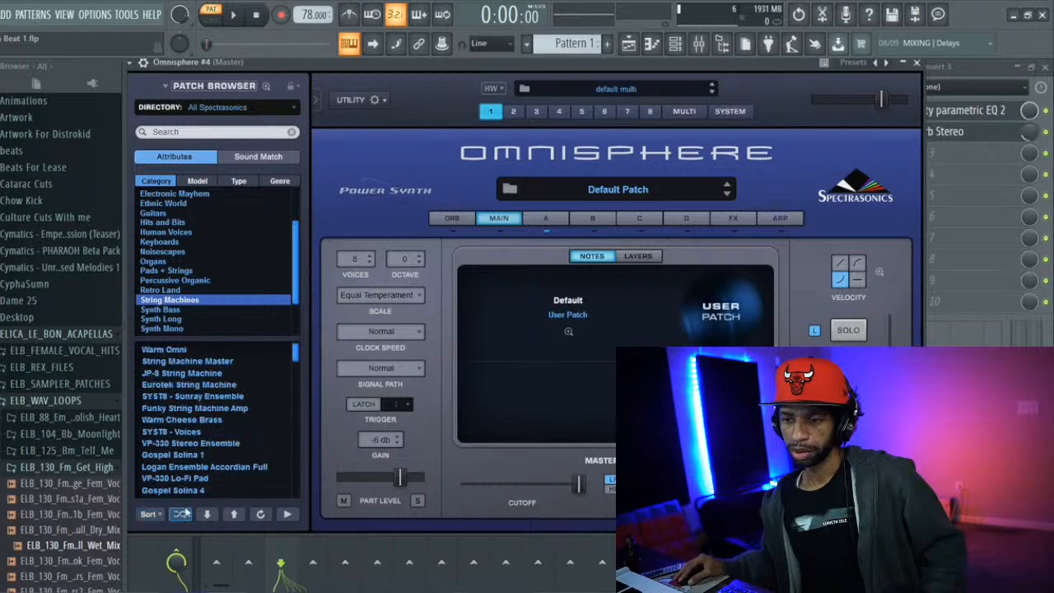
Audition the Warm Omni and JP-8 String Machine patches, then load Eurotek String Machine and try it over the beat
click(155, 353)
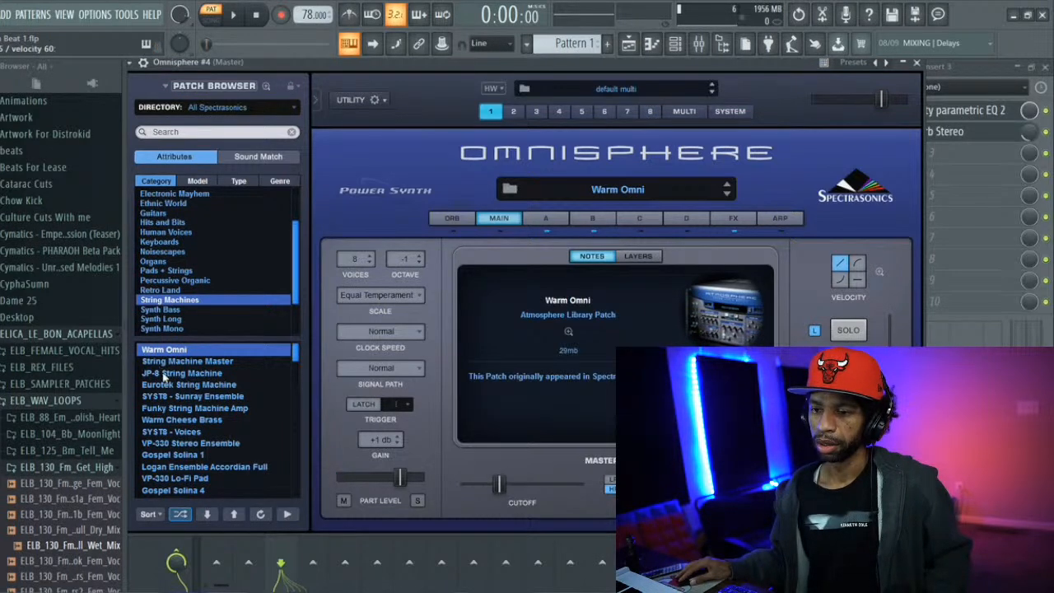
click(165, 374)
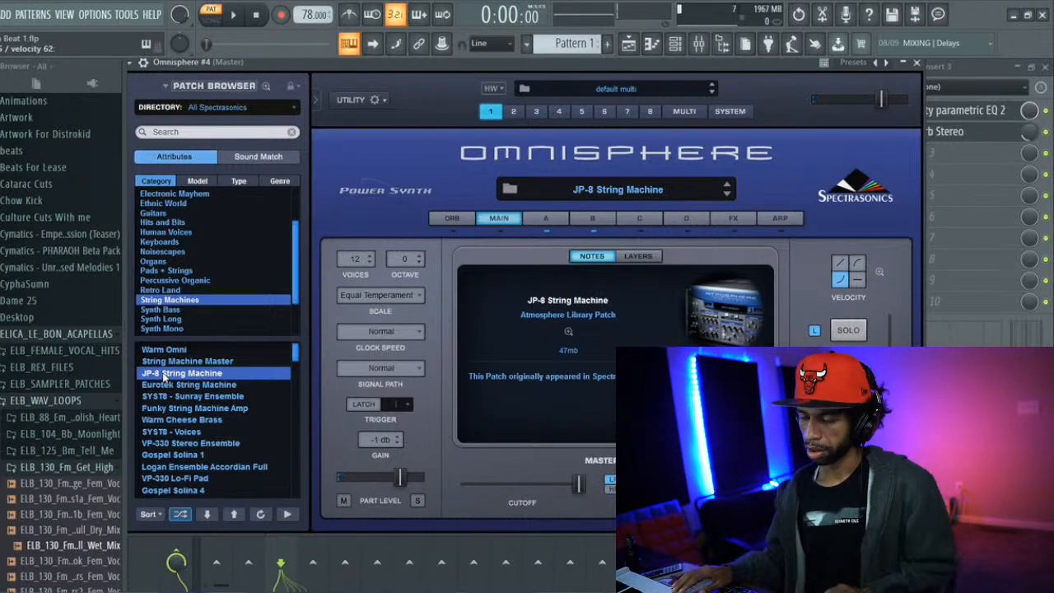
key(space)
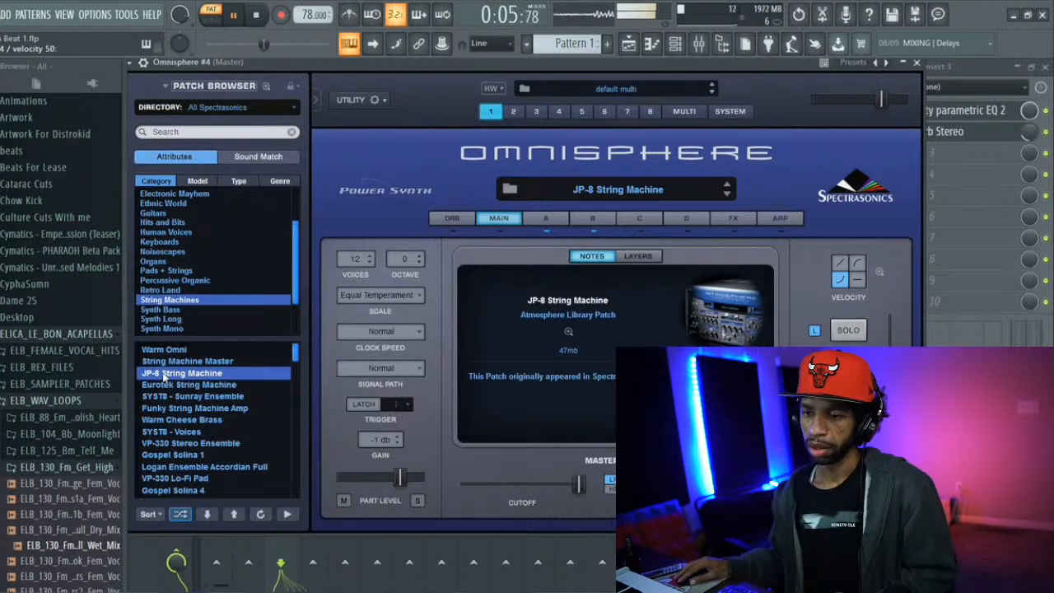
click(165, 385)
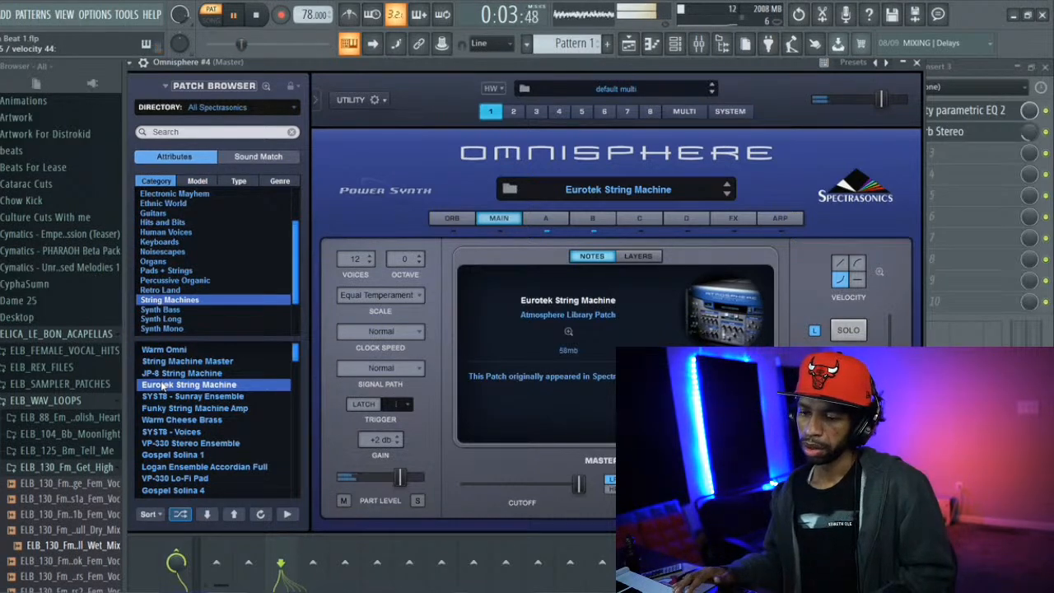
key(space)
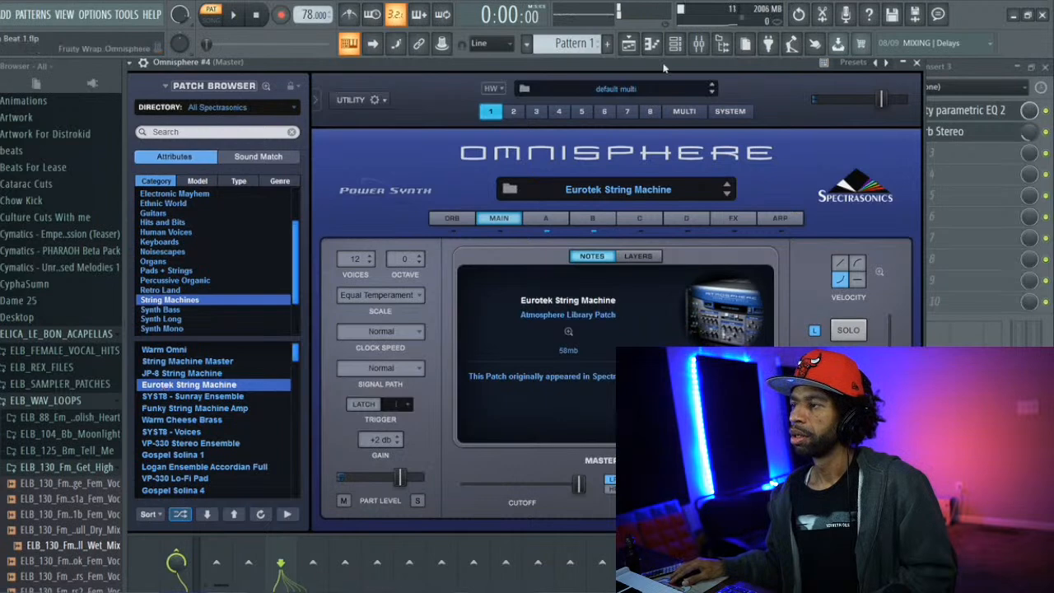
In Omnisphere #4's piano roll, place short notes C5, B4, A4 and G4 at the starts of bars 1 to 4
click(656, 45)
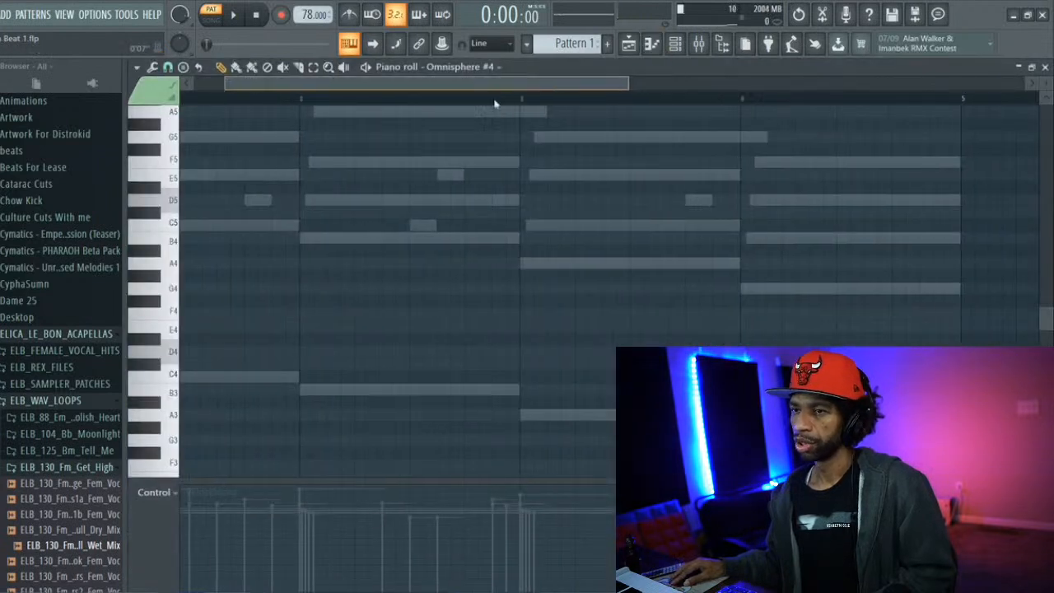
drag(544, 85, 448, 87)
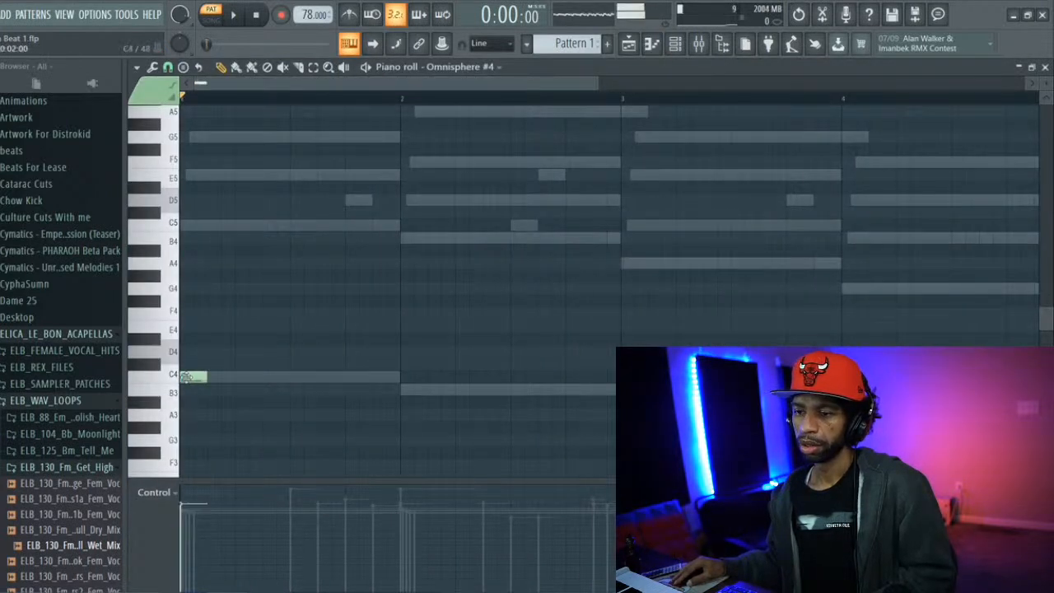
drag(188, 376, 189, 223)
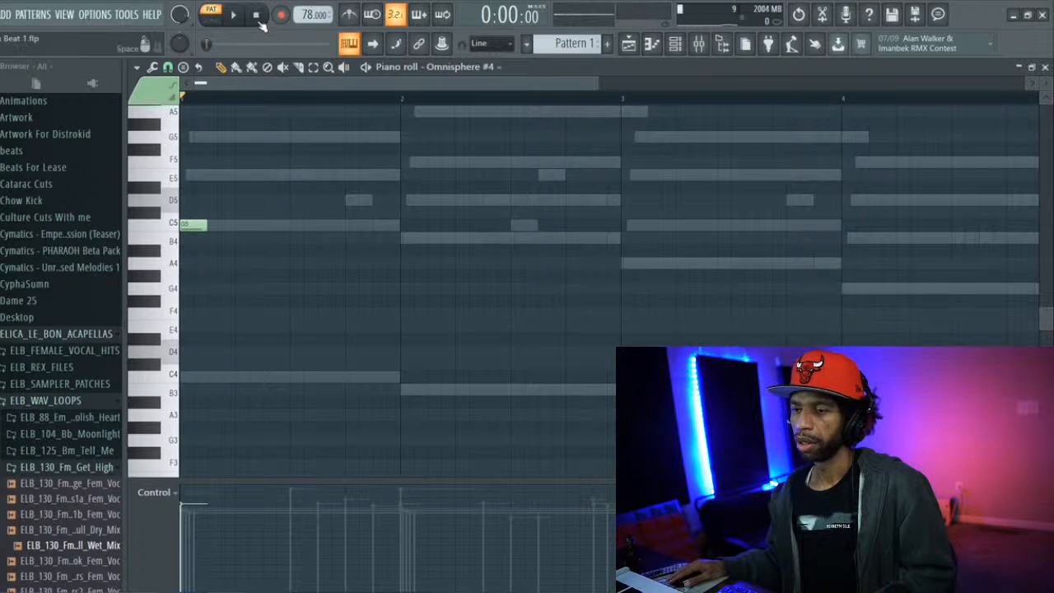
key(space)
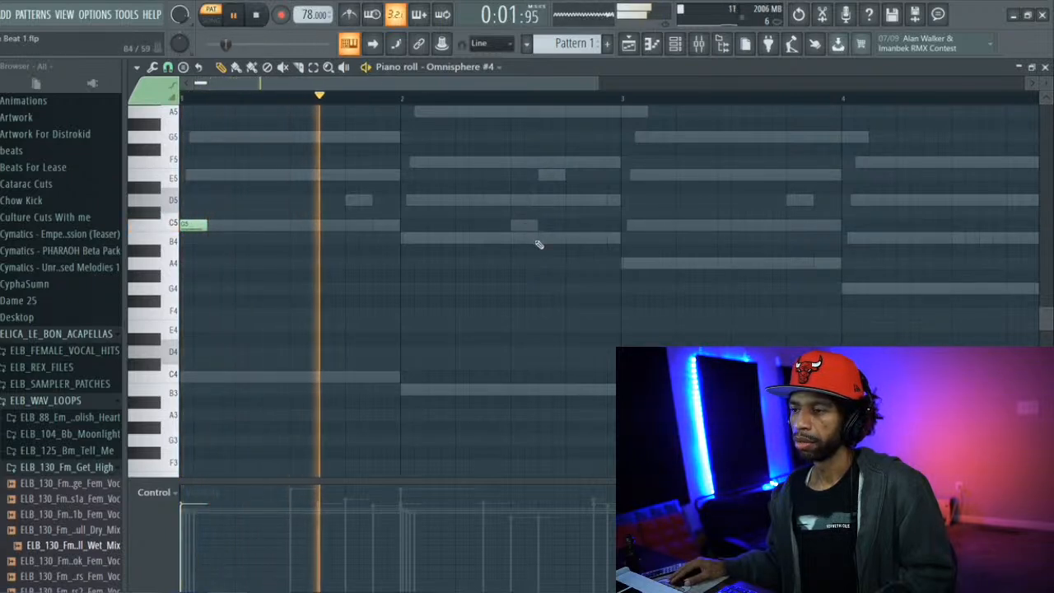
click(404, 238)
click(622, 262)
click(847, 290)
key(space)
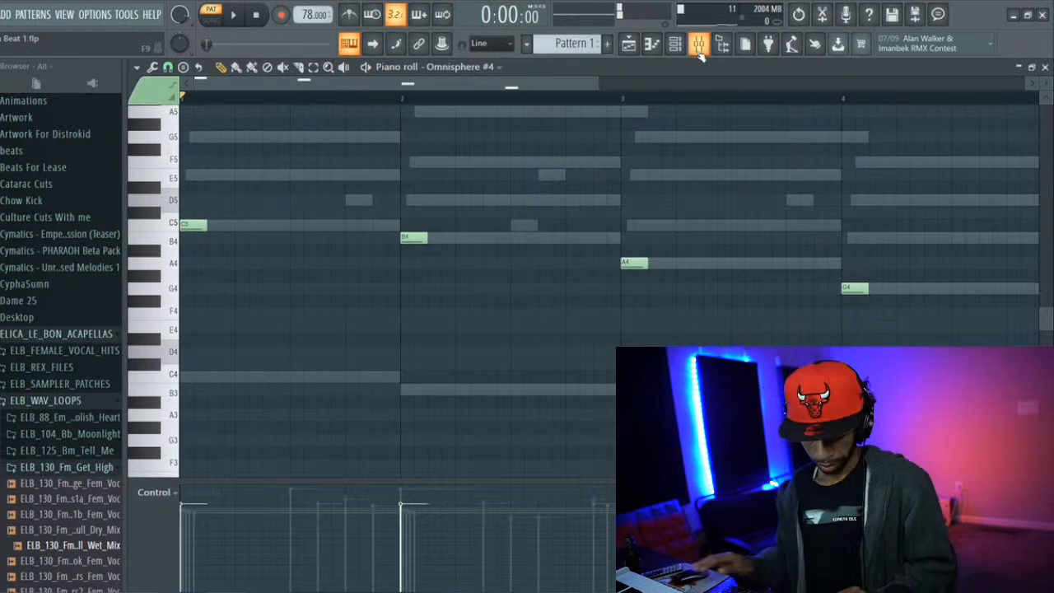
Transpose all of Omnisphere #4's notes up one octave and play the pattern
key(ctrl+a)
key(ctrl+Up)
key(space)
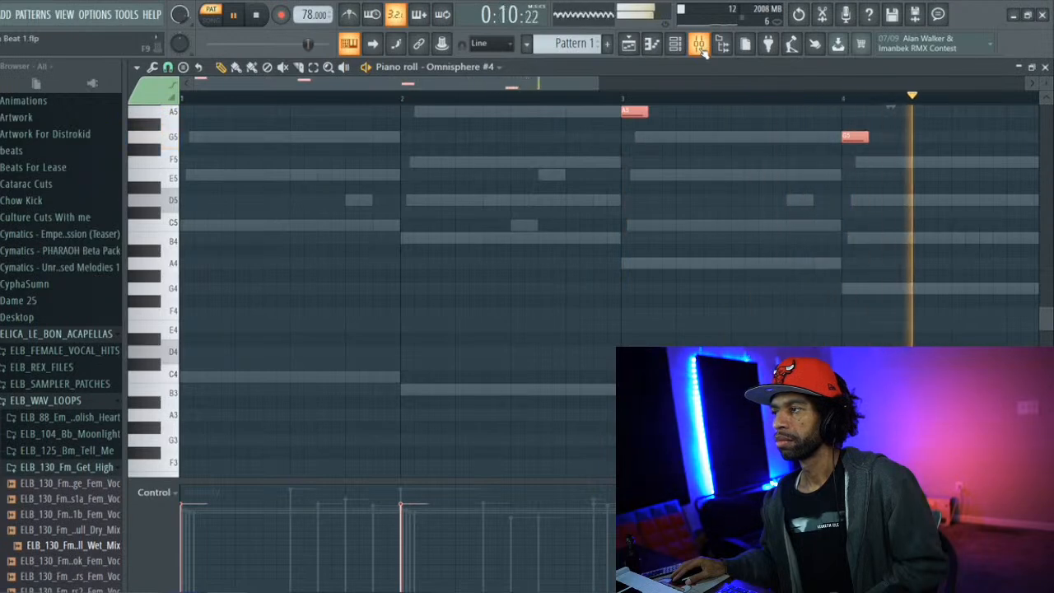
Route the Omnisphere #4 channel to mixer Insert 4 and lower that track's fader to about -10 dB
click(674, 44)
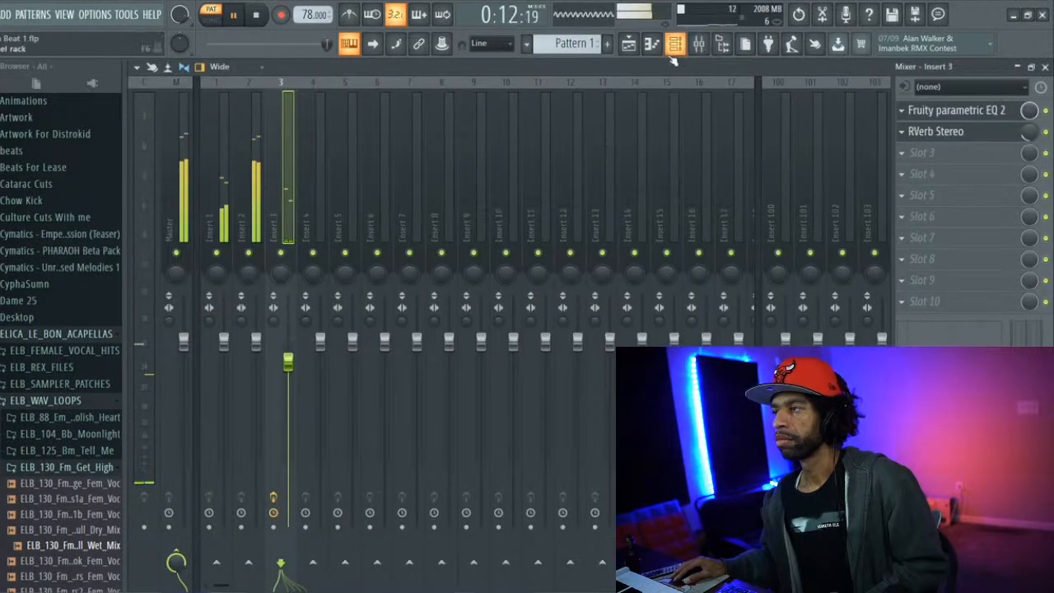
click(674, 53)
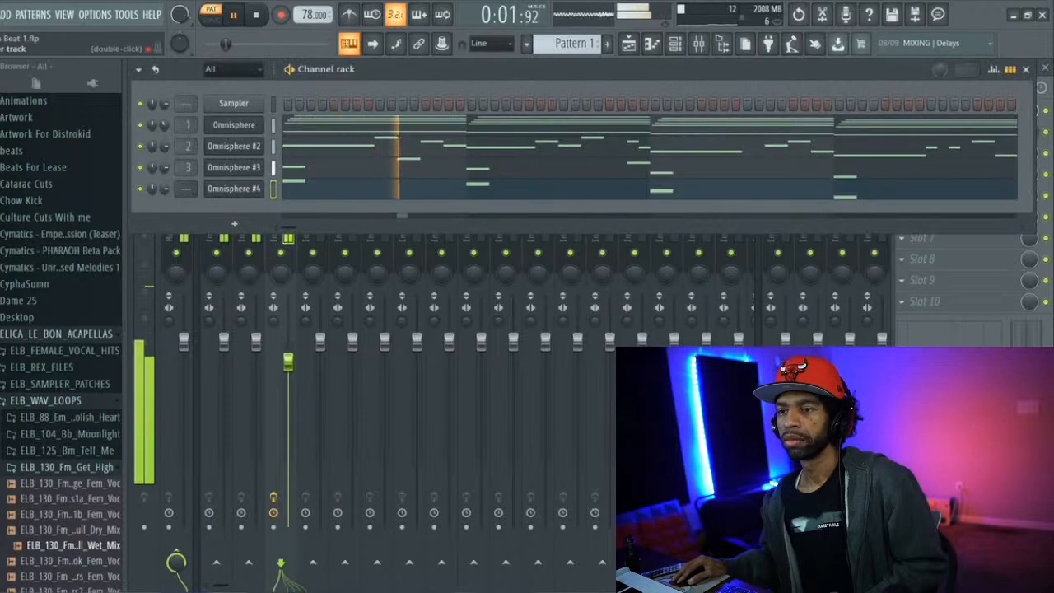
key(ctrl+l)
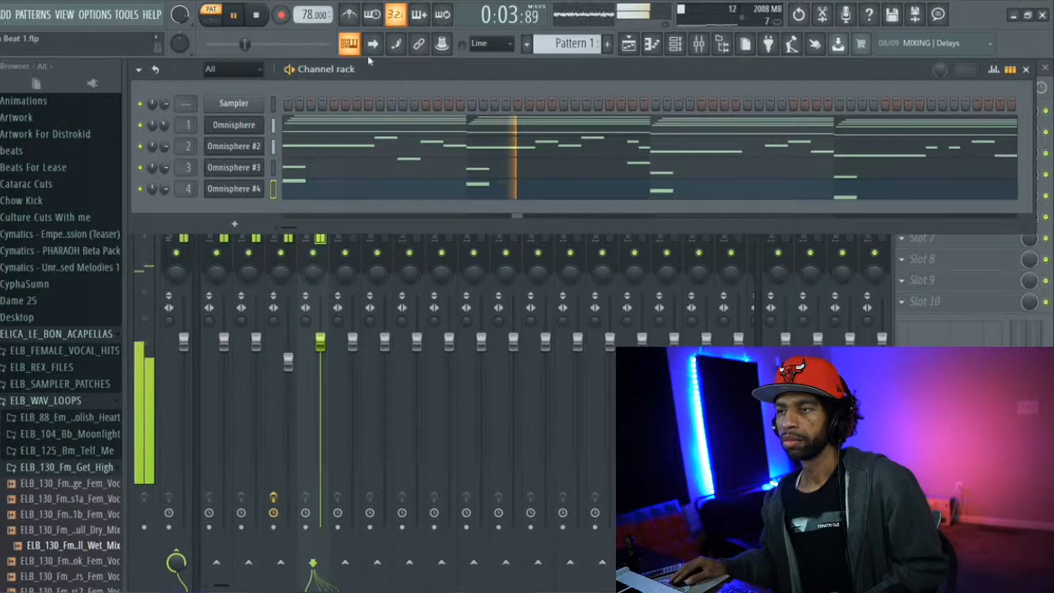
drag(377, 67, 368, 170)
click(306, 120)
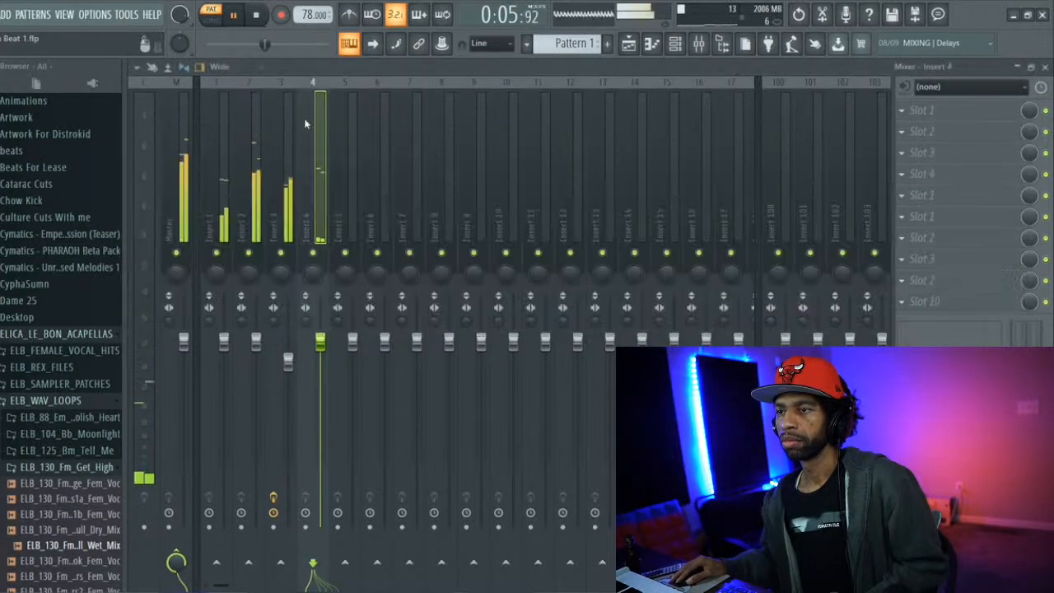
drag(320, 340, 325, 419)
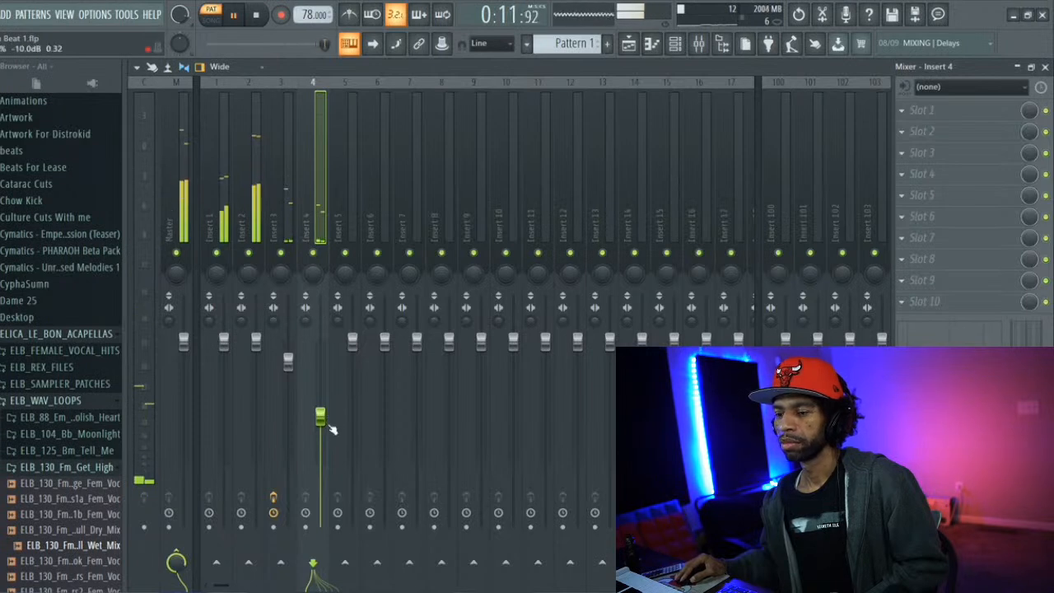
drag(322, 421, 325, 426)
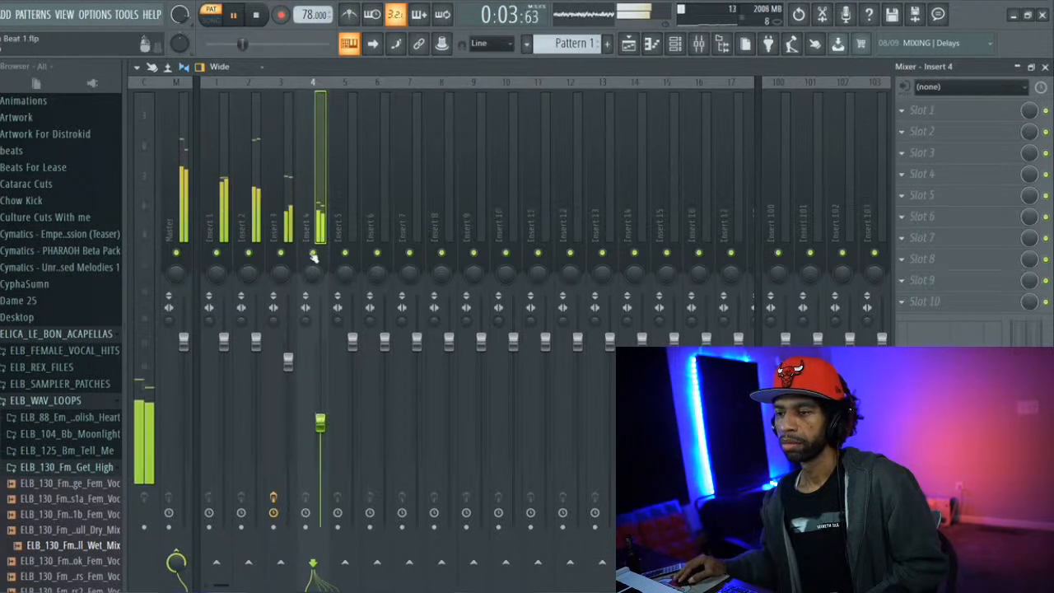
Load Fruity parametric EQ 2 on Insert 4, apply the 20Hz + 18kHz cut preset and lower its low-pass cutoff
click(904, 111)
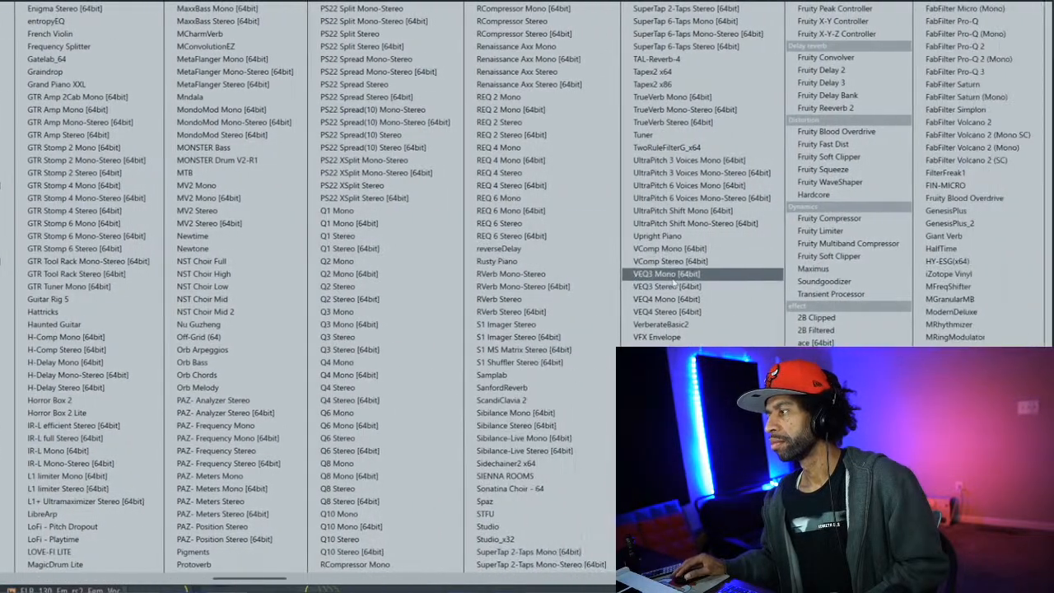
scroll(670, 285, down, 5)
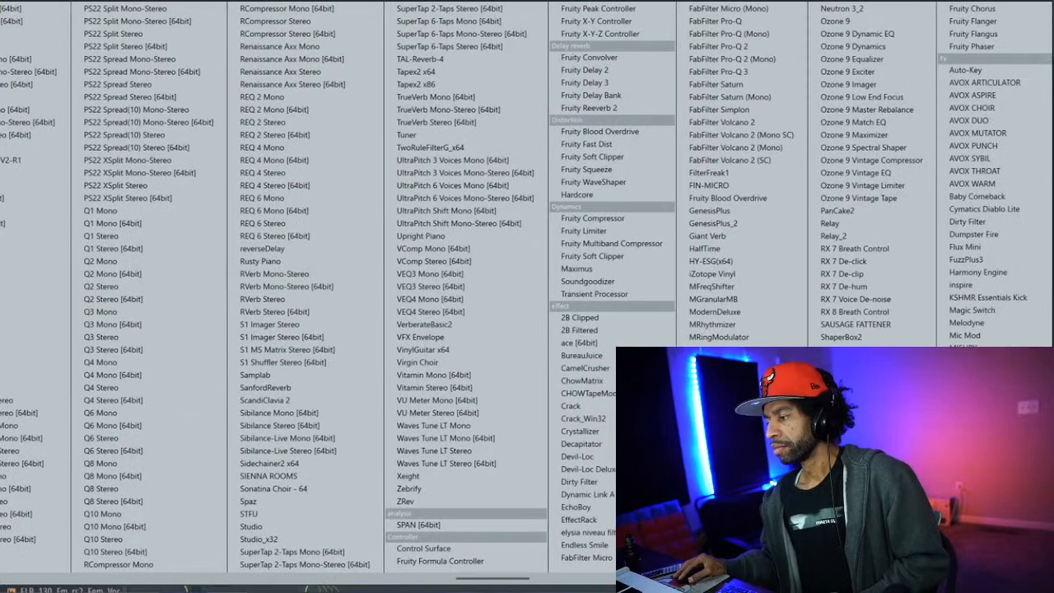
click(860, 527)
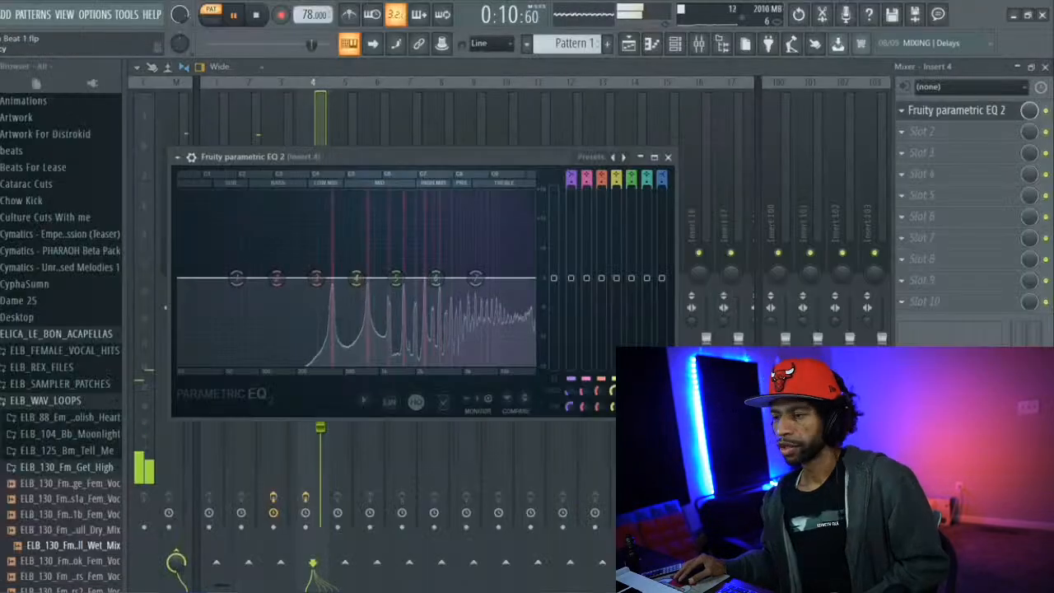
click(598, 157)
mouse_move(625, 162)
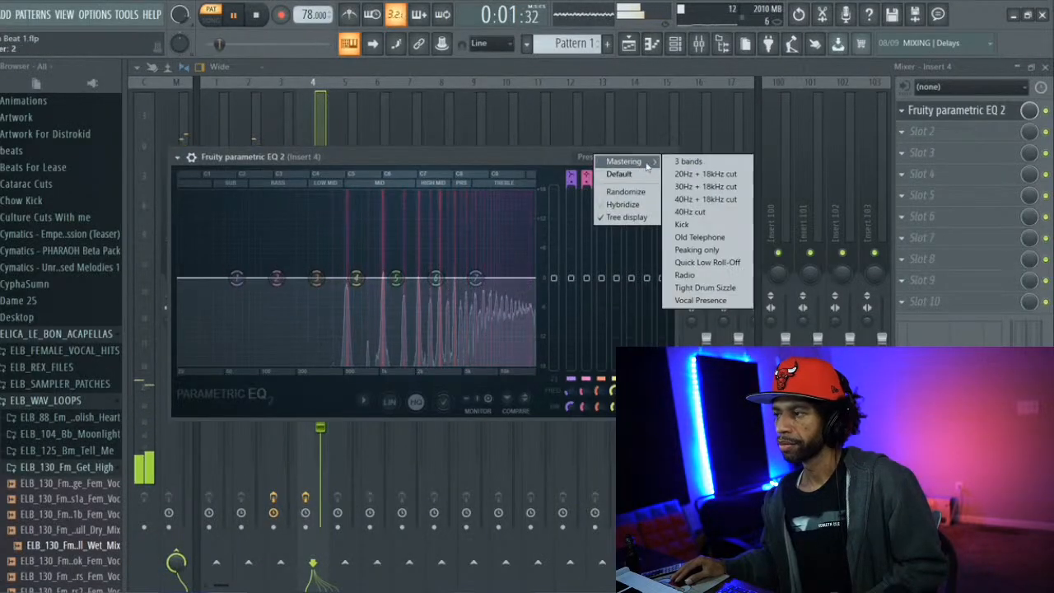
click(679, 174)
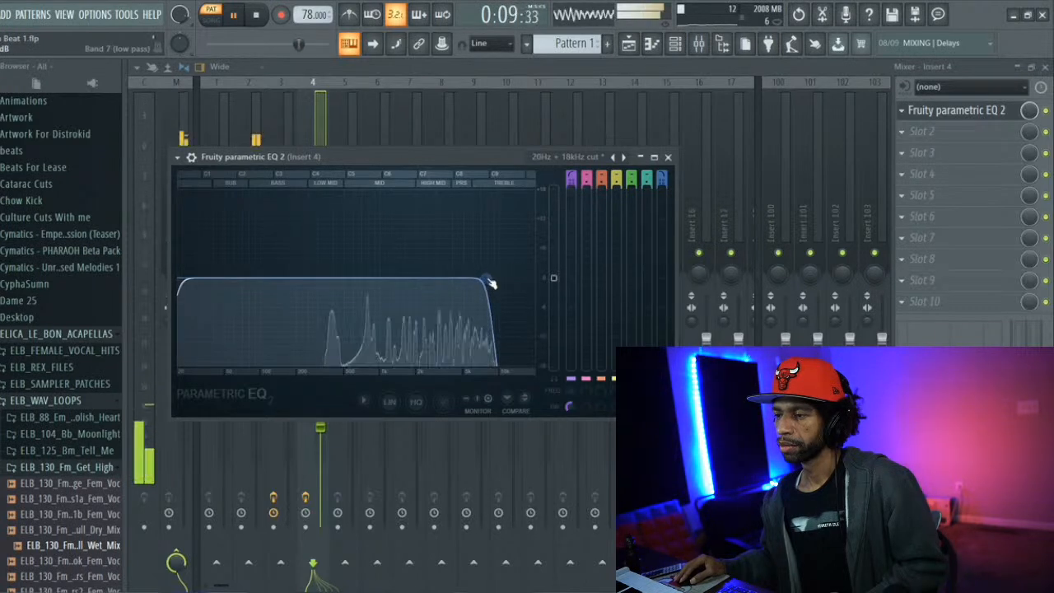
click(667, 156)
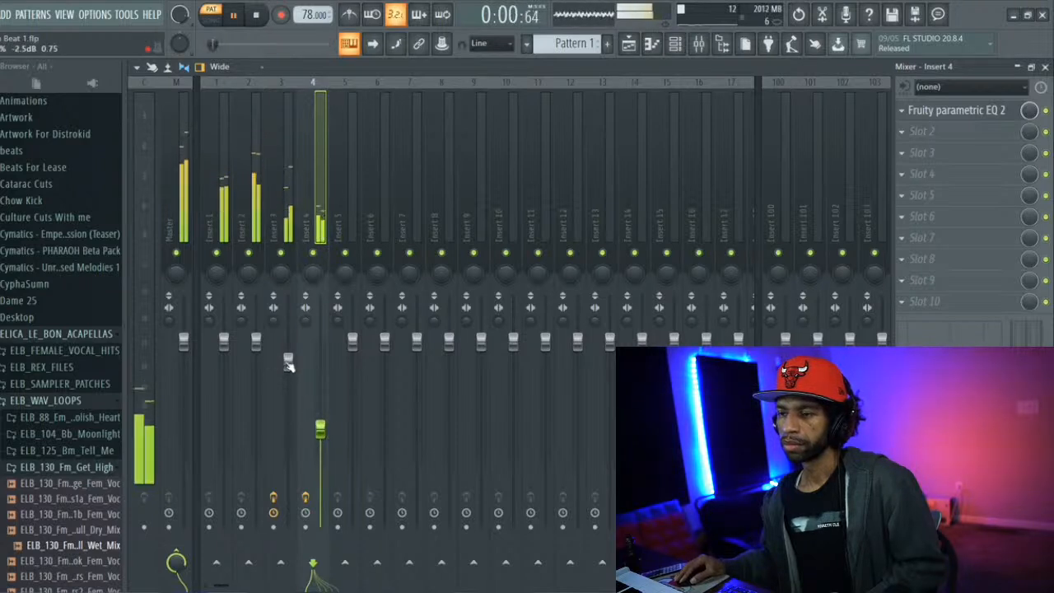
Listen to the pattern with mixer Inserts 2 and 3 temporarily muted, then stop playback
click(248, 252)
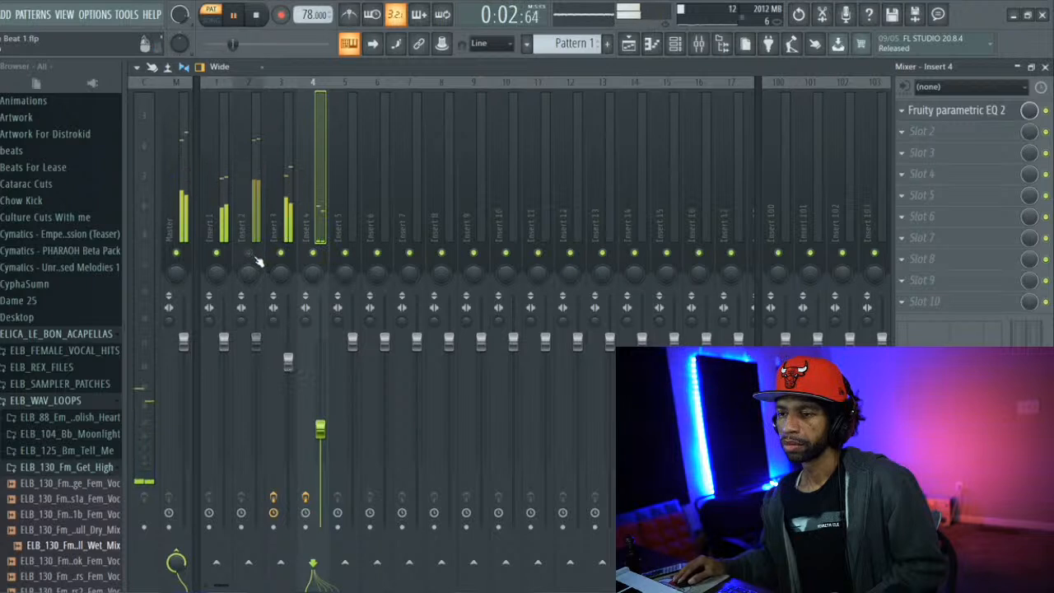
click(281, 252)
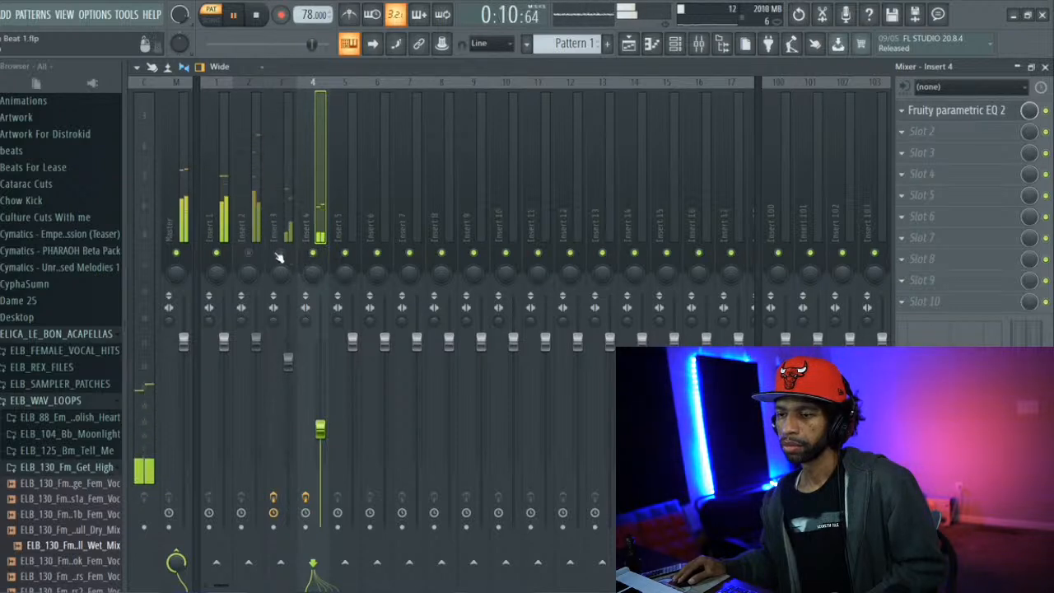
key(space)
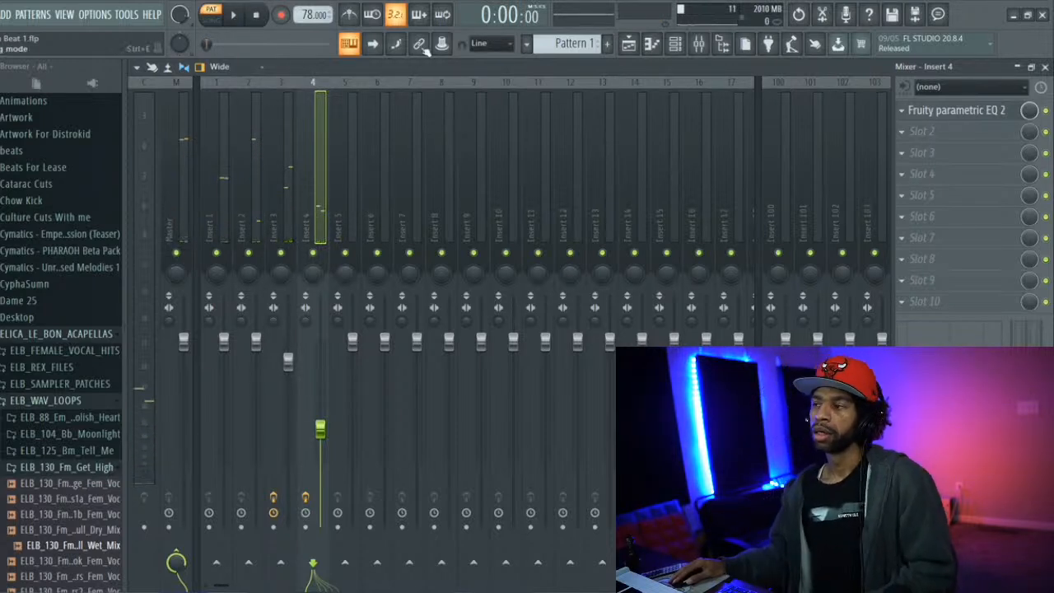
Place Pattern 1 in the playlist on Track 1, starting at bar 1
click(628, 44)
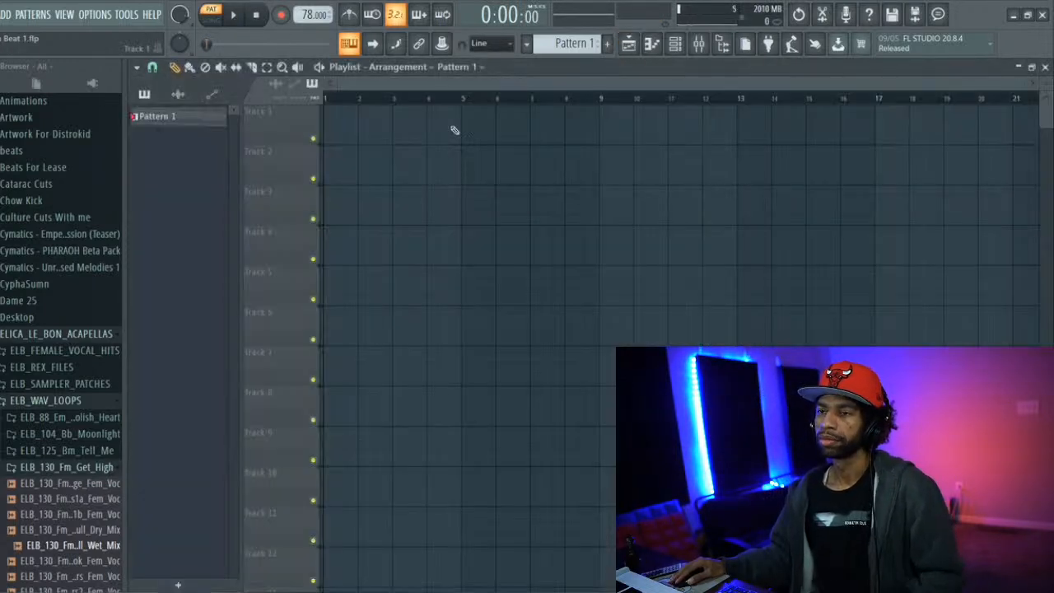
click(348, 126)
drag(382, 115, 355, 119)
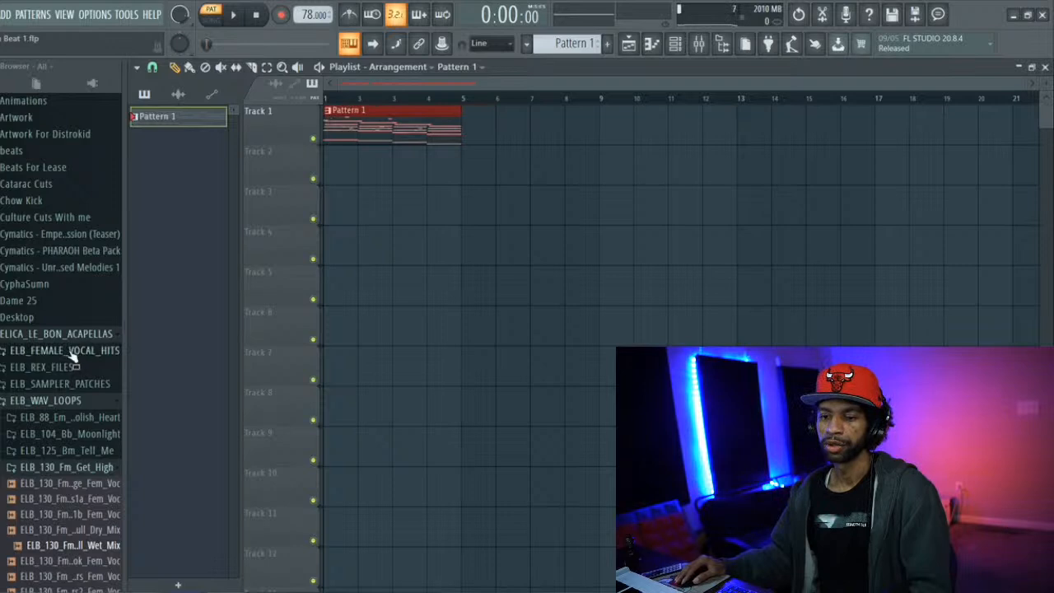
Collapse the ELB_WAV_LOOPS folder in the browser and open the Snare folder of the Lofi boom bap kit
scroll(66, 362, up, 6)
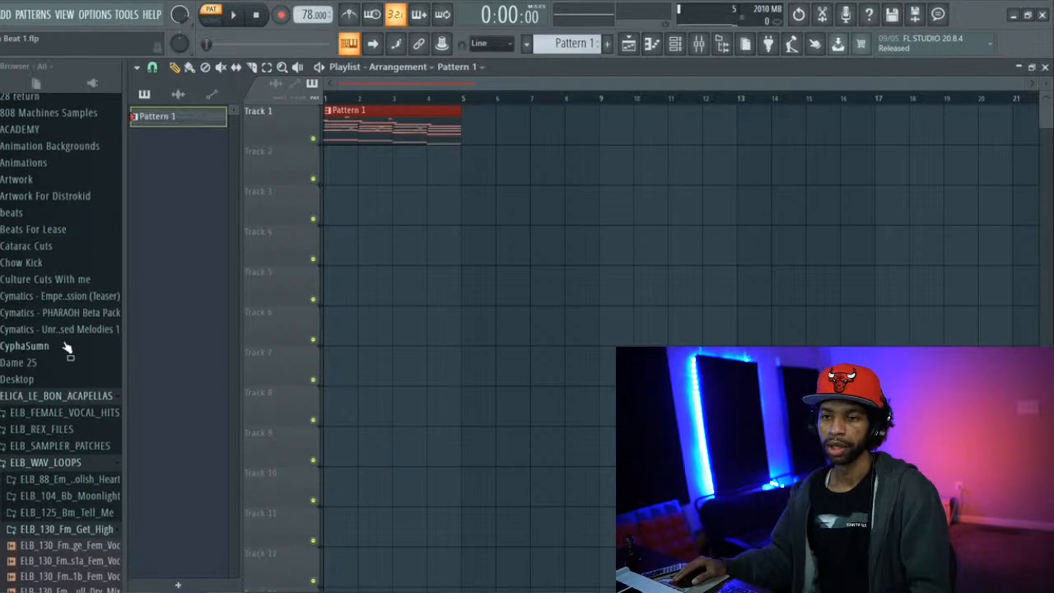
scroll(66, 346, up, 2)
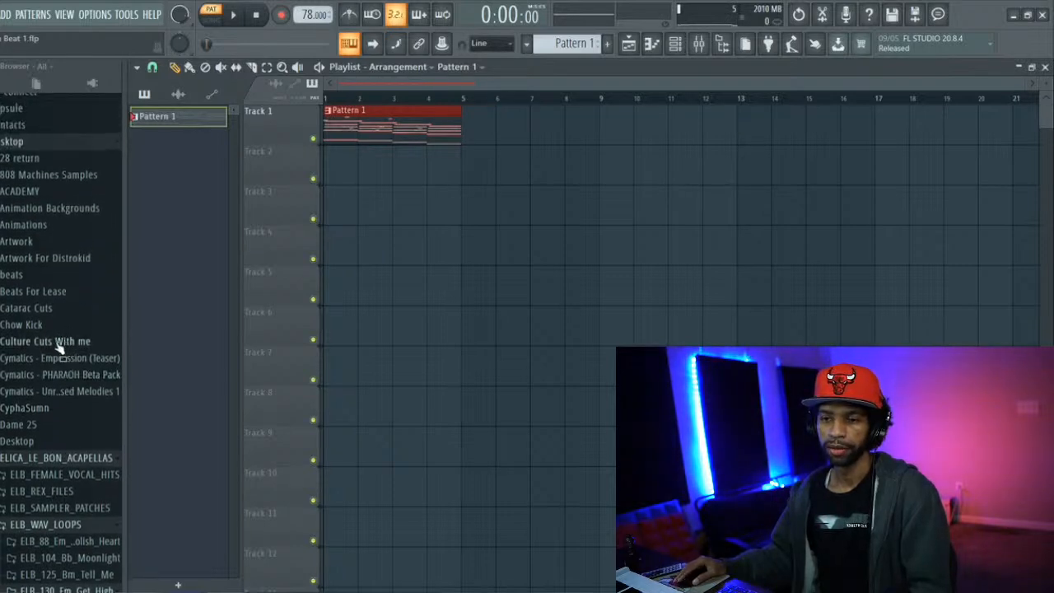
scroll(62, 371, down, 9)
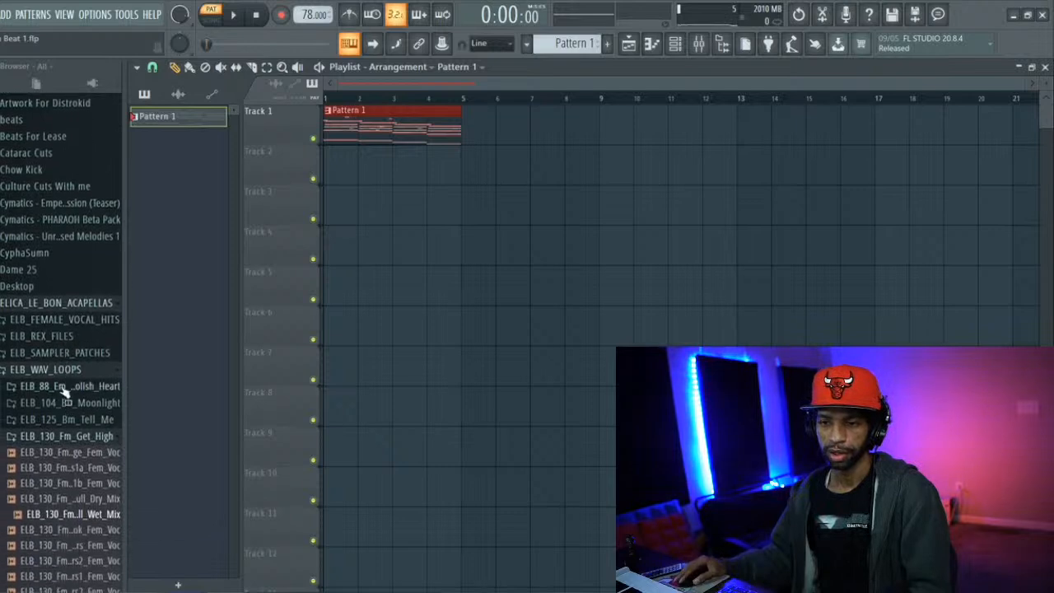
click(70, 370)
scroll(71, 383, down, 4)
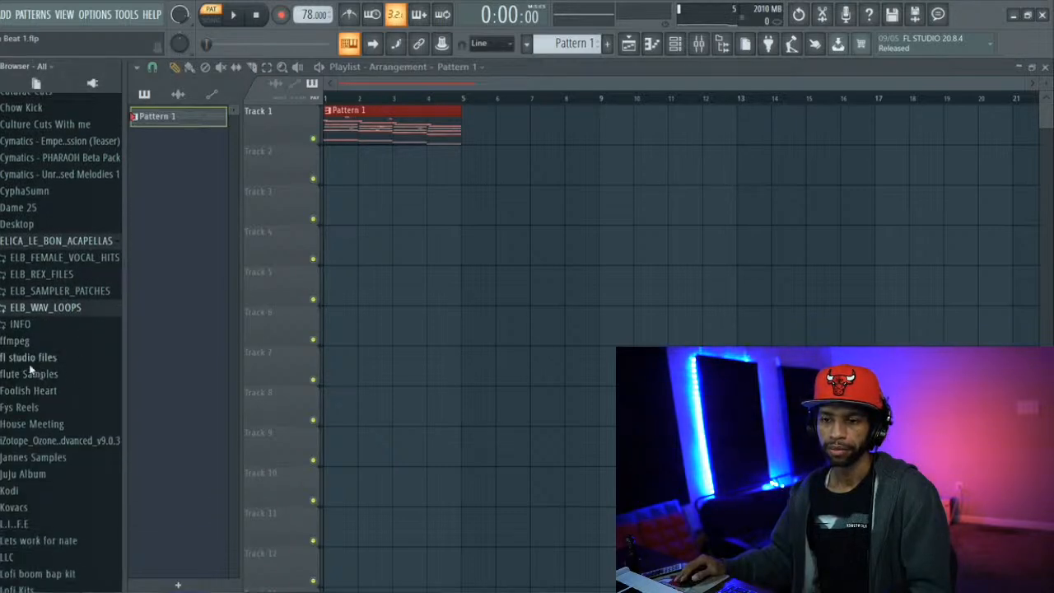
scroll(29, 369, down, 7)
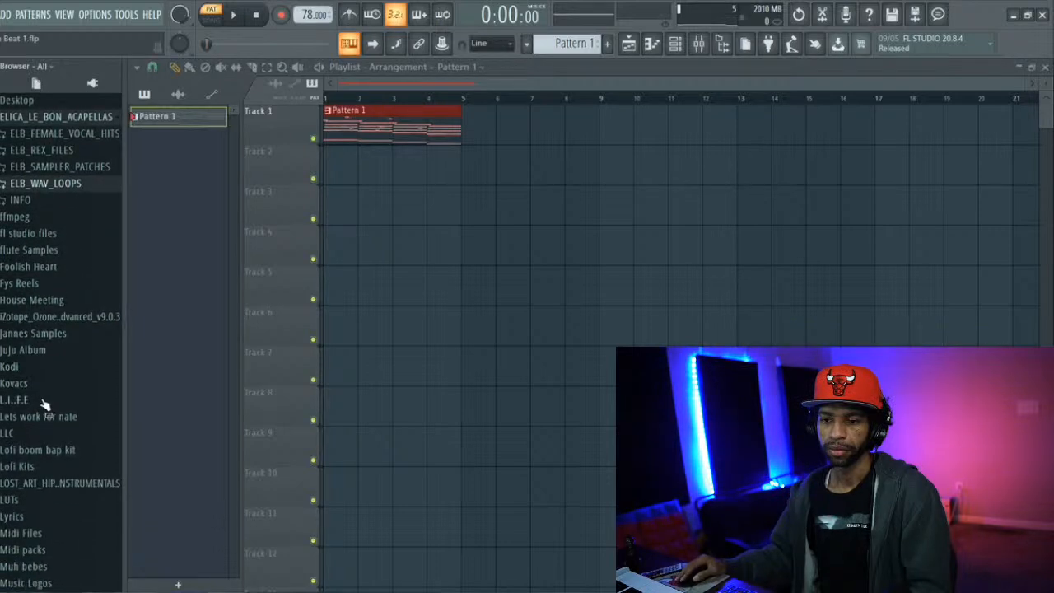
scroll(45, 404, down, 4)
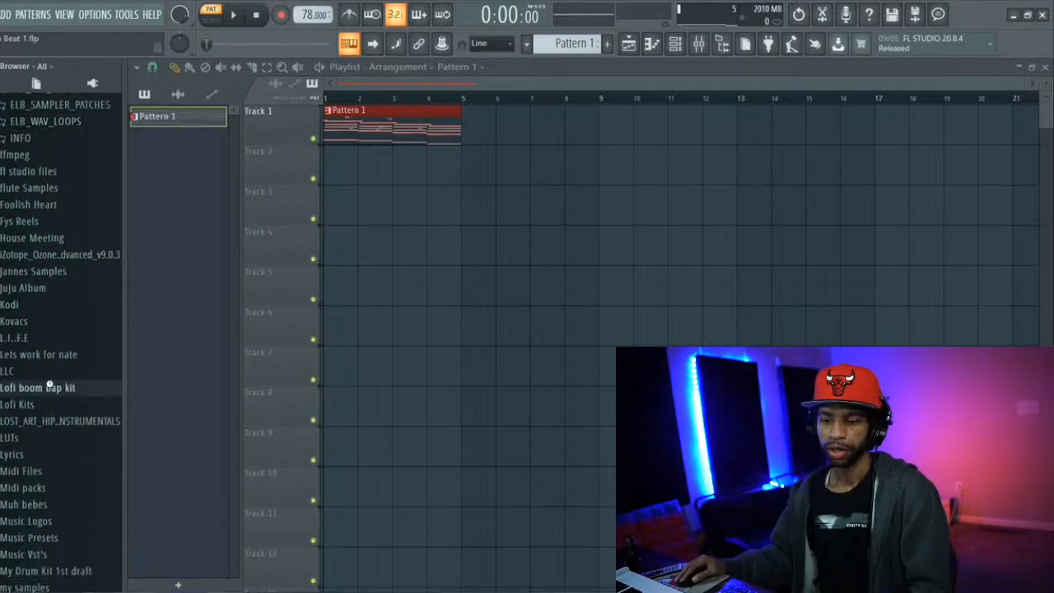
click(51, 387)
scroll(32, 383, down, 4)
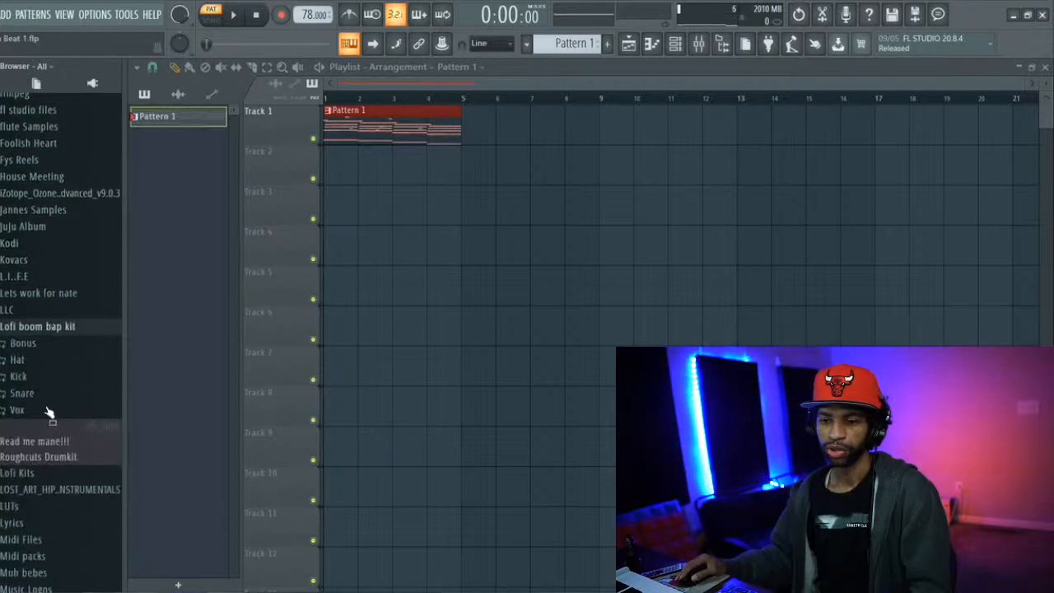
click(18, 393)
scroll(20, 393, down, 5)
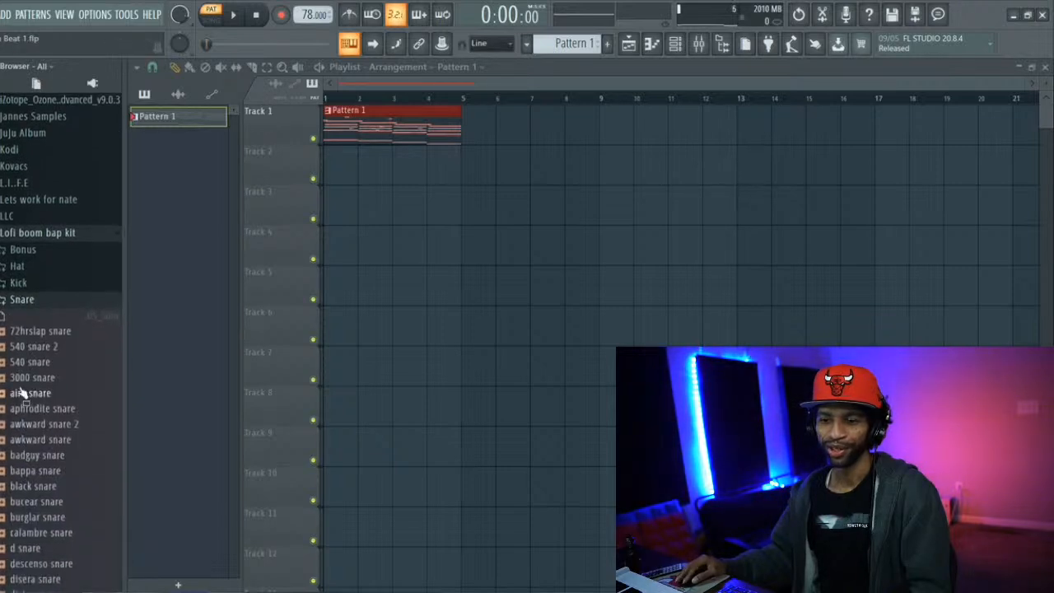
Audition the 3000, 540 2, 72hrslap, bappa, black, bucear, burglar and calambre snare samples
click(29, 379)
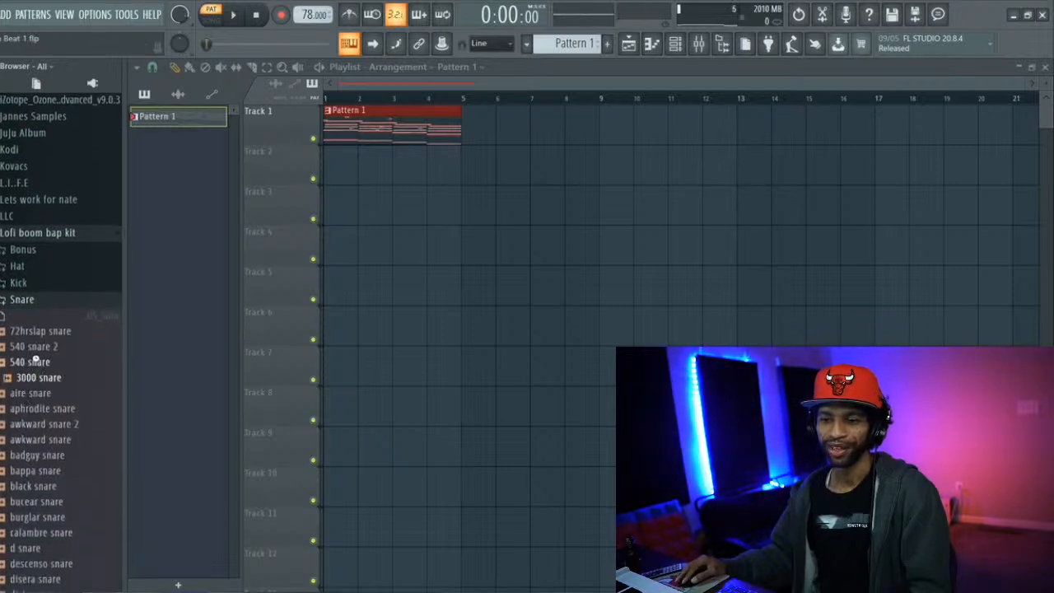
click(43, 347)
key(Up)
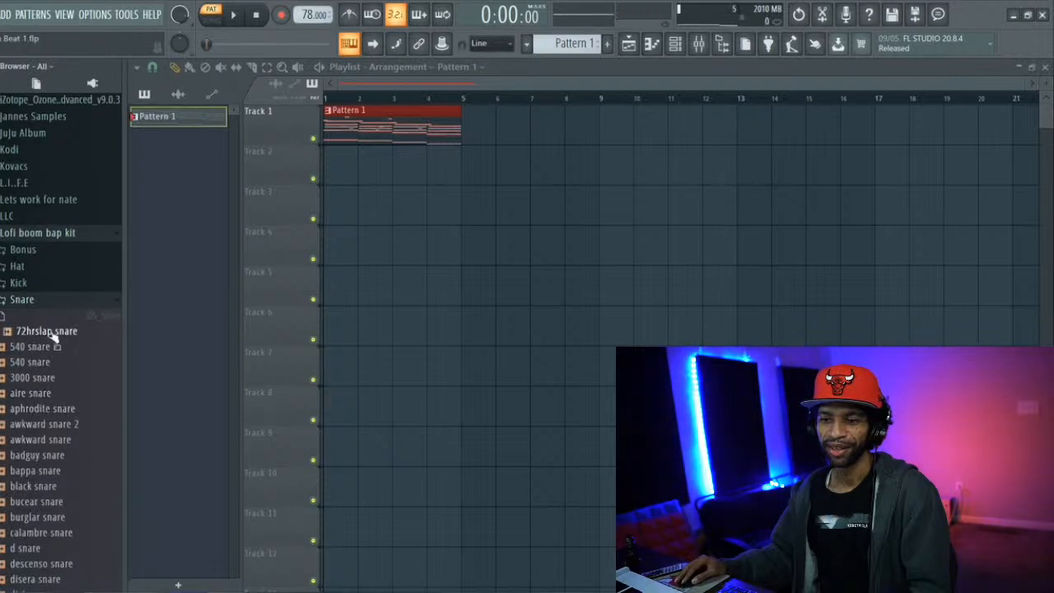
click(47, 471)
click(47, 485)
click(43, 502)
click(46, 516)
click(51, 532)
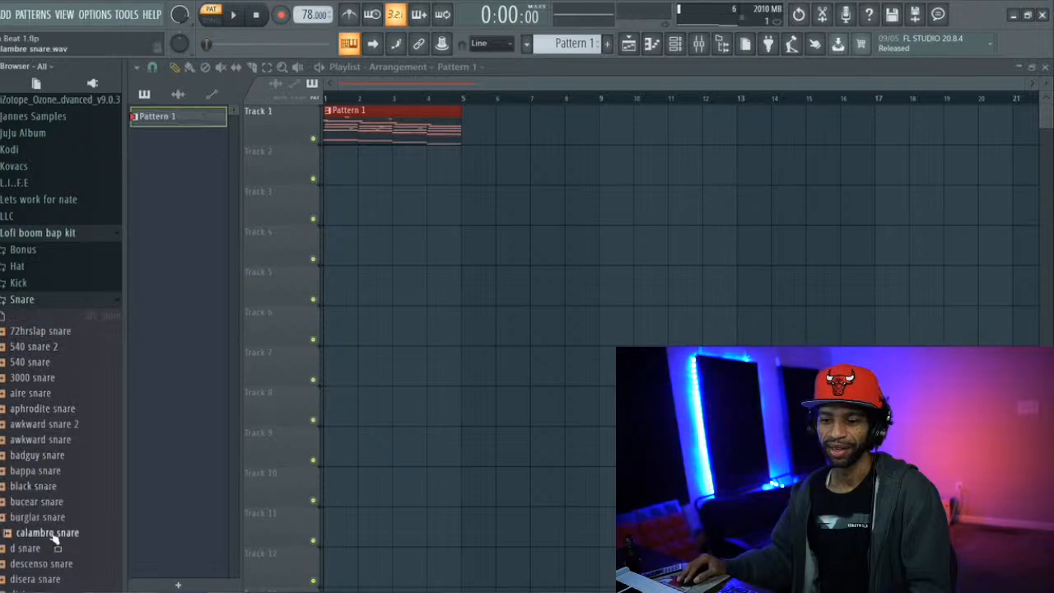
Audition d snare and descenso snare, and open descenso snare in a new channel
scroll(45, 526, down, 3)
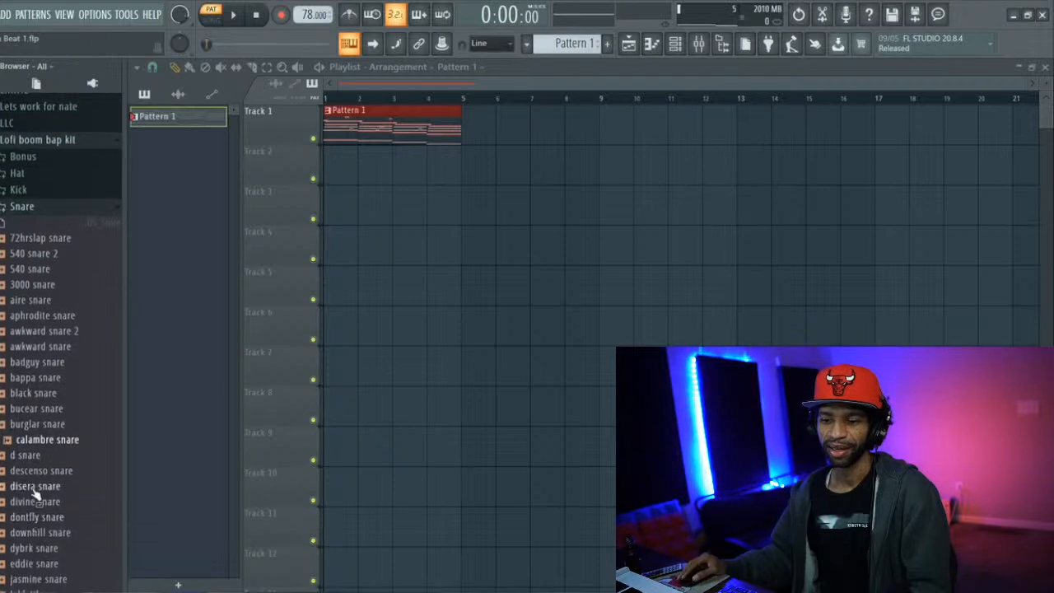
click(33, 454)
click(37, 470)
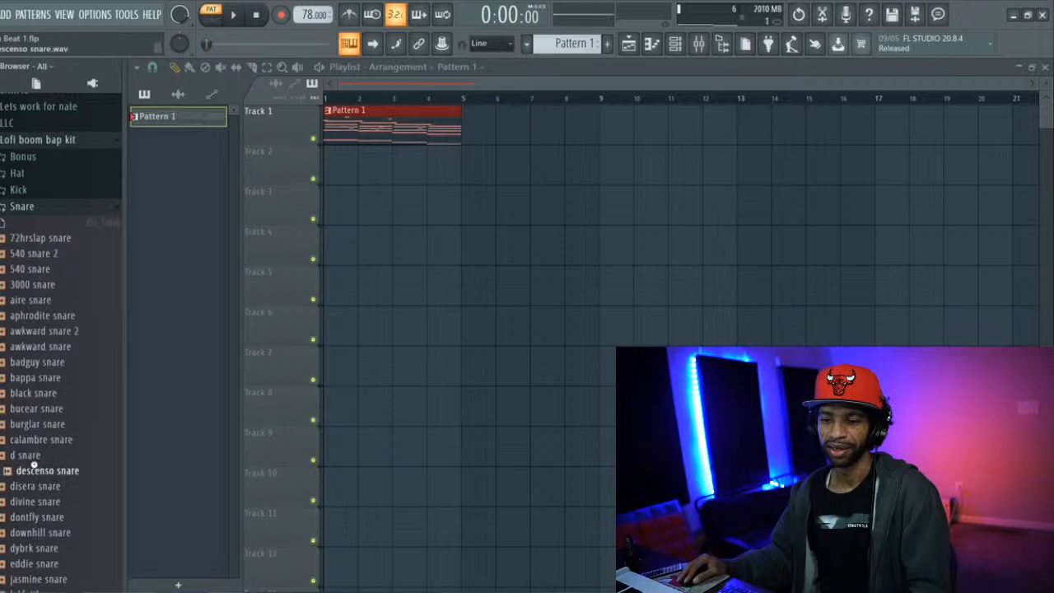
right_click(46, 477)
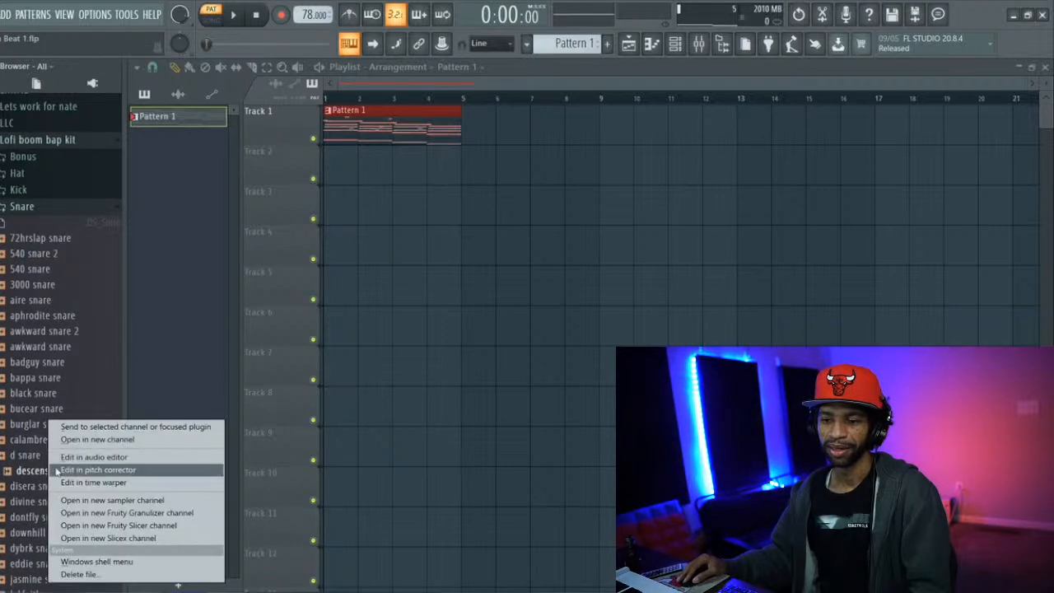
click(99, 437)
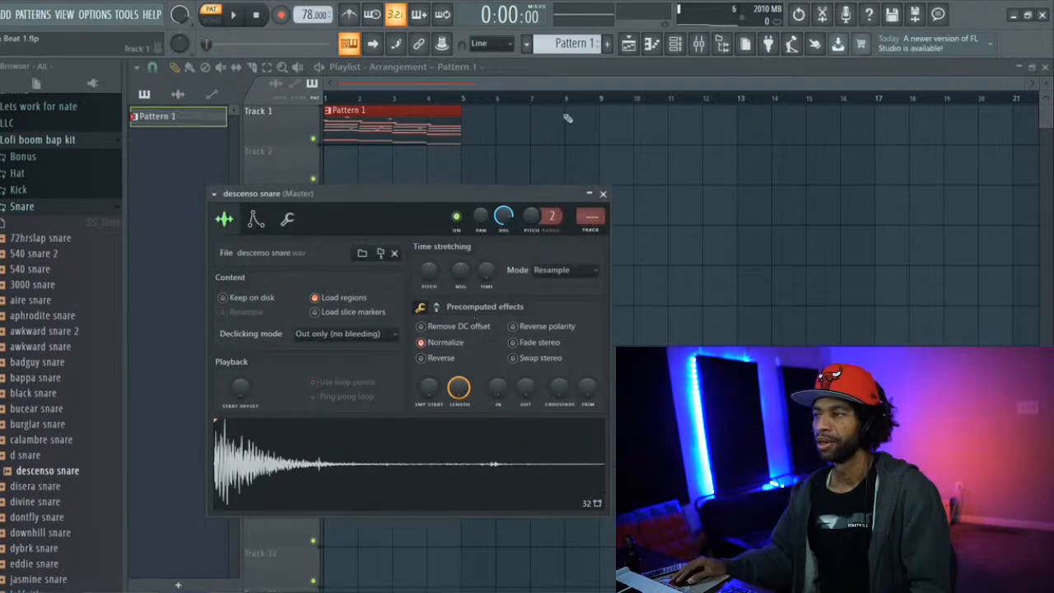
Program descenso snare hits on steps 5, 13, 21, 29, 37, 45, 53 and 61 while the pattern plays
click(651, 44)
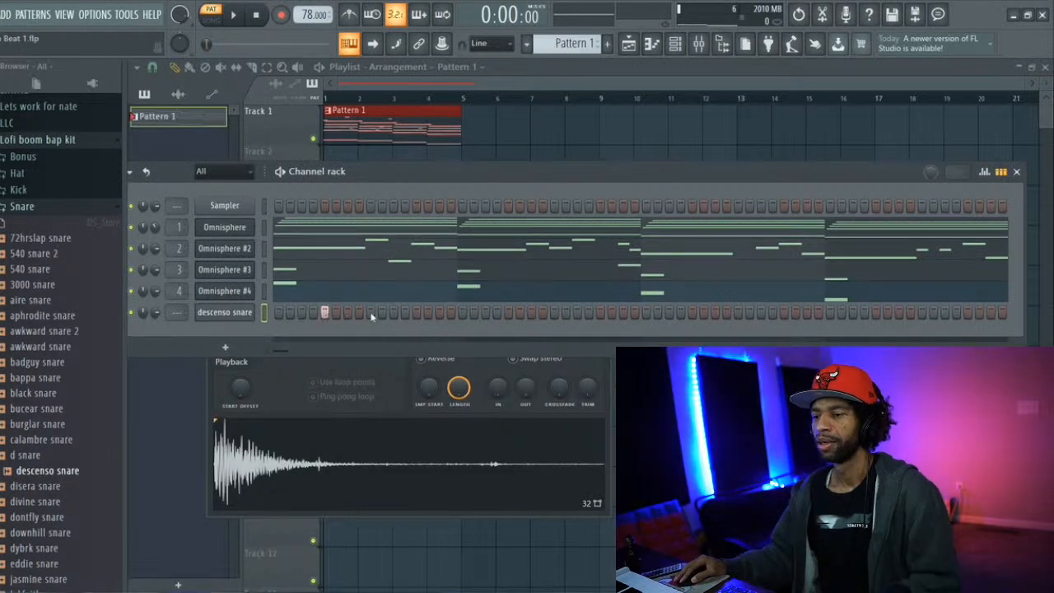
key(space)
click(417, 312)
click(508, 312)
click(599, 312)
click(692, 312)
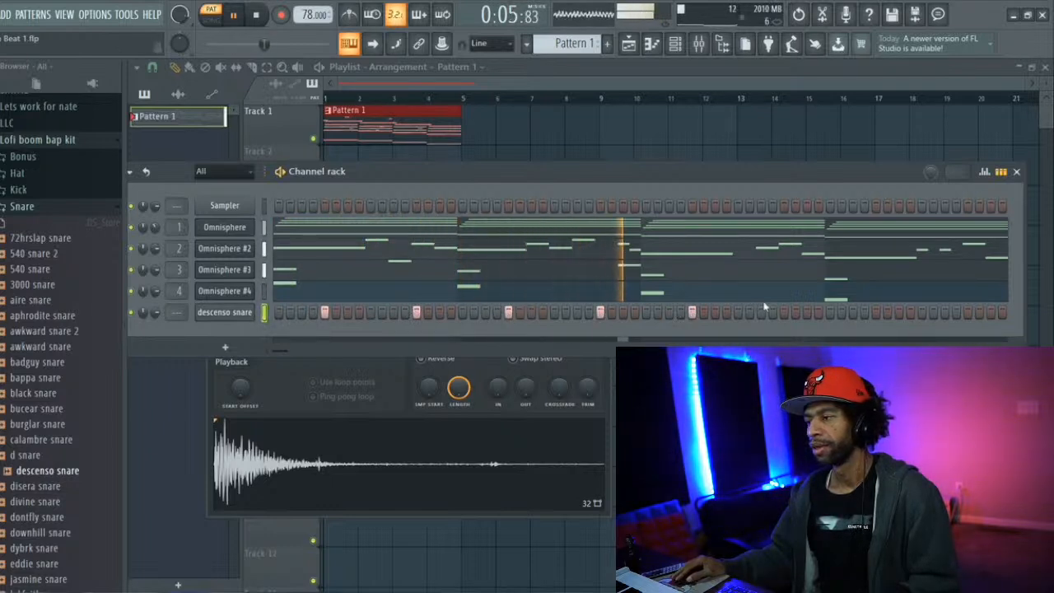
click(783, 312)
click(874, 312)
click(967, 312)
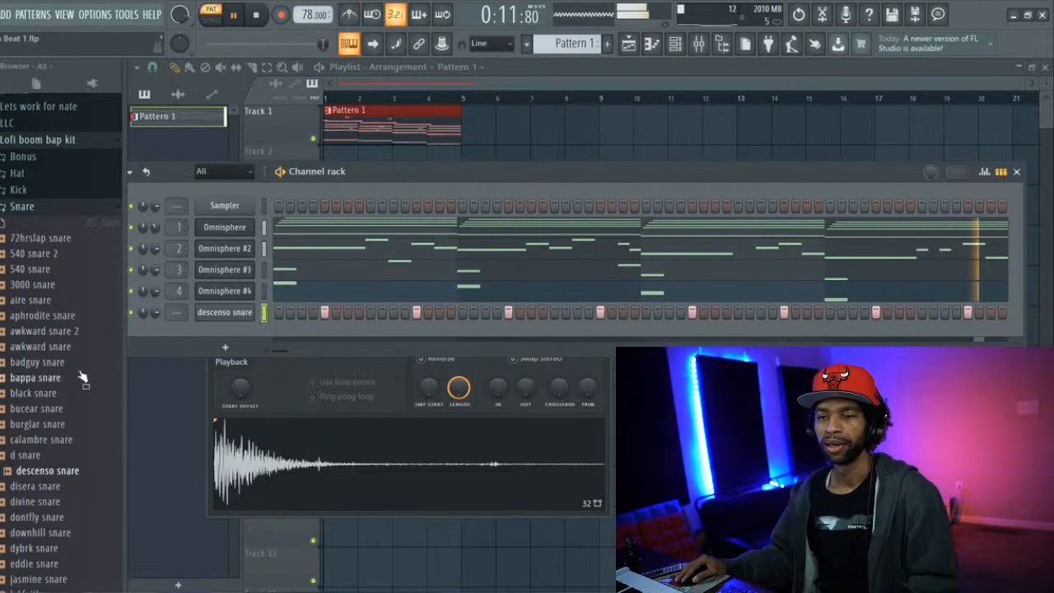
Switch to the kit's Kick folder, audition 540 kick, brotherly kick 2 and bucear kick over the beat, and stop playback
click(22, 206)
click(18, 189)
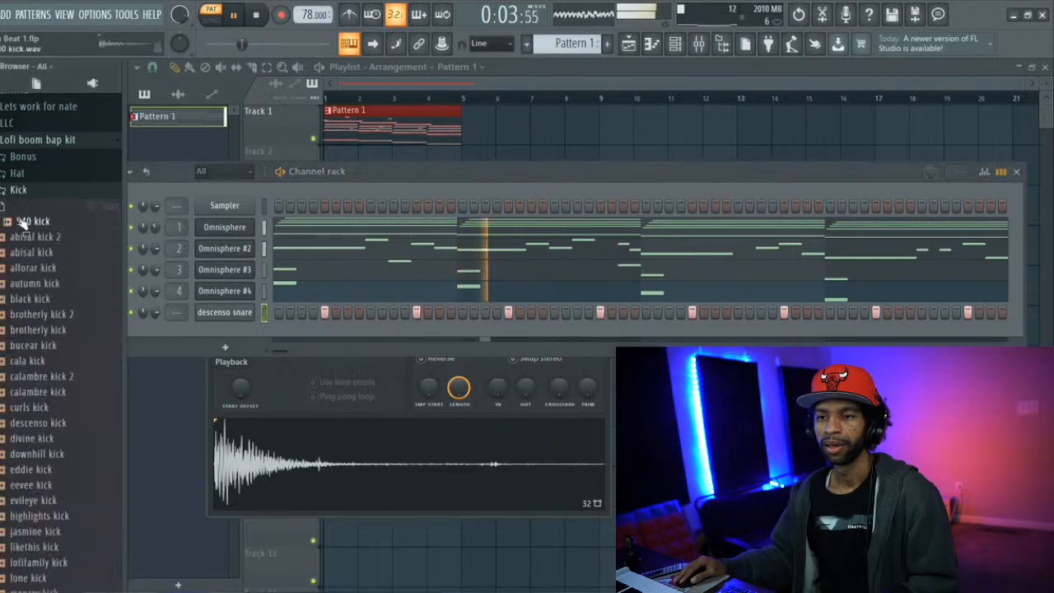
click(33, 313)
click(27, 349)
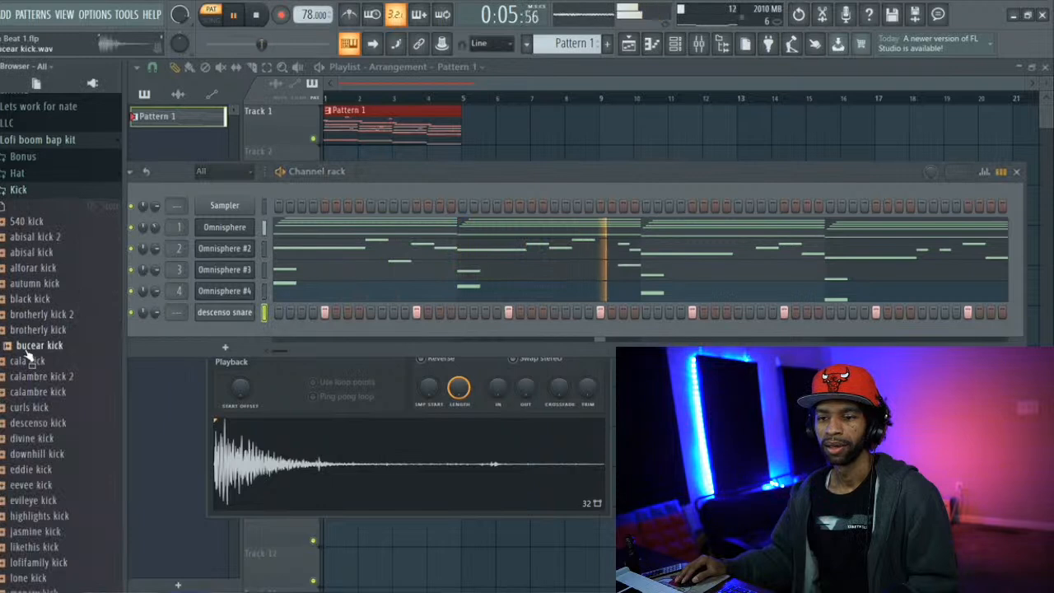
key(space)
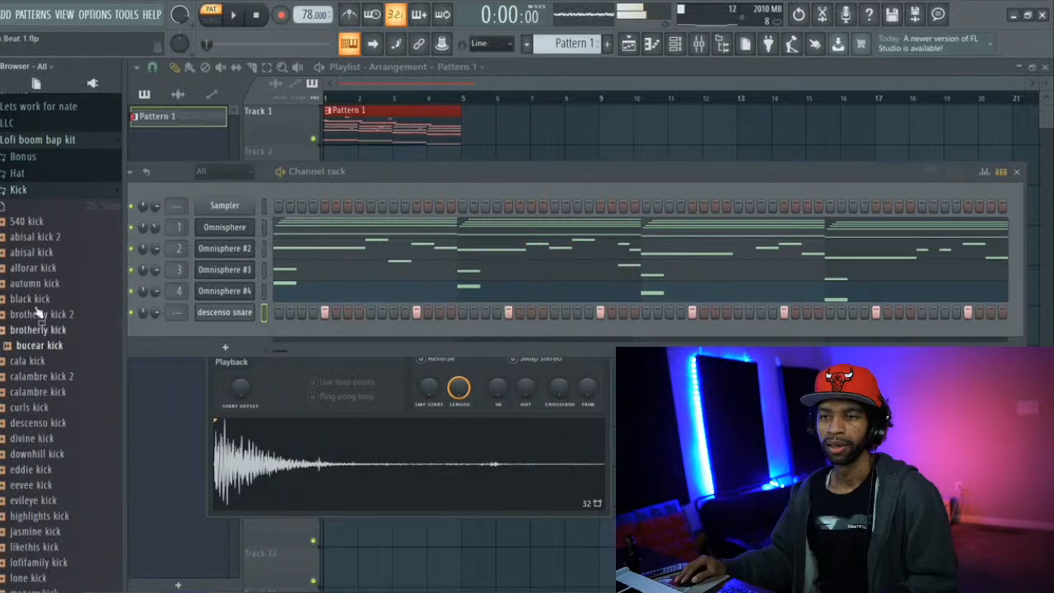
Collapse the Lofi boom bap kit and open L. Dre Drumkit Vol 2 inside the Lofi Kits folder
click(33, 141)
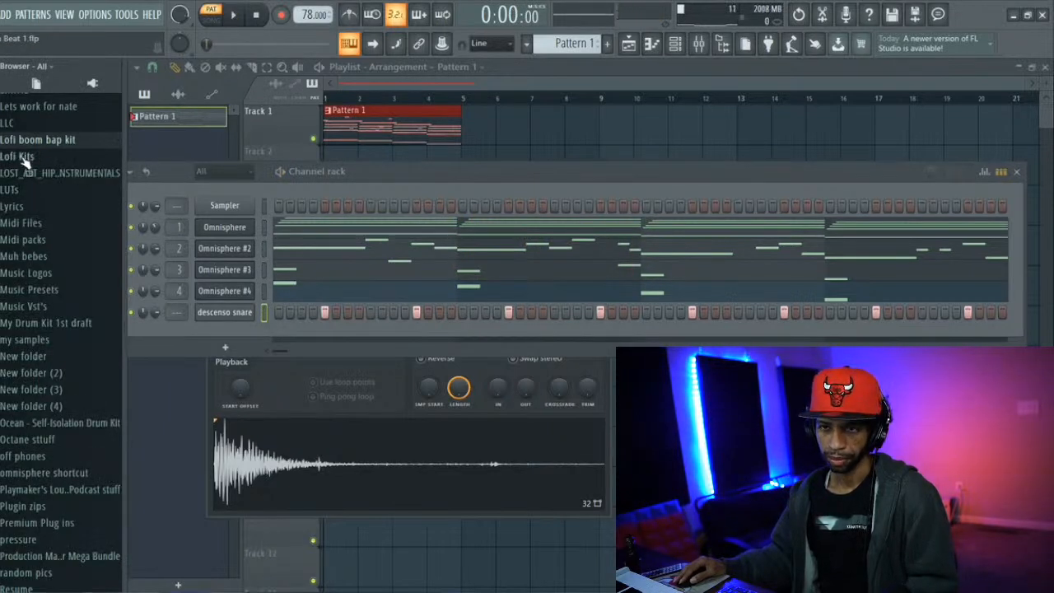
click(23, 156)
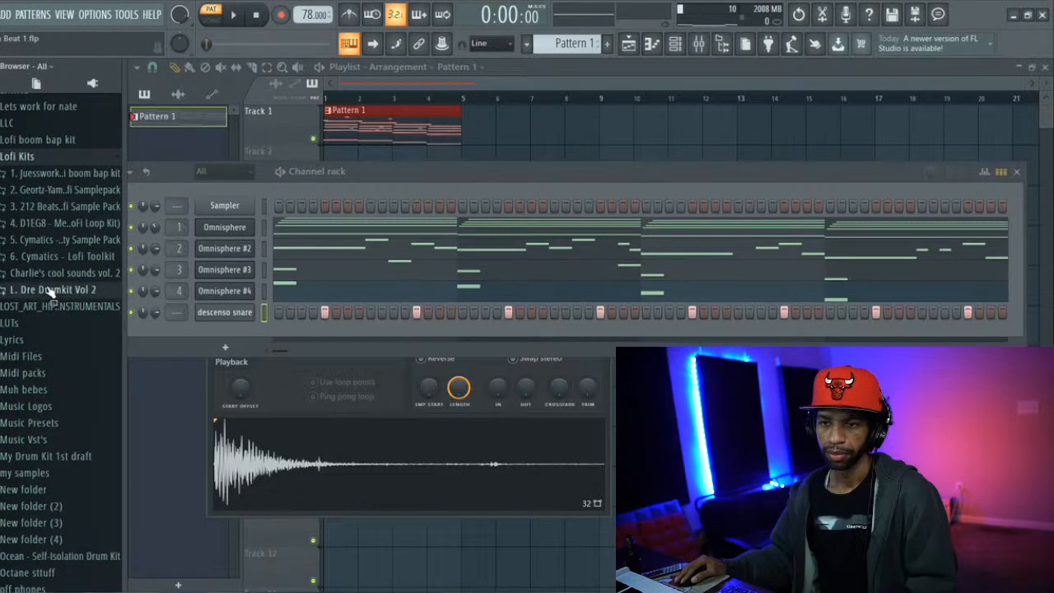
click(51, 290)
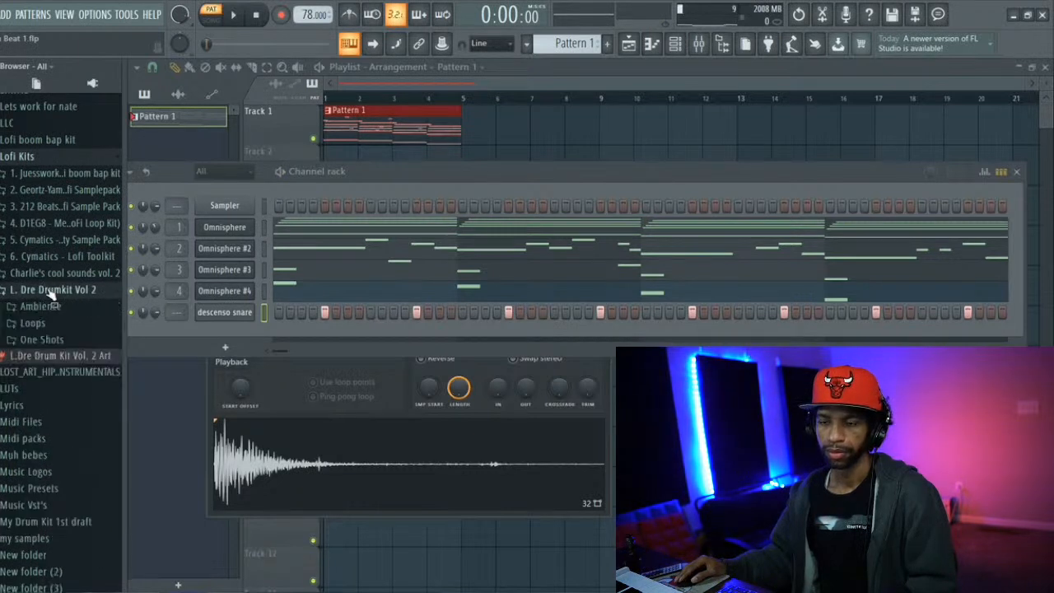
Open the KICKS one-shots in L. Dre Drumkit Vol 2 and audition kicks including Butter, Door, Drop and Fav Lofi Kick
click(37, 340)
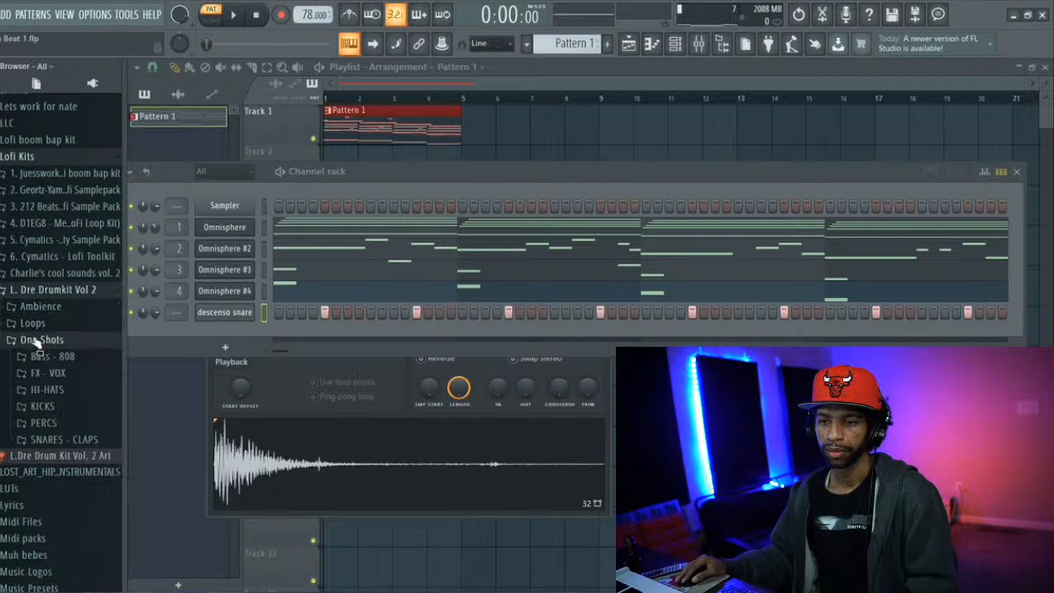
click(42, 408)
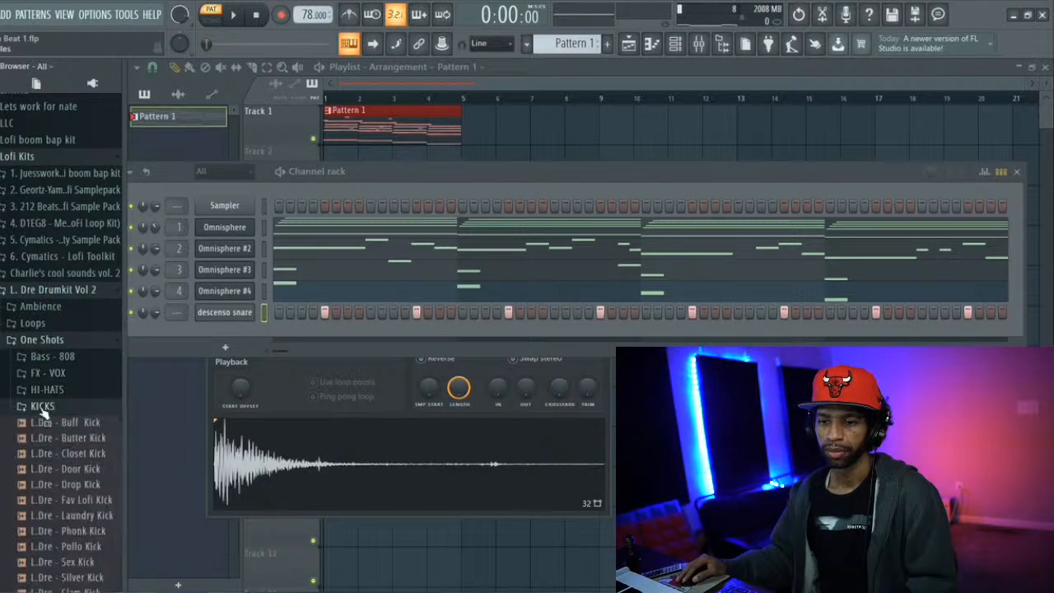
click(51, 438)
scroll(65, 387, down, 3)
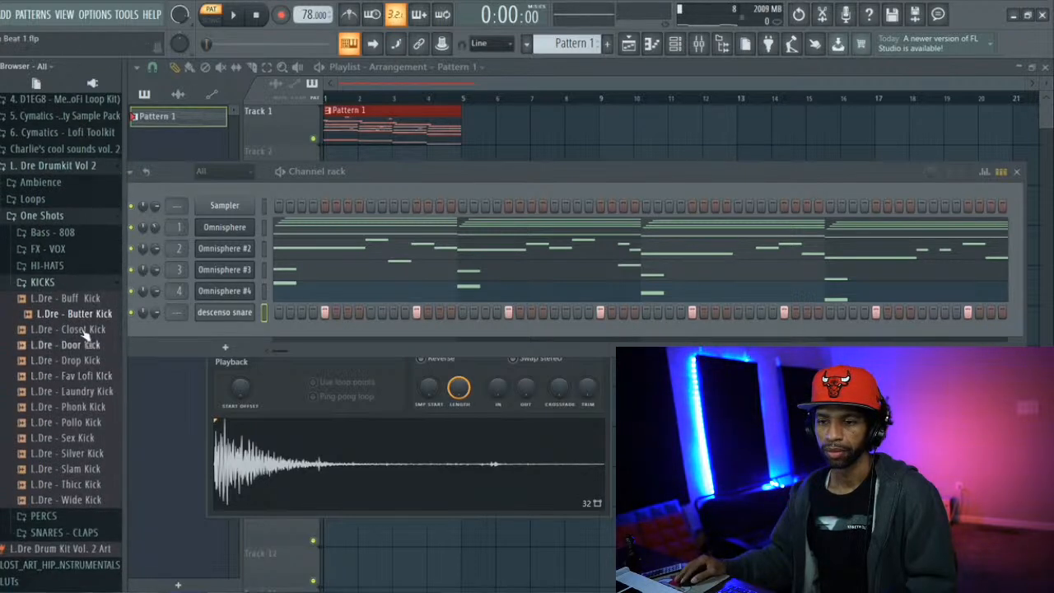
click(89, 301)
click(71, 345)
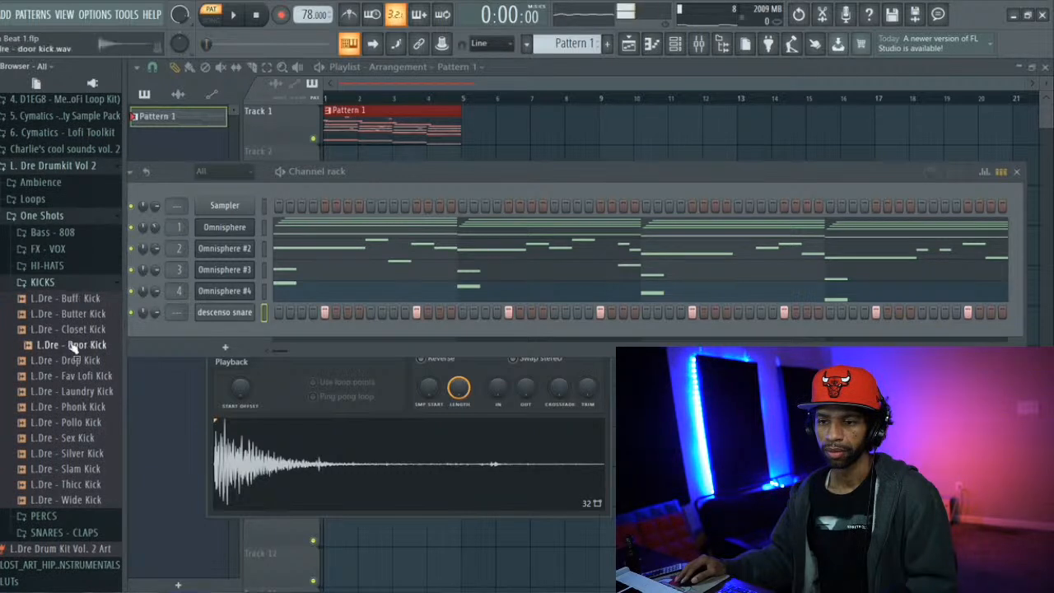
click(72, 360)
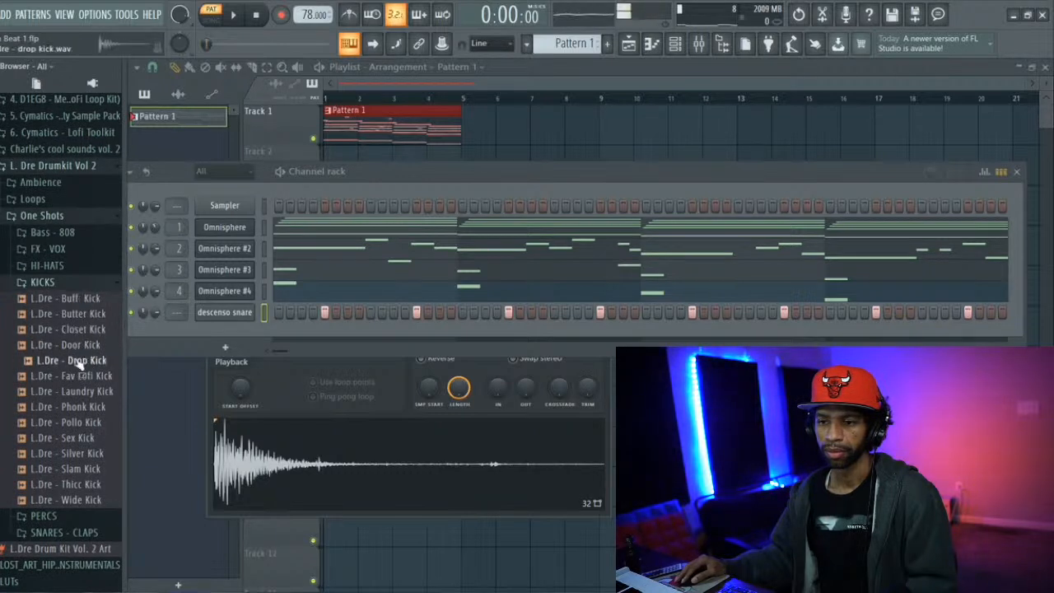
click(79, 377)
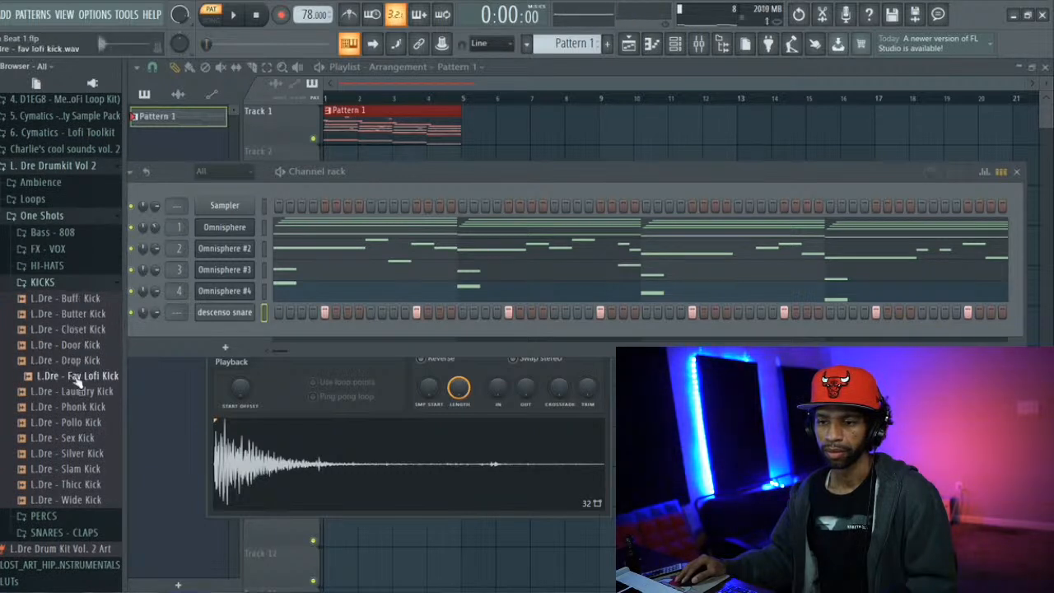
Add L.Dre - Fav Lofi Kick as a new channel and normalize its sample
drag(195, 332, 198, 332)
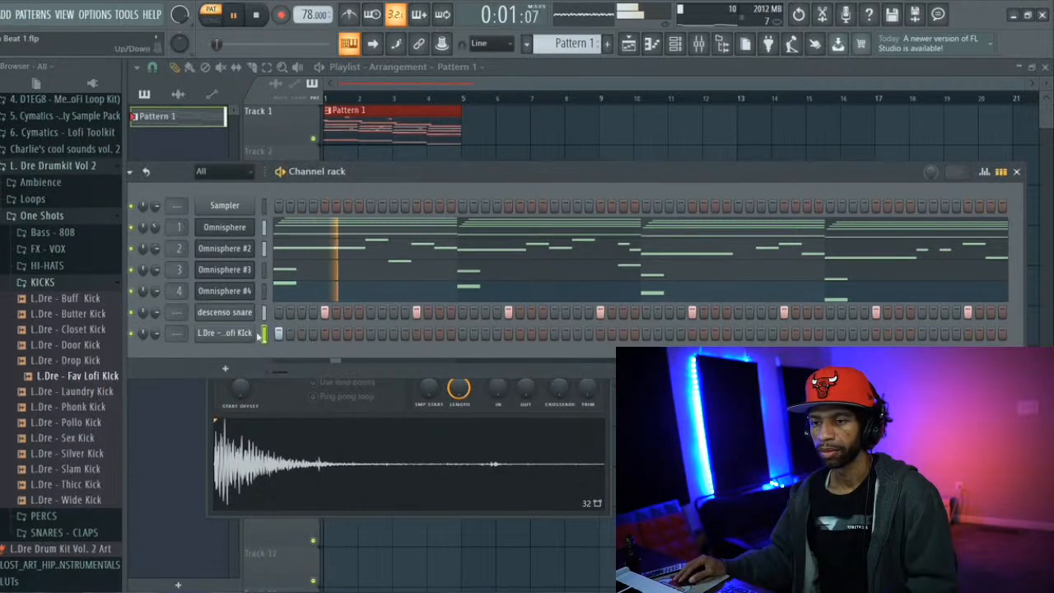
click(229, 334)
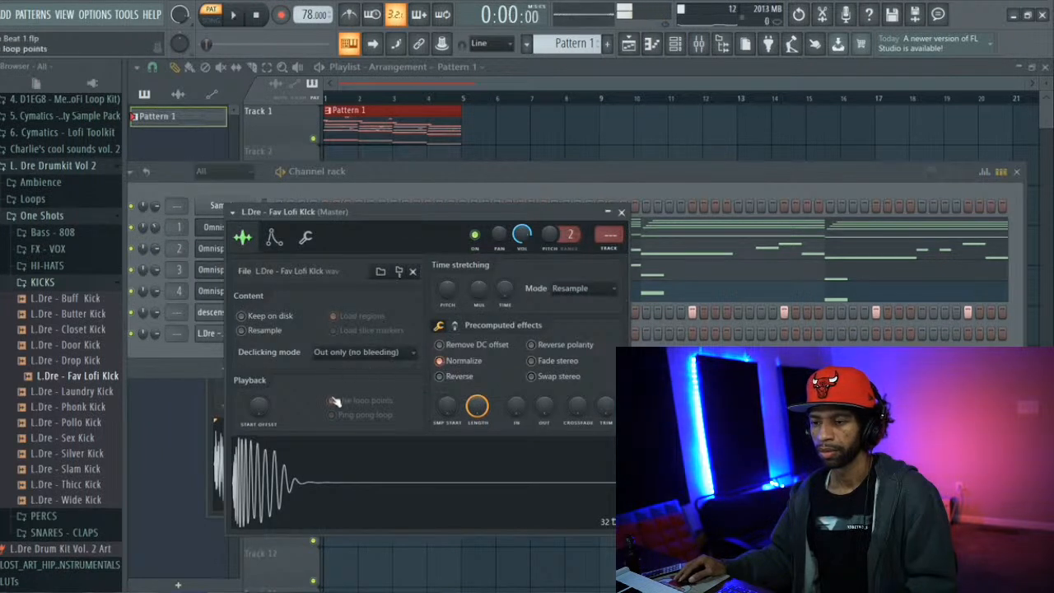
click(207, 349)
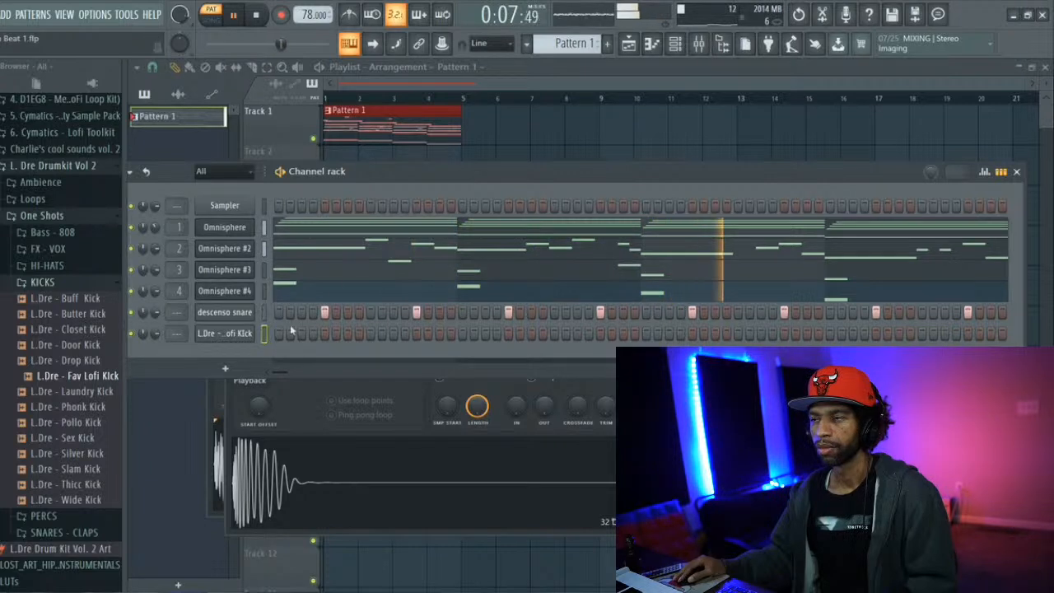
In the Fav Lofi Kick's piano roll, place C4 hits at the start and near the end of bar 1, and B3 on bar 2
click(657, 46)
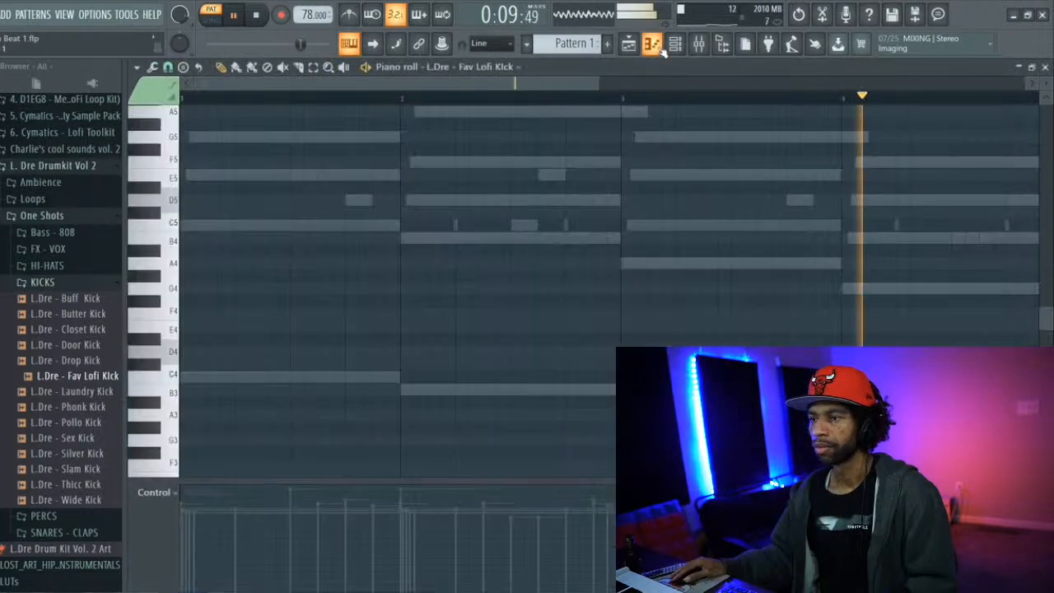
click(186, 376)
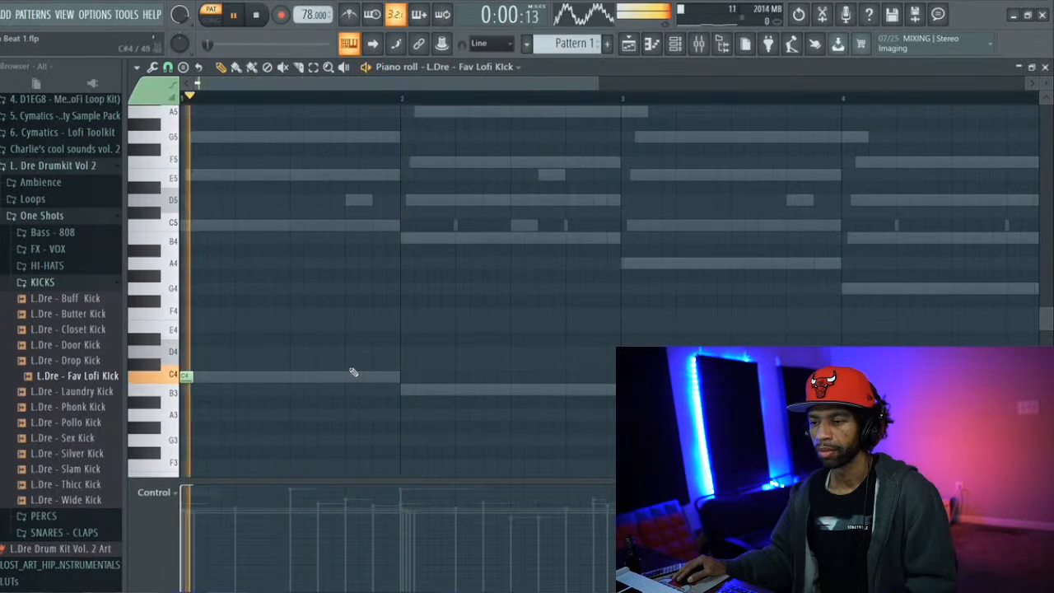
click(376, 378)
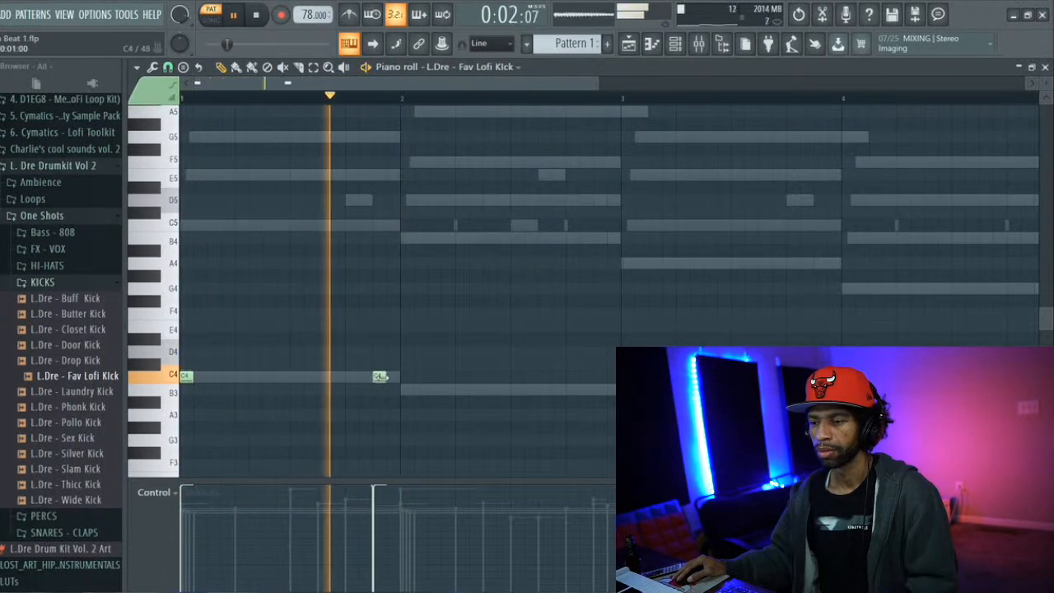
click(403, 390)
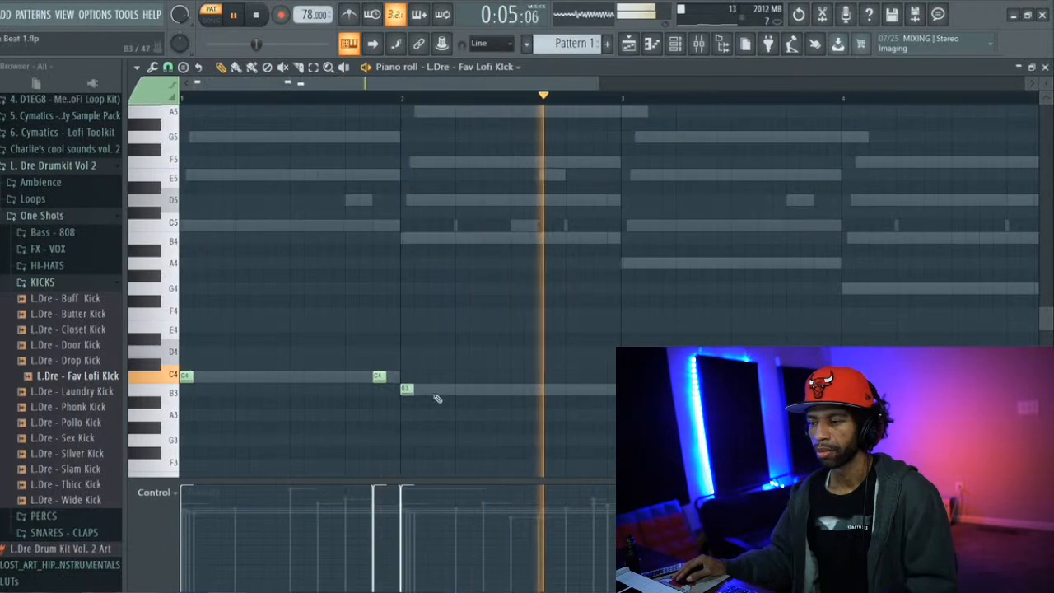
Add two B3 kick hits past the middle of bar 2, continue the kick pattern through bars 3 and 4, and stop playback
click(530, 390)
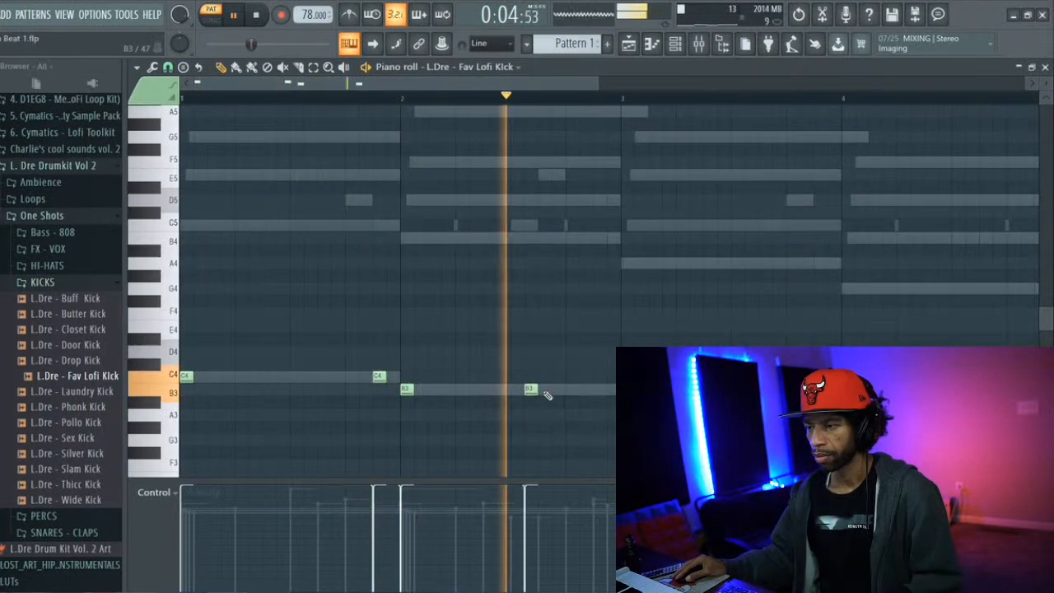
click(548, 389)
right_click(549, 389)
drag(537, 392, 550, 391)
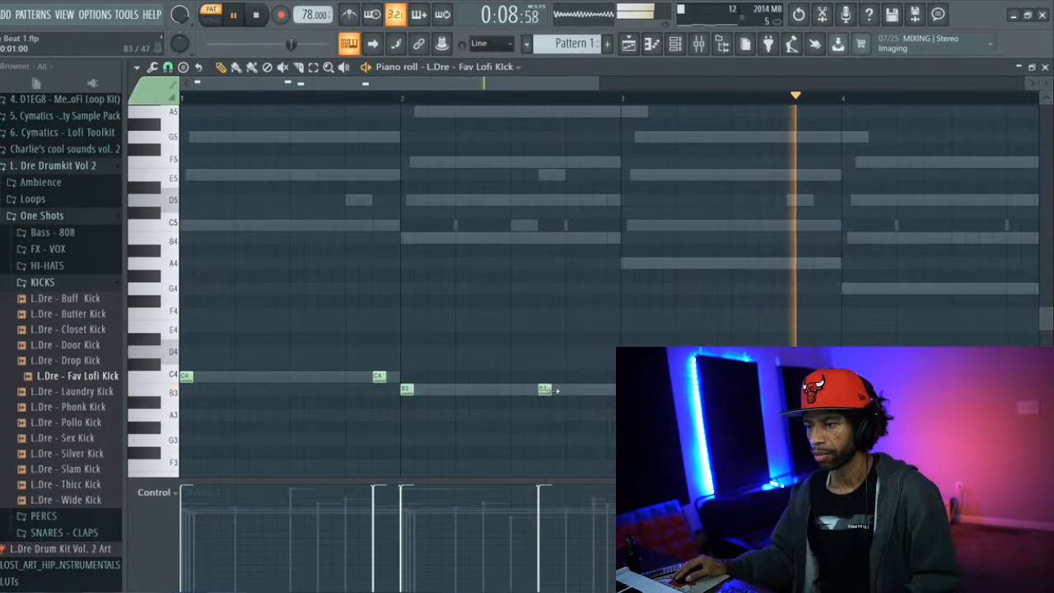
click(558, 391)
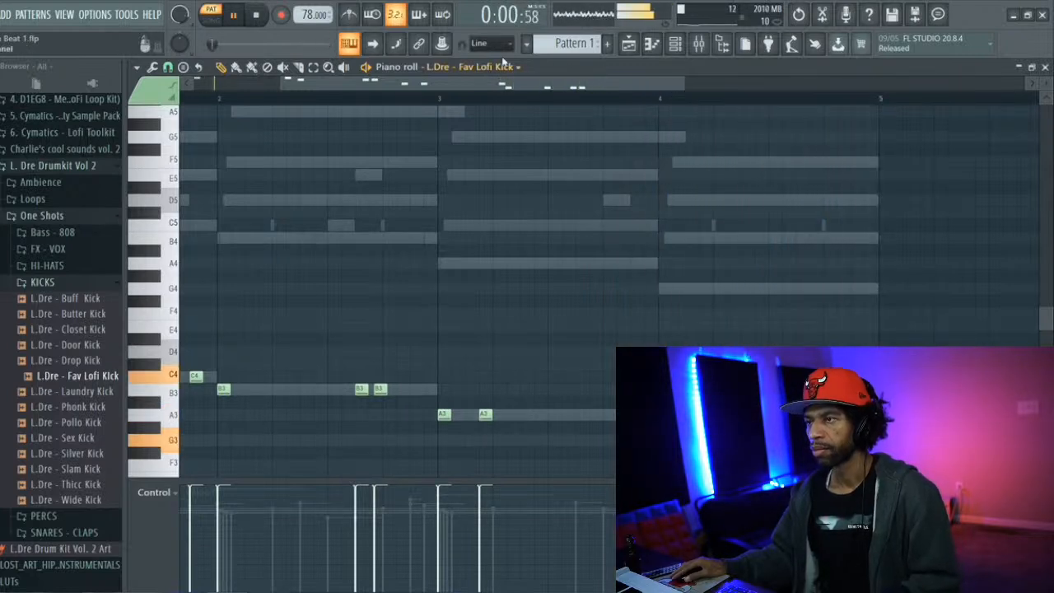
drag(504, 89, 403, 87)
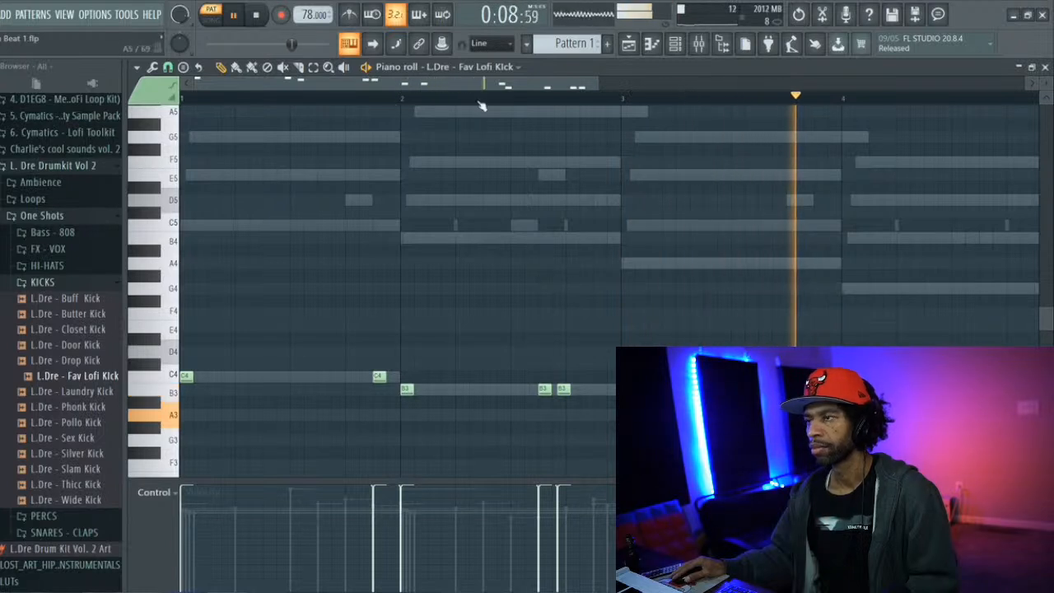
key(space)
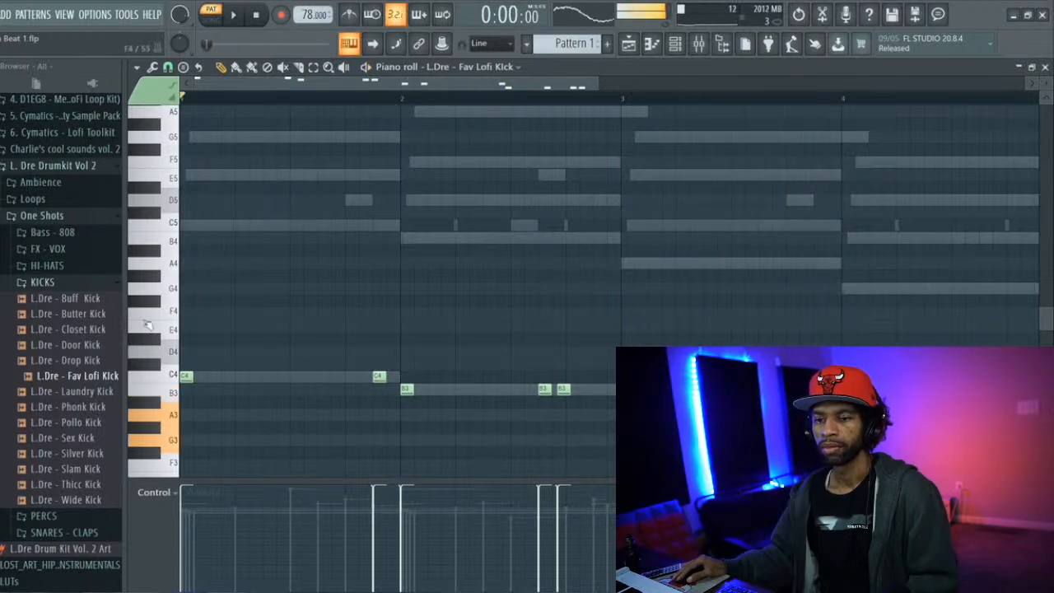
Audition more kicks, starting with Laundry Kick, and add L.Dre - Sex Kick as a new channel
click(78, 393)
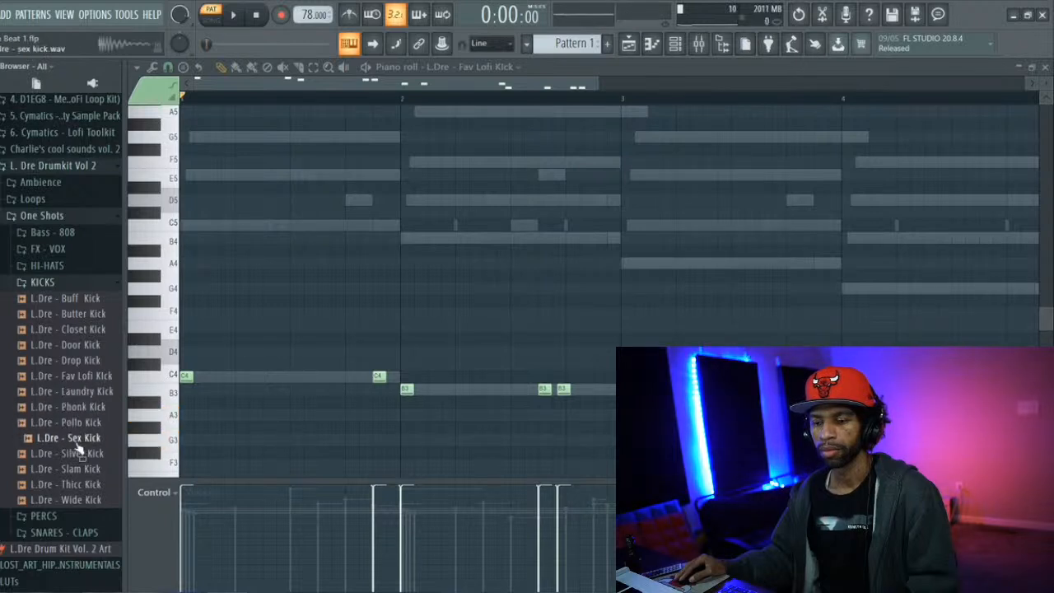
click(674, 45)
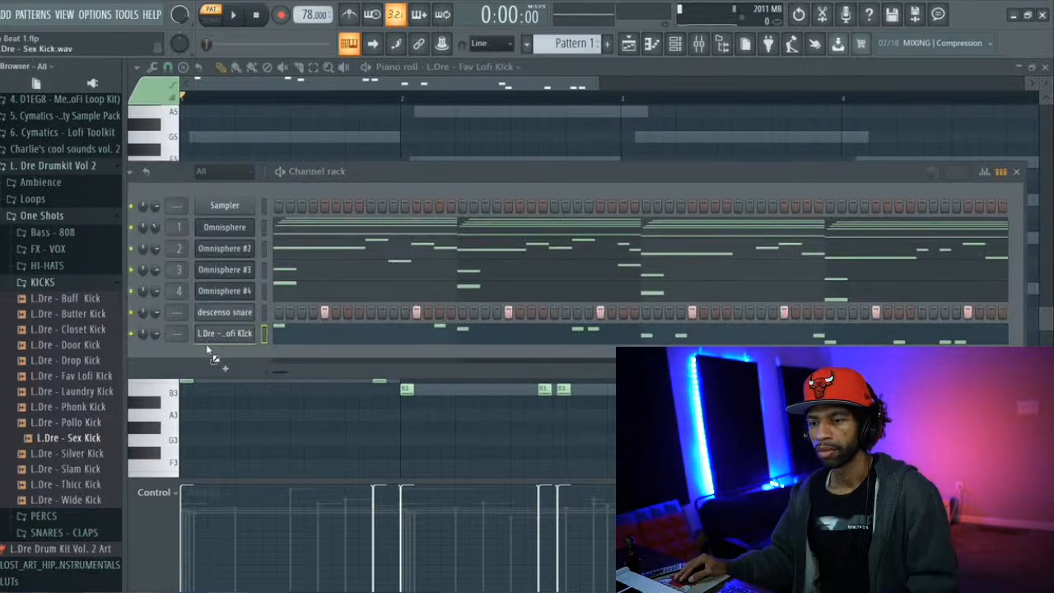
drag(208, 350, 210, 349)
Copy the Fav Lofi Kick notes into the Sex Kick channel and play the pattern with Fav Lofi Kick muted
right_click(225, 335)
click(409, 346)
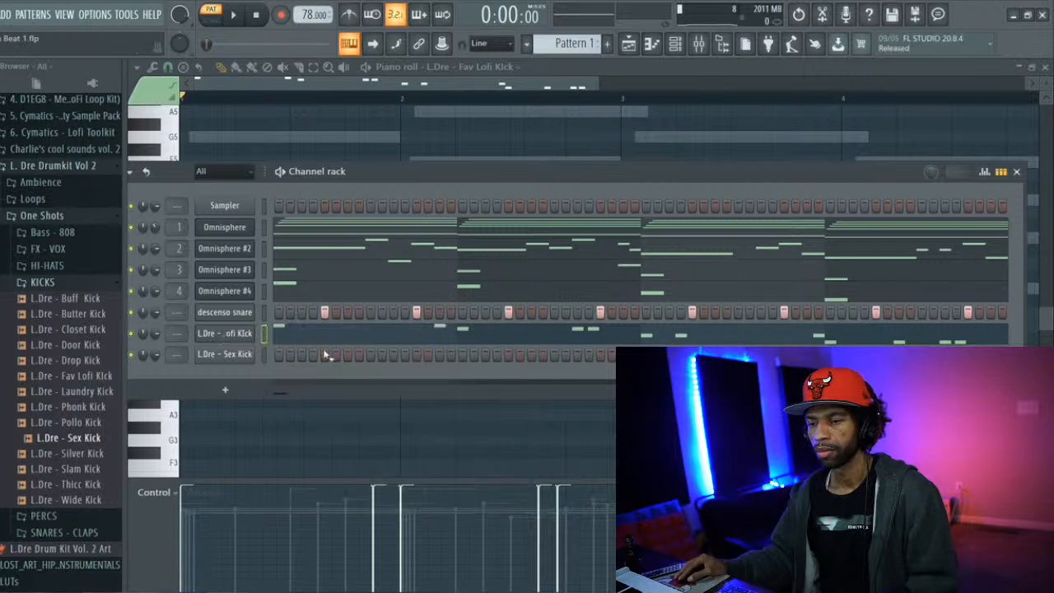
right_click(248, 354)
click(421, 378)
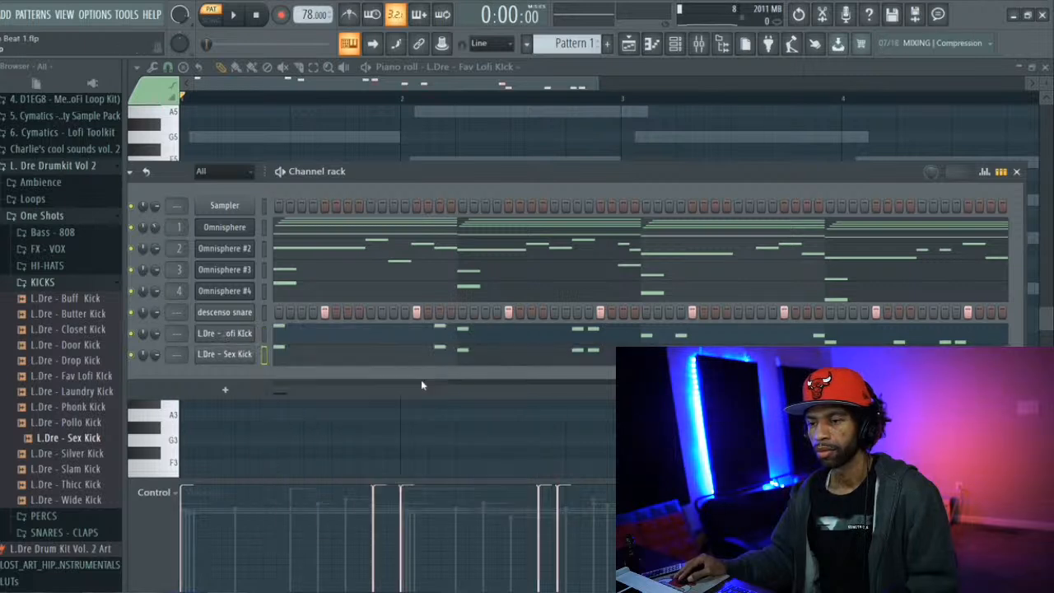
key(space)
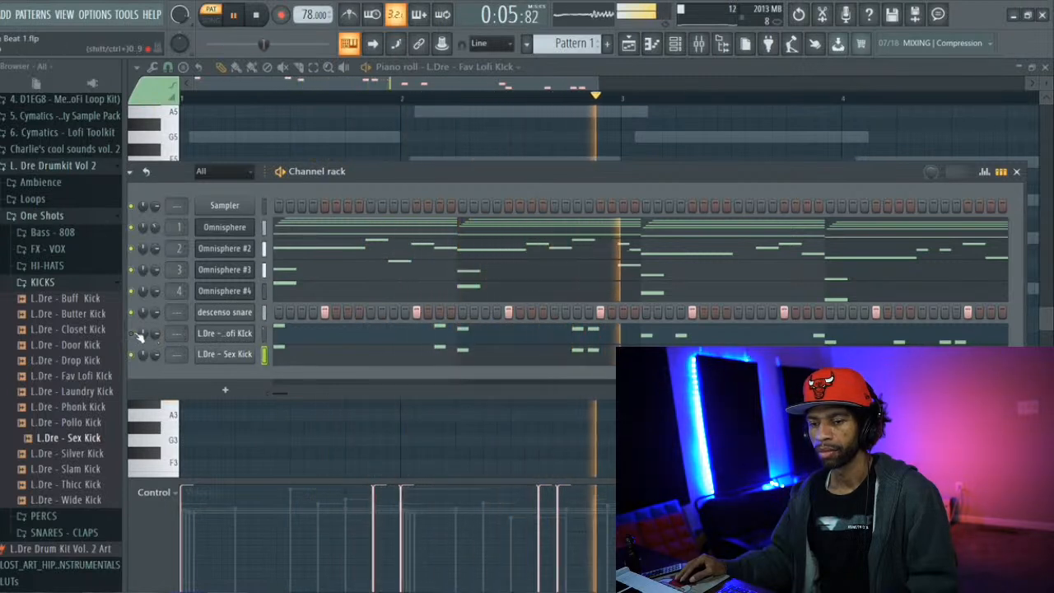
key(space)
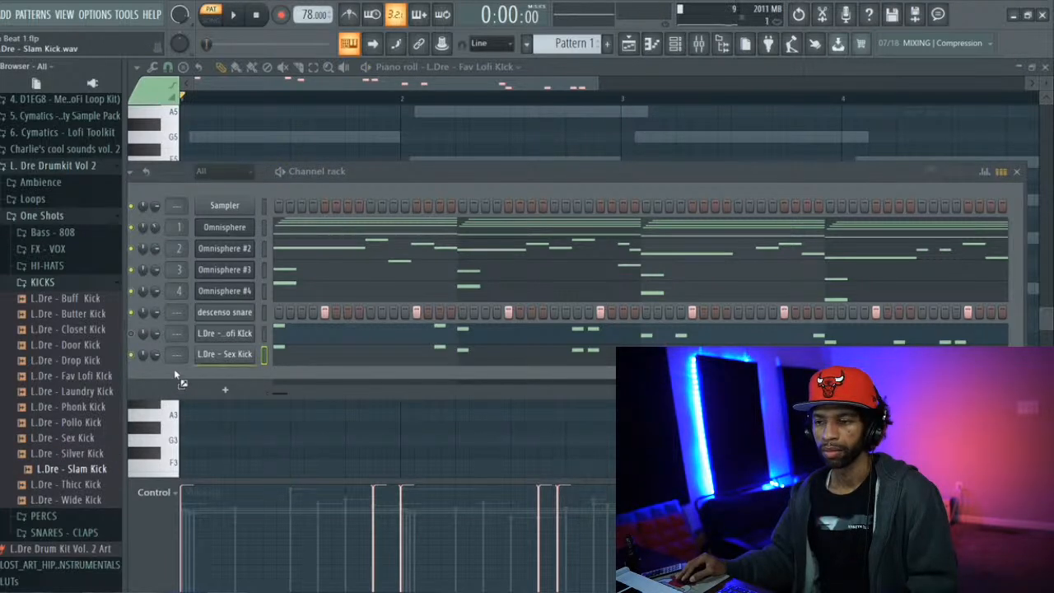
Replace the Fav Lofi Kick sample with L.Dre - Slam Kick and delete the Sex Kick channel
drag(210, 339, 211, 339)
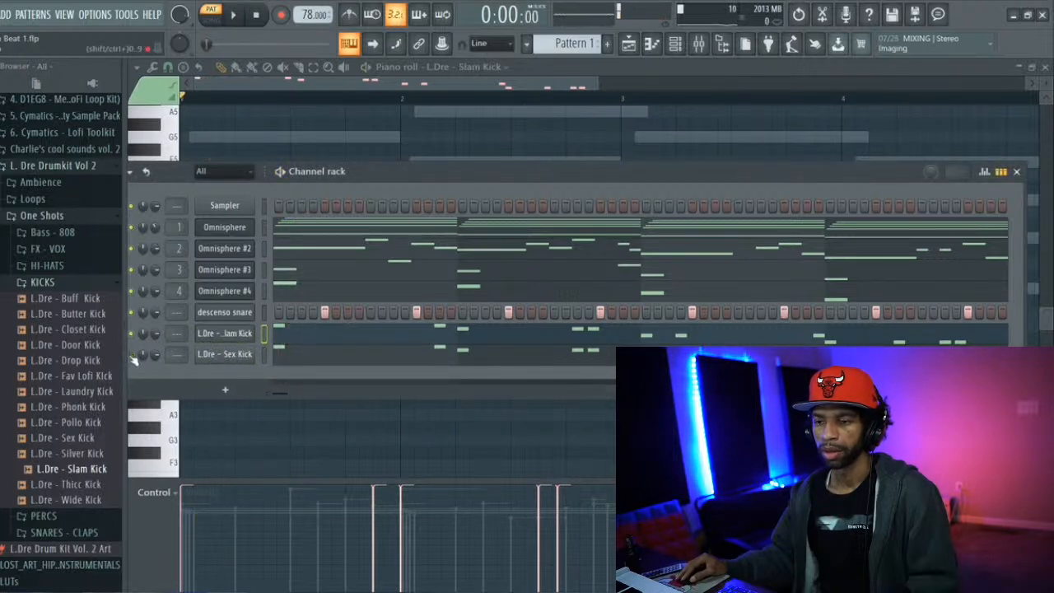
right_click(234, 356)
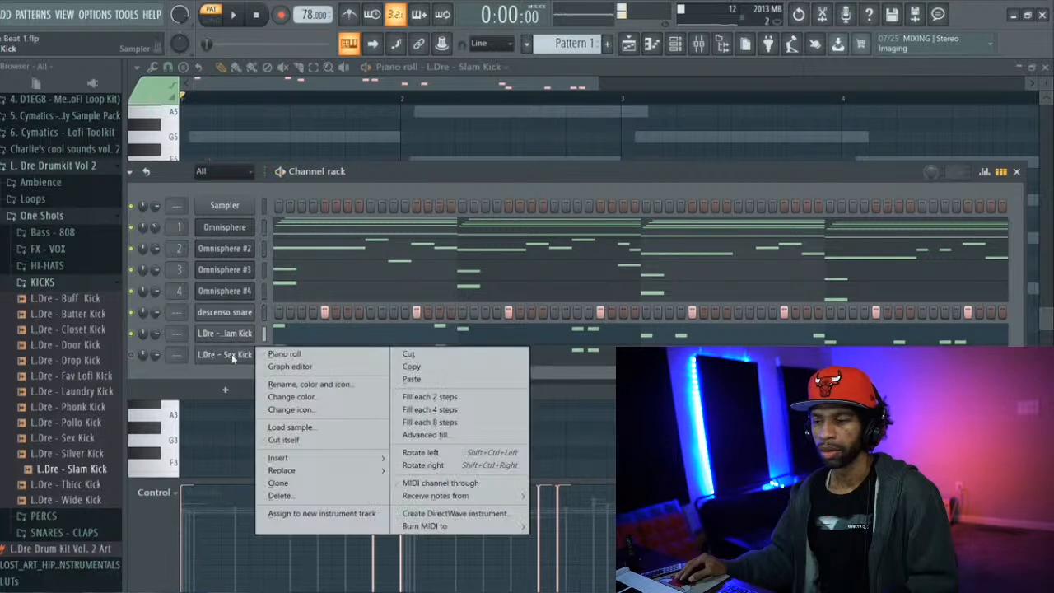
click(326, 495)
Add L.Dre - Lowfi Hat from the kit's HI-HATS folder as a new channel and collapse the folder
click(56, 267)
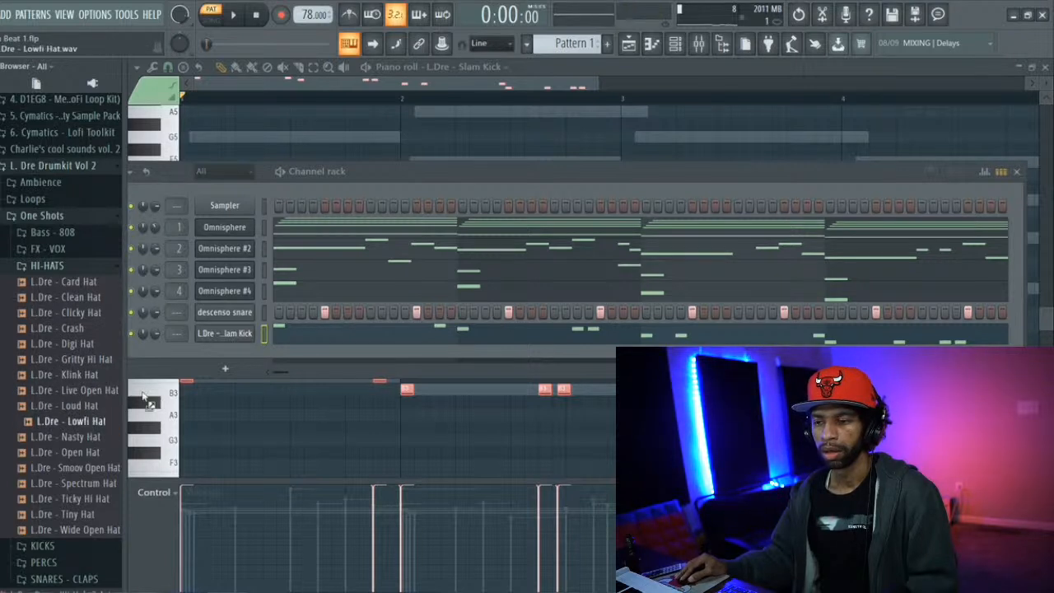
drag(207, 356, 207, 357)
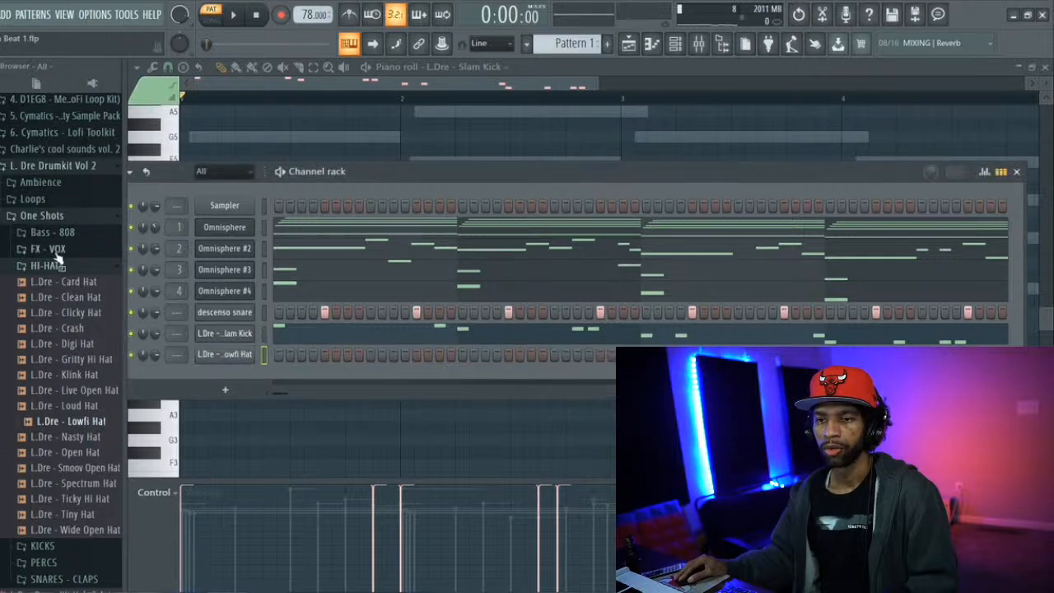
click(54, 265)
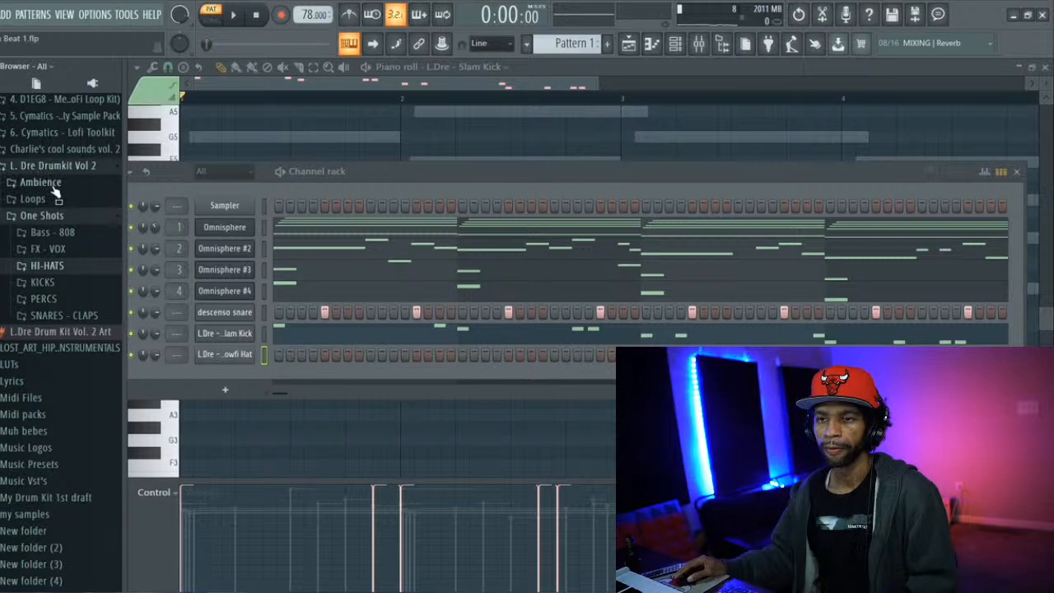
Replace the Slam Kick sample with Kicks (3) from the Kicks folder of Charlie's cool sounds vol. 2
scroll(54, 190, up, 4)
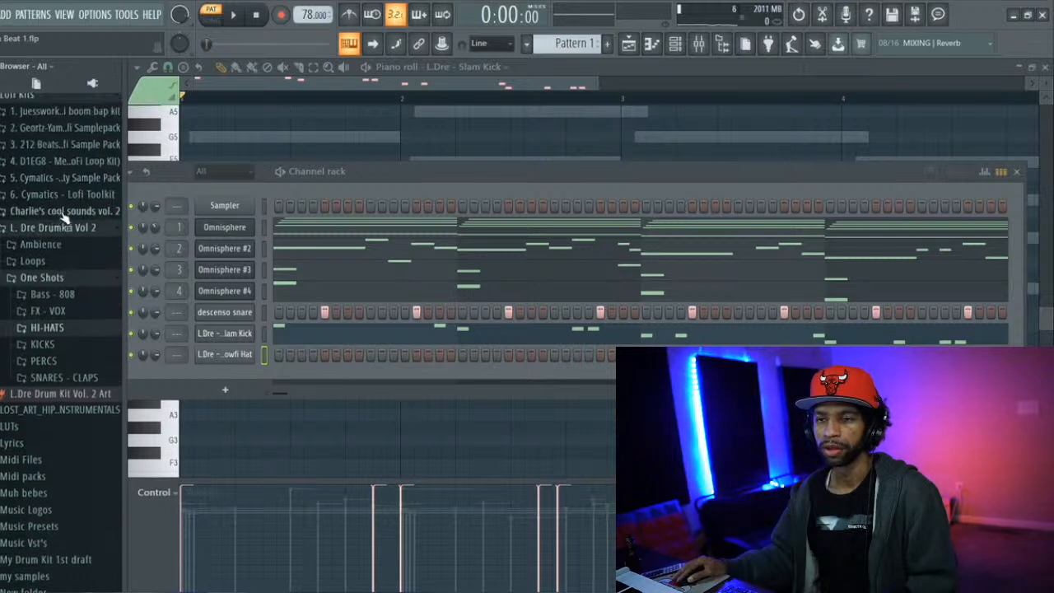
click(66, 213)
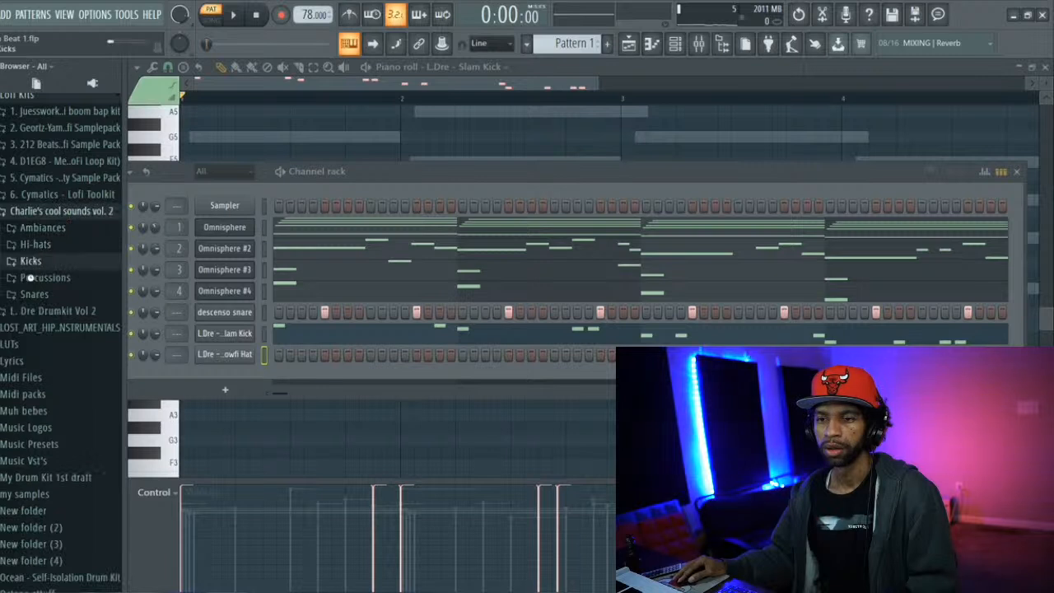
click(29, 266)
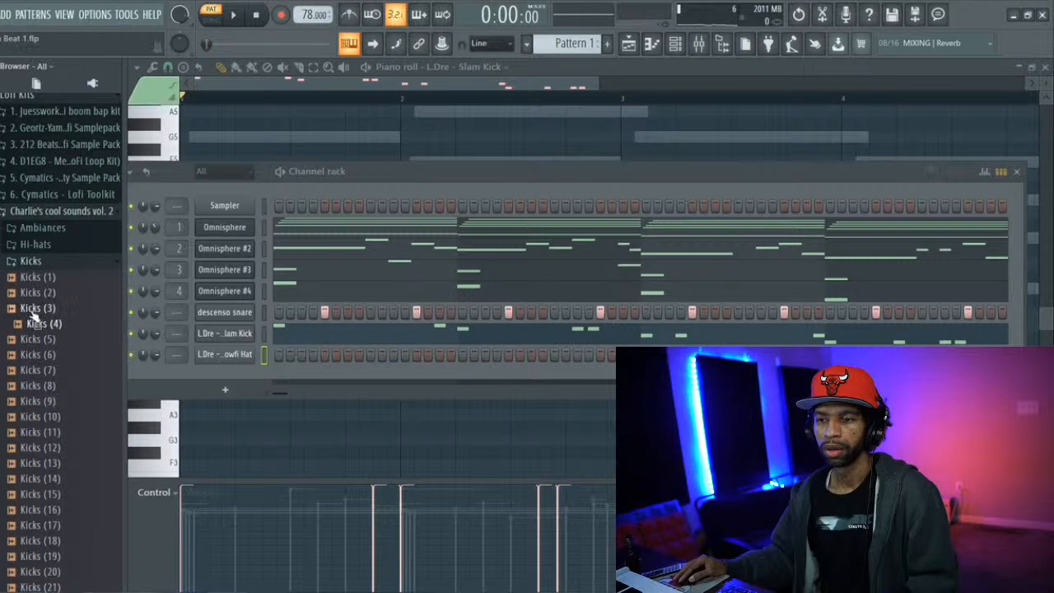
drag(205, 337, 216, 335)
Open the sampler settings of the Kicks (3) channel, play the pattern with the new kick, and close the settings
click(216, 333)
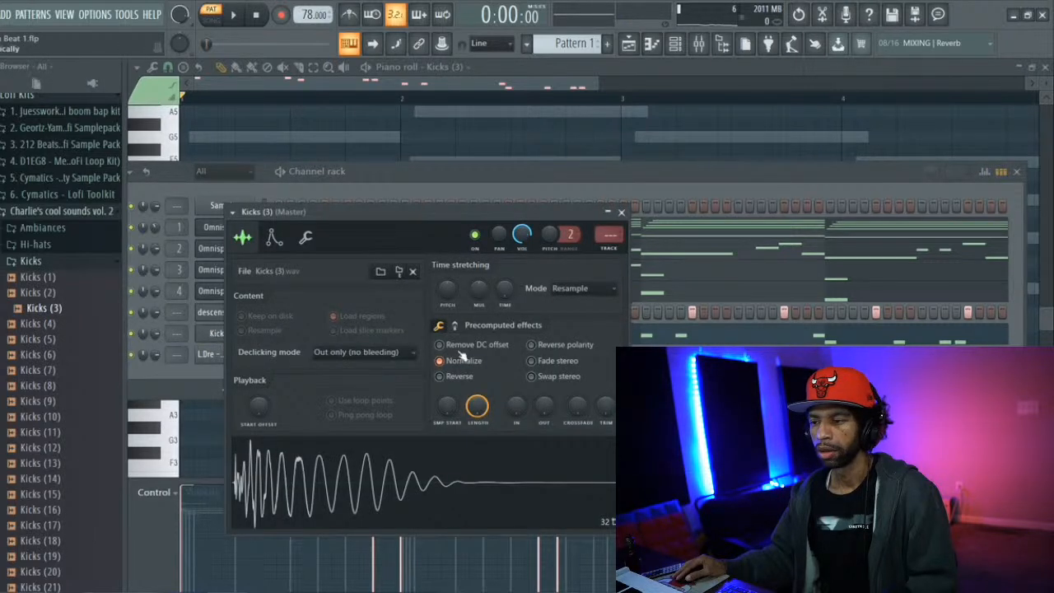
key(space)
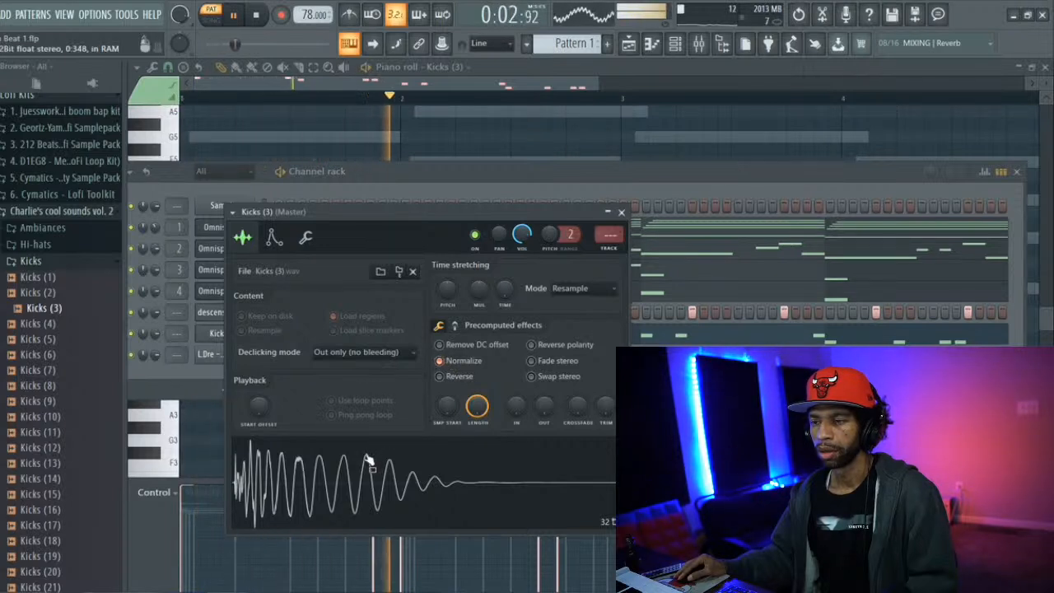
click(214, 333)
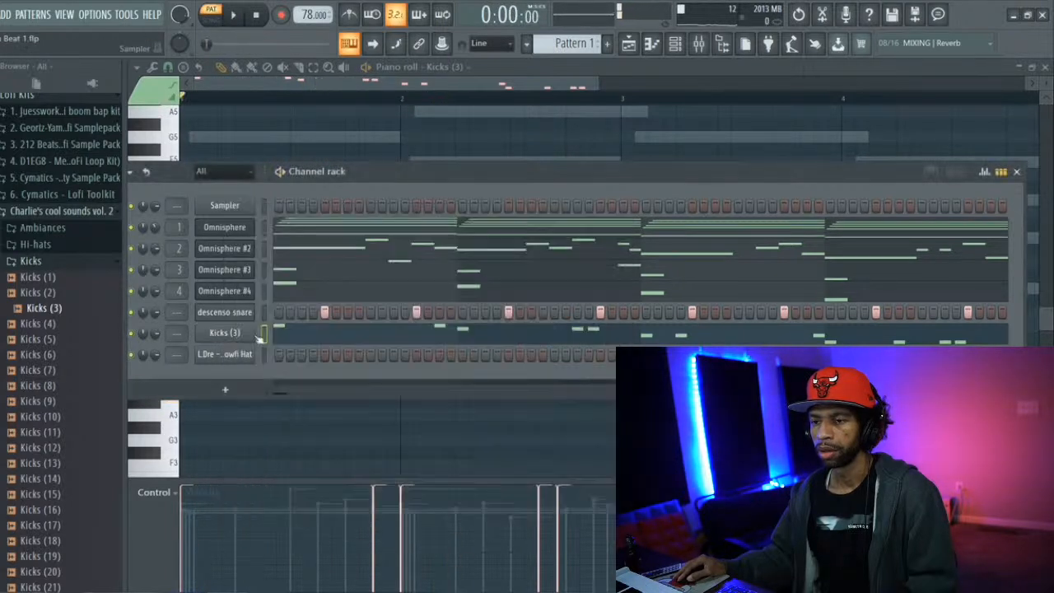
Transpose all notes of the Kicks (3) channel up one octave in the piano roll
click(290, 332)
click(289, 332)
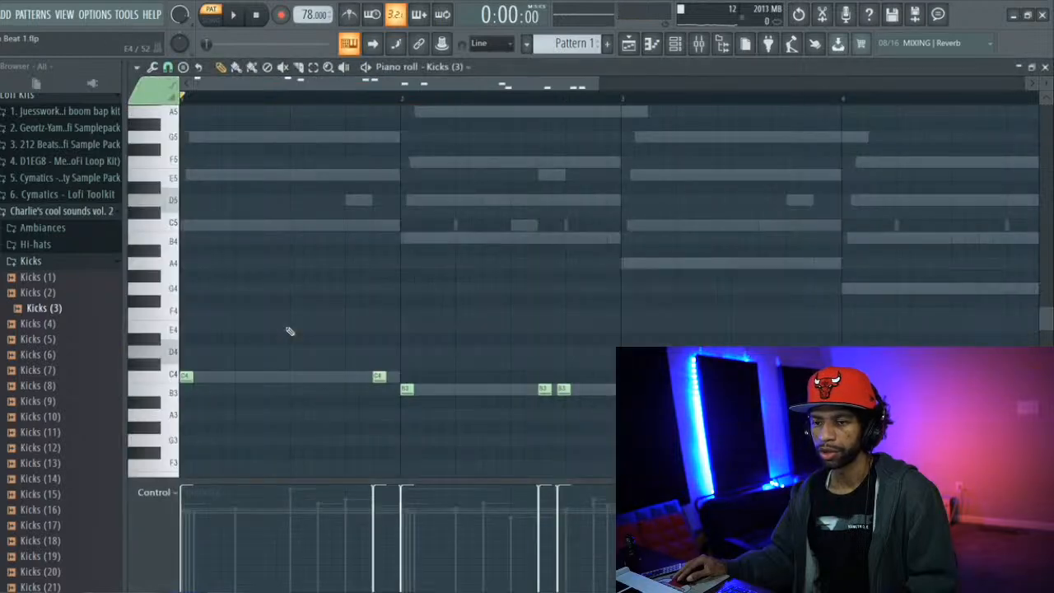
key(ctrl+a)
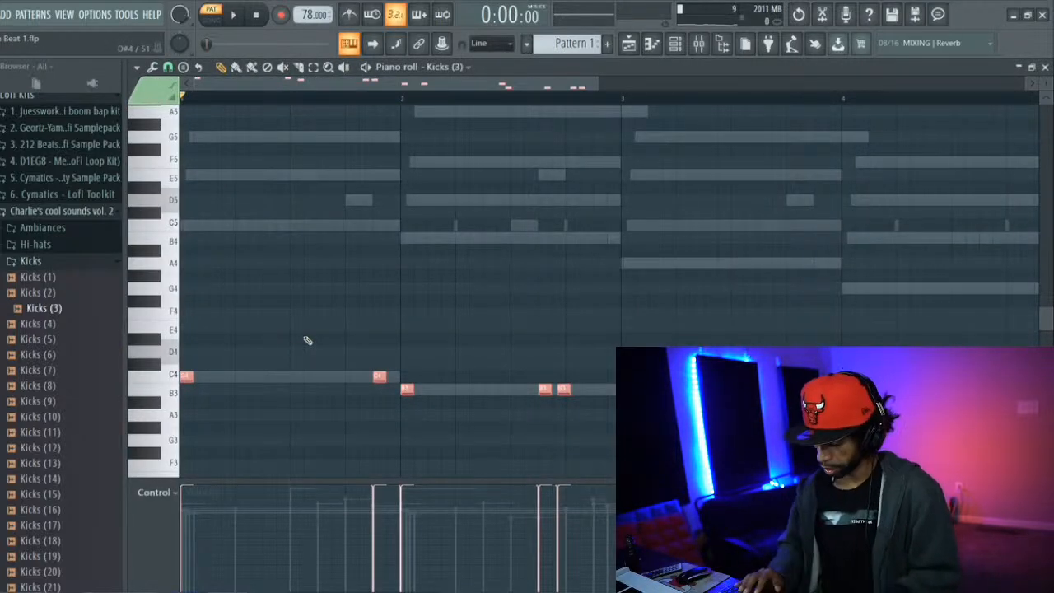
key(ctrl+Up)
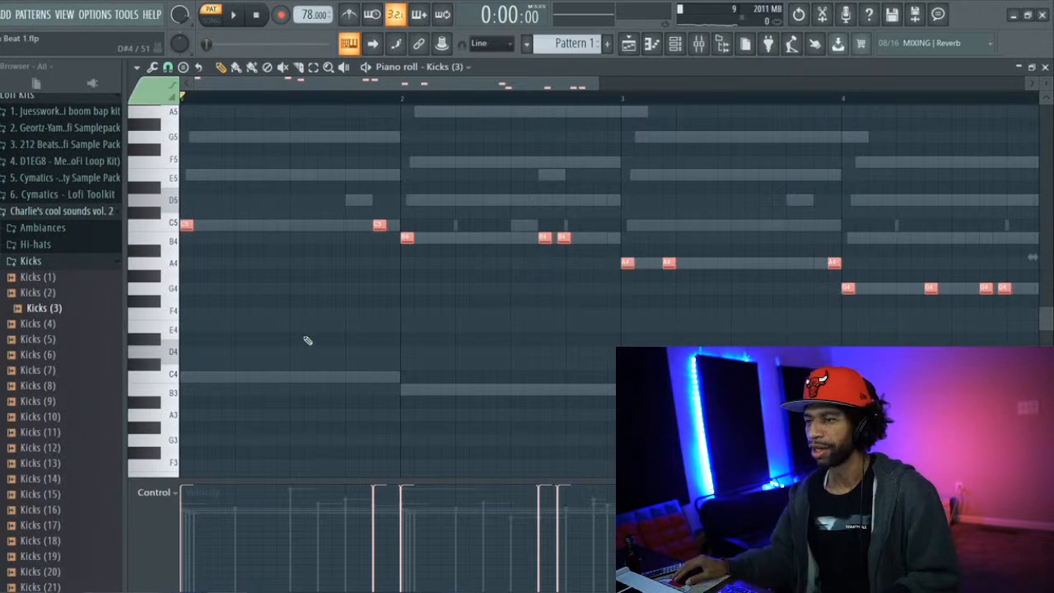
key(ctrl+d)
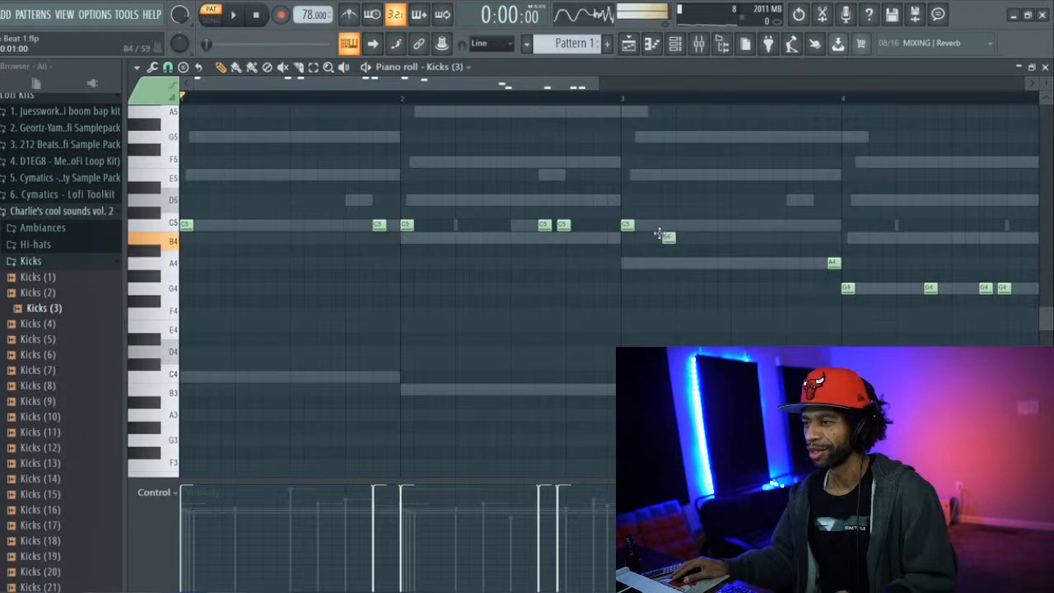
Move the remaining kick notes in bars 2 to 4 up to C5, so every kick hit plays at that pitch
drag(835, 237, 835, 224)
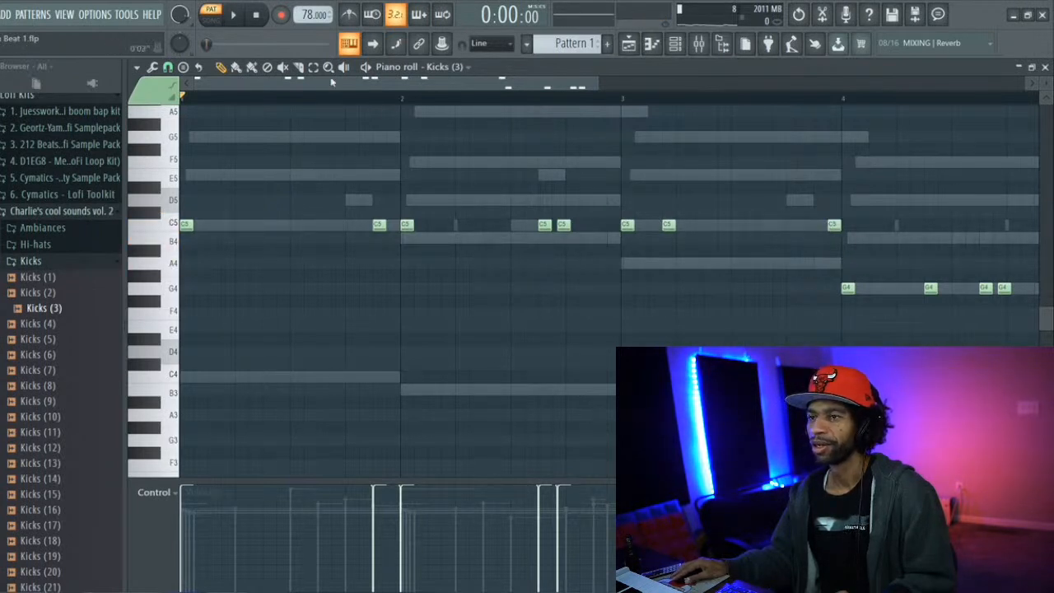
drag(823, 289, 1006, 294)
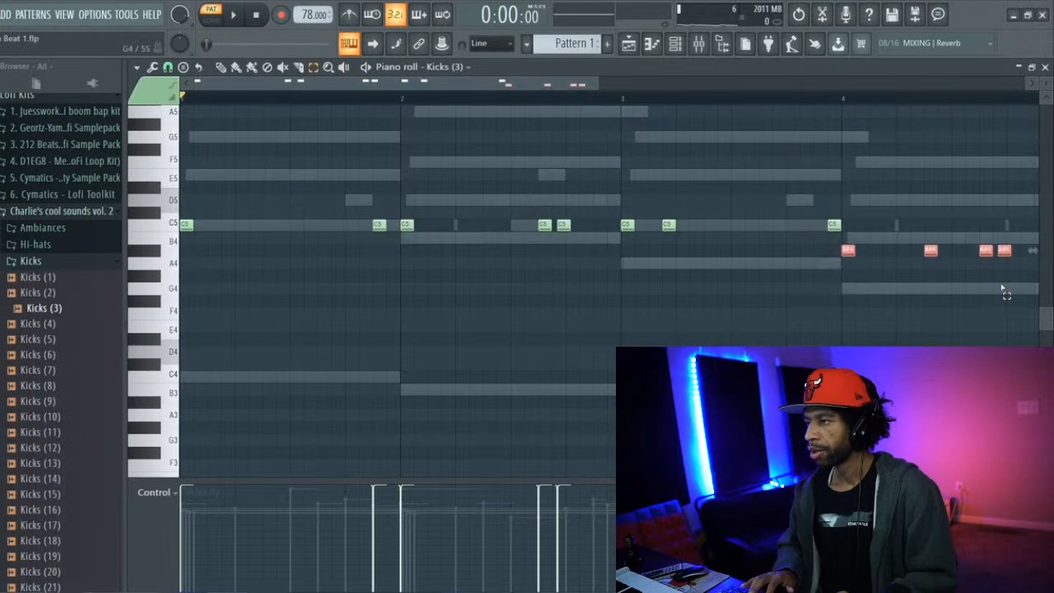
Play the pattern, raise the project tempo to 86 BPM while listening, and stop playback
key(space)
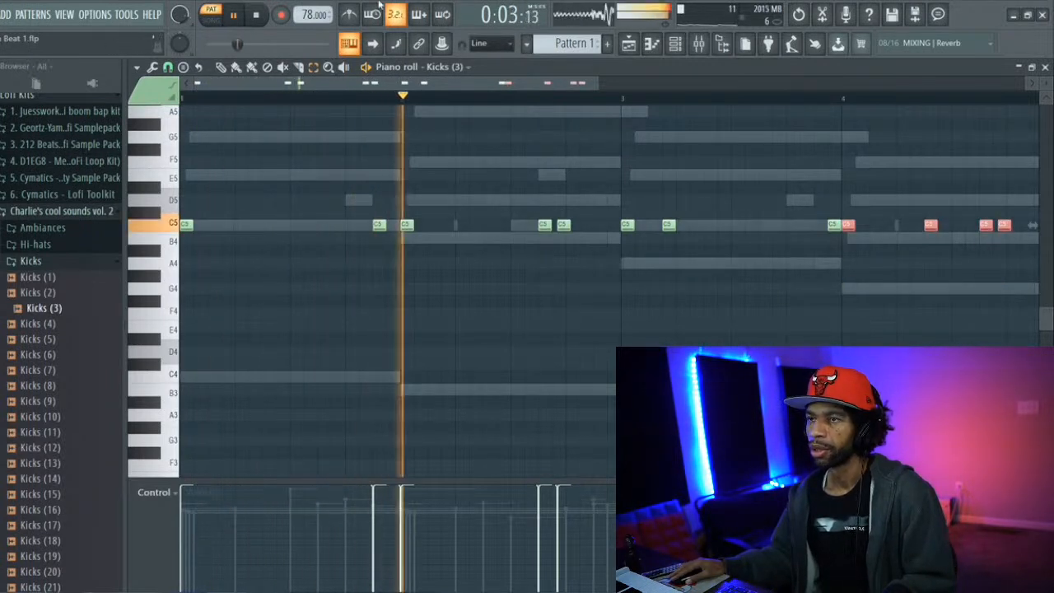
drag(303, 15, 303, 7)
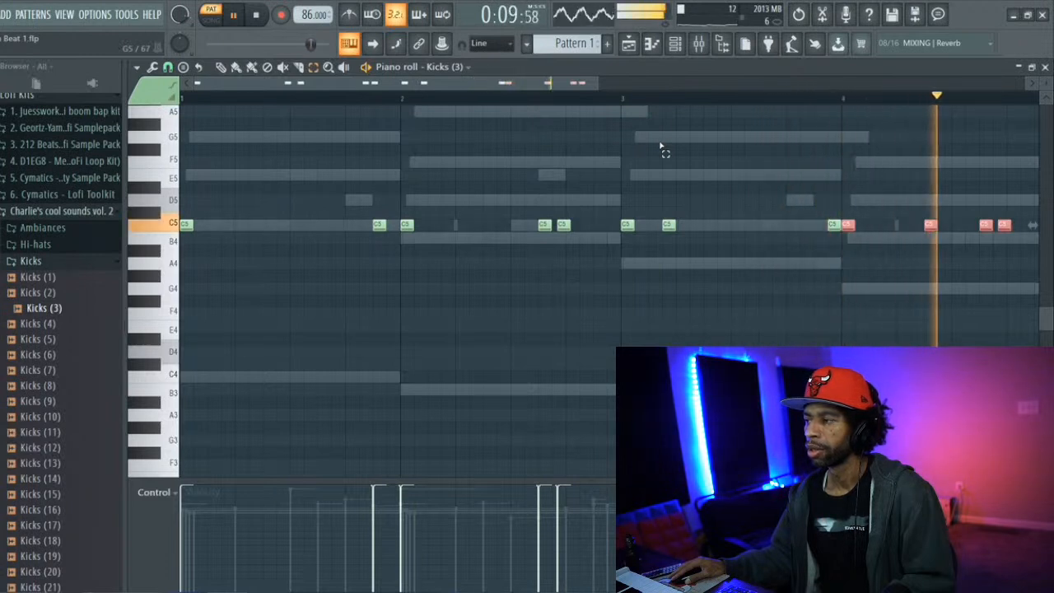
key(space)
Fill the L.Dre - Lowfi Hat channel with a hit on every second step
click(678, 45)
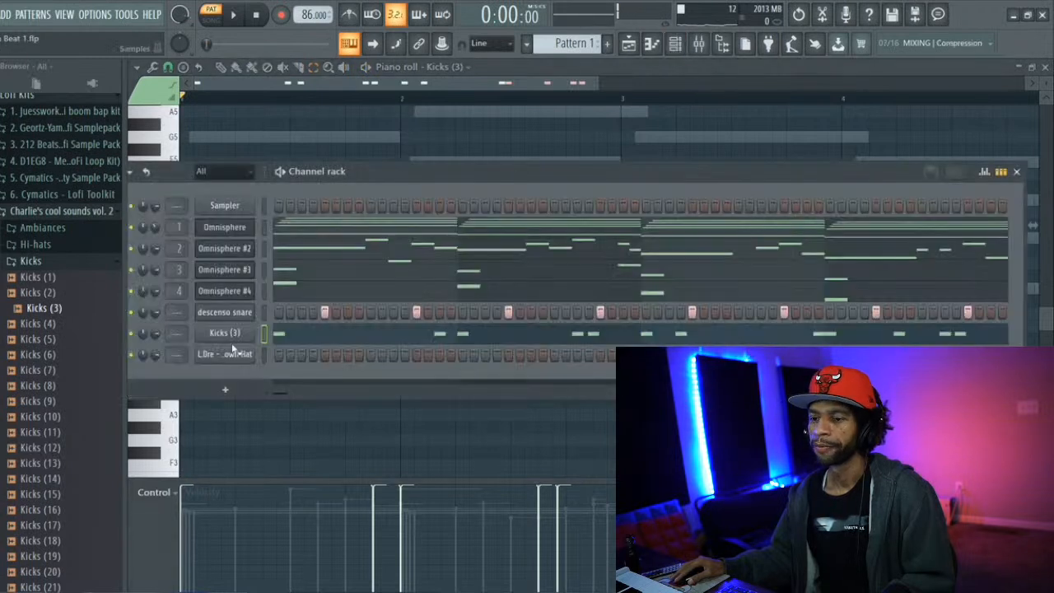
right_click(220, 361)
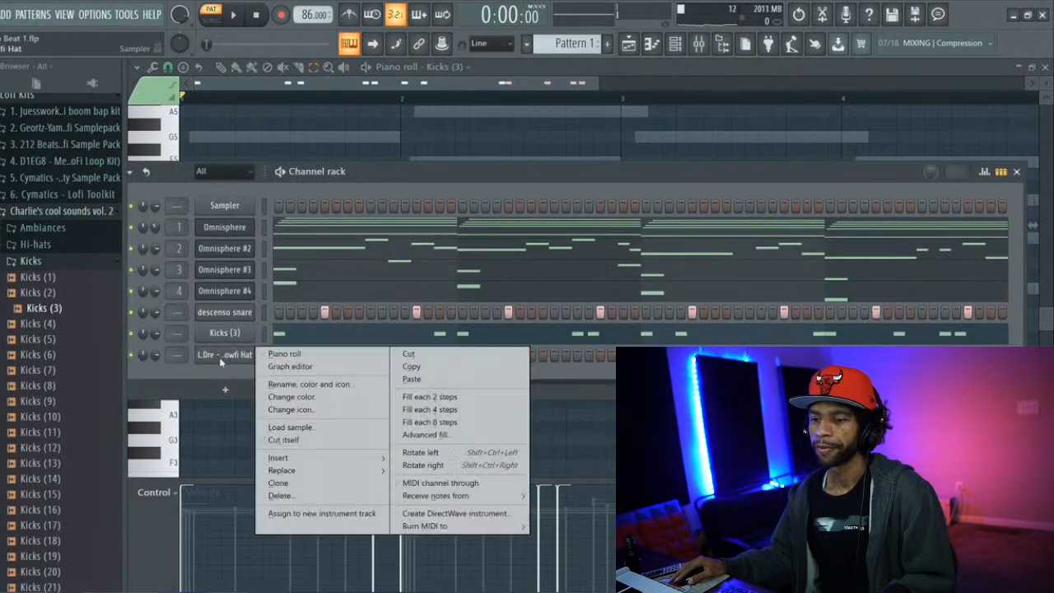
click(400, 397)
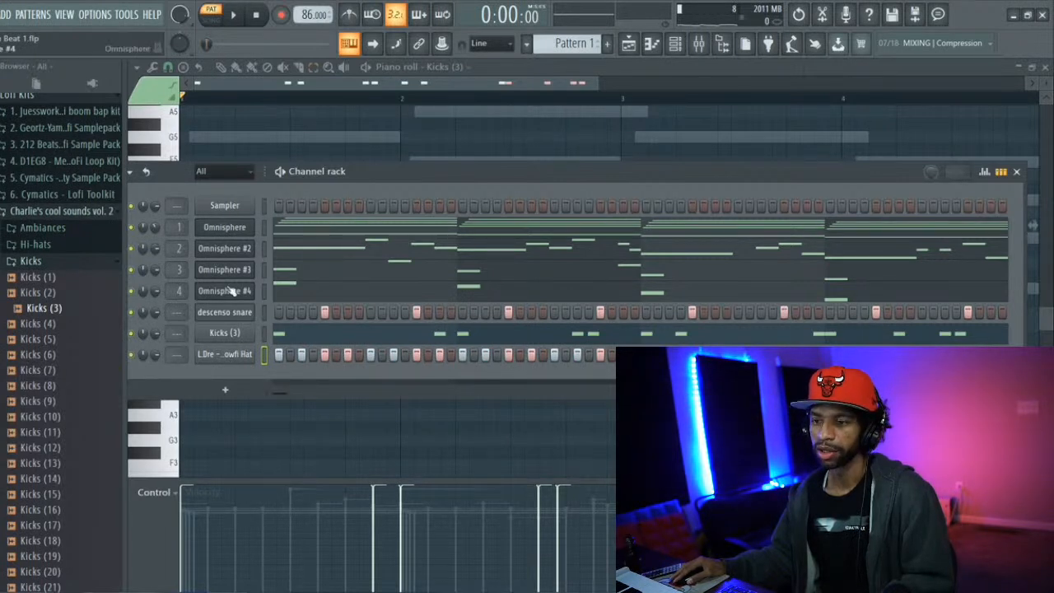
Lower the velocity of every other L.Dre - Lowfi Hat hit to about 50 percent in the graph editor
click(1000, 171)
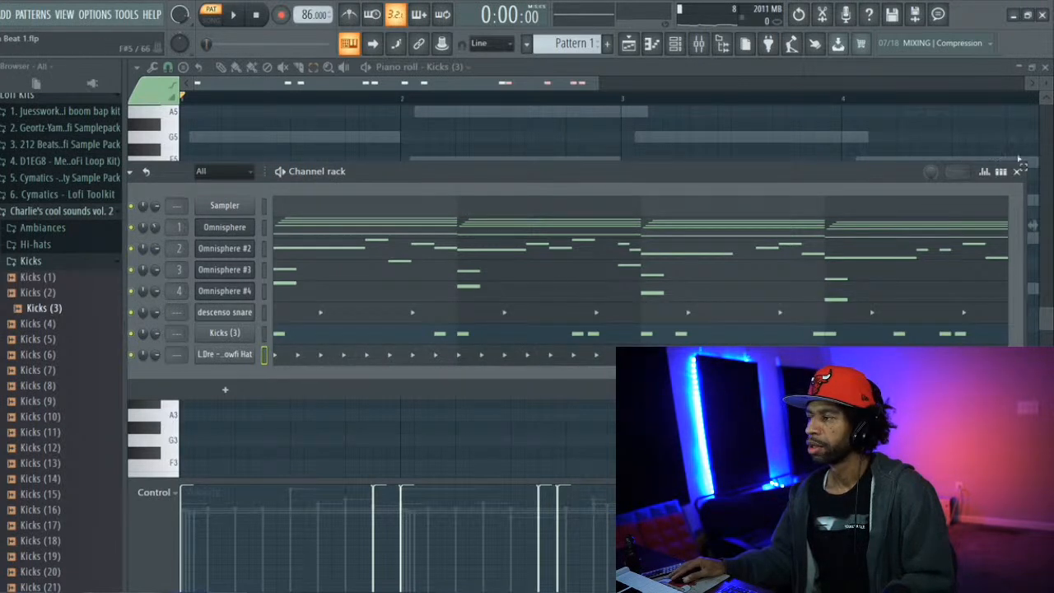
click(986, 172)
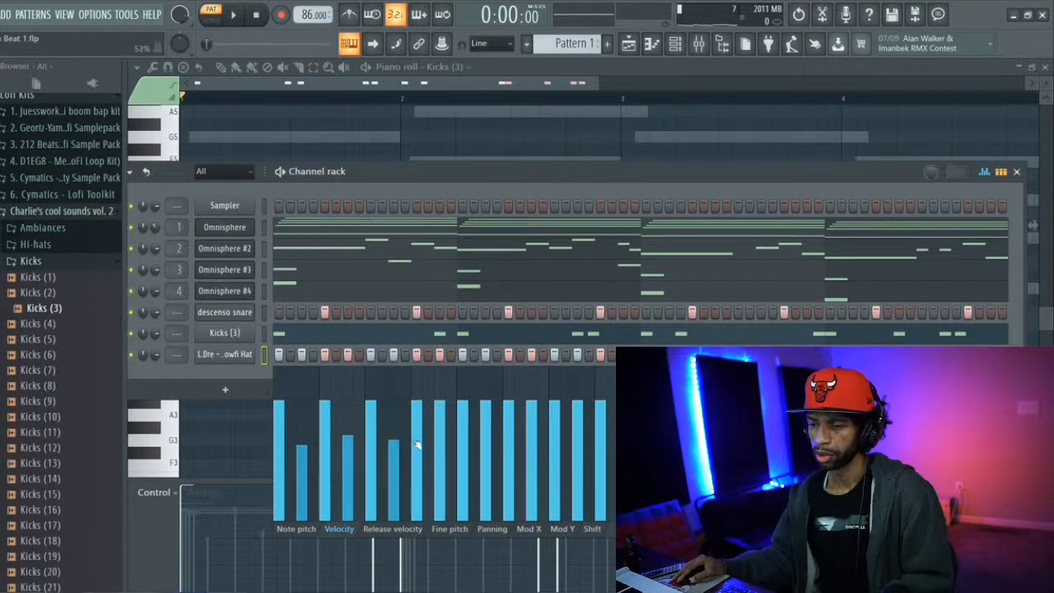
click(489, 452)
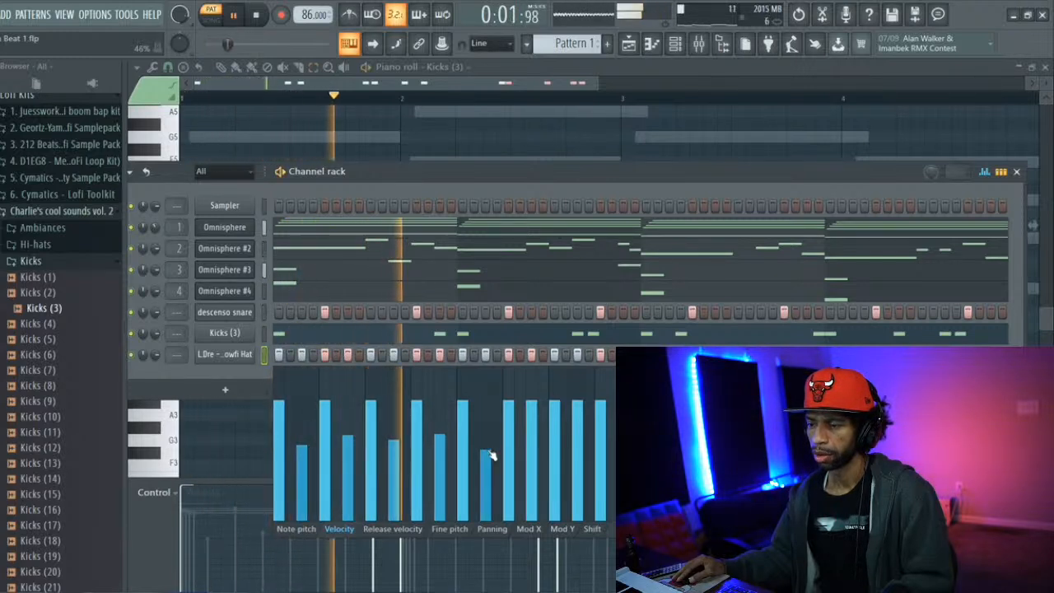
click(532, 440)
click(578, 453)
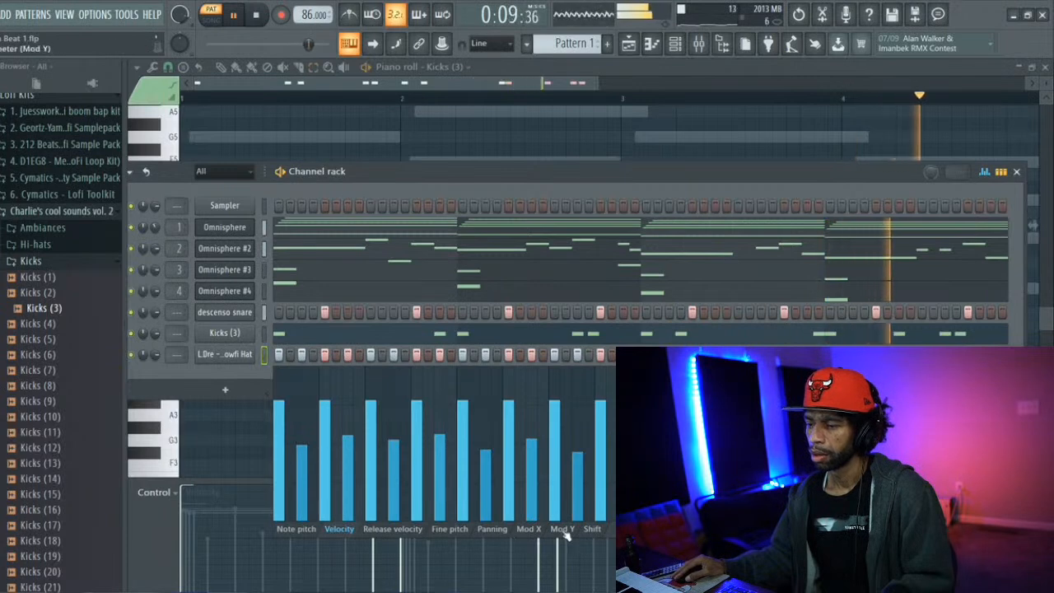
Apply small, varying Shift values of up to about 0:10 to every other L.Dre - Lowfi Hat hit
click(592, 528)
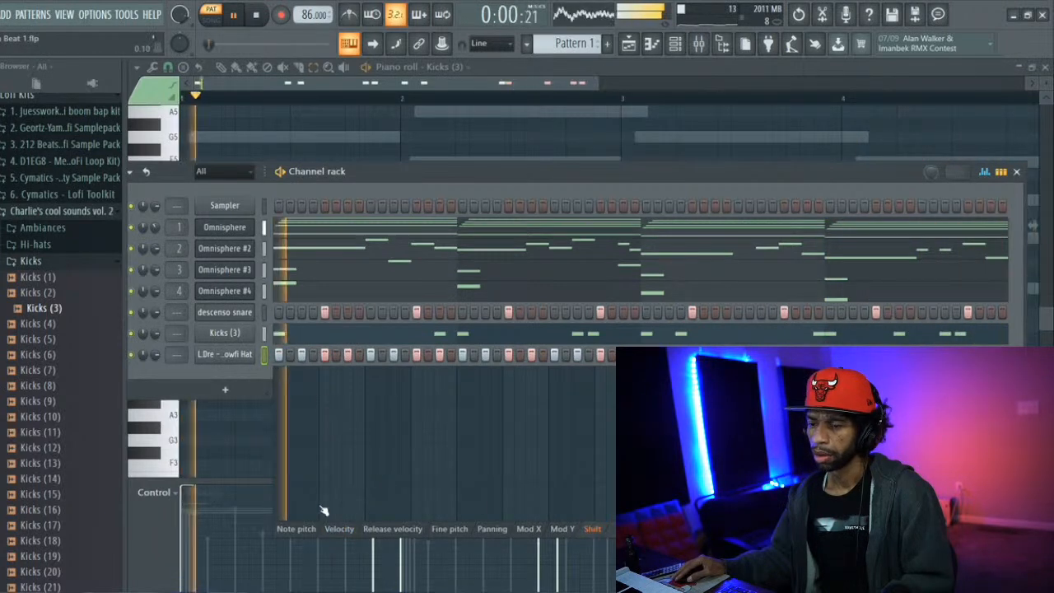
click(347, 502)
click(394, 510)
click(439, 503)
click(485, 513)
click(531, 503)
click(577, 512)
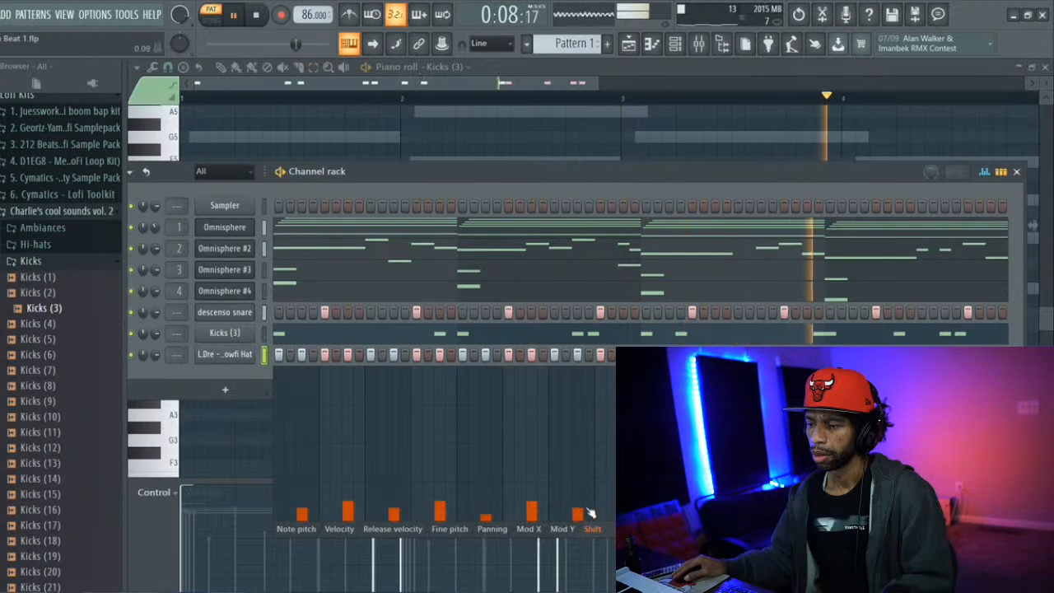
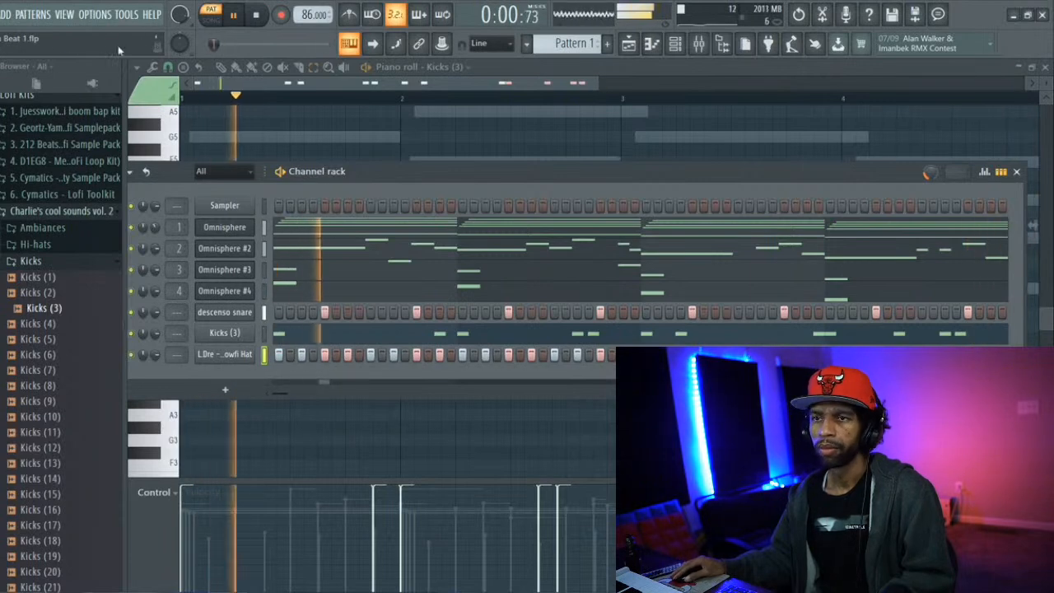
Stop playback, bring up the playlist, and open the Top Loops folder under Drums - Loops in the Cymatics - Lofi Toolkit
key(space)
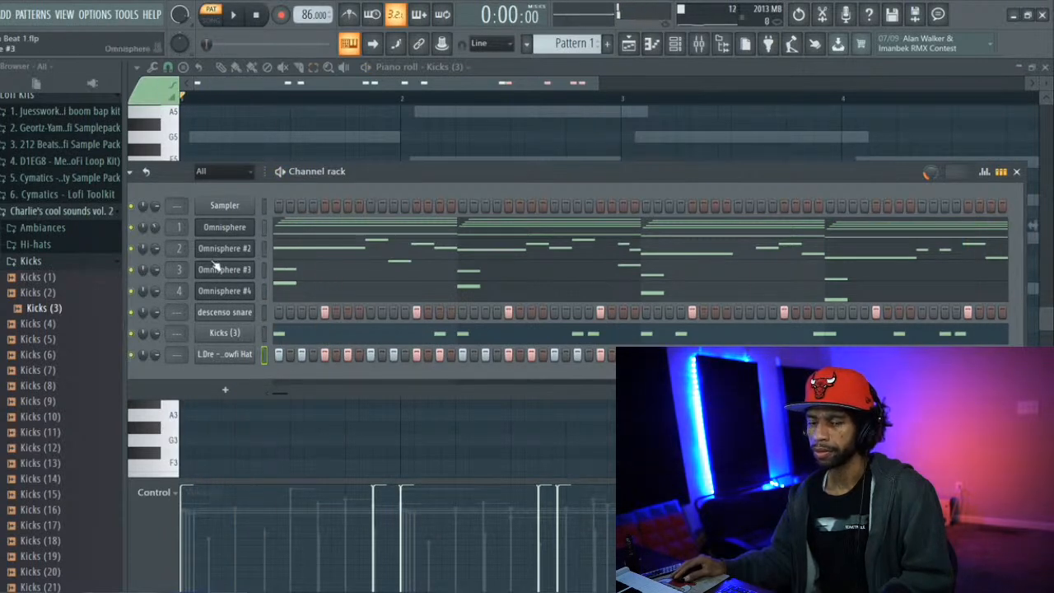
click(38, 259)
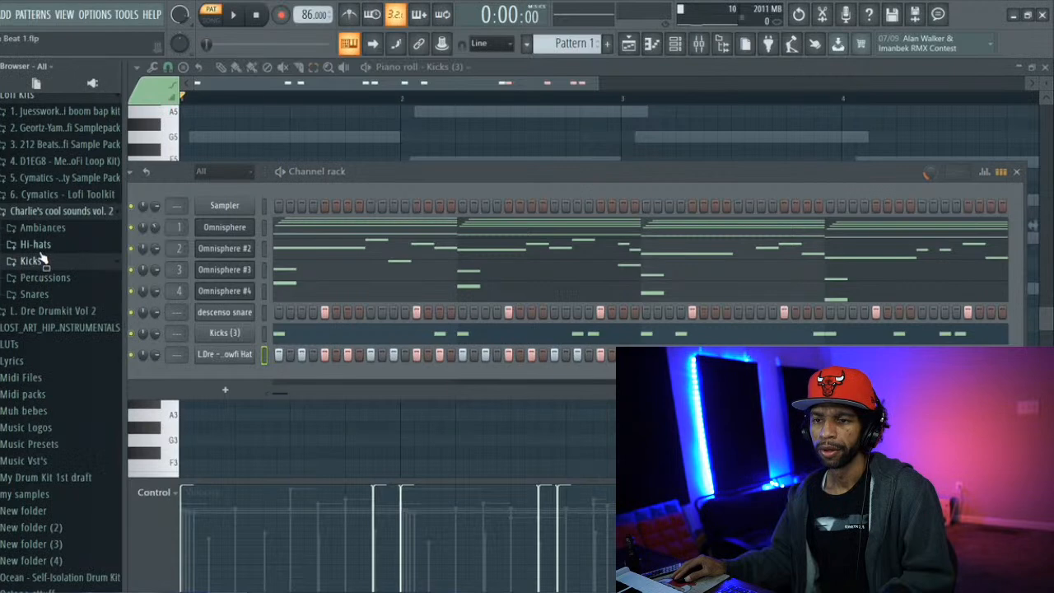
click(628, 45)
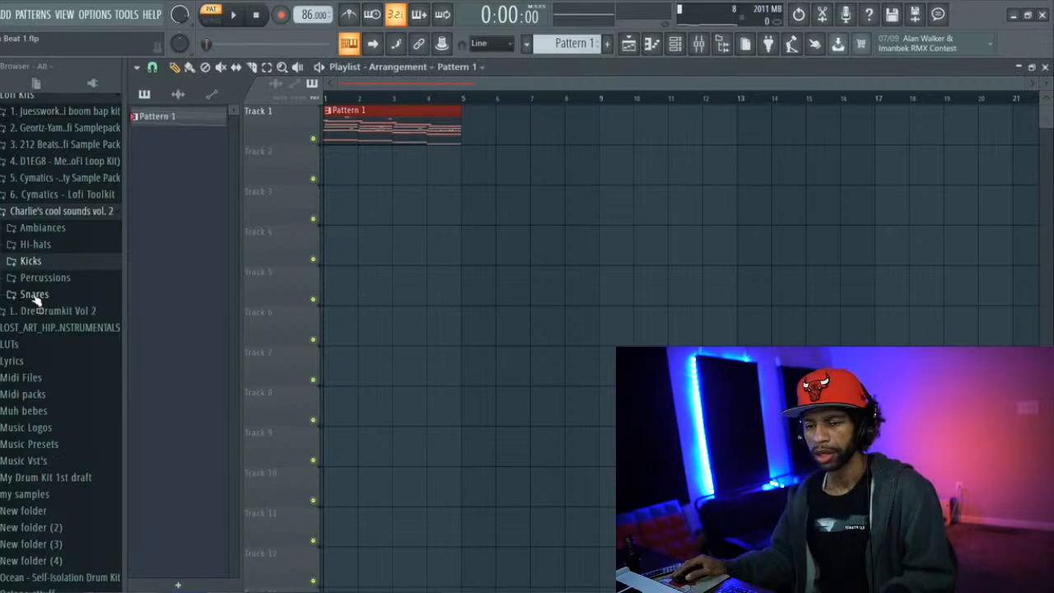
scroll(37, 300, down, 3)
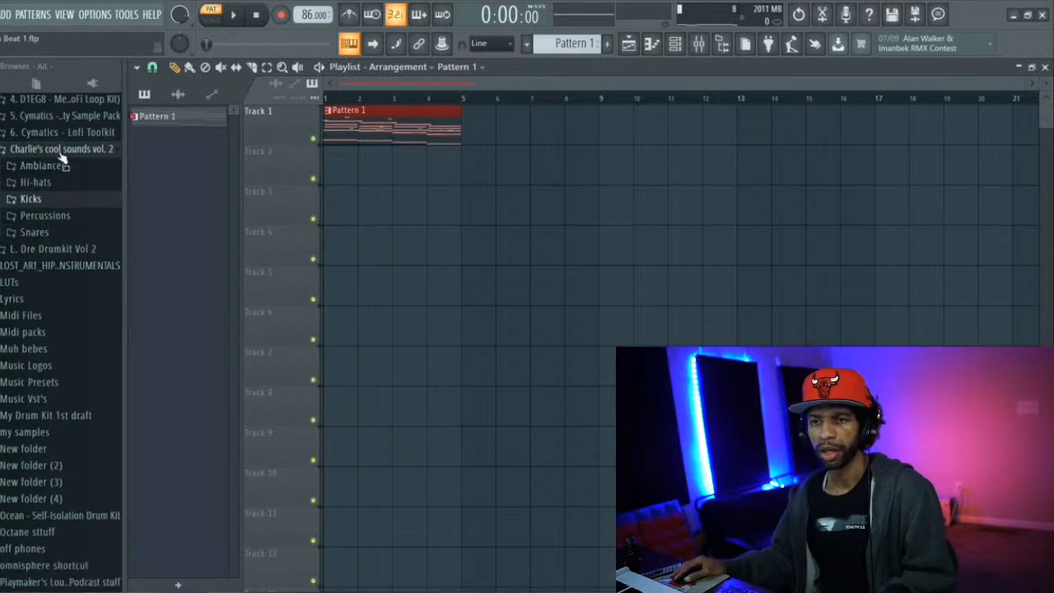
click(60, 149)
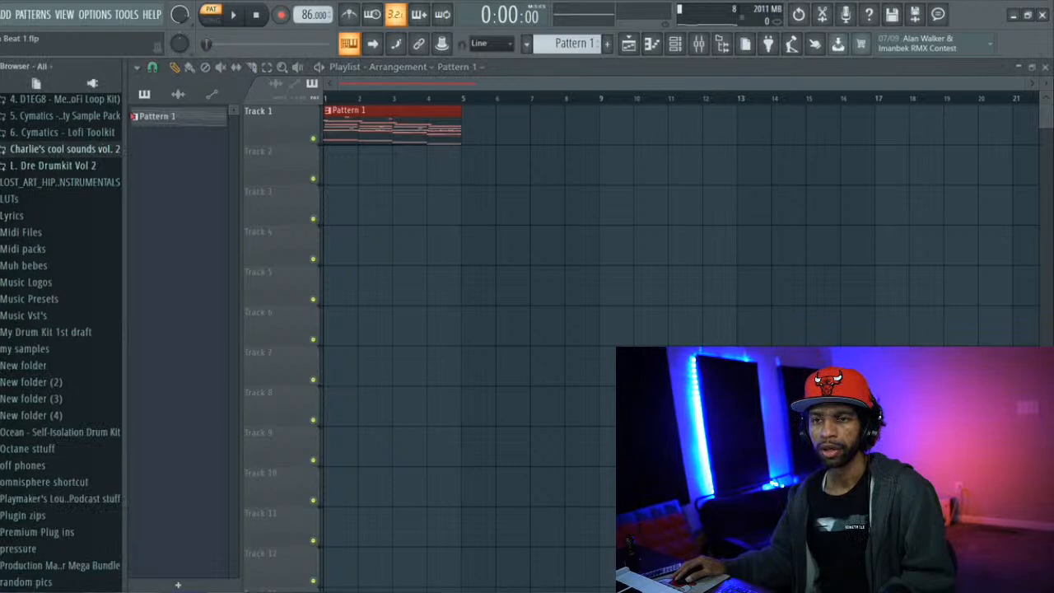
click(47, 136)
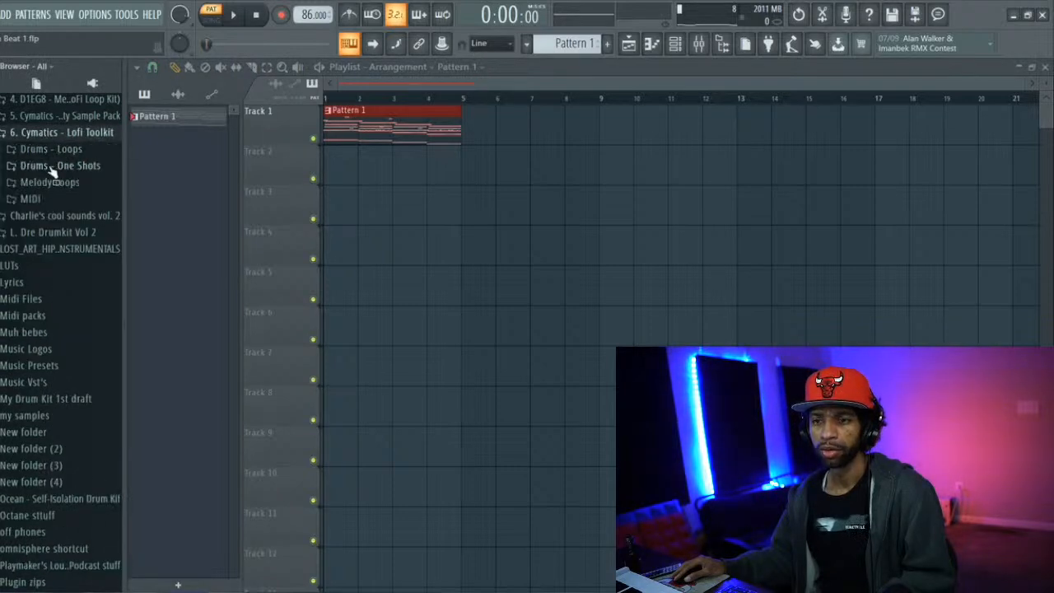
click(51, 149)
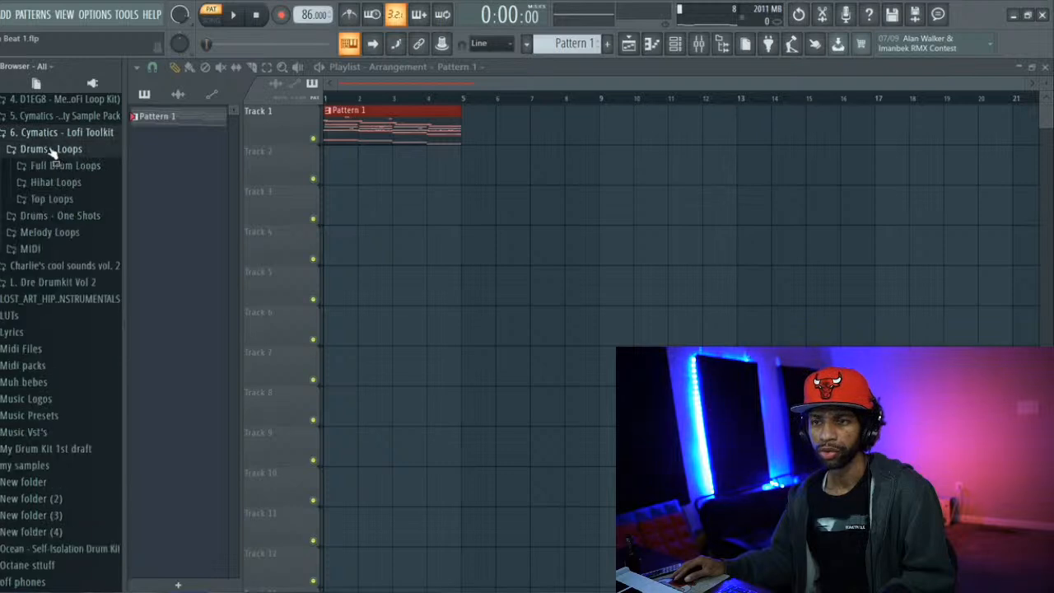
click(51, 200)
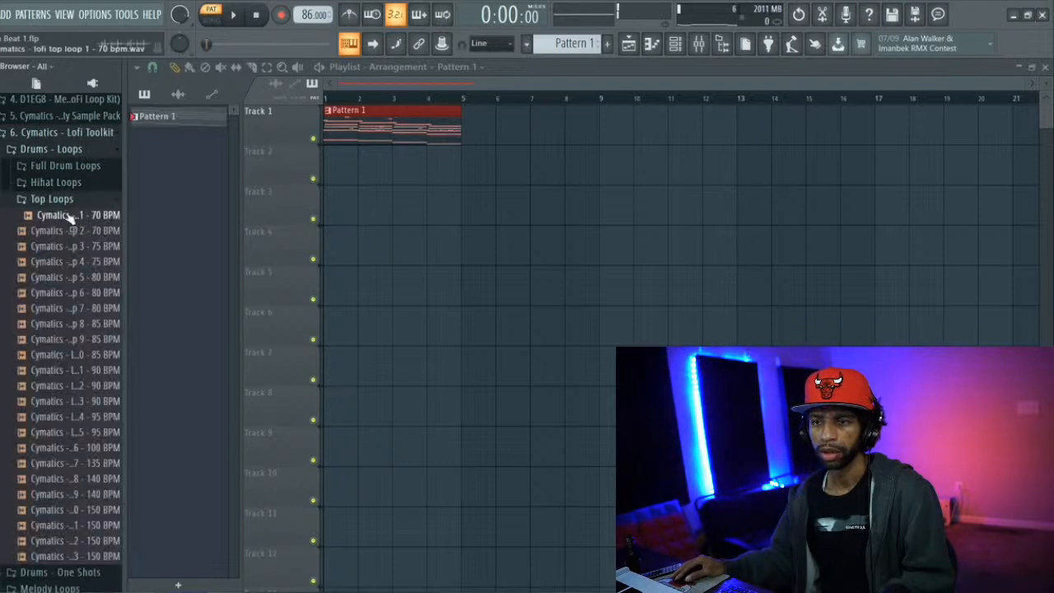
Audition Cymatics top loops 11 down to 8 and place Lofi Top Loop 8 - 85 BPM at bar 1 on Track 2
click(93, 371)
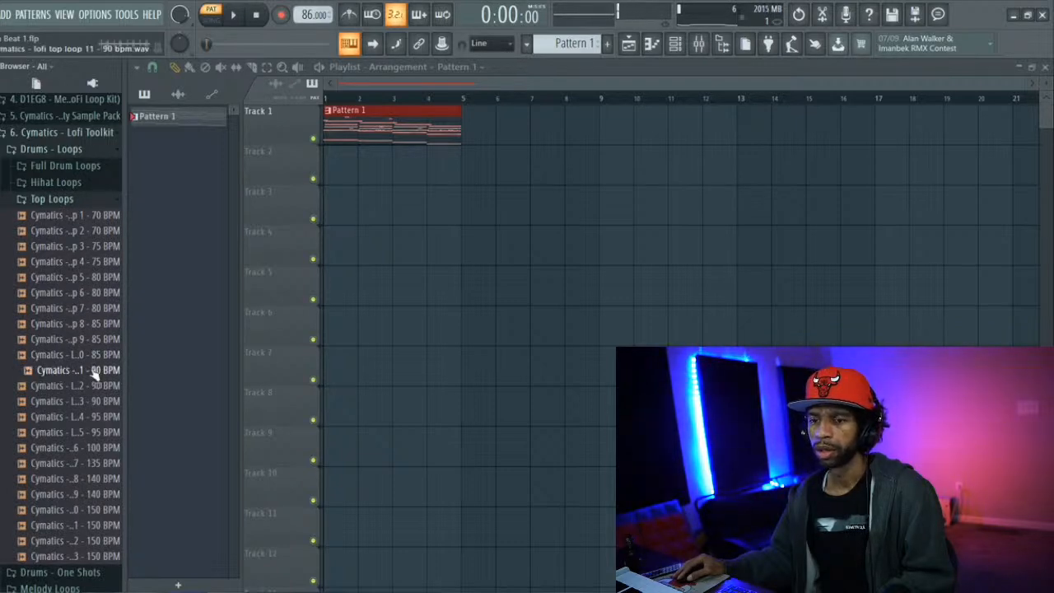
click(90, 355)
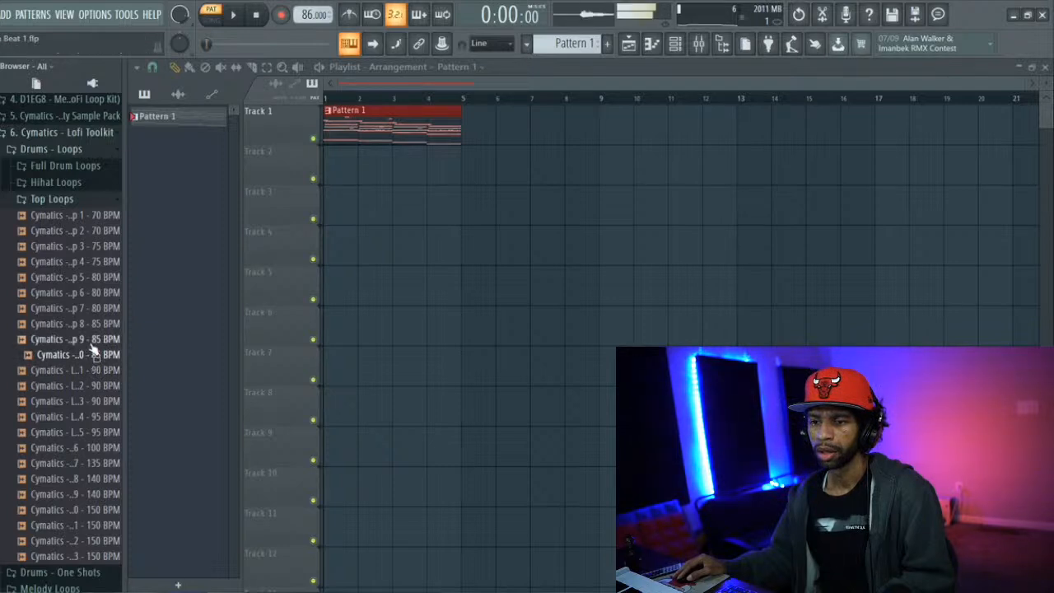
click(93, 340)
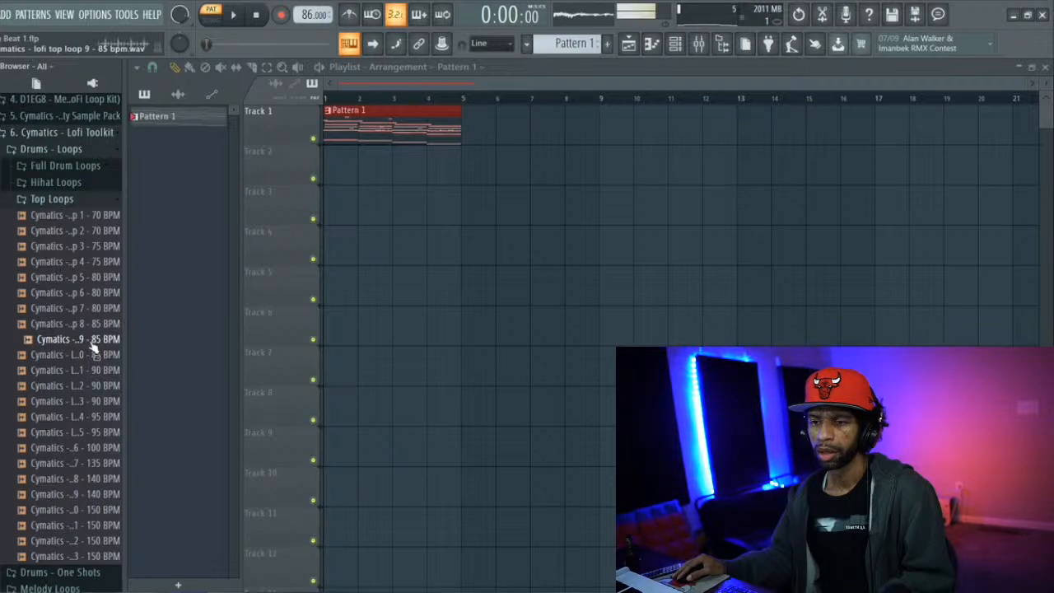
click(93, 324)
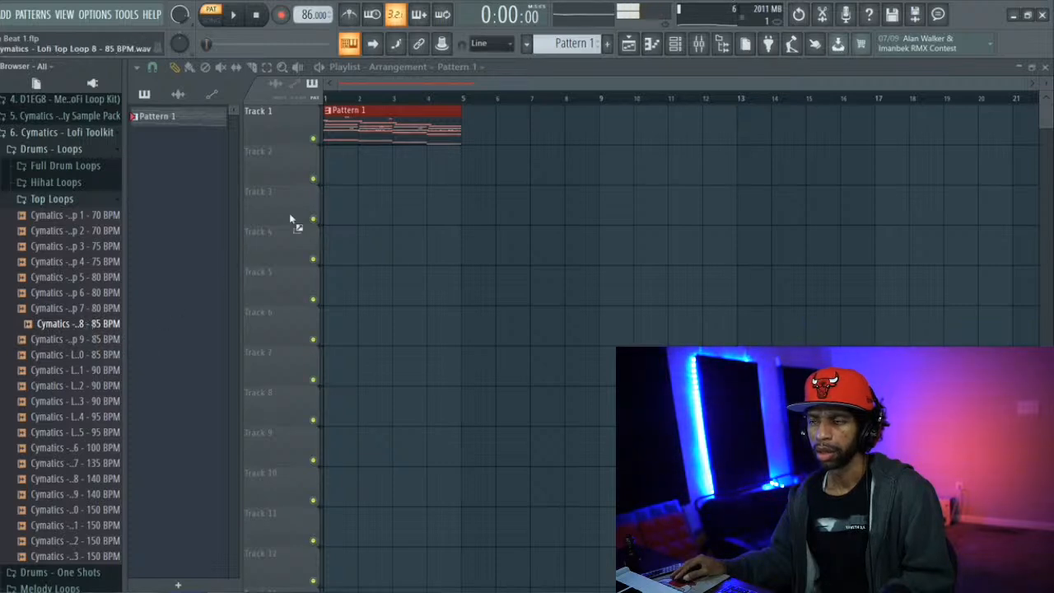
drag(336, 183, 338, 177)
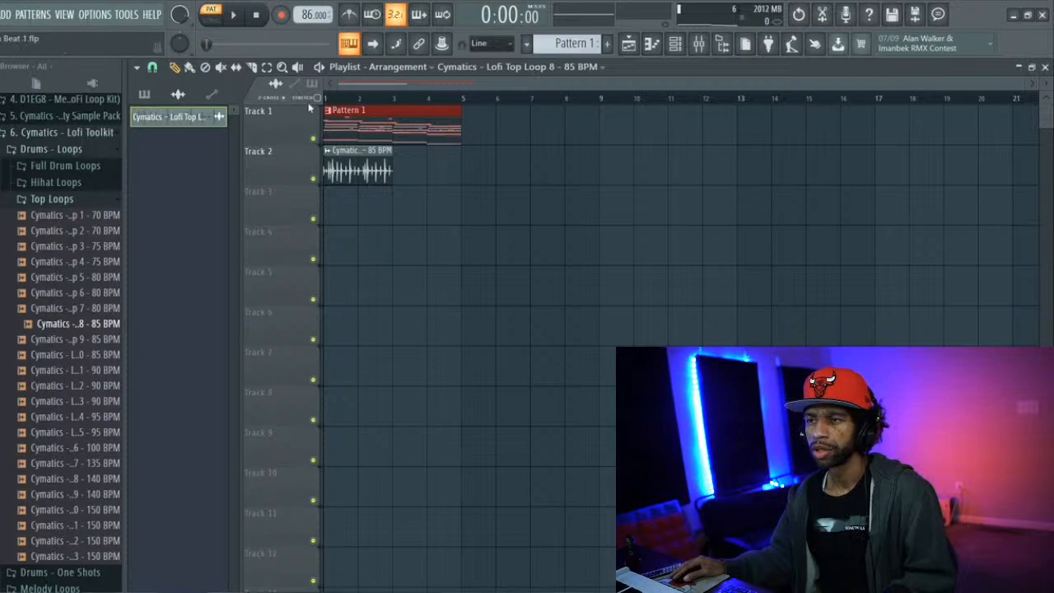
click(388, 179)
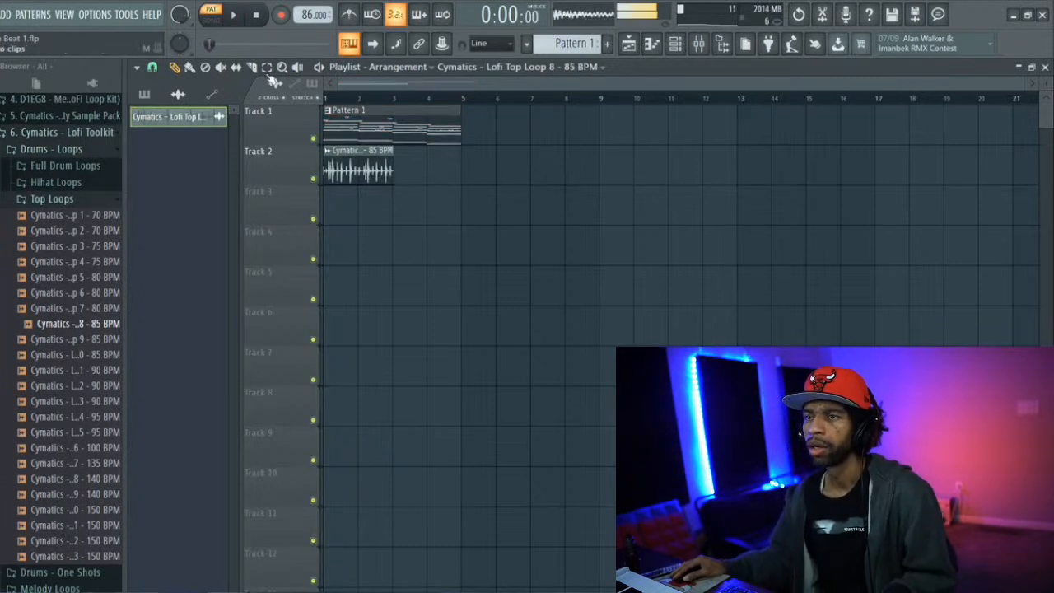
Switch playback to song mode and listen to Pattern 1 together with the top loop
click(212, 19)
key(space)
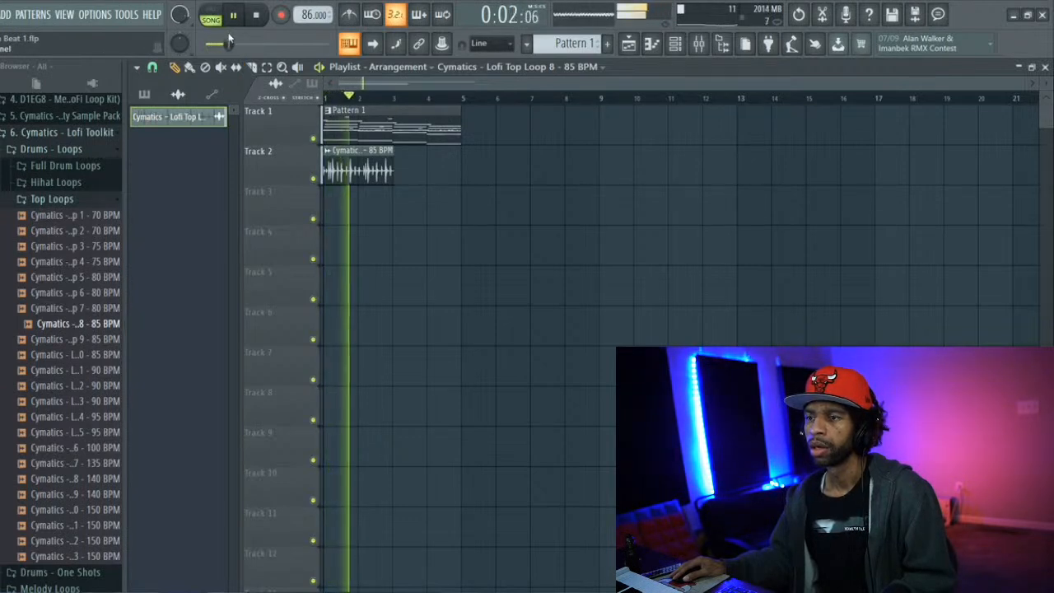
ctrl+click(392, 125)
key(space)
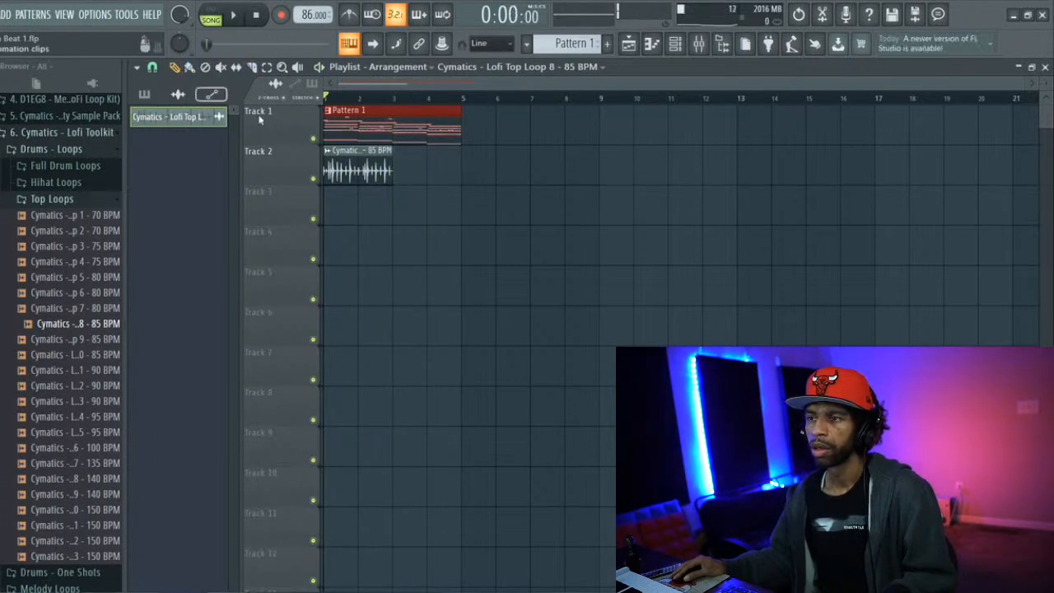
Place a second copy of the top loop at bar 3 on Track 2 and play the arrangement
click(391, 168)
click(407, 175)
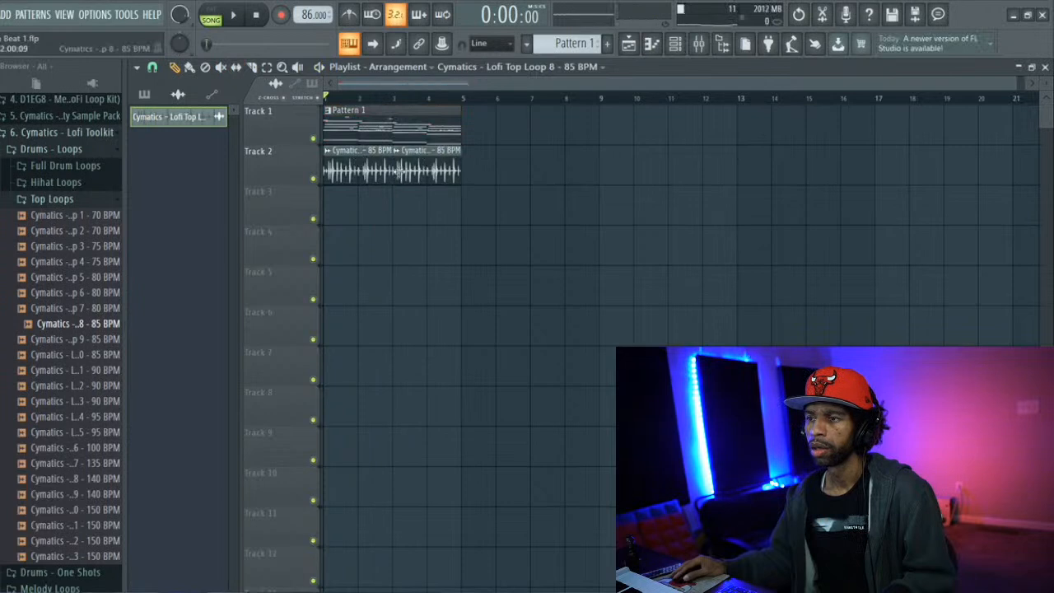
key(space)
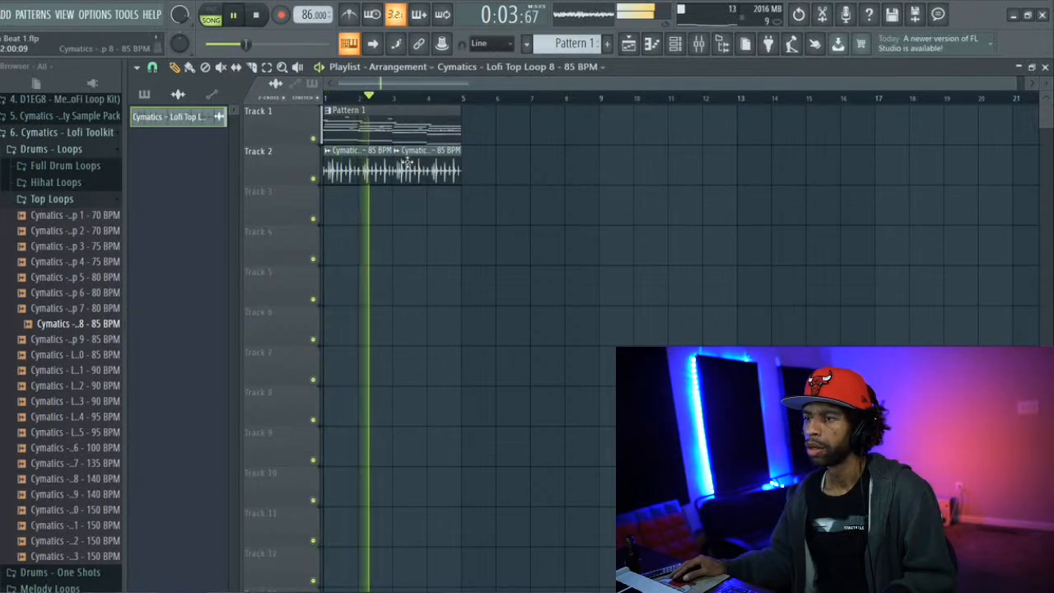
Route the Lofi Top Loop 8 audio clip to mixer track 10 and set the project tempo to 85 BPM
double_click(360, 150)
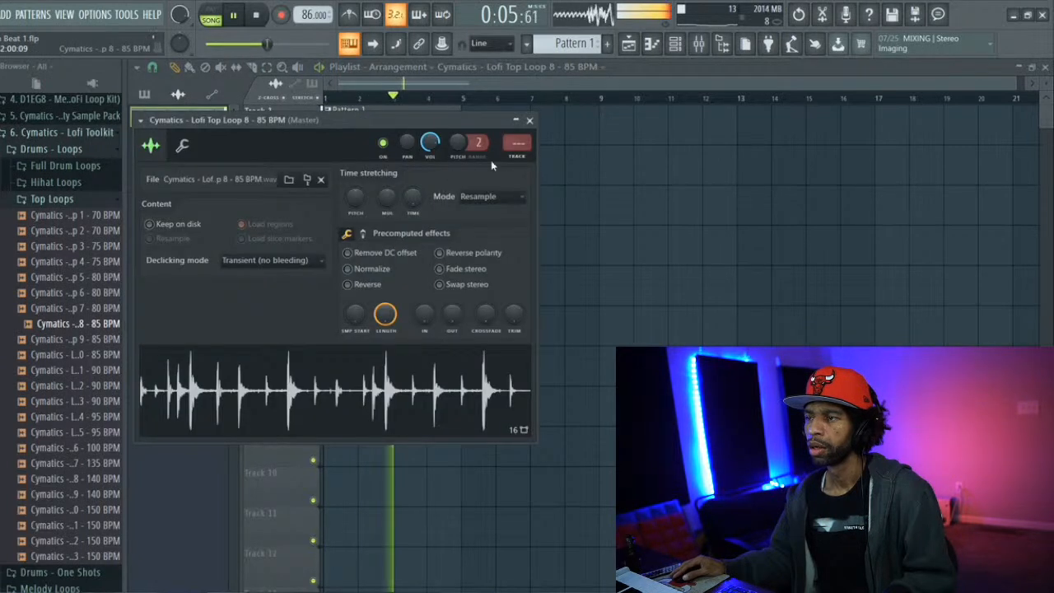
drag(516, 144, 516, 104)
key(space)
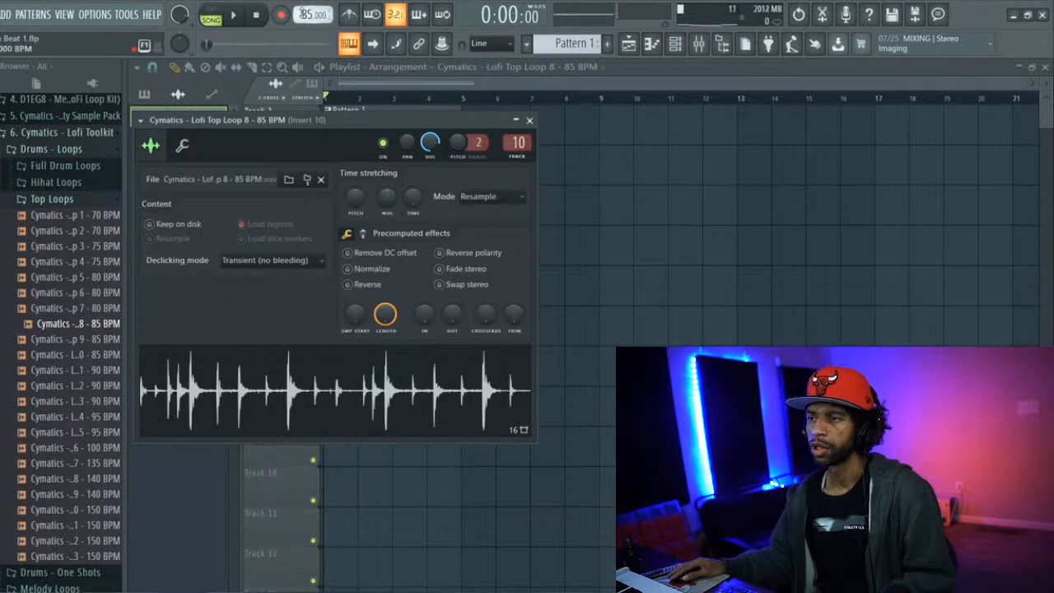
click(529, 121)
With the song playing, load Fruity Parametric EQ 2 into the first effect slot of mixer Insert 10
key(space)
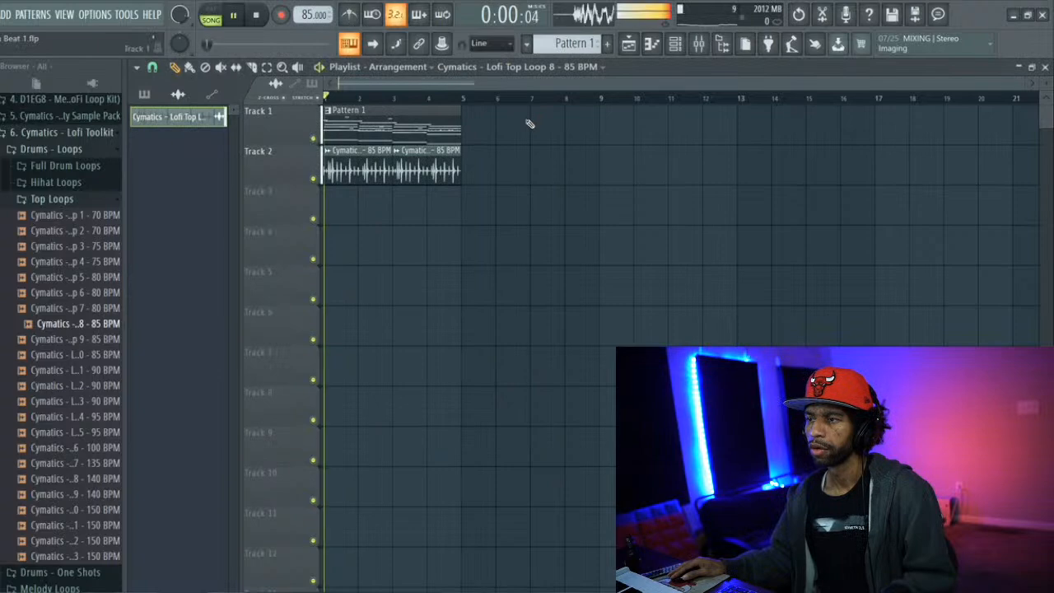
click(698, 46)
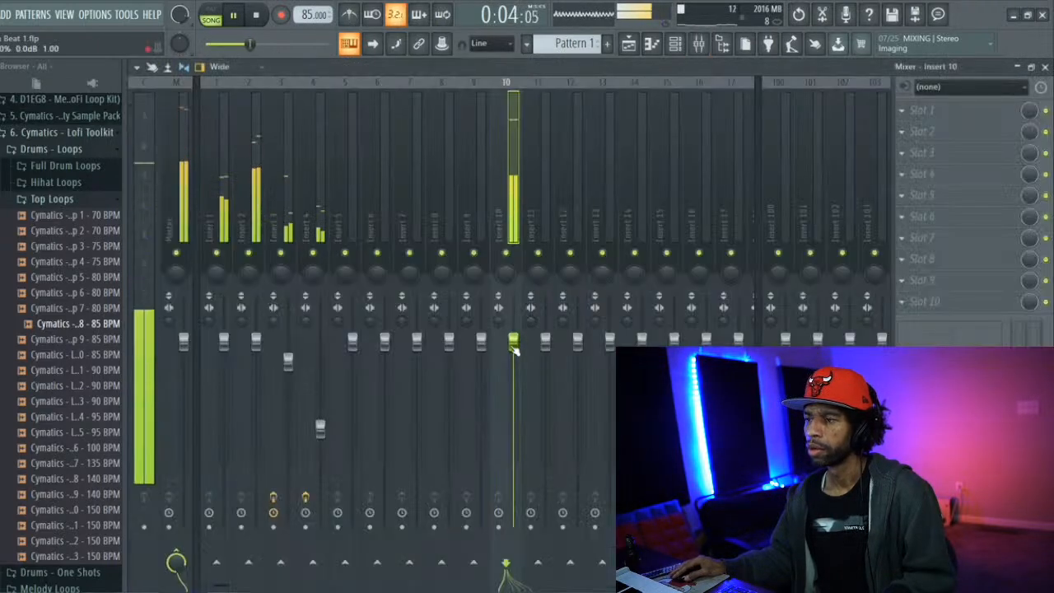
click(905, 113)
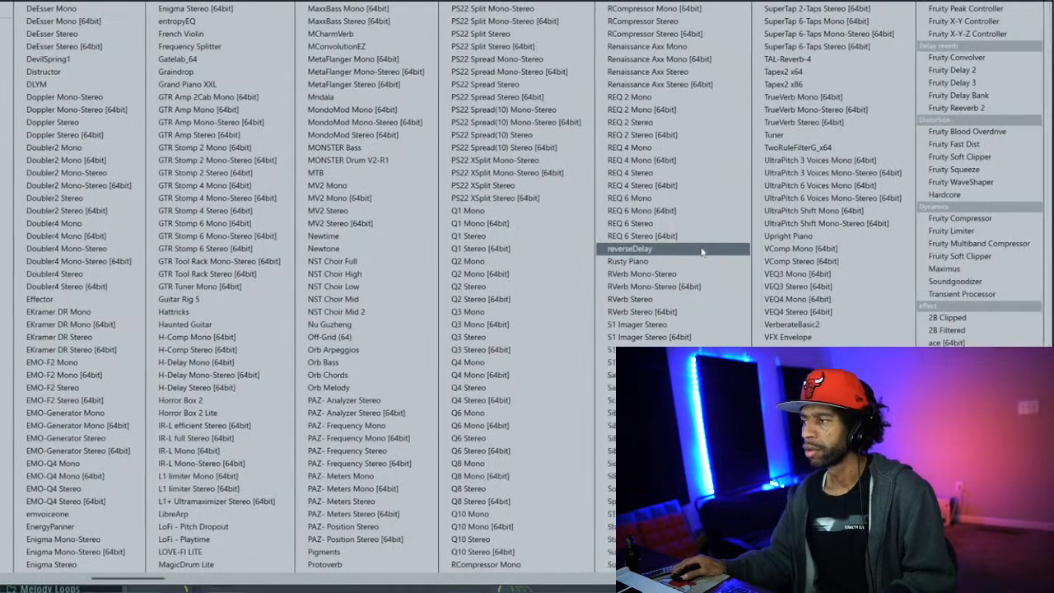
scroll(705, 253, down, 3)
scroll(608, 238, down, 4)
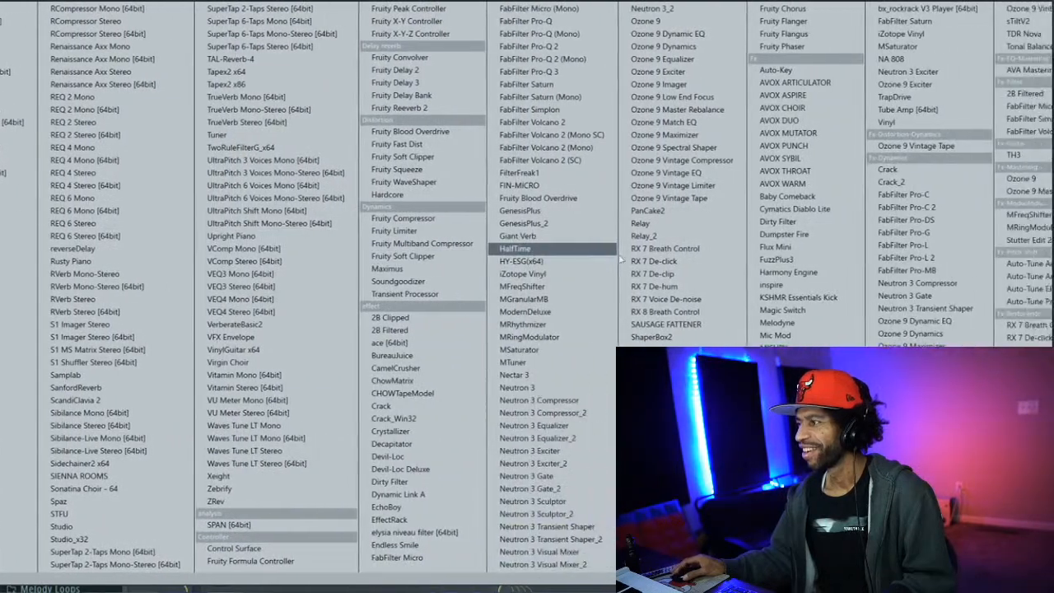
scroll(625, 255, down, 1)
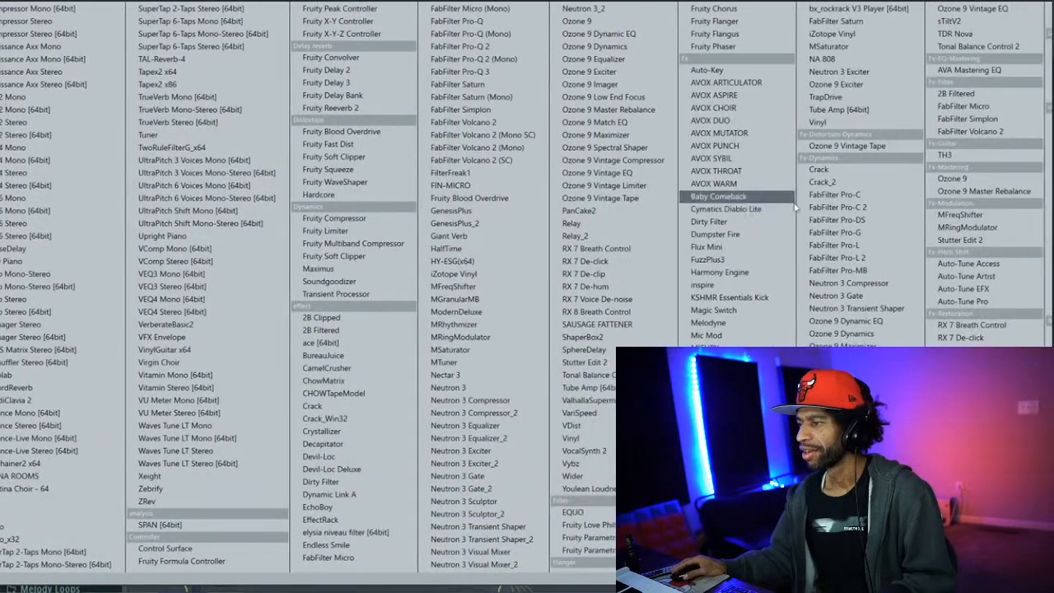
scroll(796, 209, down, 1)
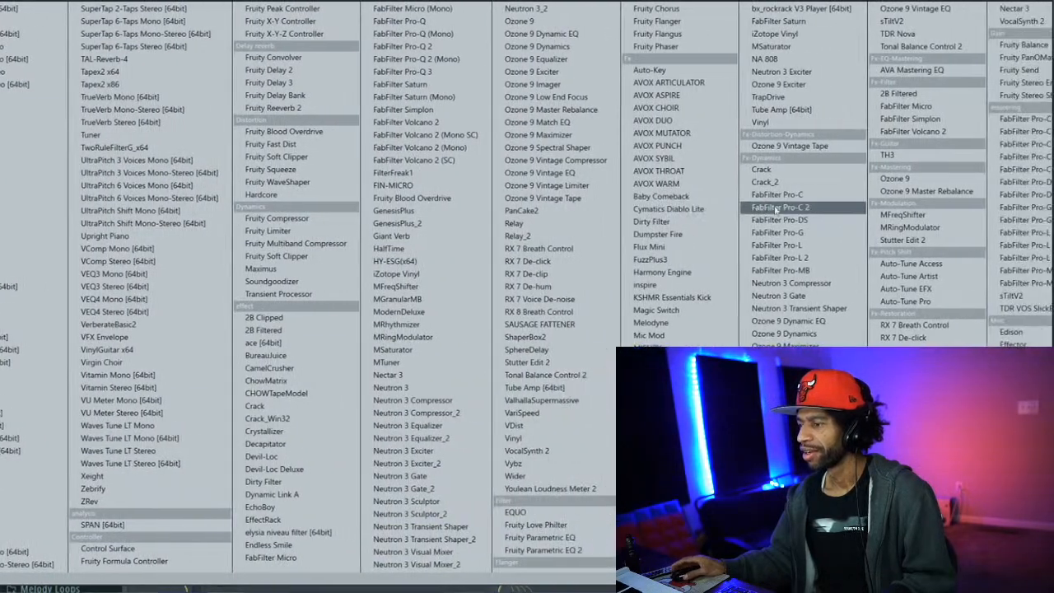
click(588, 549)
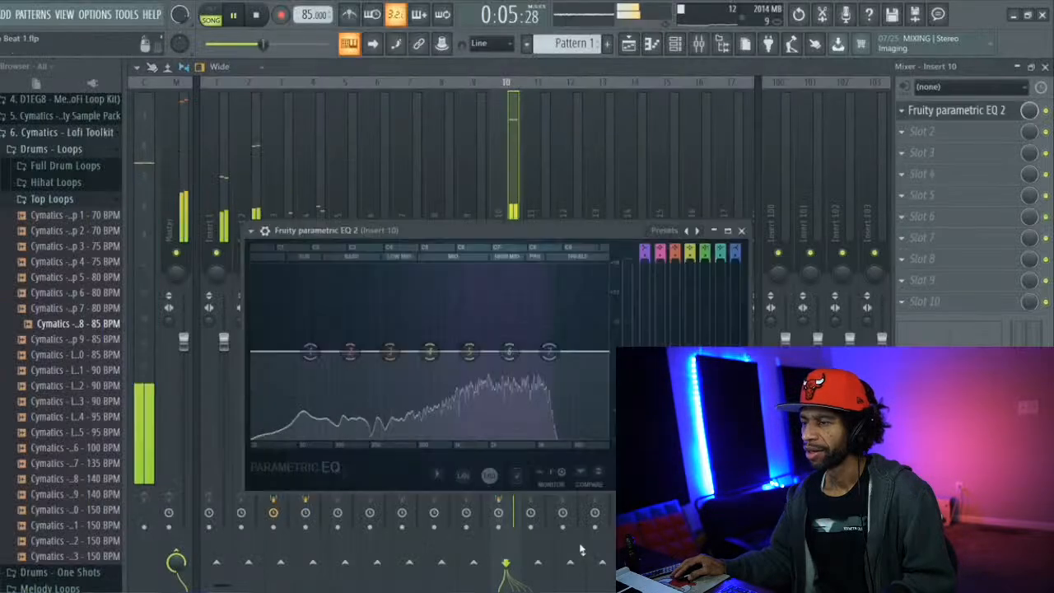
Load the 20Hz + 18kHz cut EQ preset, raise the low cut to about 200 Hz and lower the high cut into the high mids
click(664, 230)
mouse_move(677, 239)
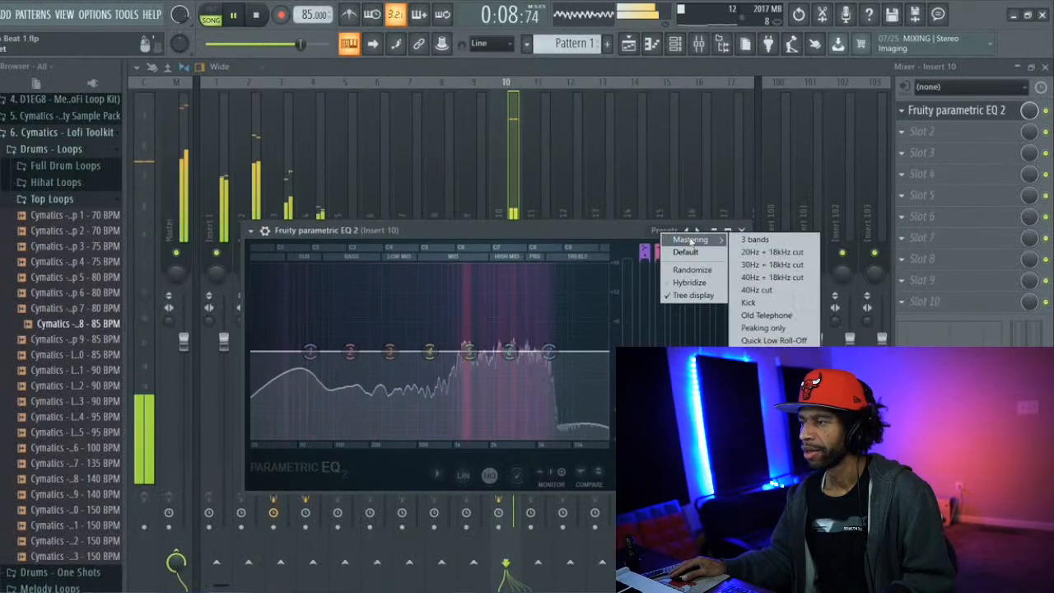
click(769, 252)
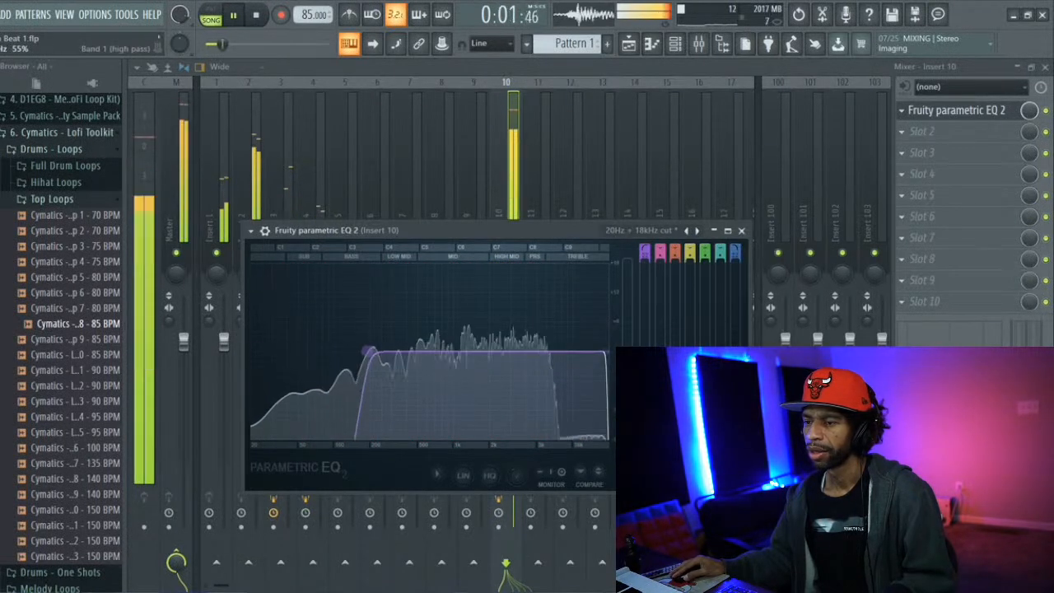
drag(609, 359, 536, 352)
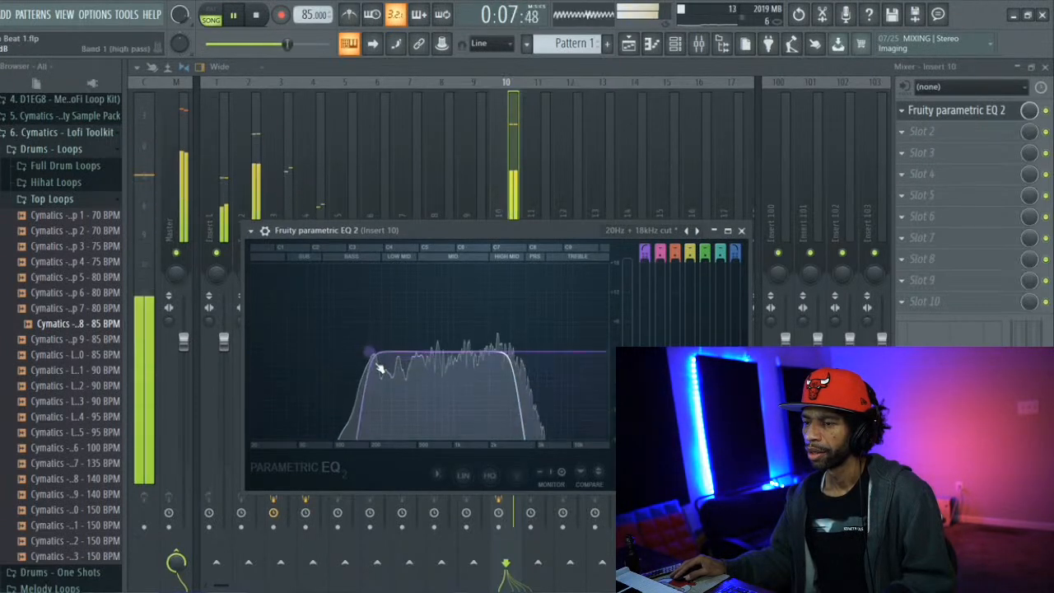
drag(370, 354, 380, 353)
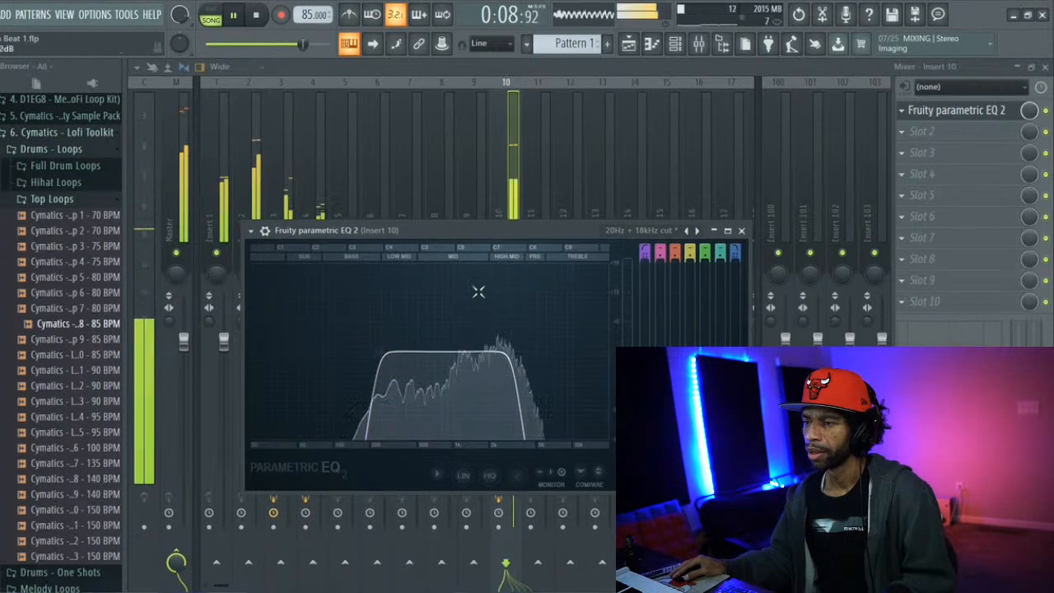
click(500, 207)
Lower the Insert 10 fader while listening, stop playback, and bring up the playlist with the channel rack
drag(513, 346, 512, 406)
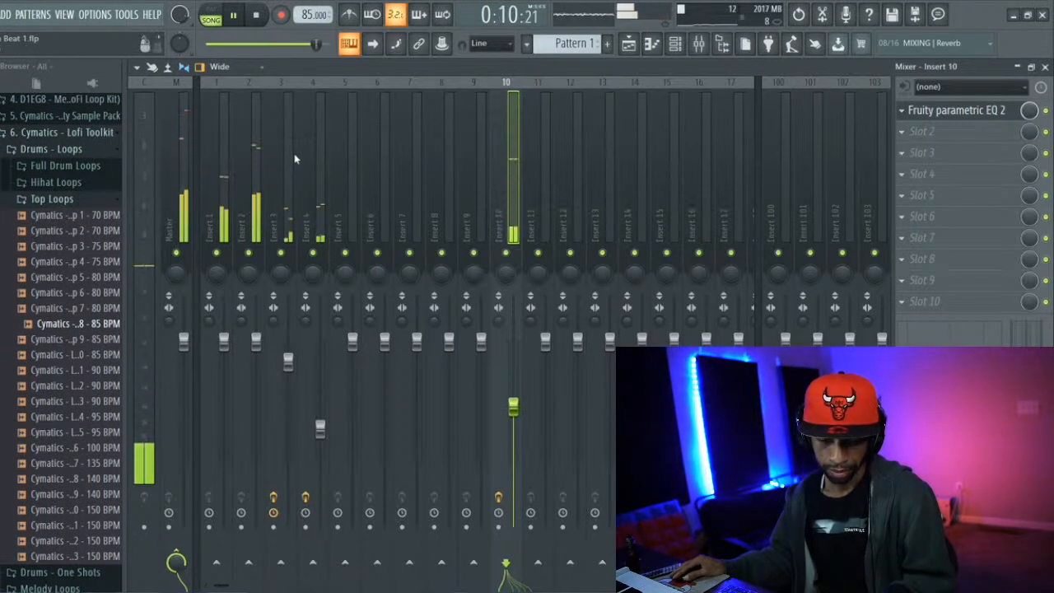
click(257, 15)
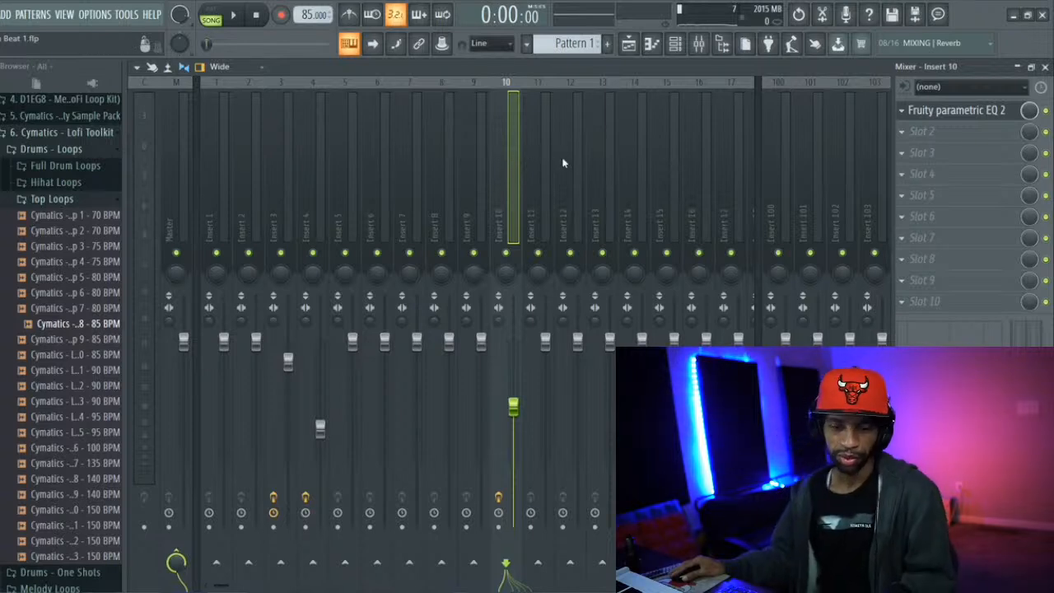
click(628, 45)
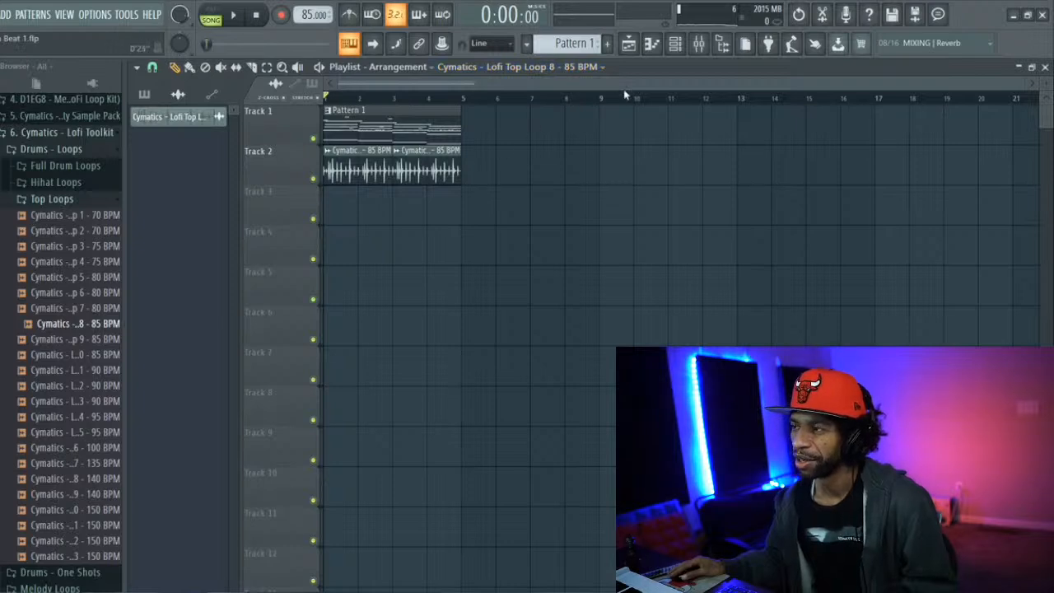
click(676, 48)
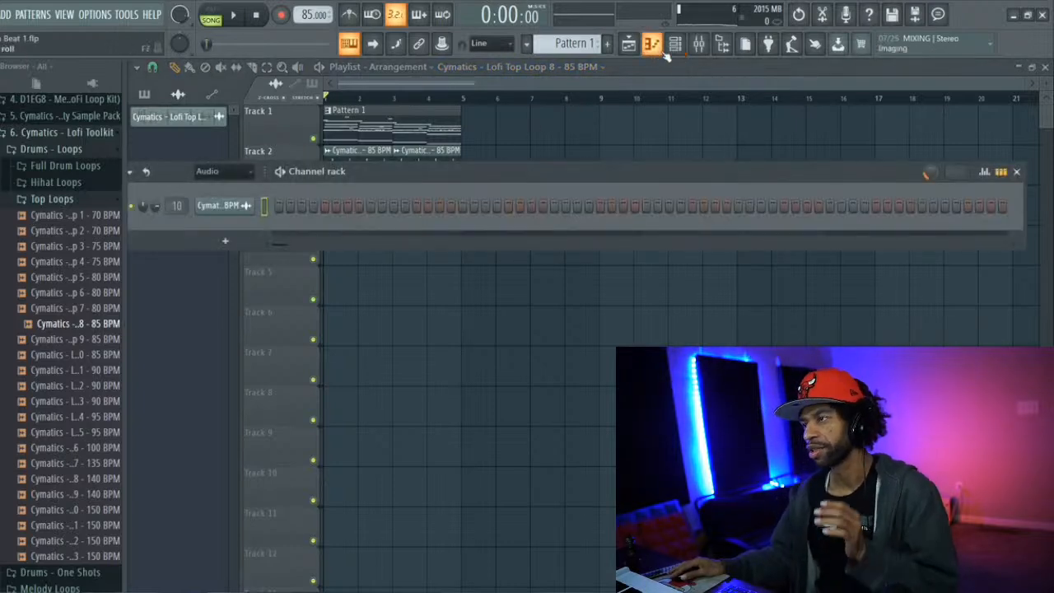
Bring up the mixer, solo Insert 1 and play the song to hear the Omnisphere chords alone
click(677, 45)
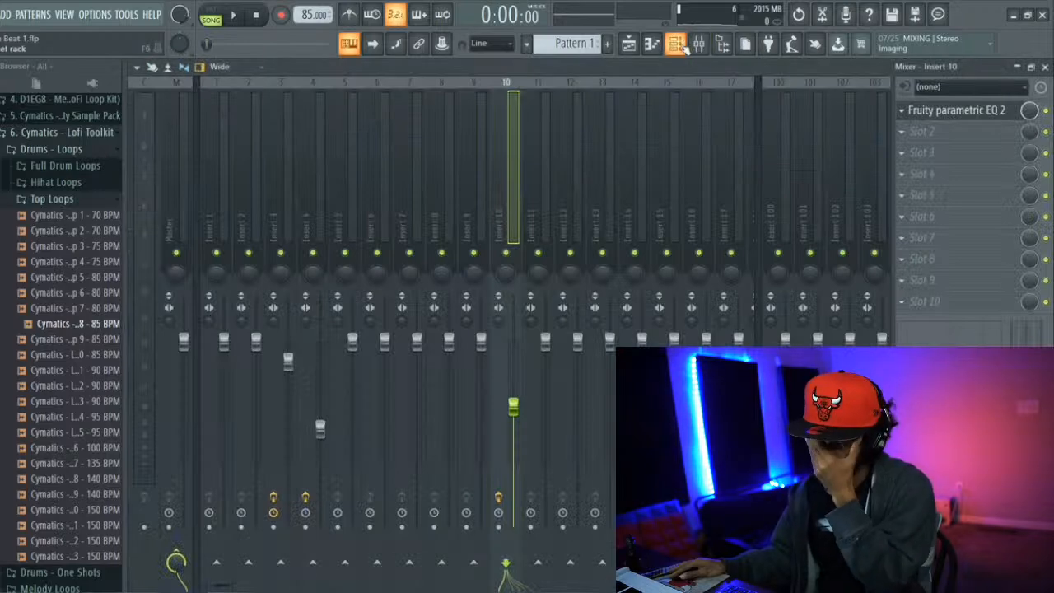
click(676, 47)
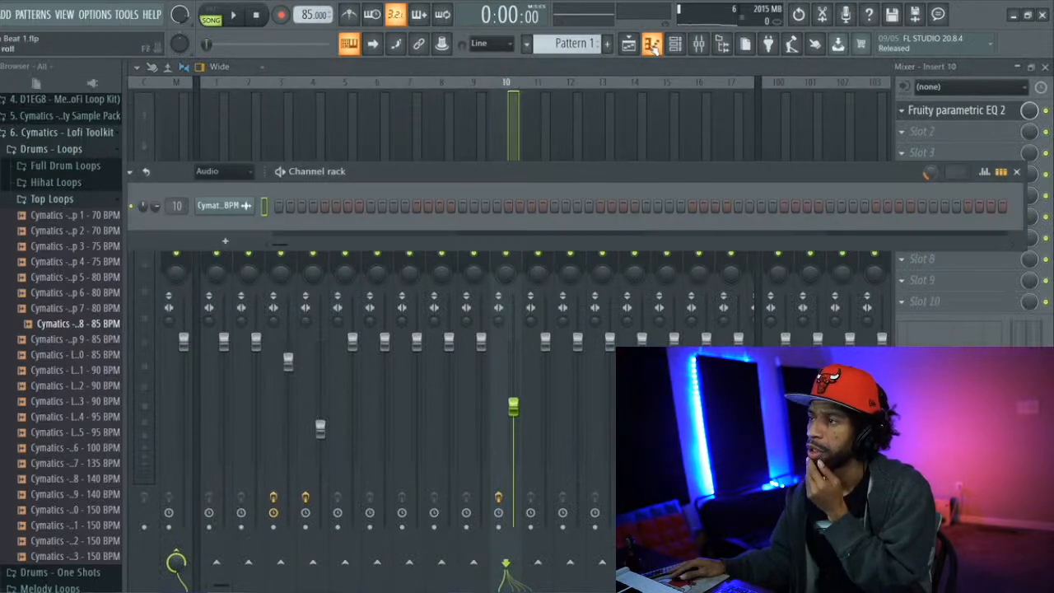
click(651, 46)
click(675, 48)
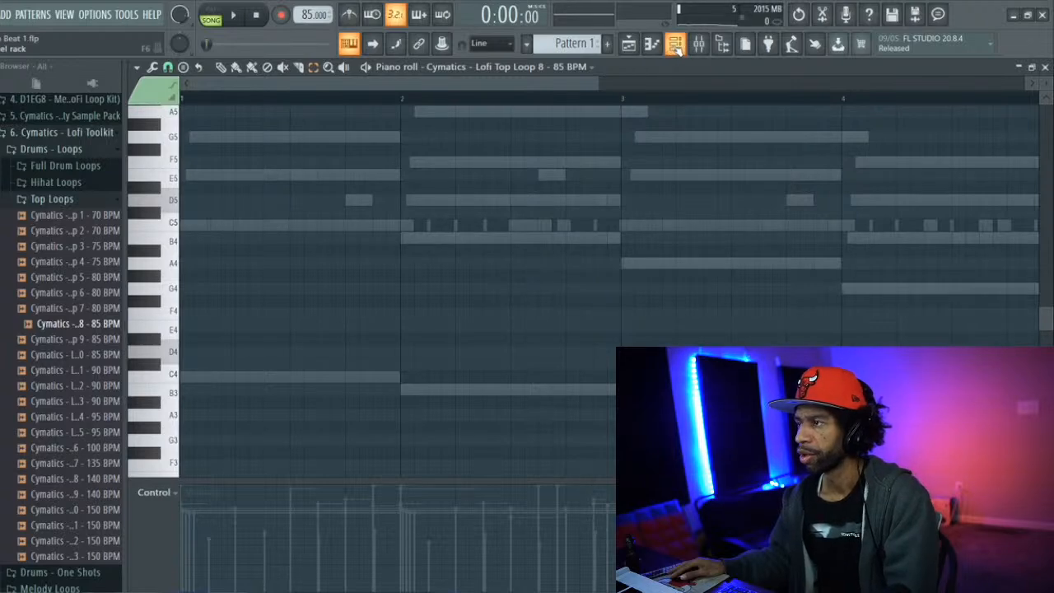
click(699, 45)
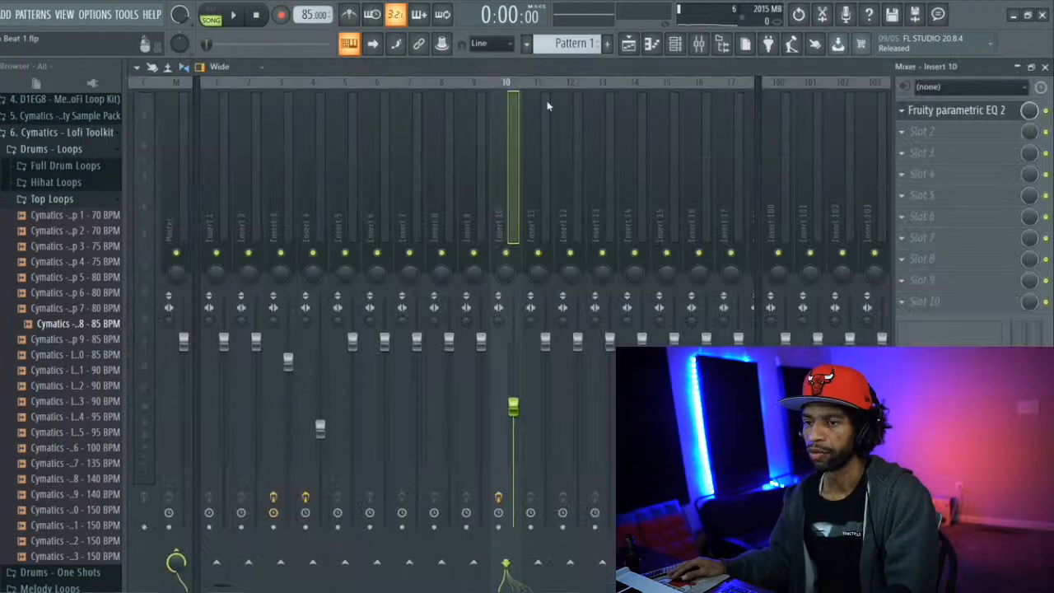
right_click(218, 255)
key(space)
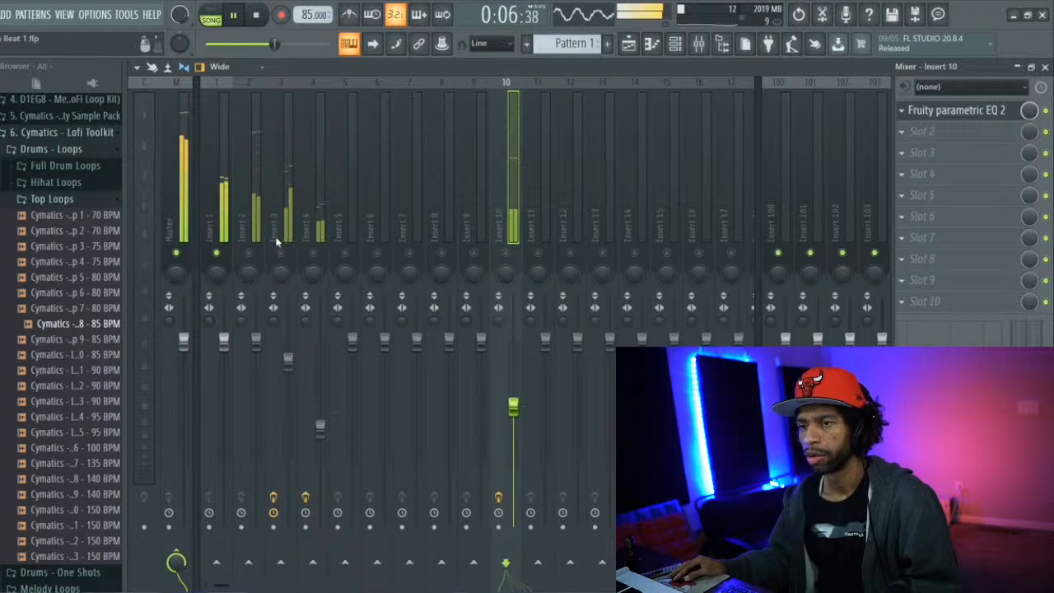
key(space)
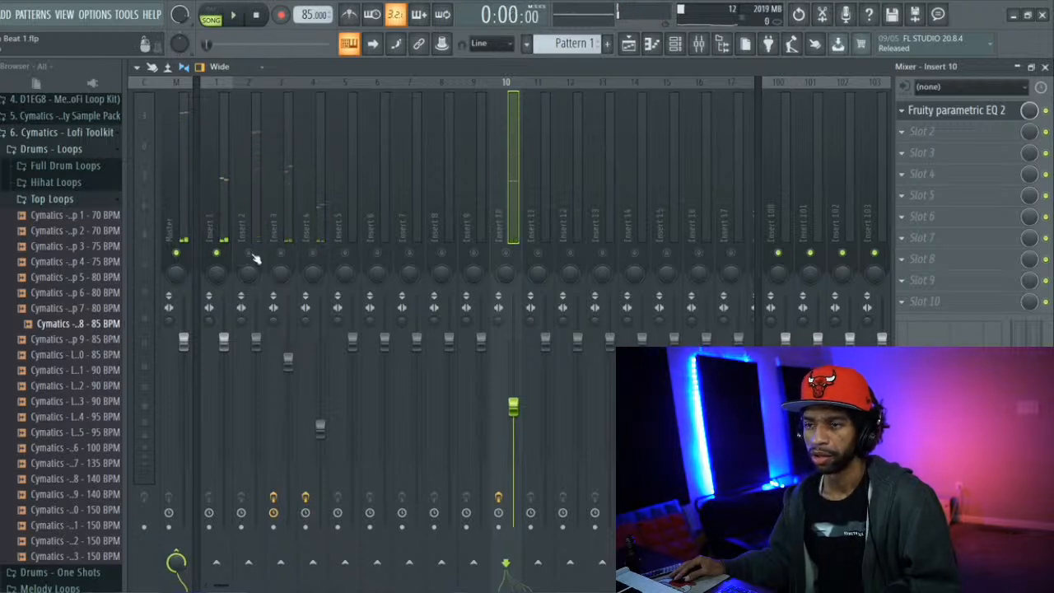
Unmute Insert 2 alongside Insert 1 and lower the Insert 2 fader while the song plays, stopping playback when done
key(space)
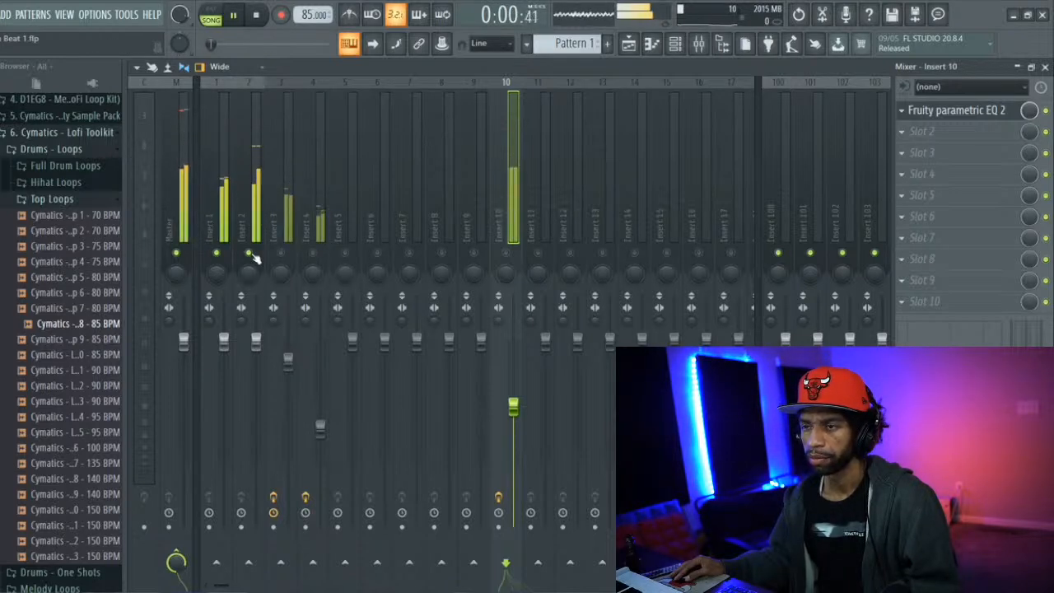
drag(262, 346, 259, 384)
key(space)
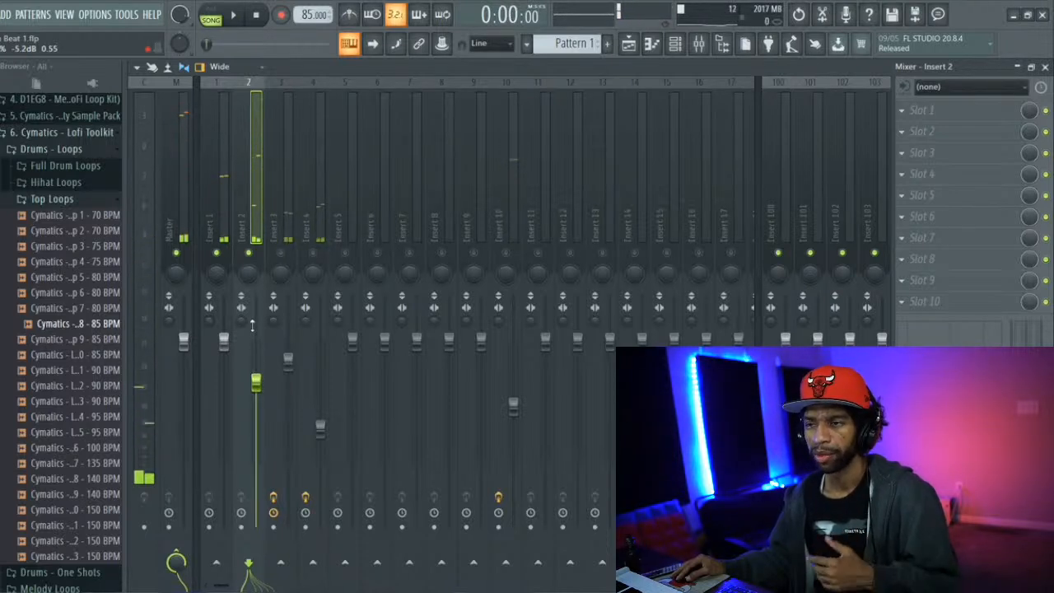
Bring up the channel rack and set its group filter to All
click(658, 44)
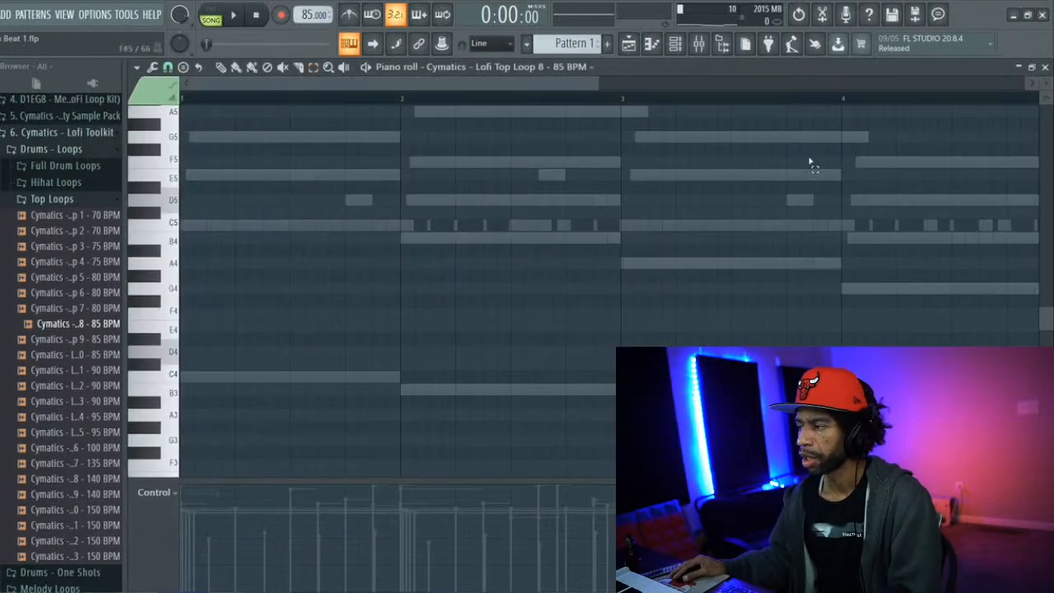
scroll(494, 263, up, 3)
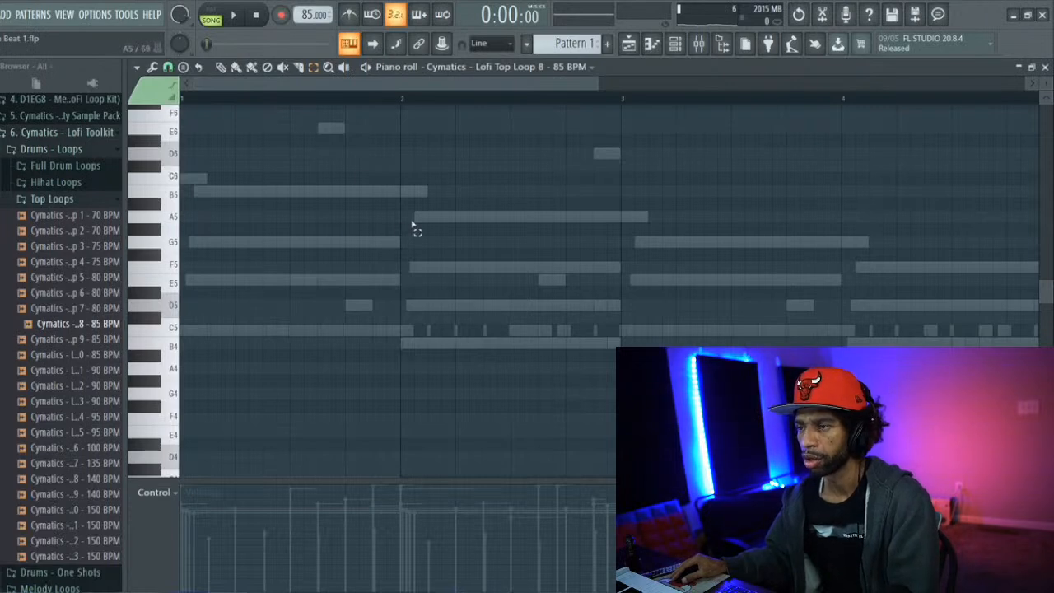
click(679, 46)
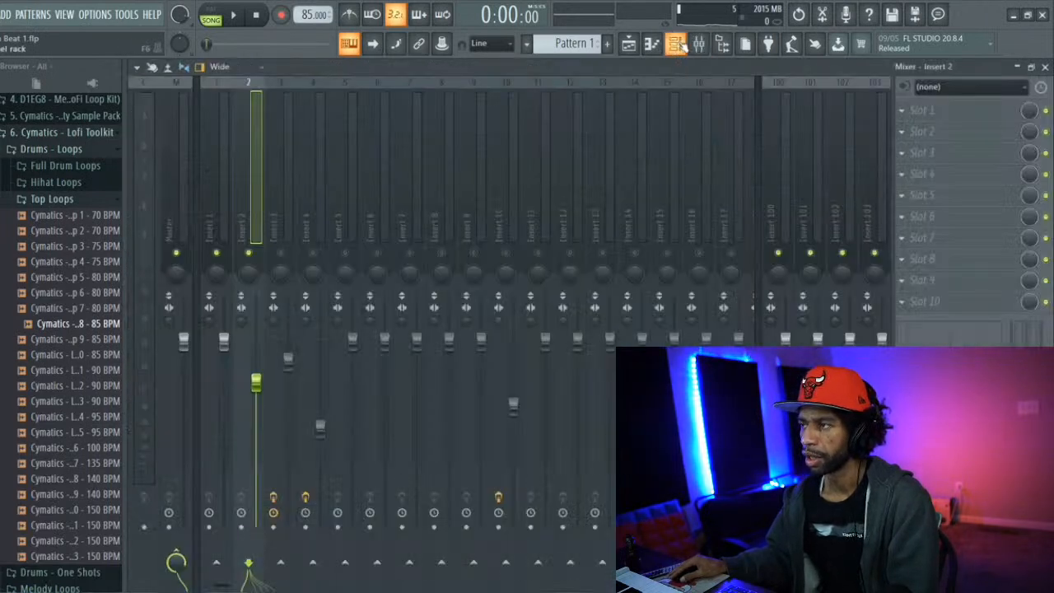
click(680, 46)
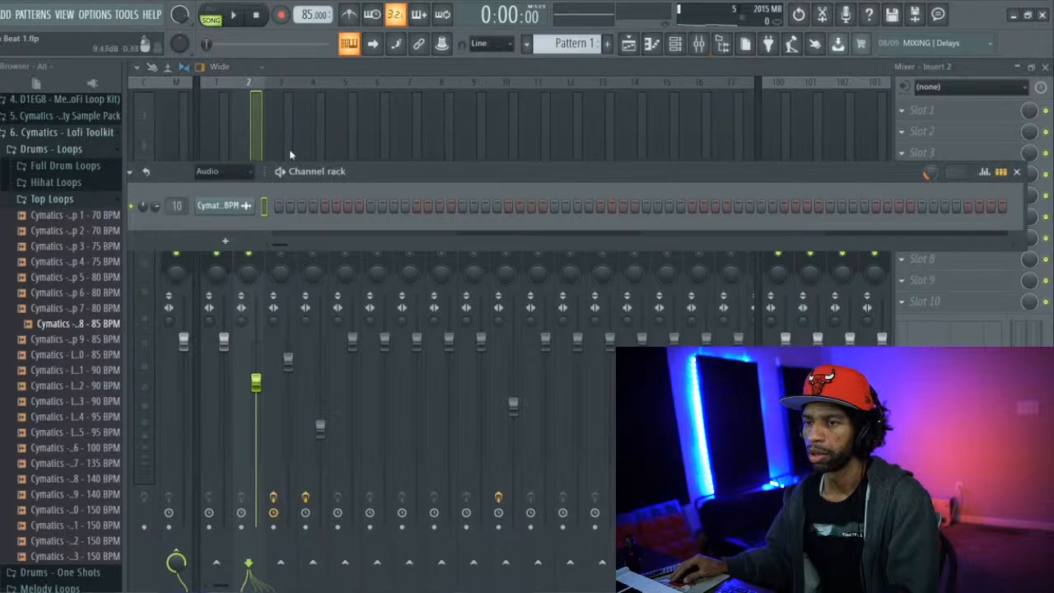
click(252, 173)
click(242, 189)
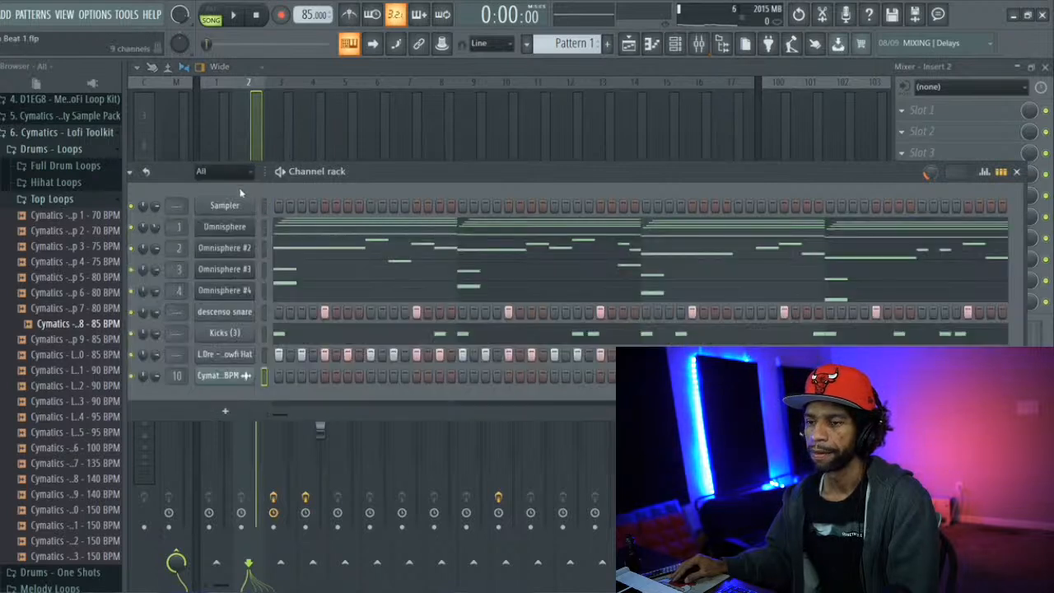
Route descenso snare to mixer track 7, Kicks (3) to track 6 and the Lofi Hat channel to track 8
scroll(180, 311, up, 7)
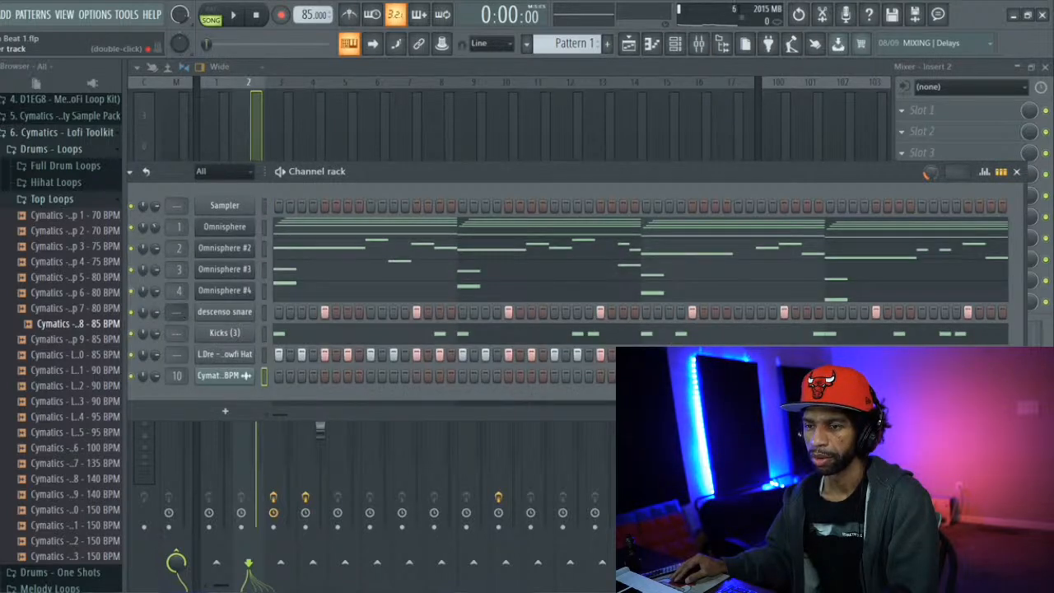
scroll(179, 311, down, 1)
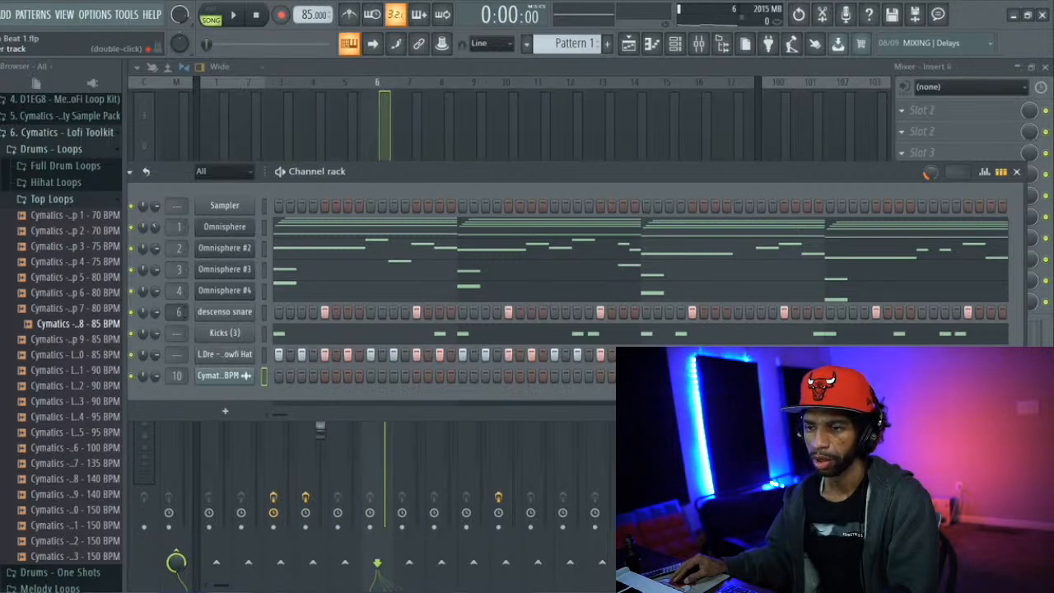
scroll(179, 311, up, 1)
scroll(177, 332, up, 6)
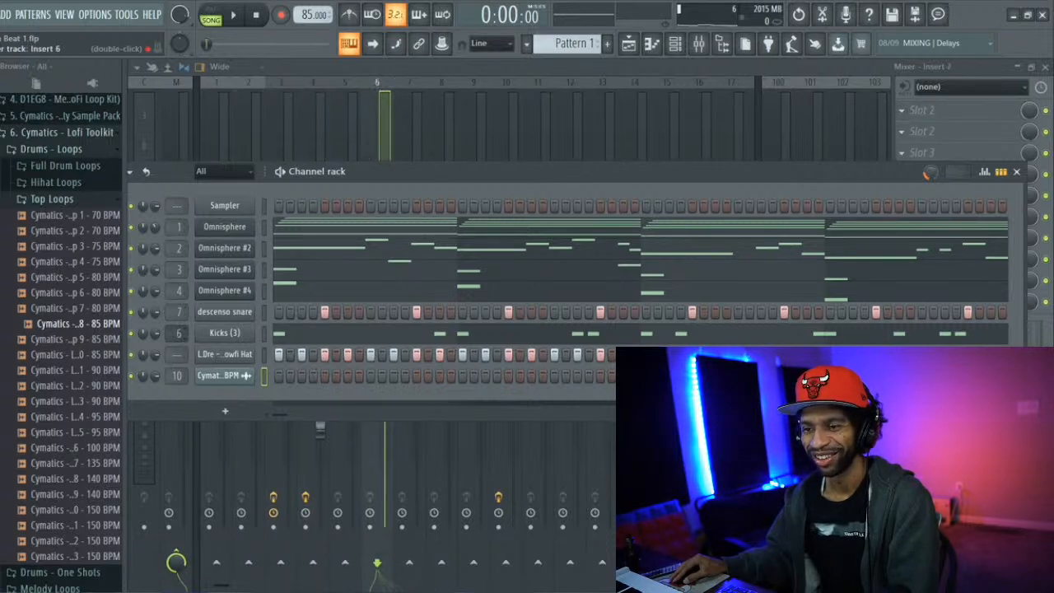
scroll(178, 332, up, 1)
scroll(178, 333, down, 1)
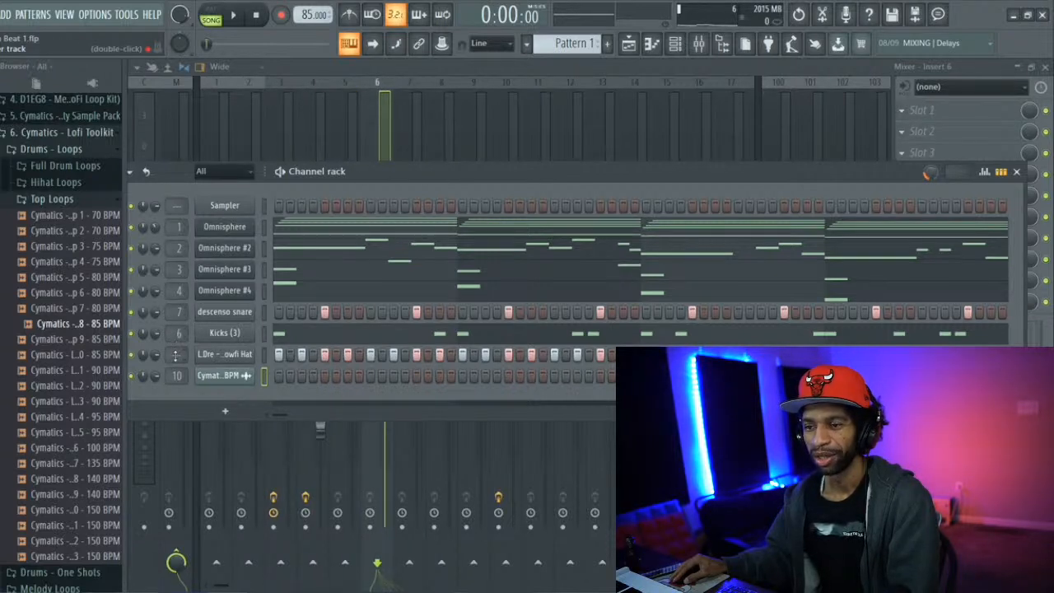
scroll(177, 354, up, 5)
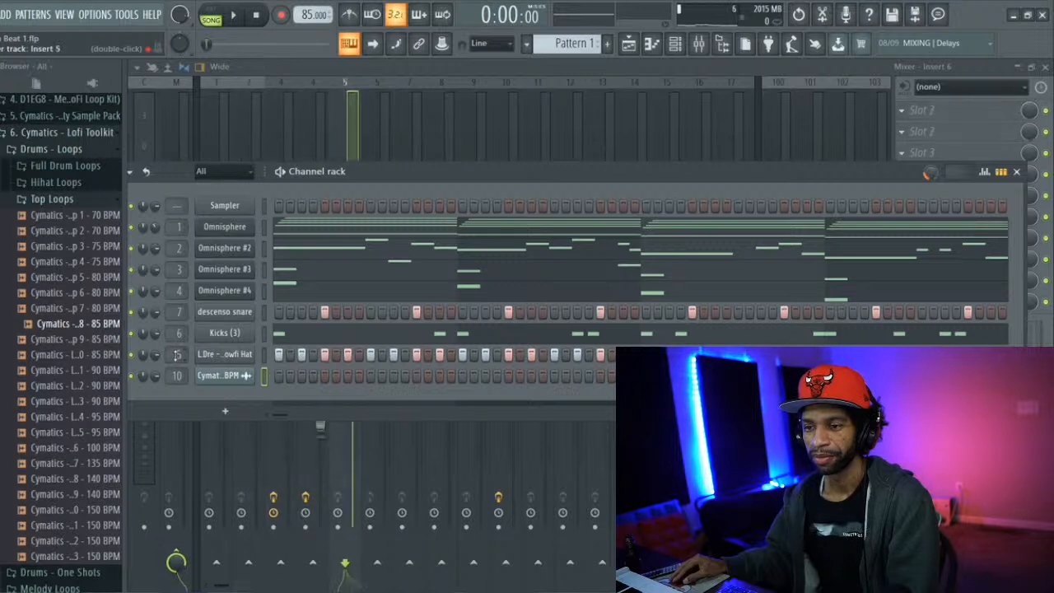
scroll(178, 354, up, 4)
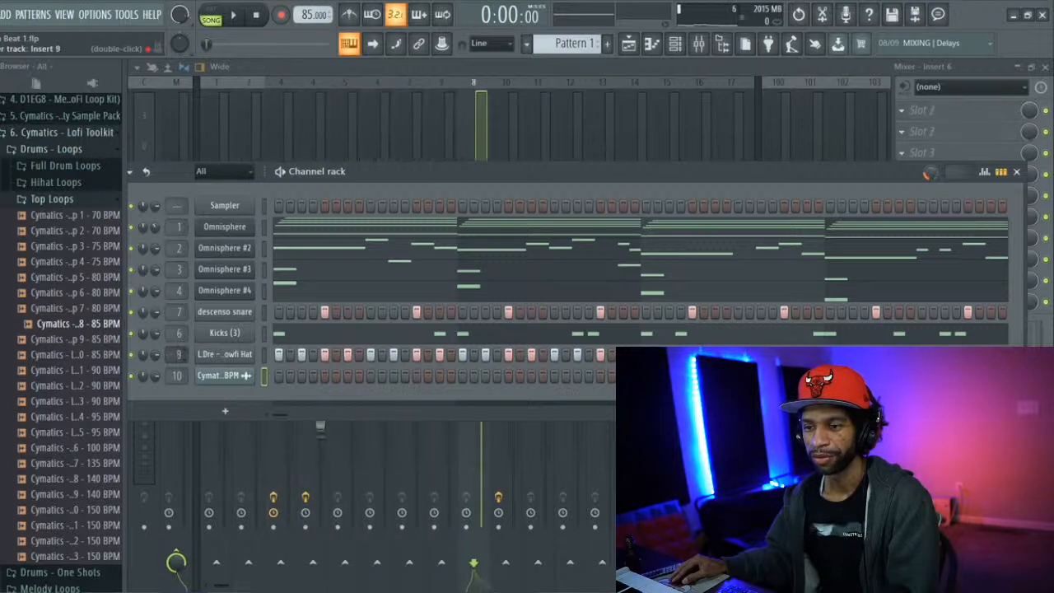
scroll(178, 354, down, 1)
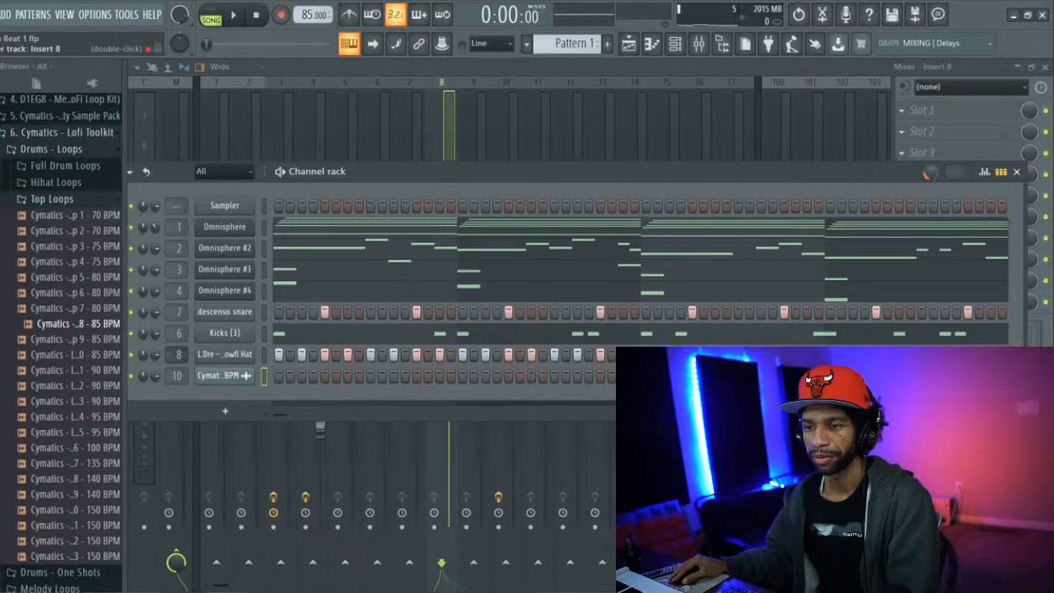
Play the song with Insert 1 soloed, stop it, and open the first Omnisphere channel's chords in the piano roll
click(228, 116)
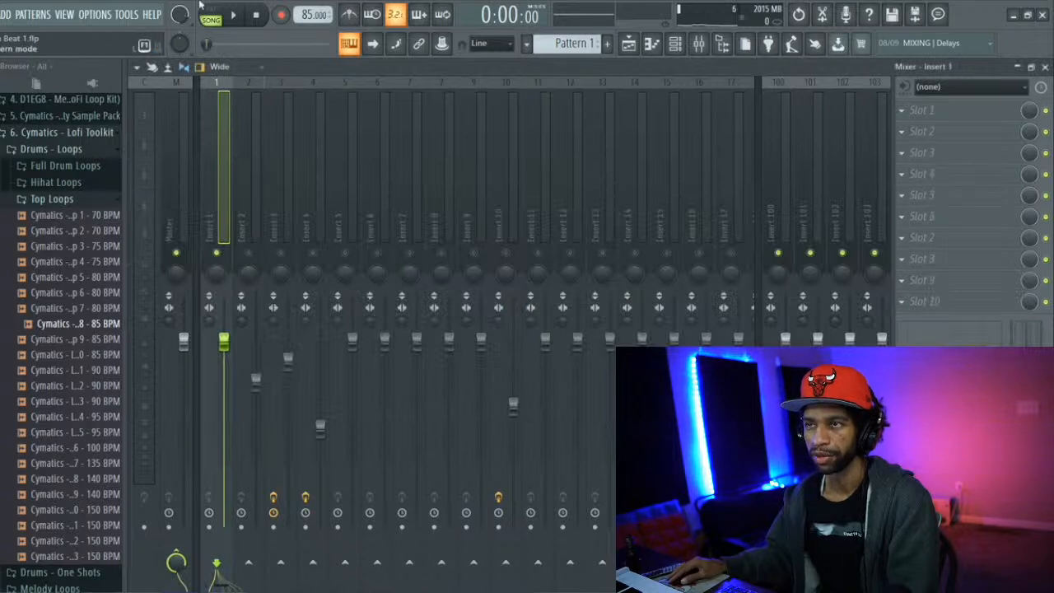
click(232, 17)
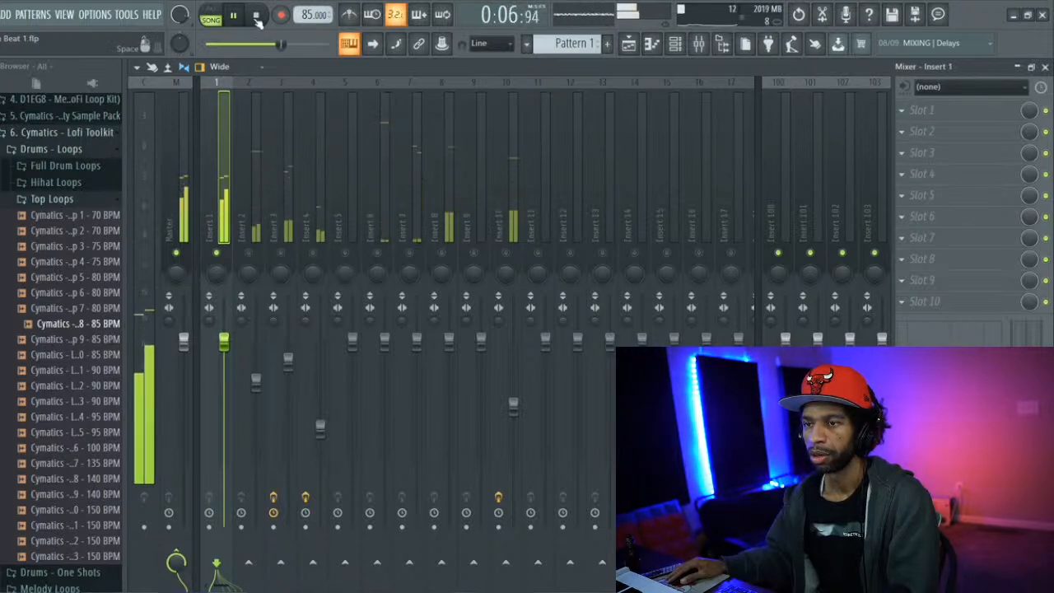
click(258, 17)
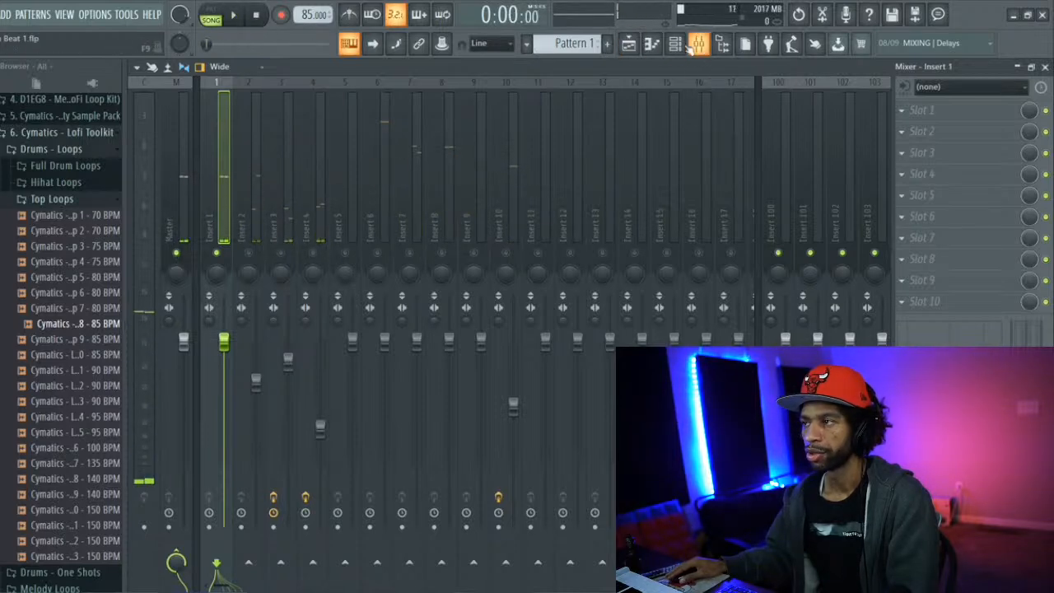
click(651, 45)
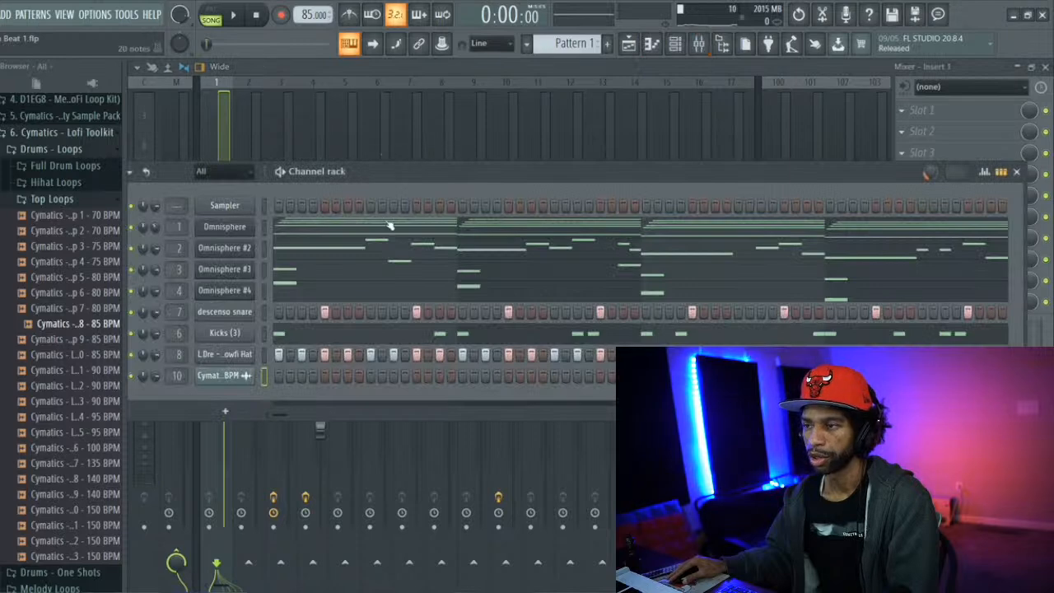
click(389, 226)
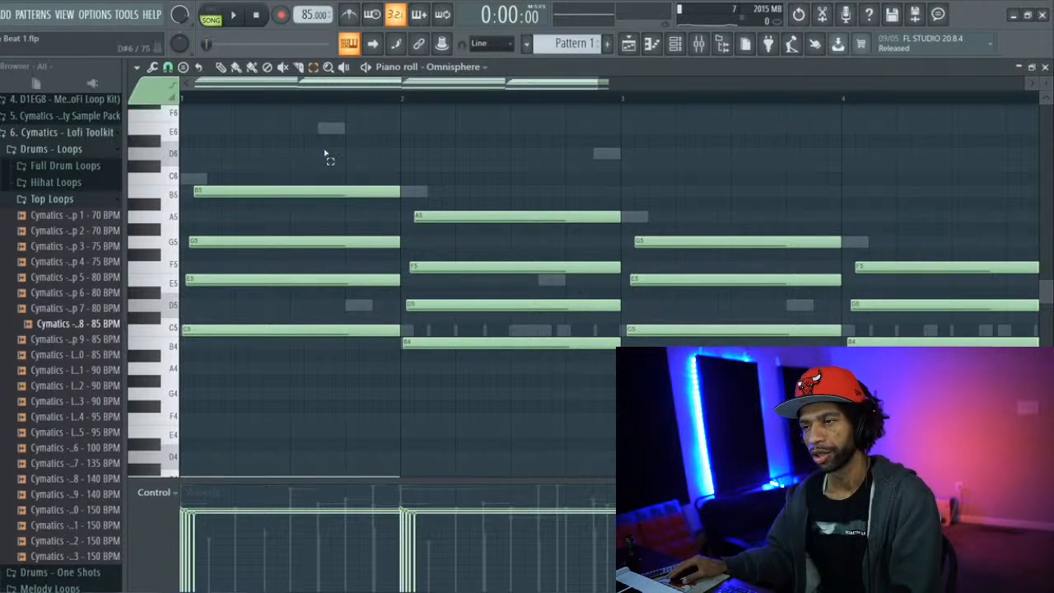
Try the upper two notes of the first and second chords one octave lower and play the result
drag(292, 175, 300, 249)
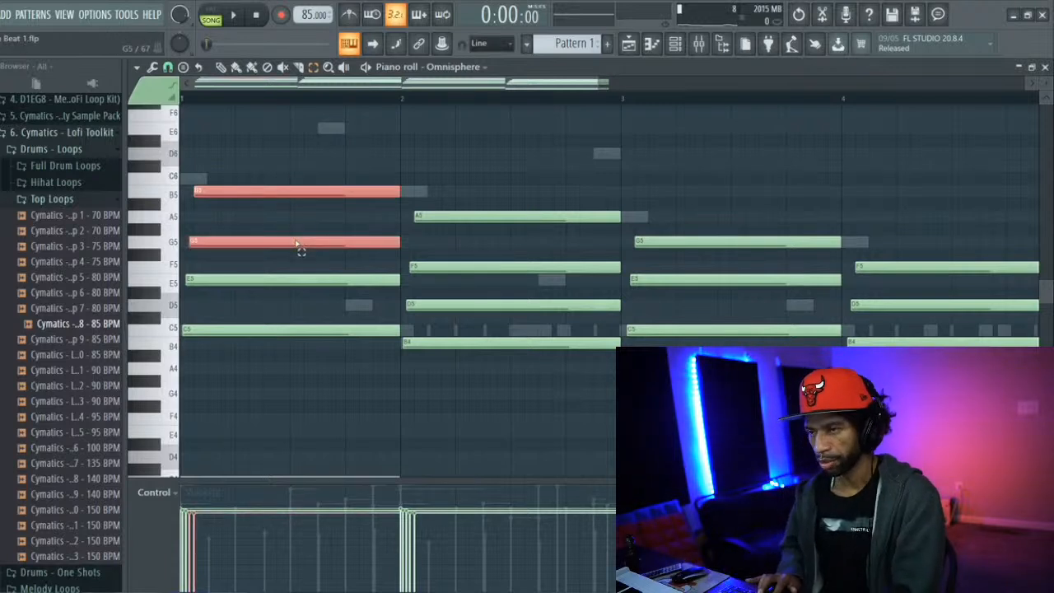
key(ctrl+Down)
drag(531, 186, 531, 278)
key(ctrl+Down)
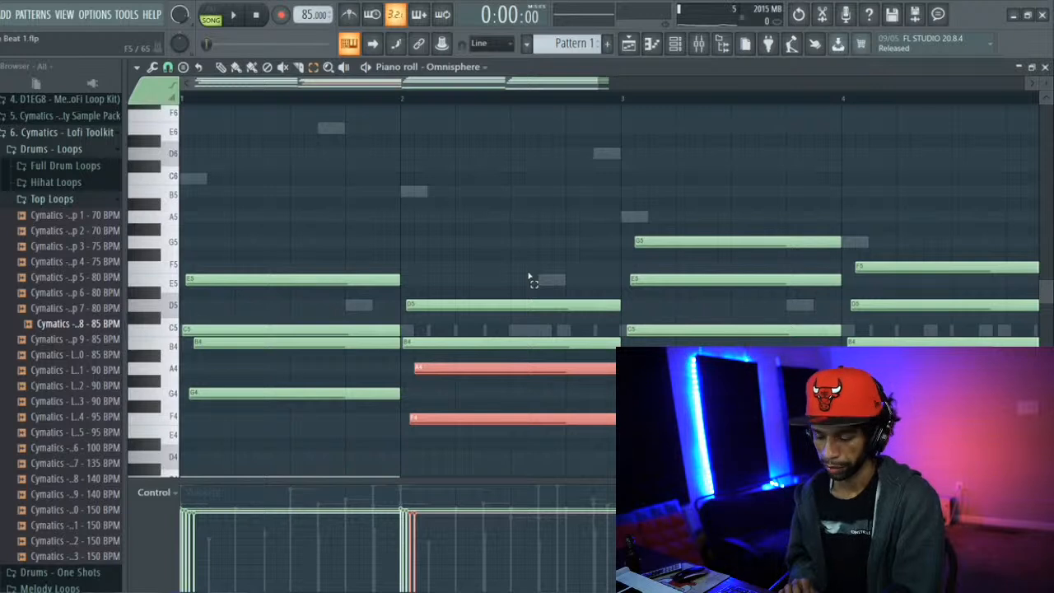
key(space)
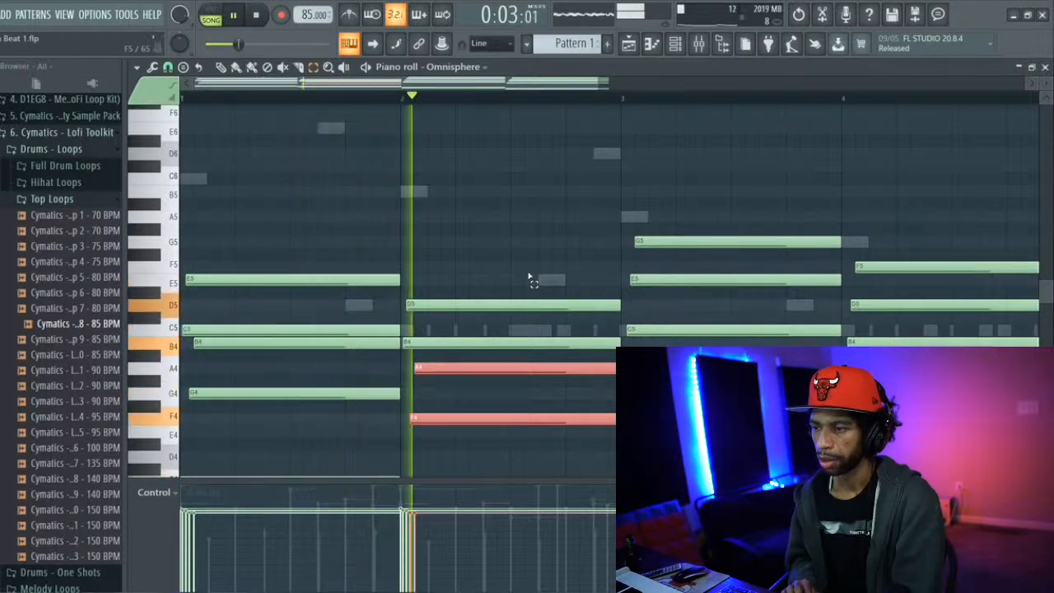
key(space)
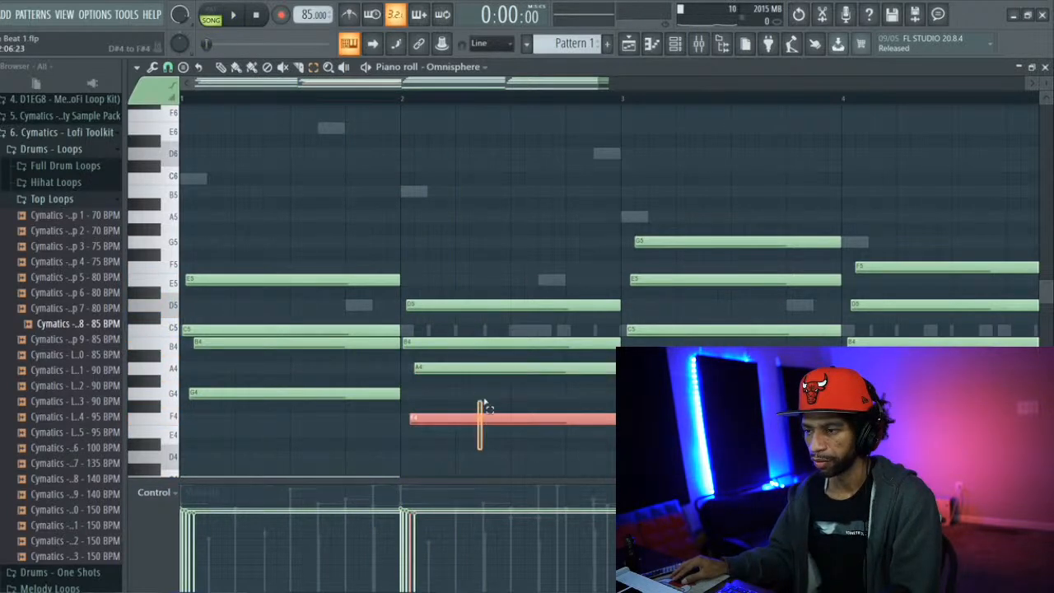
Raise the upper notes of the second chord back to A5 and F5, and those of the first chord to B5 and G5
key(ctrl+Up)
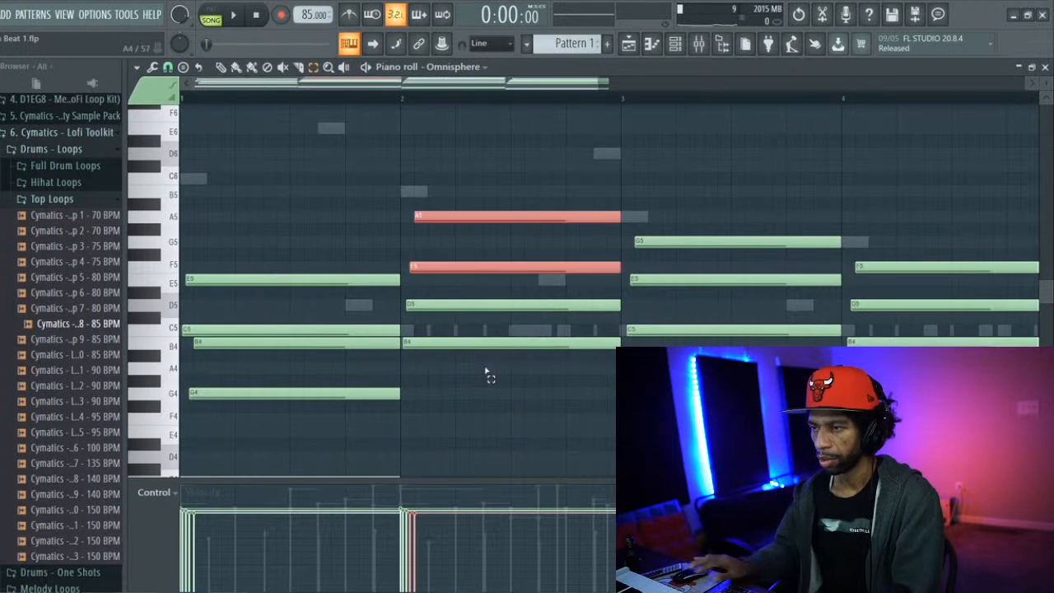
drag(257, 409, 268, 353)
key(ctrl+Up)
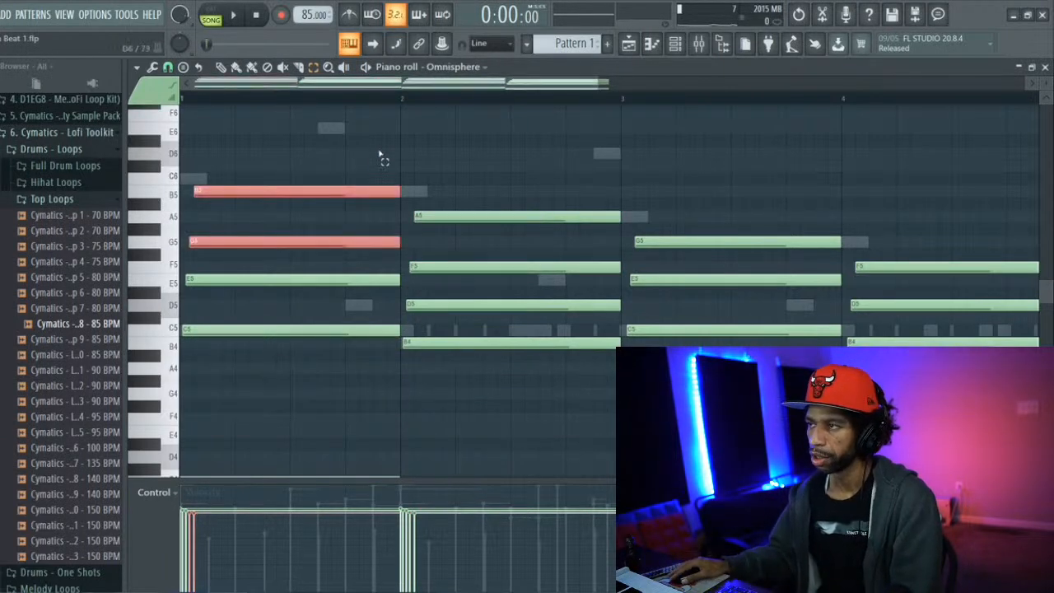
Open the Omnisphere #2 melody in the piano roll and inspect the root note and scale options for scale highlighting
click(636, 49)
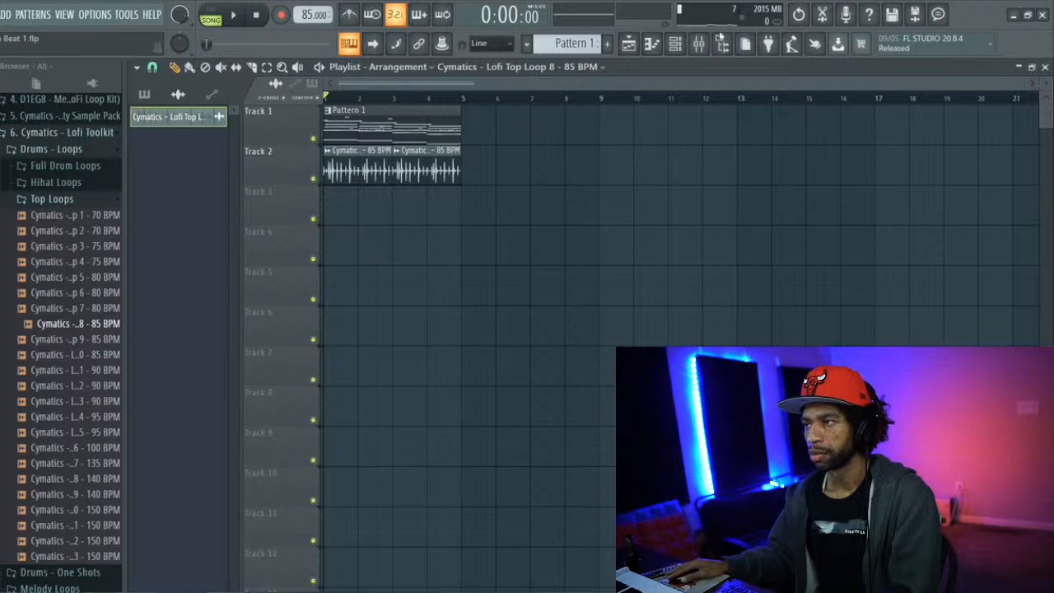
click(680, 45)
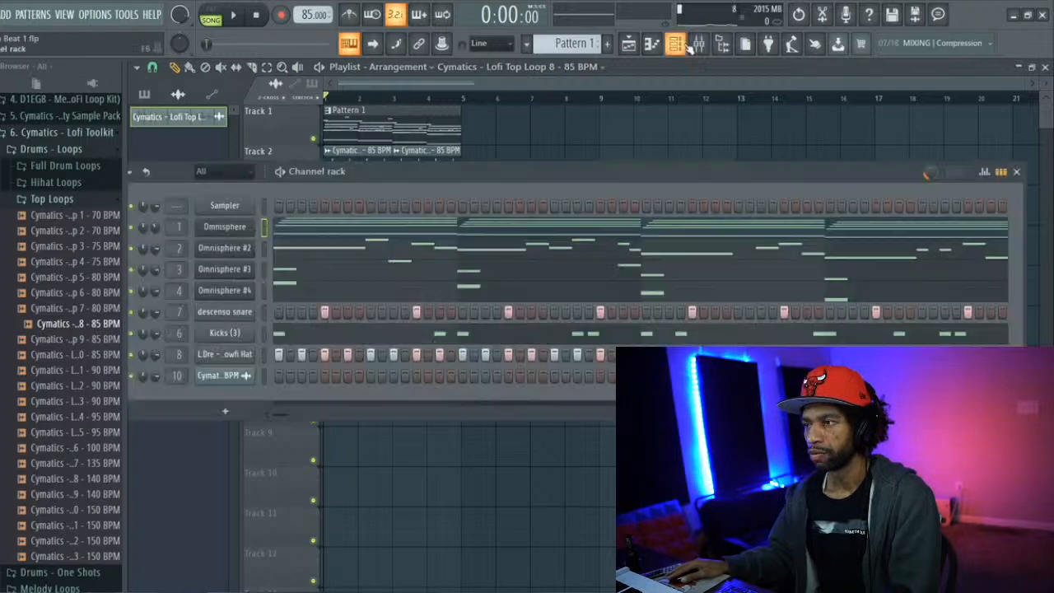
click(346, 246)
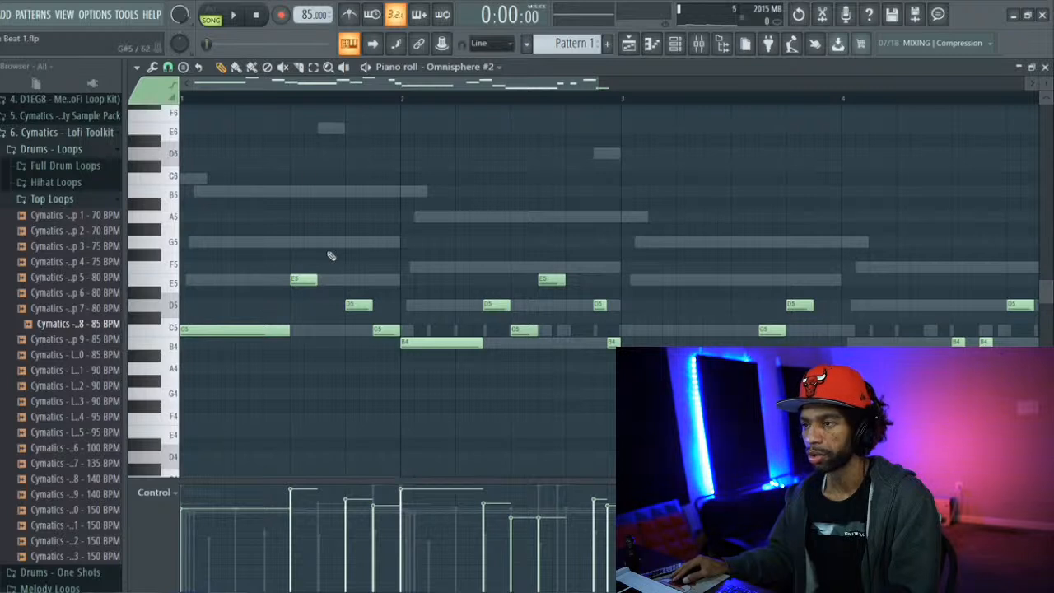
click(137, 66)
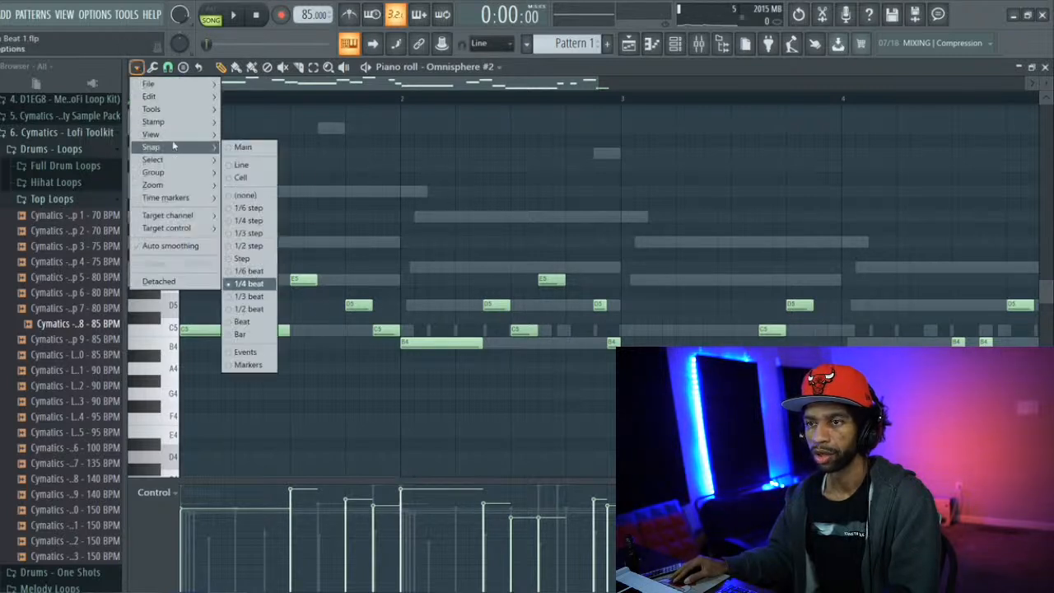
mouse_move(173, 134)
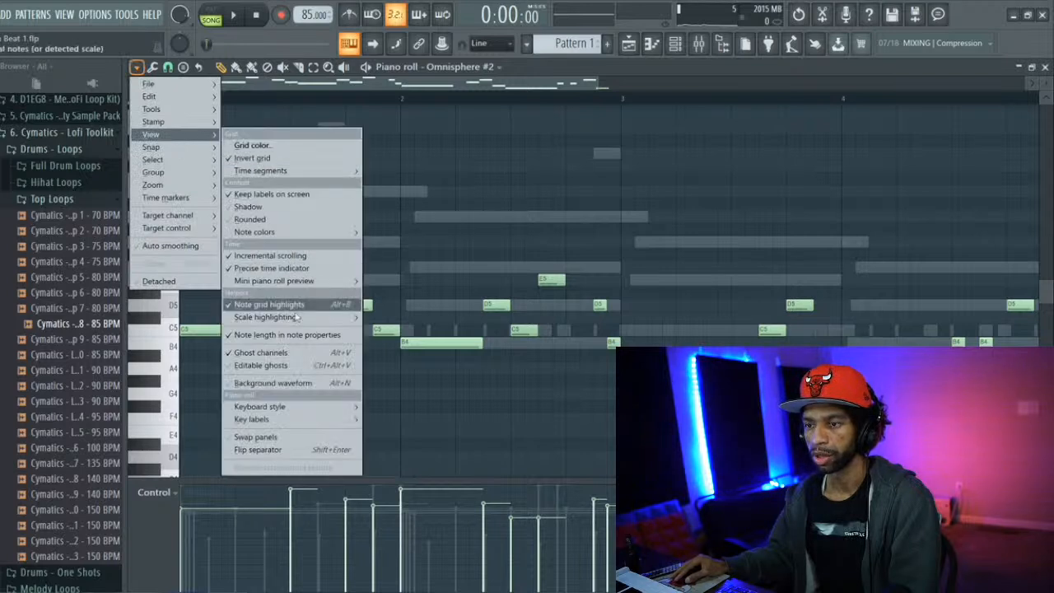
mouse_move(302, 317)
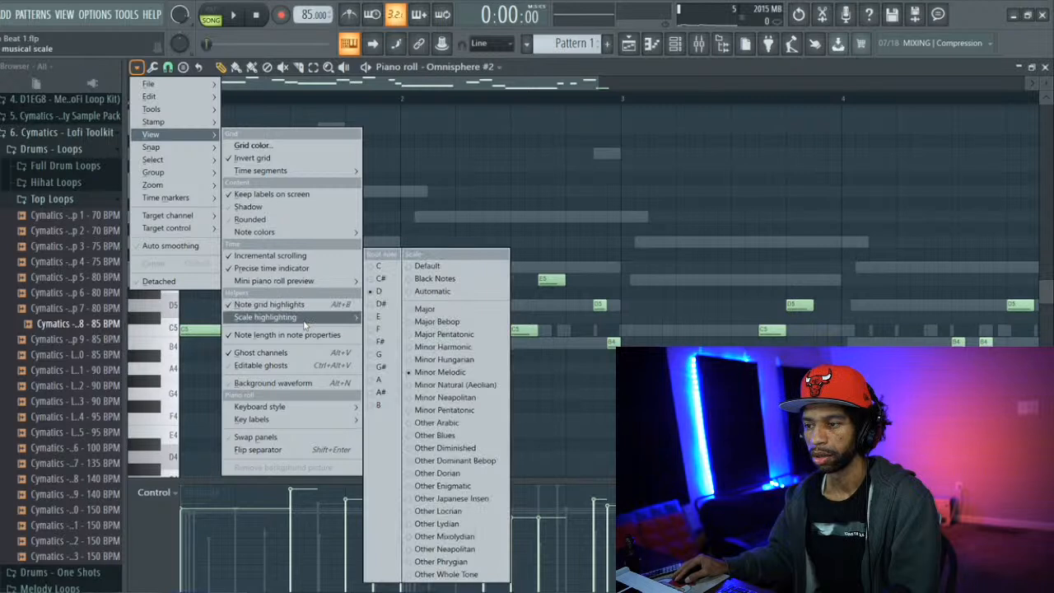
click(171, 344)
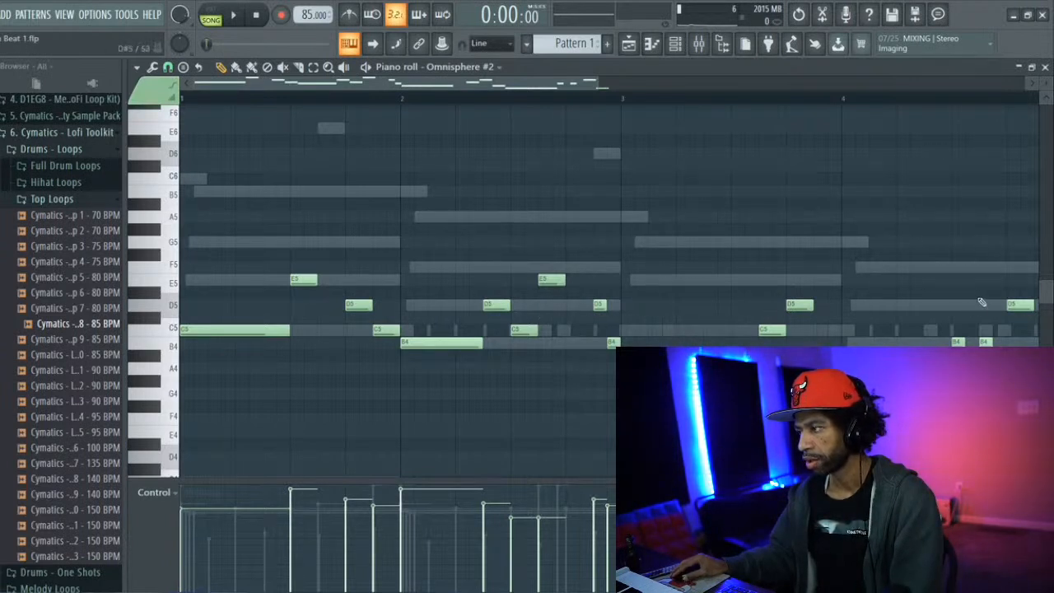
Examine the Omnisphere #3 and Omnisphere #4 notes in the piano roll against the ghosted chords
mouse_move(535, 82)
mouse_down()
mouse_move(616, 88)
mouse_move(541, 90)
mouse_up()
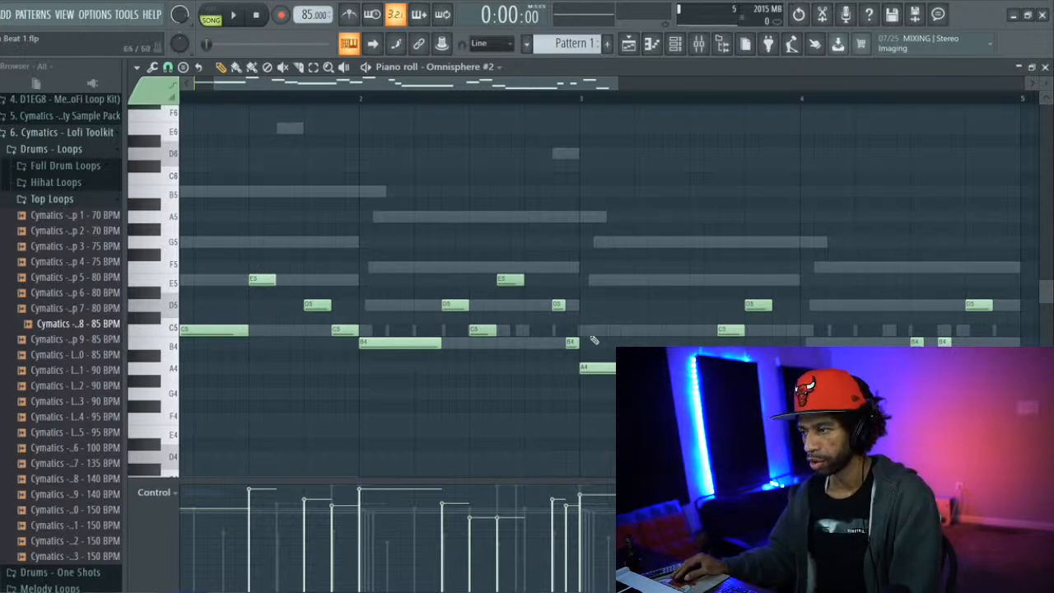
click(674, 44)
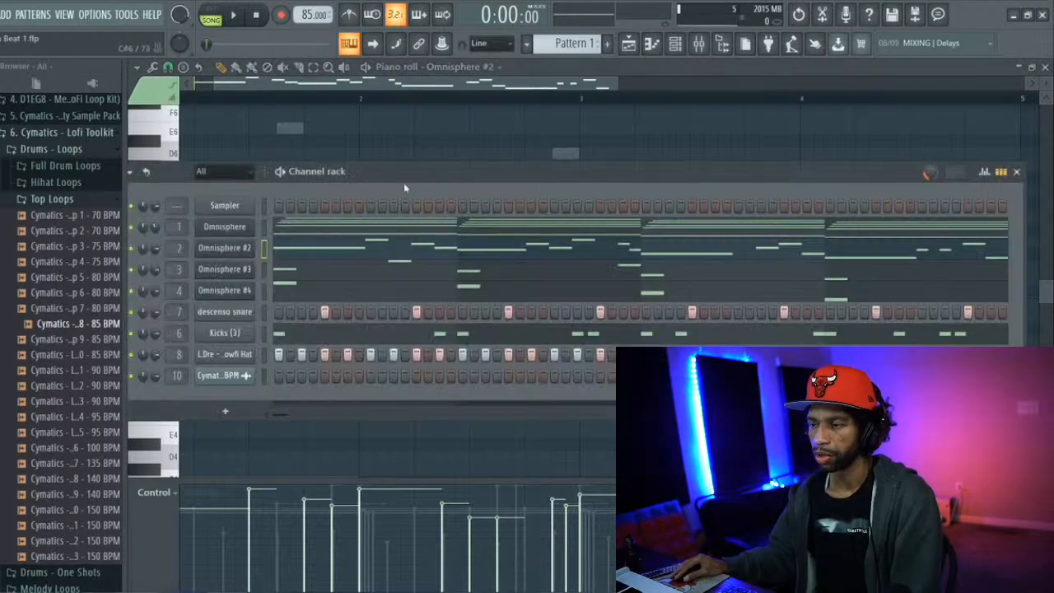
click(343, 274)
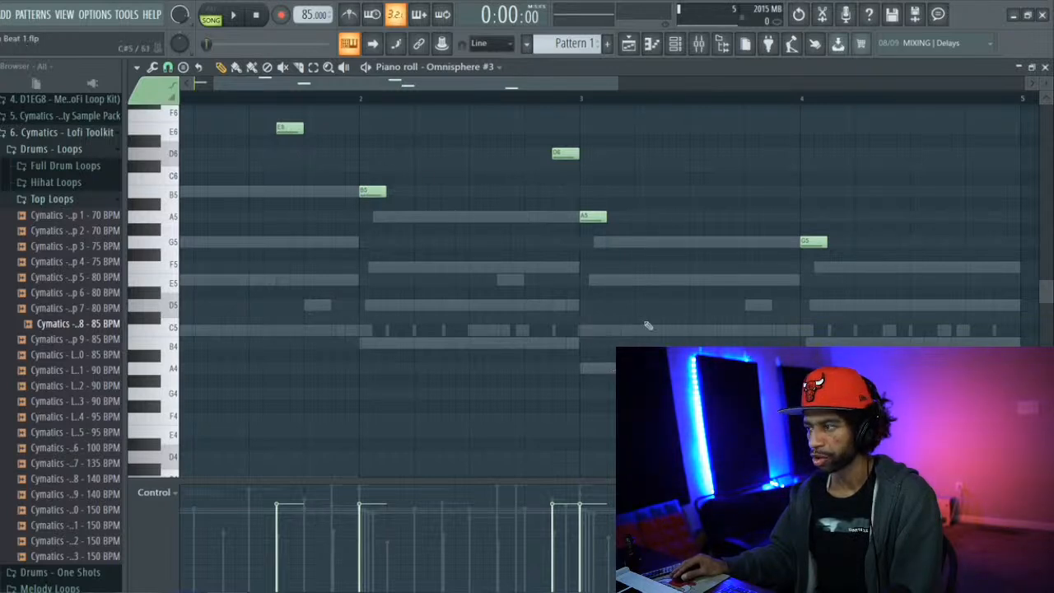
click(674, 43)
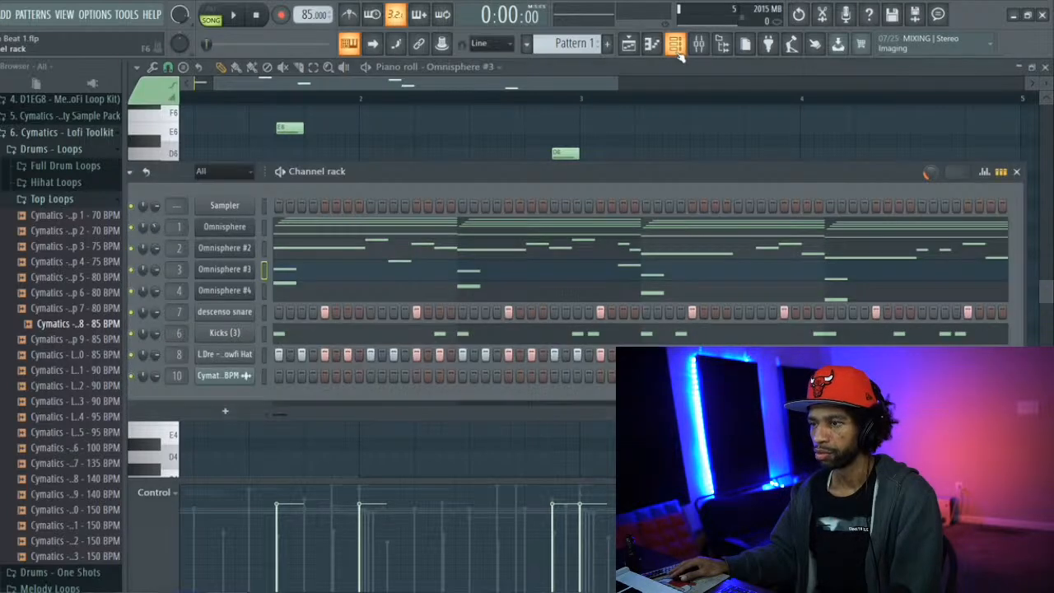
click(311, 298)
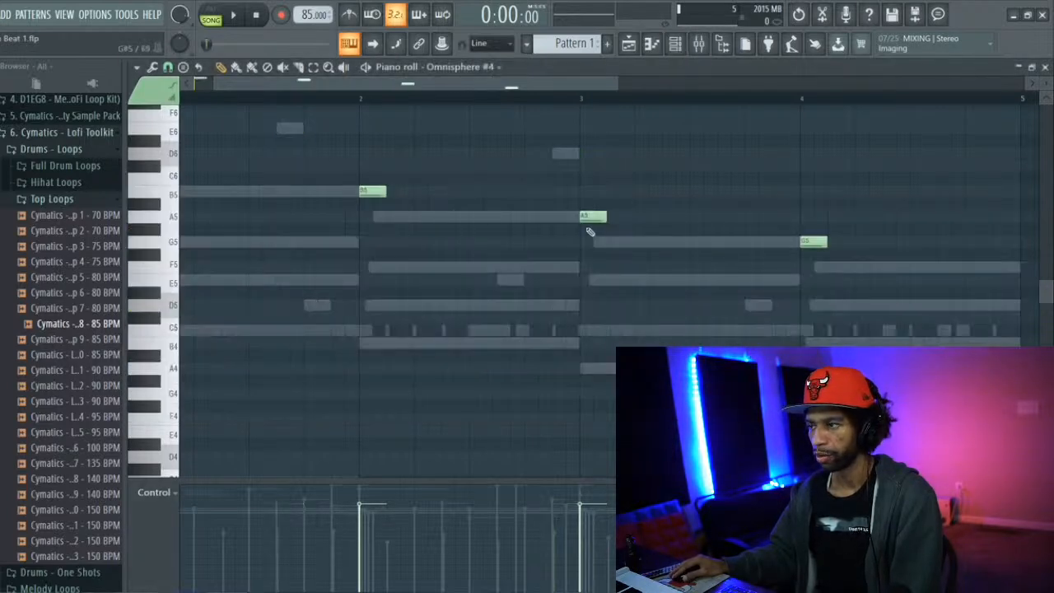
drag(461, 83, 418, 84)
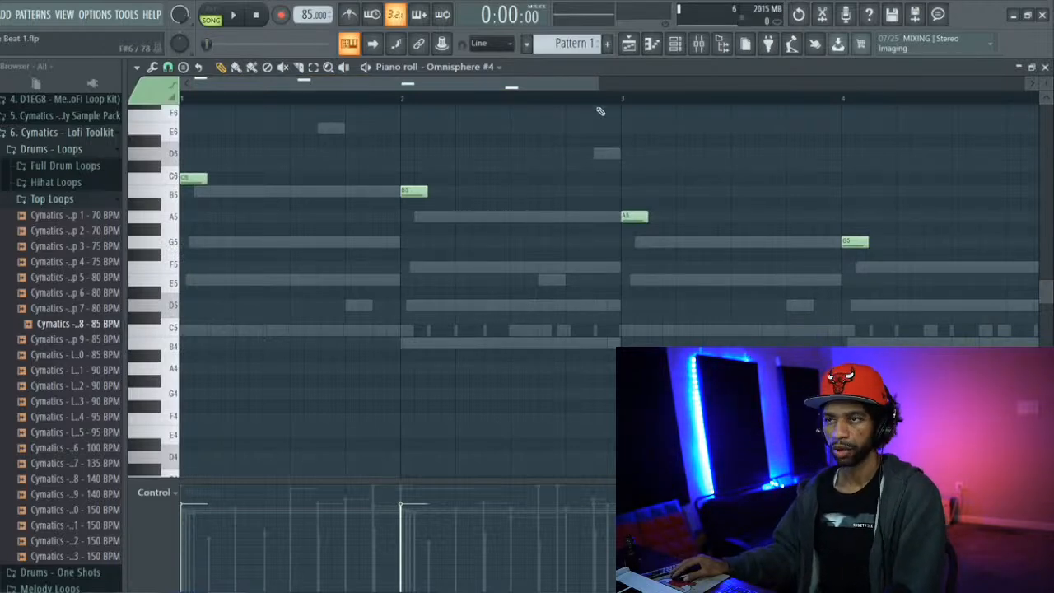
Bring up the channel rack and add The Sub as a new instrument channel
click(697, 45)
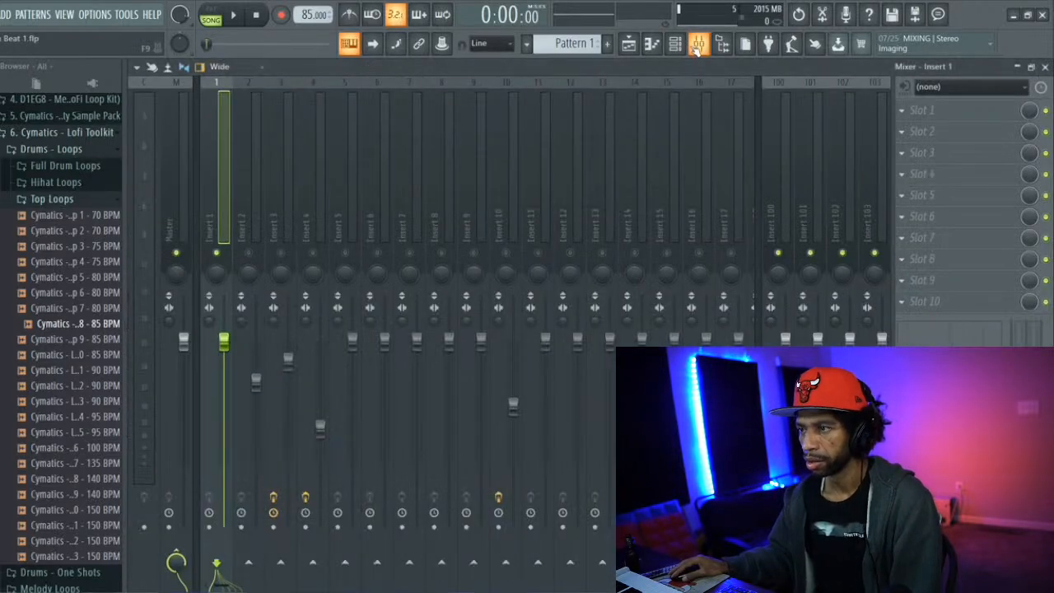
click(676, 50)
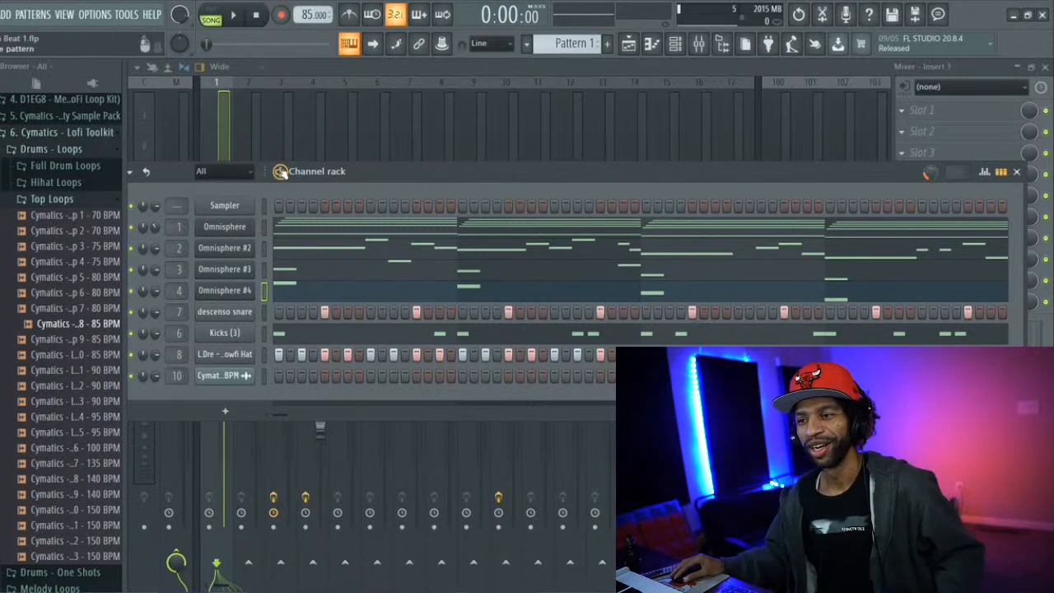
drag(339, 171, 349, 69)
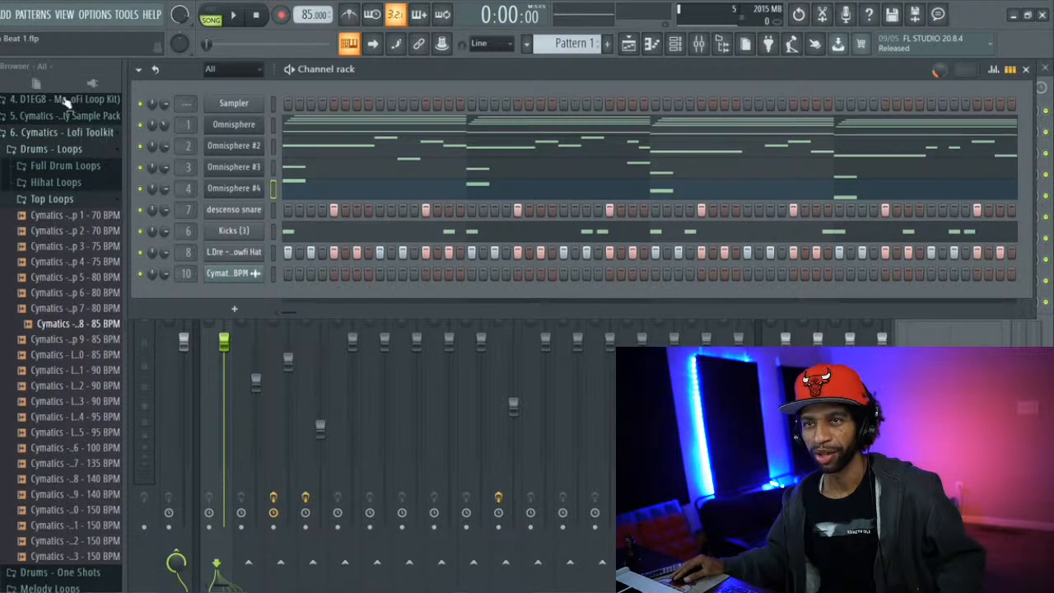
click(11, 14)
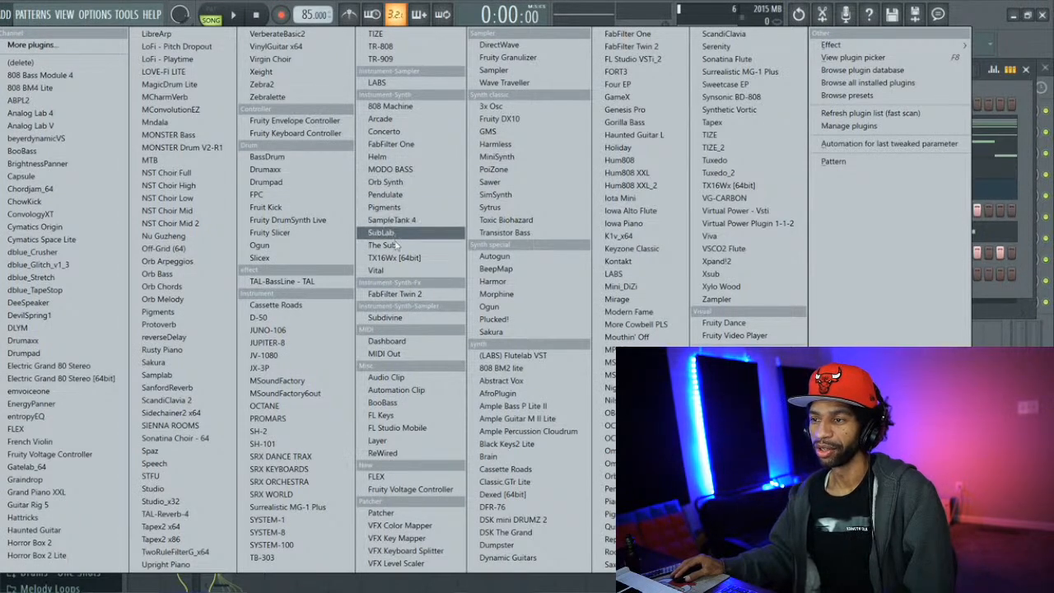
click(397, 248)
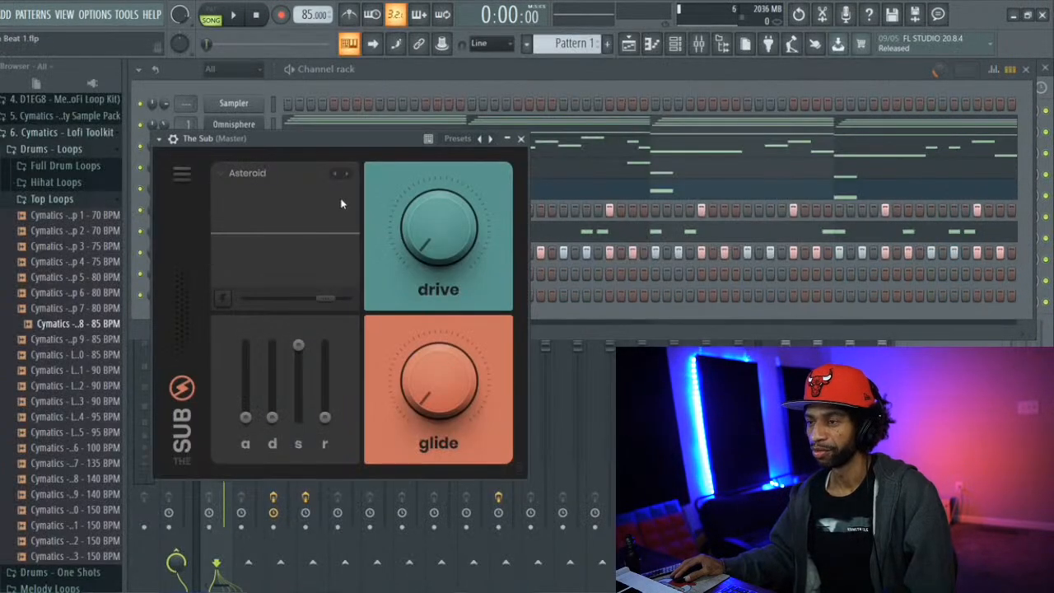
click(458, 139)
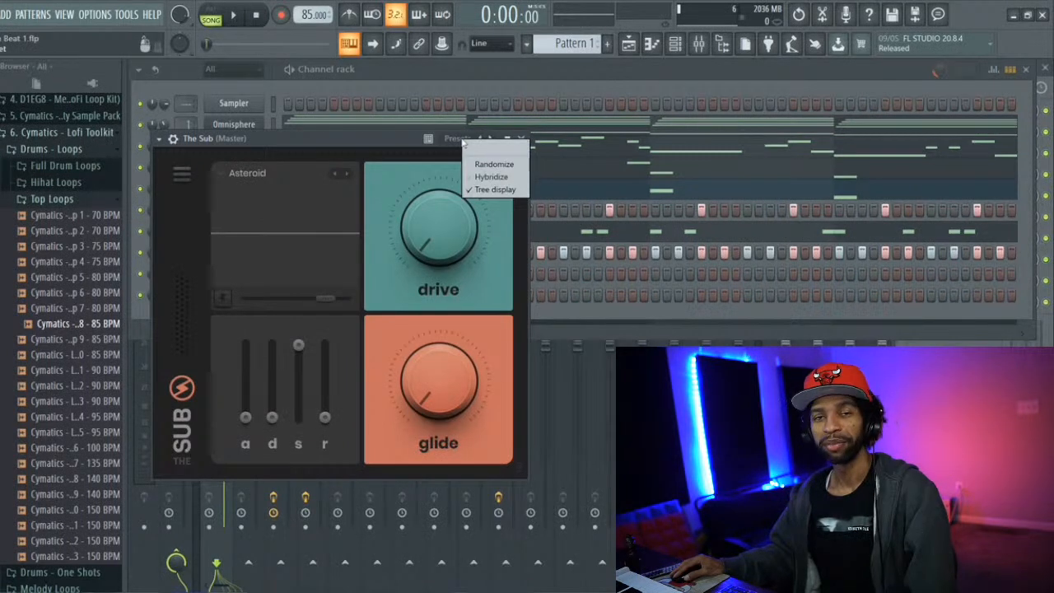
click(452, 140)
click(446, 140)
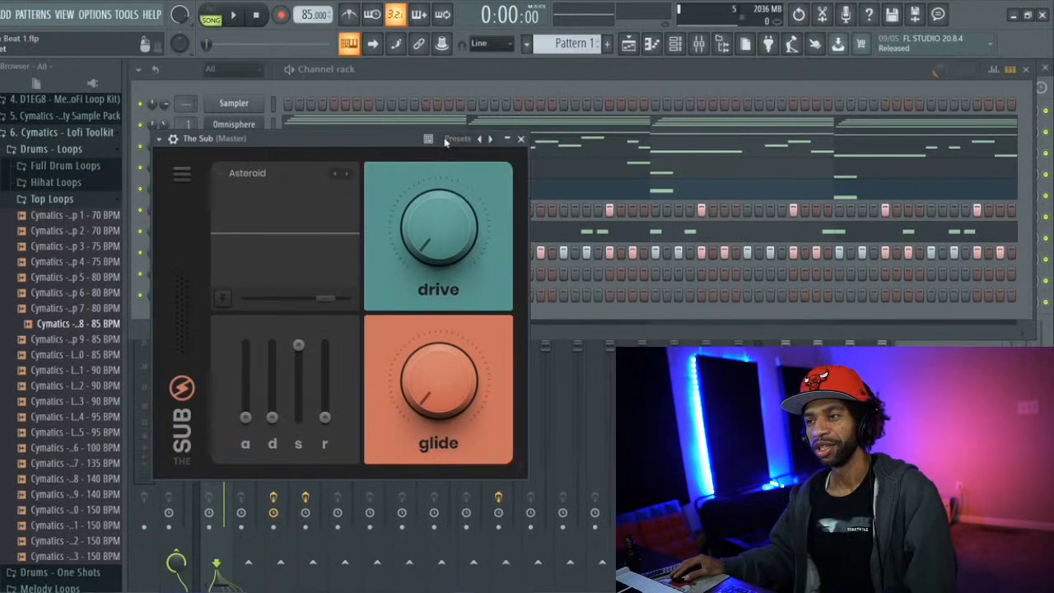
click(455, 139)
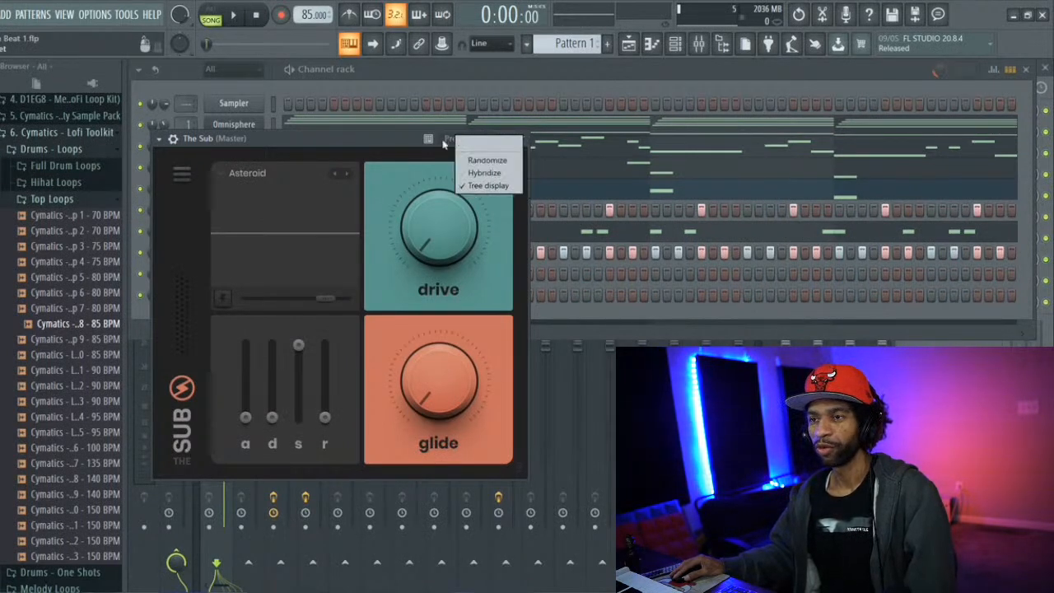
click(444, 143)
click(446, 143)
click(366, 131)
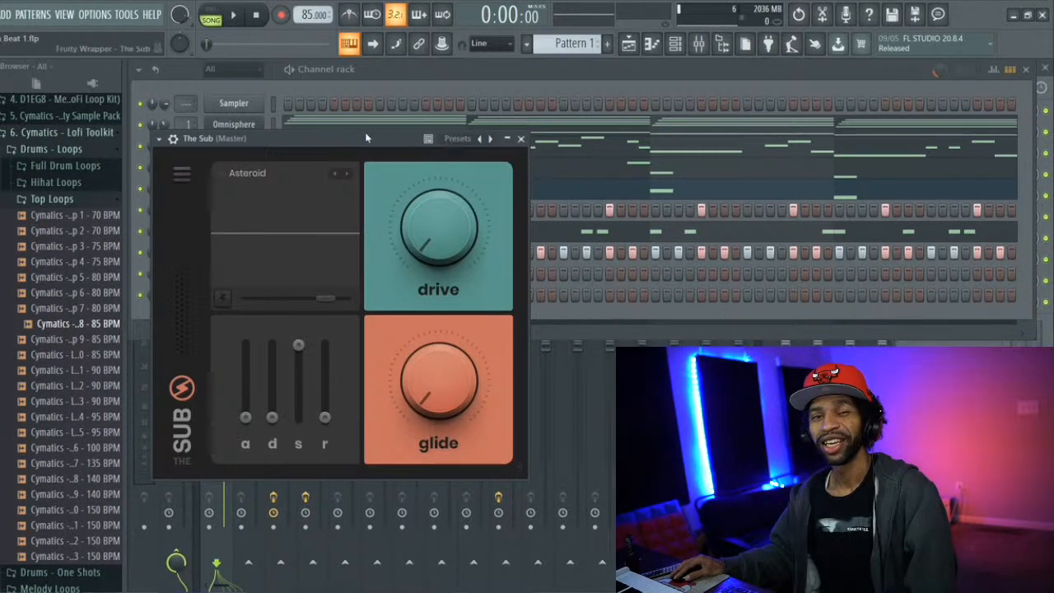
Browse The Sub's built-in sound list and load the Ice Cream preset
click(254, 174)
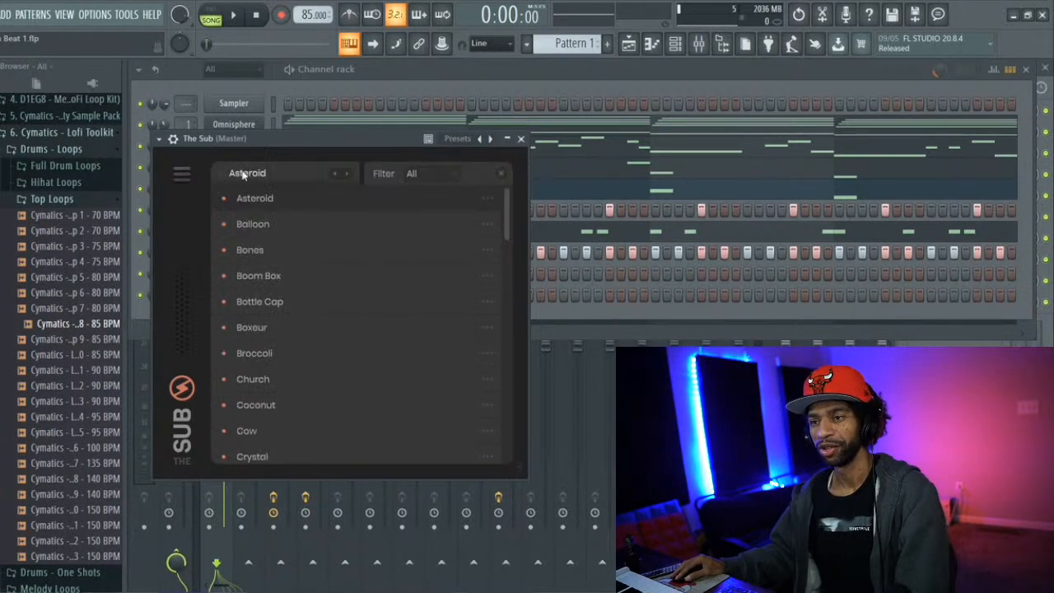
drag(507, 197, 505, 230)
drag(507, 238, 508, 243)
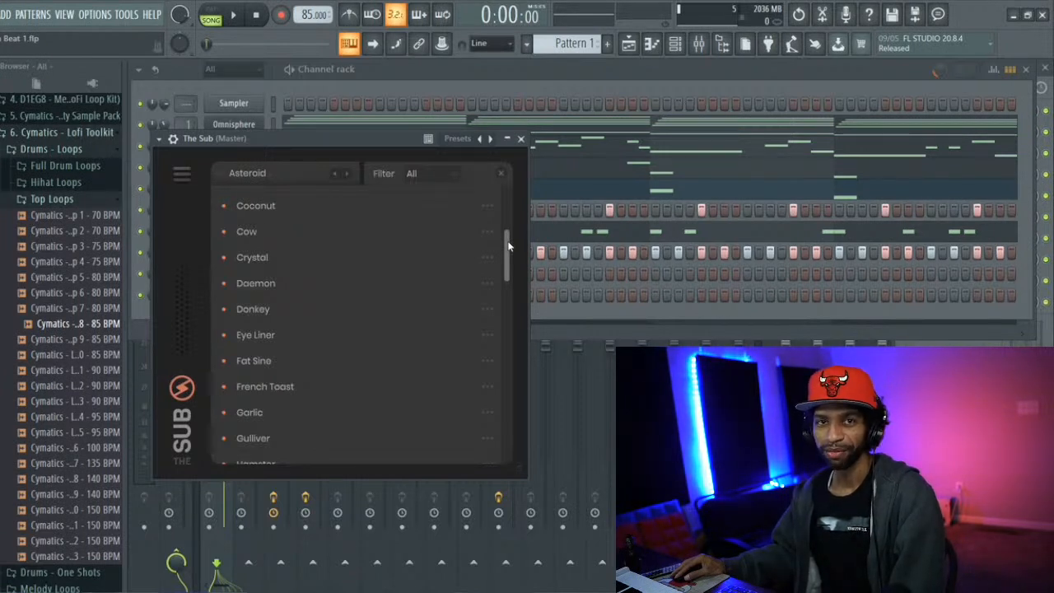
scroll(507, 245, down, 1)
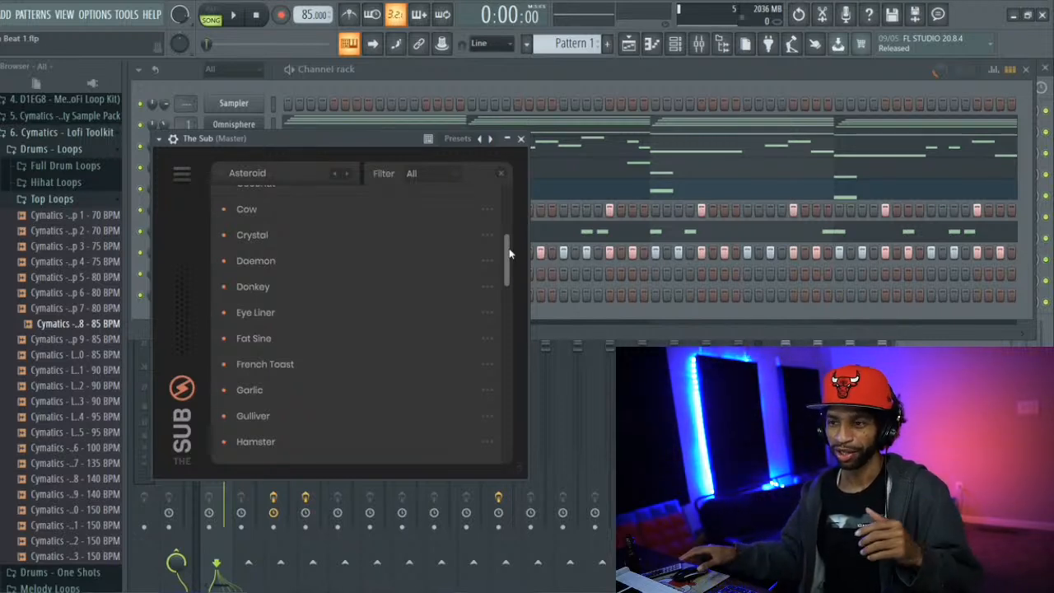
drag(508, 251, 508, 274)
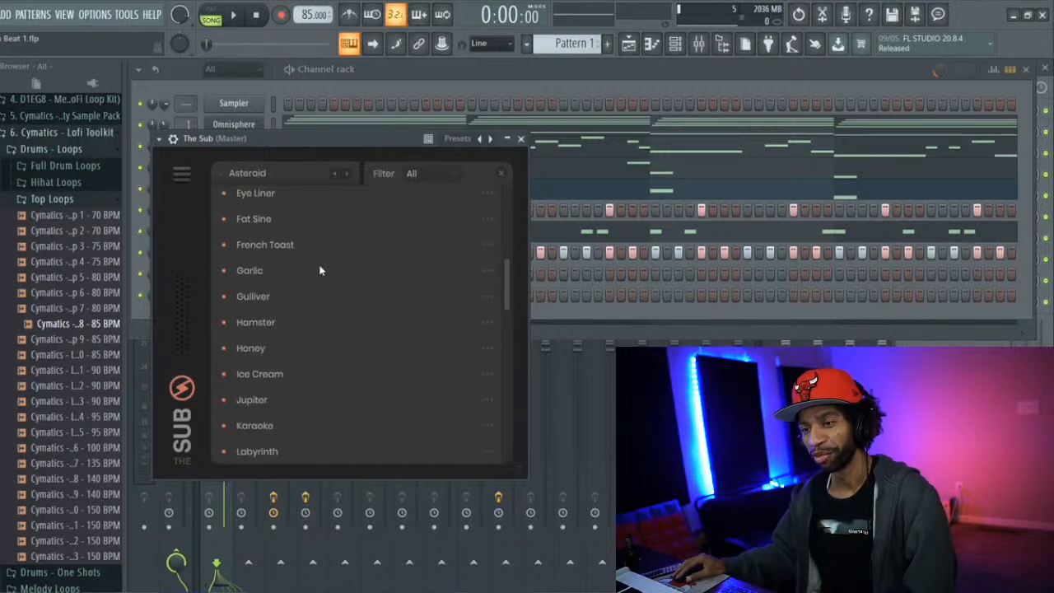
click(270, 320)
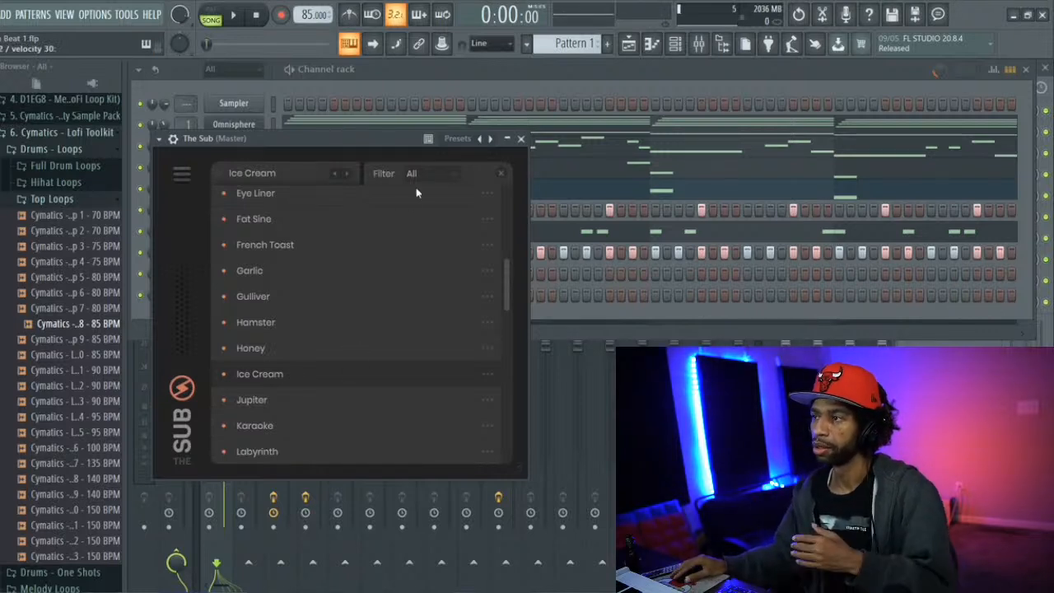
Copy the Kicks (3) note pattern and paste it into The Sub channel
click(464, 80)
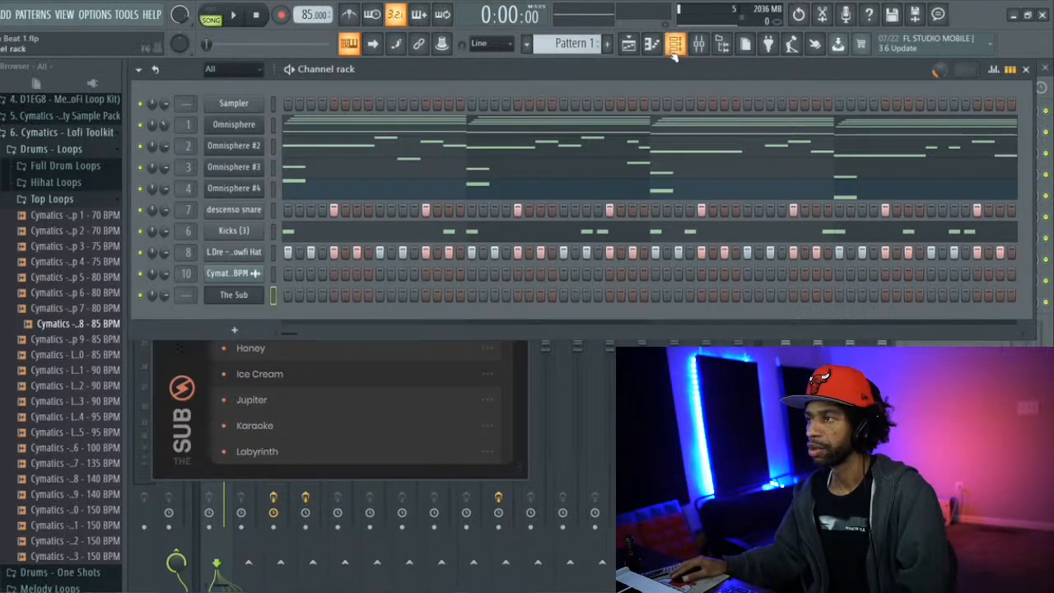
click(661, 48)
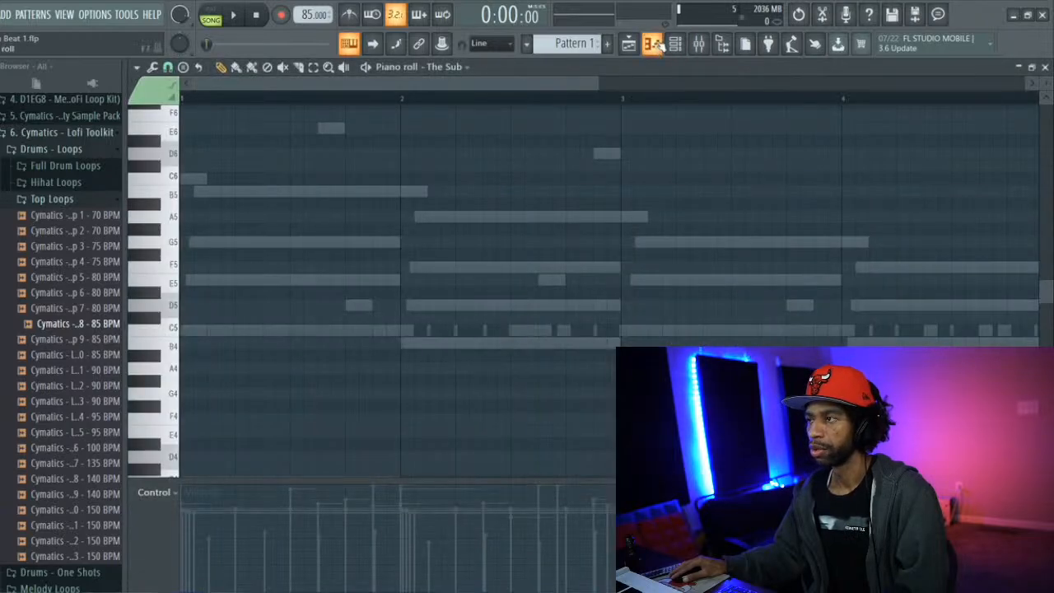
click(675, 47)
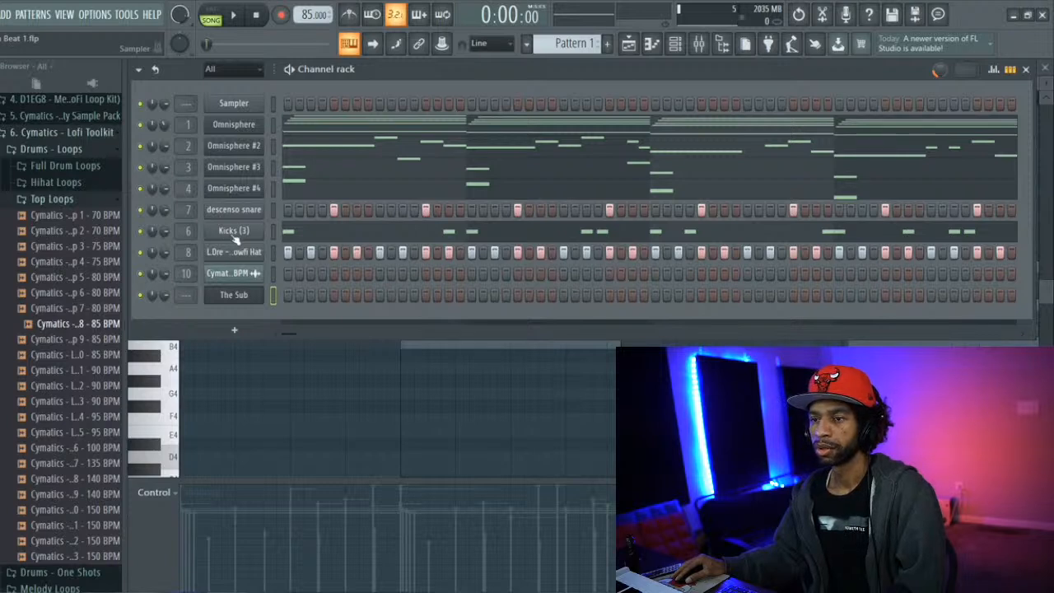
right_click(235, 236)
click(422, 246)
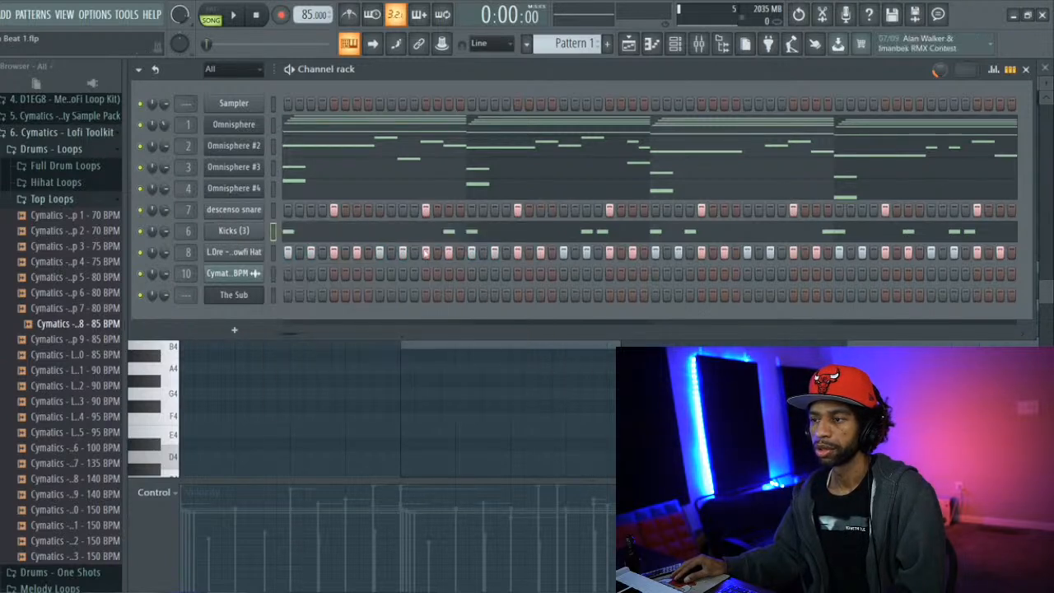
right_click(236, 295)
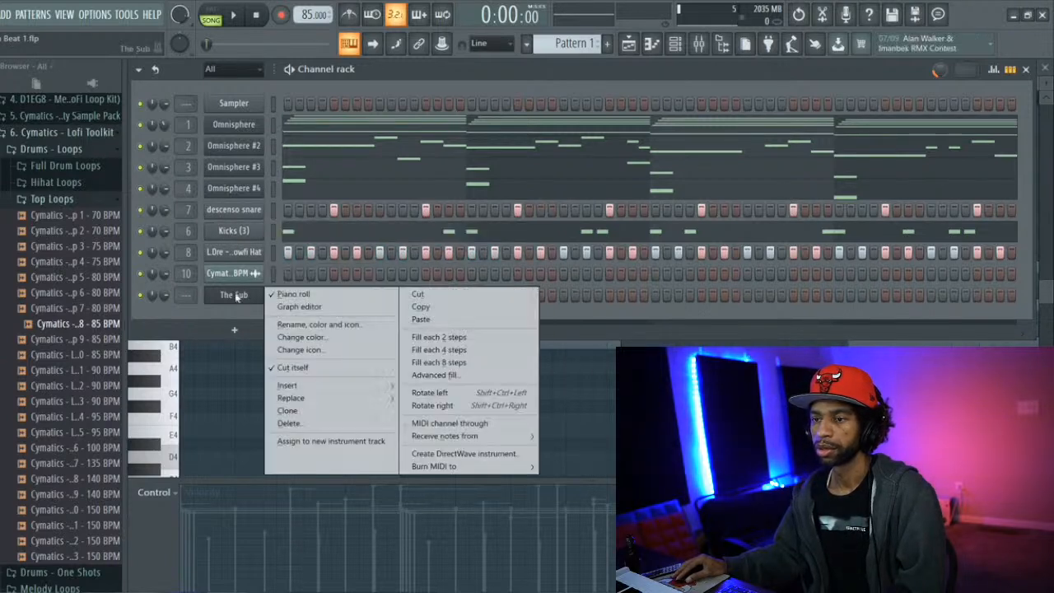
click(421, 319)
Open The Sub's notes in the piano roll and lower the three notes in bar 2 to B4
click(336, 294)
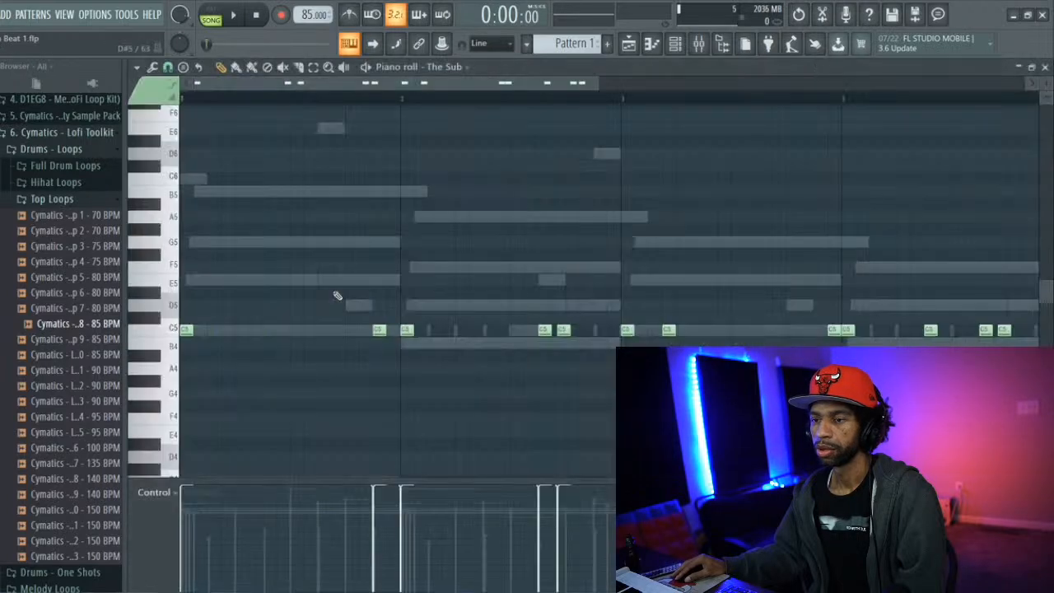
scroll(280, 293, down, 3)
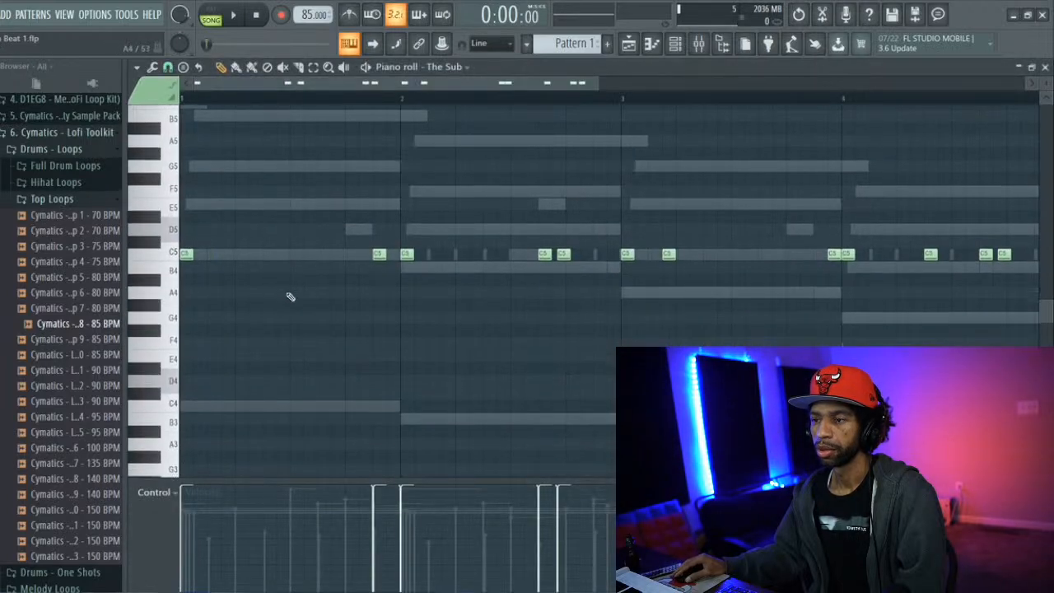
drag(407, 256, 407, 272)
drag(543, 253, 563, 266)
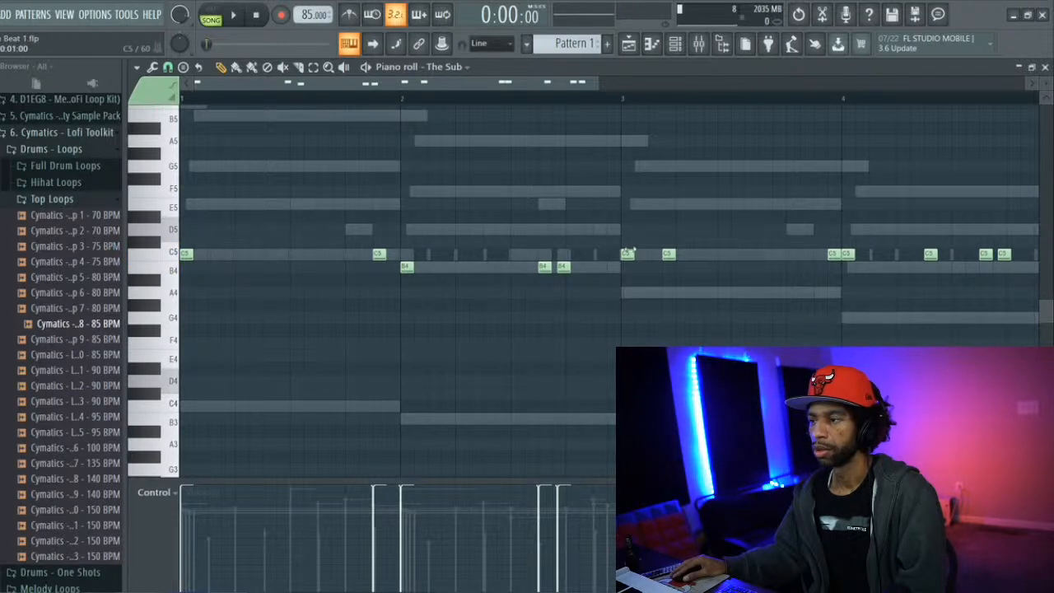
Lower the three bassline notes in bar 3 to A4 and the four notes in bar 4 to G4
drag(626, 255, 626, 293)
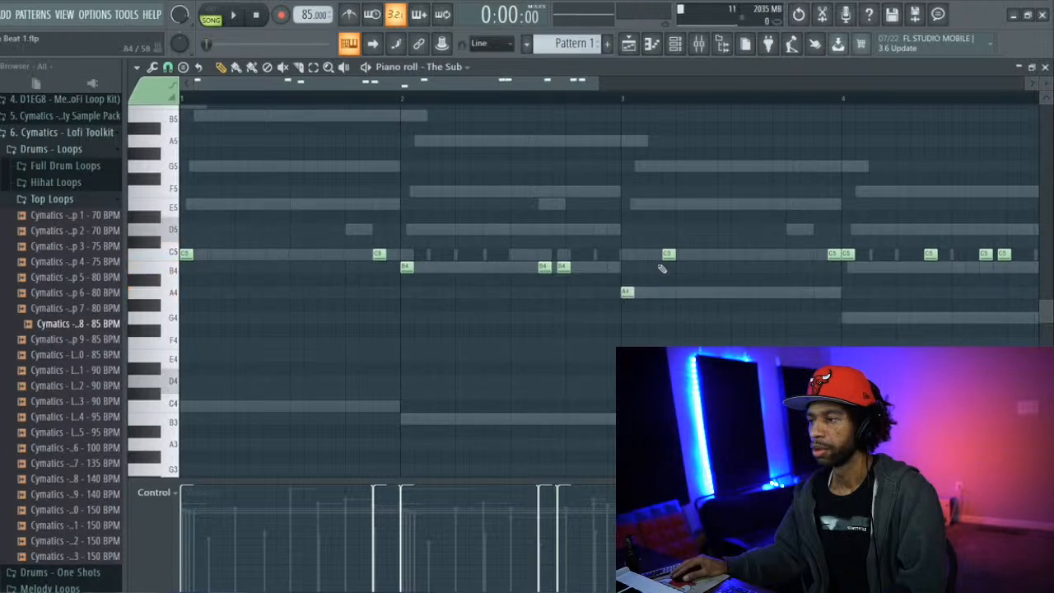
drag(666, 255, 665, 293)
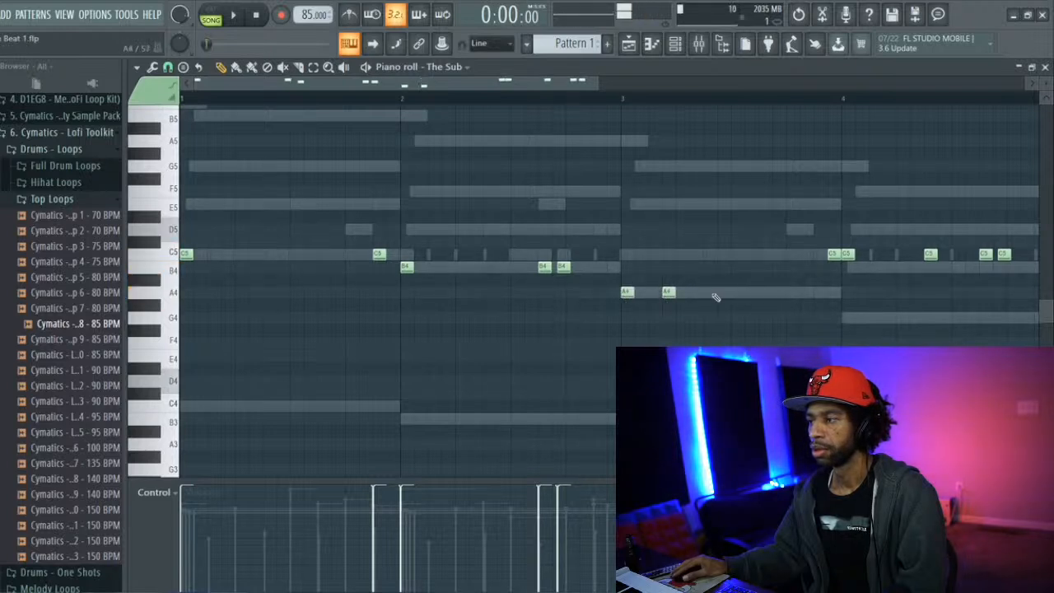
drag(832, 254, 832, 292)
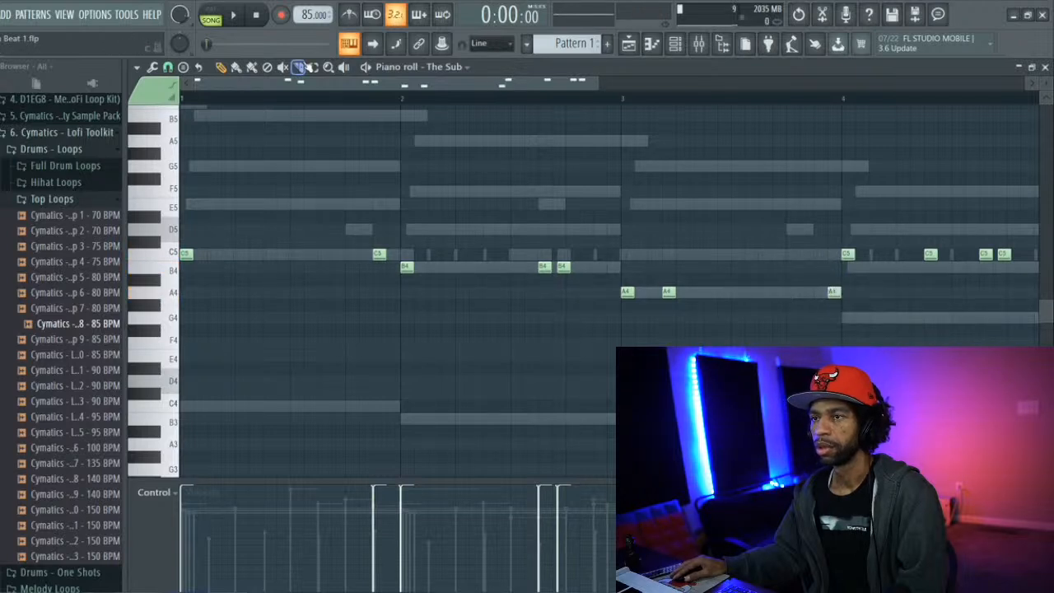
drag(838, 255, 1020, 260)
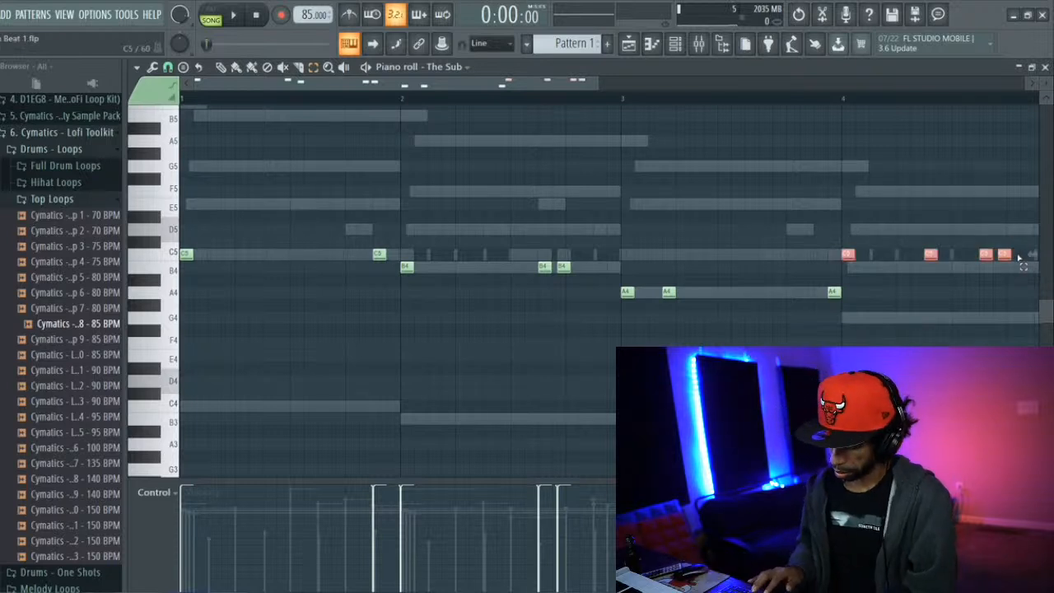
key(Down)
key(Down)
key(Down)
key(Down)
key(Down)
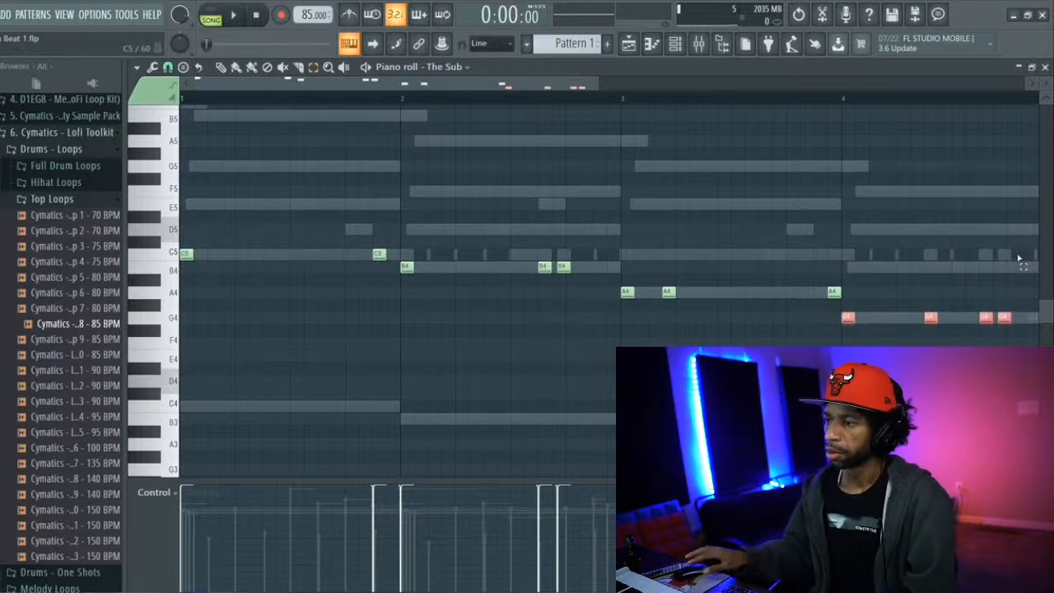
Transpose the whole bassline down two octaves and play it back
key(ctrl+a)
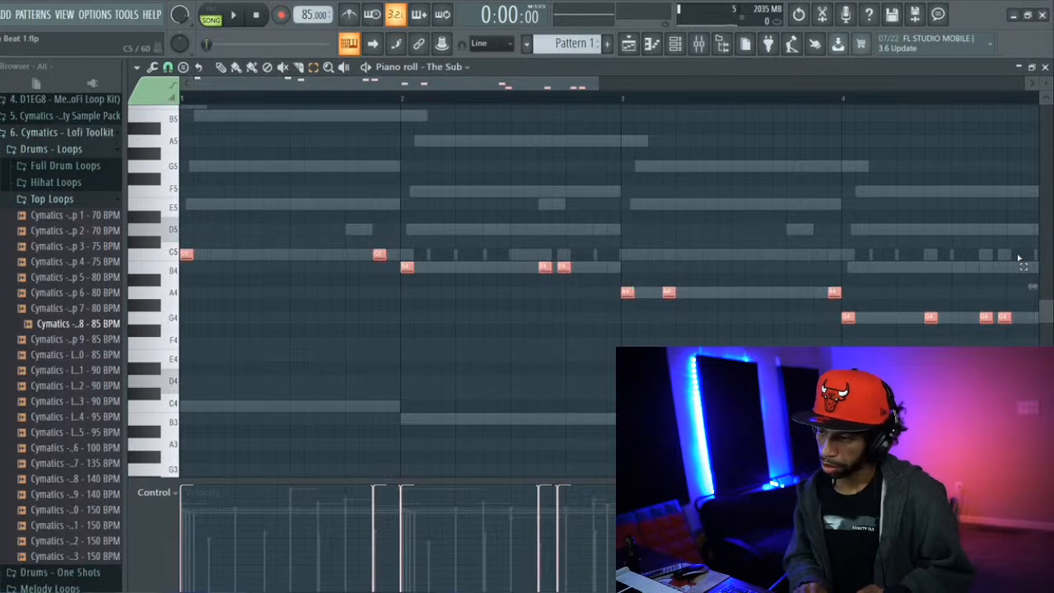
key(ctrl+Down)
key(ctrl+Down)
key(space)
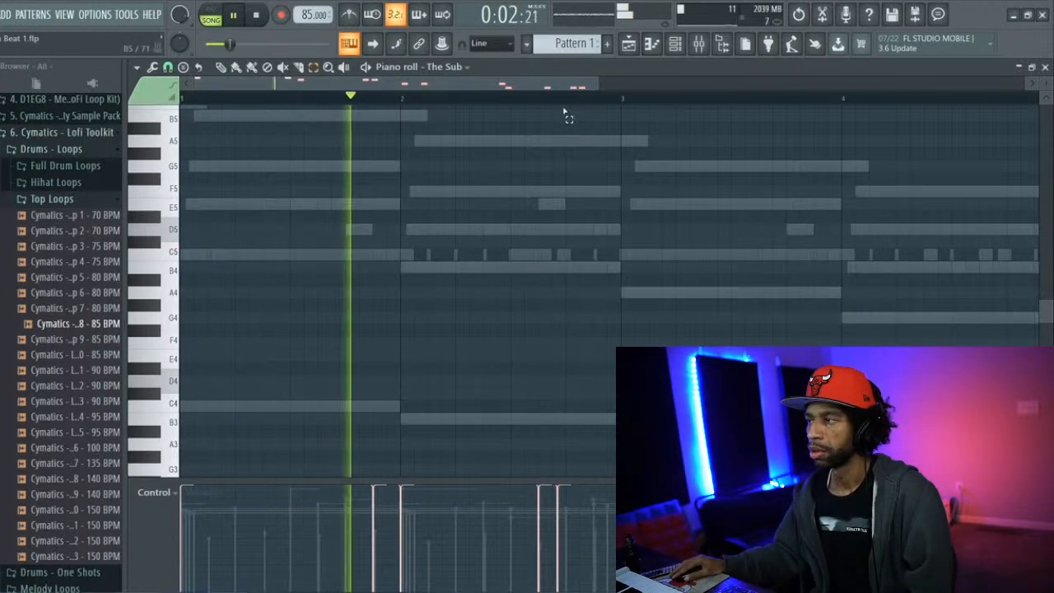
Lengthen the bassline notes across the four bars, making the opening notes of bars 1 and 2 one beat long
scroll(395, 288, down, 5)
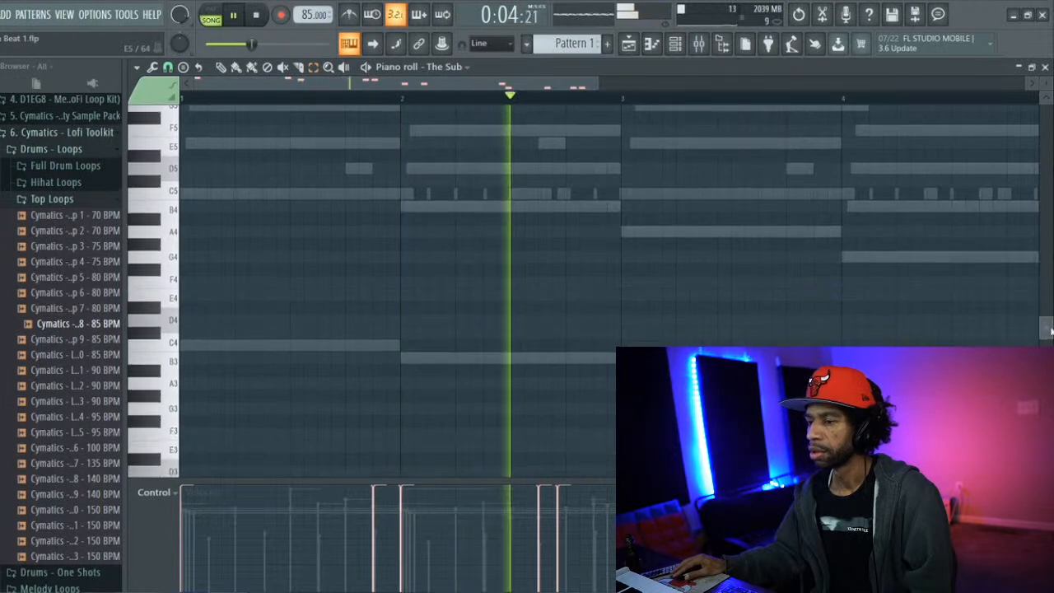
scroll(470, 127, down, 3)
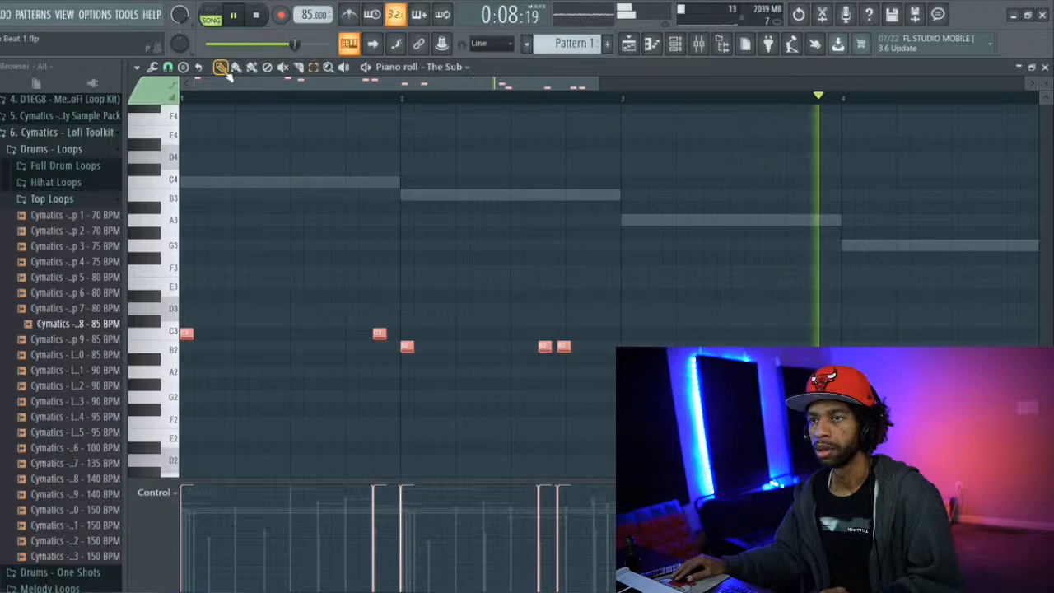
ctrl+click(255, 234)
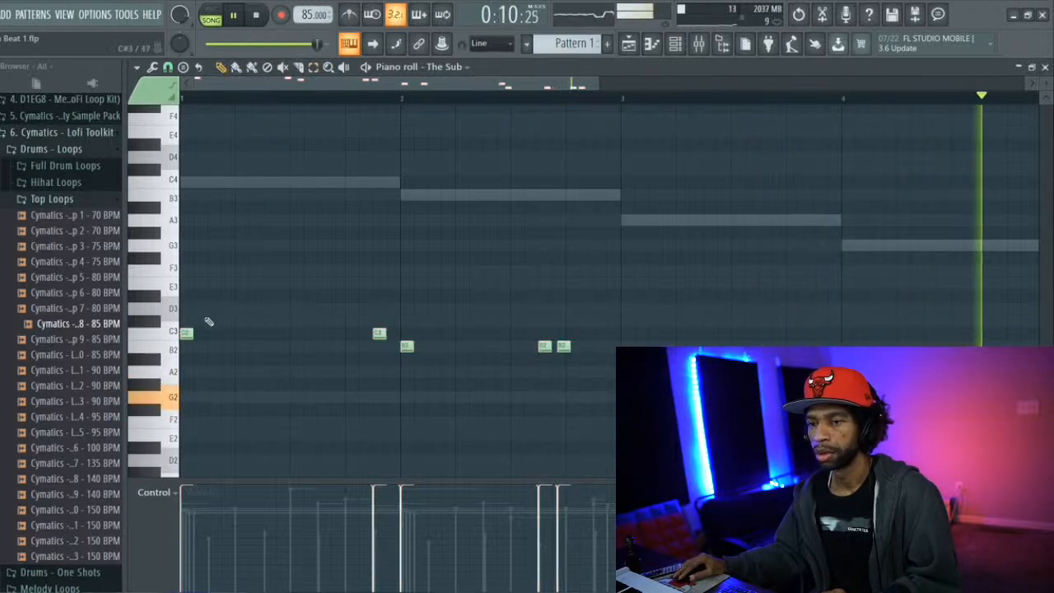
drag(194, 334, 236, 333)
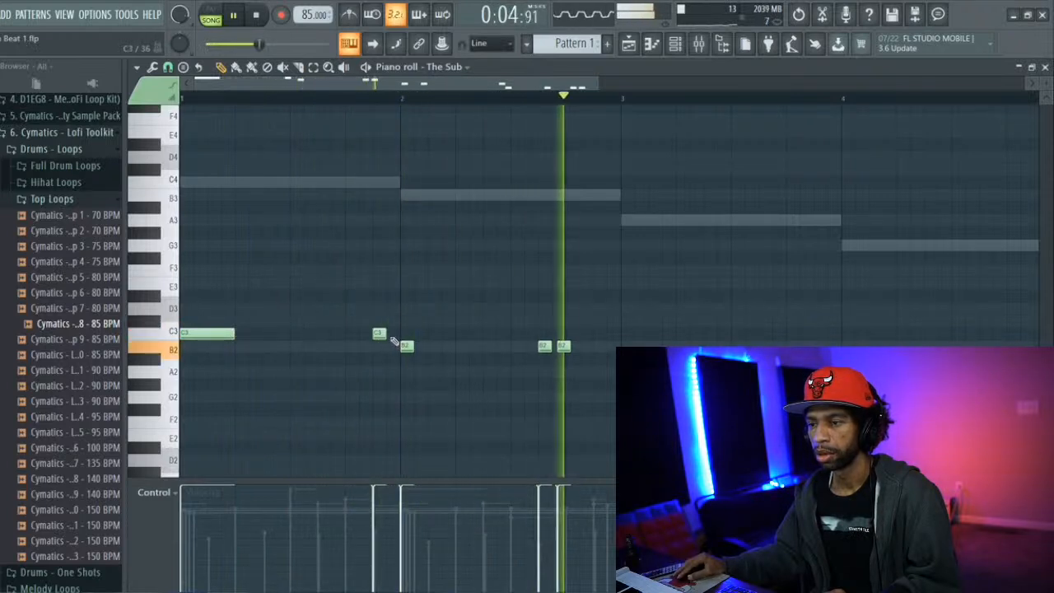
drag(387, 332, 455, 345)
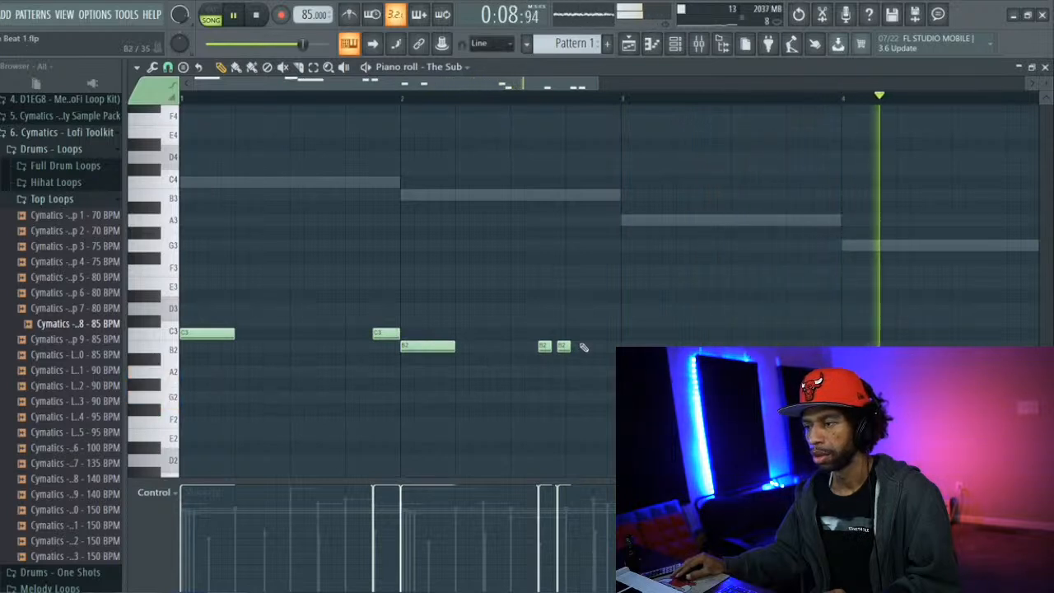
drag(576, 347, 599, 347)
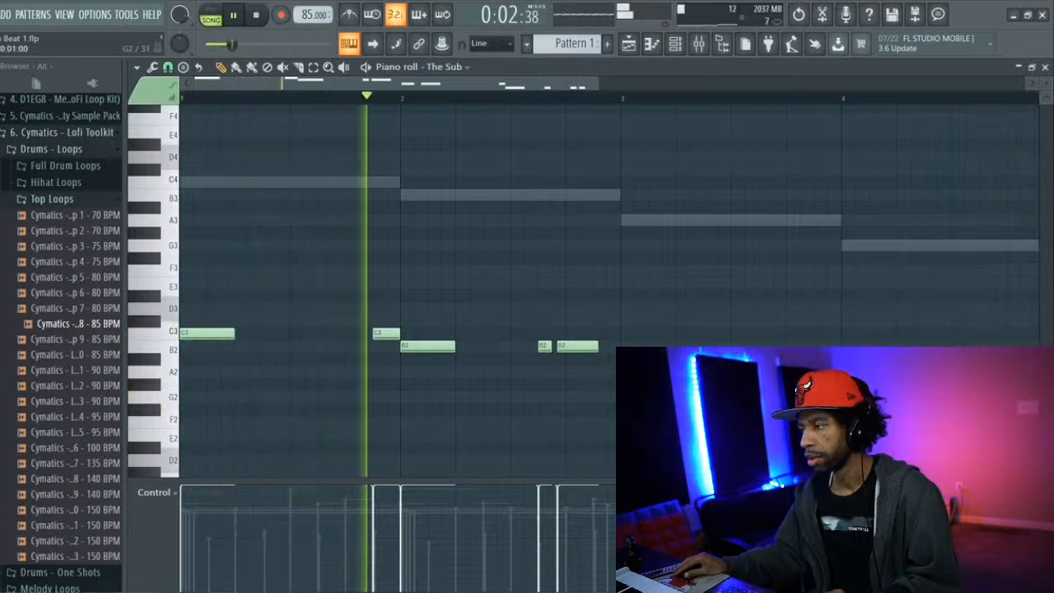
drag(596, 86, 696, 118)
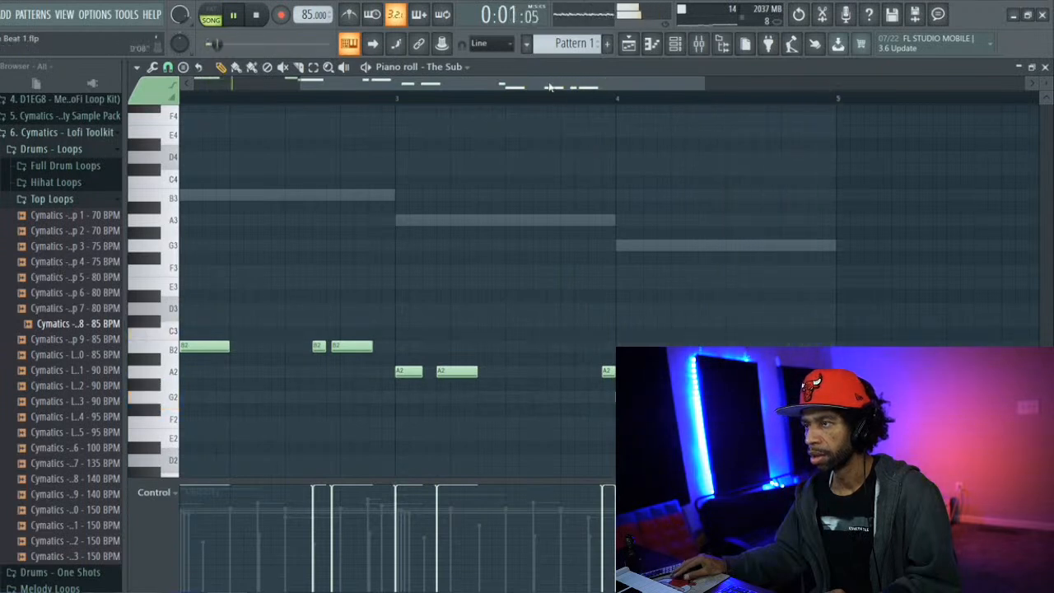
key(space)
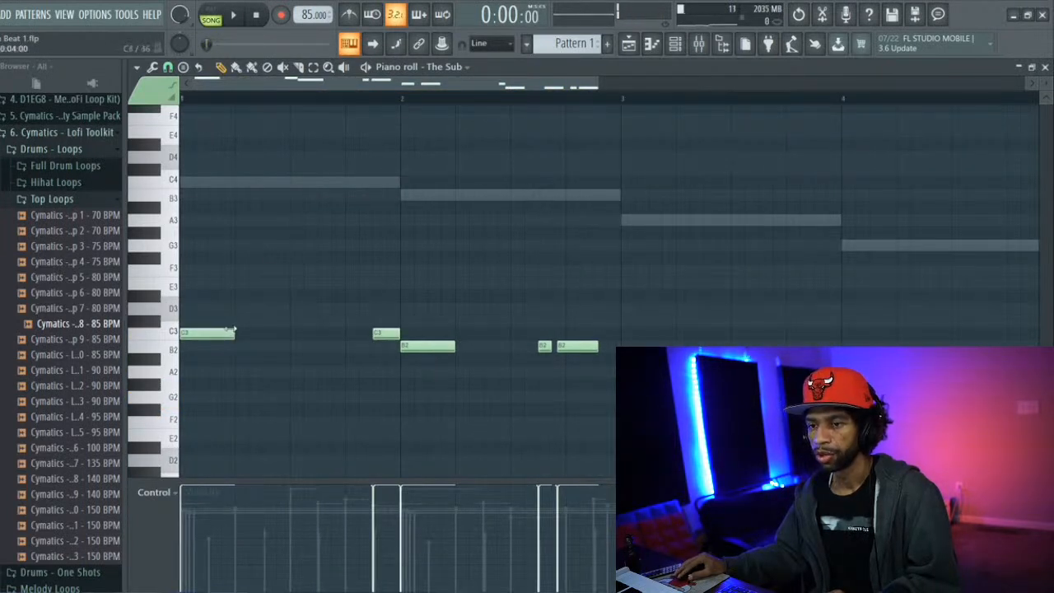
Shorten the opening C3 note and the opening B2 note of bar 2 to three steps each during playback
key(space)
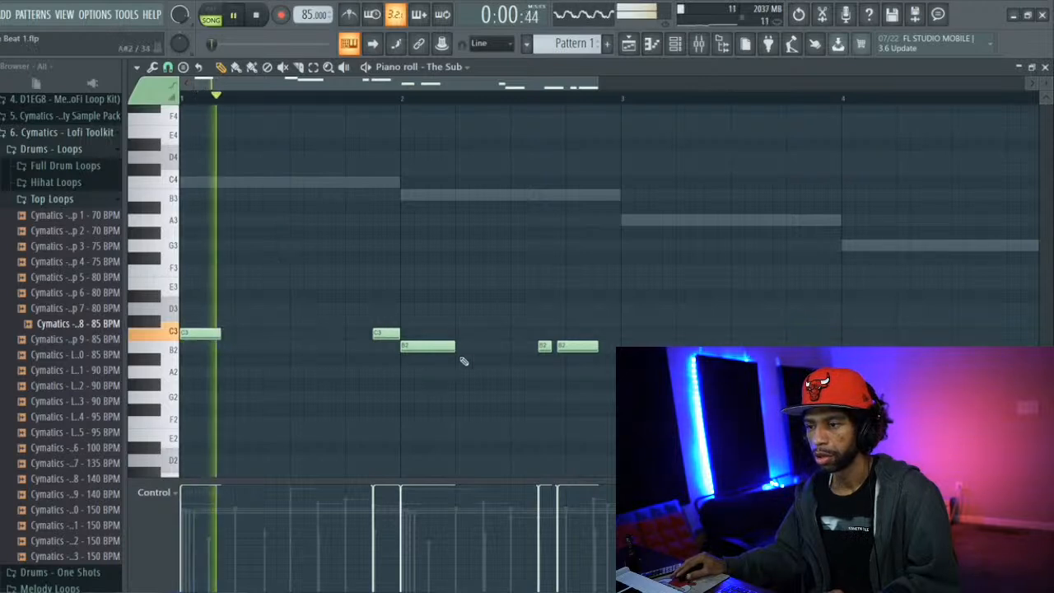
drag(451, 348, 442, 348)
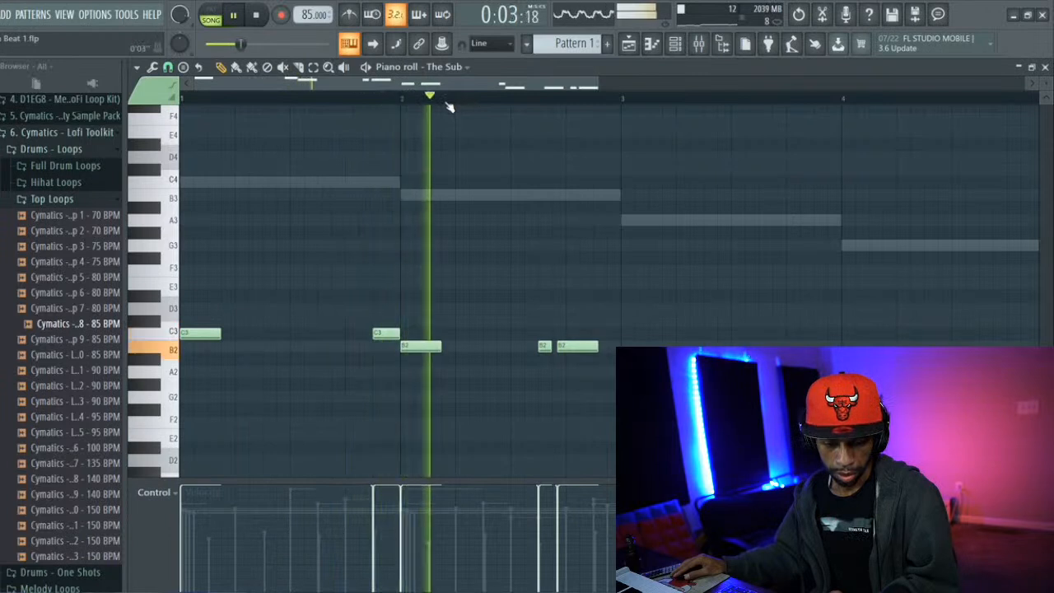
key(space)
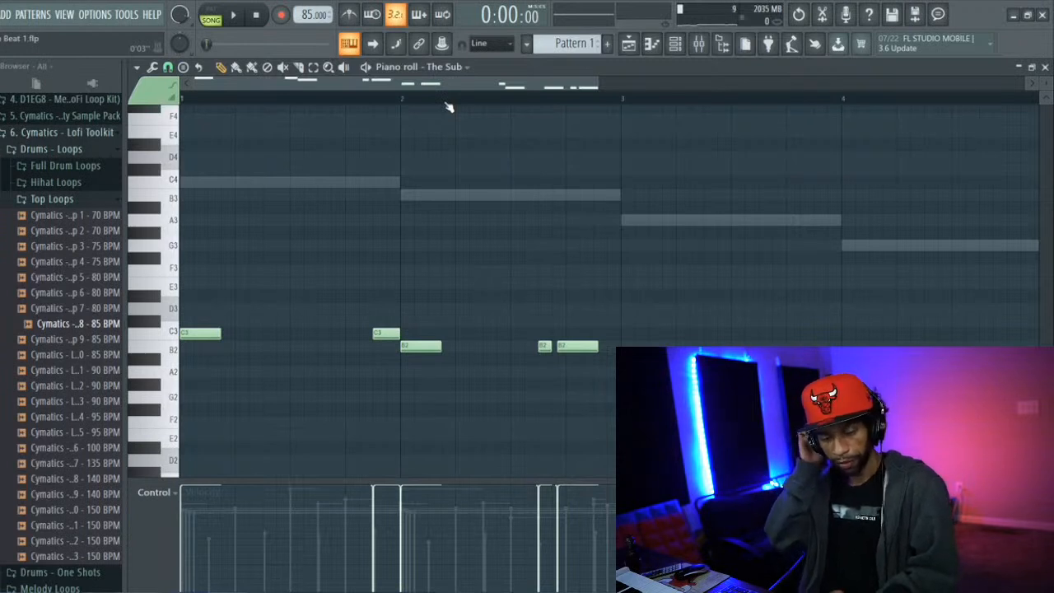
Audition the whole bassline transposed to a lower octave, and return it to its previous pitch
key(ctrl+a)
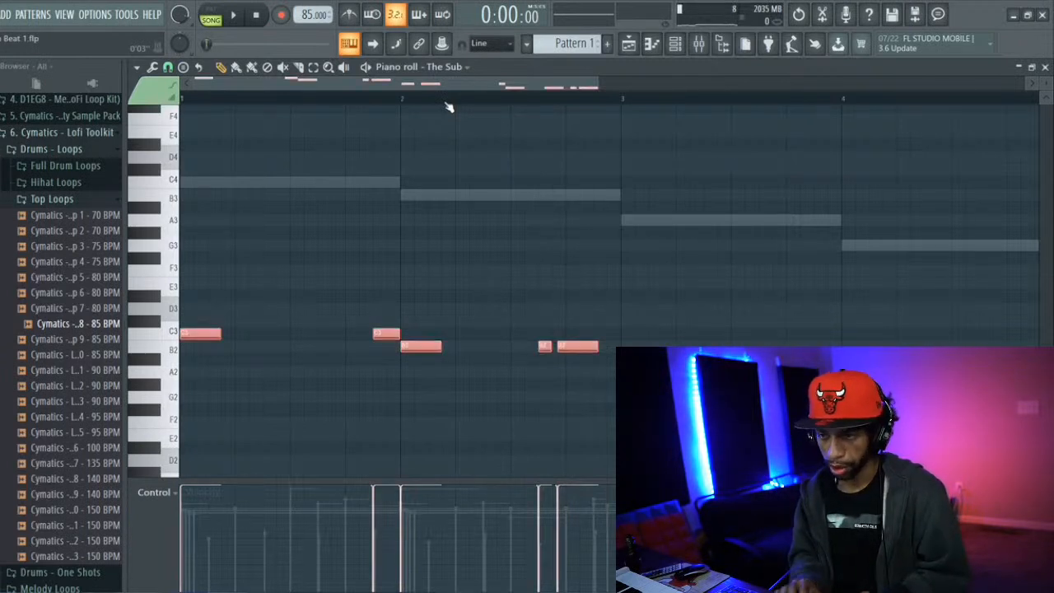
key(Delete)
key(space)
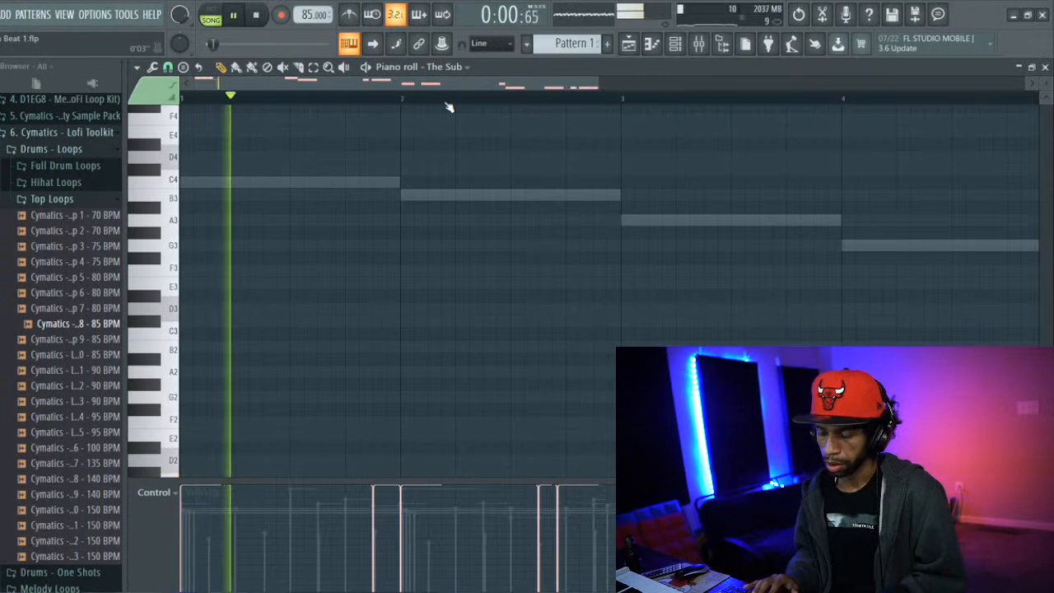
key(space)
key(ctrl+z)
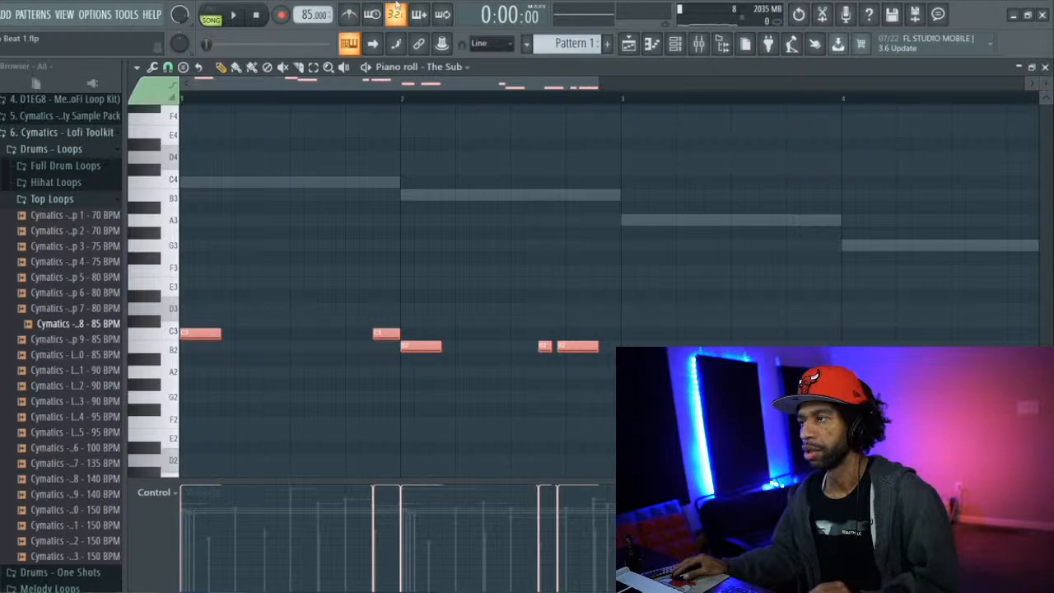
Route The Sub channel to mixer track 5 and leave the mixer in view
click(674, 46)
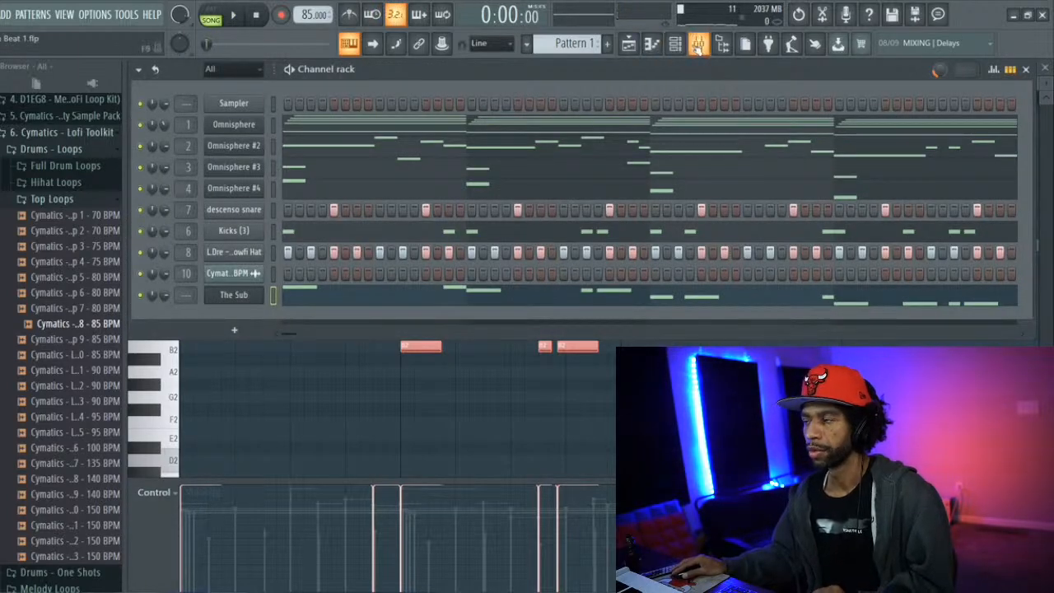
click(697, 46)
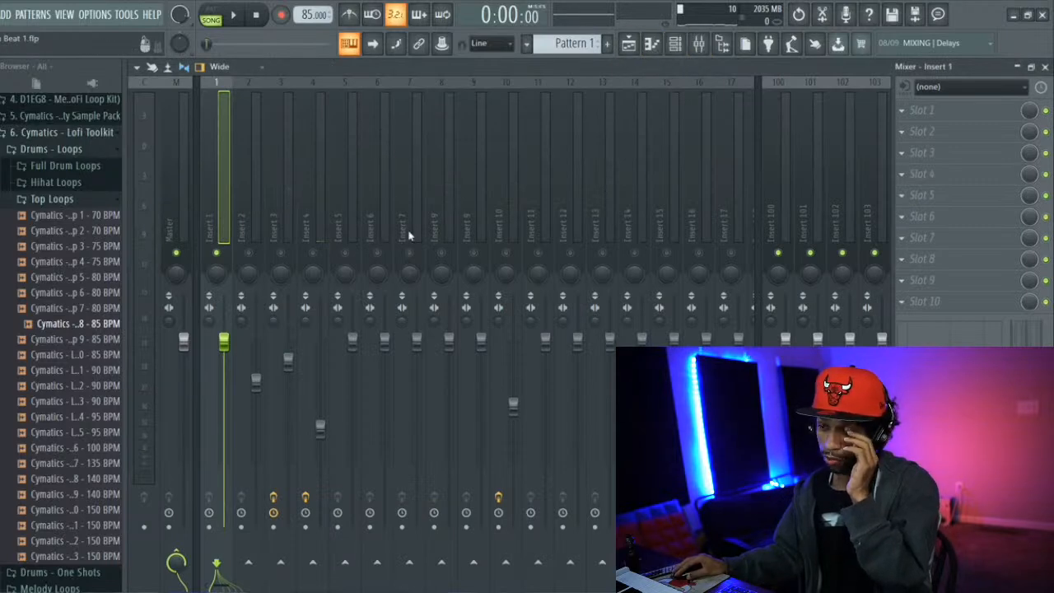
click(674, 46)
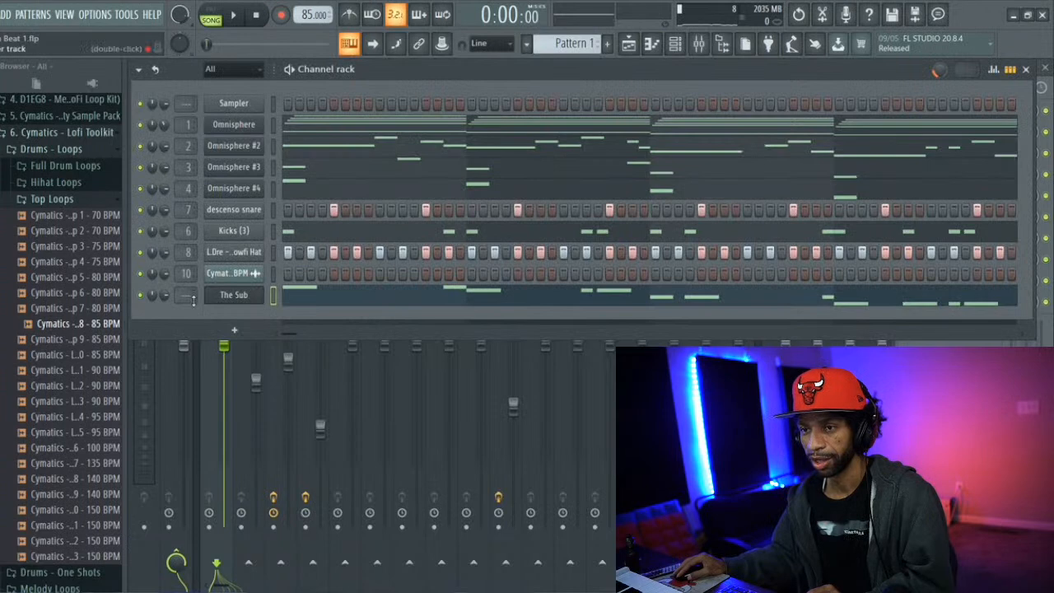
drag(186, 294, 186, 274)
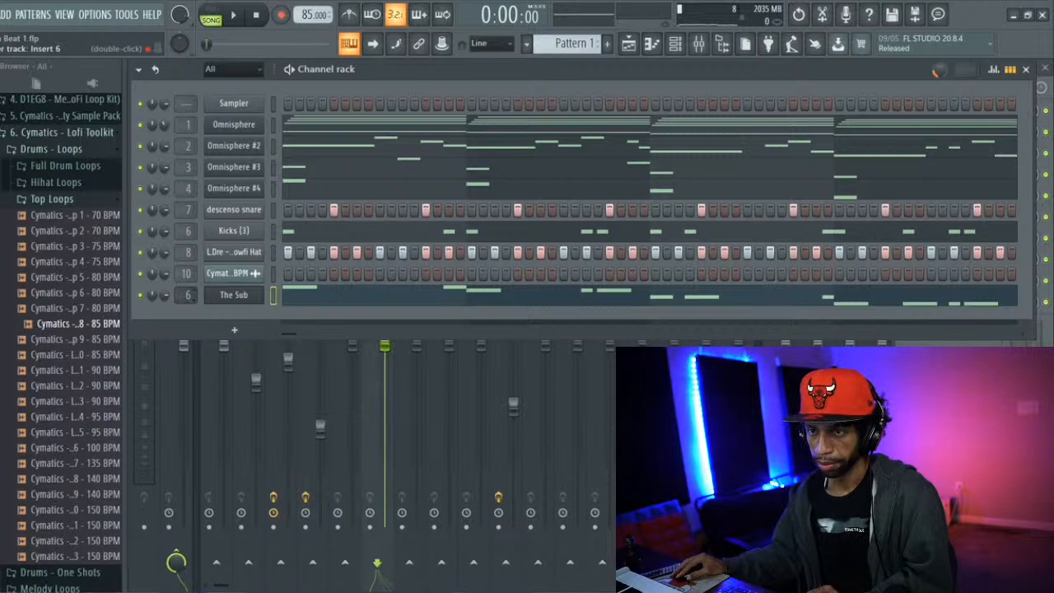
drag(186, 294, 186, 299)
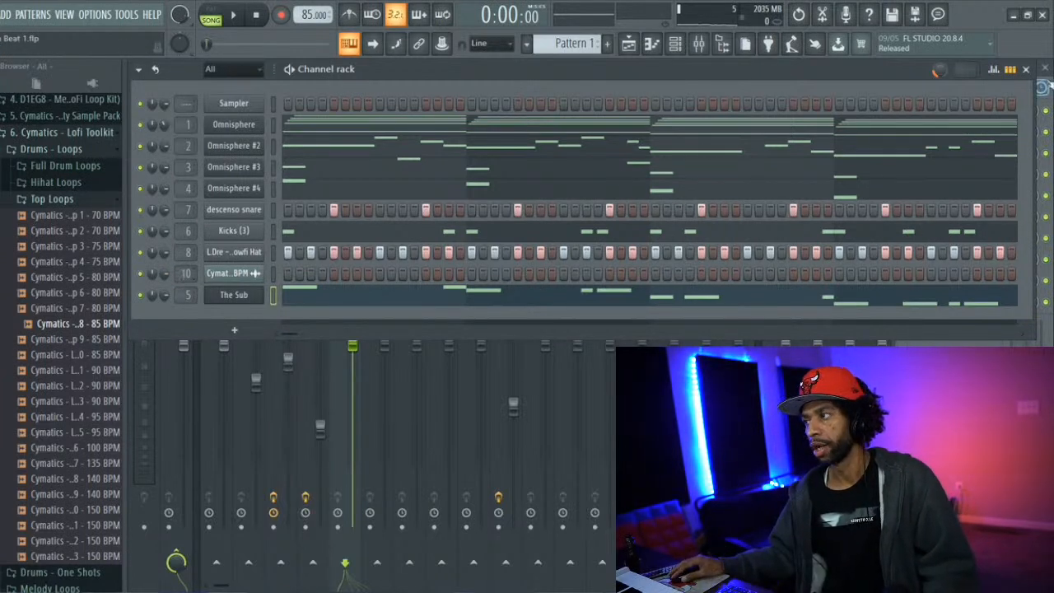
click(1027, 70)
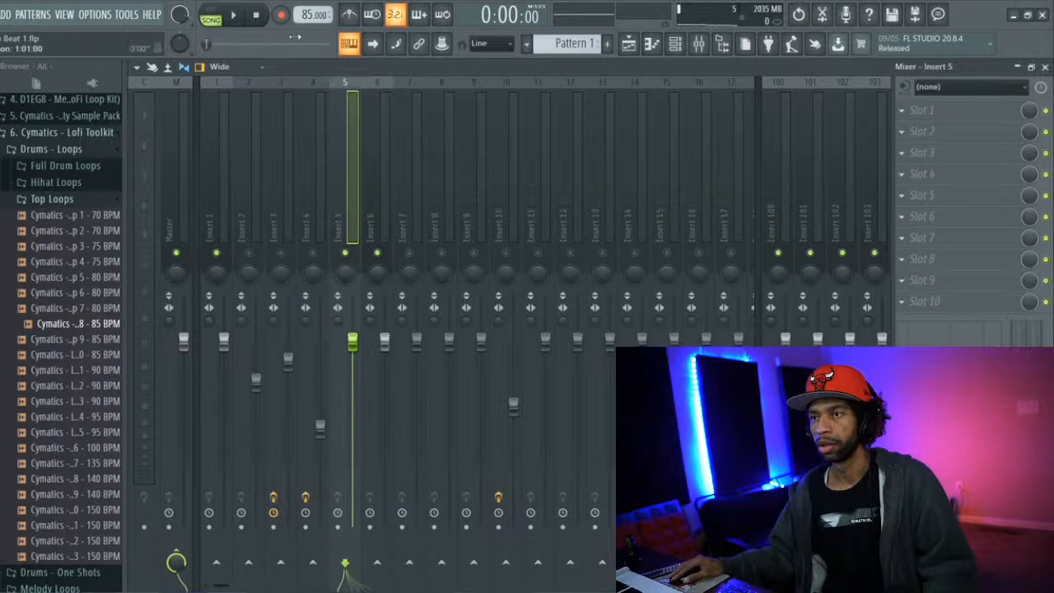
Play the beat and lower the volume fader of mixer Insert 3
key(space)
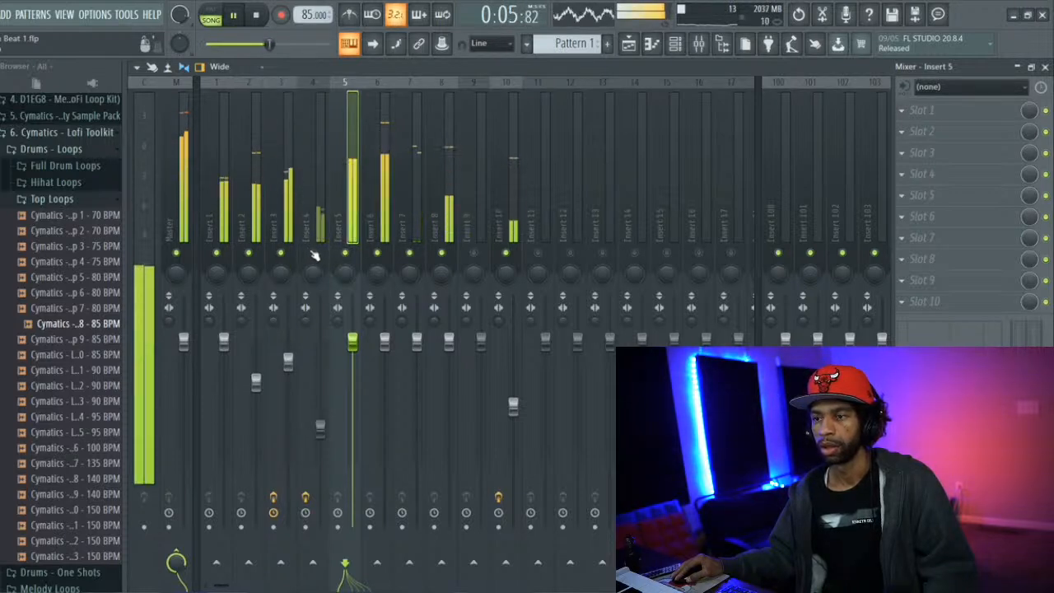
drag(287, 360, 290, 385)
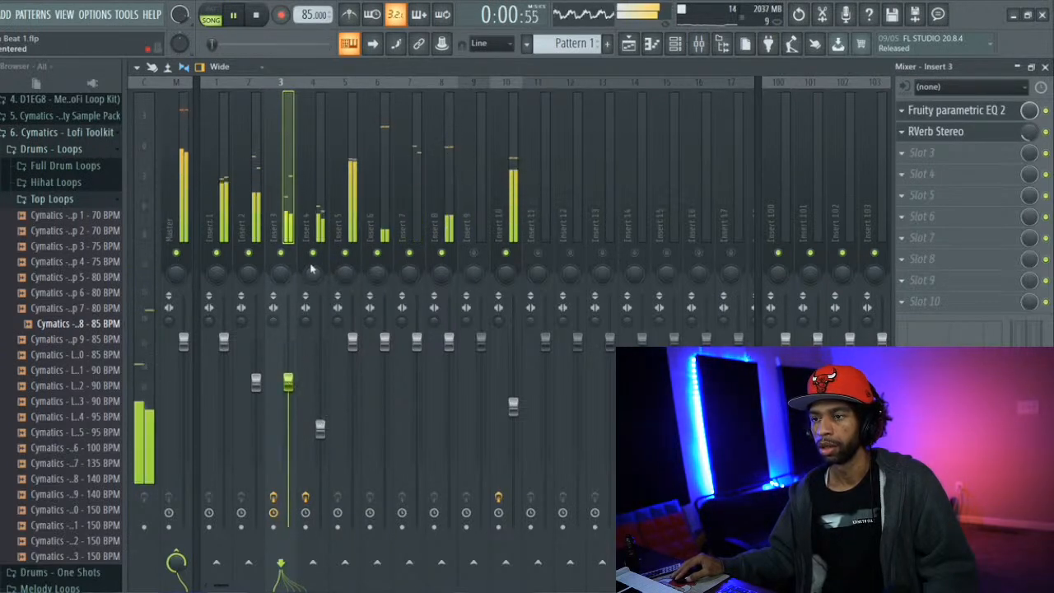
Shift the high-frequency cutoff of Insert 4's Fruity parametric EQ 2 slightly lower and close the equalizer
click(318, 222)
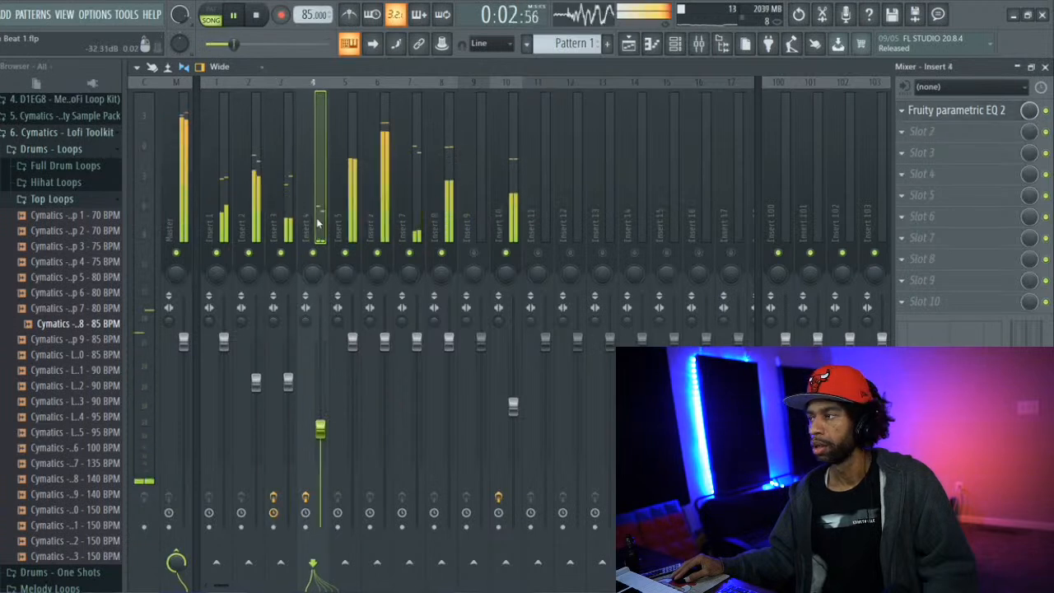
click(936, 111)
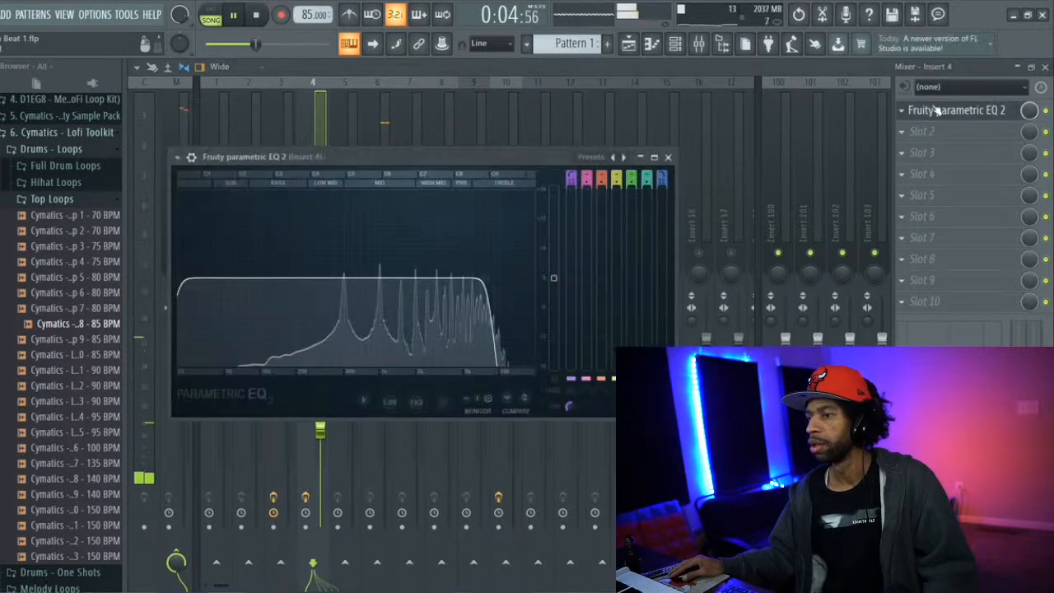
drag(478, 278, 472, 278)
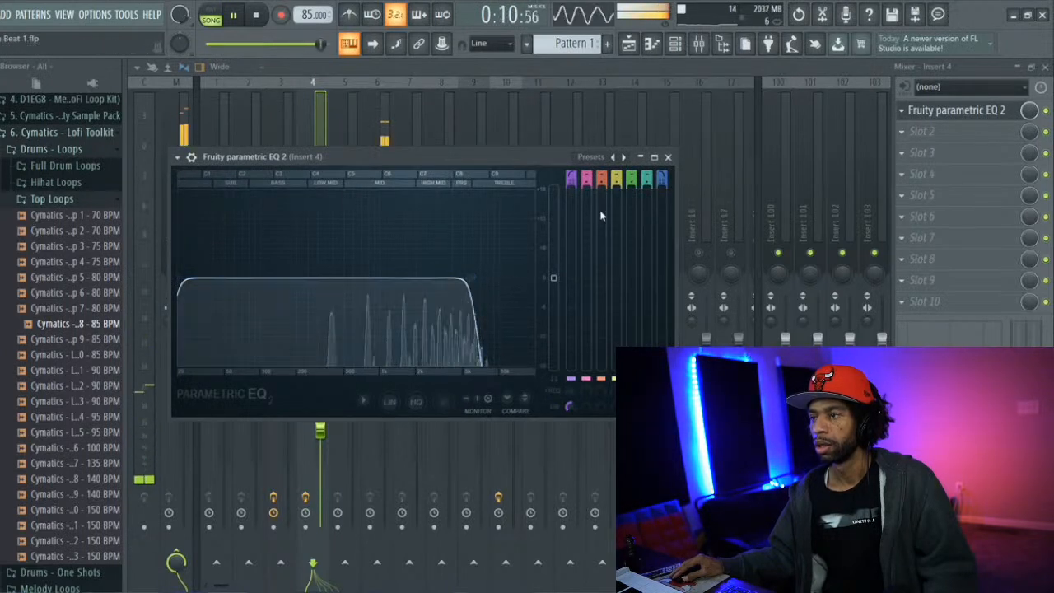
click(668, 157)
Load RVerb Stereo into effect slot 2 of mixer Insert 4
click(906, 132)
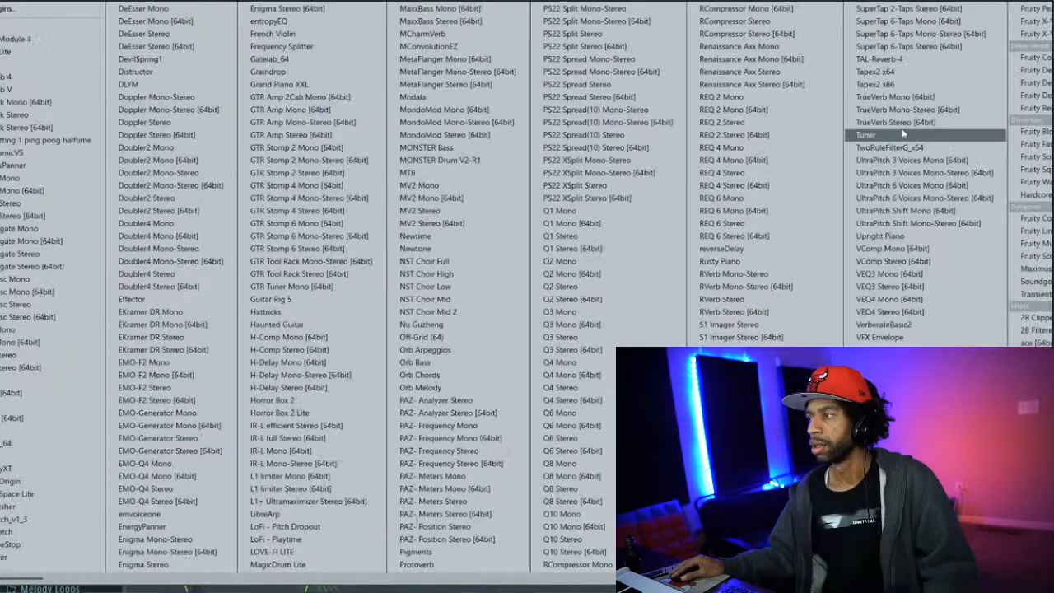
scroll(752, 266, down, 3)
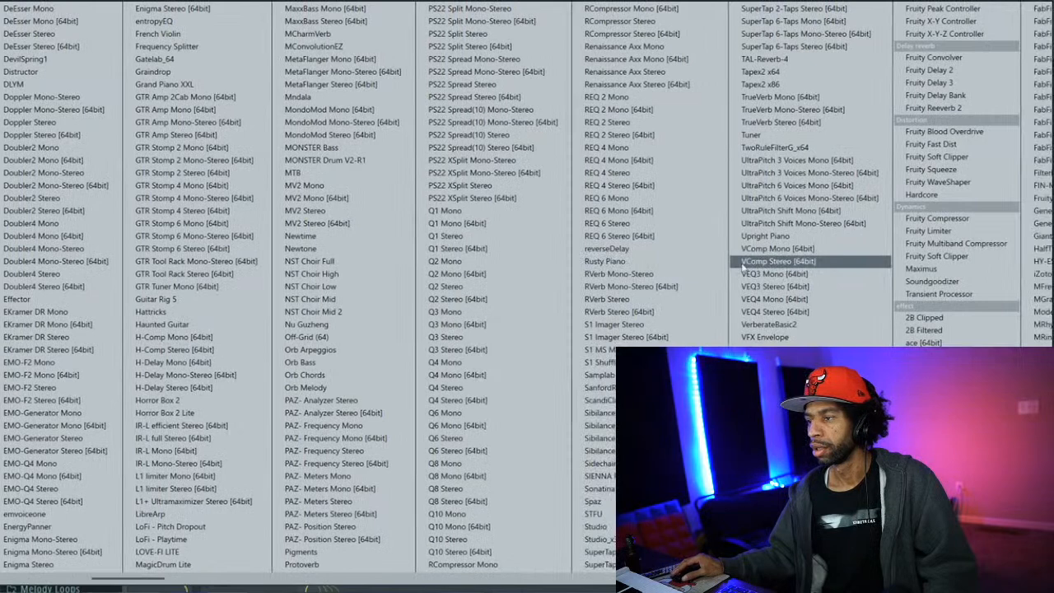
click(647, 302)
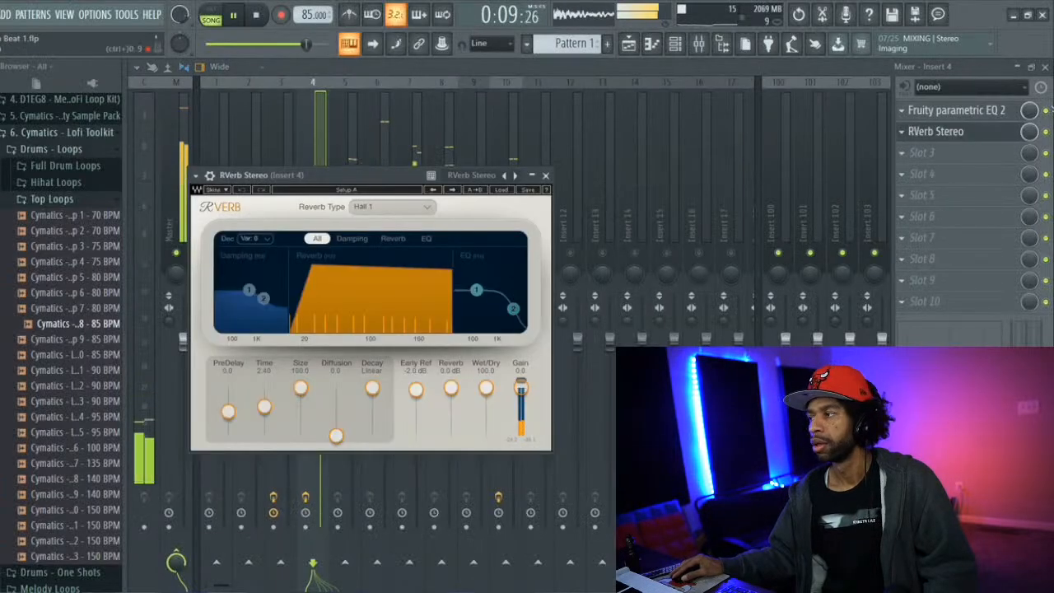
Reduce the mix level of RVerb Stereo in slot 2 of mixer Insert 4 and stop playback
drag(1028, 131, 1029, 183)
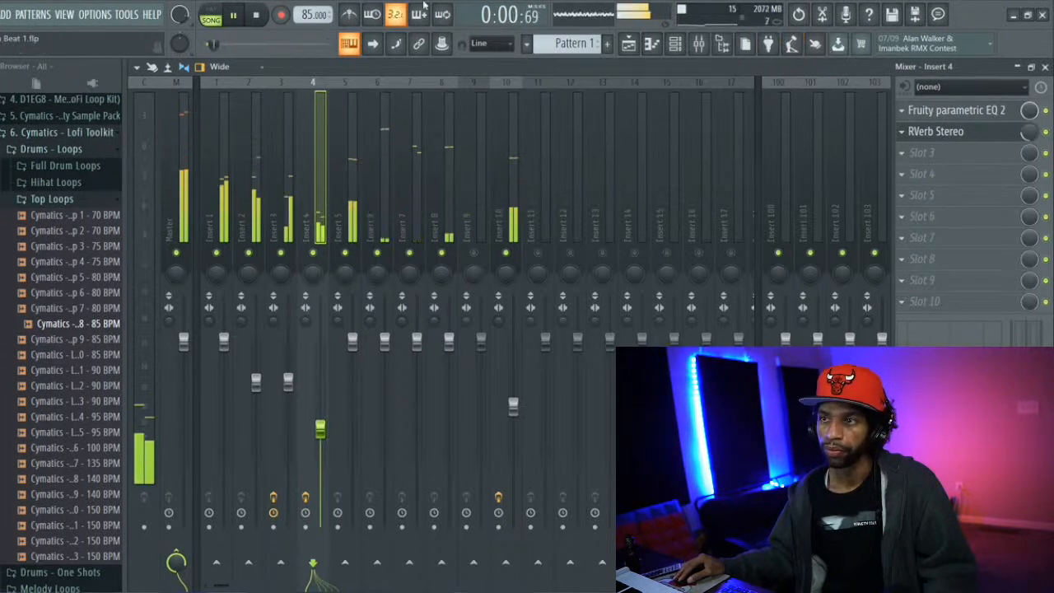
key(space)
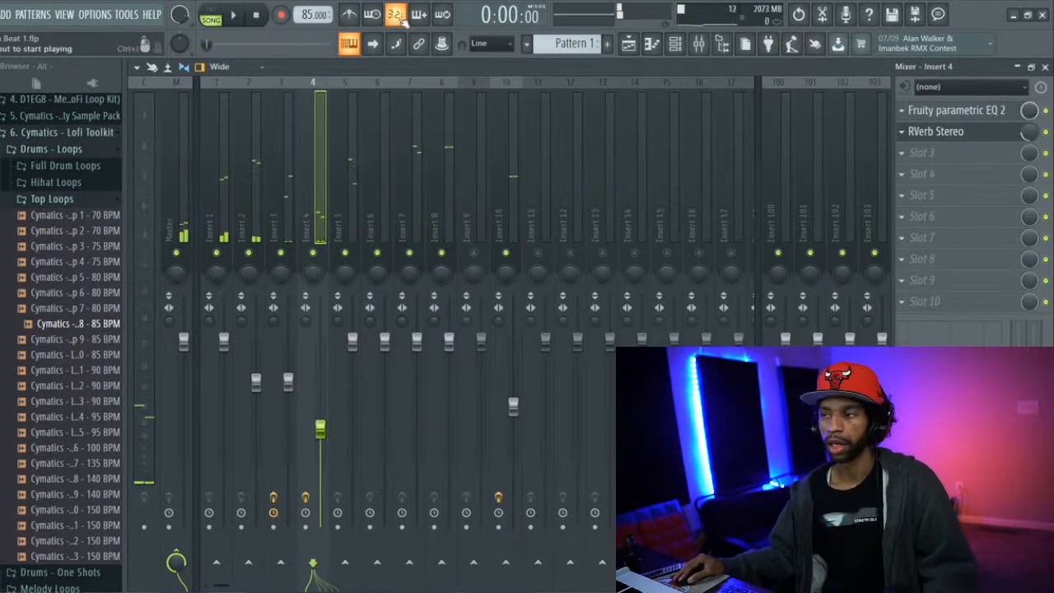
Review the playlist, top loop settings and channel rack, play the beat, and inspect mixer Insert 9
click(639, 47)
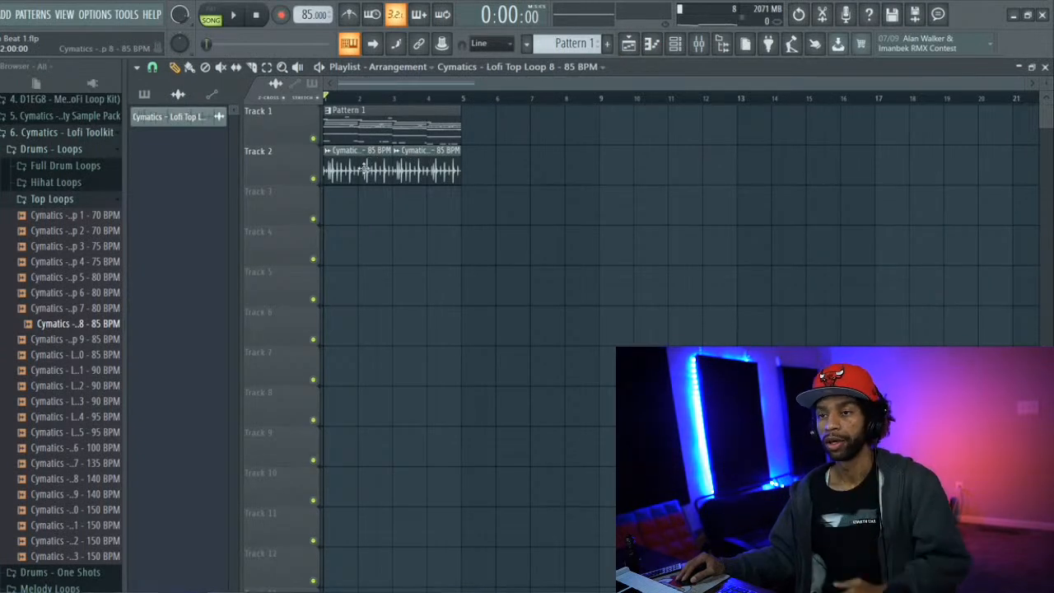
click(183, 117)
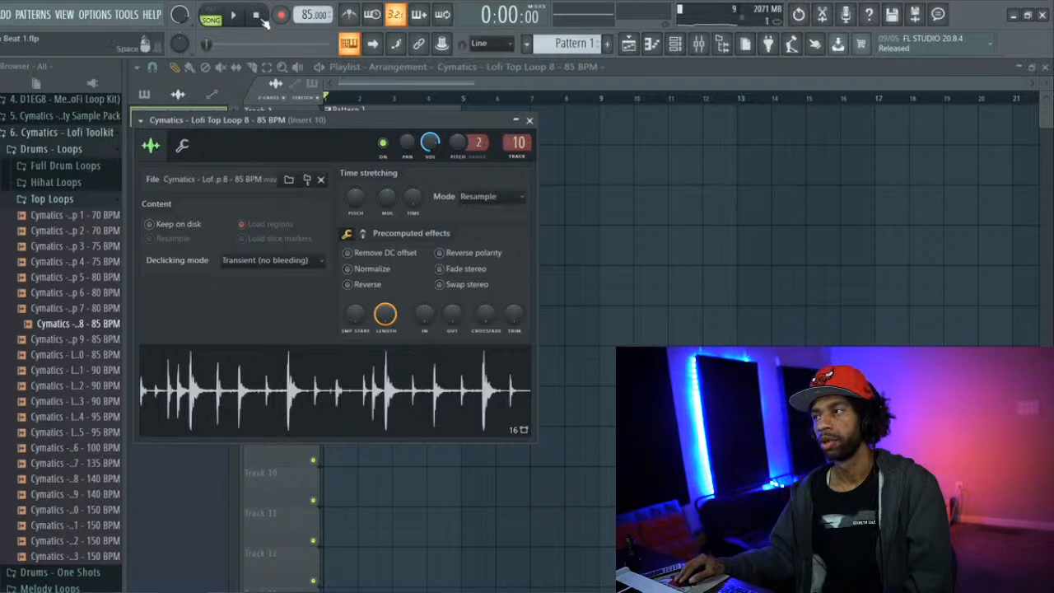
click(663, 45)
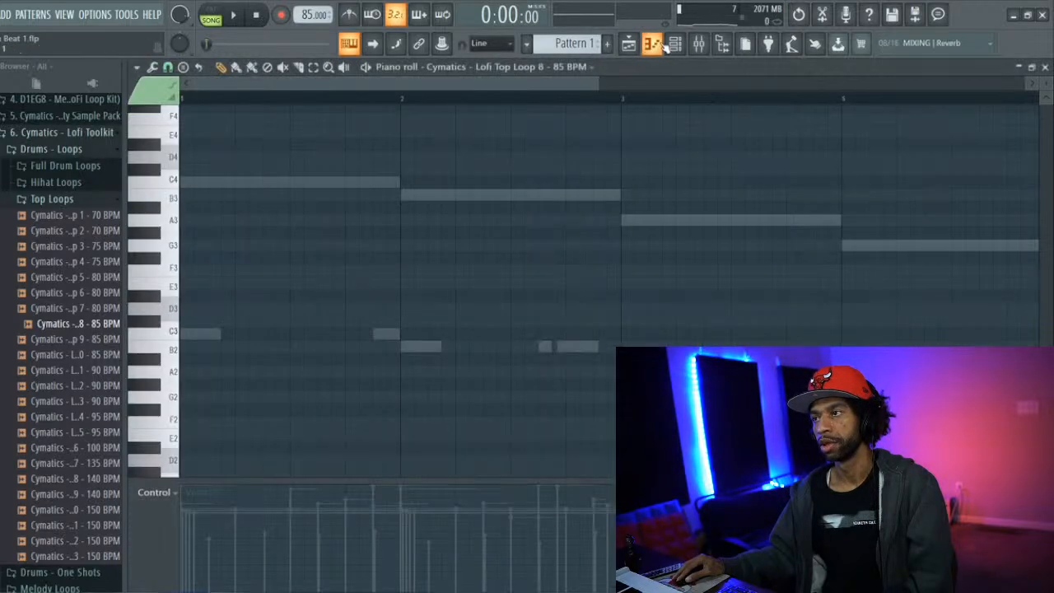
click(674, 45)
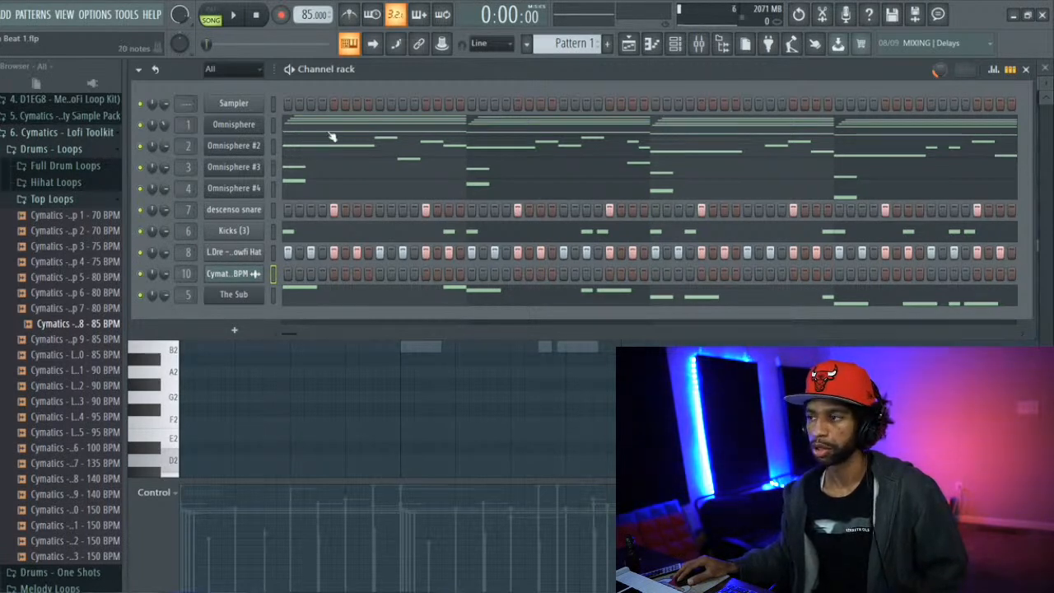
click(236, 15)
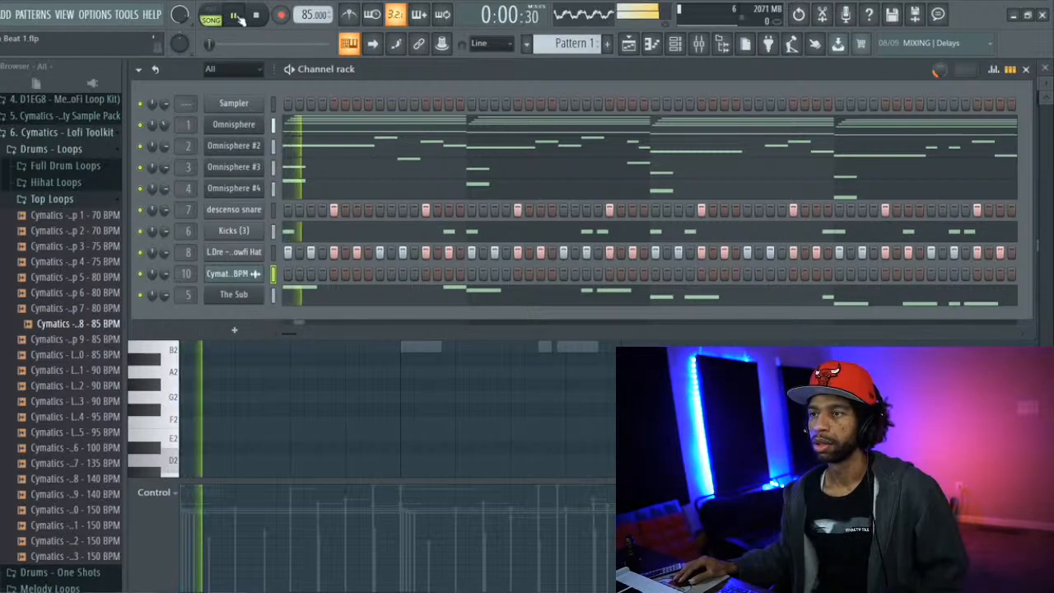
click(628, 43)
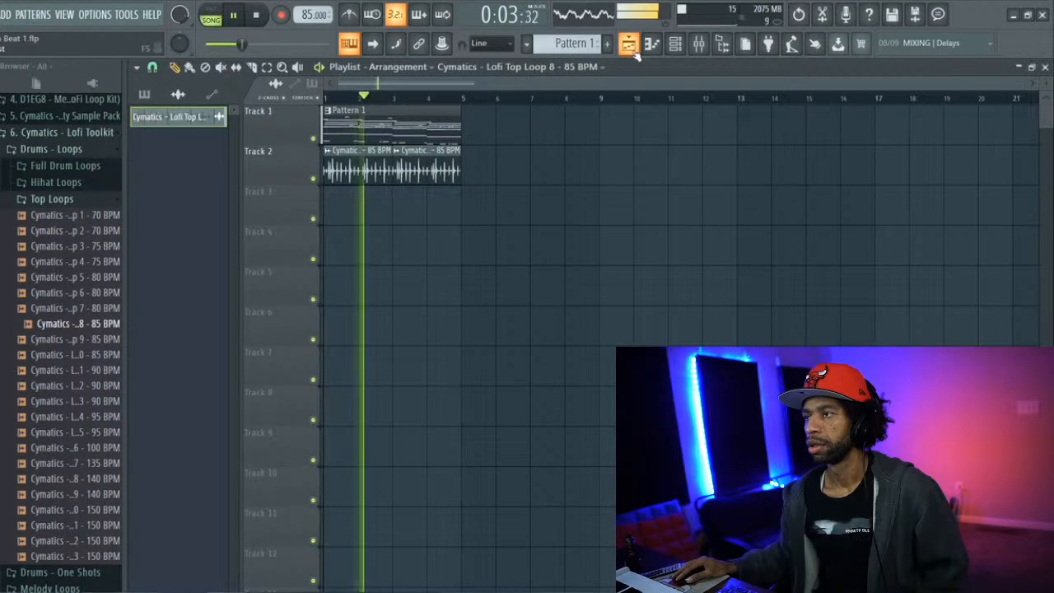
click(675, 44)
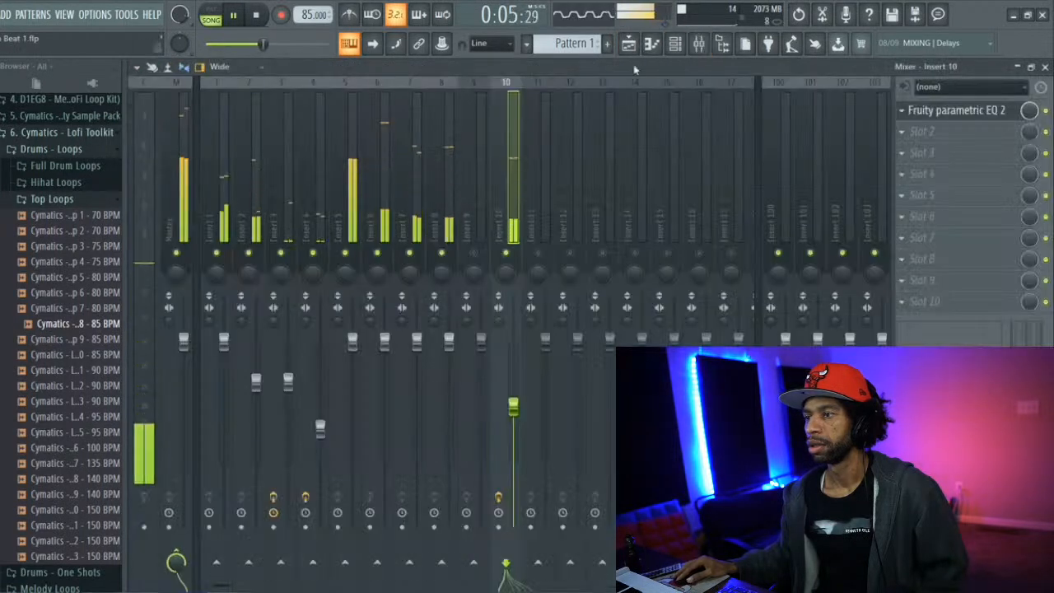
click(471, 222)
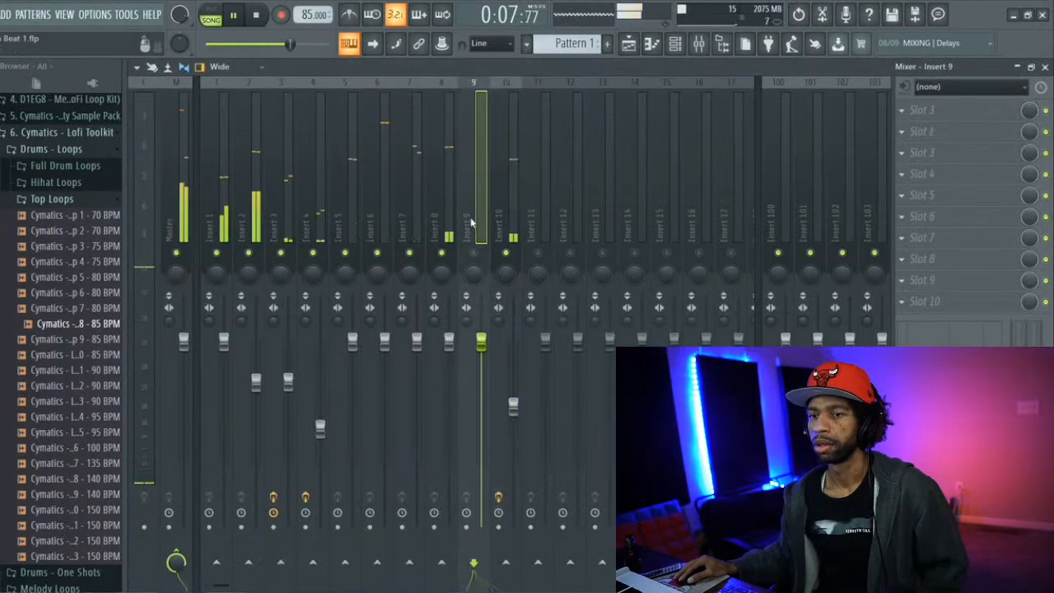
Stop playback and open the Open Hihats folder among the Cymatics - Lofi Toolkit one-shot cymbals
click(45, 199)
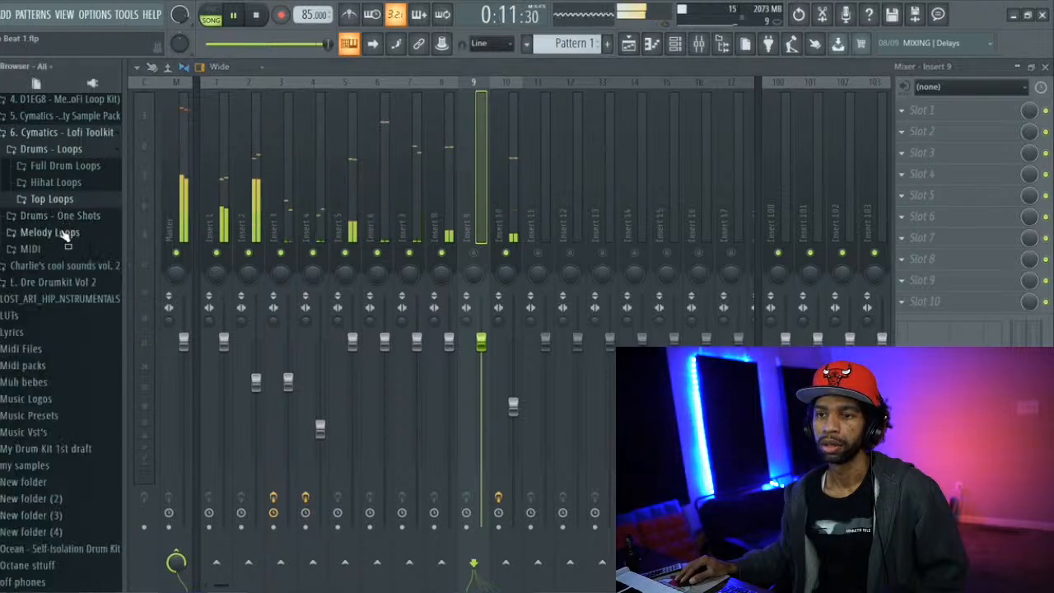
click(265, 15)
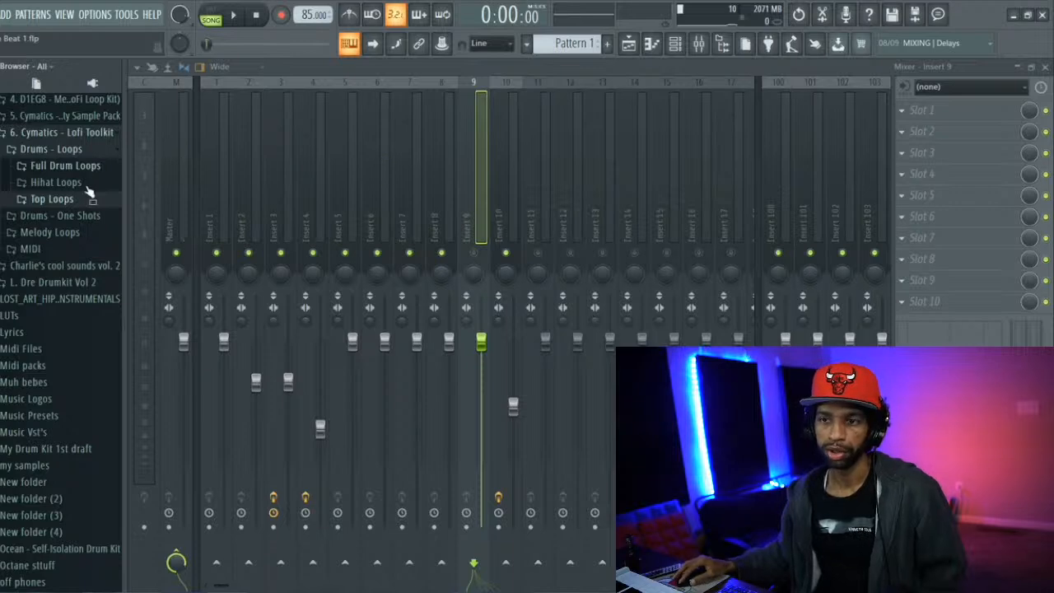
click(83, 217)
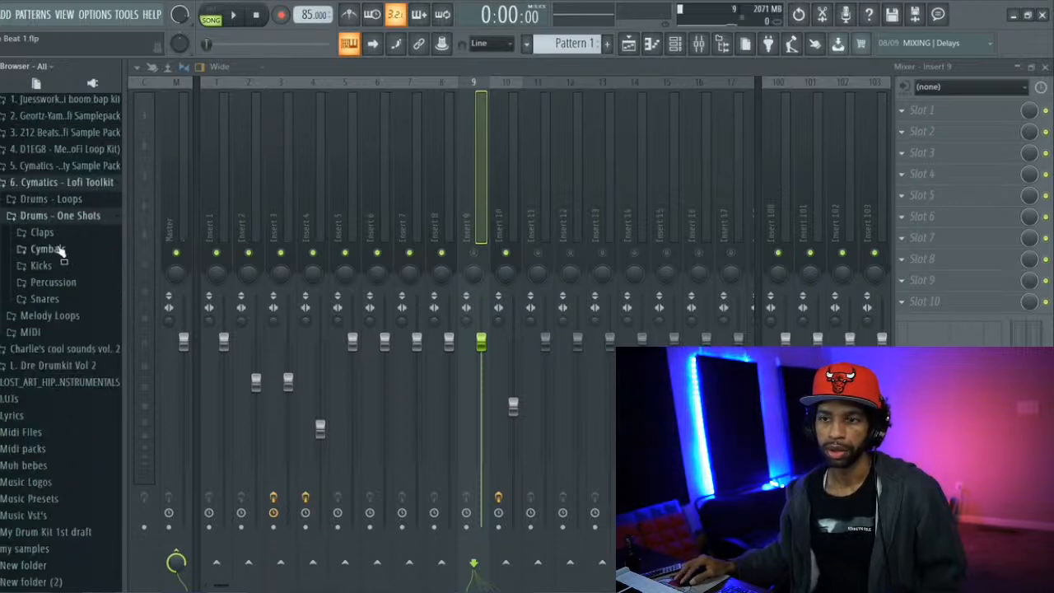
click(60, 250)
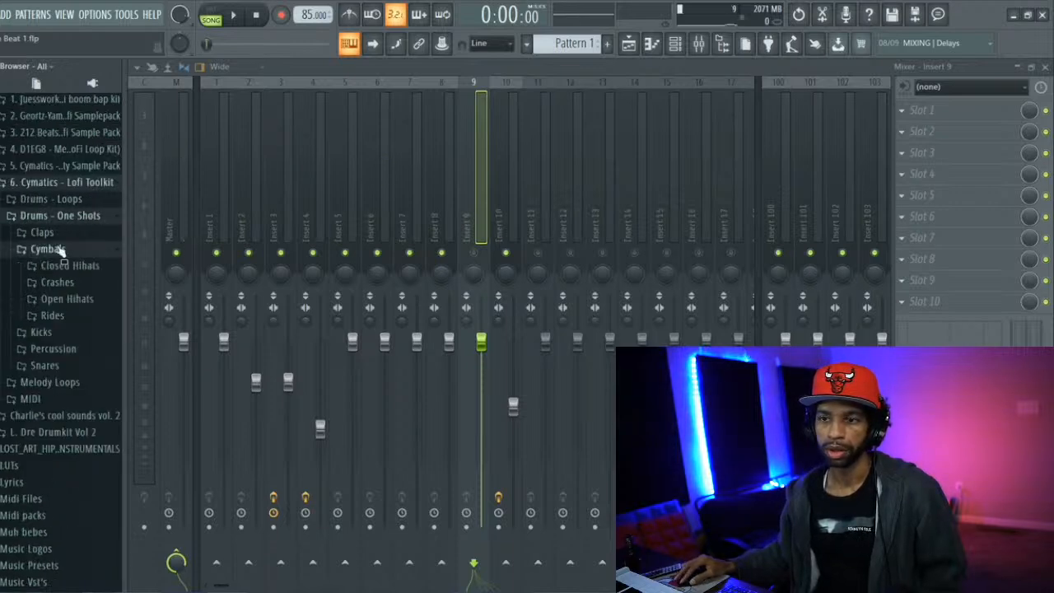
click(59, 299)
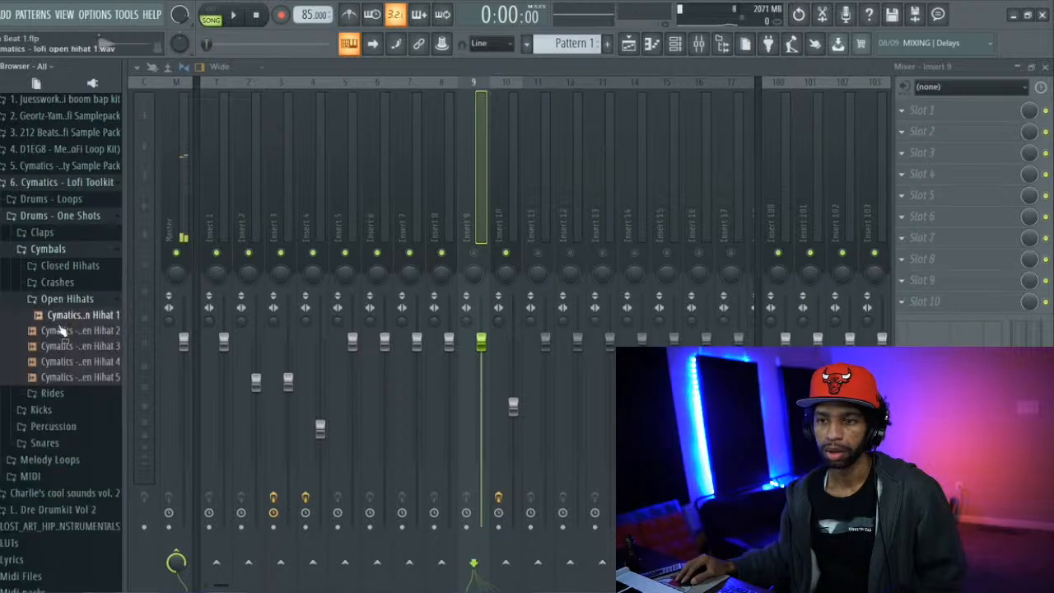
Audition the open hi-hat samples and load Cymatics - Lofi Open Hihat 2 into a new channel
click(62, 331)
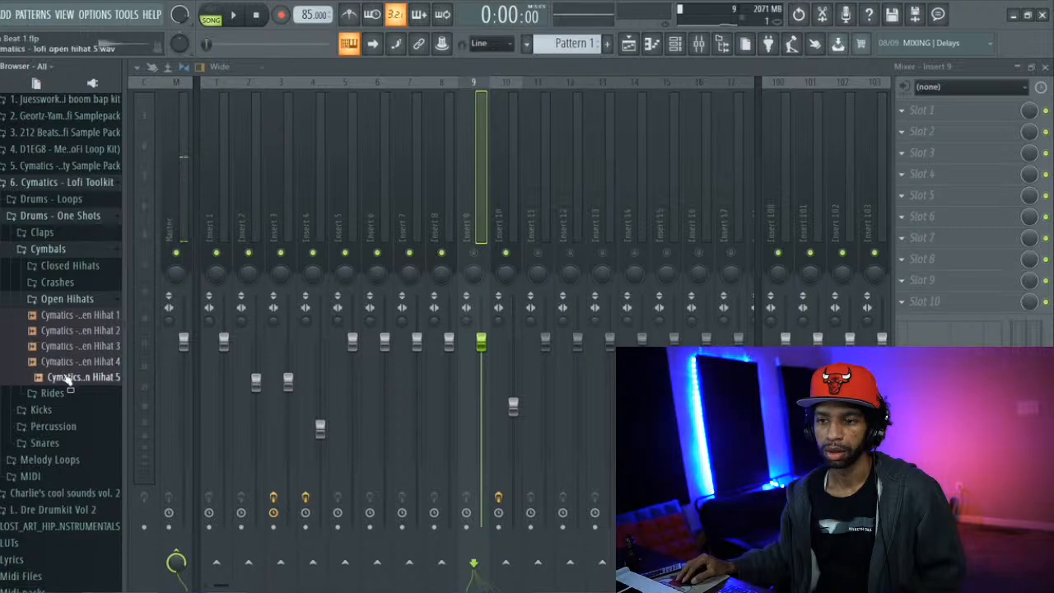
click(74, 366)
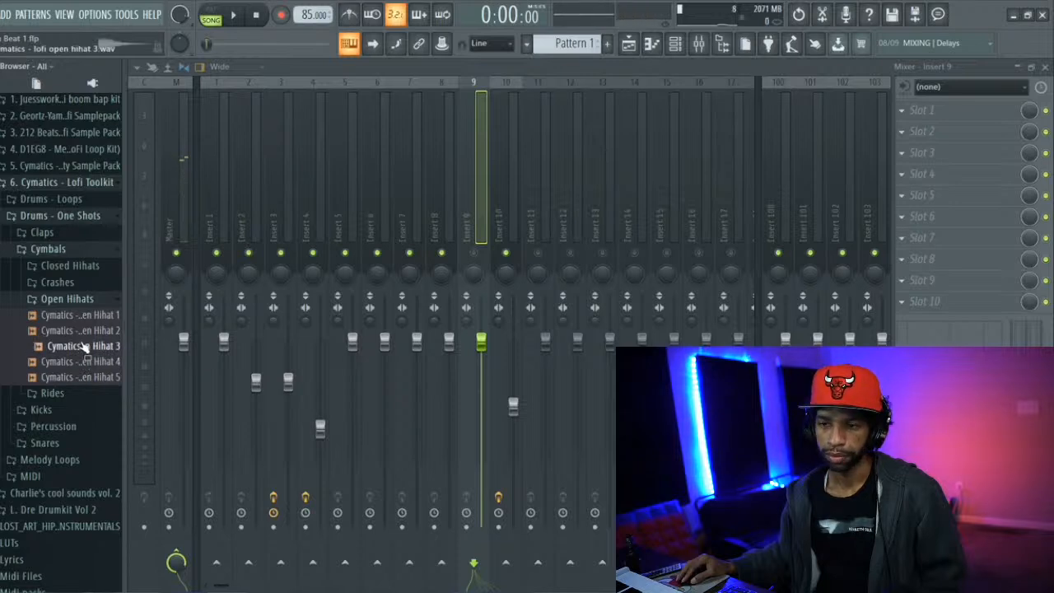
click(84, 331)
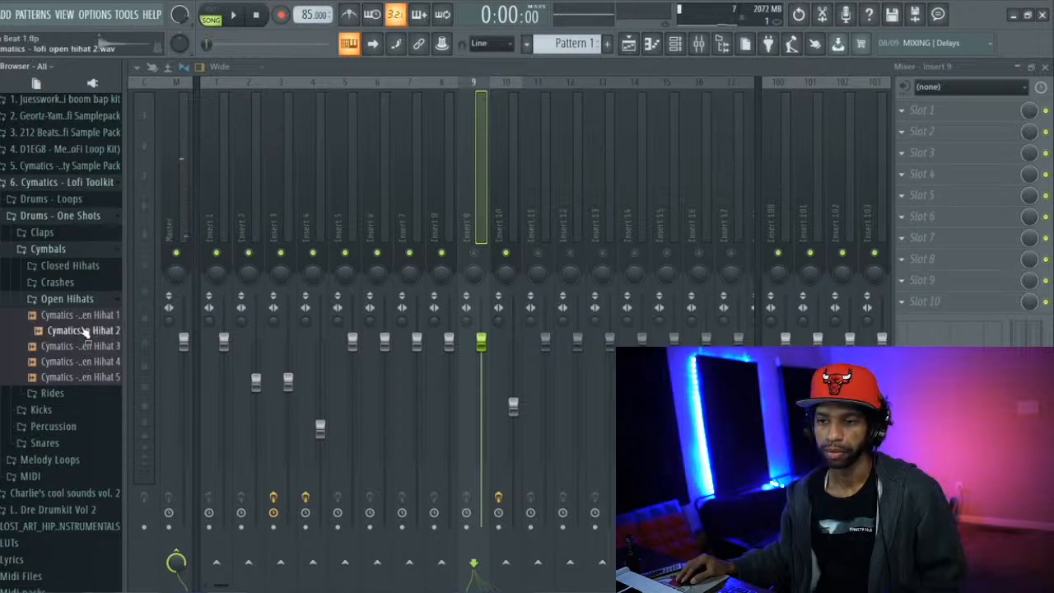
right_click(83, 330)
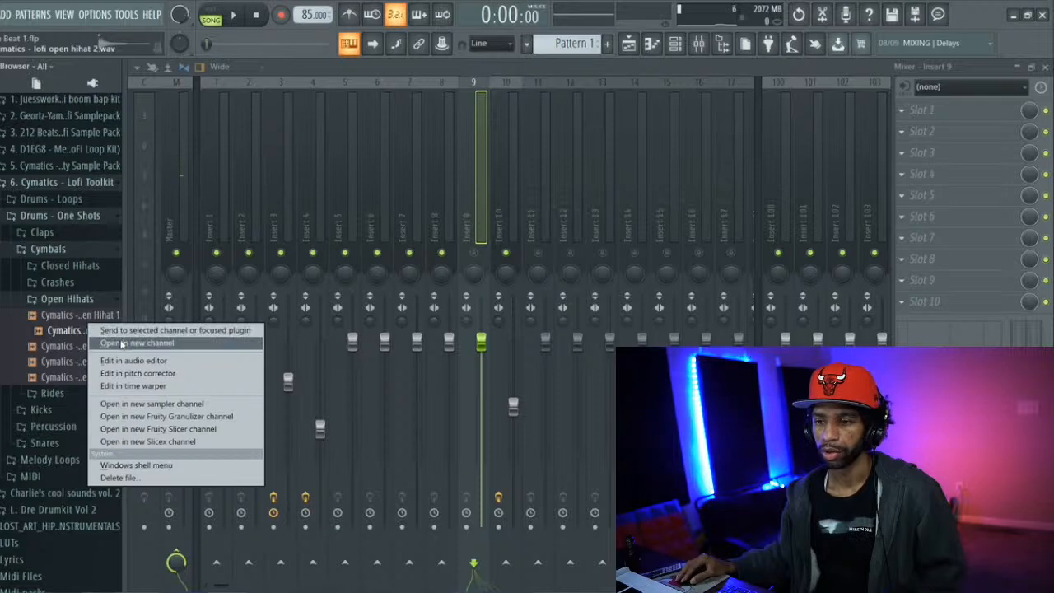
click(123, 342)
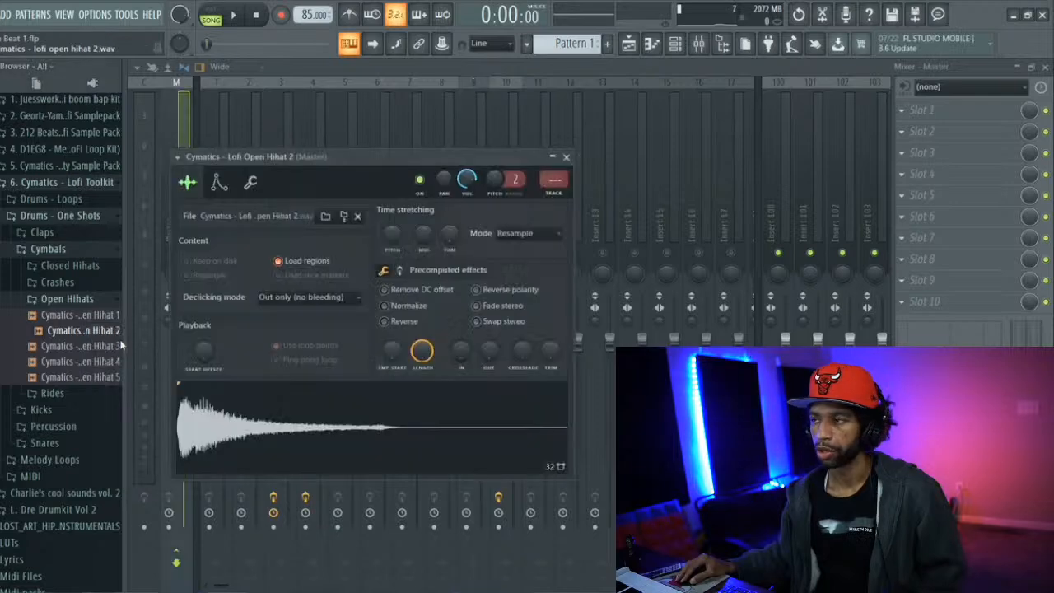
Program open hi-hat hits on steps 27 and 59 of Pattern 1, checking their timing with the beat playing
click(659, 45)
click(675, 46)
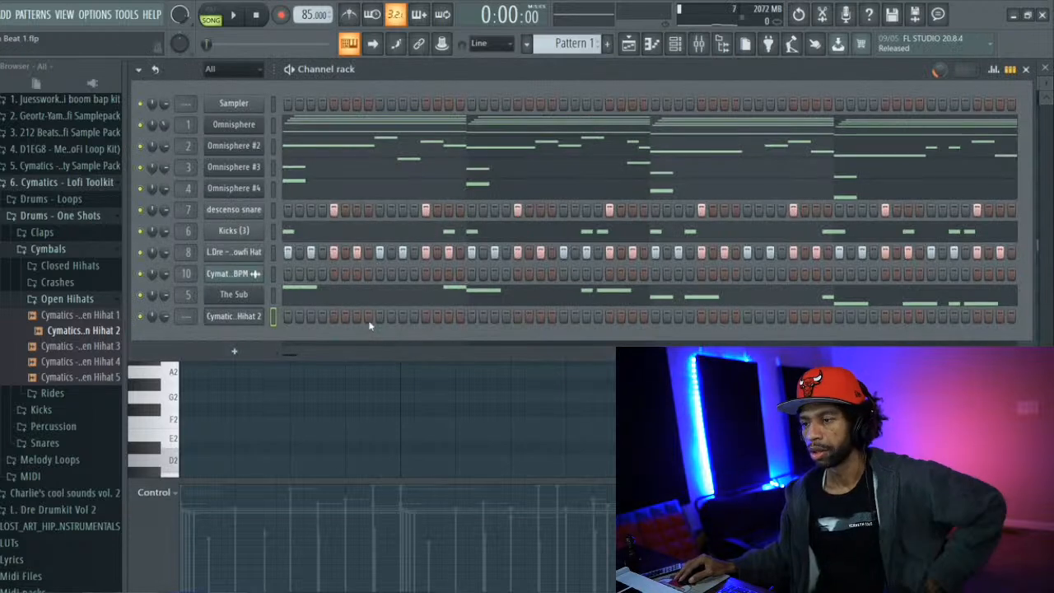
key(space)
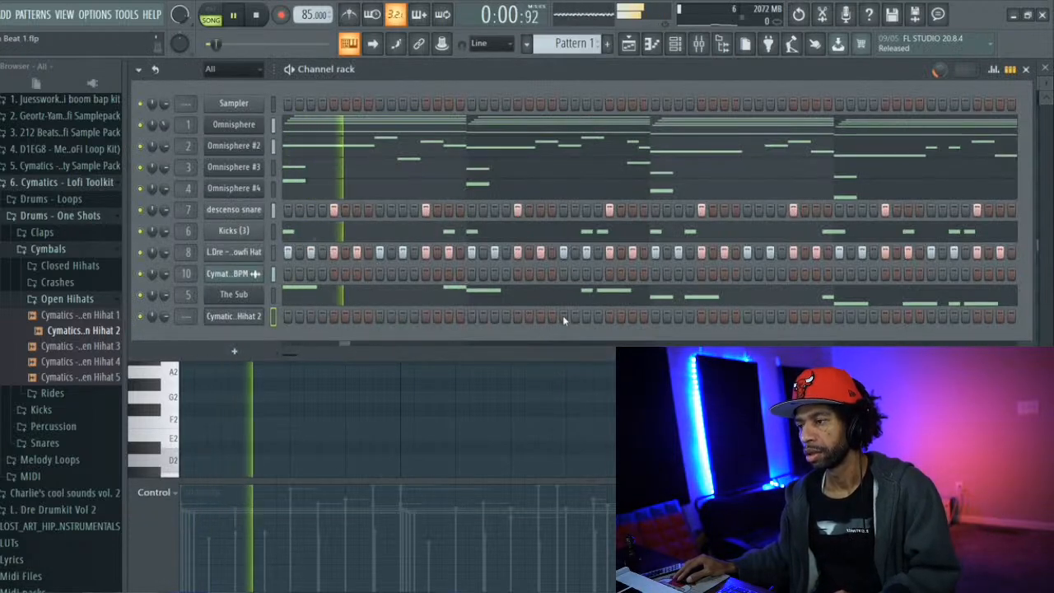
click(563, 316)
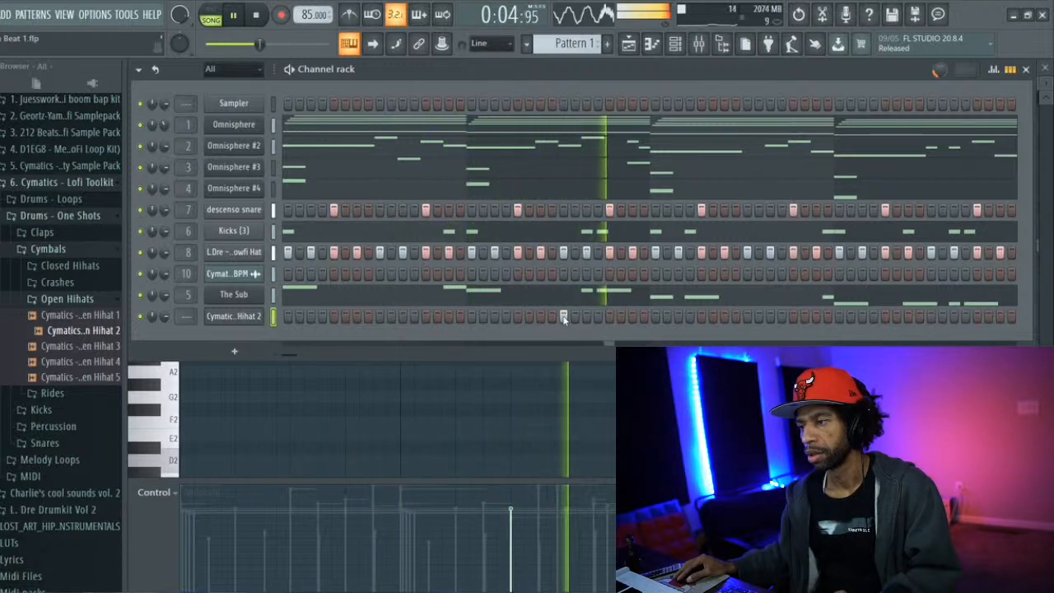
click(563, 316)
key(space)
click(585, 316)
key(space)
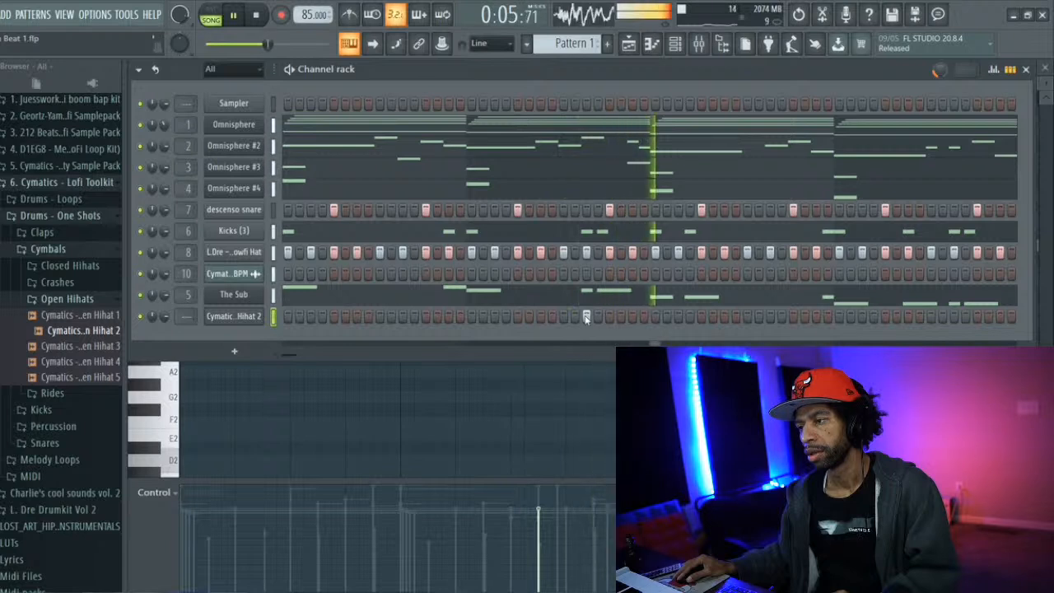
key(space)
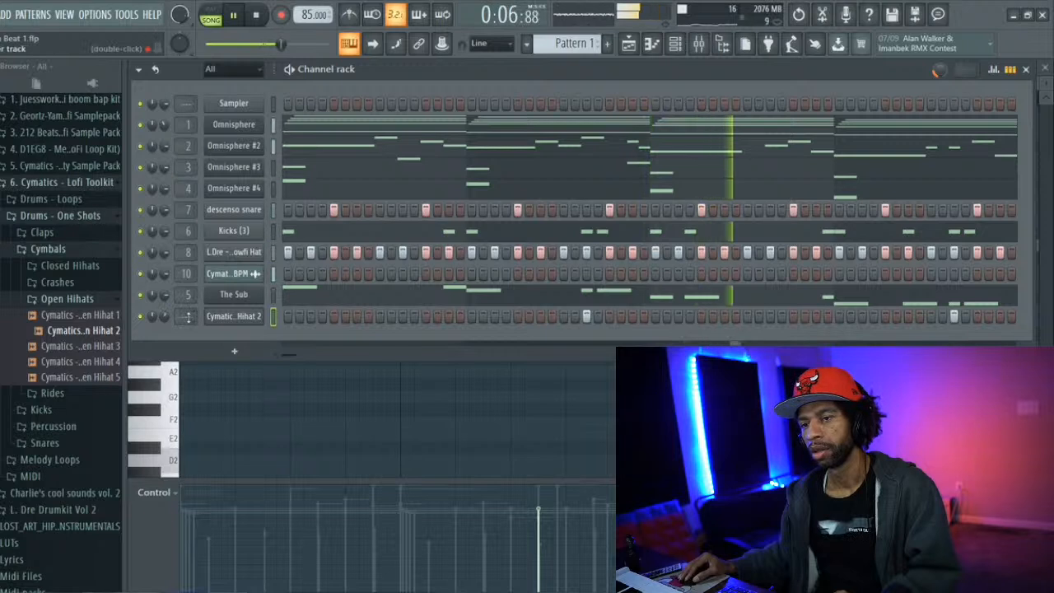
Route the open hi-hat channel to mixer track 9 and lower the Insert 9 fader to about -1.1 dB
mouse_move(188, 316)
mouse_down()
mouse_move(189, 284)
mouse_move(189, 320)
mouse_up()
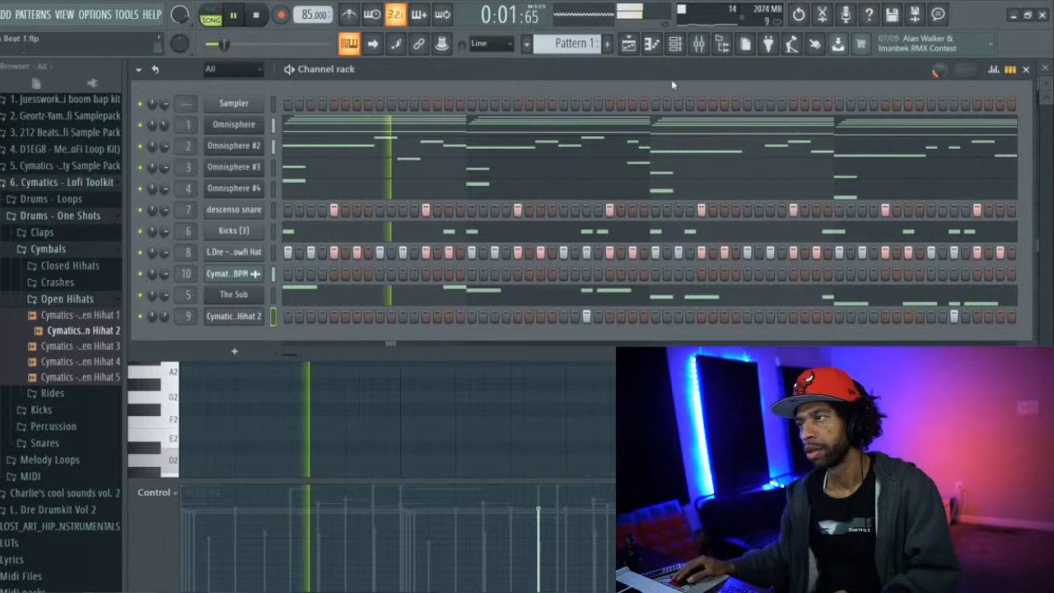
click(697, 46)
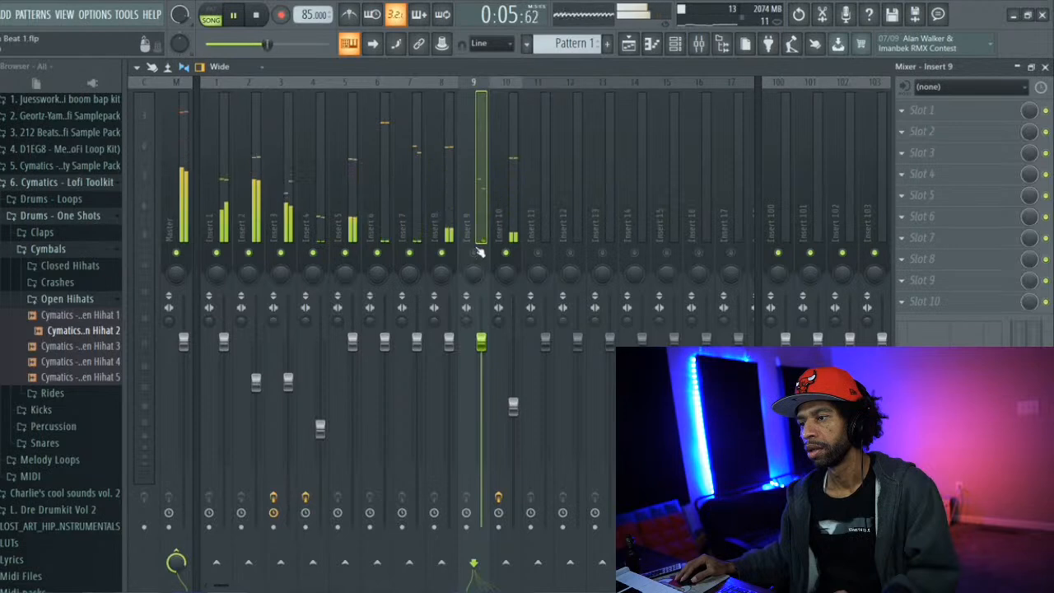
drag(481, 345, 481, 357)
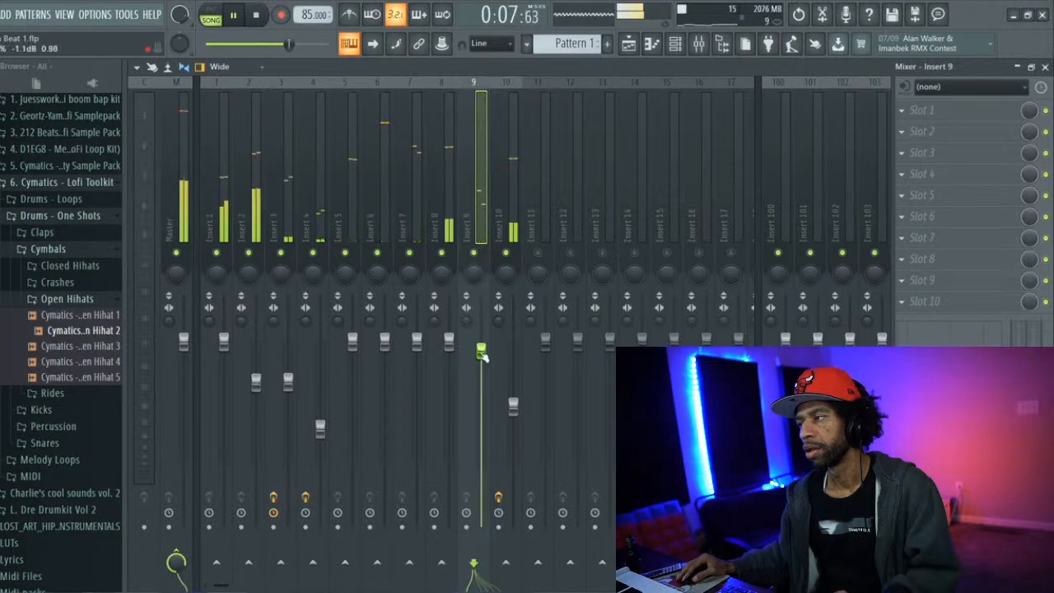
Load RVerb Stereo into effect slot 1 of mixer Insert 9 and reduce its mix level
click(856, 158)
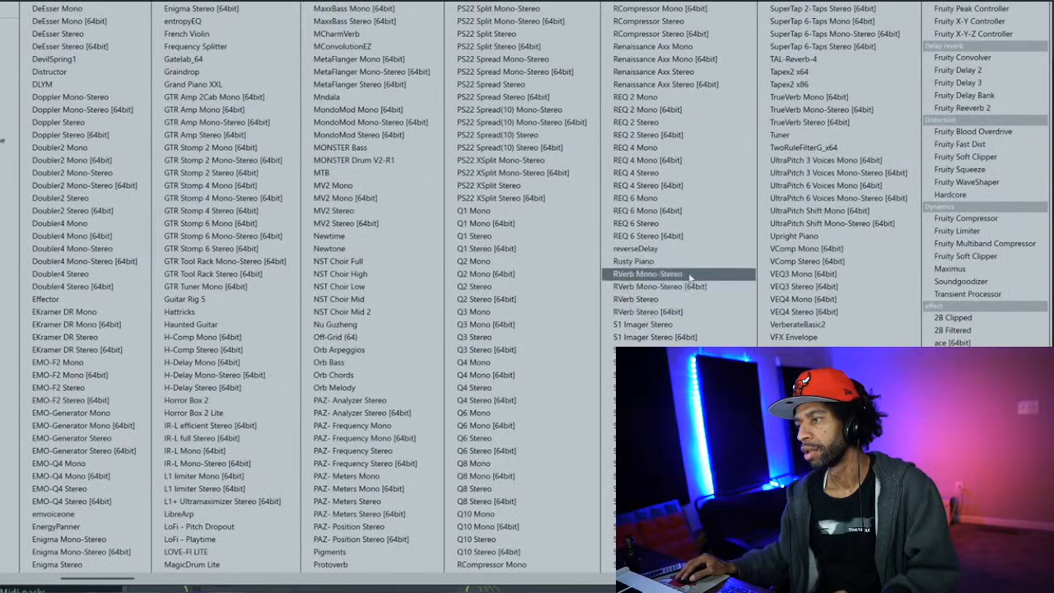
click(678, 302)
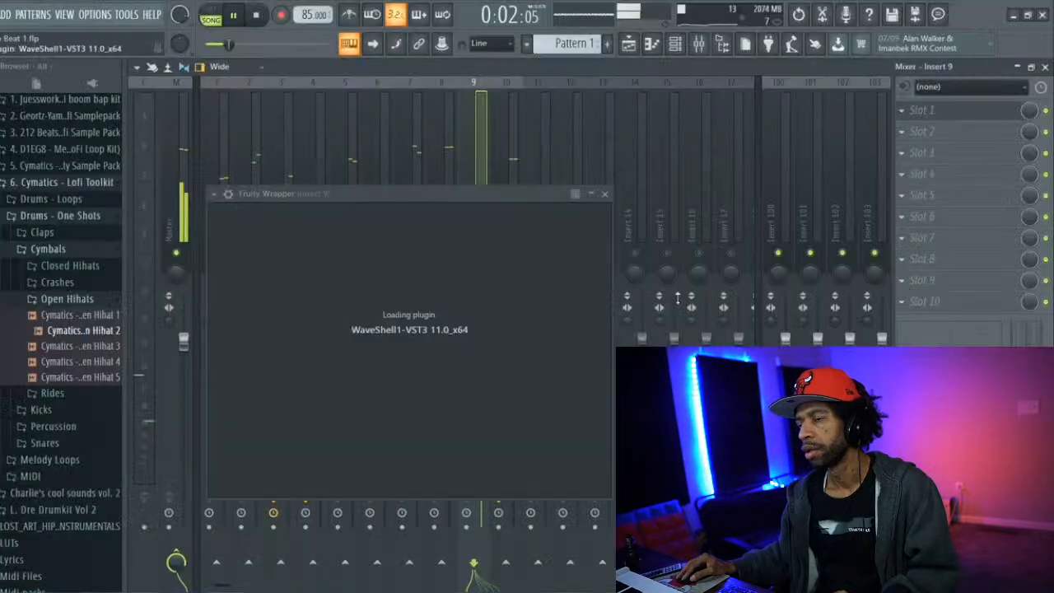
drag(1028, 112, 1028, 154)
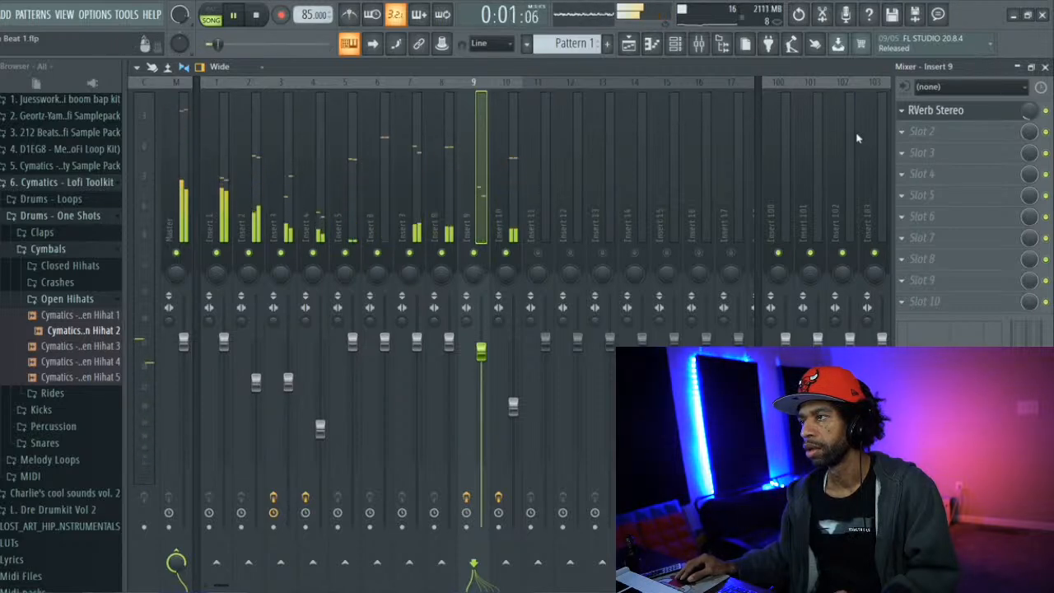
Load Fruity Delay 3 into effect slot 2 of mixer Insert 9
click(672, 49)
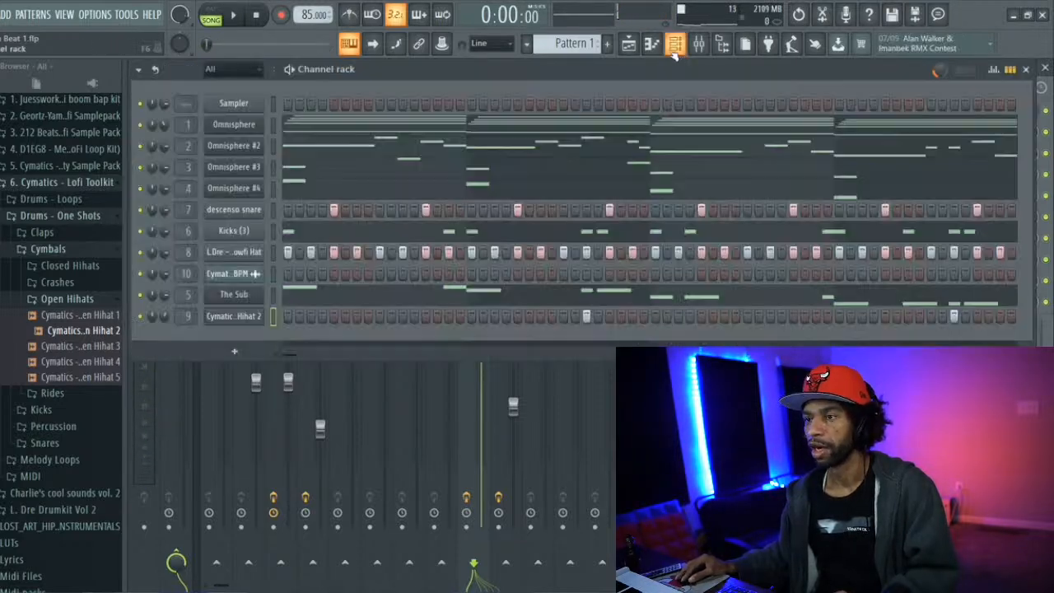
click(672, 49)
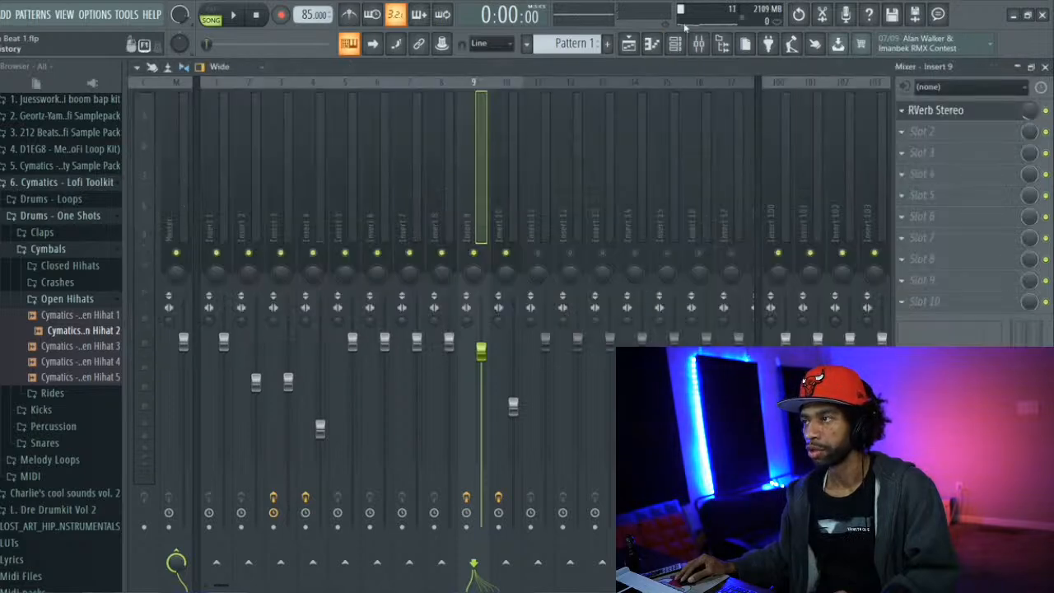
click(908, 133)
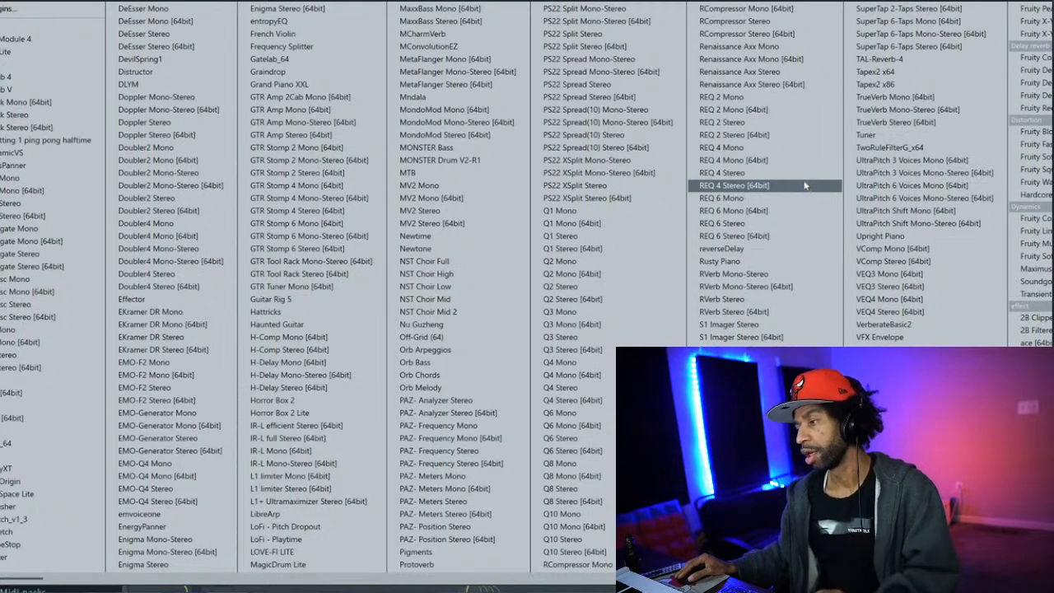
scroll(805, 184, down, 5)
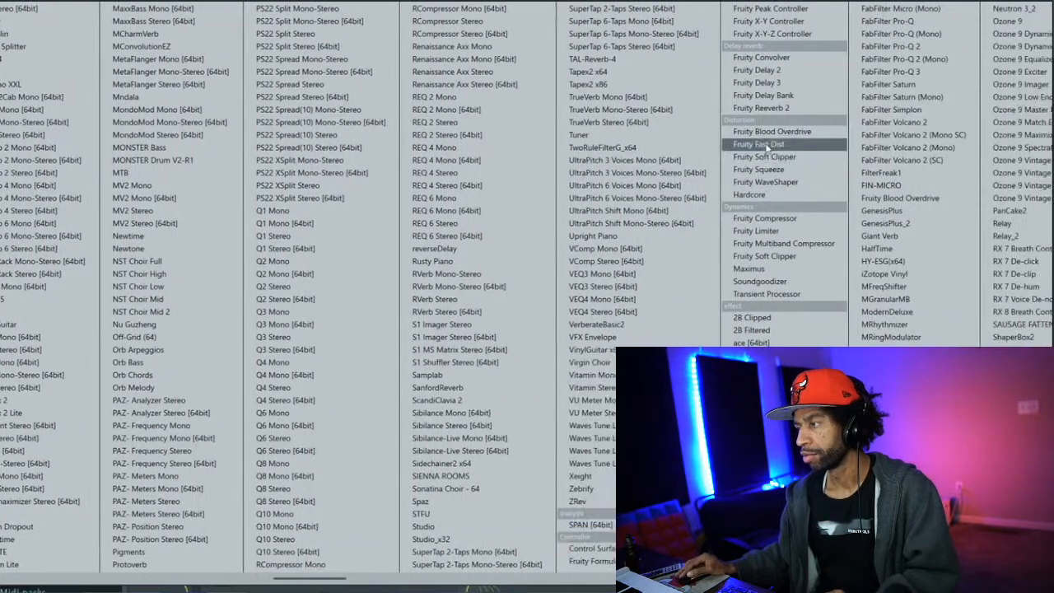
scroll(765, 147, down, 5)
scroll(765, 134, down, 2)
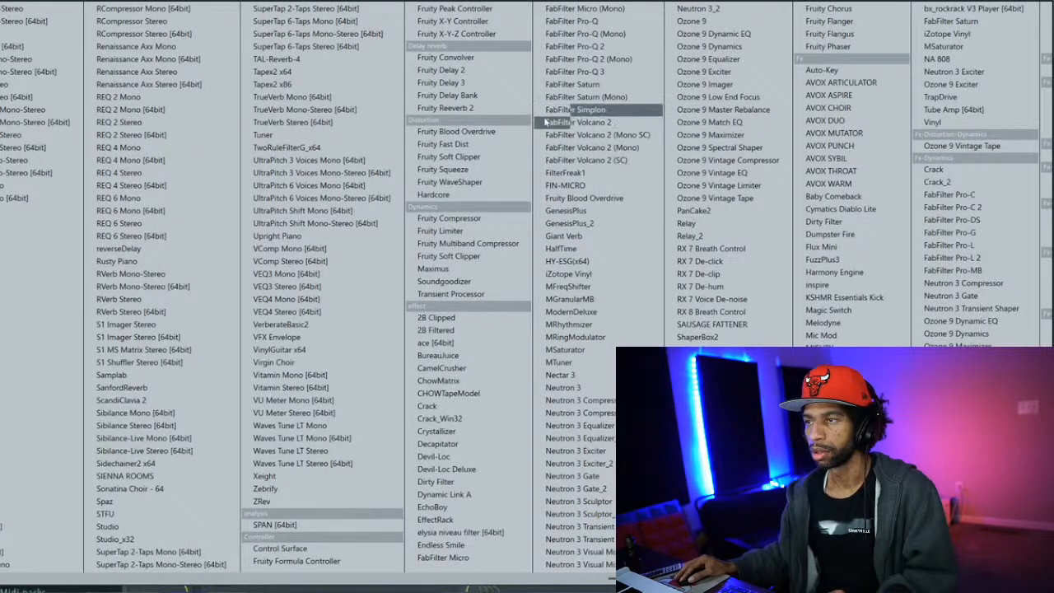
click(496, 82)
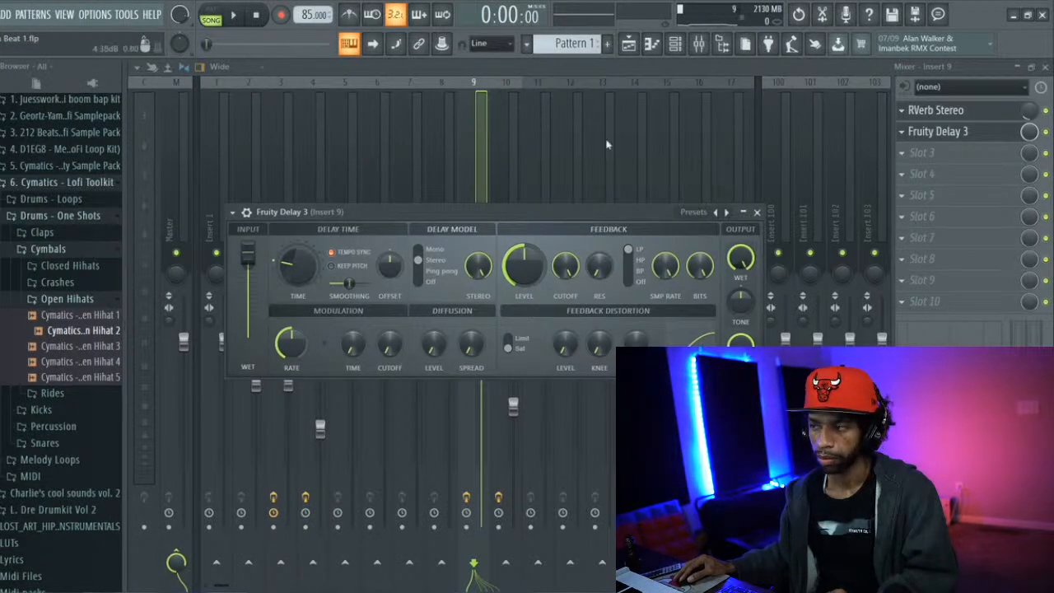
Apply the Ping pong preset to Fruity Delay 3 and audition it with the beat playing
click(698, 214)
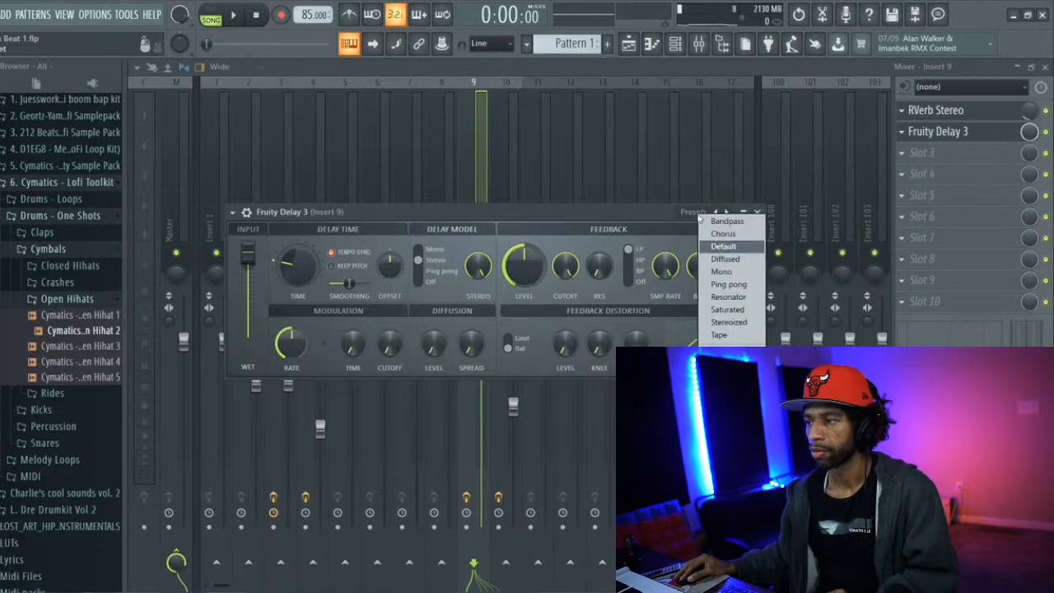
click(710, 285)
key(space)
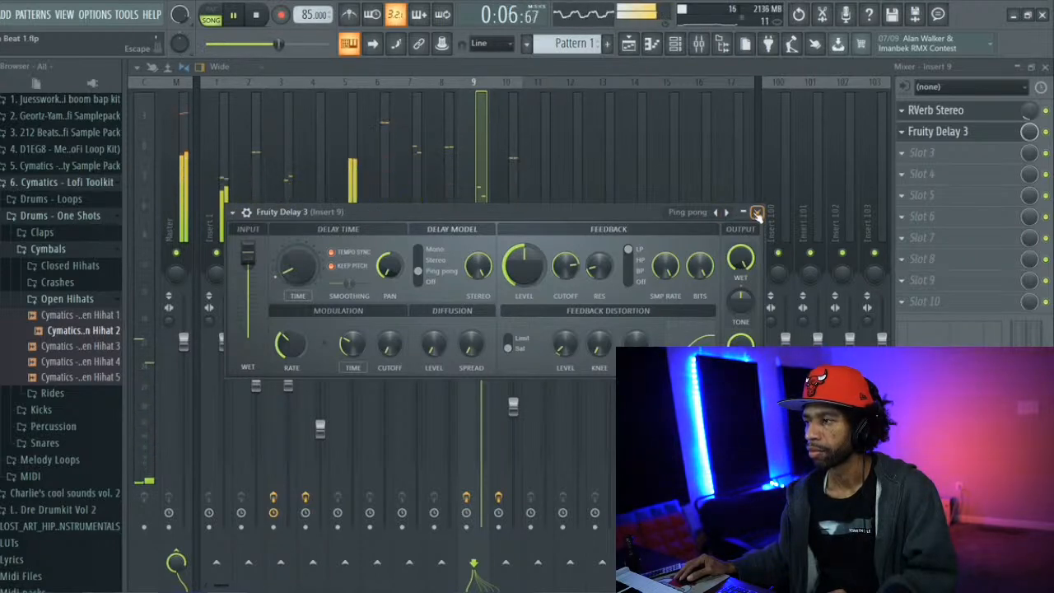
click(757, 212)
key(space)
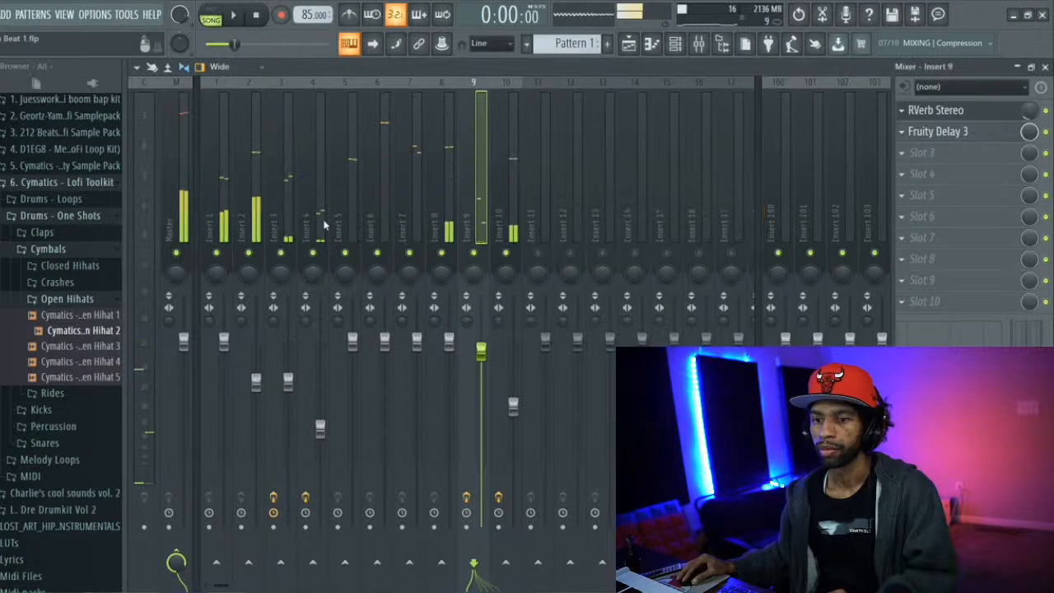
Replace the open hi-hat channel's sample with Cymatics - Lofi Open Hihat 5 and audition it in the beat
click(111, 379)
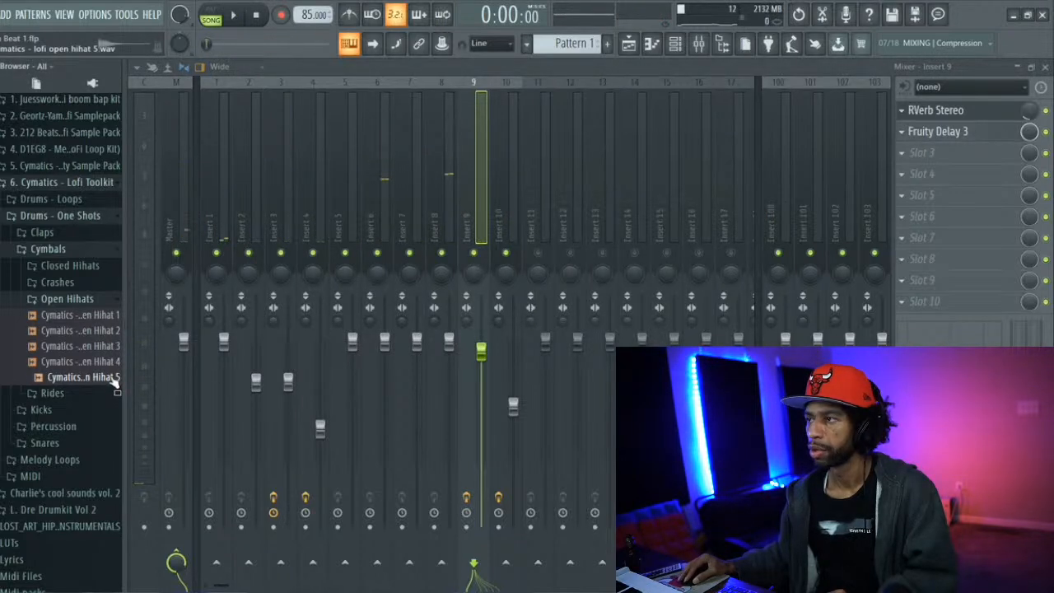
click(674, 42)
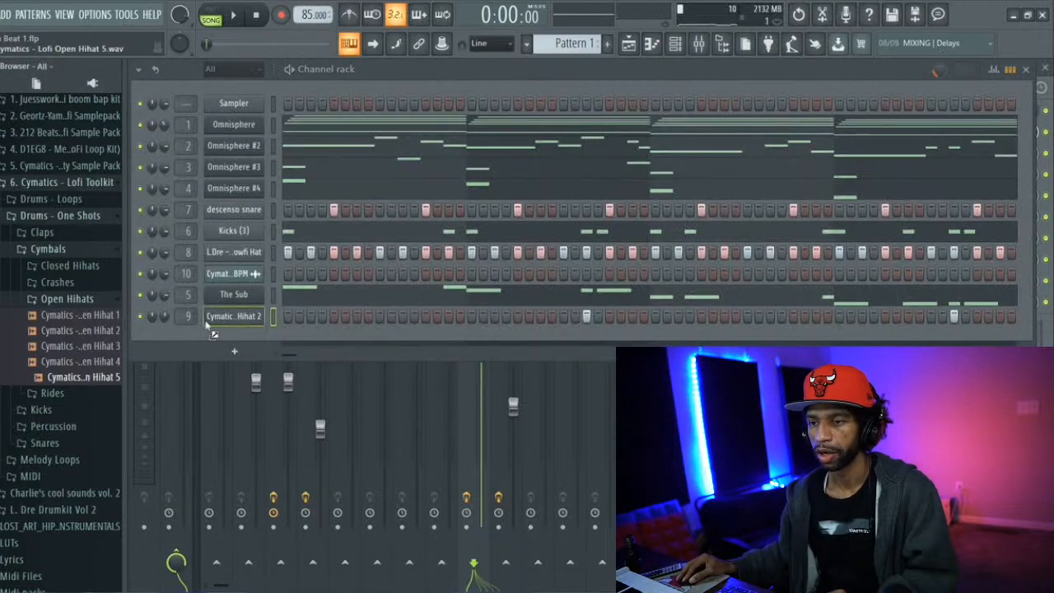
drag(229, 322, 236, 322)
key(space)
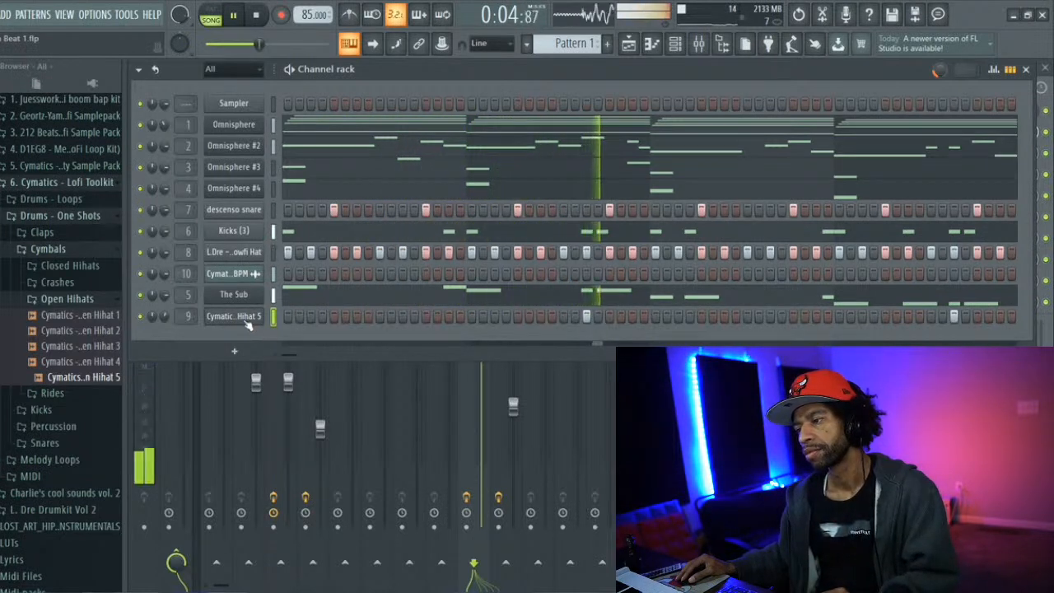
key(space)
Rebalance the mix during playback, raising the Insert 9 fader to about -0.4 dB and lowering the Insert 10 fader
drag(492, 79, 487, 443)
click(513, 405)
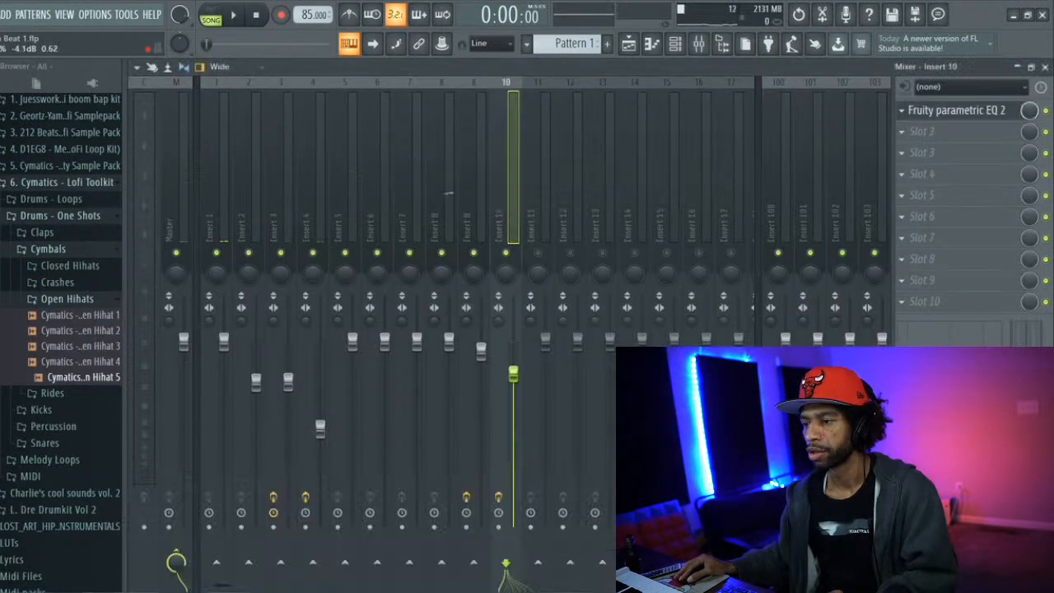
key(space)
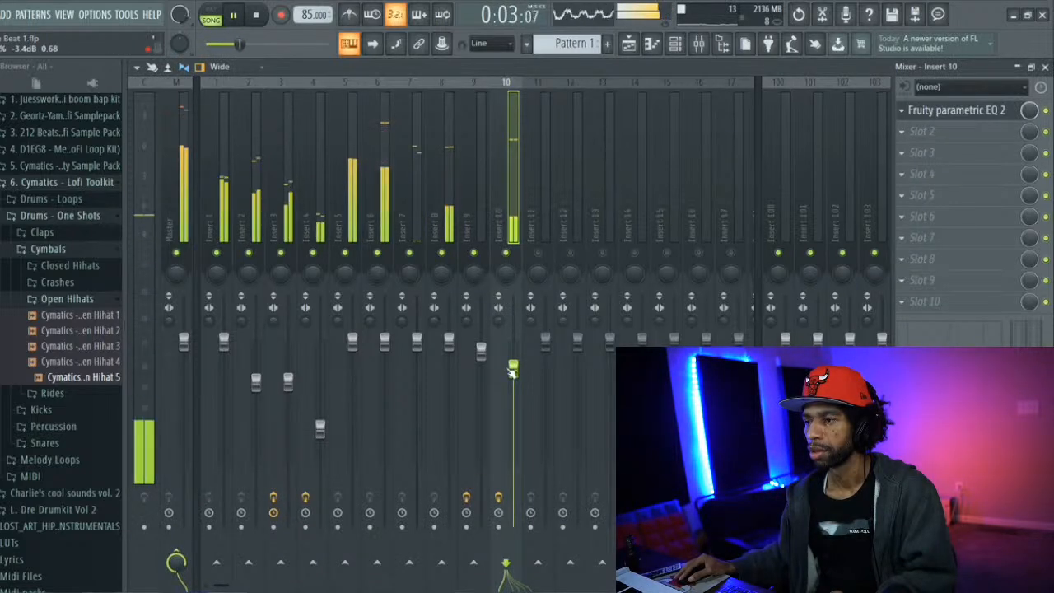
drag(513, 372, 513, 399)
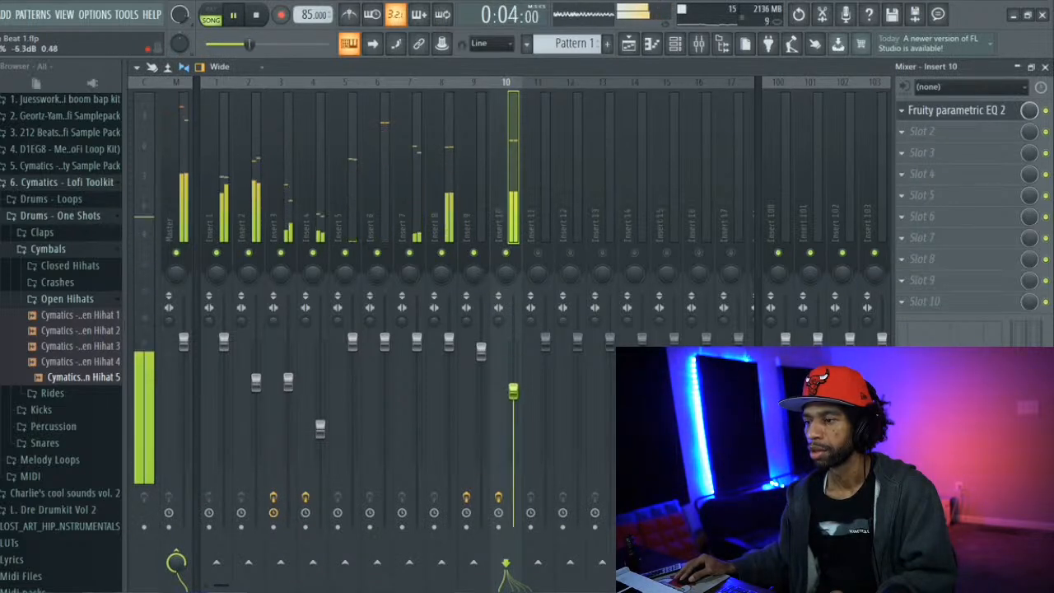
click(481, 349)
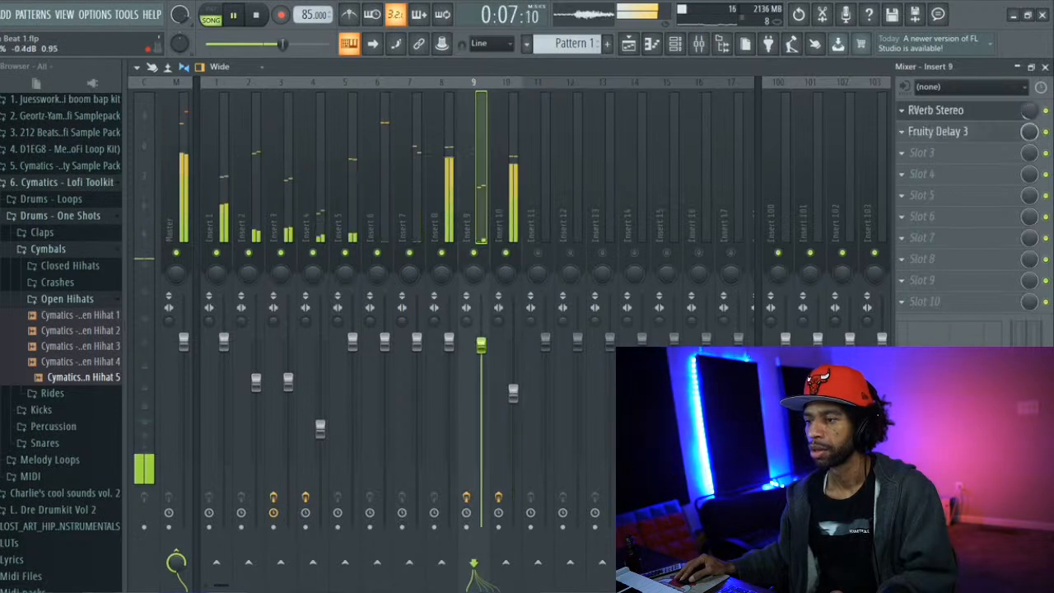
drag(513, 393, 512, 411)
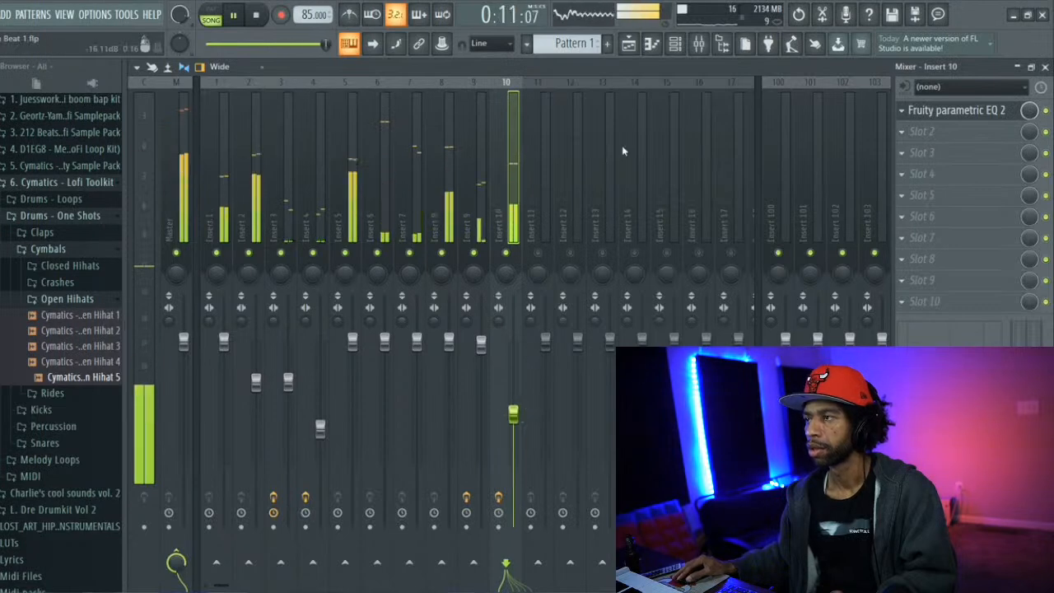
Bring back the channel rack and listen to Pattern 1 to check the overall balance
key(F6)
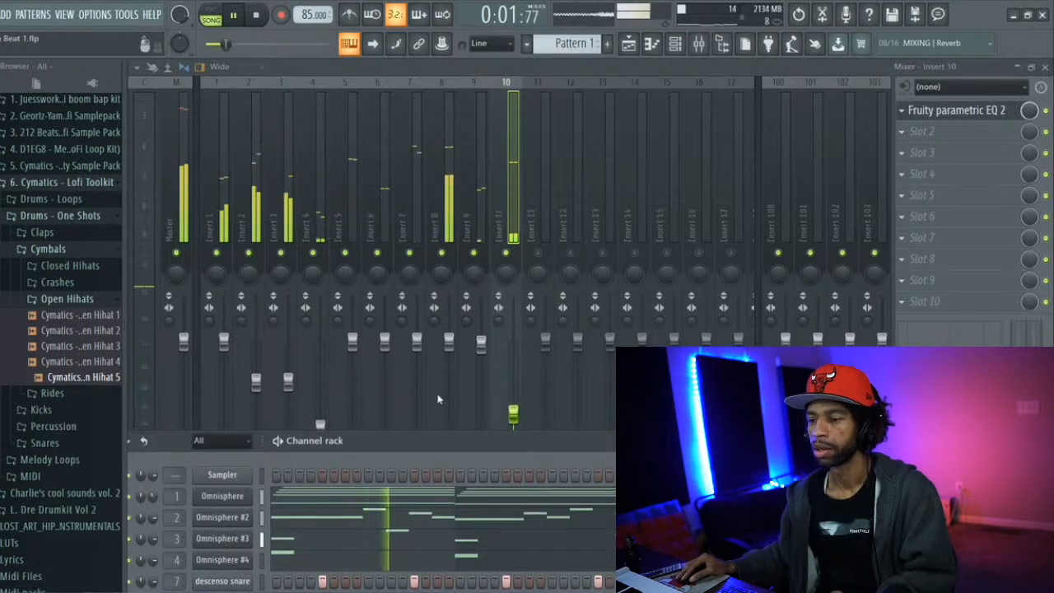
drag(434, 435, 457, 107)
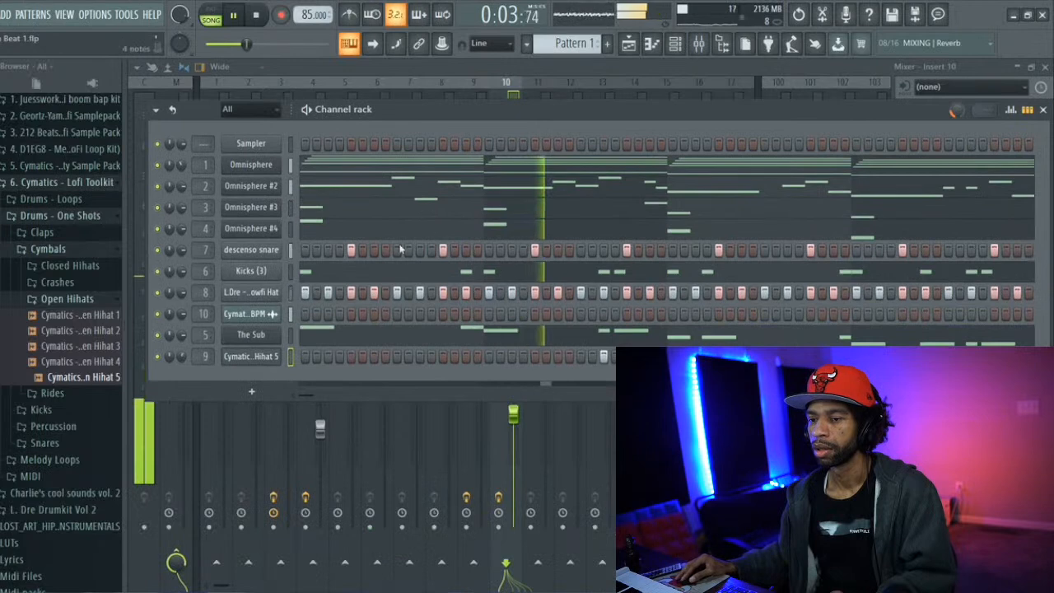
mouse_move(182, 358)
mouse_down()
mouse_move(182, 376)
mouse_move(183, 346)
mouse_up()
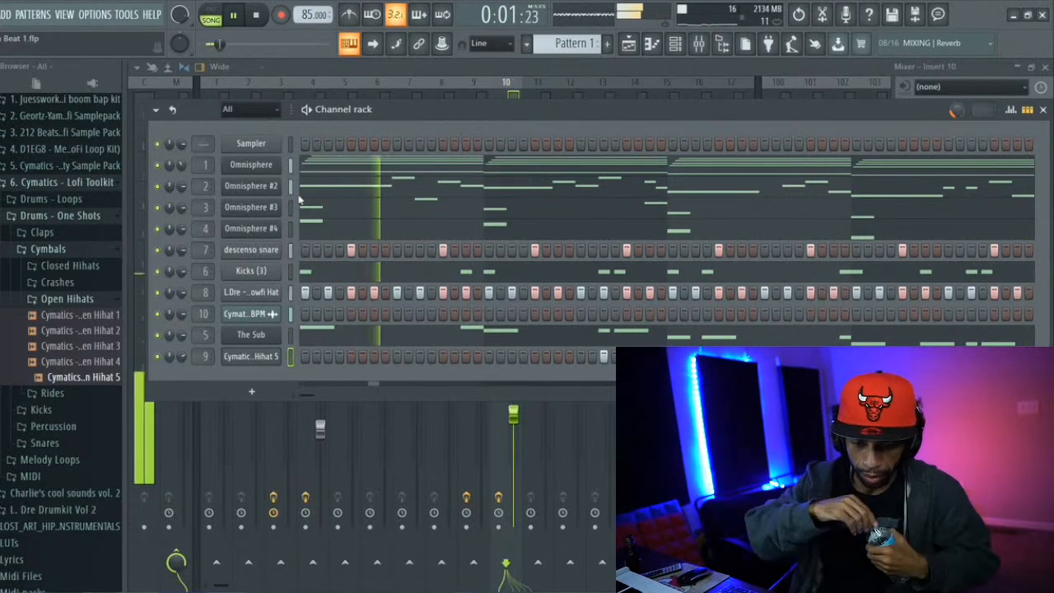
key(space)
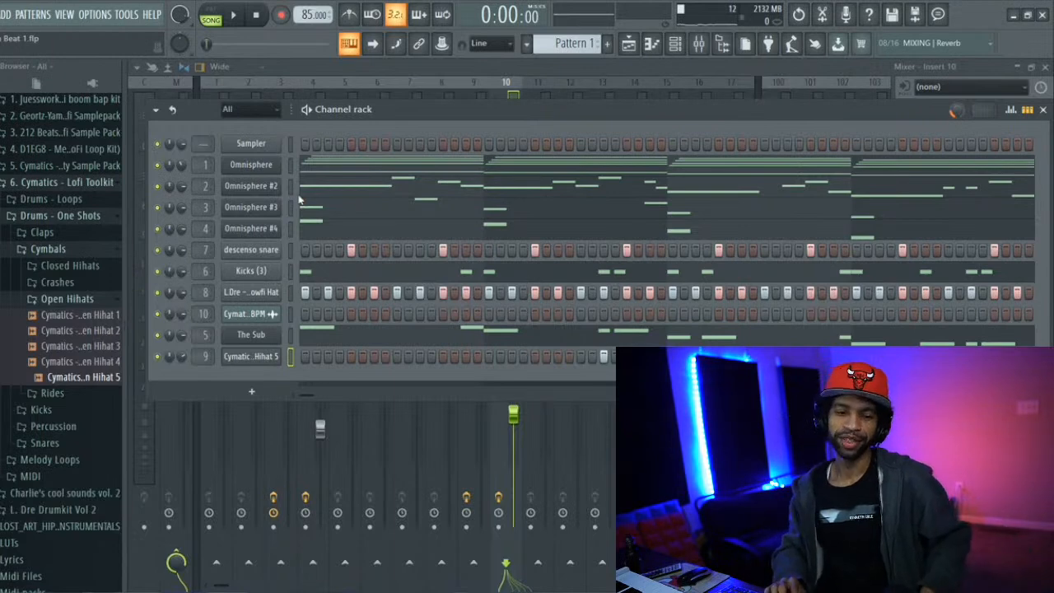
key(space)
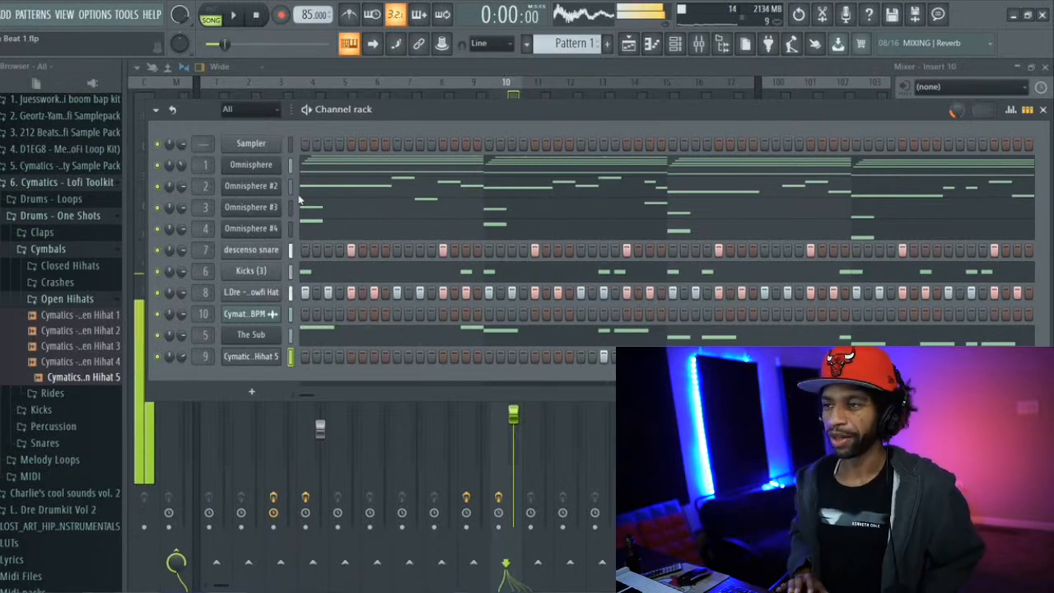
key(space)
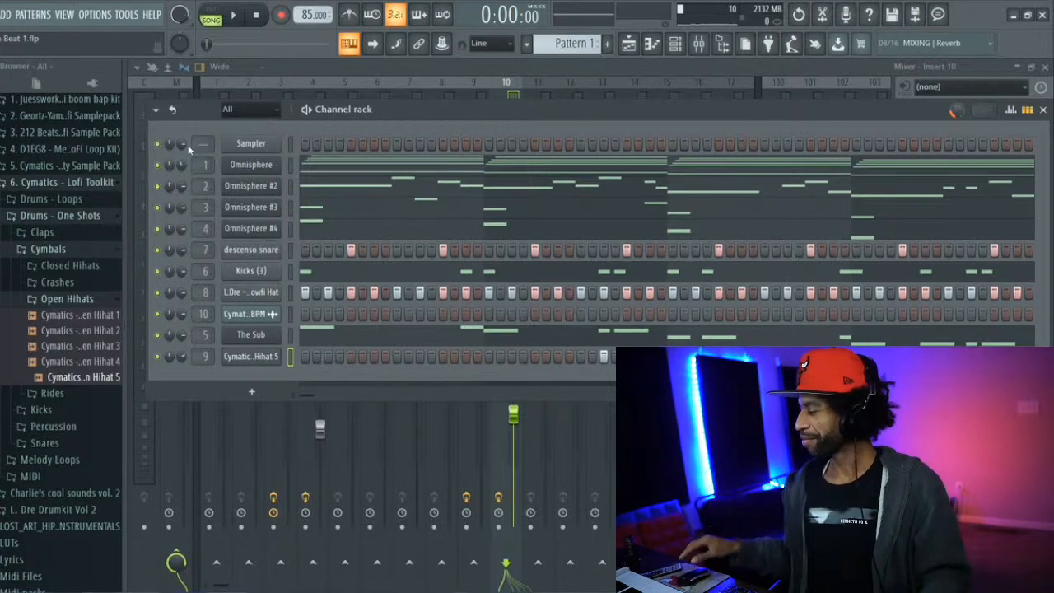
Select The Sub channel's mixer track, Insert 5, and check the effect plugins available for slot 1
drag(501, 107, 490, 67)
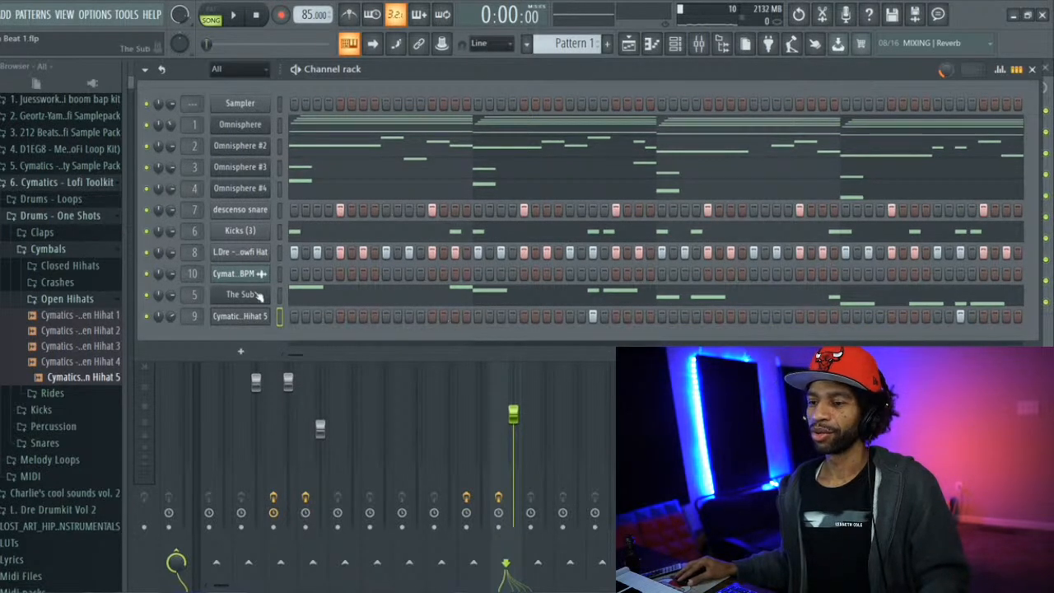
click(239, 296)
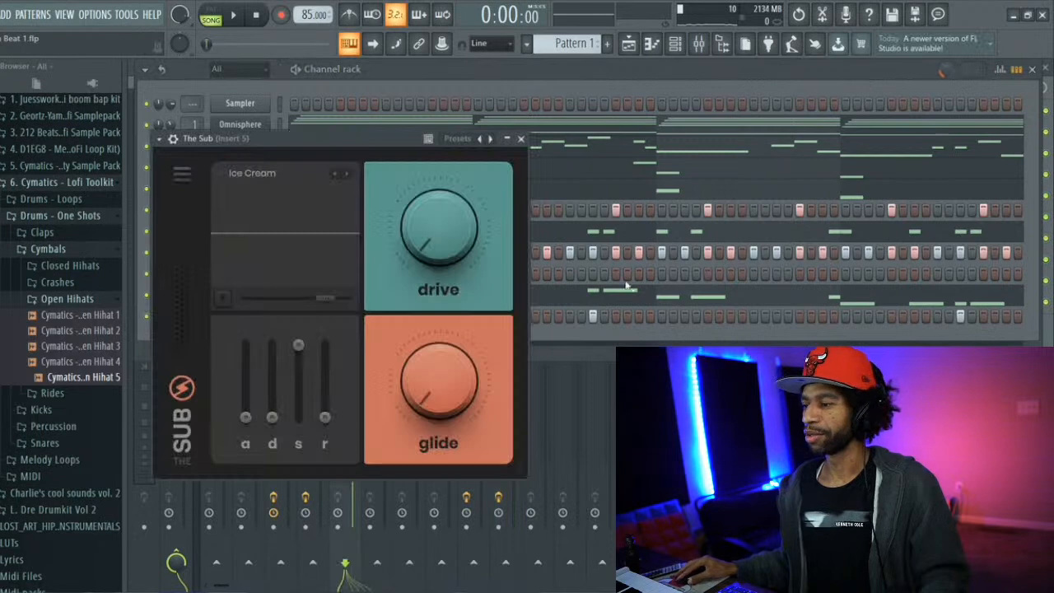
key(F9)
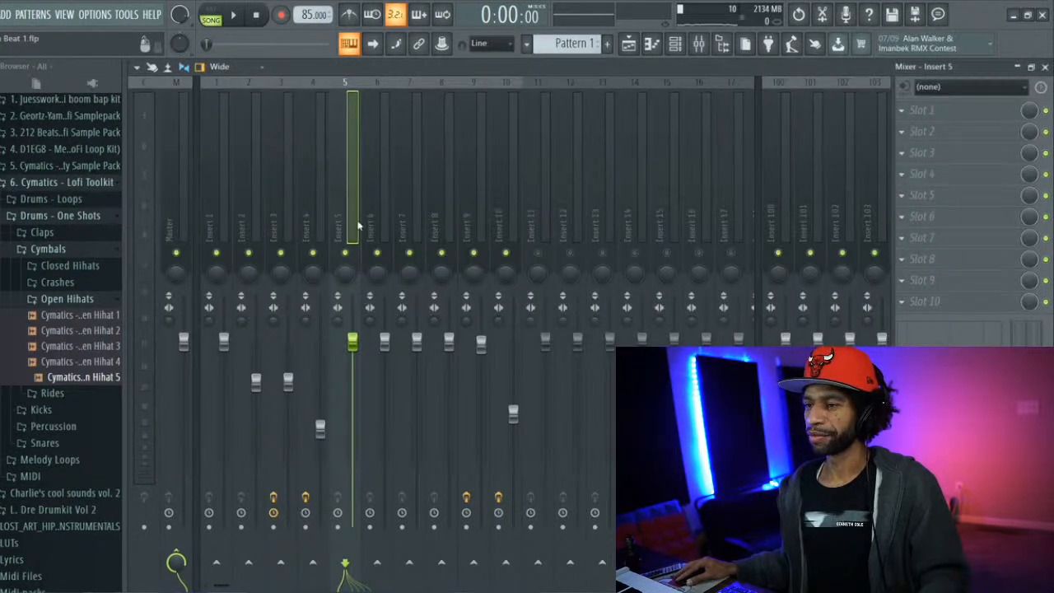
click(902, 114)
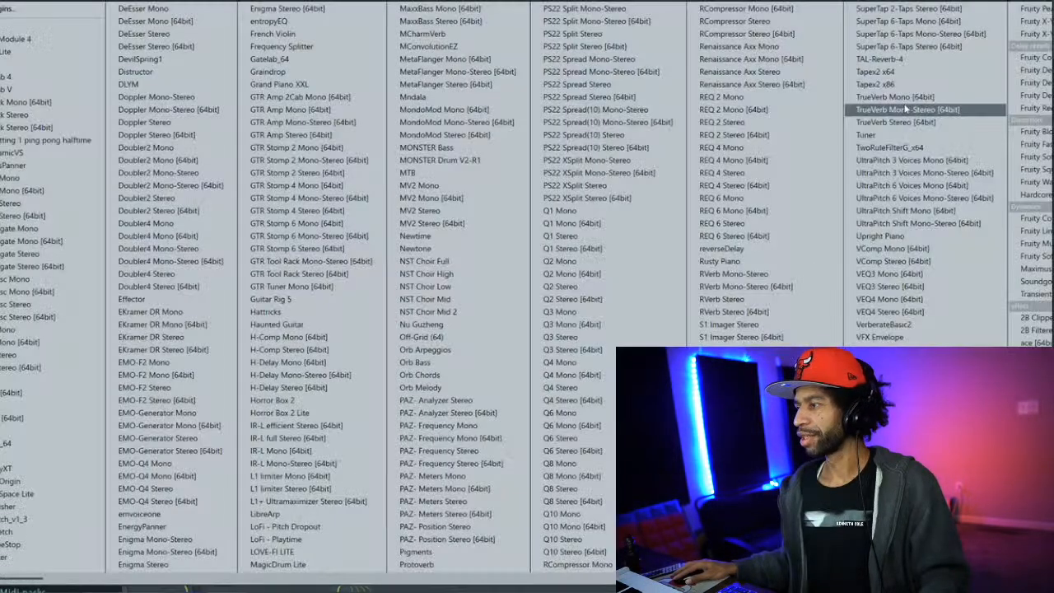
key(Escape)
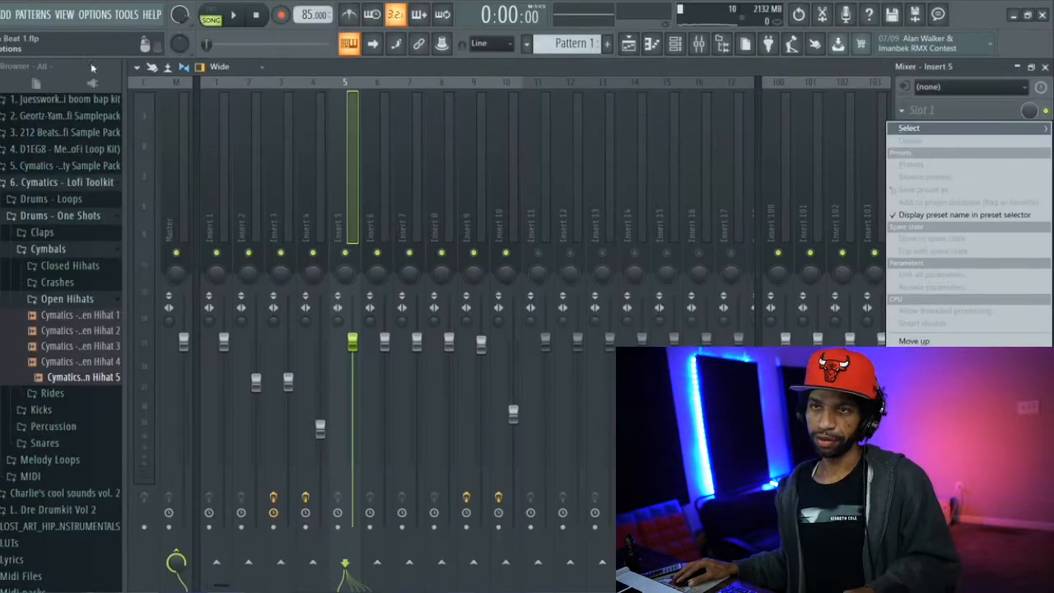
key(Escape)
Save the project
click(2, 14)
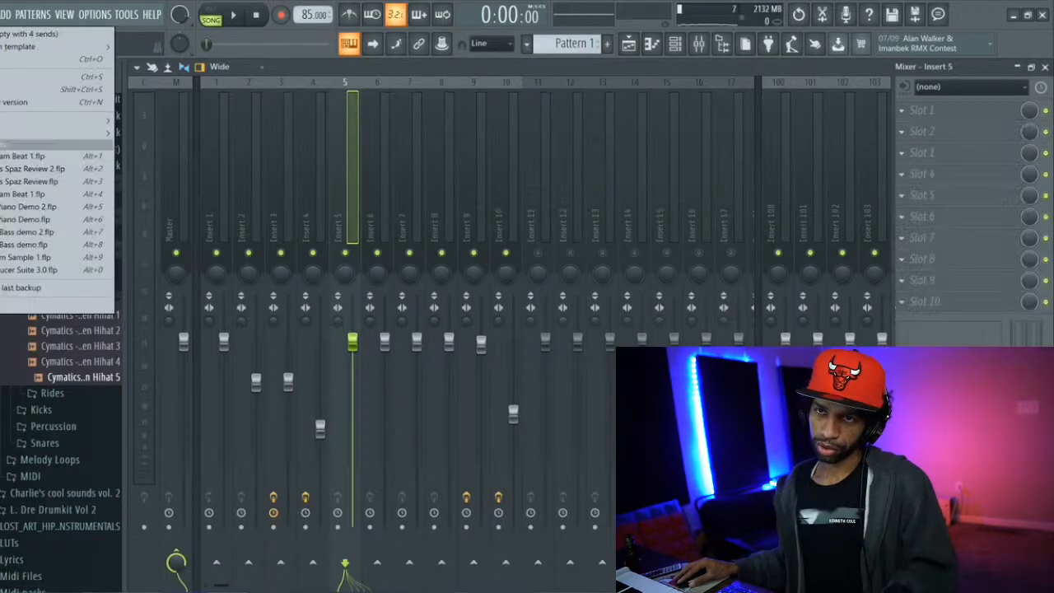
click(3, 77)
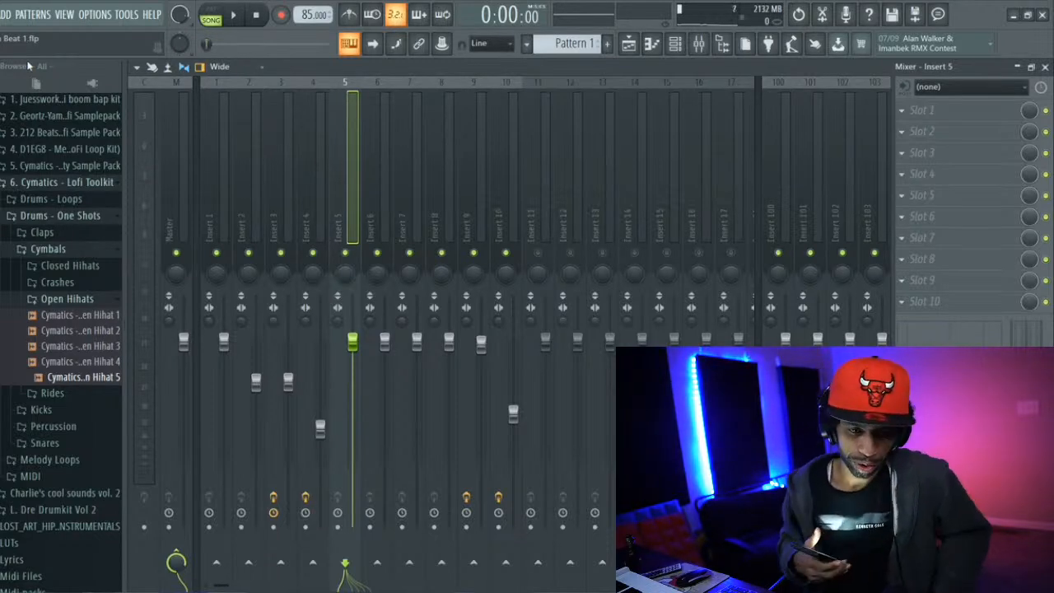
Load the Spaz plugin into effect slot 1 of mixer Insert 5 while the beat plays, and stop playback
key(space)
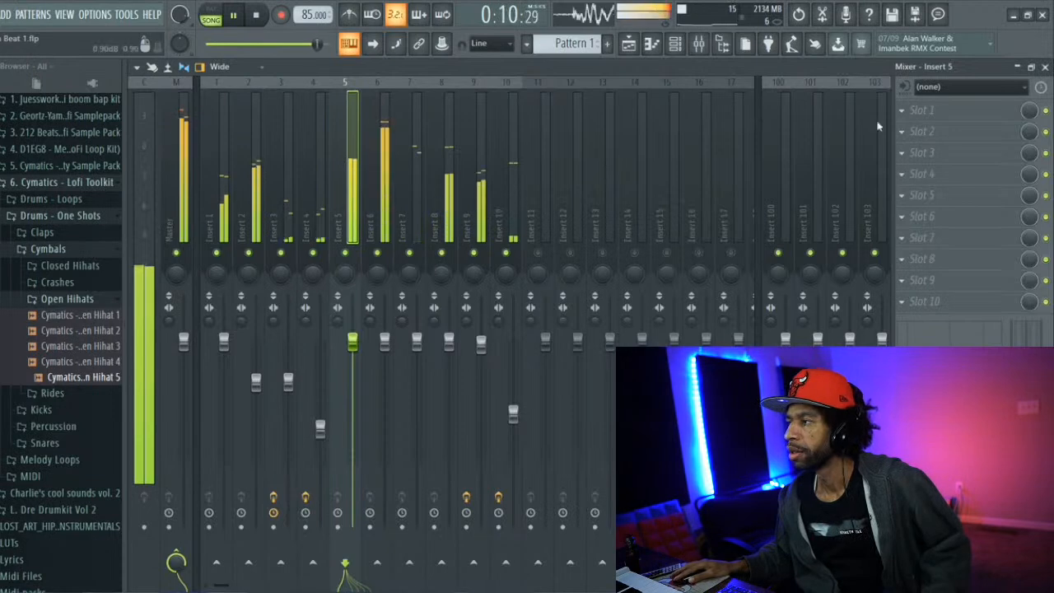
click(904, 110)
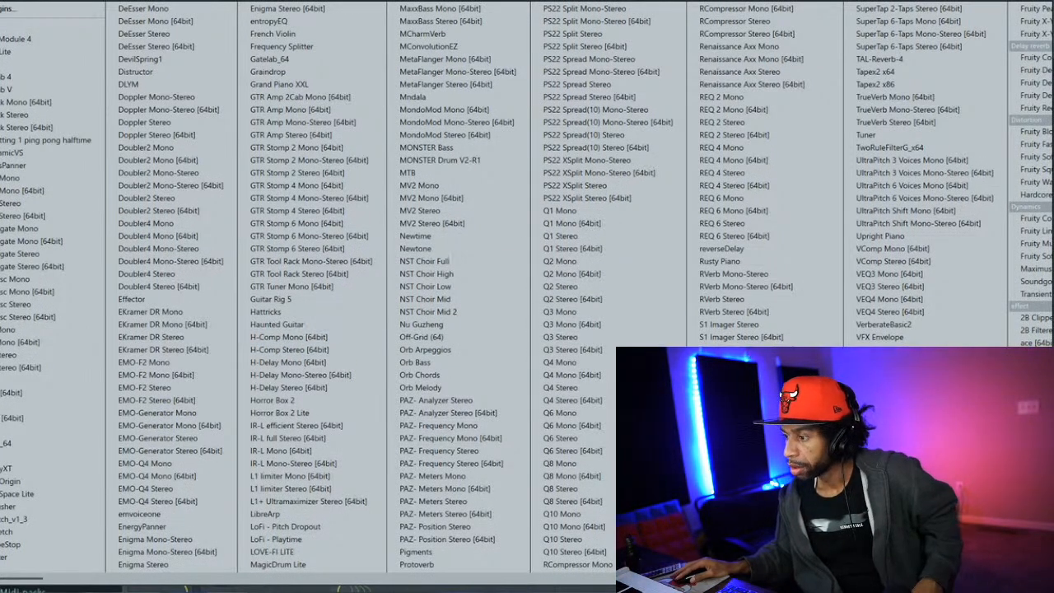
click(709, 476)
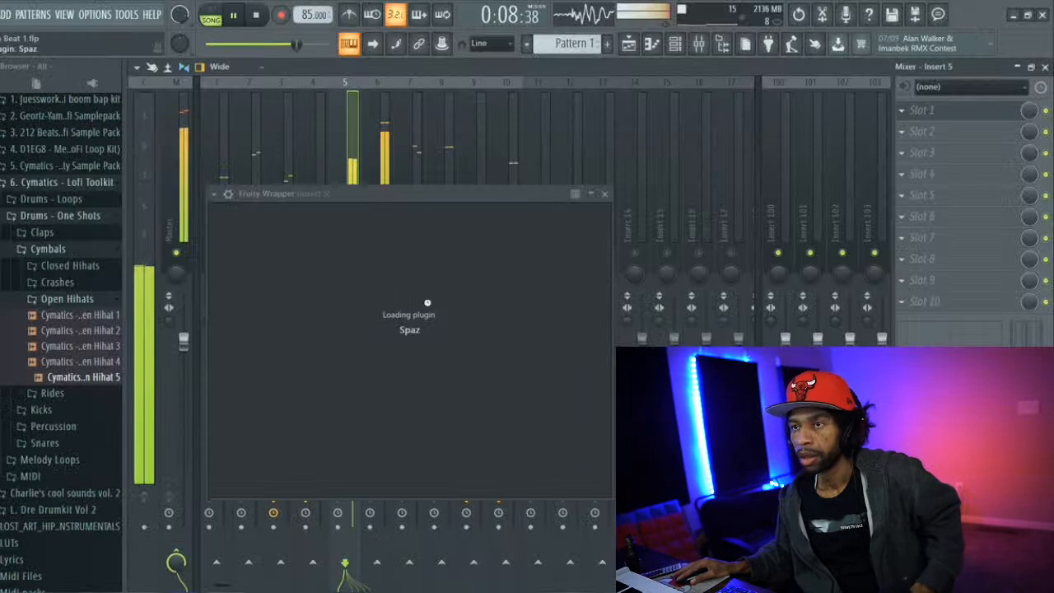
click(256, 19)
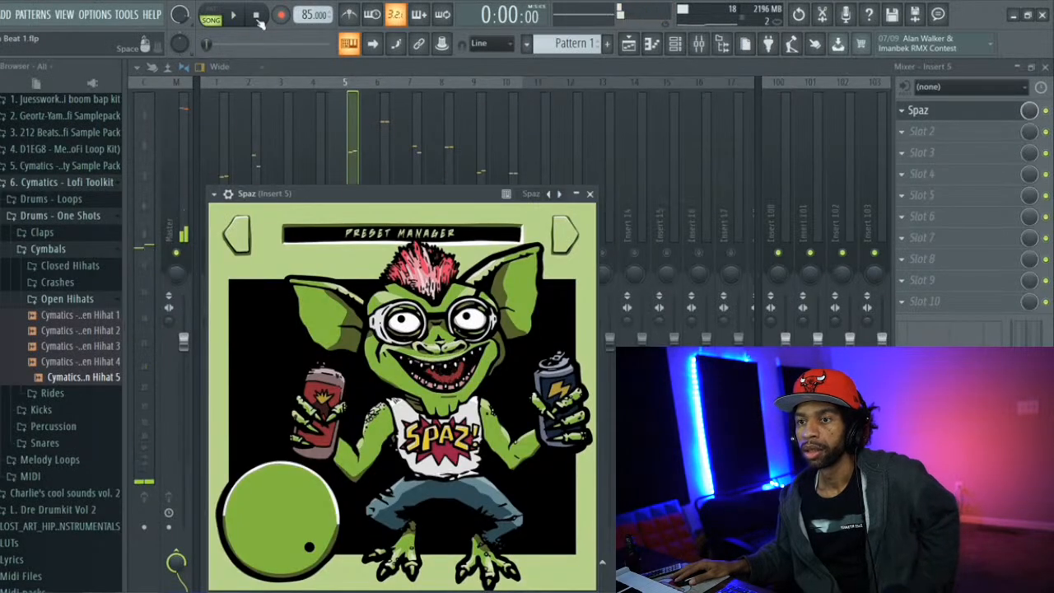
Load Fruity Soft Clipper into effect slot 1 of the Master mixer track
click(183, 142)
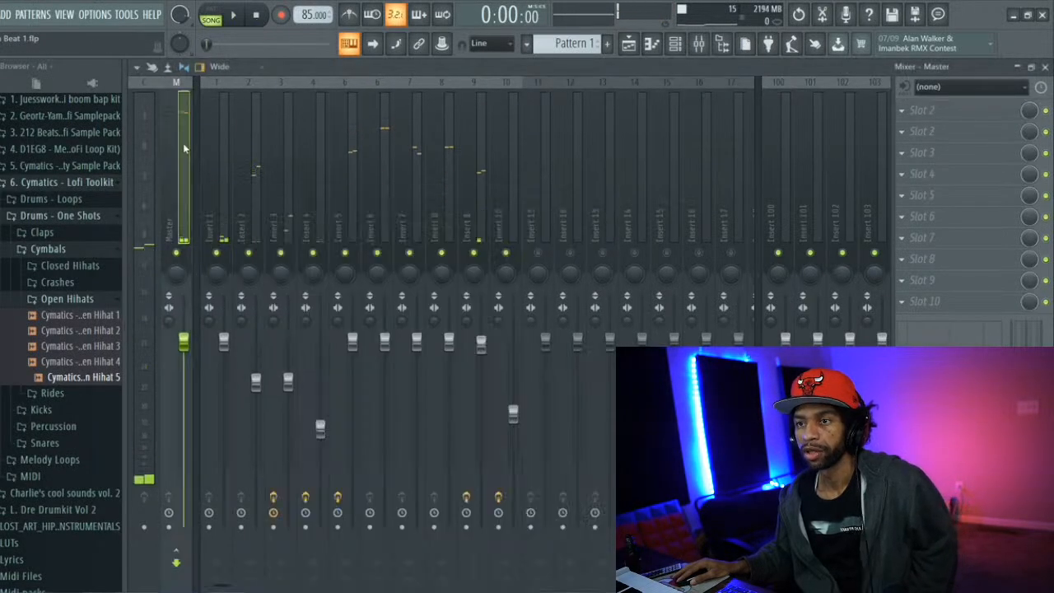
click(903, 111)
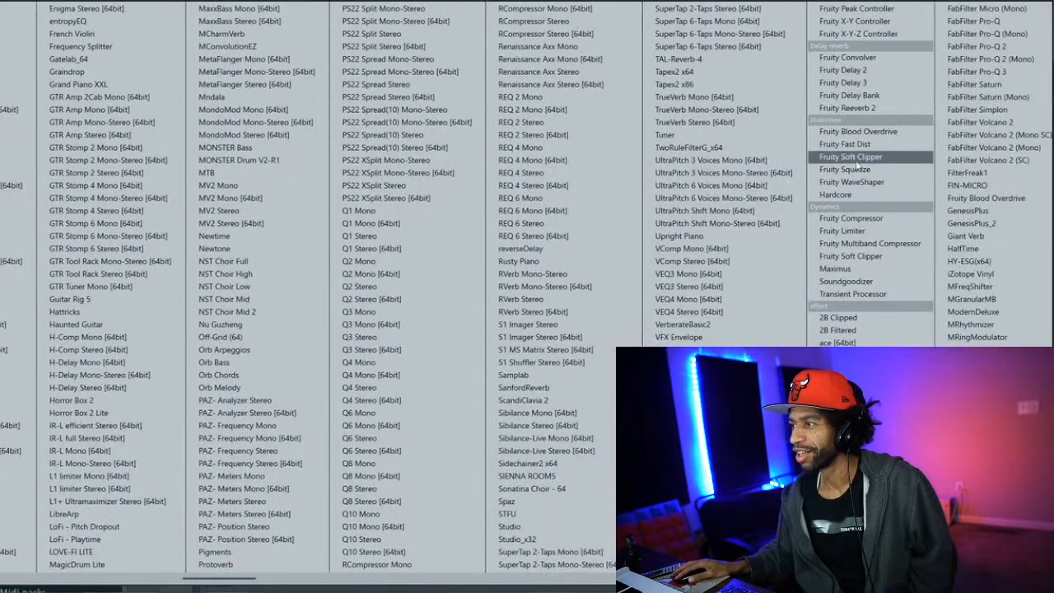
click(853, 157)
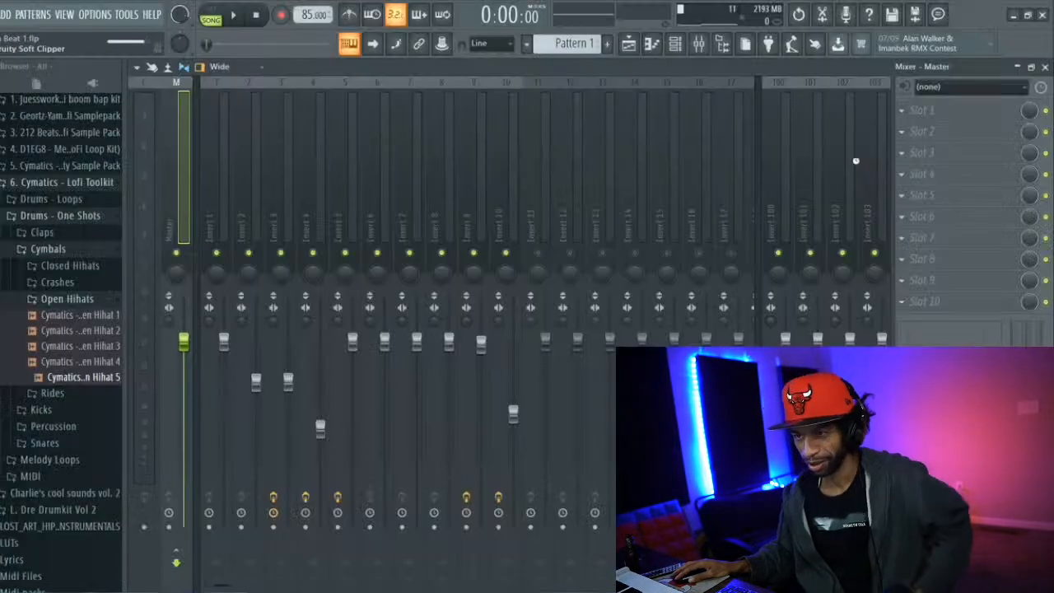
Audition the Ace preset in Spaz on mixer Insert 5 during playback, turning its large knob down to about halfway
click(348, 129)
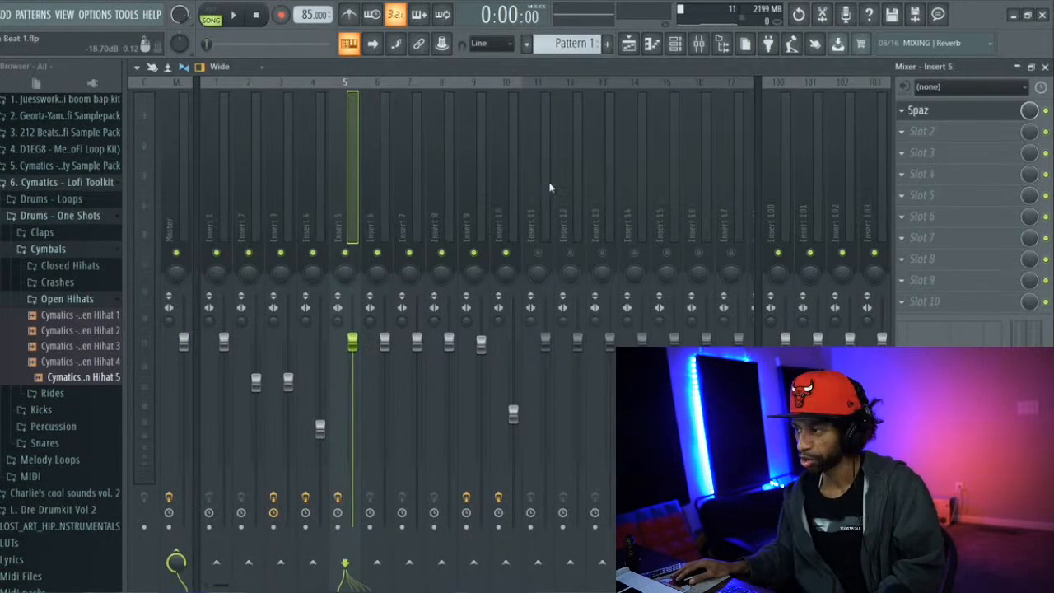
key(space)
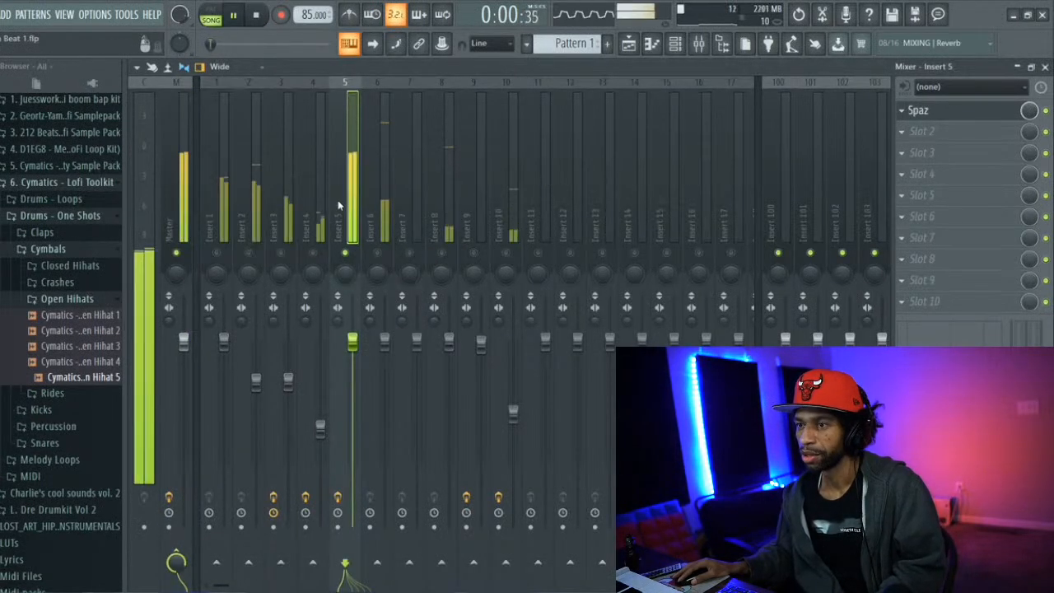
click(919, 110)
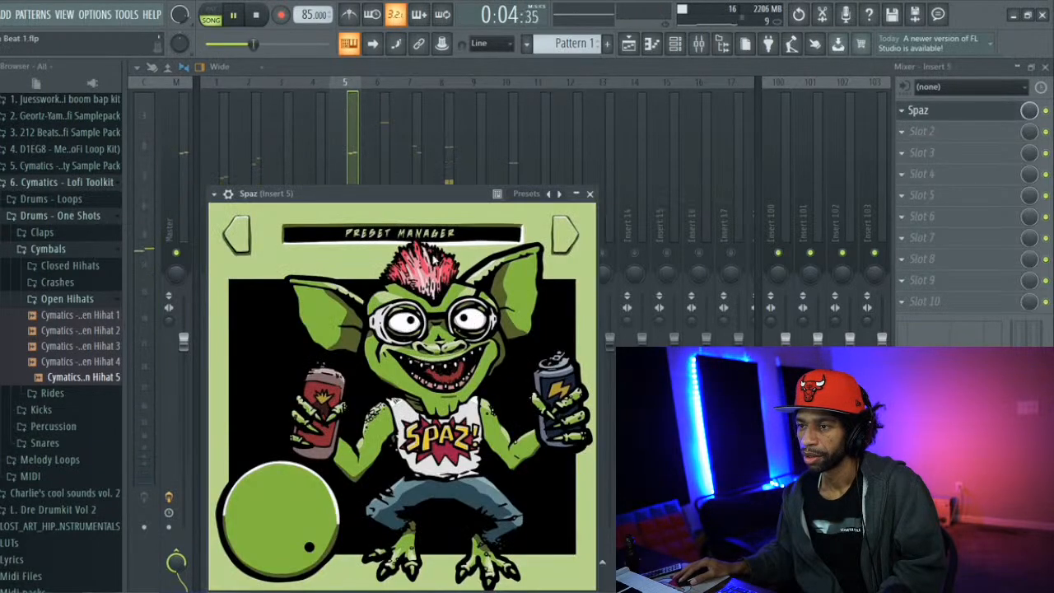
click(564, 233)
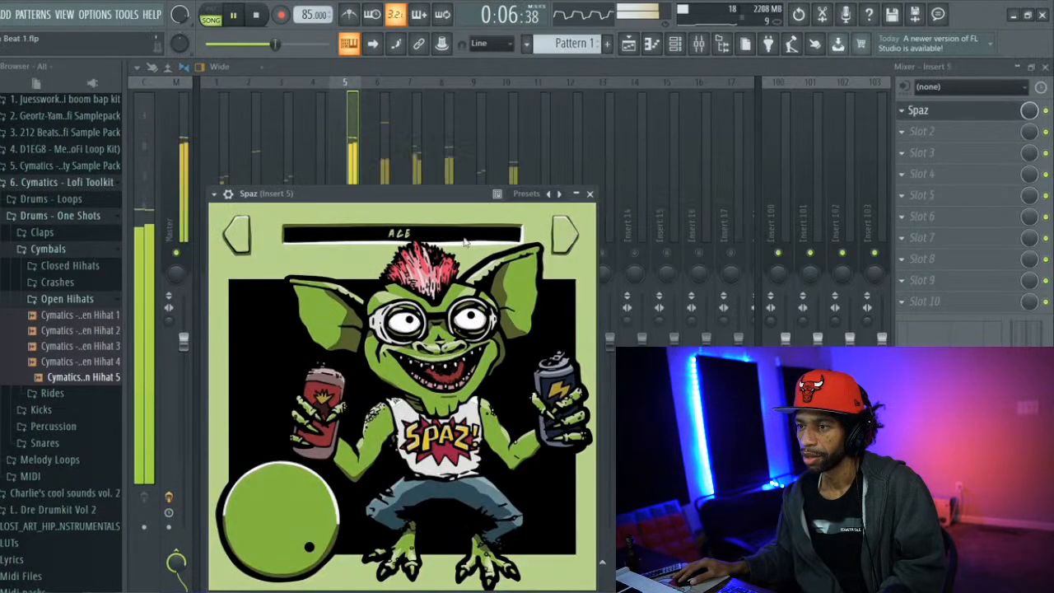
drag(295, 543, 294, 592)
drag(294, 553, 285, 589)
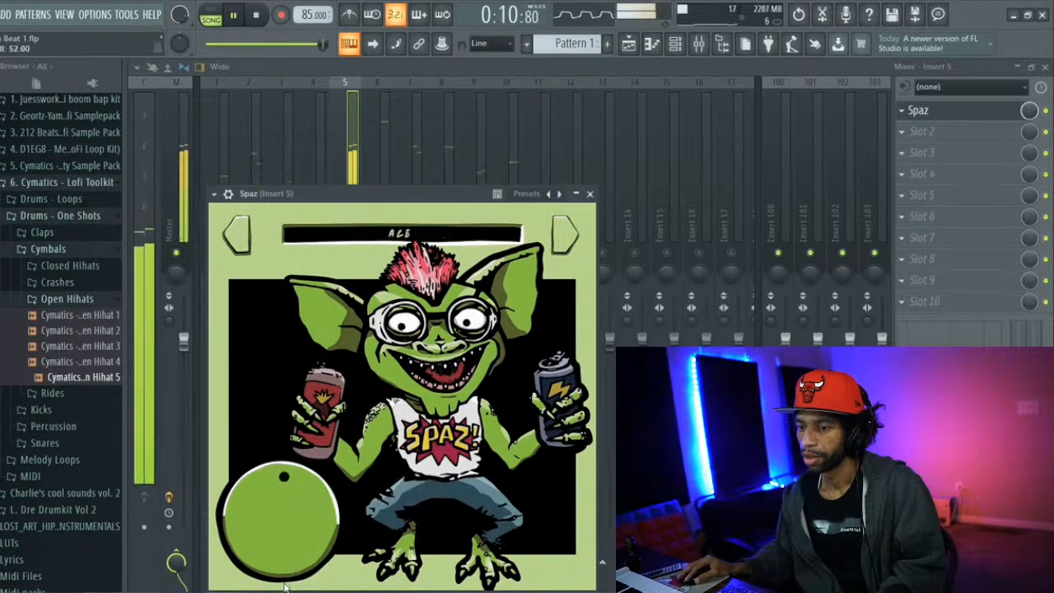
Try the Wizard preset in Spaz on Insert 5 with its large knob at about 55.6
click(288, 143)
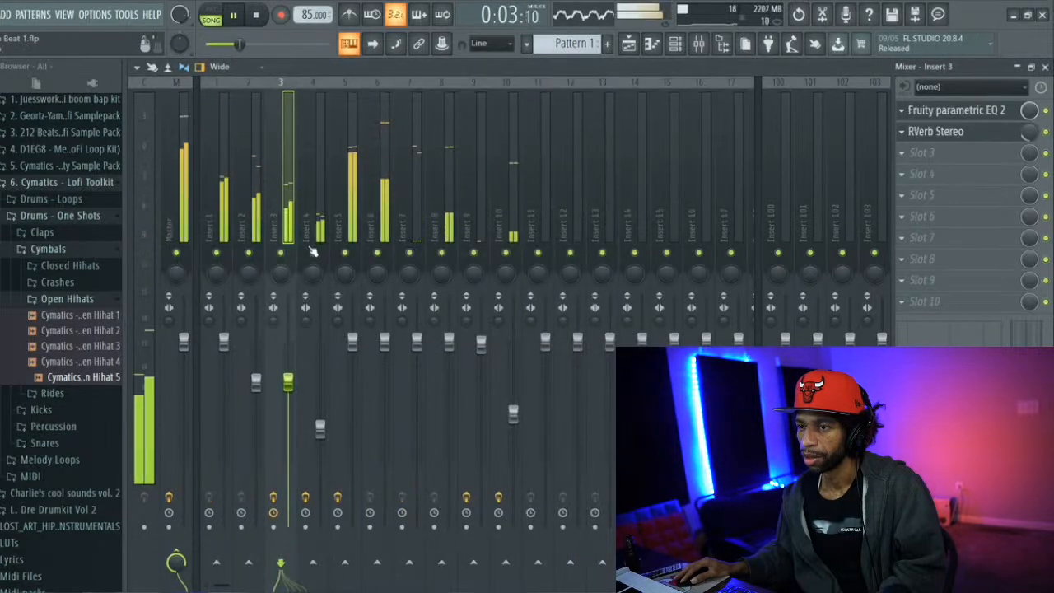
click(340, 188)
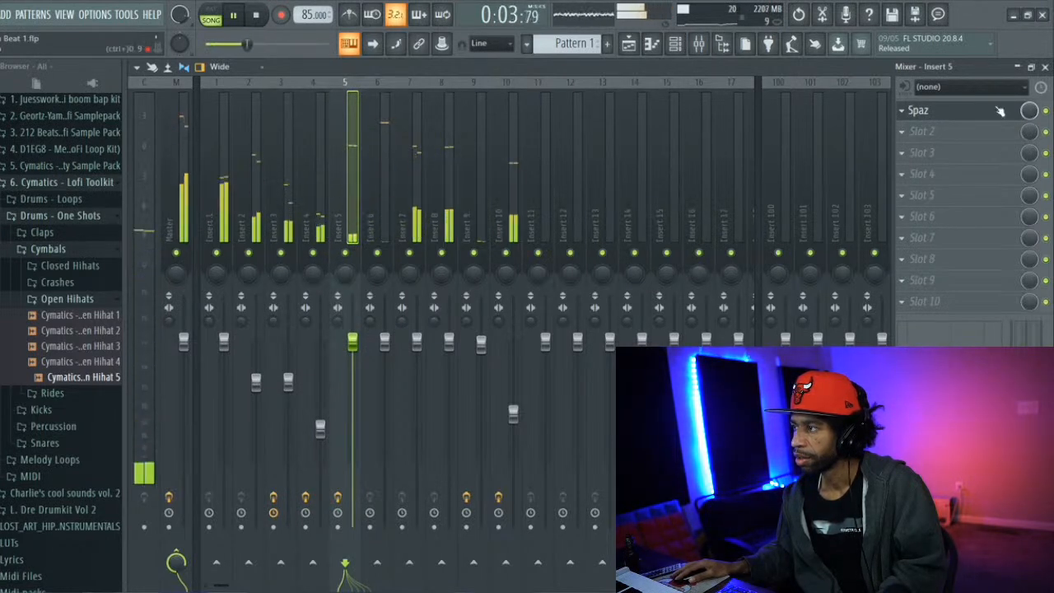
click(1009, 112)
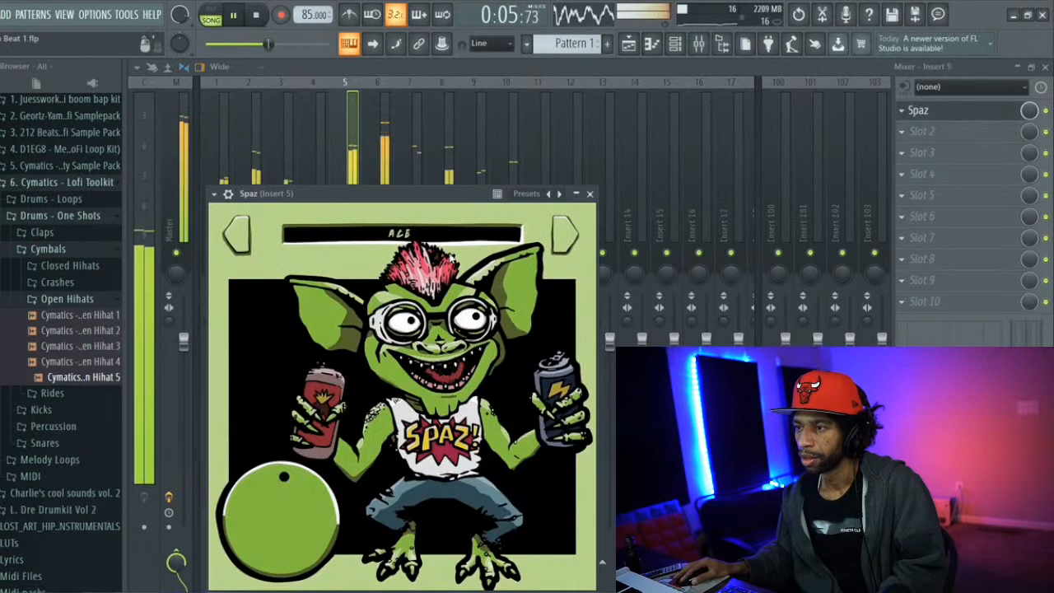
click(465, 234)
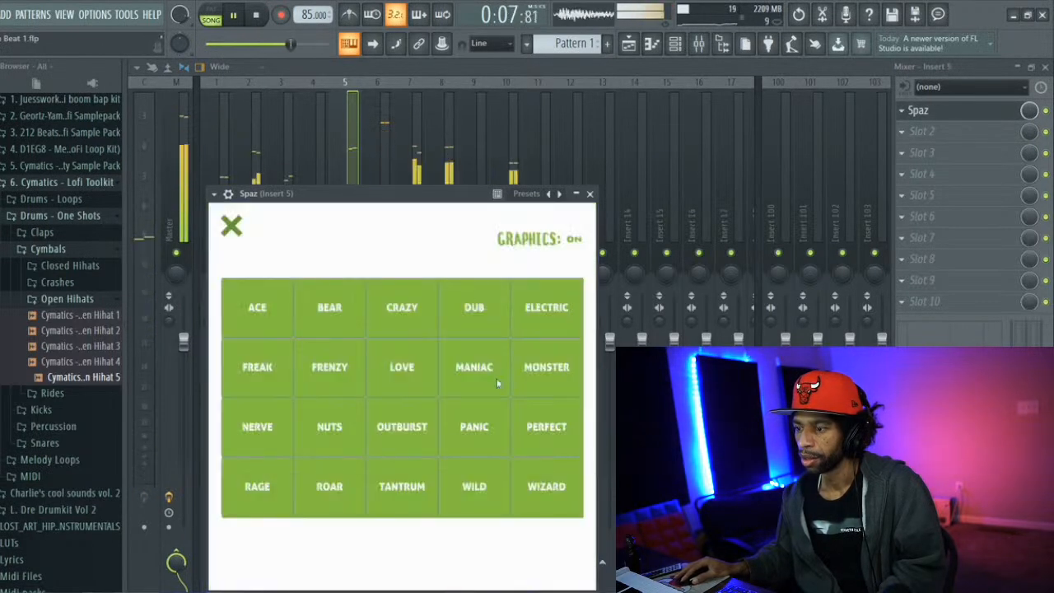
click(533, 494)
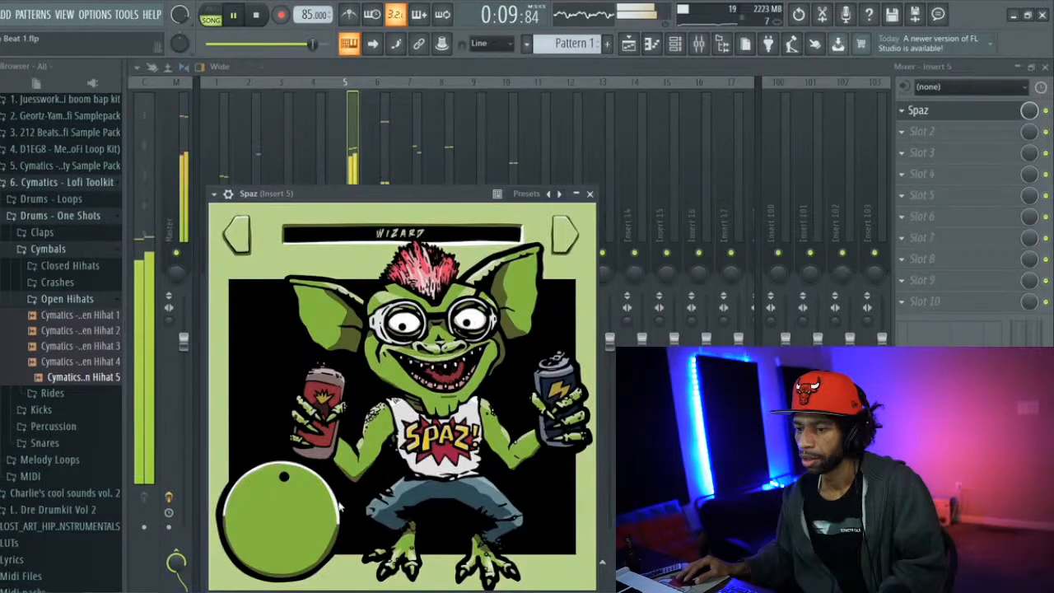
drag(289, 516, 312, 507)
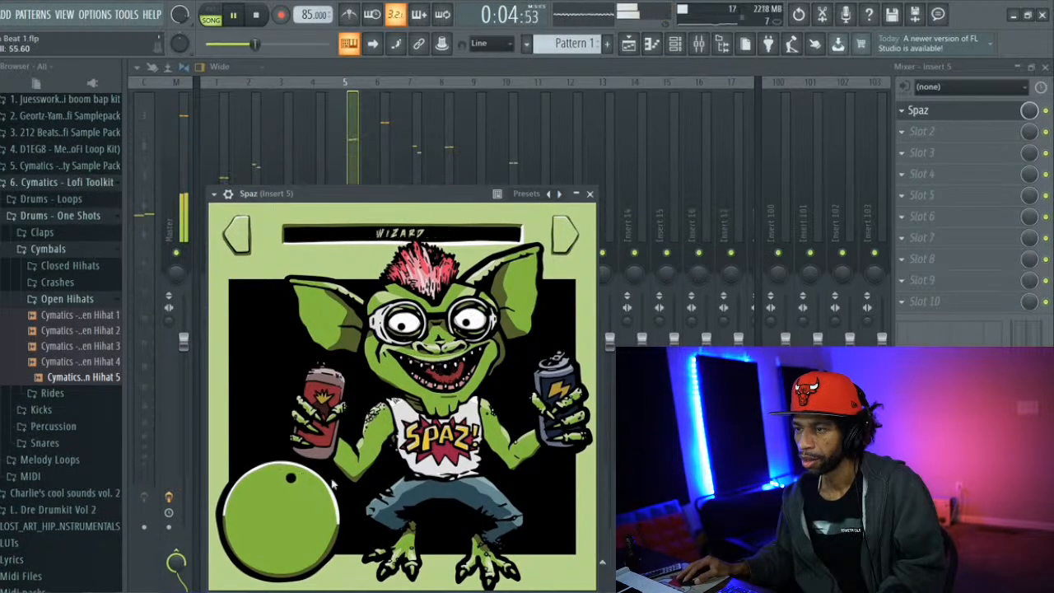
Try the Monster preset in Spaz with its large knob at about 59.2
click(419, 236)
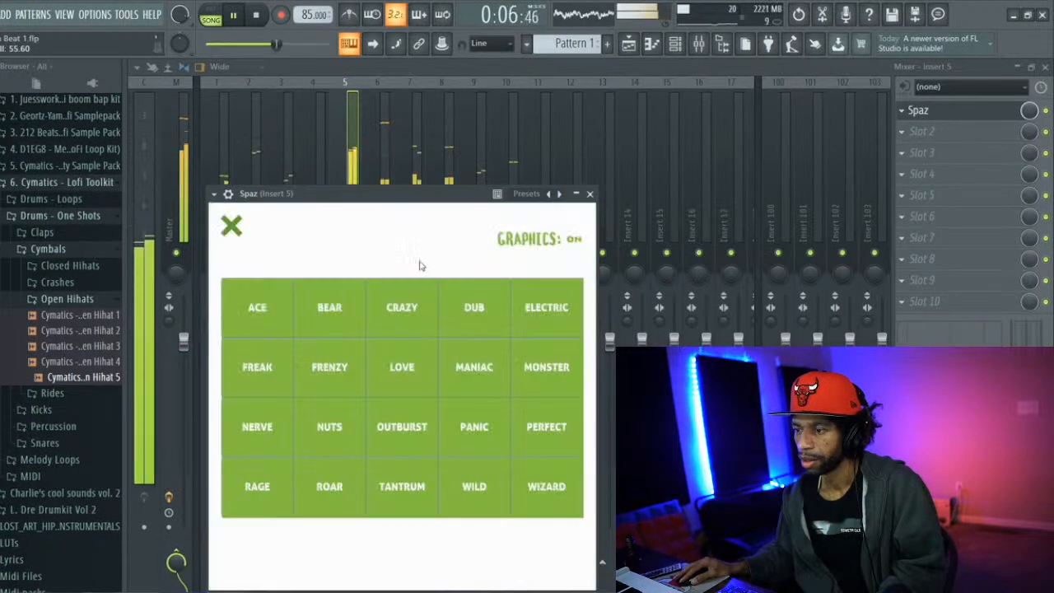
click(545, 368)
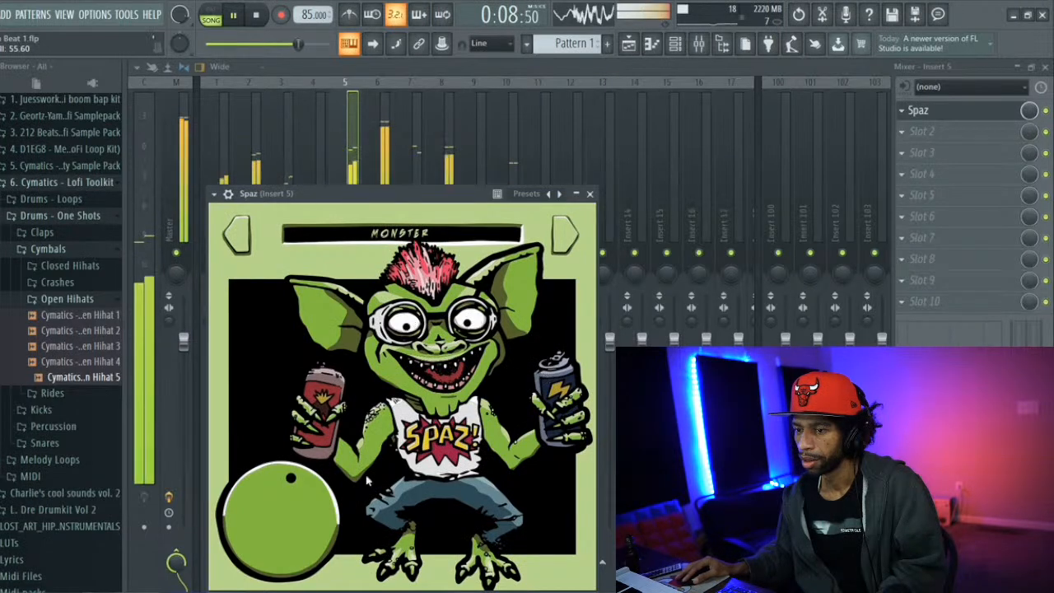
mouse_move(298, 515)
mouse_down()
mouse_move(296, 500)
mouse_move(299, 510)
mouse_up()
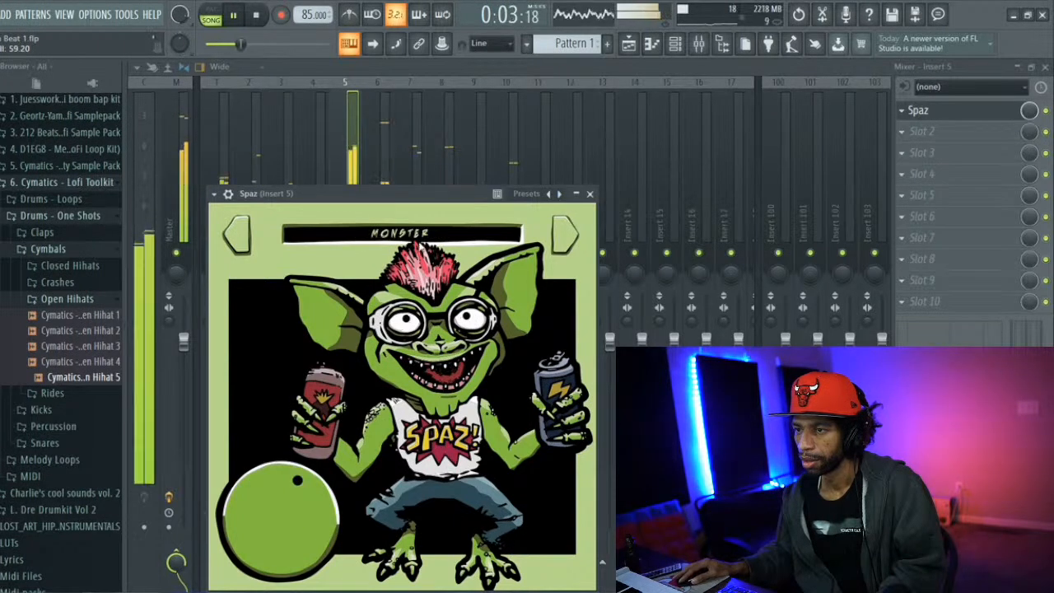
Switch Spaz to the Perfect preset, lower its large knob to about 30.4, close the plugin and stop playback
click(416, 235)
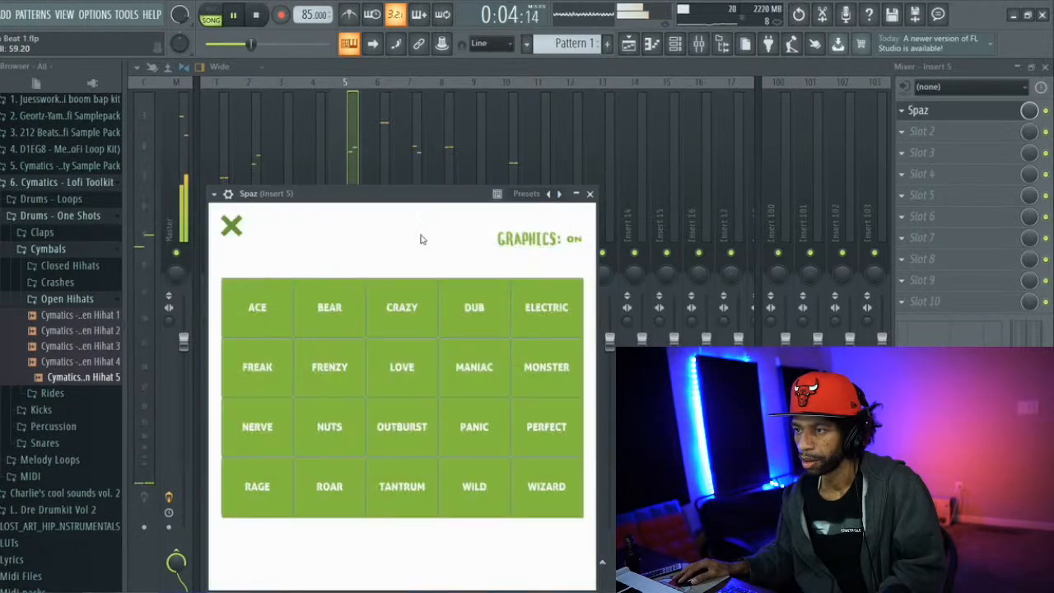
click(542, 415)
drag(291, 524, 279, 549)
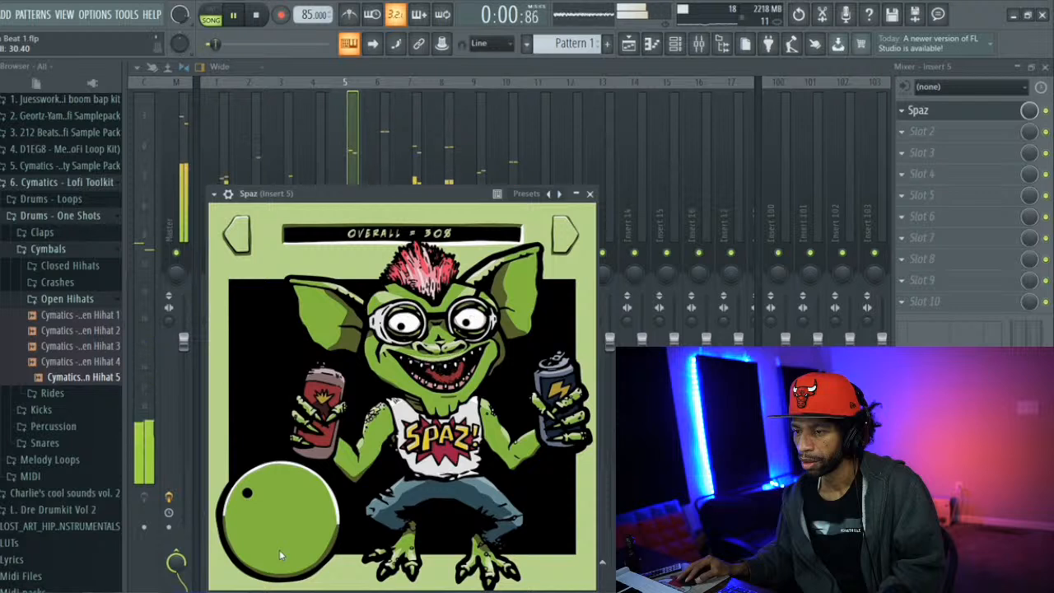
click(589, 194)
key(space)
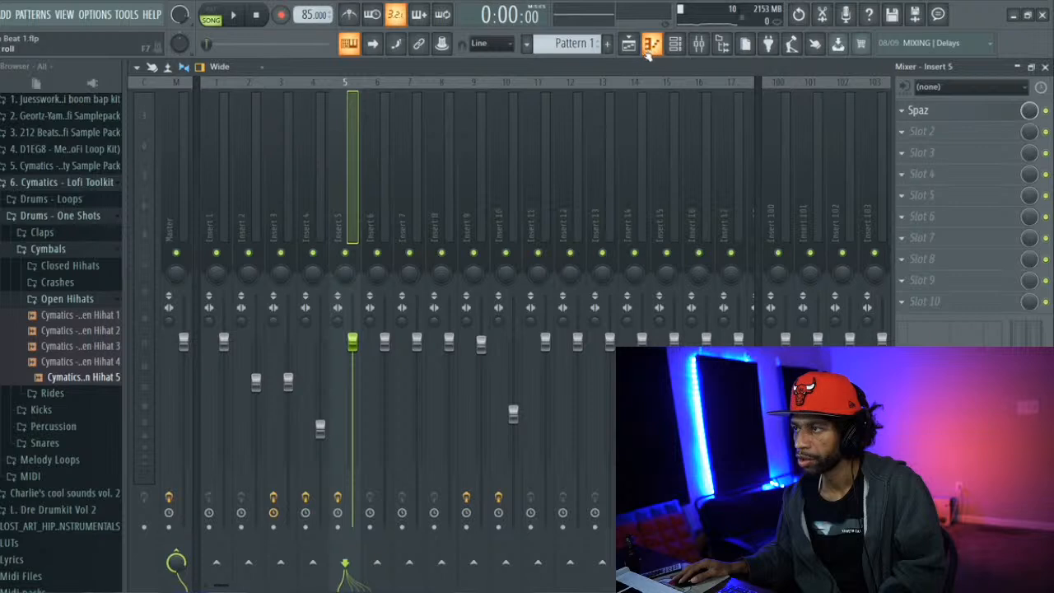
In the playlist, move both Lofi Top Loop clips to Track 4 and the Pattern 1 clip to Track 3
click(634, 48)
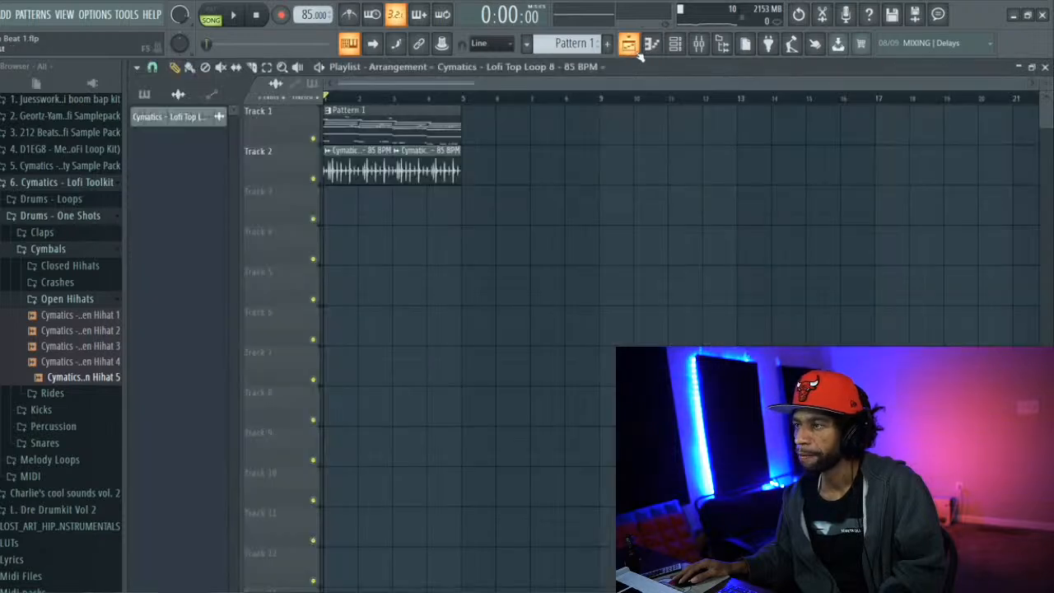
drag(360, 164, 348, 250)
drag(422, 161, 408, 235)
drag(381, 113, 379, 195)
Load the ShaperBox2 plugin into effect slot 2 of the Master mixer track
click(706, 44)
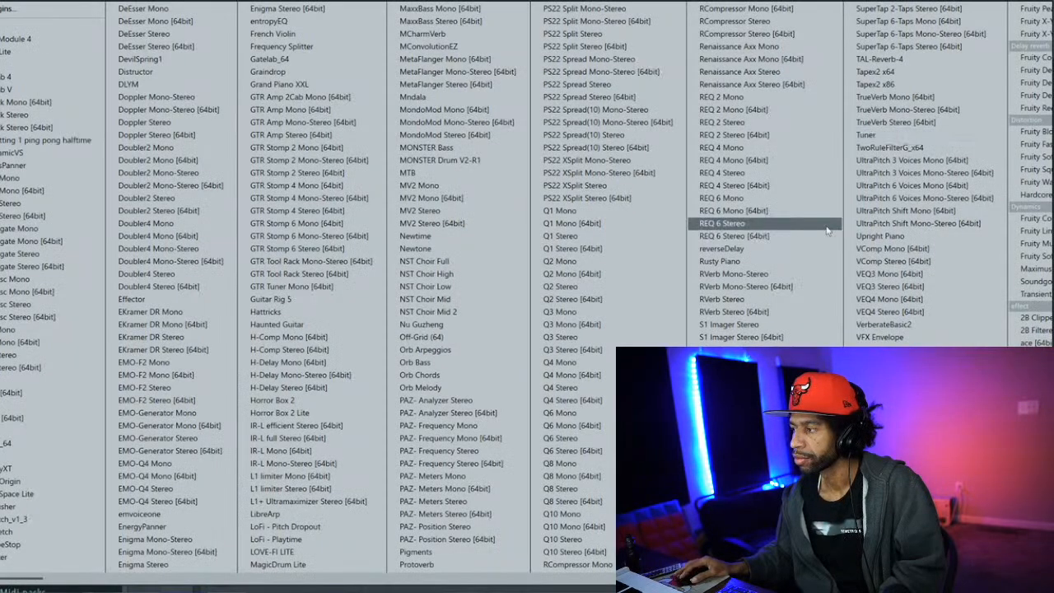
scroll(805, 234, right, 3)
scroll(817, 247, right, 2)
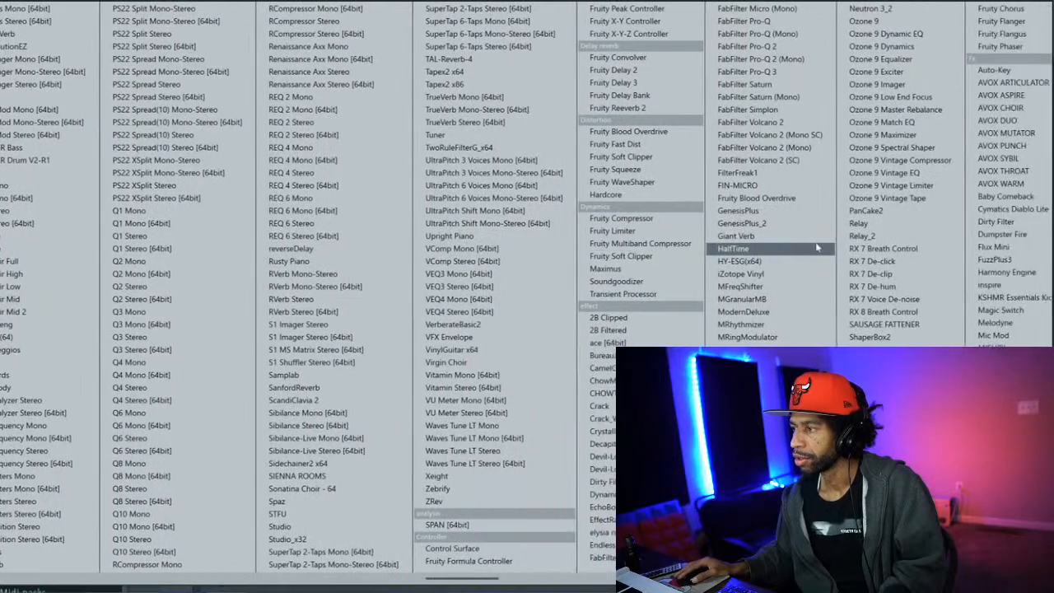
scroll(814, 246, right, 1)
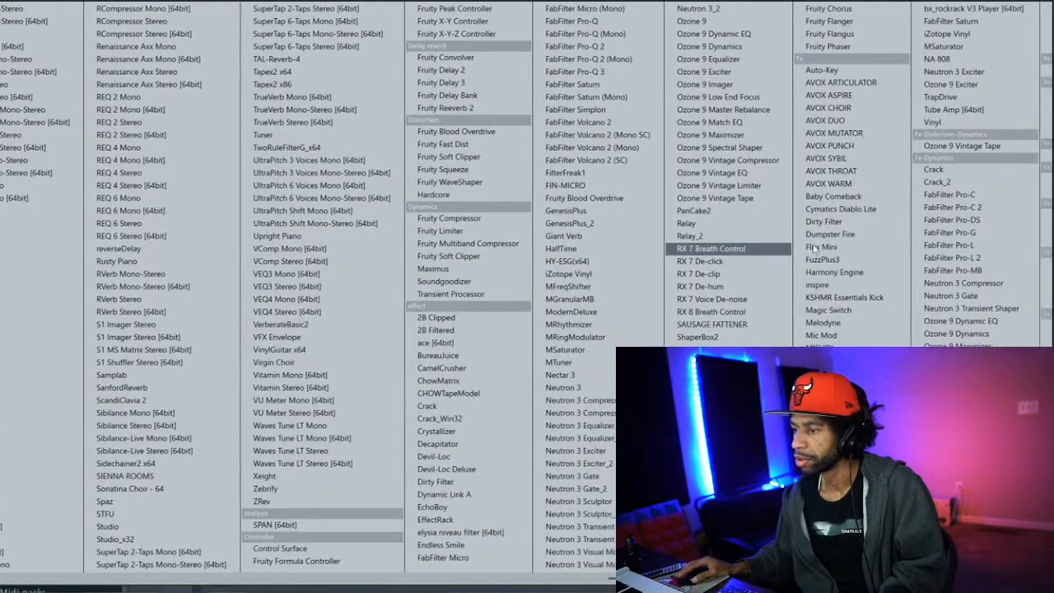
scroll(733, 311, right, 1)
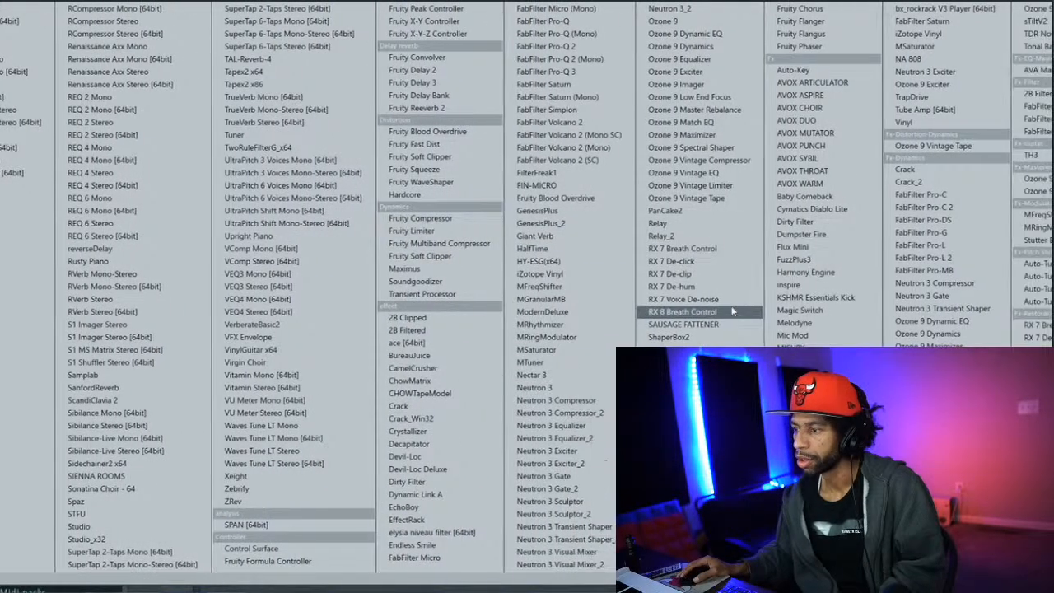
click(714, 339)
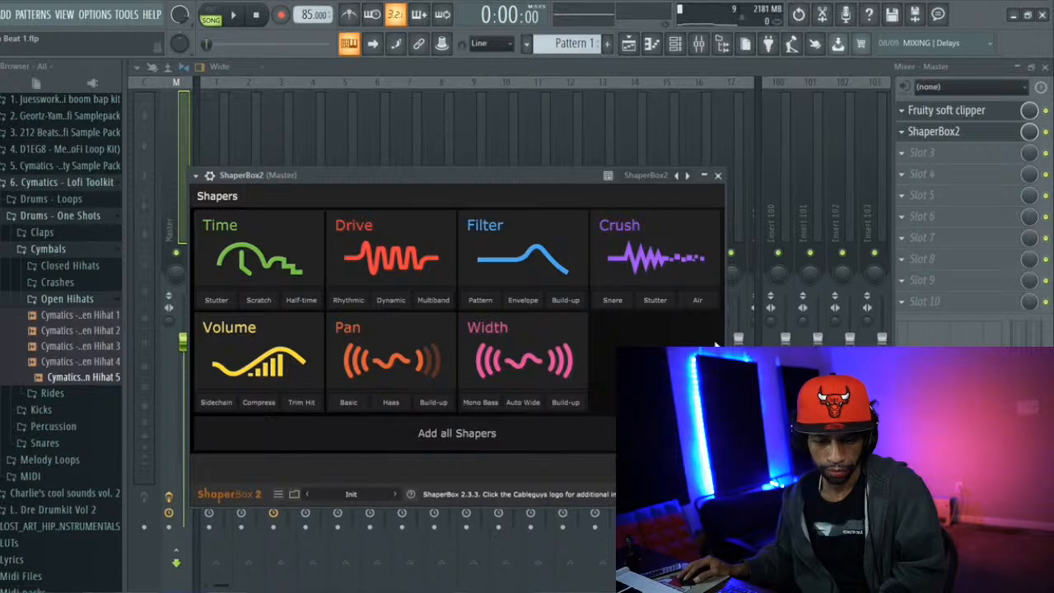
Check the effect slots of mixer Inserts 8, 4, 3, 2 and 1
click(437, 107)
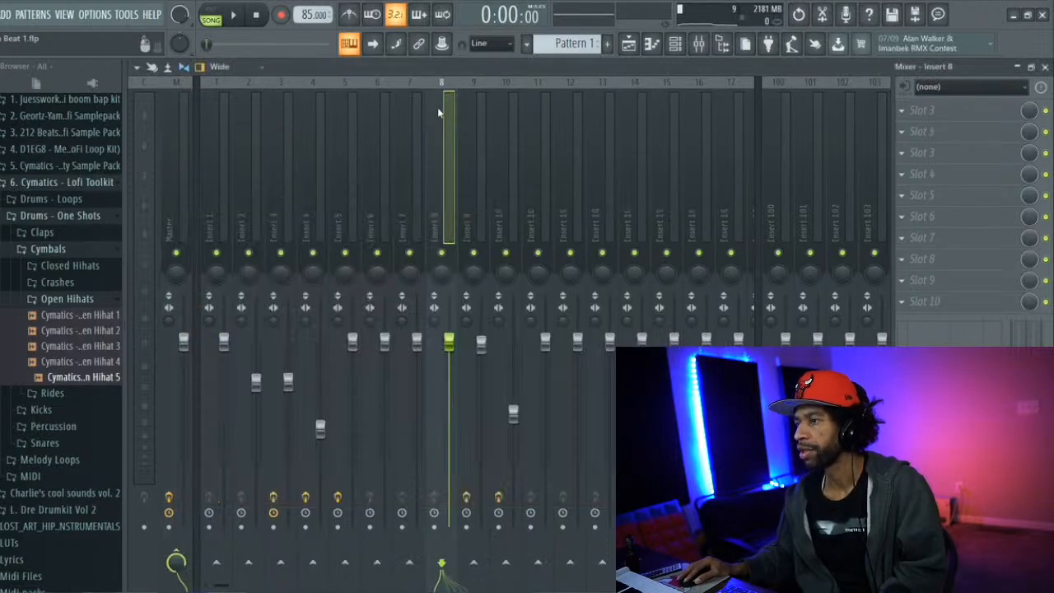
click(298, 185)
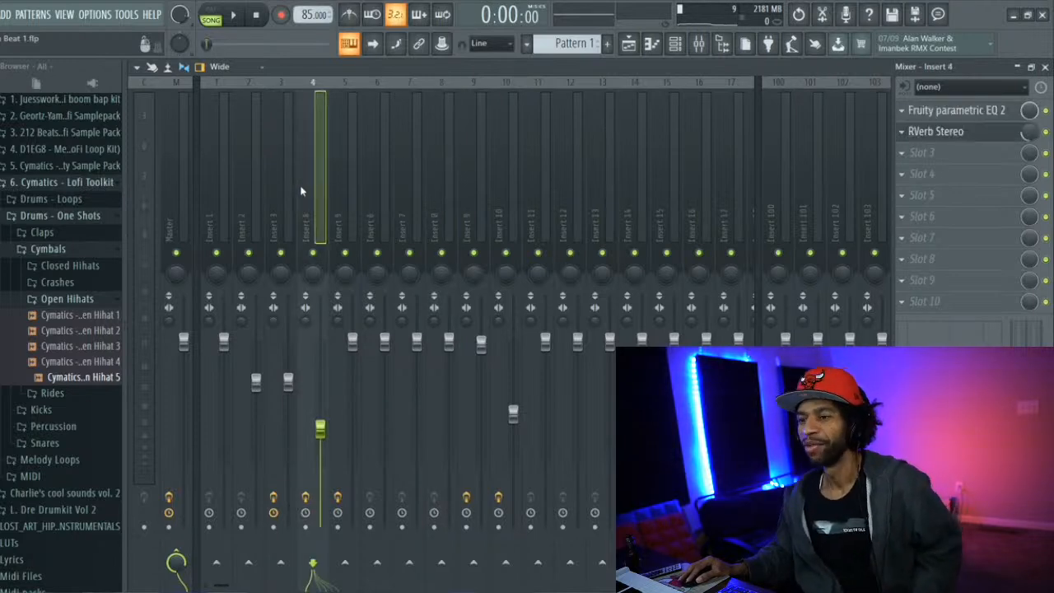
click(283, 188)
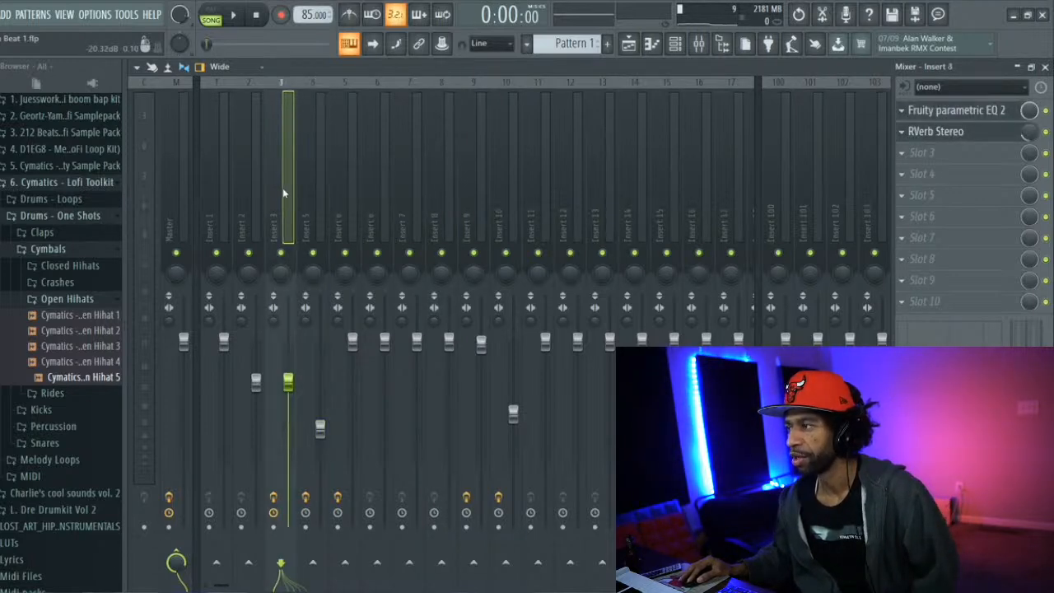
click(255, 200)
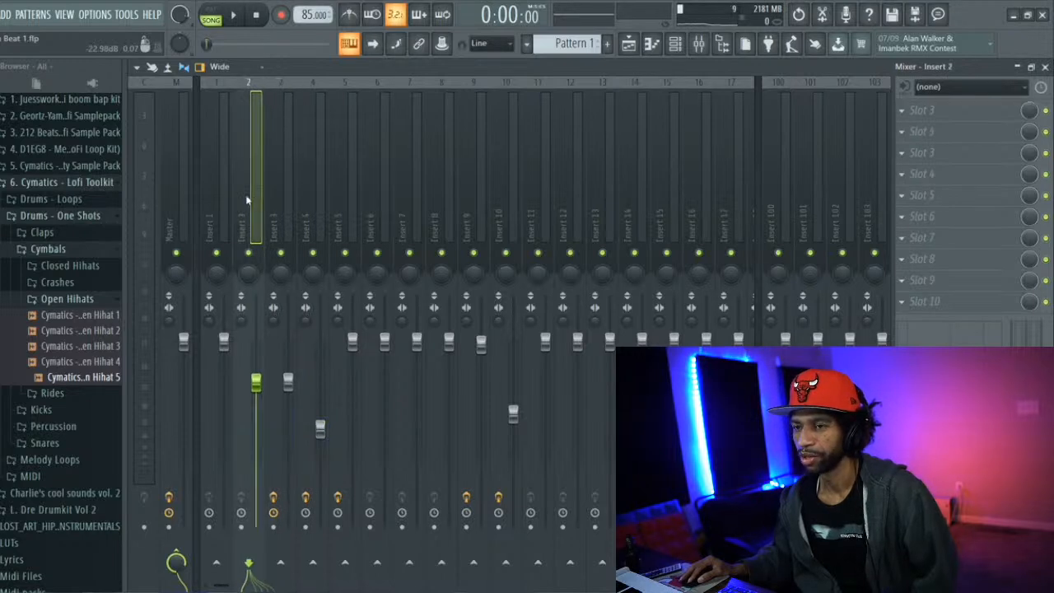
click(225, 212)
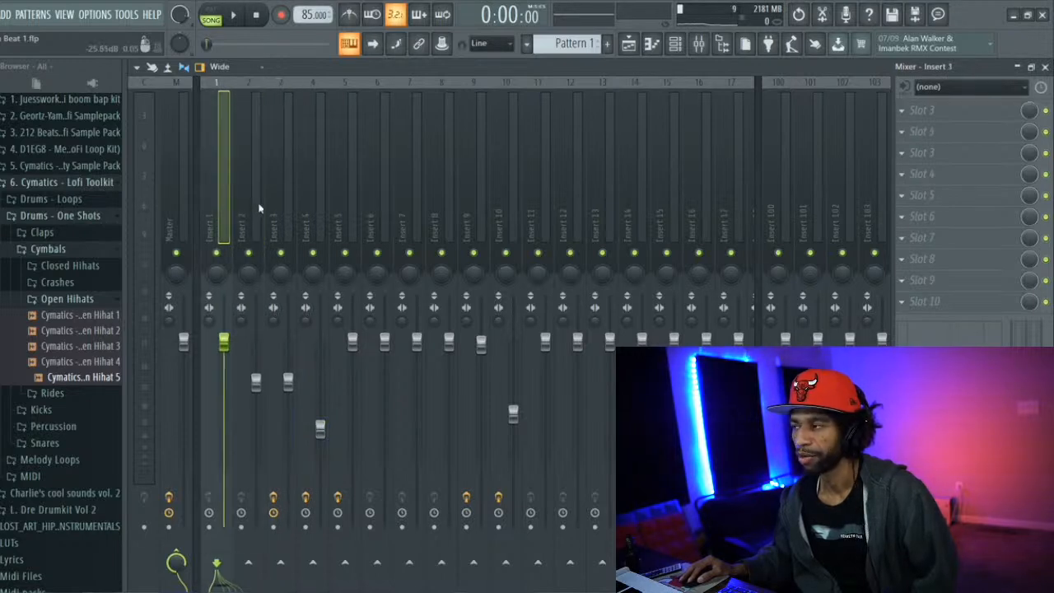
click(259, 208)
click(228, 208)
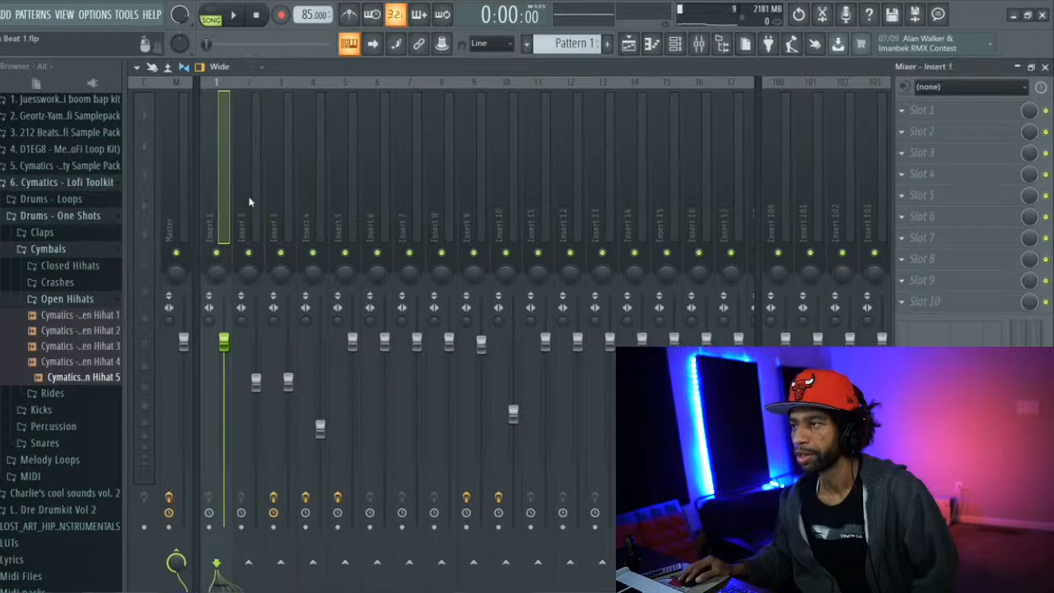
Open the first Omnisphere channel's instrument from the channel rack and show its FX page
click(677, 45)
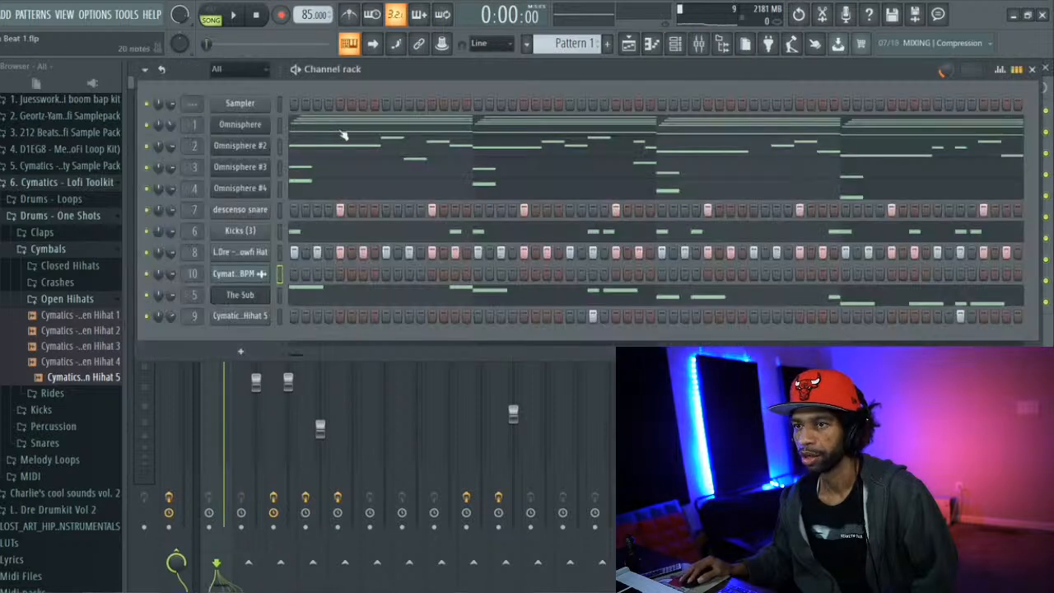
click(240, 123)
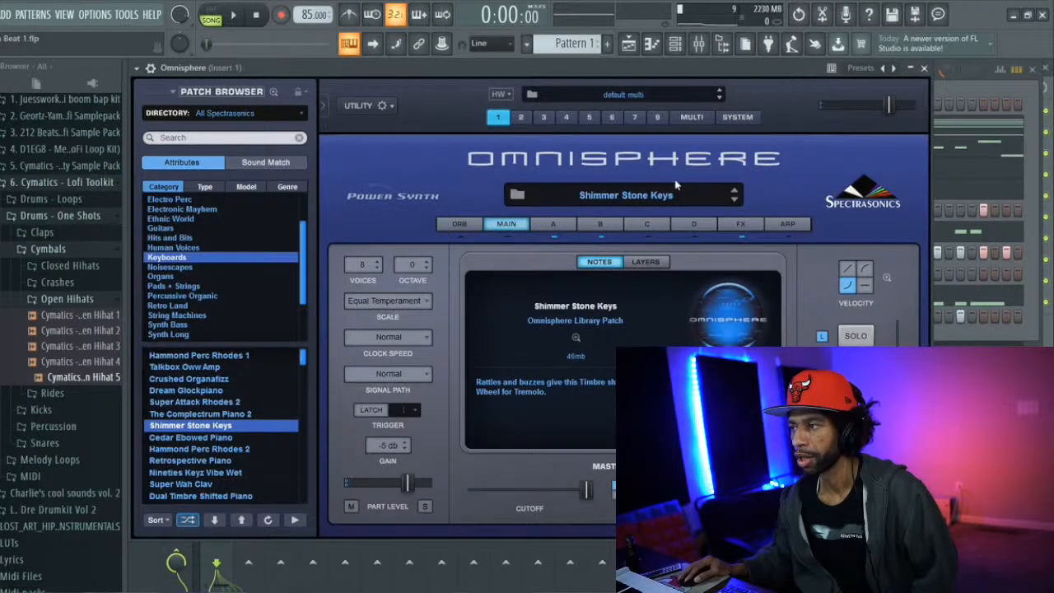
click(742, 225)
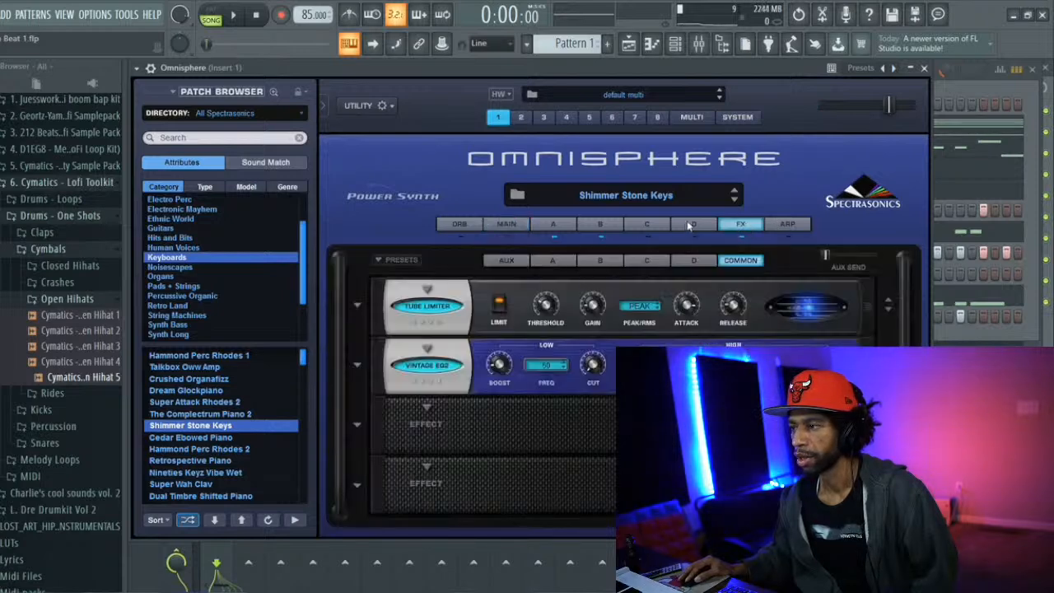
Examine the D, C, B, A and Aux effect racks and the layer D and C pages of the Shimmer Stone Keys patch
click(685, 262)
click(647, 262)
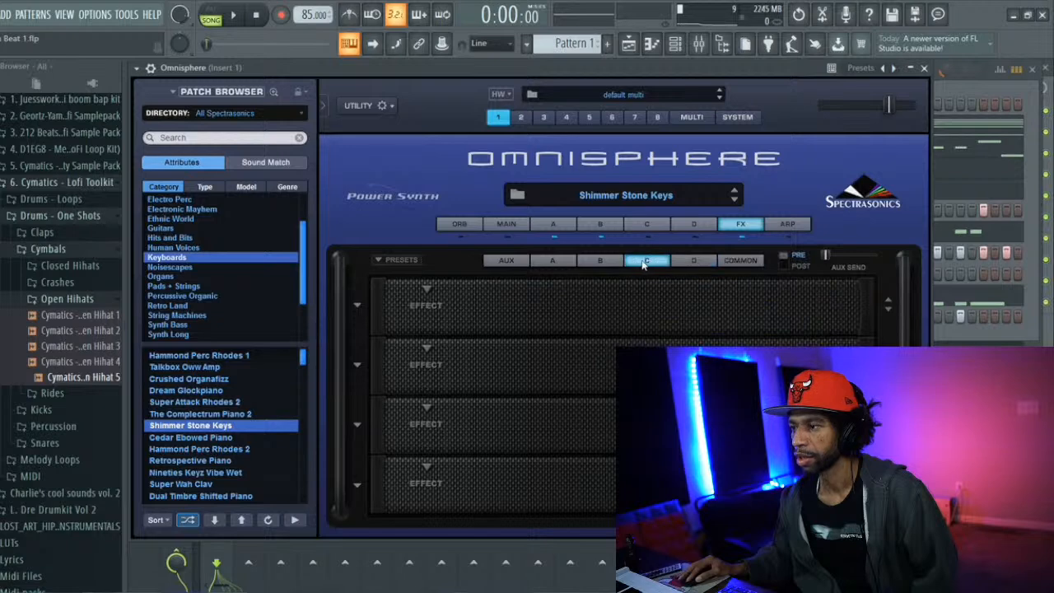
click(598, 267)
click(559, 262)
click(522, 266)
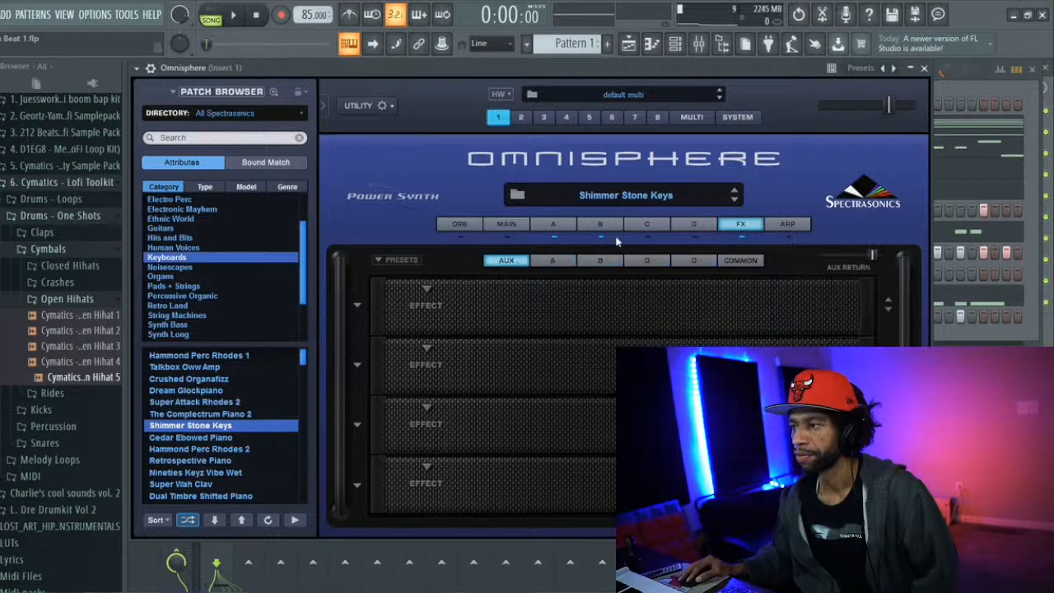
click(696, 223)
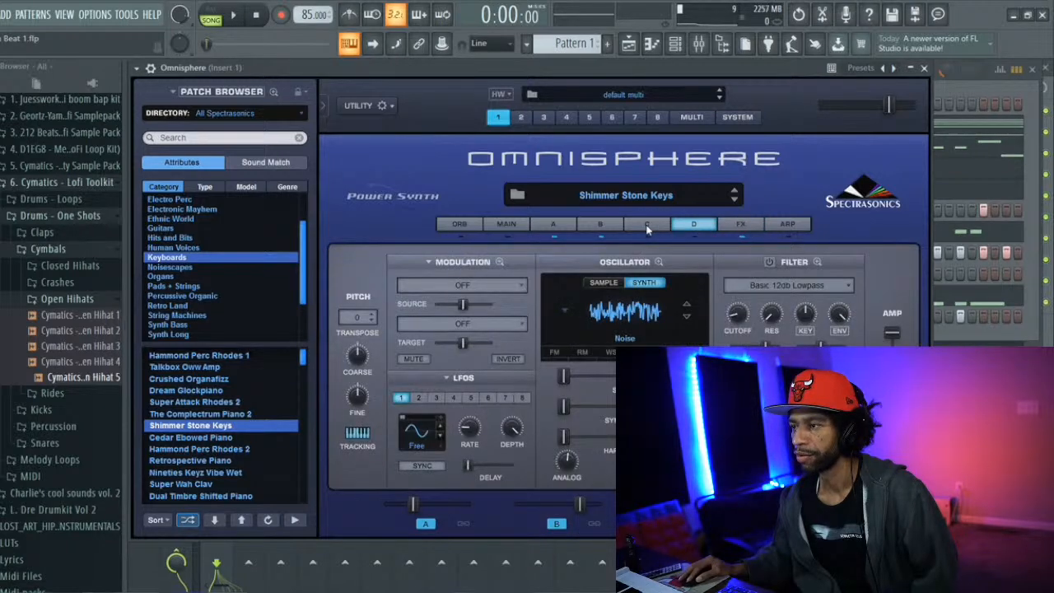
click(647, 228)
click(741, 226)
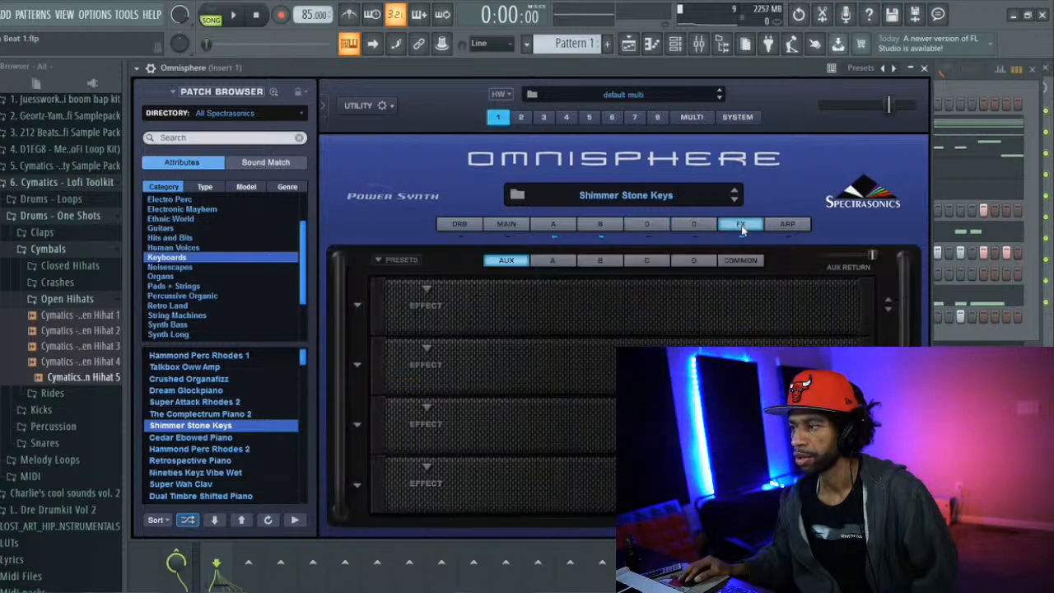
click(698, 225)
click(730, 228)
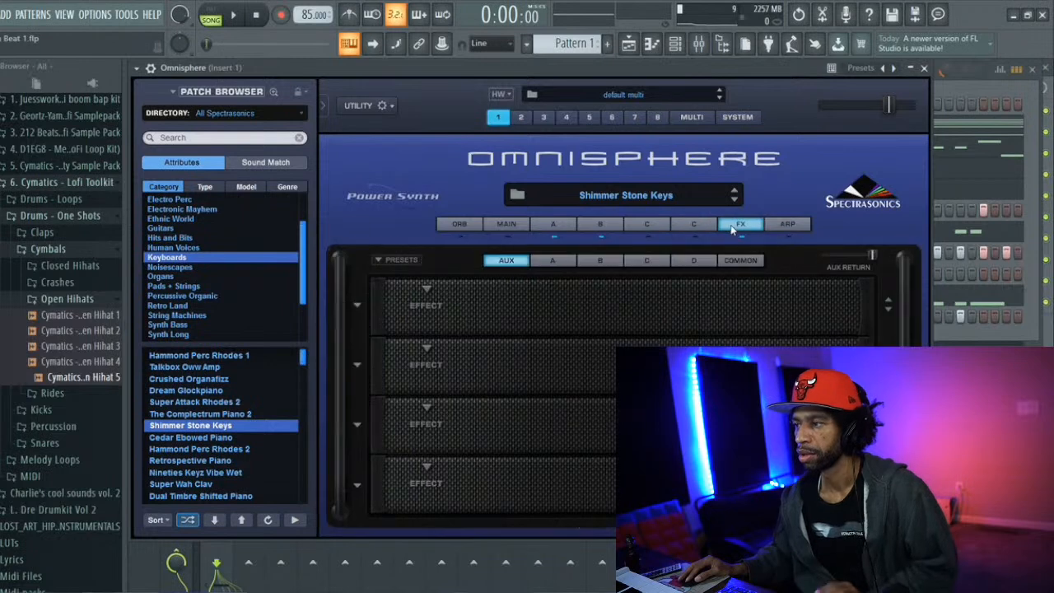
Play the song while checking the patch's A, B, C, D and Common effect racks, and stop playback
key(space)
click(555, 263)
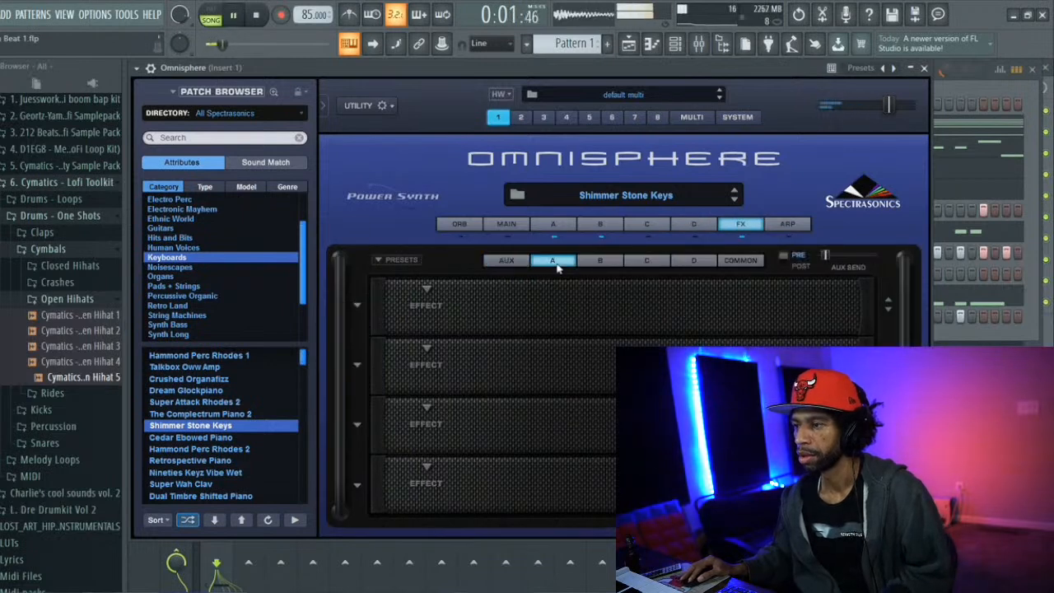
click(599, 260)
click(647, 260)
click(693, 260)
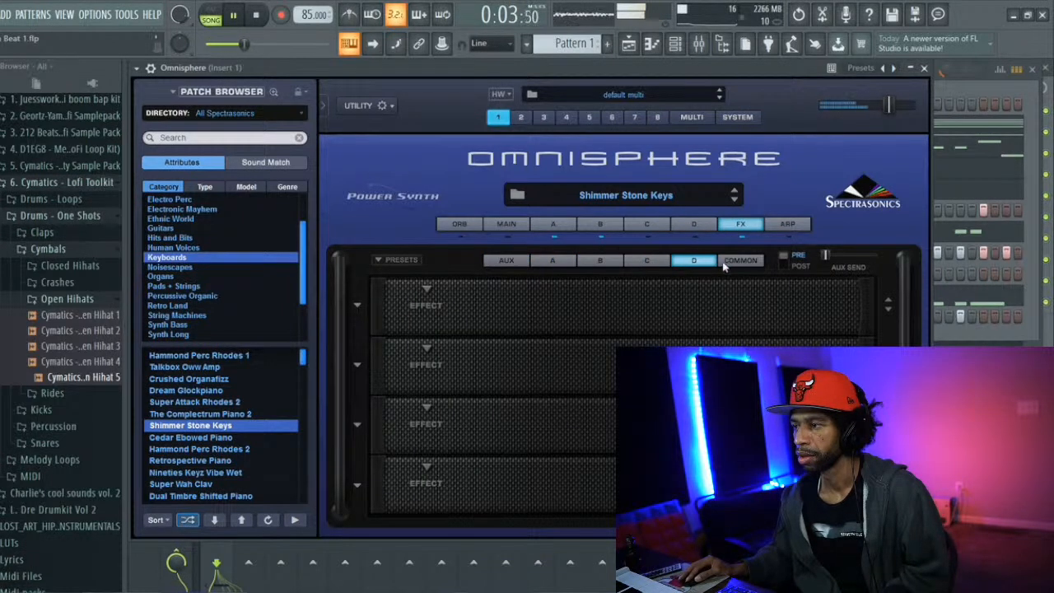
click(724, 262)
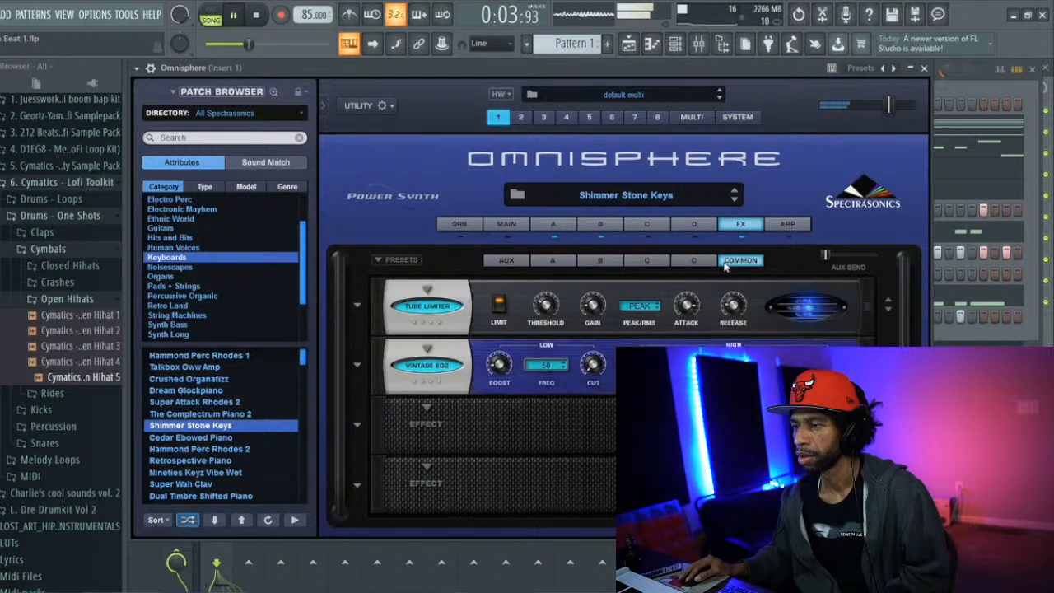
click(948, 85)
key(space)
Check the Layers, arpeggiator and FX pages of the Omnisphere #2 instrument, close it and return to the mixer
click(245, 145)
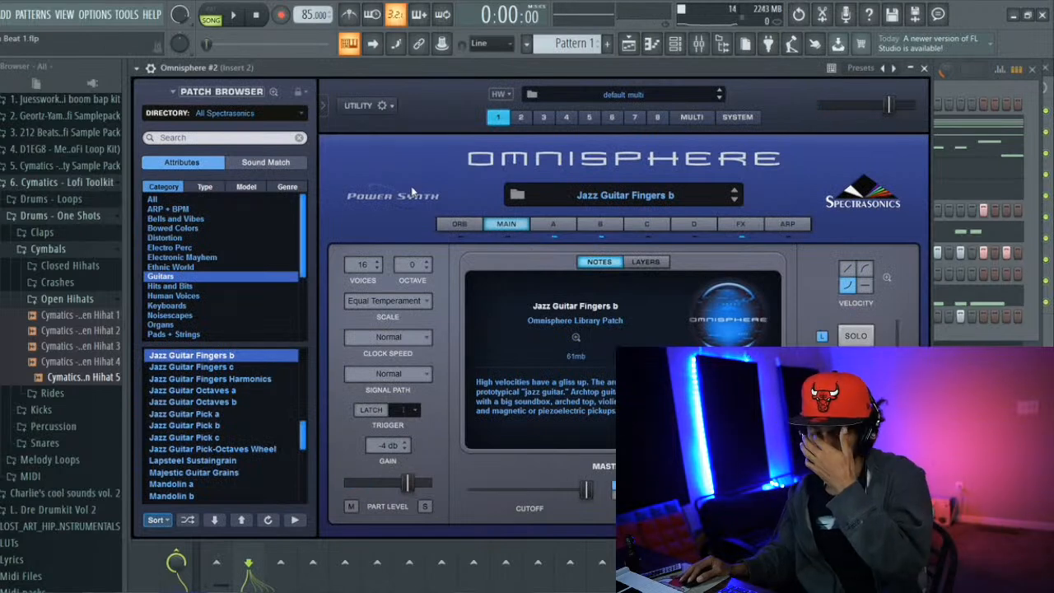
click(645, 262)
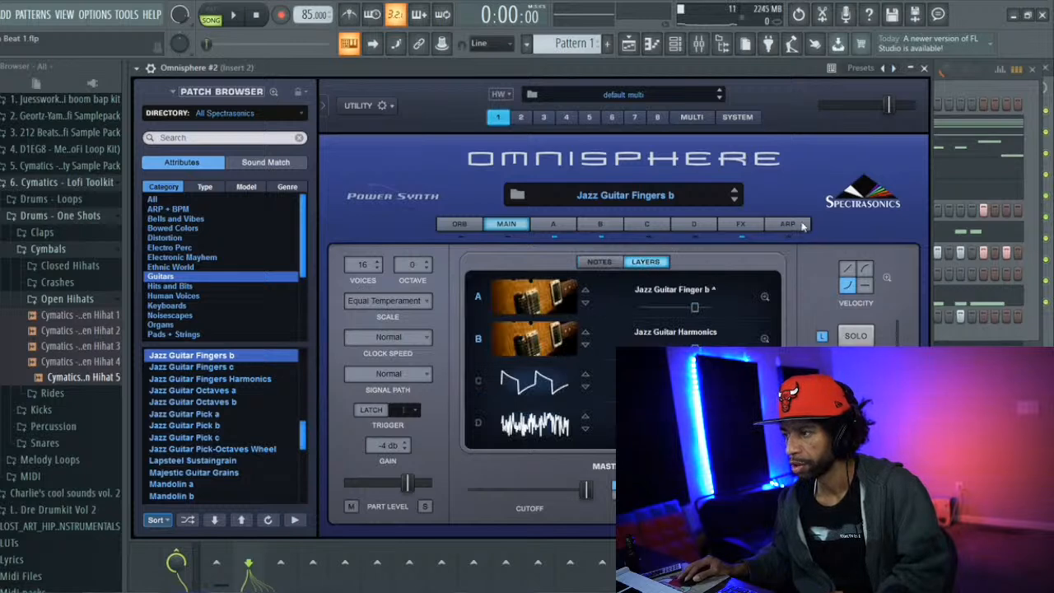
click(788, 224)
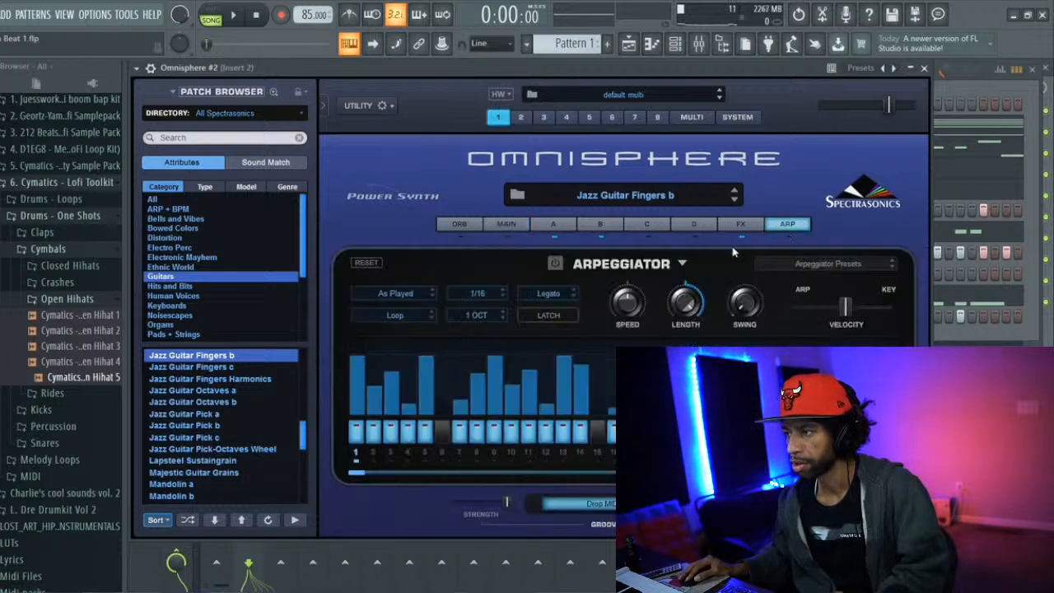
click(738, 224)
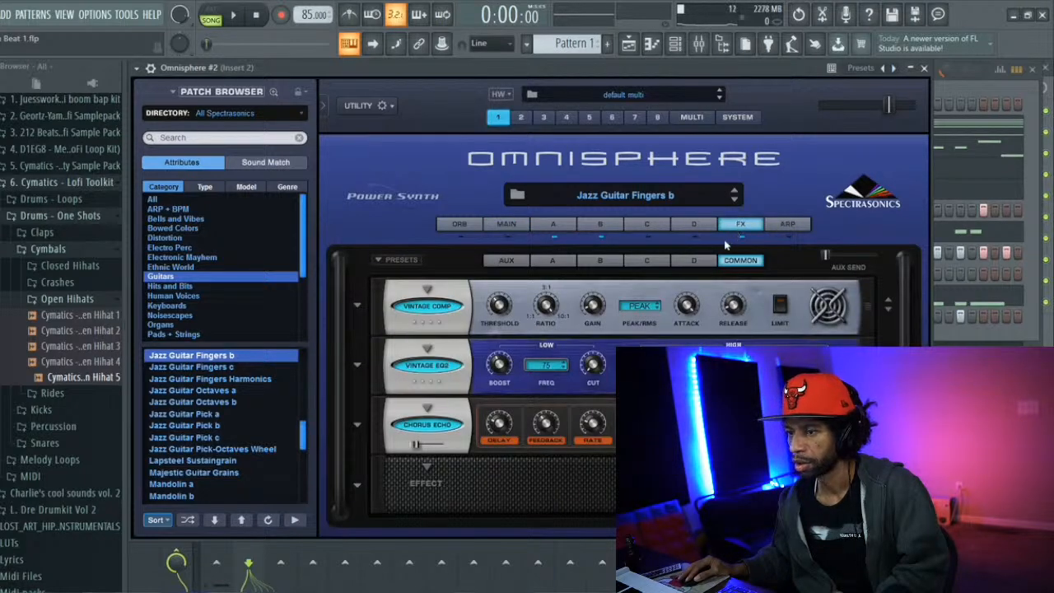
key(Escape)
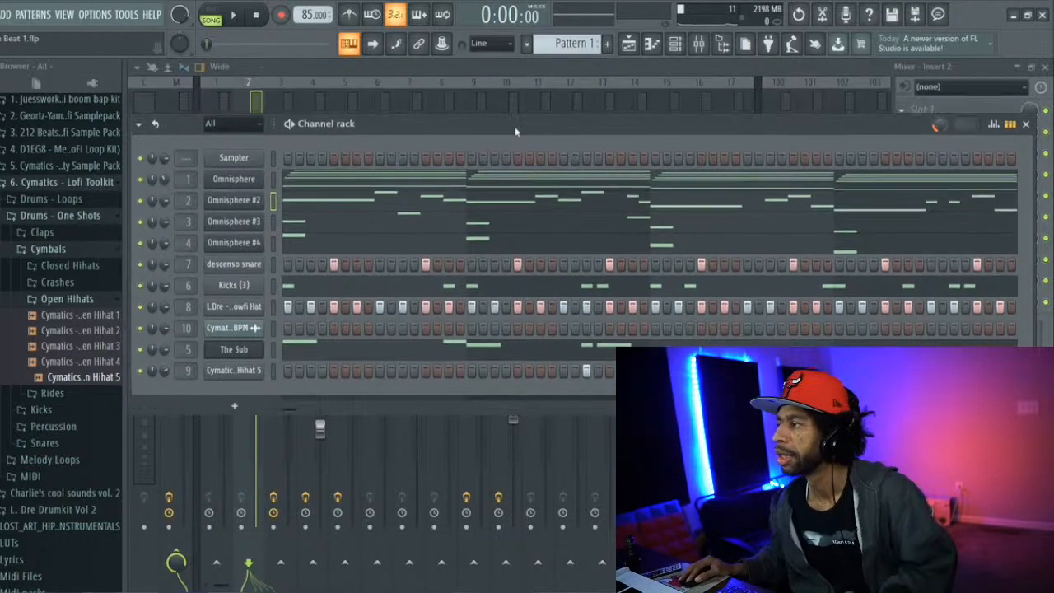
key(F9)
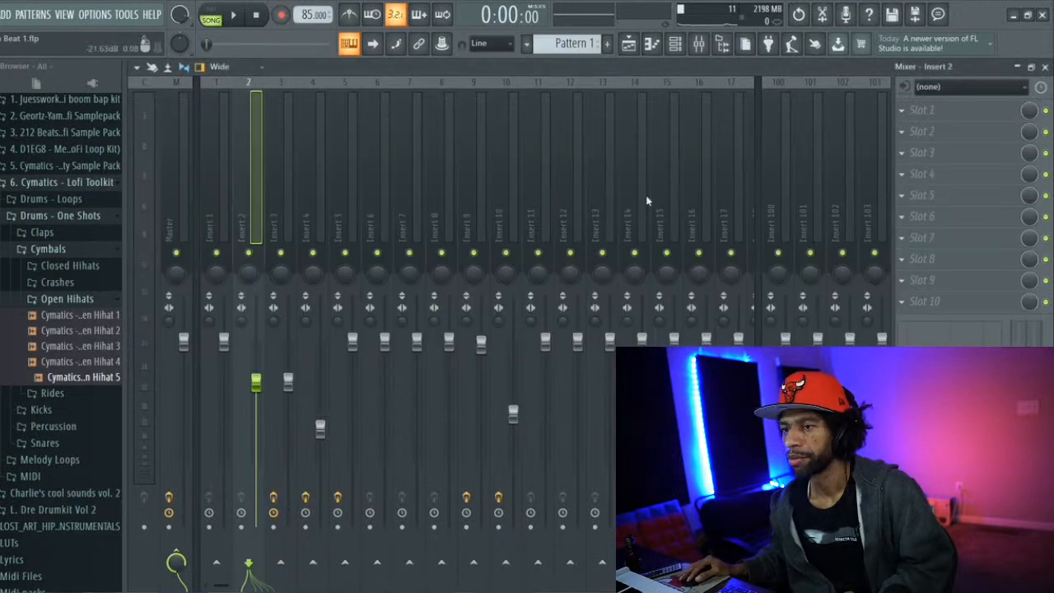
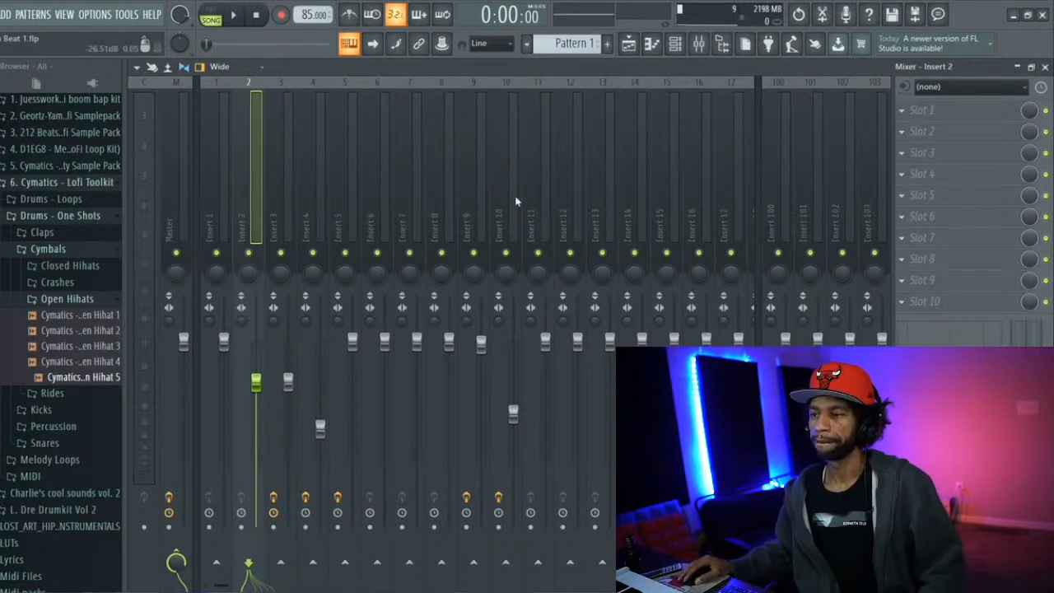
Play back the song, and review mixer Inserts 3 and 4, the playlist and the channel rack
click(237, 15)
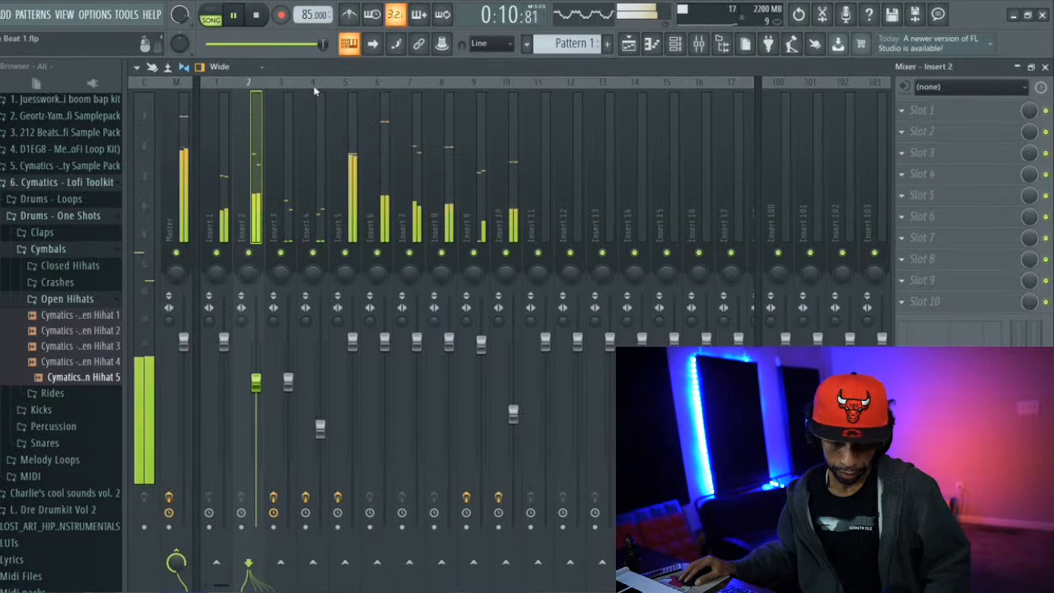
click(257, 20)
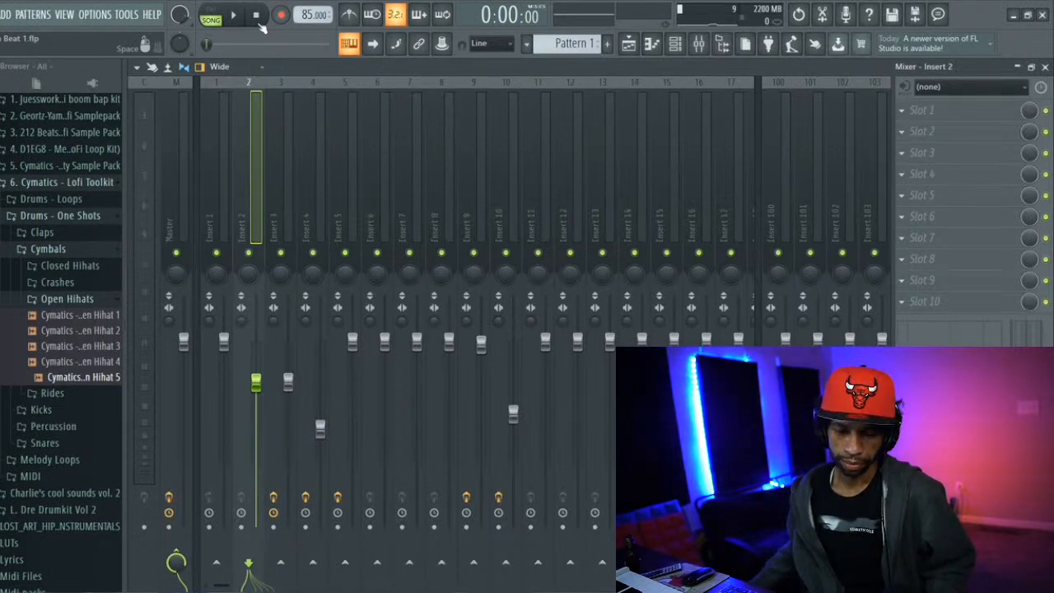
click(289, 138)
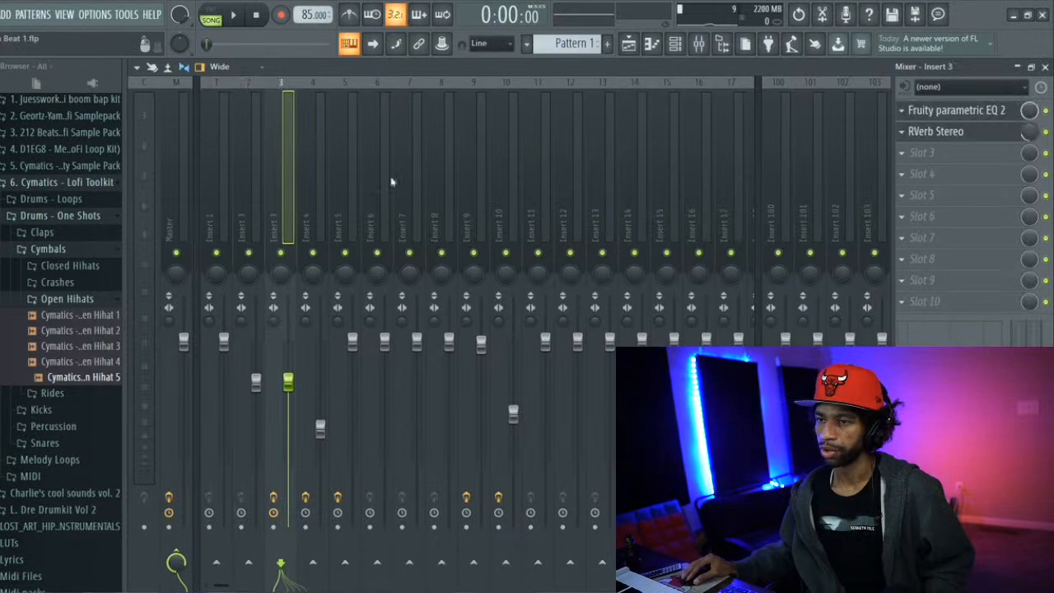
click(316, 192)
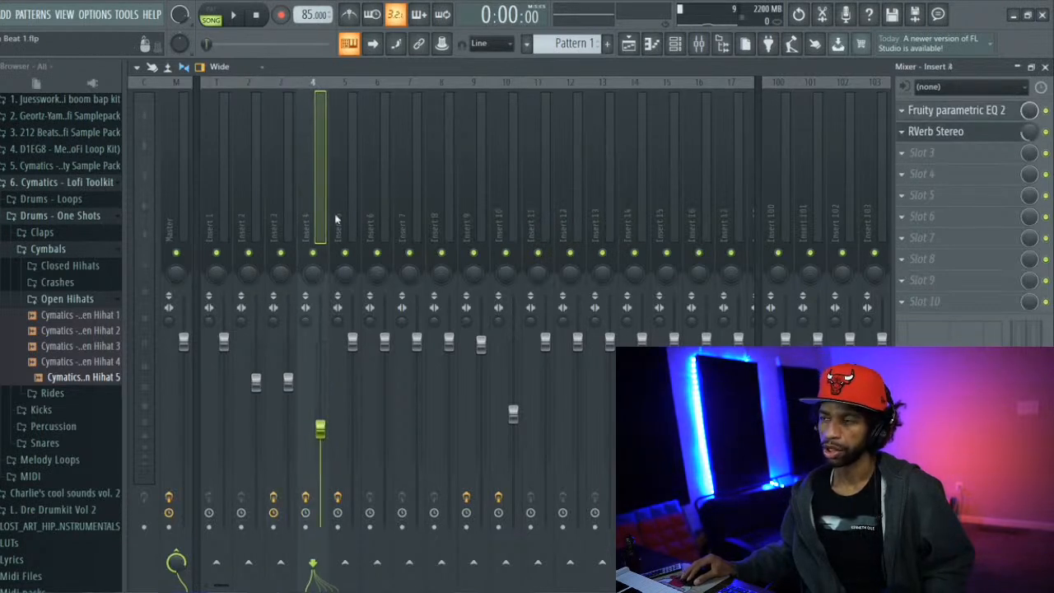
click(636, 48)
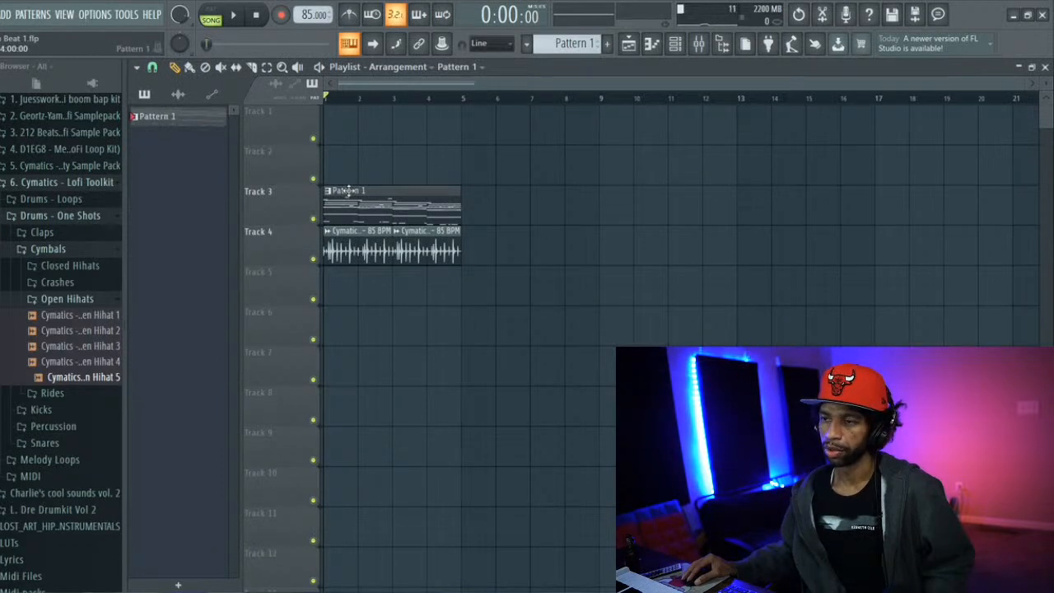
click(680, 48)
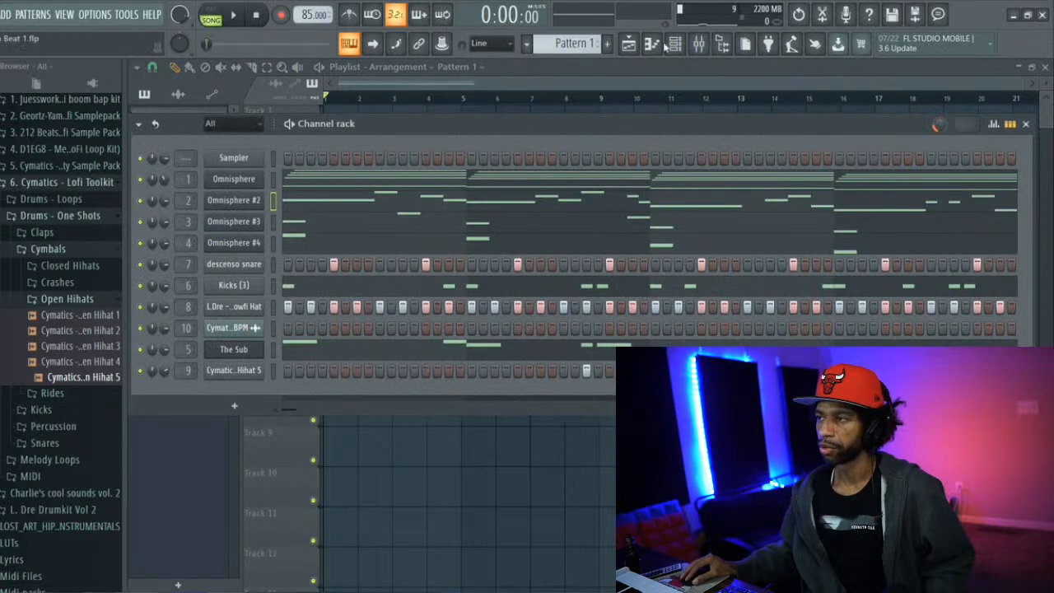
click(698, 43)
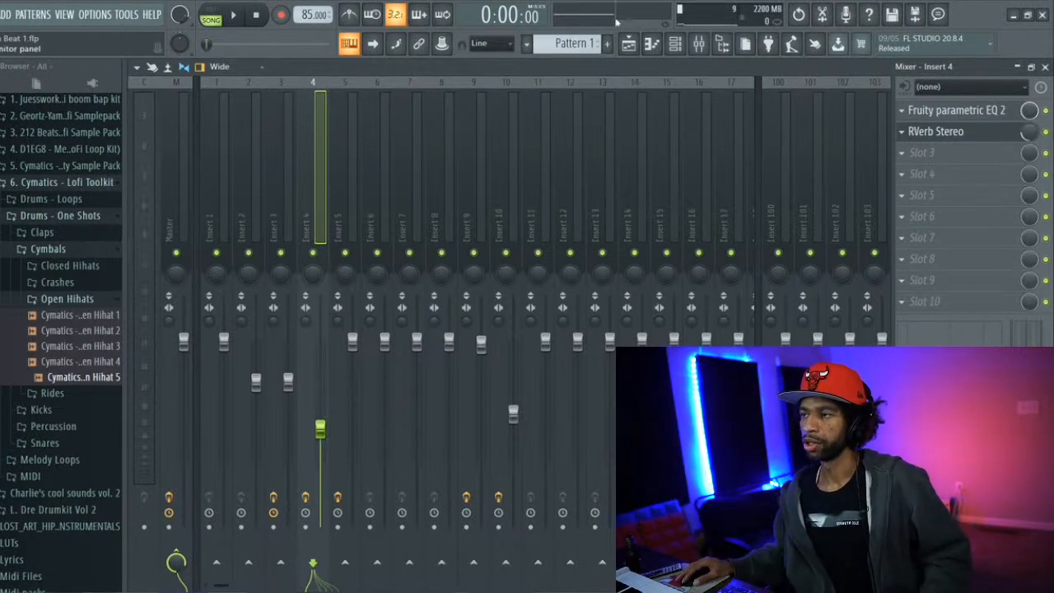
Move the Pattern 1 clip in the playlist from Track 3 to Track 1, and shift it down to Track 2
click(628, 44)
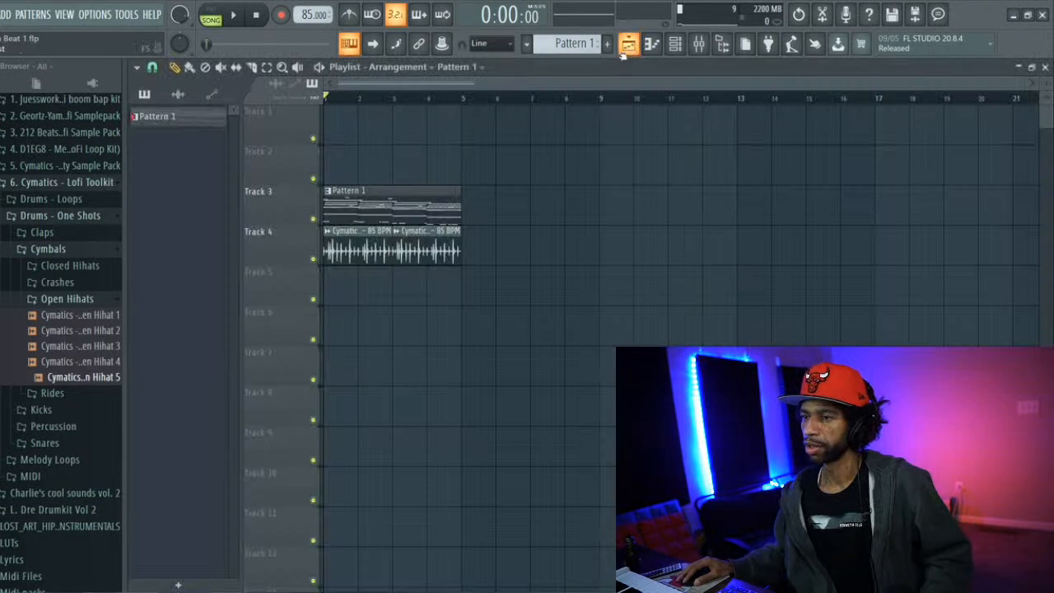
drag(347, 193, 352, 109)
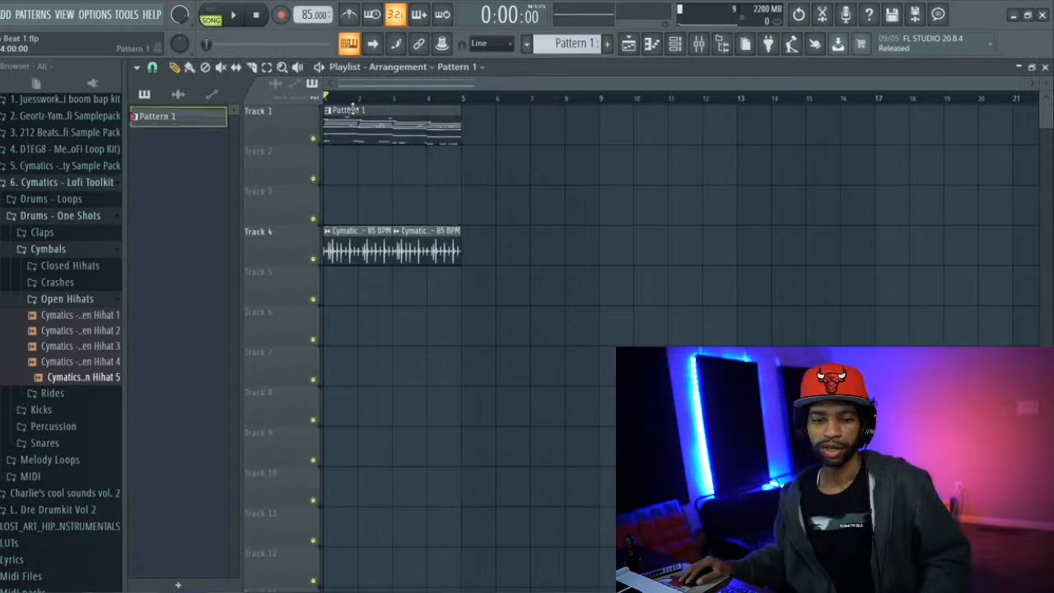
right_click(180, 120)
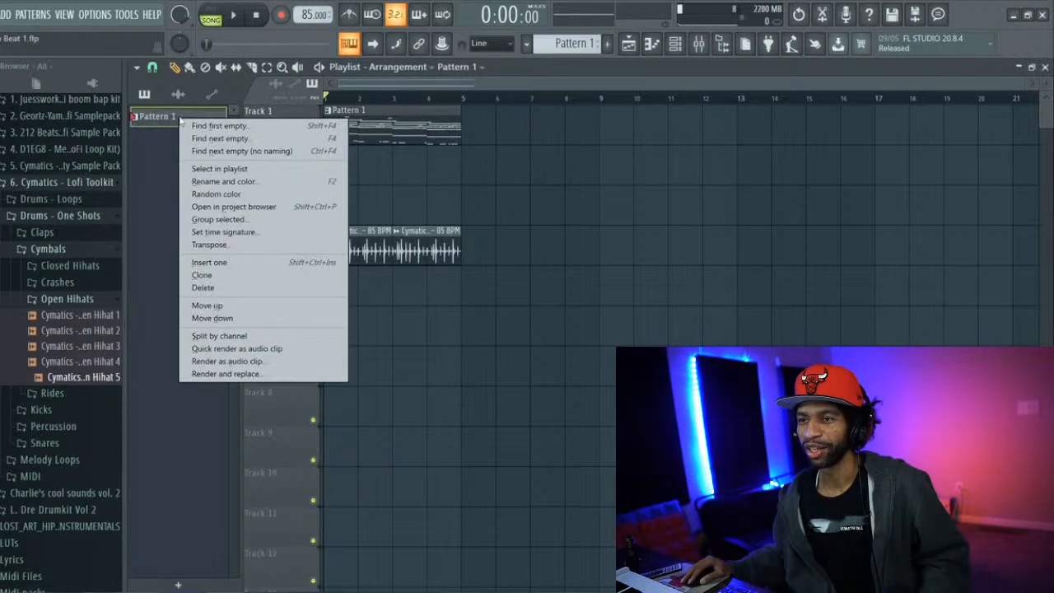
click(155, 172)
drag(409, 109, 400, 158)
Select the Master track in the mixer, start playback, and open the Lo-fi preset pack in its ShaperBox2
click(675, 45)
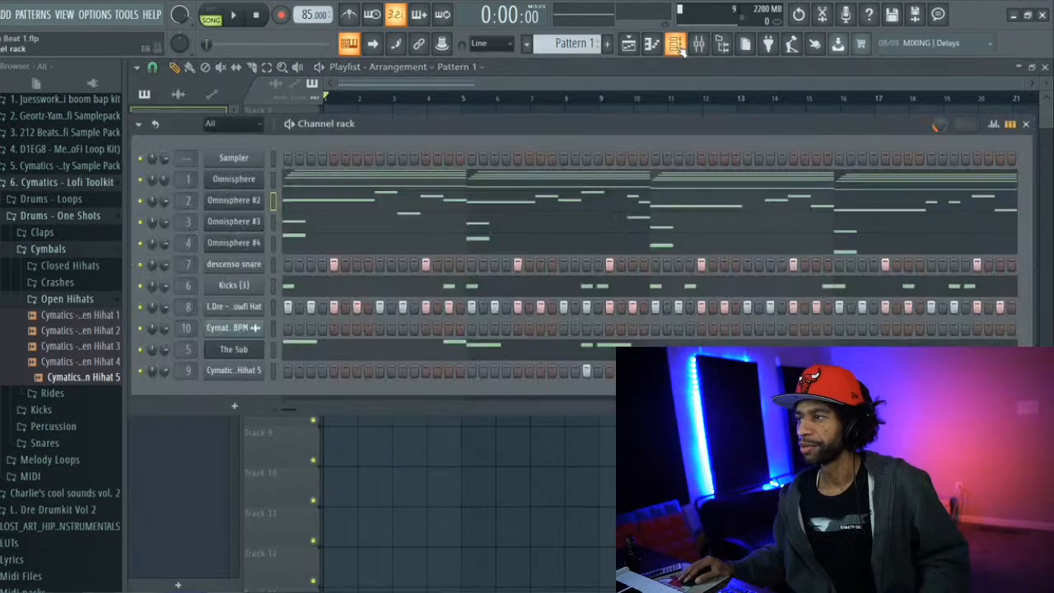
click(698, 45)
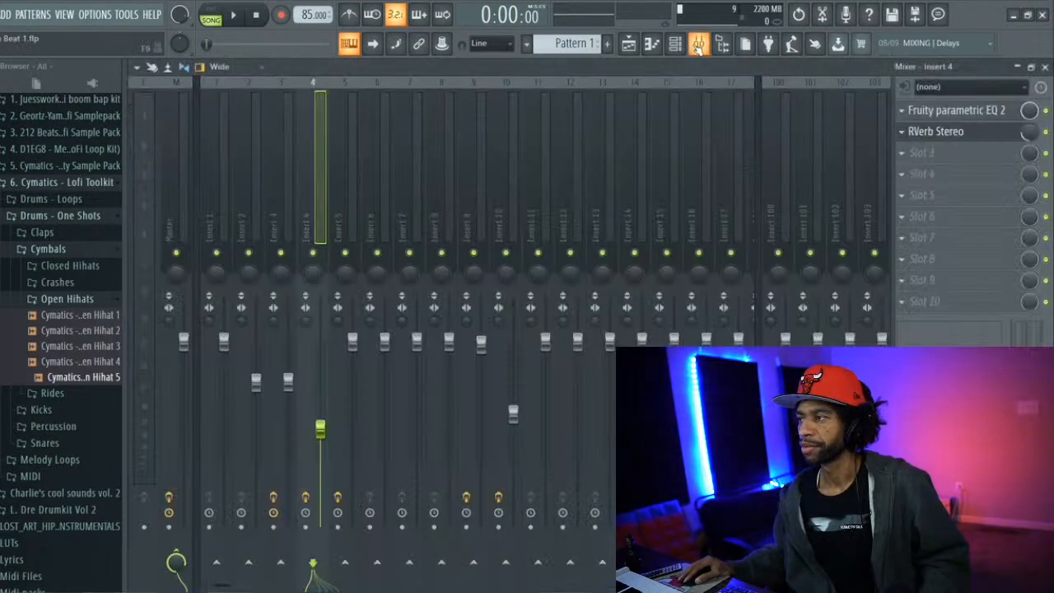
click(174, 170)
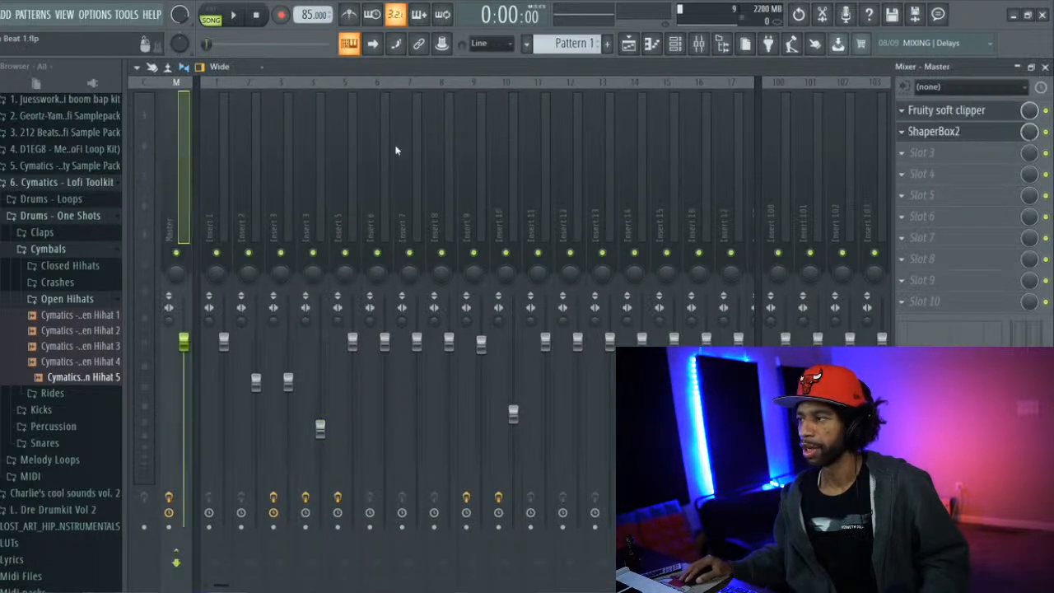
key(space)
click(954, 133)
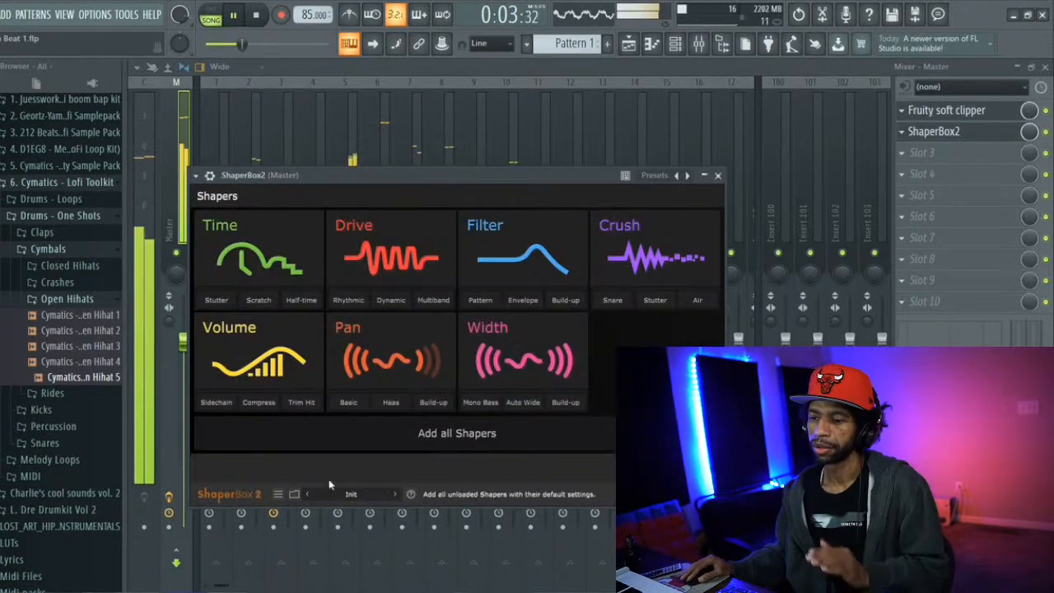
click(365, 495)
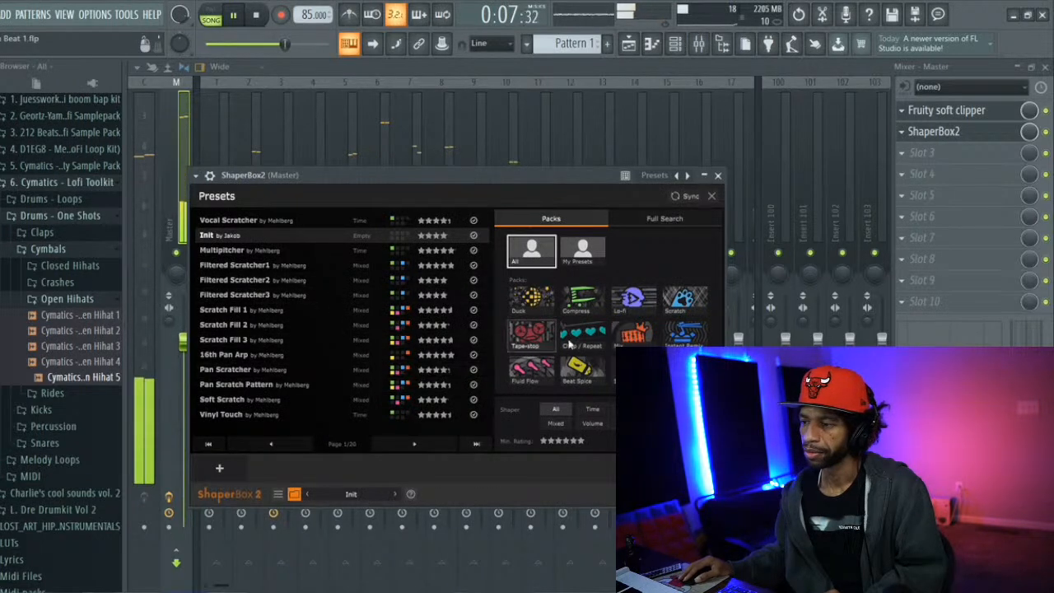
click(631, 305)
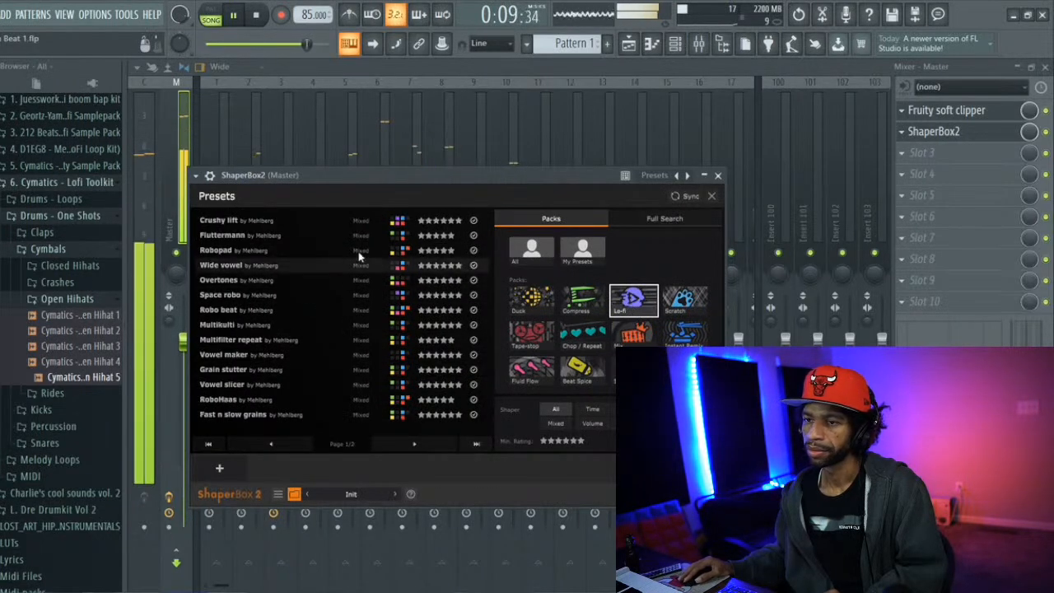
Audition the Crushy lift preset, comparing the sound with its Crush shaper off and on, and stop playback
click(281, 221)
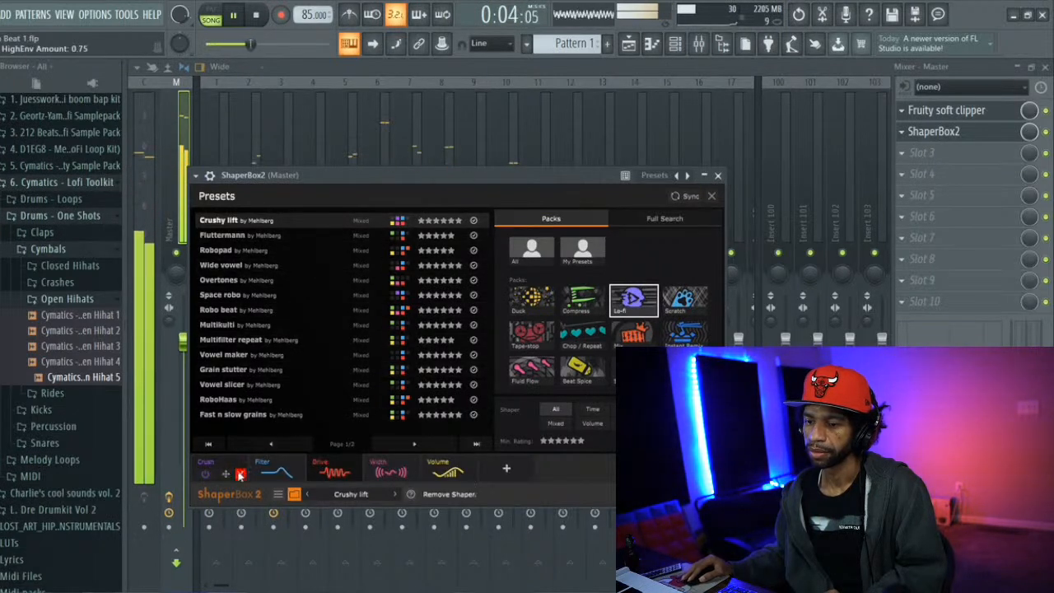
click(207, 474)
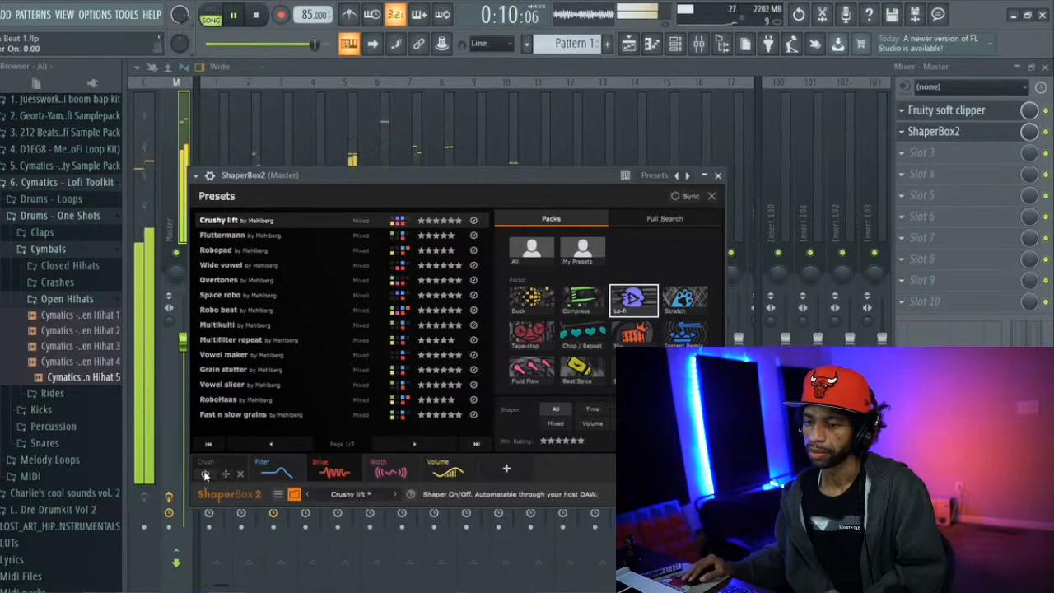
click(207, 474)
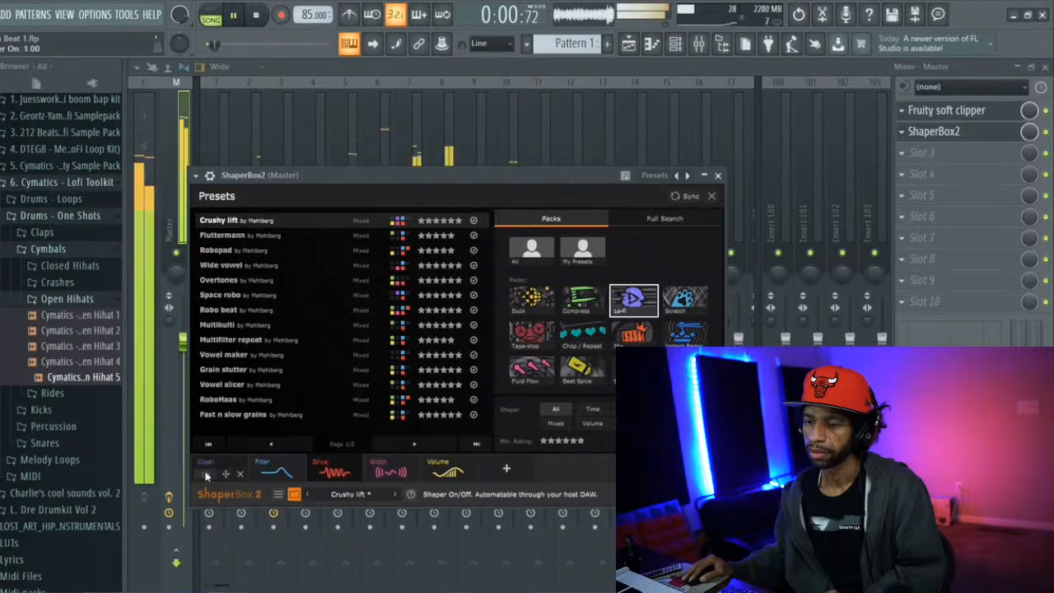
click(206, 475)
key(space)
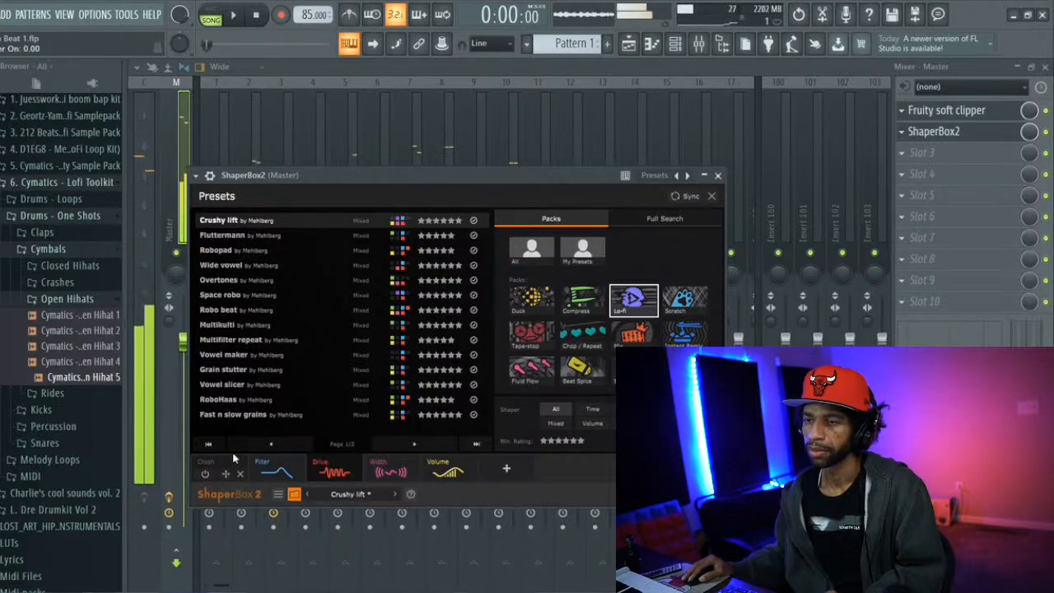
Load the Fluttermann preset and audition it with the song playing
click(269, 234)
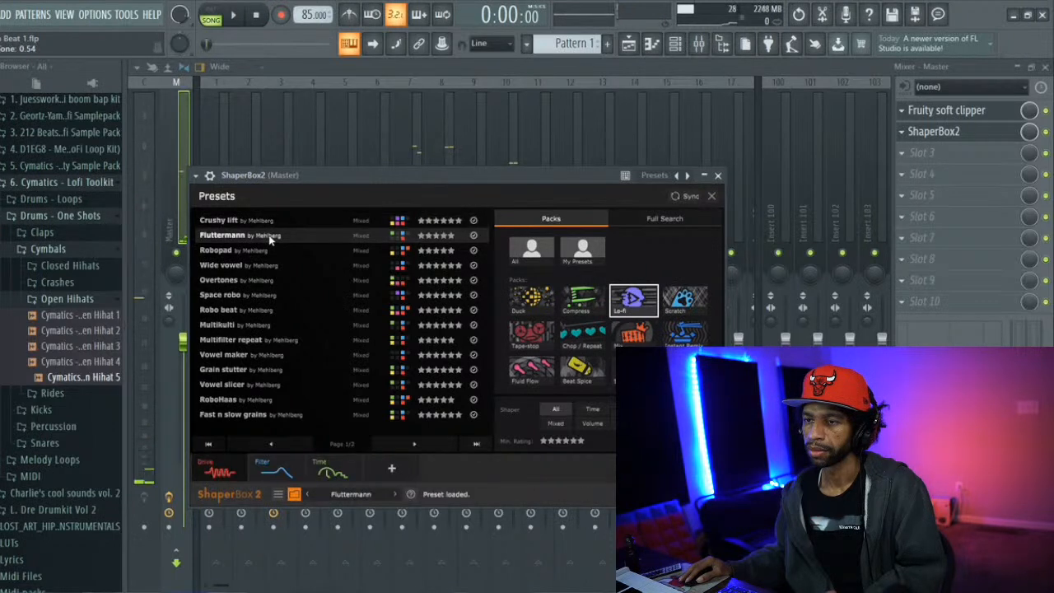
key(space)
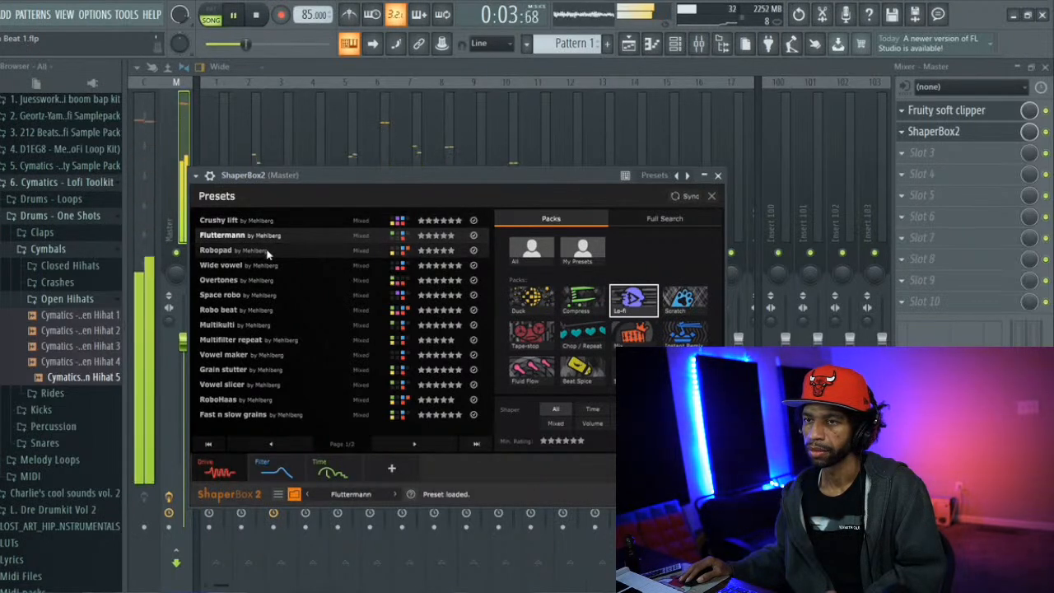
key(space)
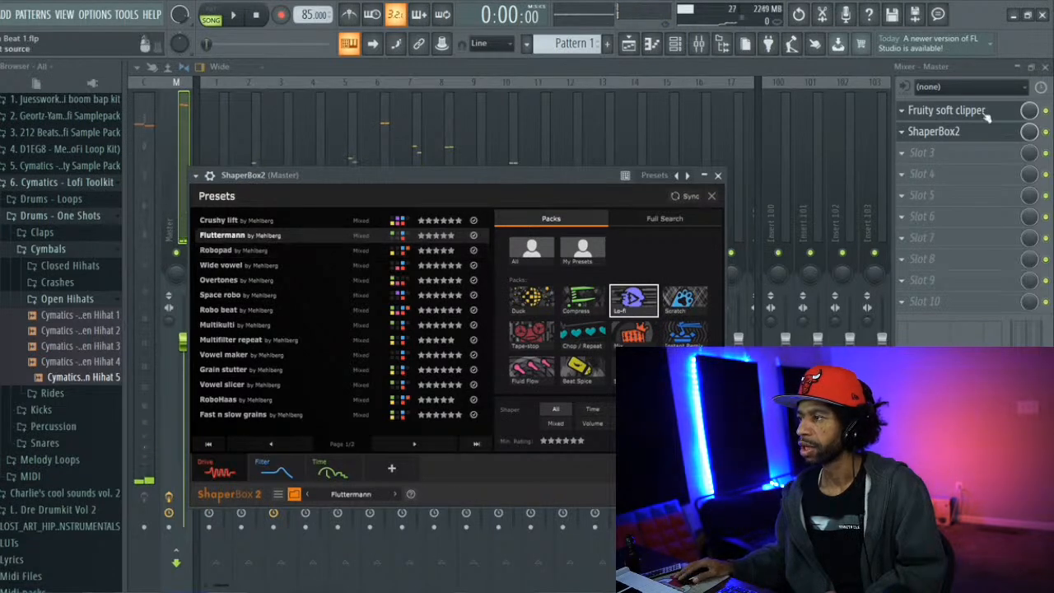
Add the TwoRuleFilterG_x64 effect to Slot 3 of the Master track
click(968, 155)
key(Escape)
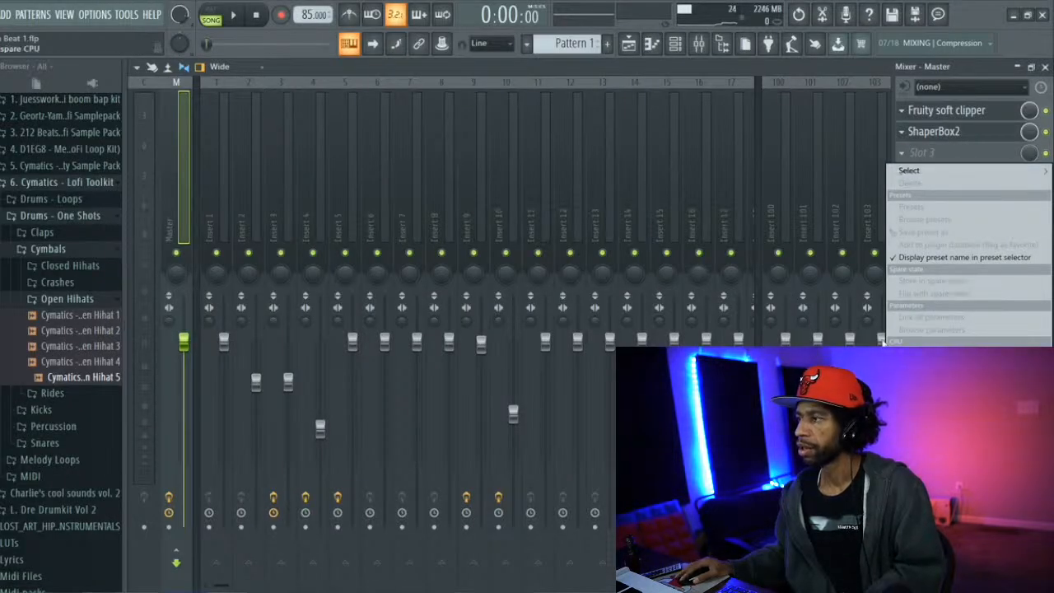
click(909, 171)
click(931, 143)
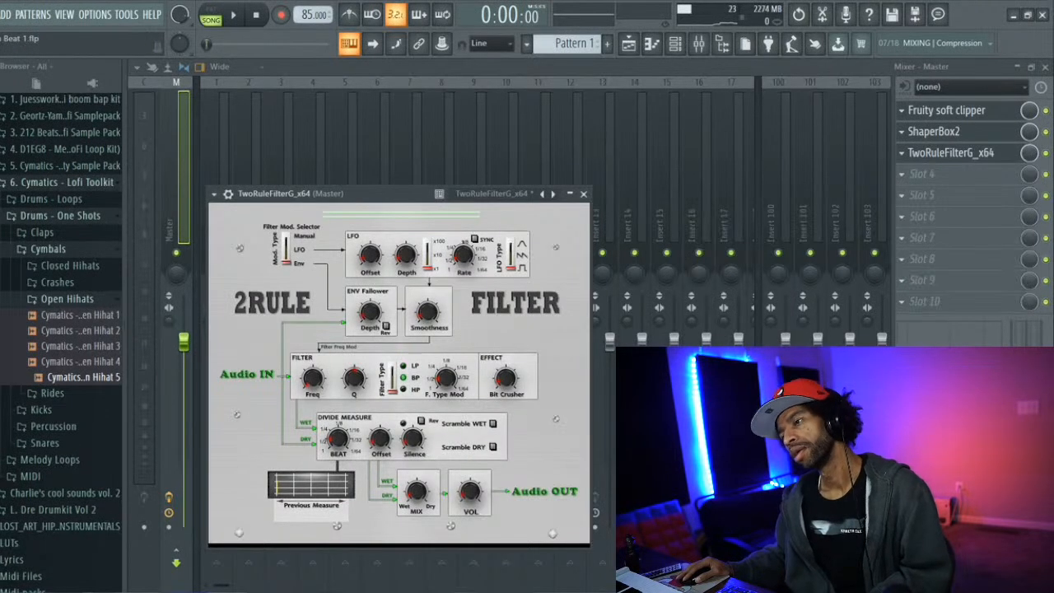
Remove TwoRuleFilterG_x64 from Slot 3 of the Master track
click(904, 155)
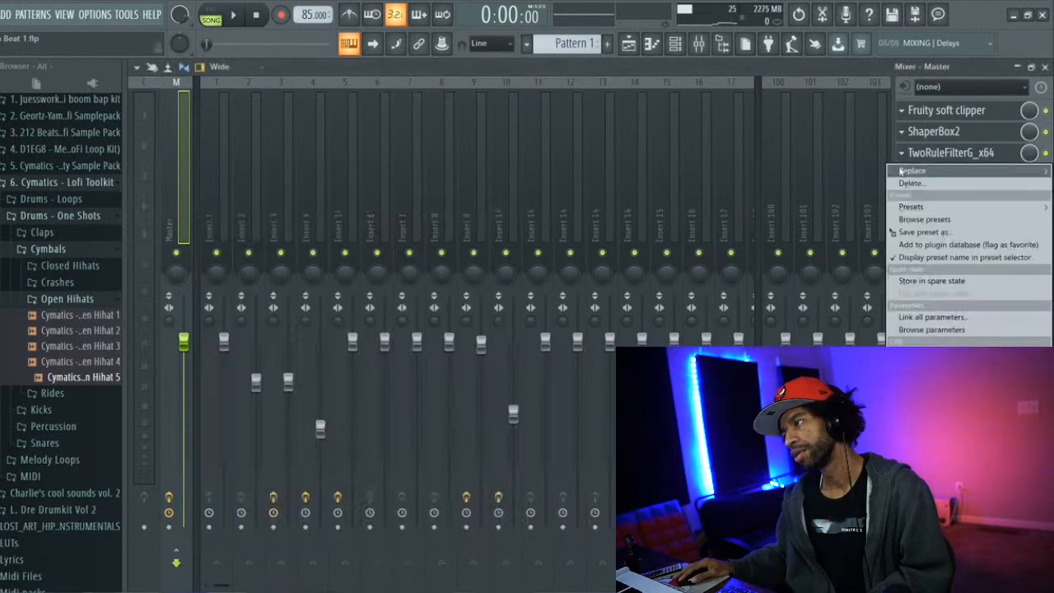
click(908, 171)
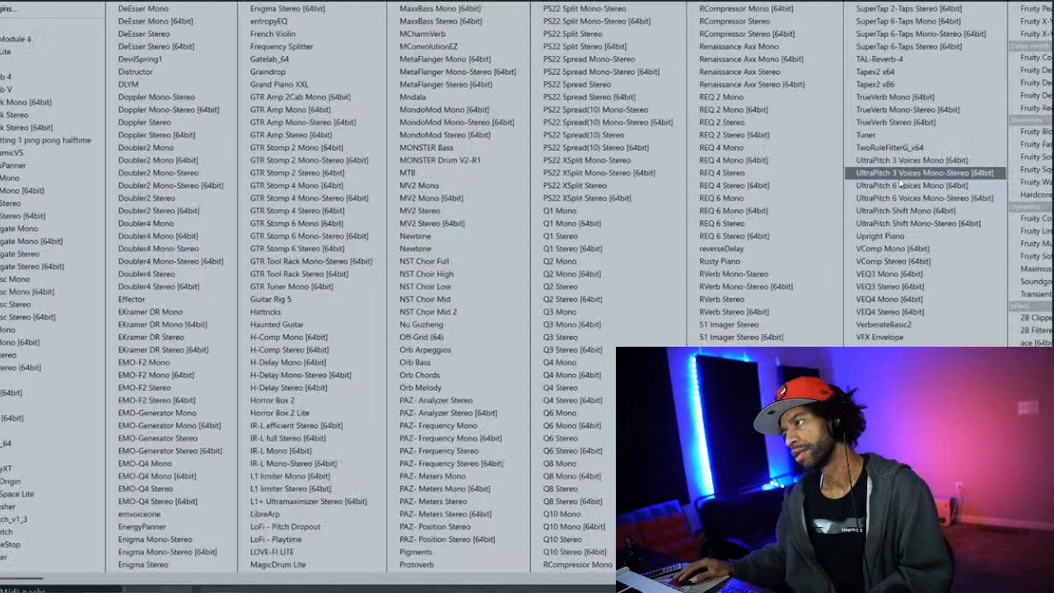
click(41, 26)
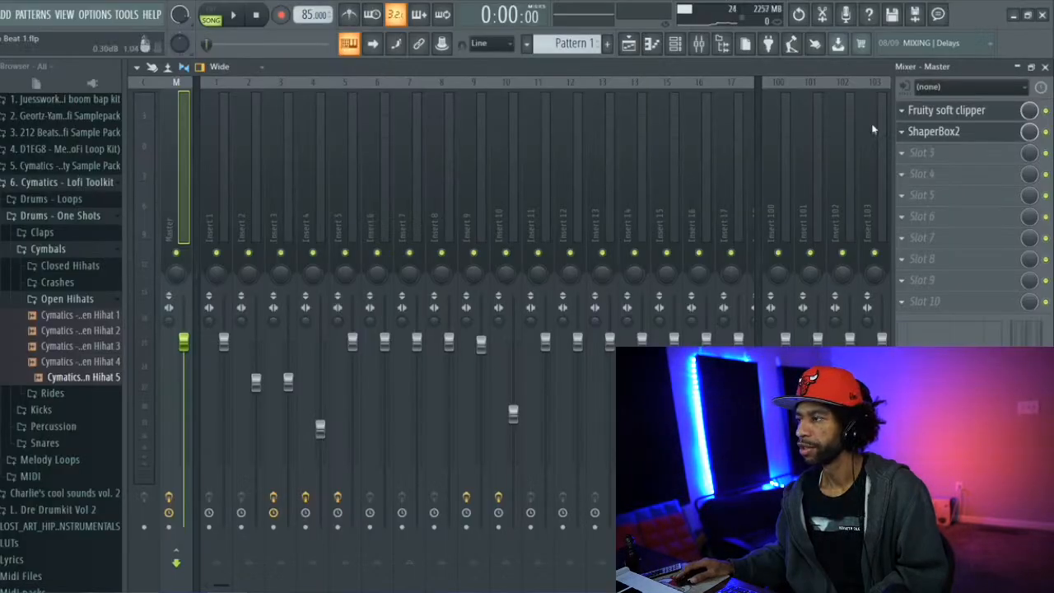
Move ShaperBox2 above Fruity soft clipper on the Master track, play the song briefly, and reopen the ShaperBox2 preset browser
drag(917, 136, 920, 116)
key(space)
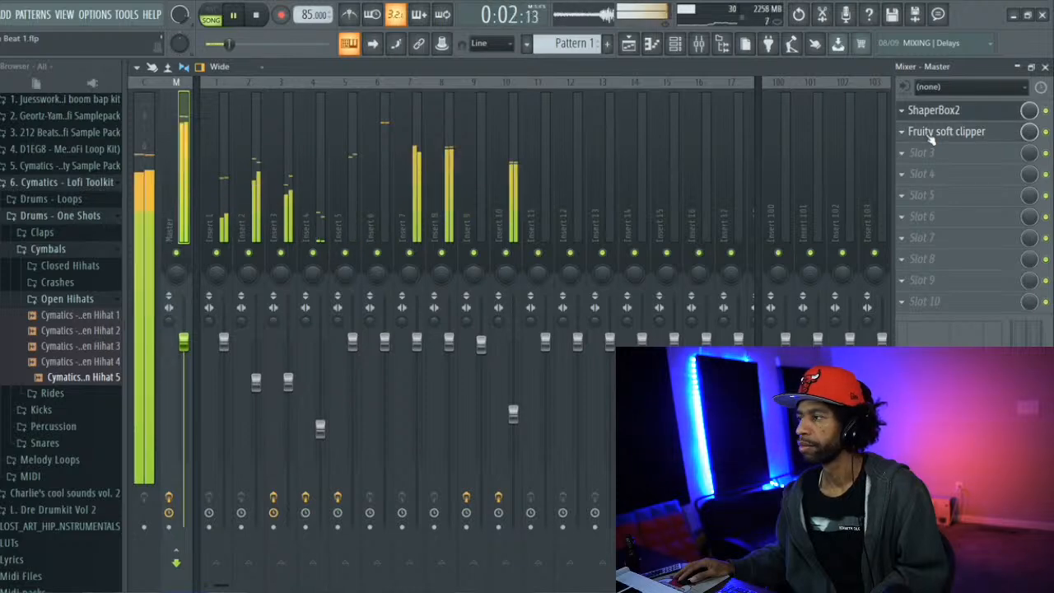
click(936, 119)
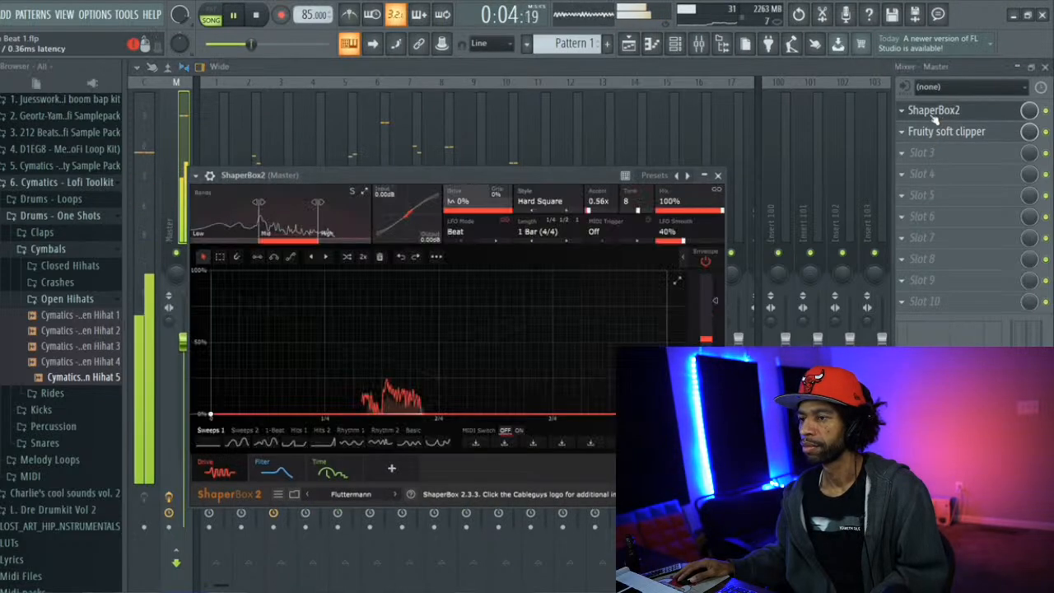
click(362, 494)
key(space)
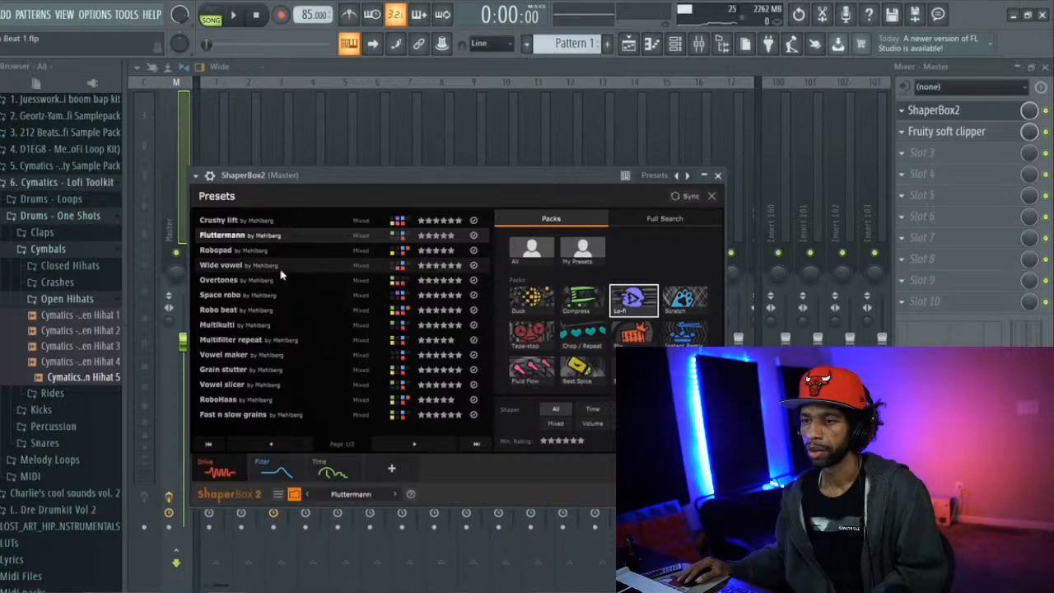
Audition the Wide vowel, Overtones and Space robo presets with the song playing, and load Robo beat
click(285, 265)
key(space)
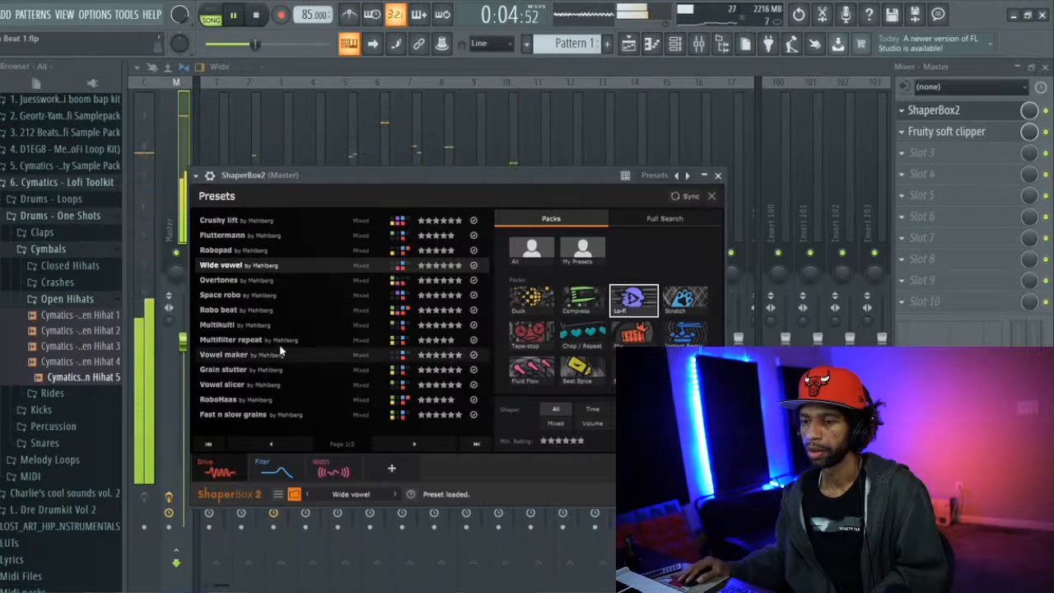
click(298, 281)
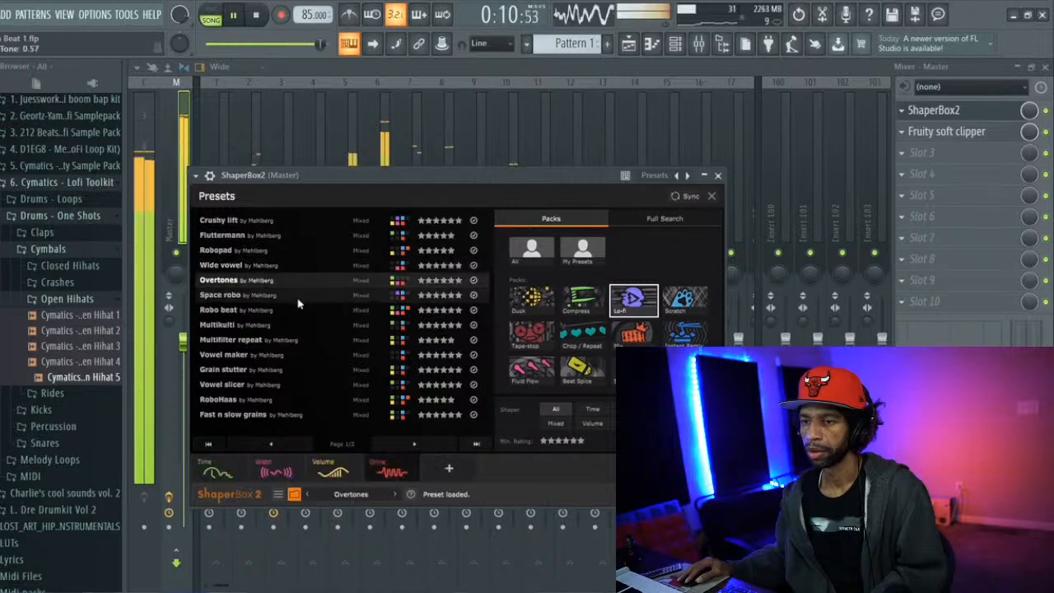
click(298, 296)
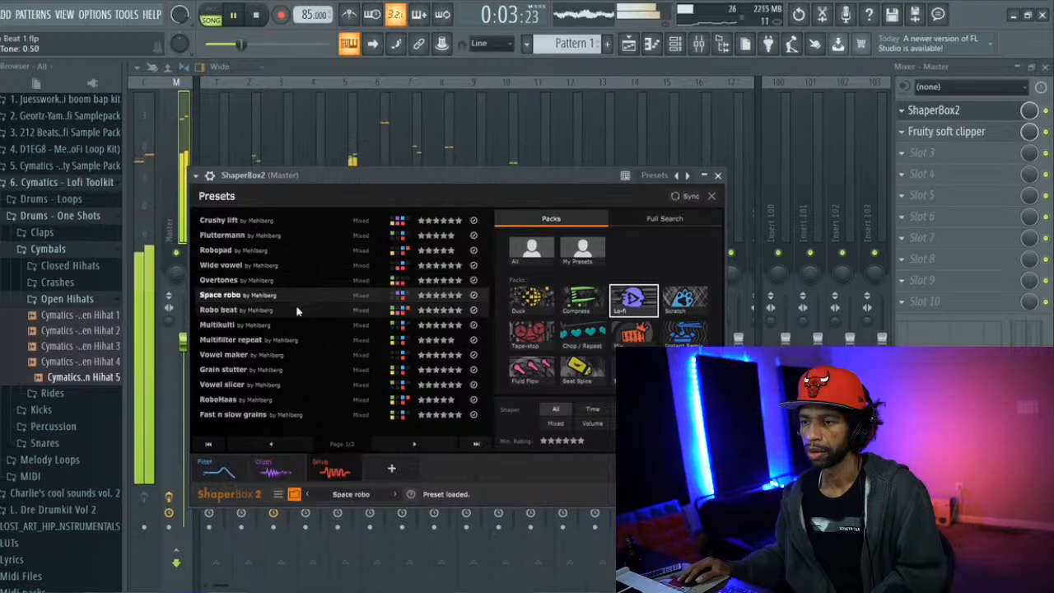
click(297, 311)
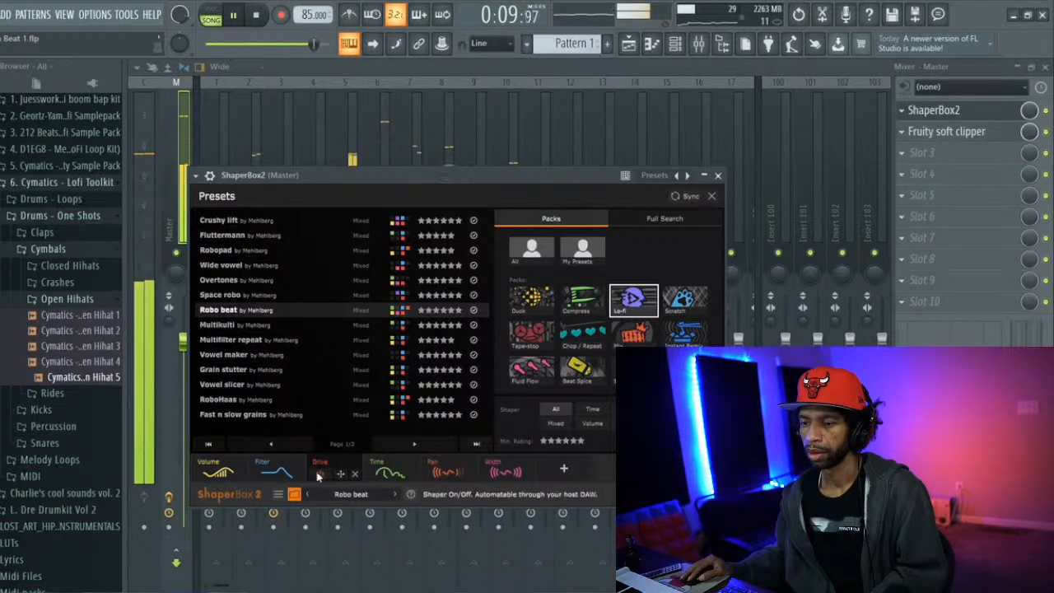
Audition Robo beat with ShaperBox2's Drive and Filter shapers switched off, re-enable both and stop playback
click(318, 474)
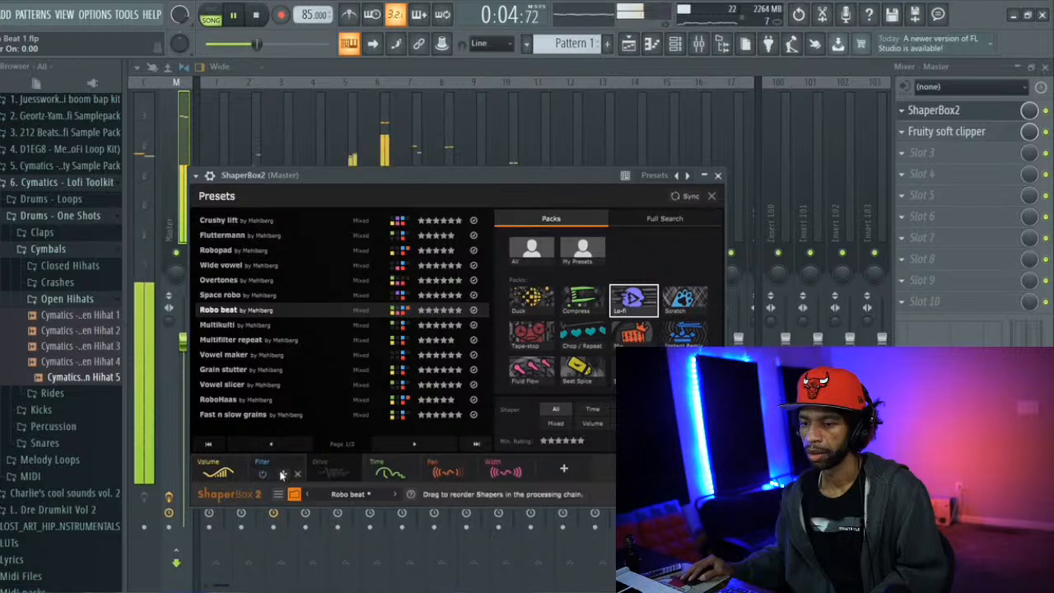
click(263, 475)
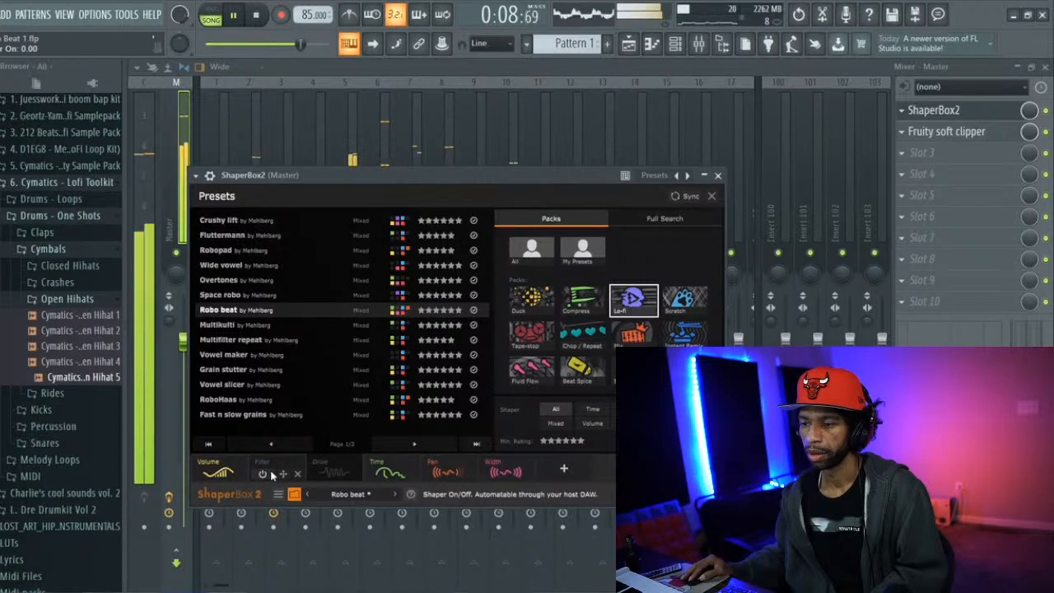
click(263, 474)
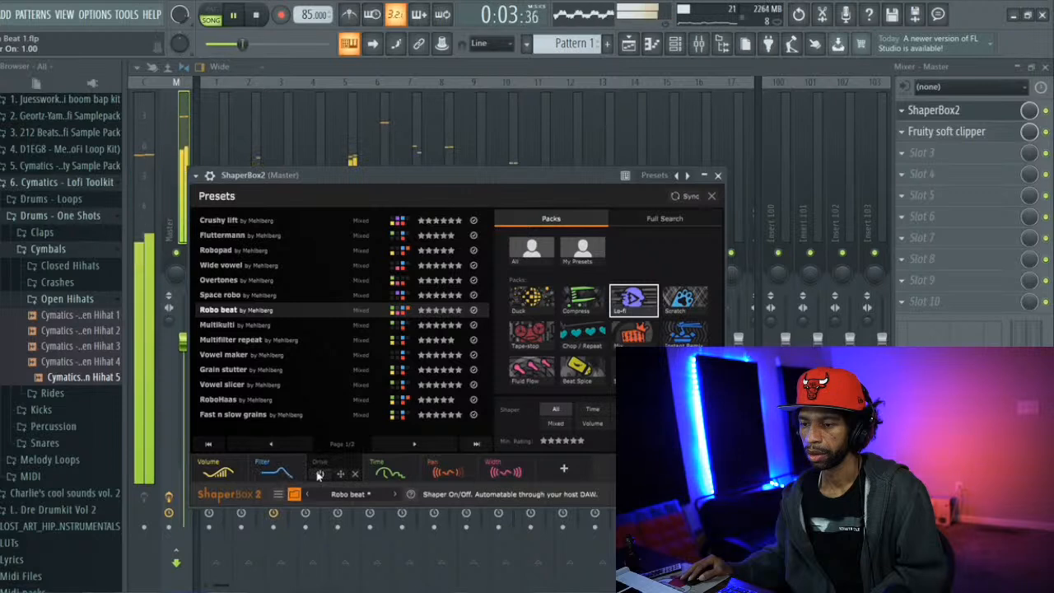
click(318, 475)
key(space)
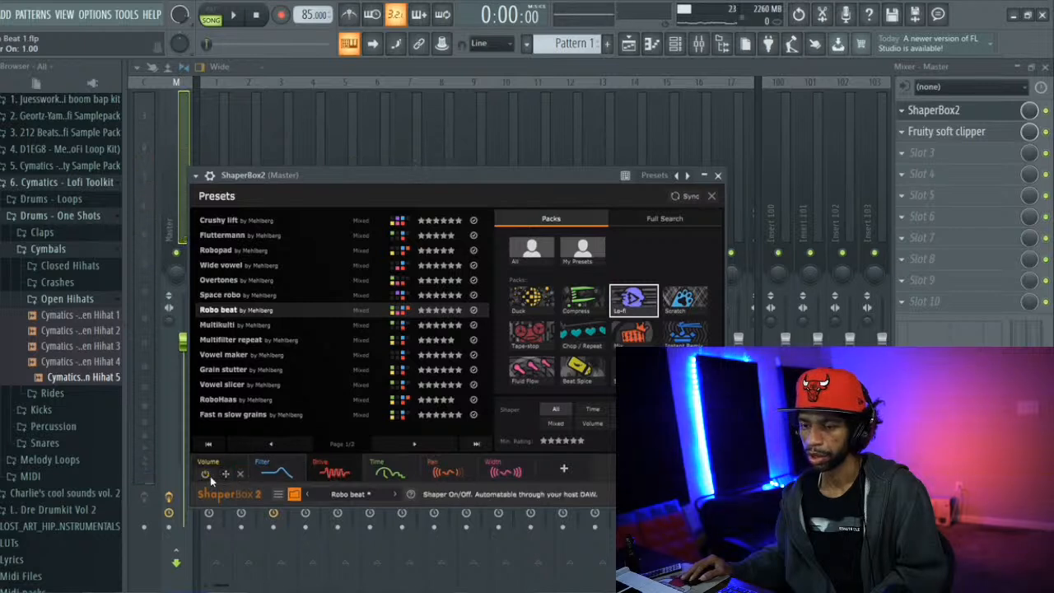
Turn off the Volume shaper in the Robo beat preset and play the song to hear the change
click(205, 474)
key(space)
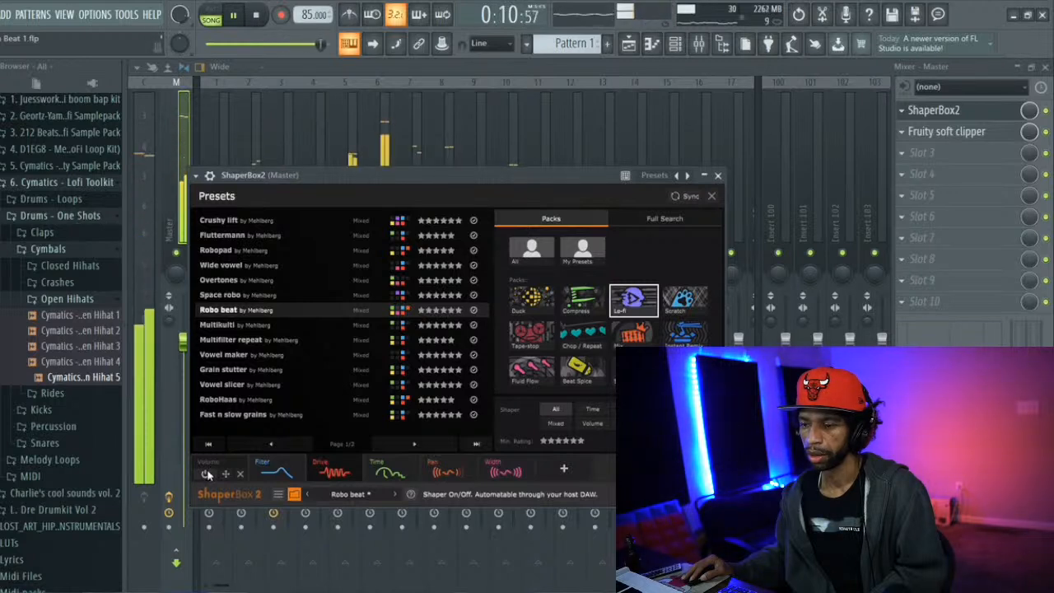
key(space)
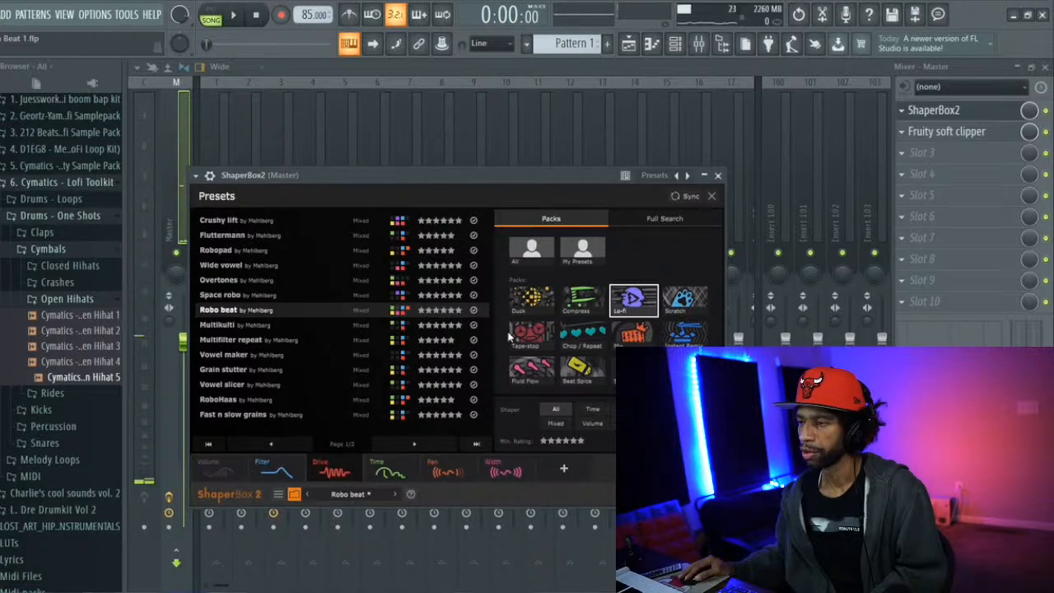
key(space)
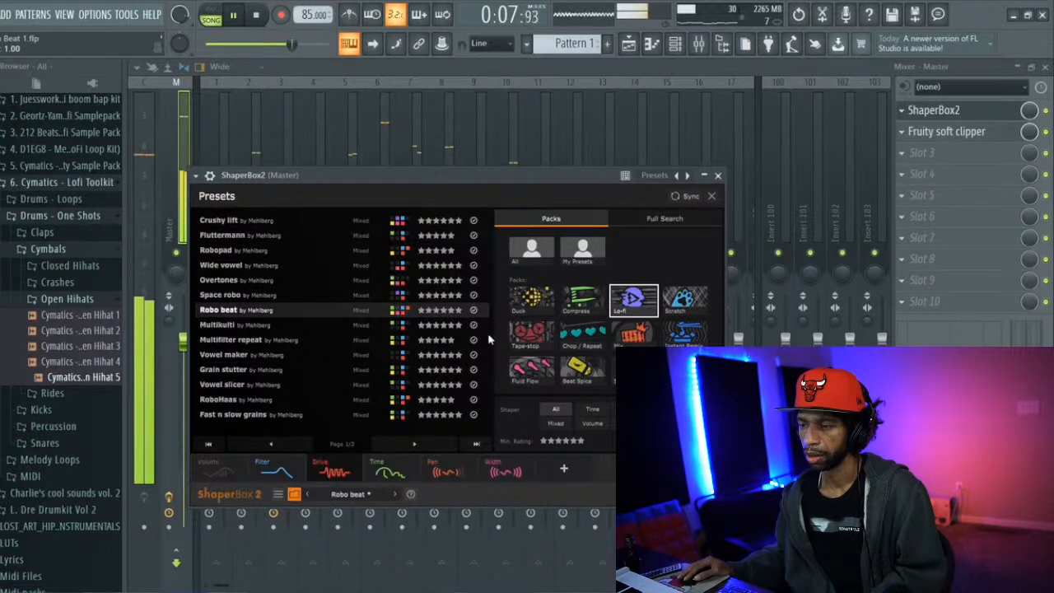
click(256, 16)
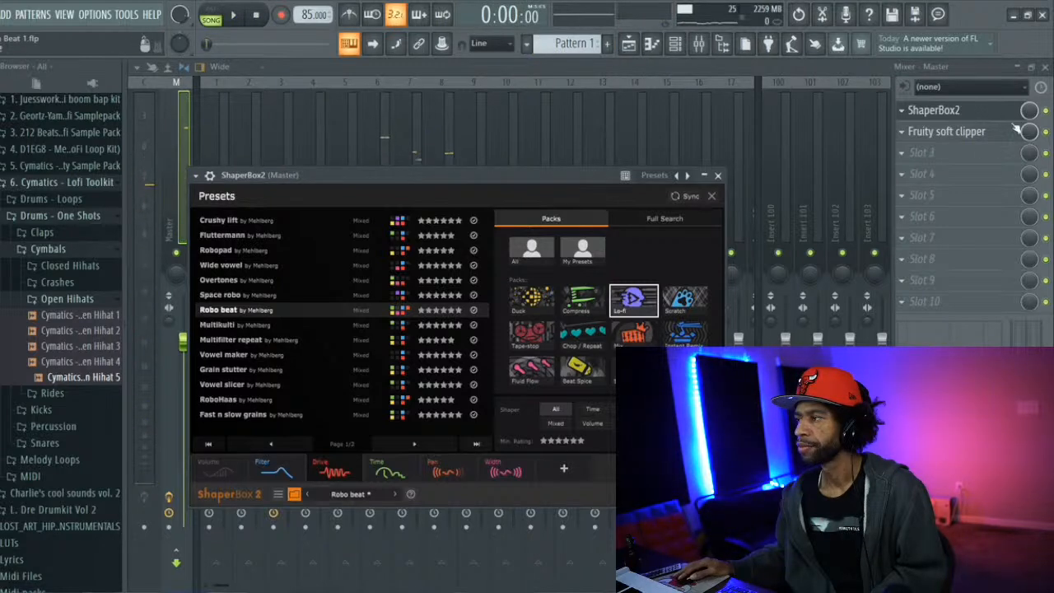
Compare the song with ShaperBox2 bypassed and re-enabled on the Master track, with its window closed
click(1046, 111)
click(940, 111)
key(space)
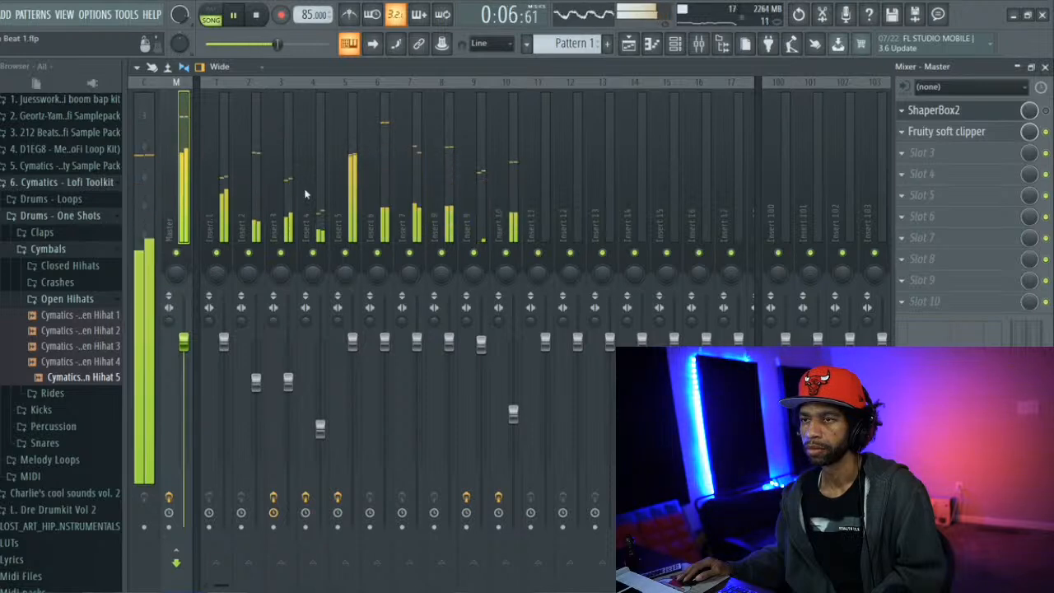
click(257, 15)
key(space)
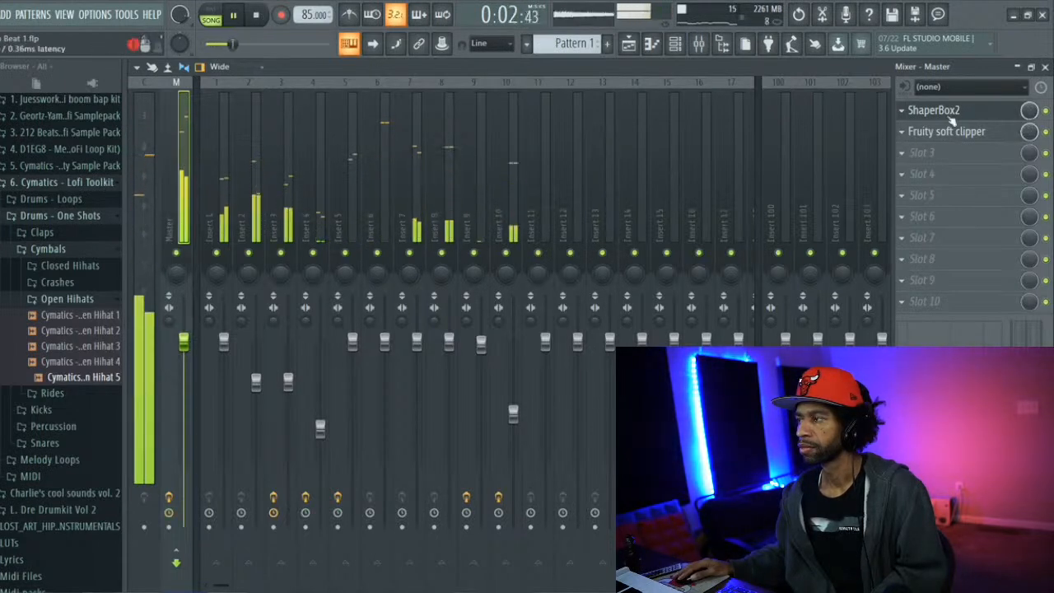
click(256, 15)
click(237, 16)
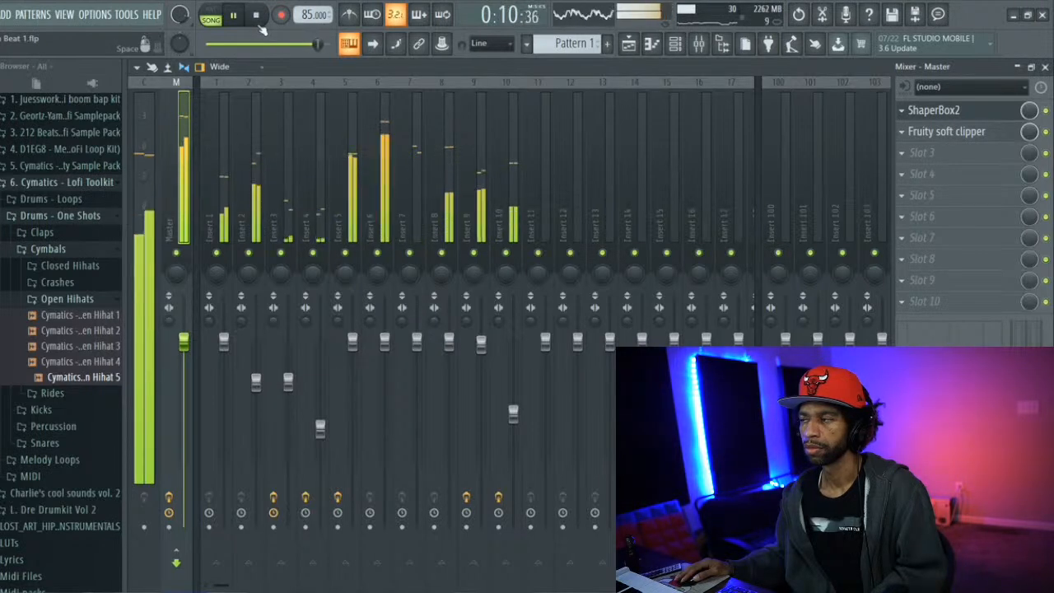
click(255, 14)
click(629, 45)
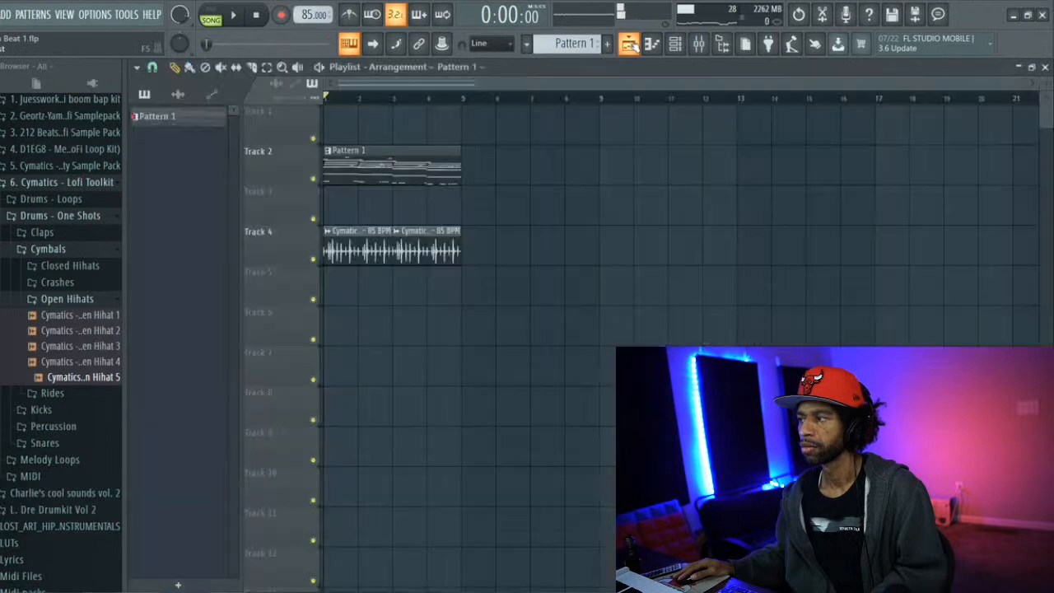
key(space)
key(space)
click(632, 44)
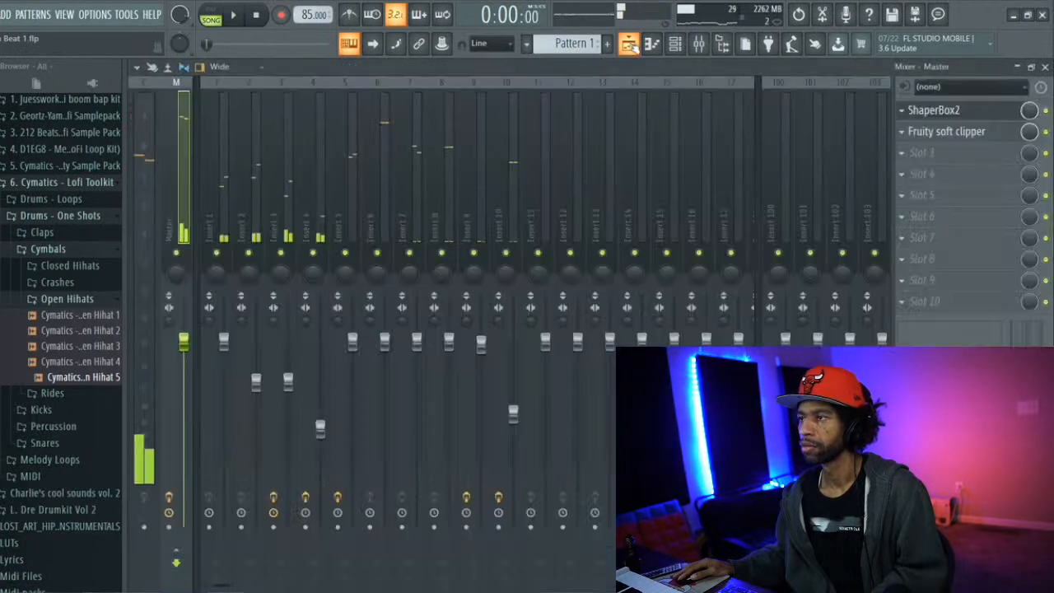
Add Fruity Parametric EQ 2 to Slot 3 of the Master track
click(904, 152)
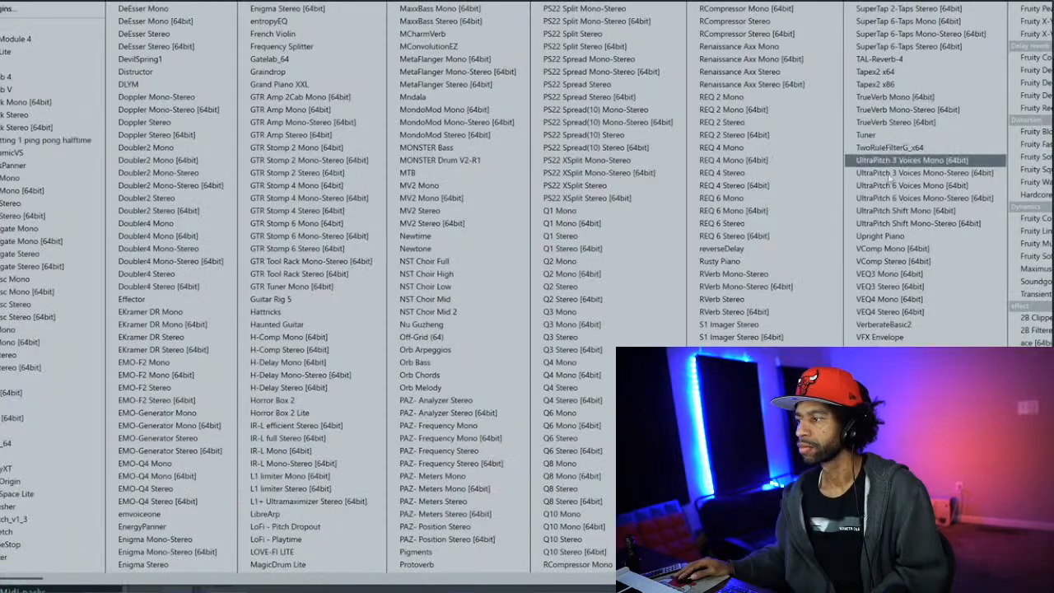
scroll(816, 250, down, 6)
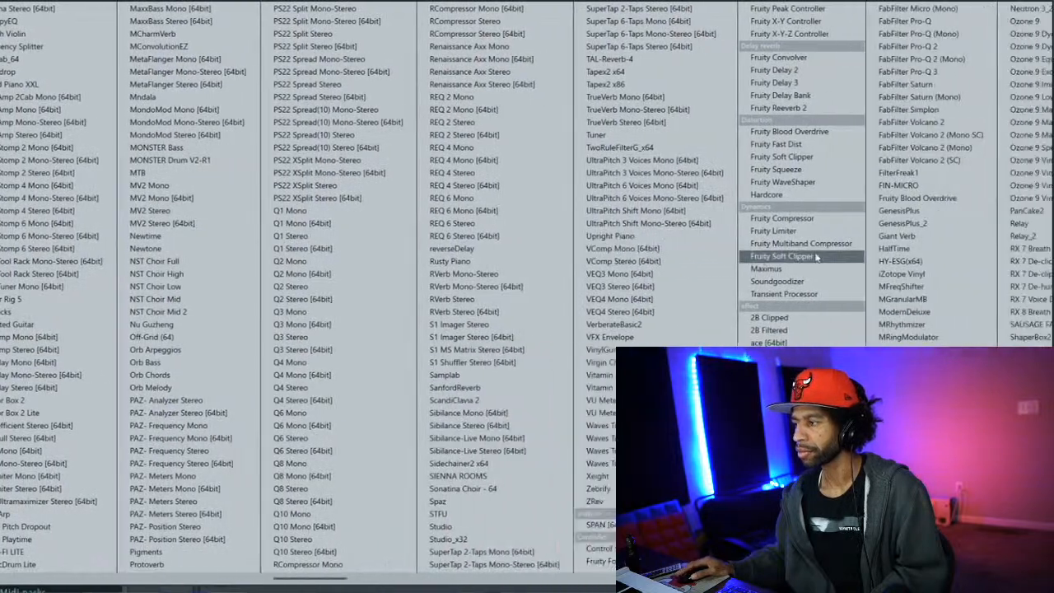
scroll(816, 251, down, 5)
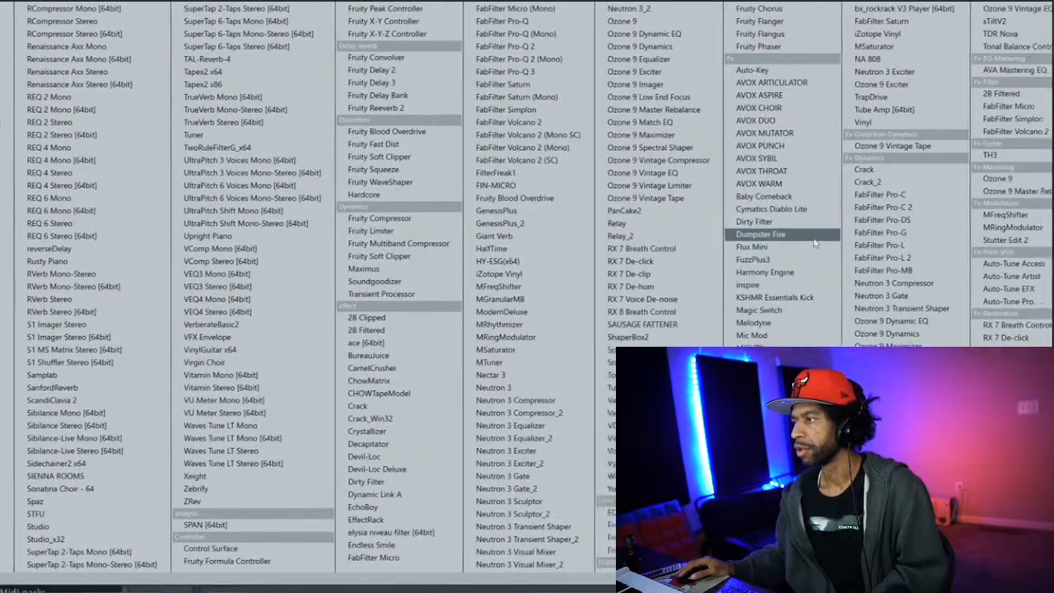
scroll(815, 242, down, 3)
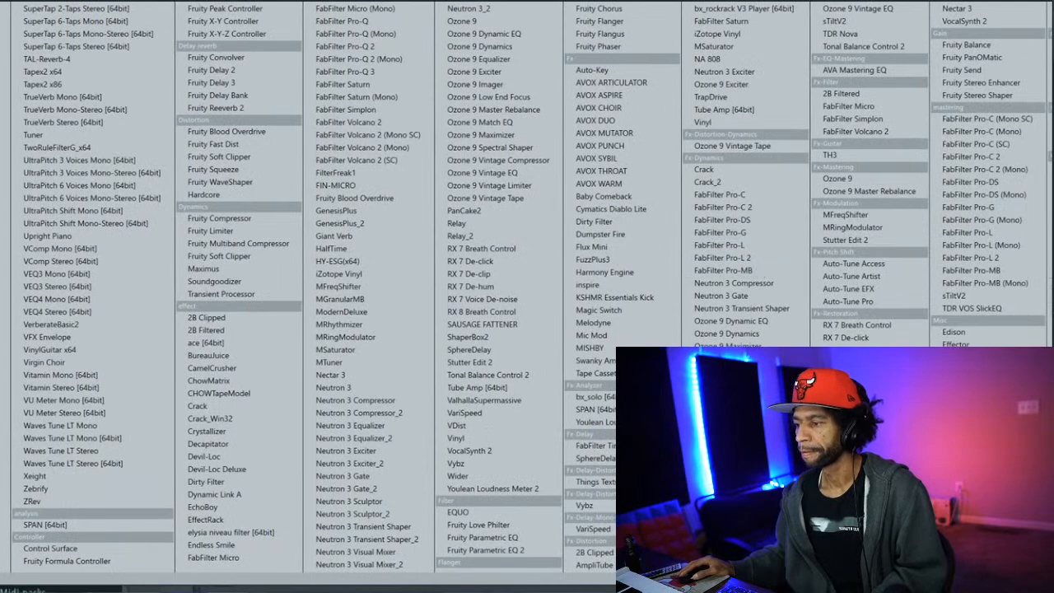
click(527, 550)
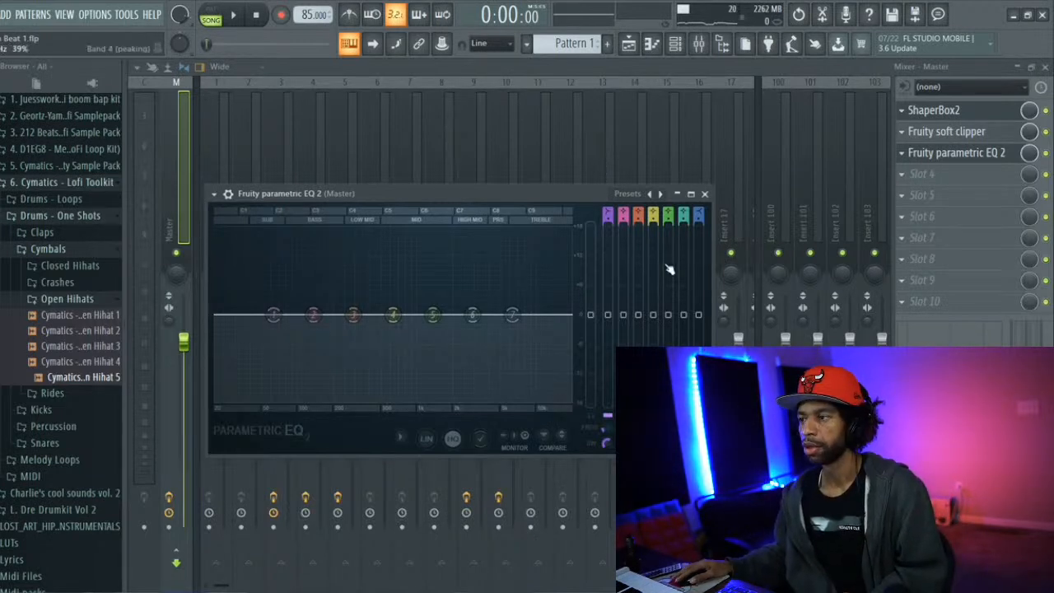
Load the mastering preset 40Hz + 18kHz cut, lower its high cut into the high mids, and start playback
click(630, 197)
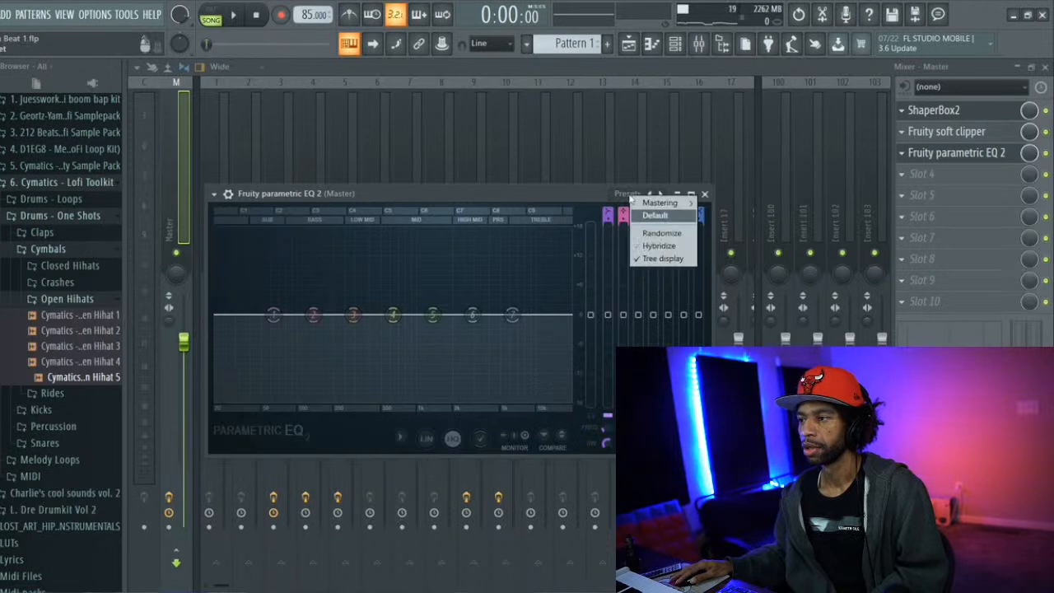
mouse_move(659, 203)
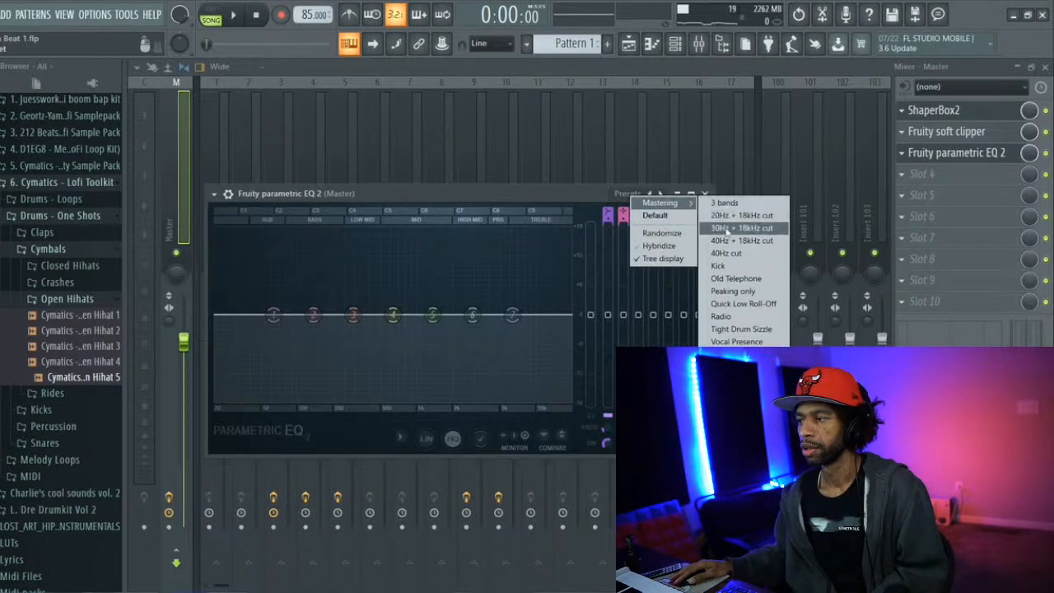
click(734, 240)
drag(569, 315, 484, 314)
key(space)
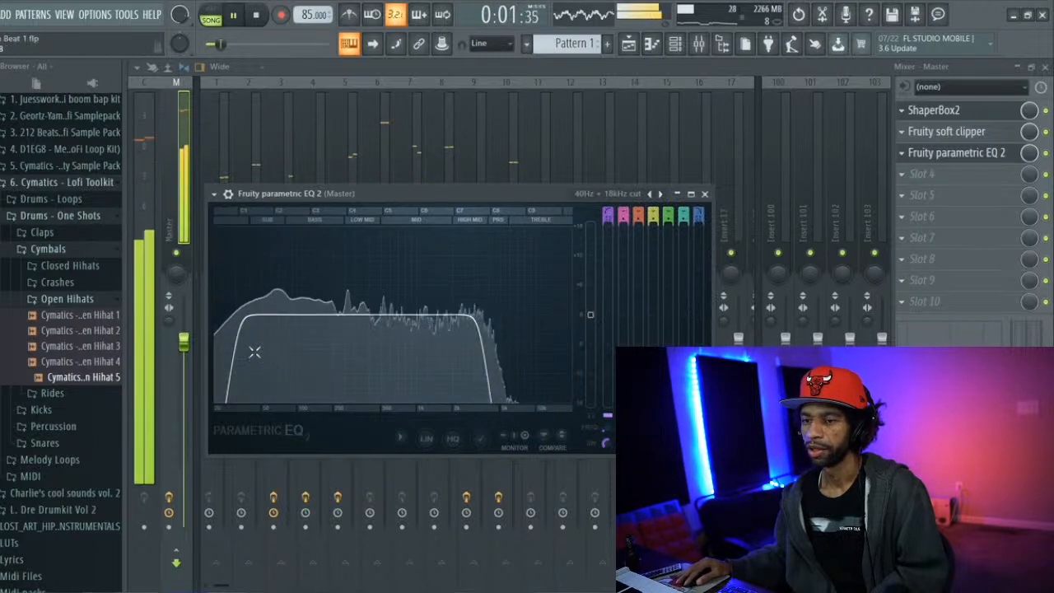
Raise the EQ's low cut into the low mids and fine-tune both cuts while the song plays
drag(242, 316, 354, 317)
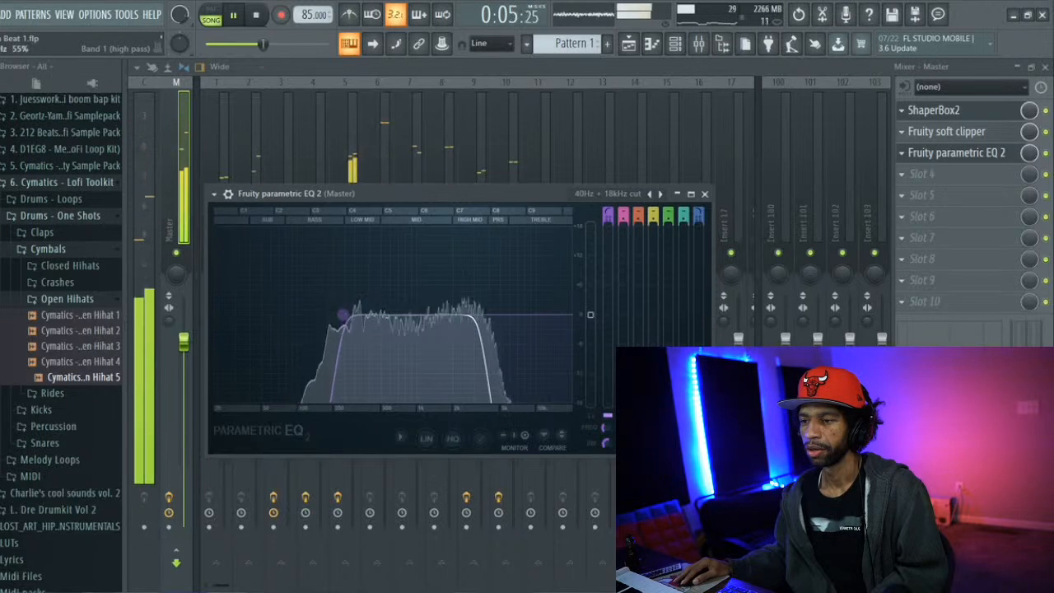
drag(482, 319, 479, 321)
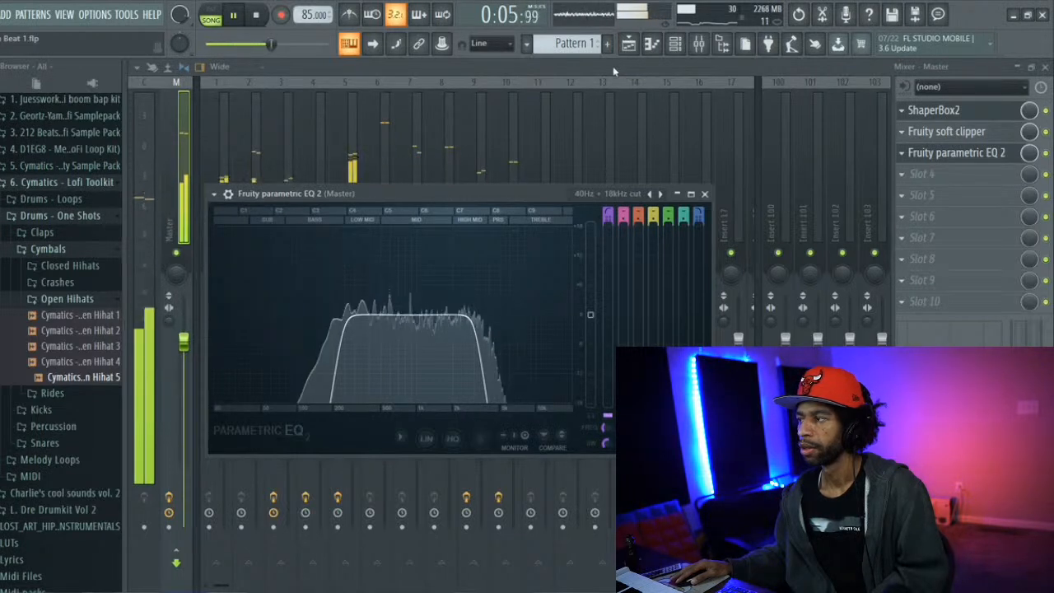
drag(476, 316, 471, 315)
drag(344, 315, 346, 315)
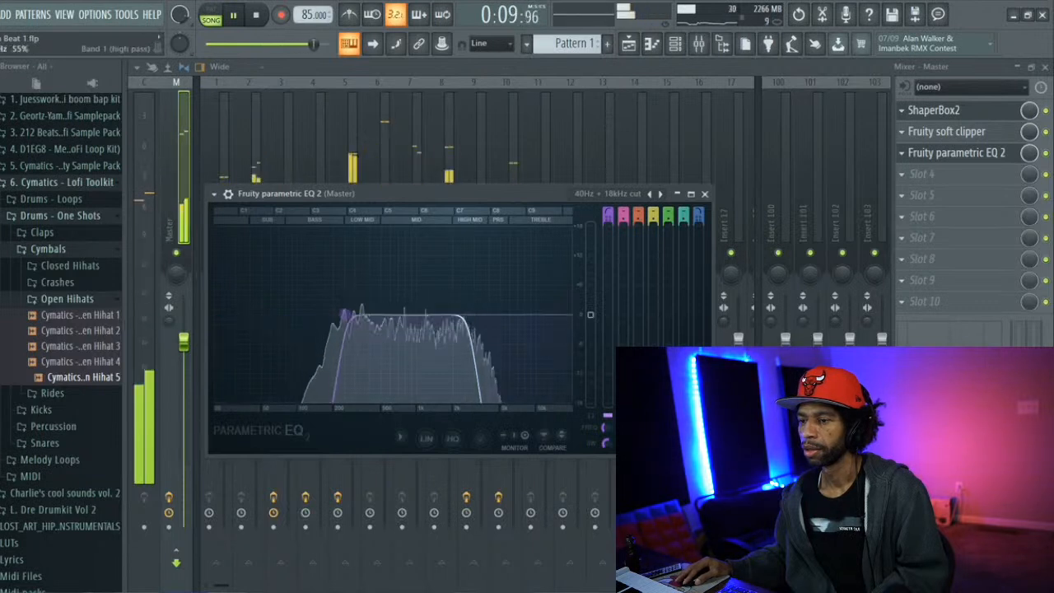
key(space)
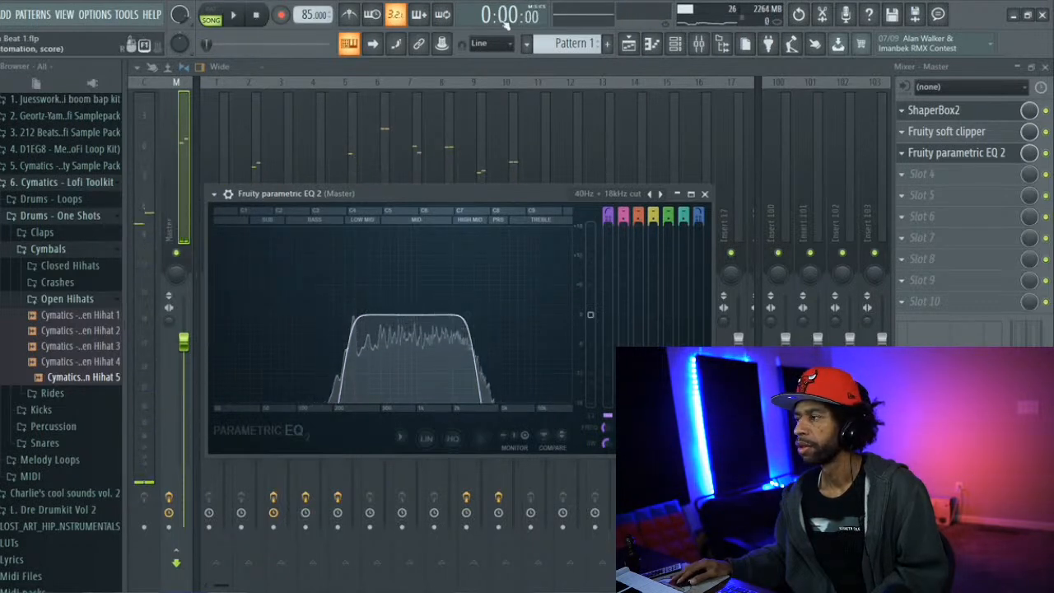
Create automation clips for the mix levels of Fruity Parametric EQ 2 and ShaperBox2 on the Master track
right_click(1029, 154)
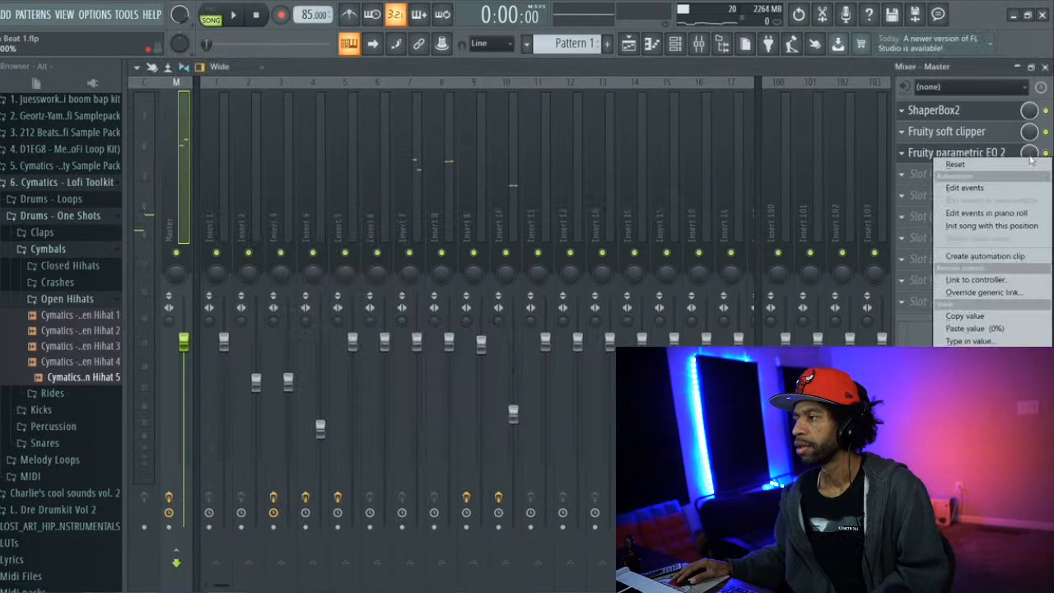
click(997, 258)
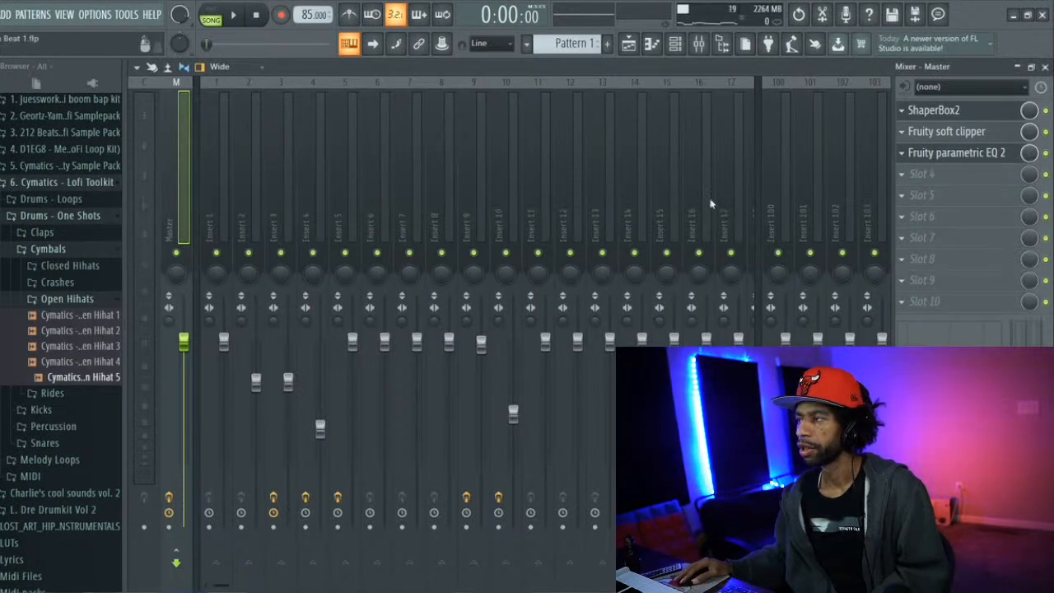
right_click(1030, 111)
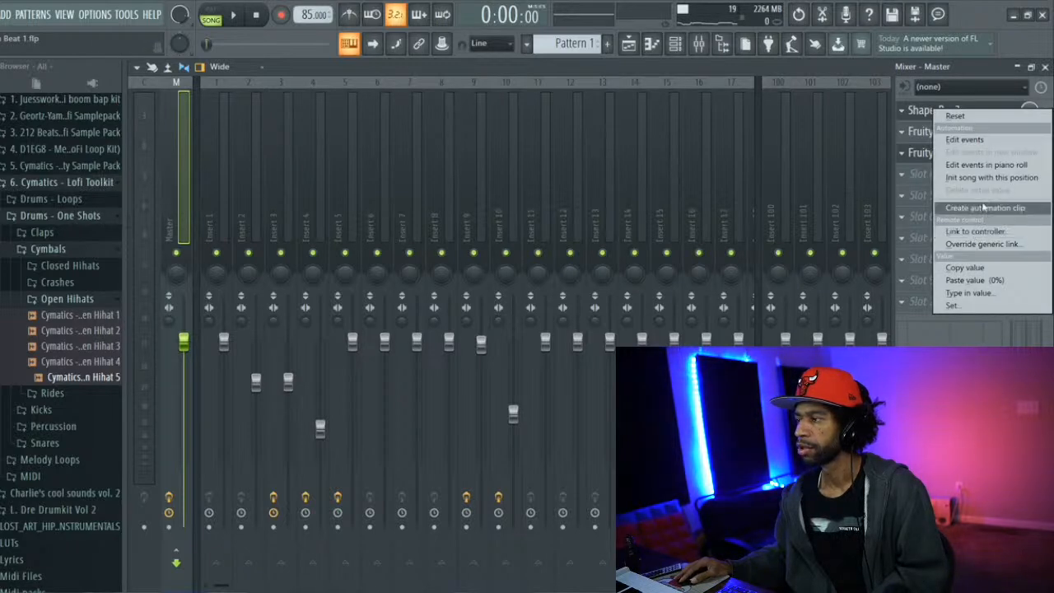
click(986, 208)
Move both Cymatics Lofi Top Loop 8 clips in the playlist from Track 4 to Track 6
click(630, 49)
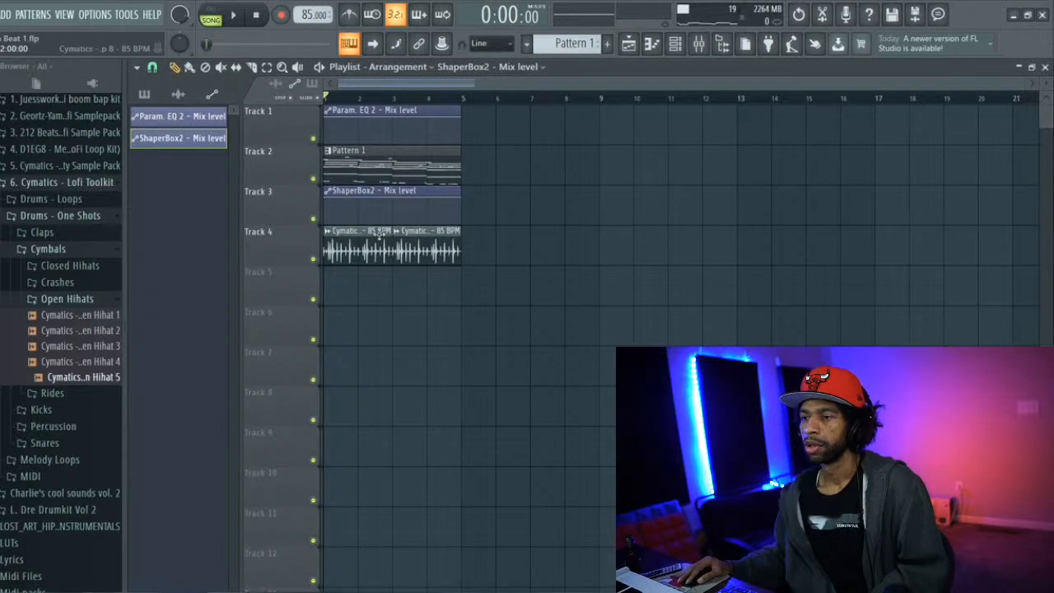
drag(362, 236, 371, 319)
drag(428, 238, 428, 319)
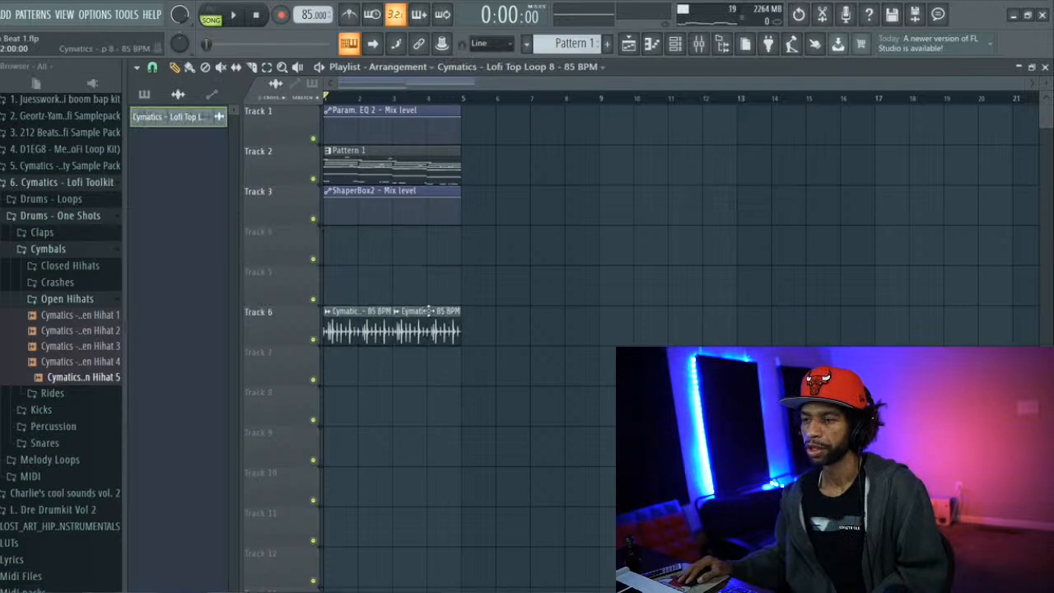
Move the Pattern 1 clip to Track 3 and the ShaperBox2 mix level automation clip to Track 2 at bar 1
click(424, 190)
drag(425, 191, 602, 102)
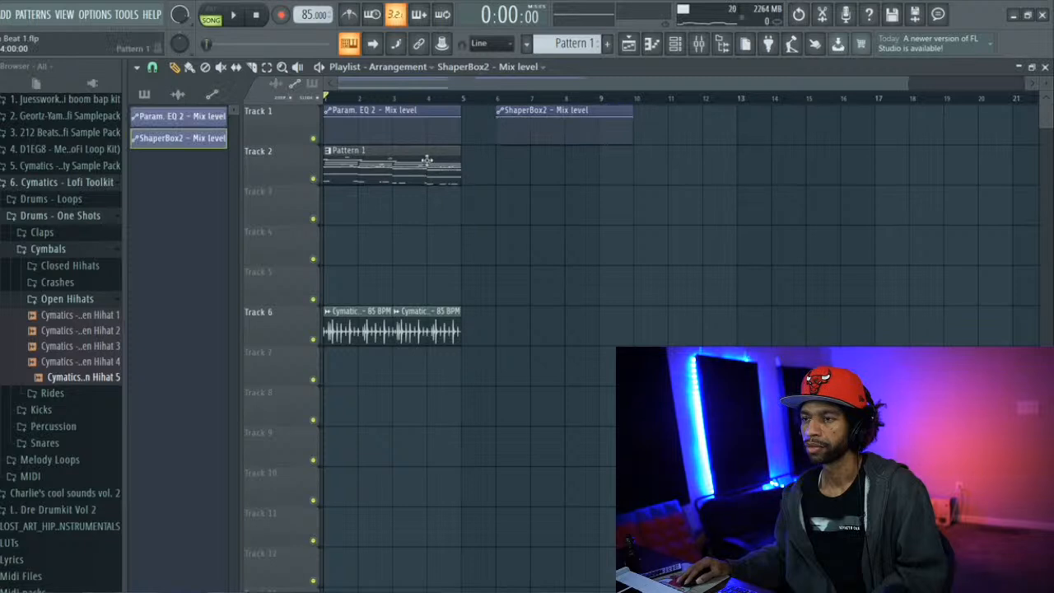
drag(427, 159, 411, 230)
drag(540, 105, 363, 159)
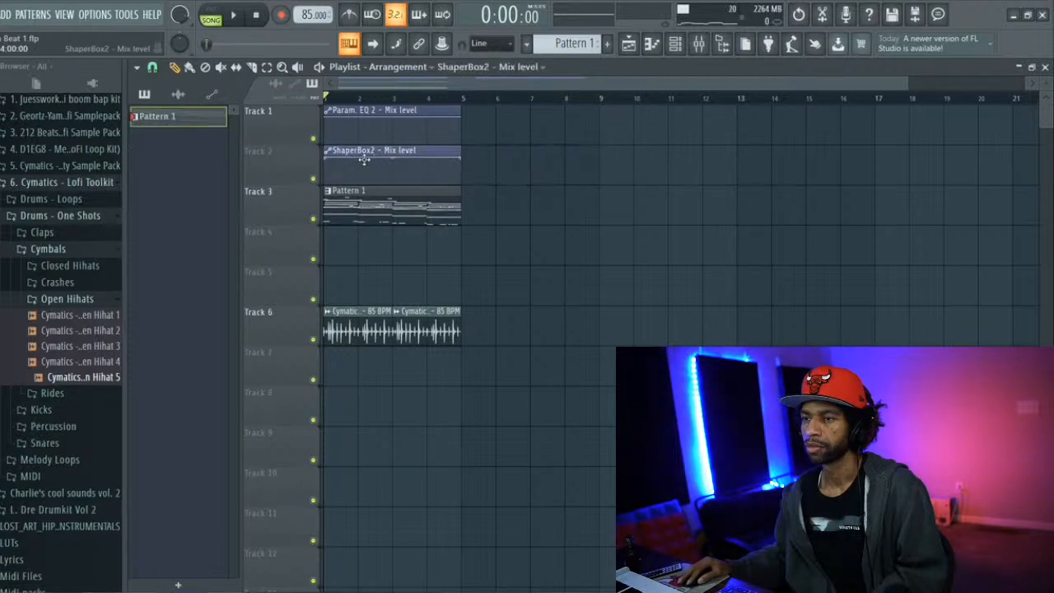
Swap the automation clips so ShaperBox2's mix level is on Track 1 and the parametric EQ's is on Track 2
drag(425, 108, 584, 127)
drag(409, 151, 408, 110)
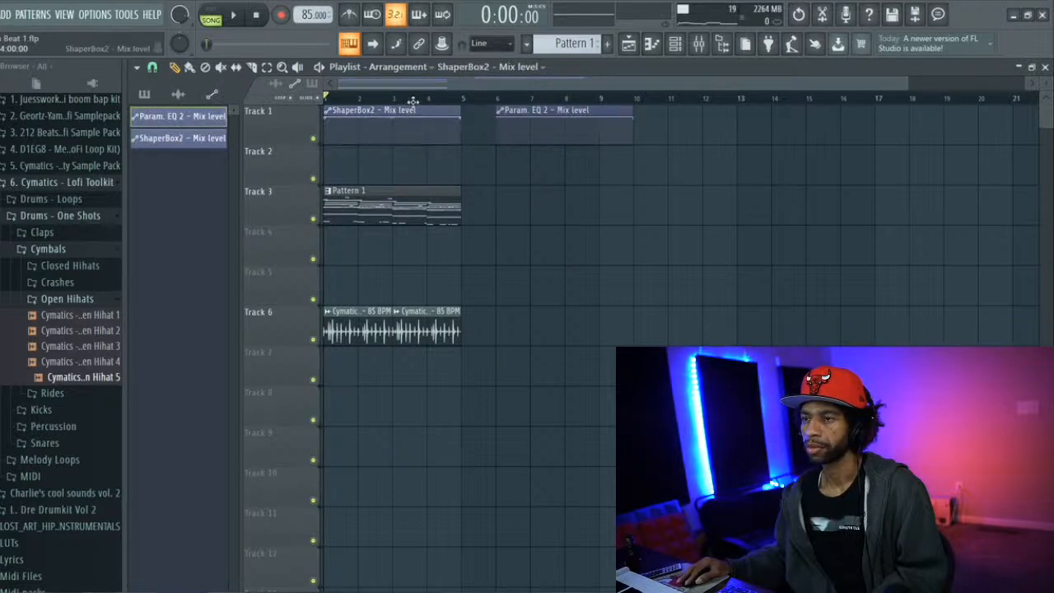
drag(530, 110, 373, 151)
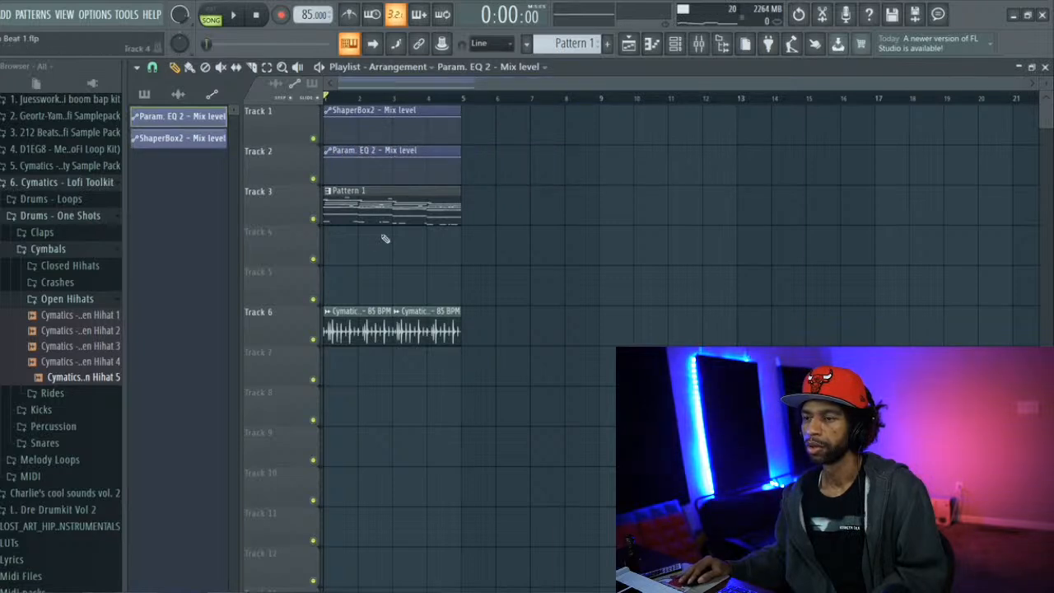
Move the two Cymatics Lofi Top Loop 8 clips down to Tracks 8 and 9, and split Pattern 1 by channel
drag(375, 321, 364, 416)
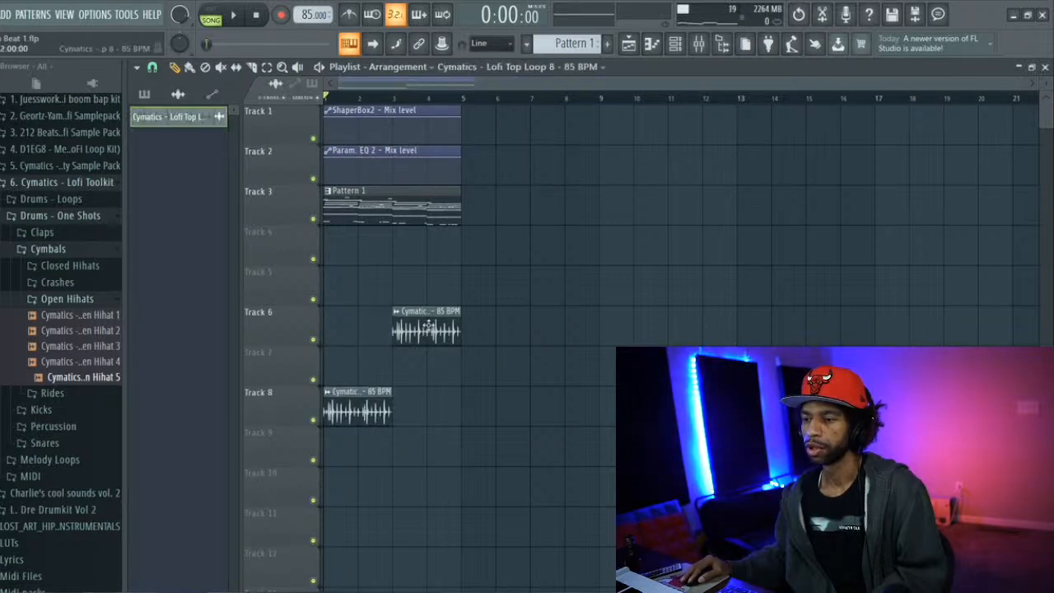
drag(440, 312, 442, 440)
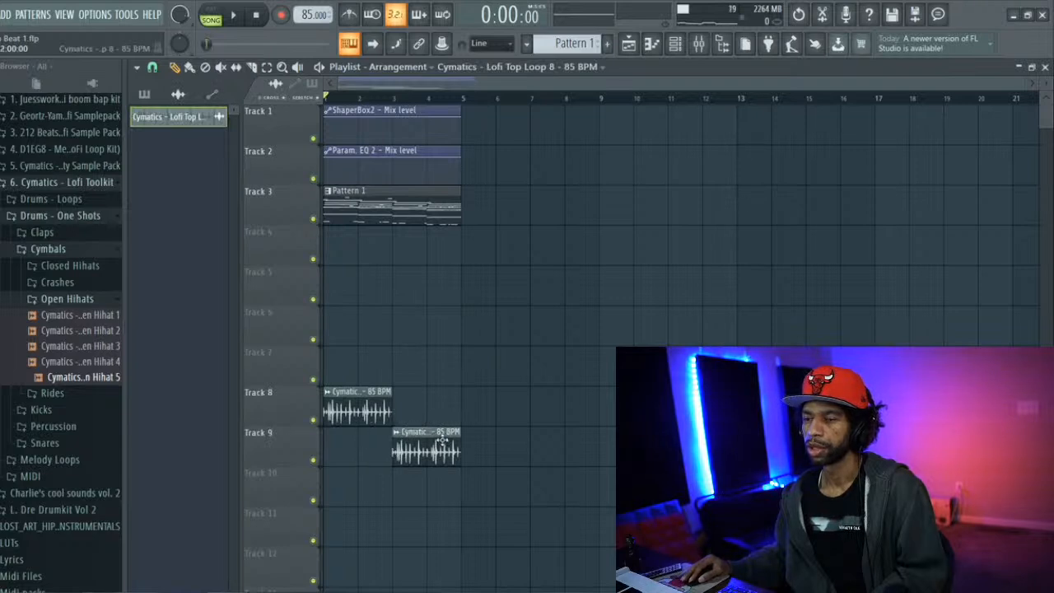
click(145, 94)
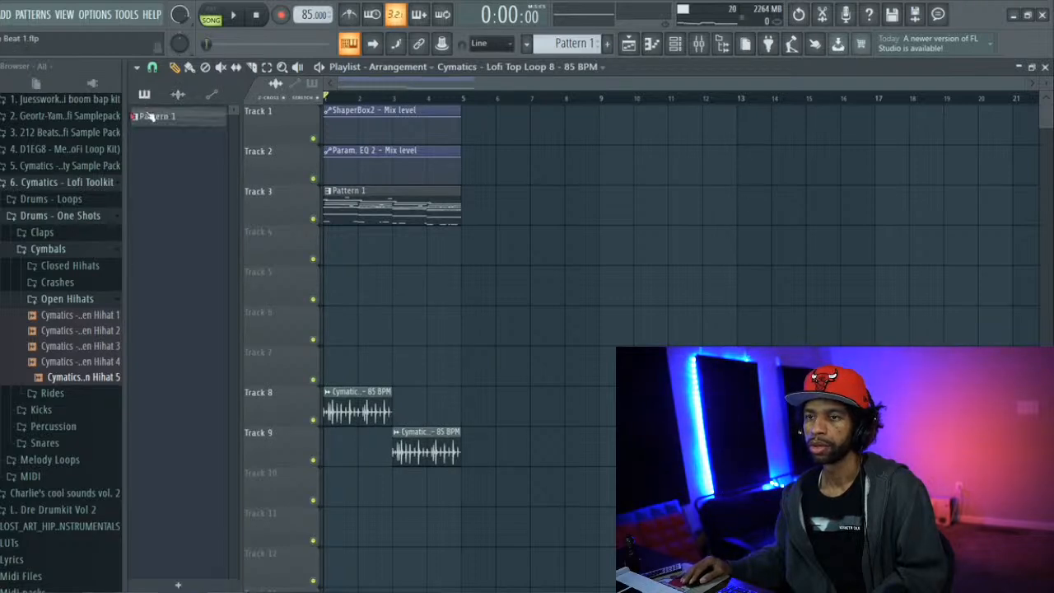
right_click(148, 116)
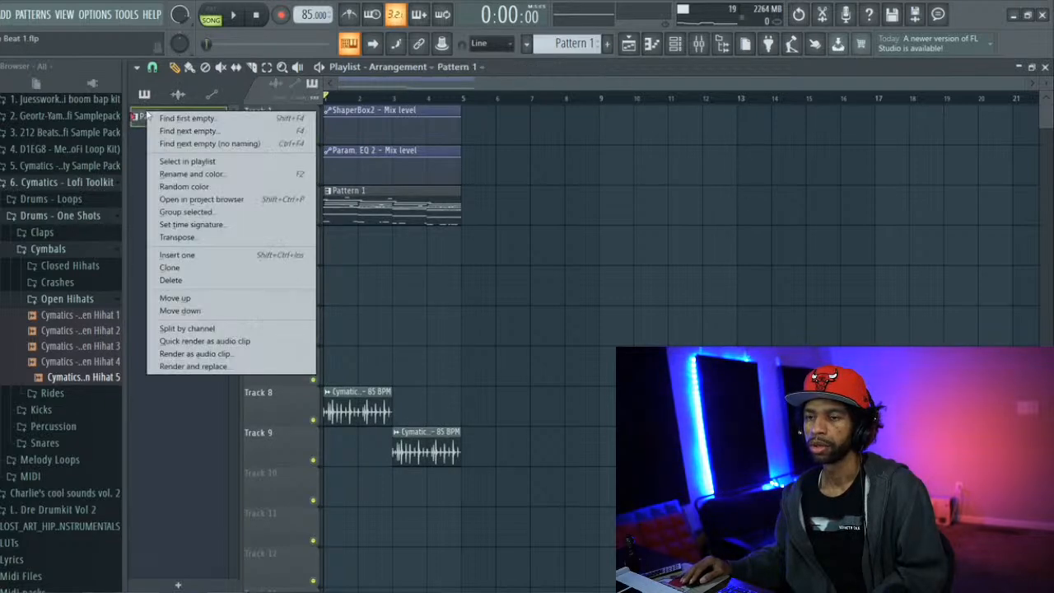
click(218, 329)
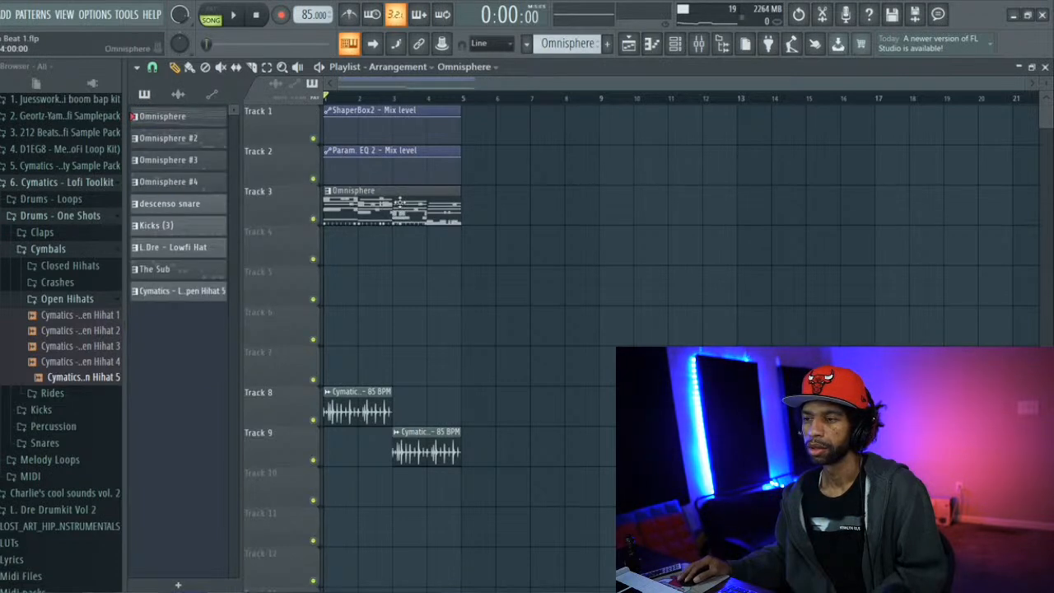
Move the Omnisphere #2, #3 and #4 clips to Tracks 4, 5 and 6, and the first Top Loop 8 clip to Track 9
click(396, 237)
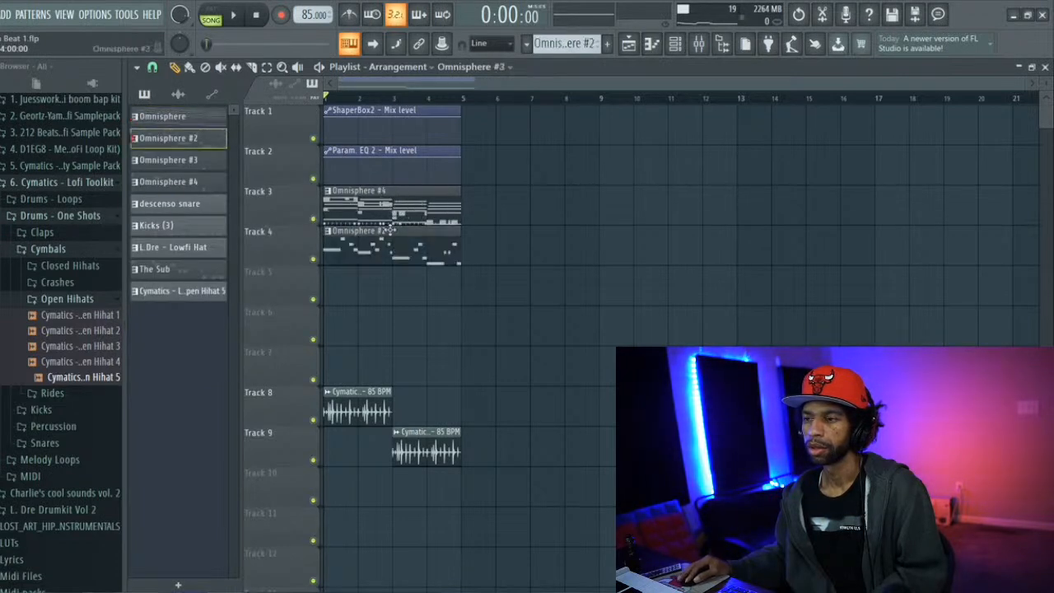
click(389, 277)
click(375, 306)
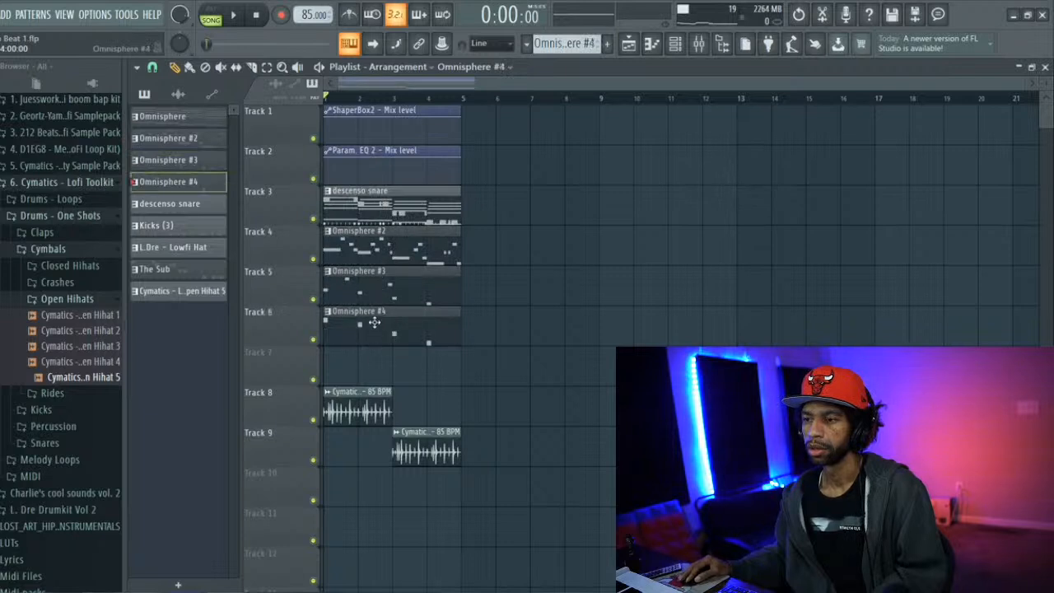
drag(376, 385, 375, 430)
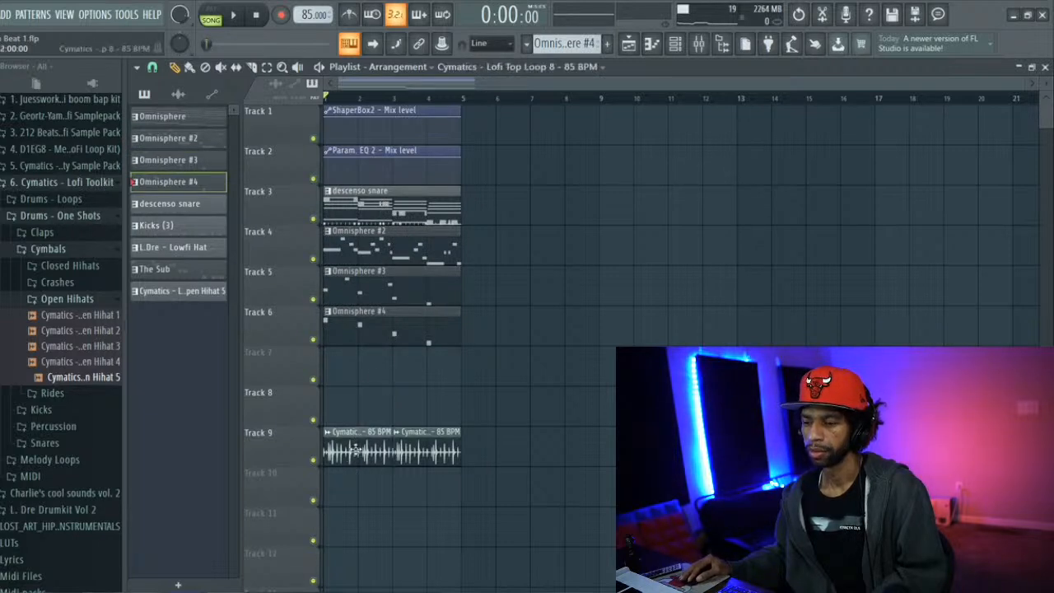
Move the descenso snare clip to Track 9 and both Cymatics Lofi Top Loop 8 clips to Track 11
click(370, 202)
click(372, 366)
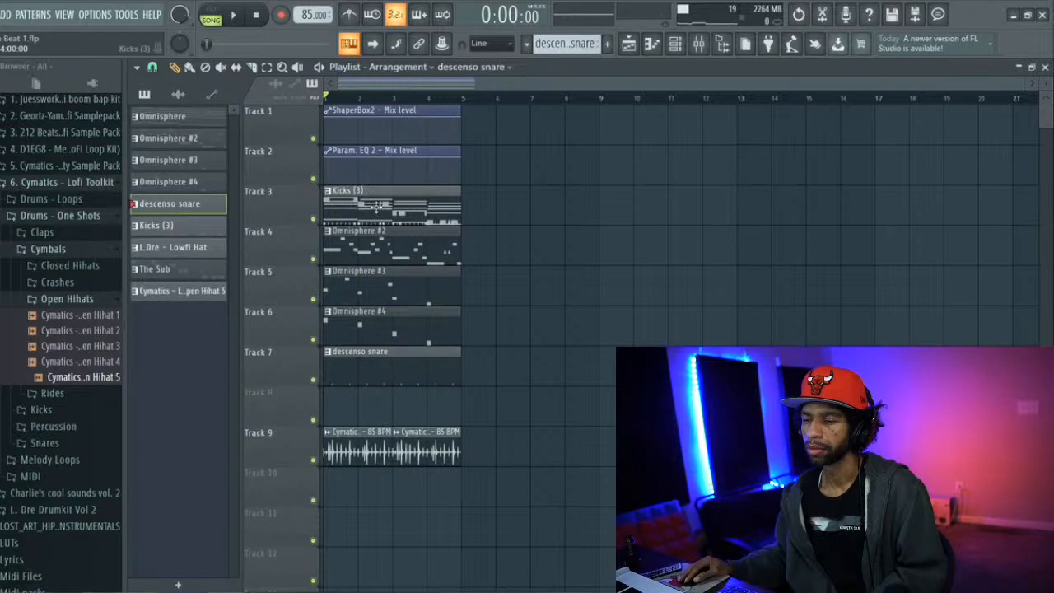
drag(387, 361, 366, 520)
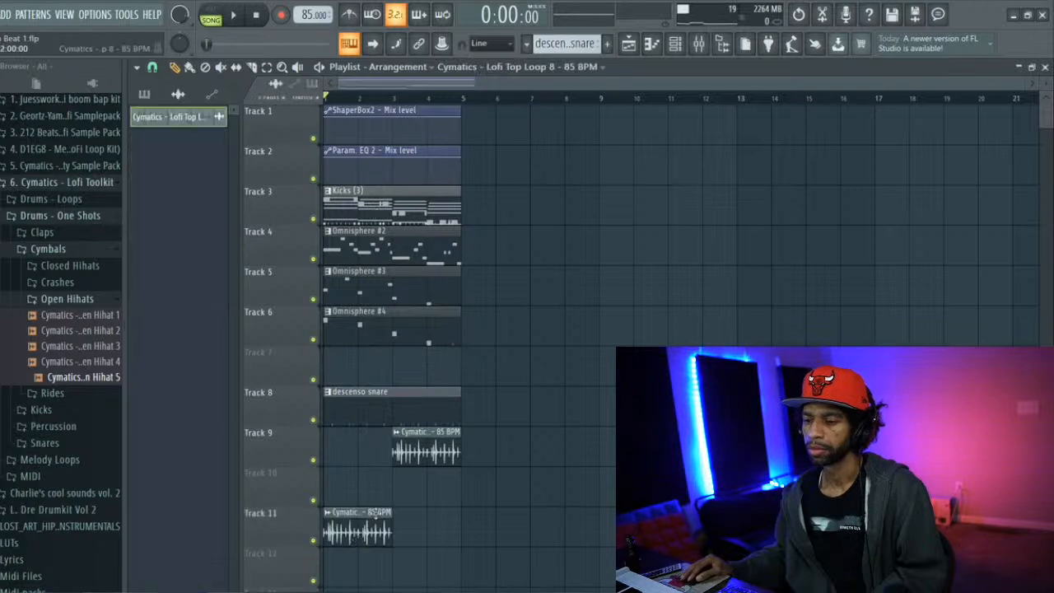
drag(424, 440, 419, 531)
drag(386, 404, 378, 440)
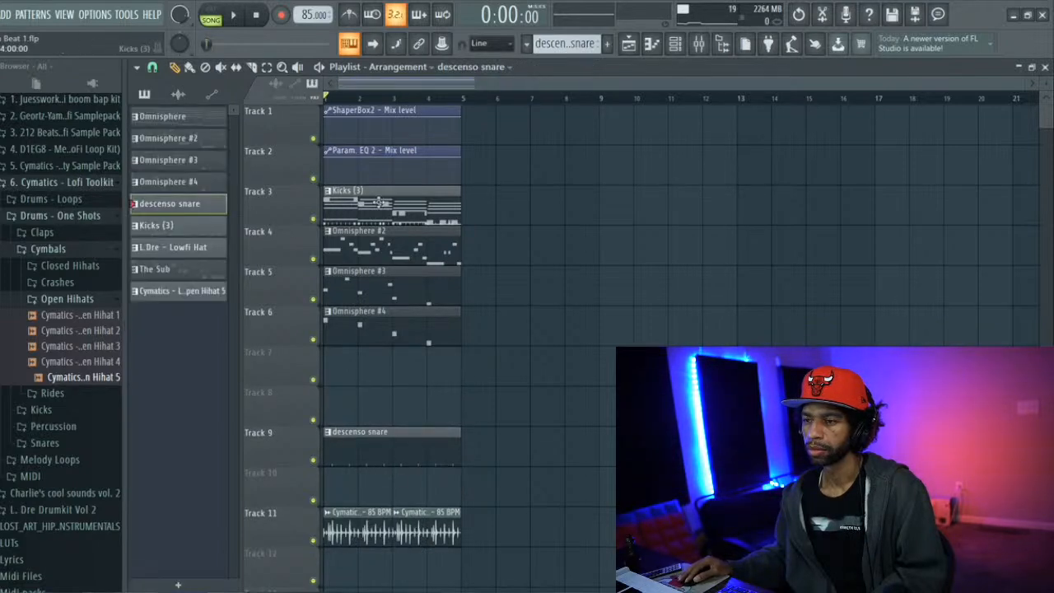
Move Kicks (3) to Track 8, L.Dre - Lowfi Hat to Track 10 and The Sub to Track 7
drag(378, 361, 378, 401)
drag(370, 204, 362, 478)
drag(351, 191, 350, 366)
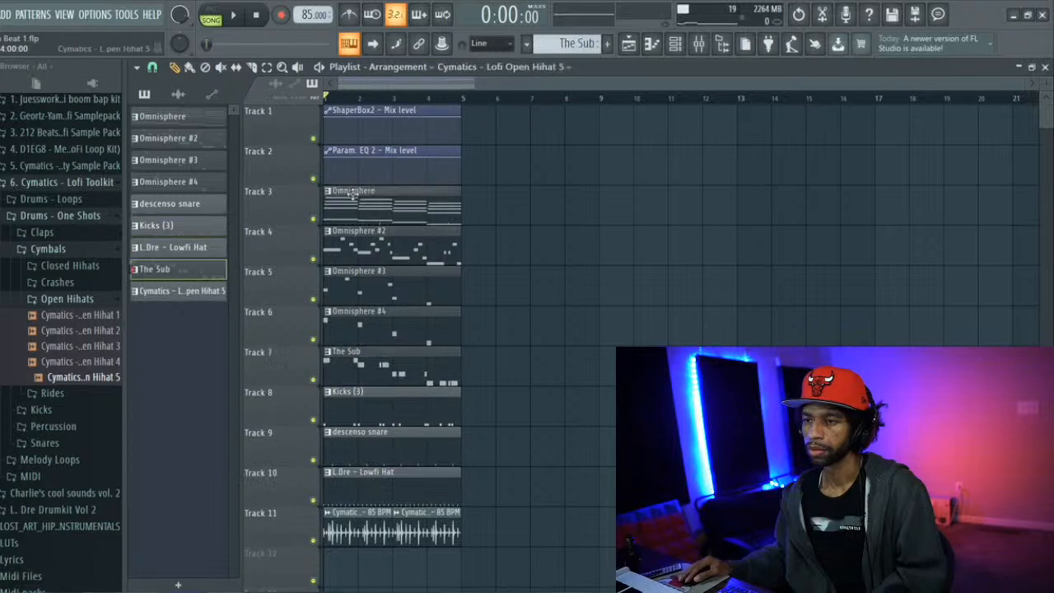
Move the Cymatics Lofi Open Hihat 5 clip to Track 12 at bar 1 and play back the separated tracks
click(370, 576)
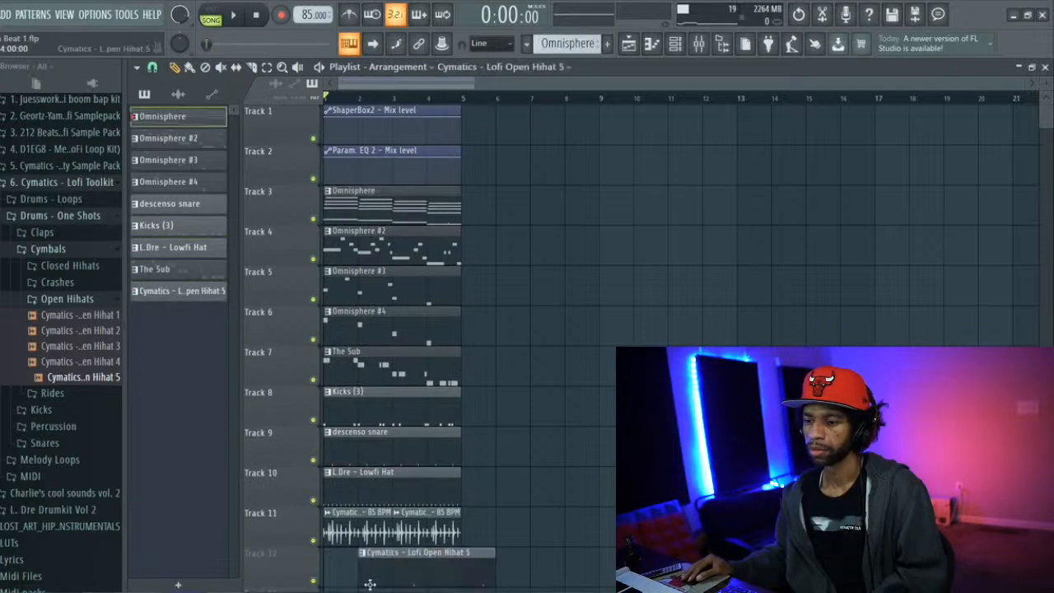
drag(369, 556, 334, 556)
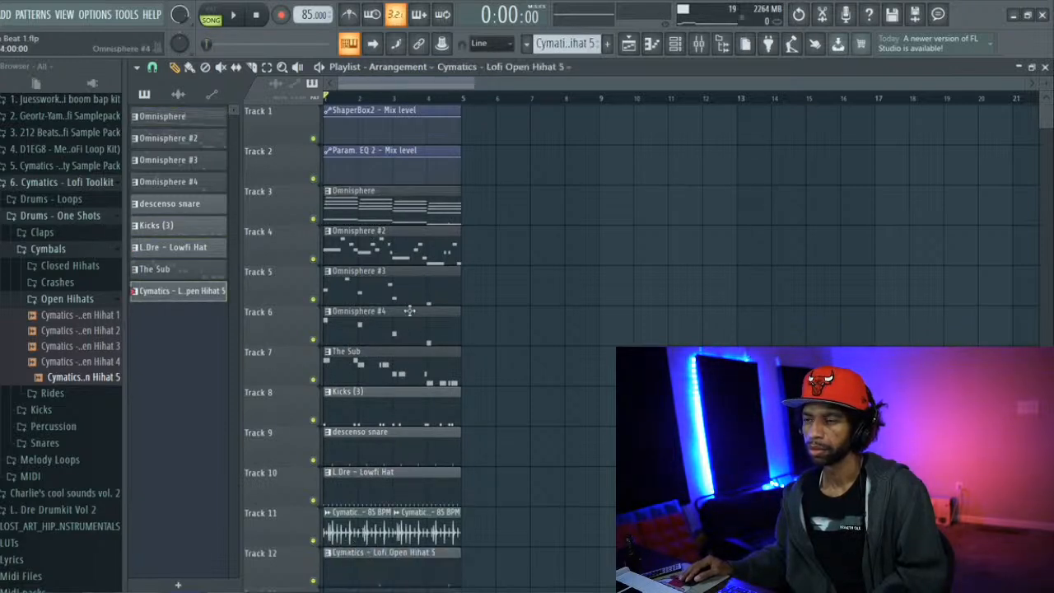
key(space)
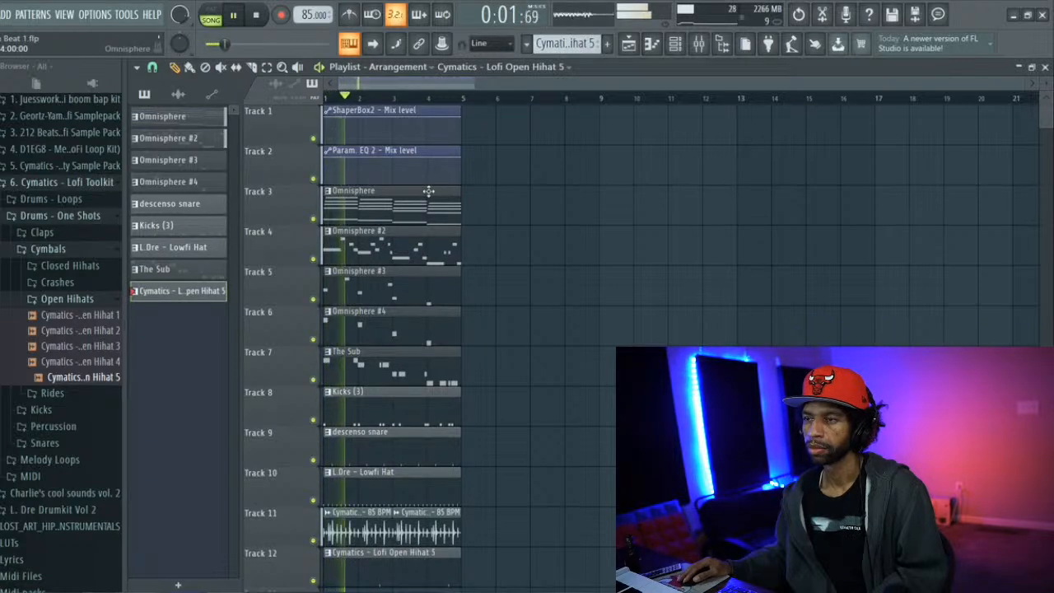
key(space)
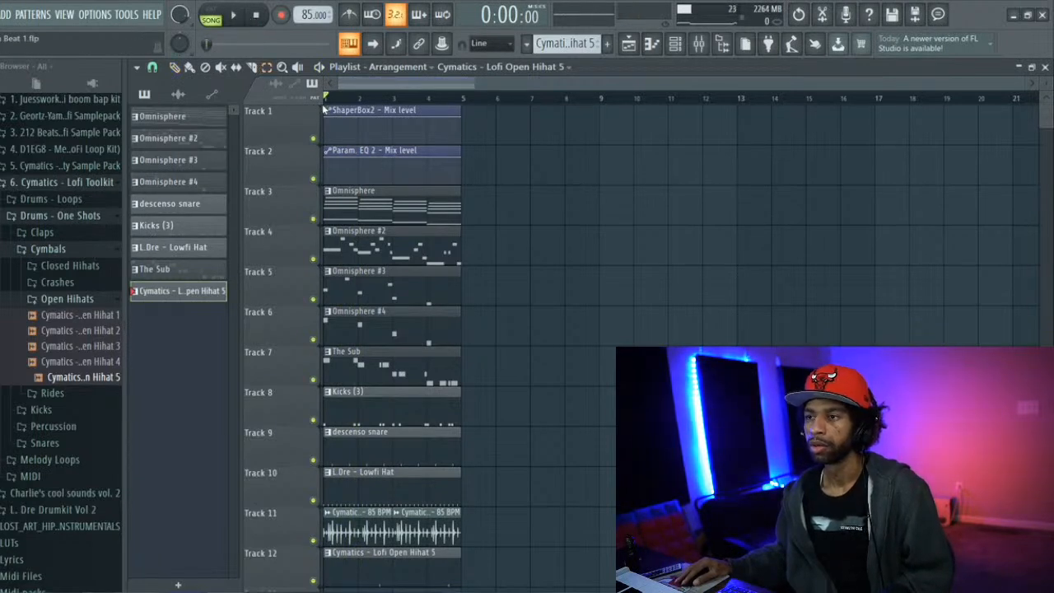
Duplicate all the four-bar clips end to end until the arrangement runs through bar 28
key(ctrl+a)
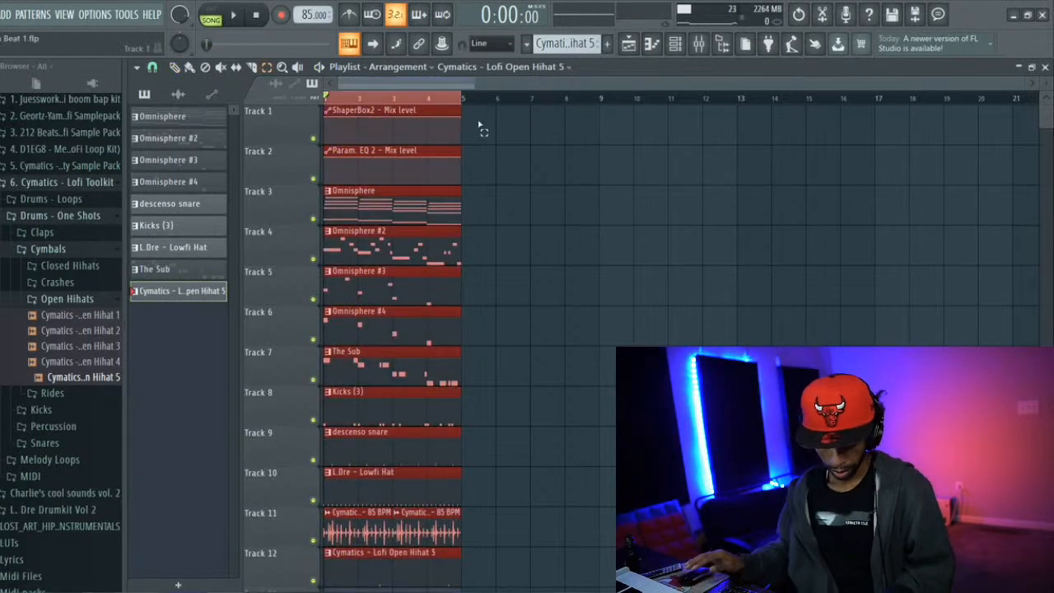
key(ctrl+b)
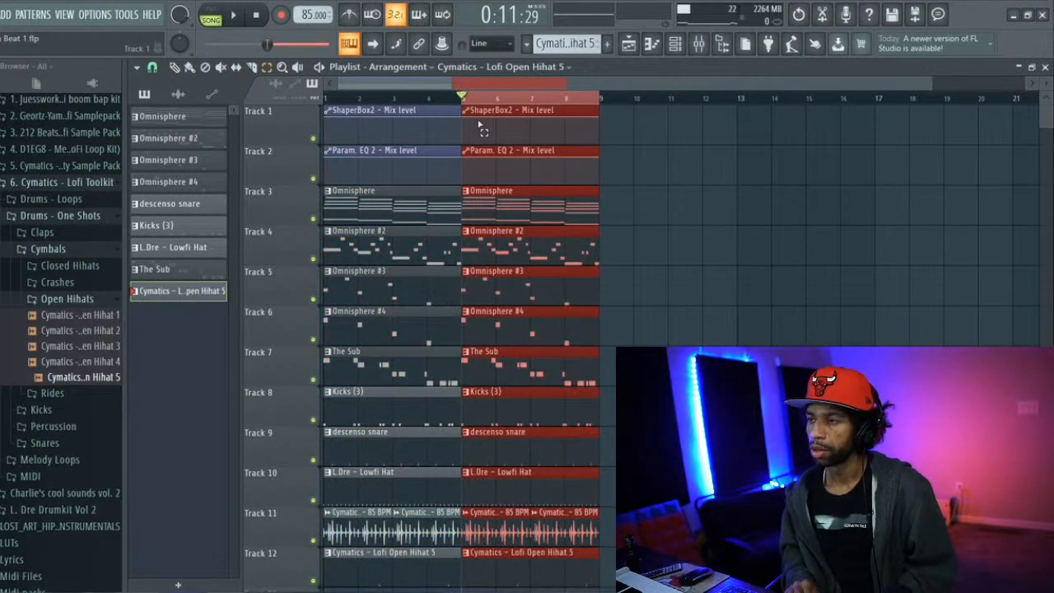
key(ctrl+b)
key(ctrl+b)
key(ctrl+b)
key(ctrl+b)
key(ctrl+b)
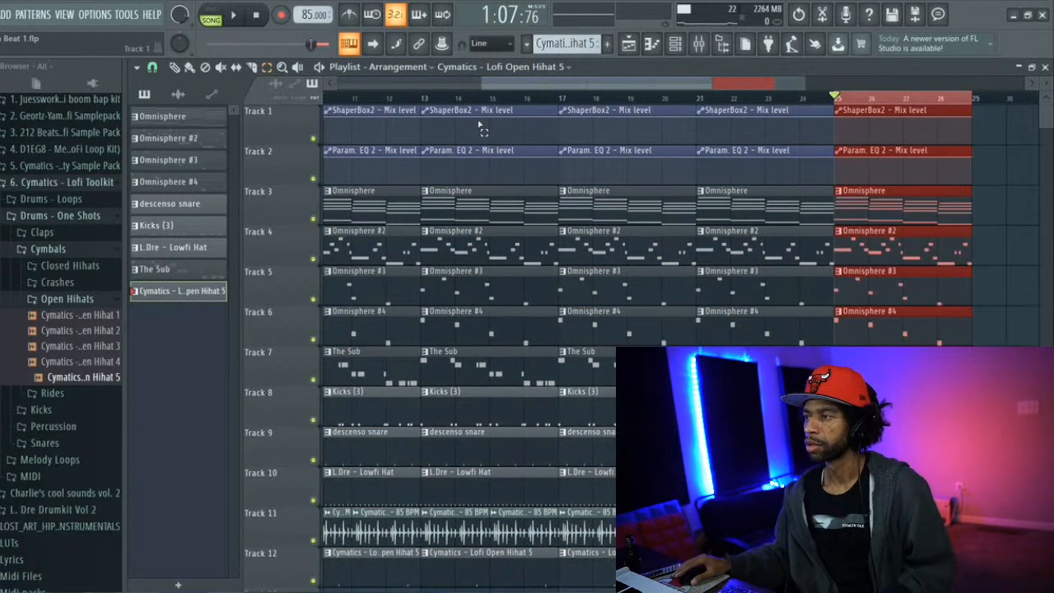
Delete the repeated automation clips on Tracks 1 and 2, keeping the EQ clip at bar 1 and a ShaperBox2 clip at bar 13
drag(670, 86, 493, 69)
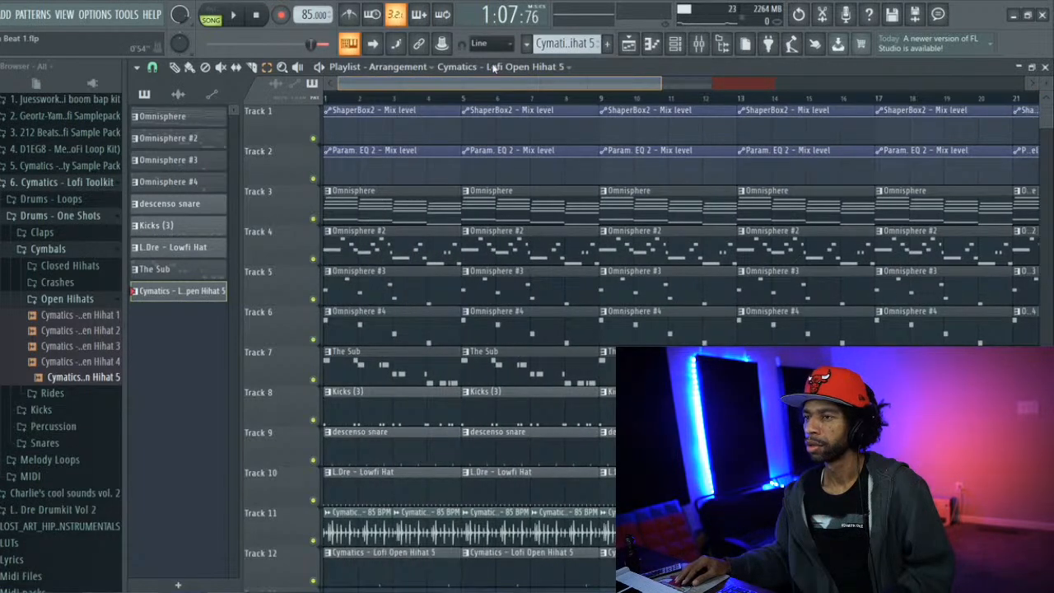
click(549, 143)
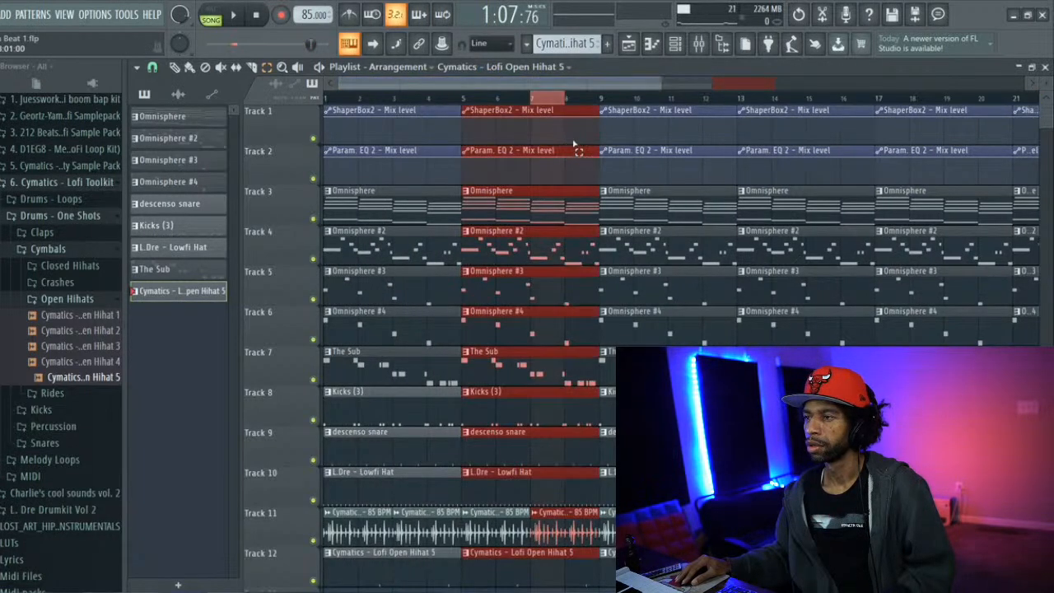
drag(550, 106, 1047, 165)
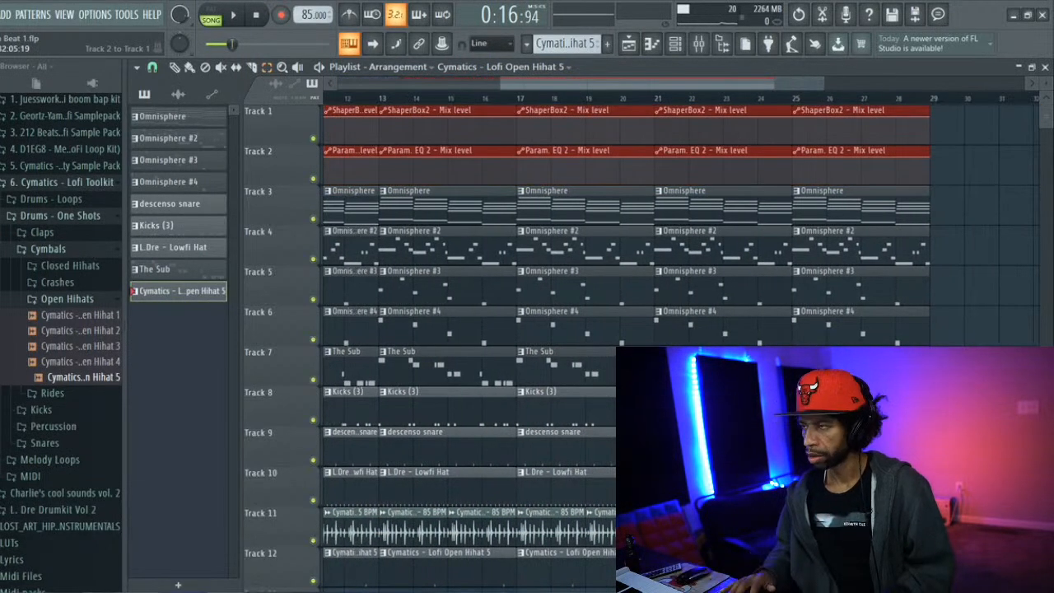
key(Delete)
mouse_move(790, 86)
mouse_down()
mouse_move(361, 90)
mouse_move(493, 109)
mouse_move(829, 91)
mouse_move(805, 99)
mouse_up()
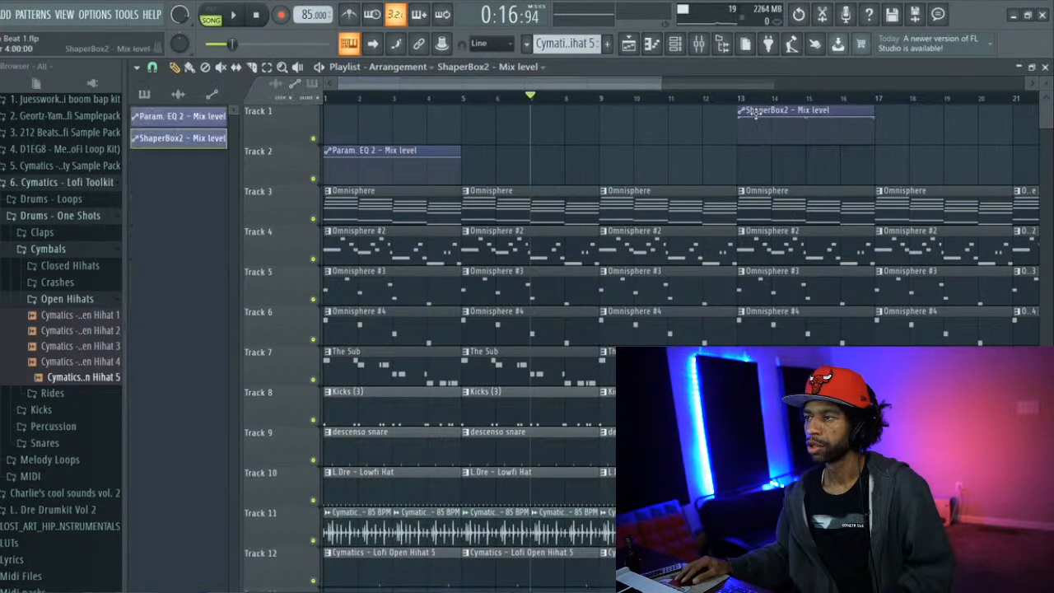
Add a ShaperBox2 mix level clip on Track 1 at bar 1, make it unique and lower its start and end points to the minimum
click(332, 124)
click(328, 113)
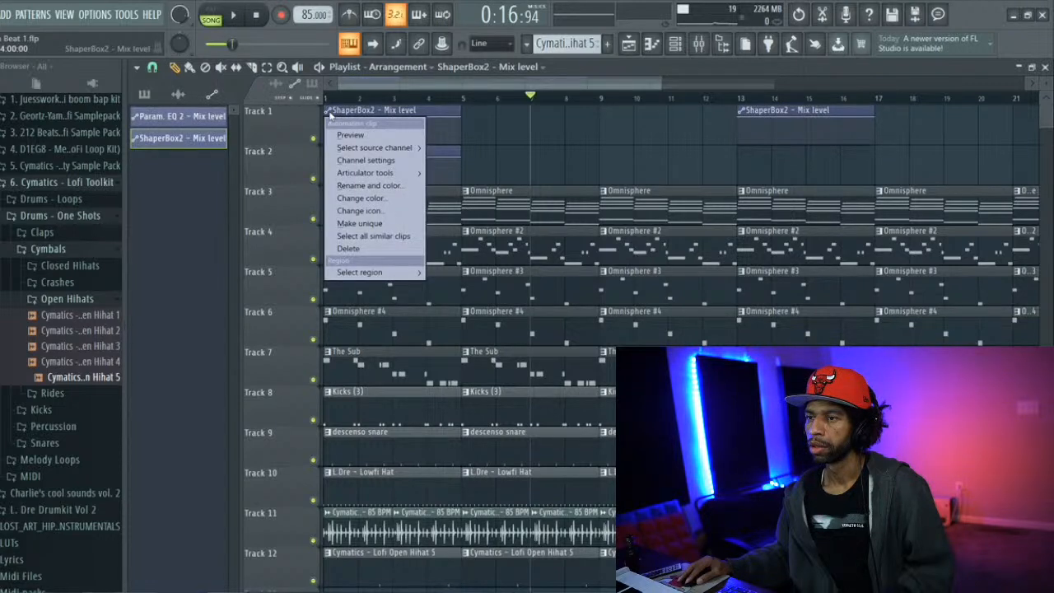
click(345, 224)
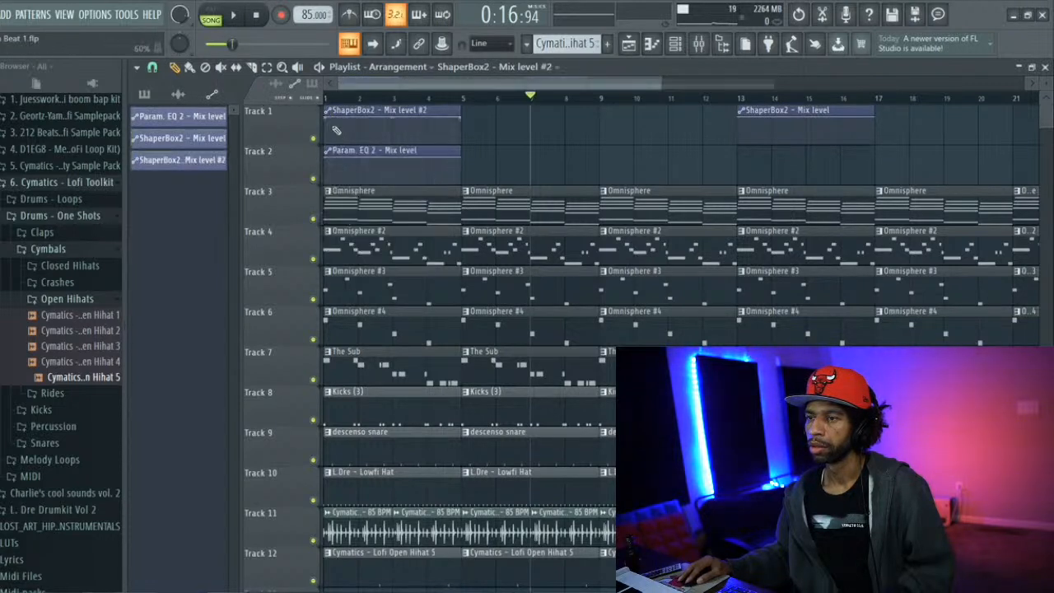
drag(329, 124, 327, 145)
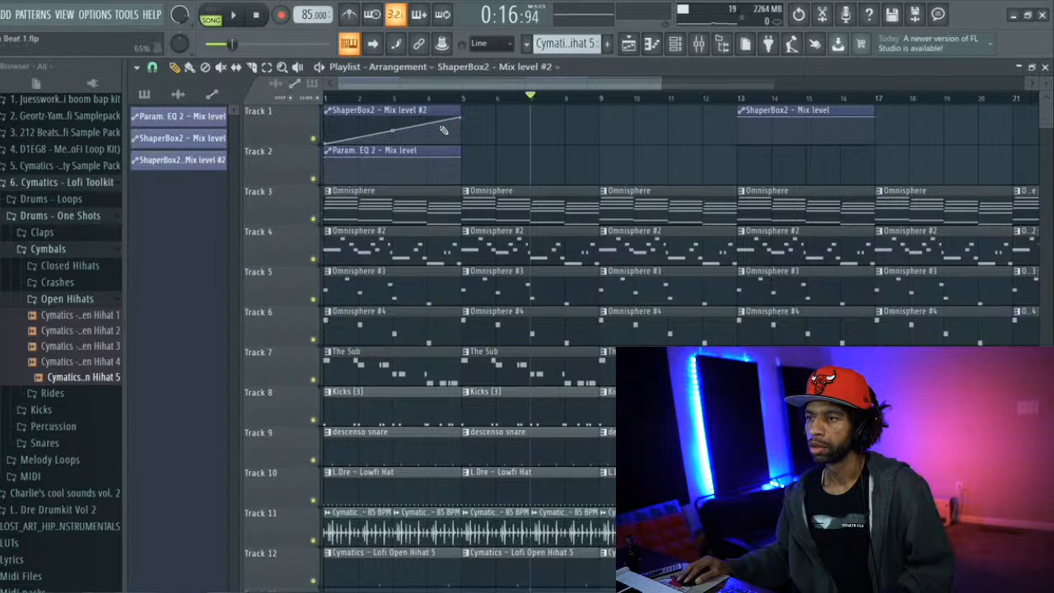
drag(463, 119, 458, 155)
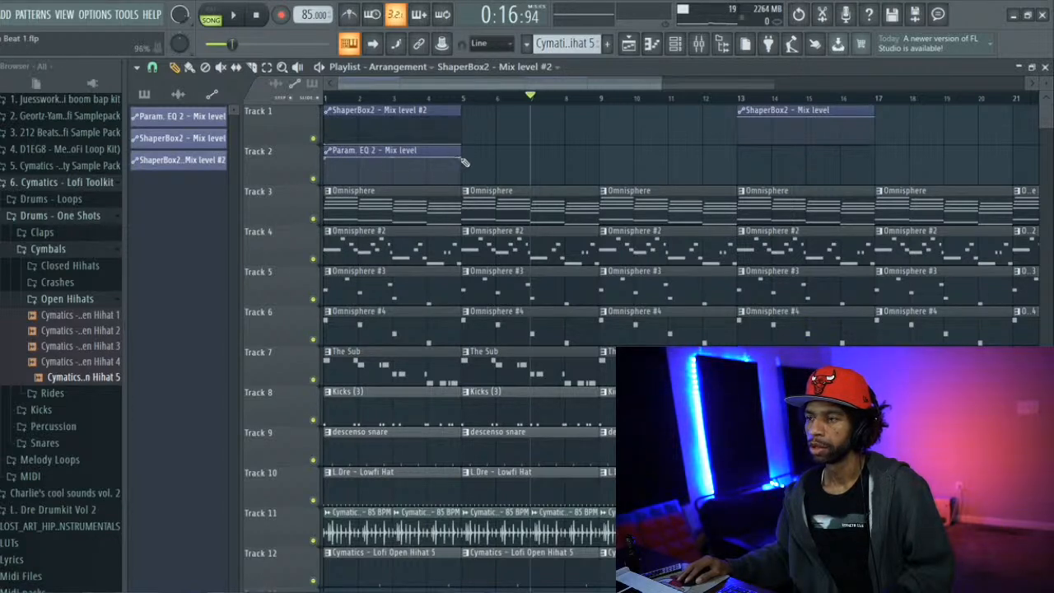
Ramp the parametric EQ mix level down to the minimum across its clip and add a copy on Track 2 at bar 13
drag(463, 162, 455, 183)
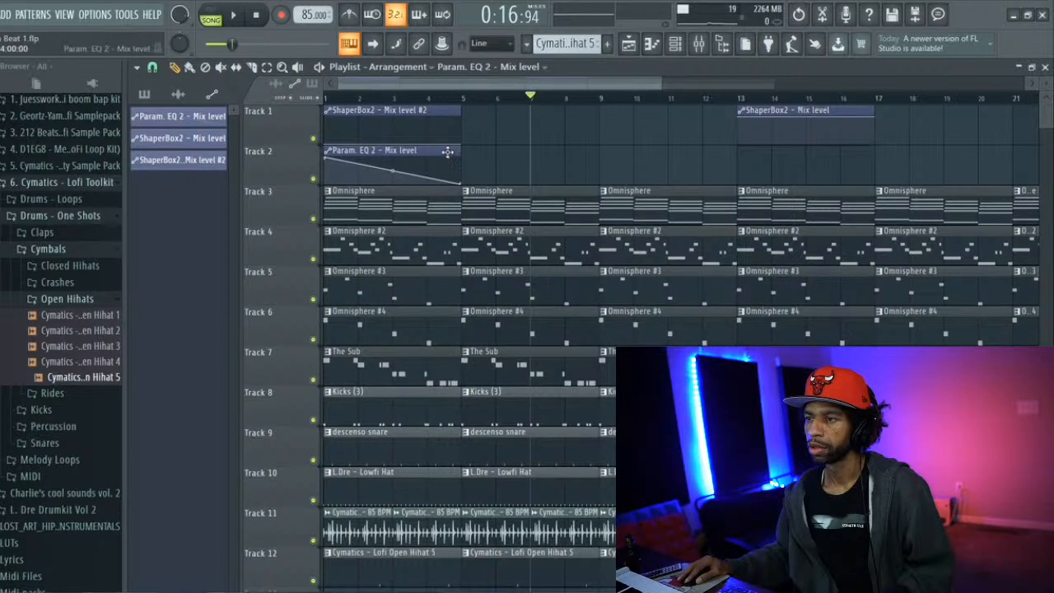
click(741, 170)
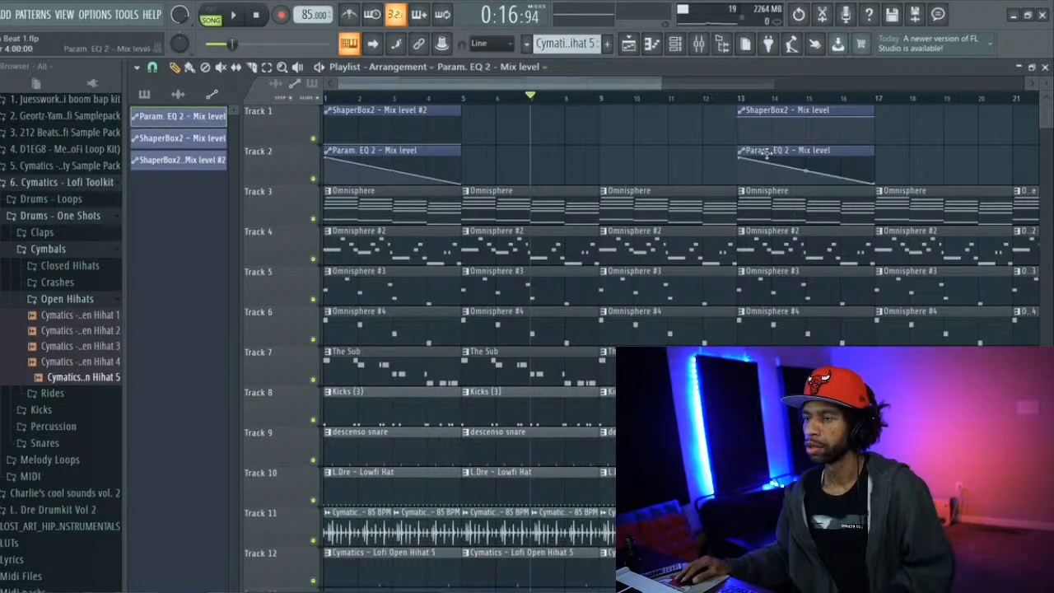
key(space)
key(space)
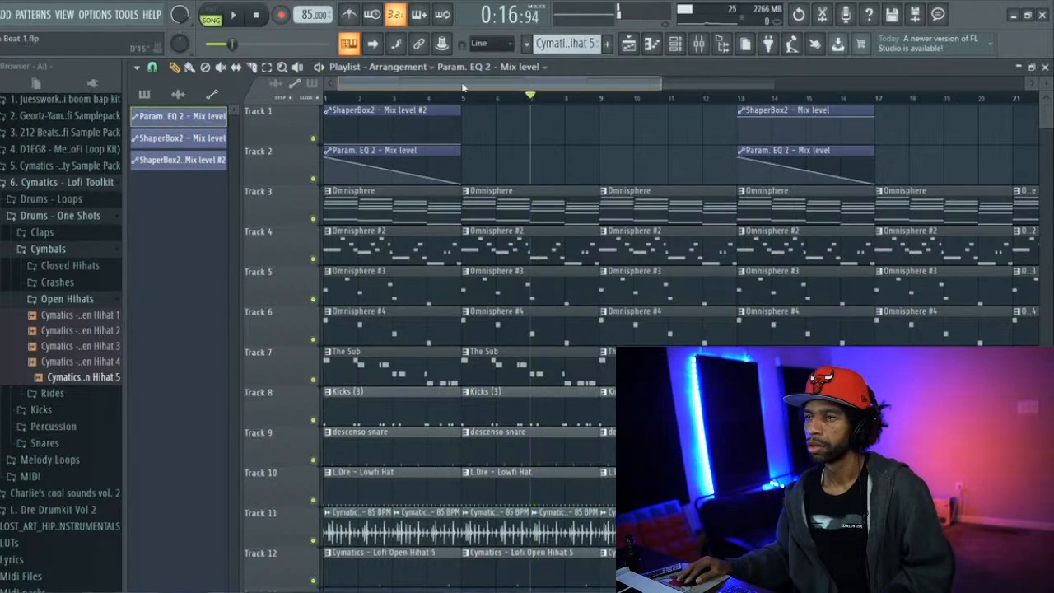
Delete the clips in bars 1 to 4 on Tracks 5 through 12
right_click(357, 572)
right_click(403, 536)
right_click(367, 492)
right_click(353, 454)
right_click(349, 522)
right_click(351, 423)
right_click(377, 370)
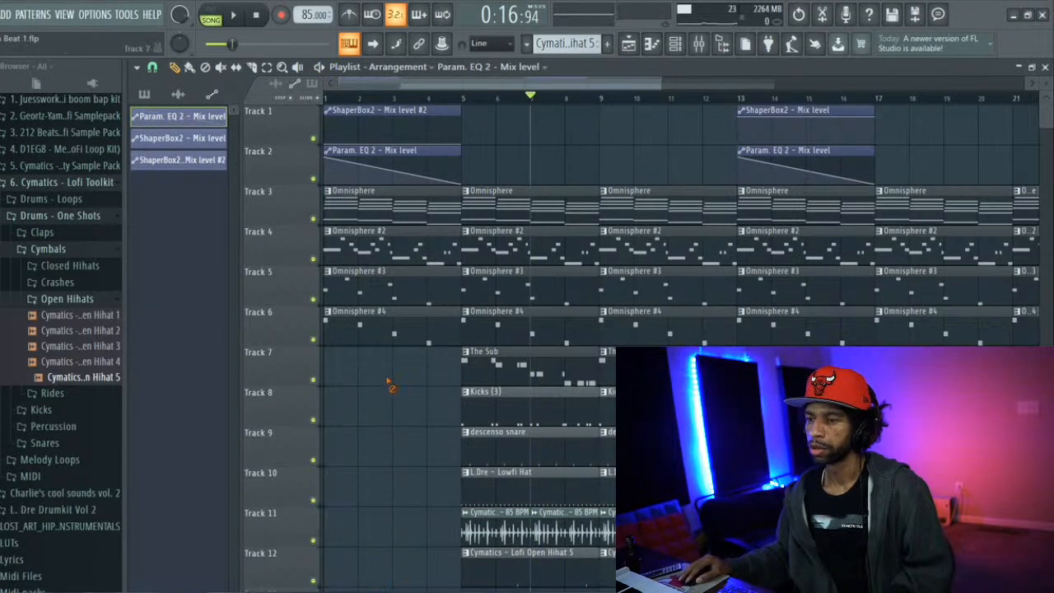
right_click(369, 339)
right_click(377, 298)
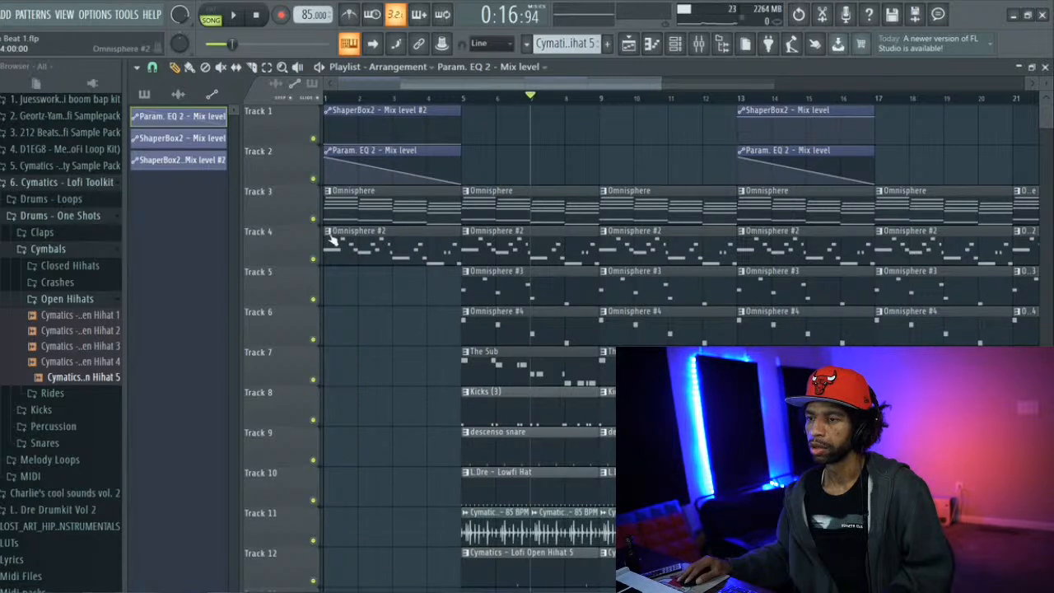
Trim the first Omnisphere #2 clip on Track 4 to start at bar 3 and play the intro from the beginning
drag(324, 244, 393, 244)
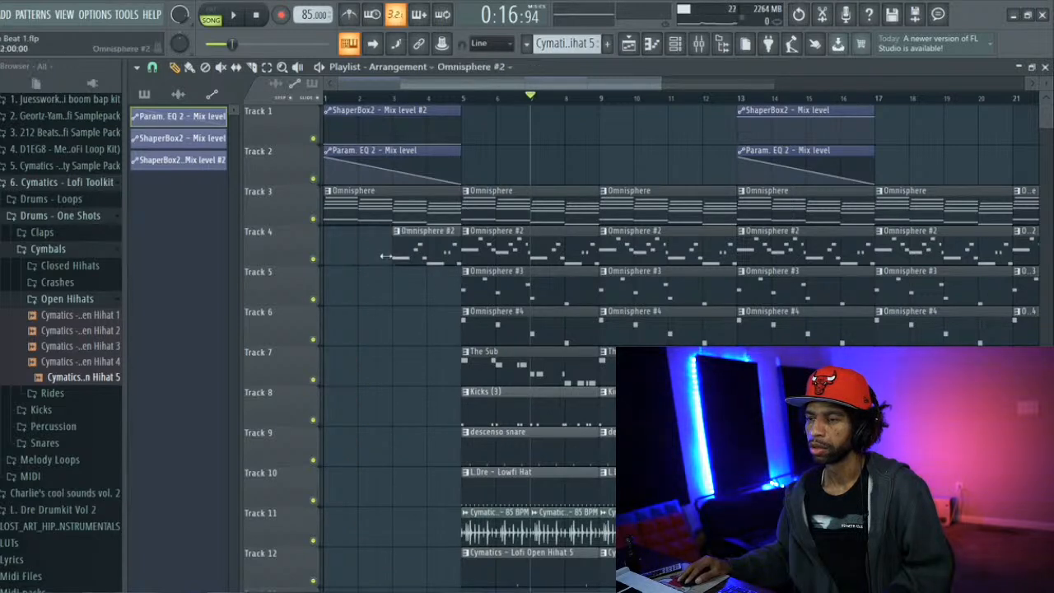
click(344, 100)
key(space)
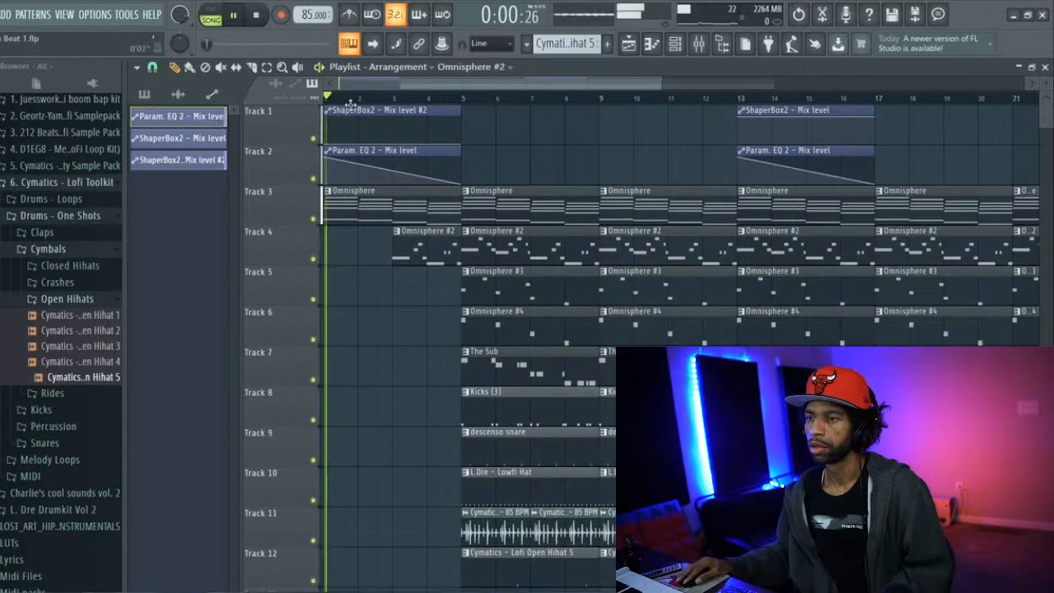
Delete the first Omnisphere #2 clip from the intro on Track 4 and stop playback
right_click(429, 234)
key(space)
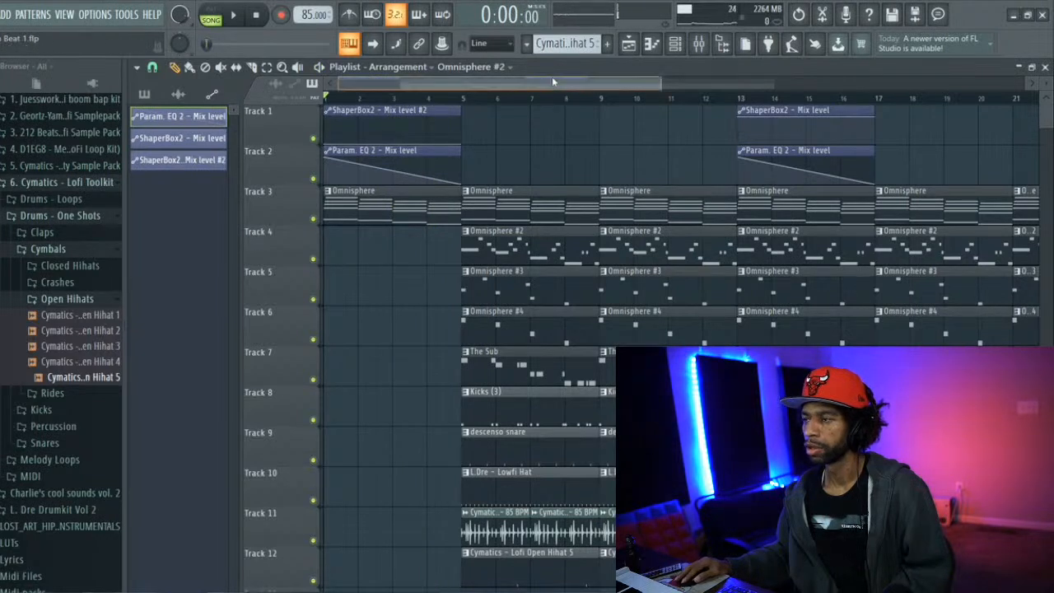
Play the song from the start and trim the Lowfi Hat clip at bar 9 on Track 10 to start at bar 11
drag(552, 80, 595, 81)
key(space)
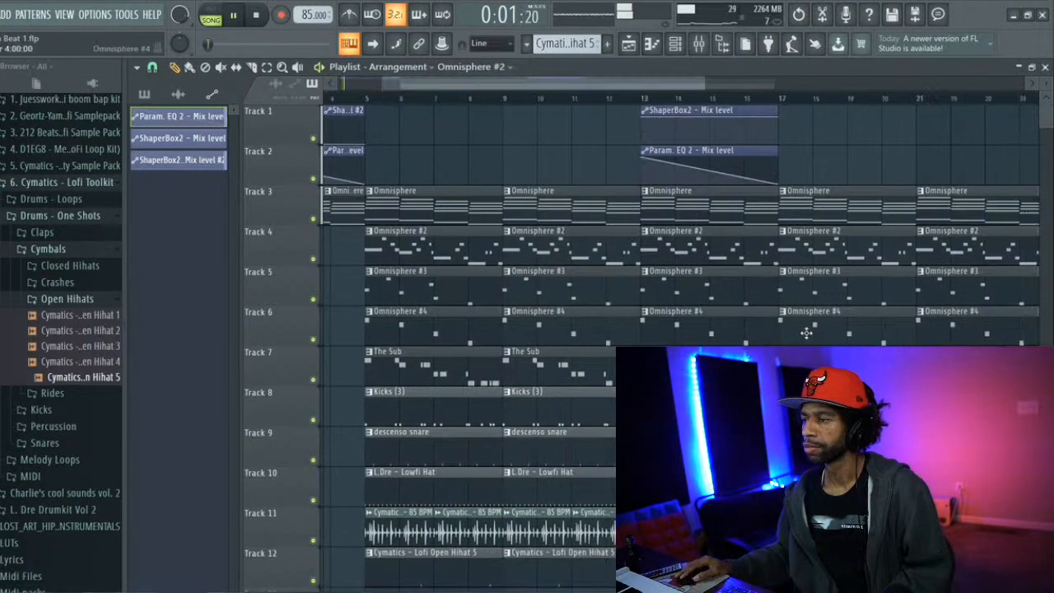
scroll(800, 297, down, 1)
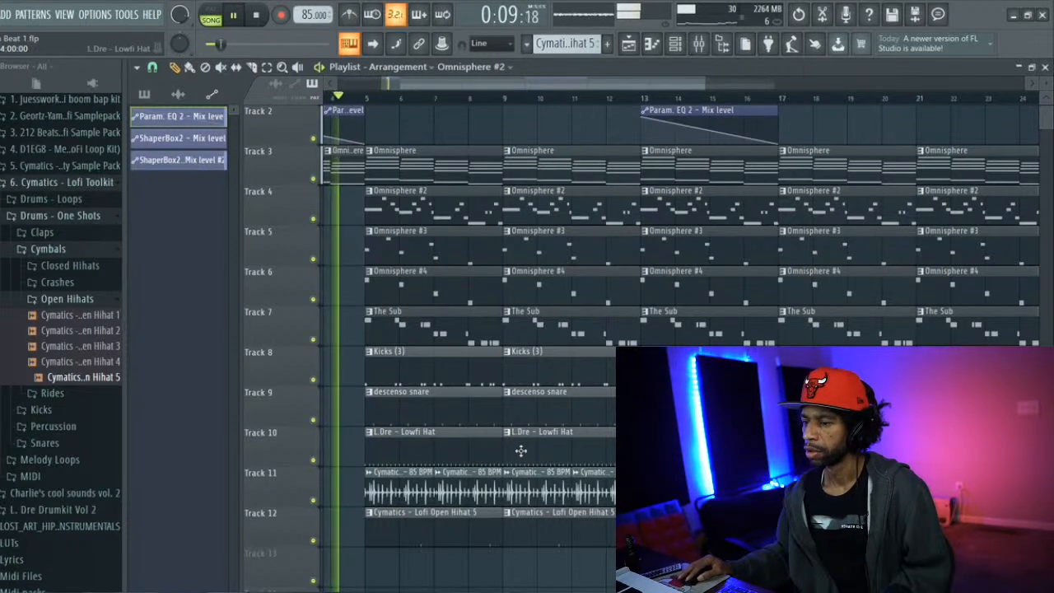
drag(510, 449, 568, 467)
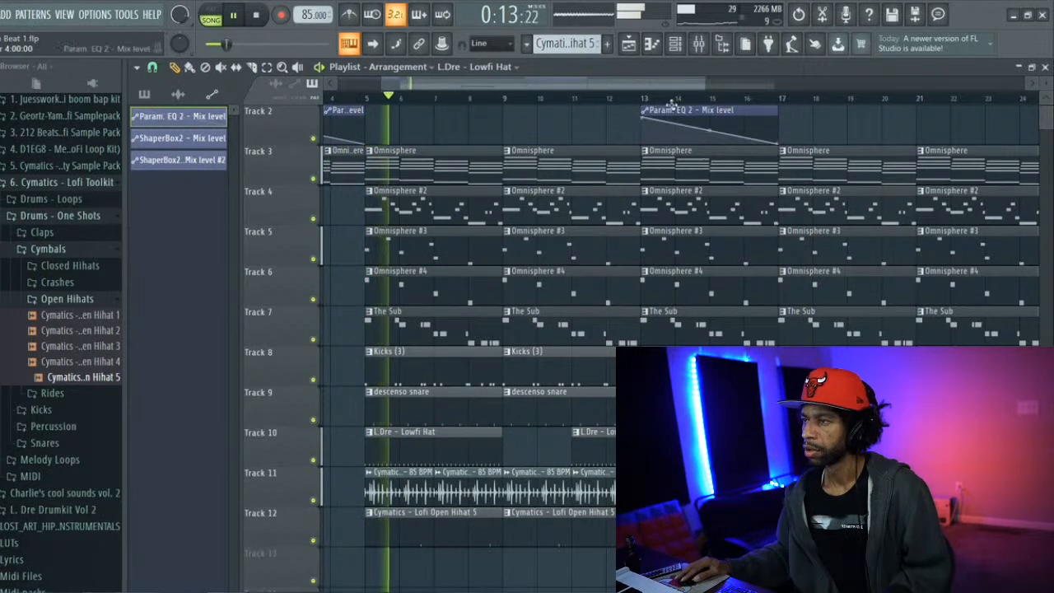
Delete the Omnisphere #2 and Omnisphere #3 clips covering bars 17 to 20 on Tracks 4 and 5
drag(657, 87, 722, 78)
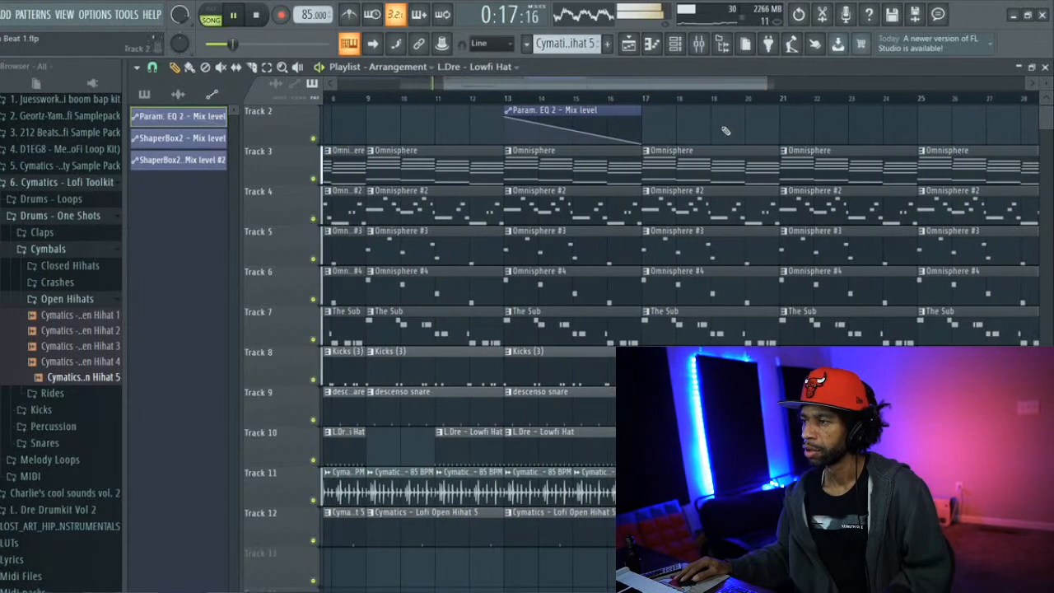
right_click(699, 201)
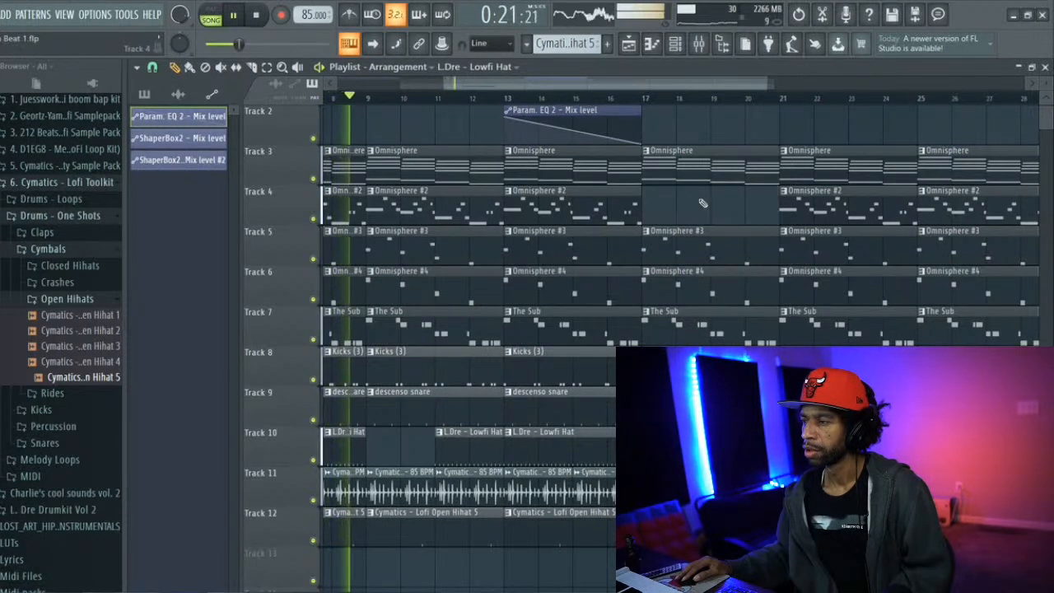
right_click(694, 252)
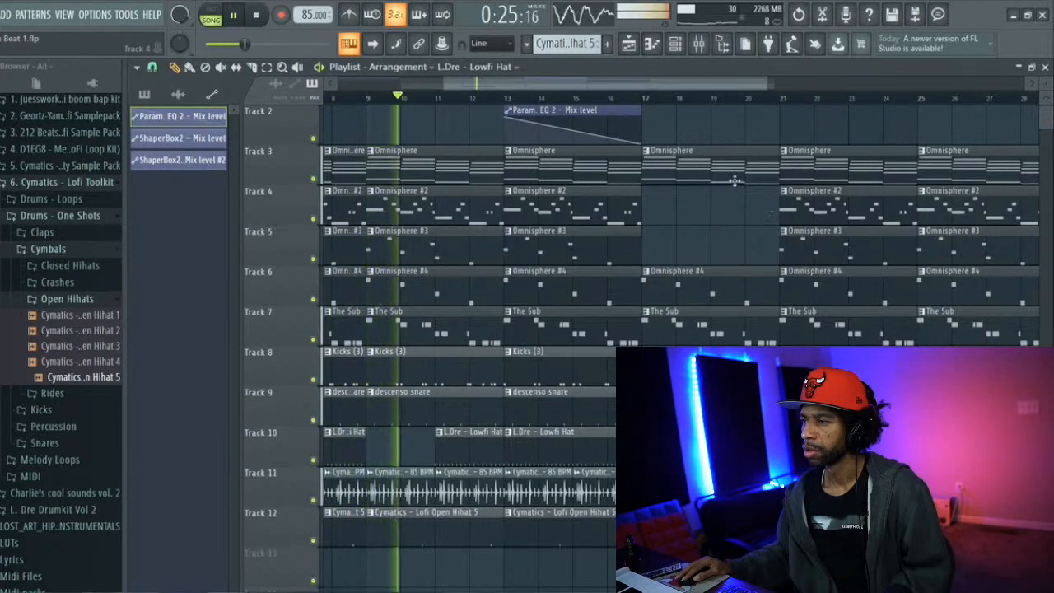
Open the Omnisphere pattern from bar 17 to examine its chord notes, and return to the playlist
click(647, 152)
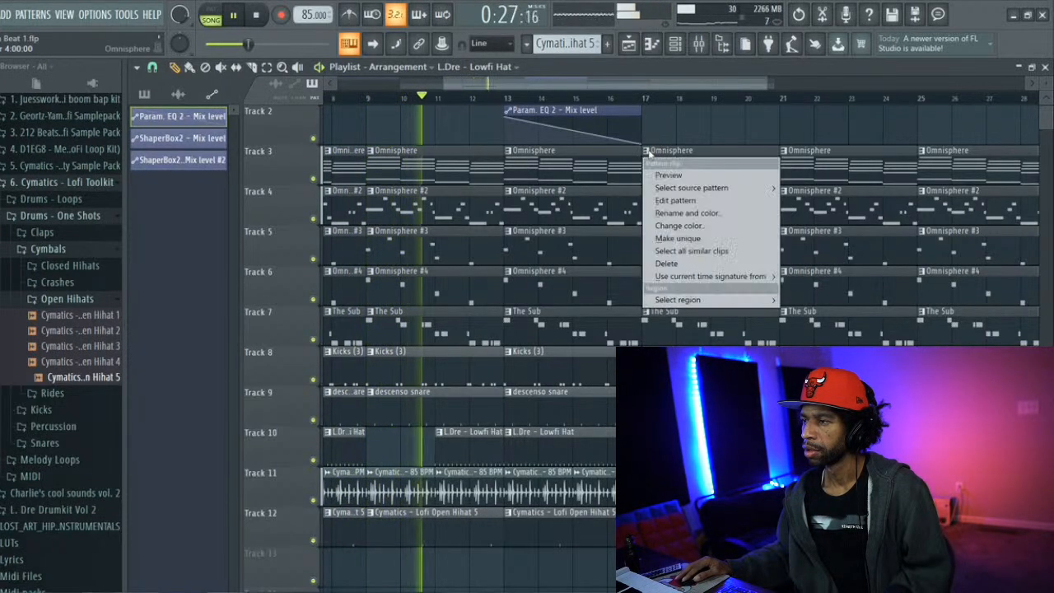
click(667, 201)
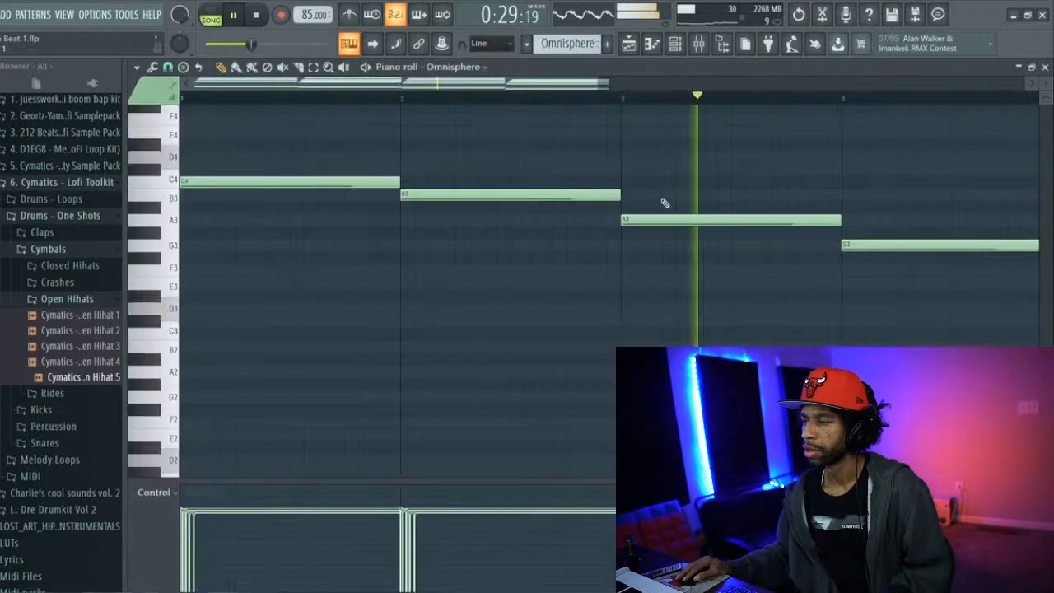
scroll(618, 169, up, 3)
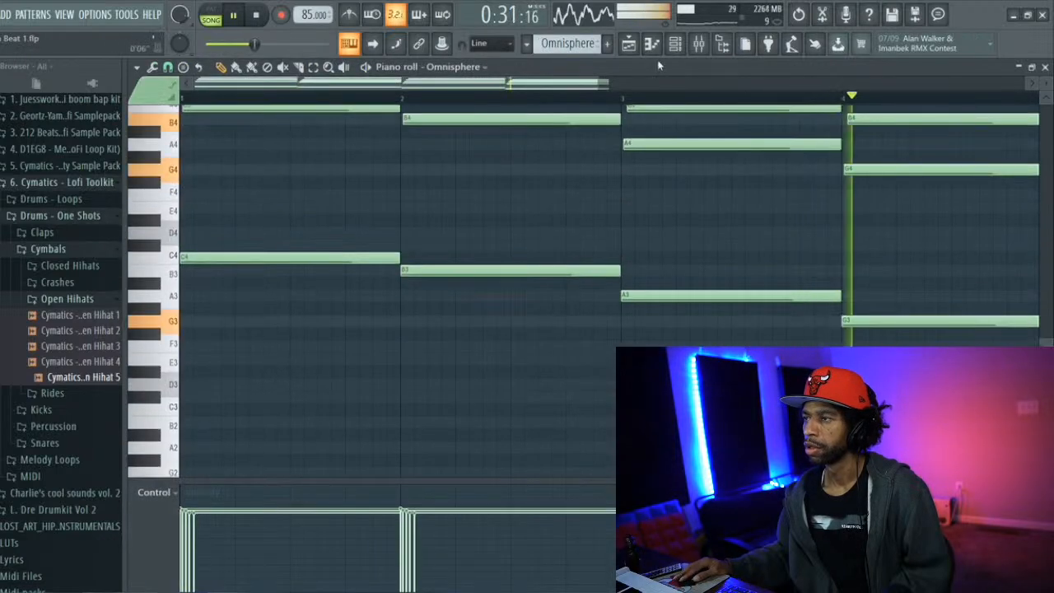
click(628, 45)
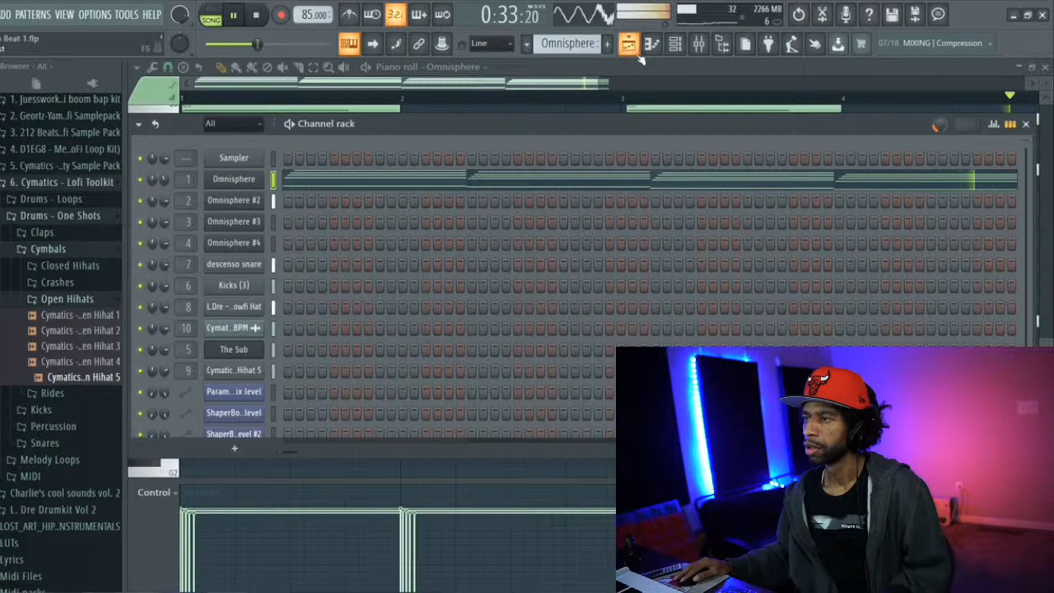
click(634, 51)
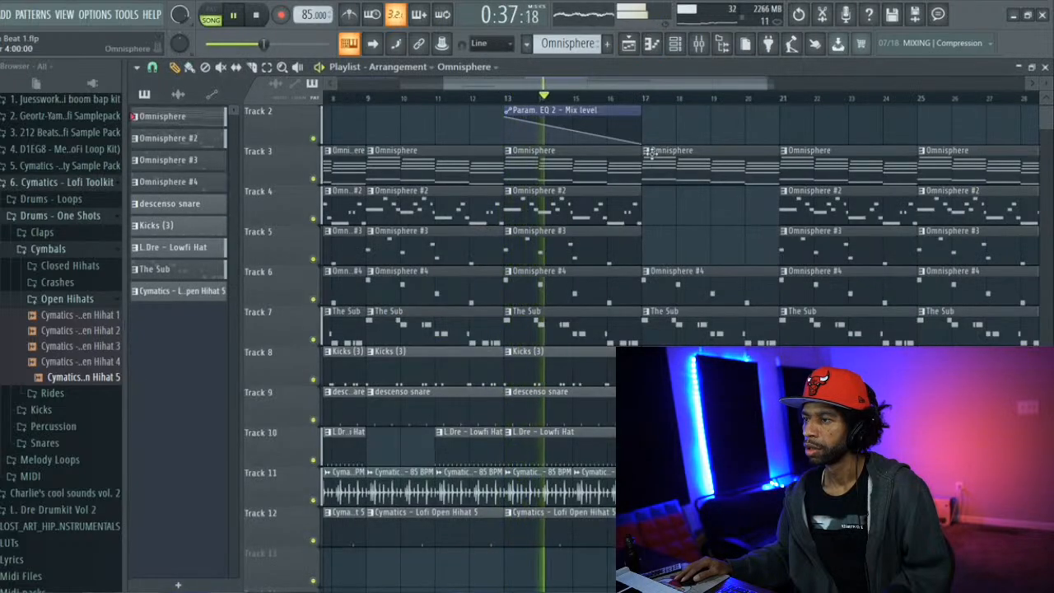
Stop playback and place a copy of the ShaperBox2 Mix level #2 automation clip on Track 1 at bar 17
scroll(652, 150, up, 1)
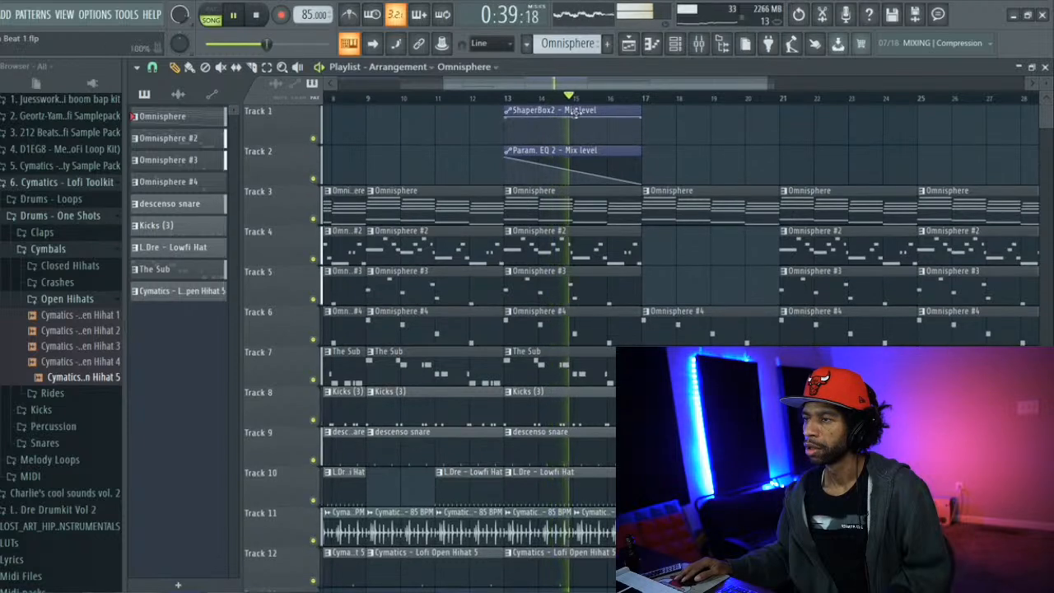
click(573, 112)
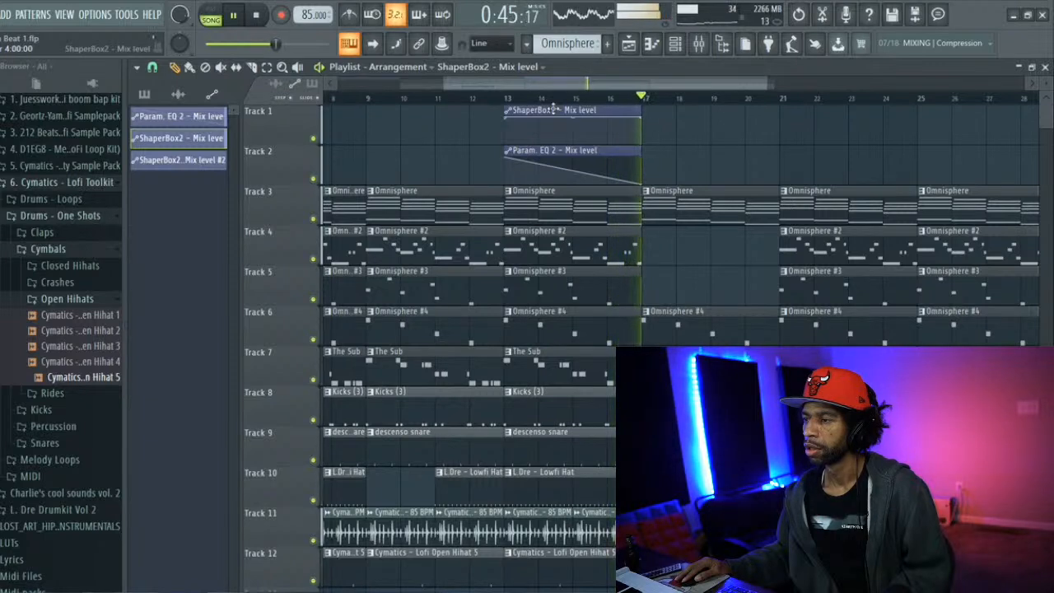
key(space)
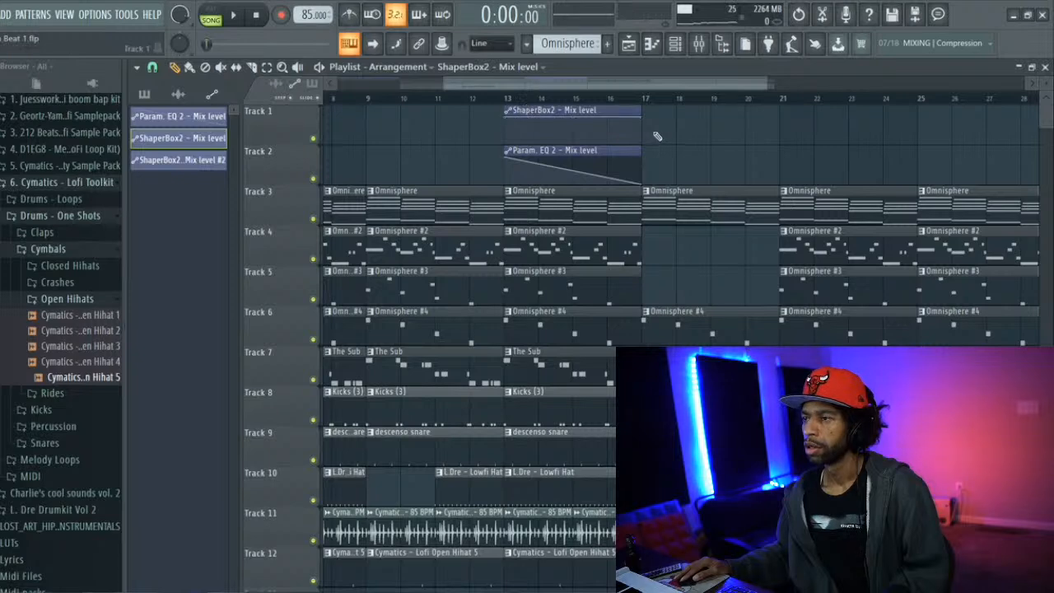
drag(632, 88, 371, 76)
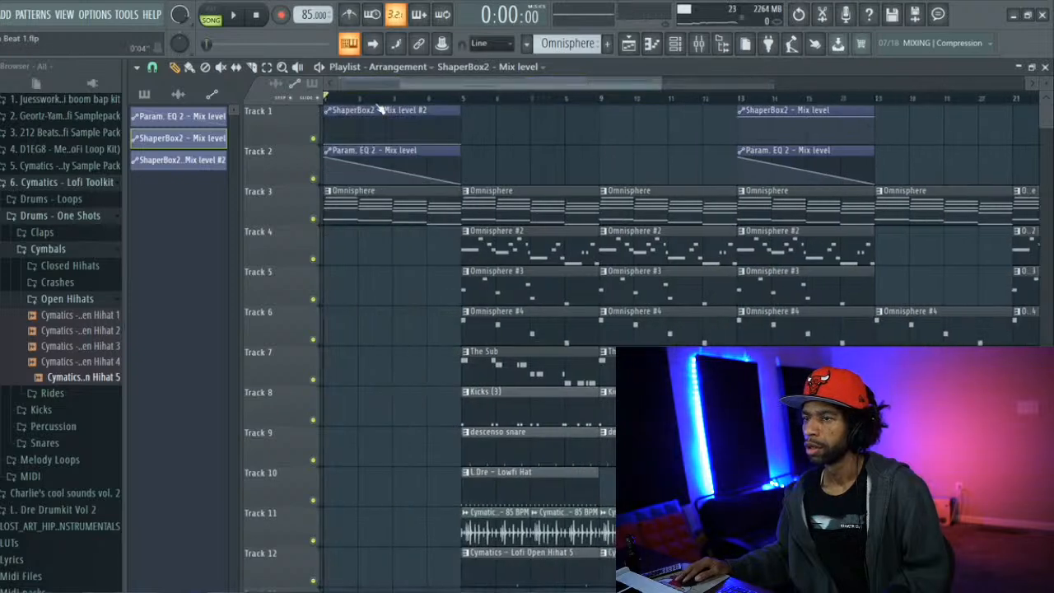
click(376, 110)
drag(437, 82, 563, 104)
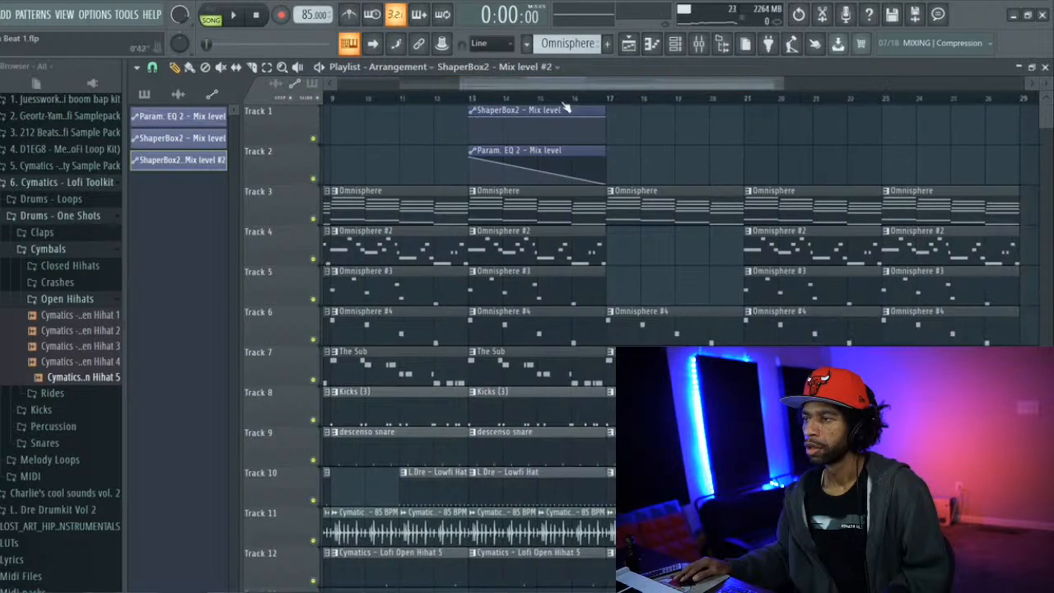
click(619, 137)
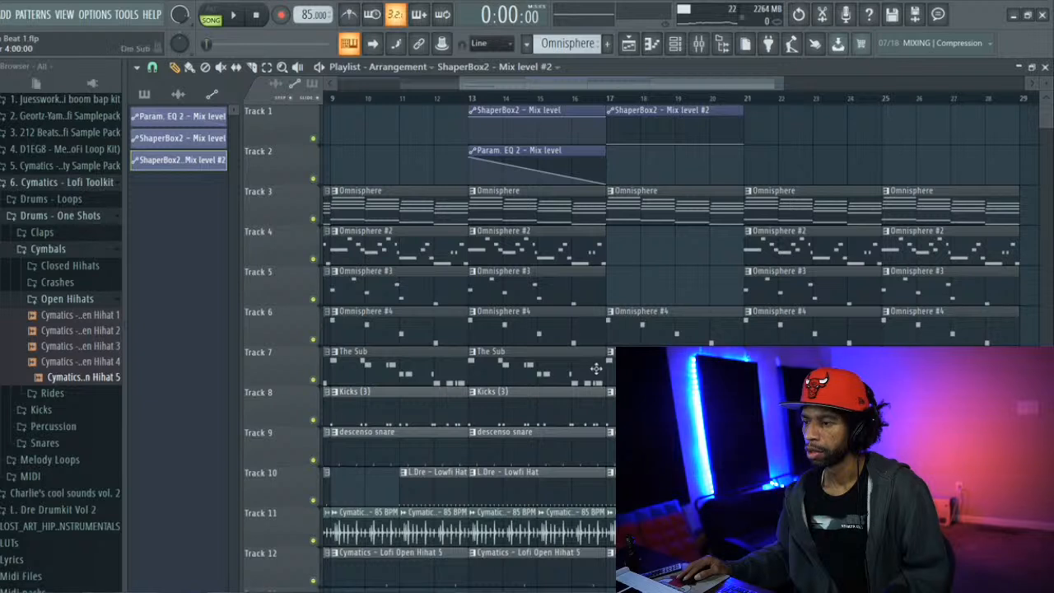
Shorten The Sub and Kicks (3) clips at bar 13 to end at bar 16, and audition the transition from bar 12
drag(602, 370, 570, 370)
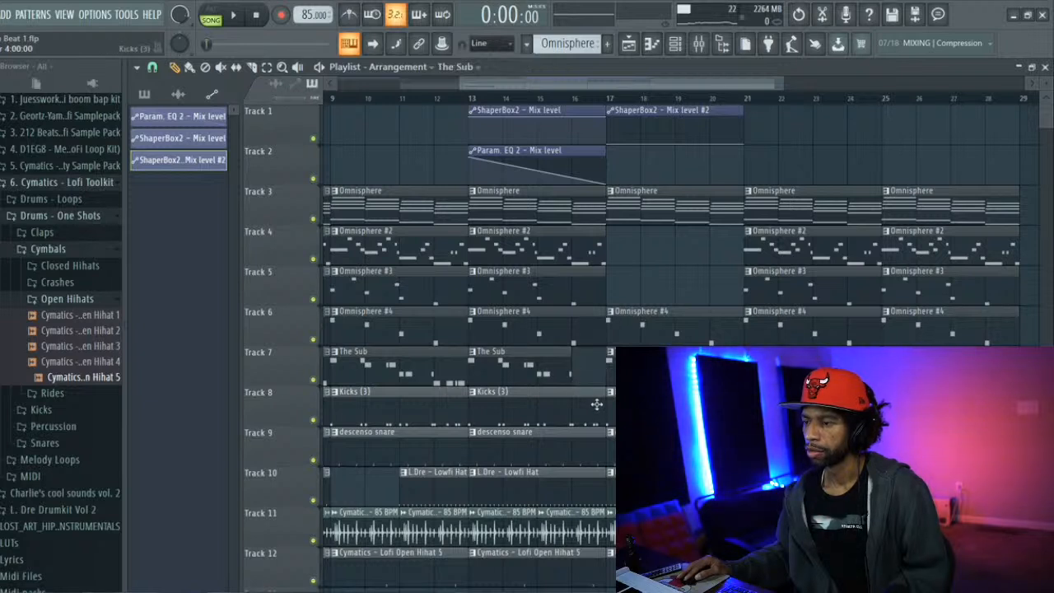
drag(602, 404, 580, 401)
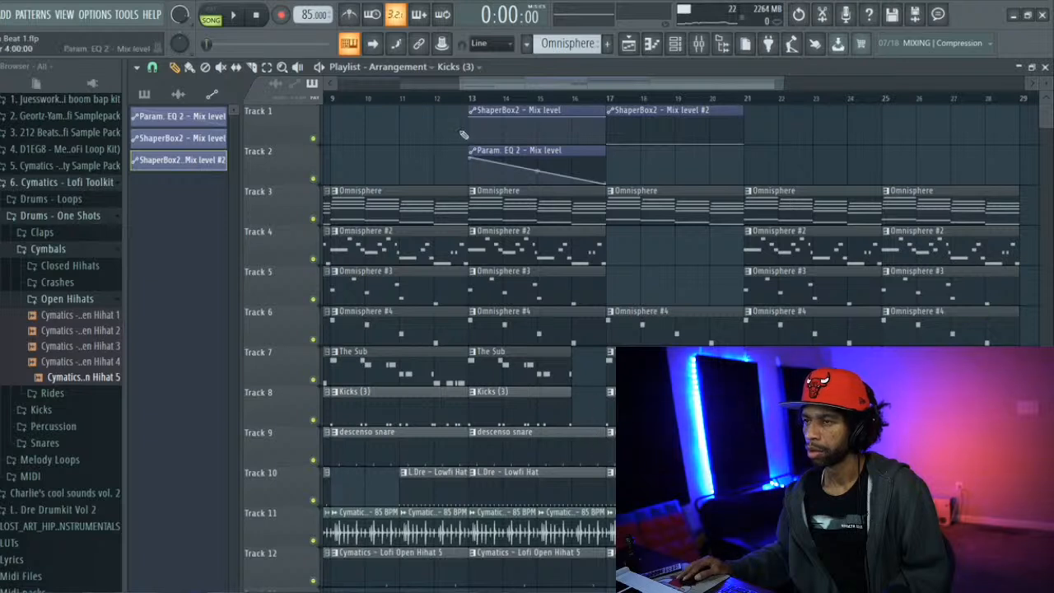
click(442, 102)
key(space)
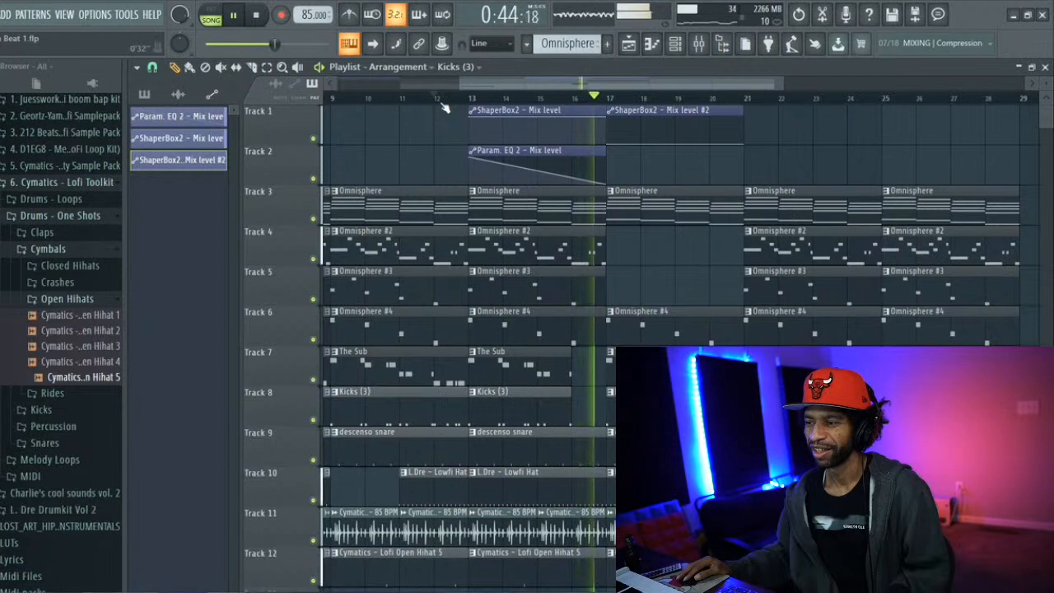
key(space)
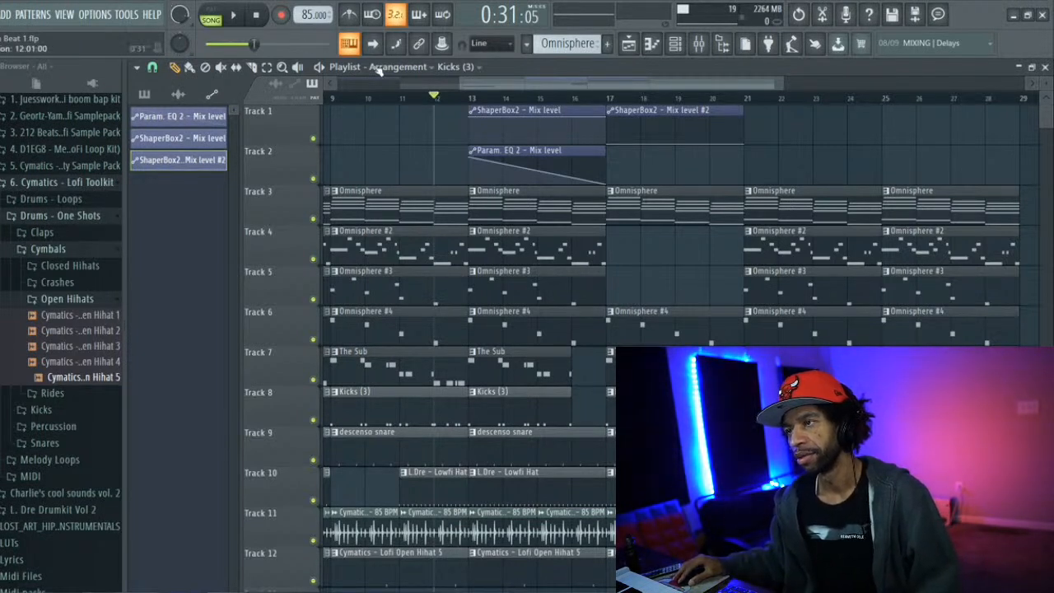
Make the Omnisphere clip at bar 17 on Track 3 a unique pattern and open it in the piano roll
drag(473, 89, 455, 84)
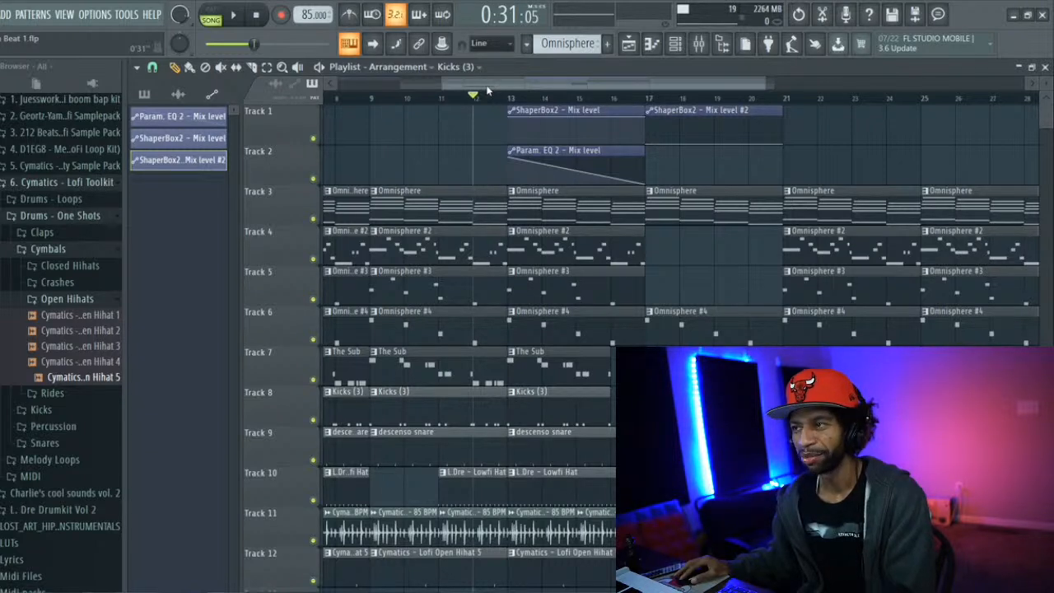
drag(486, 86, 364, 86)
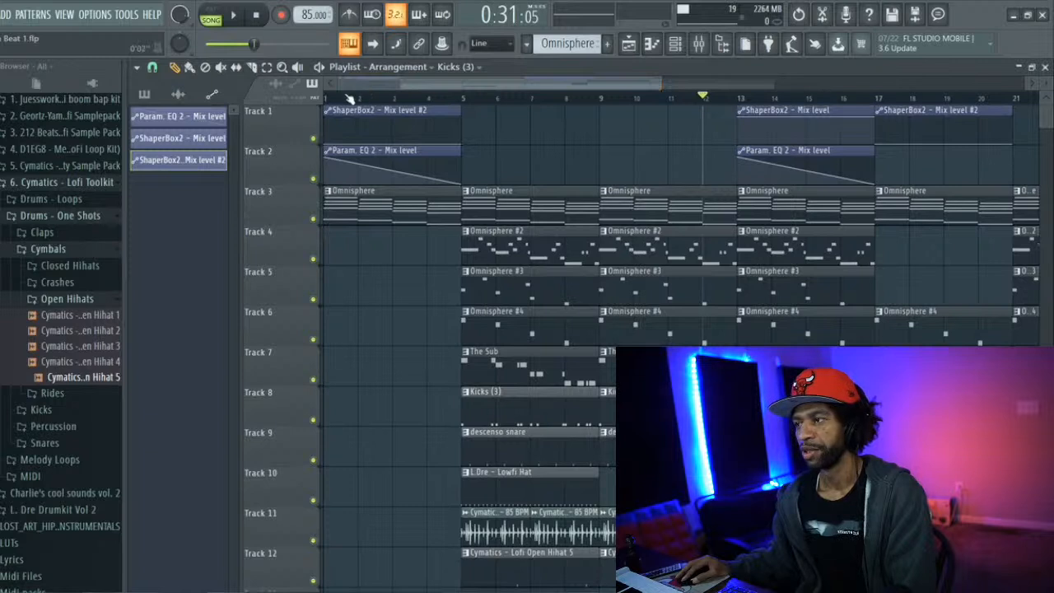
click(333, 99)
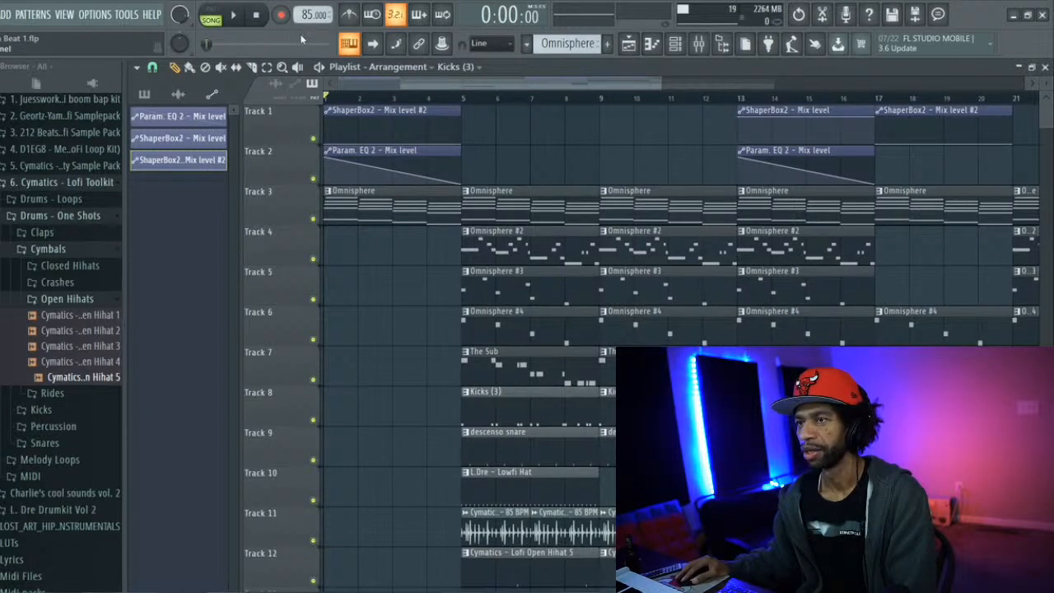
drag(398, 83, 485, 84)
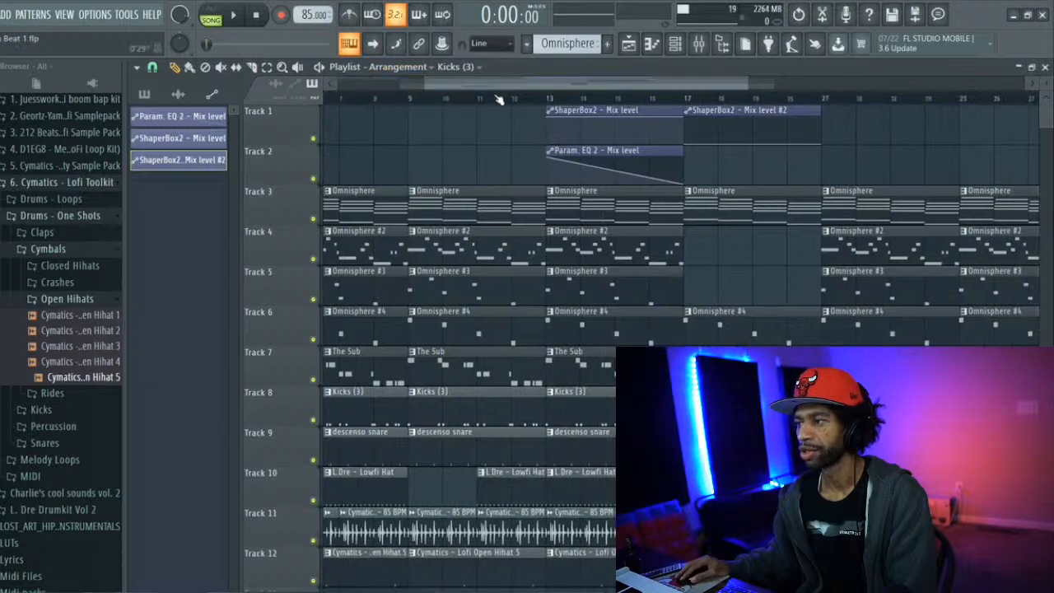
click(689, 191)
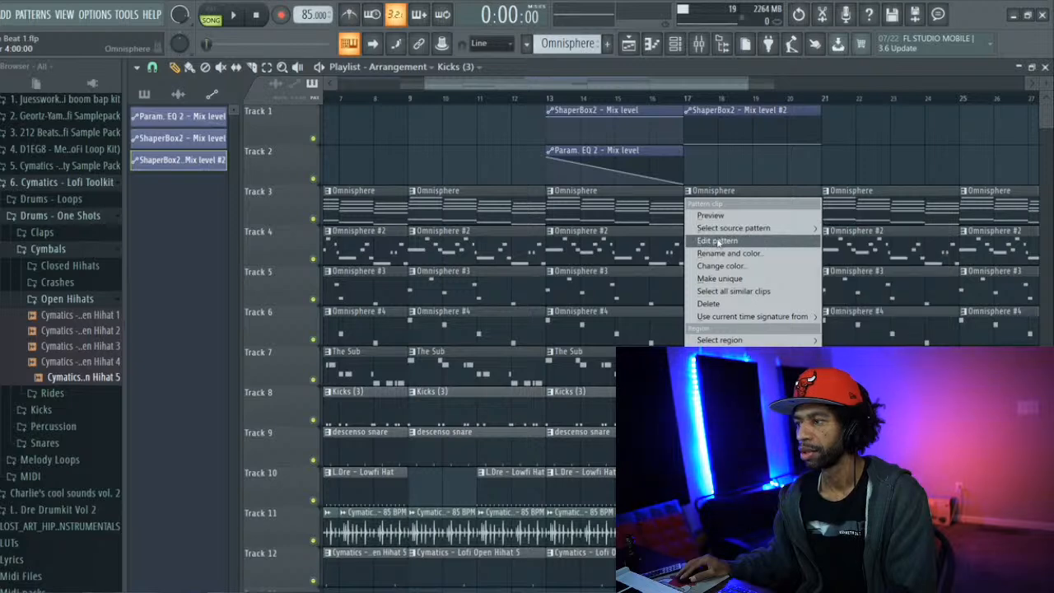
click(724, 280)
double_click(702, 206)
scroll(618, 205, up, 5)
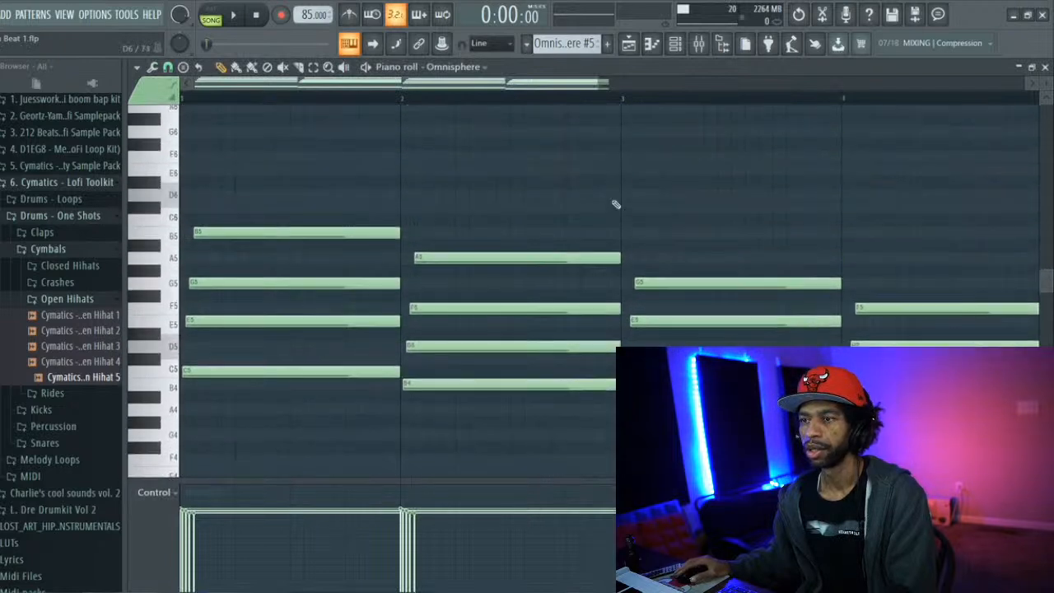
Slice the B5 and G5 notes of the first chord at beat 4 of bar 1 and delete their tails
click(284, 68)
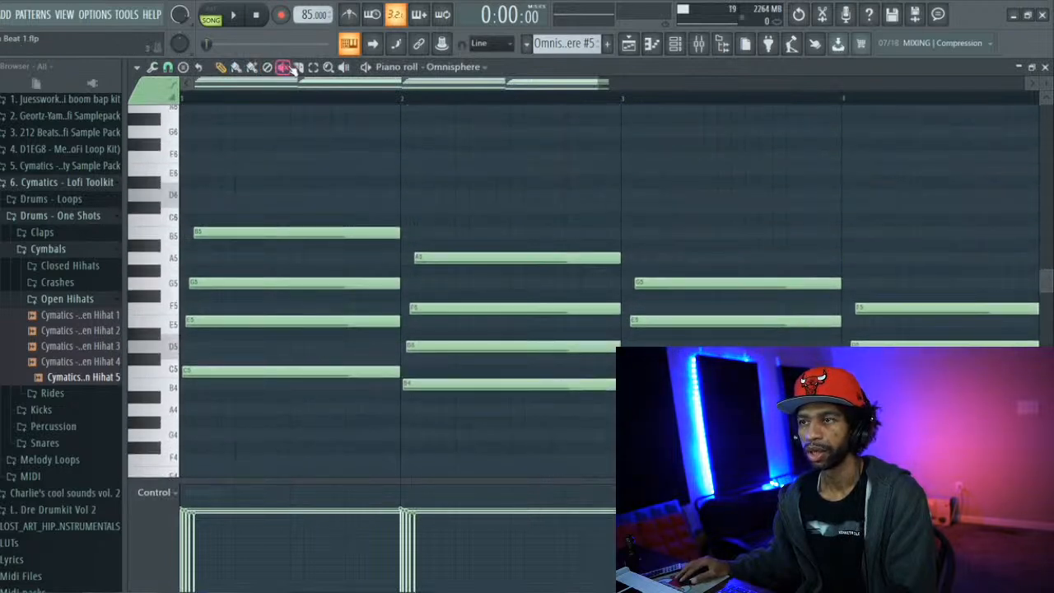
drag(347, 259, 352, 291)
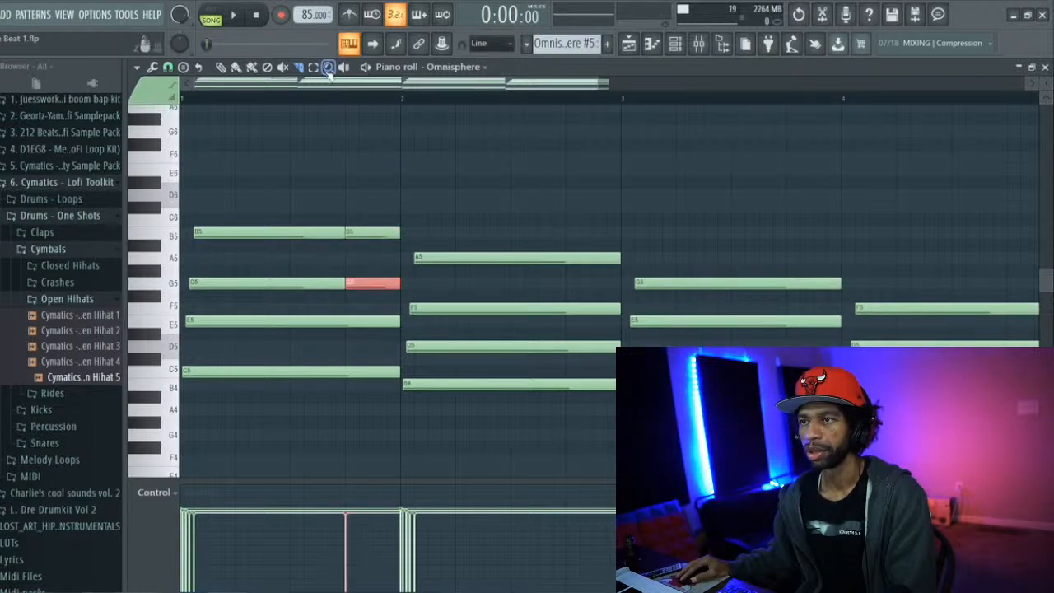
drag(359, 173, 353, 303)
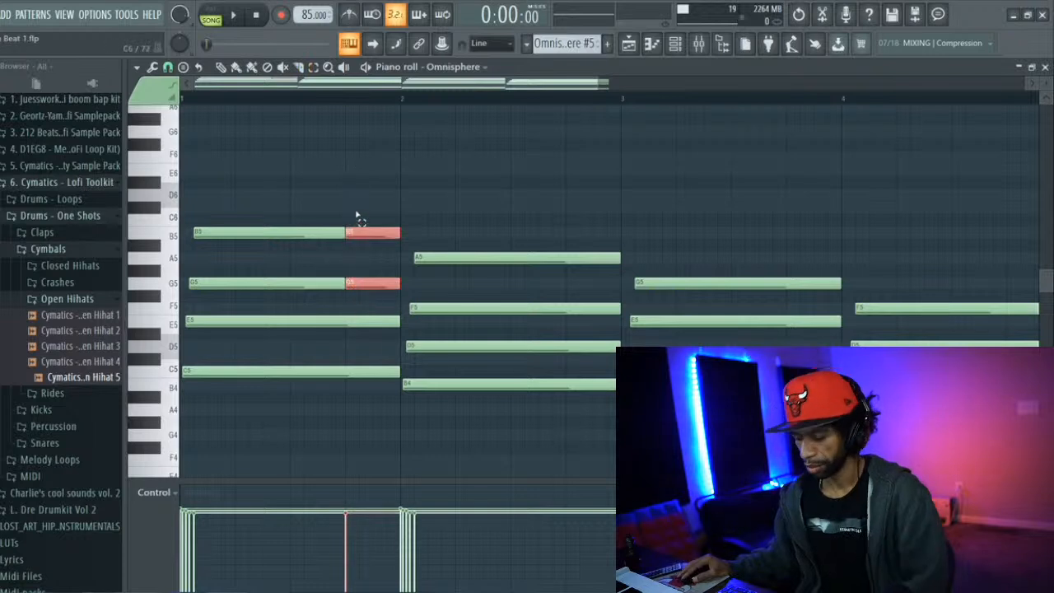
scroll(363, 190, down, 1)
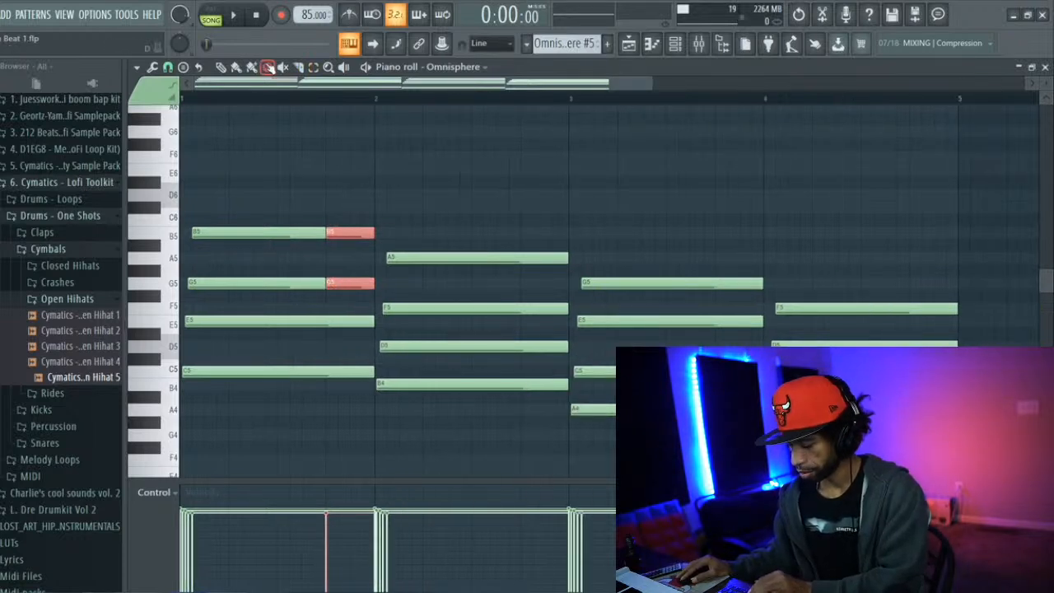
key(Delete)
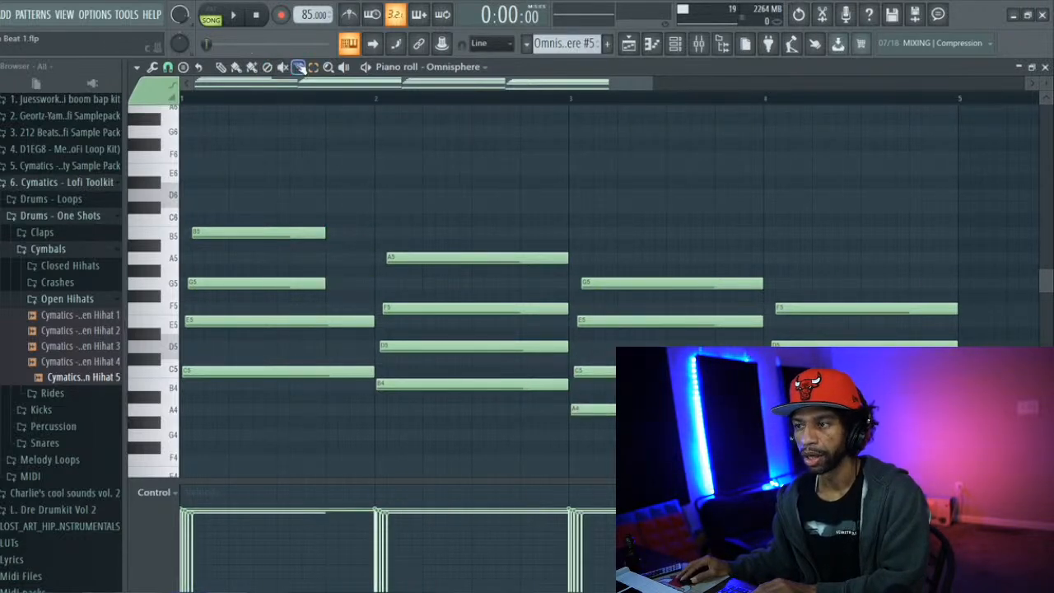
Slice the upper two notes of the bar 2 and bar 3 chords at beat 4 and delete the tails
drag(522, 321, 522, 323)
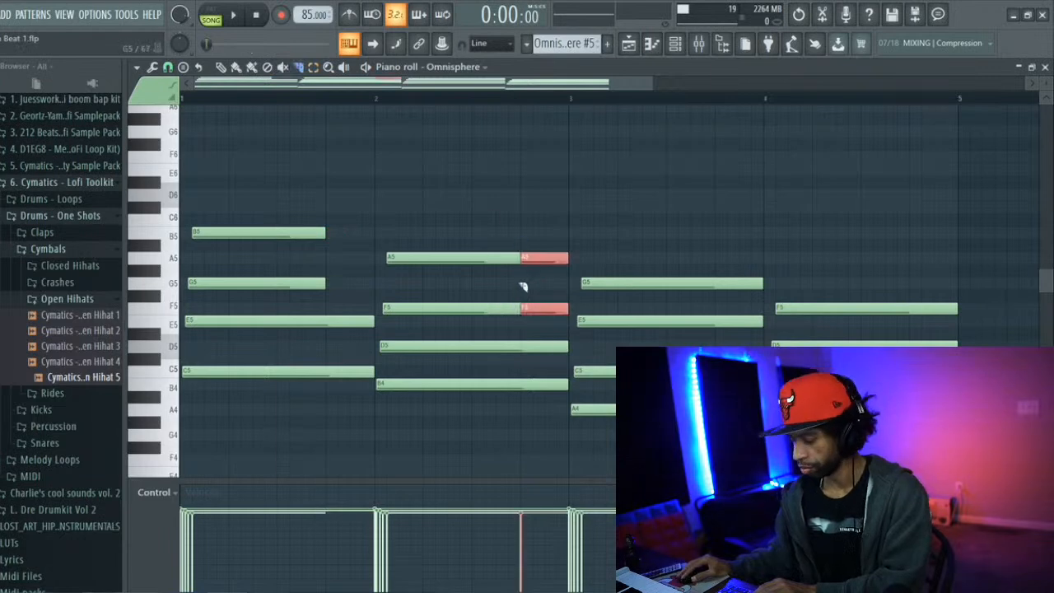
key(Delete)
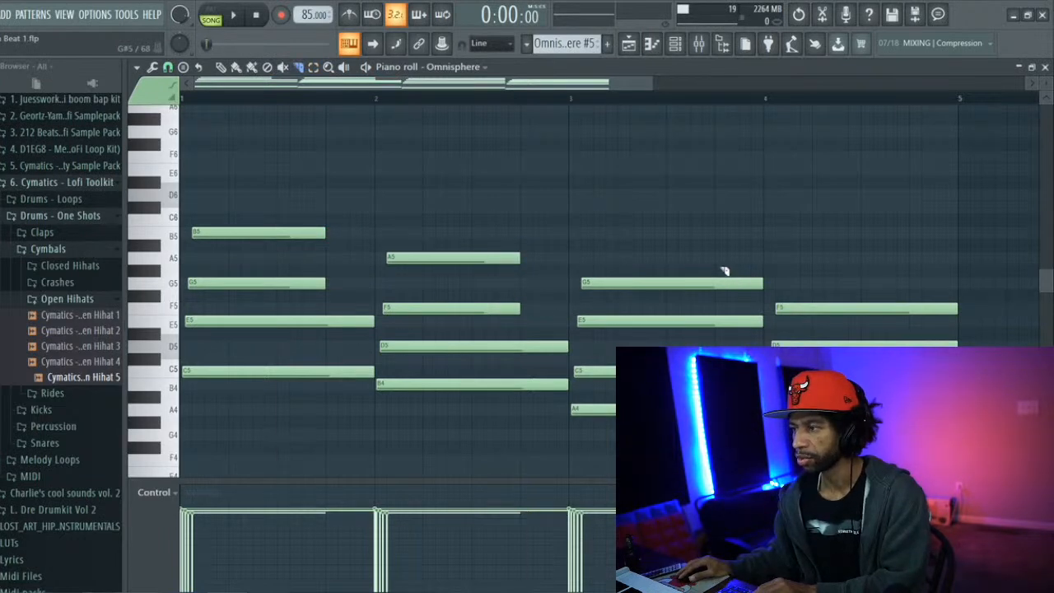
drag(716, 333, 716, 333)
key(Delete)
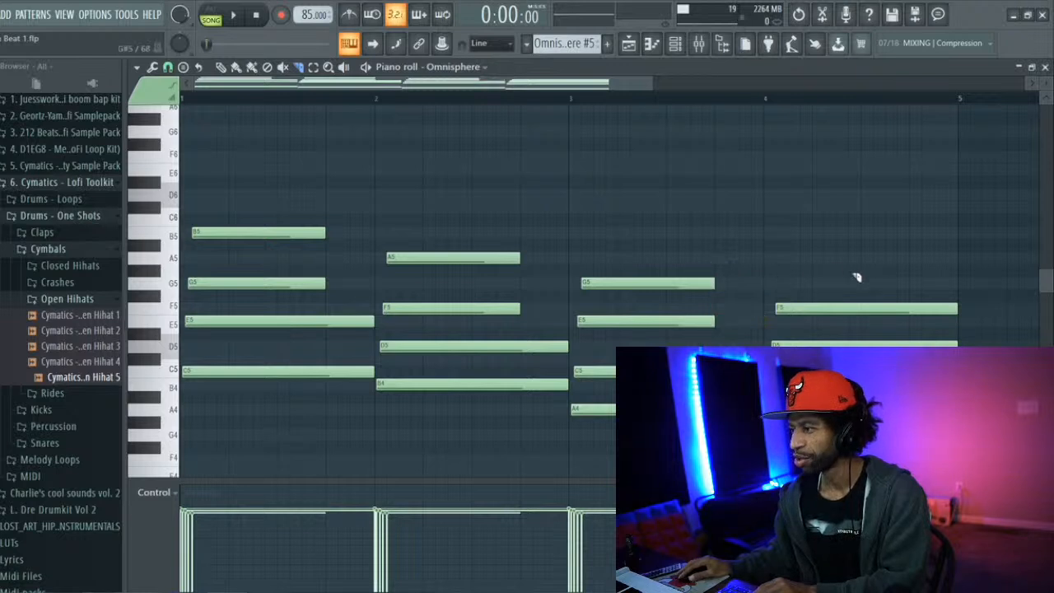
Slice the F5 and D5 notes of the bar 4 chord at beat 4 and delete their tails
drag(908, 297, 909, 298)
key(Delete)
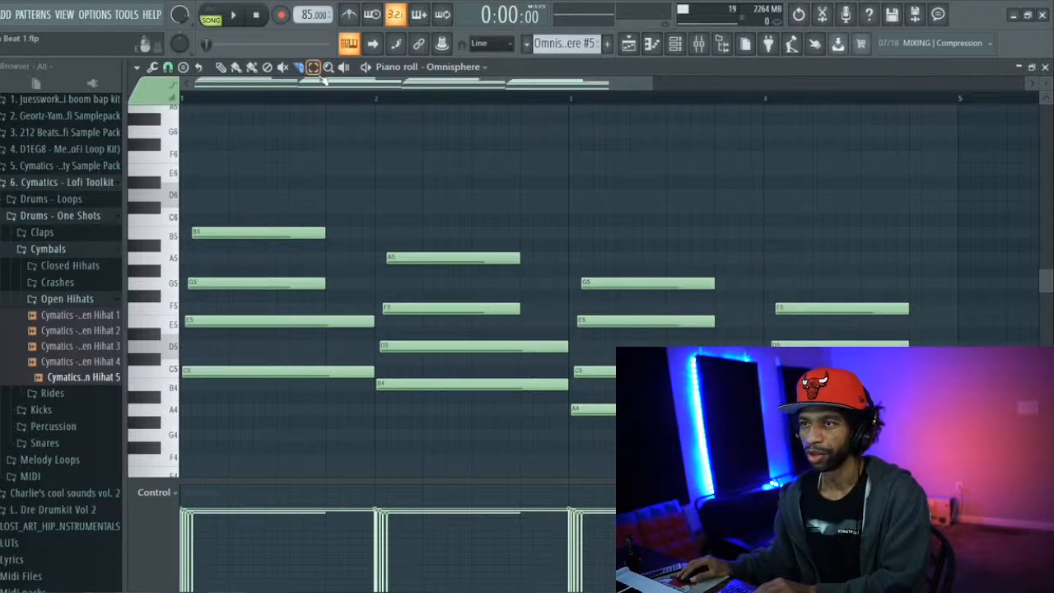
Move the upper two notes of the bar 1 and bar 2 chords one beat later, ending at the bar lines
drag(226, 176, 234, 296)
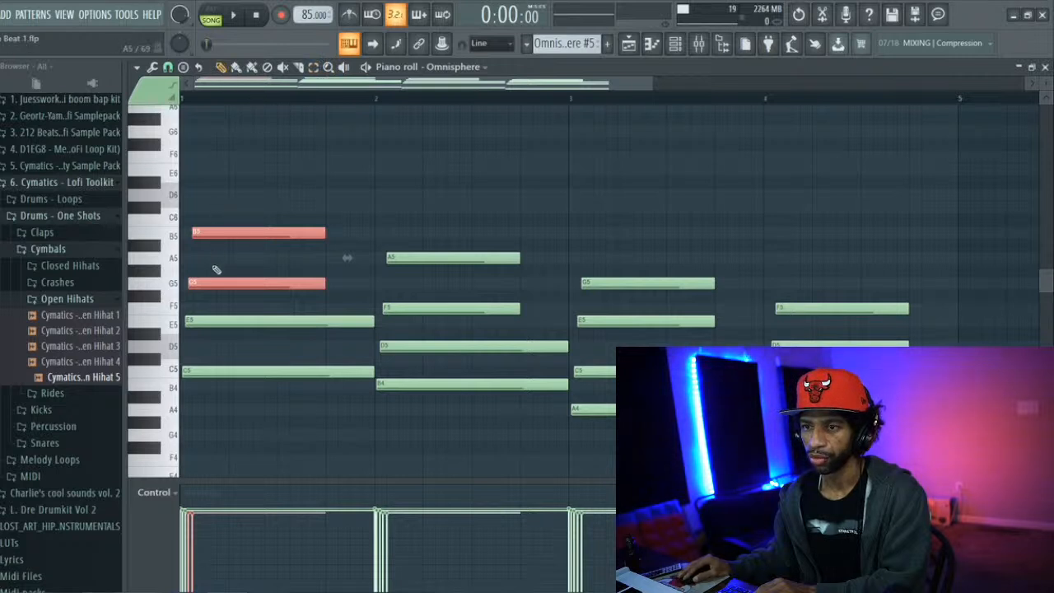
drag(215, 282, 254, 285)
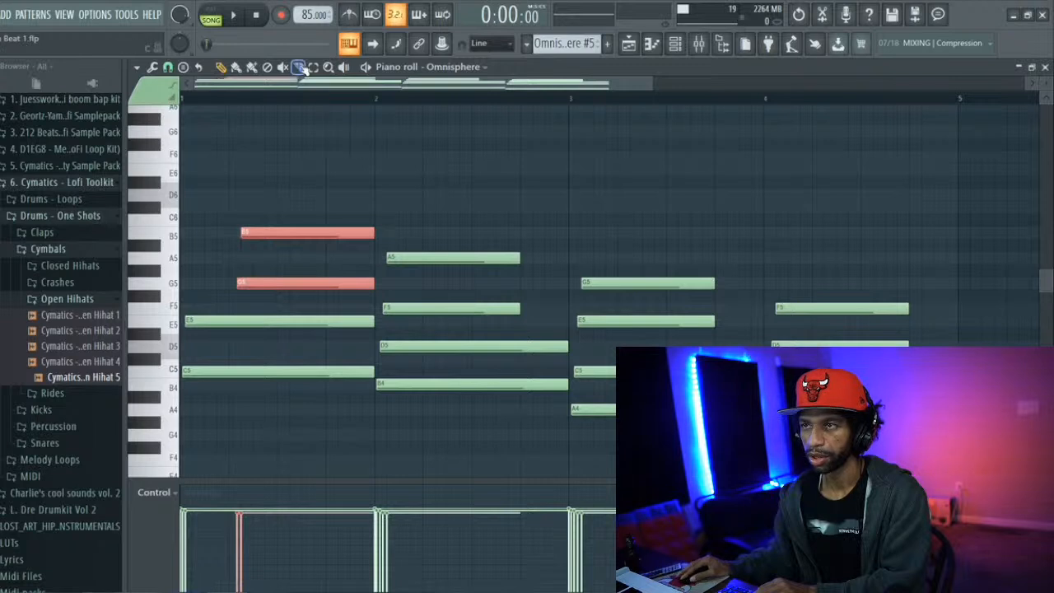
drag(417, 203, 433, 313)
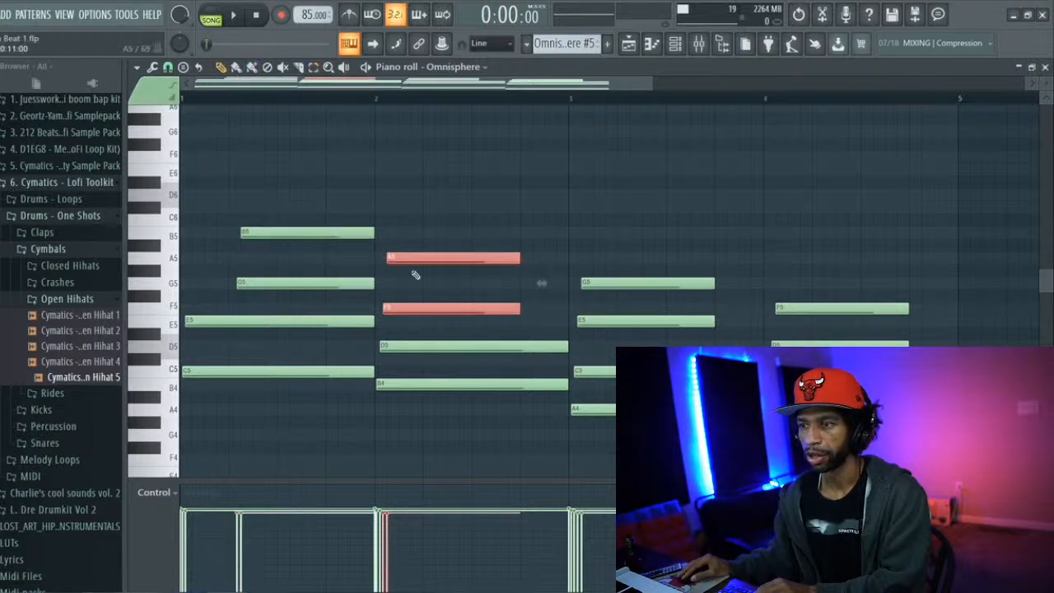
drag(440, 306, 489, 310)
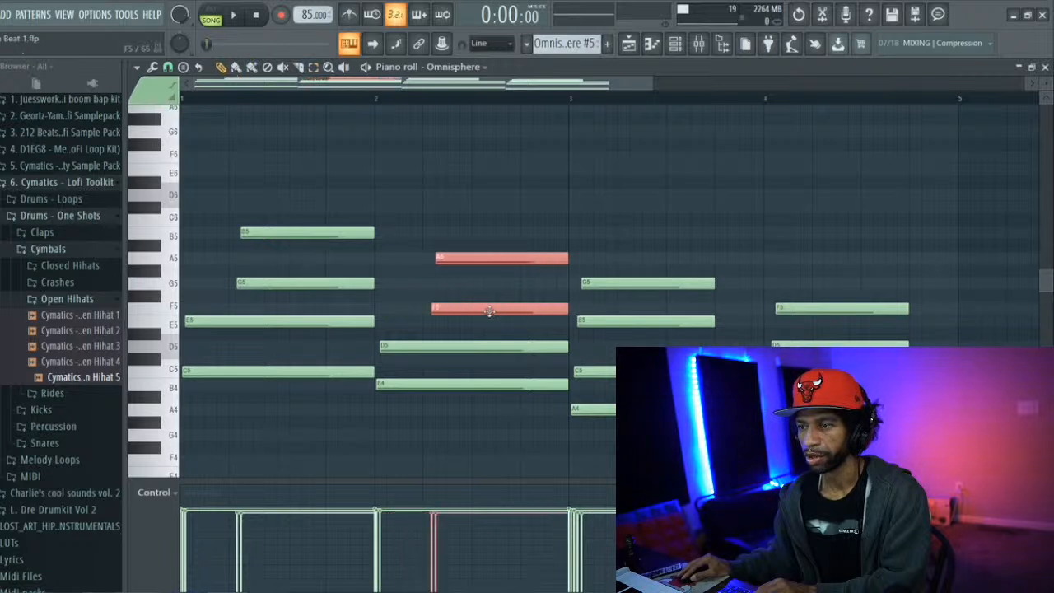
Move the bar 3 G5 and E5 notes and the bar 4 F5 and D5 notes one beat later
drag(599, 227, 613, 329)
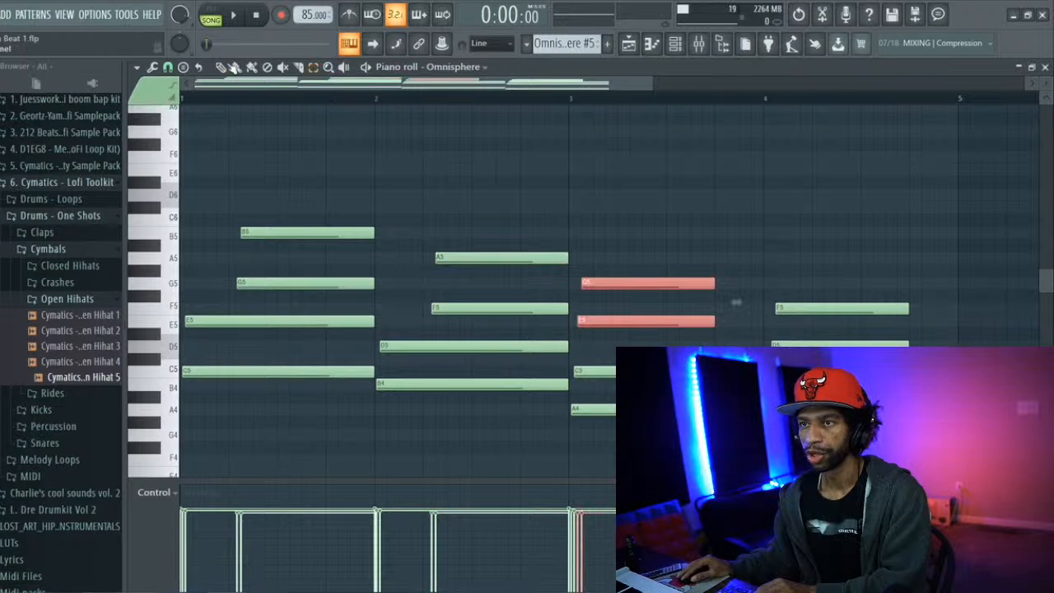
drag(612, 319, 659, 328)
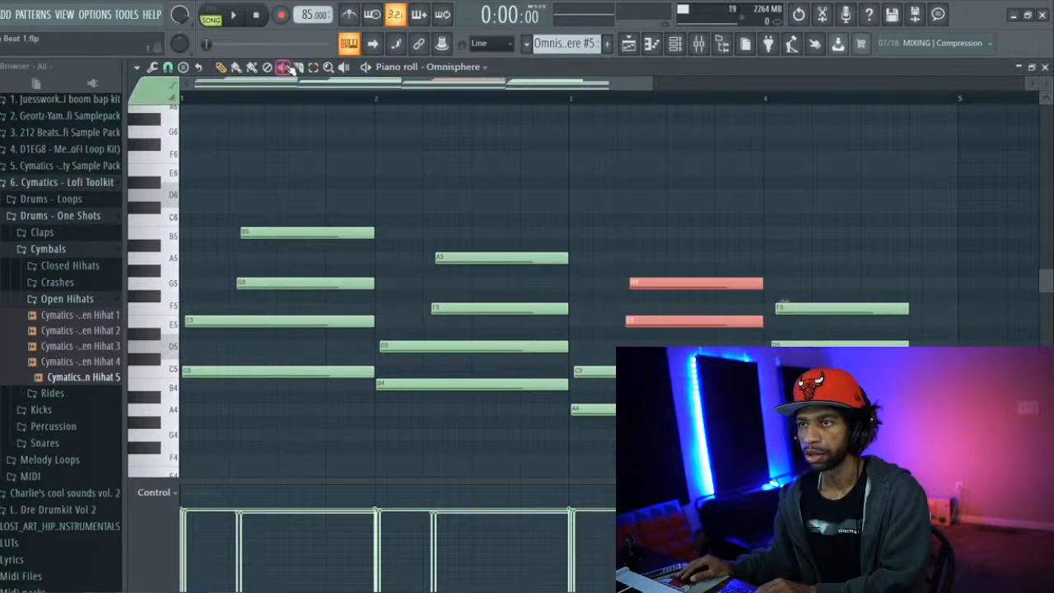
drag(778, 272, 778, 328)
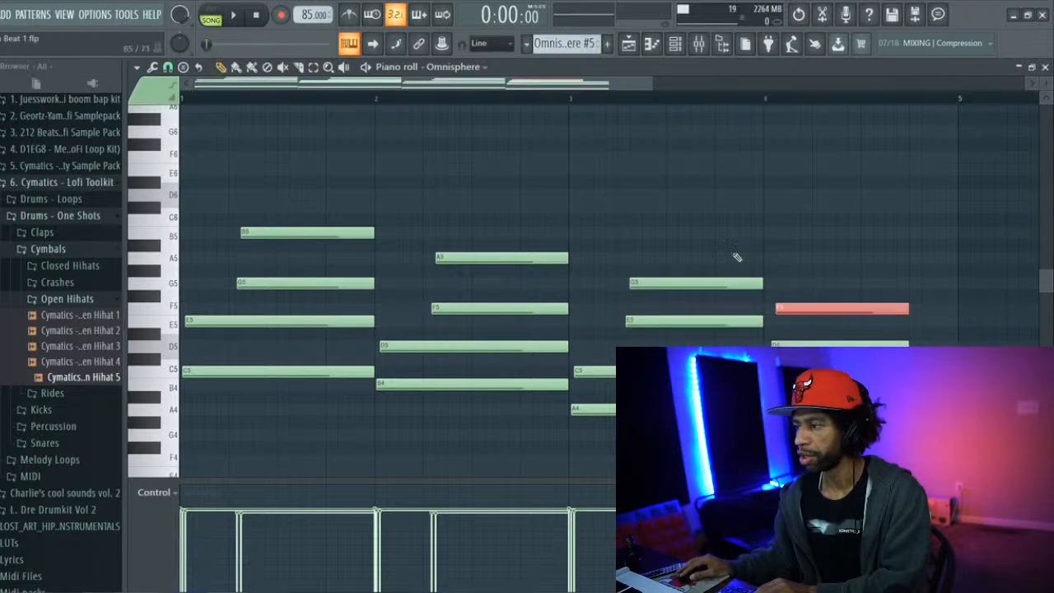
click(809, 345)
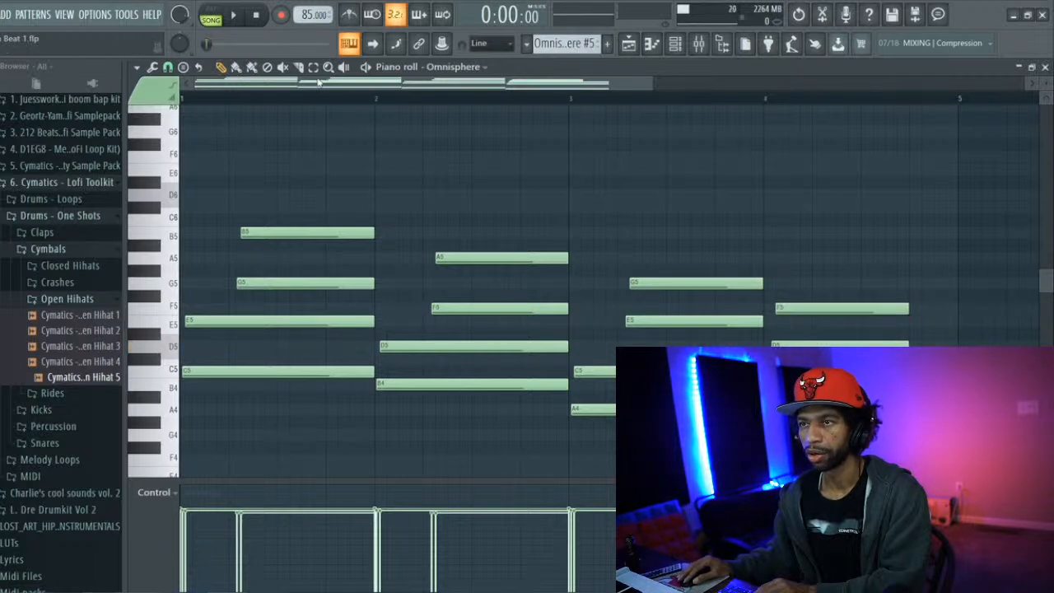
drag(844, 285, 856, 344)
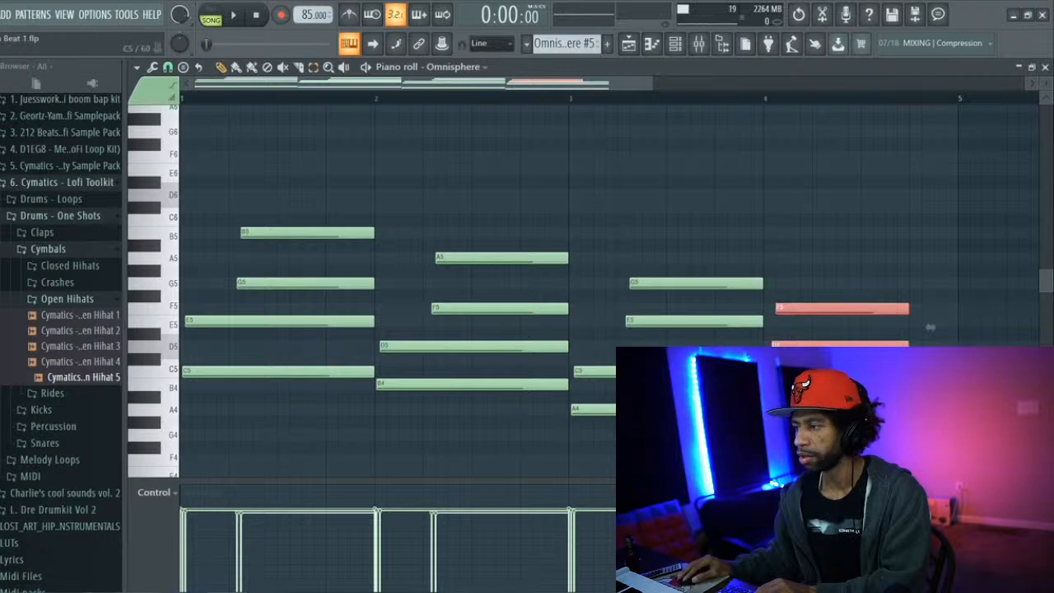
drag(930, 327, 966, 327)
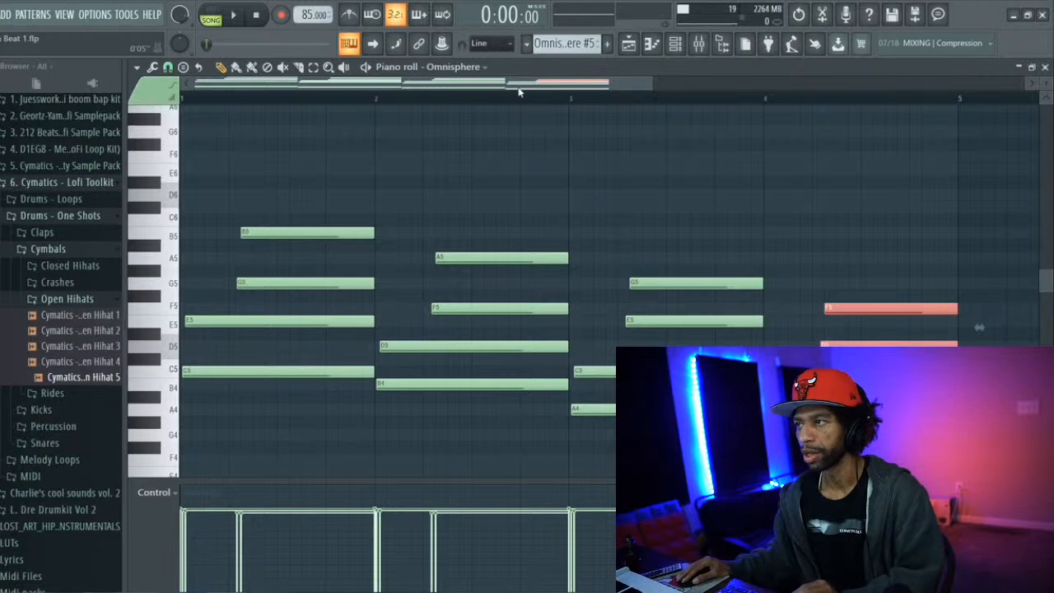
Switch to pattern playback and audition the original Omnisphere pattern for comparison
click(211, 12)
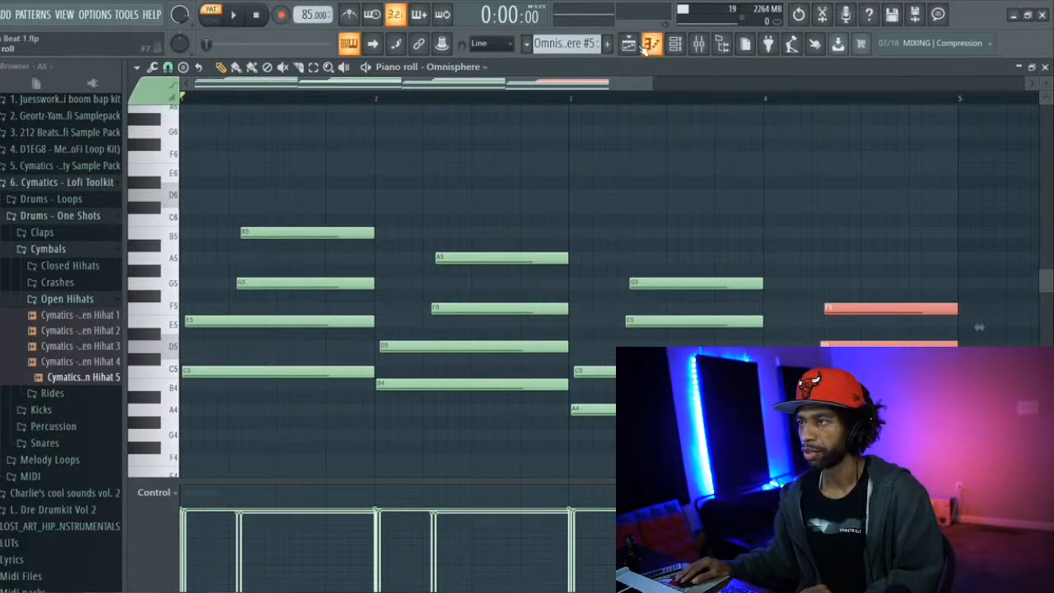
scroll(567, 44, up, 1)
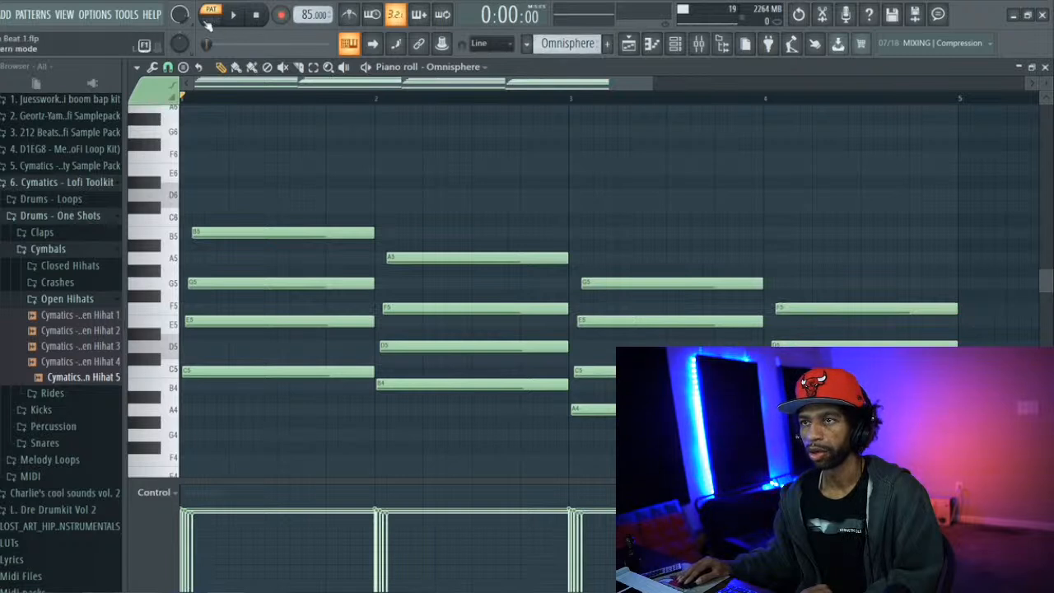
click(208, 21)
click(211, 10)
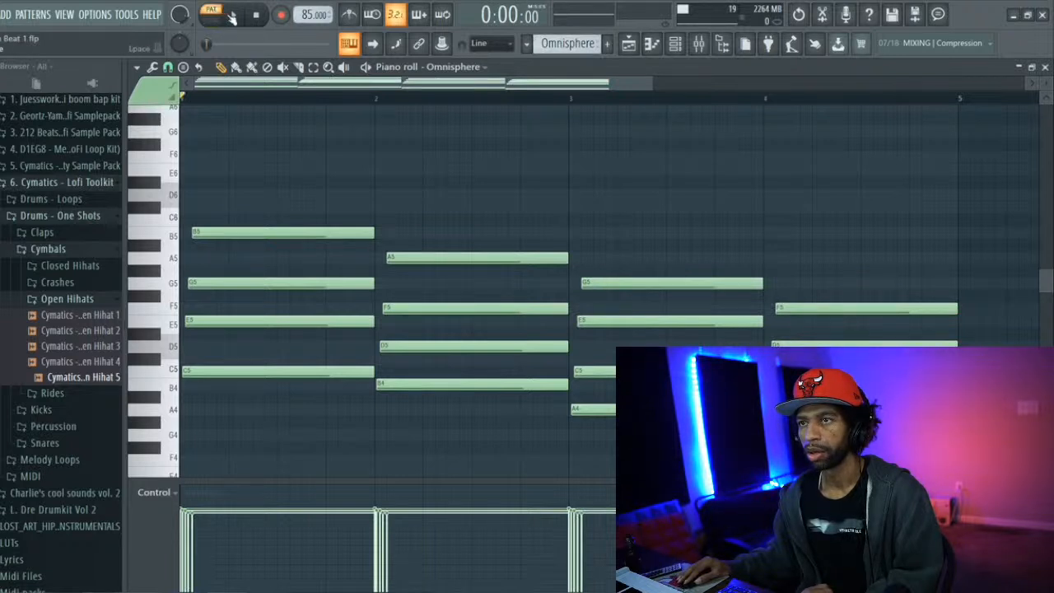
click(233, 14)
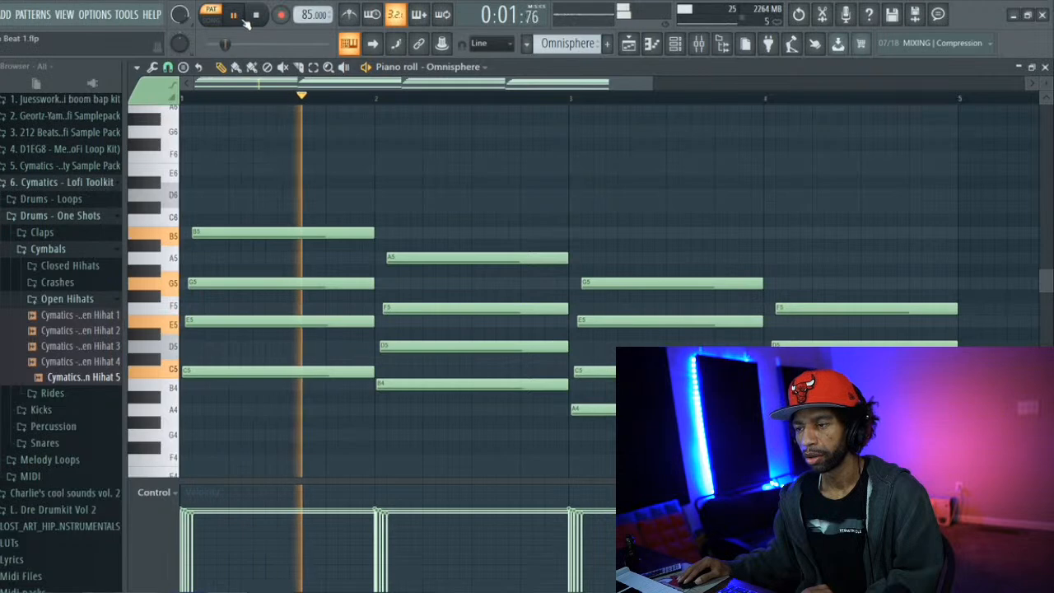
scroll(378, 76, down, 2)
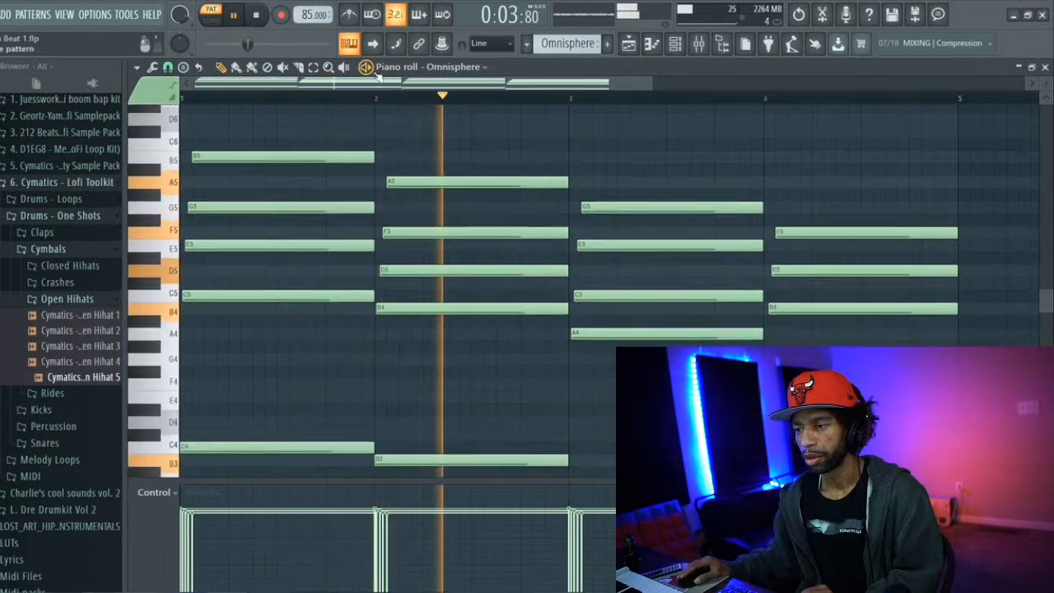
scroll(378, 76, up, 1)
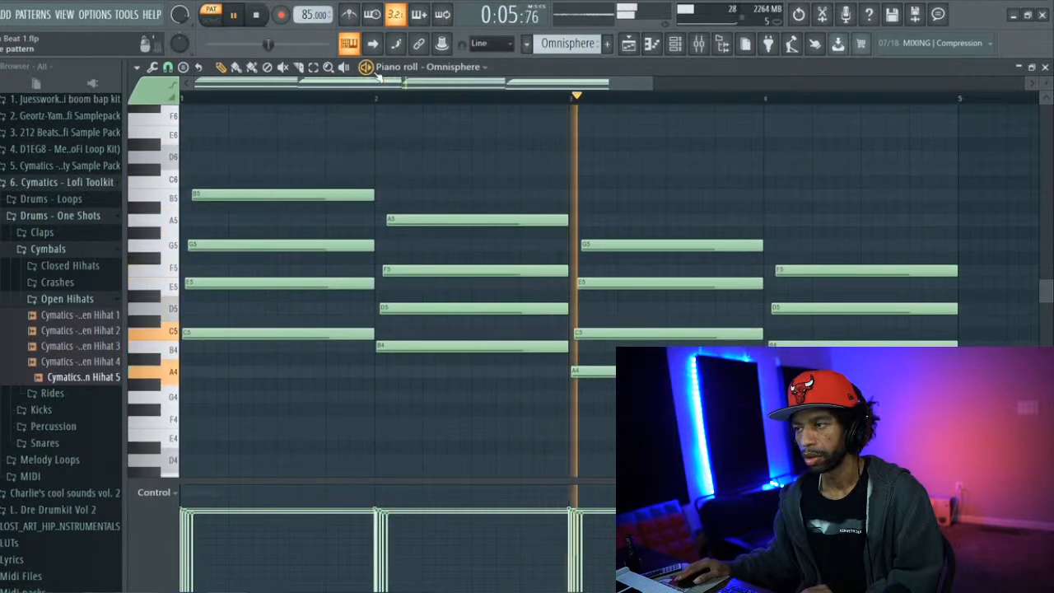
scroll(378, 76, up, 2)
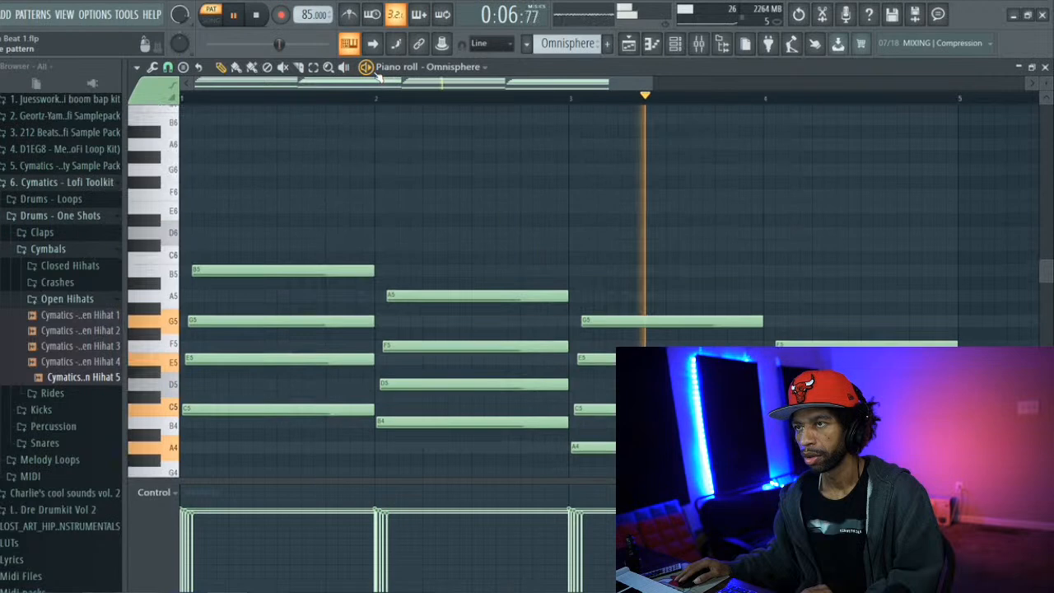
click(260, 16)
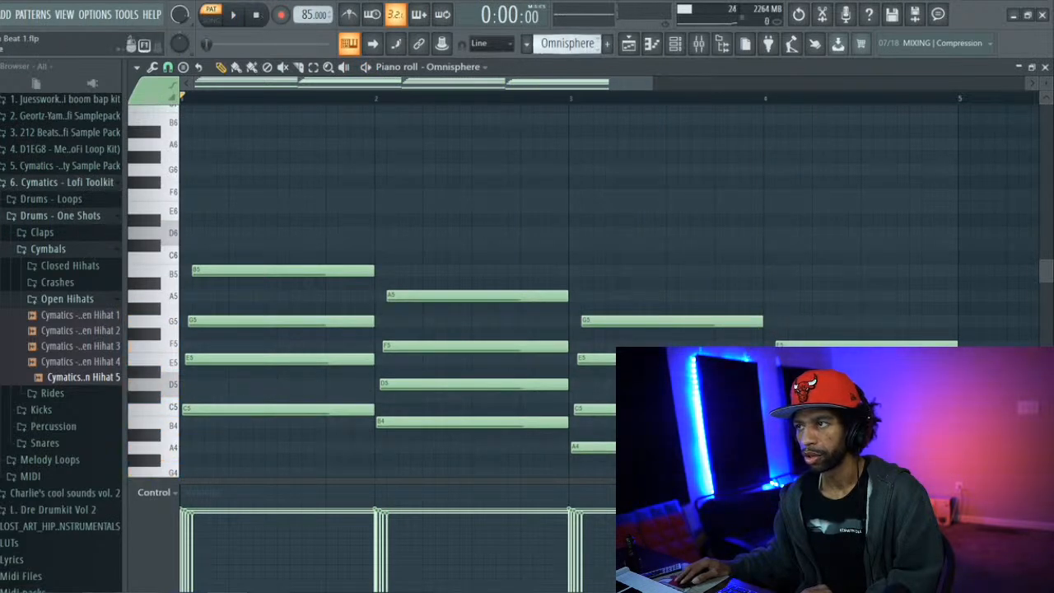
Return to the Omnisphere #5 pattern and audition the staggered chords
scroll(567, 43, down, 1)
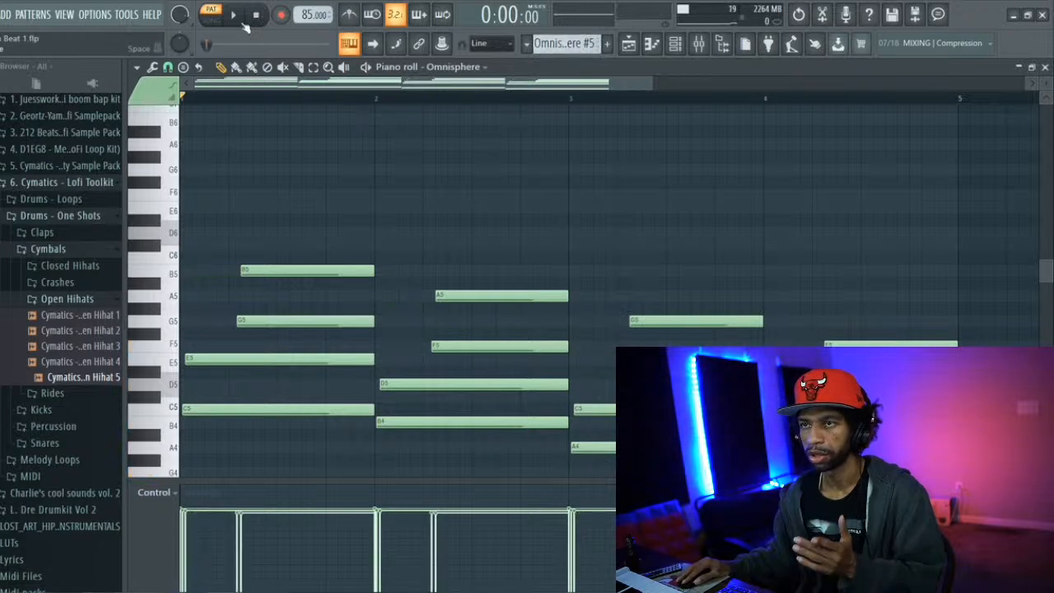
click(240, 21)
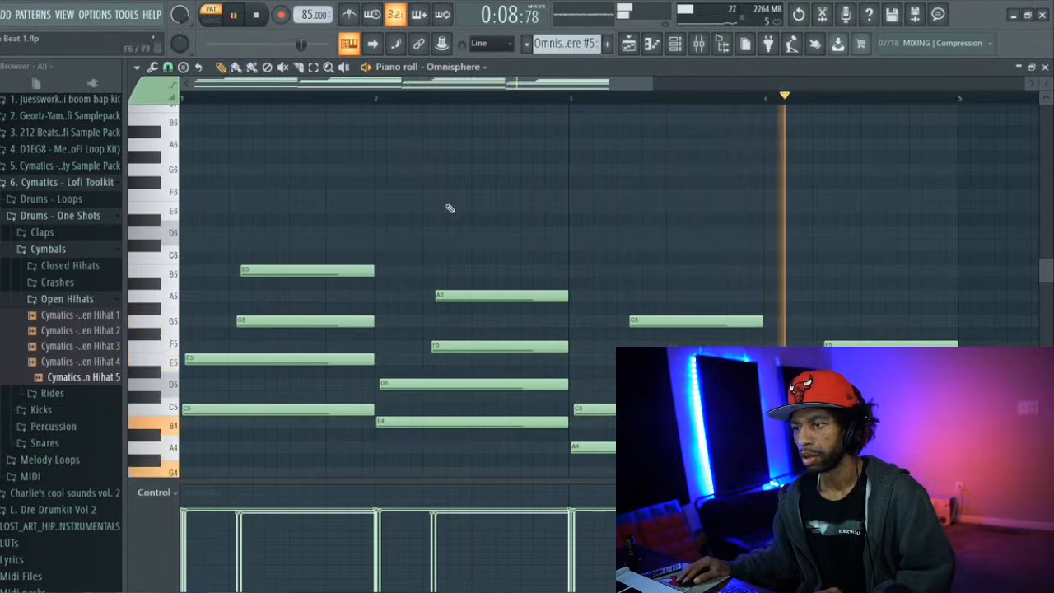
key(space)
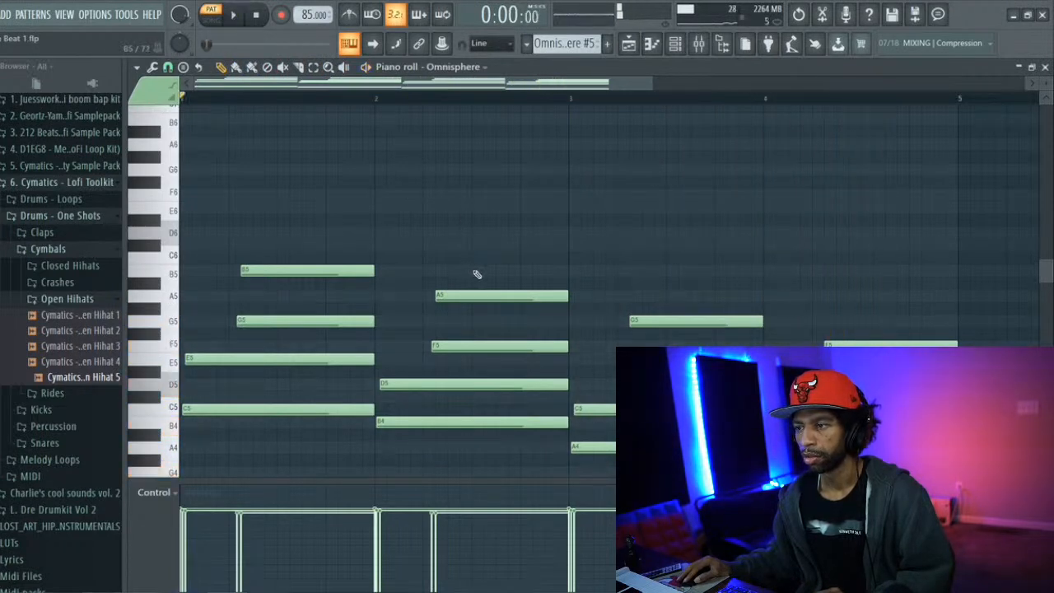
Try adding a B5 note at beat 3 of bar 2, ending just before bar 3, and audition it
click(476, 272)
drag(606, 268, 568, 258)
key(space)
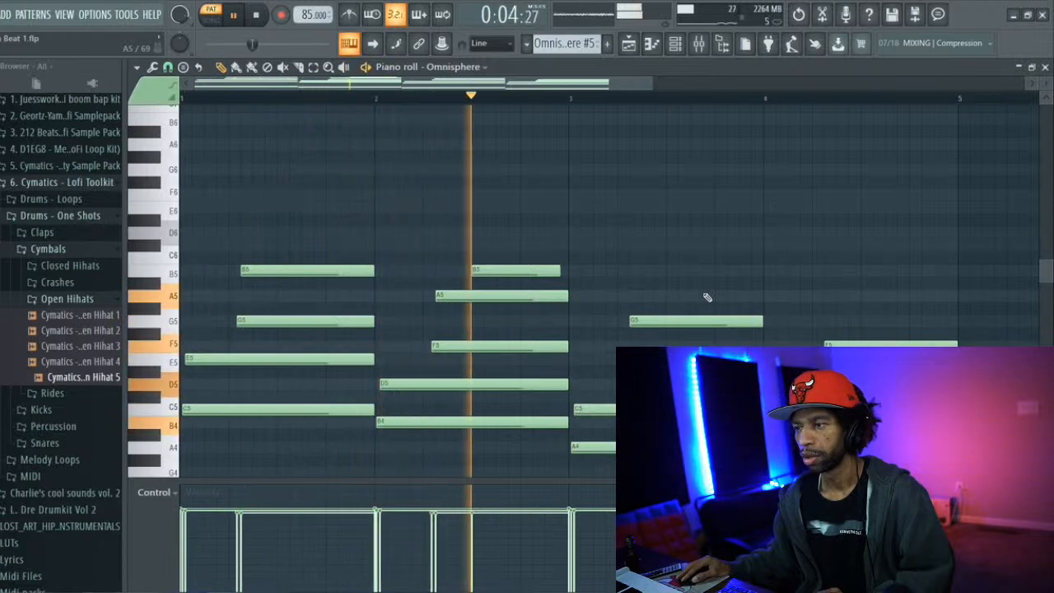
key(space)
Try a short B5, D6, B5 melody in half-beat steps starting halfway through beat 3 of bar 2, and audition it
mouse_move(499, 265)
mouse_down()
mouse_move(535, 271)
mouse_move(517, 271)
mouse_up()
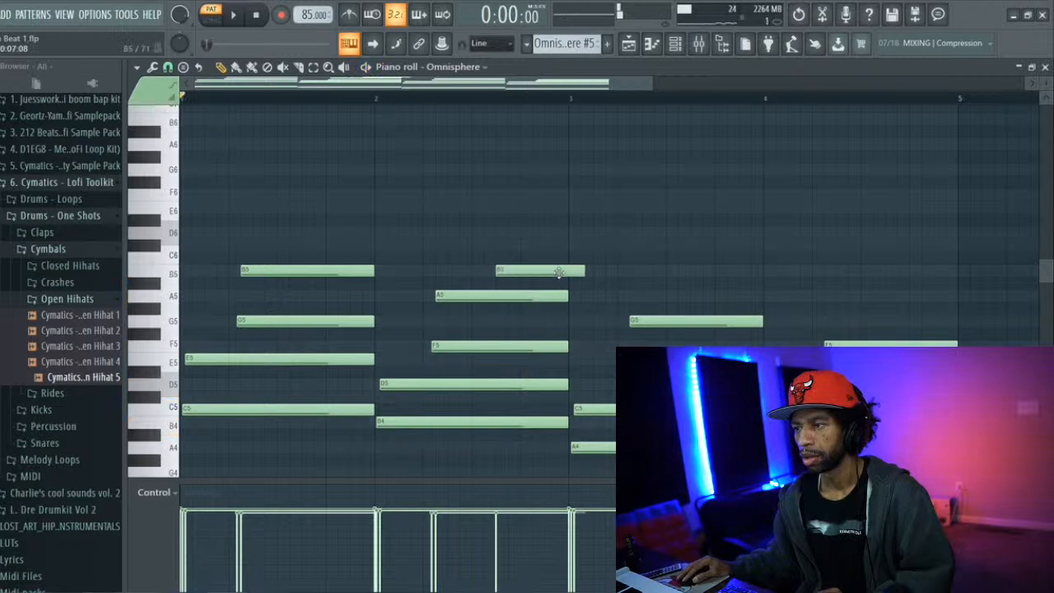
drag(586, 271, 539, 232)
key(space)
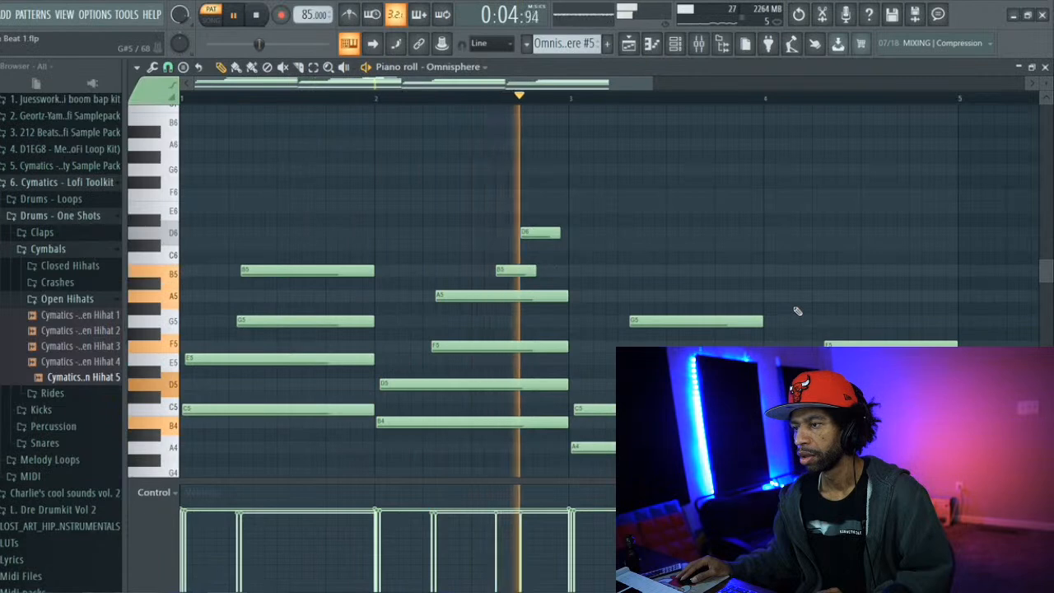
key(space)
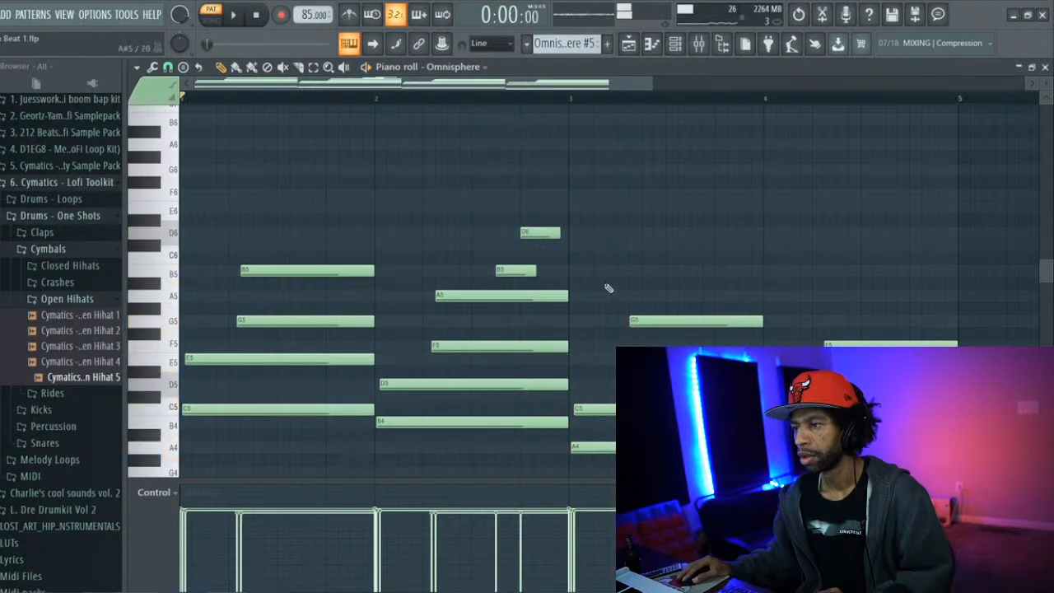
click(553, 272)
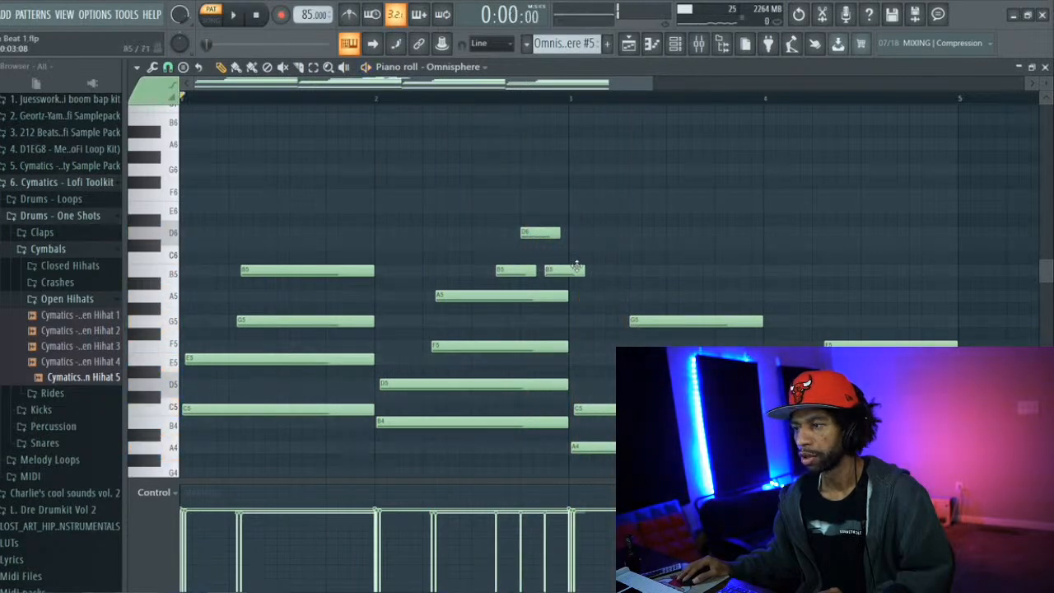
key(space)
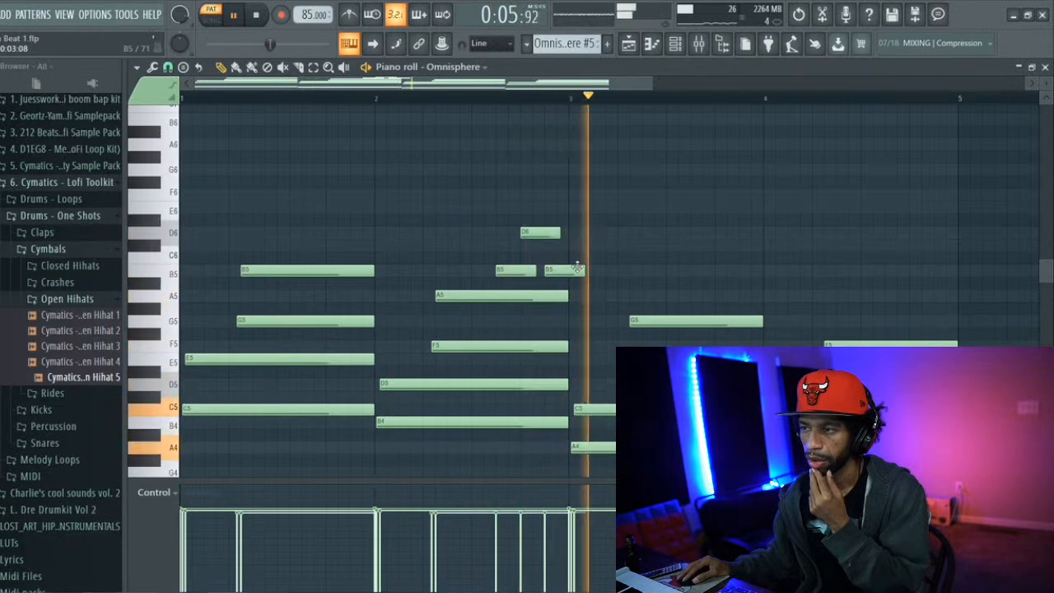
Delete the two short B5 notes and the D6 note above the bar 2 chord and stop playback
right_click(580, 272)
right_click(530, 269)
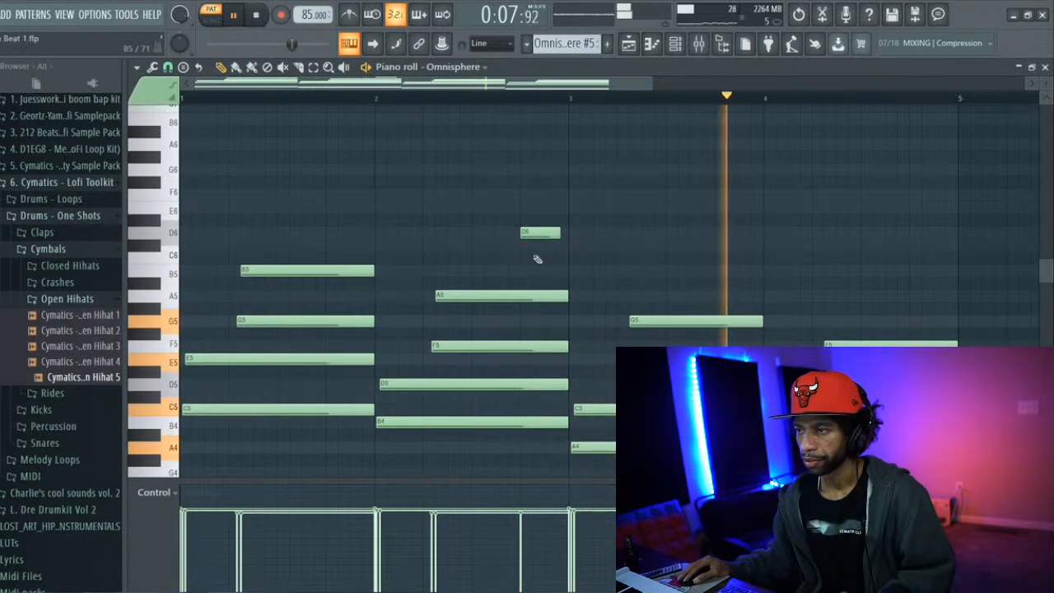
right_click(549, 233)
key(space)
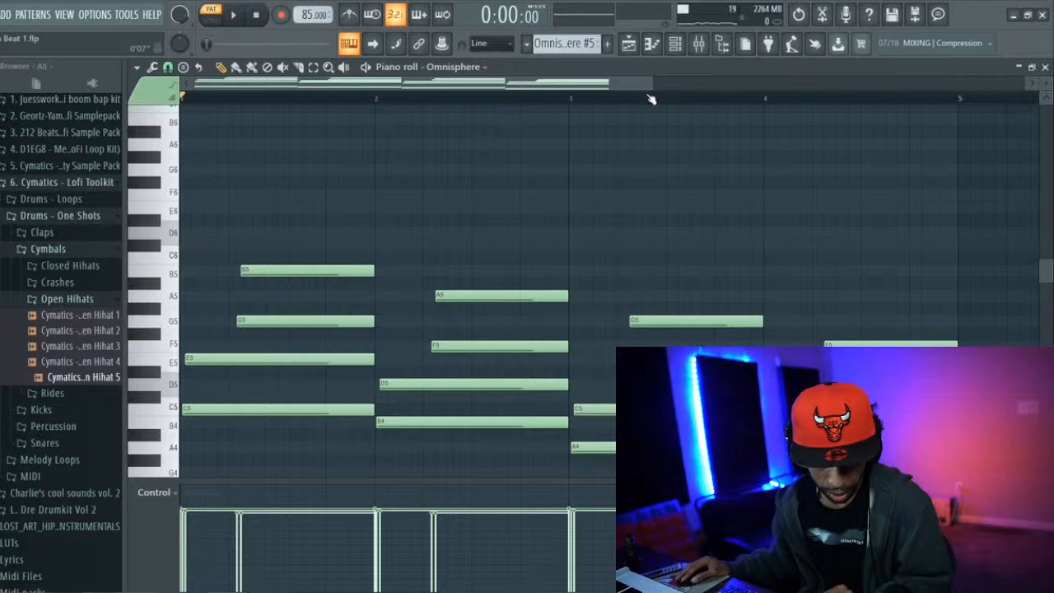
click(1014, 16)
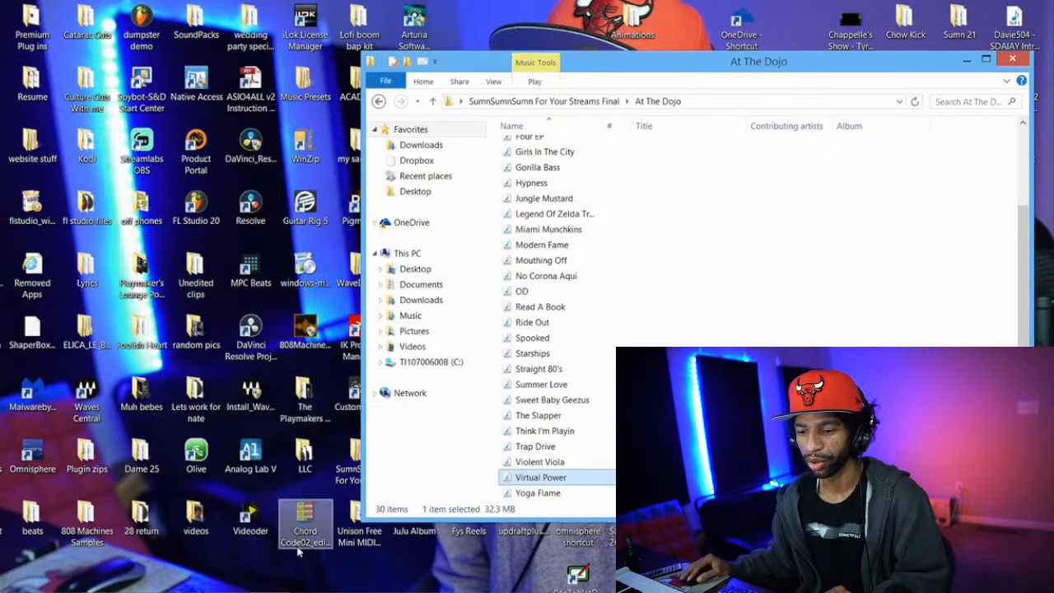
click(284, 590)
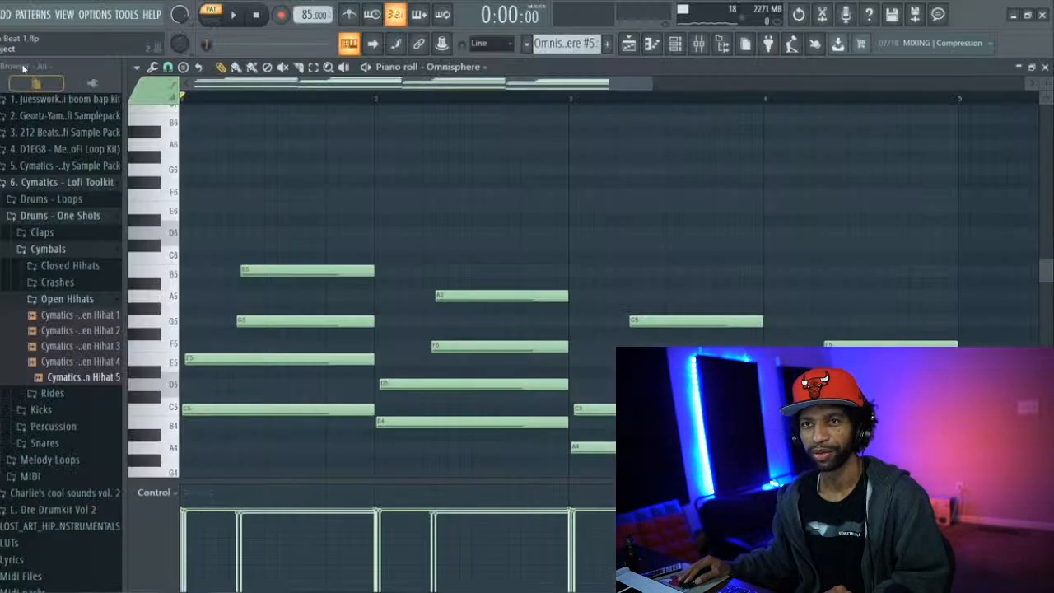
Save the project and return to the playlist arrangement
click(1, 15)
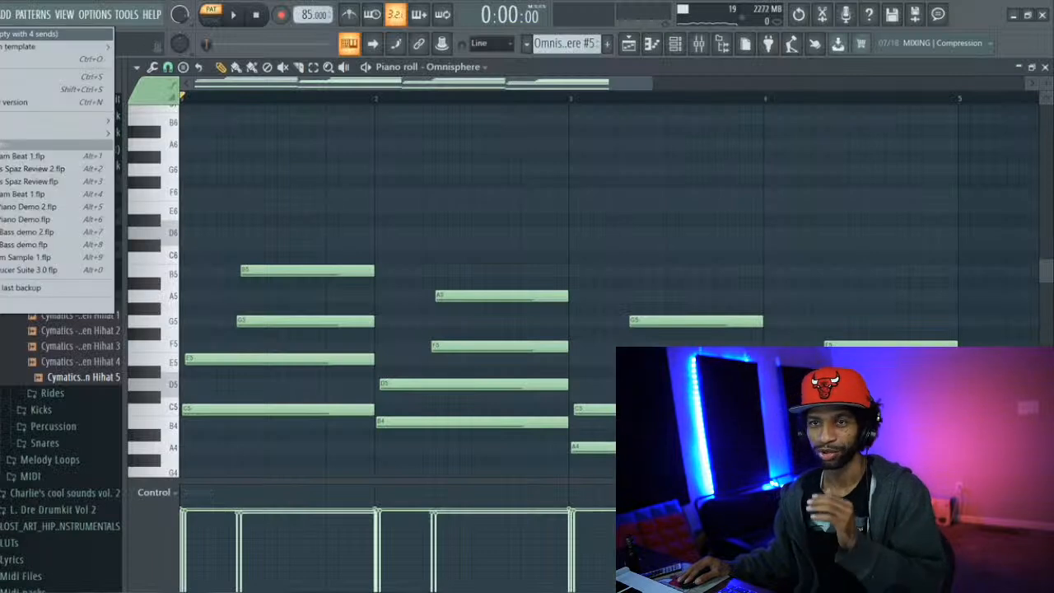
click(2, 76)
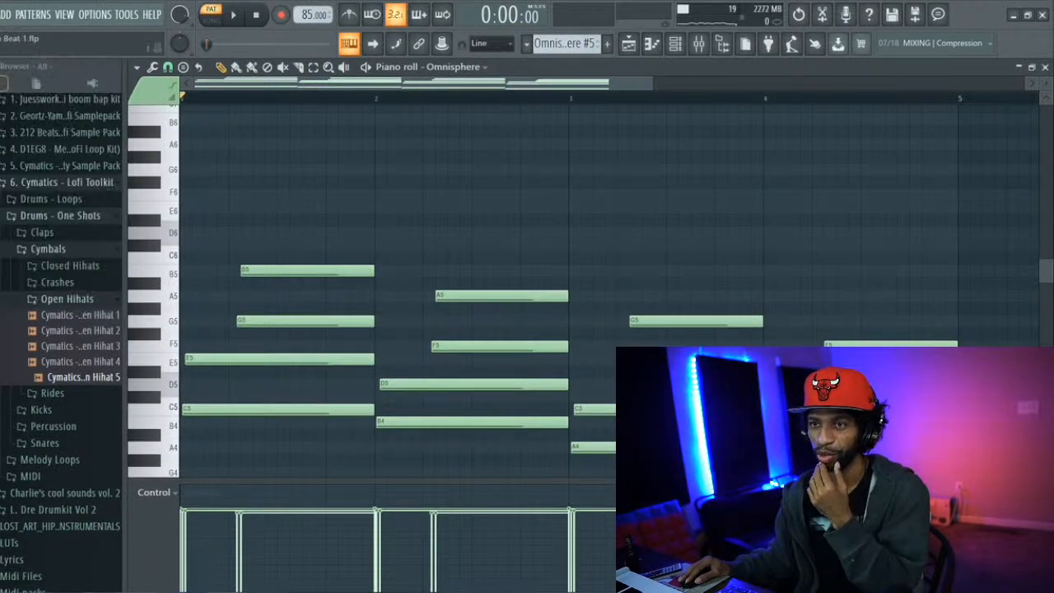
click(638, 45)
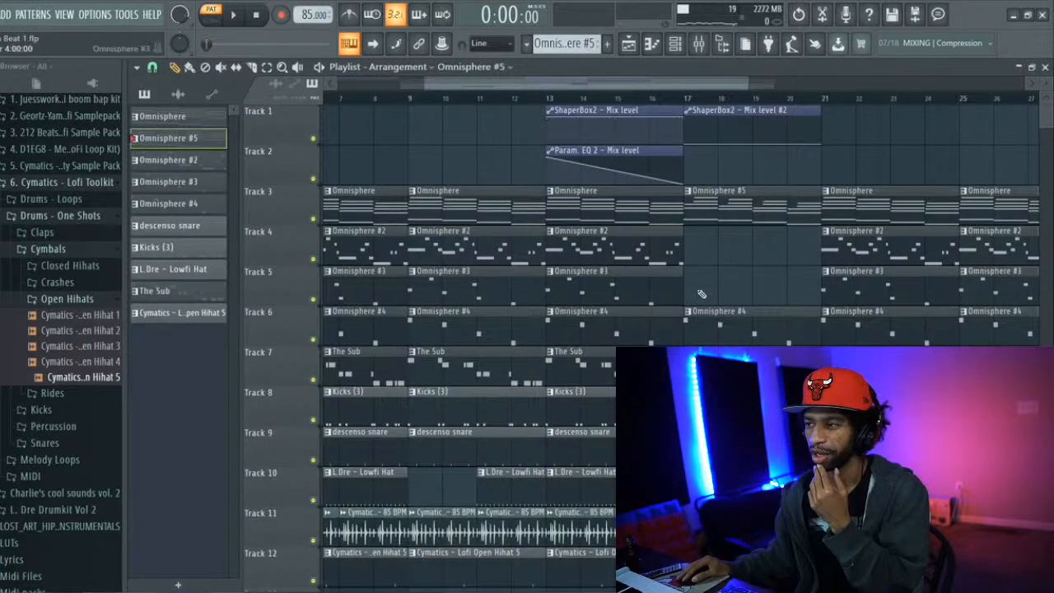
Delete the Omnisphere chord clip at bar 21 on Track 3 and start playback from bar 21
drag(515, 85, 603, 99)
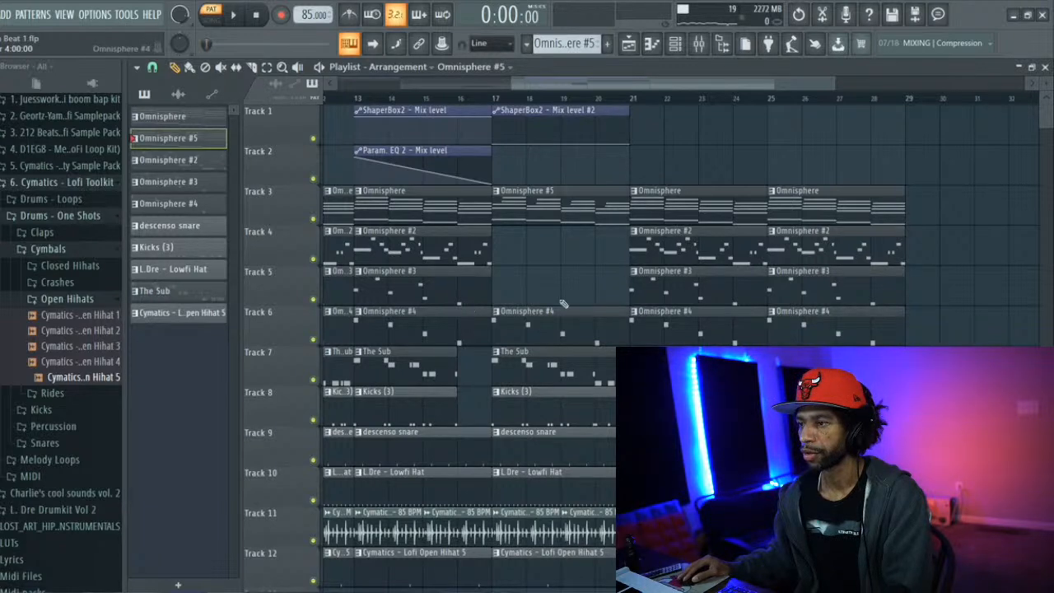
right_click(670, 218)
click(624, 104)
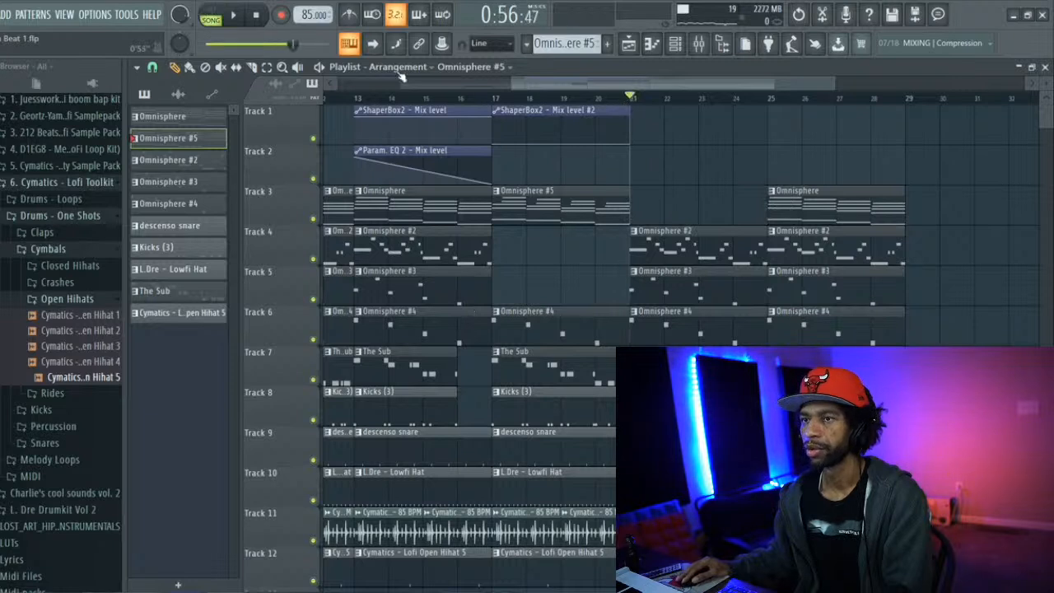
click(233, 14)
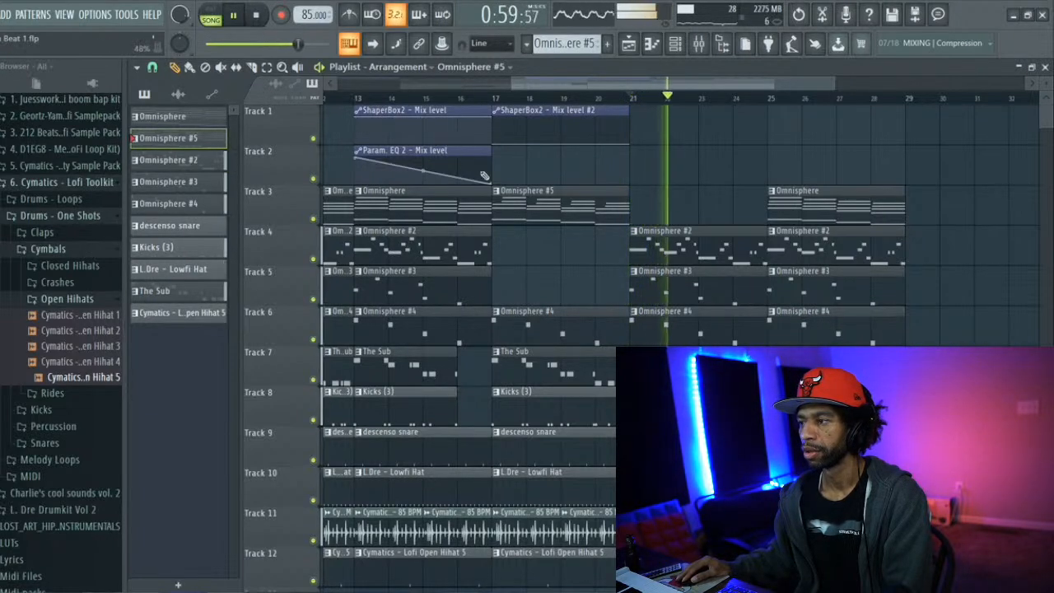
Delete the Omnisphere #2 and #4 clips at bar 25, and replace the Track 3 chords there with an Omnisphere #5 clip
right_click(789, 260)
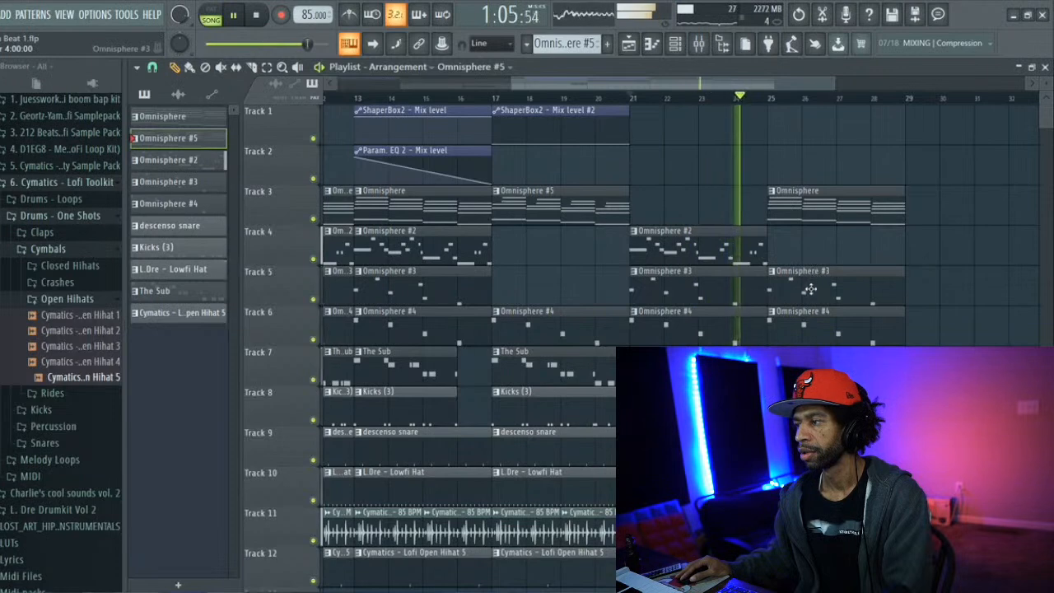
right_click(815, 332)
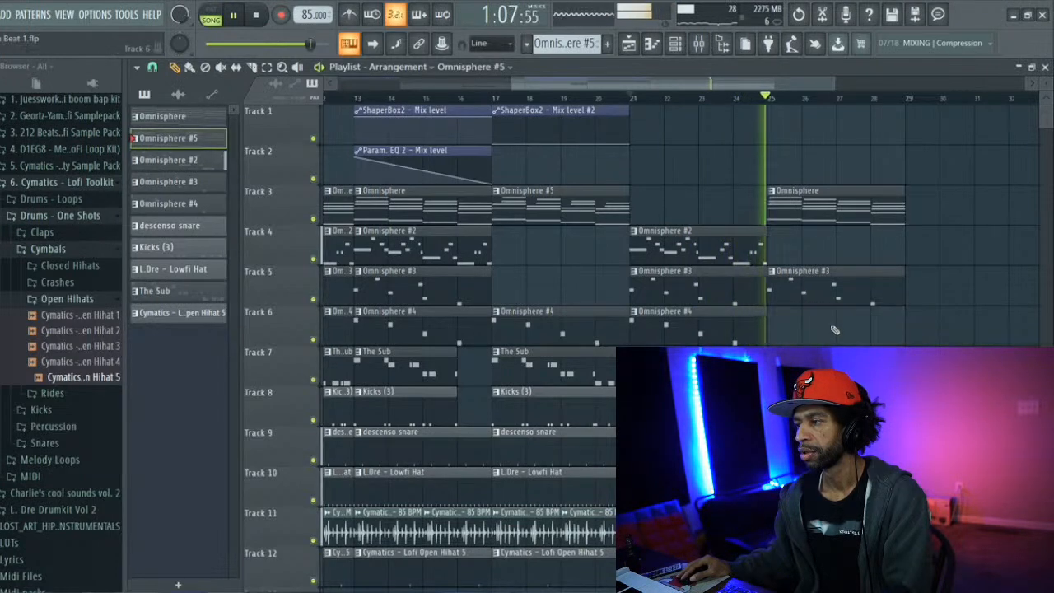
right_click(797, 210)
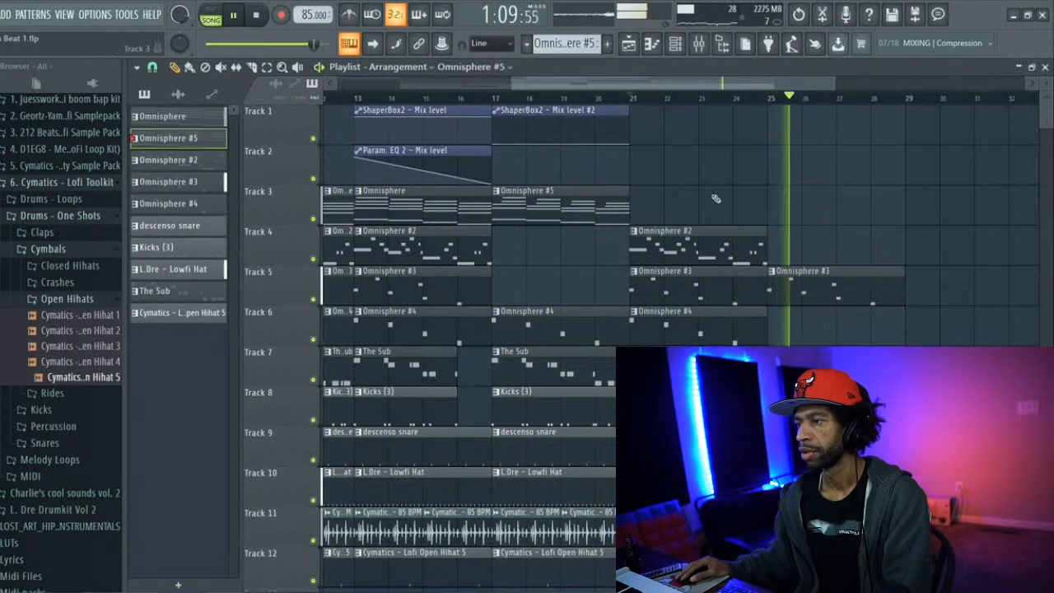
click(772, 210)
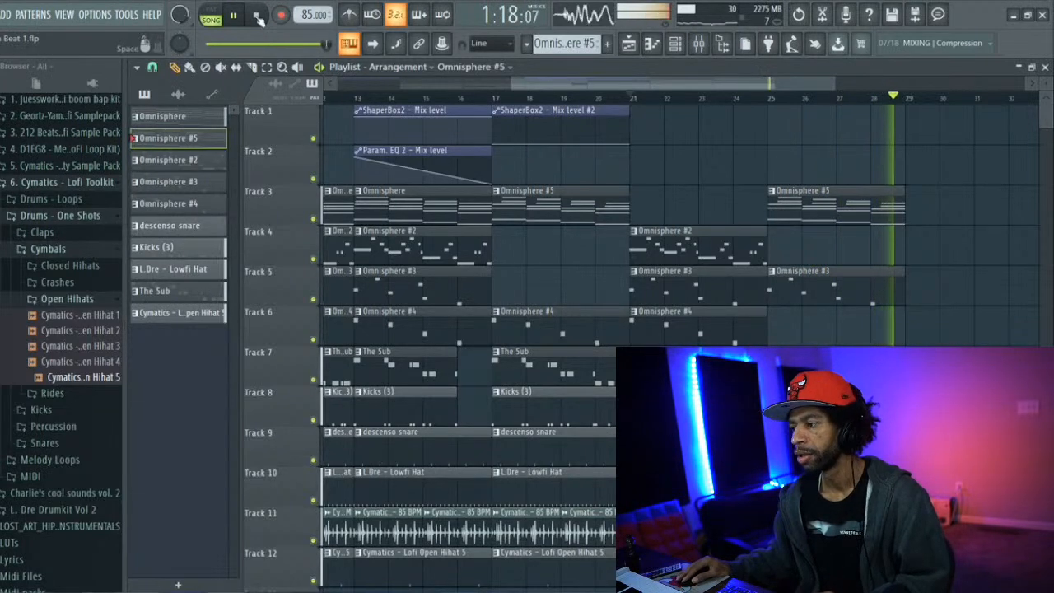
key(space)
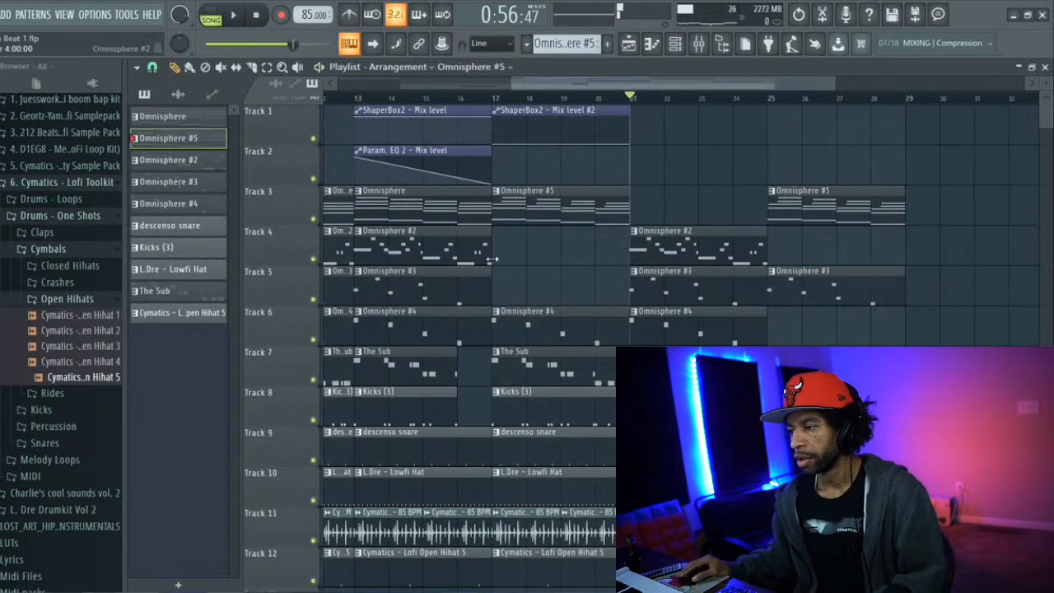
Trim the Omnisphere #4 and The Sub clips at bar 21 to start at bar 22, and slice both at bars 23 and 24
scroll(491, 259, down, 1)
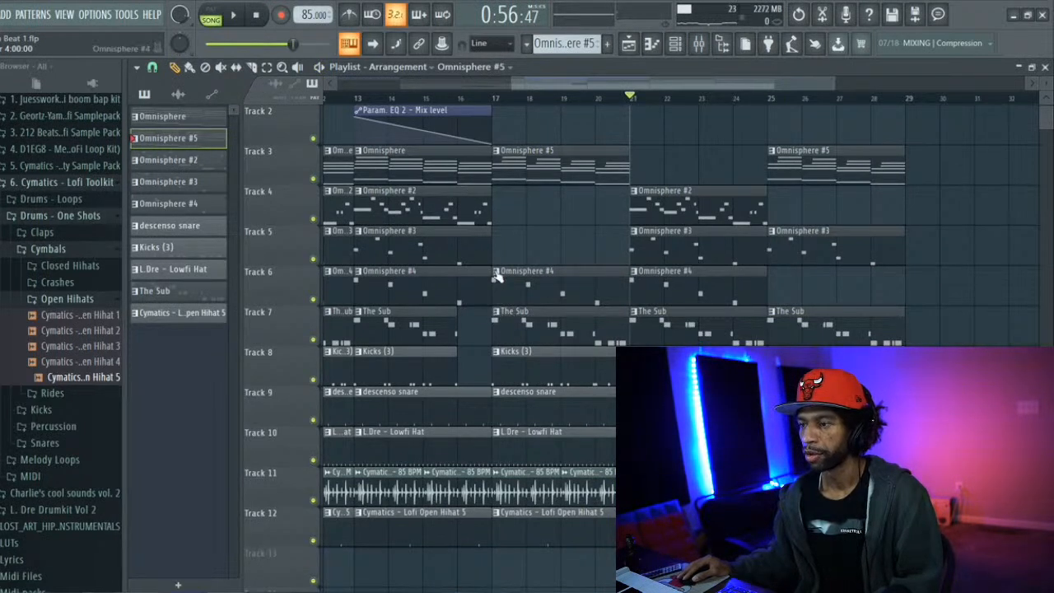
mouse_move(494, 281)
mouse_down()
mouse_move(528, 286)
mouse_move(497, 285)
mouse_up()
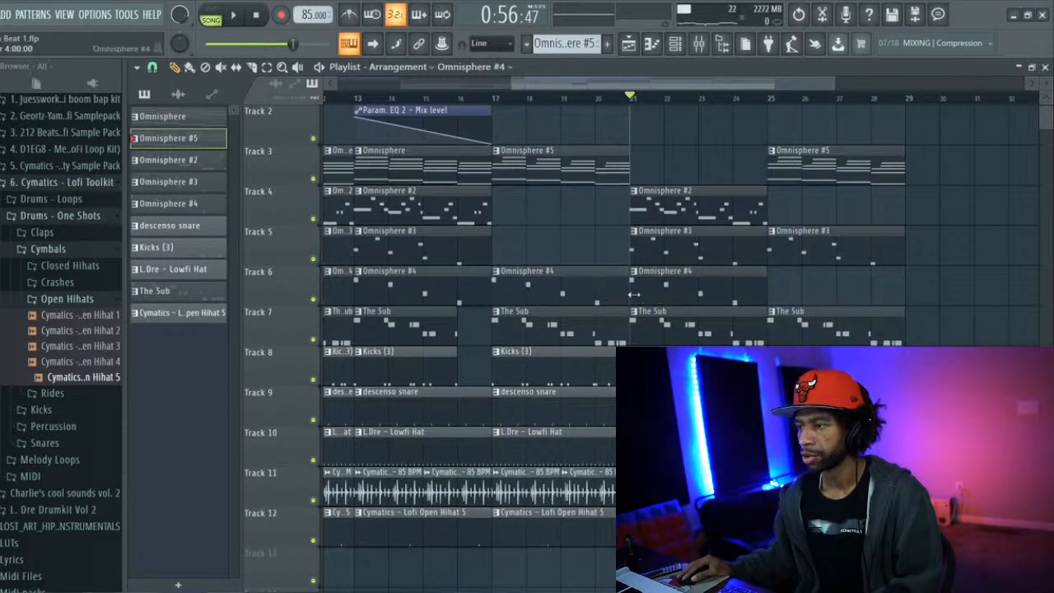
drag(650, 291, 665, 320)
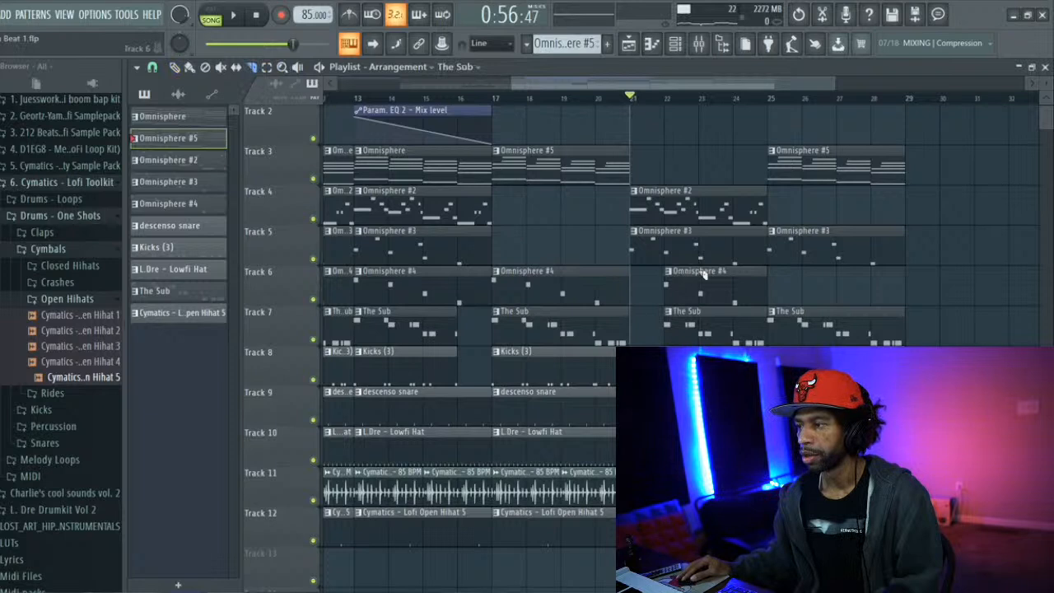
drag(701, 339, 741, 337)
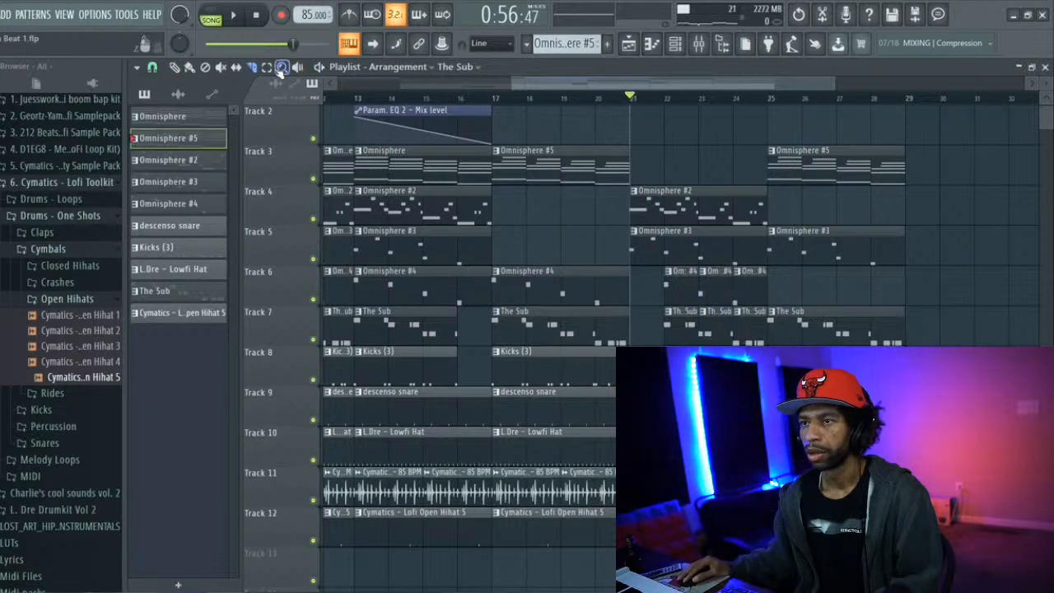
Try deleting the bar 23 slices of Omnisphere #4 and The Sub
drag(709, 273, 712, 328)
key(Delete)
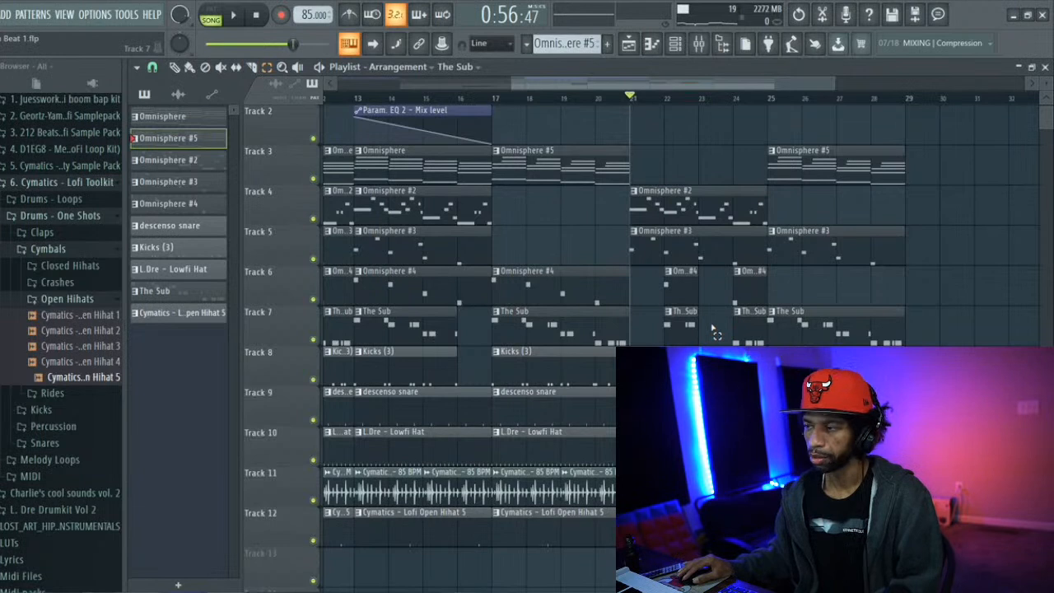
key(ctrl+z)
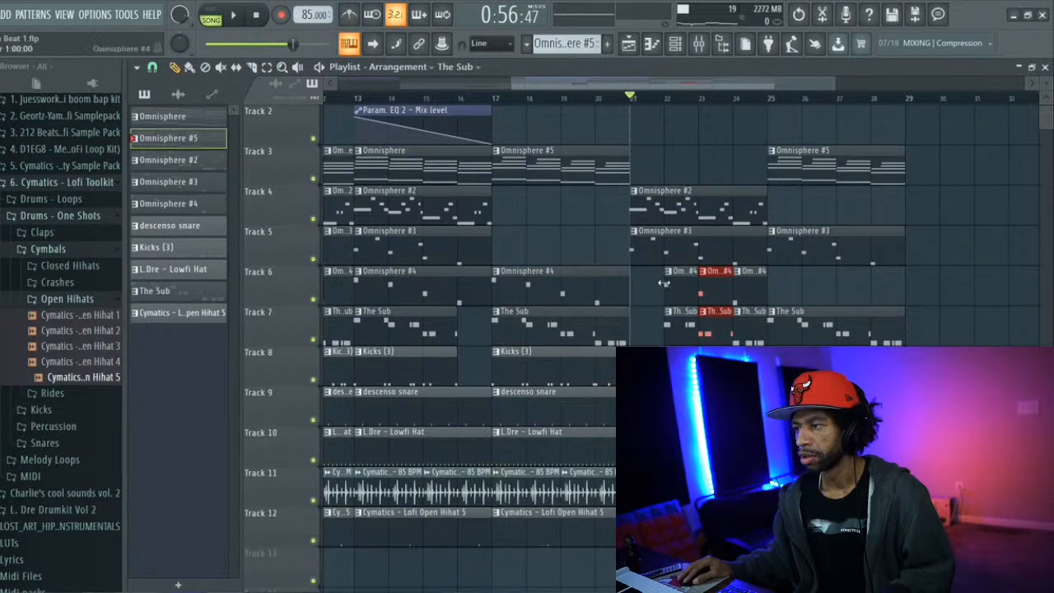
Extend the first Omnisphere #4 slice back to bar 21, and delete The Sub and Kicks (3) slices at bar 23 plus The Sub clip at bar 25
drag(663, 283, 632, 280)
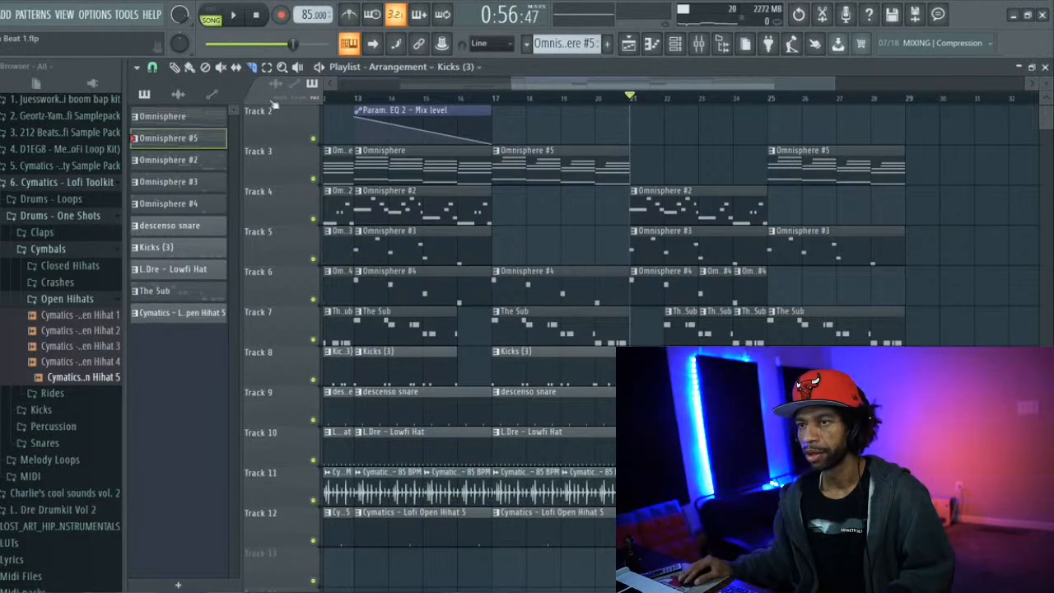
drag(710, 311, 721, 346)
key(Delete)
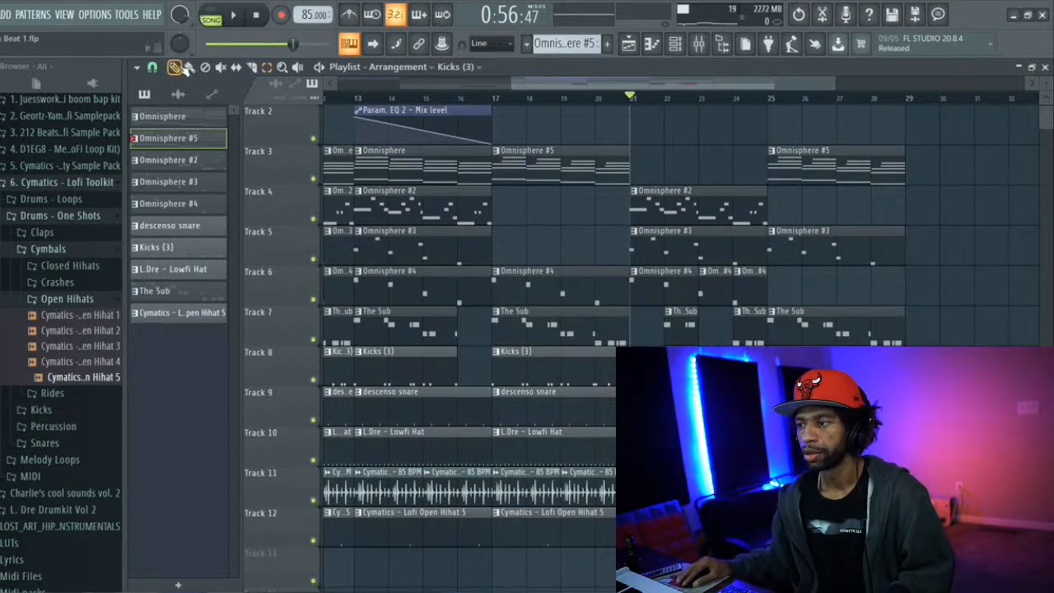
right_click(839, 336)
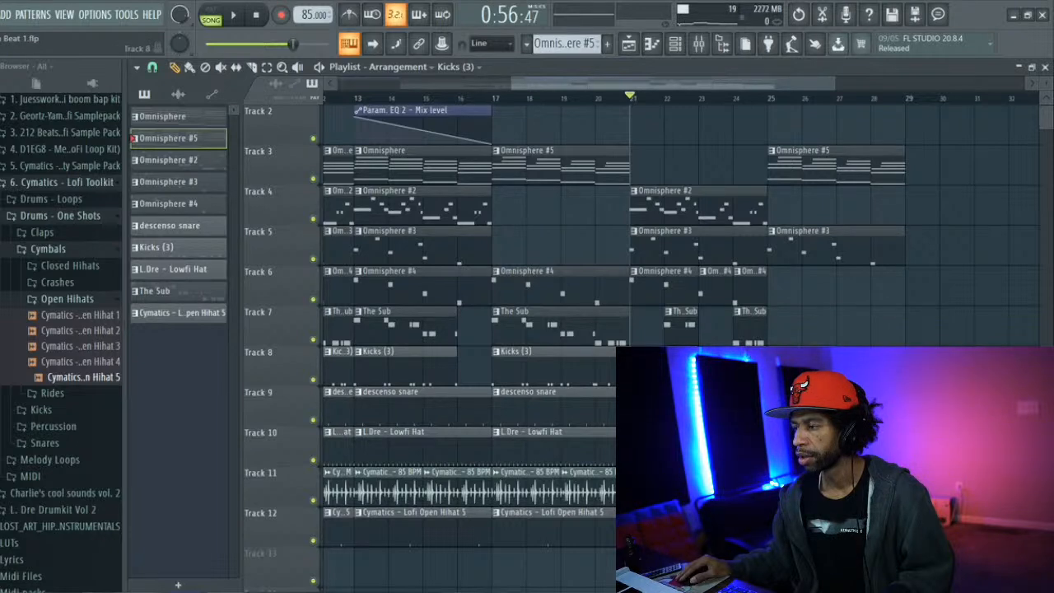
Delete the two Cymatics 85 BPM loop clips on Track 11 and the Lofi Open Hihat 5 clip on Track 12 between bars 17 and 21
scroll(699, 366, down, 1)
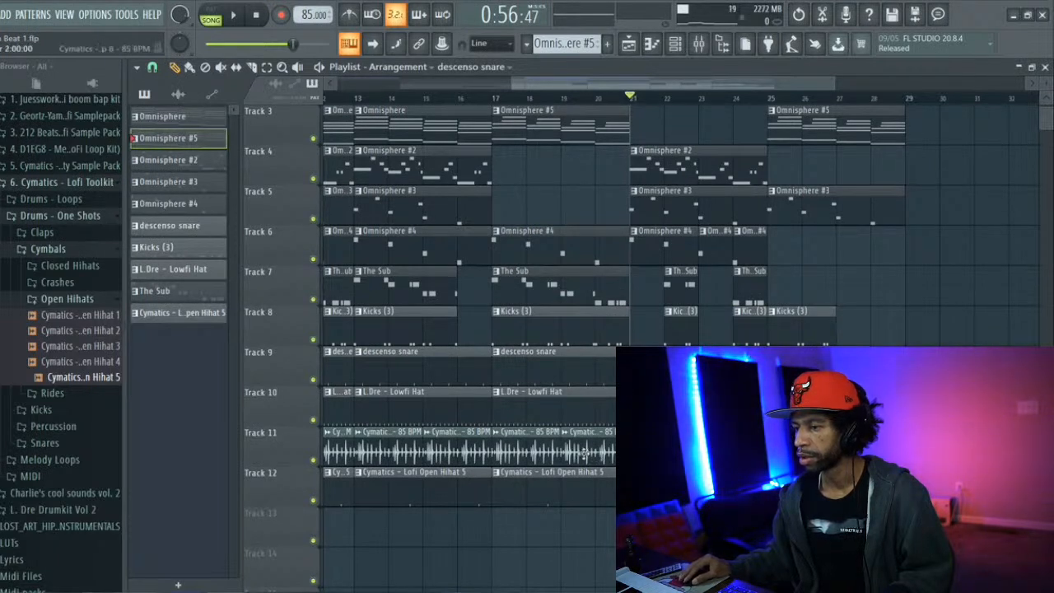
right_click(509, 451)
right_click(581, 451)
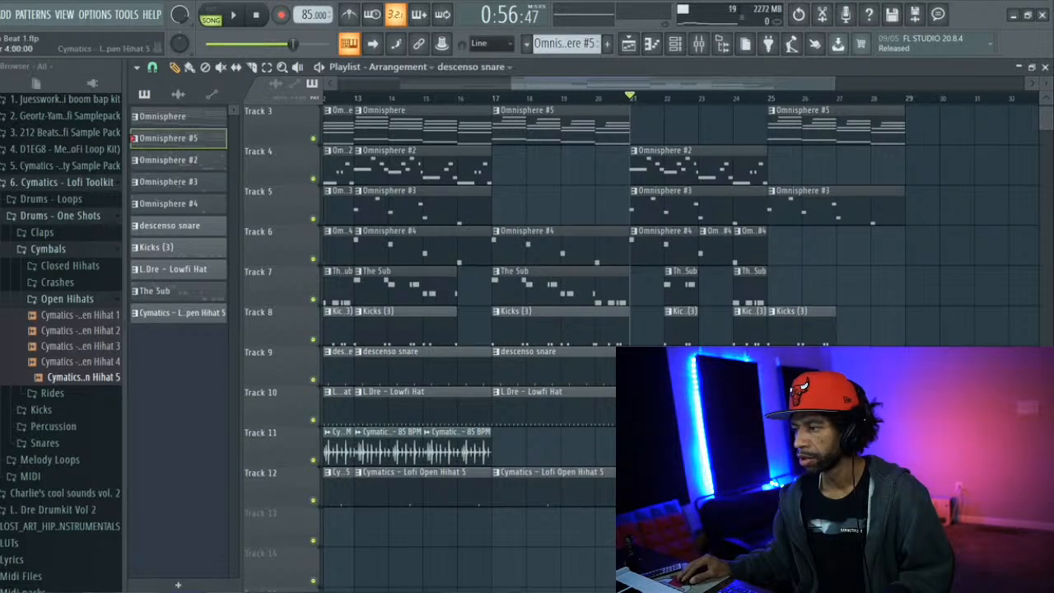
scroll(659, 486, up, 2)
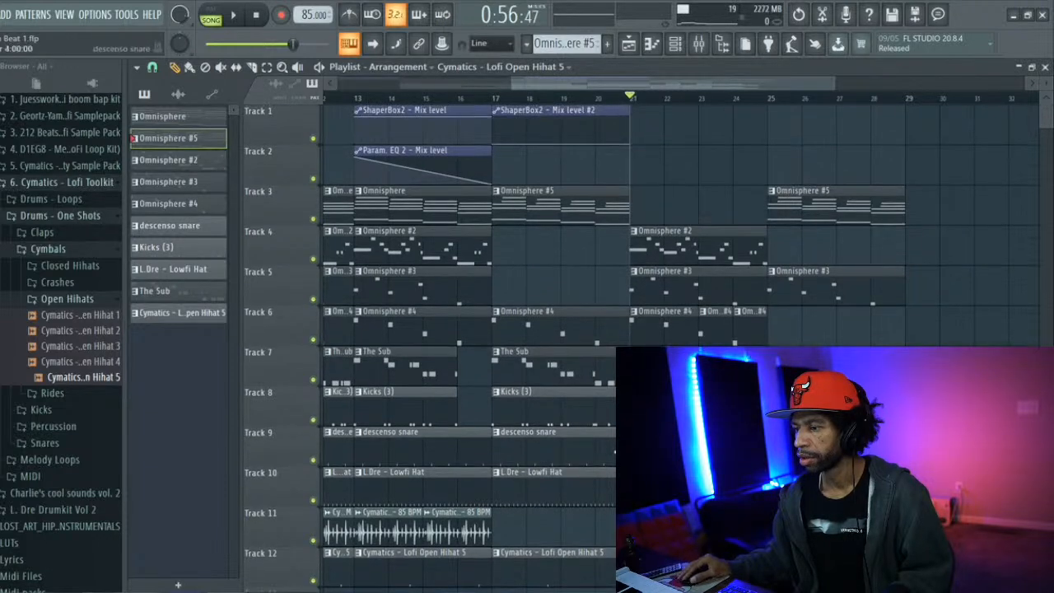
scroll(605, 451, down, 2)
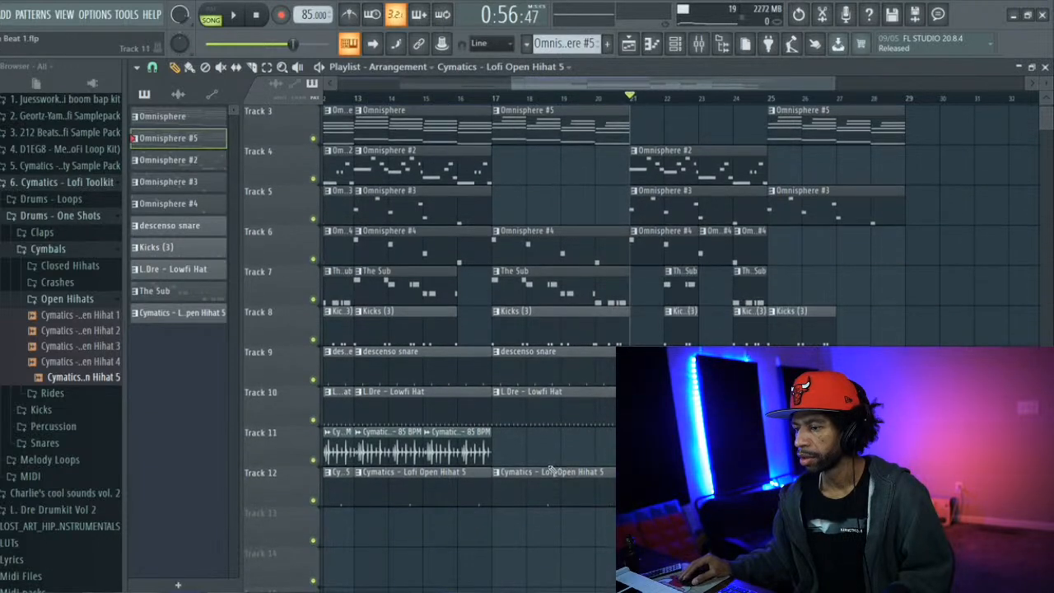
right_click(522, 487)
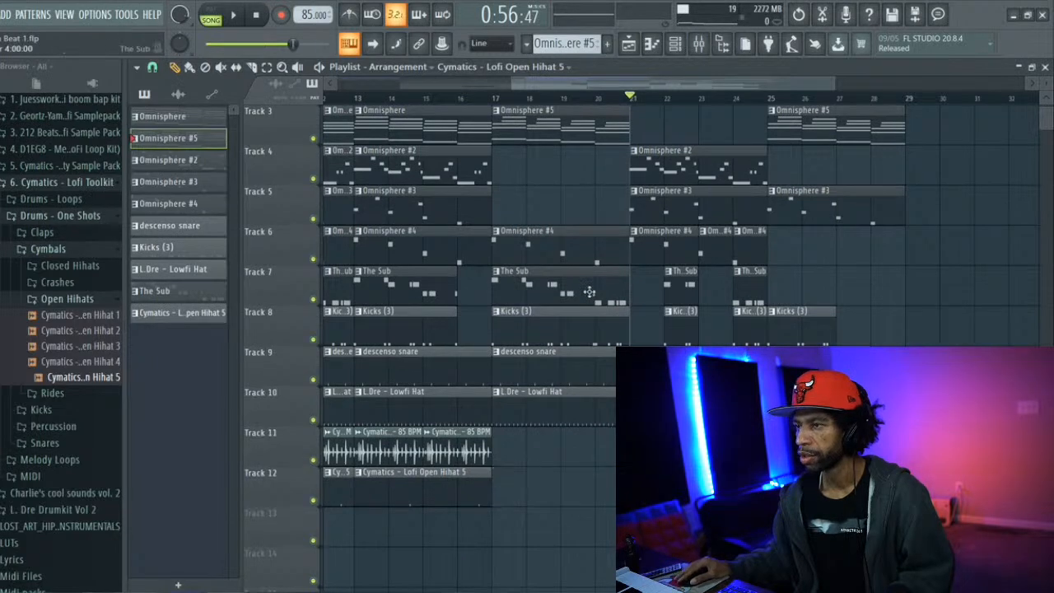
Select the time range from bar 5 to the end of the arrangement, including all its clips
scroll(578, 414, up, 2)
drag(619, 88, 382, 89)
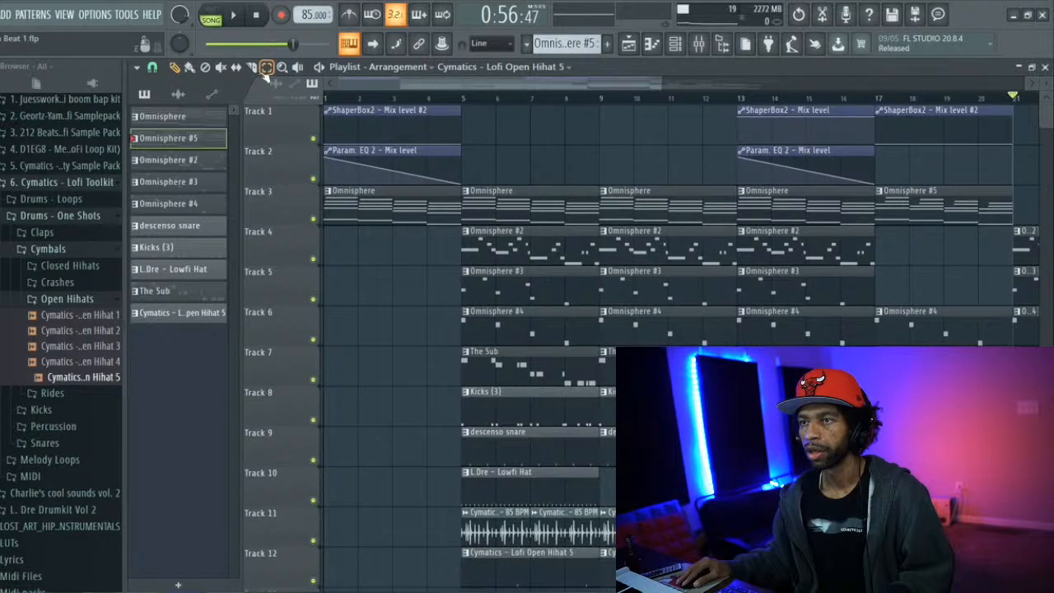
drag(463, 99, 938, 212)
drag(770, 86, 739, 82)
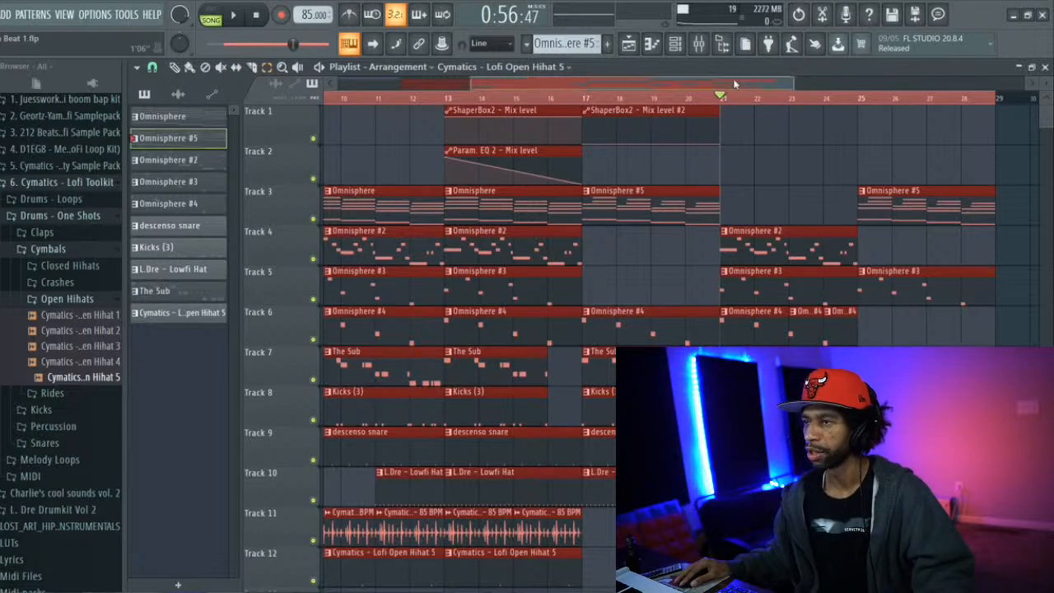
drag(739, 84, 589, 81)
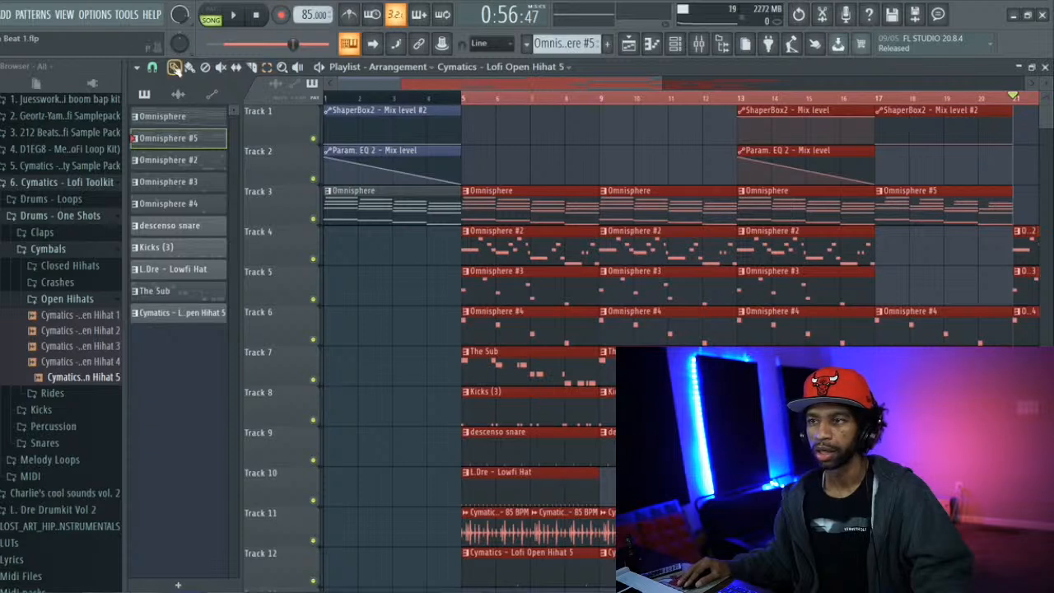
Play the arrangement from bar 1, stop playback and save the project
click(328, 100)
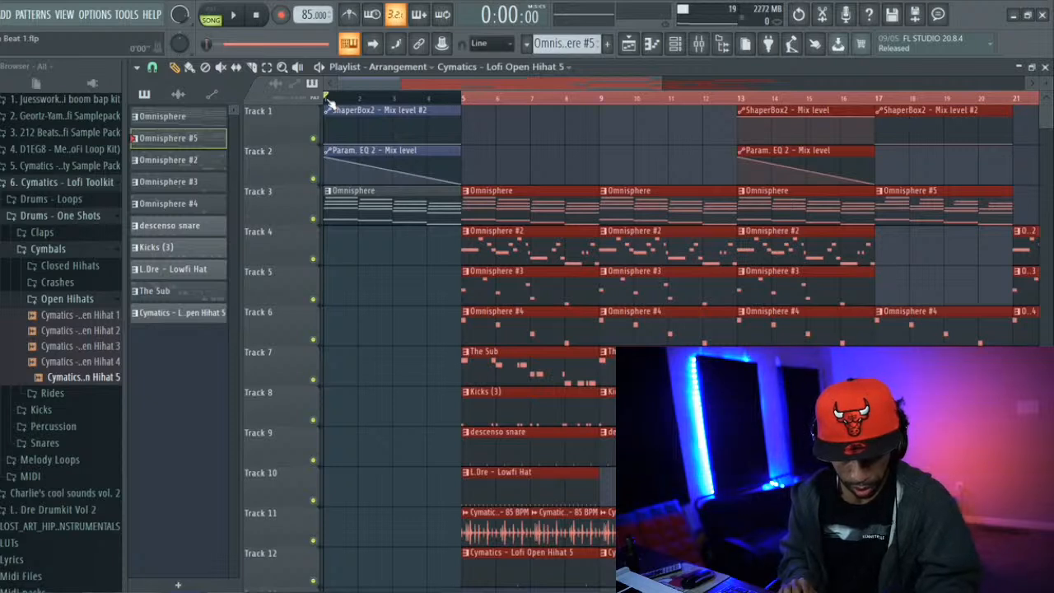
key(space)
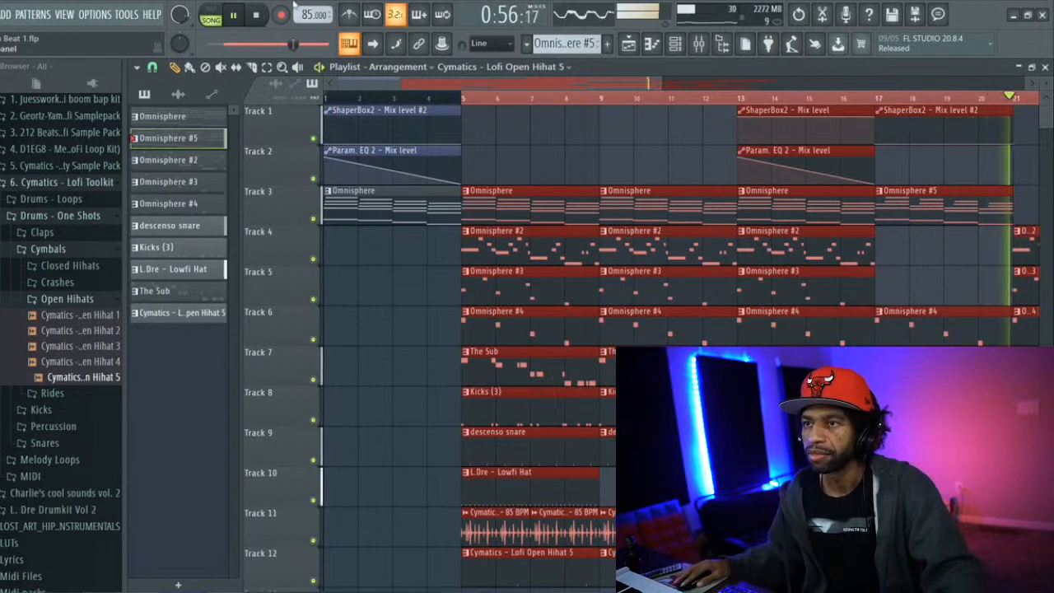
click(256, 15)
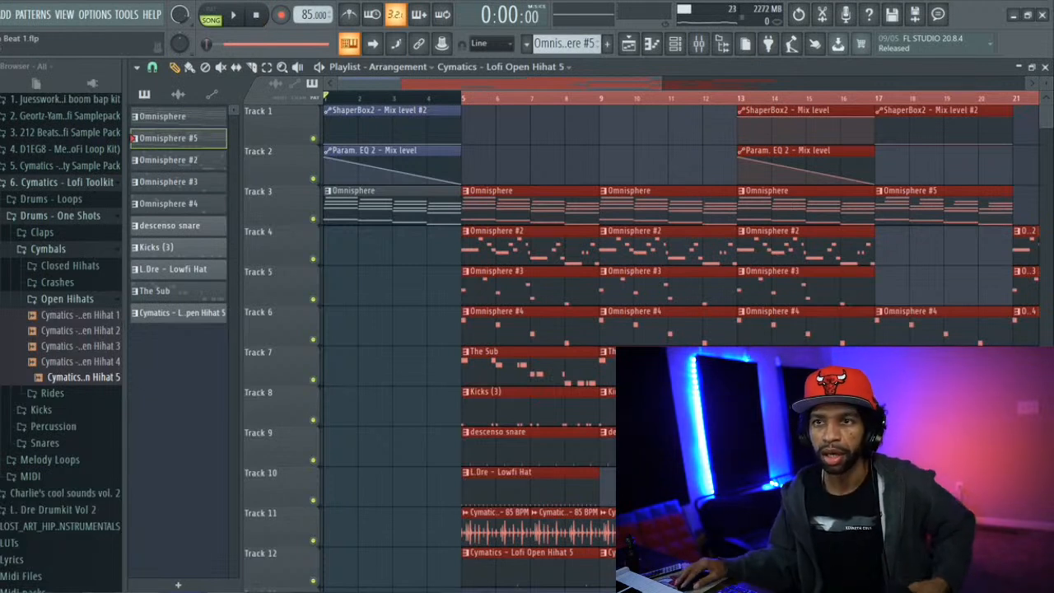
click(0, 14)
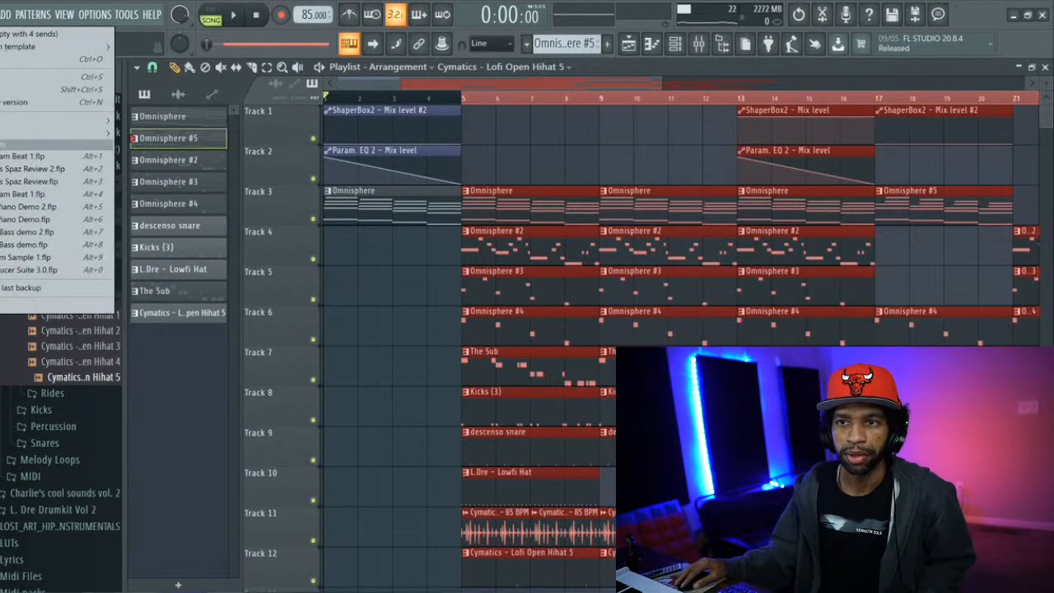
click(3, 76)
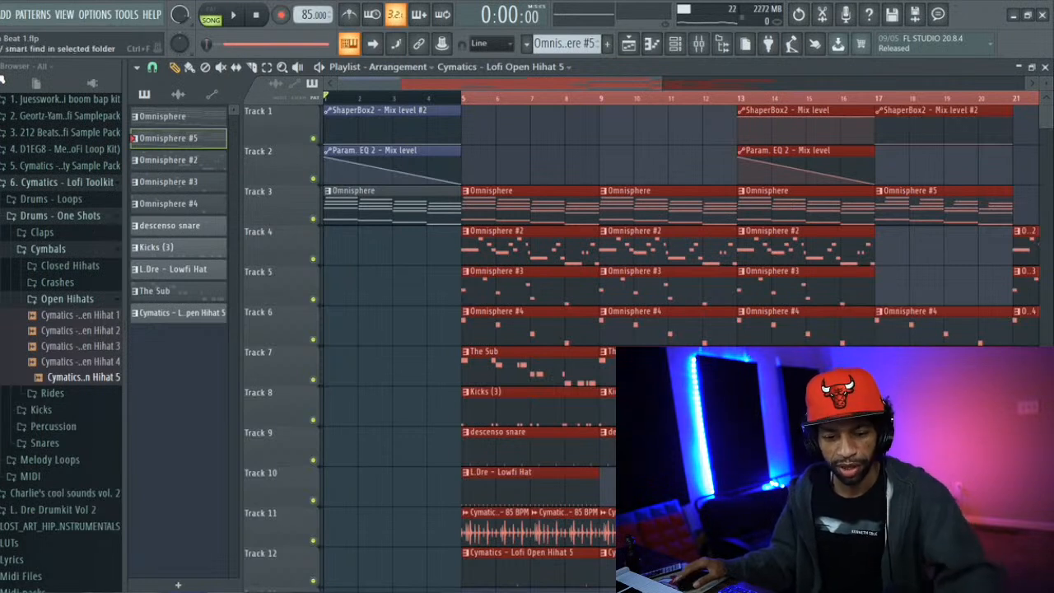
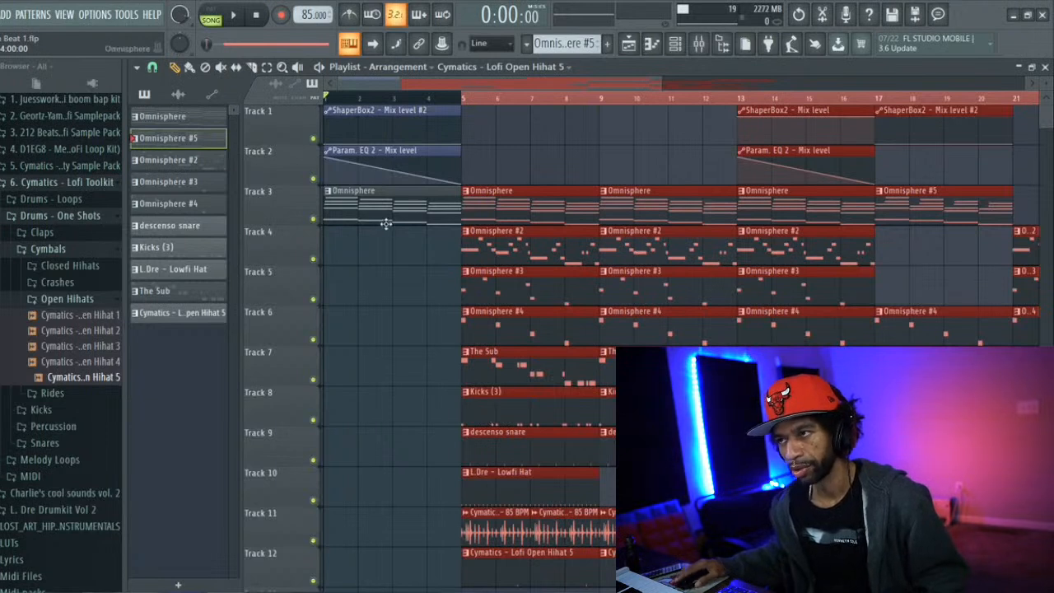
Play the opening bars of the arrangement from bar 1 and stop playback
click(397, 98)
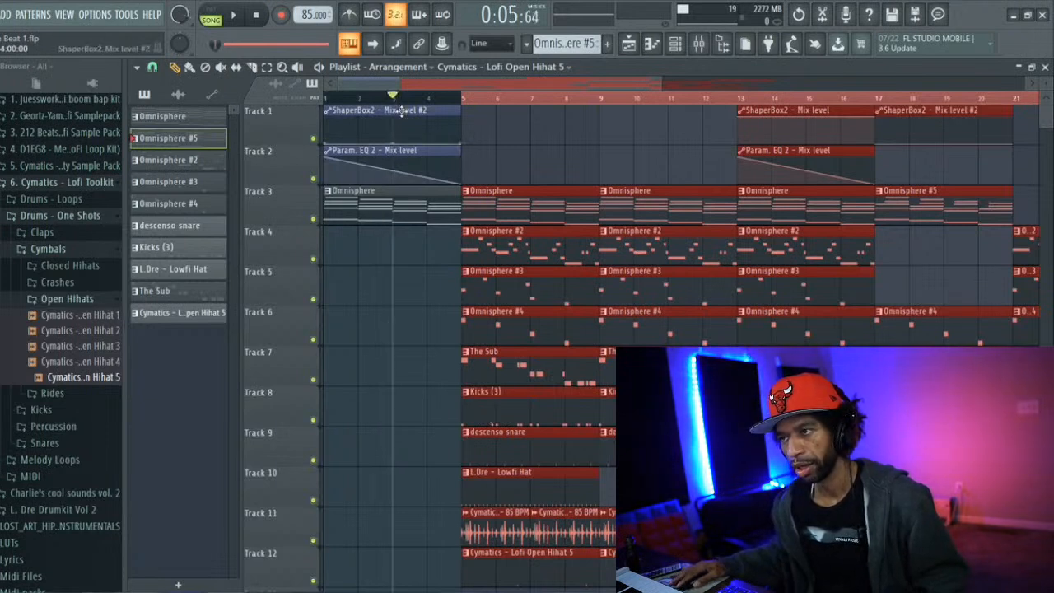
click(328, 99)
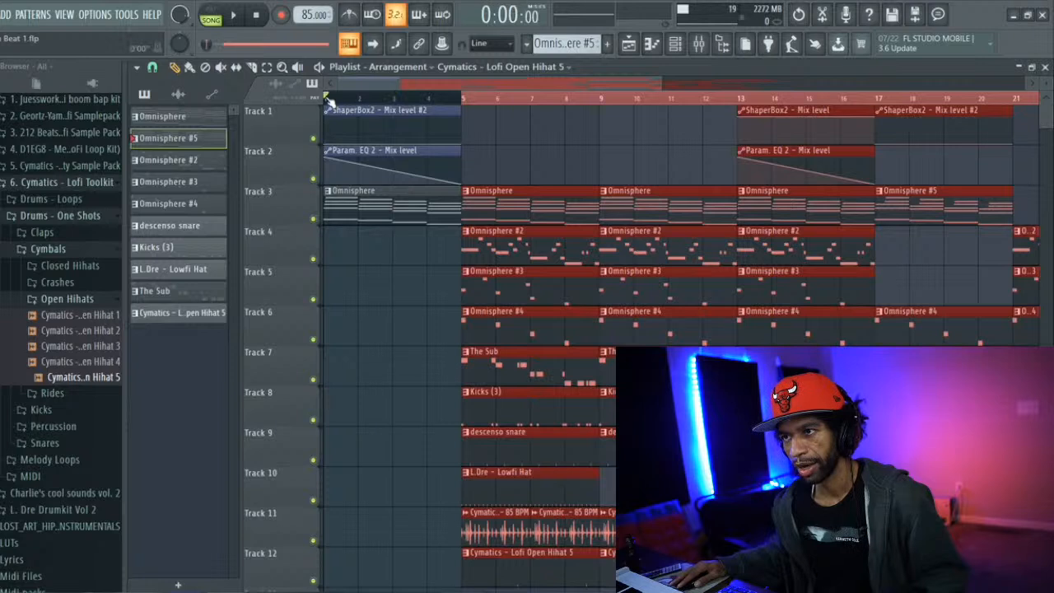
click(234, 15)
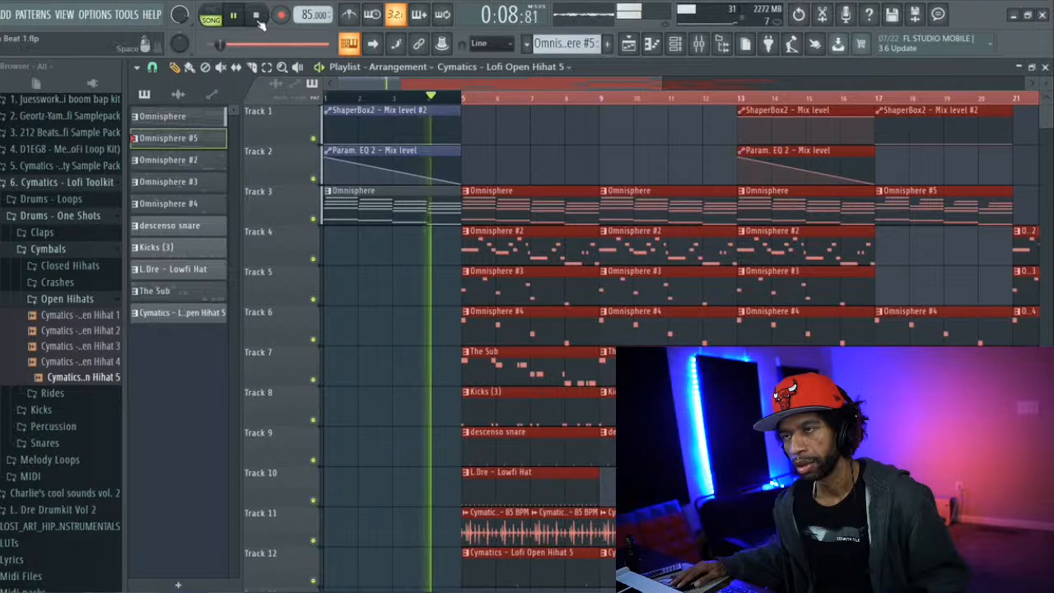
click(256, 16)
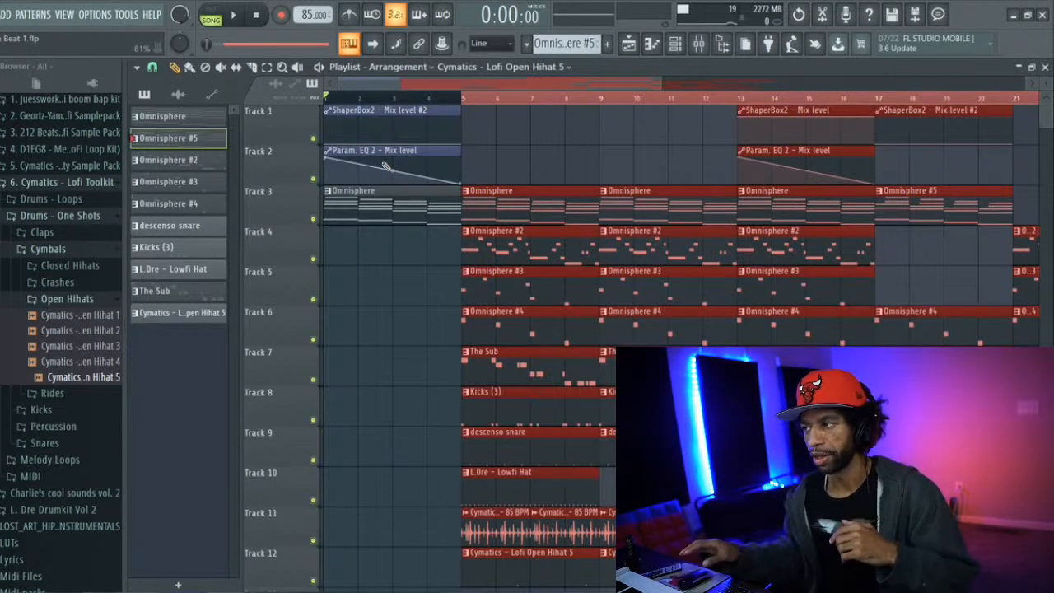
drag(614, 83, 820, 74)
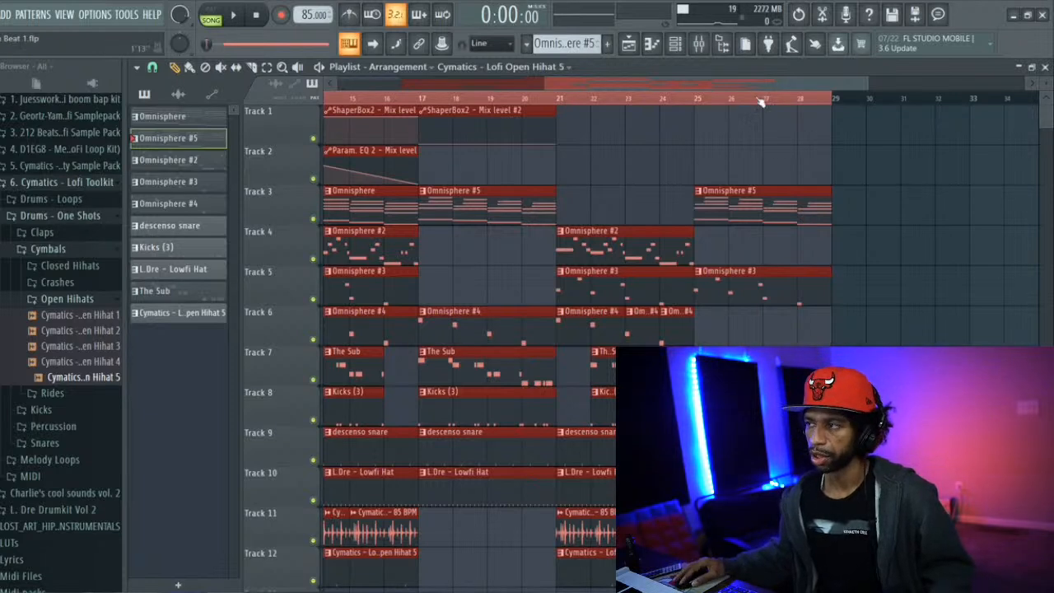
drag(761, 86, 651, 69)
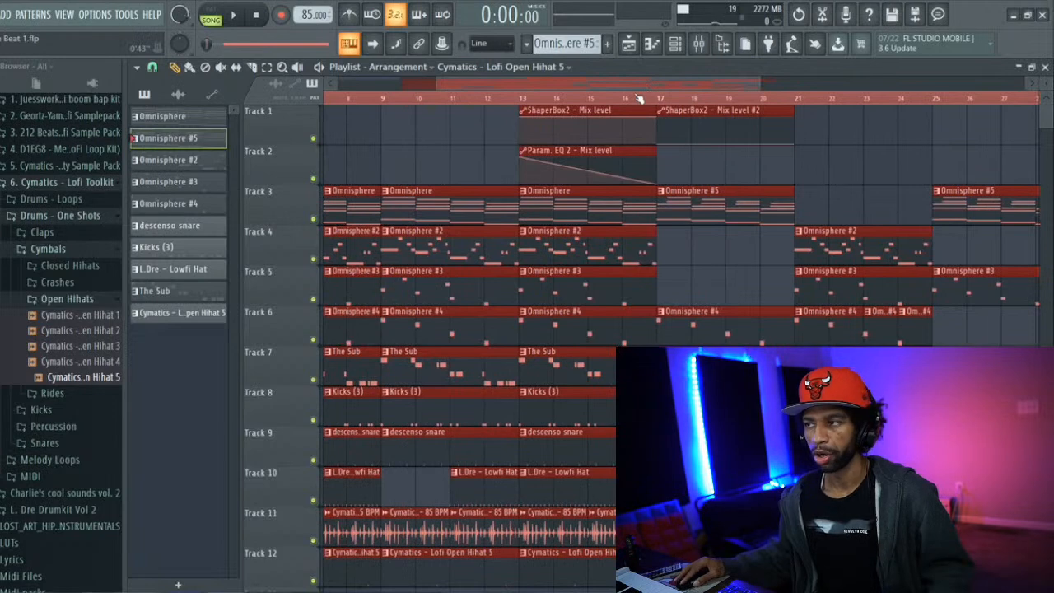
scroll(691, 99, right, 1)
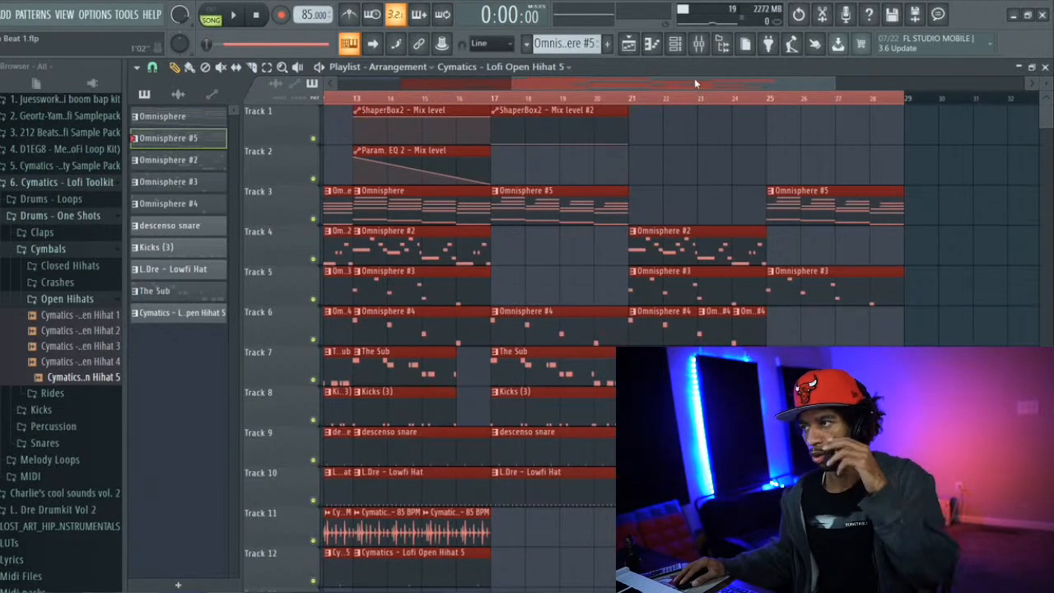
scroll(699, 83, left, 3)
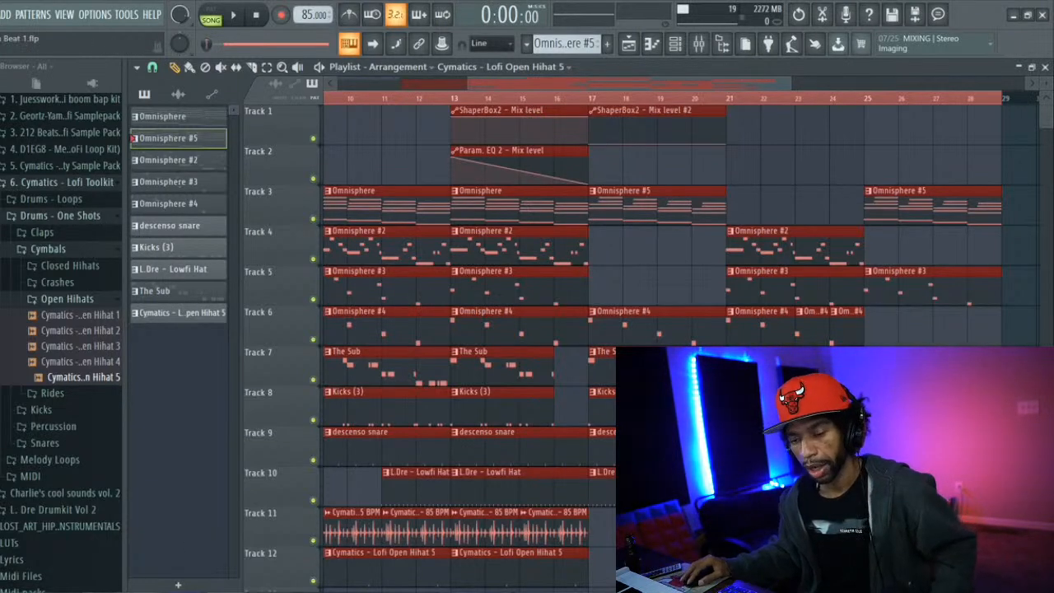
Switch to YouTube in the Chrome browser and search for "saint mic"
click(137, 592)
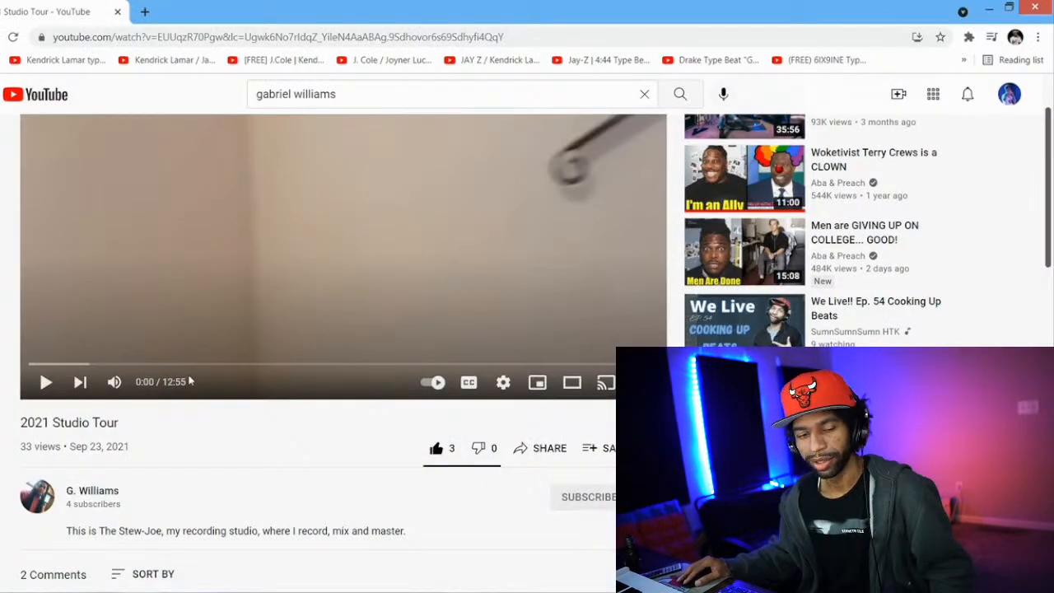
triple_click(357, 92)
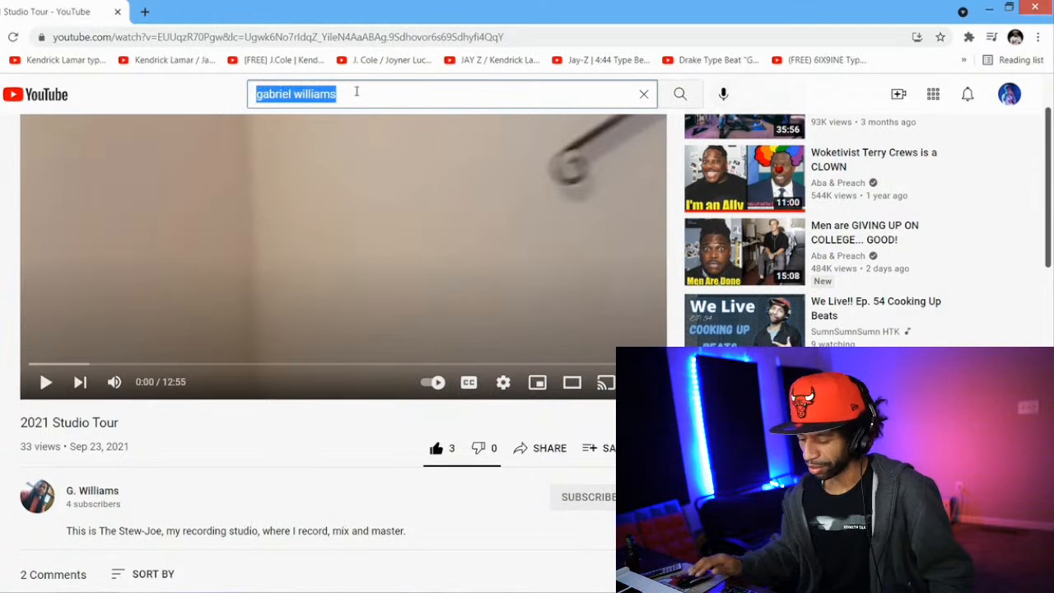
key(BackSpace)
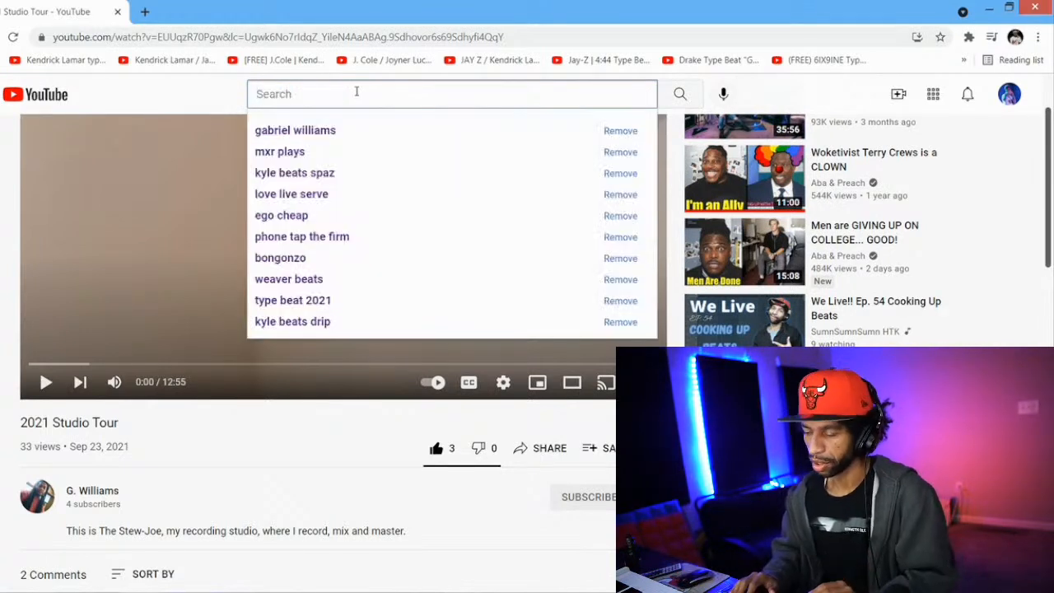
text(sain)
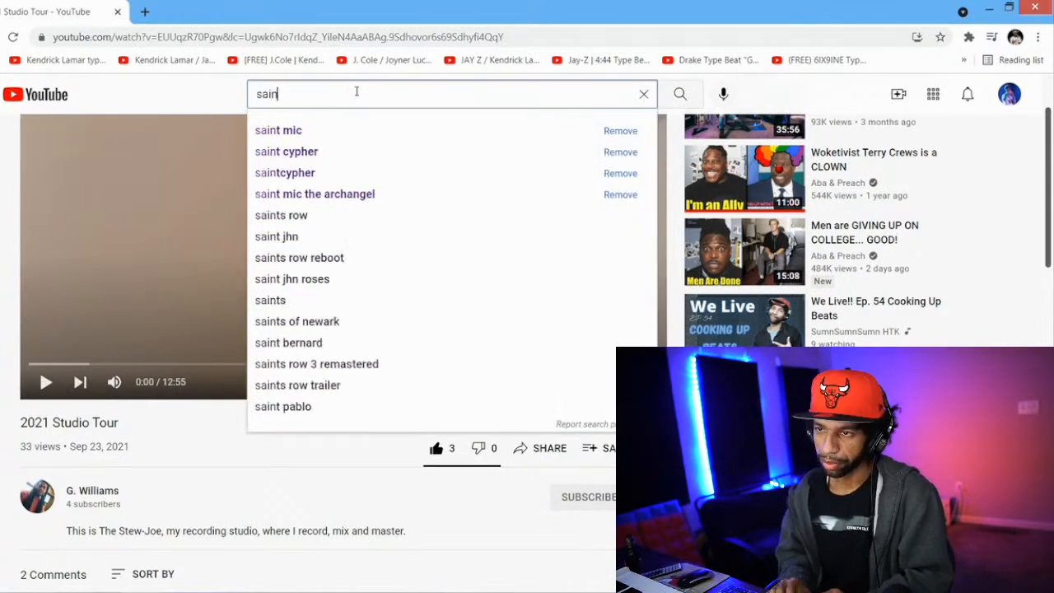
text(t mic)
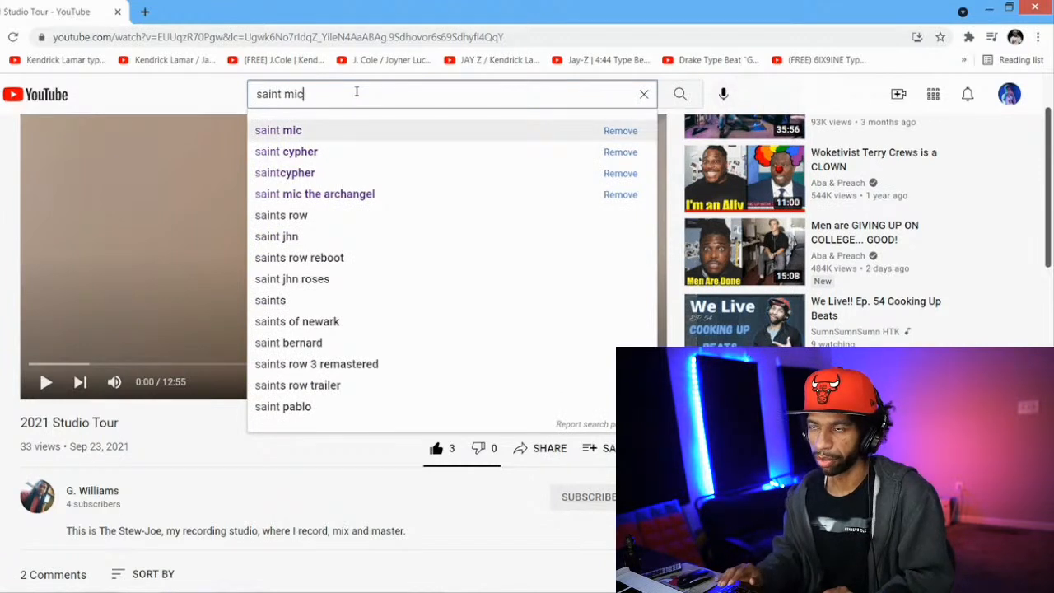
click(676, 94)
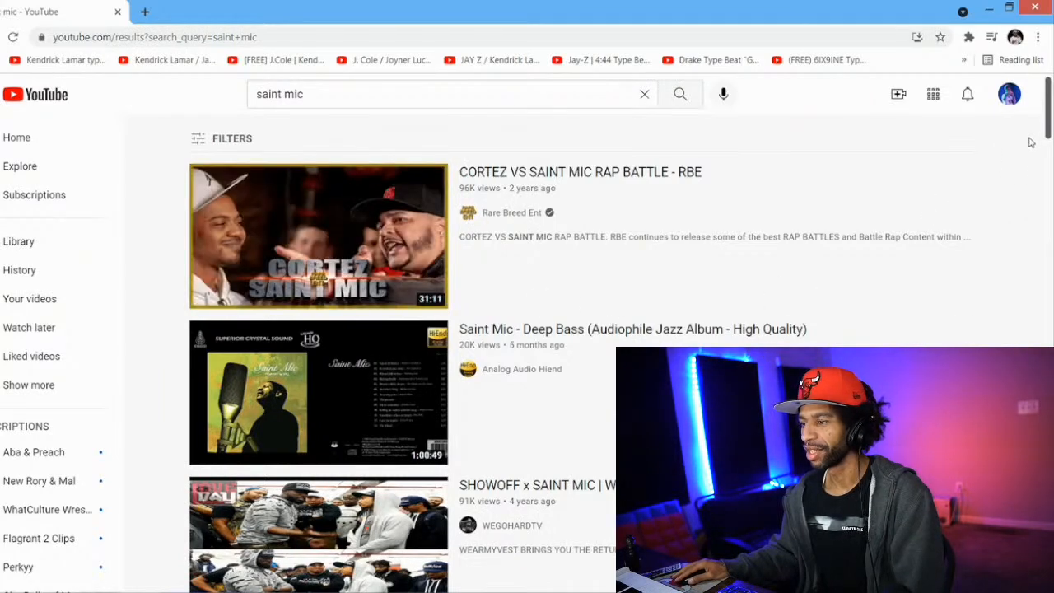
Look through the "saint mic" search results for the rapper's battles and music, and return to the first result
scroll(1047, 135, down, 2)
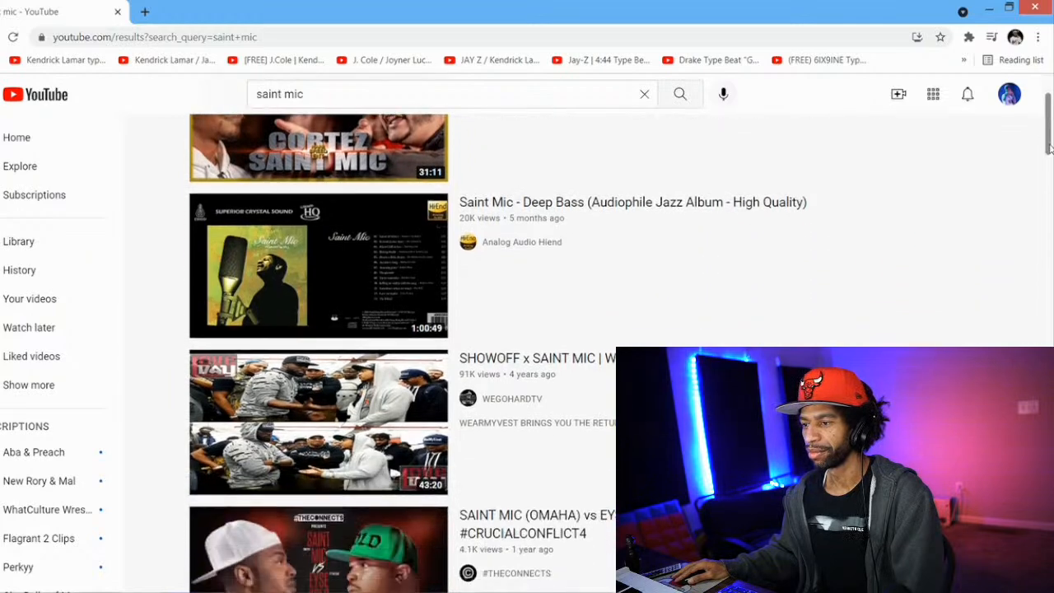
drag(1047, 148, 1049, 224)
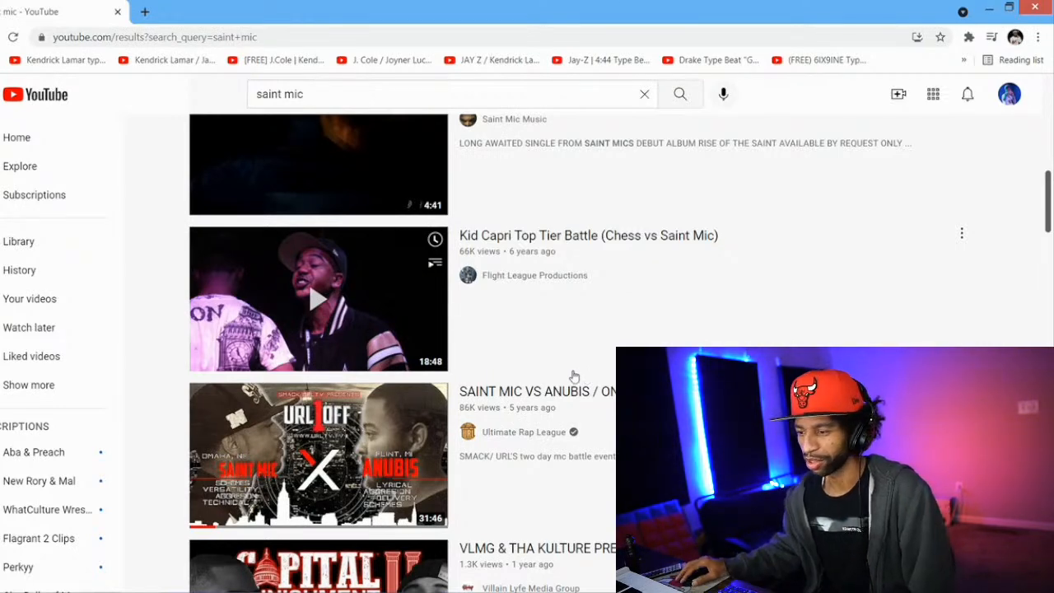
drag(1049, 198, 1051, 289)
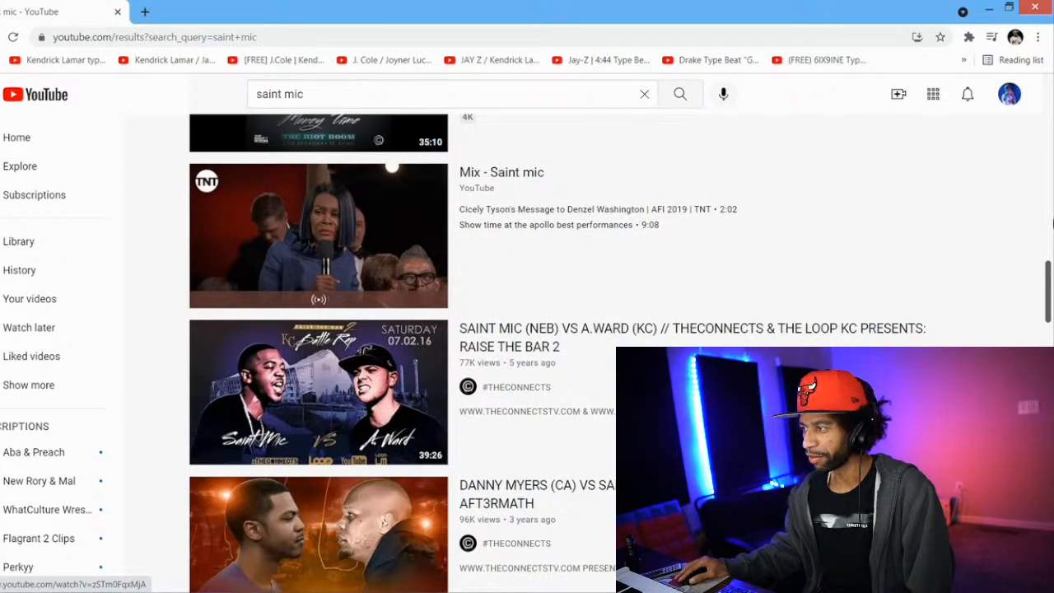
scroll(1048, 269, down, 2)
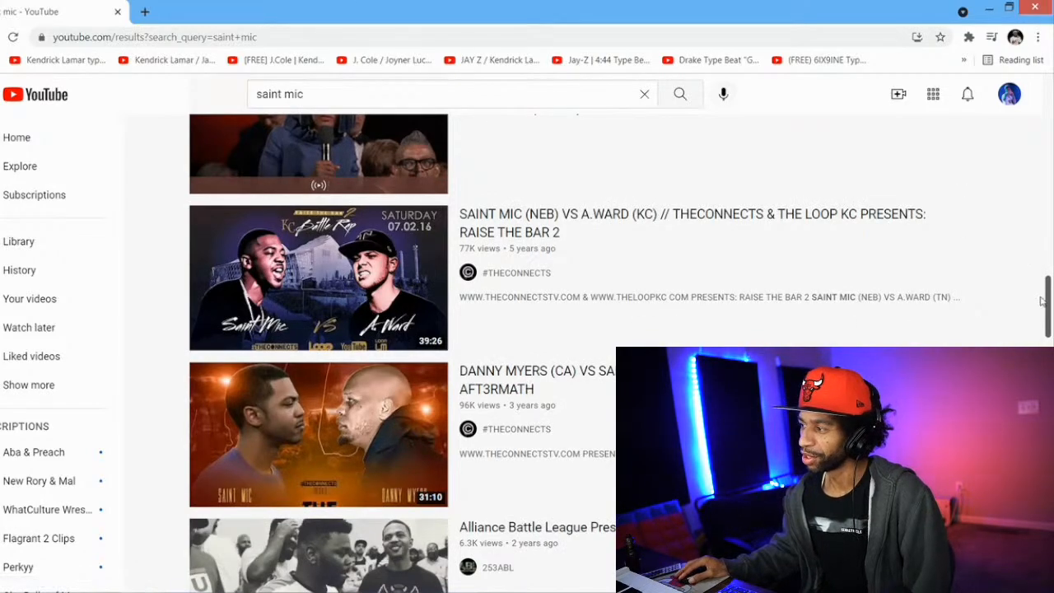
drag(1043, 295, 1038, 92)
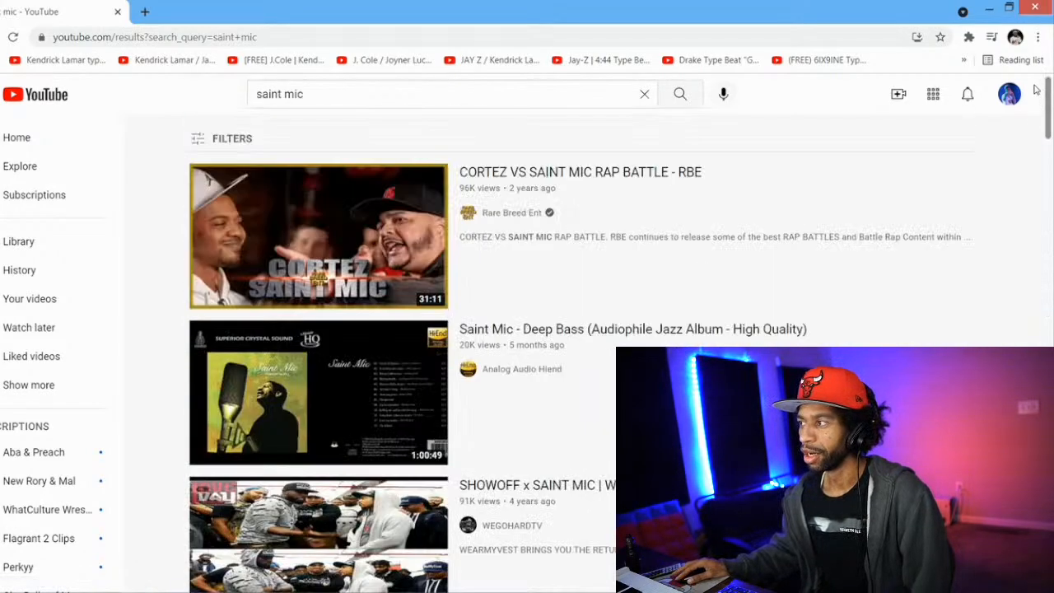
Open a blank browser tab, go back to YouTube and search for the music producer's full name using the suggested query
click(145, 11)
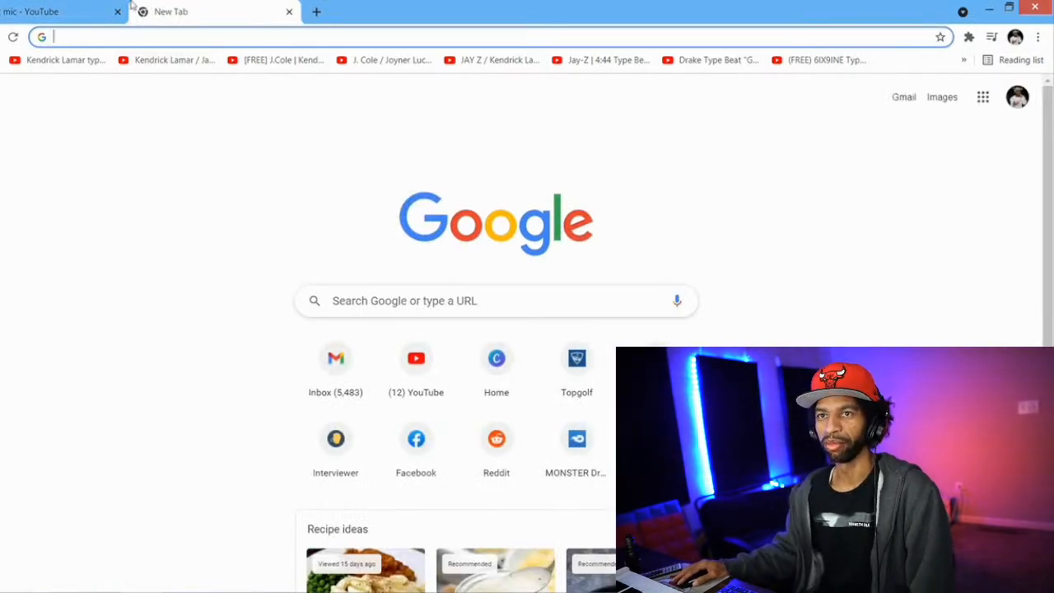
click(51, 12)
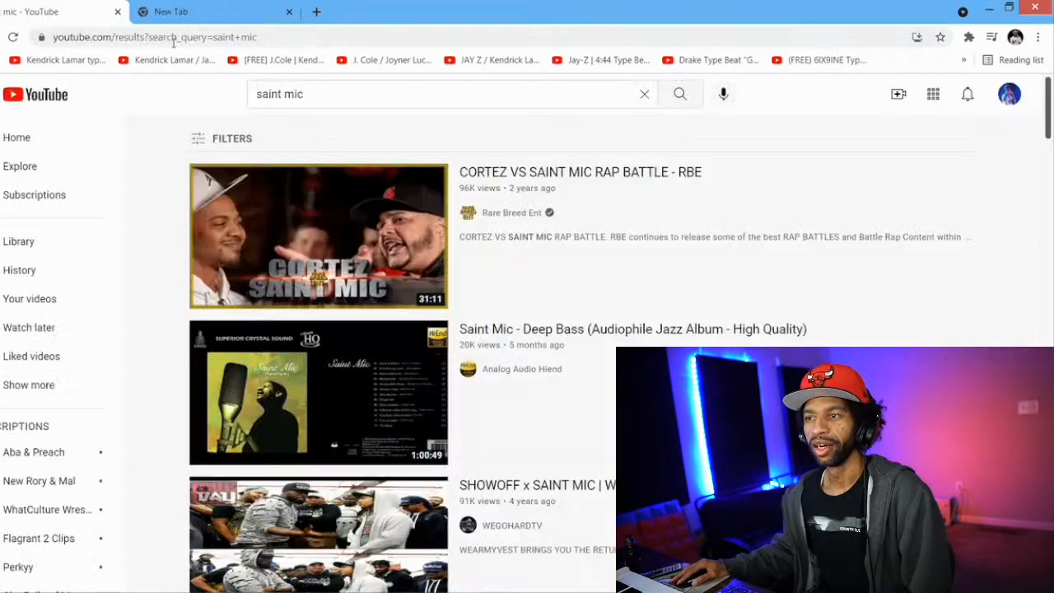
click(371, 99)
key(ctrl+a)
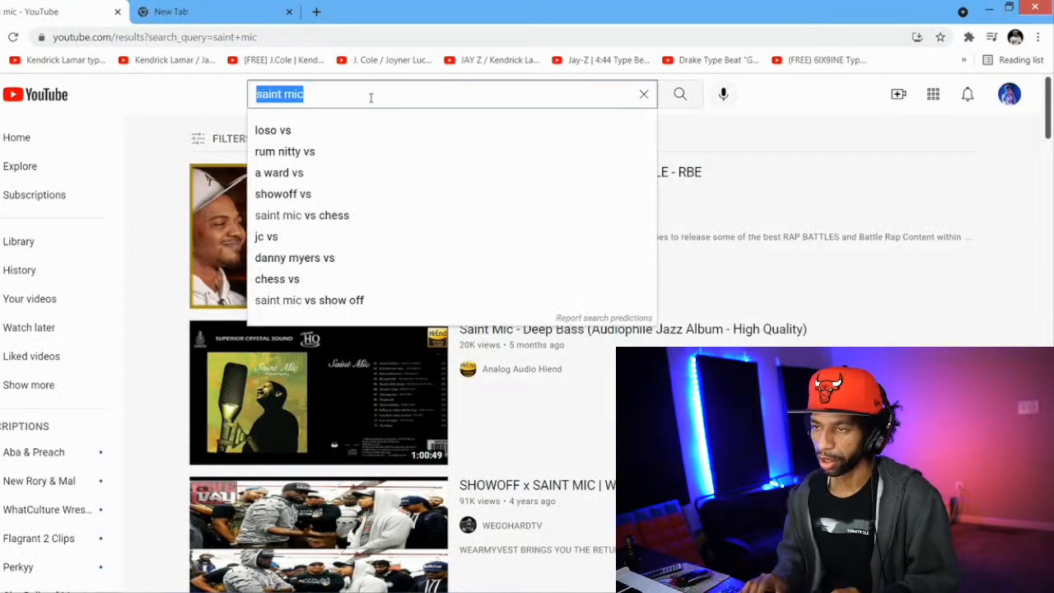
key(BackSpace)
text(liam)
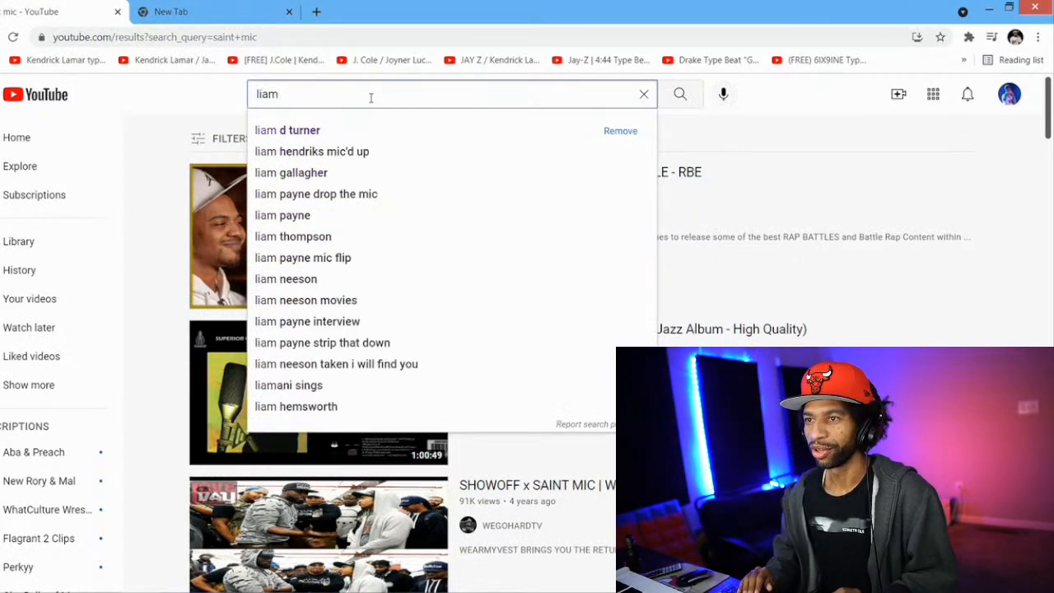
key(Down)
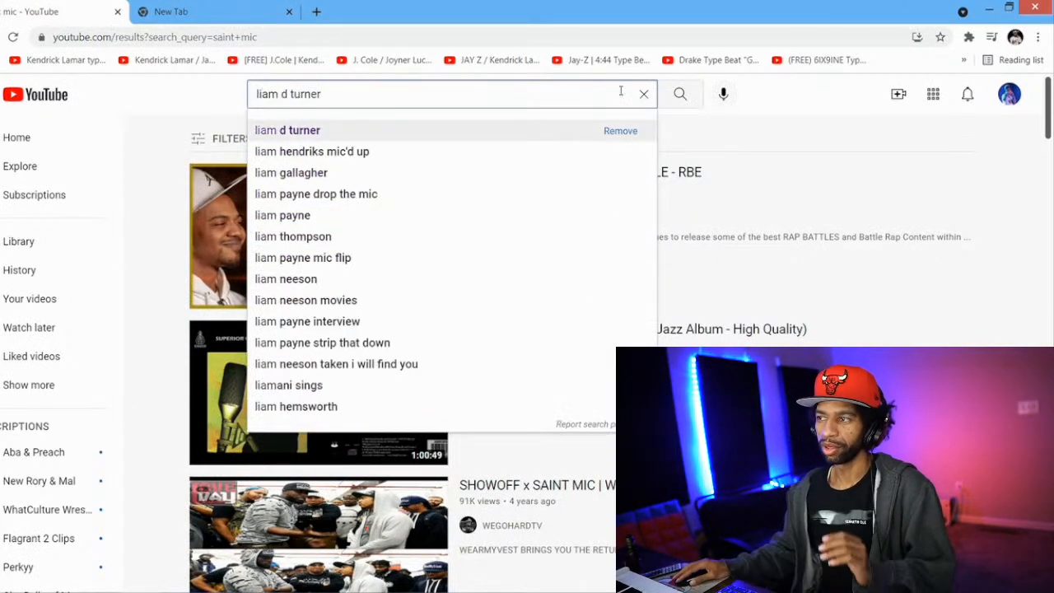
click(677, 97)
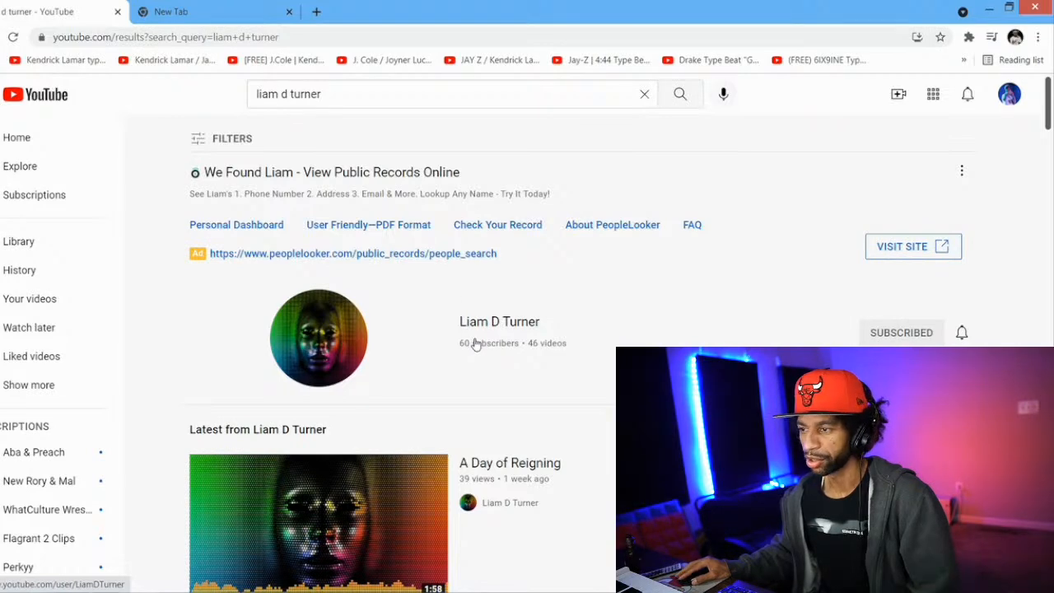
Look through the producer's search results and open the producer's channel page
scroll(474, 303, down, 1)
scroll(460, 288, down, 4)
scroll(457, 264, up, 1)
scroll(461, 226, up, 1)
click(483, 184)
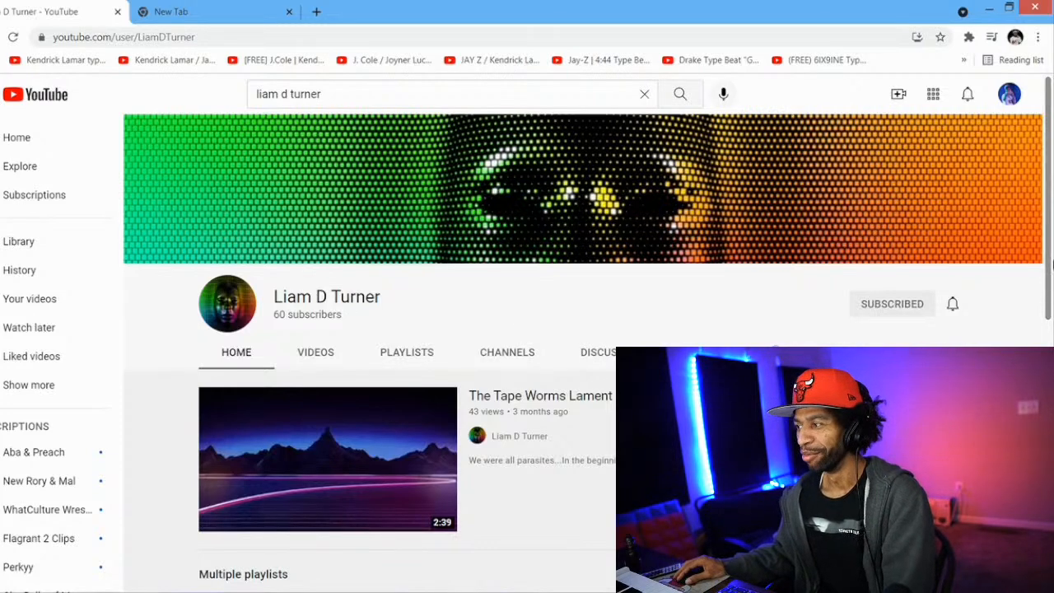
Open the "Star Chaser" video from the channel's uploads, pause it and return its playback position to the start
drag(1050, 255, 1051, 321)
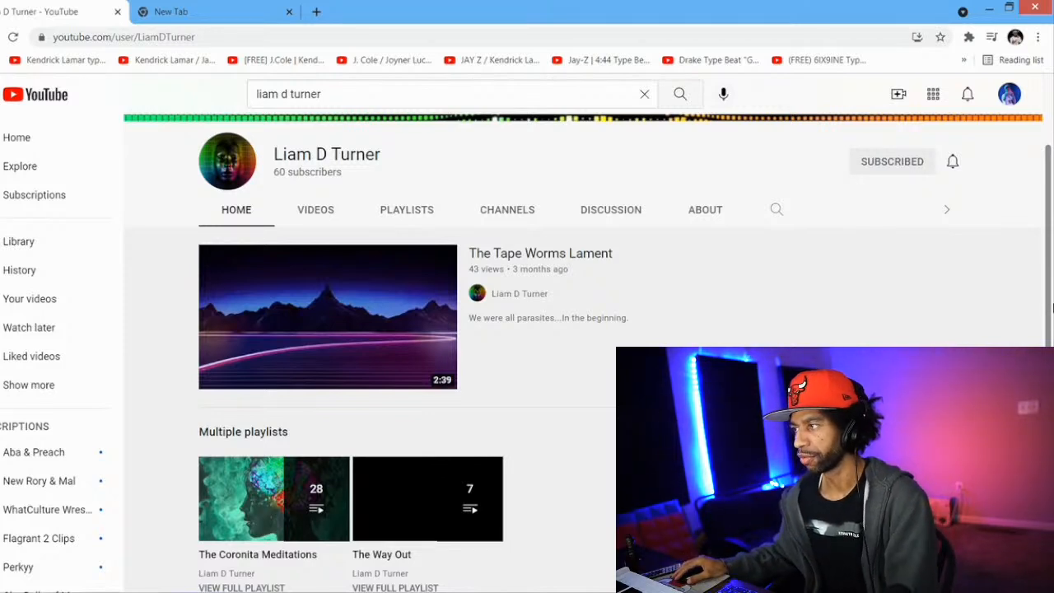
drag(1047, 228, 1048, 365)
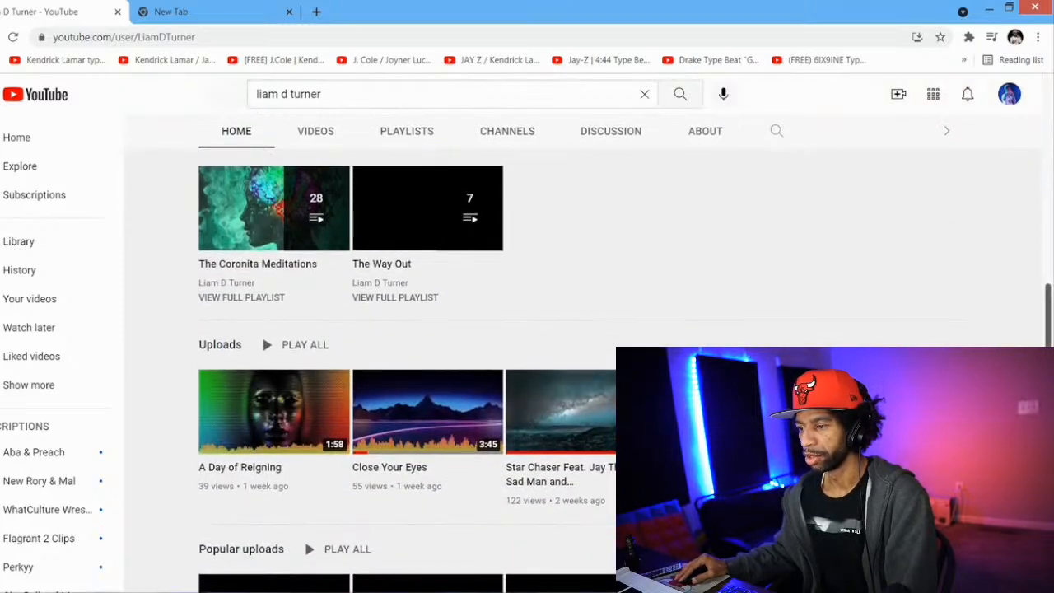
click(556, 486)
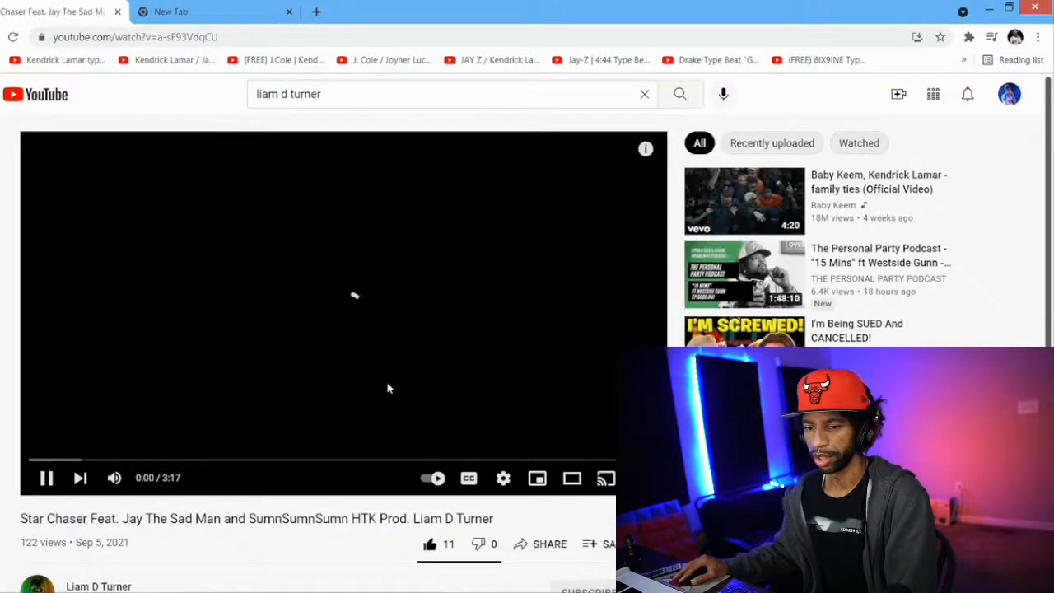
click(46, 478)
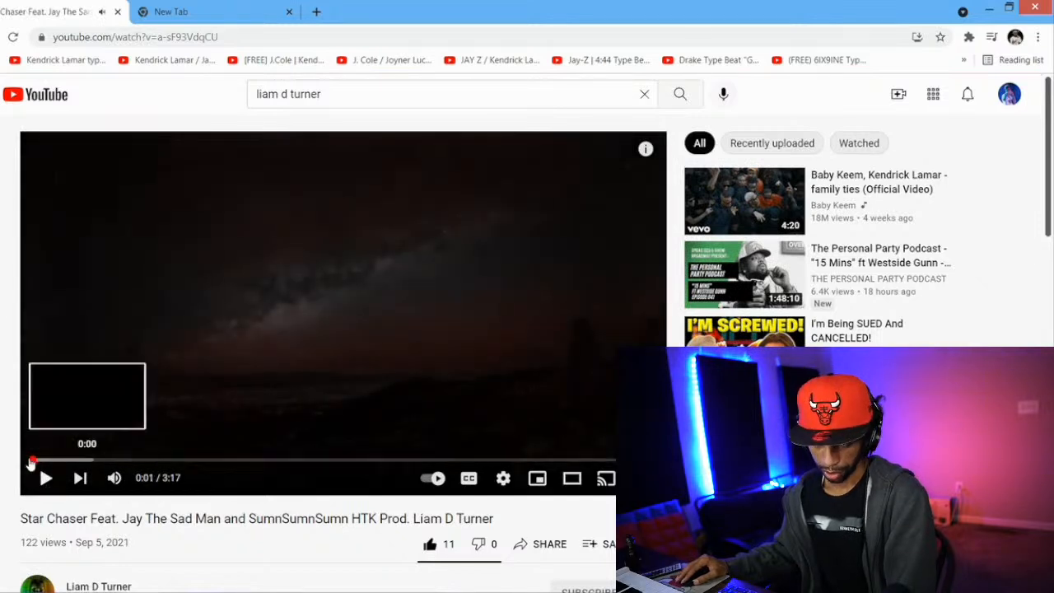
click(31, 462)
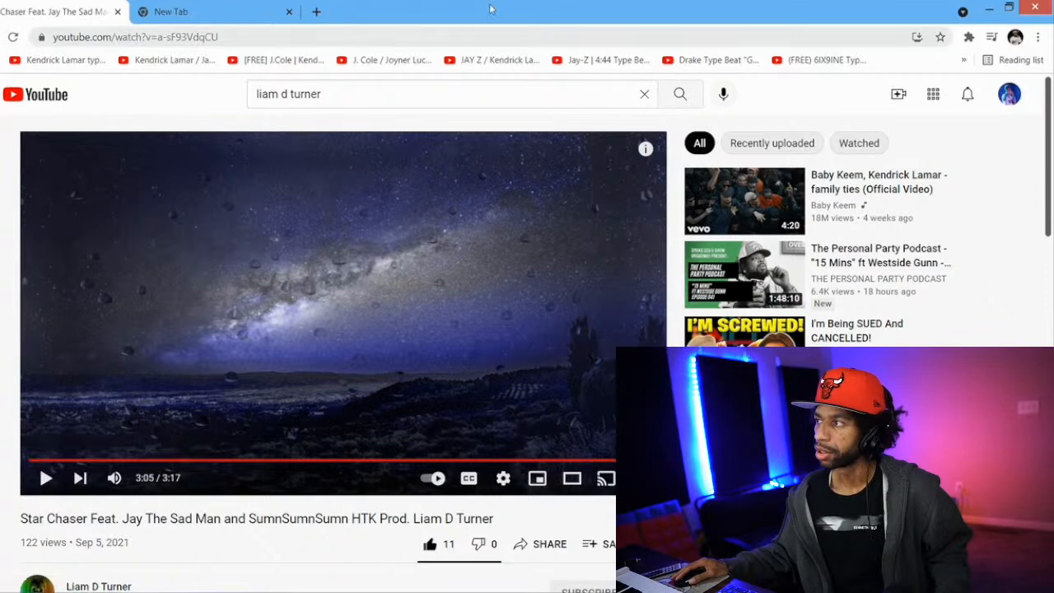
Return to FL Studio, check the Desktop folder in File Explorer and bring the playlist back to the front
click(988, 8)
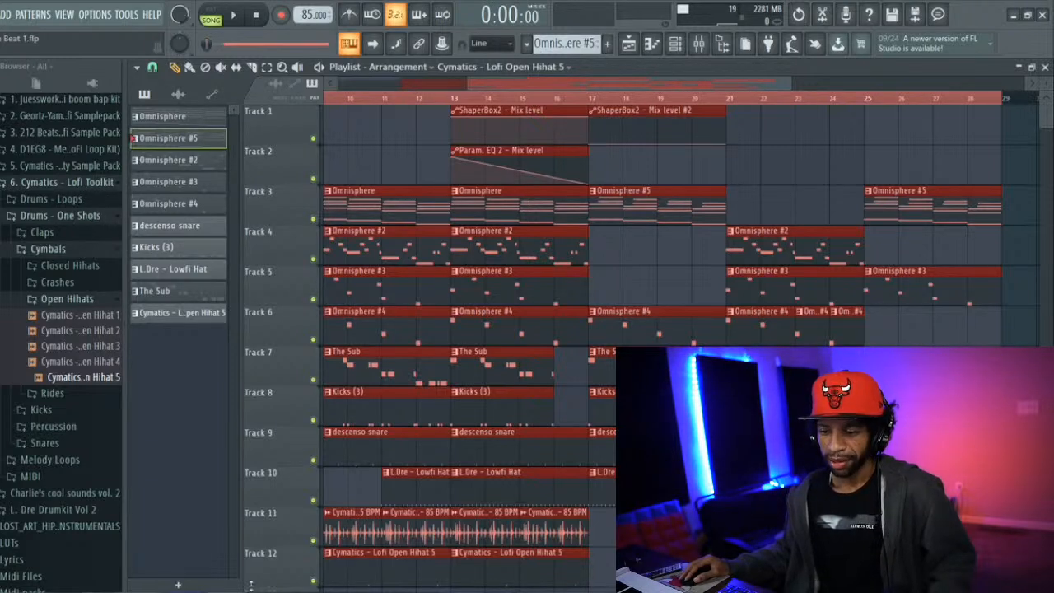
key(alt+Tab)
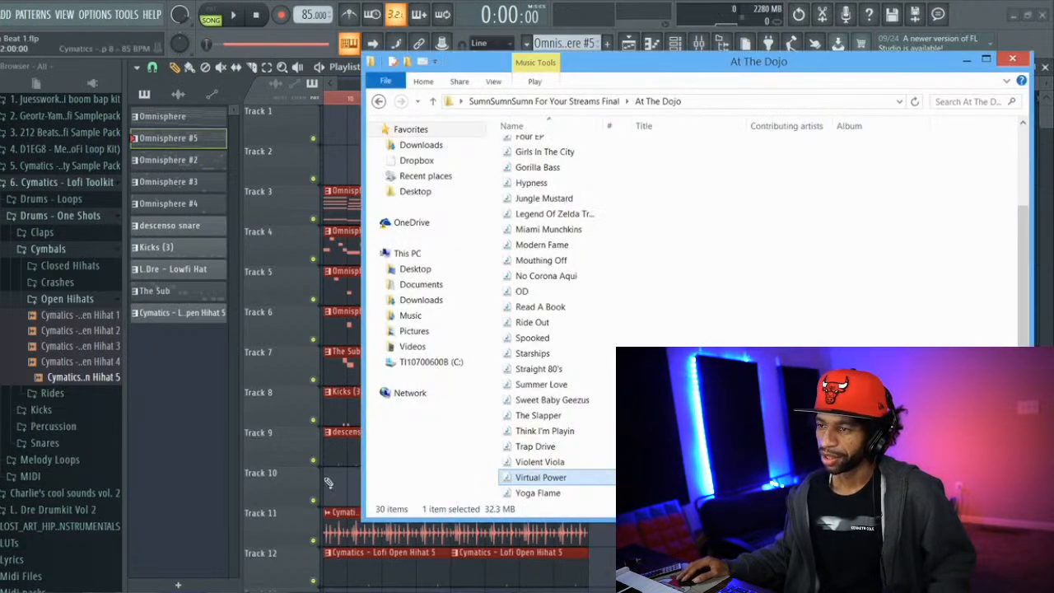
click(417, 271)
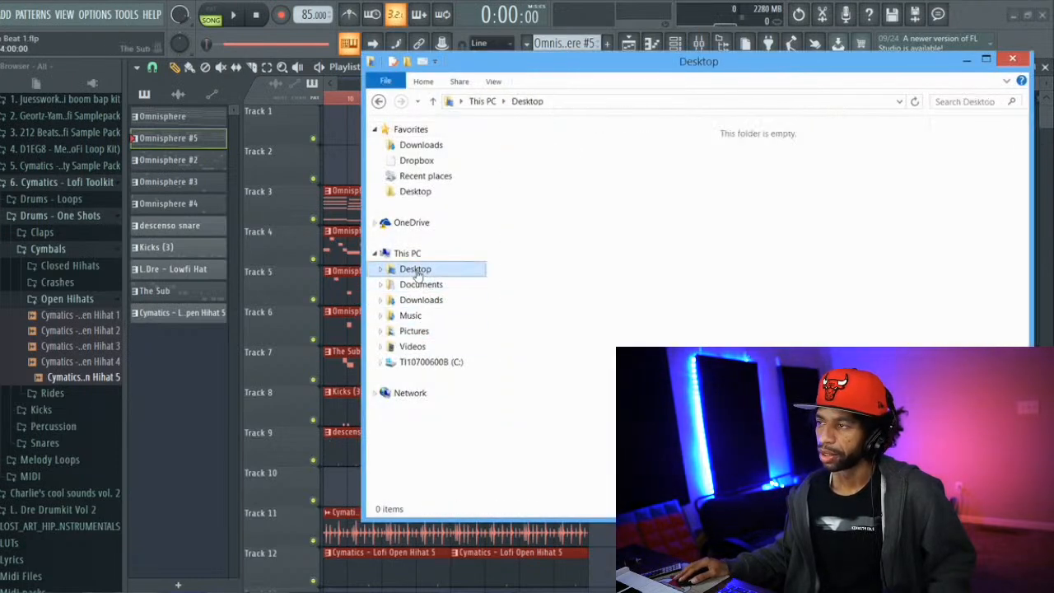
click(295, 221)
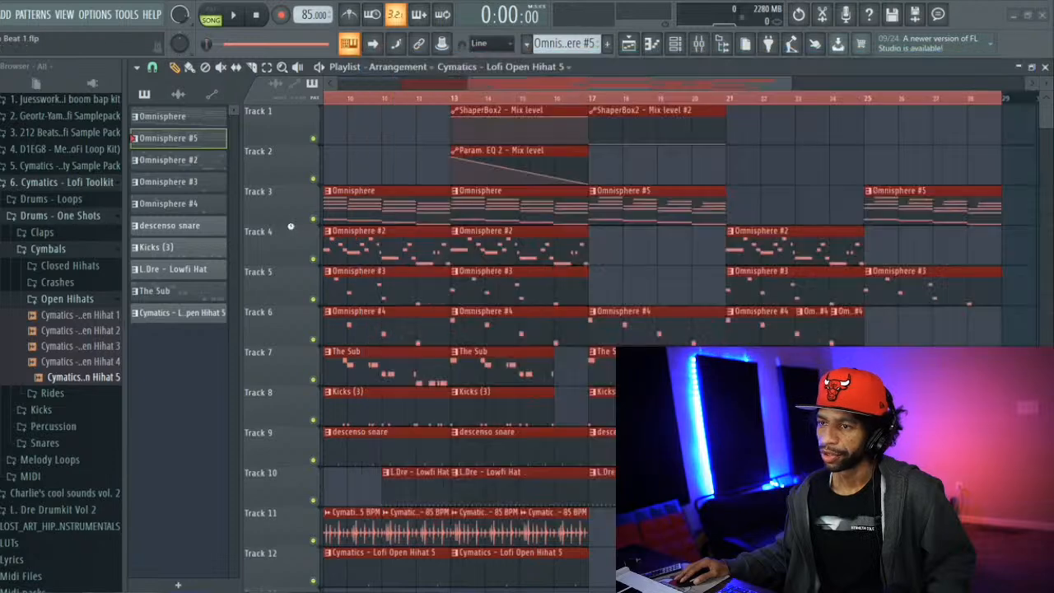
Save the project and play the arrangement from the start, stopping and replaying its opening bars
click(1, 14)
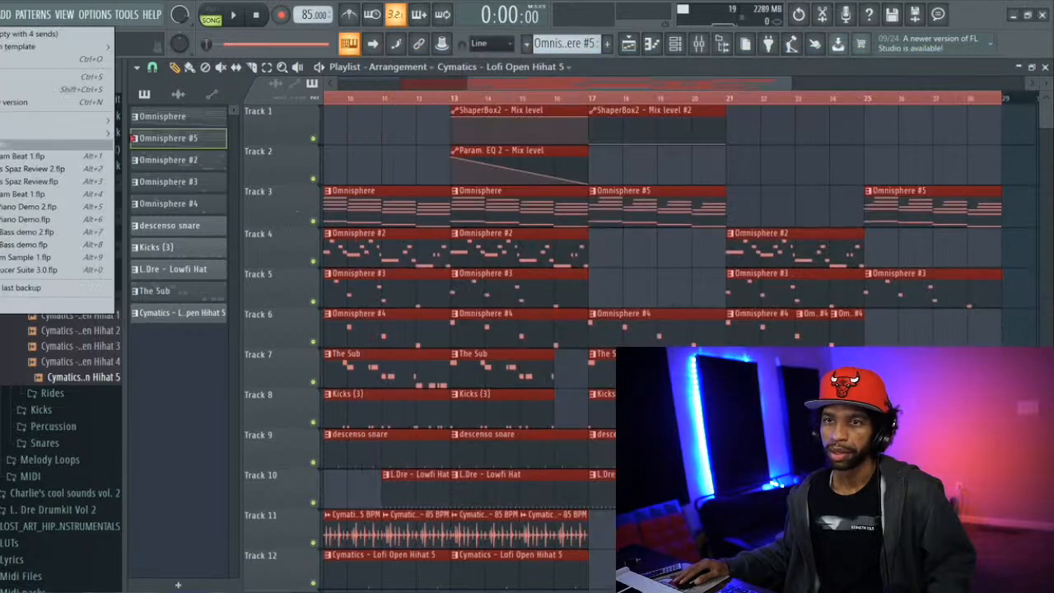
click(4, 77)
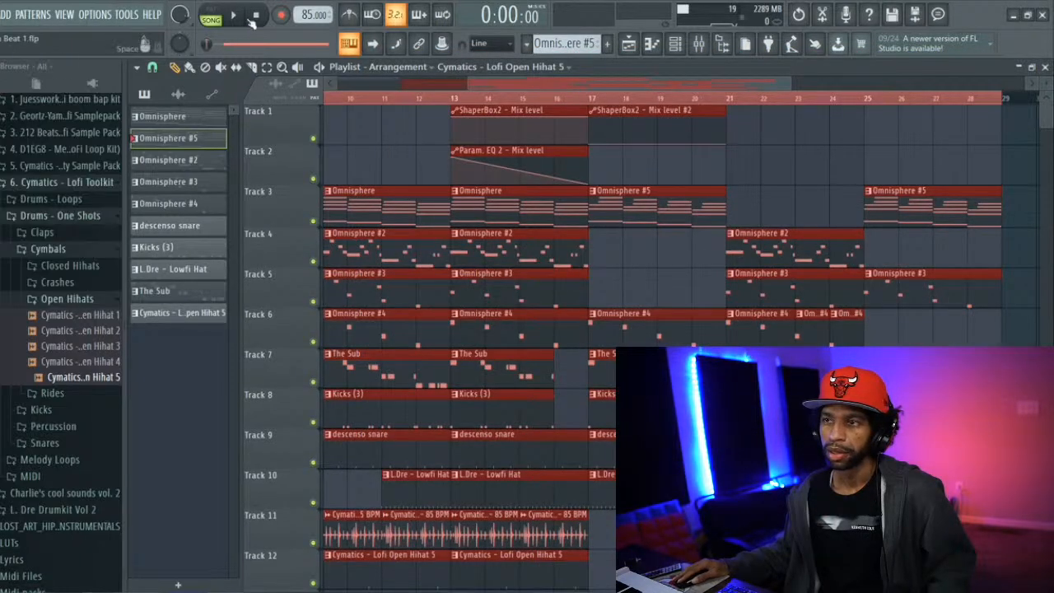
click(234, 16)
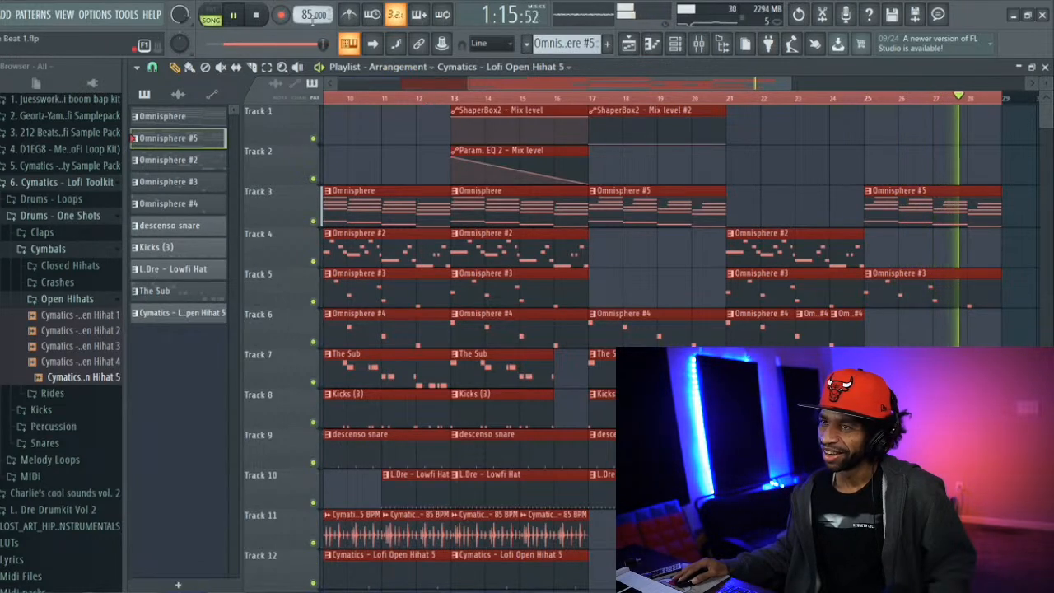
click(259, 16)
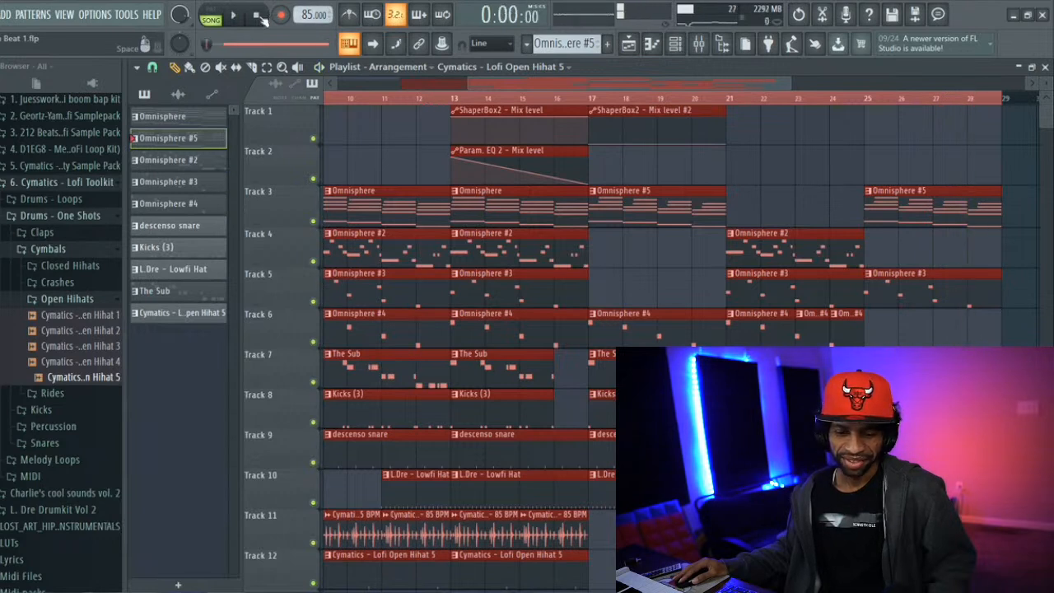
key(space)
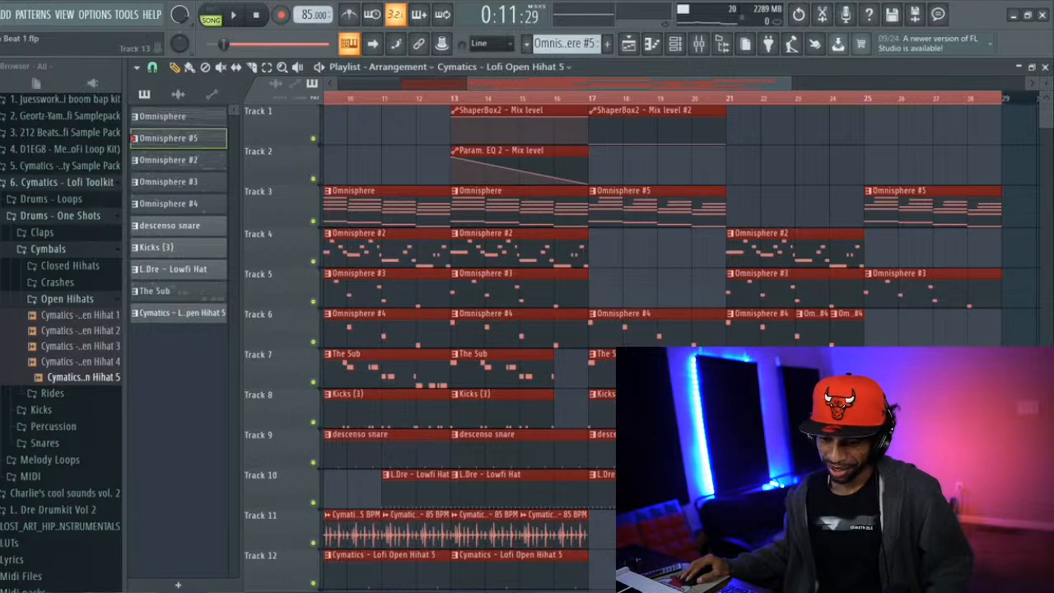
Switch to Chrome and search the web for "poopity scoop" using the suggested song entry
click(169, 512)
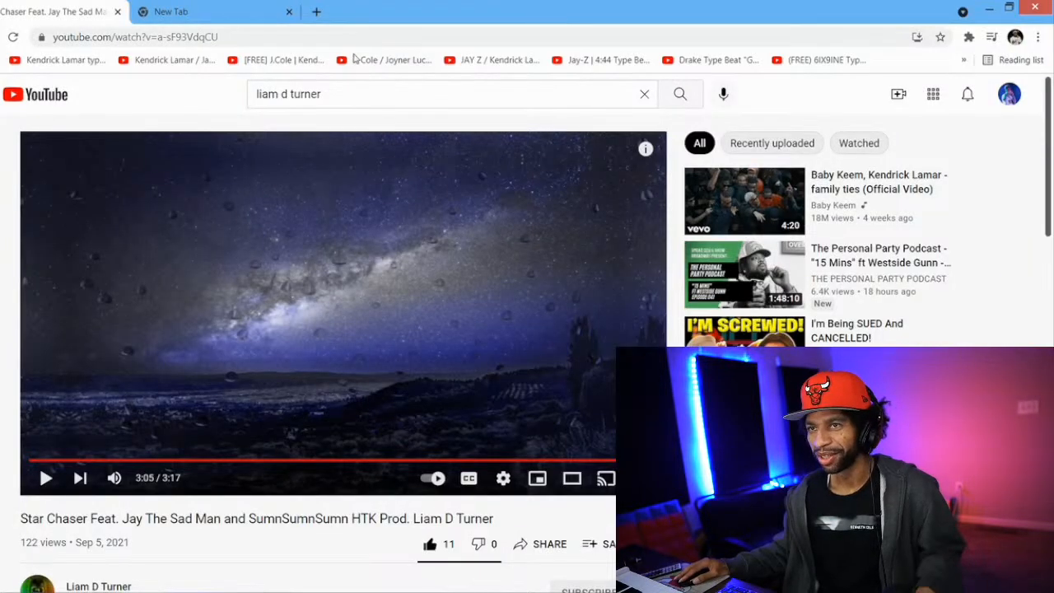
click(347, 33)
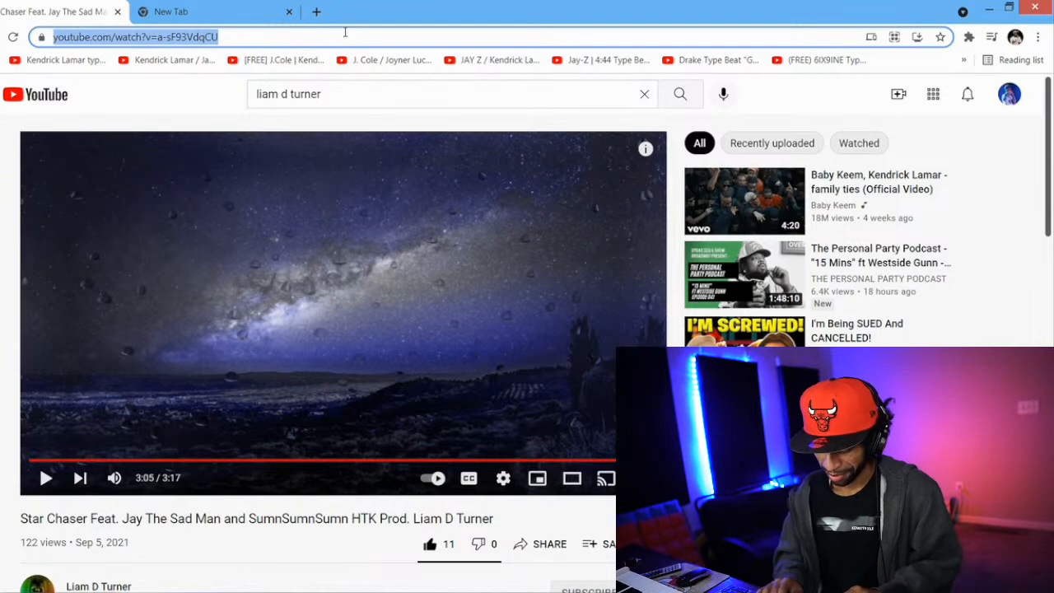
text(poopity)
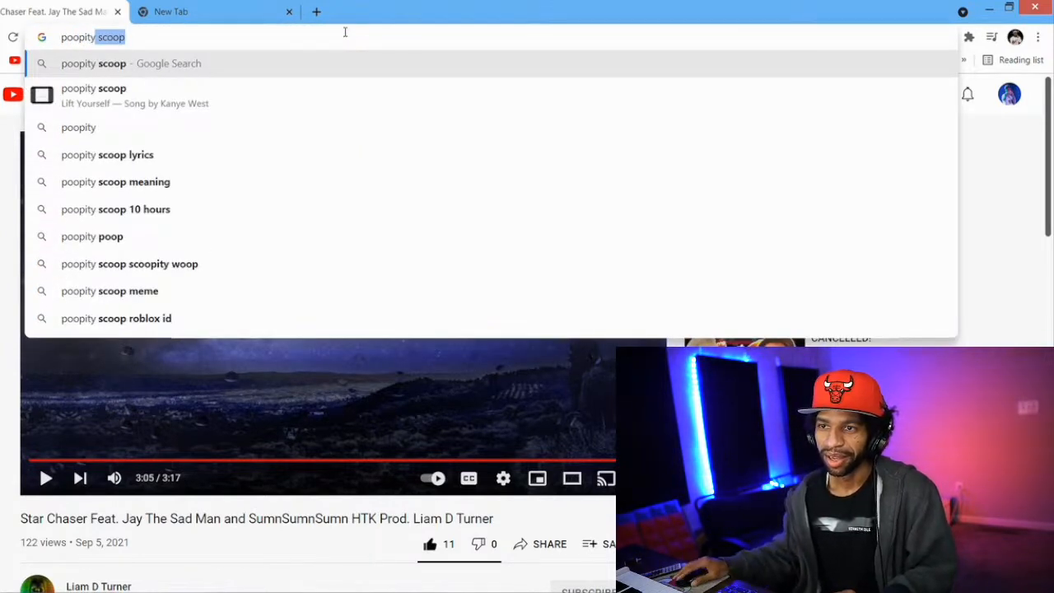
click(275, 93)
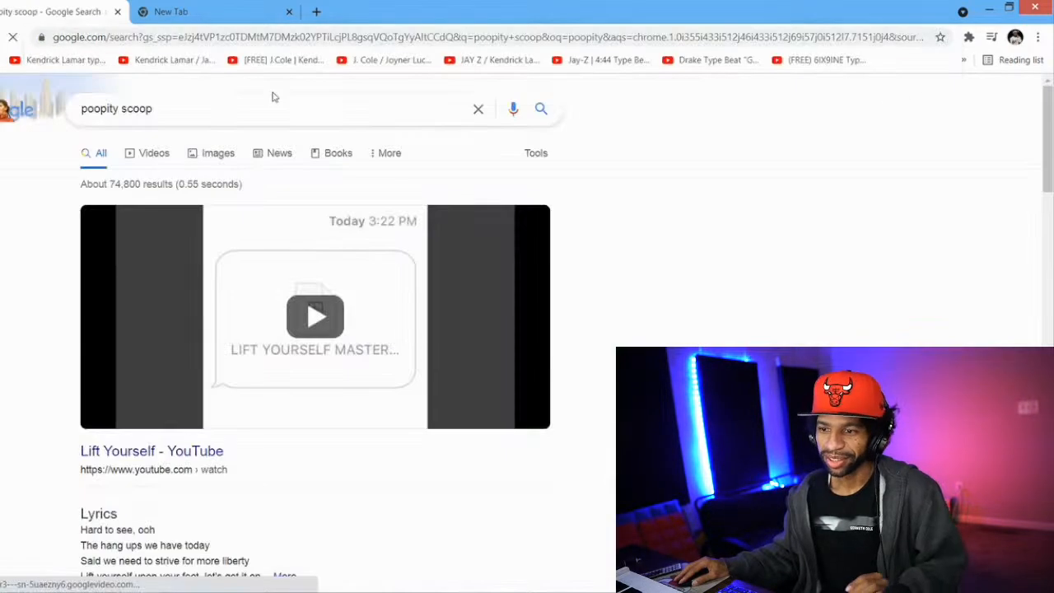
Open the "Lift Yourself" video from the search results, pause its opening ad and look over the video page
scroll(75, 255, down, 3)
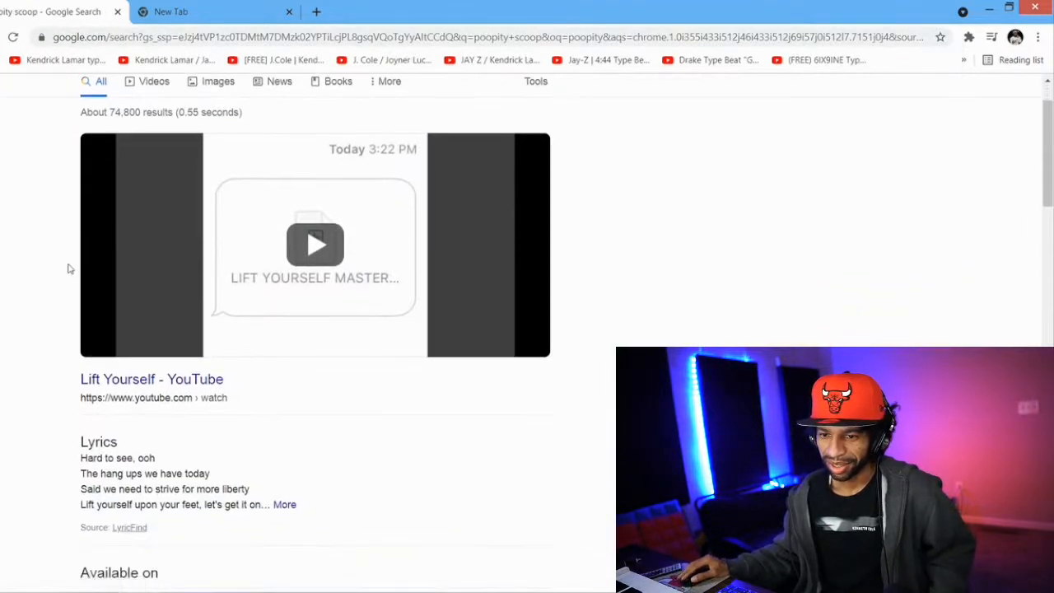
click(260, 263)
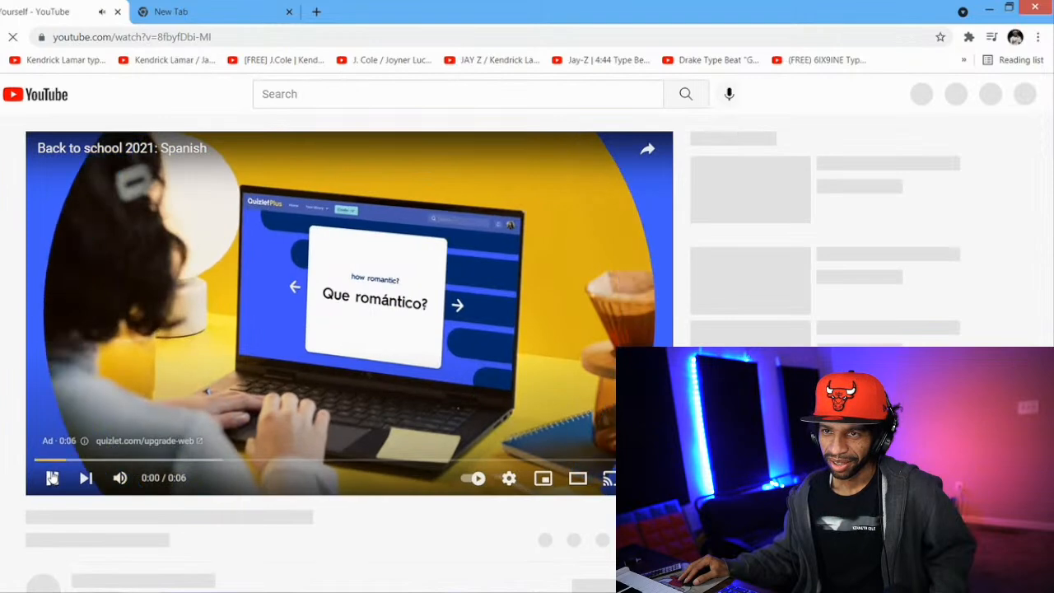
click(51, 477)
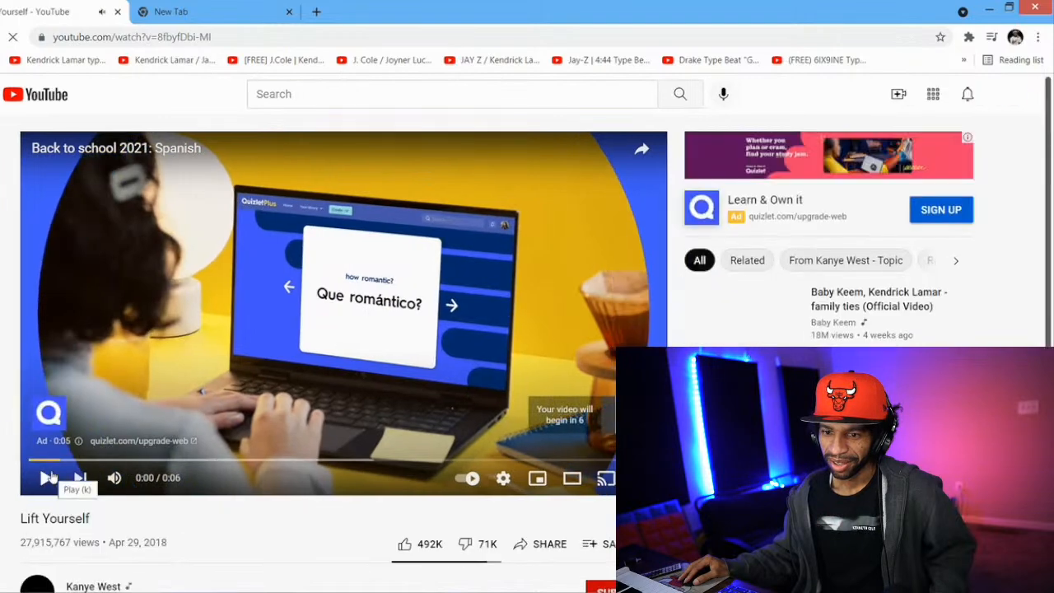
scroll(3, 437, down, 1)
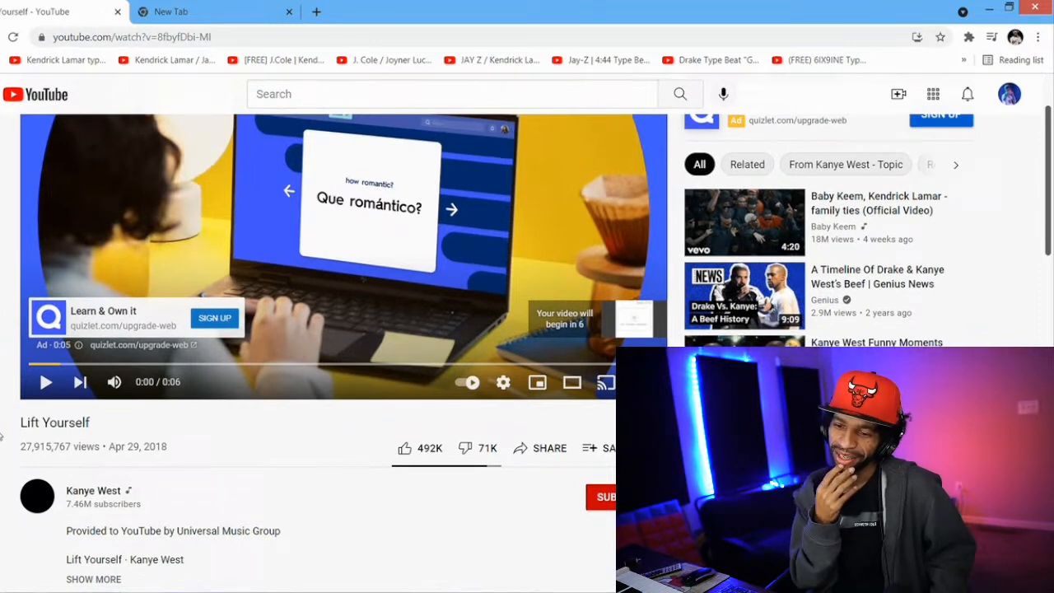
Close the YouTube tab and minimize Chrome, FL Studio and the Desktop folder window to clear the desktop
click(117, 11)
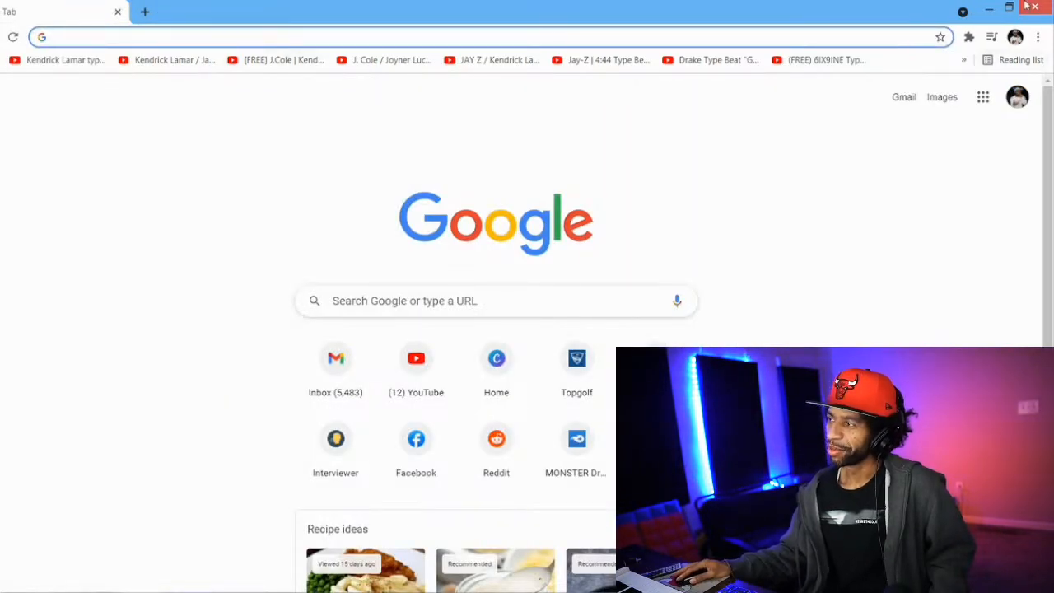
click(990, 7)
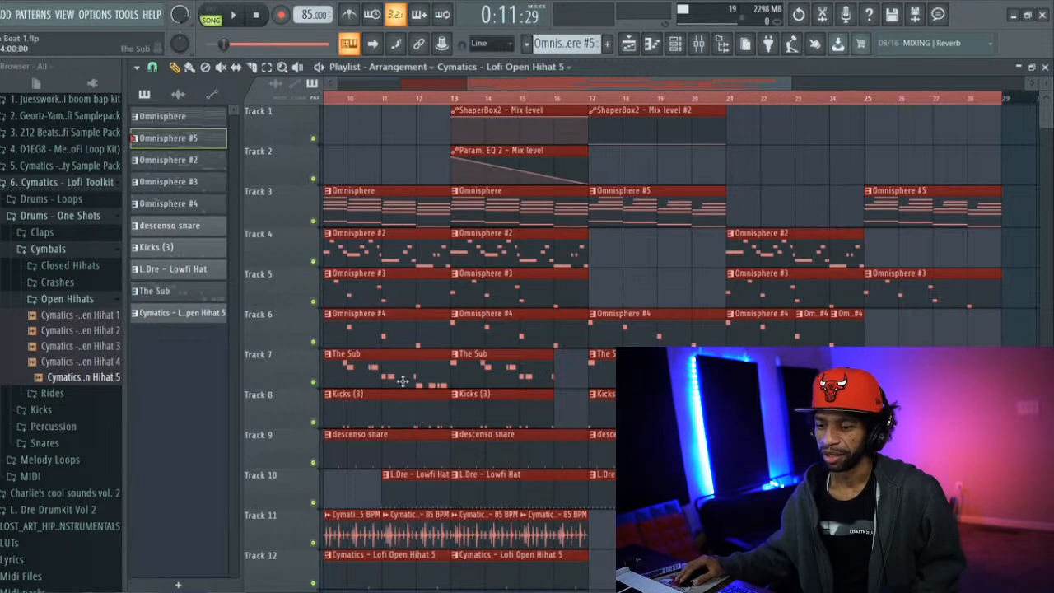
click(1016, 16)
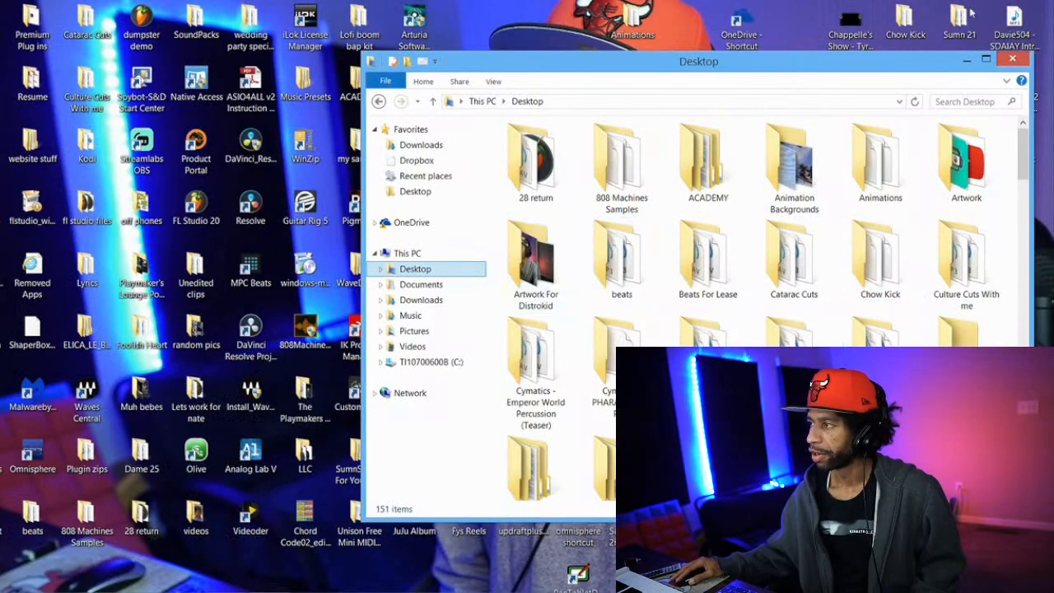
click(965, 56)
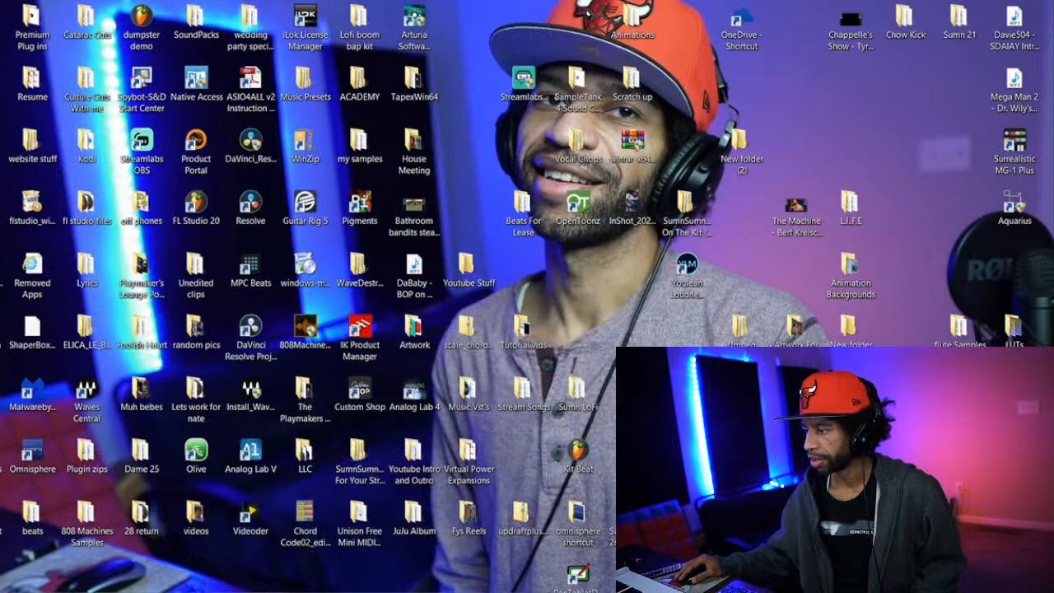
Open the "Sumn, 2 Cypha and Gotti" folder from the desktop, reposition its window and play "Raw Dog Reference Track 95 bpm"
double_click(742, 388)
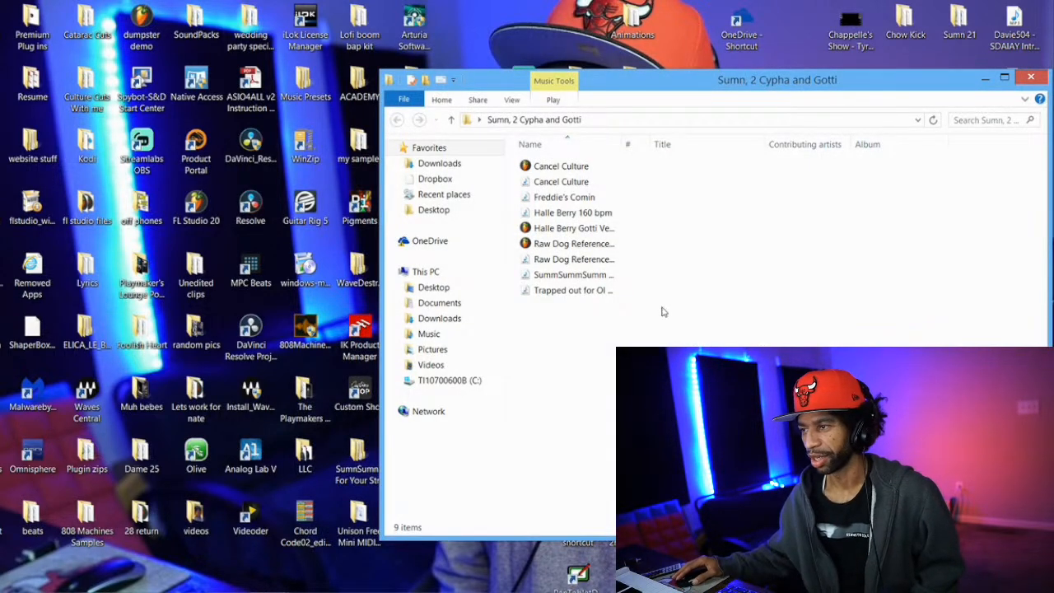
drag(642, 82, 469, 65)
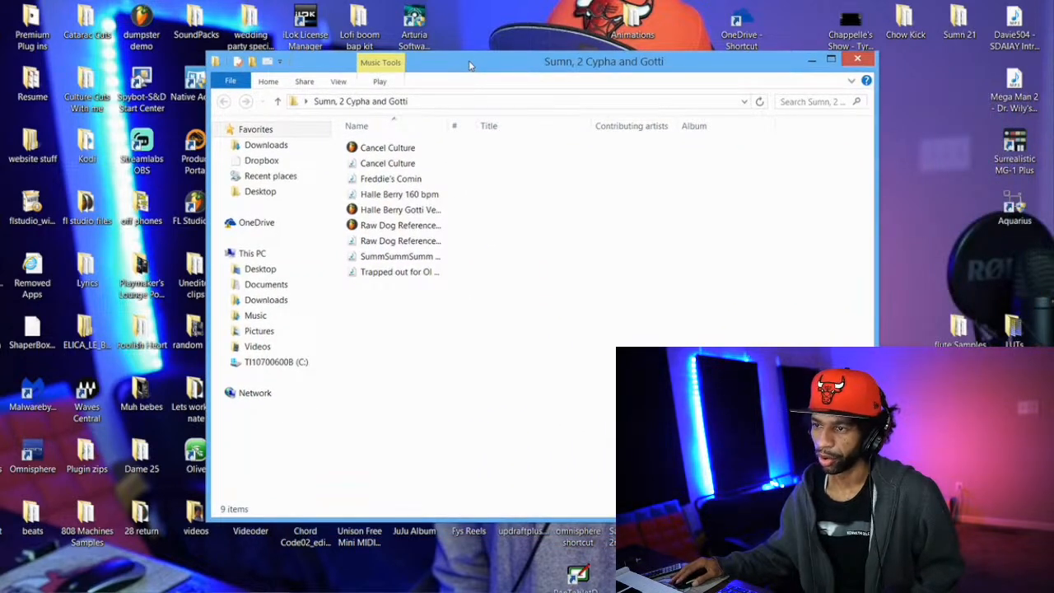
click(461, 239)
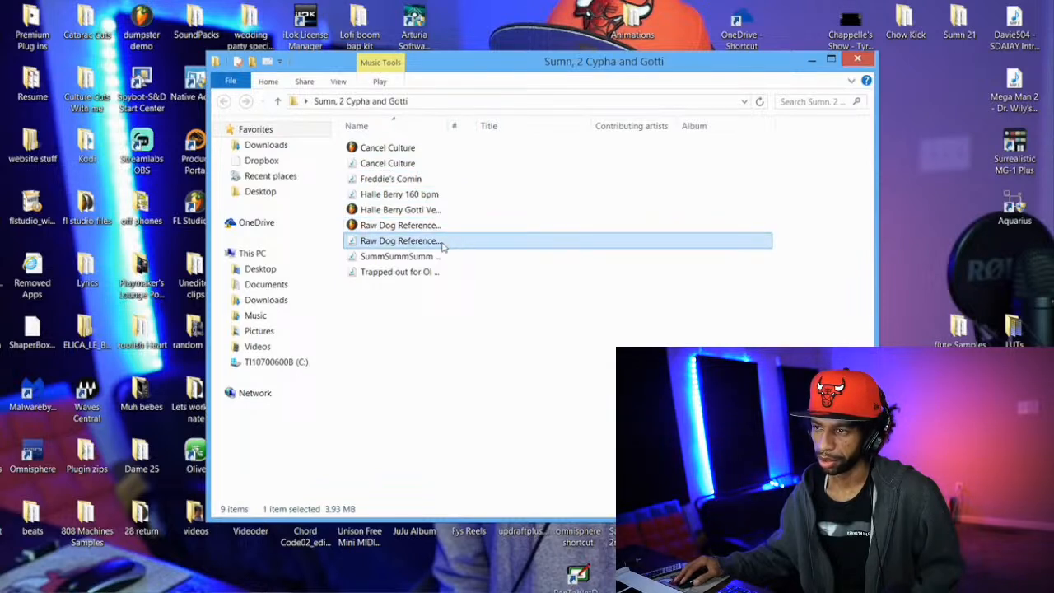
click(439, 243)
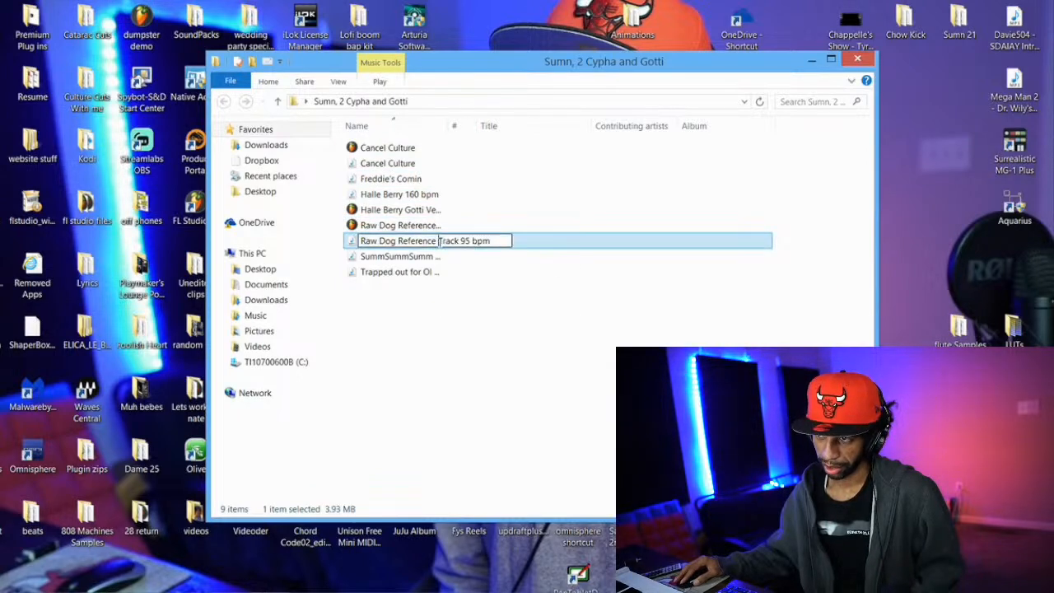
click(527, 246)
double_click(527, 245)
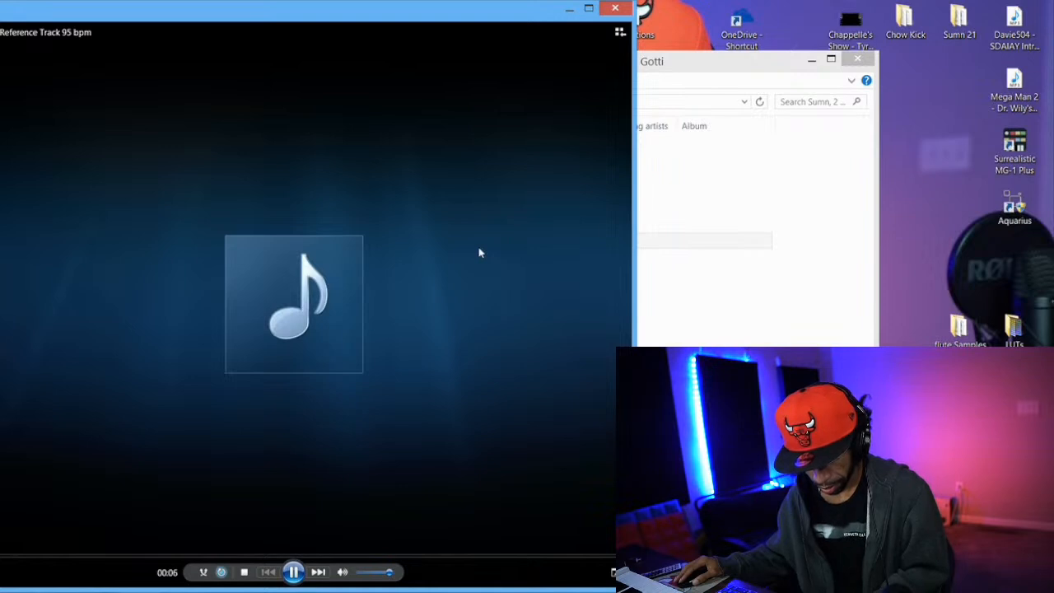
Lower the volume while listening to the reference track, pause it and close the media player
key(XF86AudioLowerVolume)
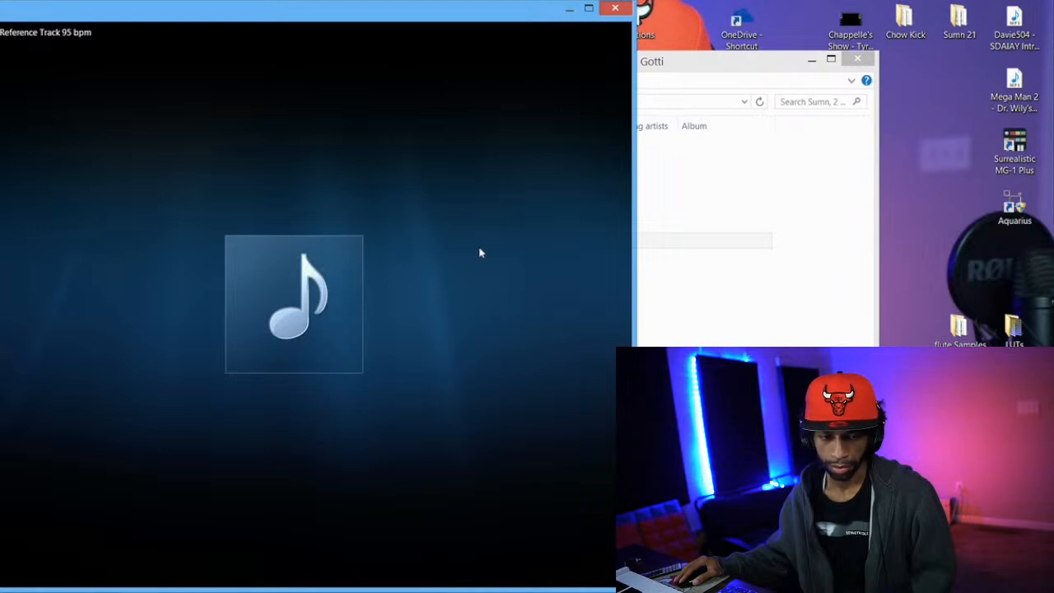
mouse_move(489, 258)
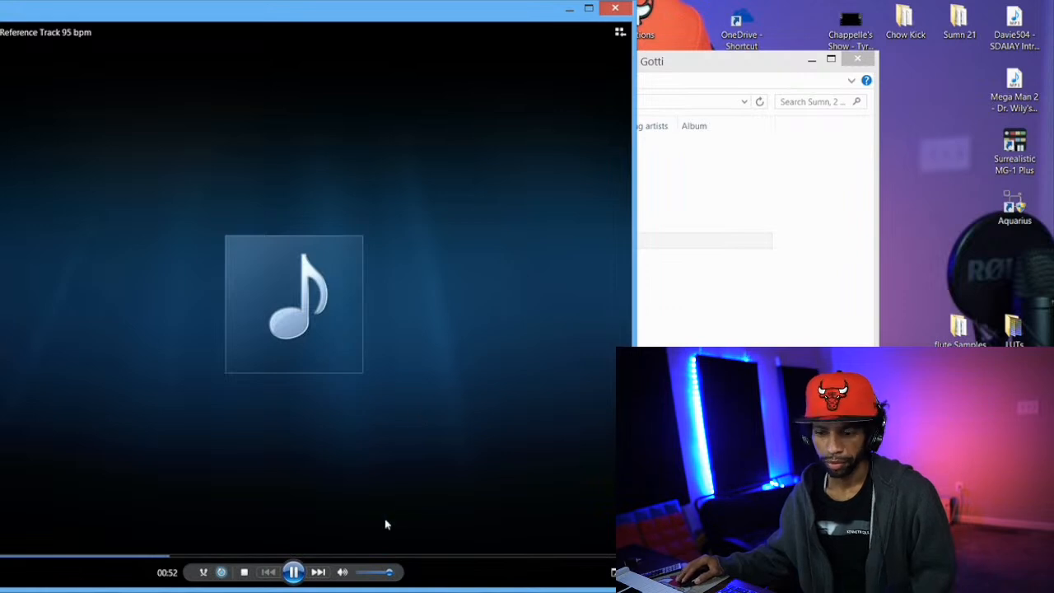
click(292, 572)
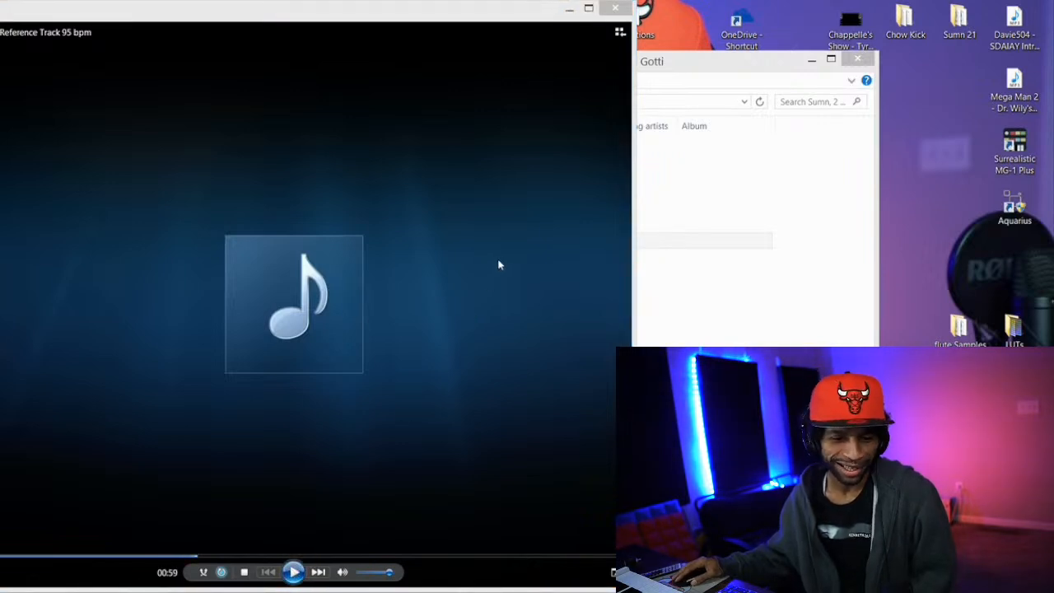
click(615, 10)
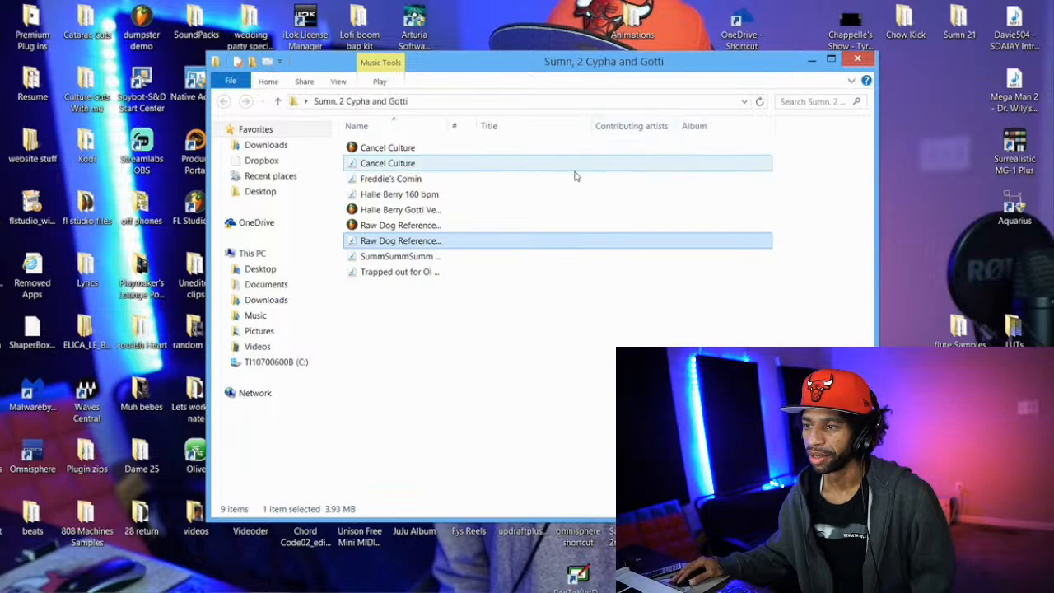
Play the "Trapped out" 140 BPM track, adjust the volume while listening, pause it and minimize the media player
click(450, 278)
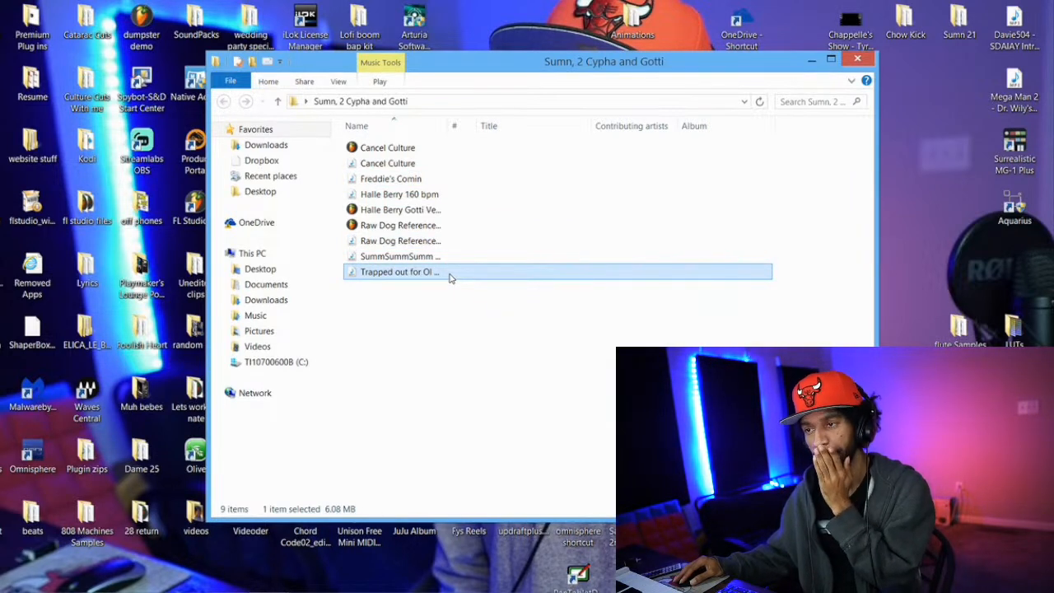
double_click(450, 277)
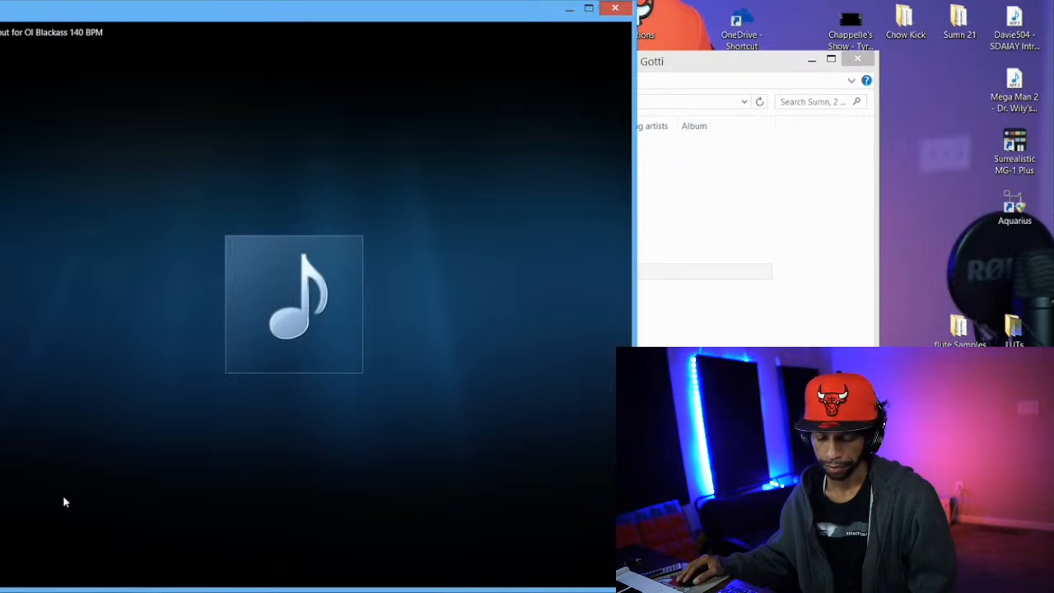
mouse_move(66, 501)
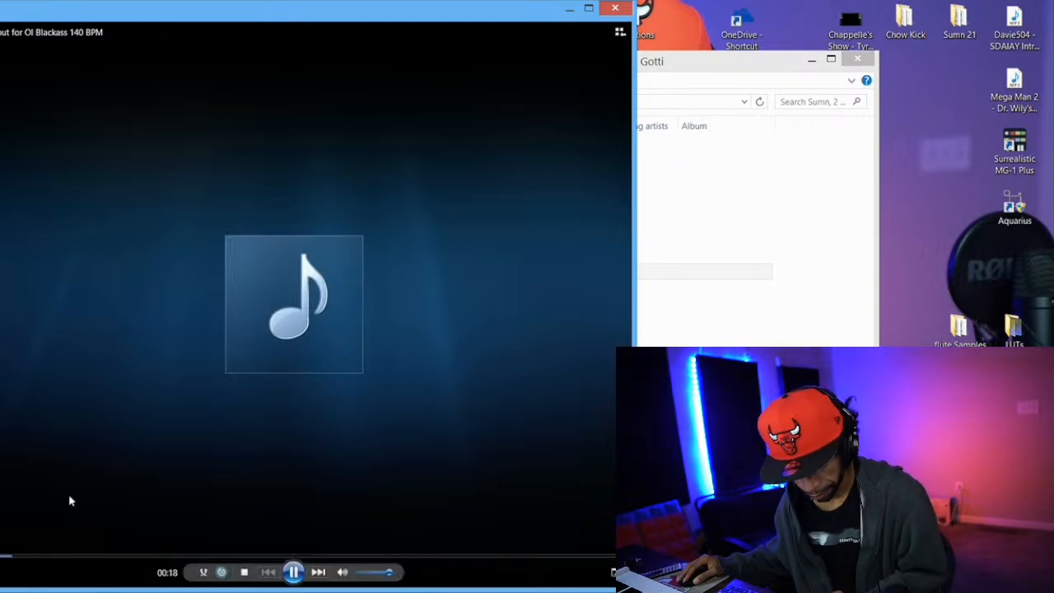
key(XF86AudioLowerVolume)
key(XF86AudioRaiseVolume)
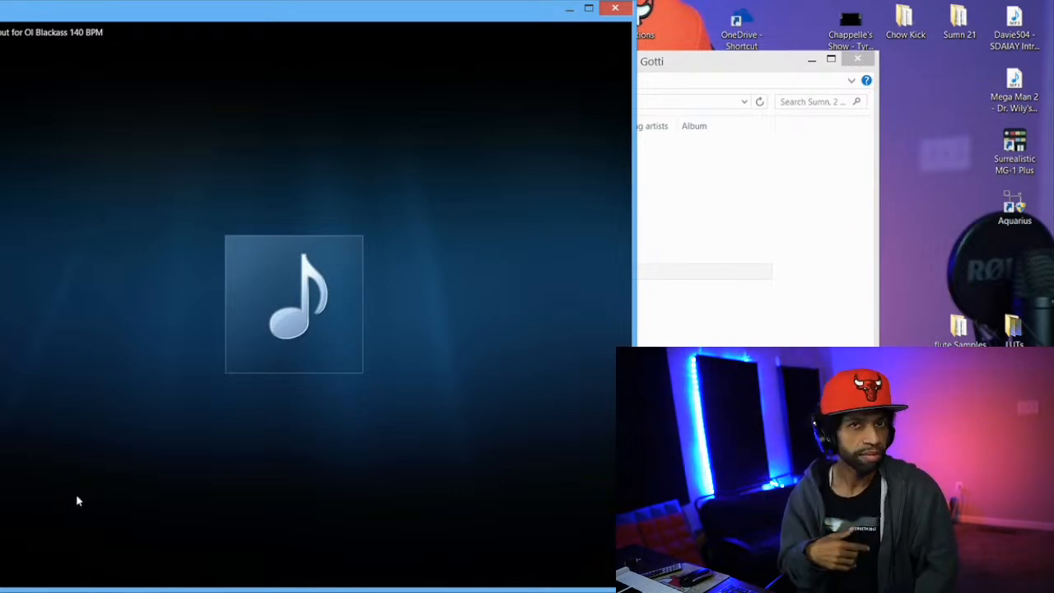
mouse_move(77, 492)
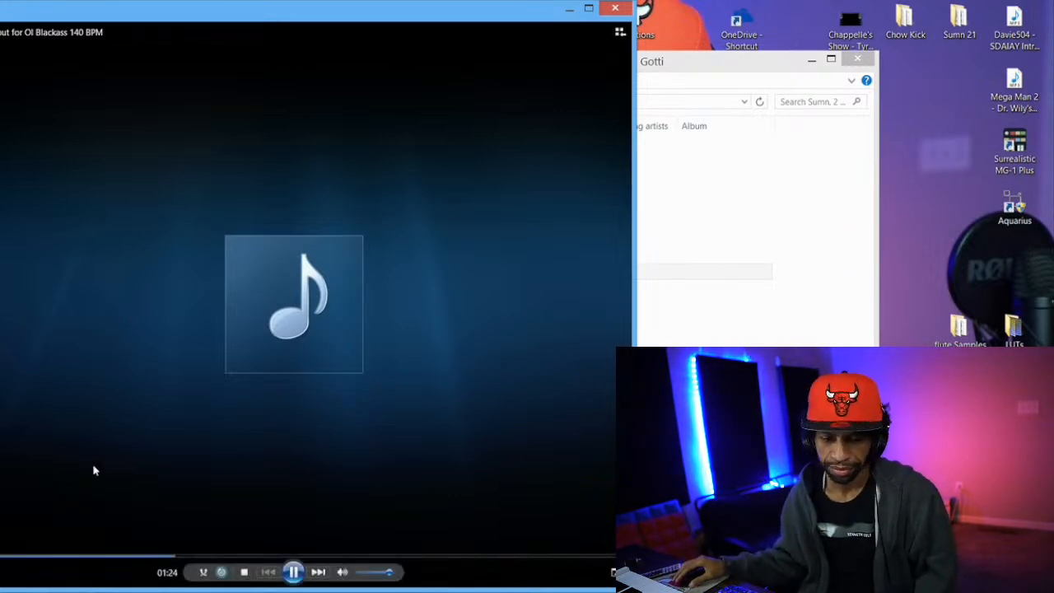
click(294, 571)
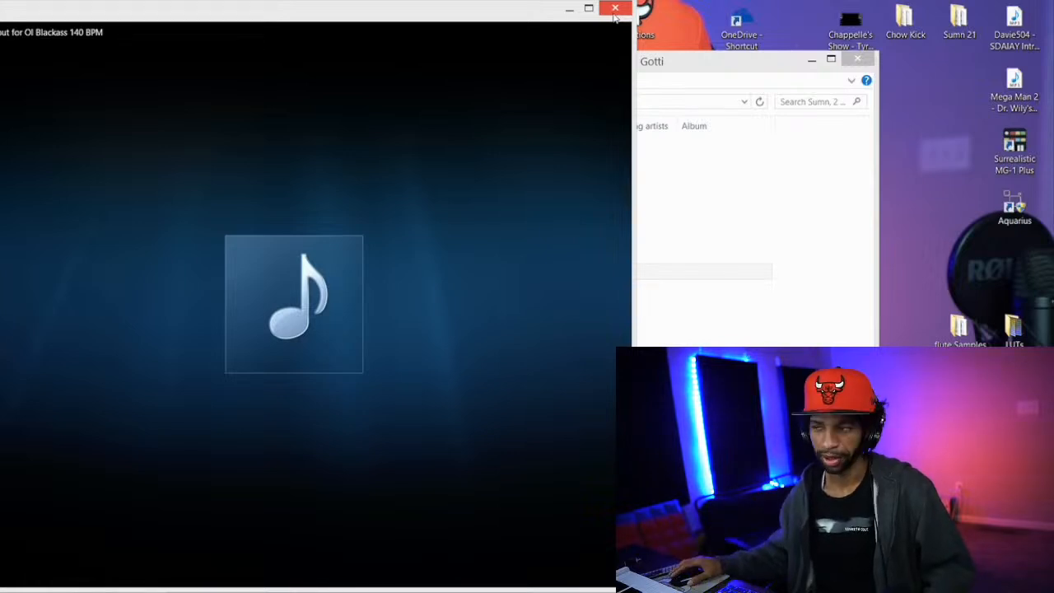
click(569, 11)
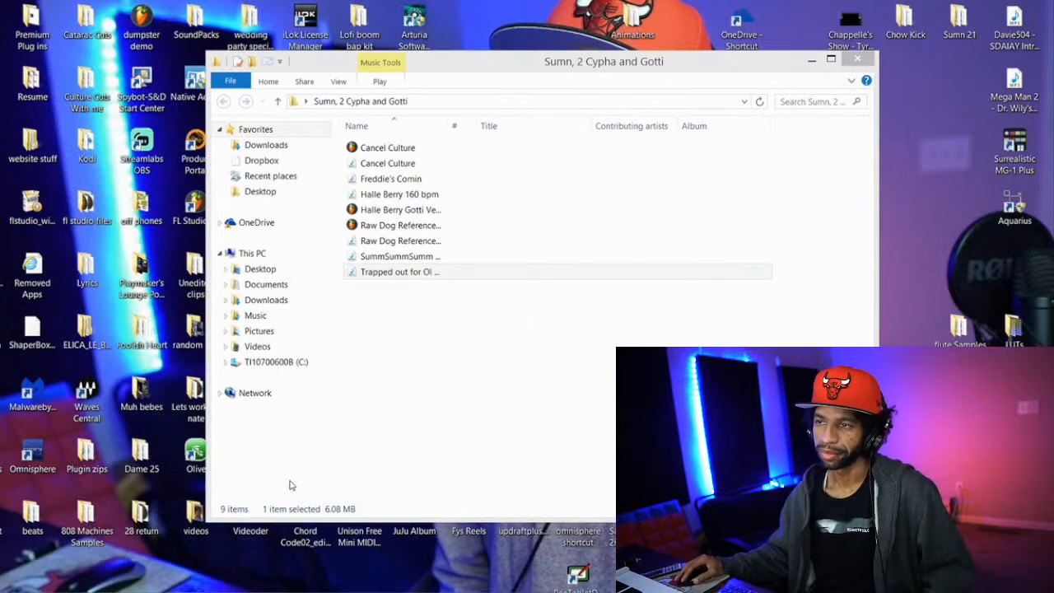
Bring up the Desktop folder window, open its "Stream Songs" folder and play the "Broken Bells 2" track
mouse_move(269, 585)
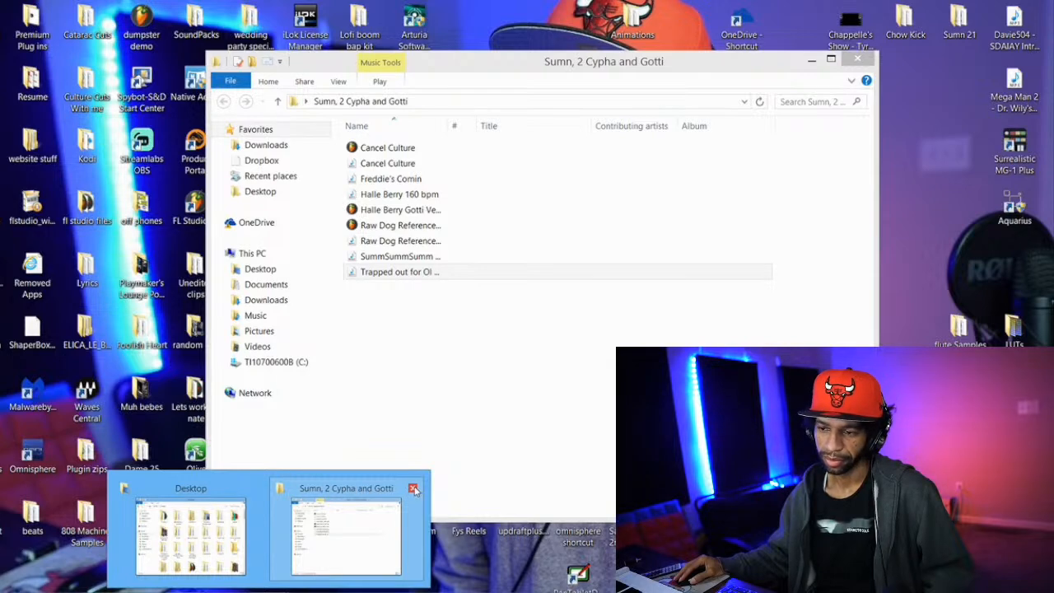
mouse_move(224, 526)
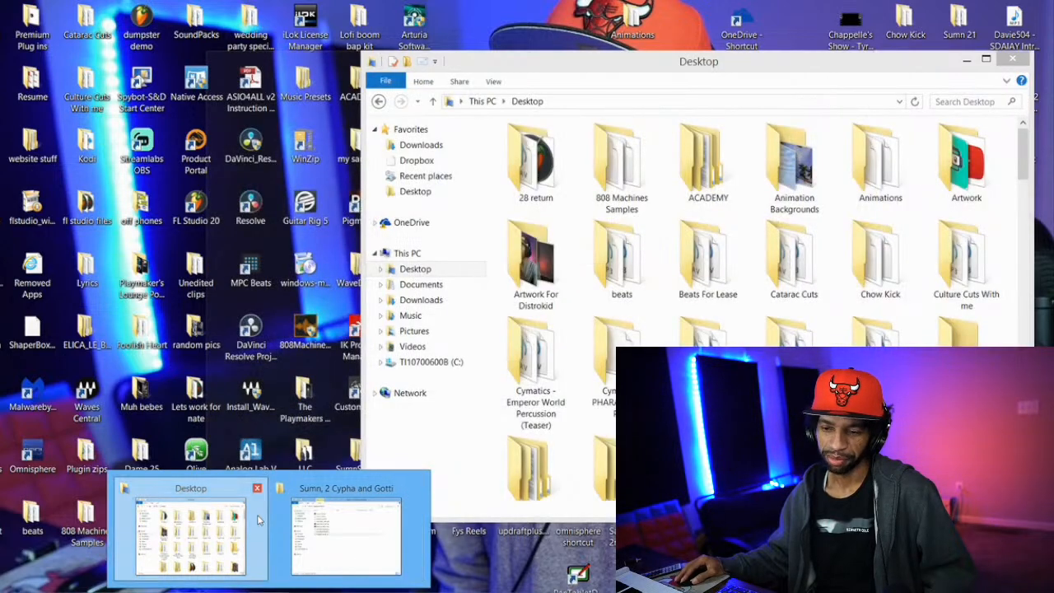
click(259, 519)
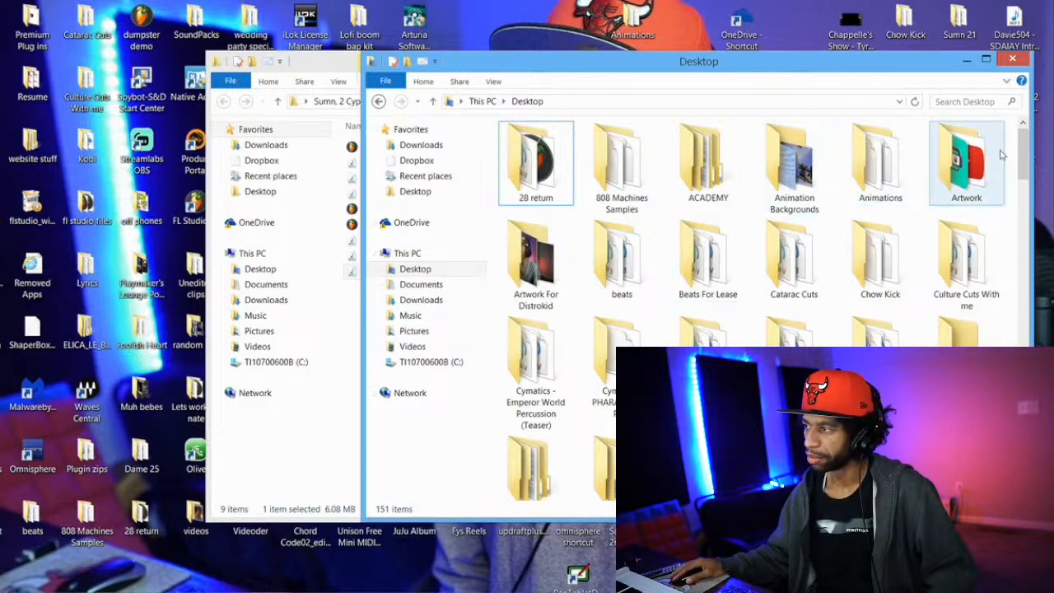
drag(1023, 164, 1023, 226)
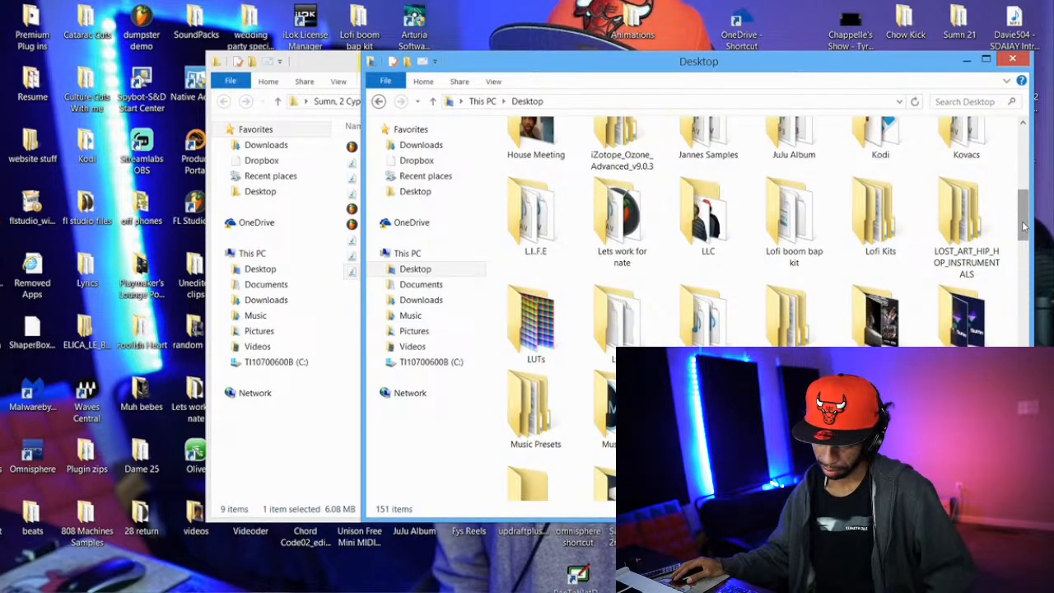
drag(1023, 225, 1025, 282)
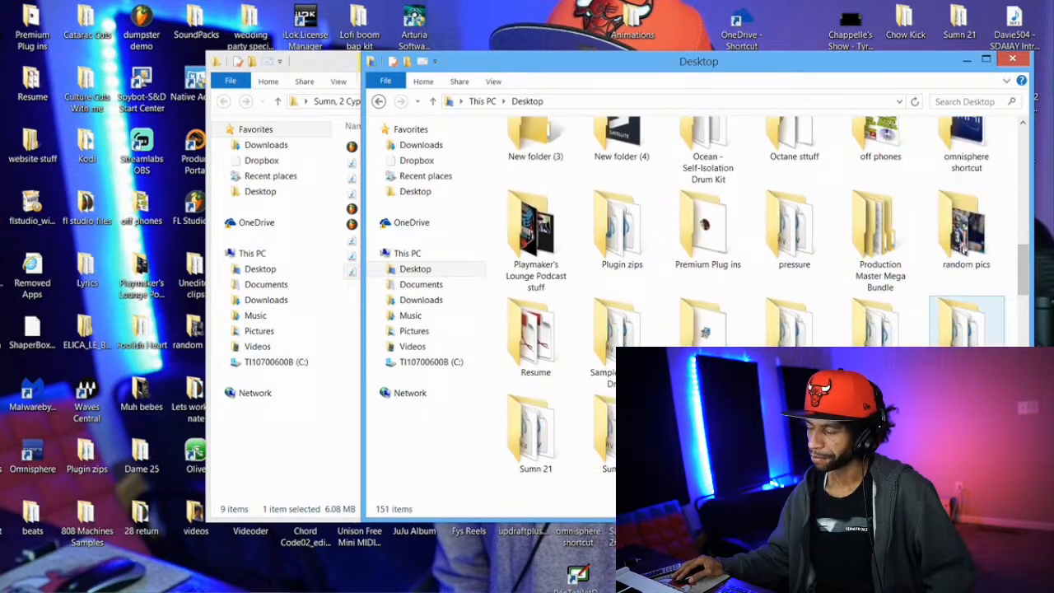
double_click(955, 333)
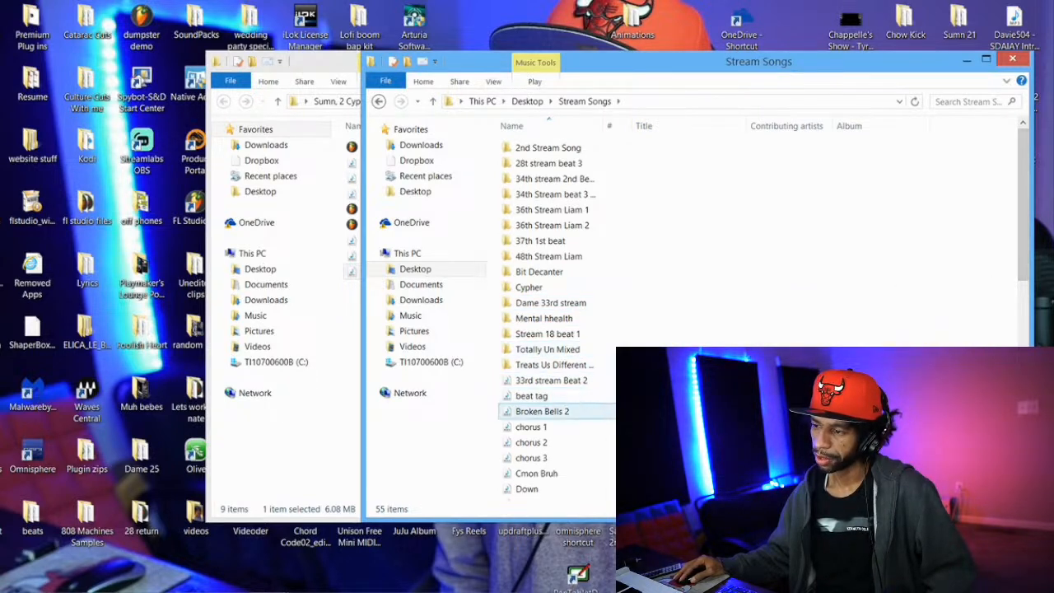
click(543, 411)
double_click(543, 410)
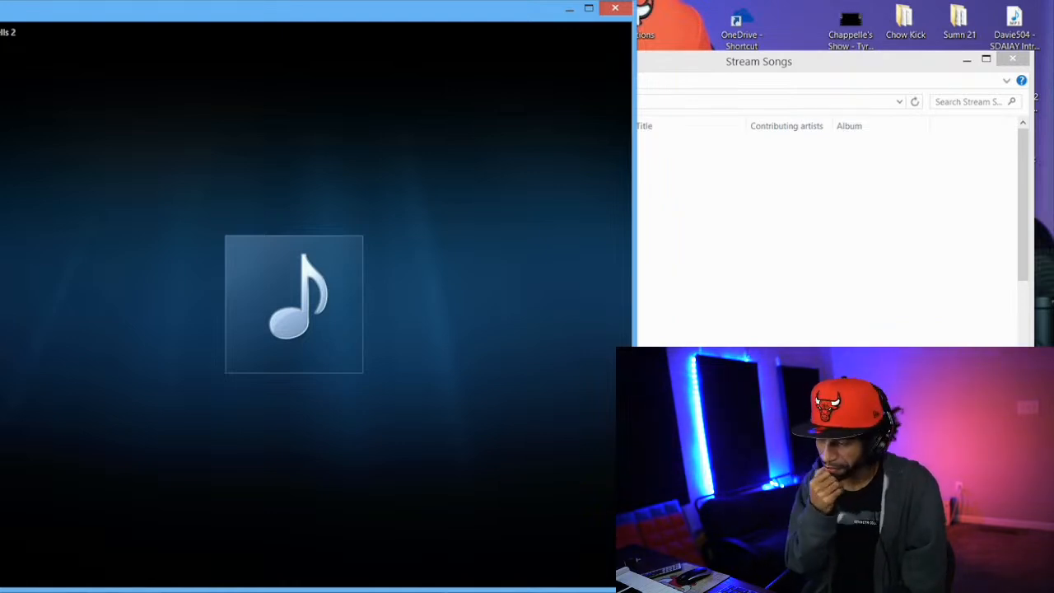
Pause the track, minimize the media player and the "Stream Songs" window, and close the "Sumn, 2 Cypha and Gotti" folder
mouse_move(382, 531)
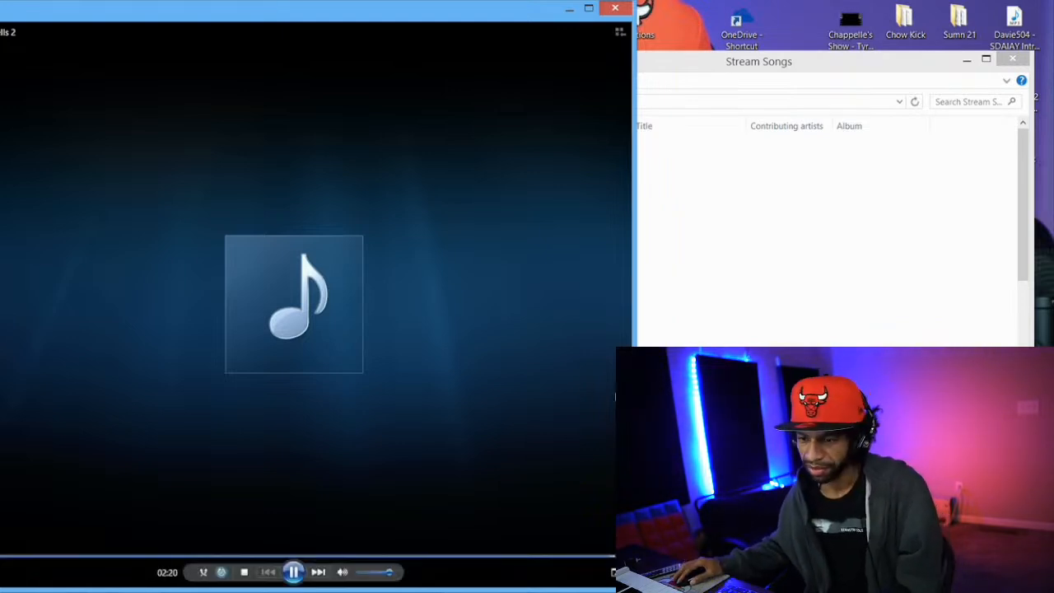
click(293, 571)
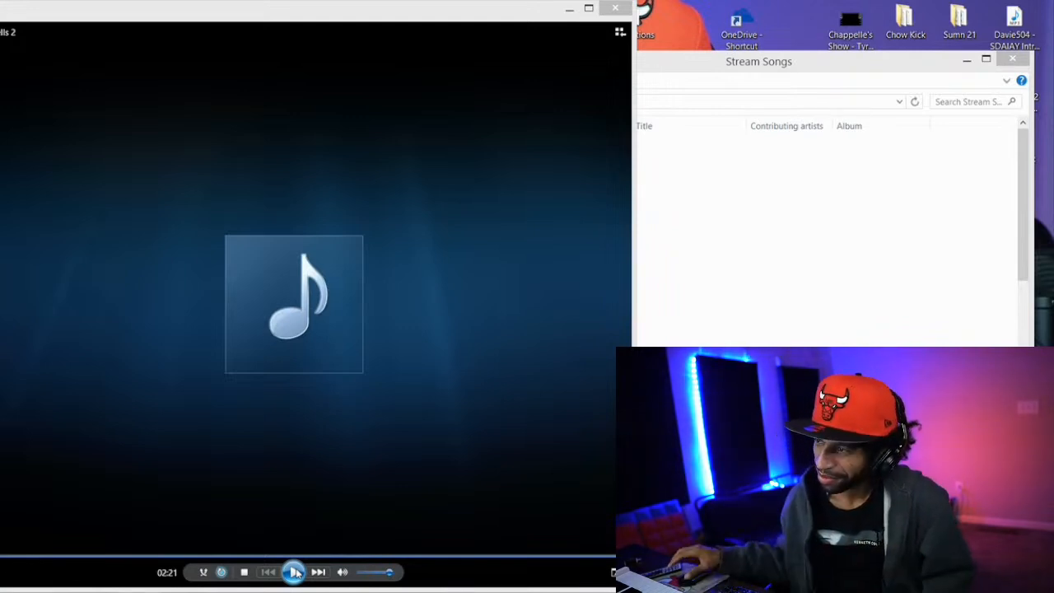
click(568, 9)
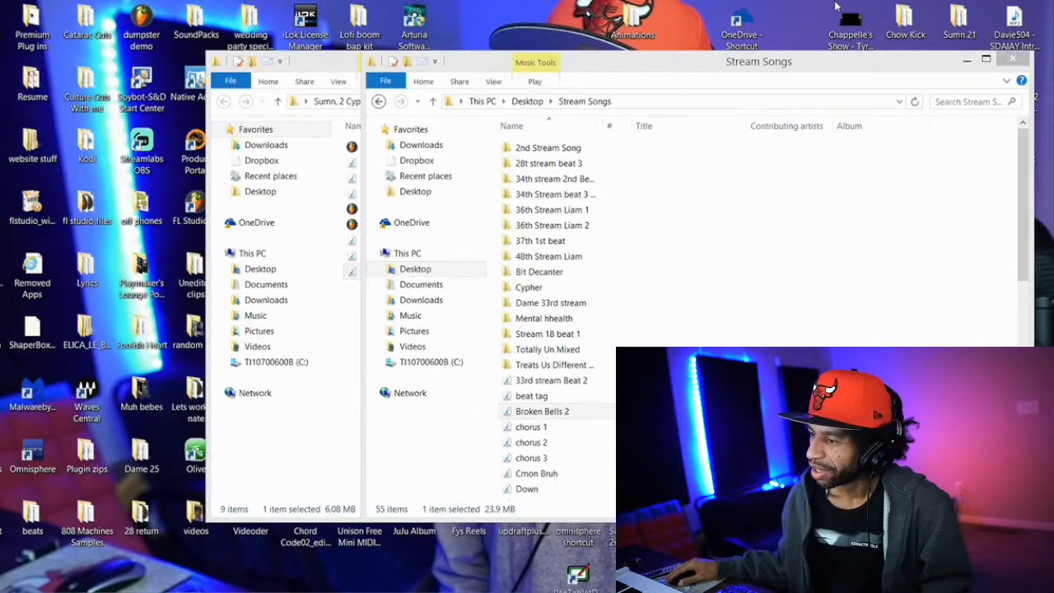
click(965, 62)
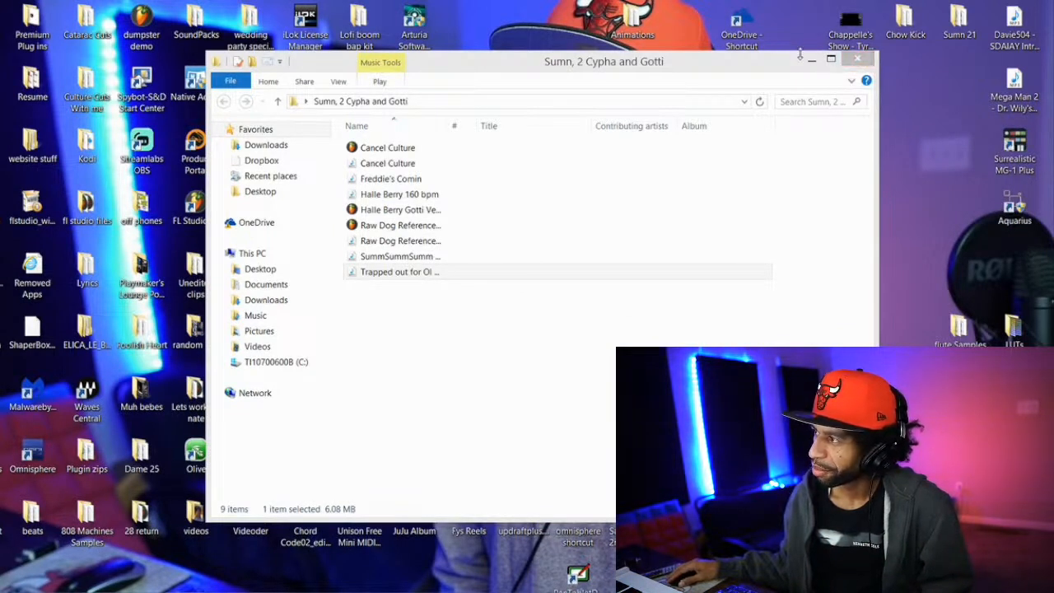
click(846, 61)
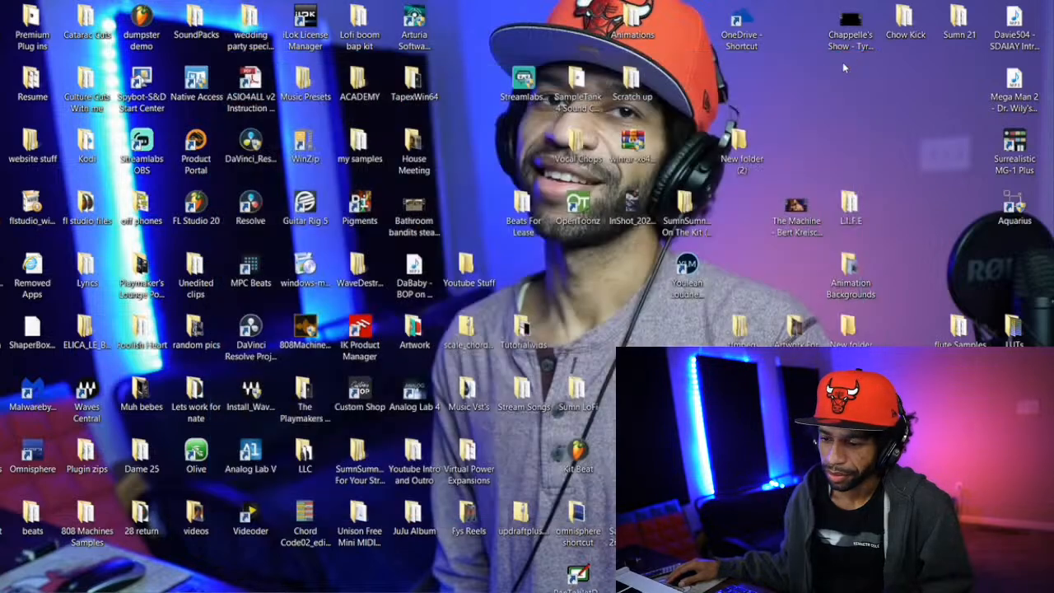
Restore the "Stream Songs" window, go to the Desktop's "fl studio files" folder and play the "Kyle Beats Spaz Review 2" audio file
mouse_move(272, 587)
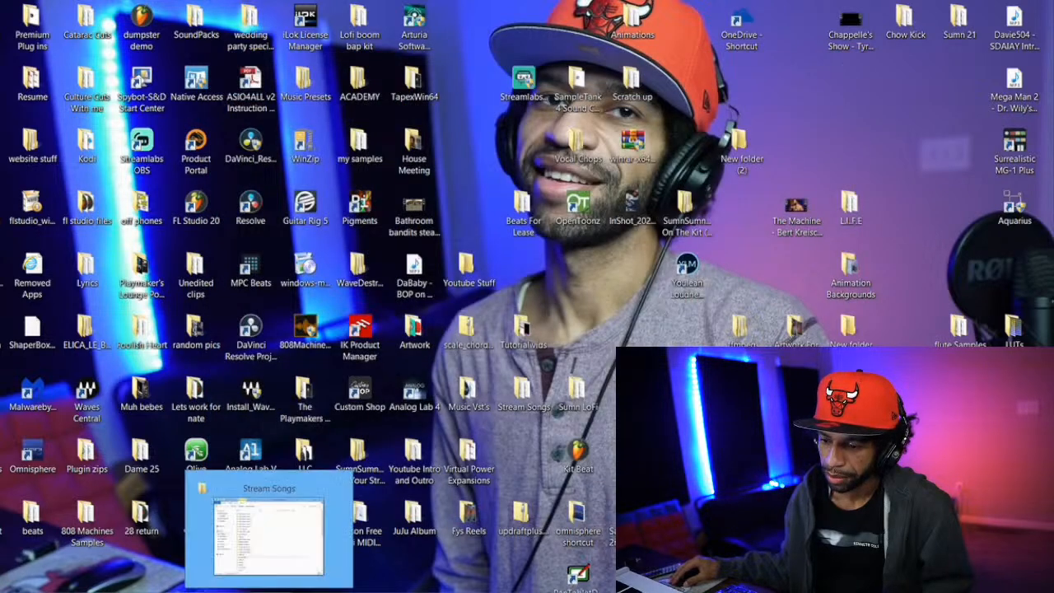
click(288, 551)
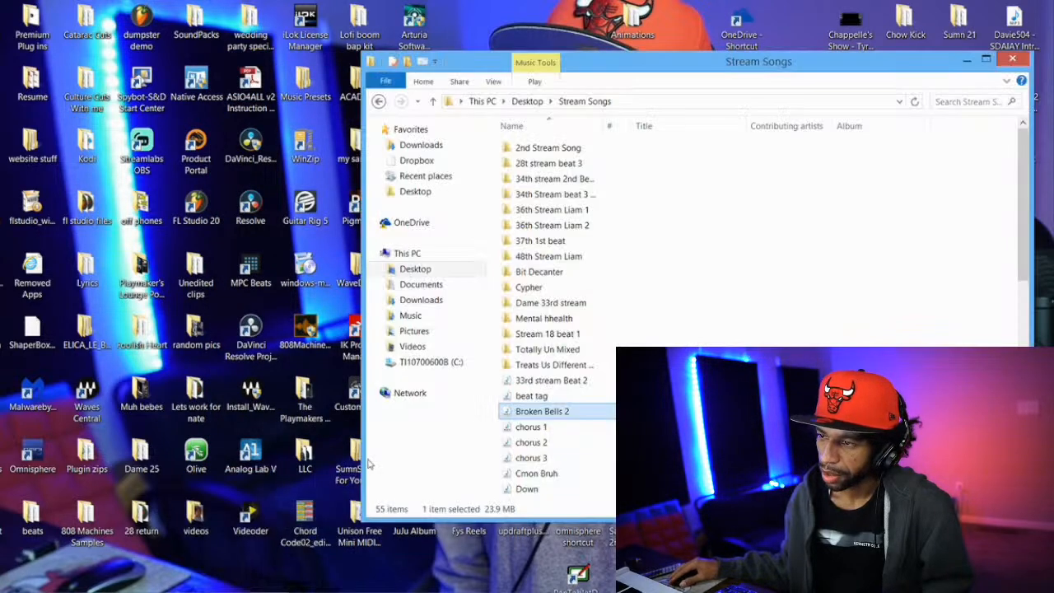
click(415, 268)
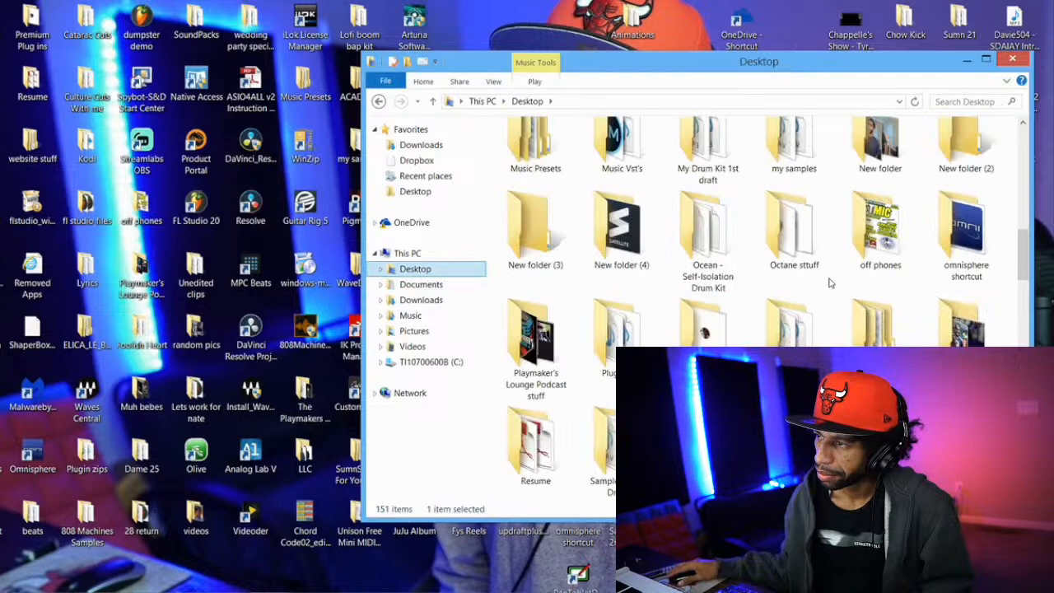
drag(1021, 252, 1015, 173)
double_click(705, 303)
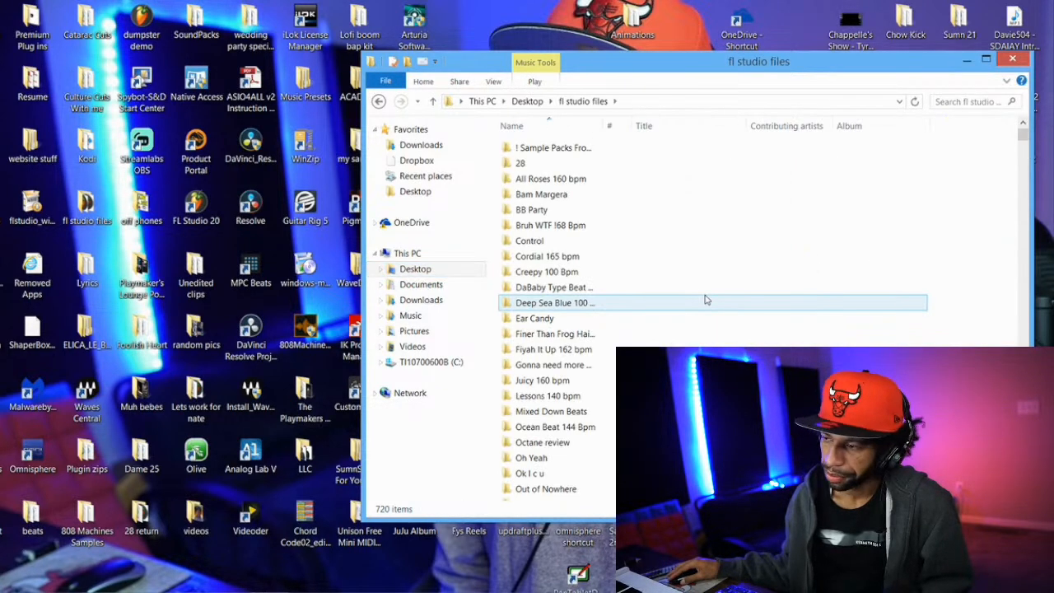
drag(1022, 139, 1023, 324)
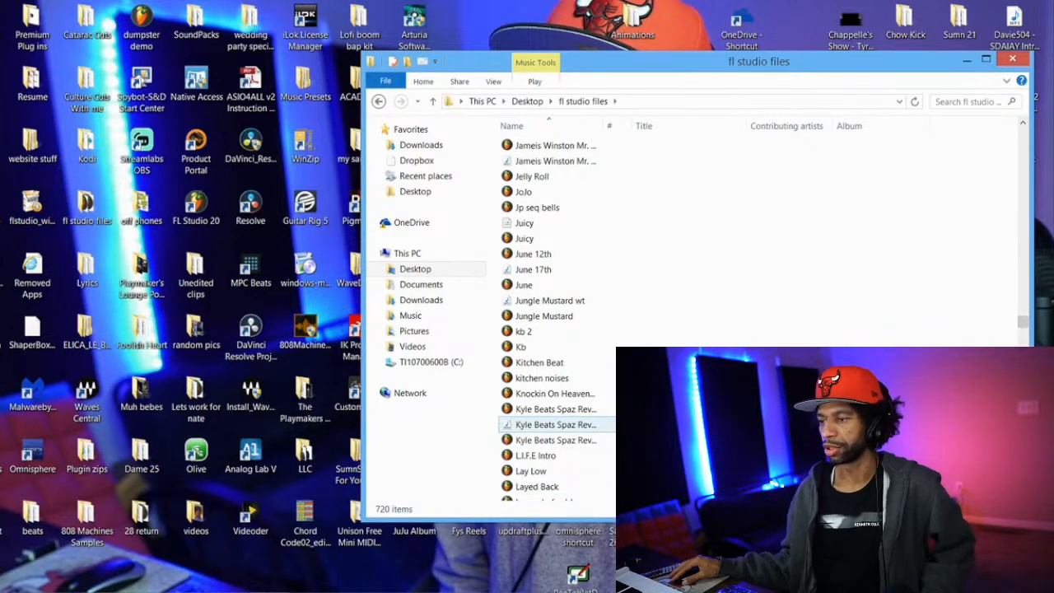
double_click(555, 424)
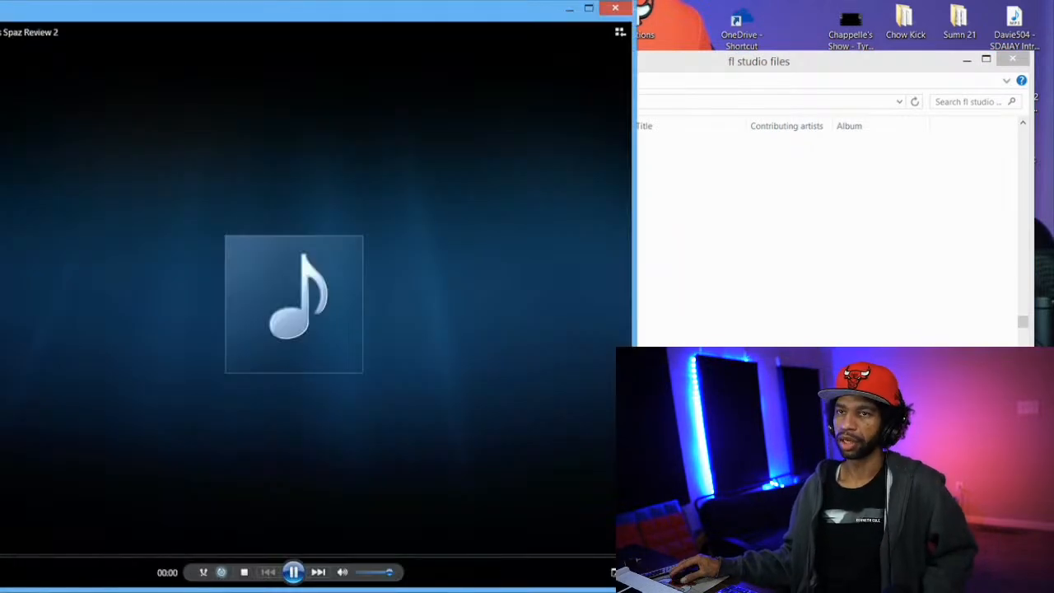
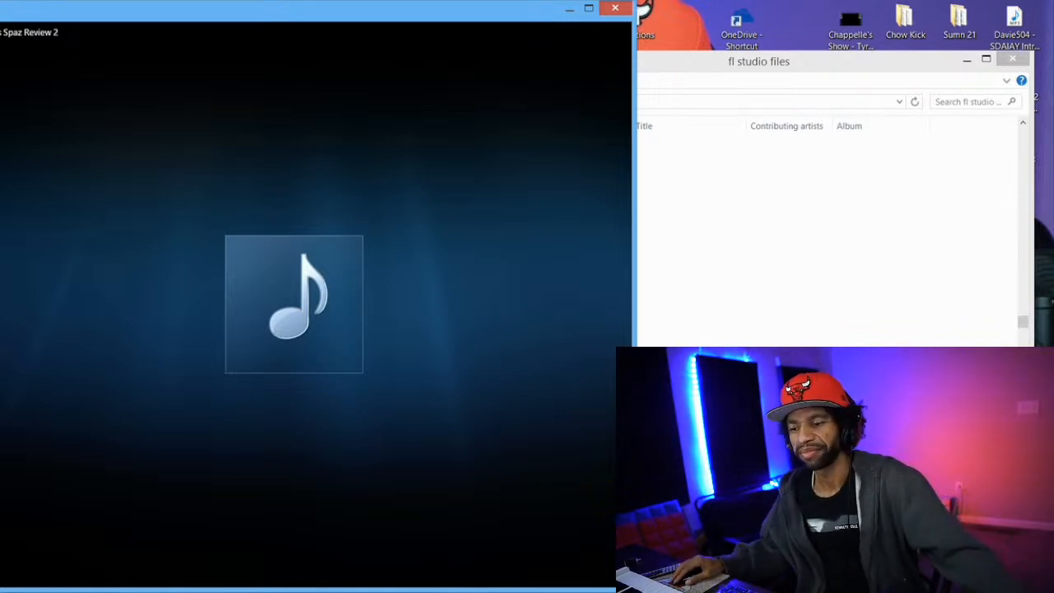
Pause the "Kyle Beats Spaz Review 2" track, switch to Chrome and open YouTube from a new tab
mouse_move(293, 572)
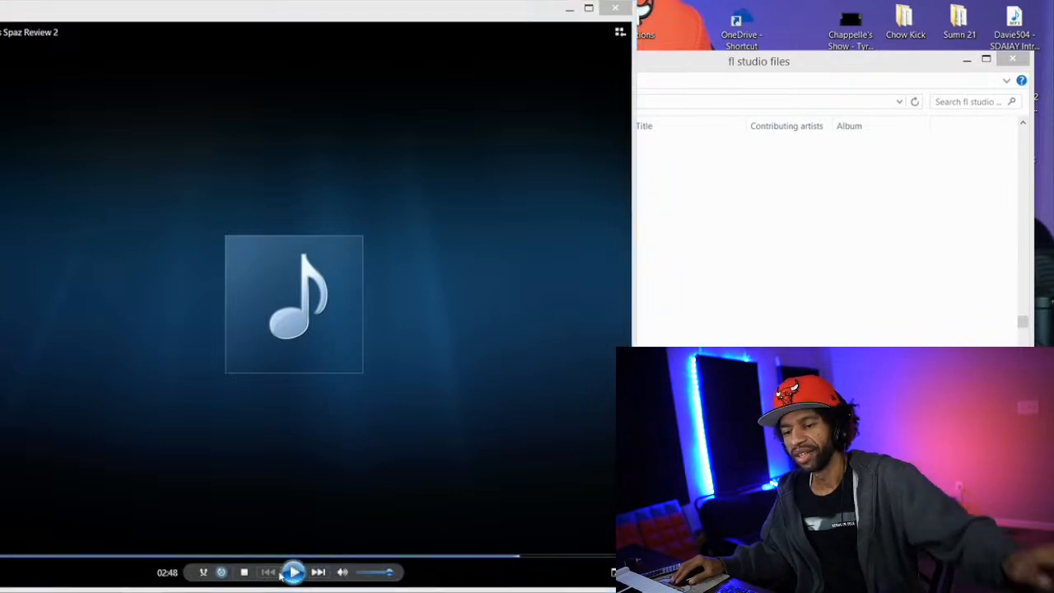
click(293, 572)
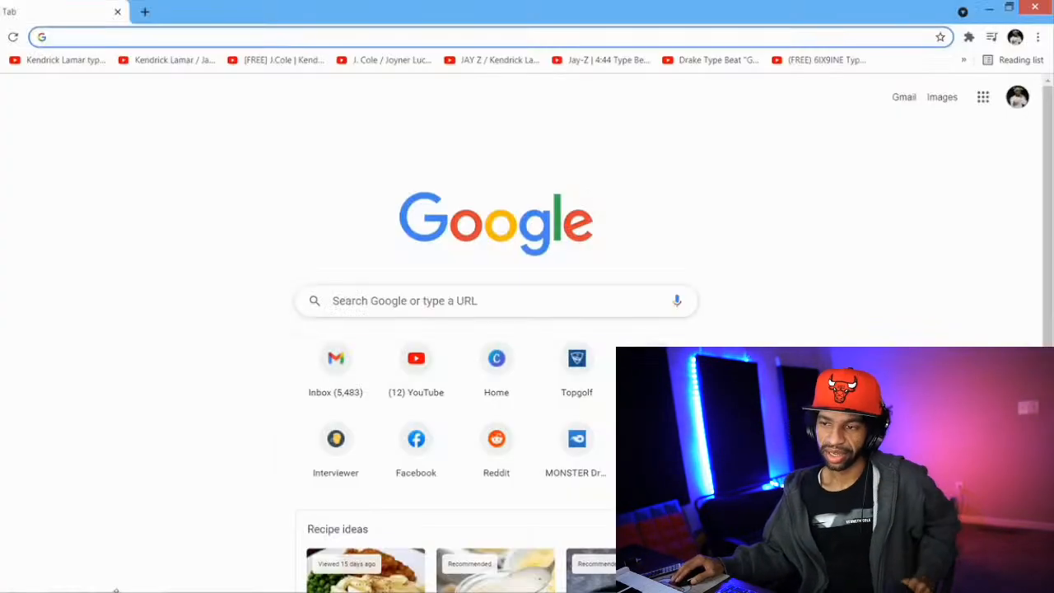
click(404, 378)
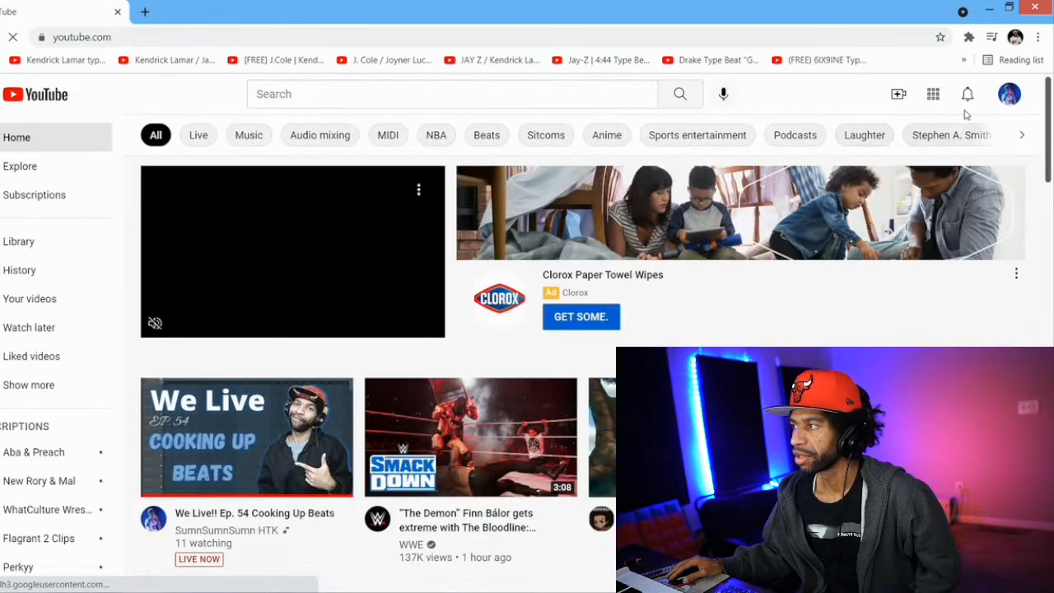
Go to YouTube Studio for the signed-in channel and open its content list of uploads
click(1009, 94)
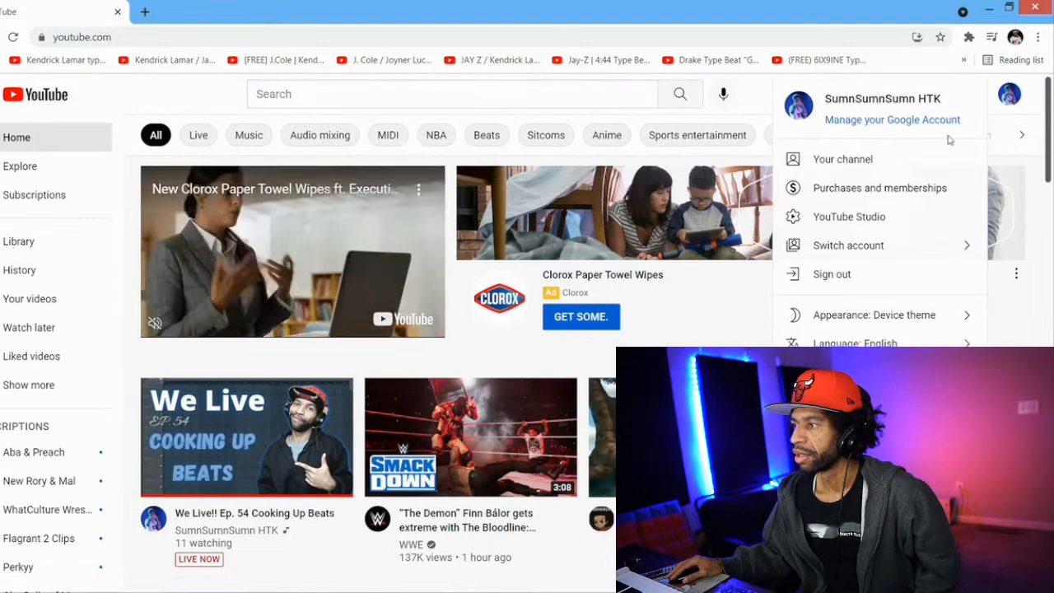
click(885, 216)
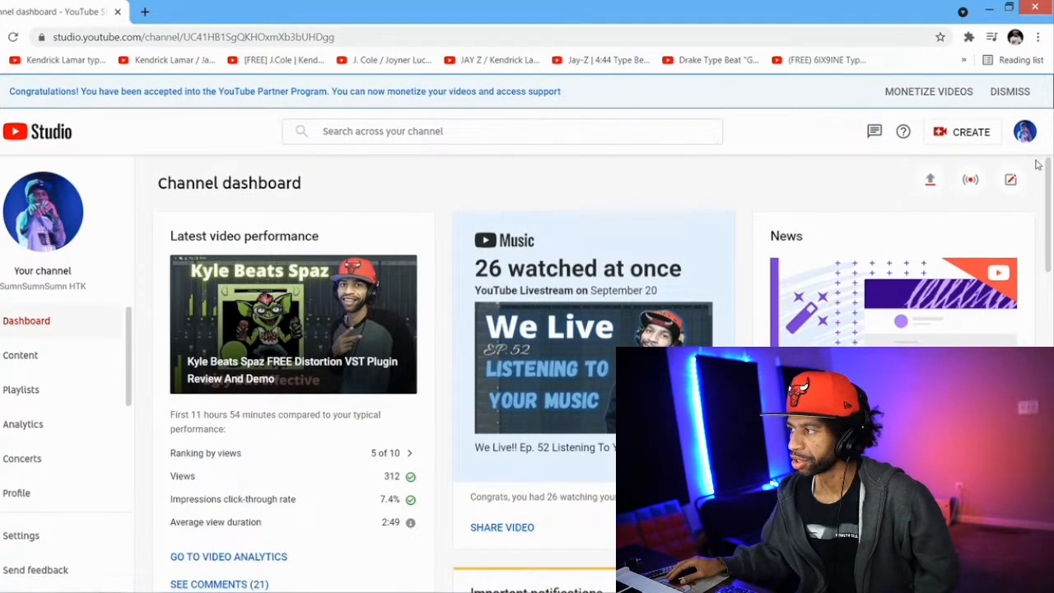
mouse_move(1047, 180)
mouse_down()
mouse_move(1051, 278)
mouse_move(1051, 183)
mouse_up()
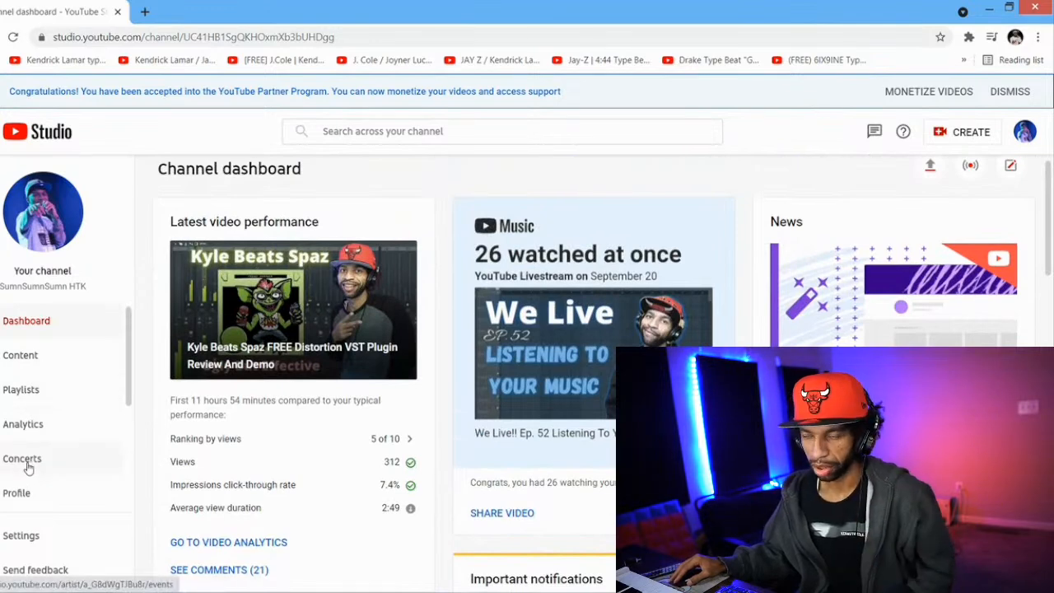
click(23, 360)
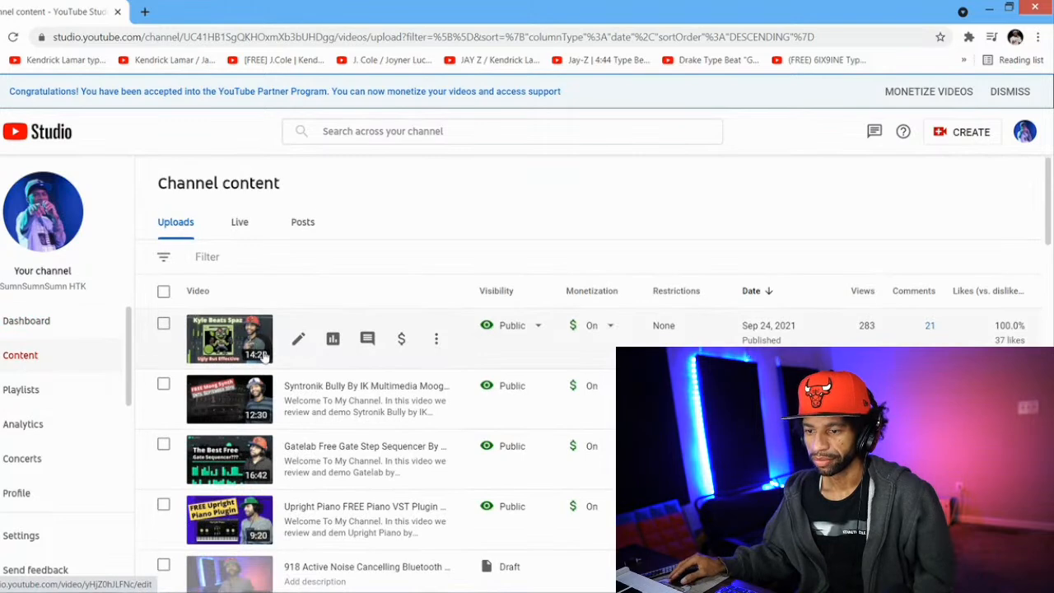
Look through the channel's uploaded videos with their dates, monetization and view figures, and close the browser window
scroll(274, 371, down, 1)
scroll(274, 371, down, 1)
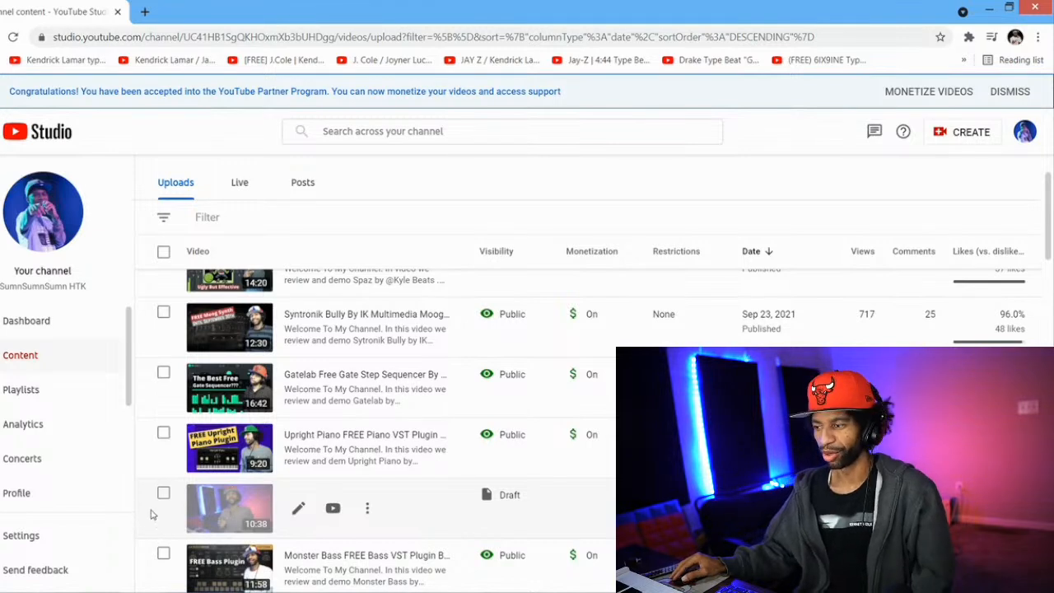
scroll(163, 527, down, 1)
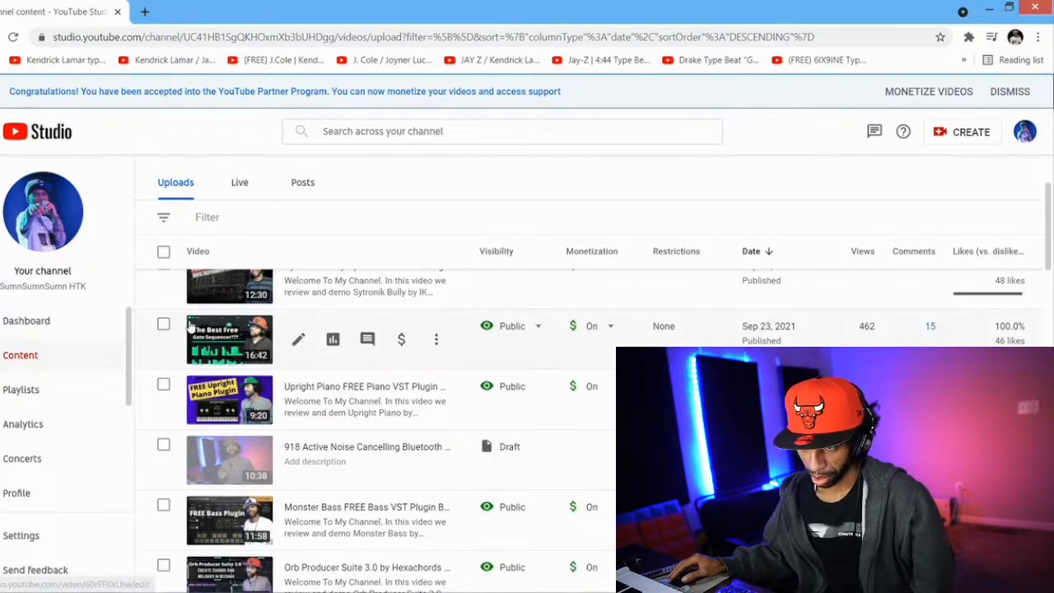
scroll(189, 325, up, 3)
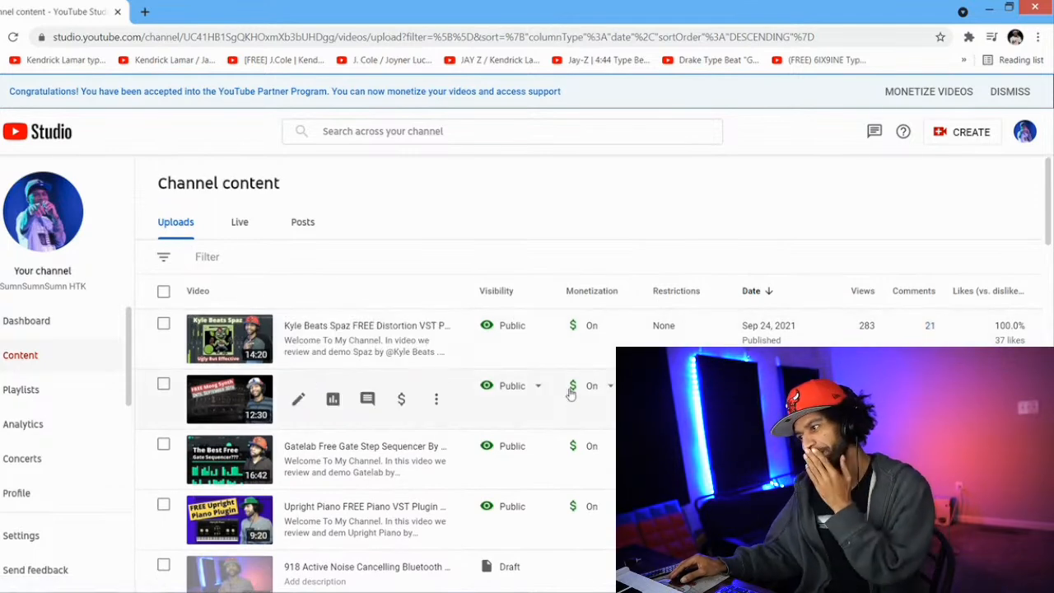
scroll(745, 323, down, 1)
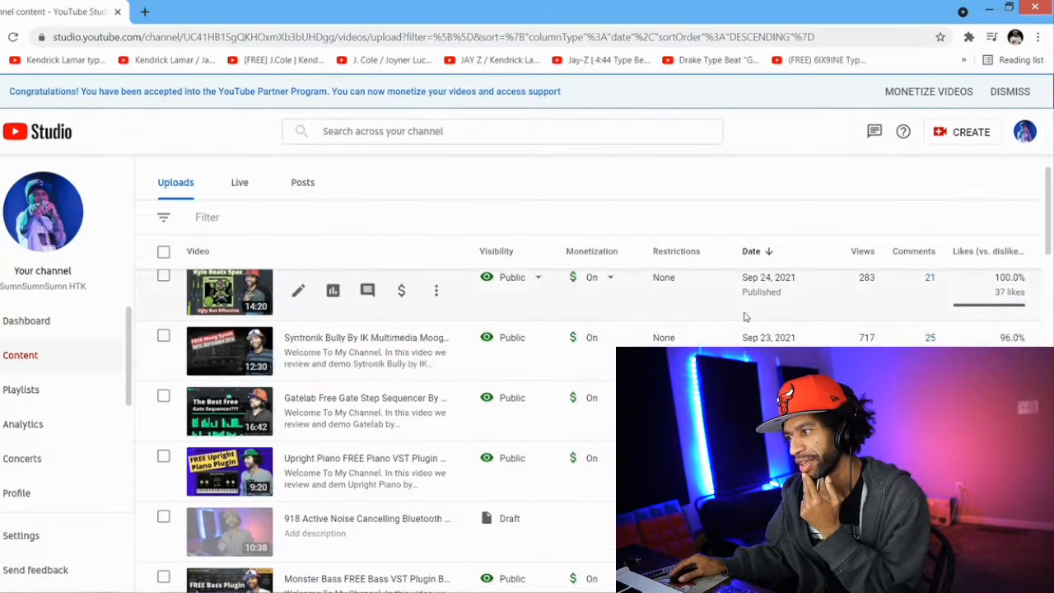
scroll(744, 363, down, 1)
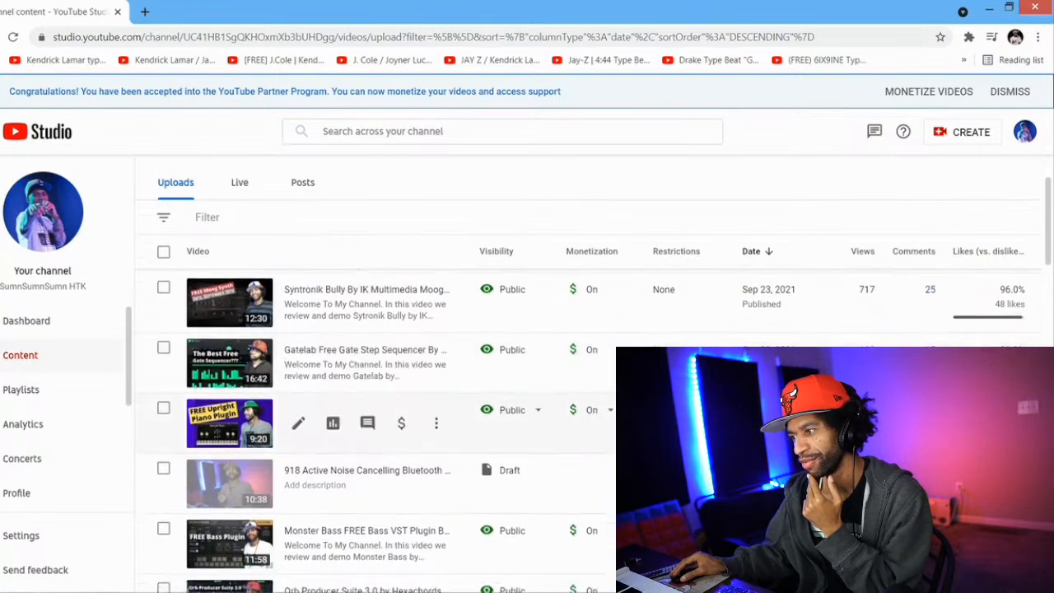
scroll(745, 428, down, 3)
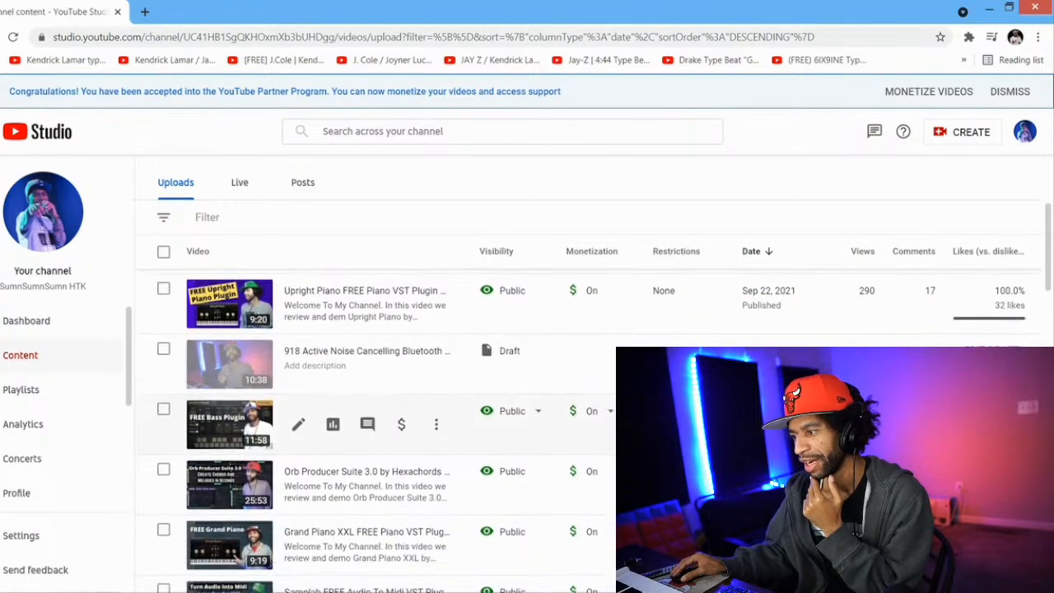
scroll(745, 460, down, 4)
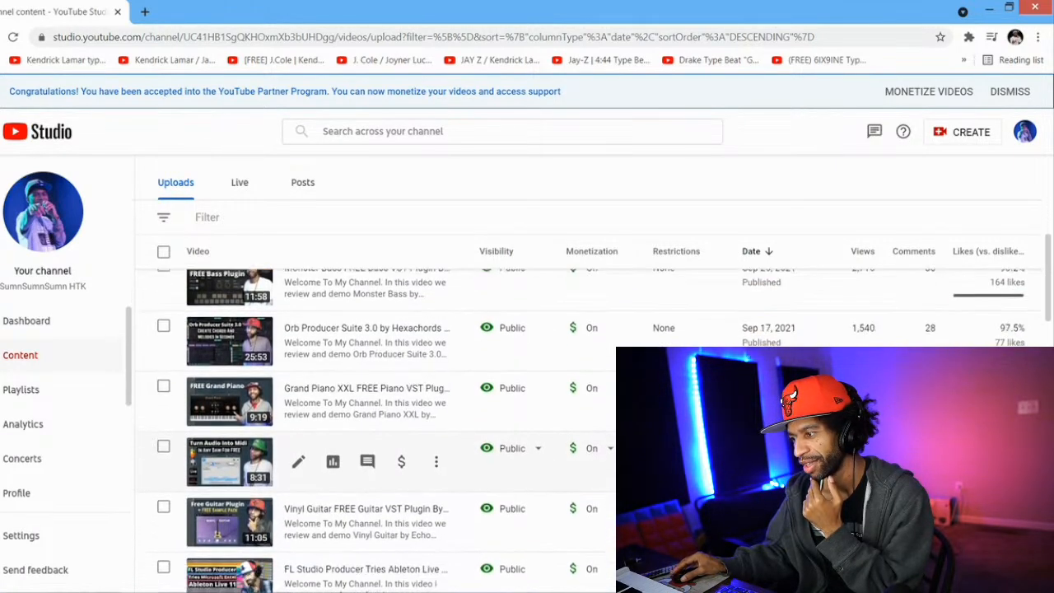
scroll(745, 473, down, 3)
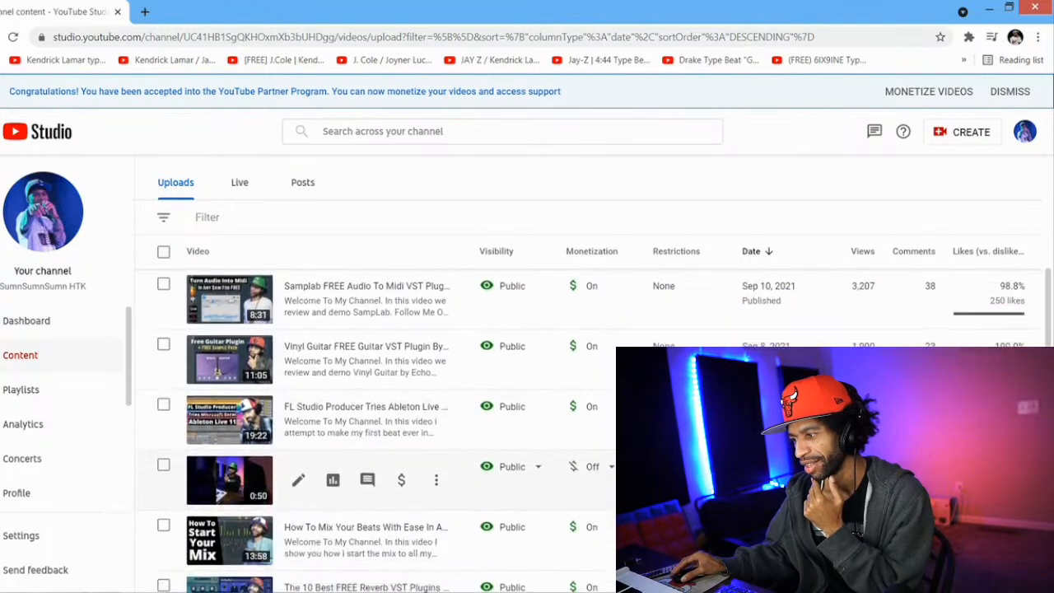
scroll(745, 486, down, 1)
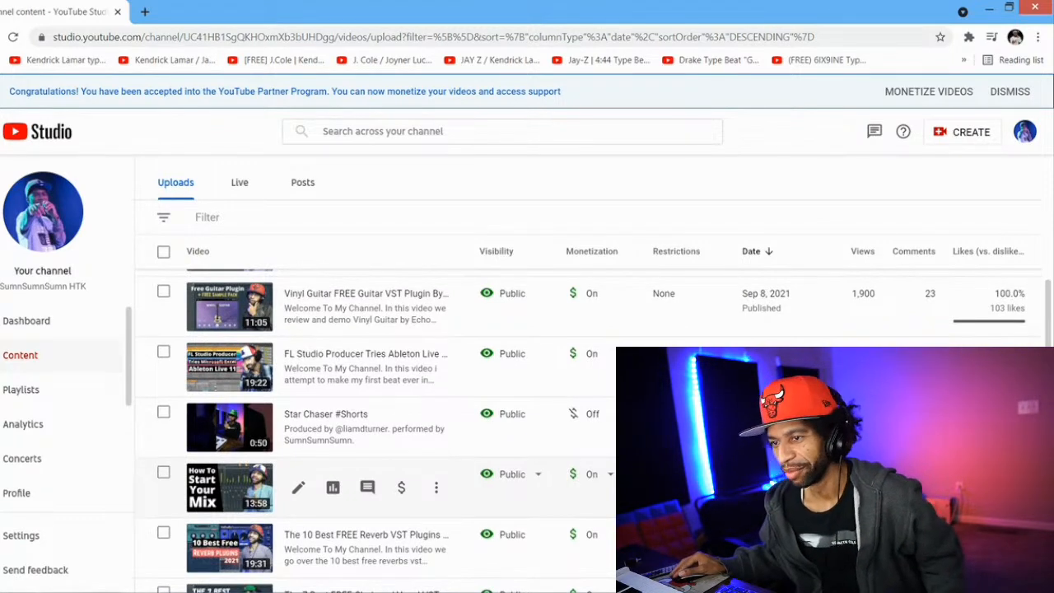
scroll(371, 428, up, 1)
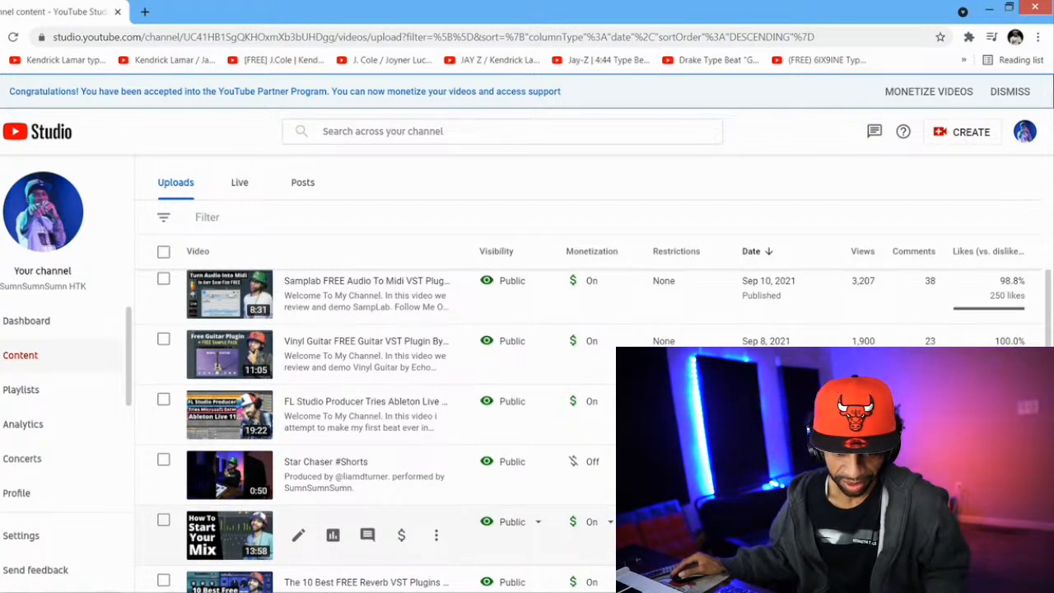
scroll(370, 559, up, 3)
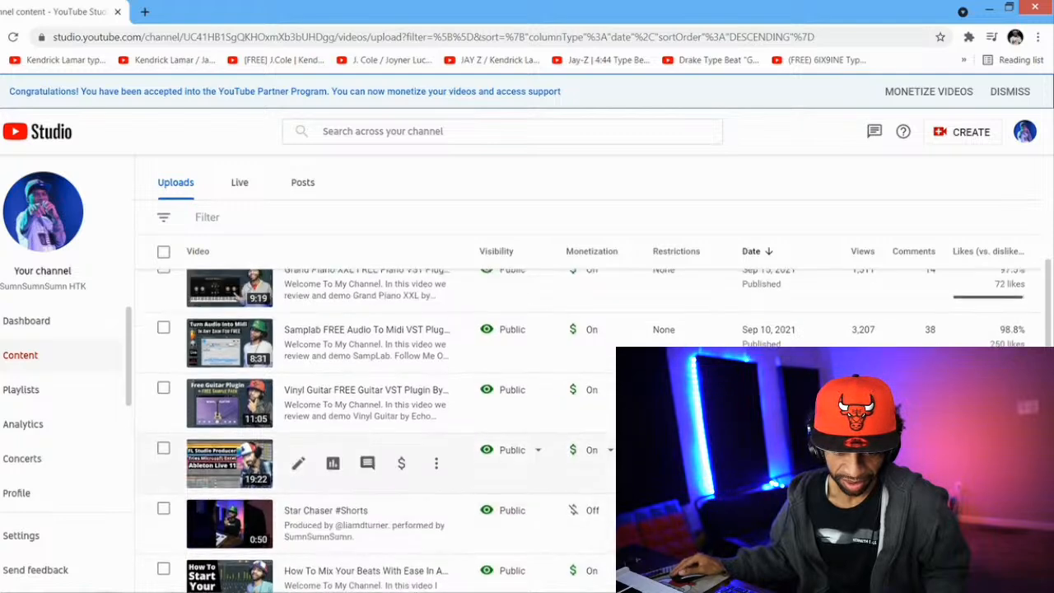
scroll(371, 568, up, 4)
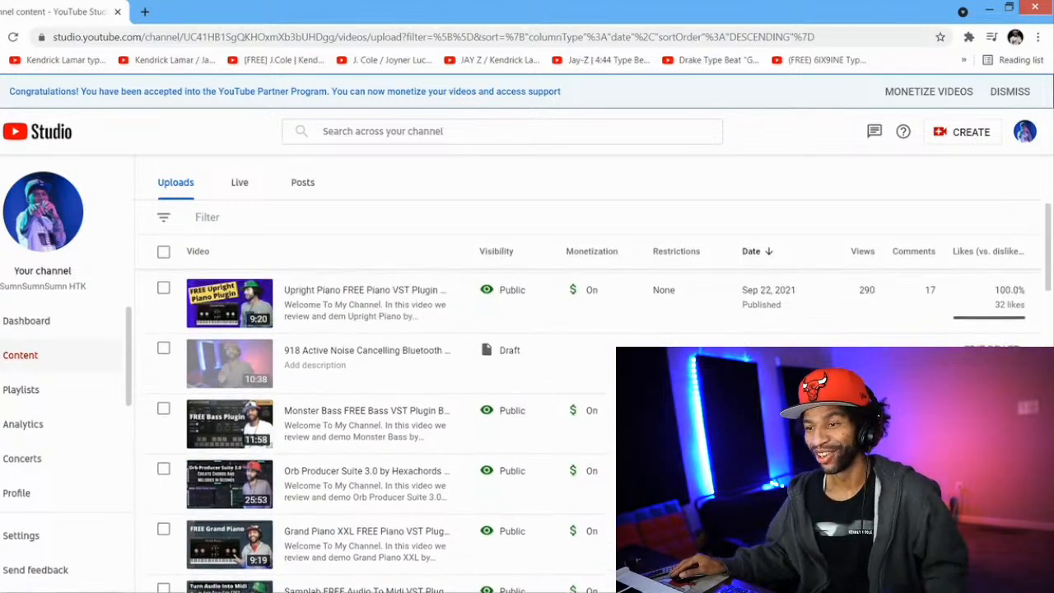
scroll(370, 461, up, 3)
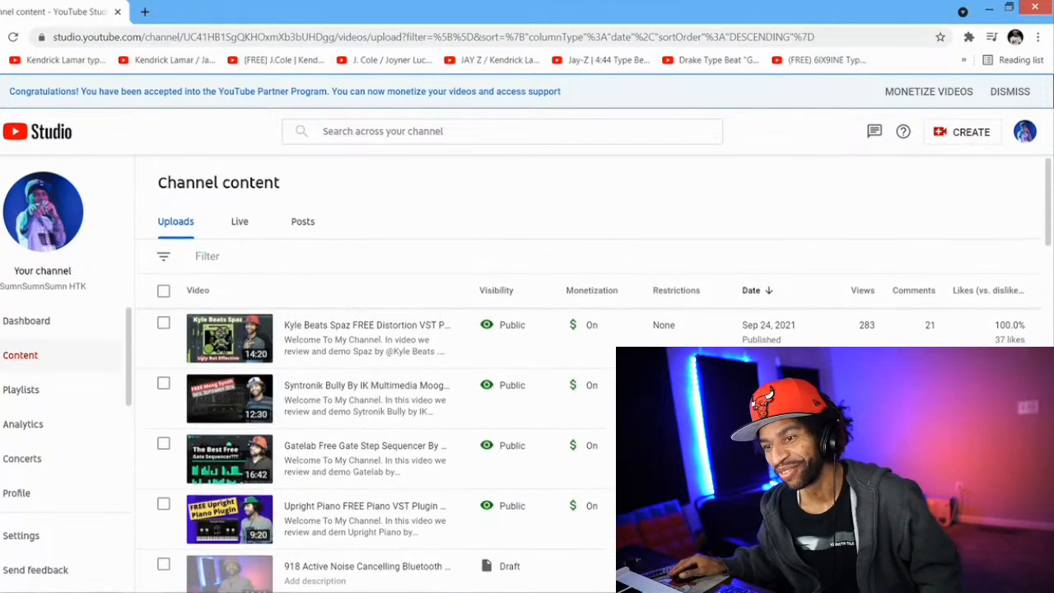
mouse_move(599, 468)
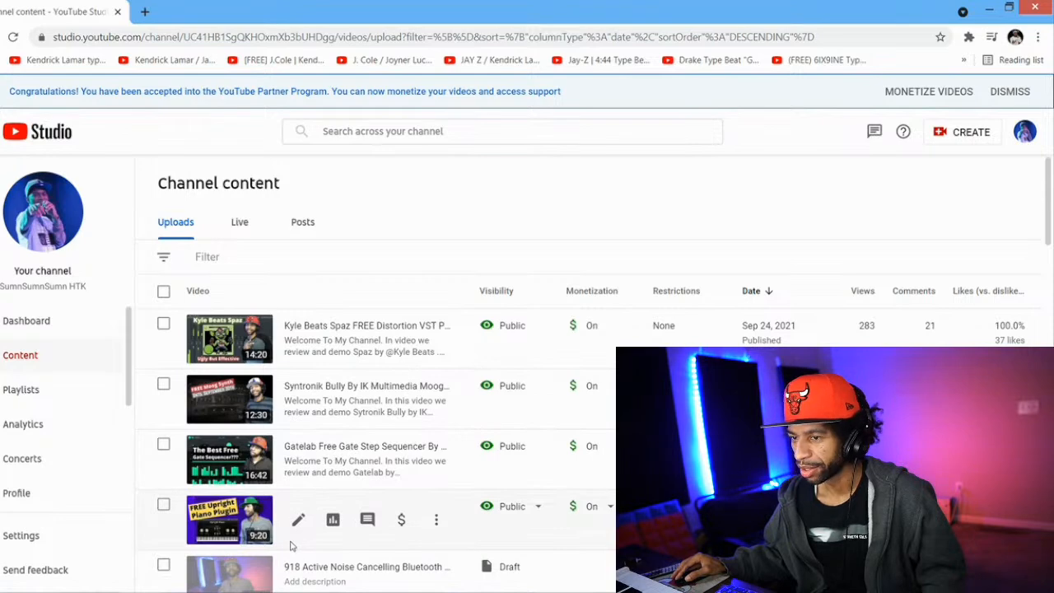
scroll(296, 541, down, 1)
scroll(296, 540, down, 2)
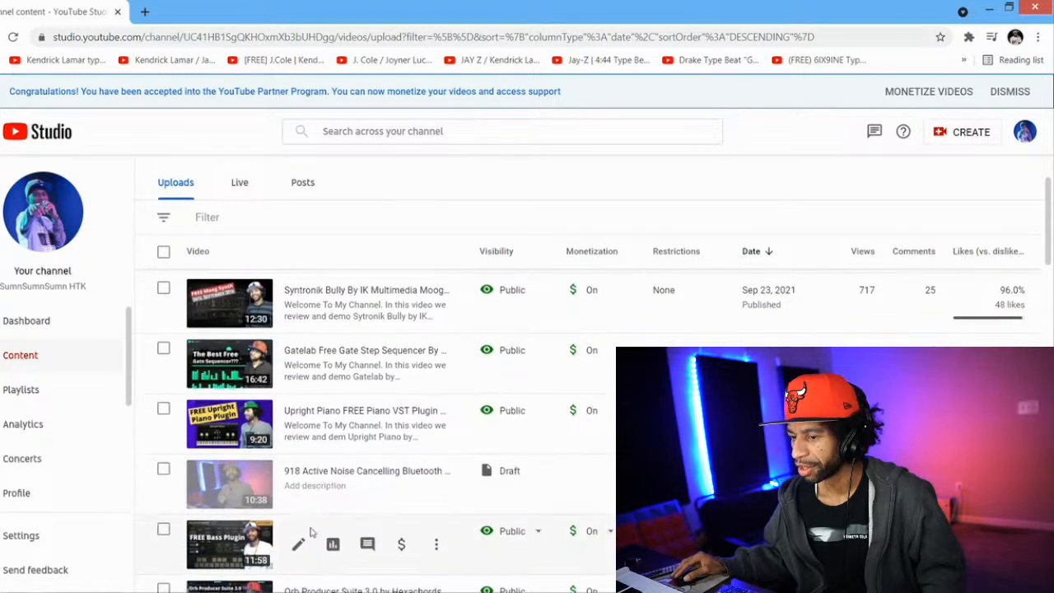
scroll(298, 523, down, 1)
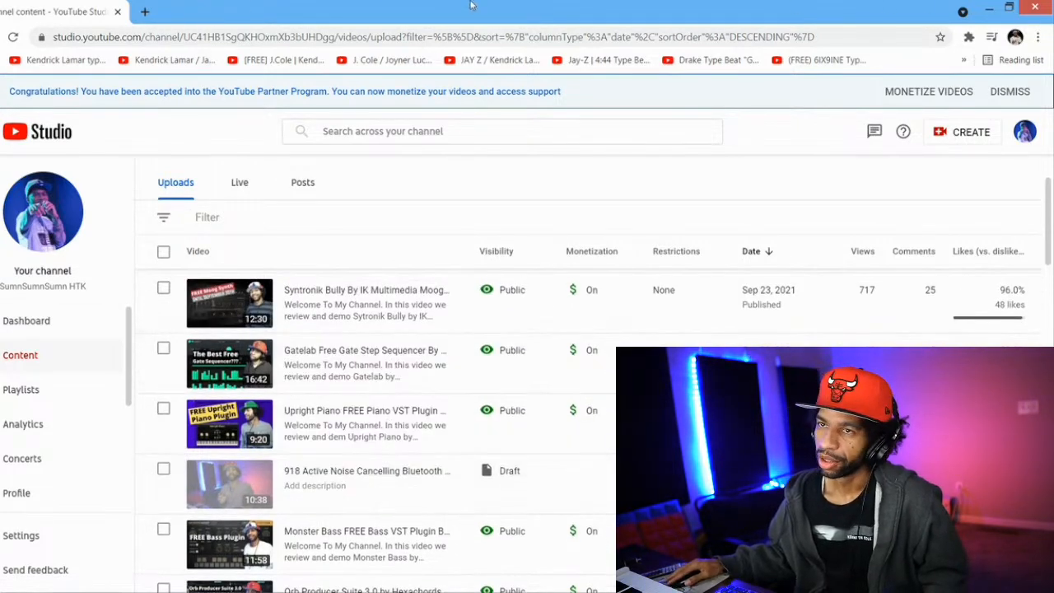
click(1035, 7)
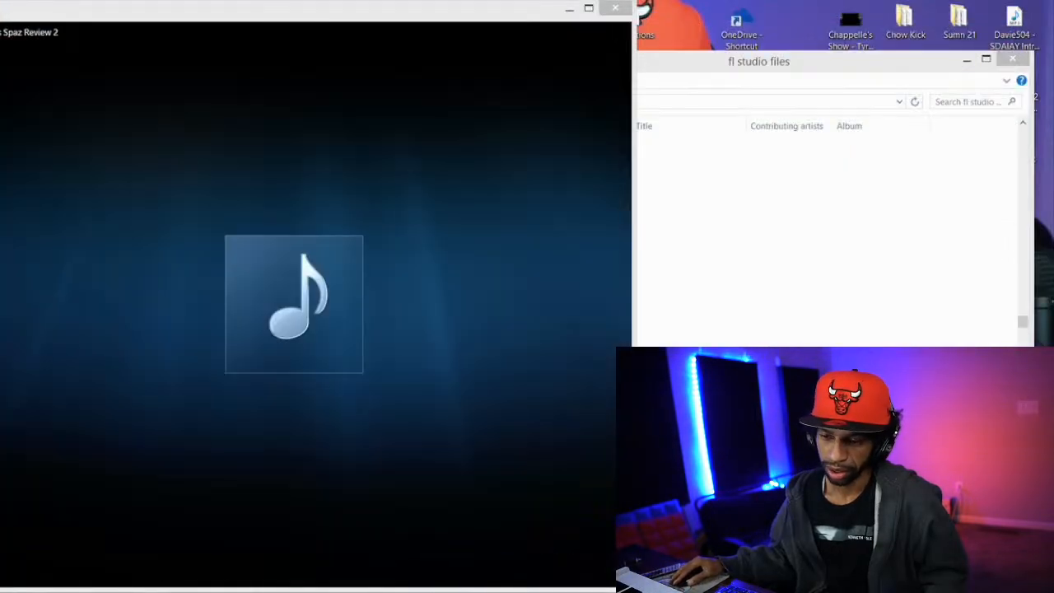
Switch to FL Studio and start a new empty project with 4 sends
click(227, 591)
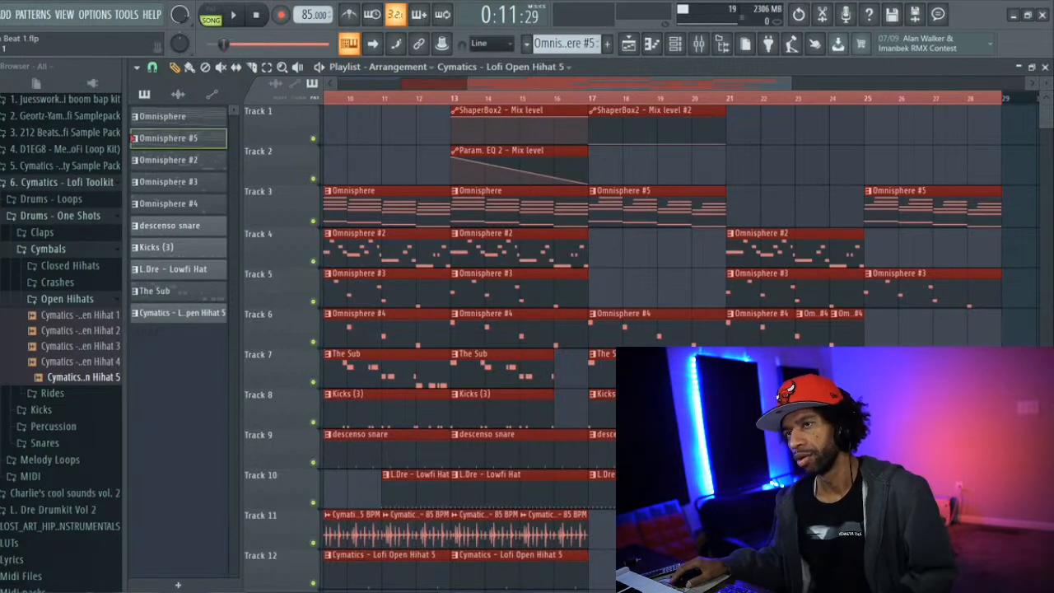
click(1, 14)
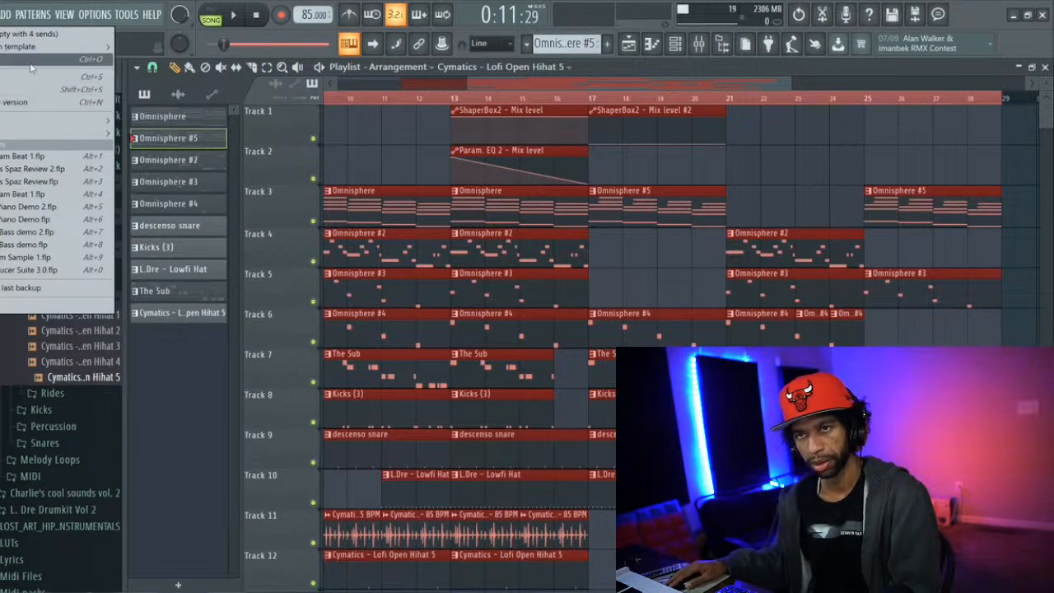
click(42, 39)
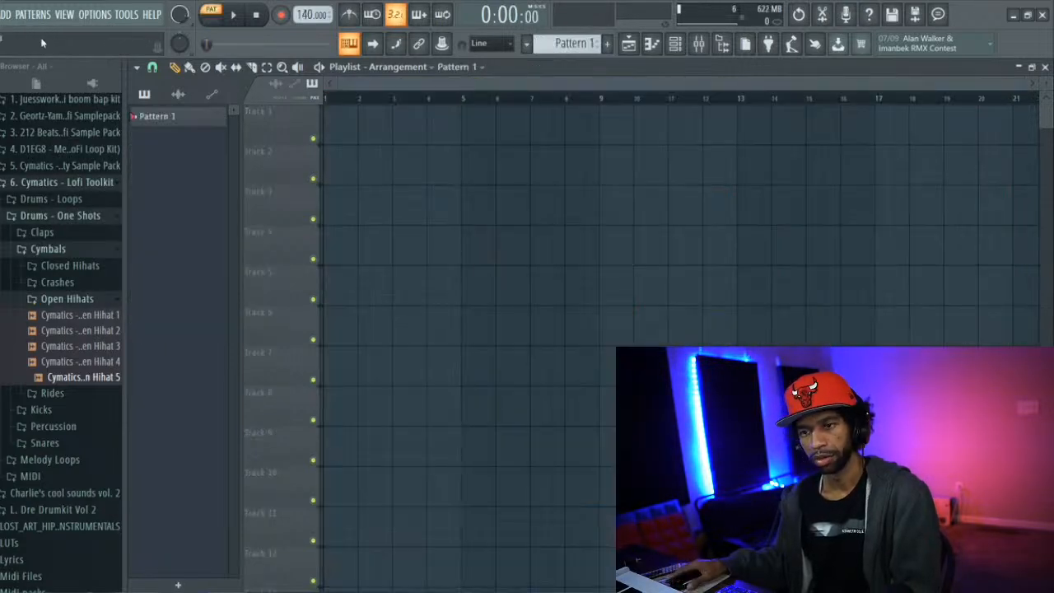
Show the channel rack of the new project above the empty playlist
scroll(41, 288, down, 6)
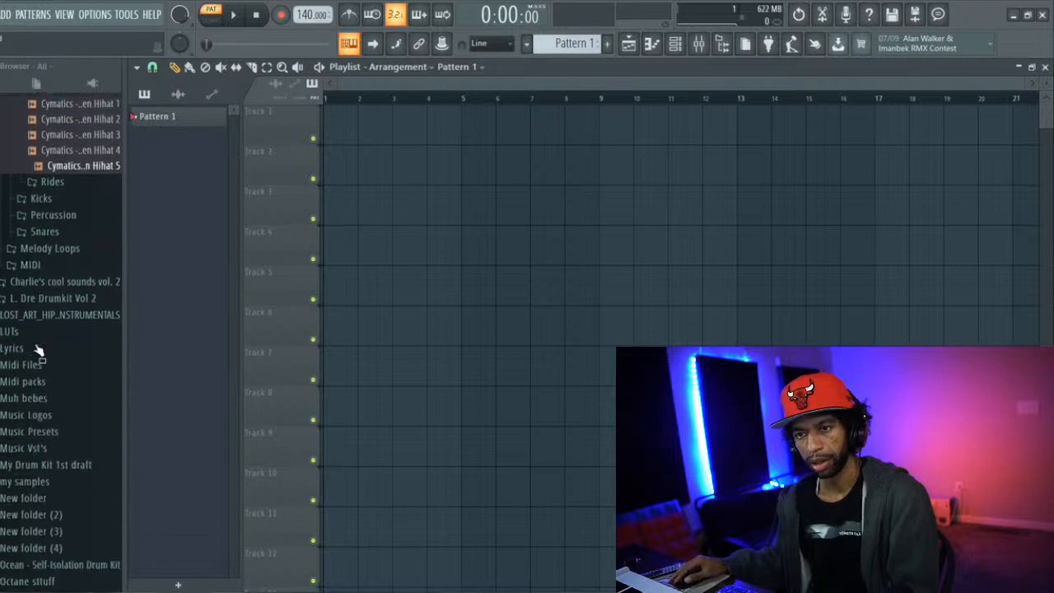
scroll(15, 533, down, 2)
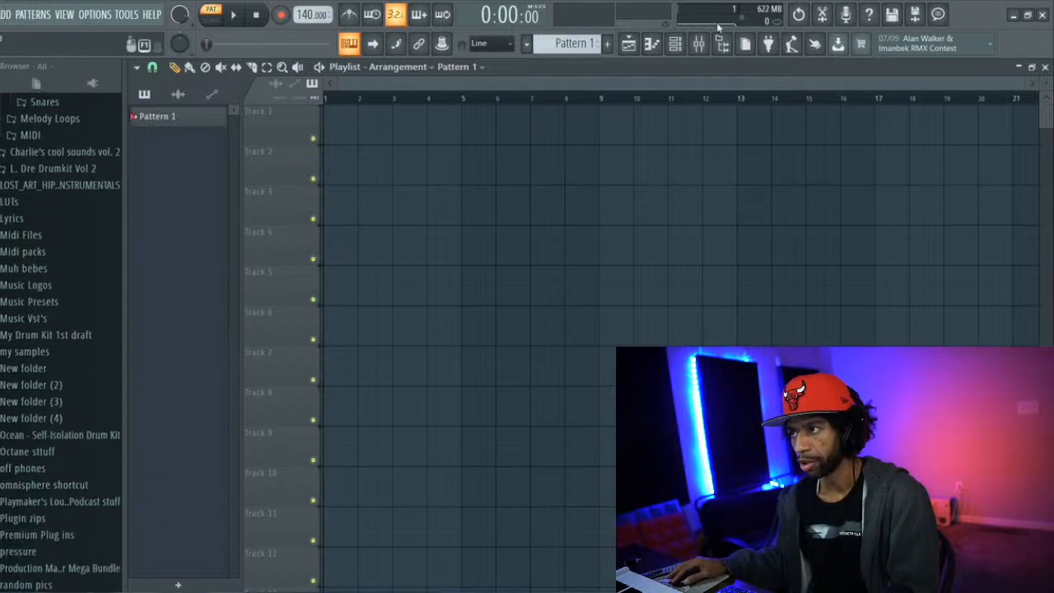
click(677, 44)
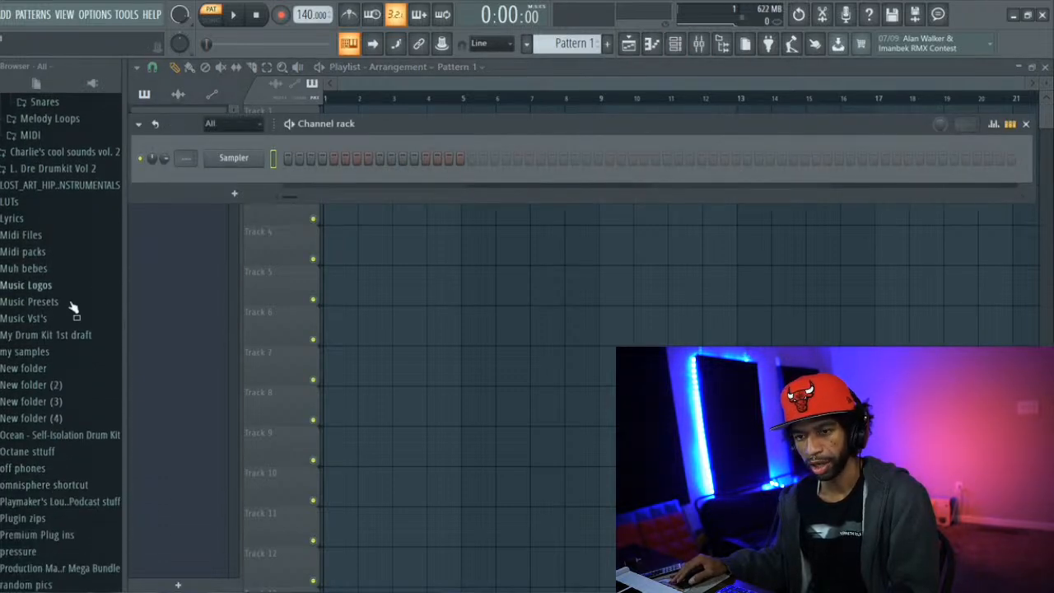
Find and expand the "SumnSumnSumn" drum kit (Vol. 1) sample folder in the browser to reach its sound categories
scroll(19, 387, down, 2)
scroll(18, 395, down, 4)
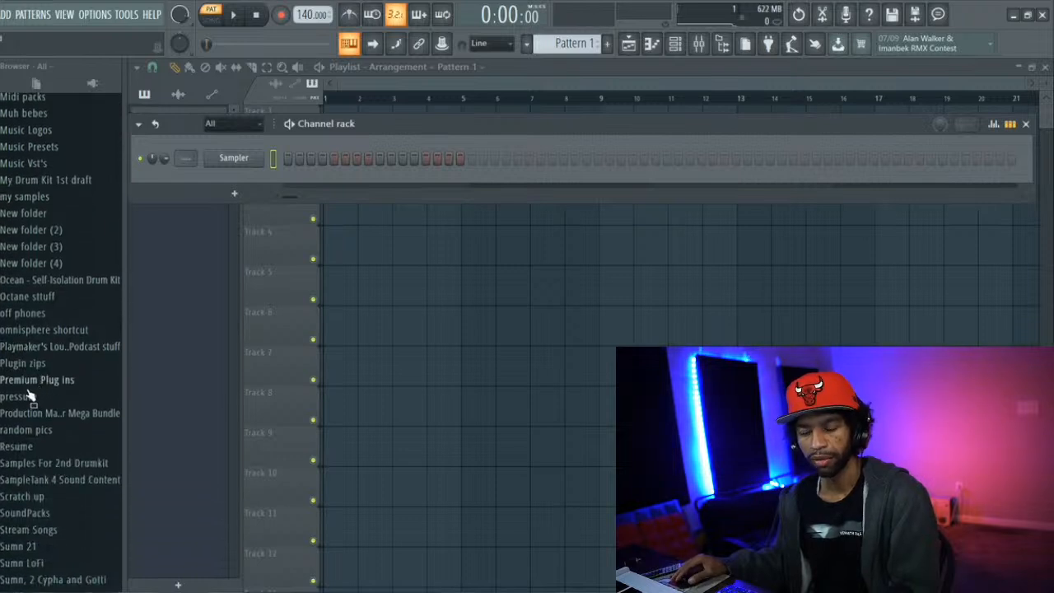
scroll(33, 408, down, 4)
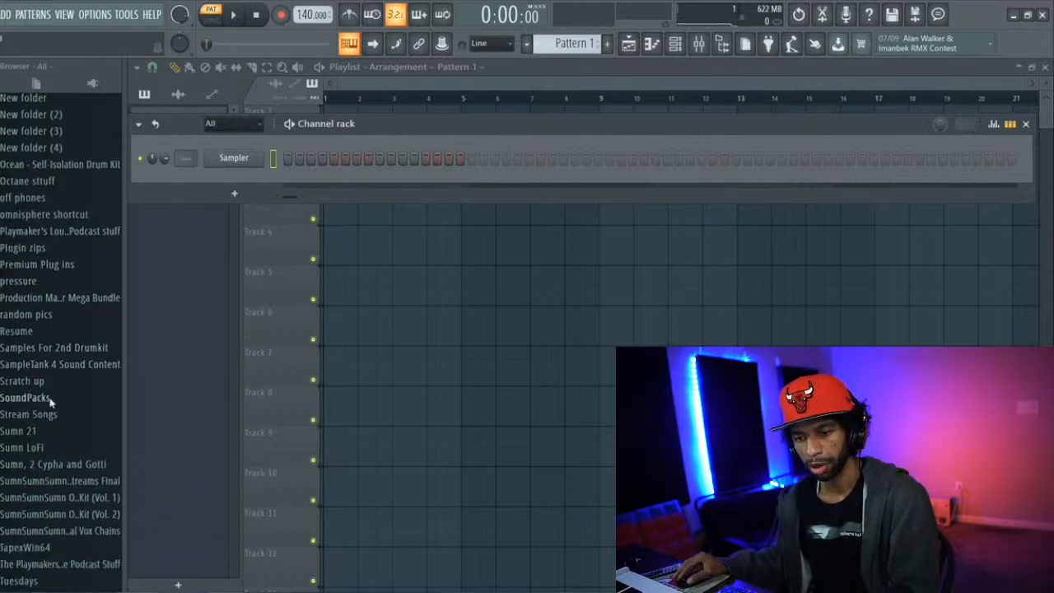
scroll(56, 396, down, 1)
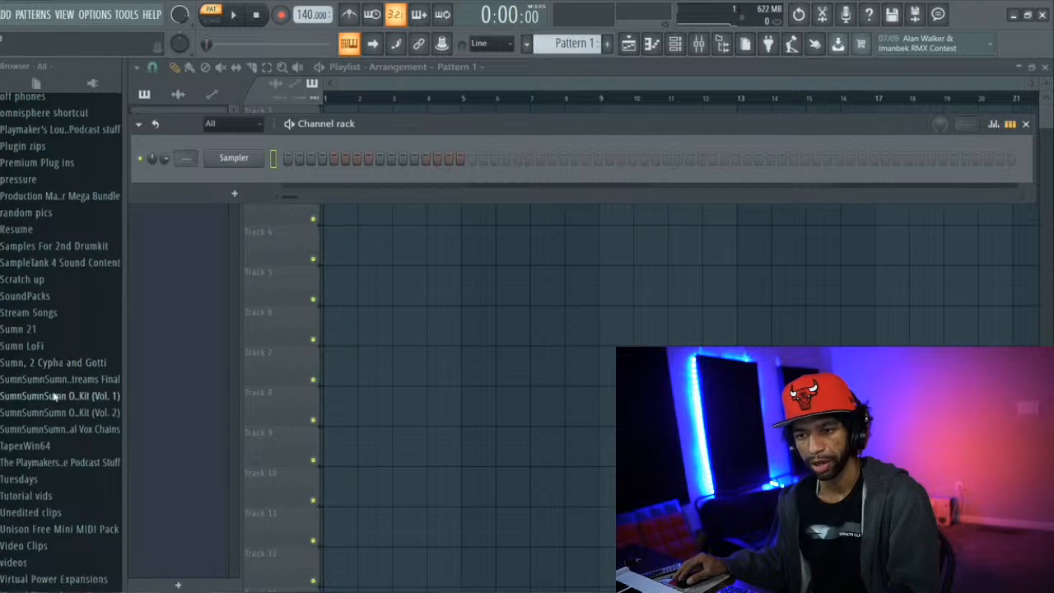
click(57, 397)
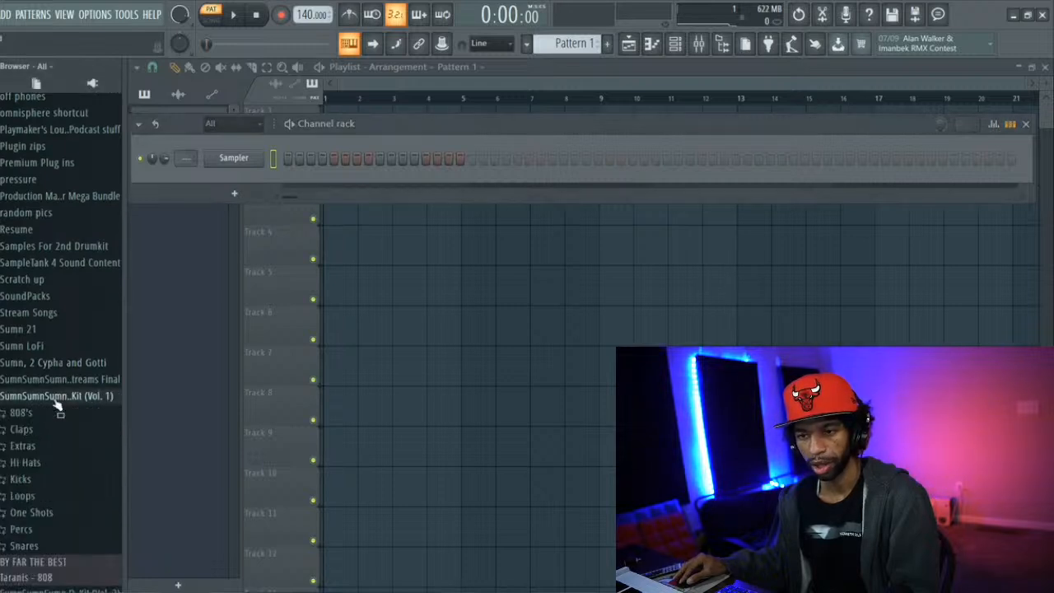
scroll(25, 419, down, 2)
scroll(25, 418, down, 1)
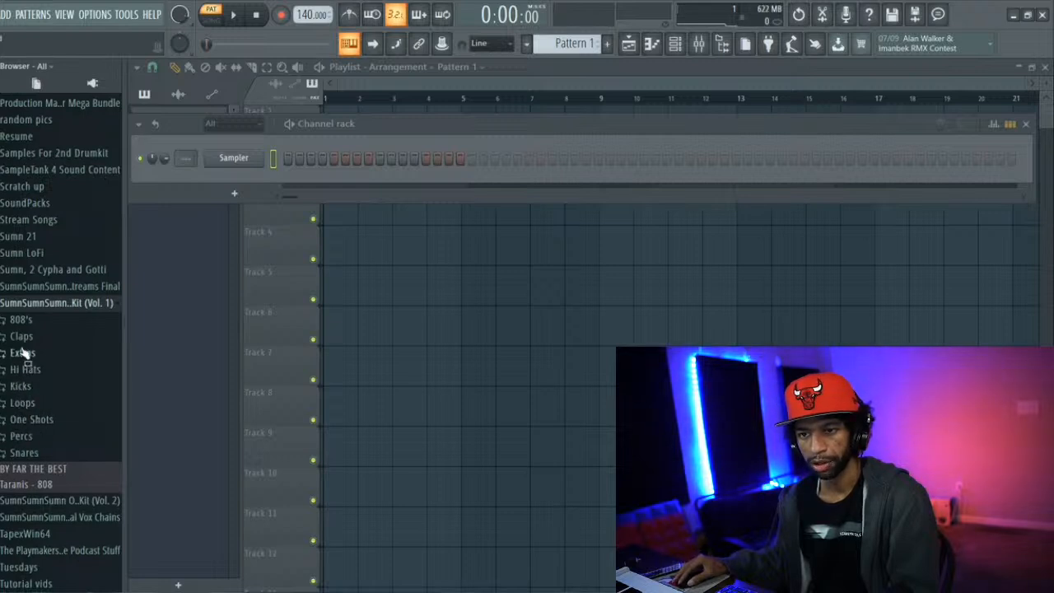
Expand the 808's folder of the kit and audition the Simp and Plain Jane samples, then browse the neighbouring folders
click(19, 321)
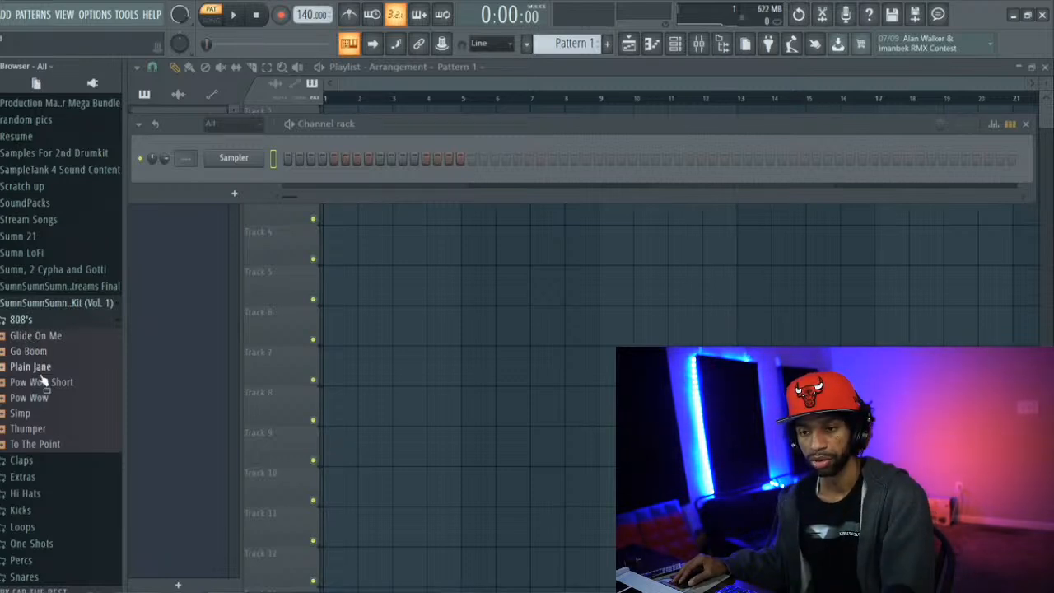
click(18, 413)
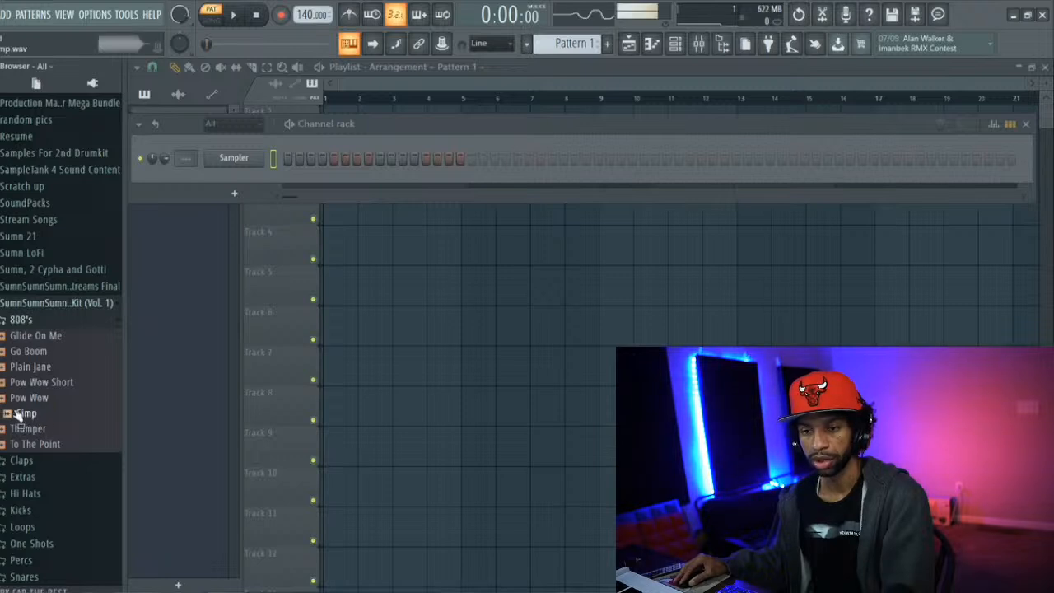
click(25, 367)
click(27, 414)
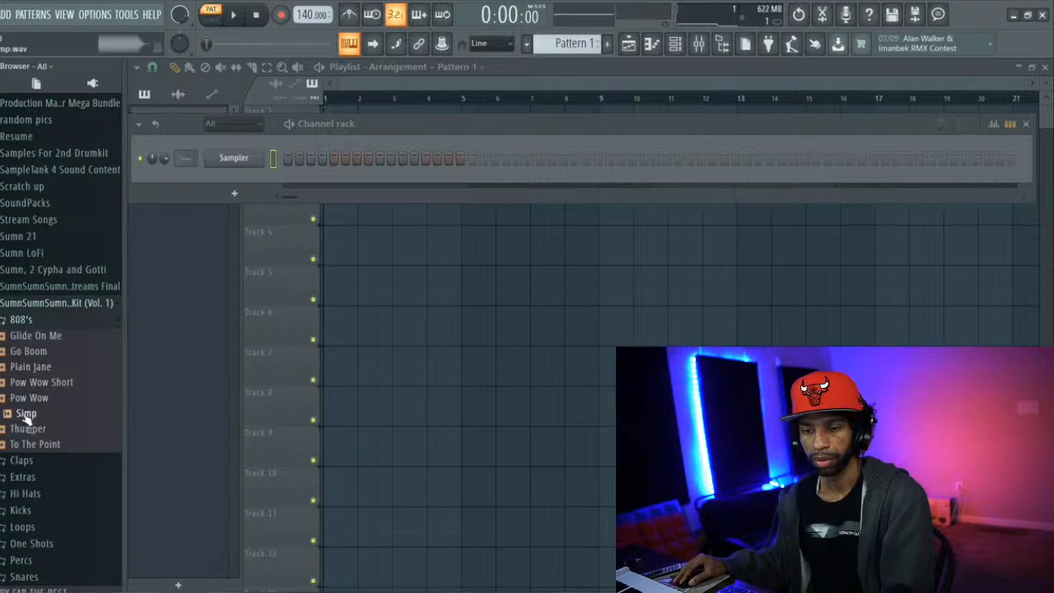
click(28, 415)
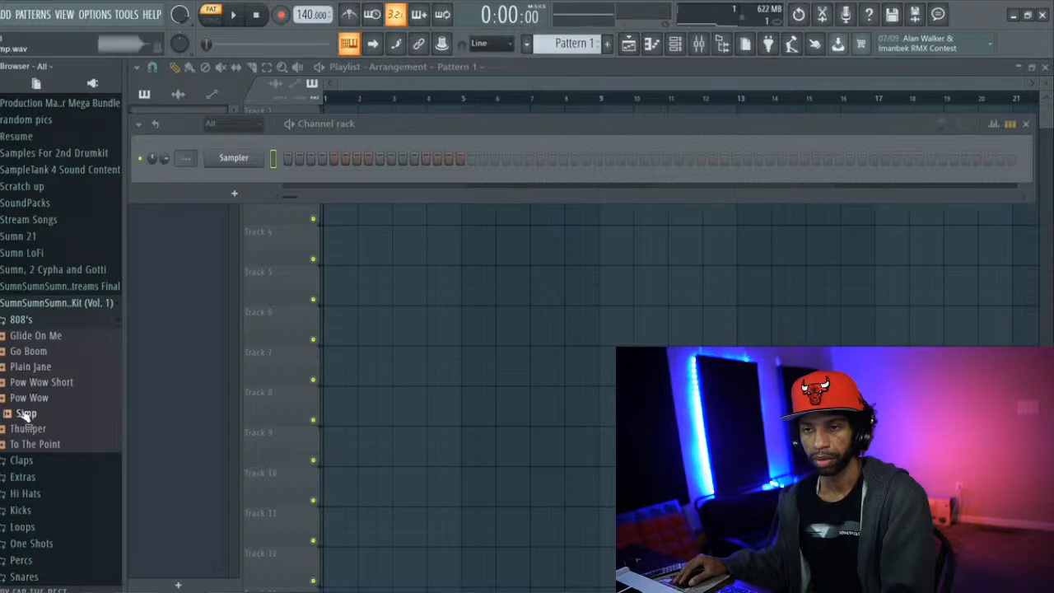
scroll(17, 354, up, 6)
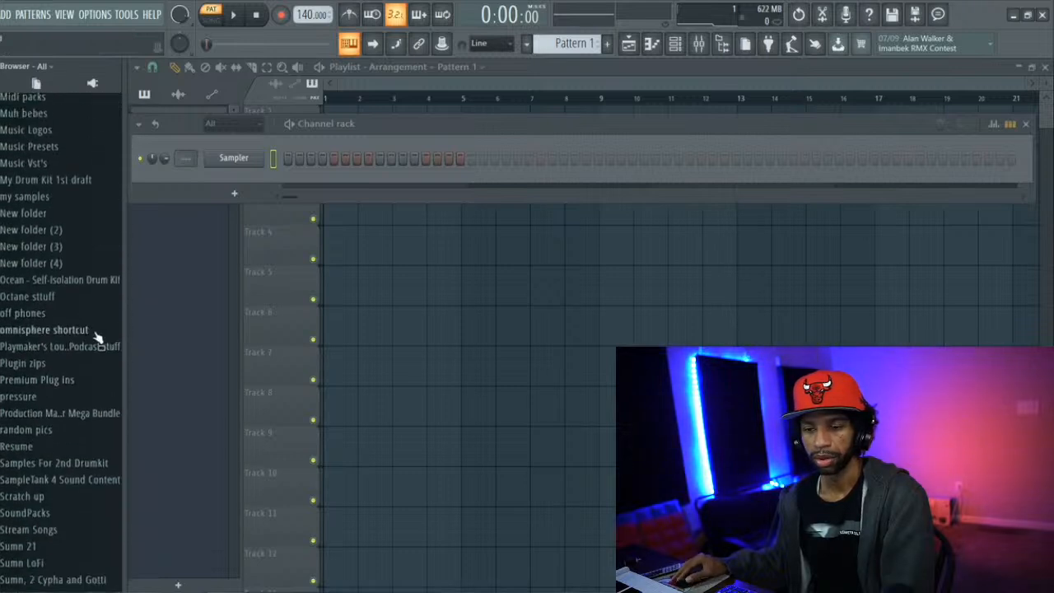
scroll(82, 360, down, 2)
scroll(82, 360, up, 3)
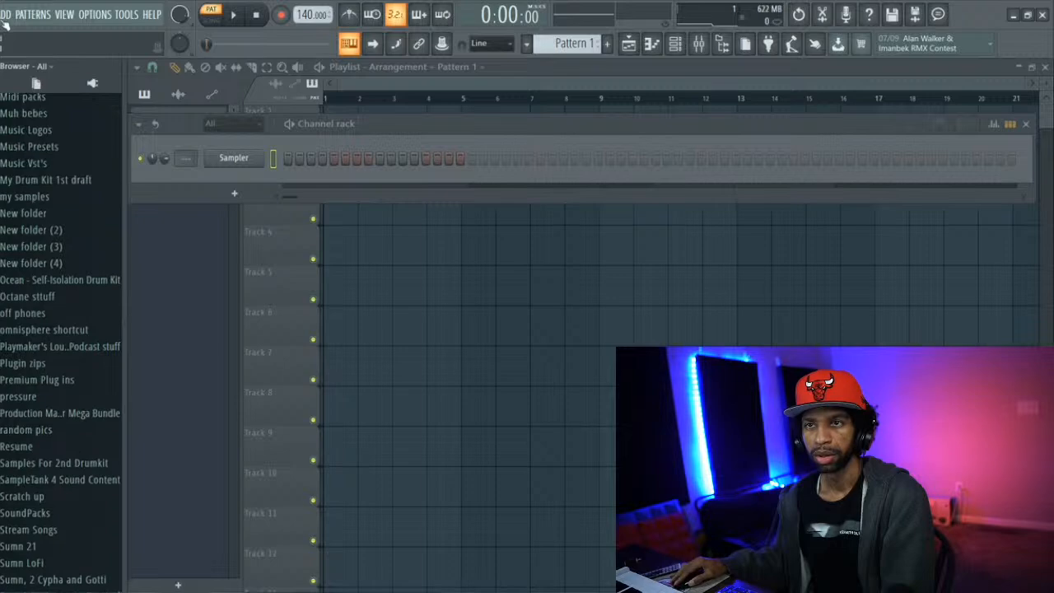
Add The Sub instrument to the channel rack and close its plugin window
click(5, 14)
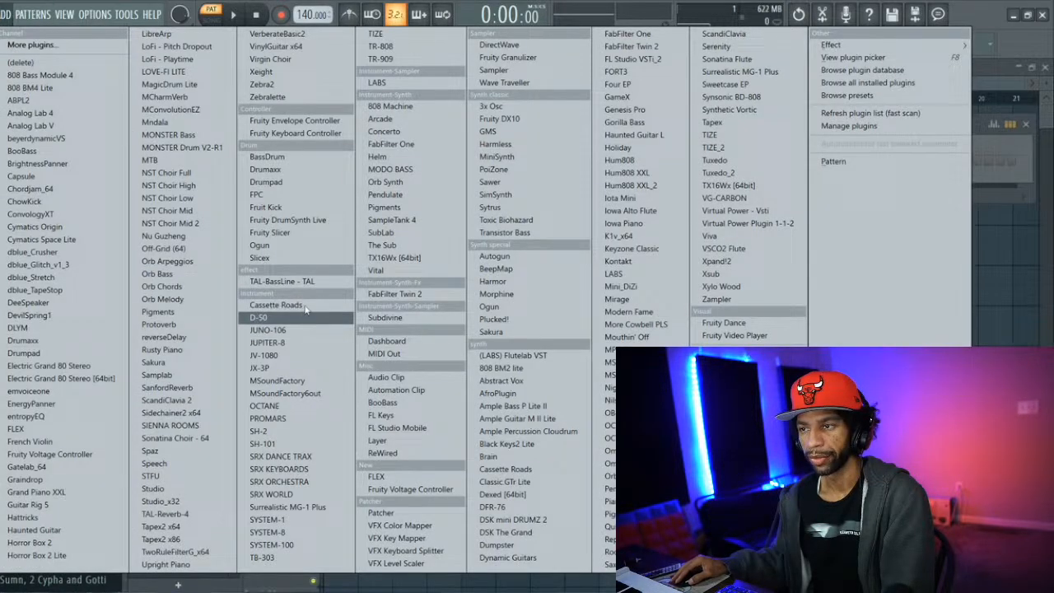
click(380, 245)
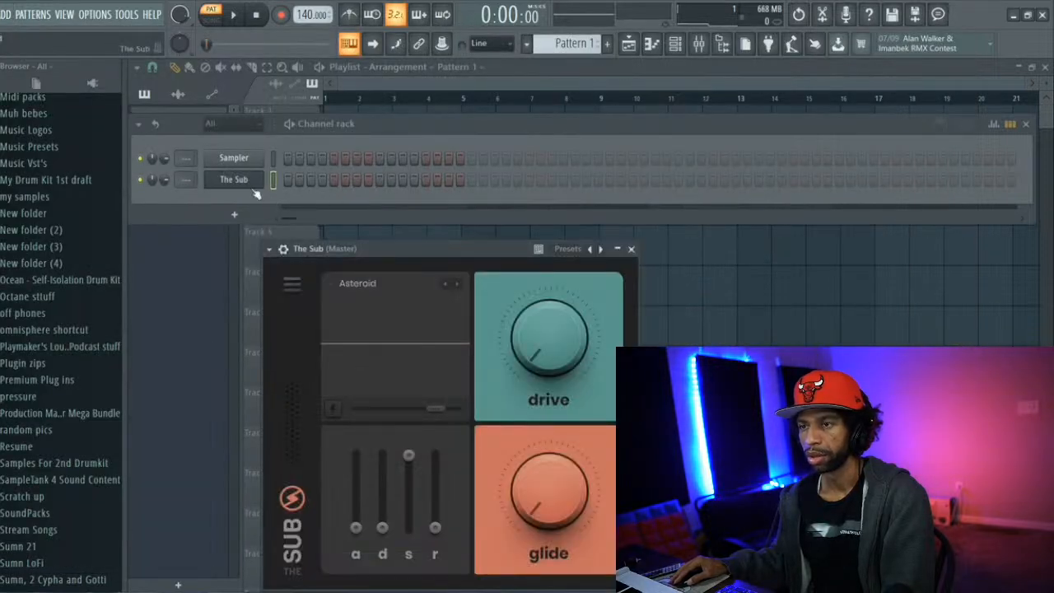
click(245, 181)
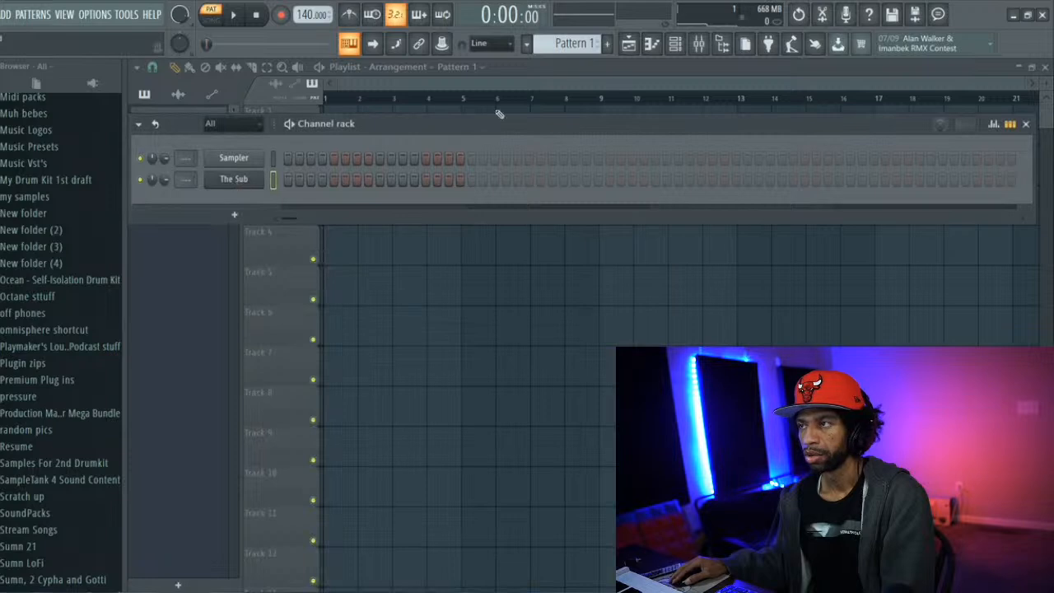
Open the piano roll for The Sub and place a C2 note at the start of bar 1
click(652, 45)
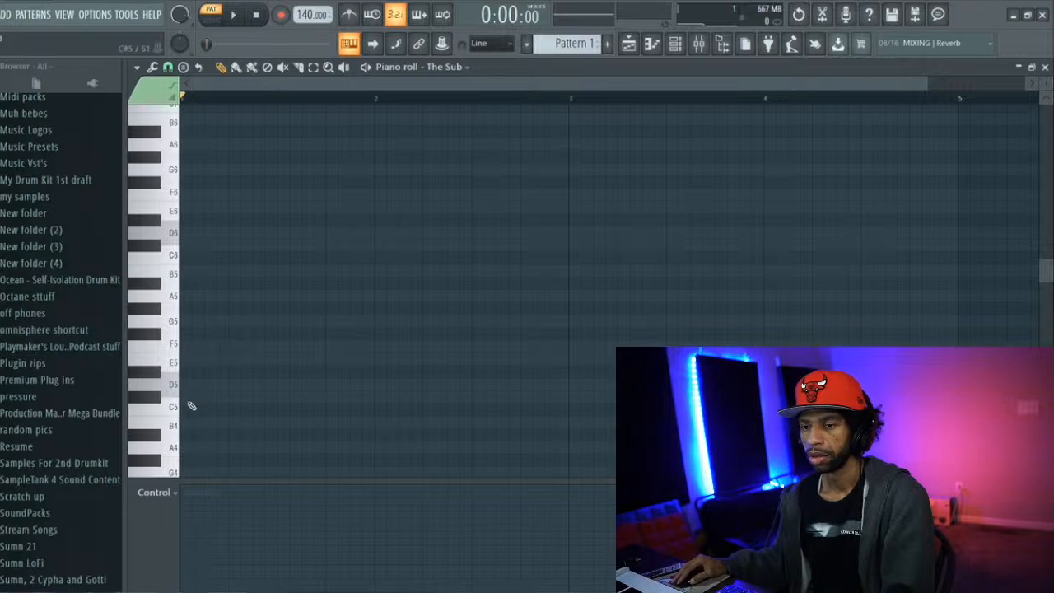
scroll(200, 416, down, 3)
scroll(247, 469, down, 5)
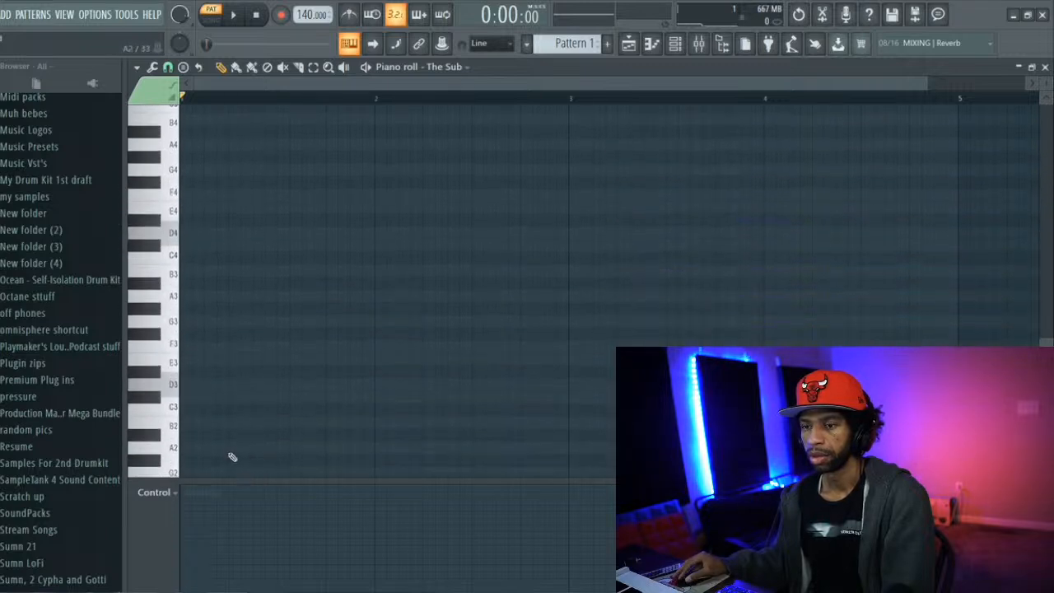
click(182, 407)
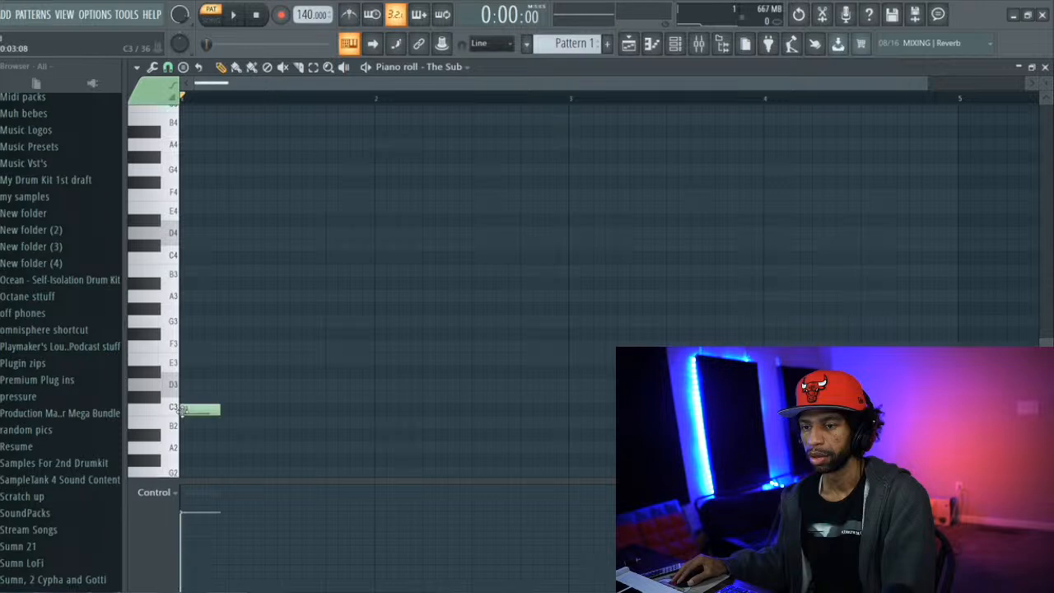
click(164, 414)
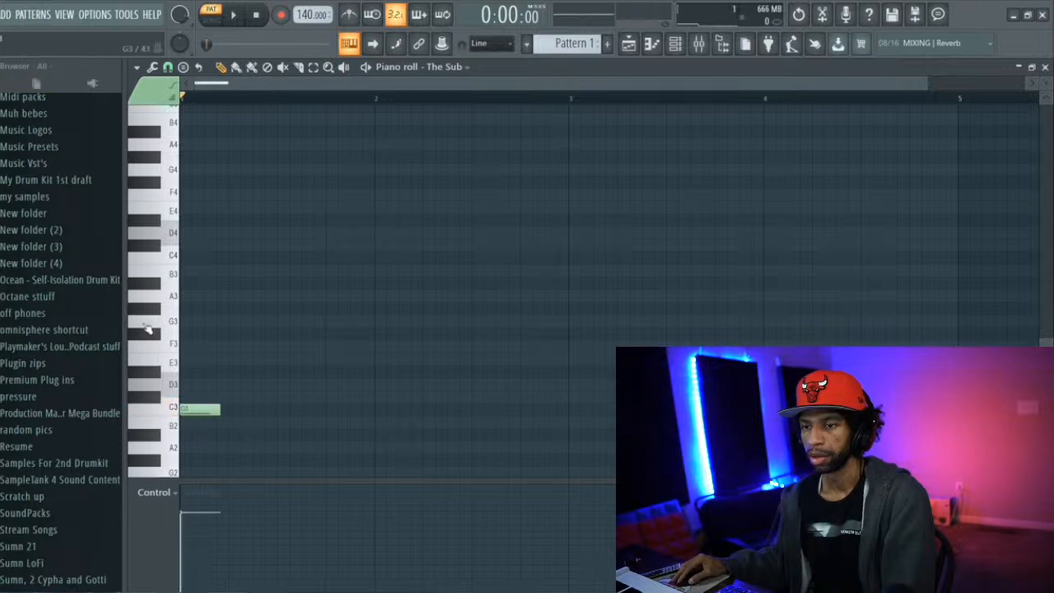
drag(208, 472, 199, 466)
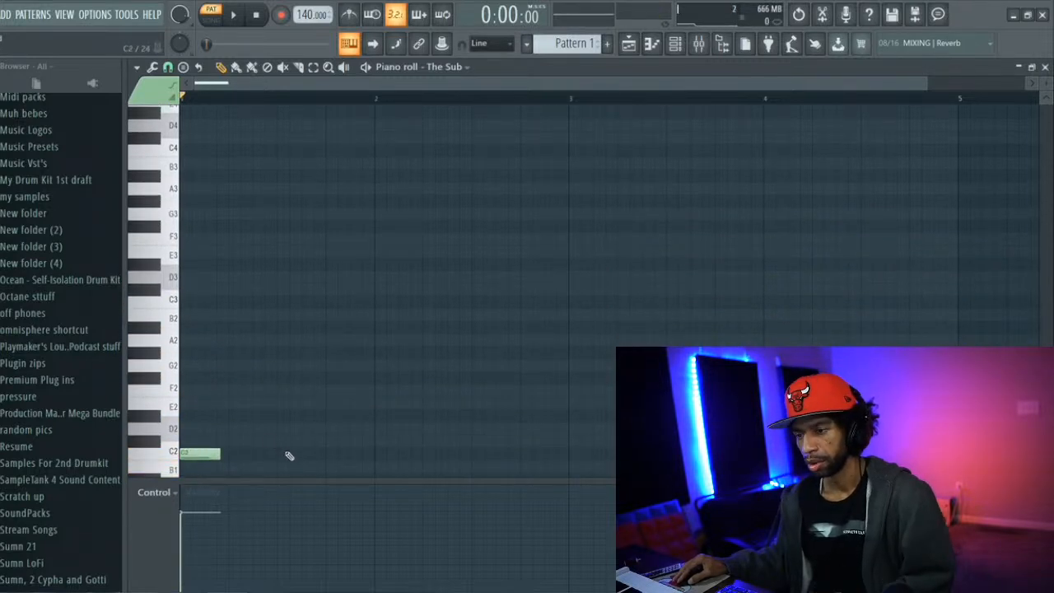
Add a second C2 note in the middle of bar 1, set the tempo to 160 BPM and play the pattern
key(space)
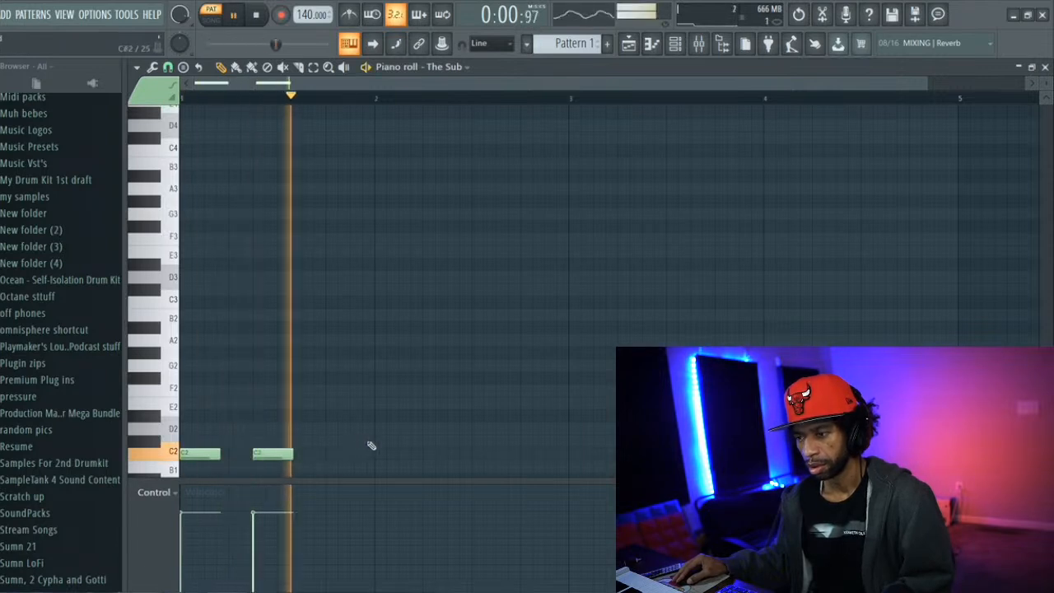
key(space)
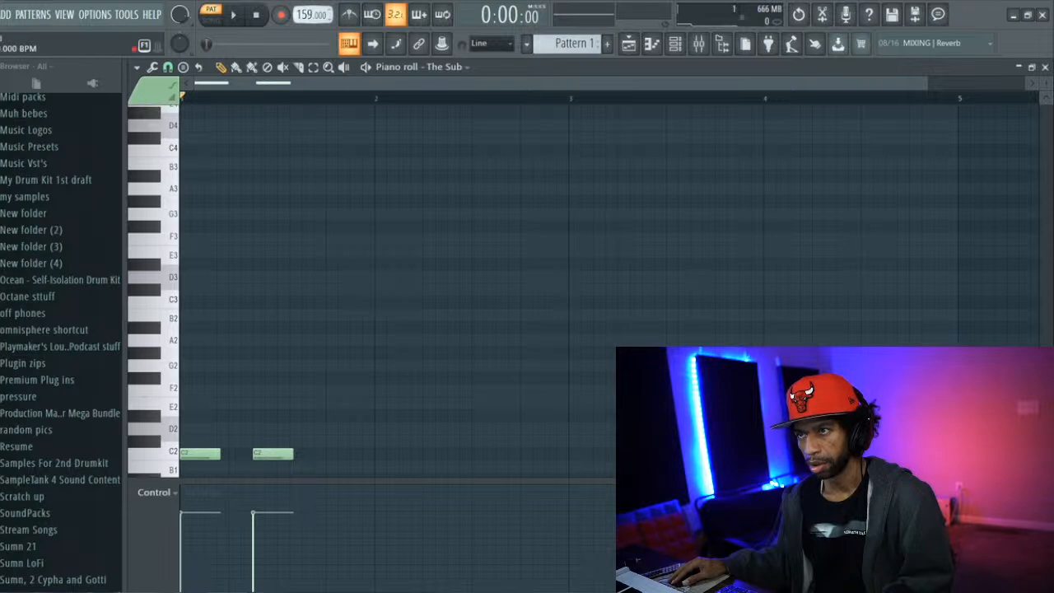
key(space)
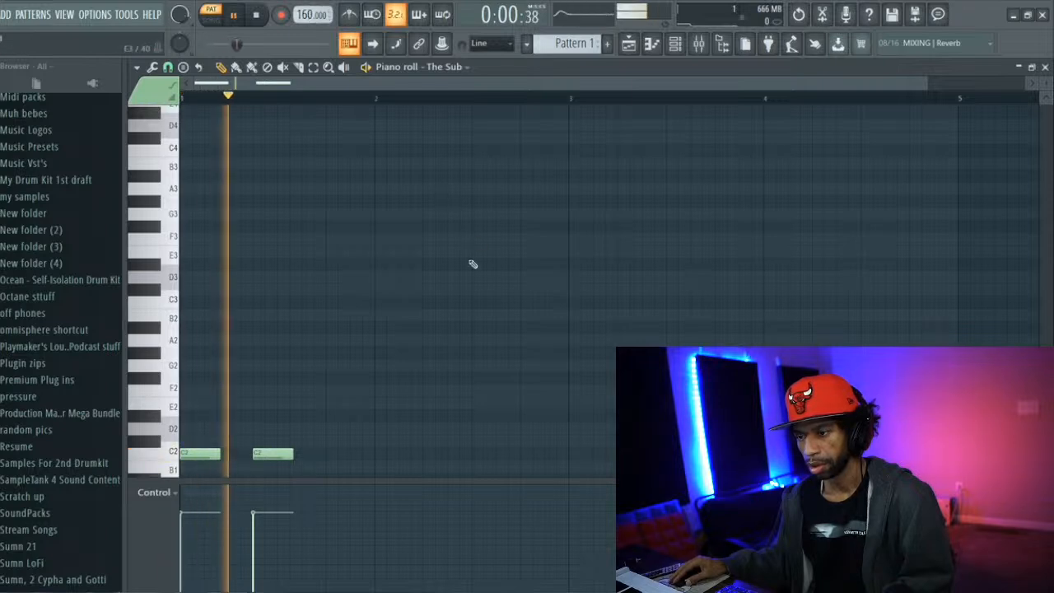
Add a D2 note at the start of bar 2 and raise the two notes of bar 1 to F2
click(376, 430)
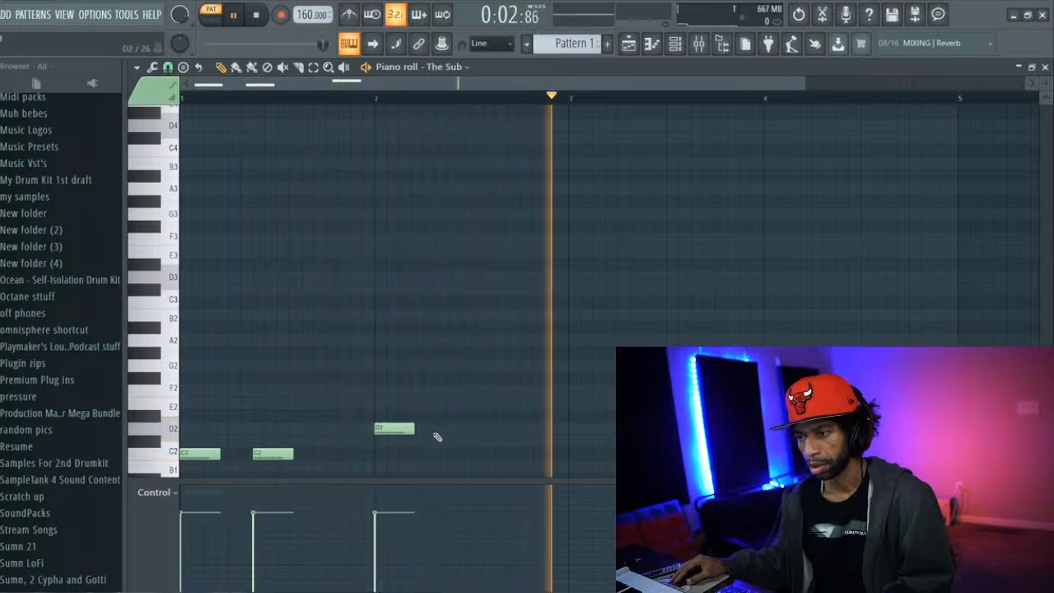
key(space)
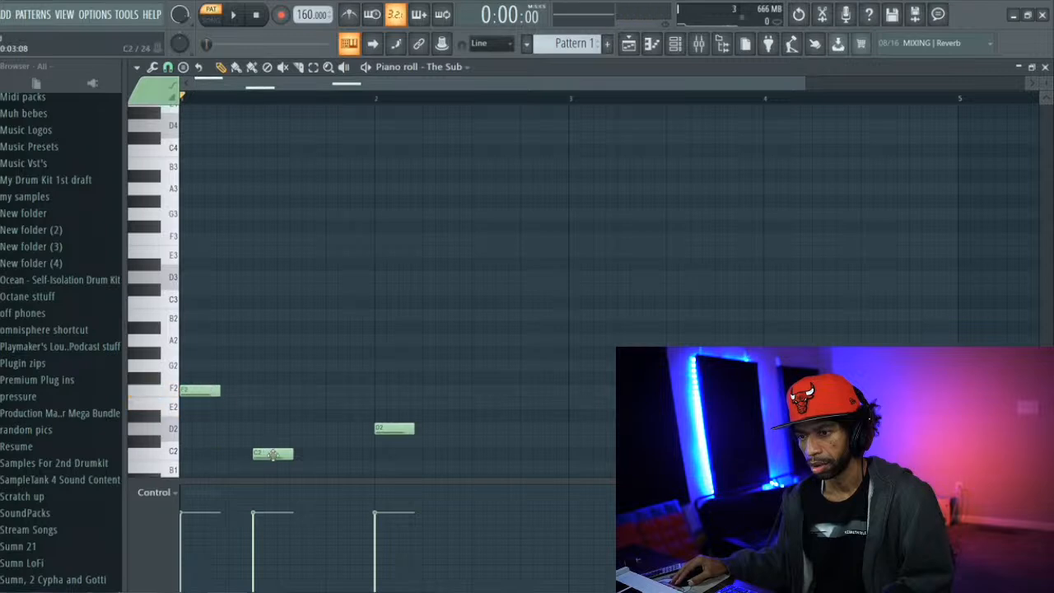
key(space)
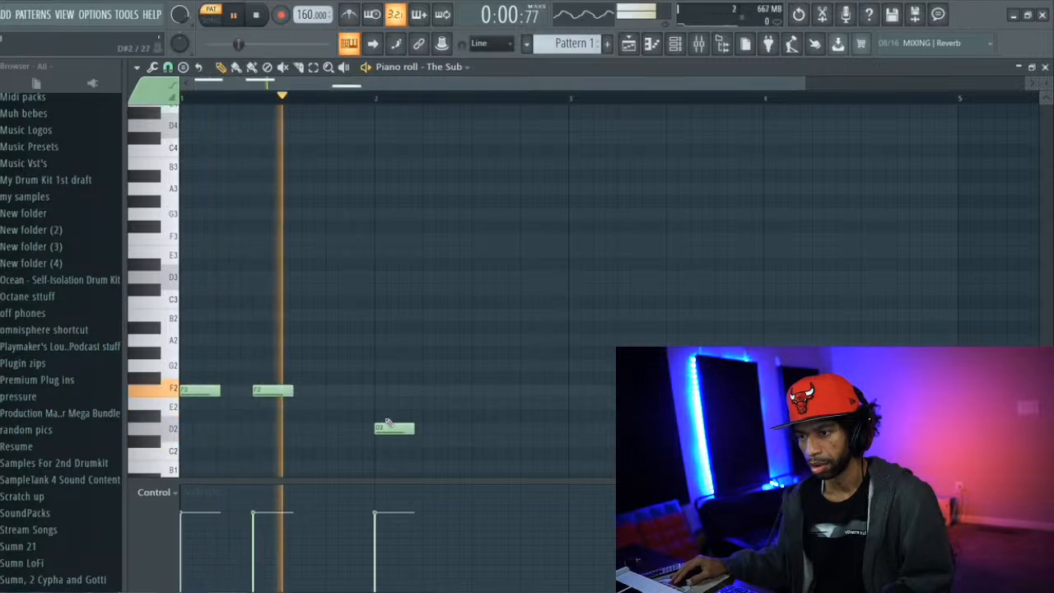
Add a D2 note on beat 4 of bar 2 and move the bar's first D2 note to beat 2
click(528, 428)
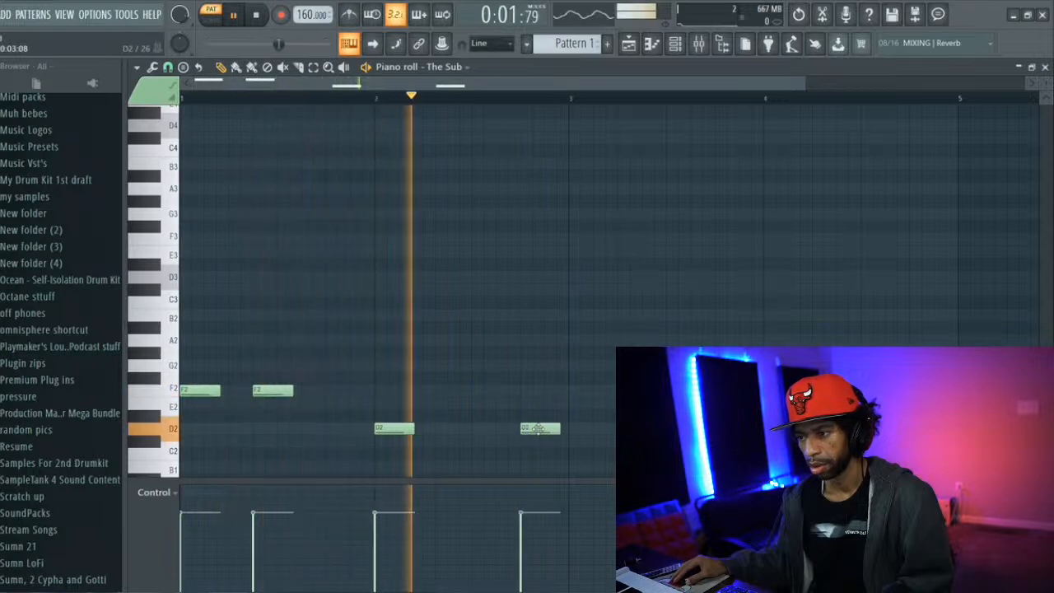
key(space)
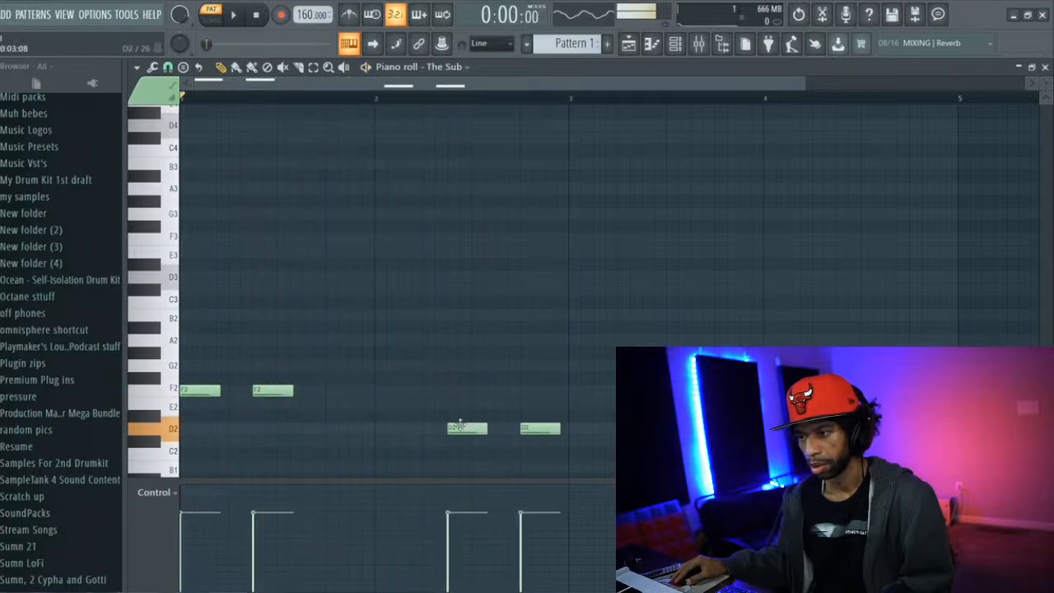
key(space)
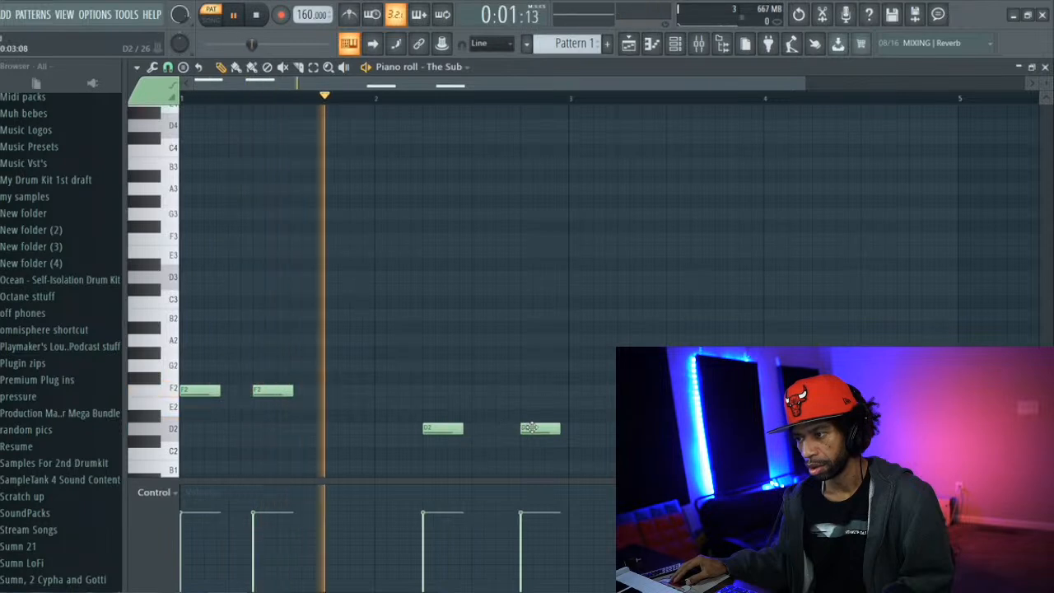
Place an E2 note at the start of bar 3, fill in the rest of the four-bar bassline and play it back
click(573, 466)
drag(596, 466, 575, 402)
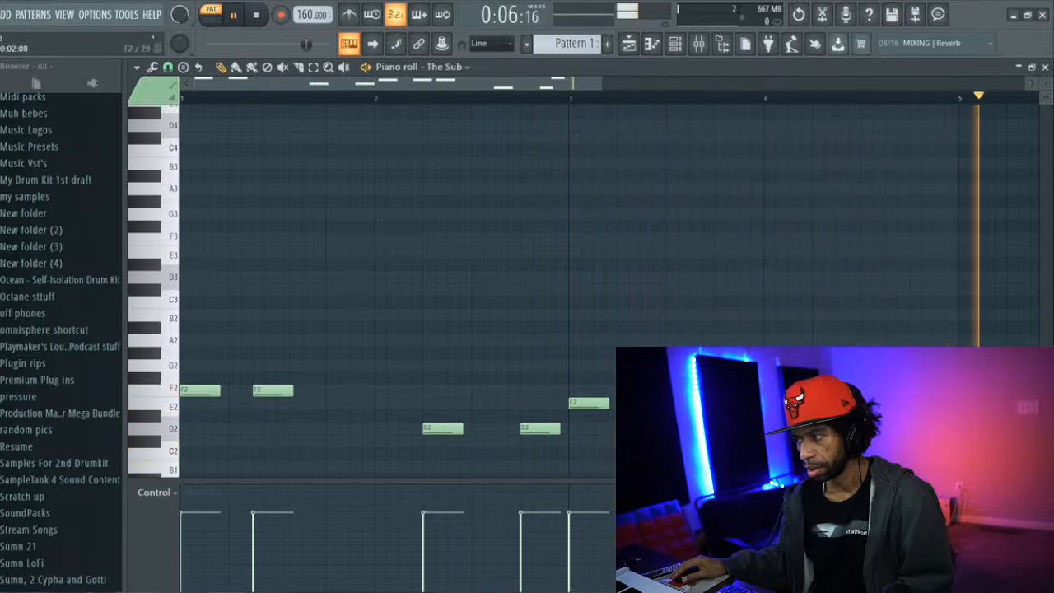
key(space)
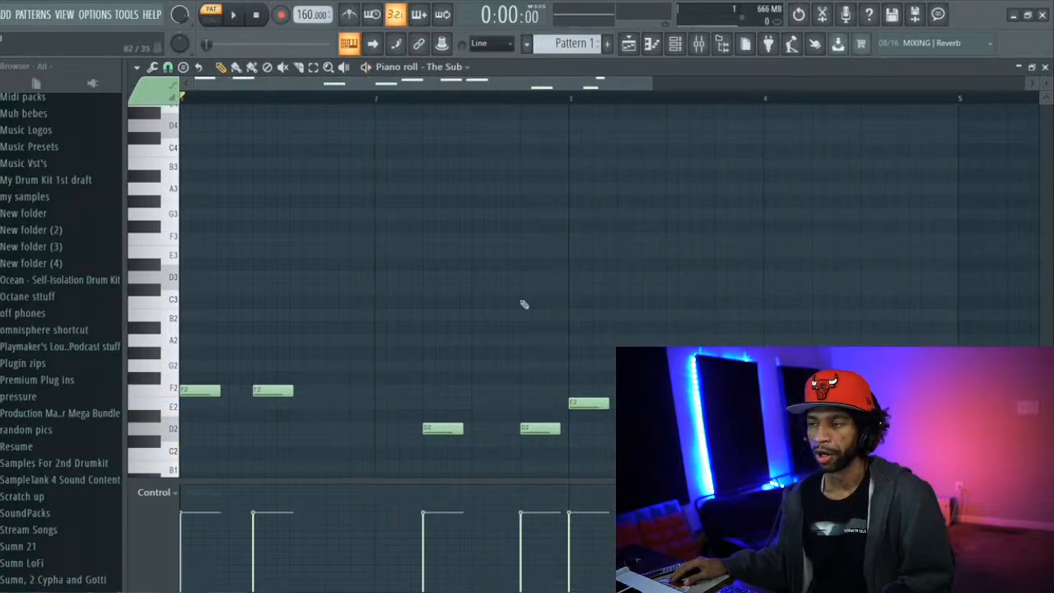
Bring up the channel rack and look through the sample folders in the browser for drum sounds
click(674, 44)
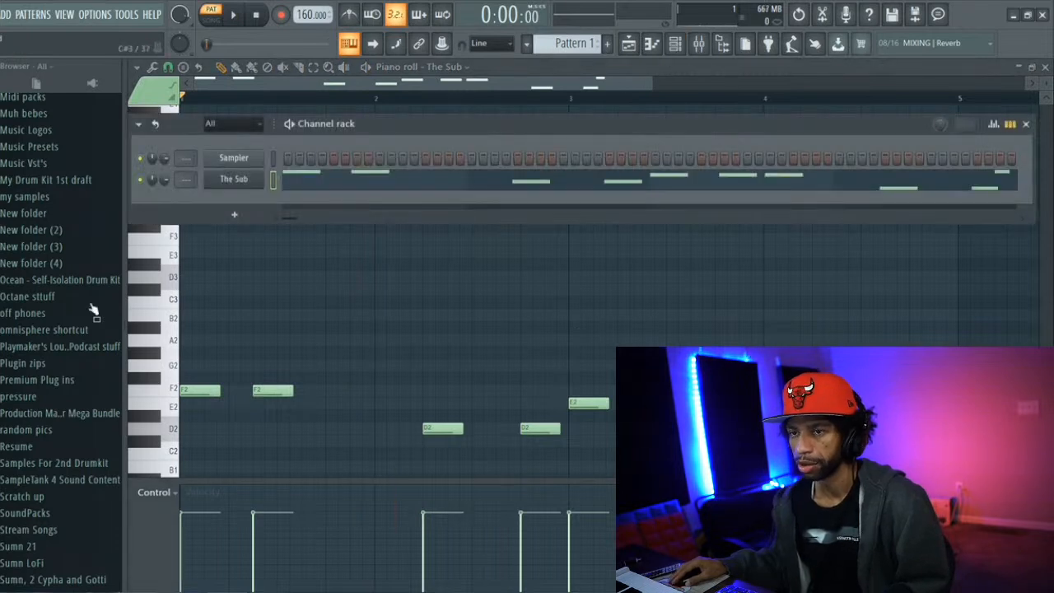
scroll(52, 352, down, 2)
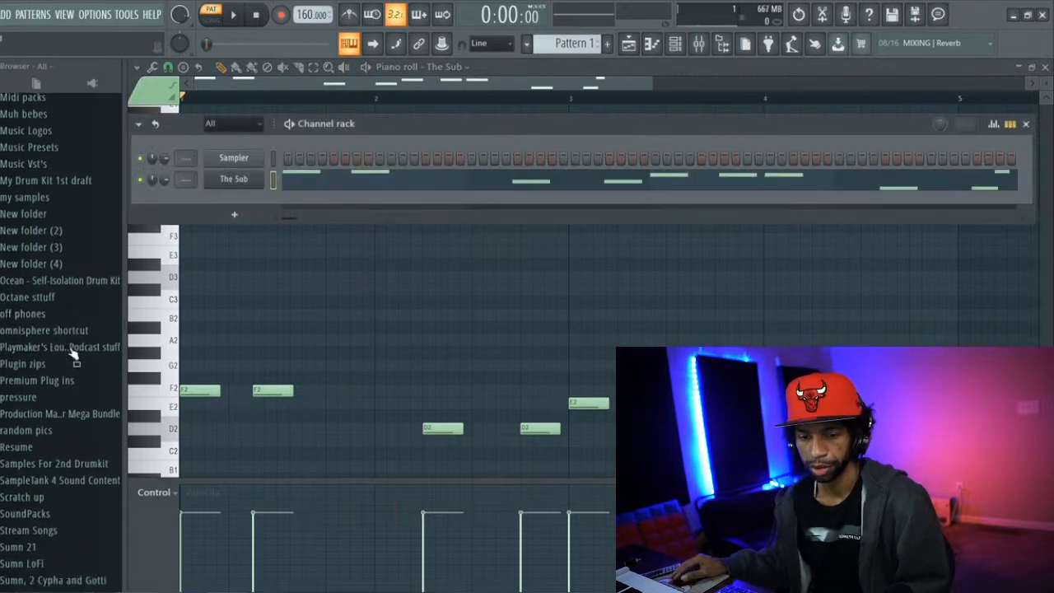
scroll(48, 362, down, 2)
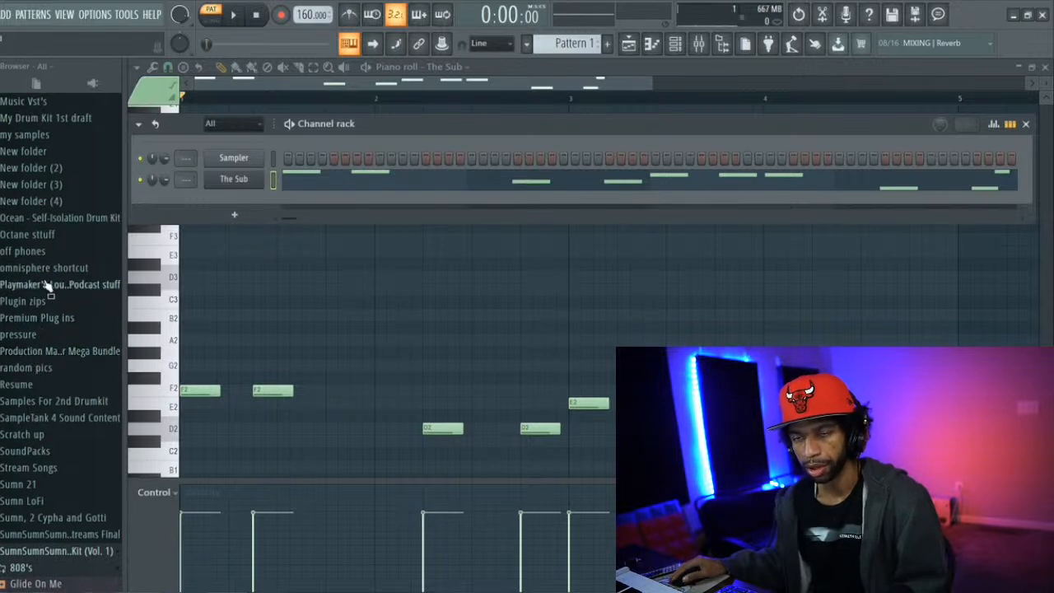
scroll(47, 284, down, 2)
scroll(44, 282, up, 6)
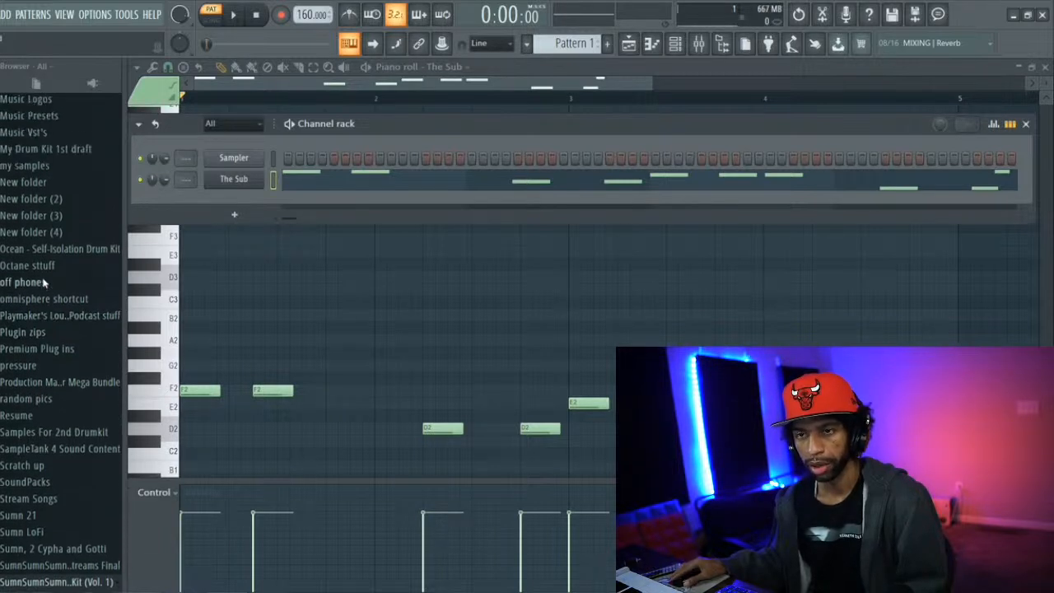
scroll(44, 282, up, 6)
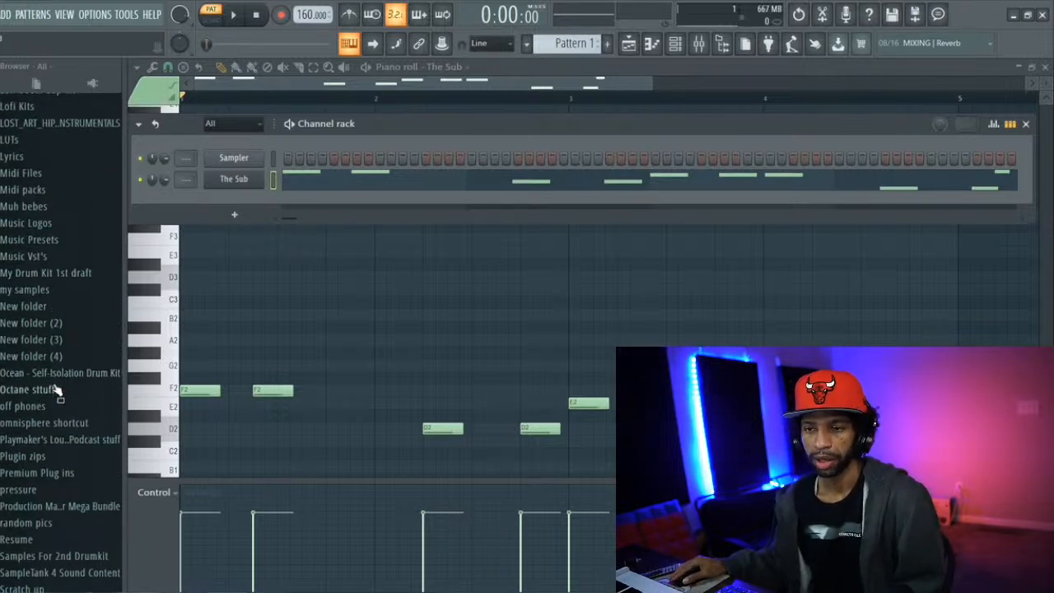
scroll(56, 393, up, 2)
scroll(25, 381, up, 6)
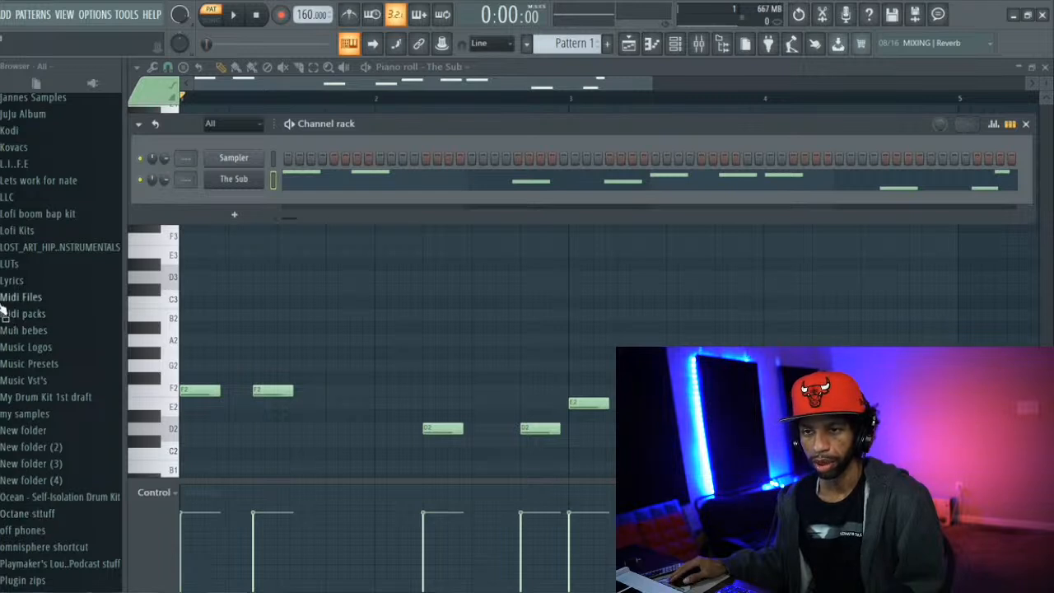
Return to the SumnSumnSumn kit (Vol. 1), collapse its 808's folder and expand Kicks to reach the Money sample
scroll(12, 321, down, 8)
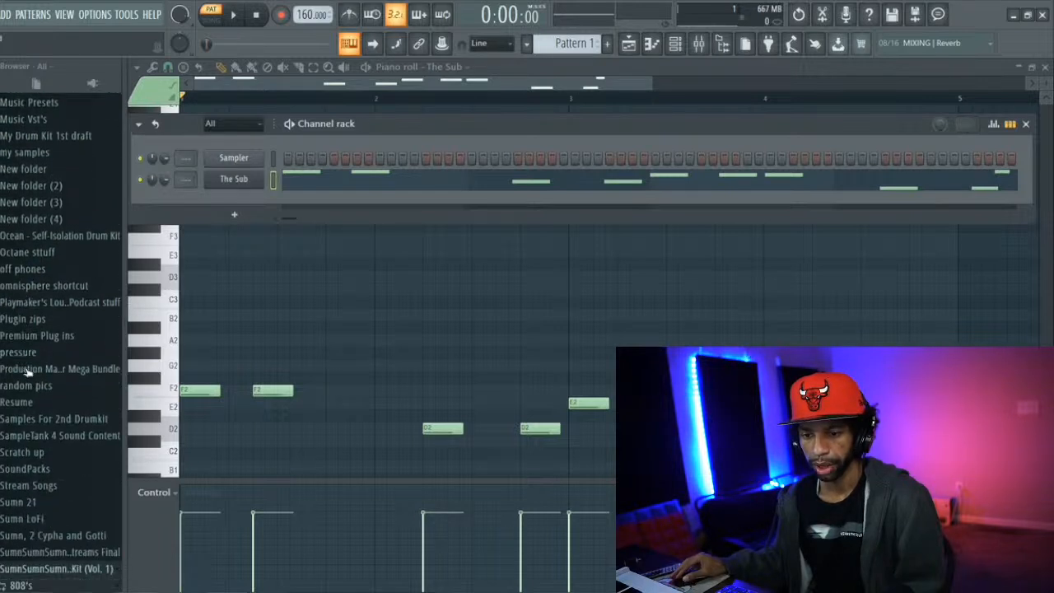
scroll(23, 379, down, 5)
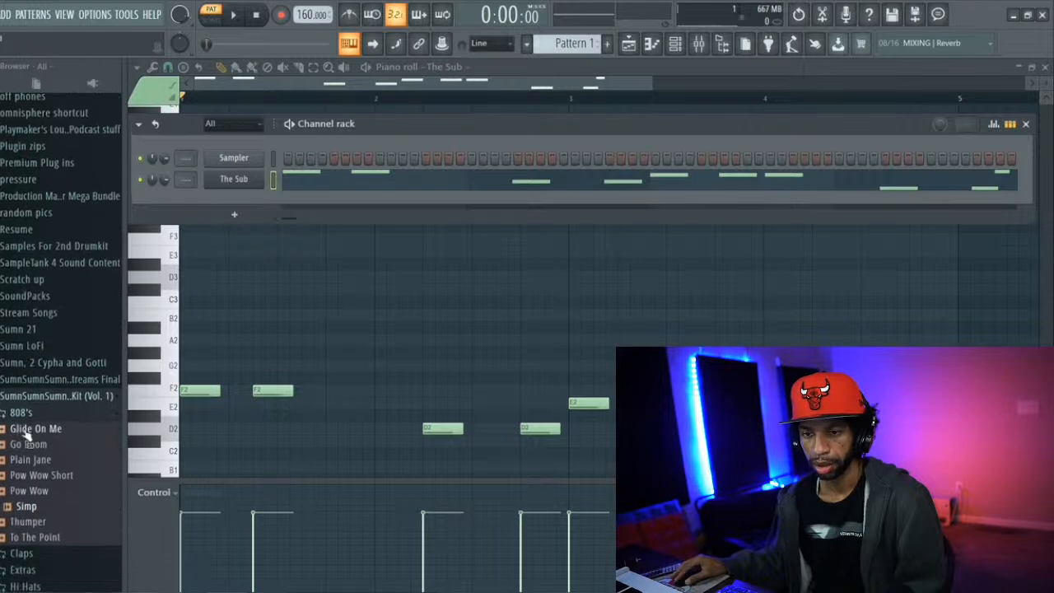
click(27, 411)
scroll(23, 403, down, 3)
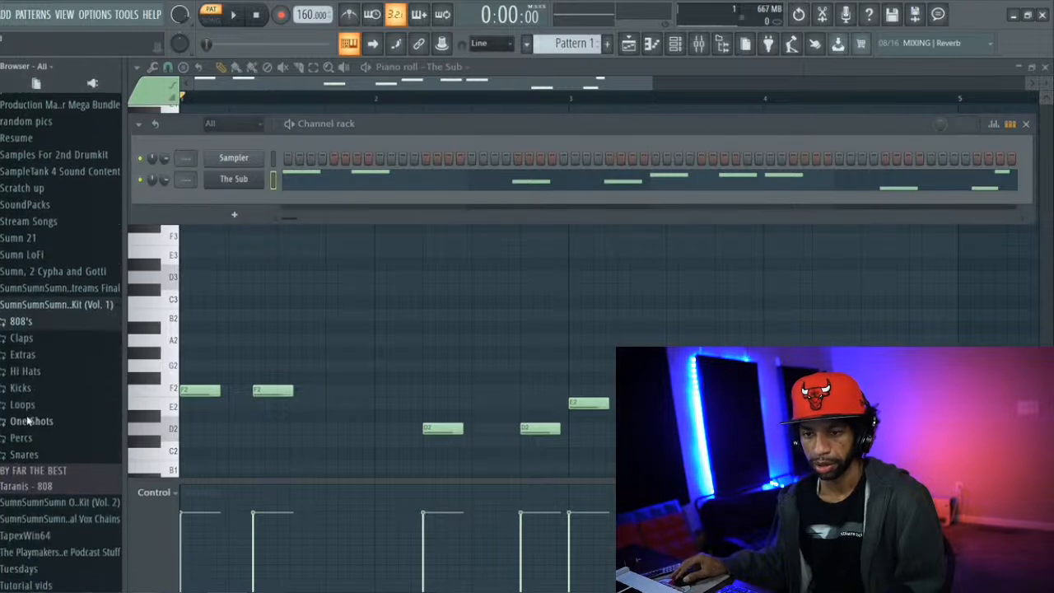
click(17, 385)
scroll(33, 370, down, 2)
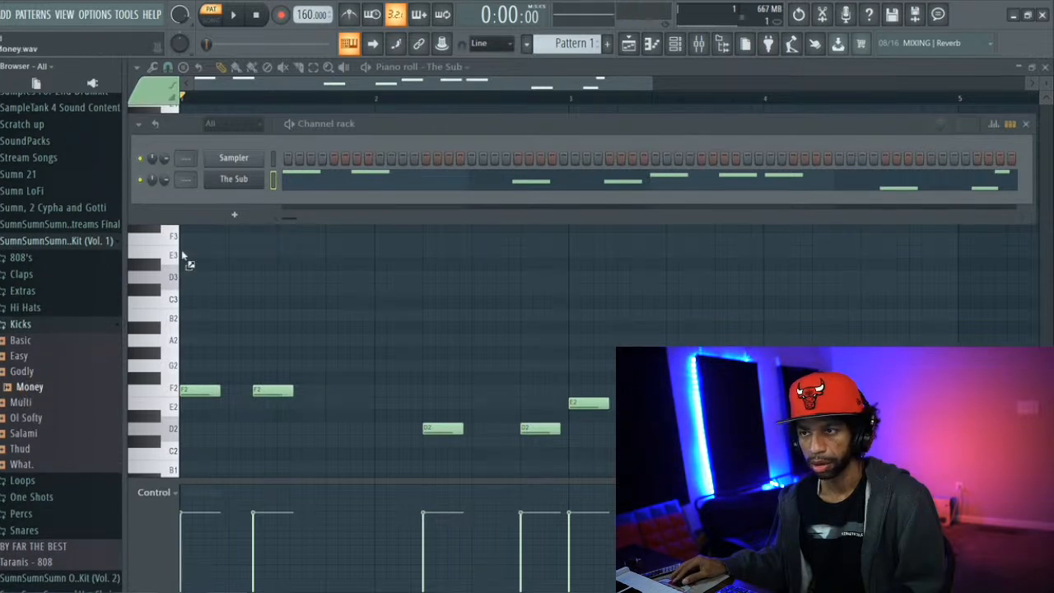
Add the Money kick to the channel rack, place a kick step at each bassline note's start across four bars, and play the pattern
drag(220, 206, 229, 200)
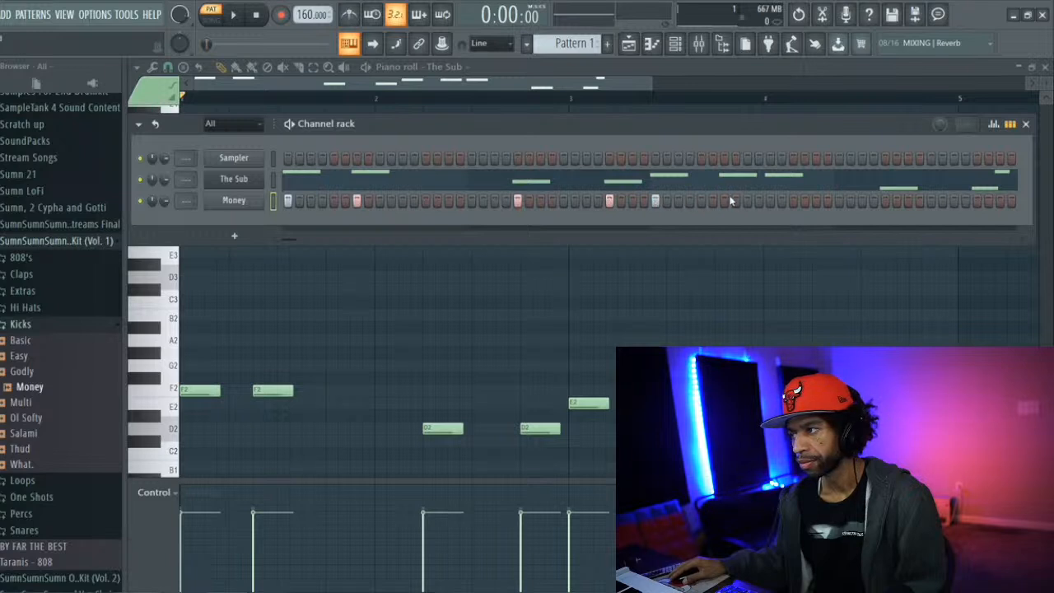
click(885, 200)
key(space)
click(977, 200)
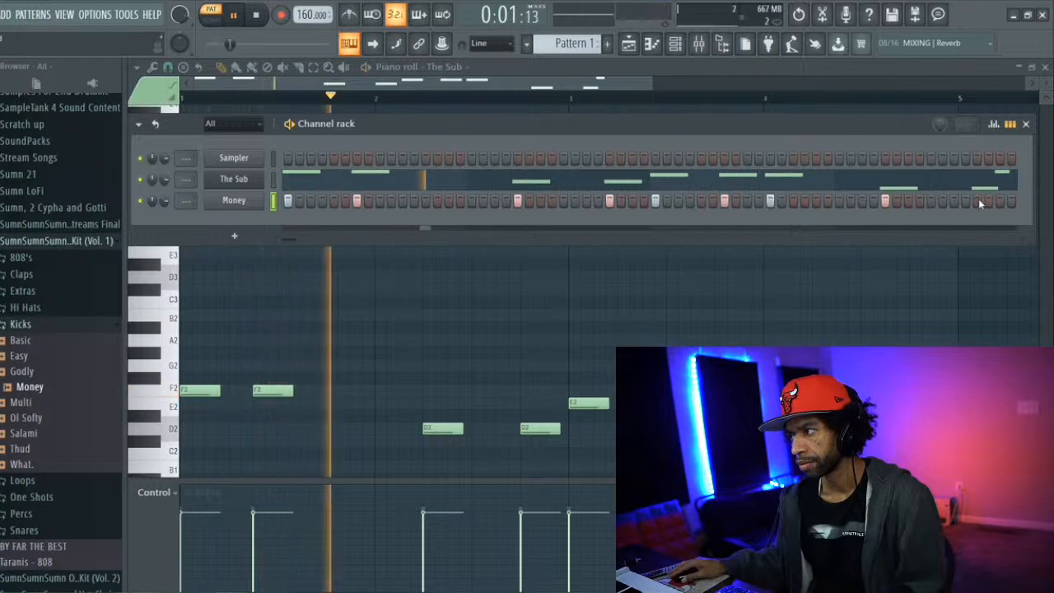
click(999, 201)
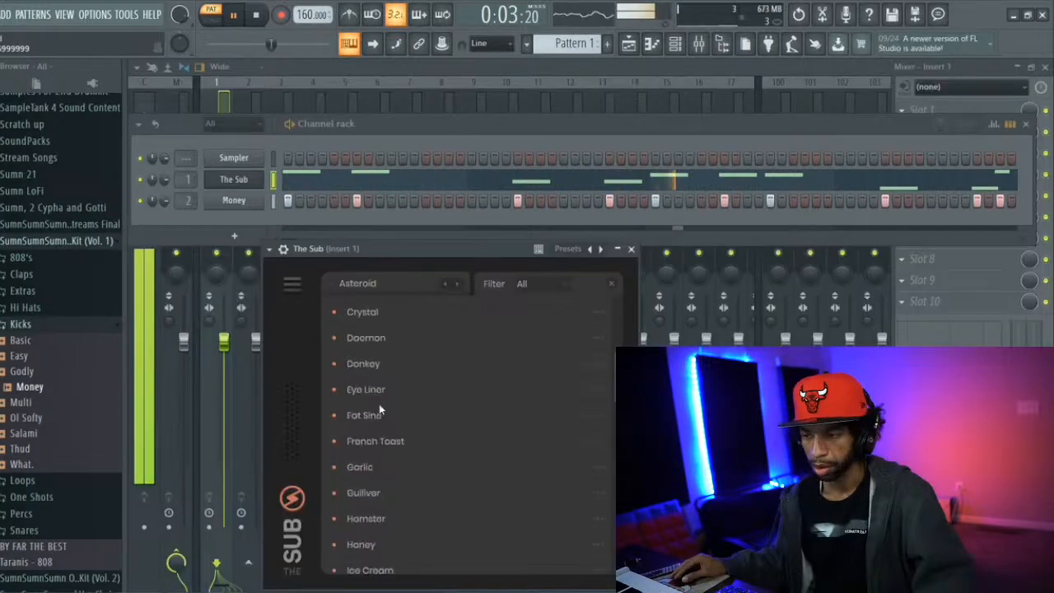
Audition the Gulliver preset in The Sub while the pattern plays, and switch the bass sound to Ice Cream
scroll(379, 409, down, 3)
click(363, 407)
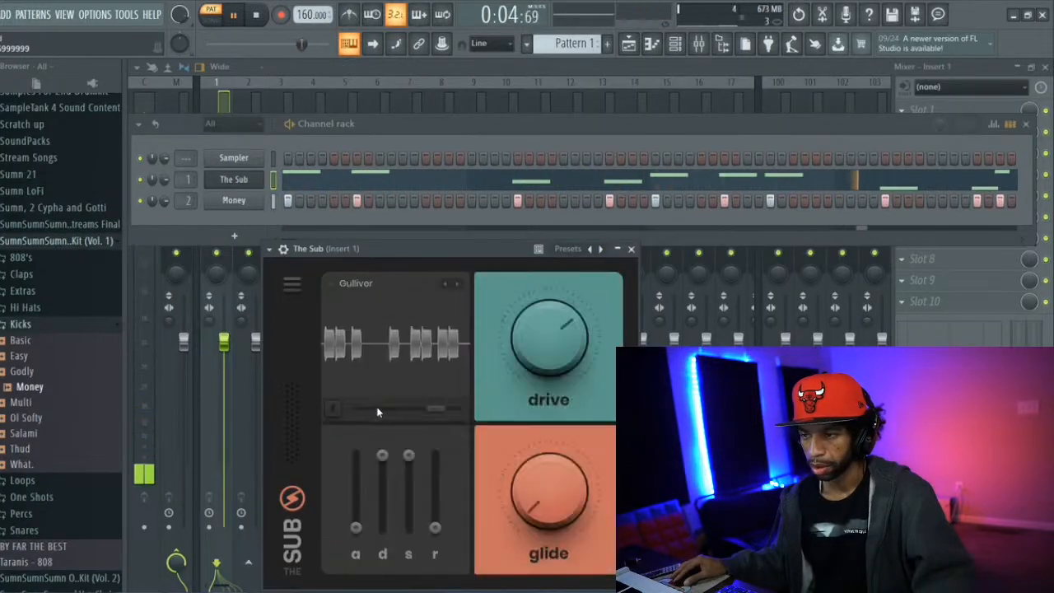
click(367, 283)
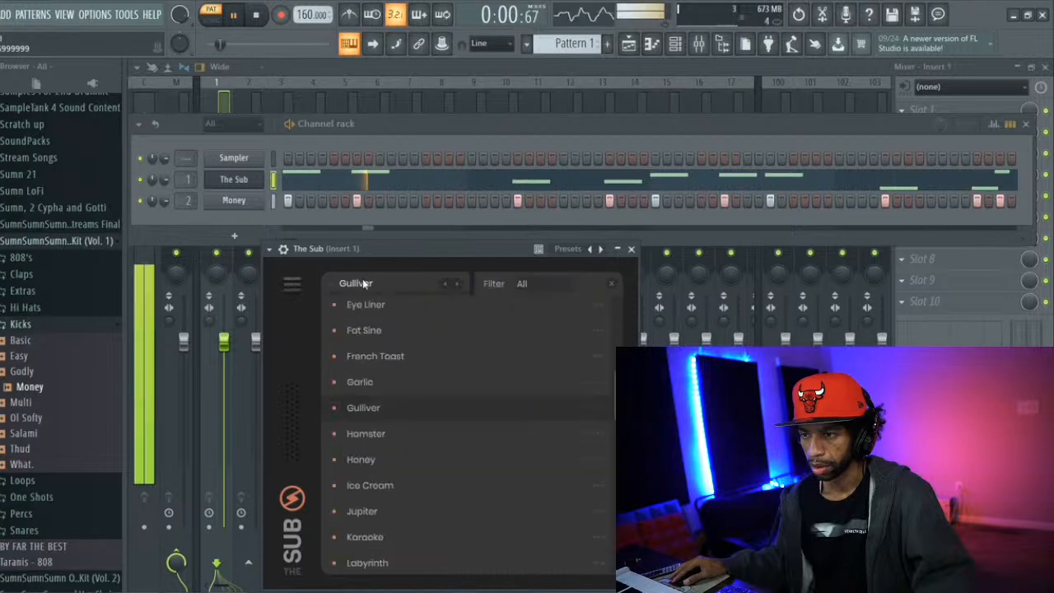
click(369, 485)
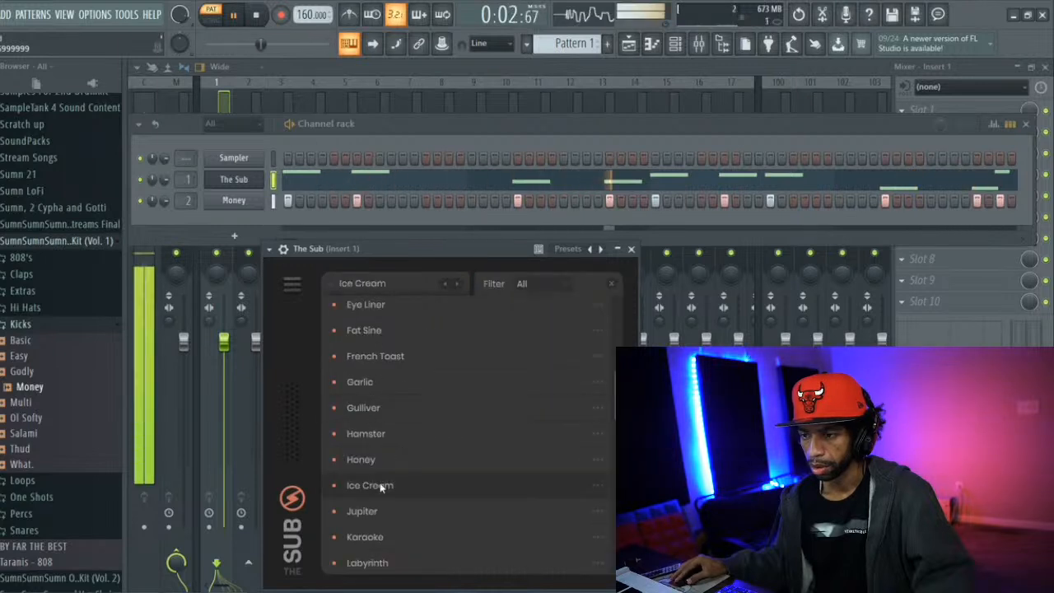